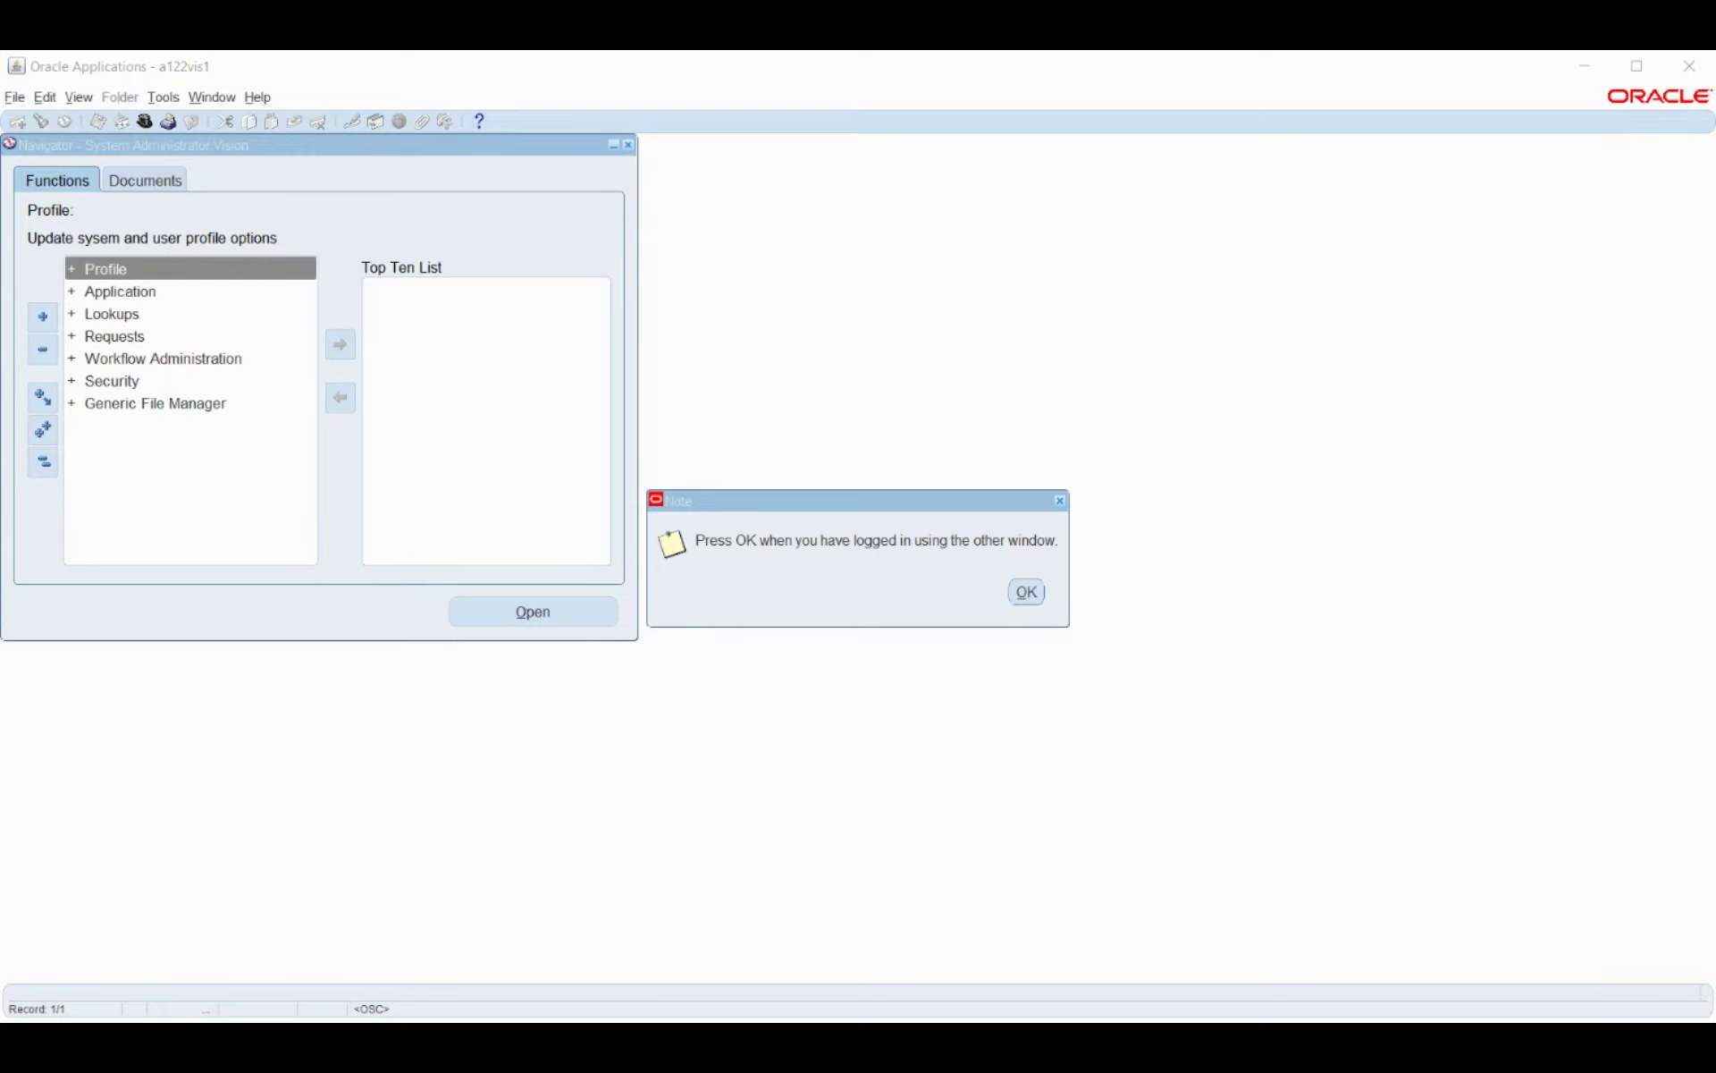
Switch to the Bosch HRMS responsibility and open People > Enter and Maintain.
click(1026, 591)
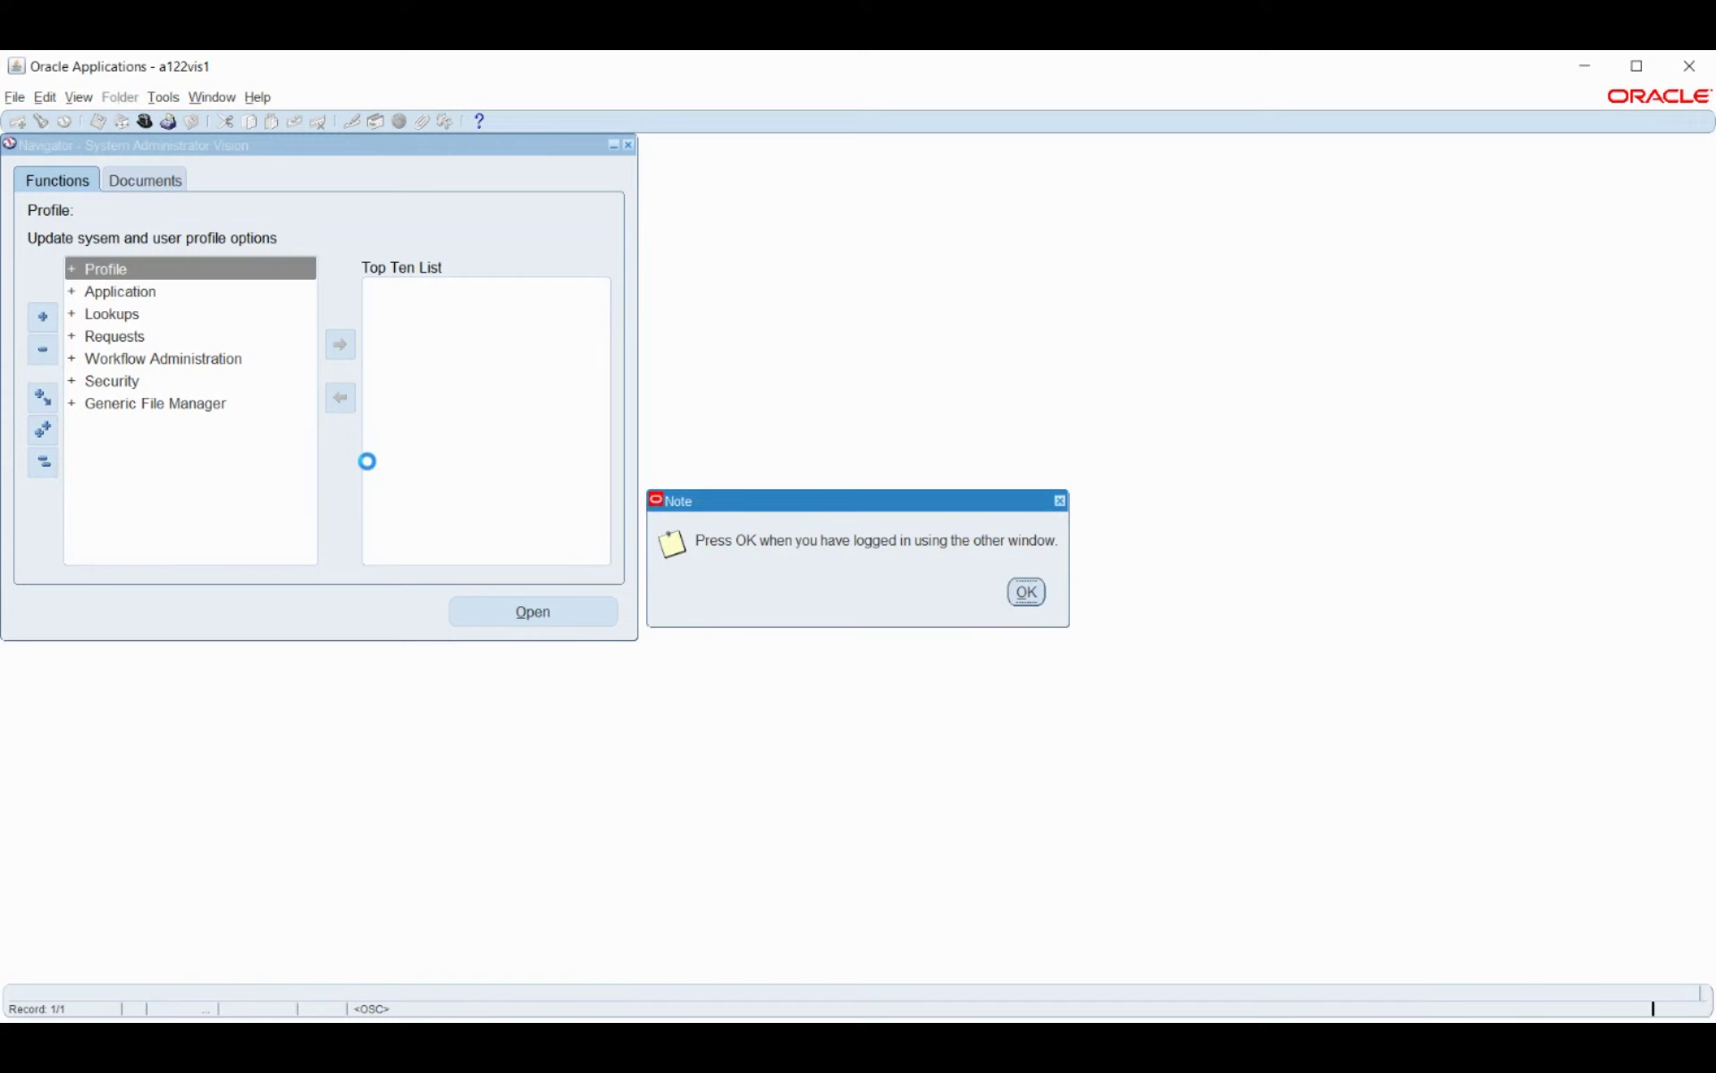
key(Return)
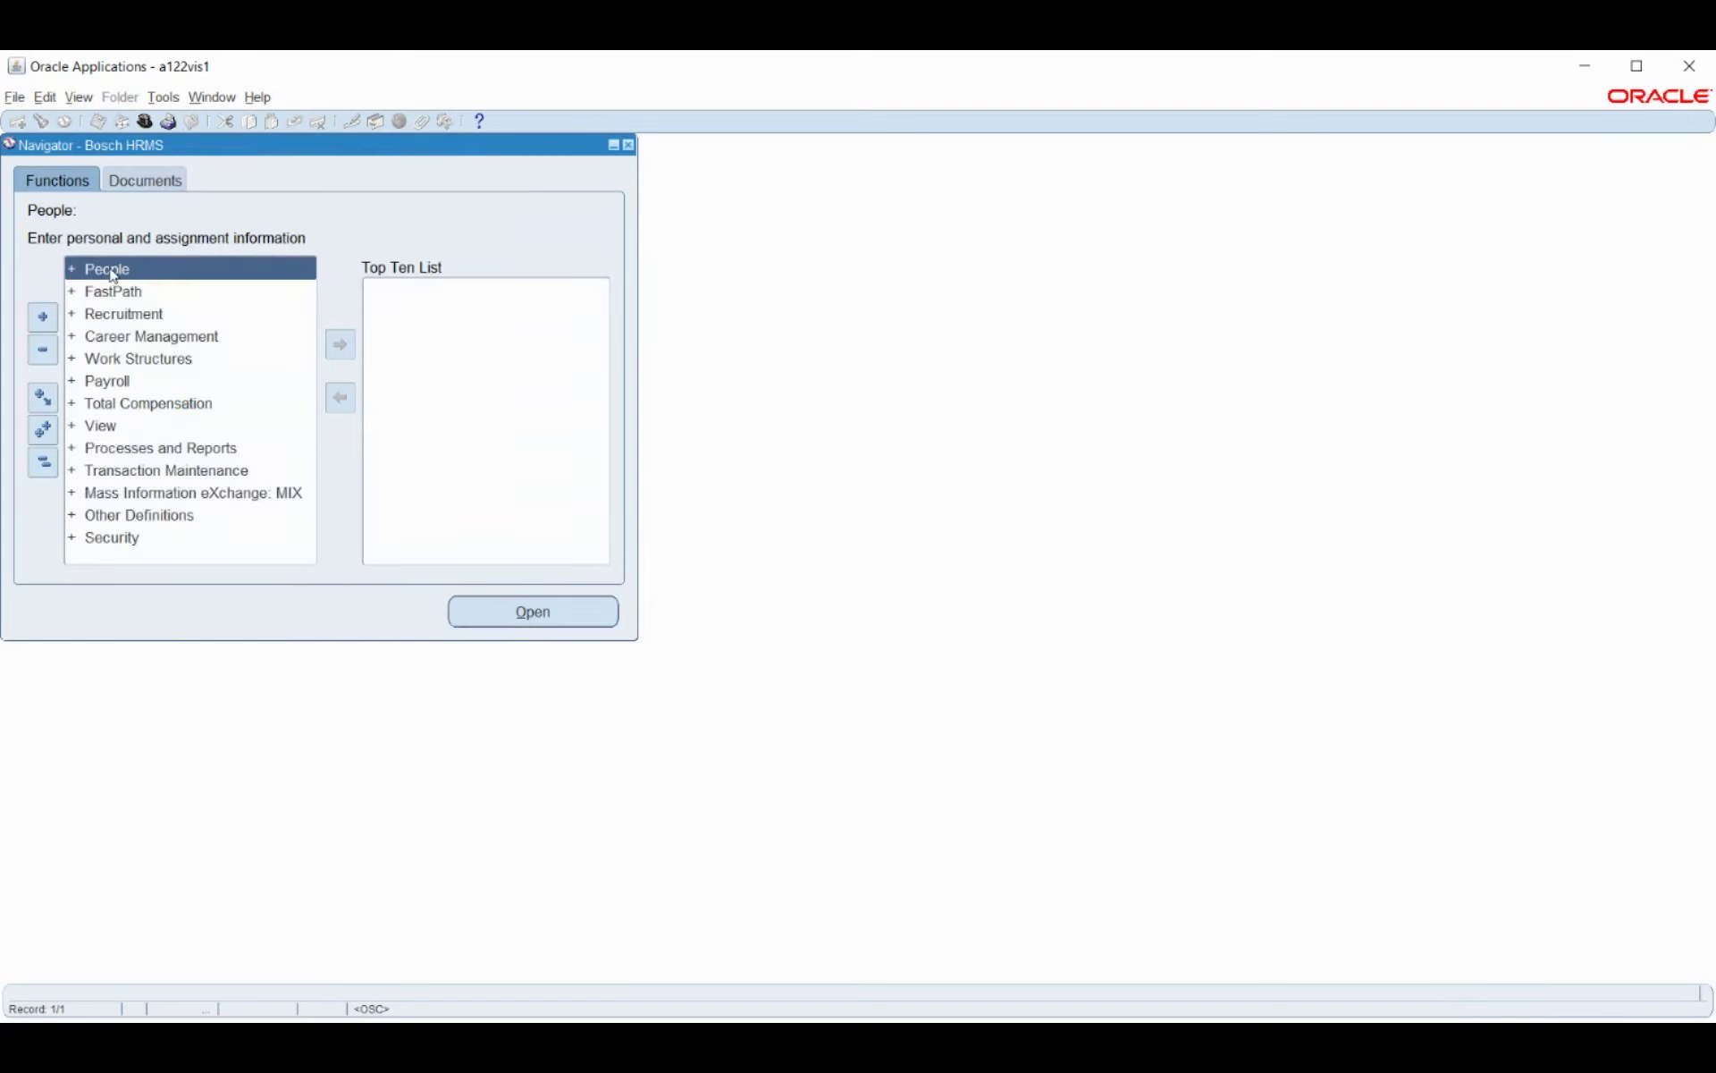
double_click(114, 276)
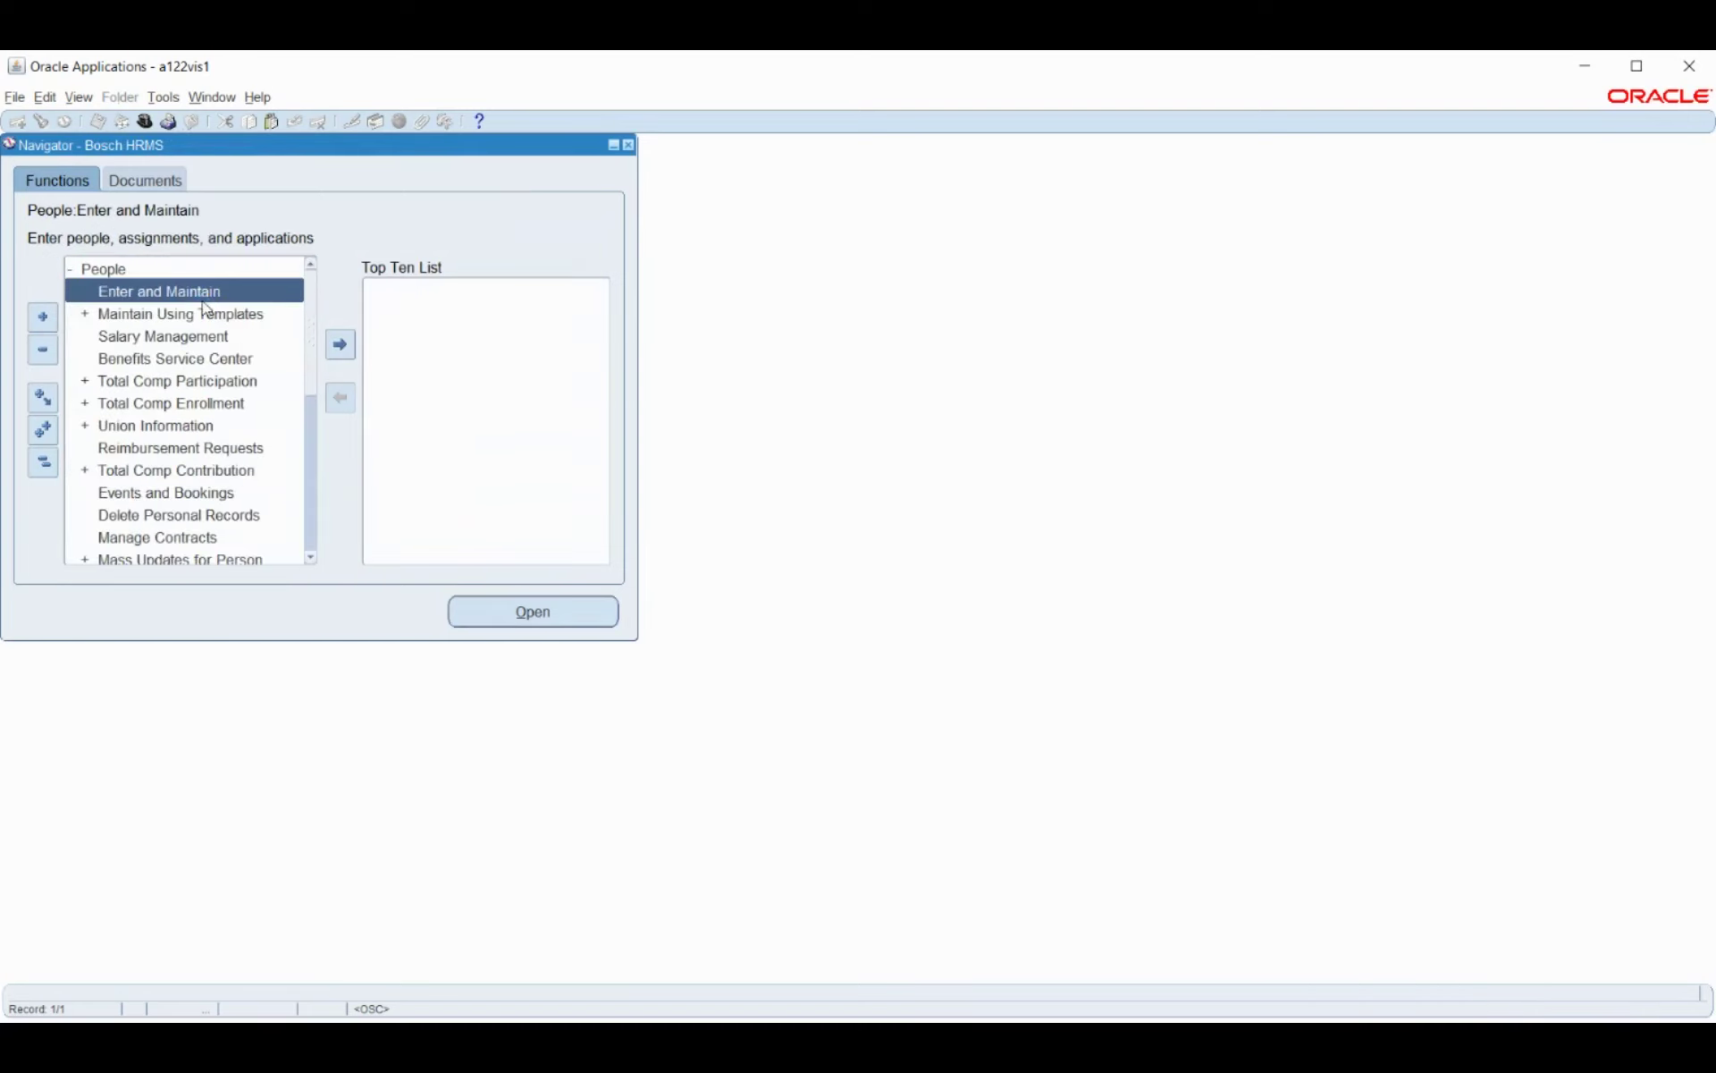
double_click(142, 295)
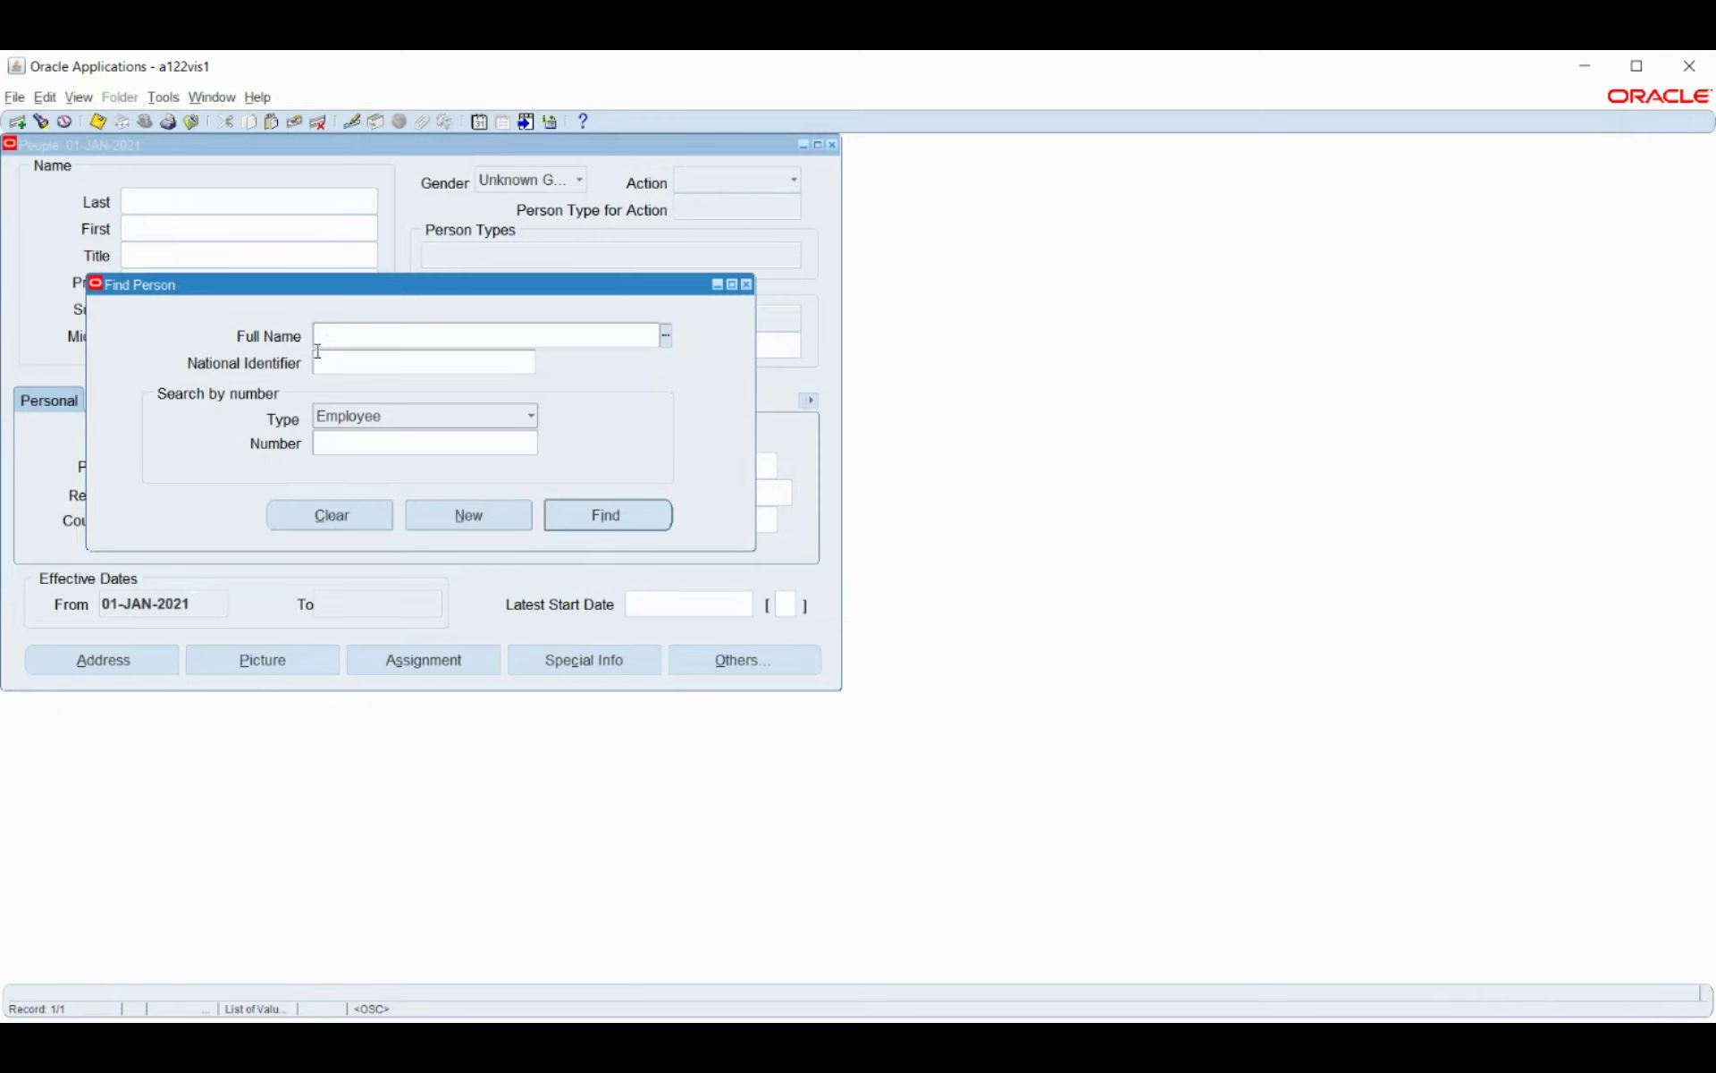
Find the employee by partial name and open their Active Assignment.
text(smith st)
key(Tab)
click(622, 527)
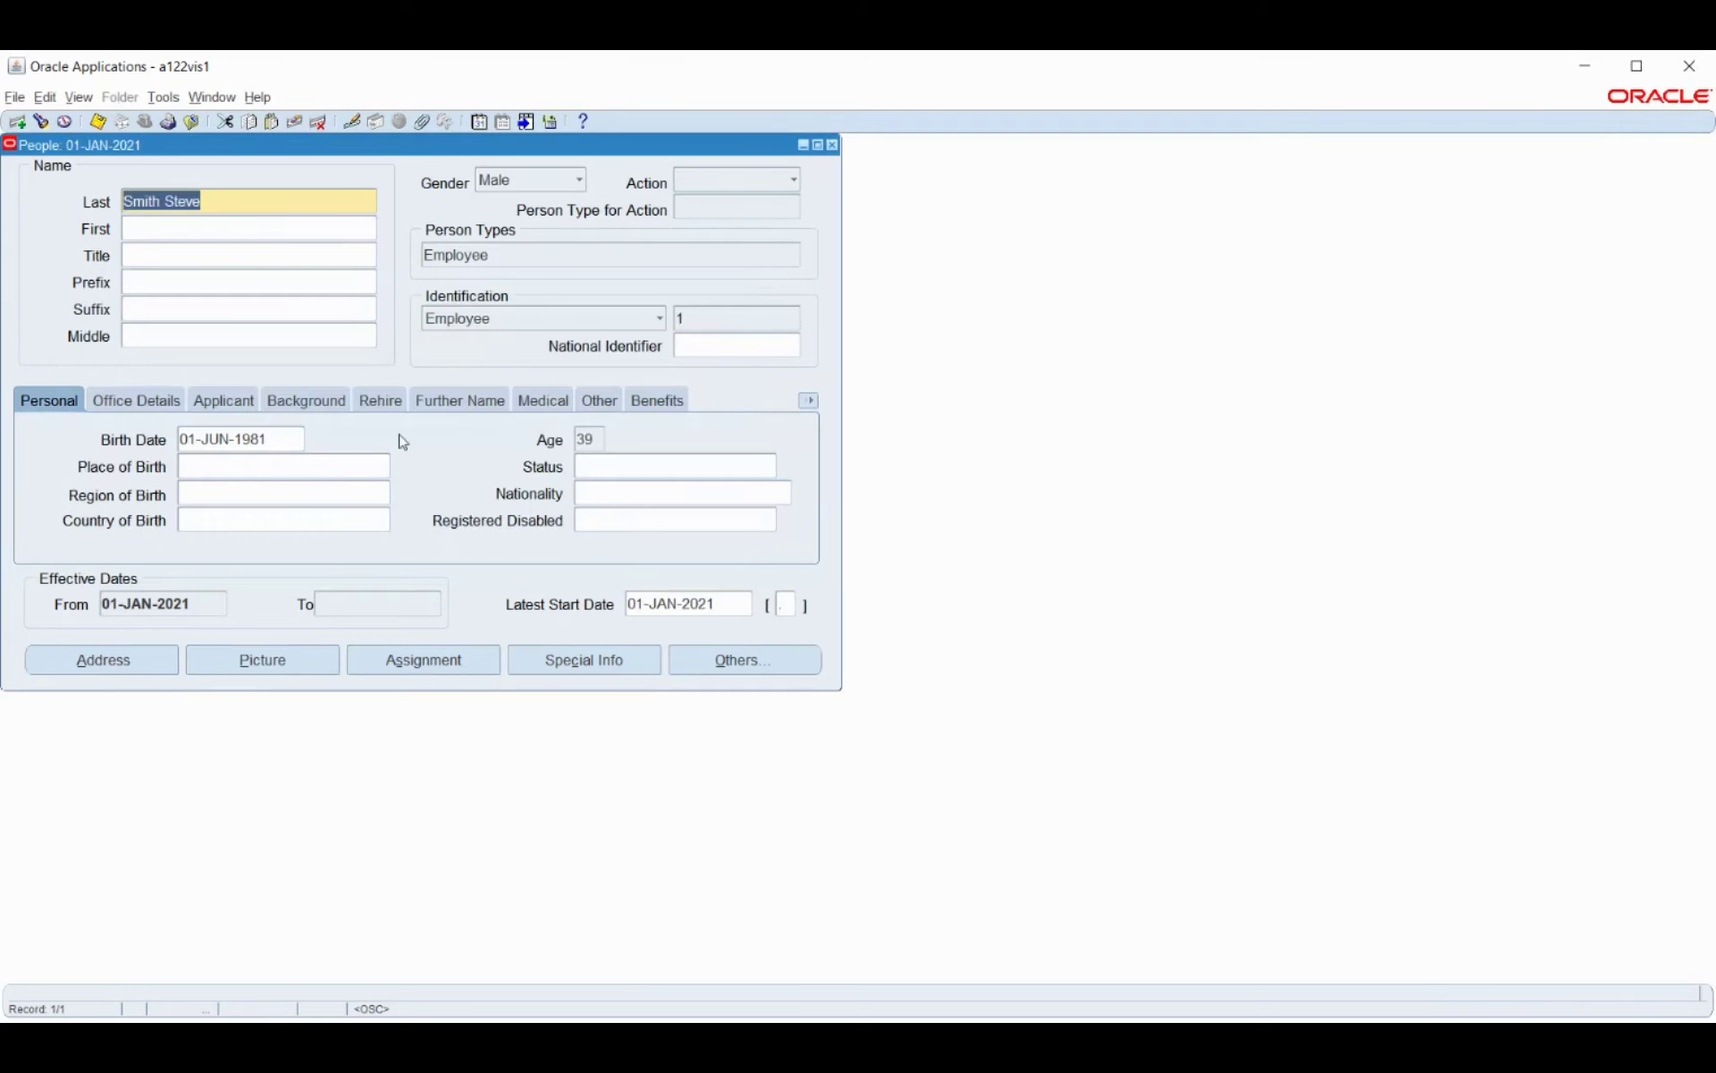
click(715, 661)
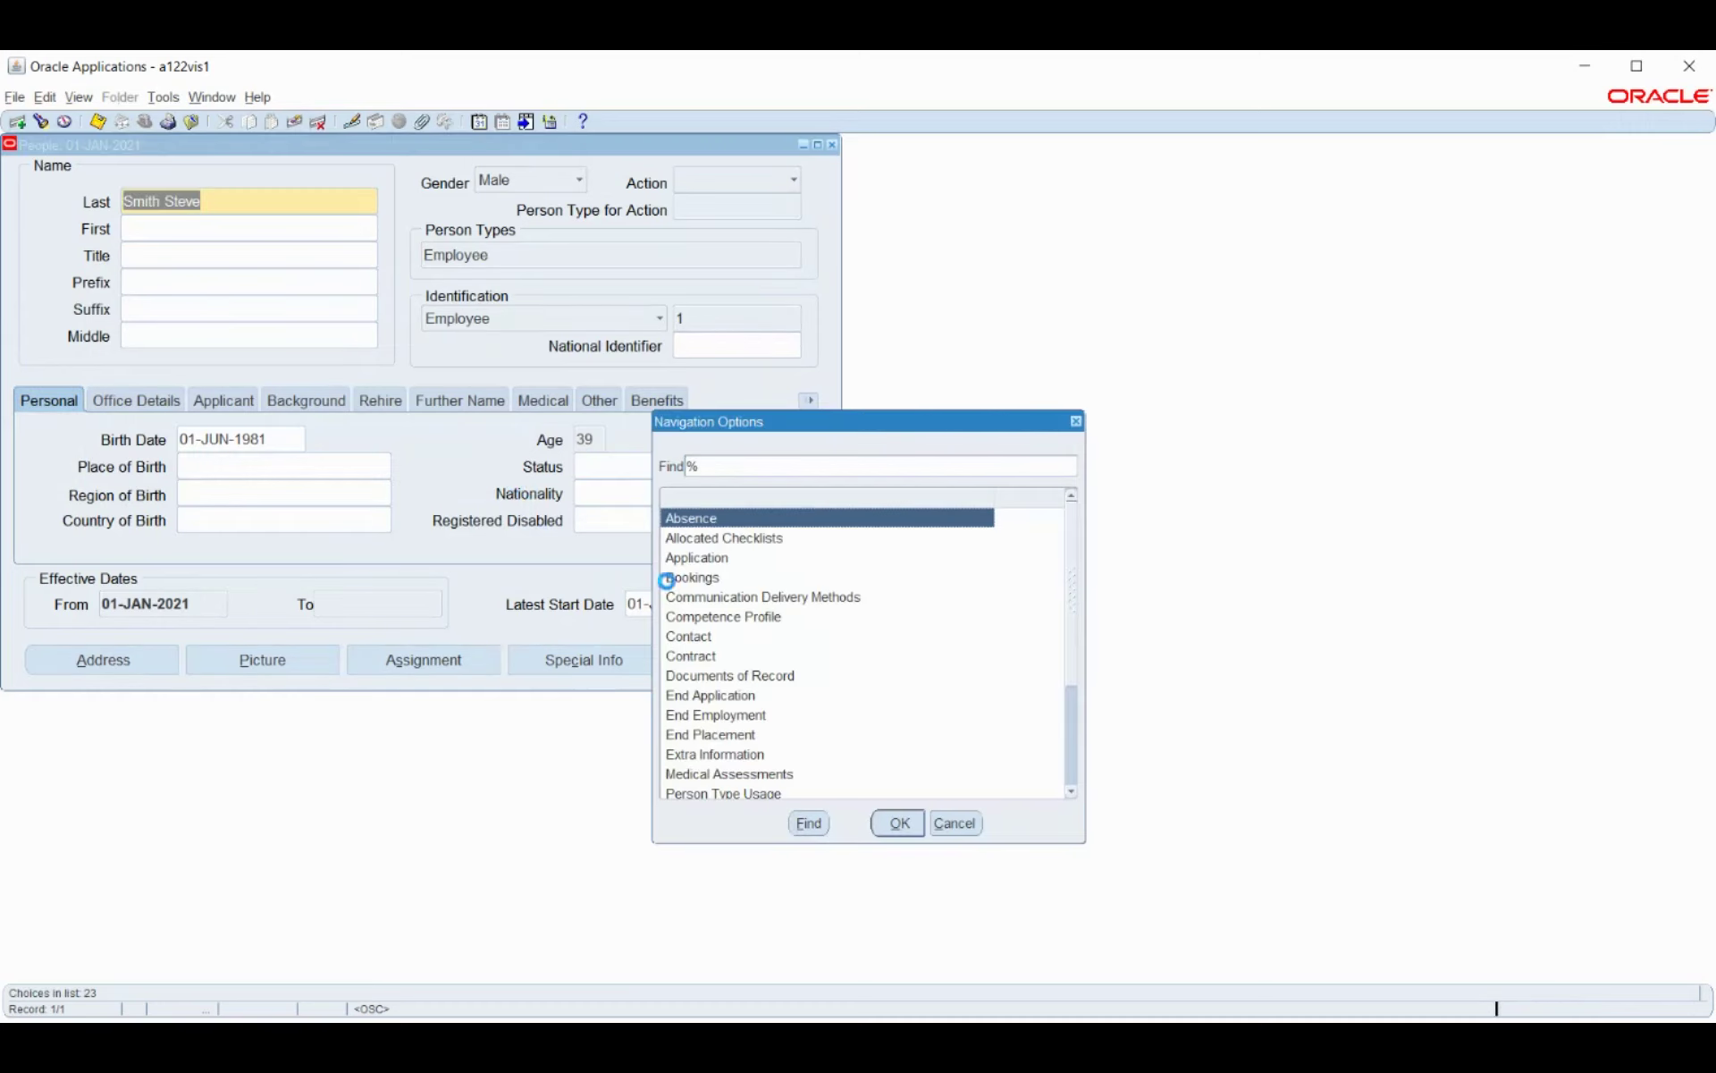
click(959, 828)
click(439, 669)
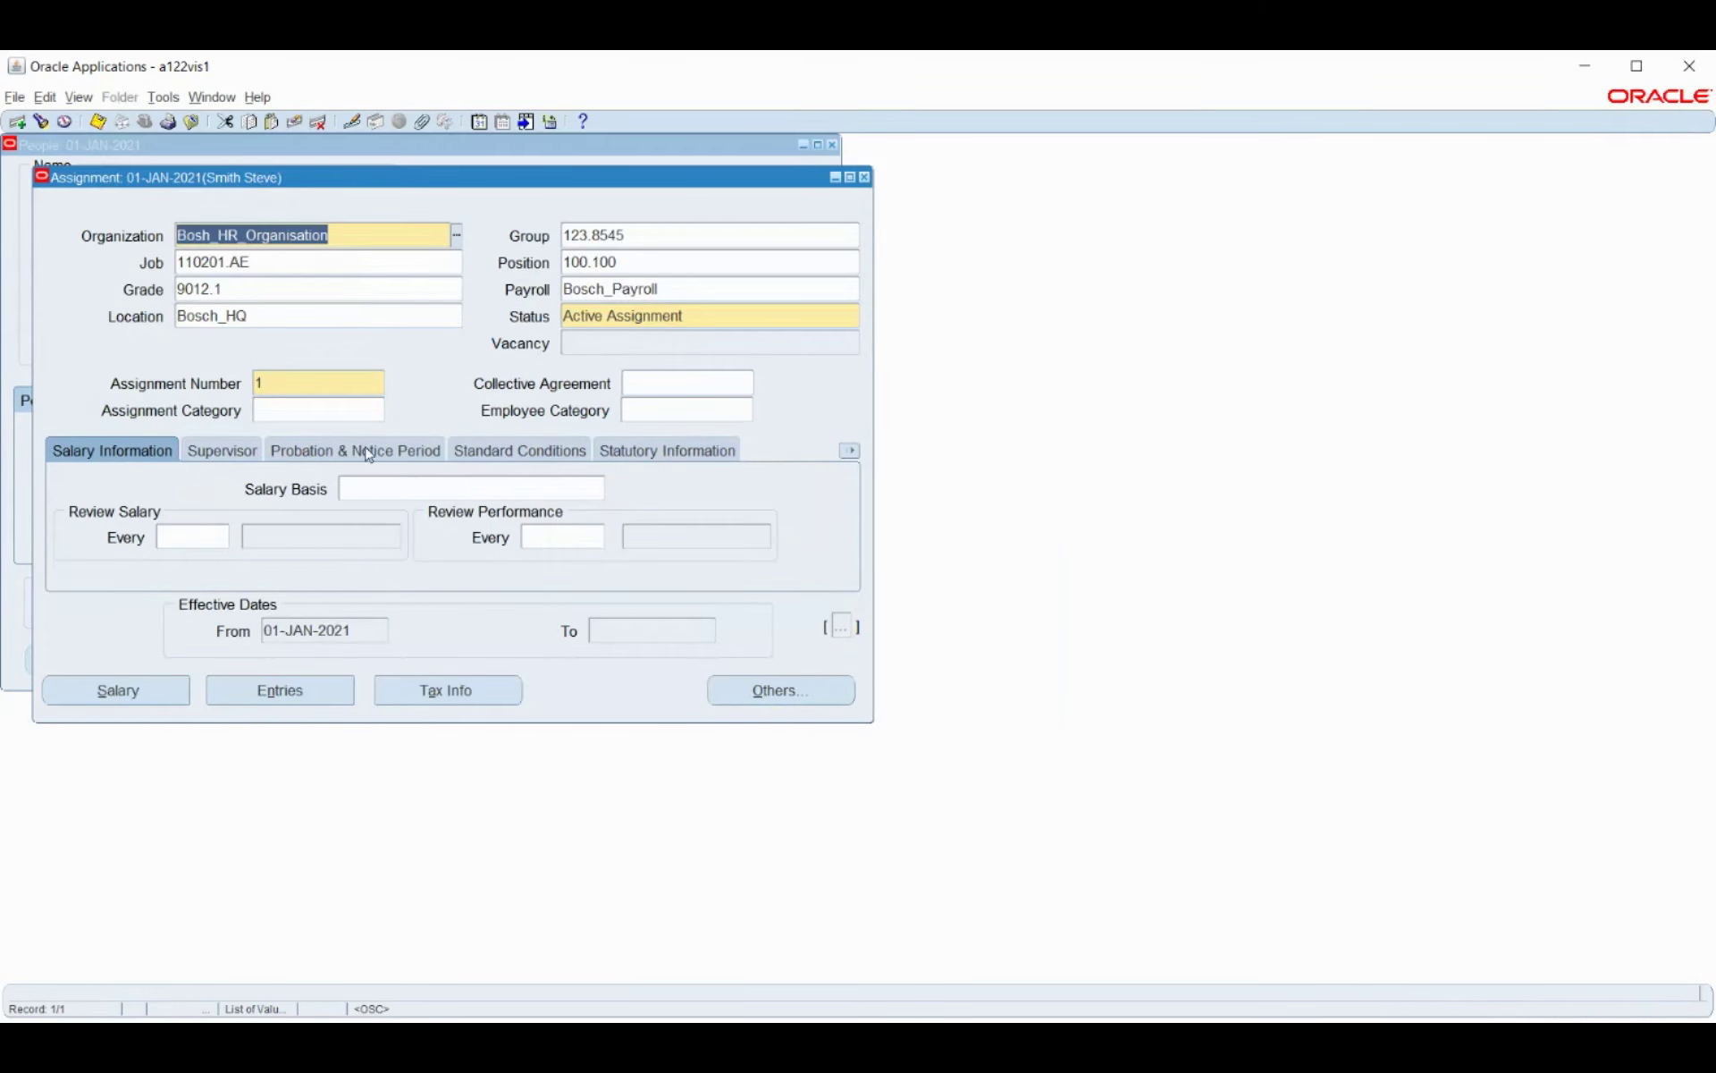
Review the IN Statutory Info with GRE Bosch_Business_Group, then close the Assignment and People forms.
click(655, 454)
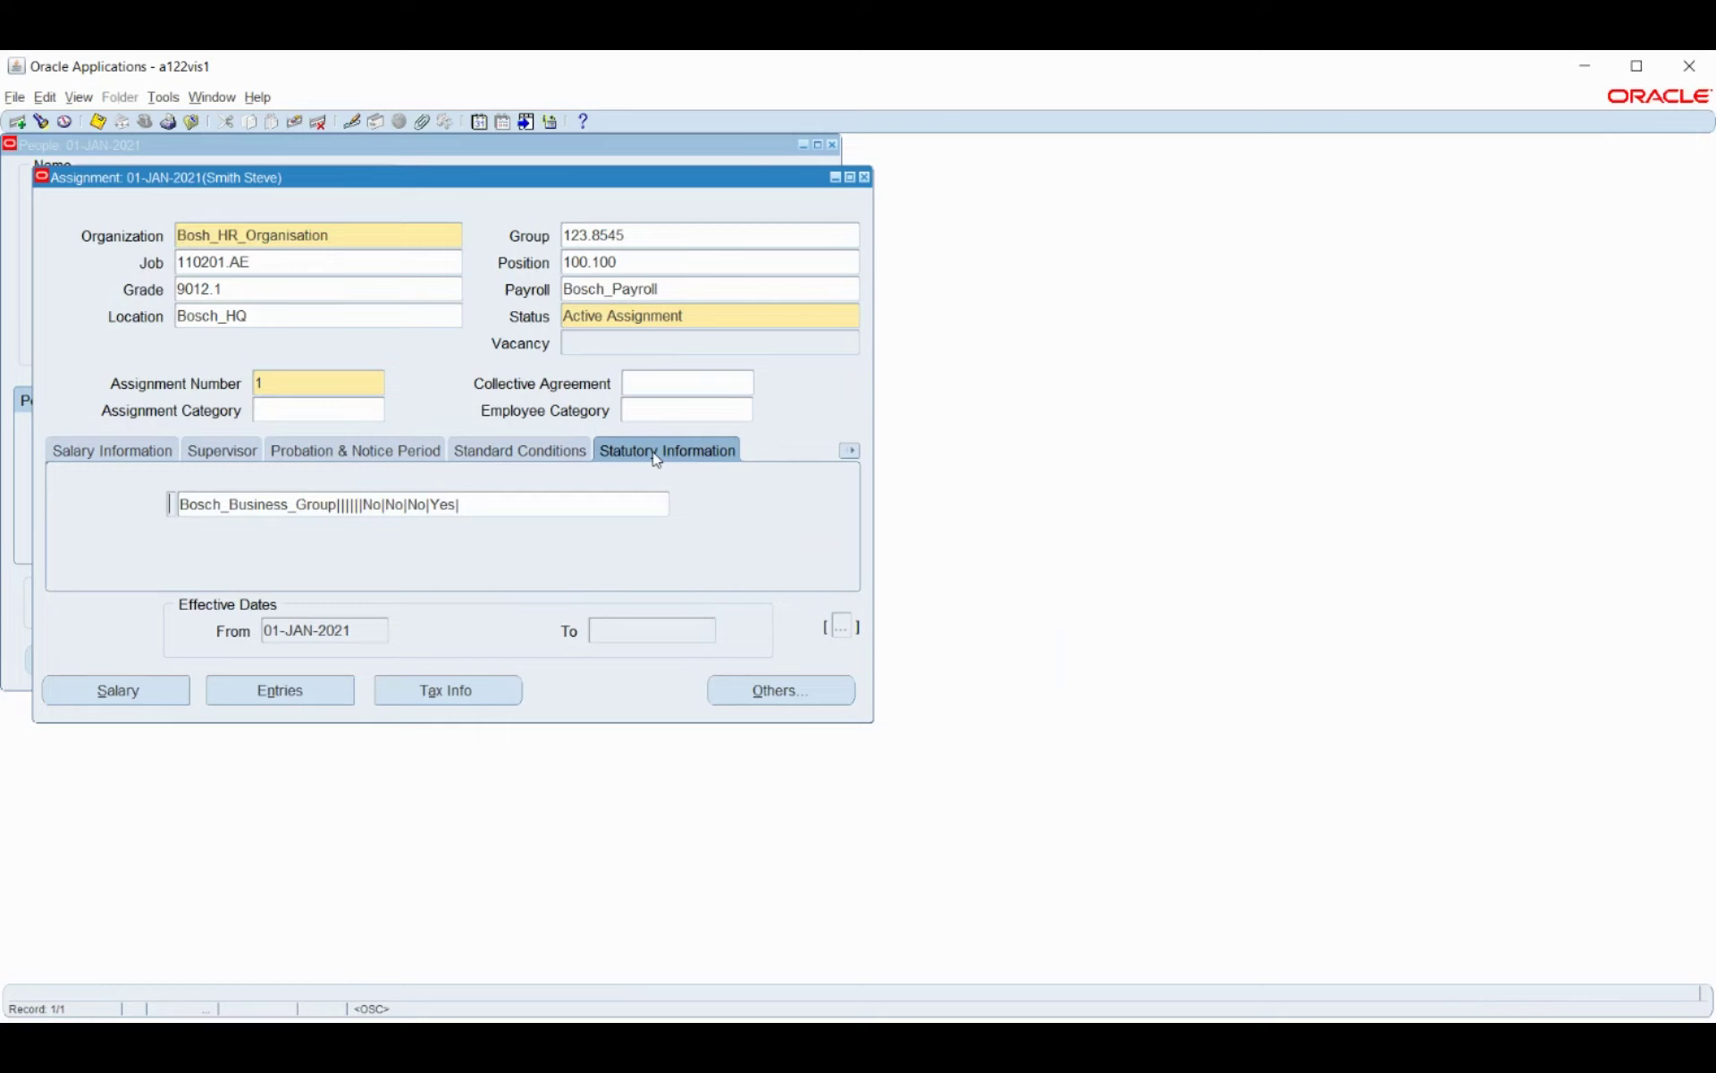
click(515, 505)
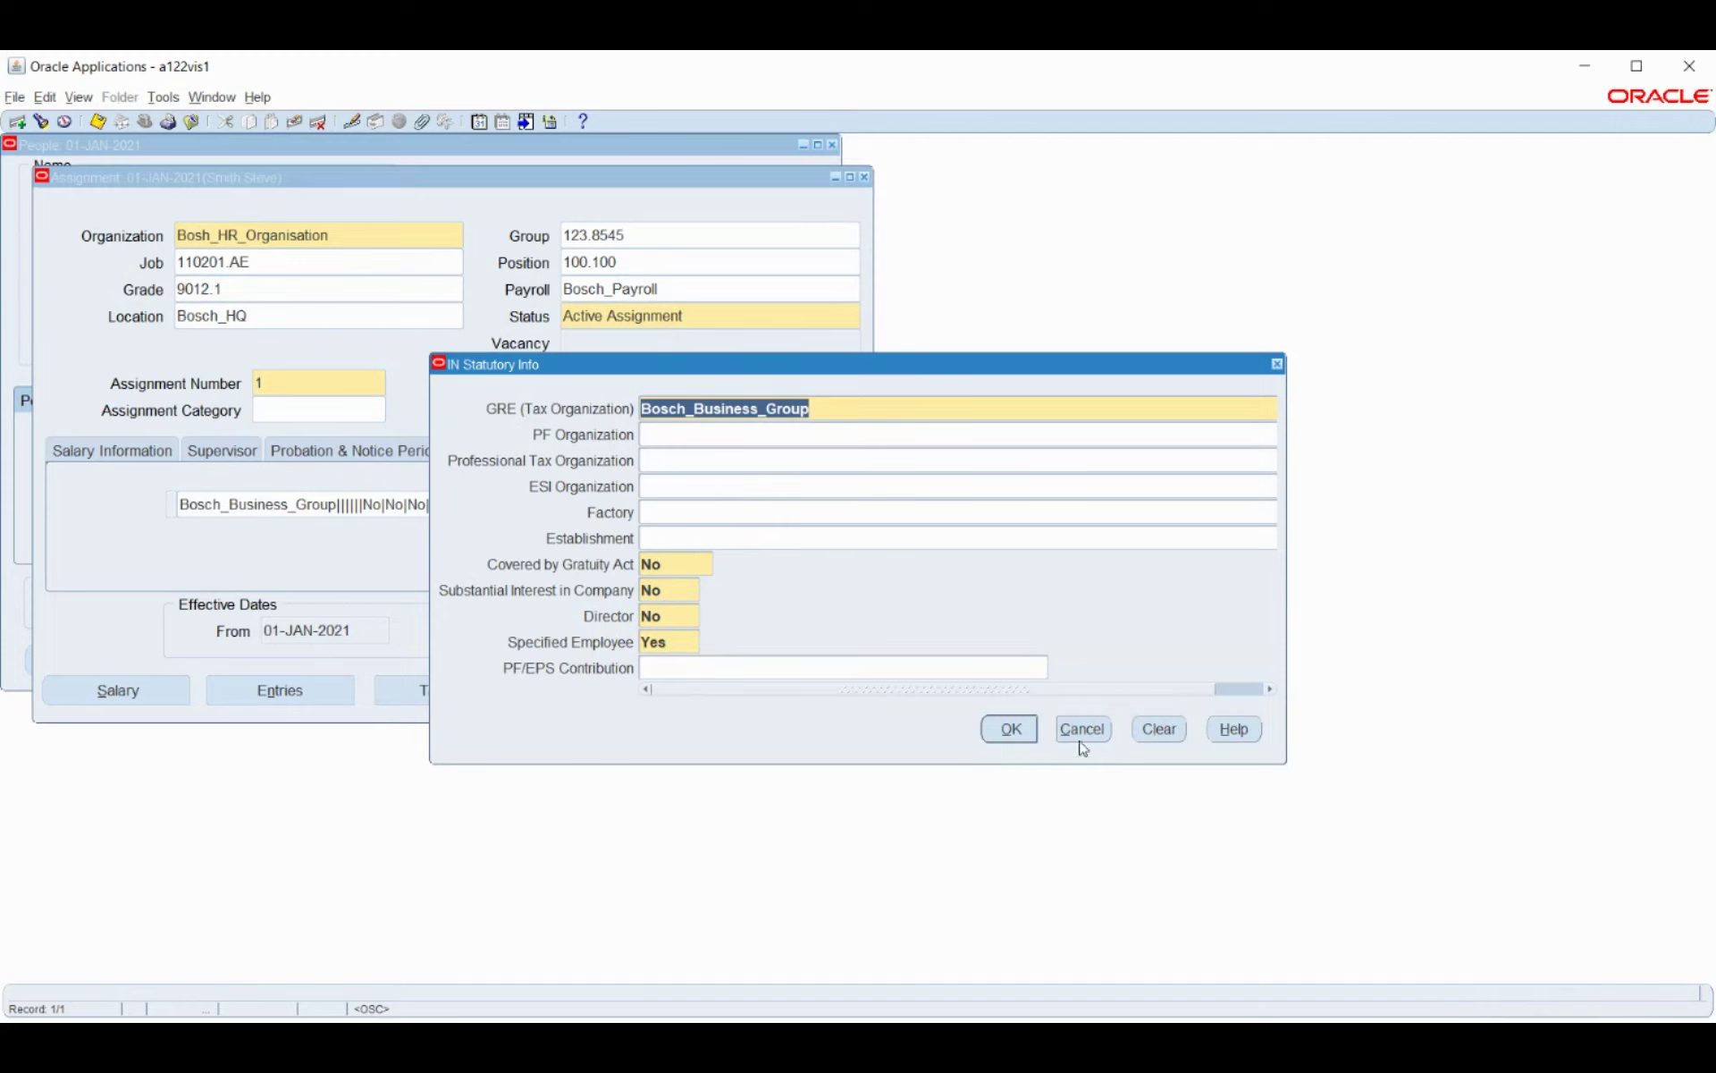
click(1086, 731)
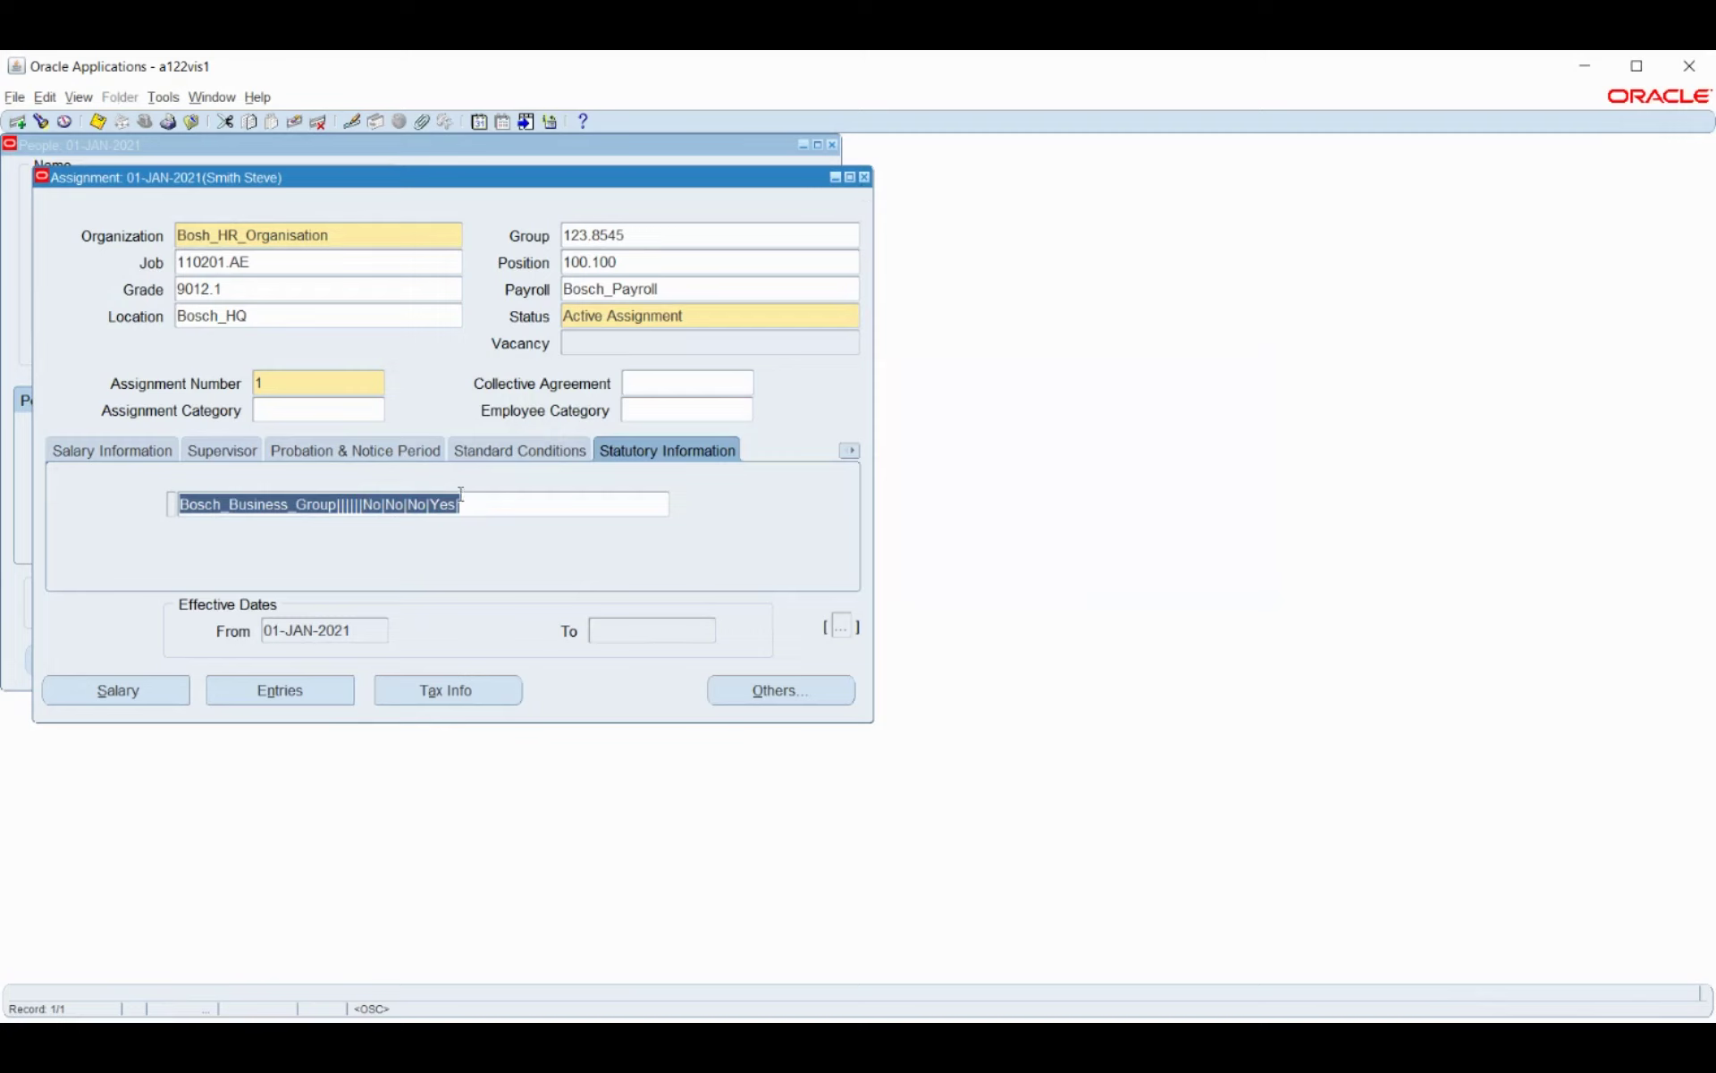
click(863, 177)
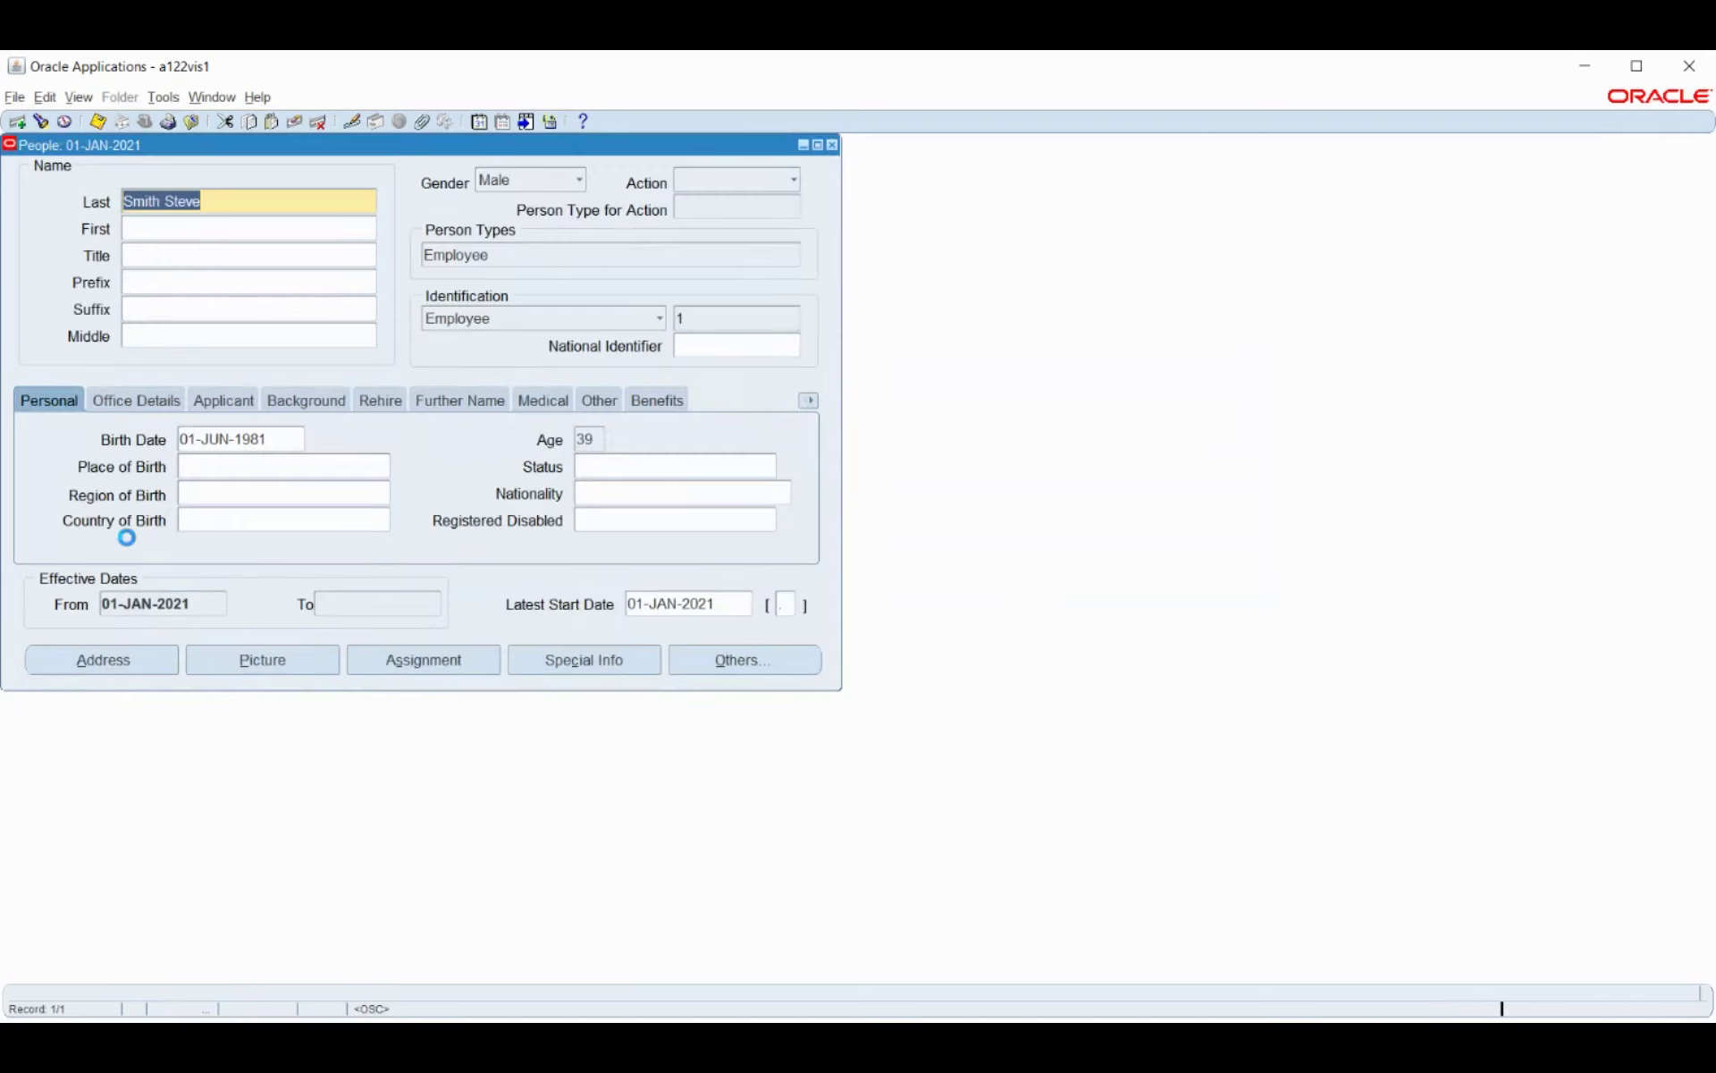
click(833, 145)
Open Work Structures > Organization > Description from the Navigator.
scroll(130, 456, down, 3)
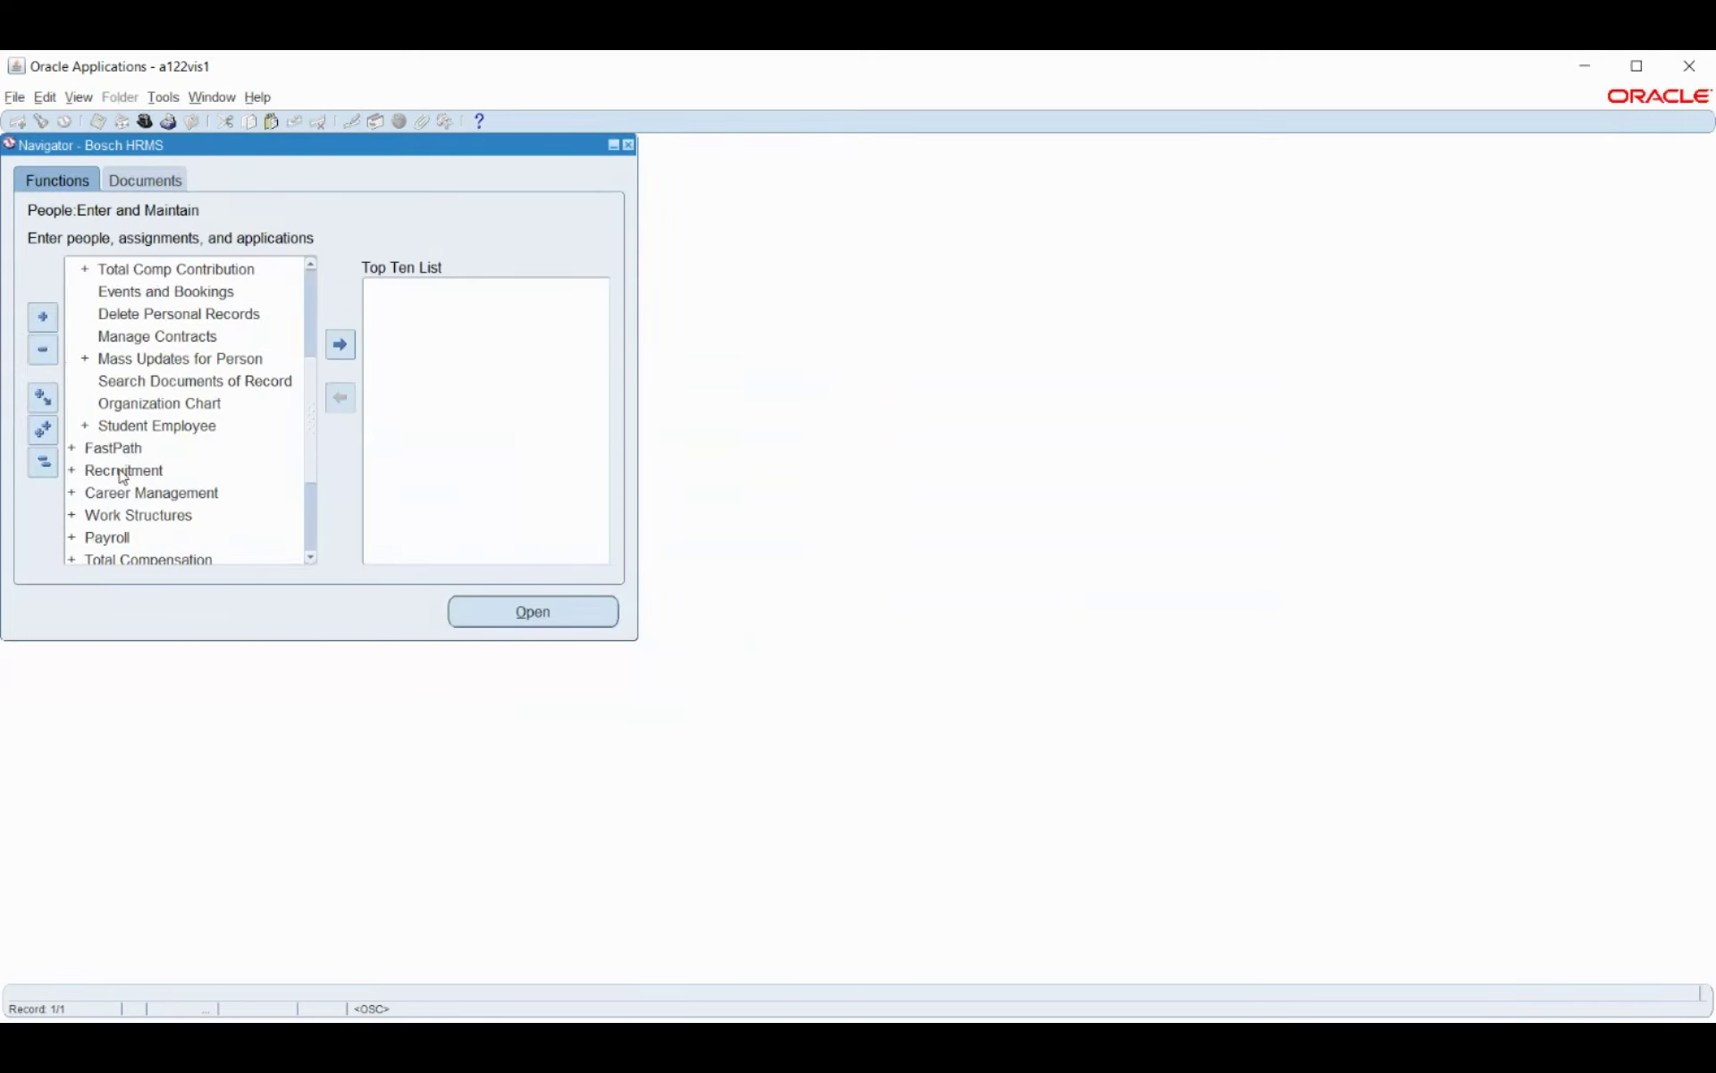
click(131, 517)
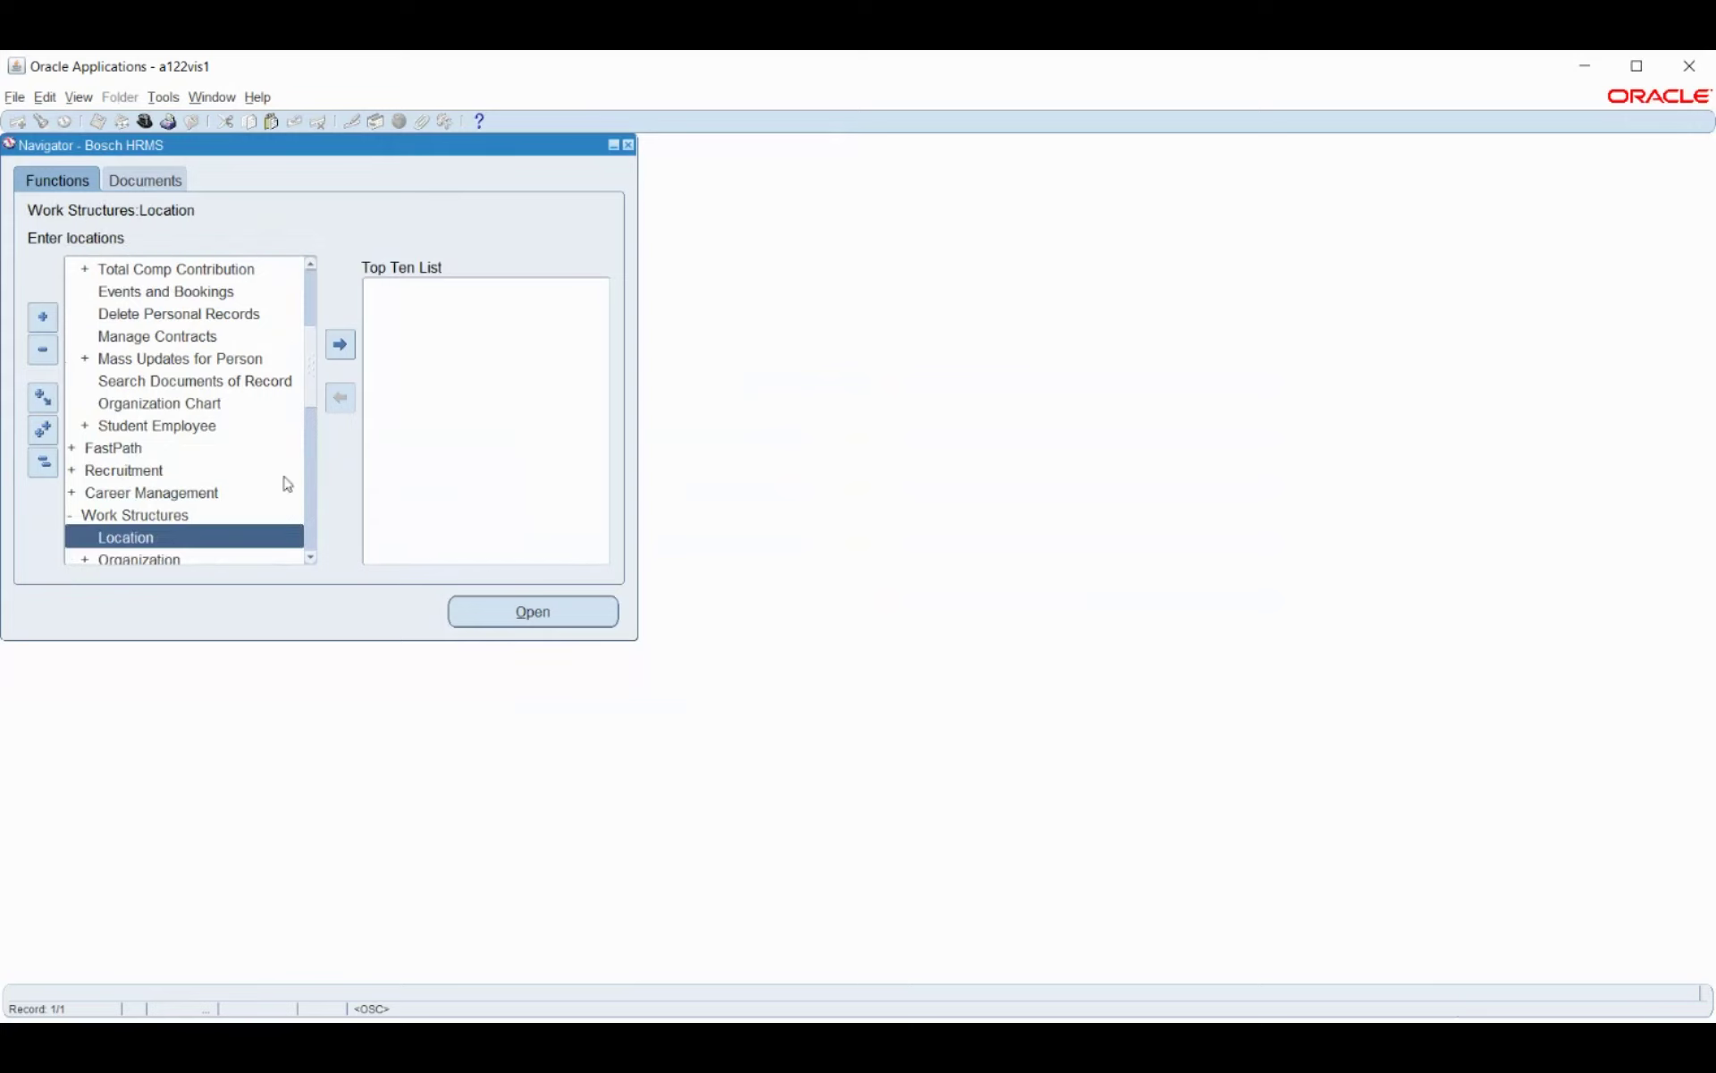
scroll(287, 484, down, 2)
click(147, 427)
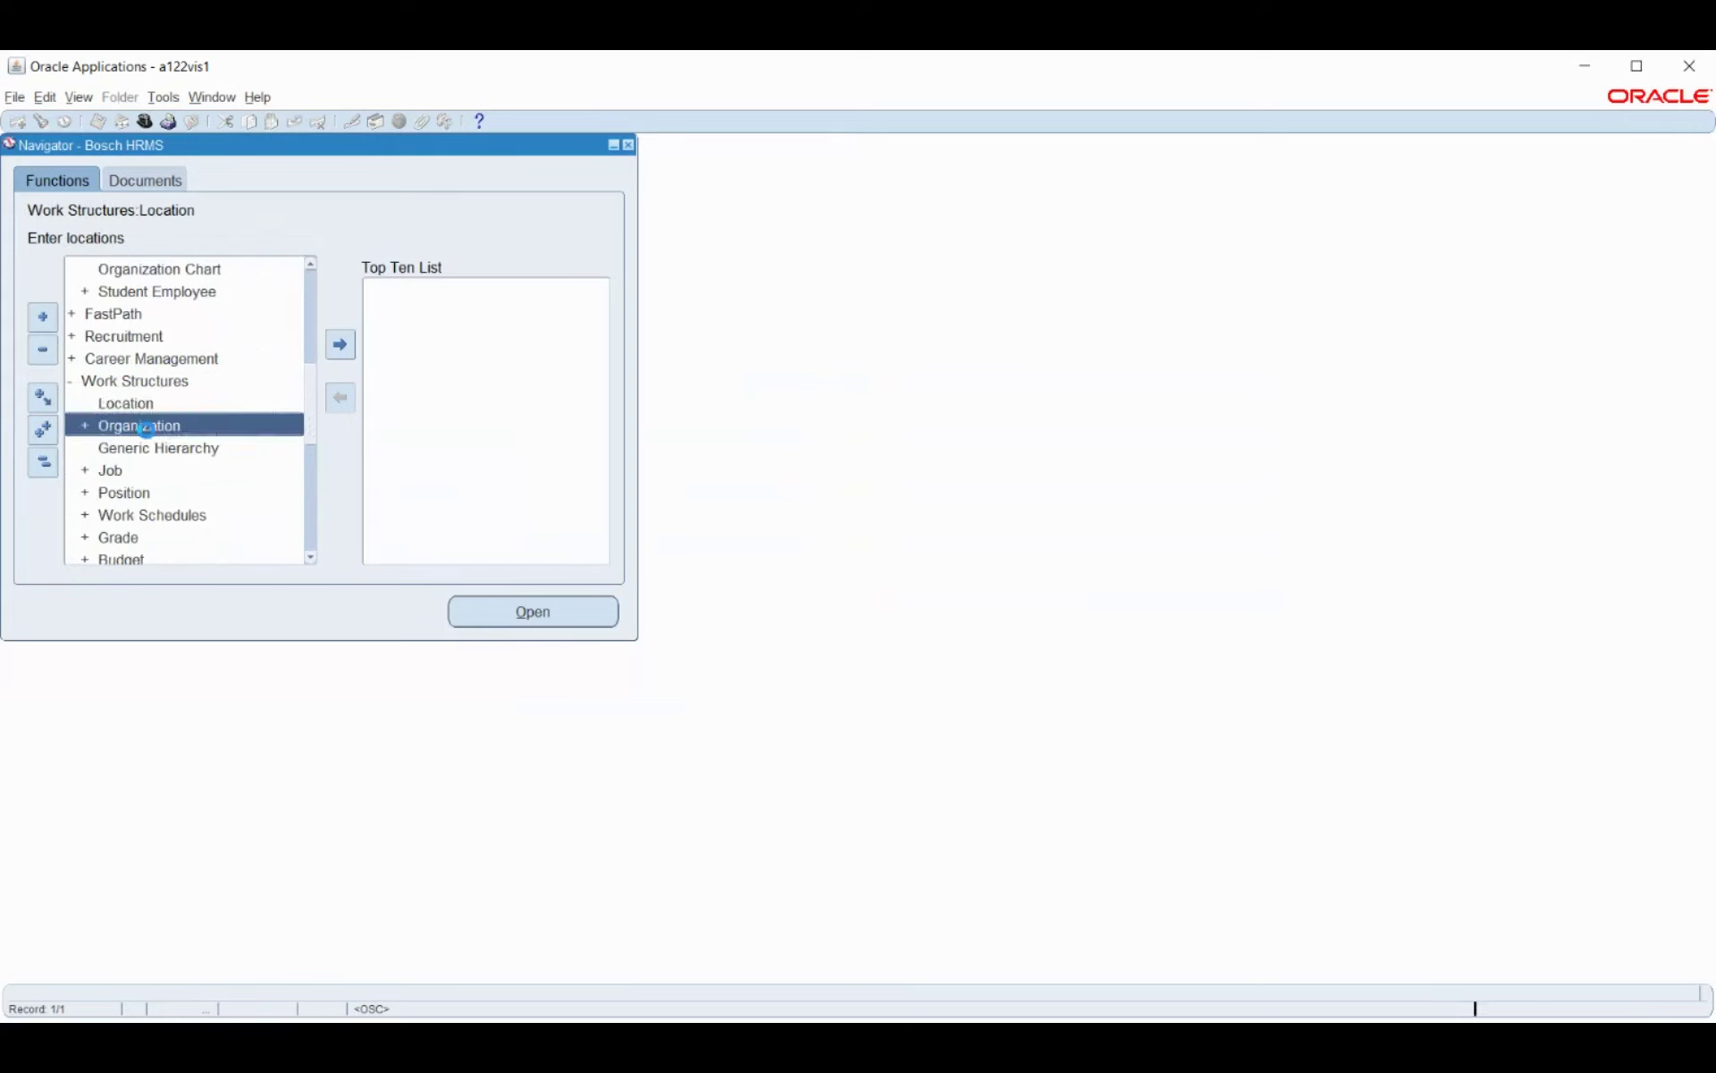
scroll(215, 368, down, 1)
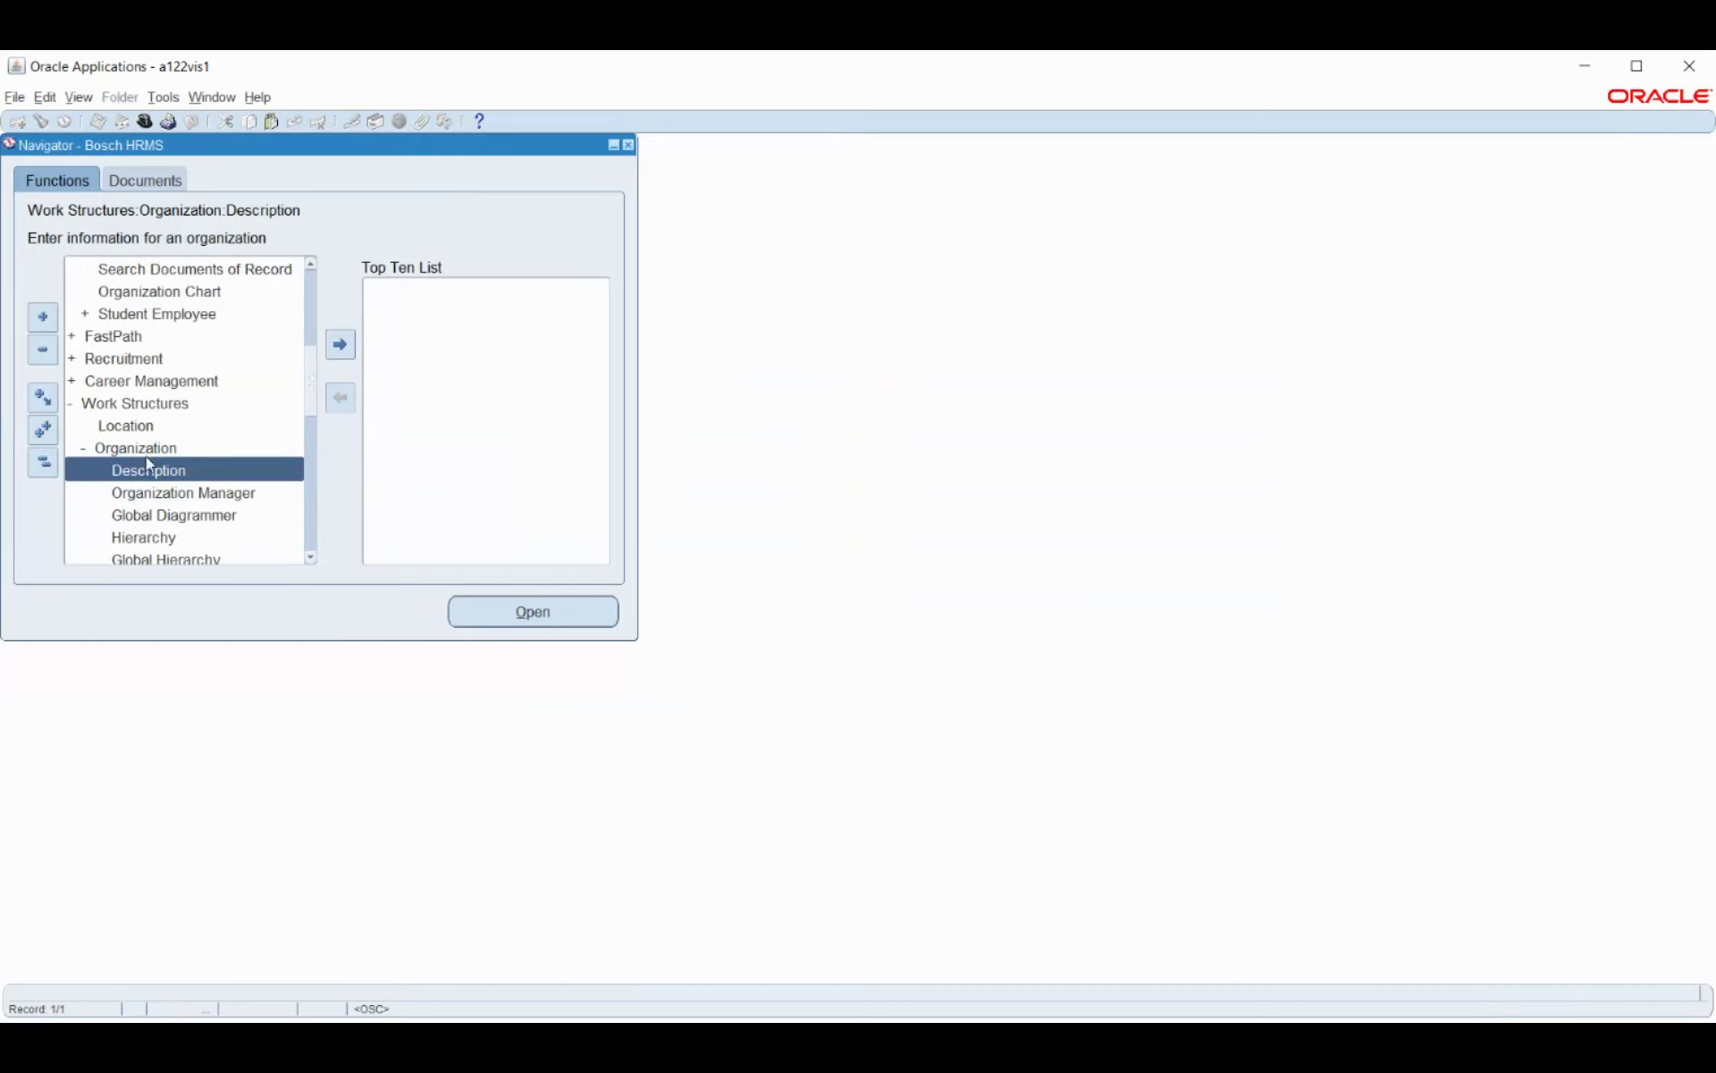
double_click(144, 481)
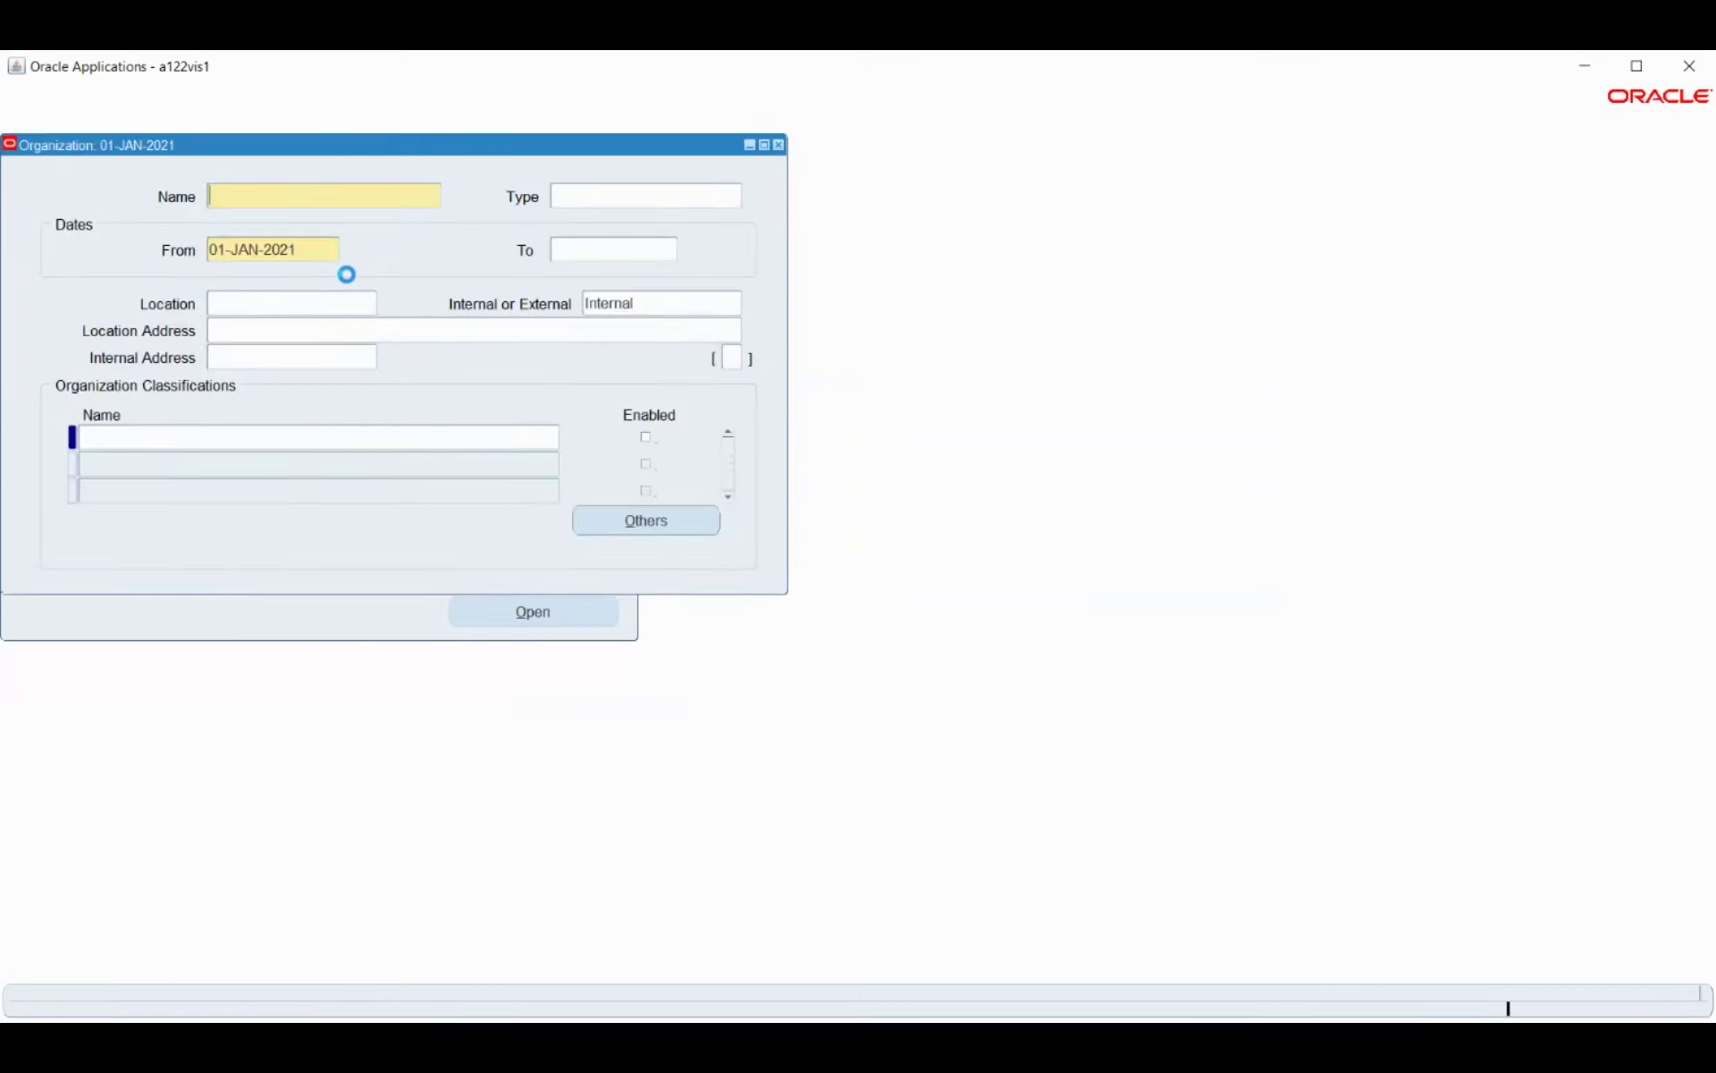
Load Bosch_Business_Group and view Income Tax Information for its GRE / Legal Entity classification.
click(340, 285)
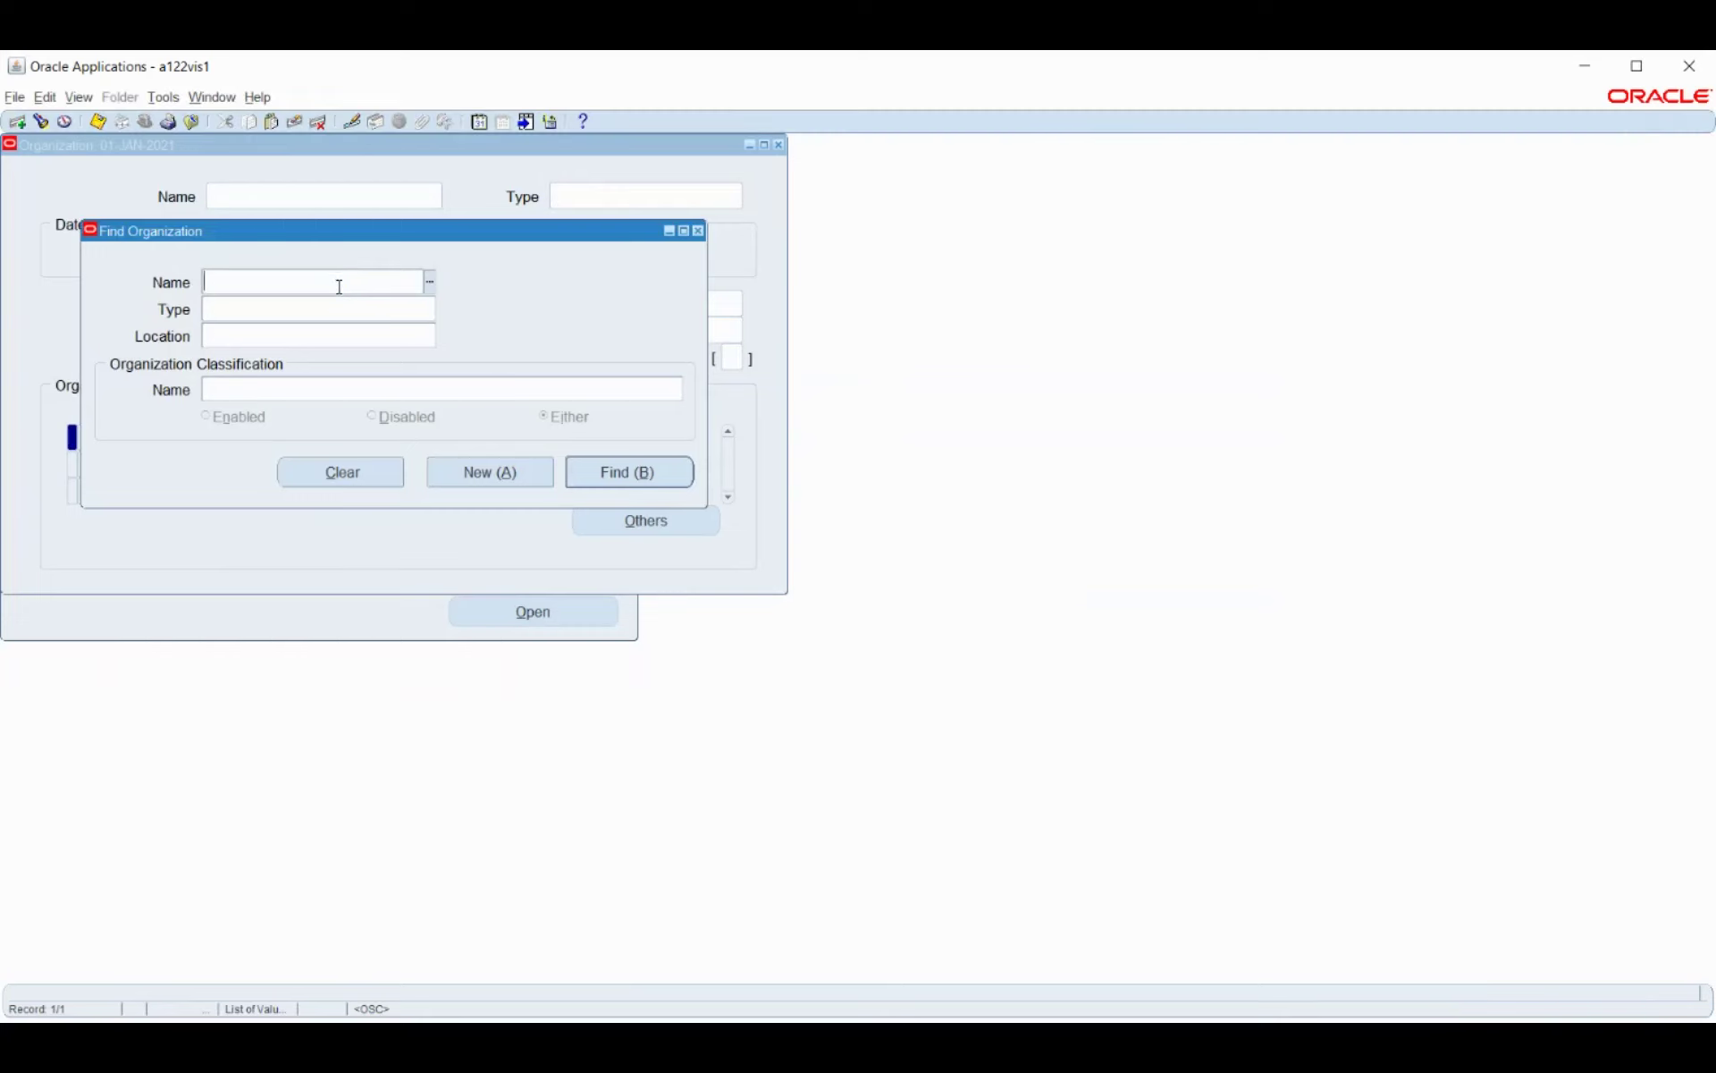
text(bo)
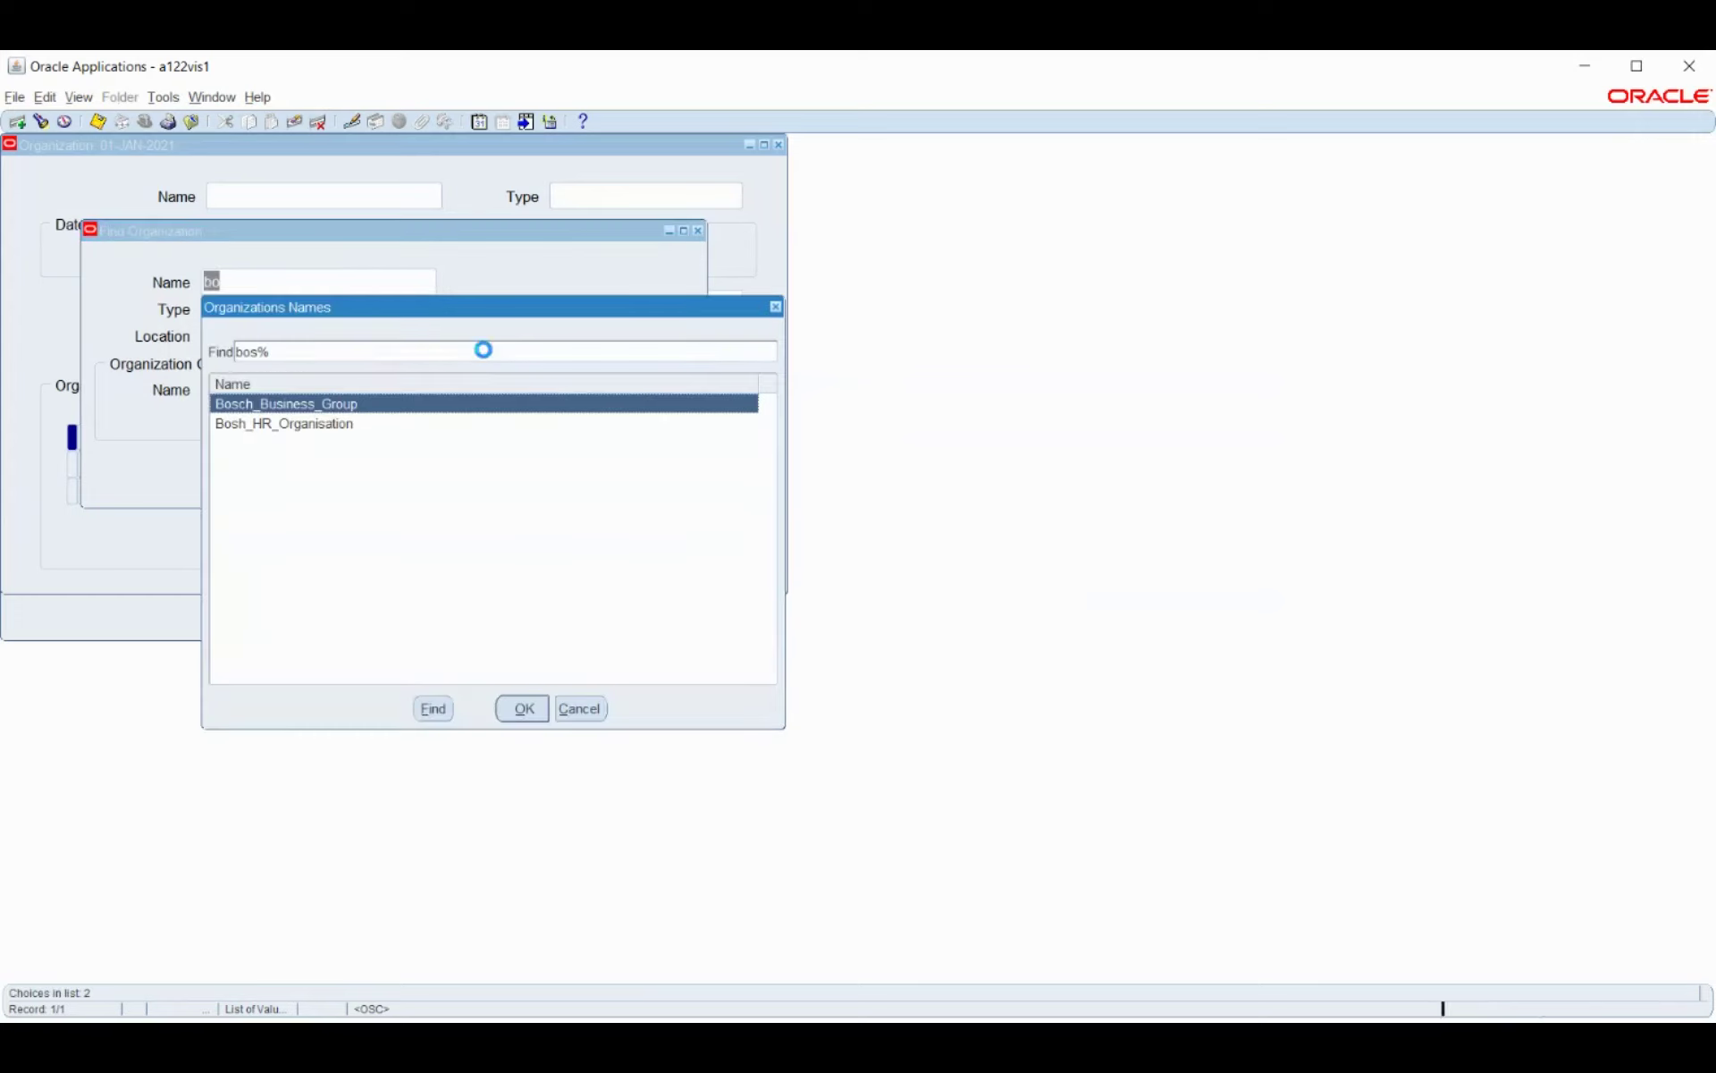
click(524, 711)
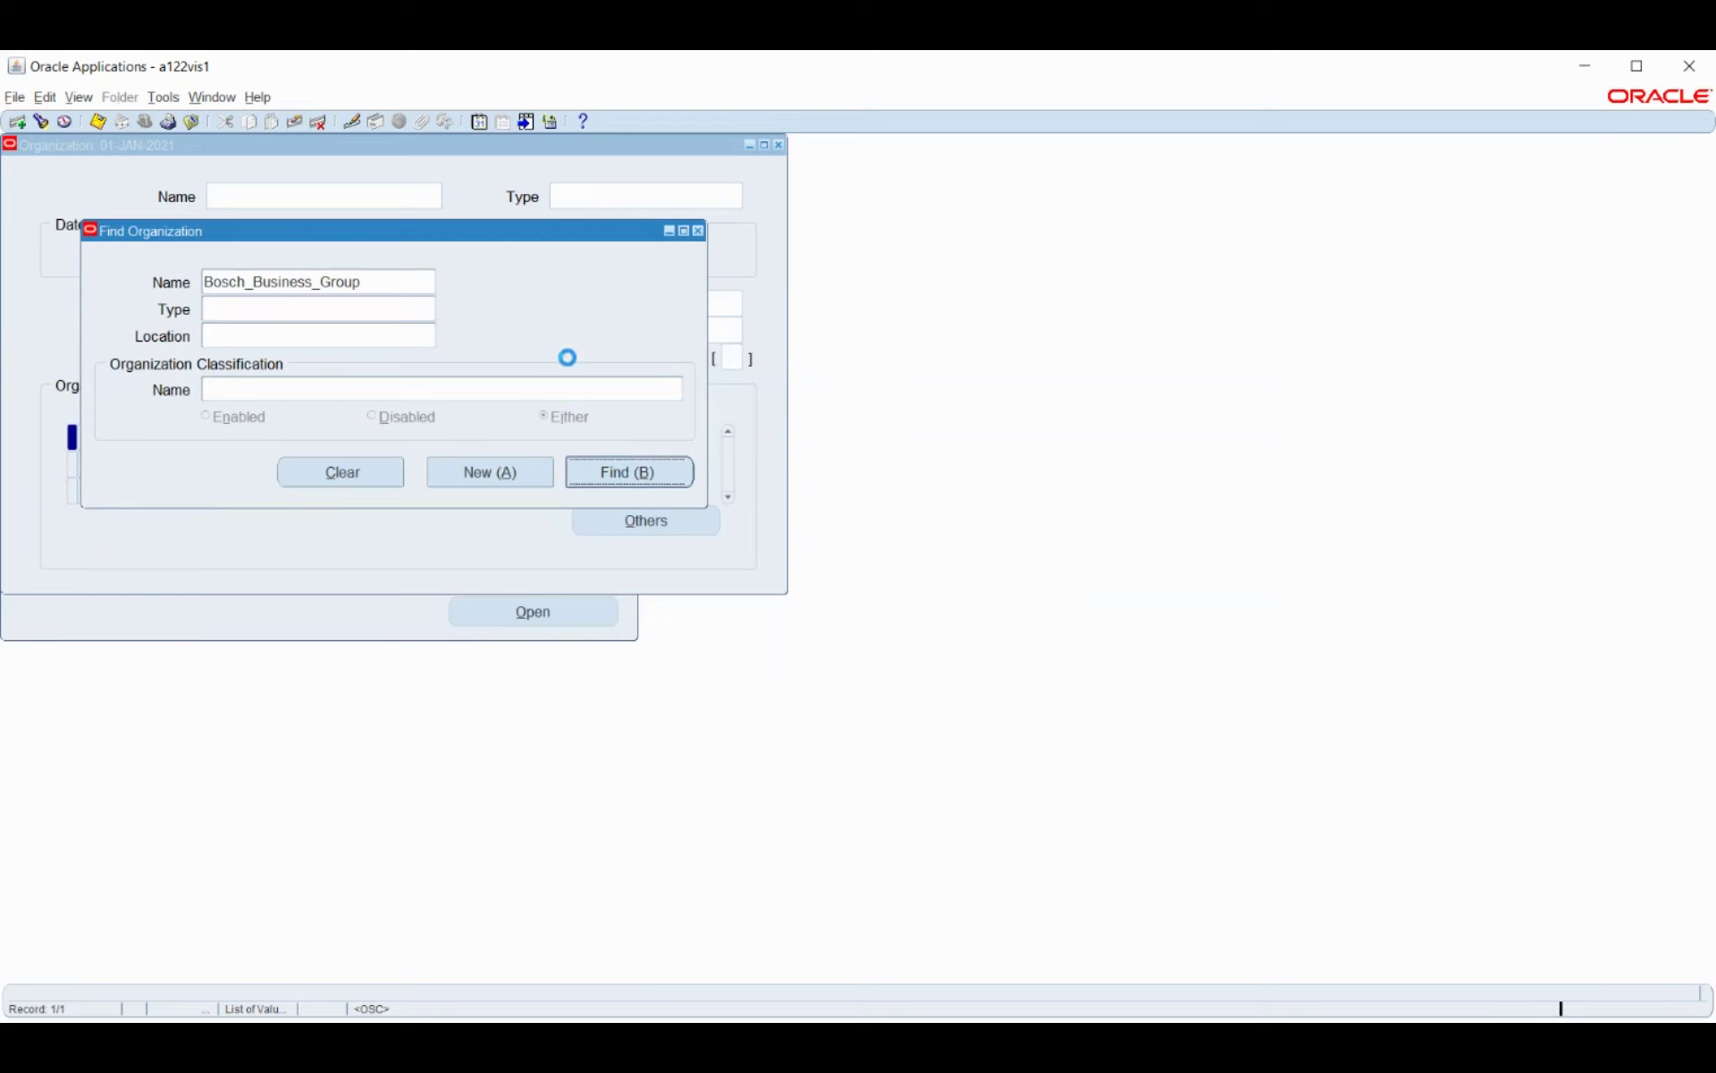
click(337, 464)
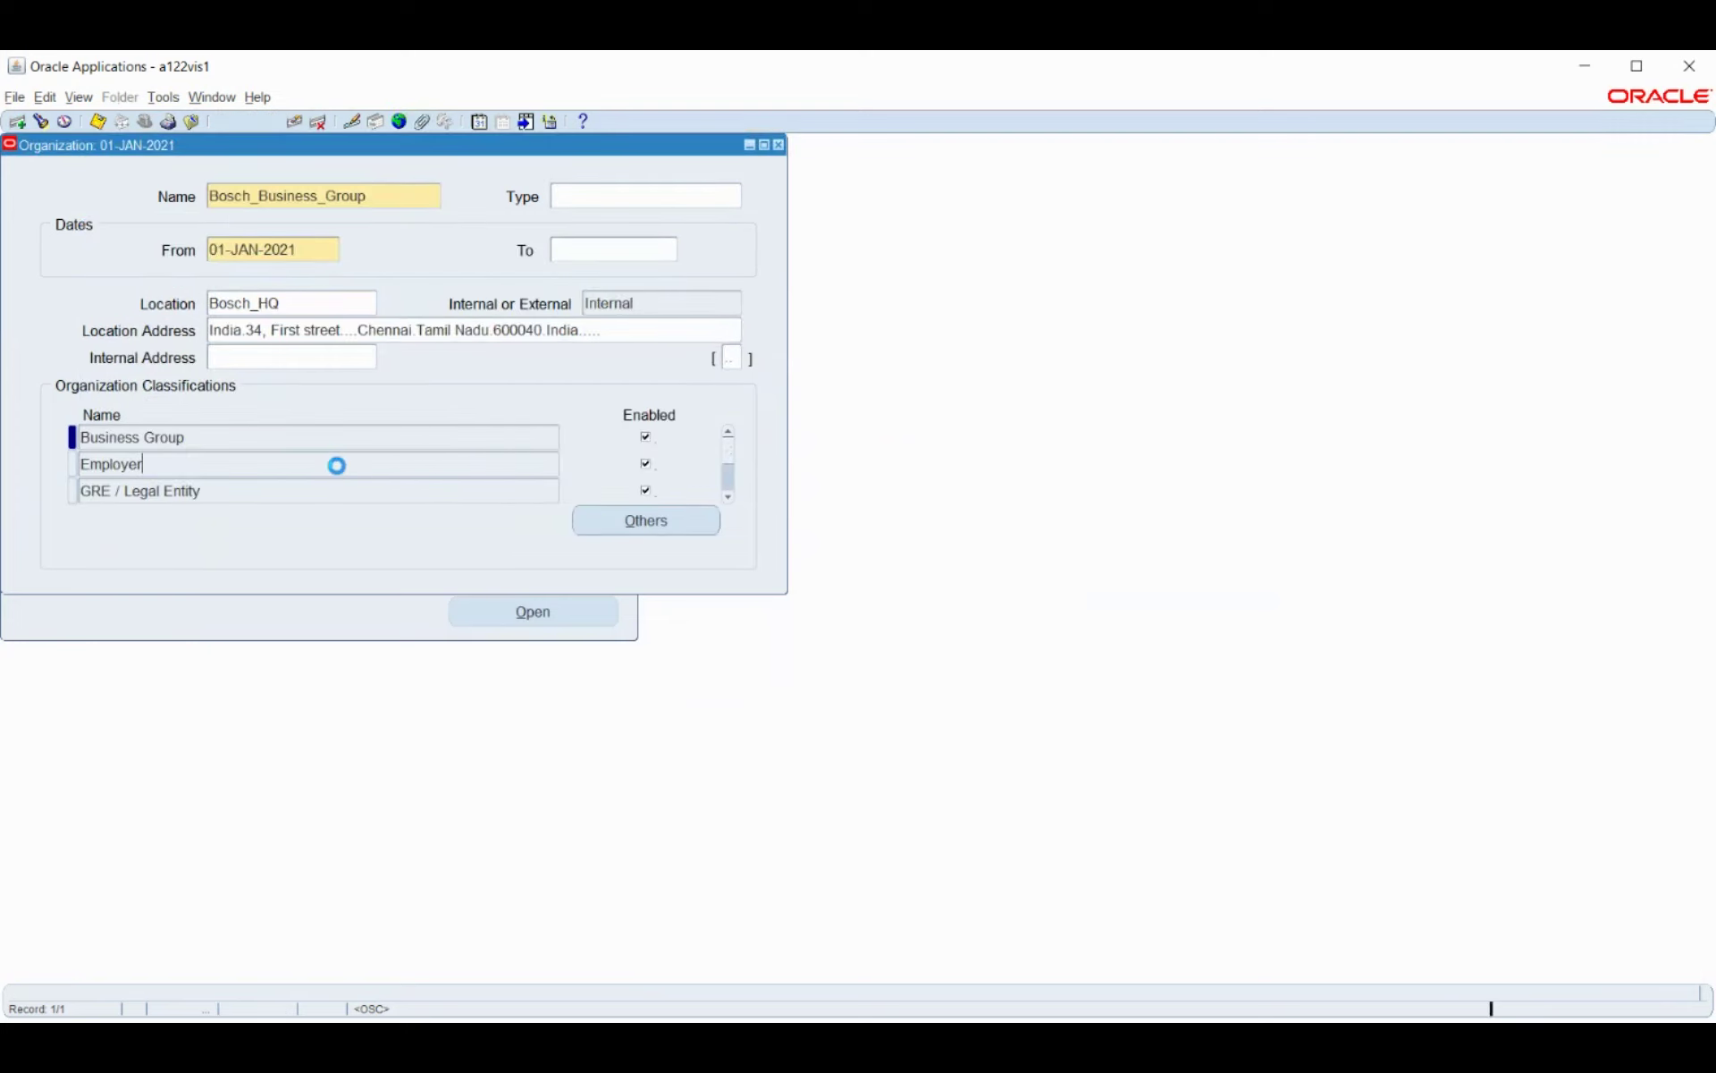
click(430, 490)
click(633, 521)
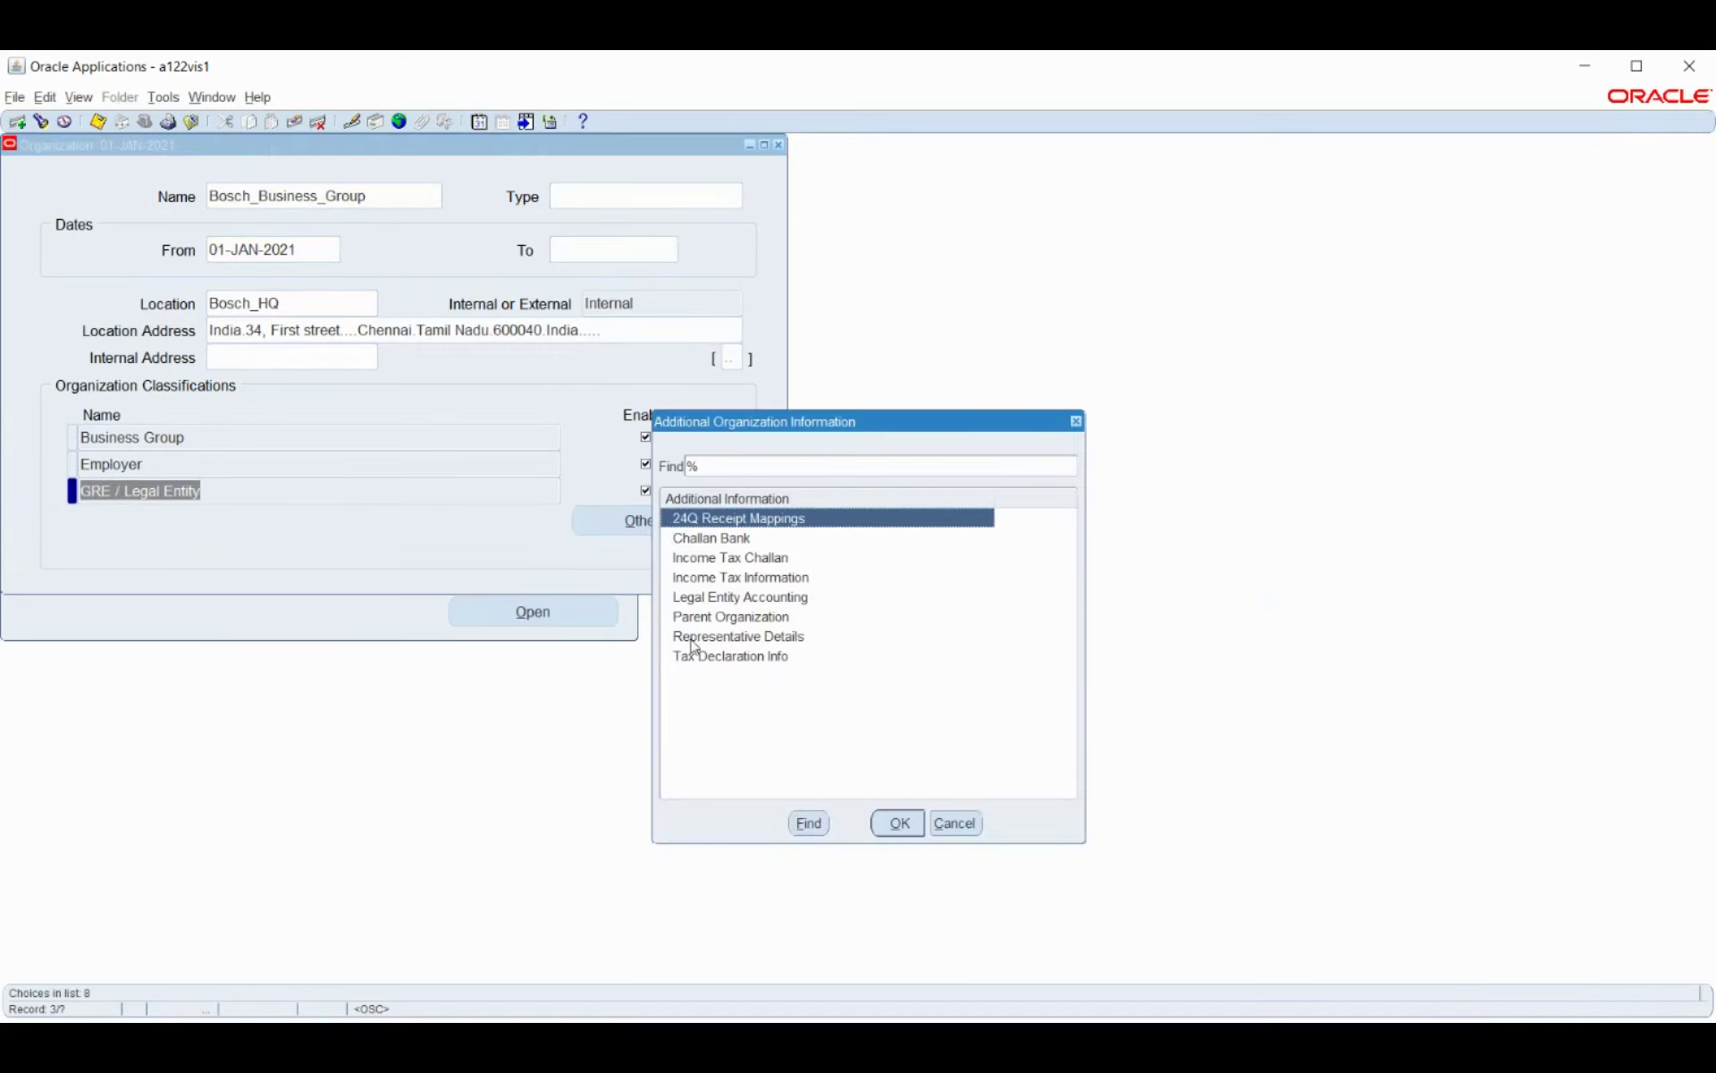
click(699, 581)
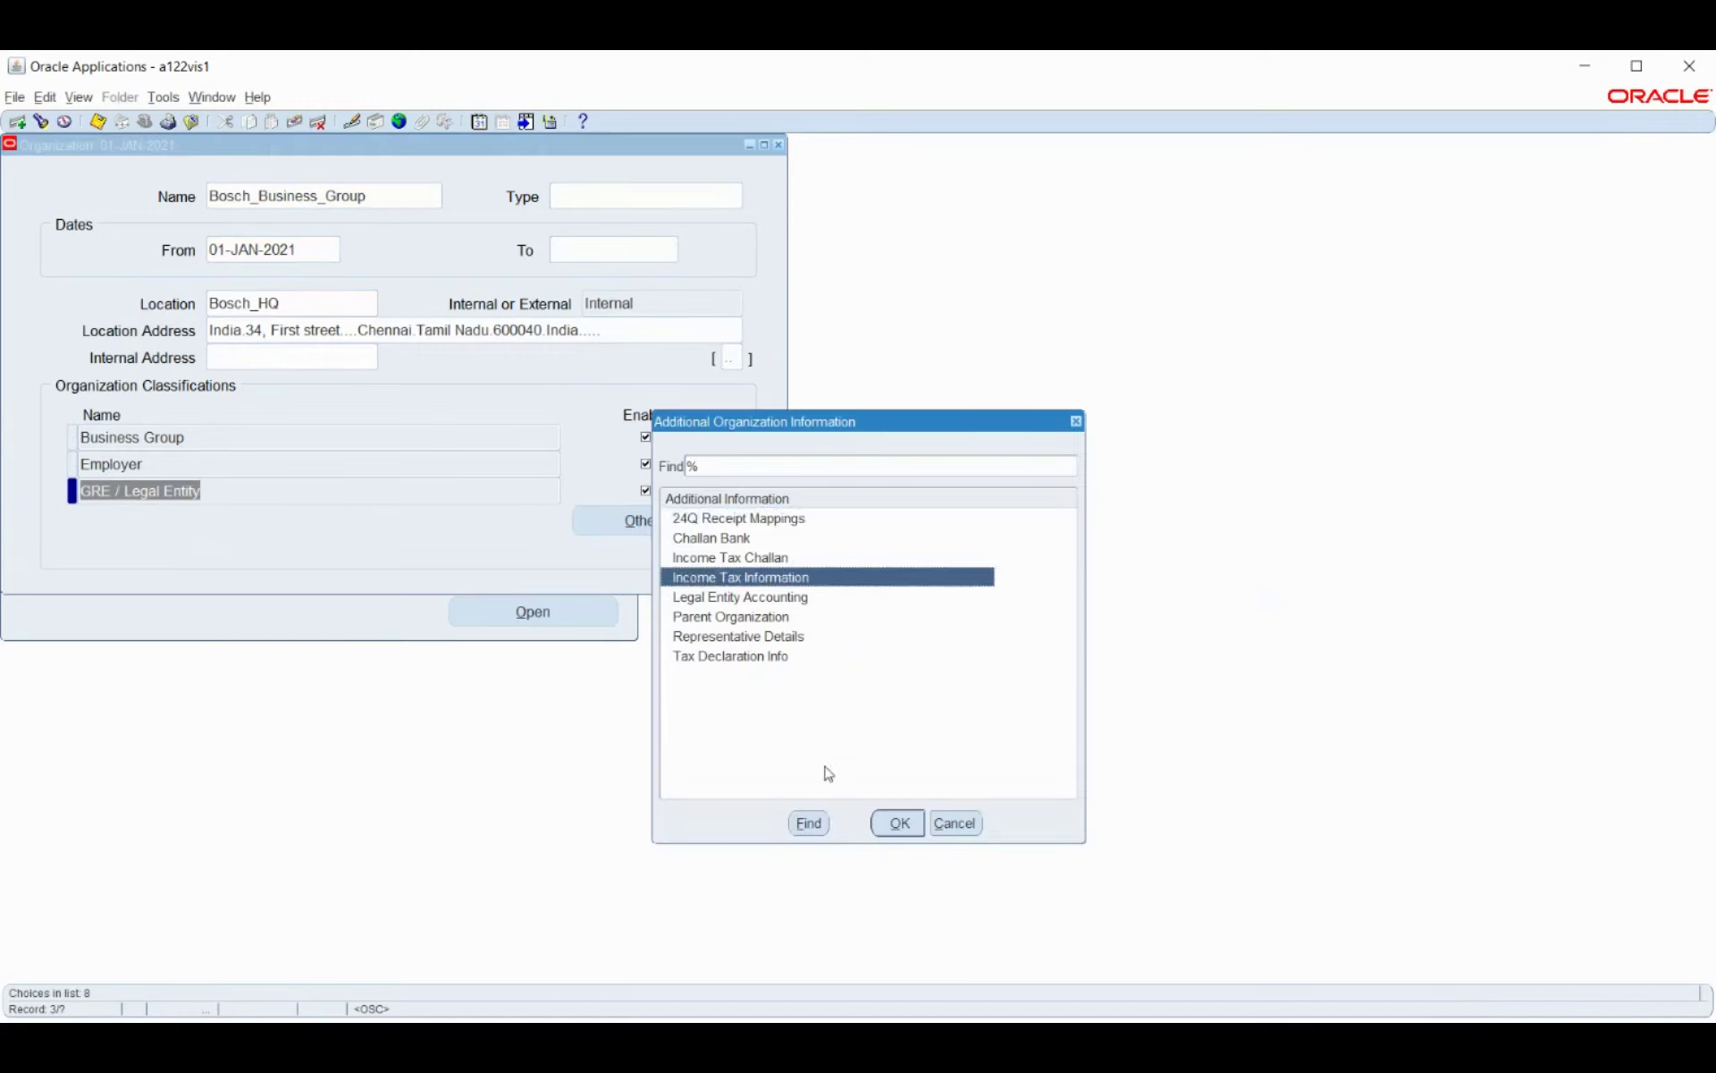
click(901, 836)
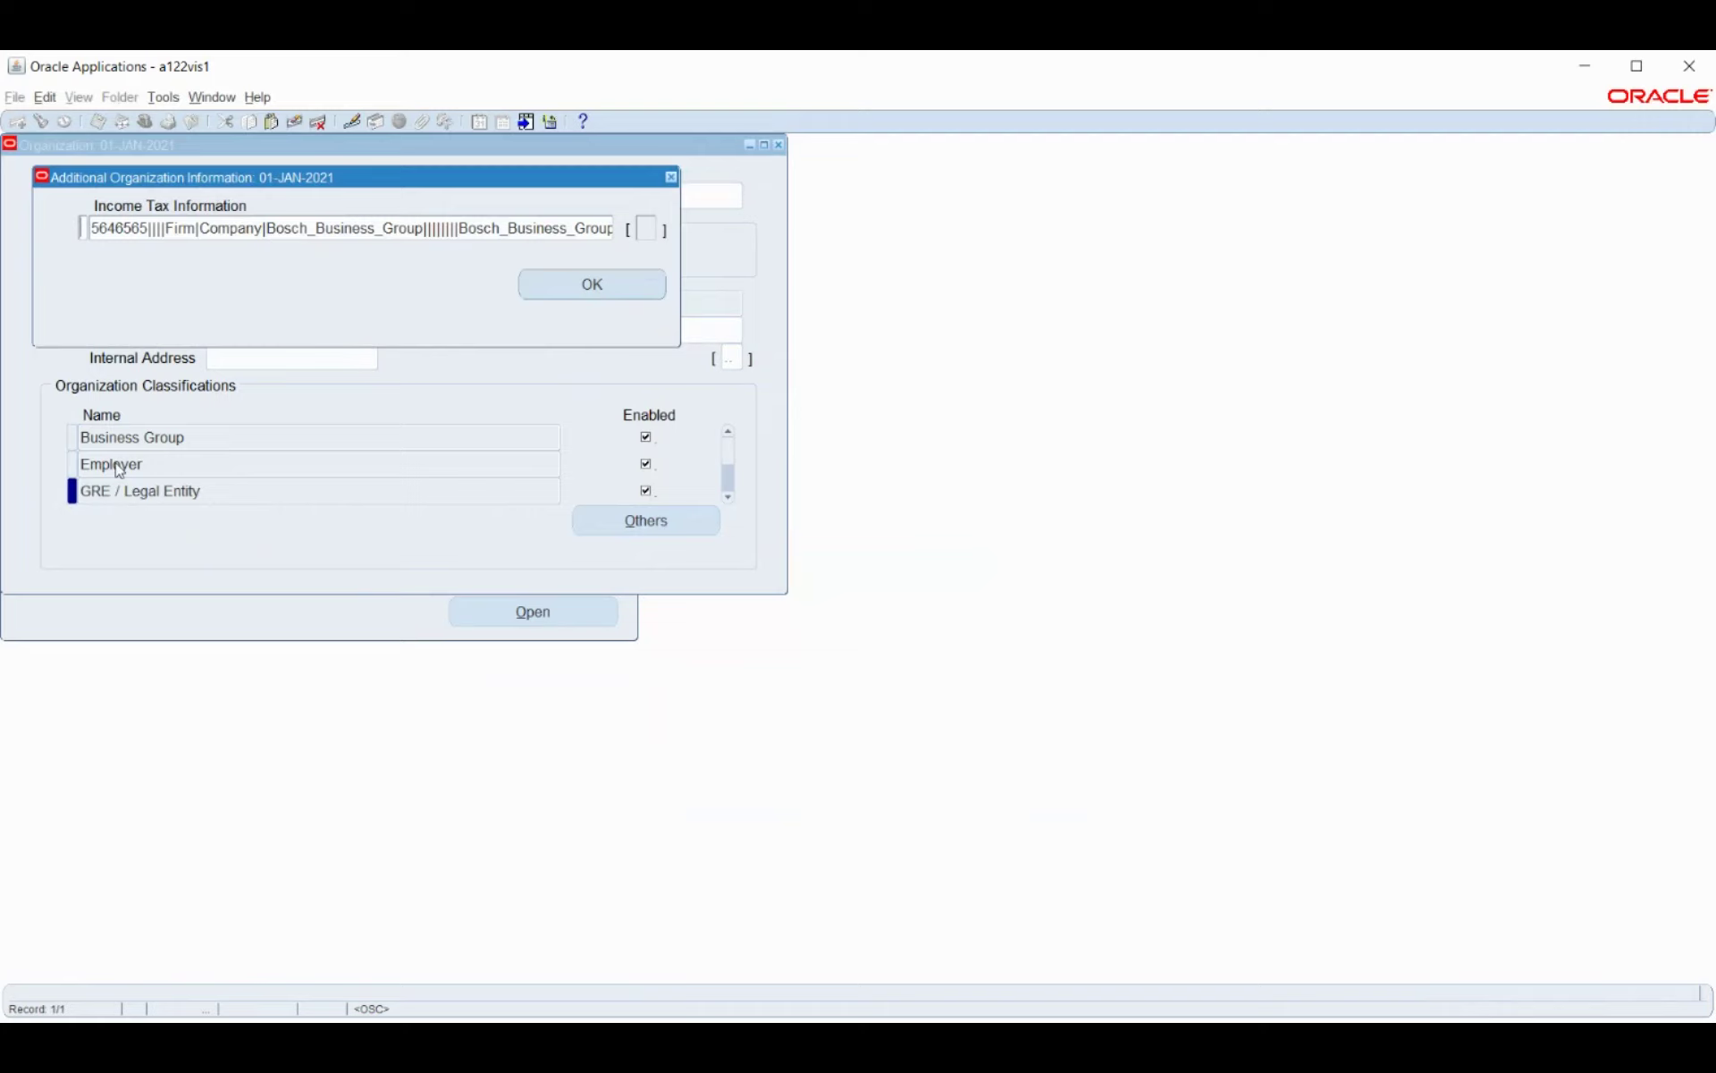
Review the income tax flexfield (Firm, Company, Bosch_Business_Group) and close both windows unchanged.
click(233, 226)
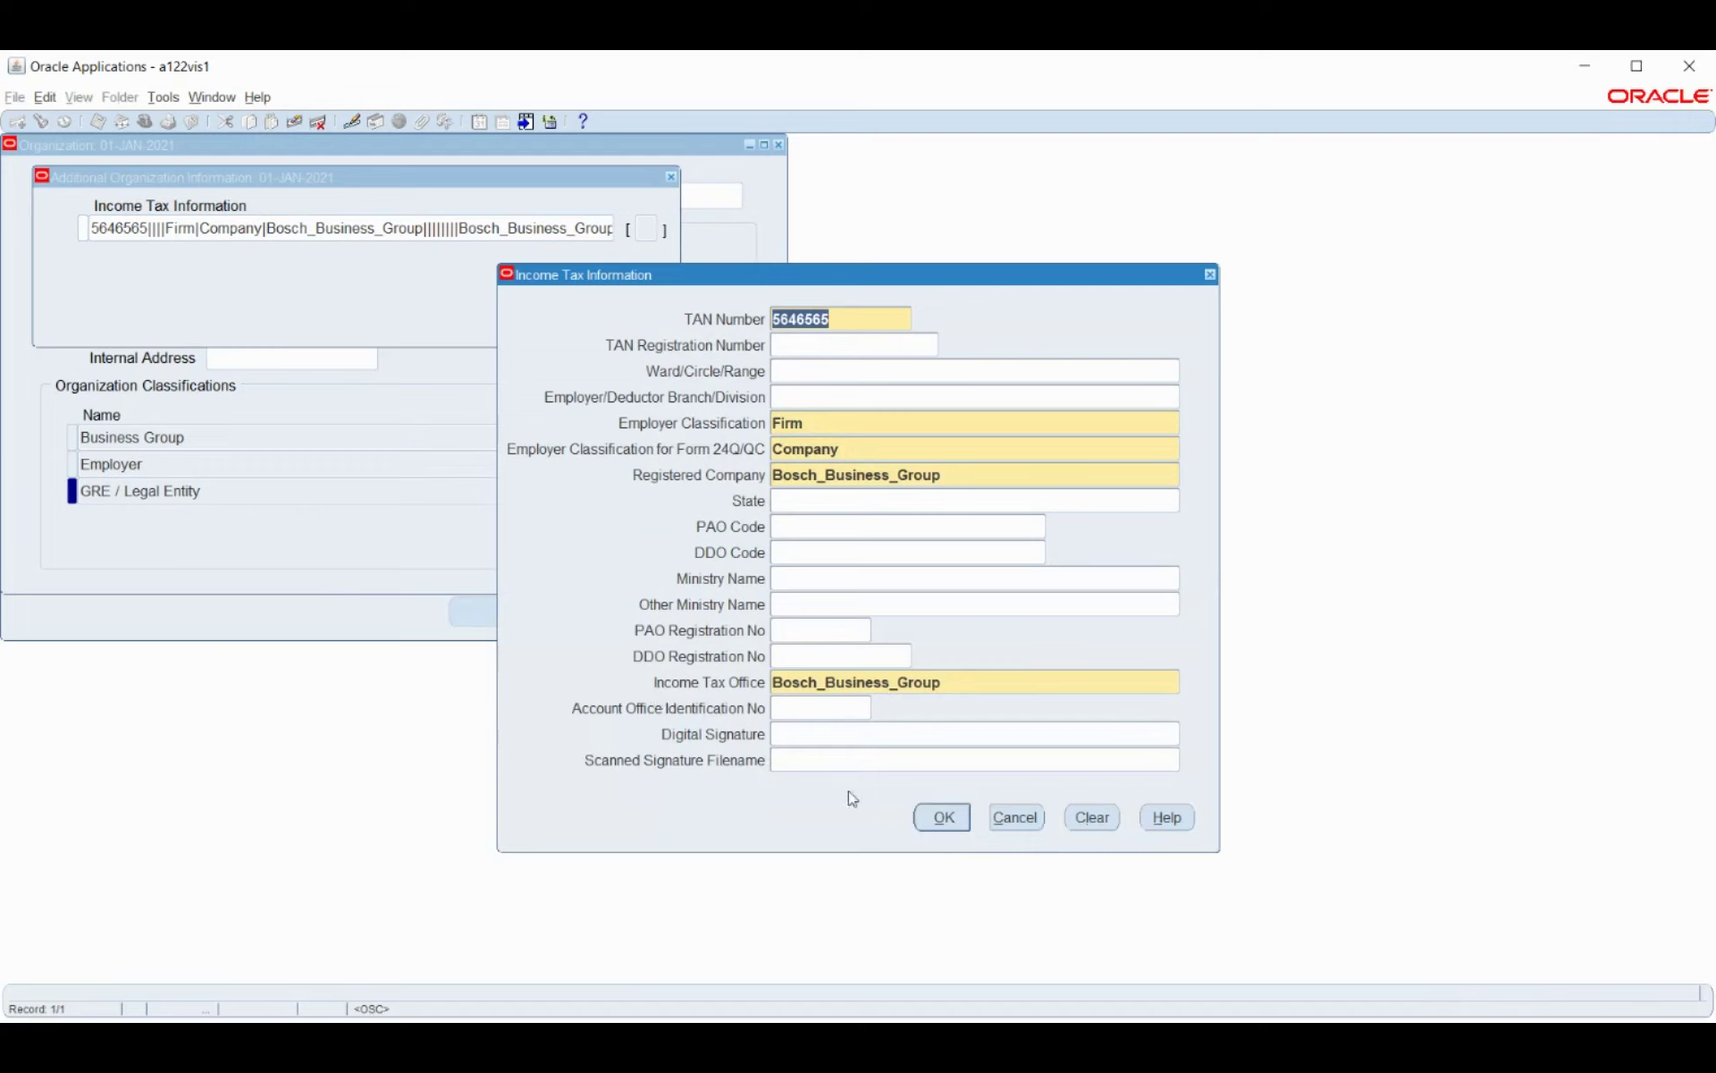
click(943, 818)
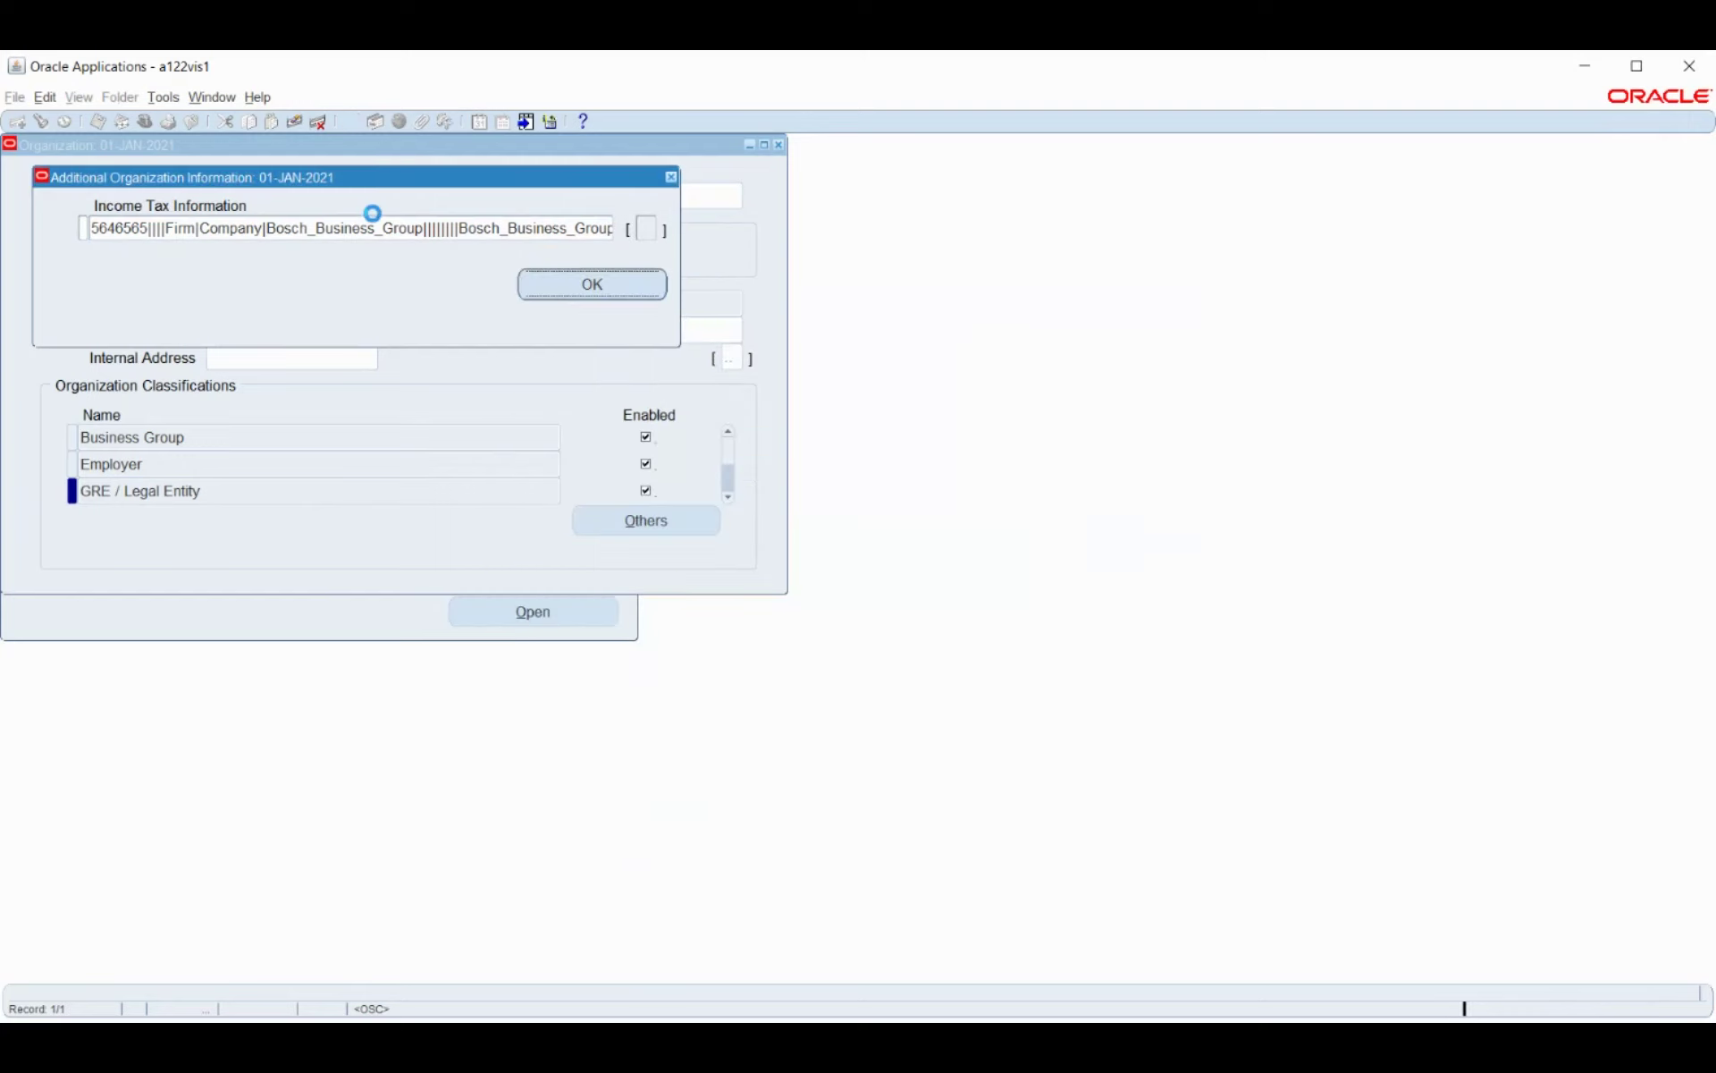
click(582, 294)
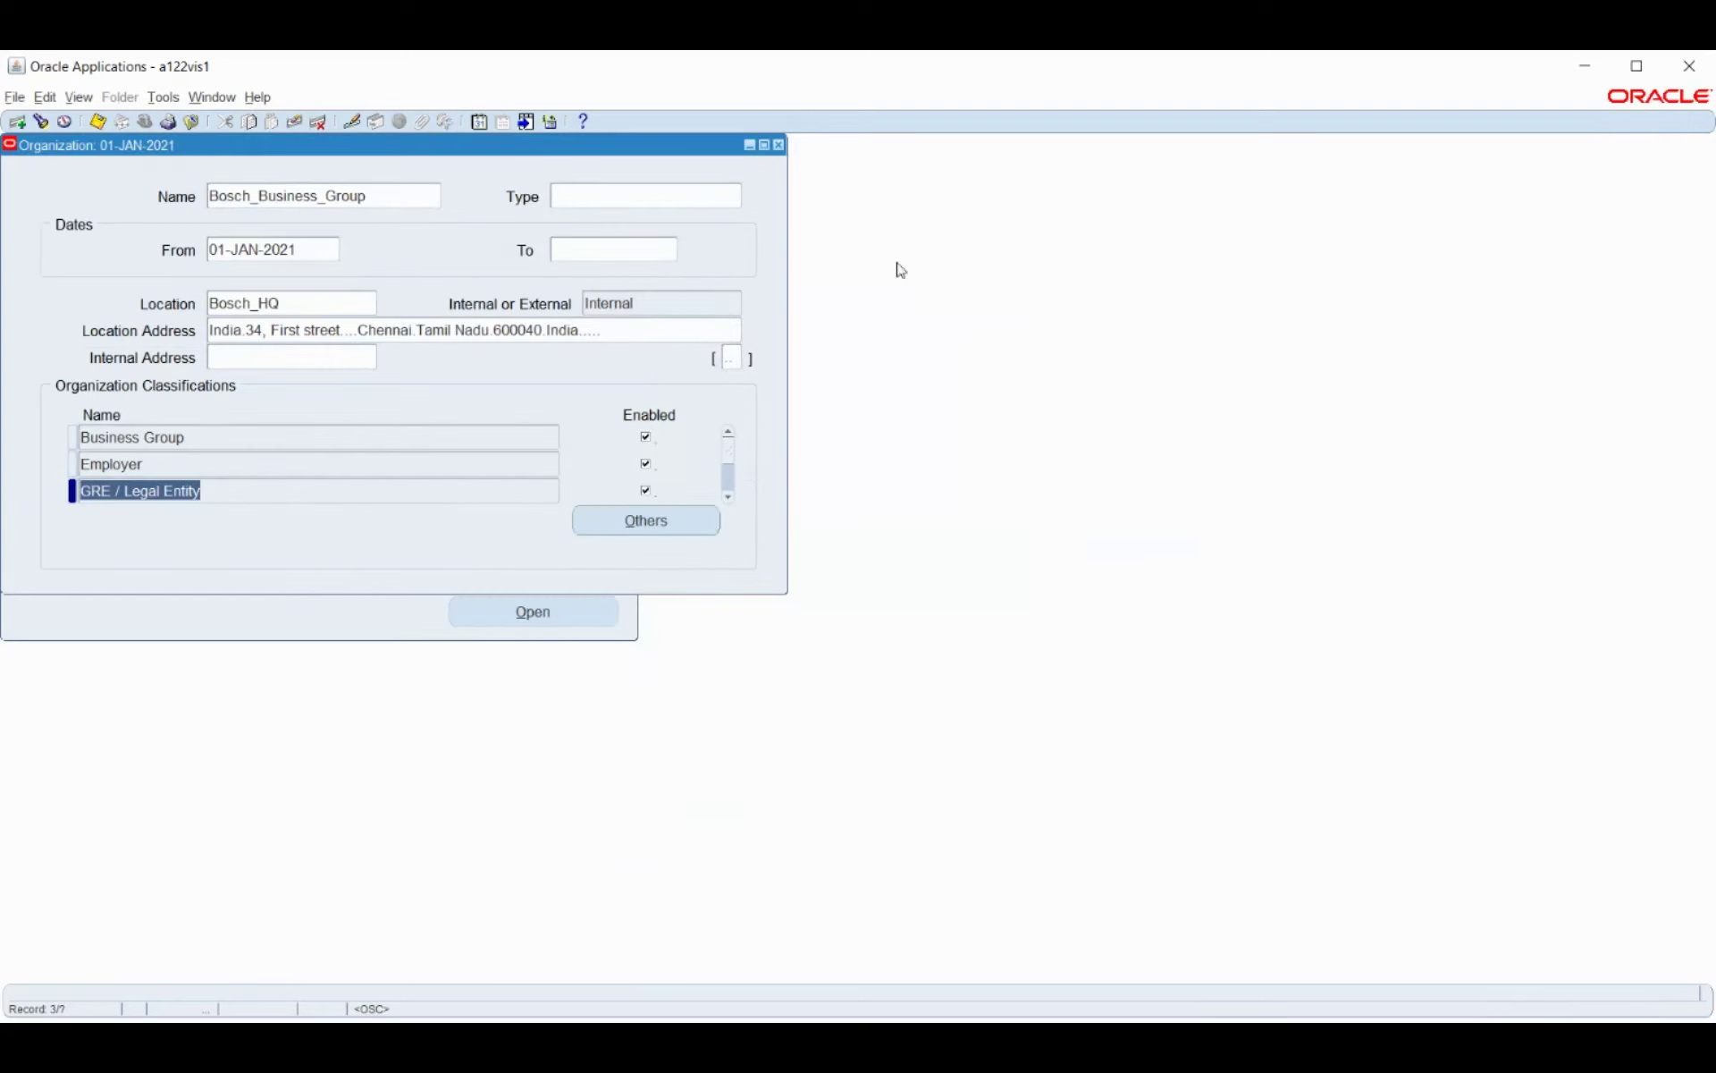
Reopen Enter and Maintain, find the employee by name and open their assignment.
click(778, 146)
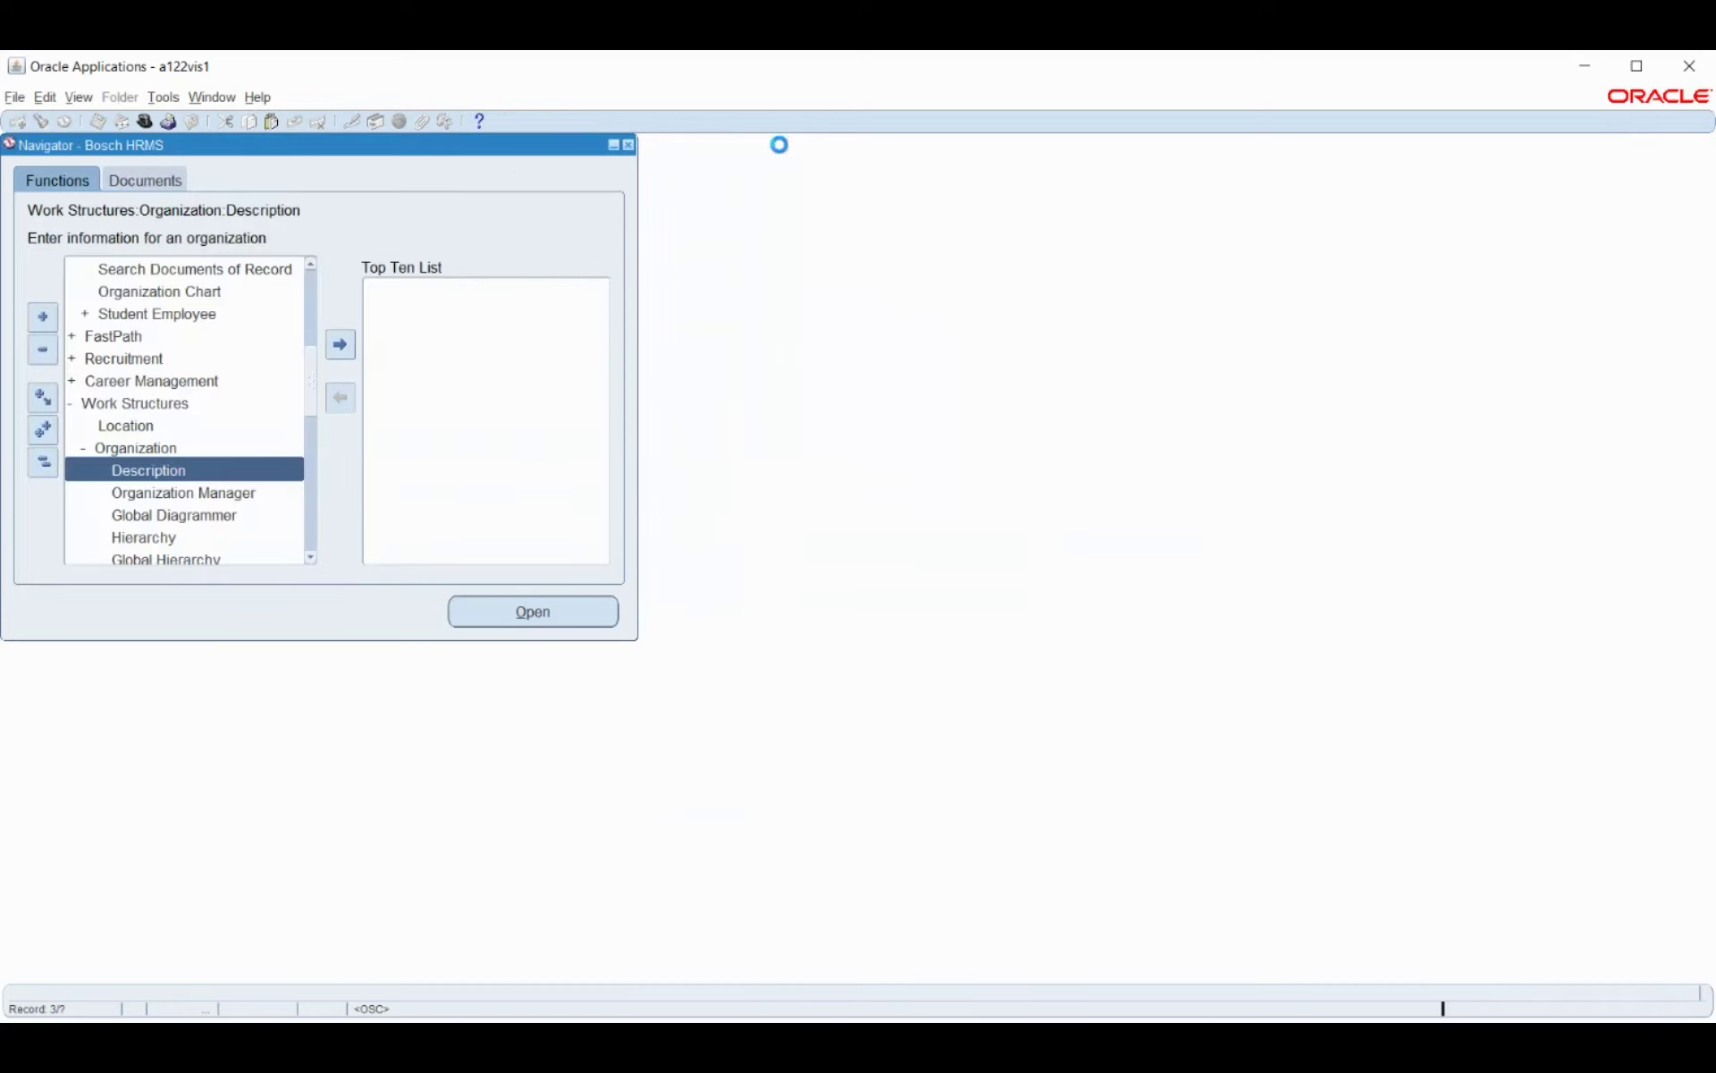
scroll(175, 400, up, 3)
scroll(174, 399, up, 4)
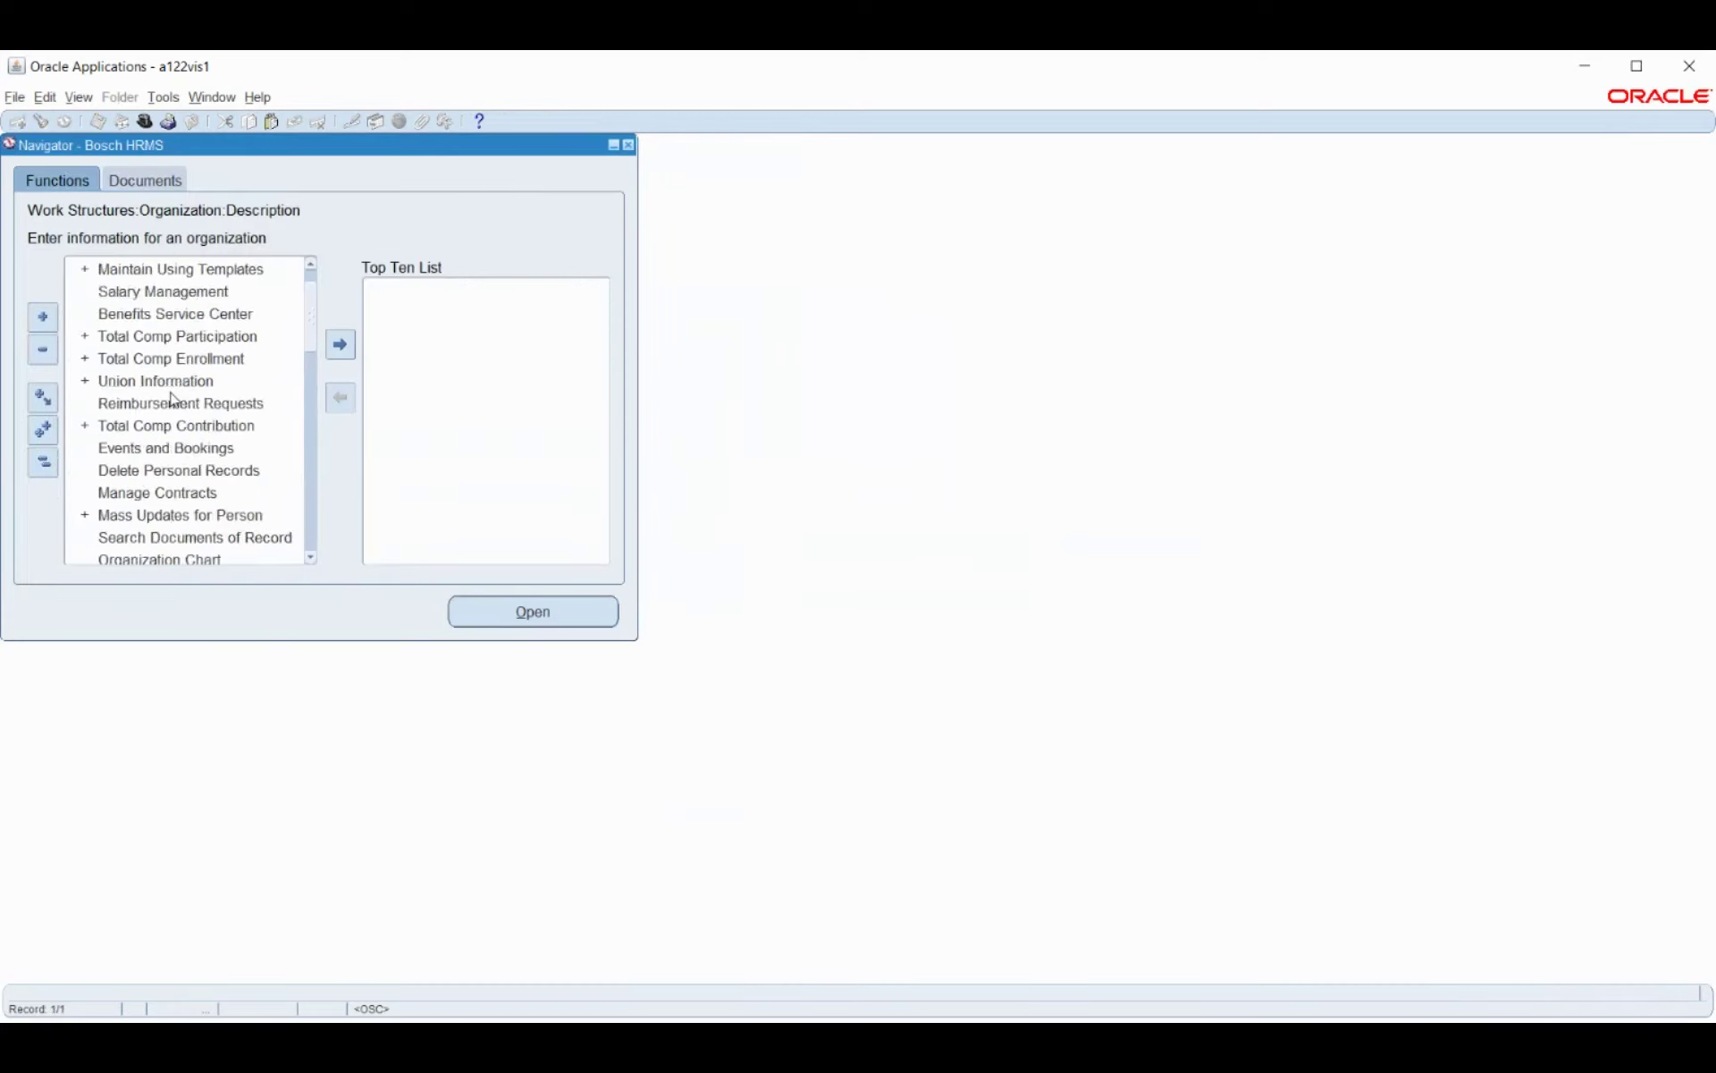
double_click(132, 295)
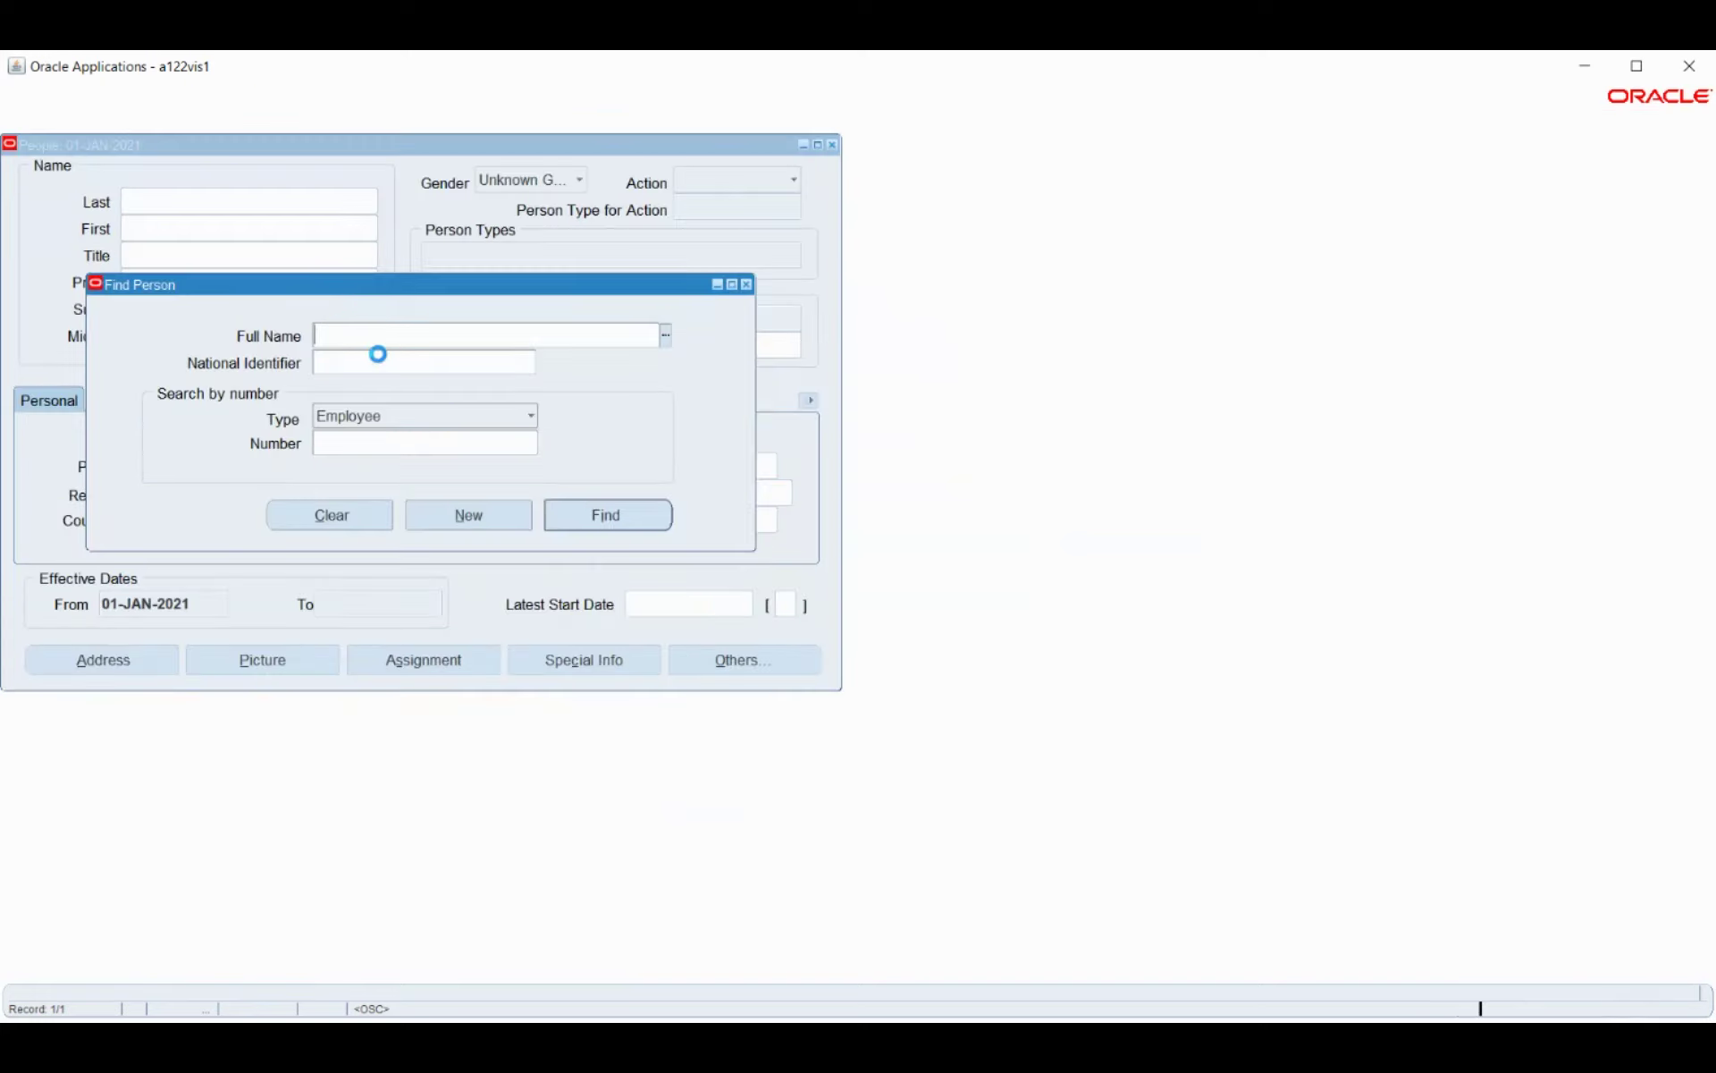
text(smith)
key(Tab)
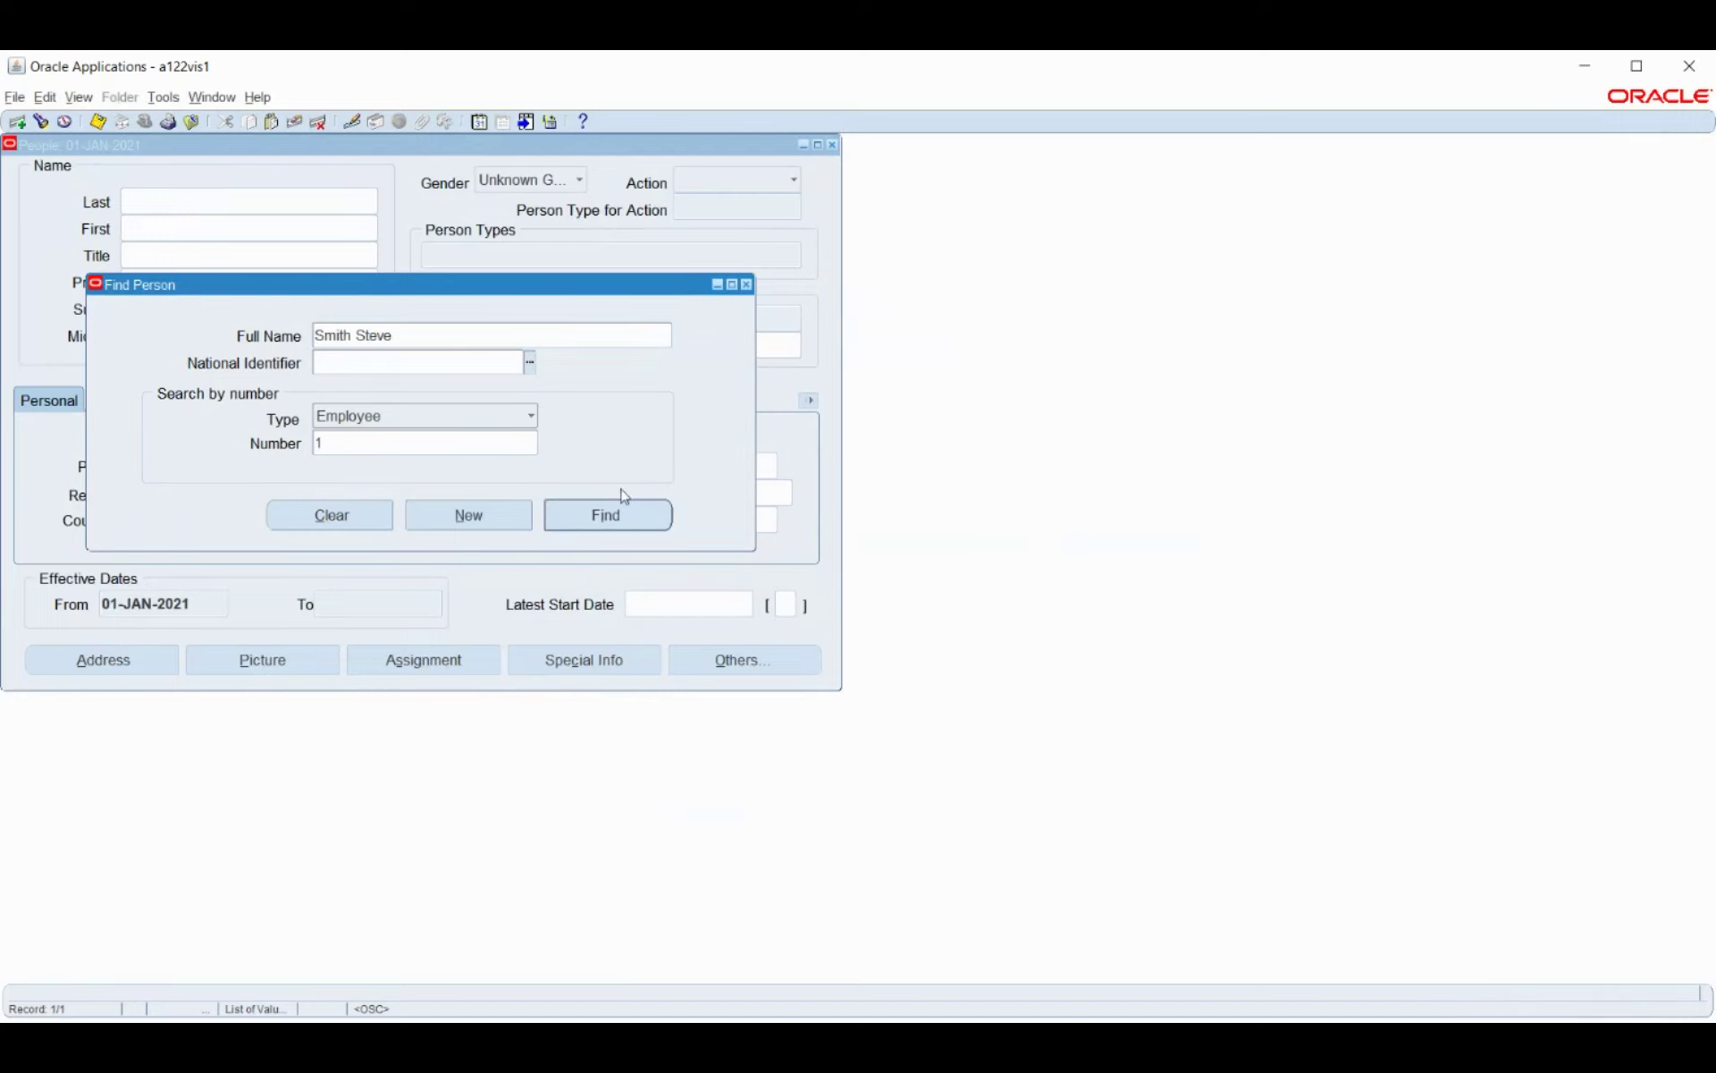
click(617, 511)
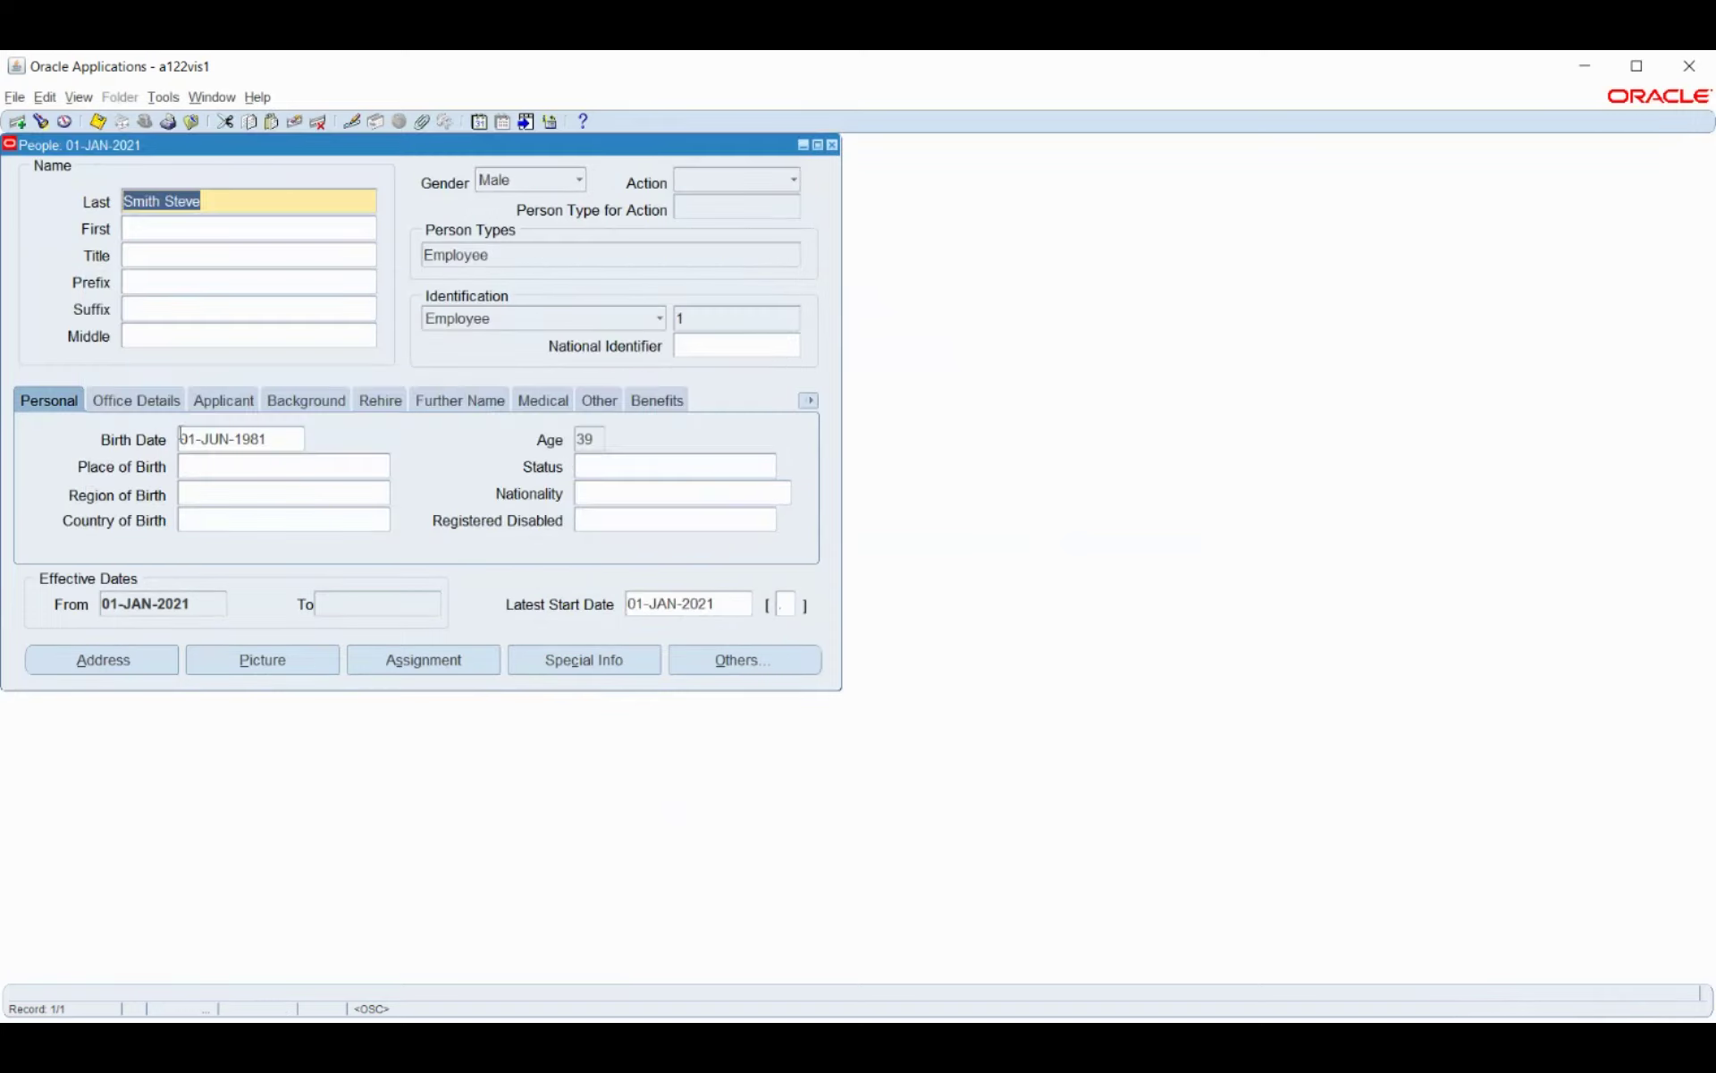
click(450, 661)
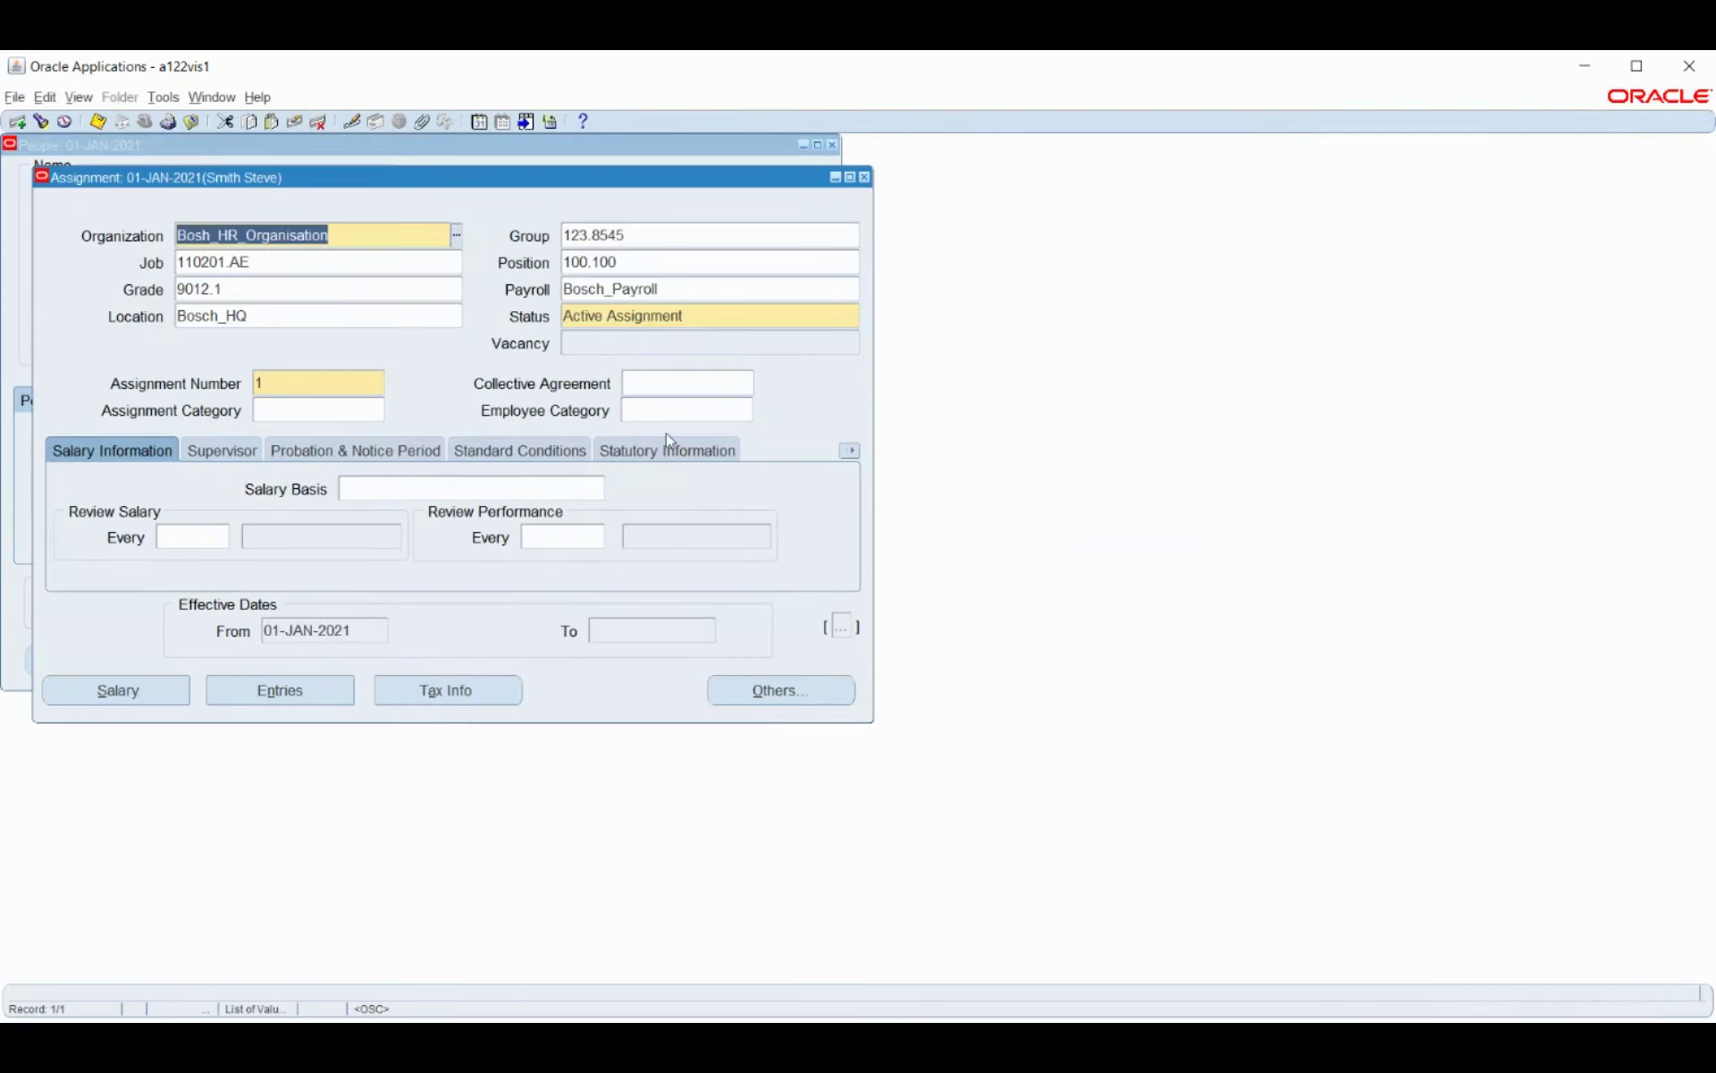
Check the employee's IN statutory details (GRE Bosch_Business_Group) and close the Assignment form.
click(678, 455)
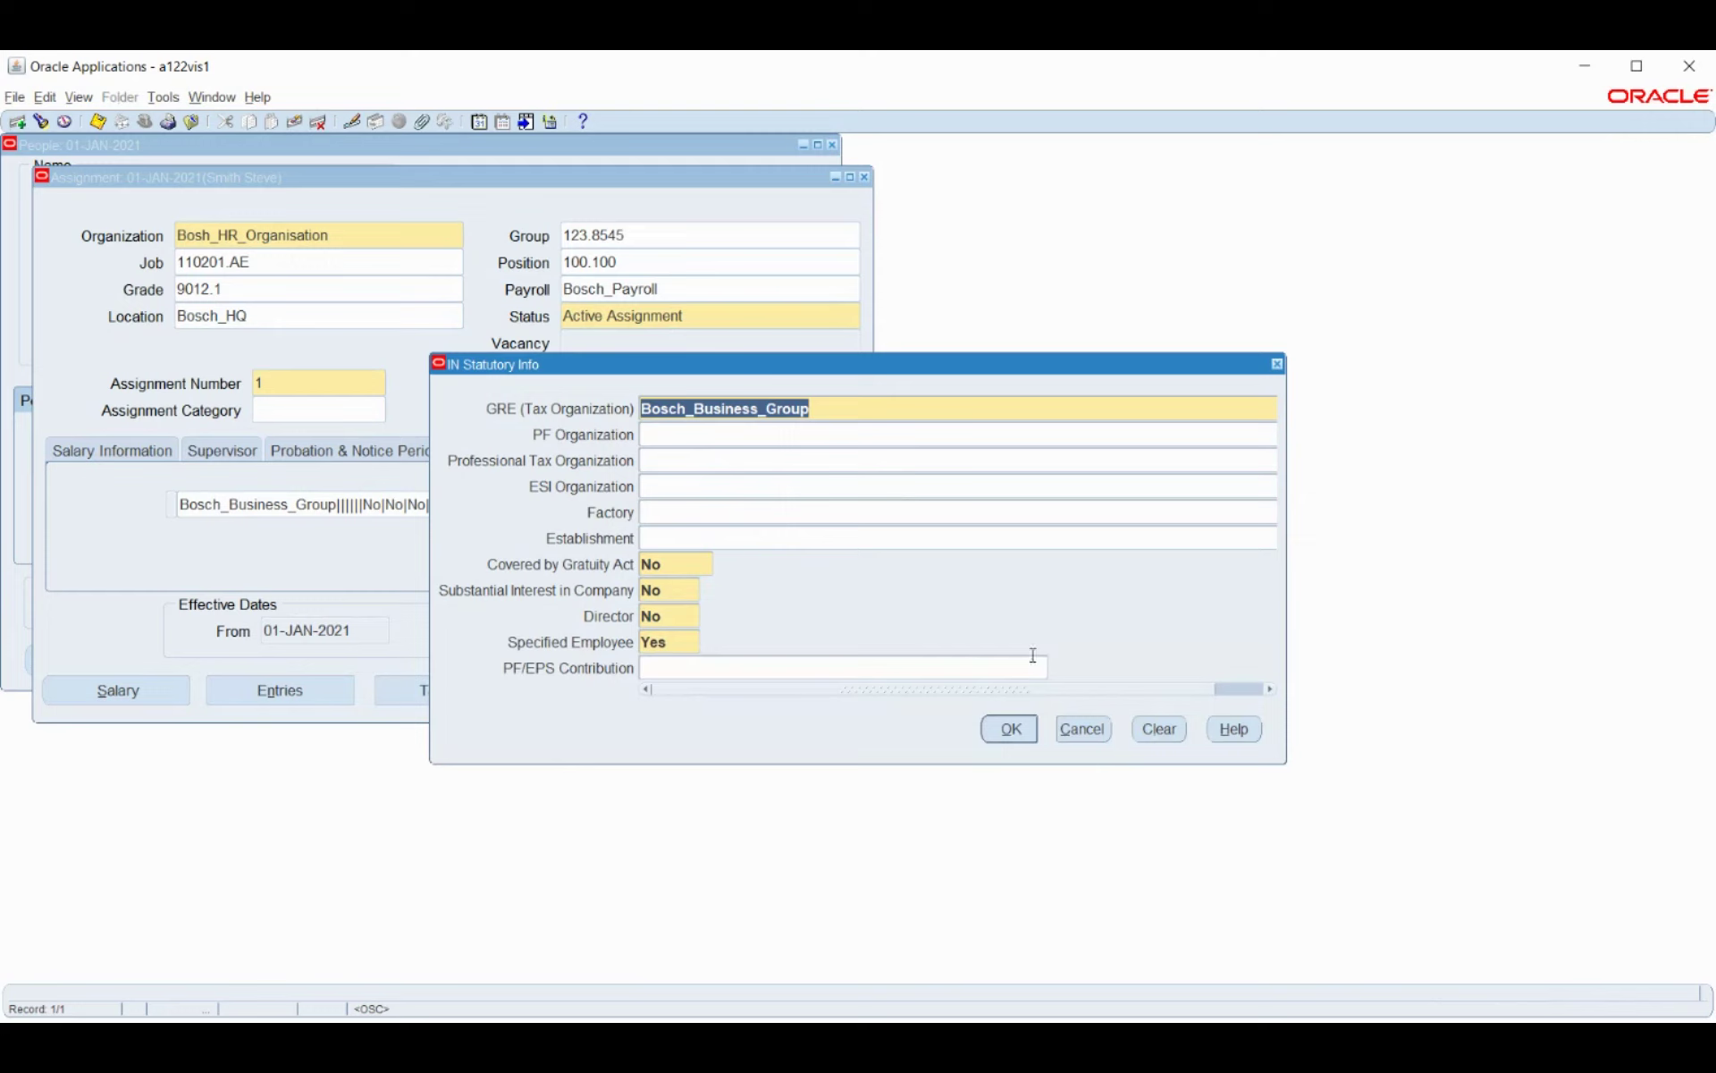
click(1083, 731)
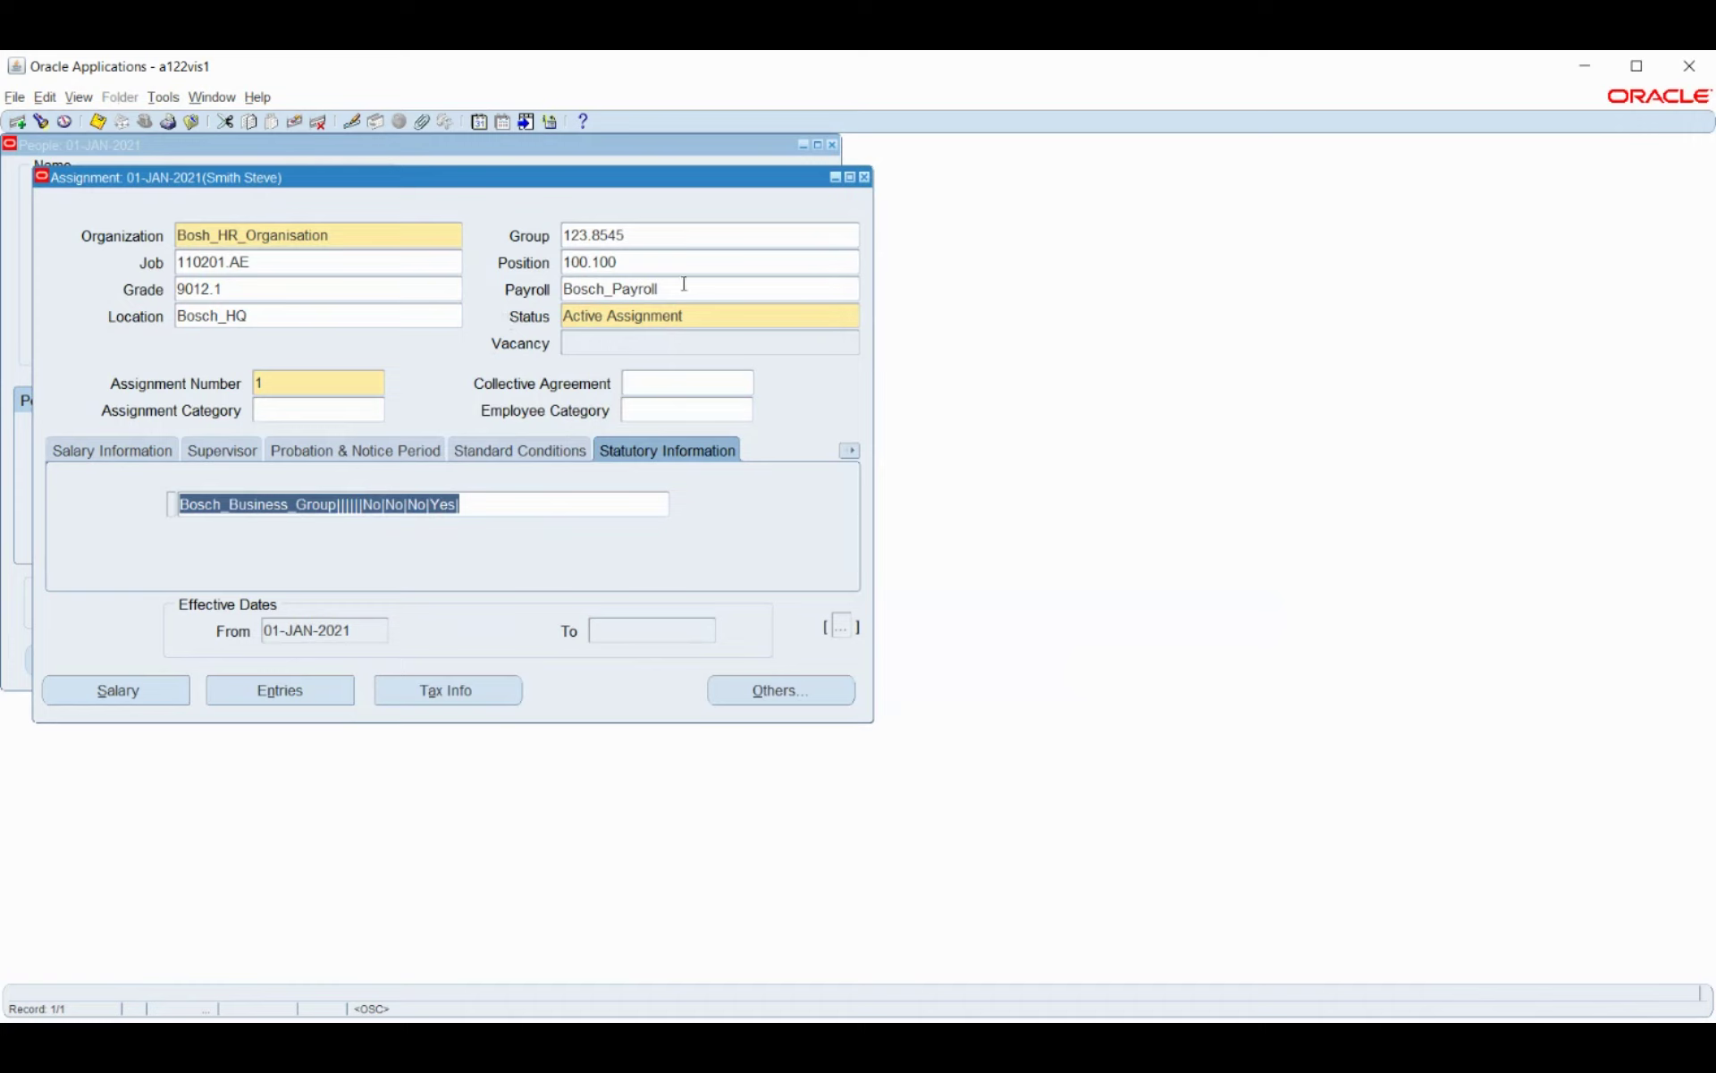
click(865, 177)
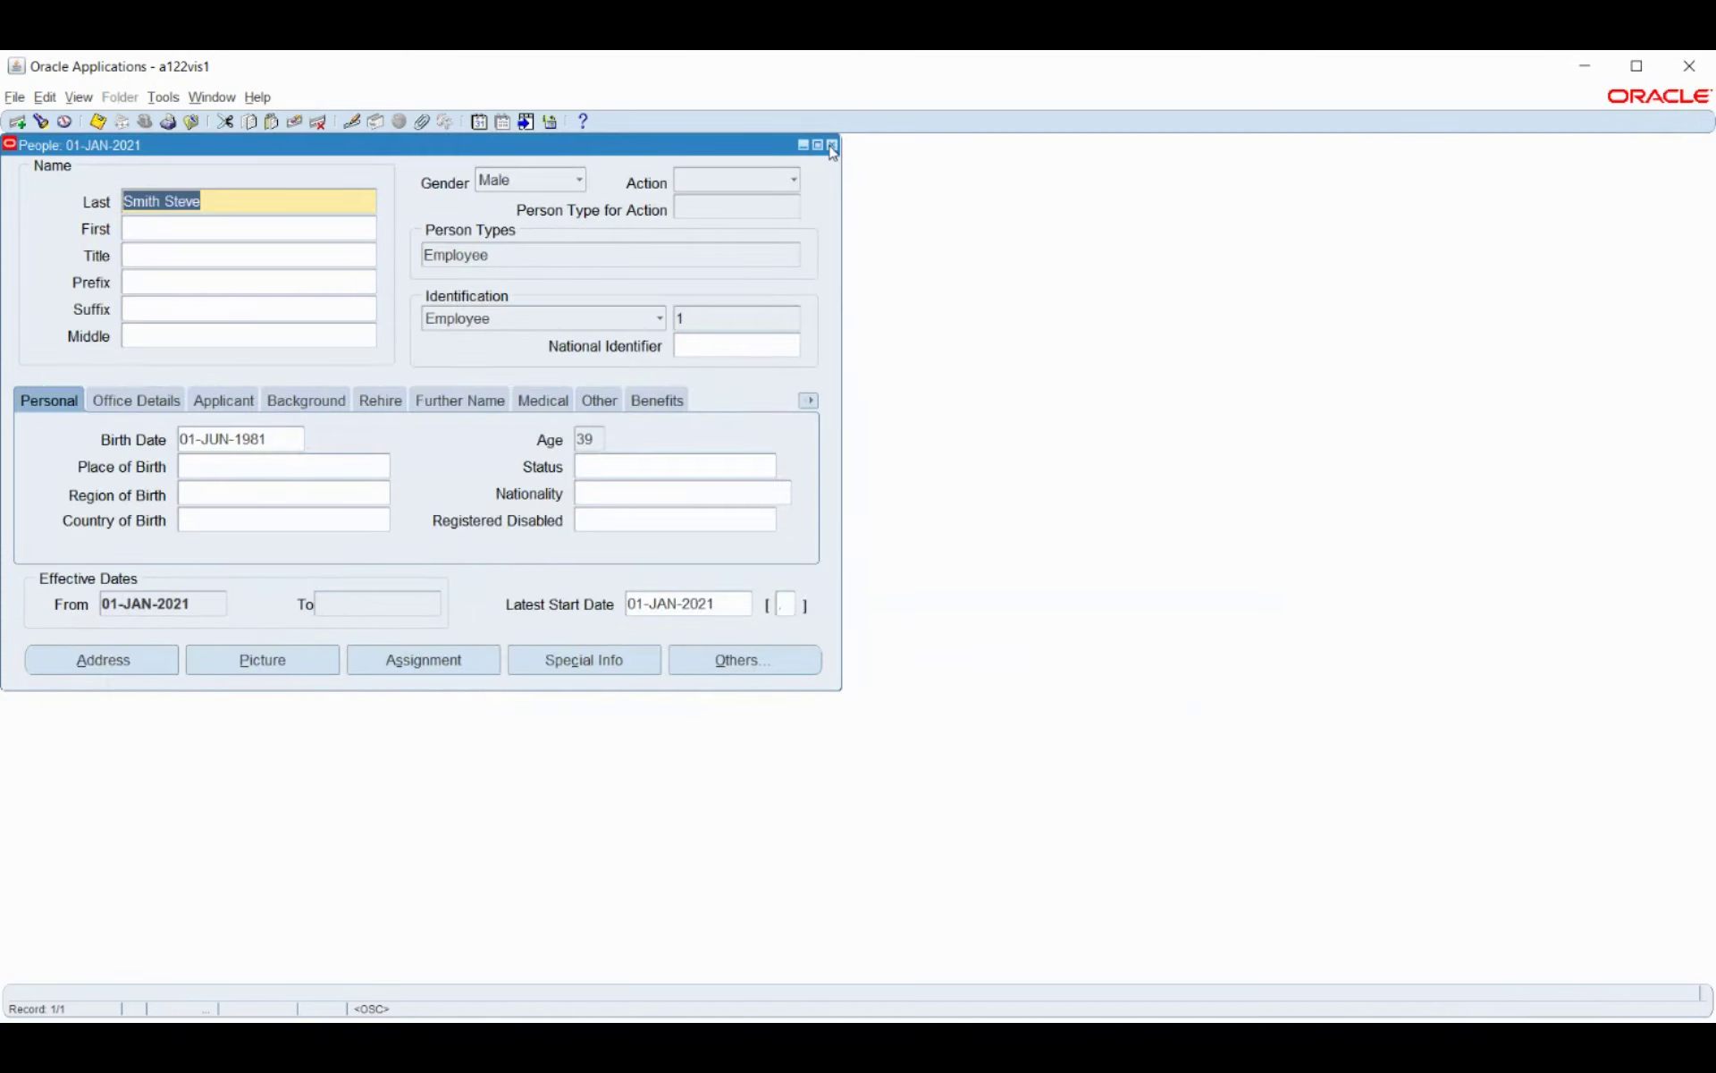
Start a new person record with the last name and birth date 01-JUN-1986.
click(17, 122)
click(265, 225)
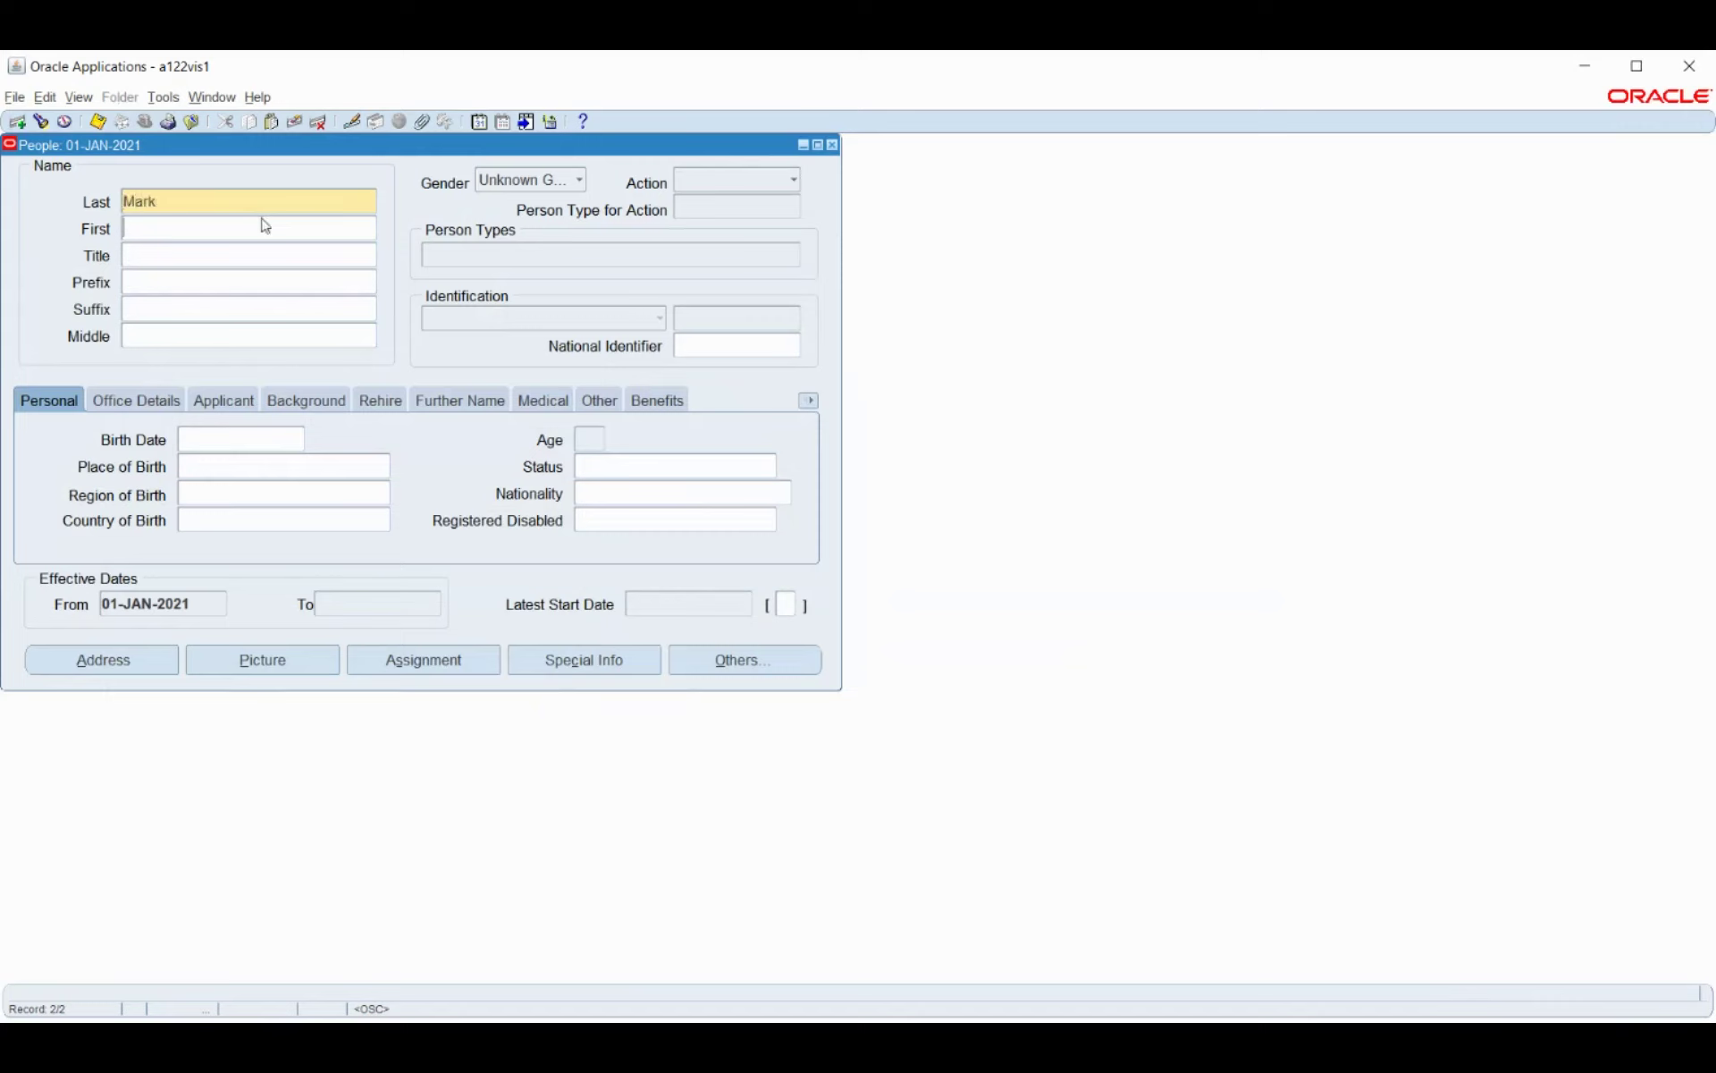
click(241, 443)
text(1-JUN-)
text(18)
text(86)
key(Tab)
click(245, 439)
text(9)
key(Tab)
Set gender Male and action Create Employment, complete the full last name, and save.
click(538, 184)
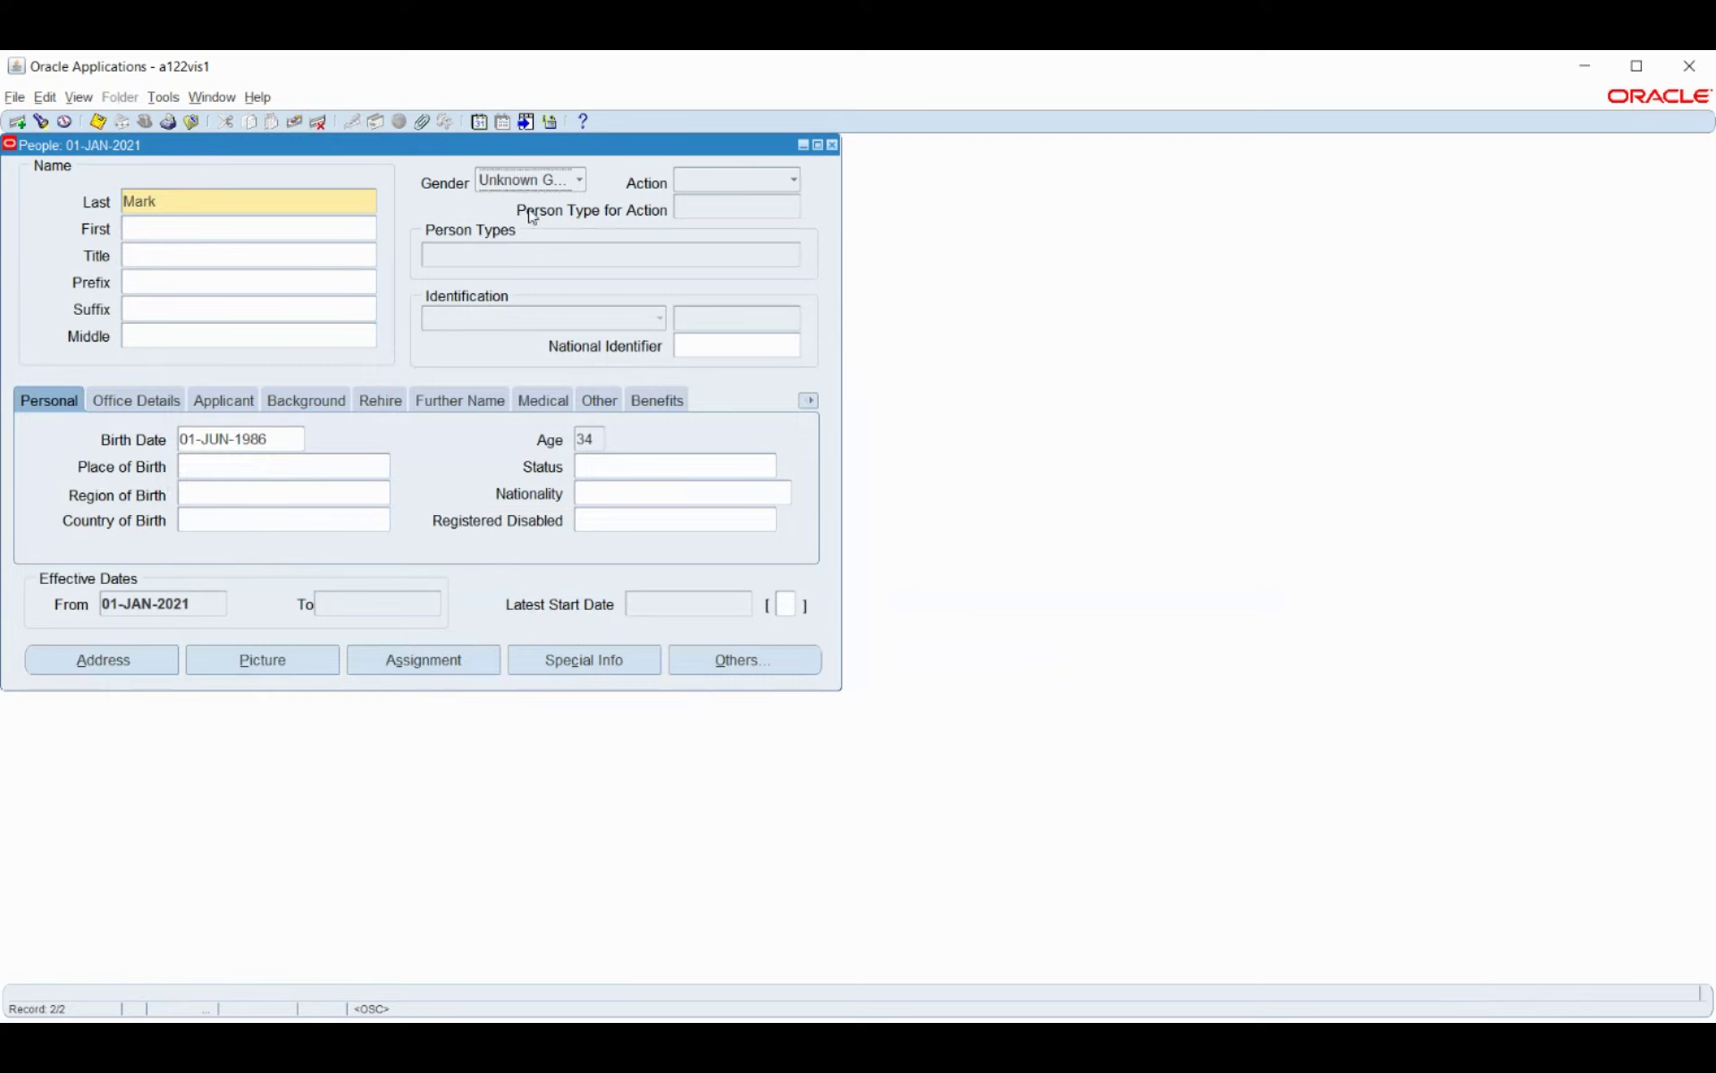
click(530, 189)
click(520, 138)
click(715, 184)
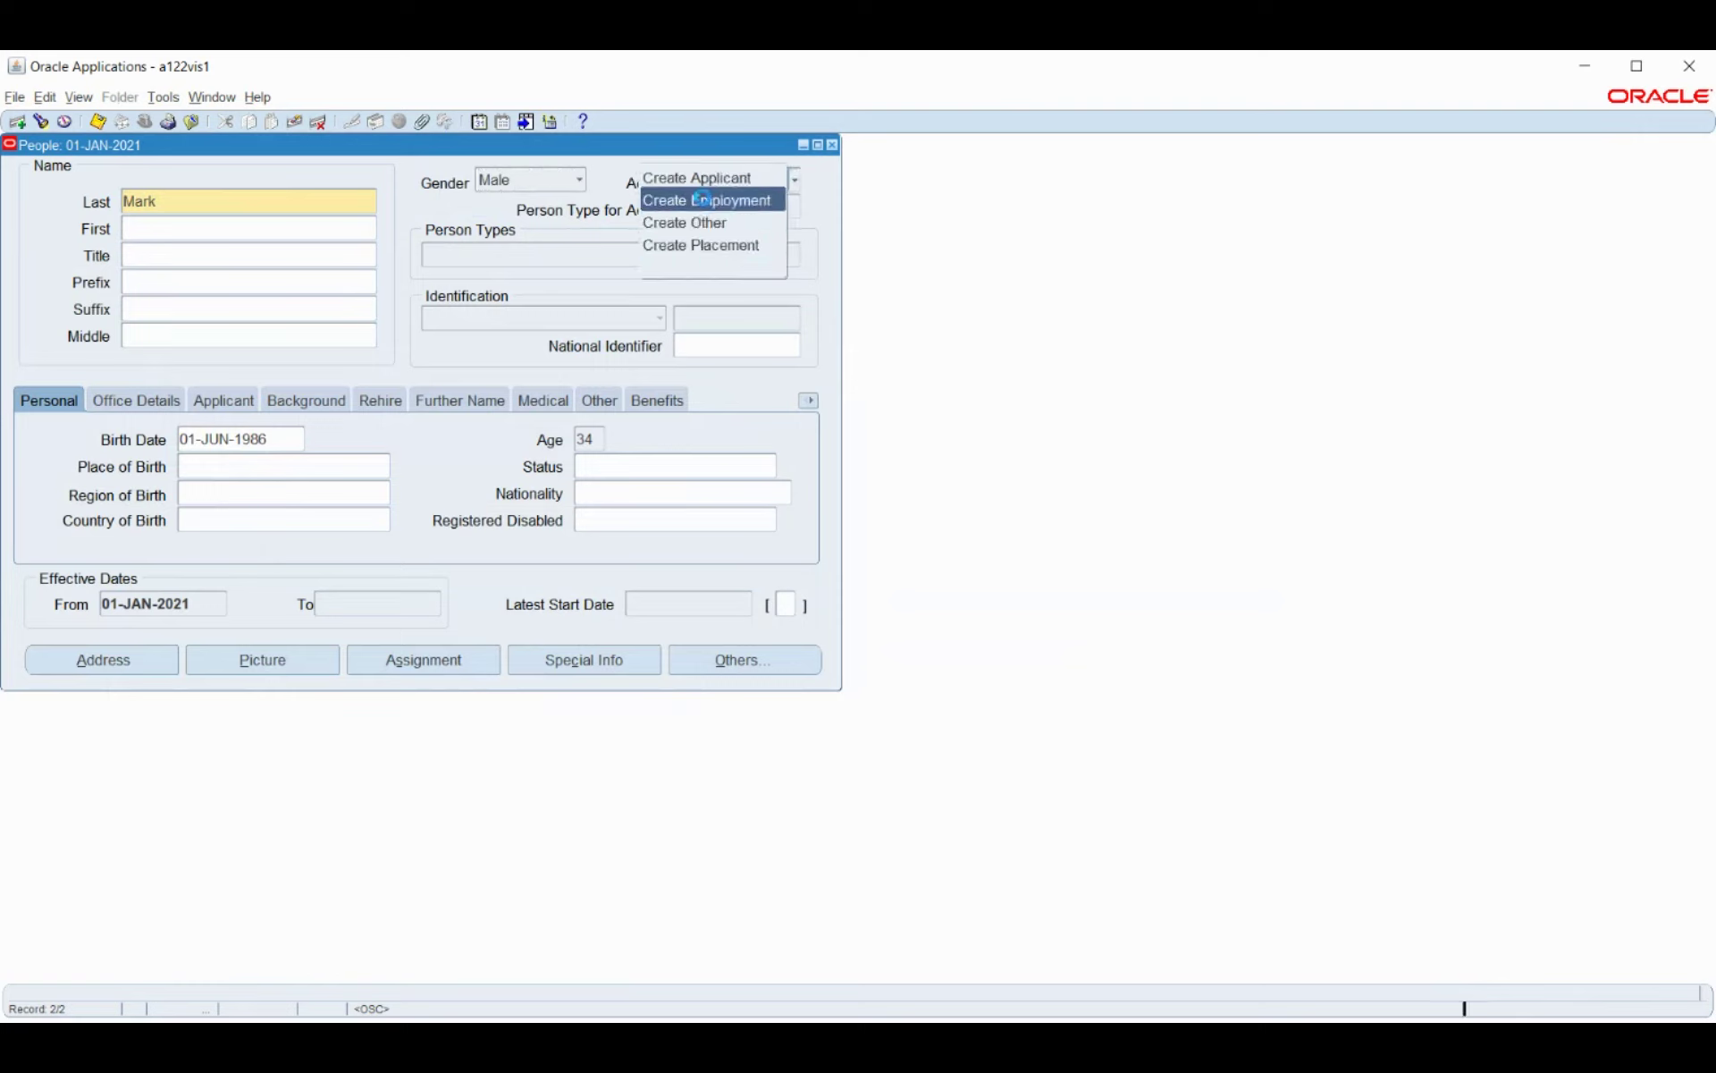
click(703, 198)
click(270, 200)
key(Tab)
click(270, 203)
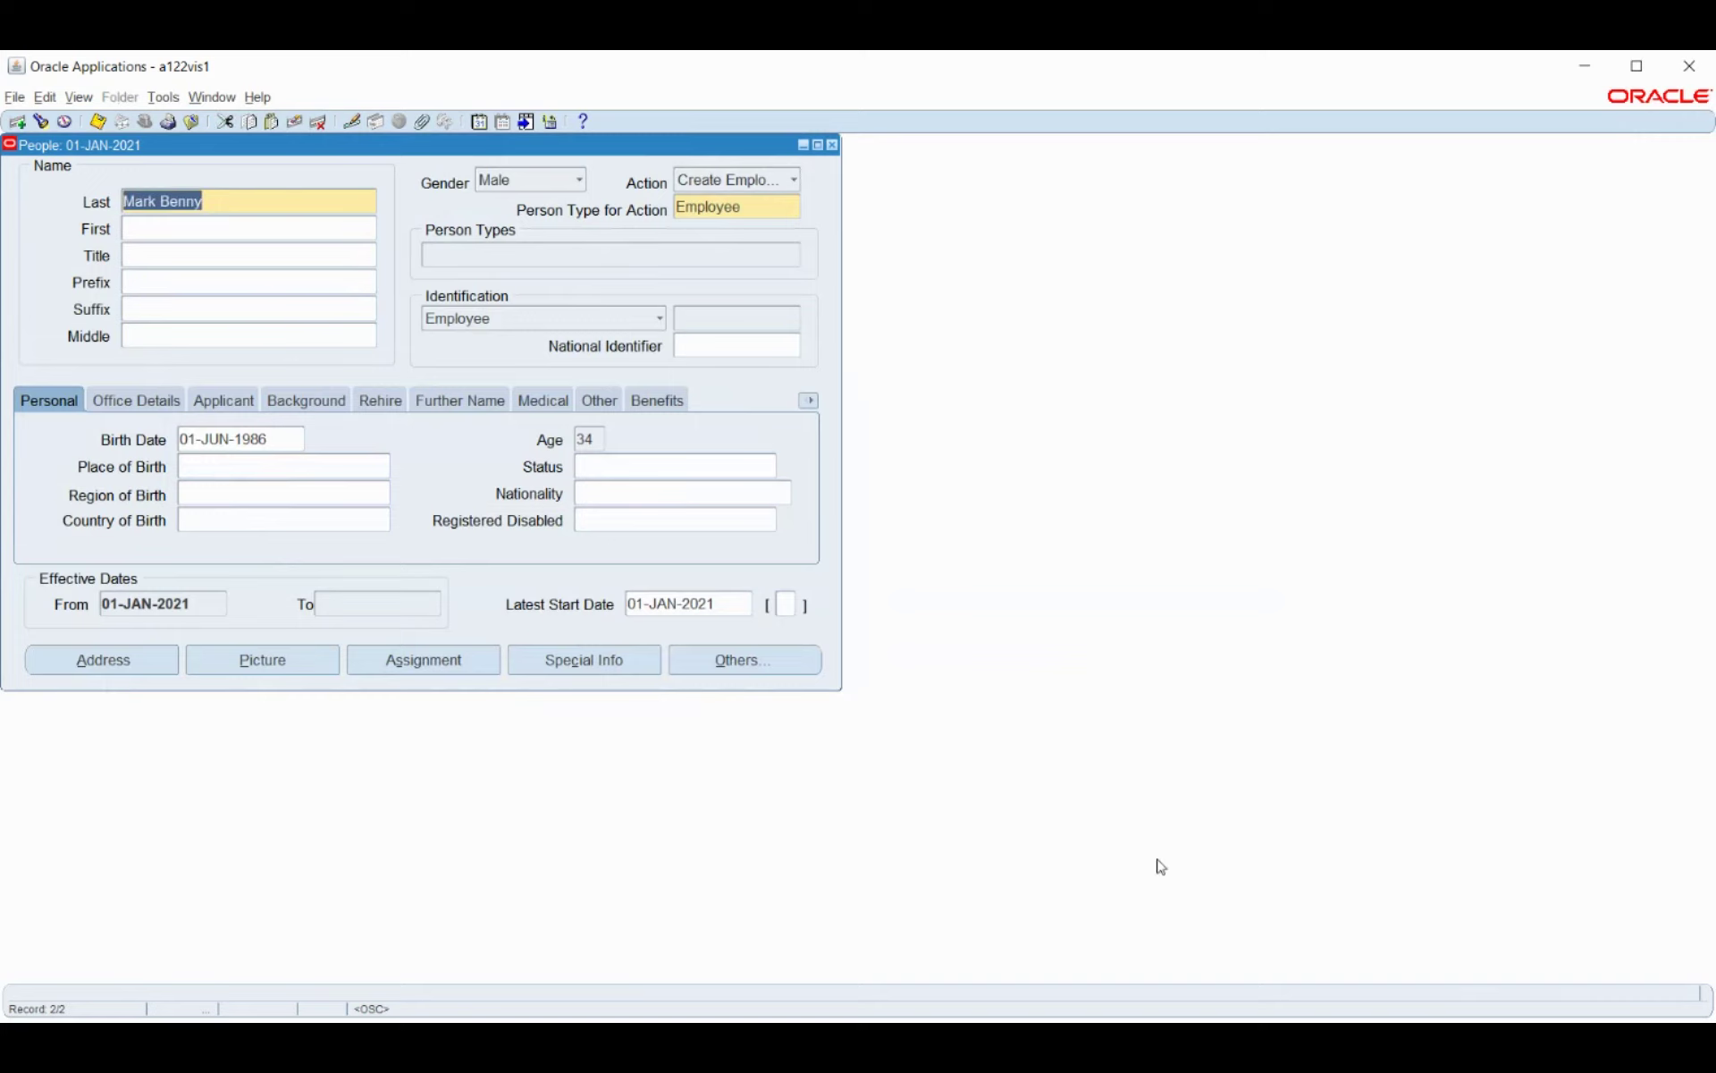
key(alt+Tab)
click(413, 663)
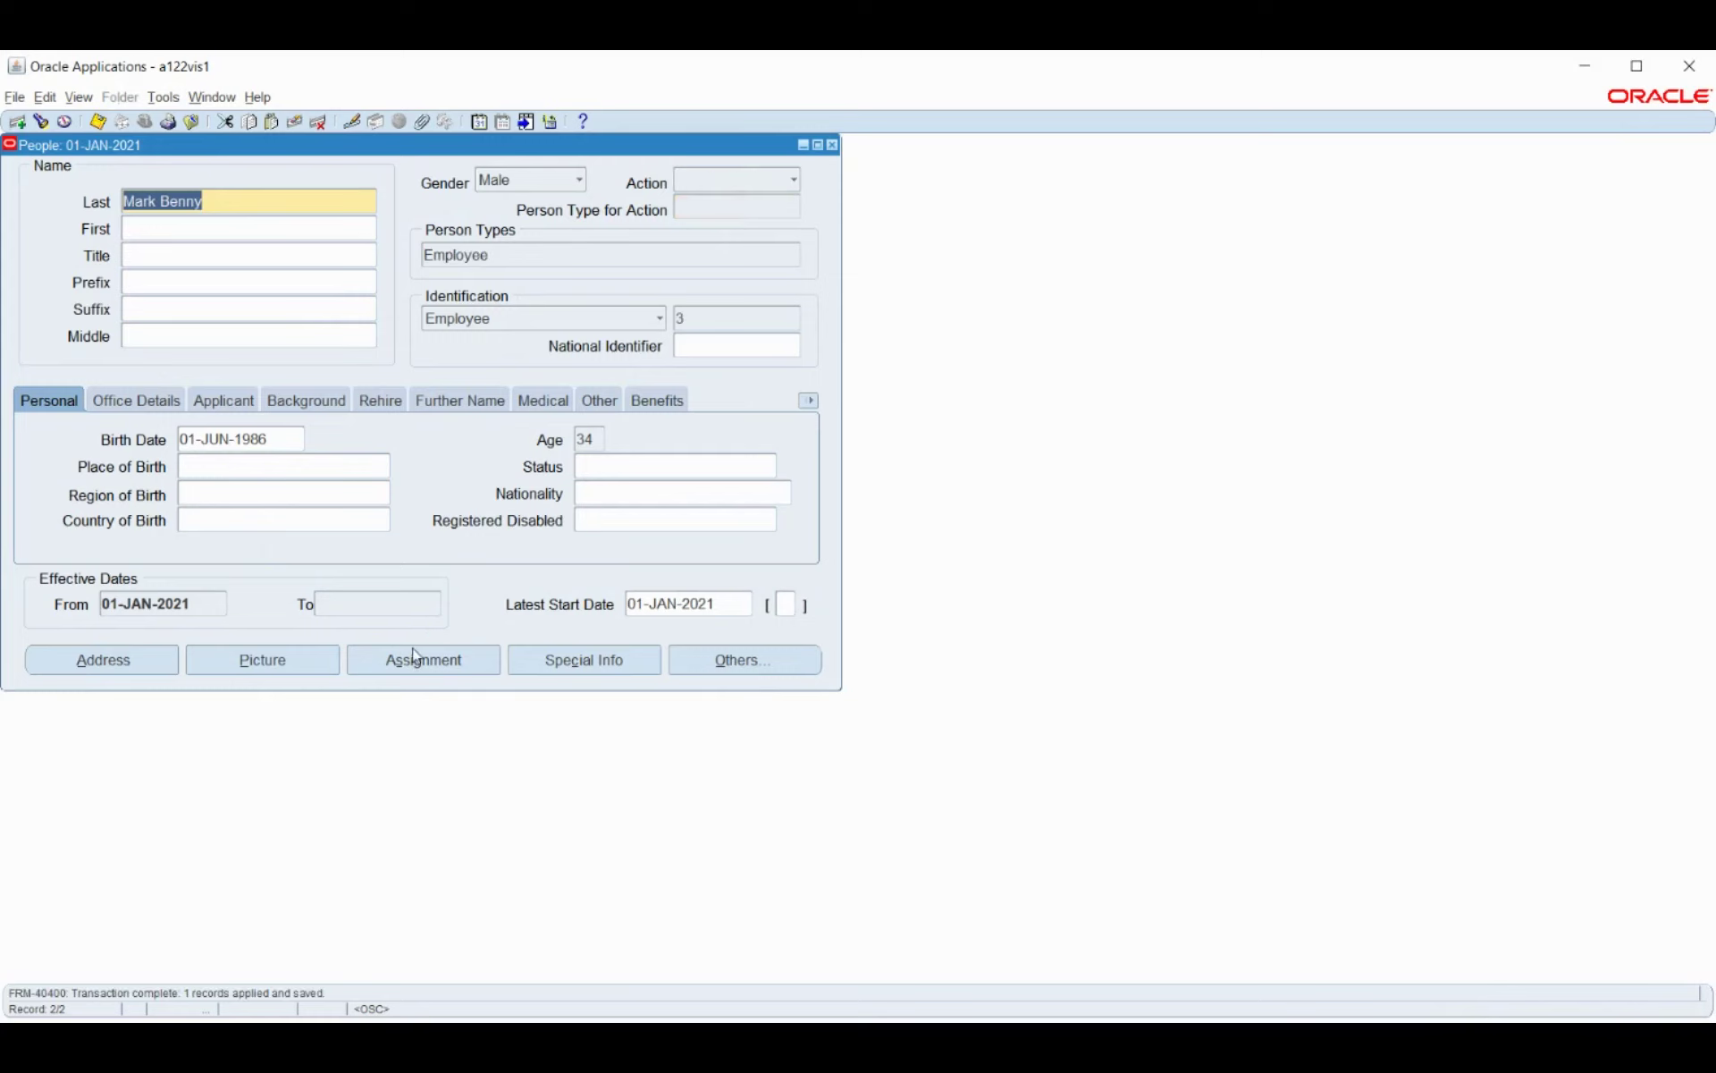
In Correction mode, set people group 123.8545 and organization Bosh_HR_Organisation.
click(422, 666)
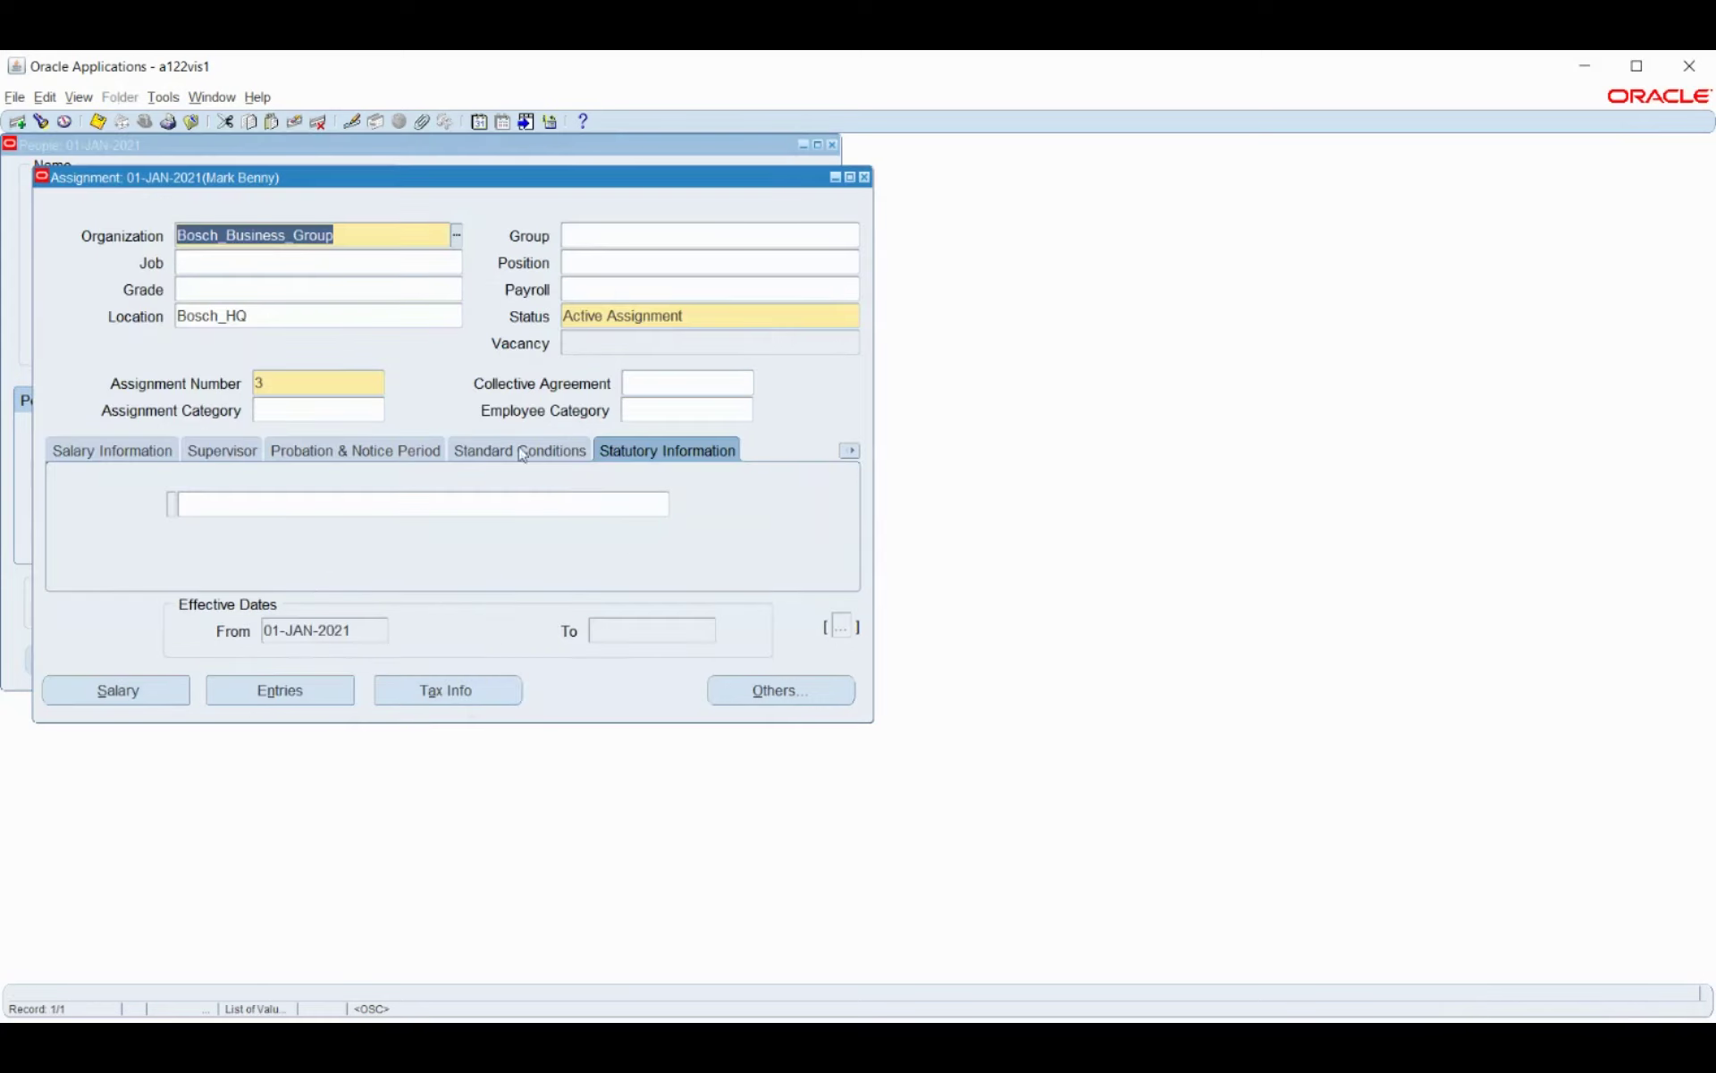
click(654, 233)
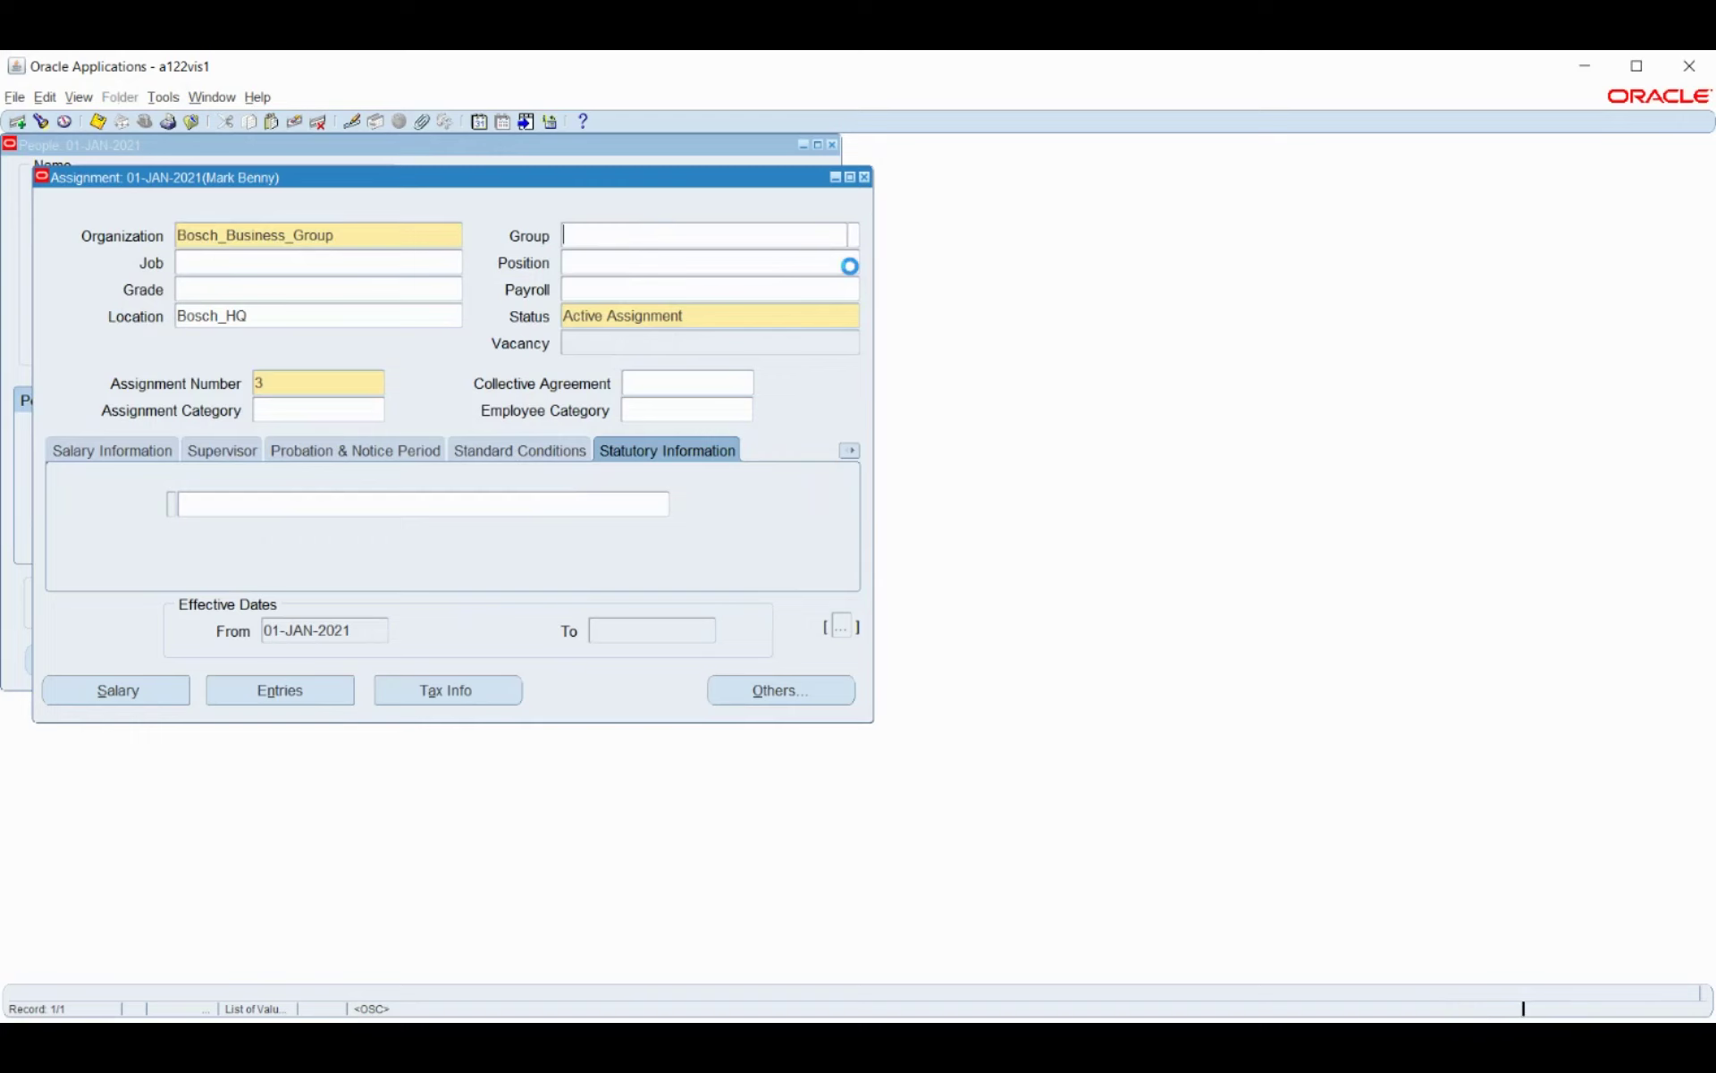
click(854, 235)
click(742, 524)
click(741, 551)
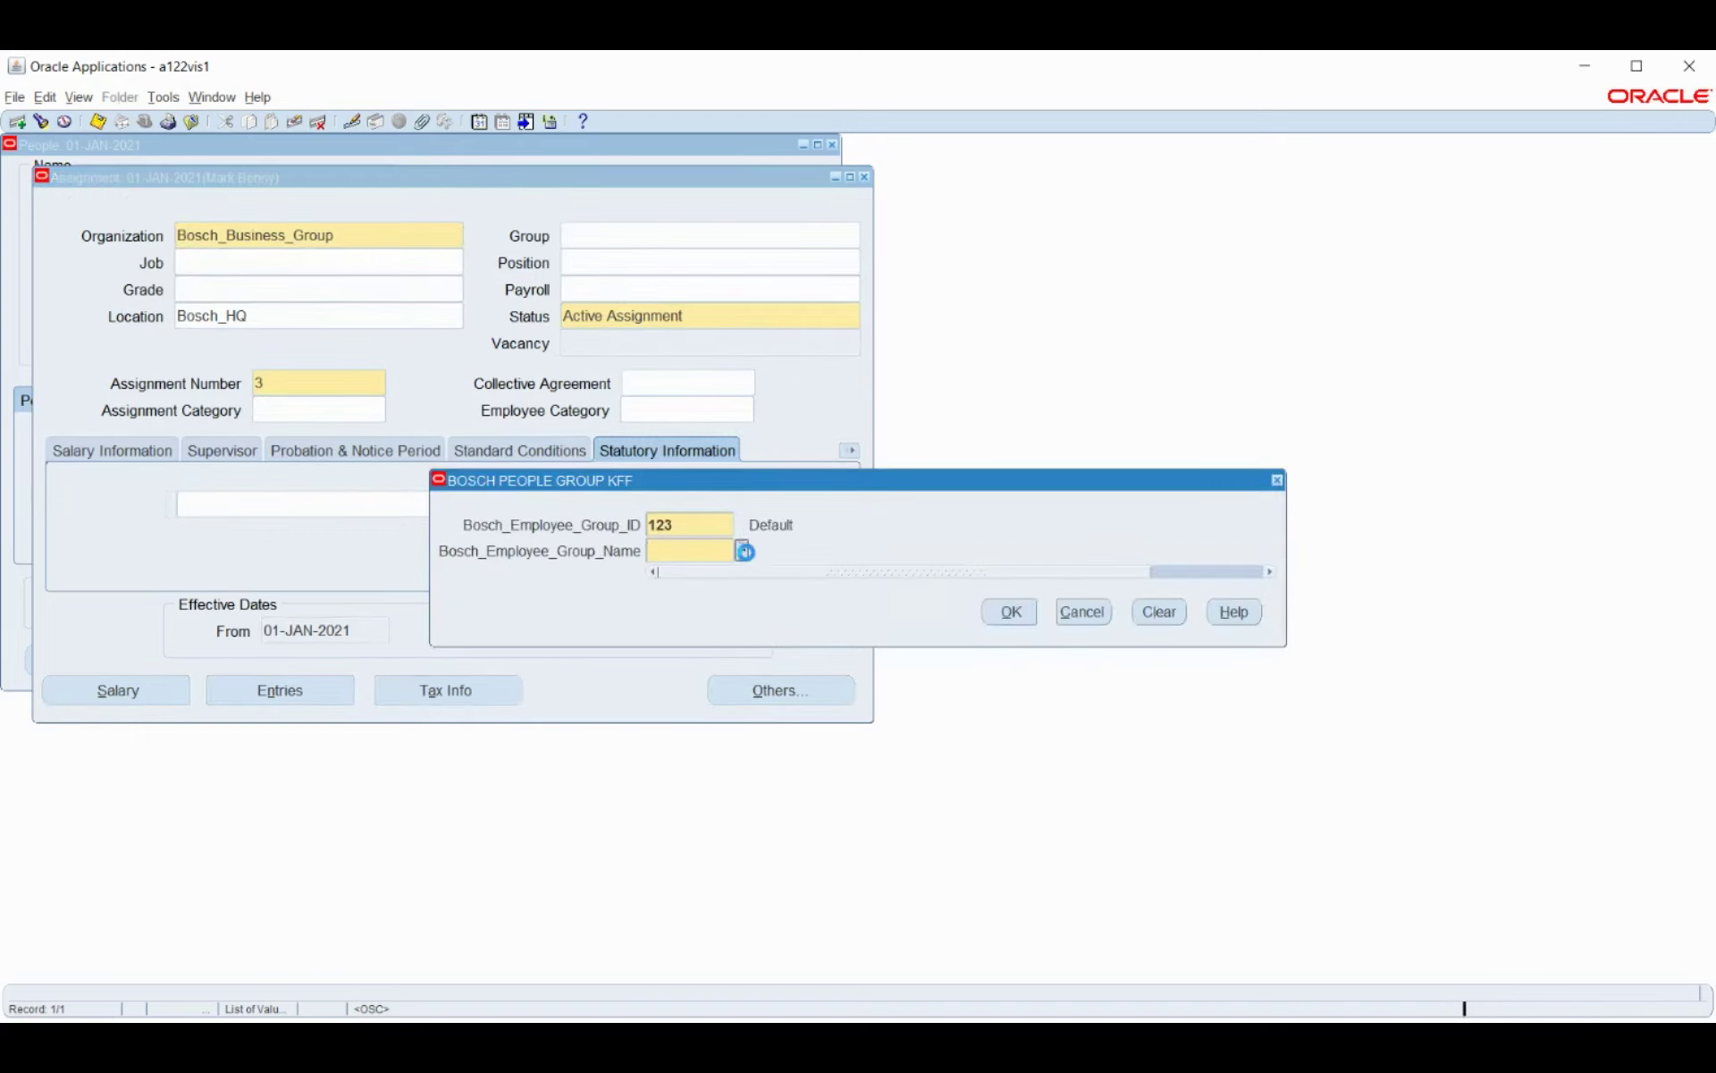
click(1009, 612)
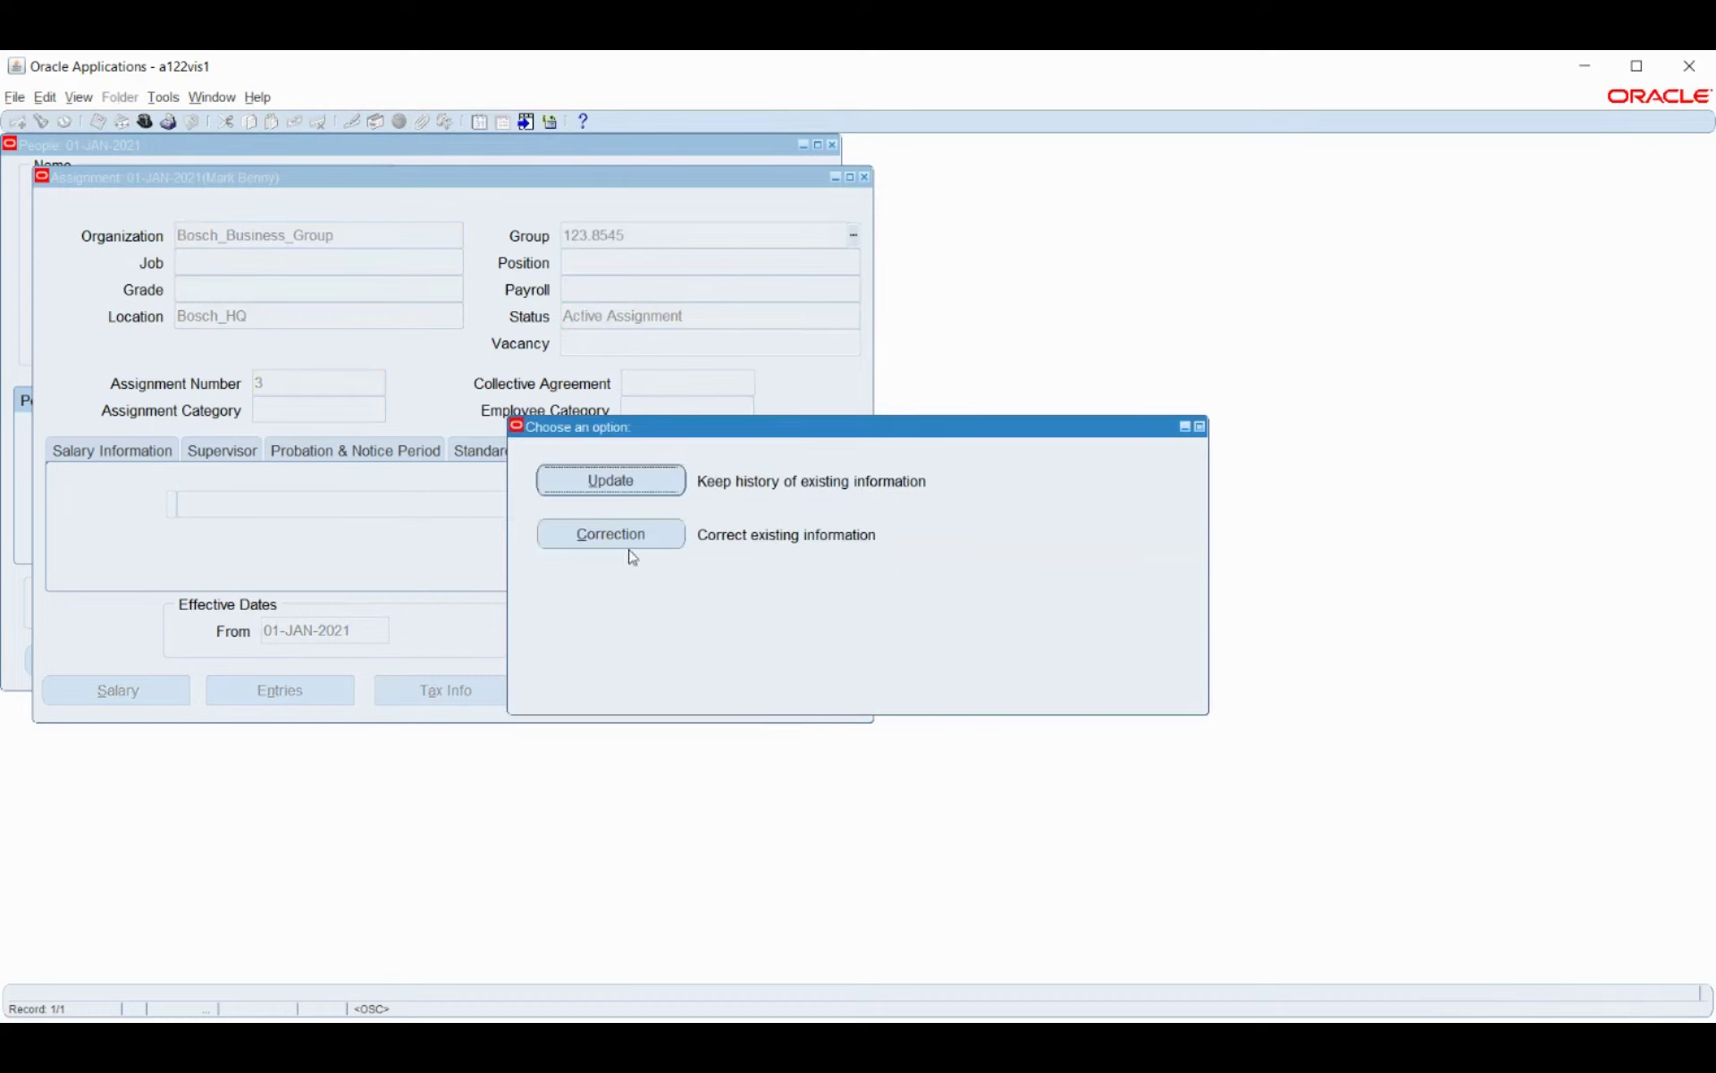
click(630, 539)
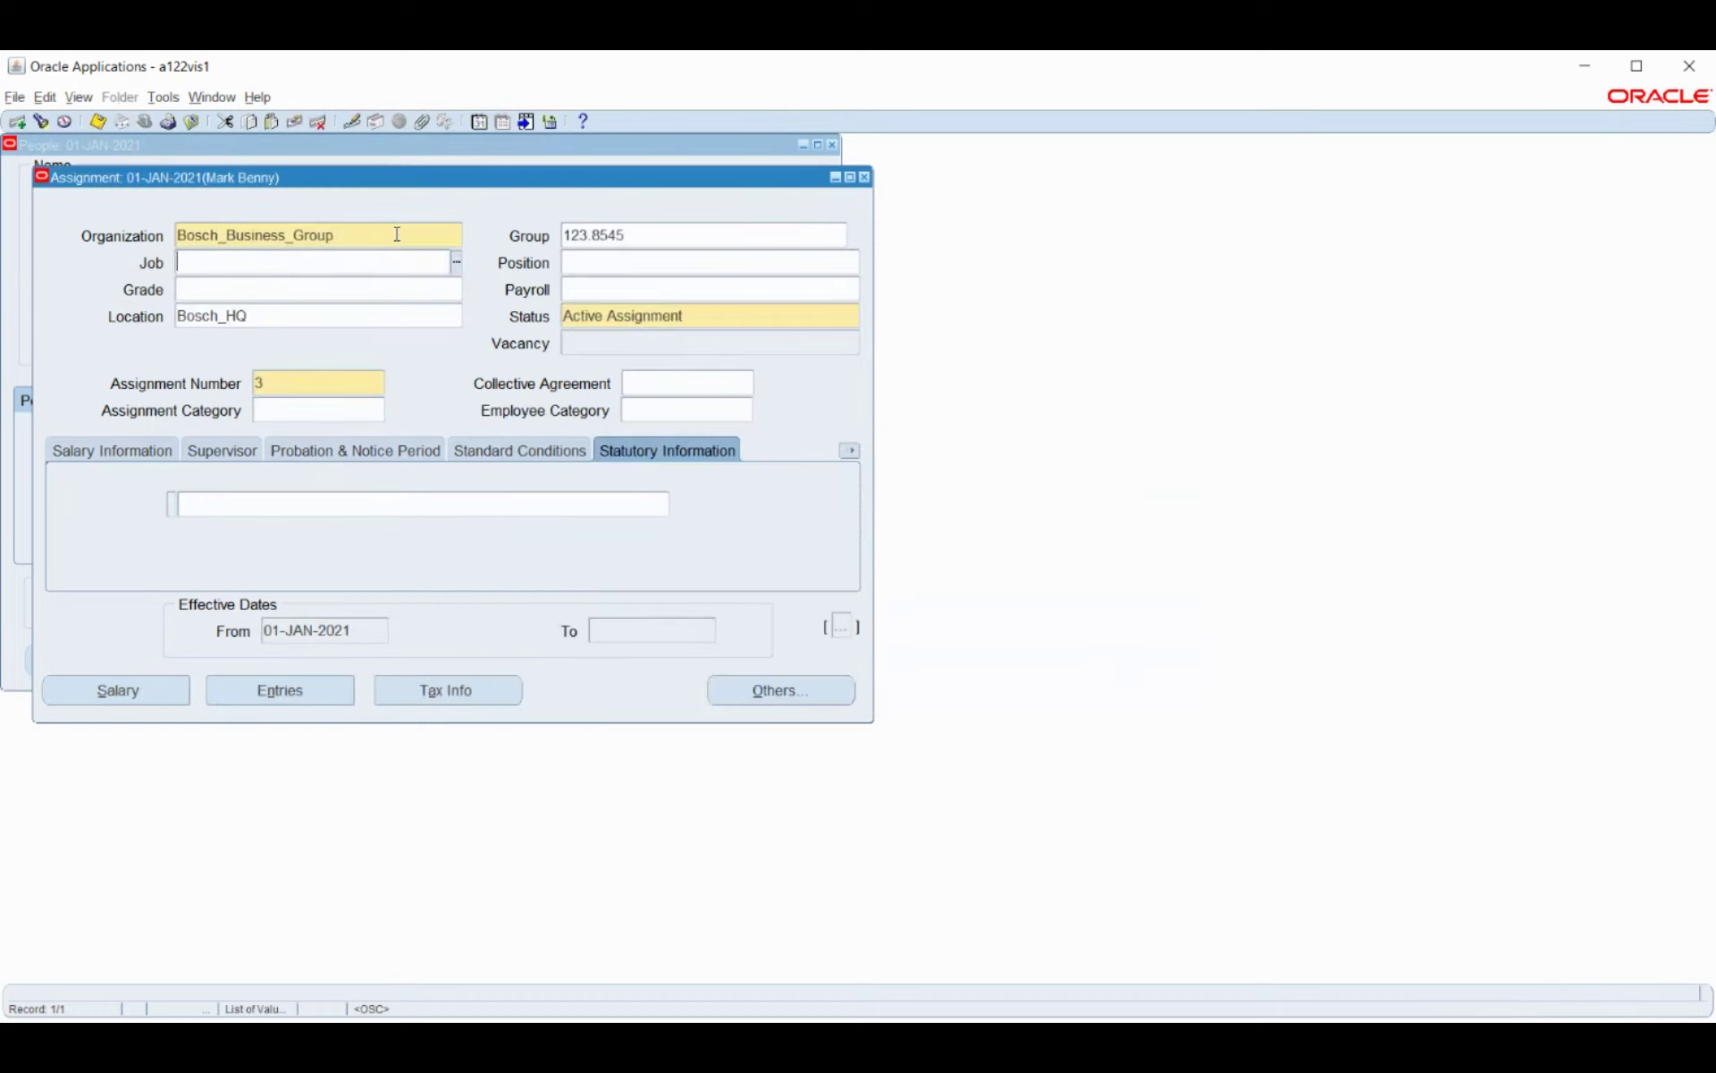
click(396, 234)
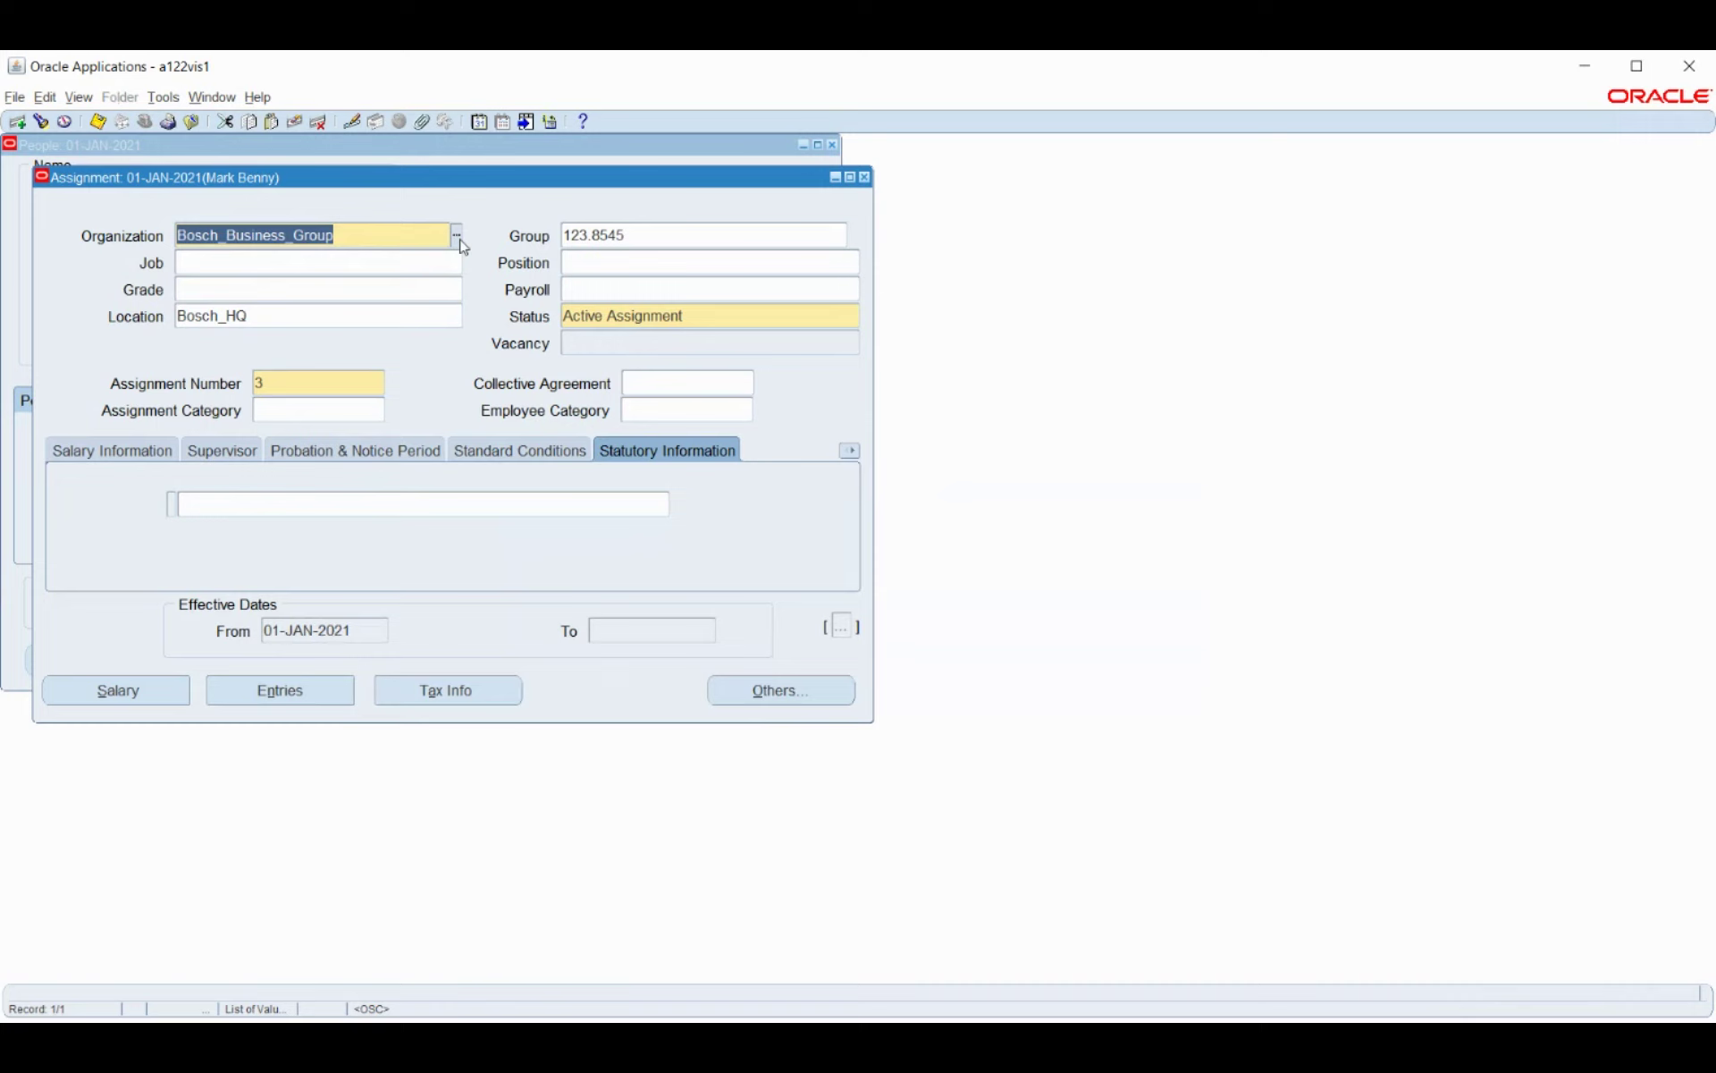
text(Bosh)
key(Tab)
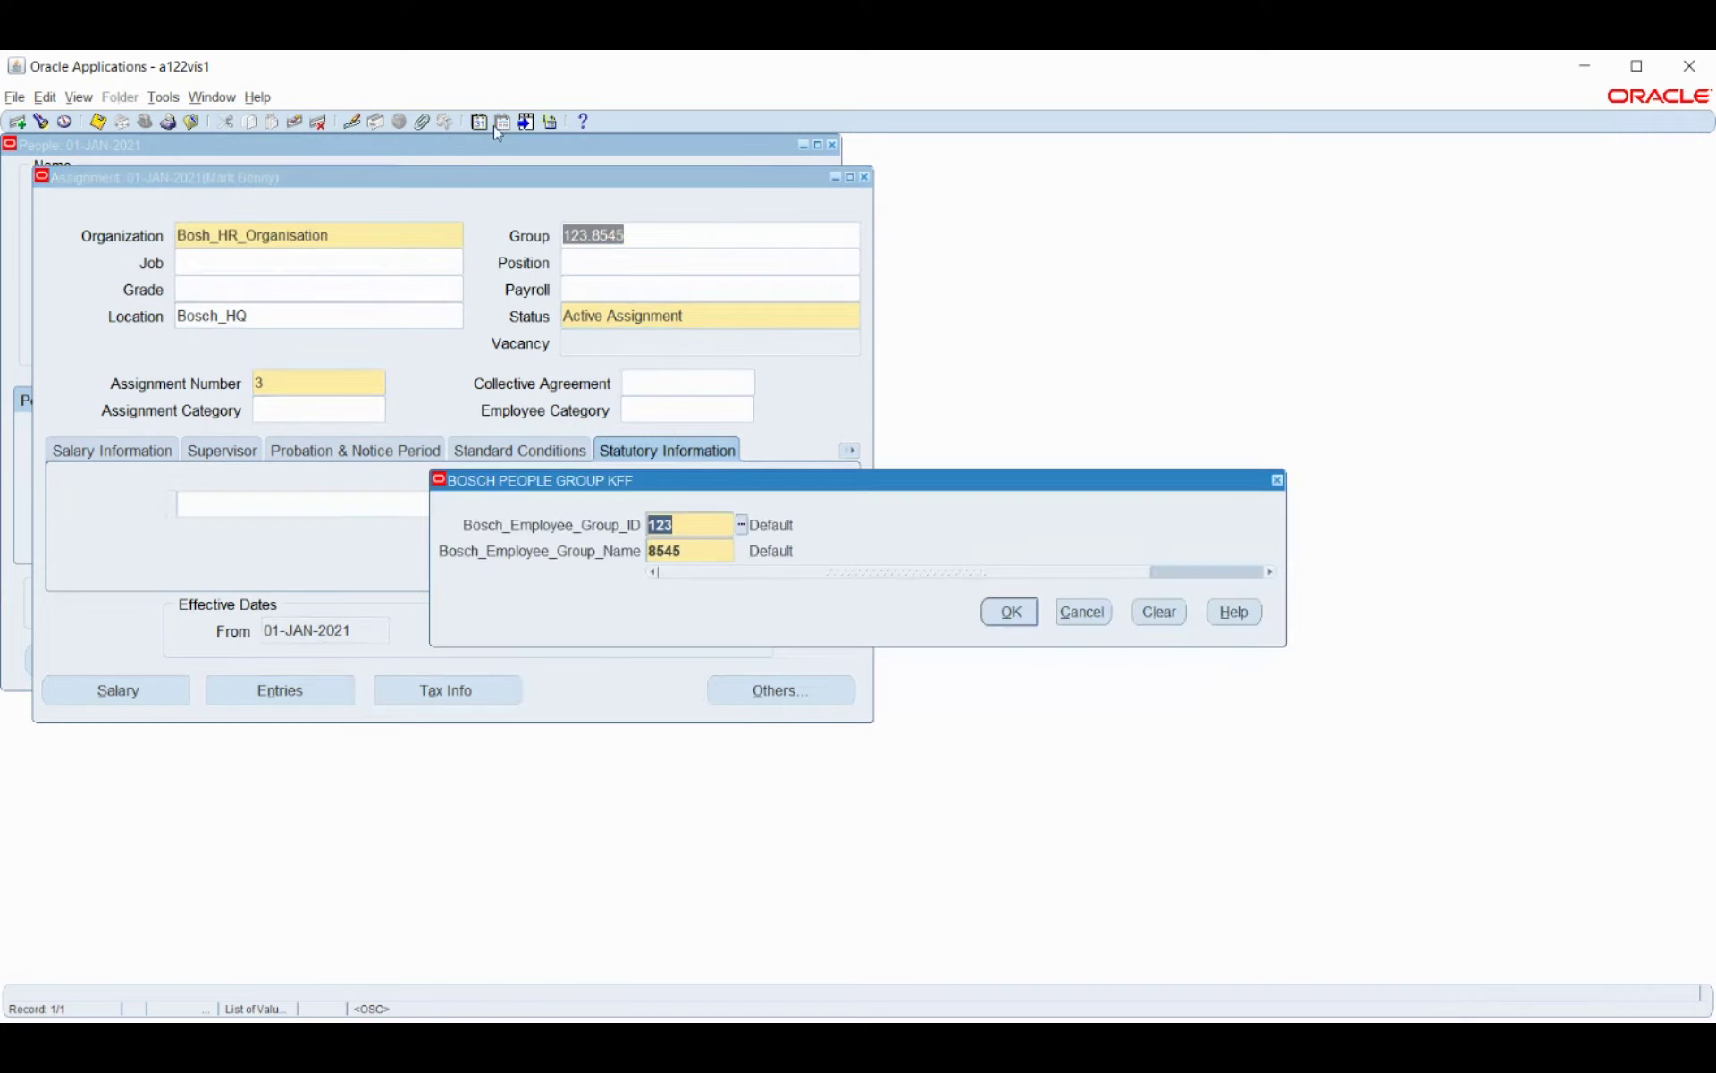
click(1018, 615)
Set job 110201.AE and position 100.100, accepting the position defaults.
click(456, 265)
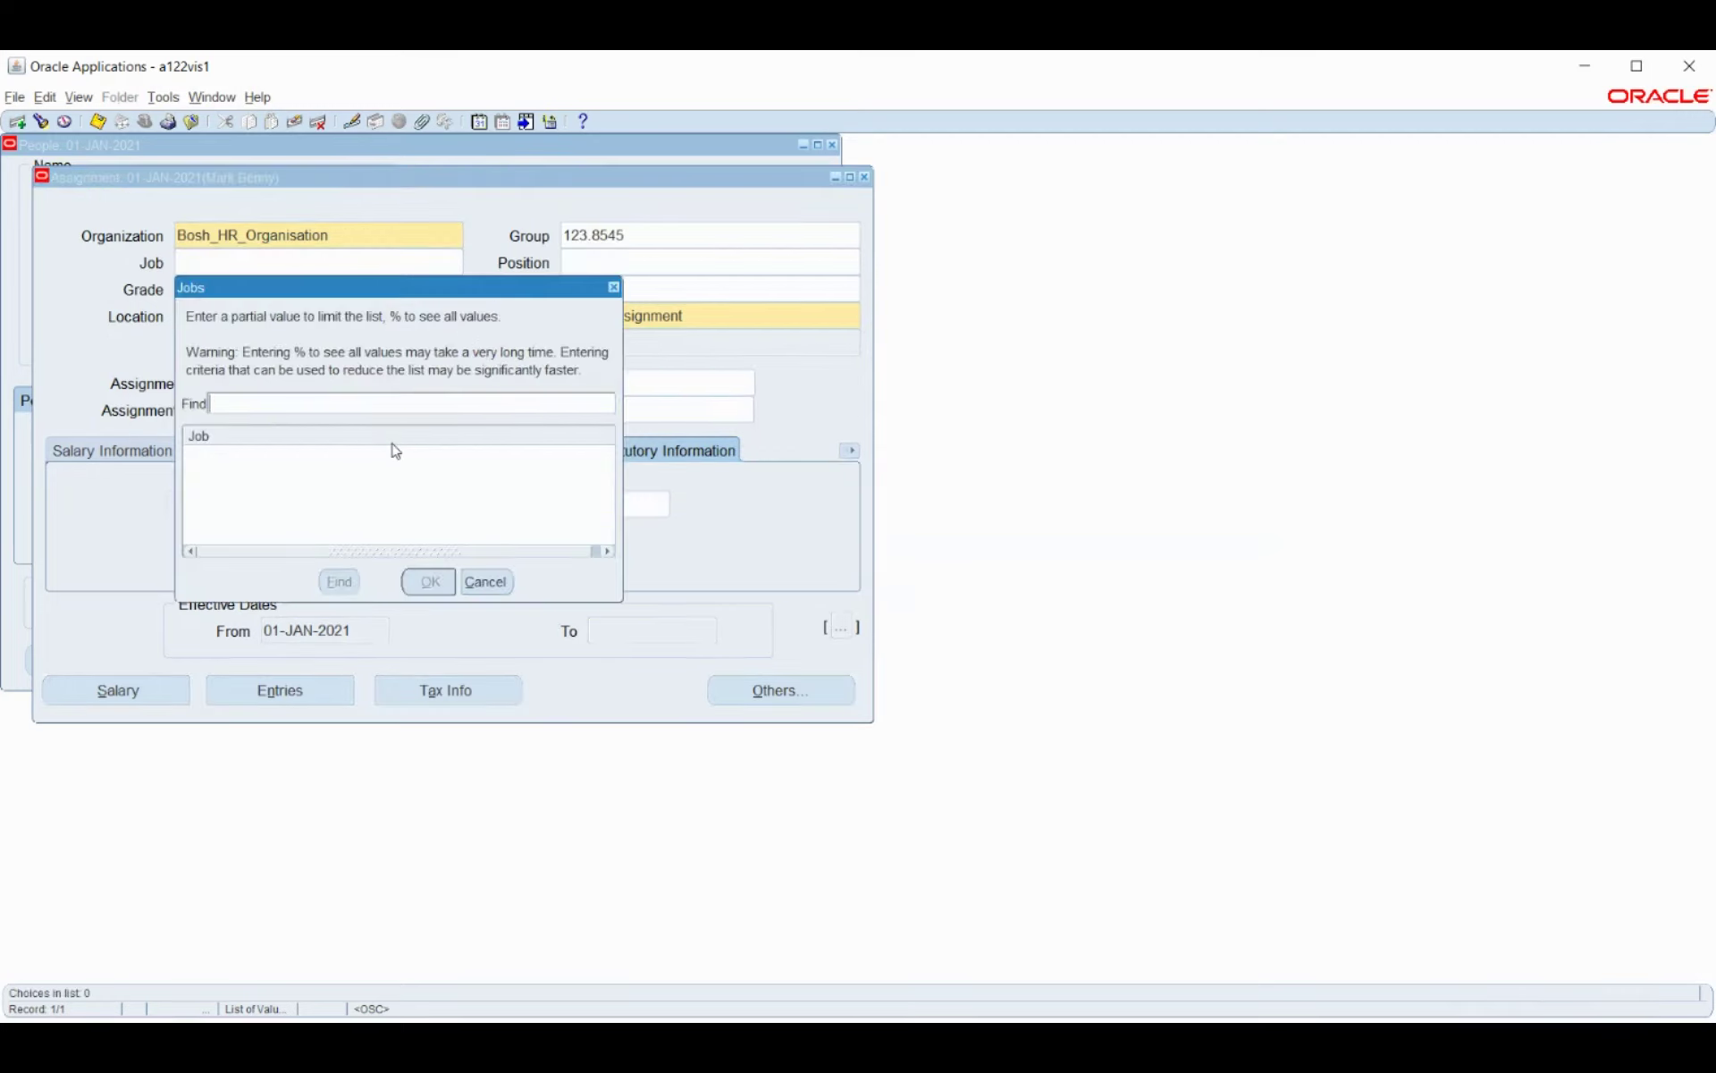
text(110201.AE%)
key(Return)
key(Return)
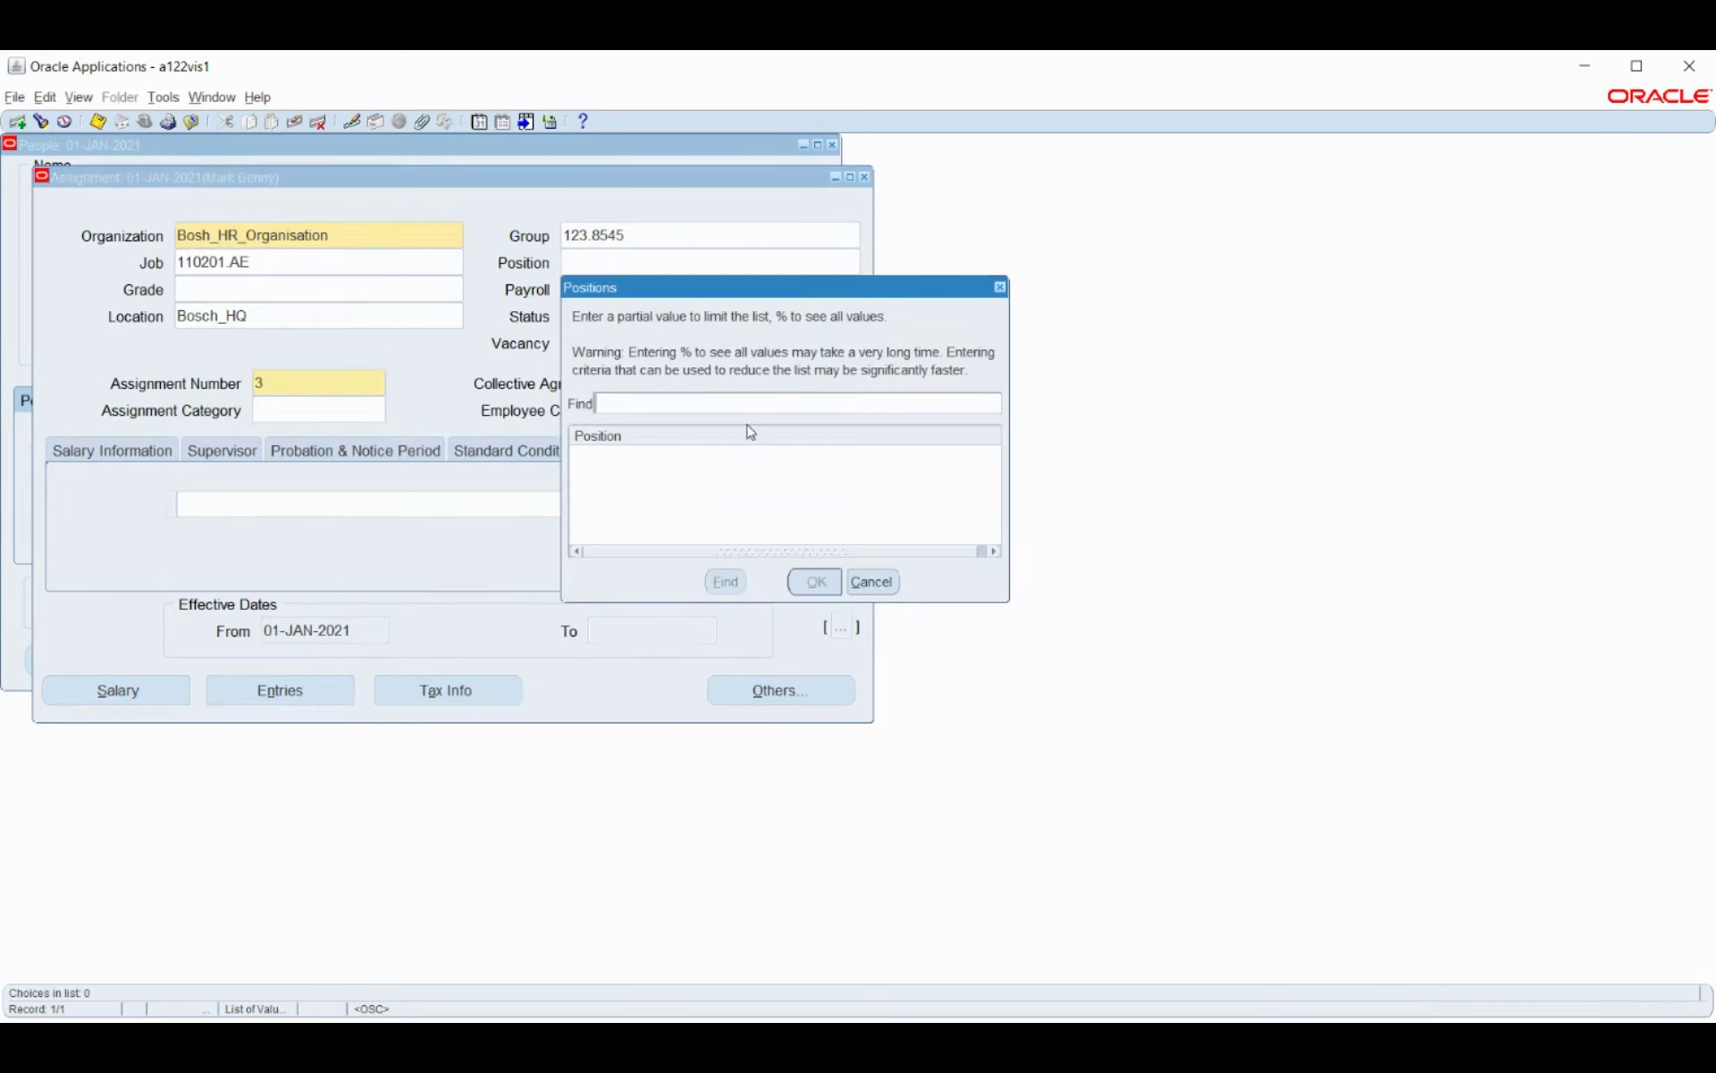
text(110201.AE%)
key(Return)
key(Return)
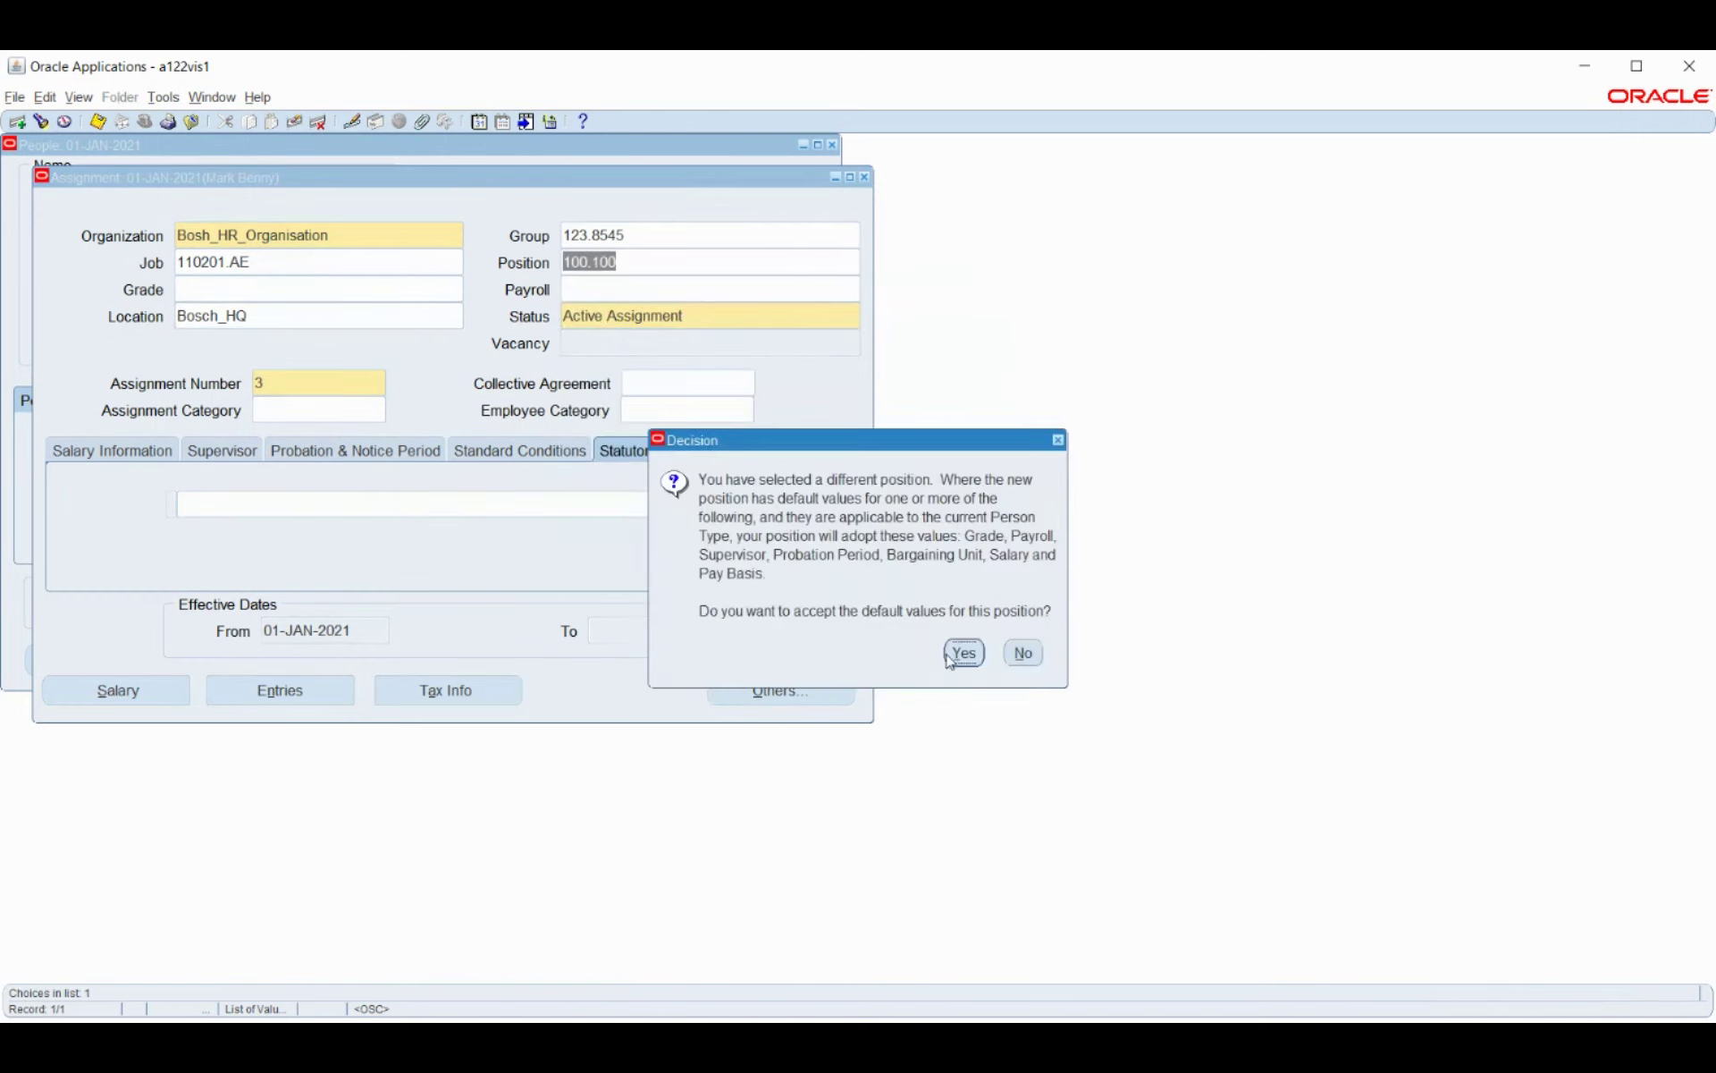
click(961, 652)
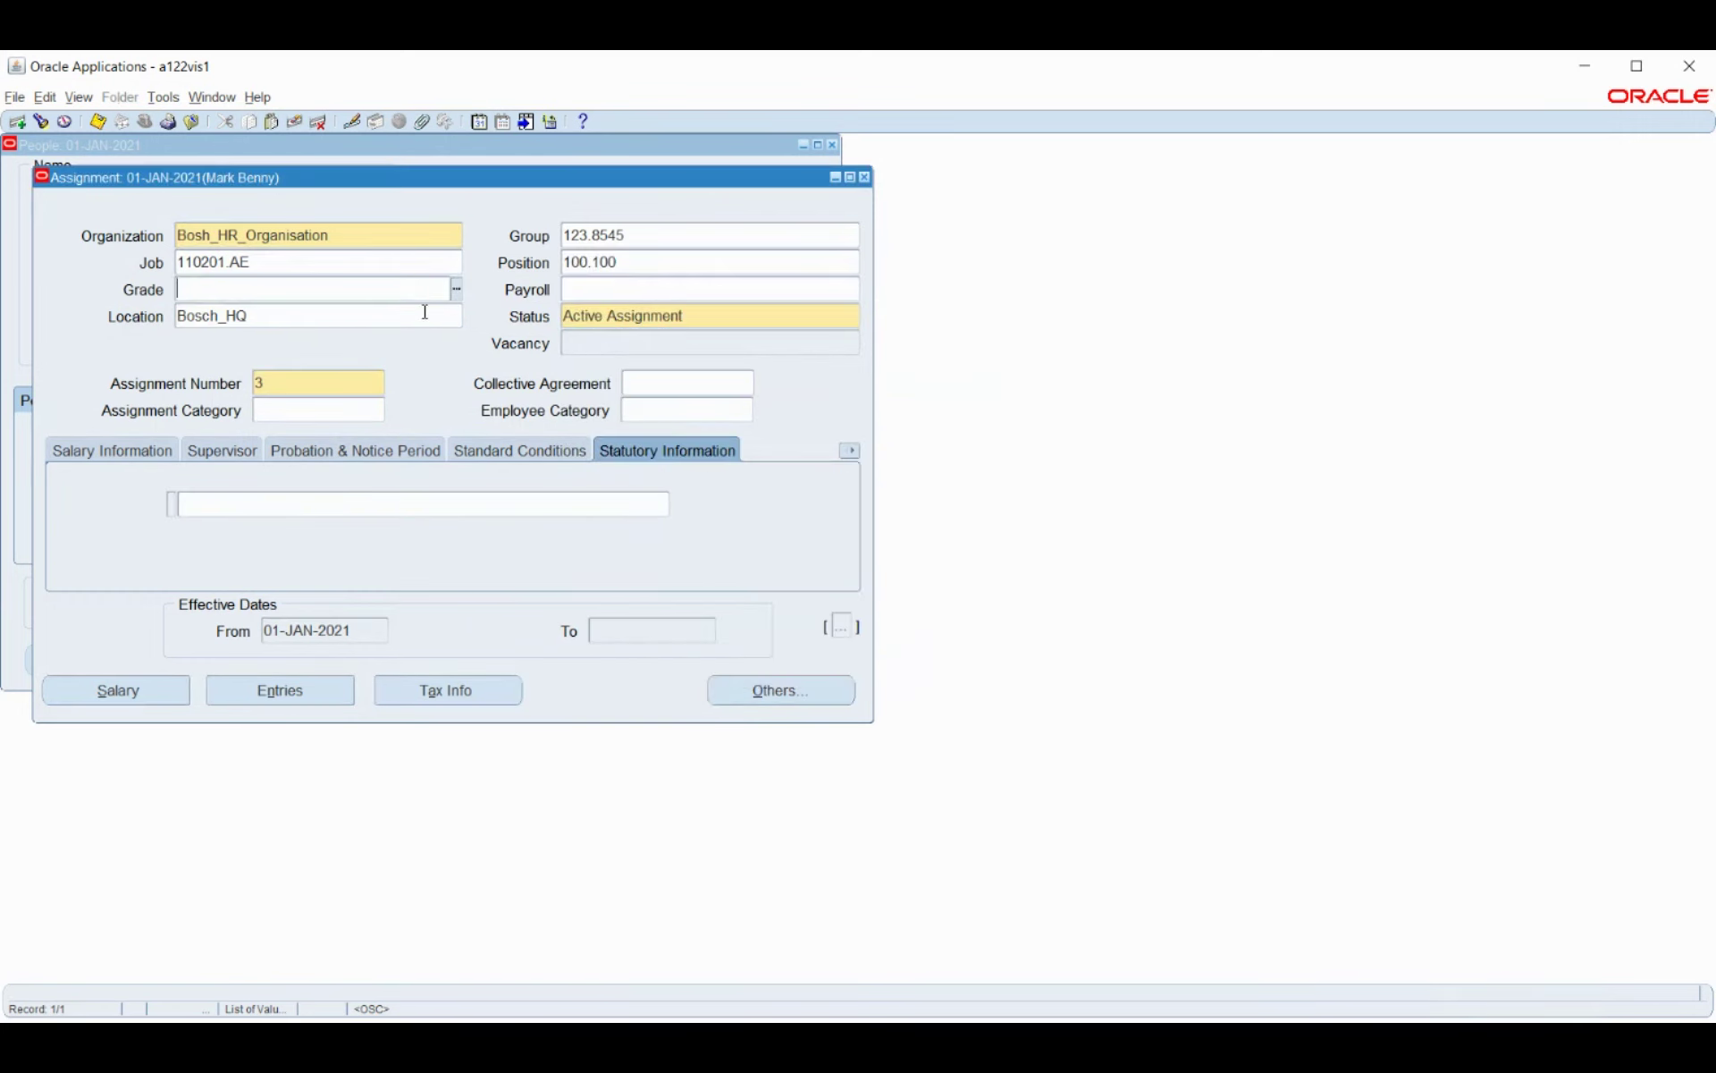
Set grade 9012.1 and payroll Bosch_Payroll, then save the assignment.
click(455, 288)
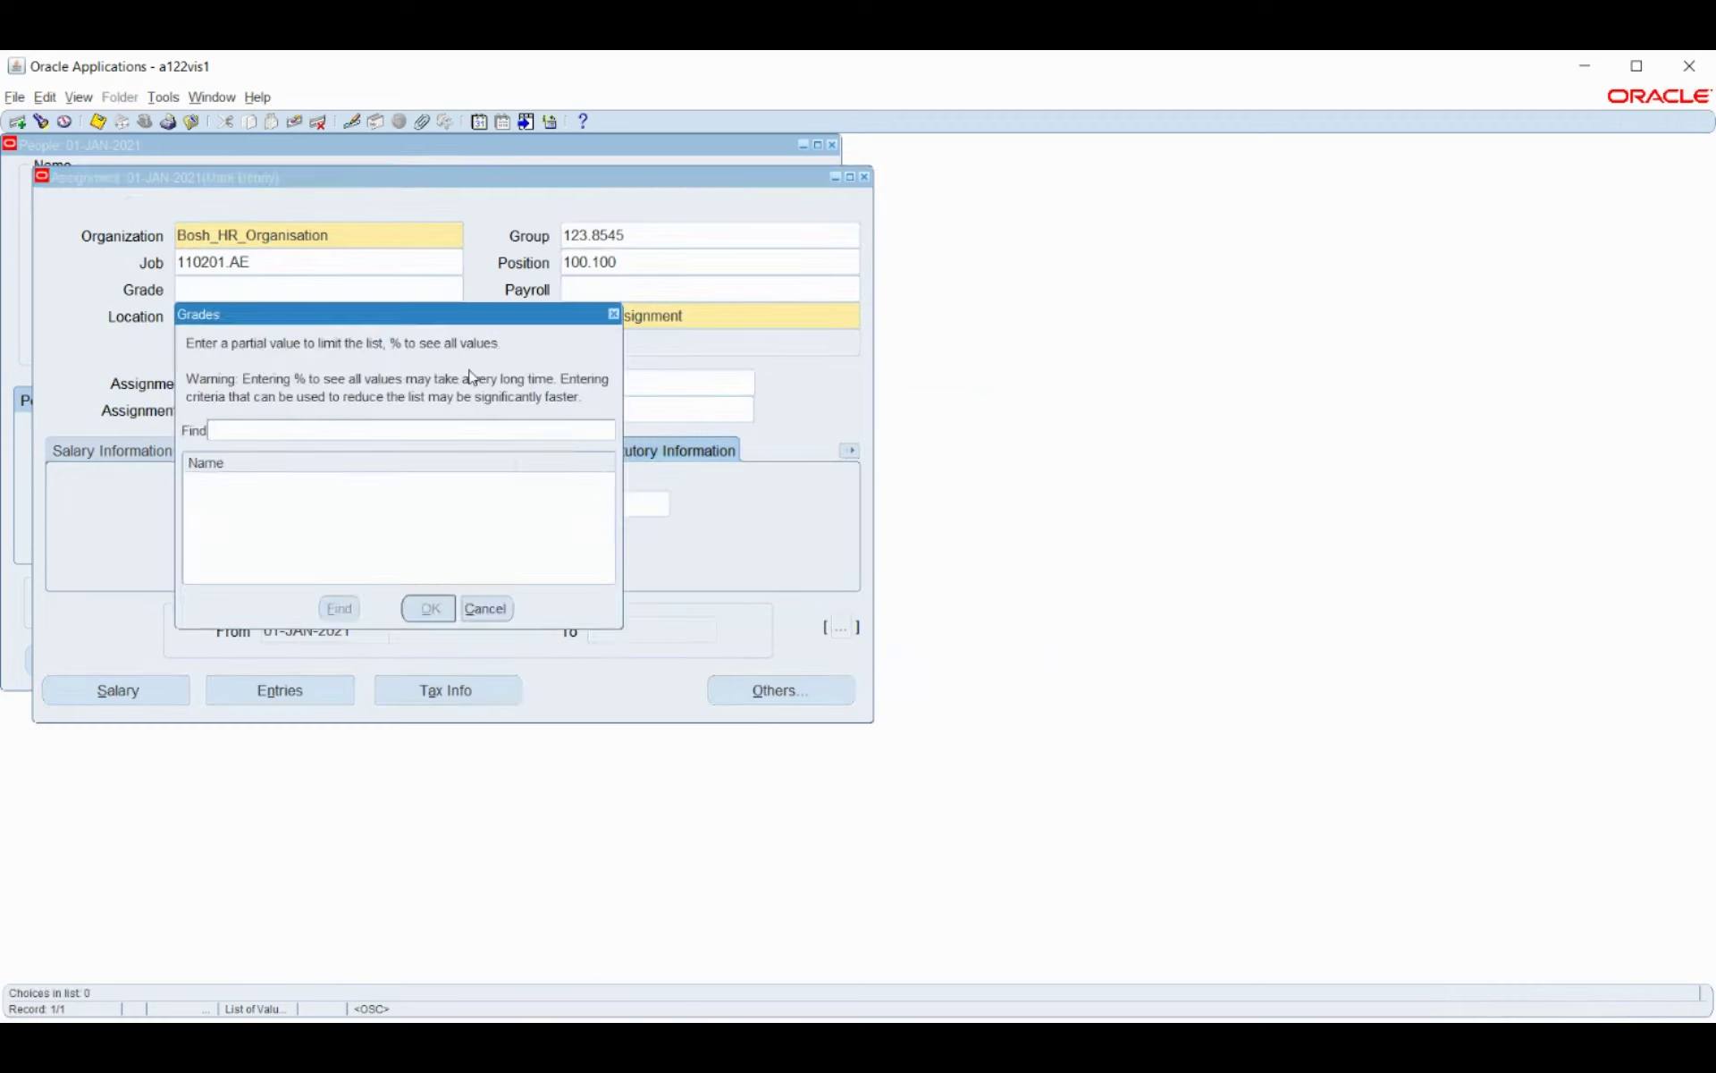
text(9012.1%)
key(Return)
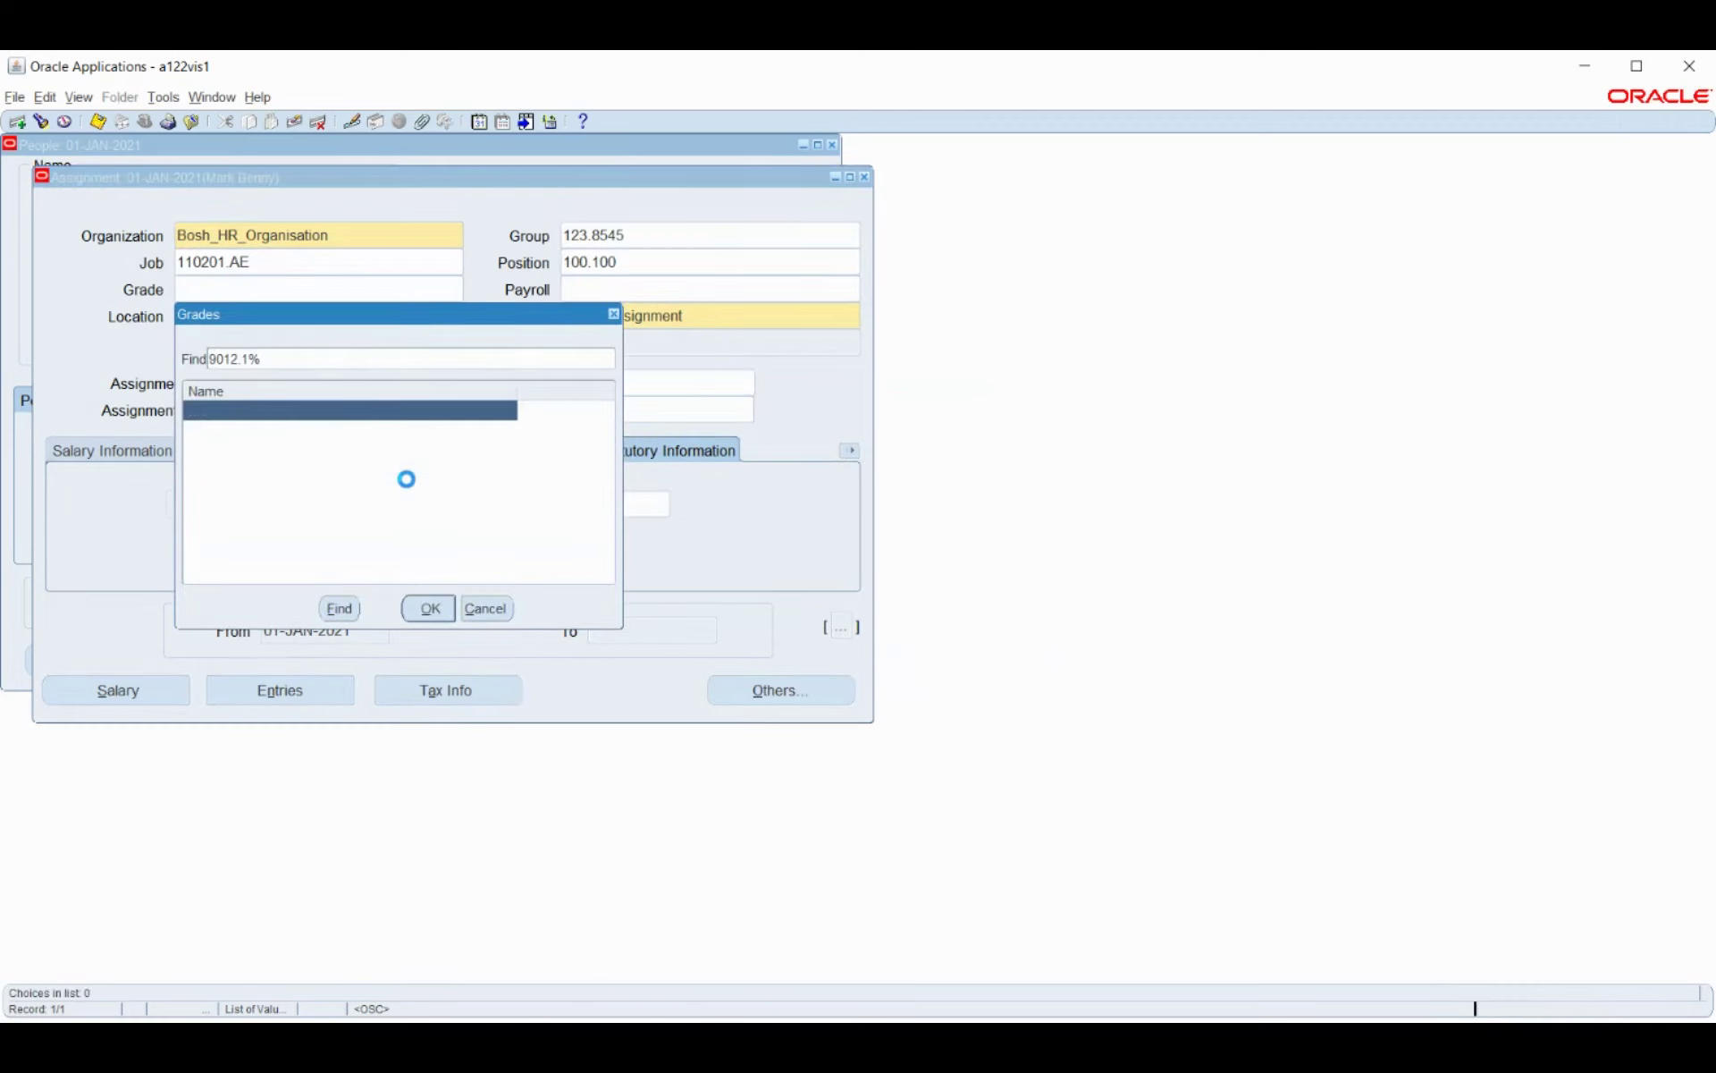
key(Return)
key(Tab)
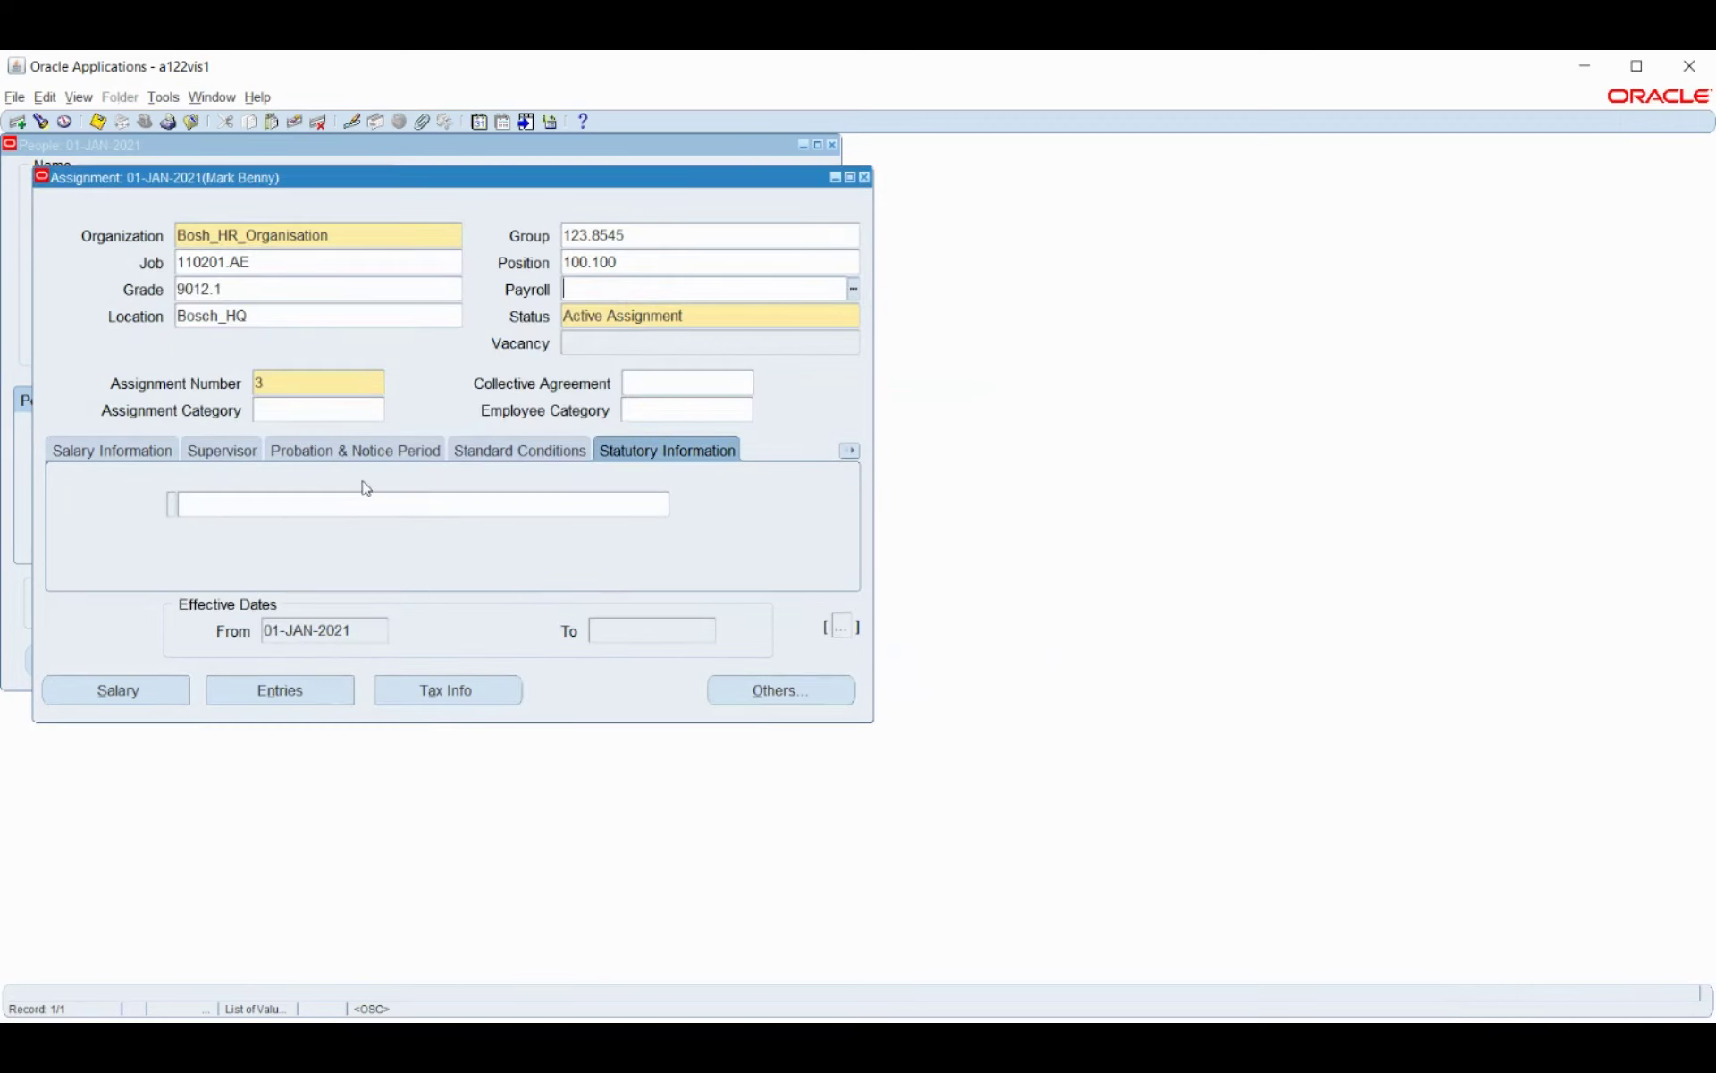
text(B)
key(Tab)
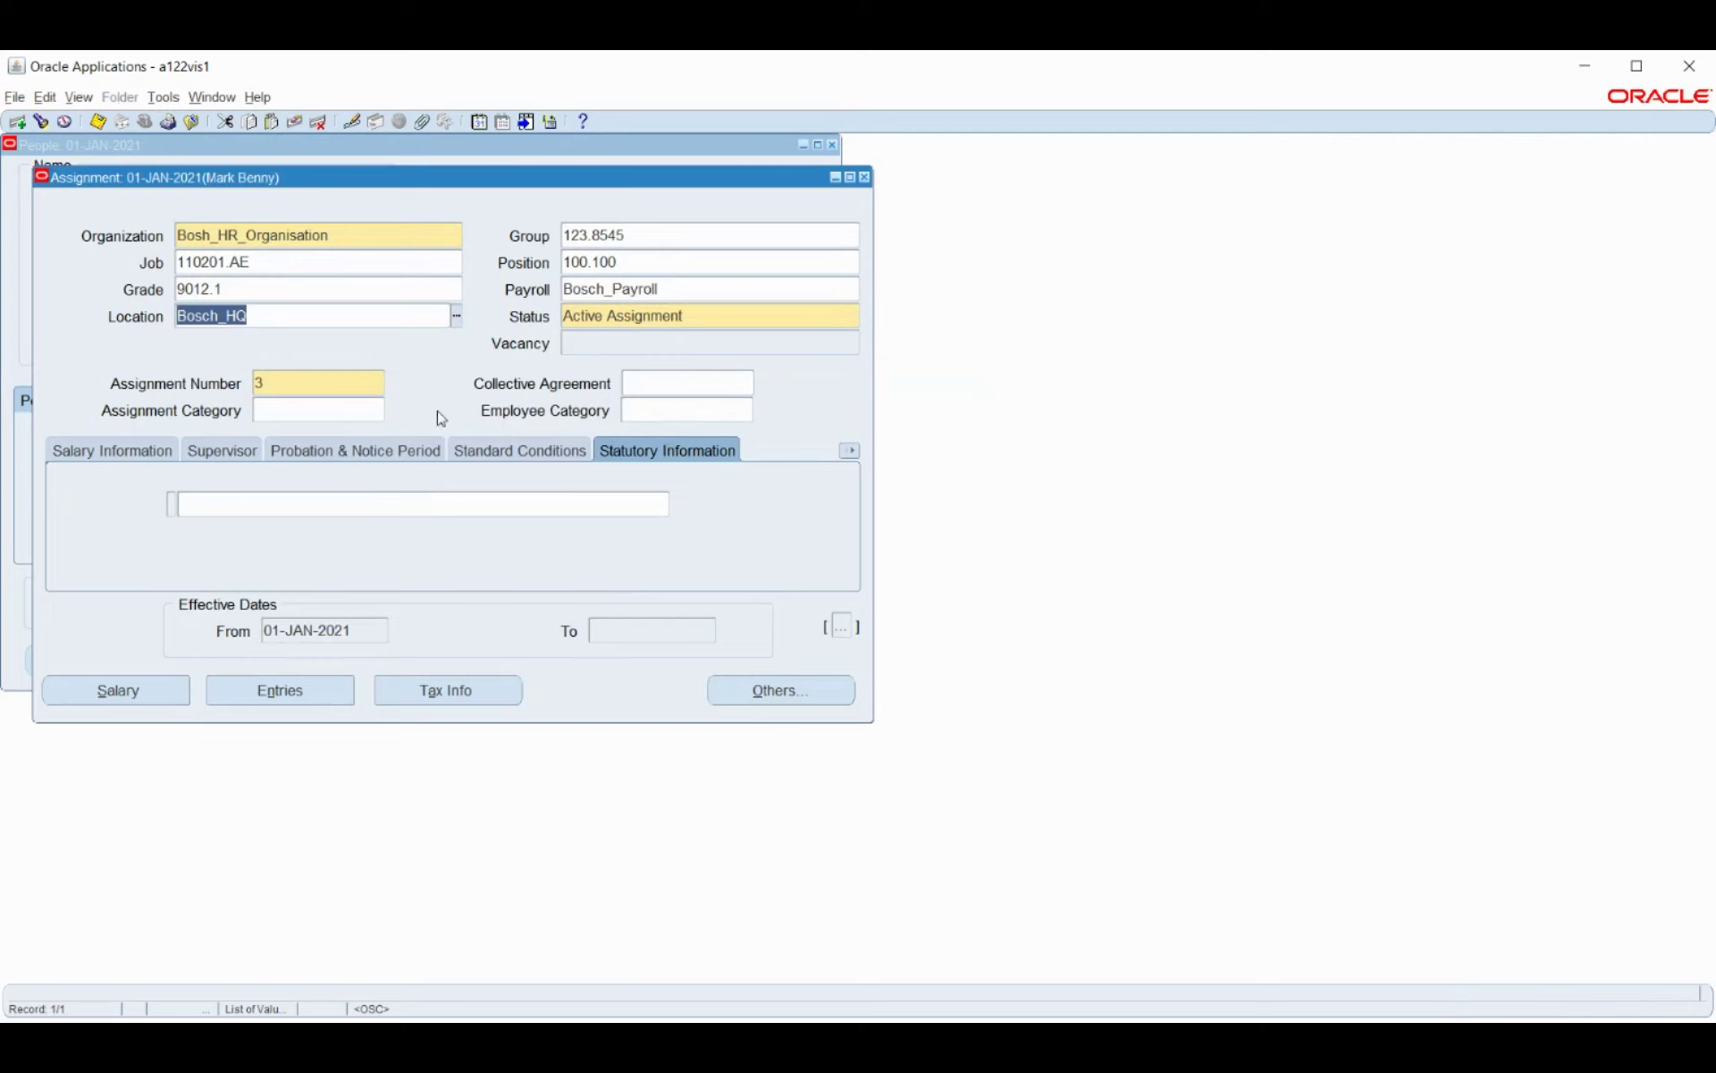
key(ctrl+s)
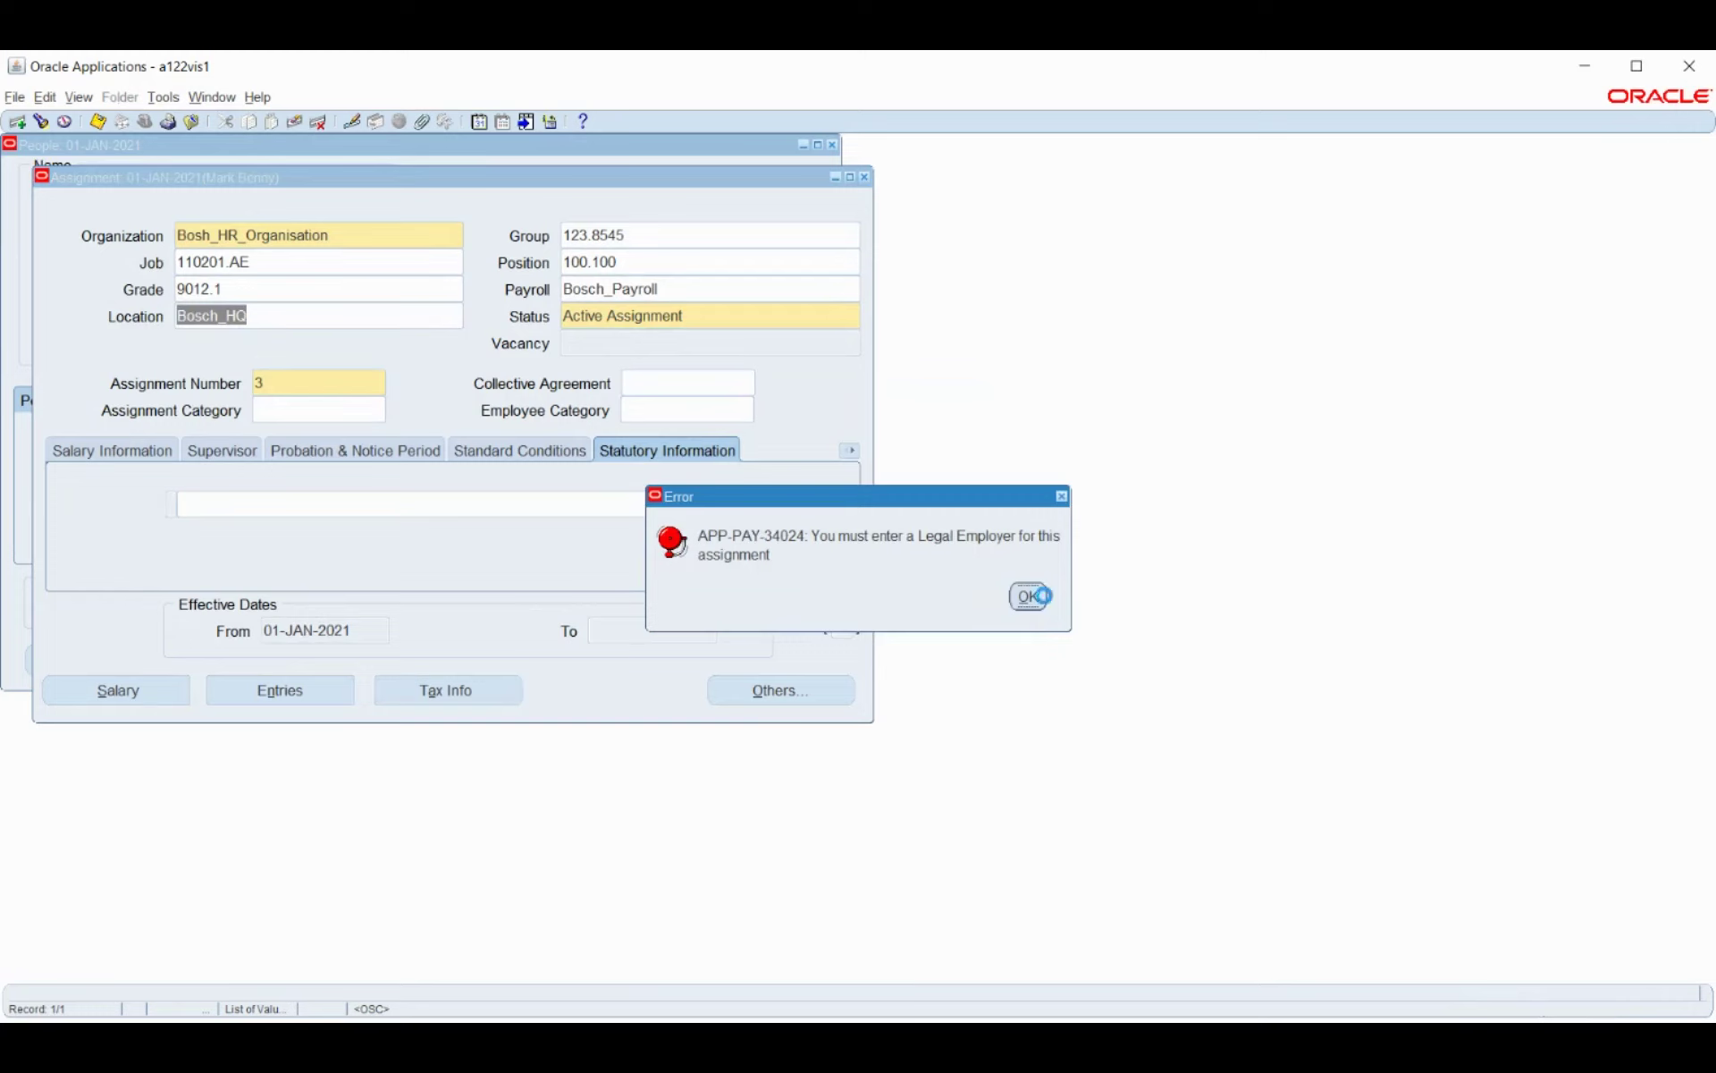
Clear the Legal Employer error, set GRE Bosch_Business_Group in IN Statutory Info, and save the assignment.
click(1028, 594)
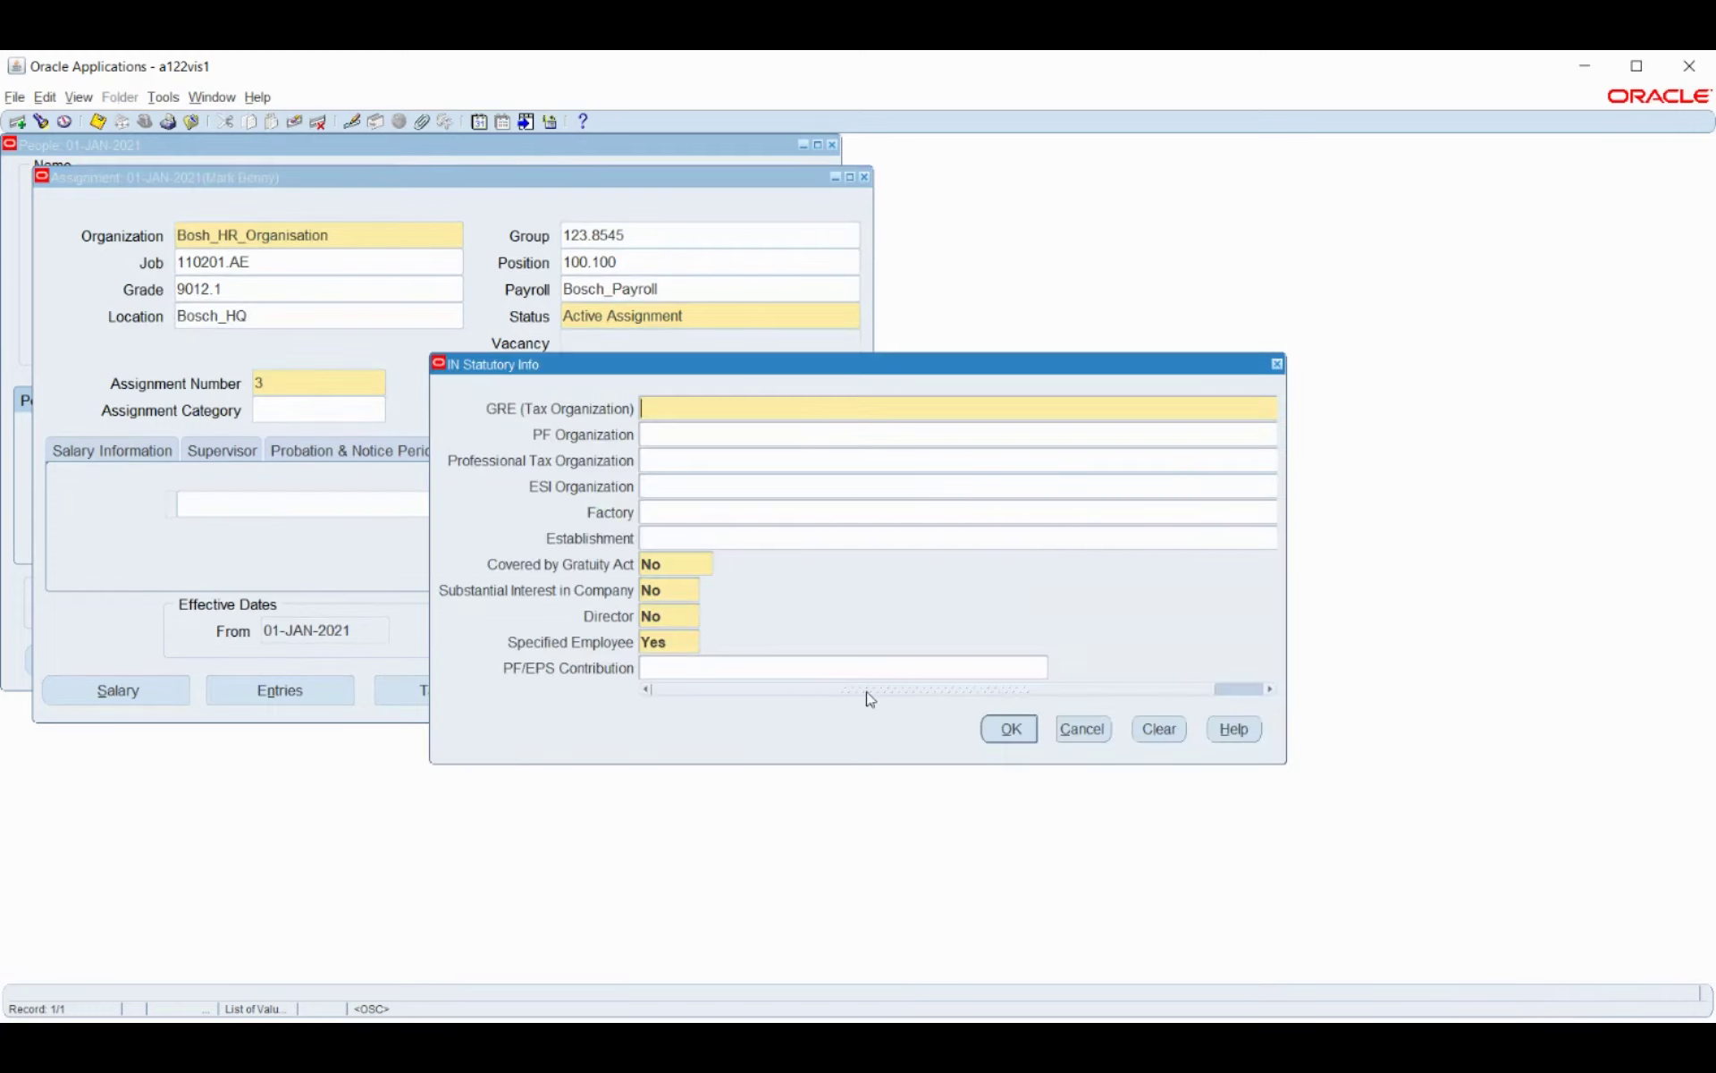
click(1270, 409)
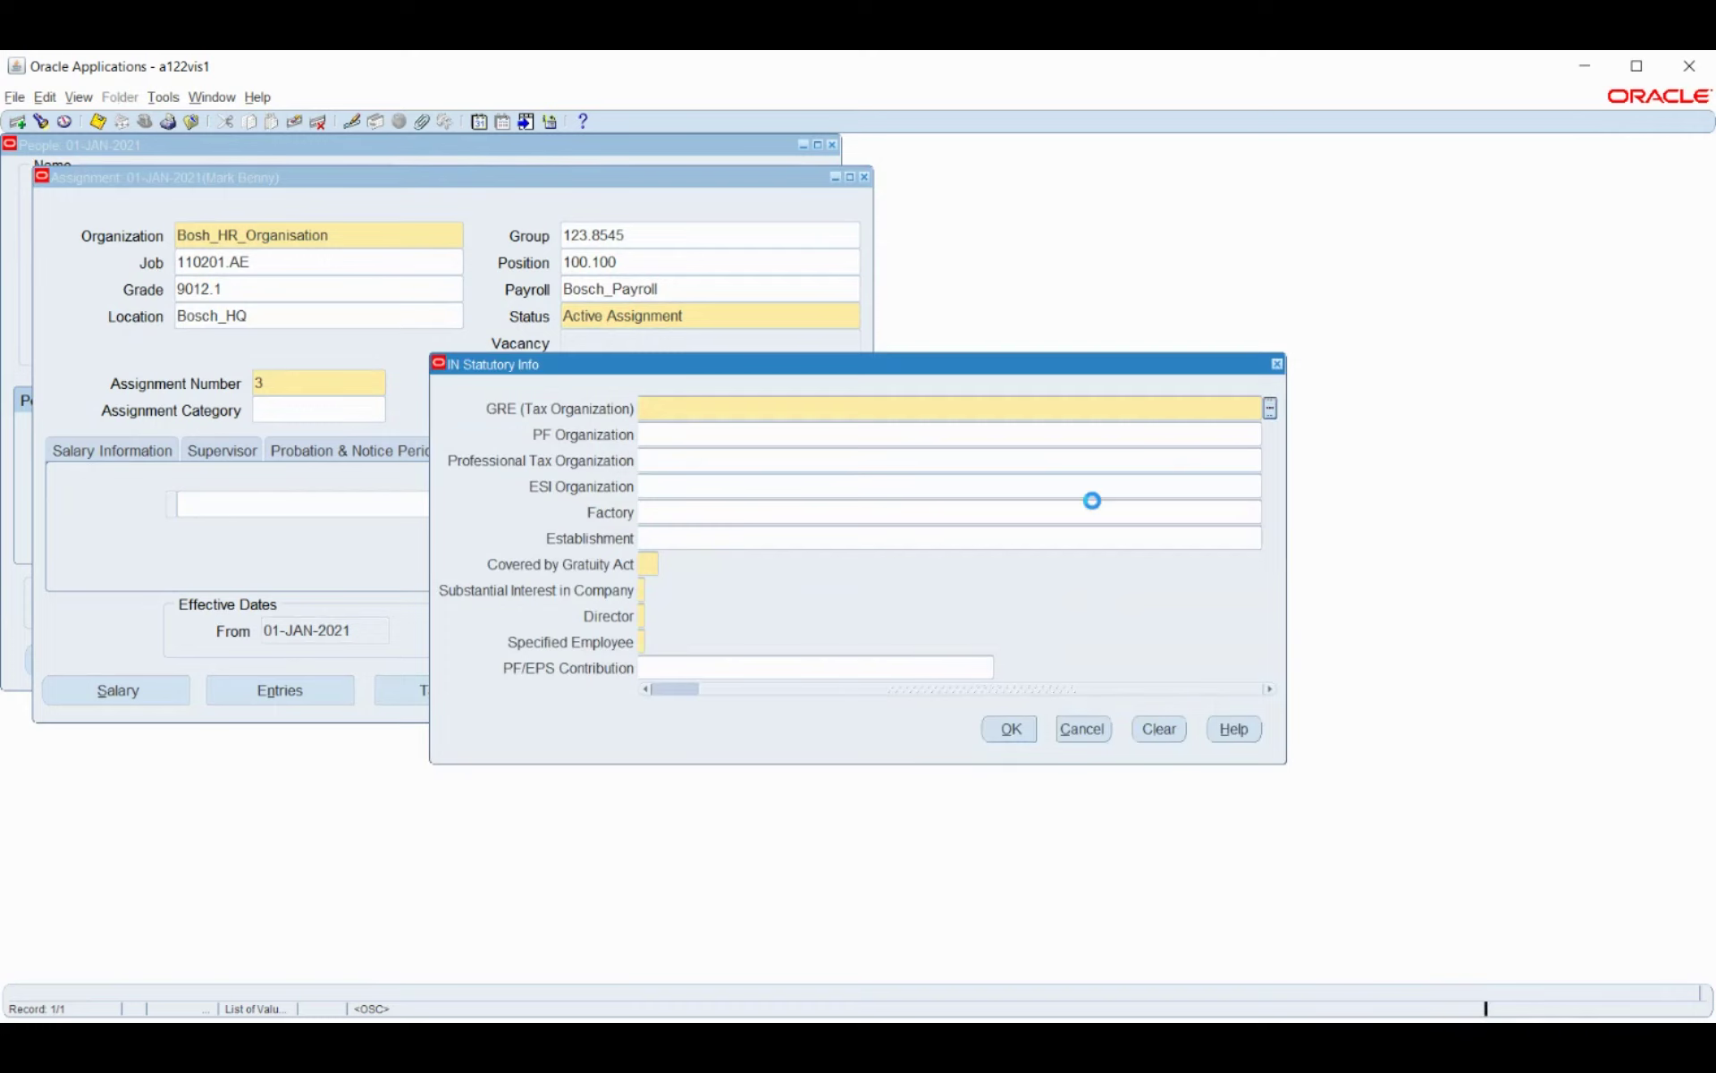
click(1010, 728)
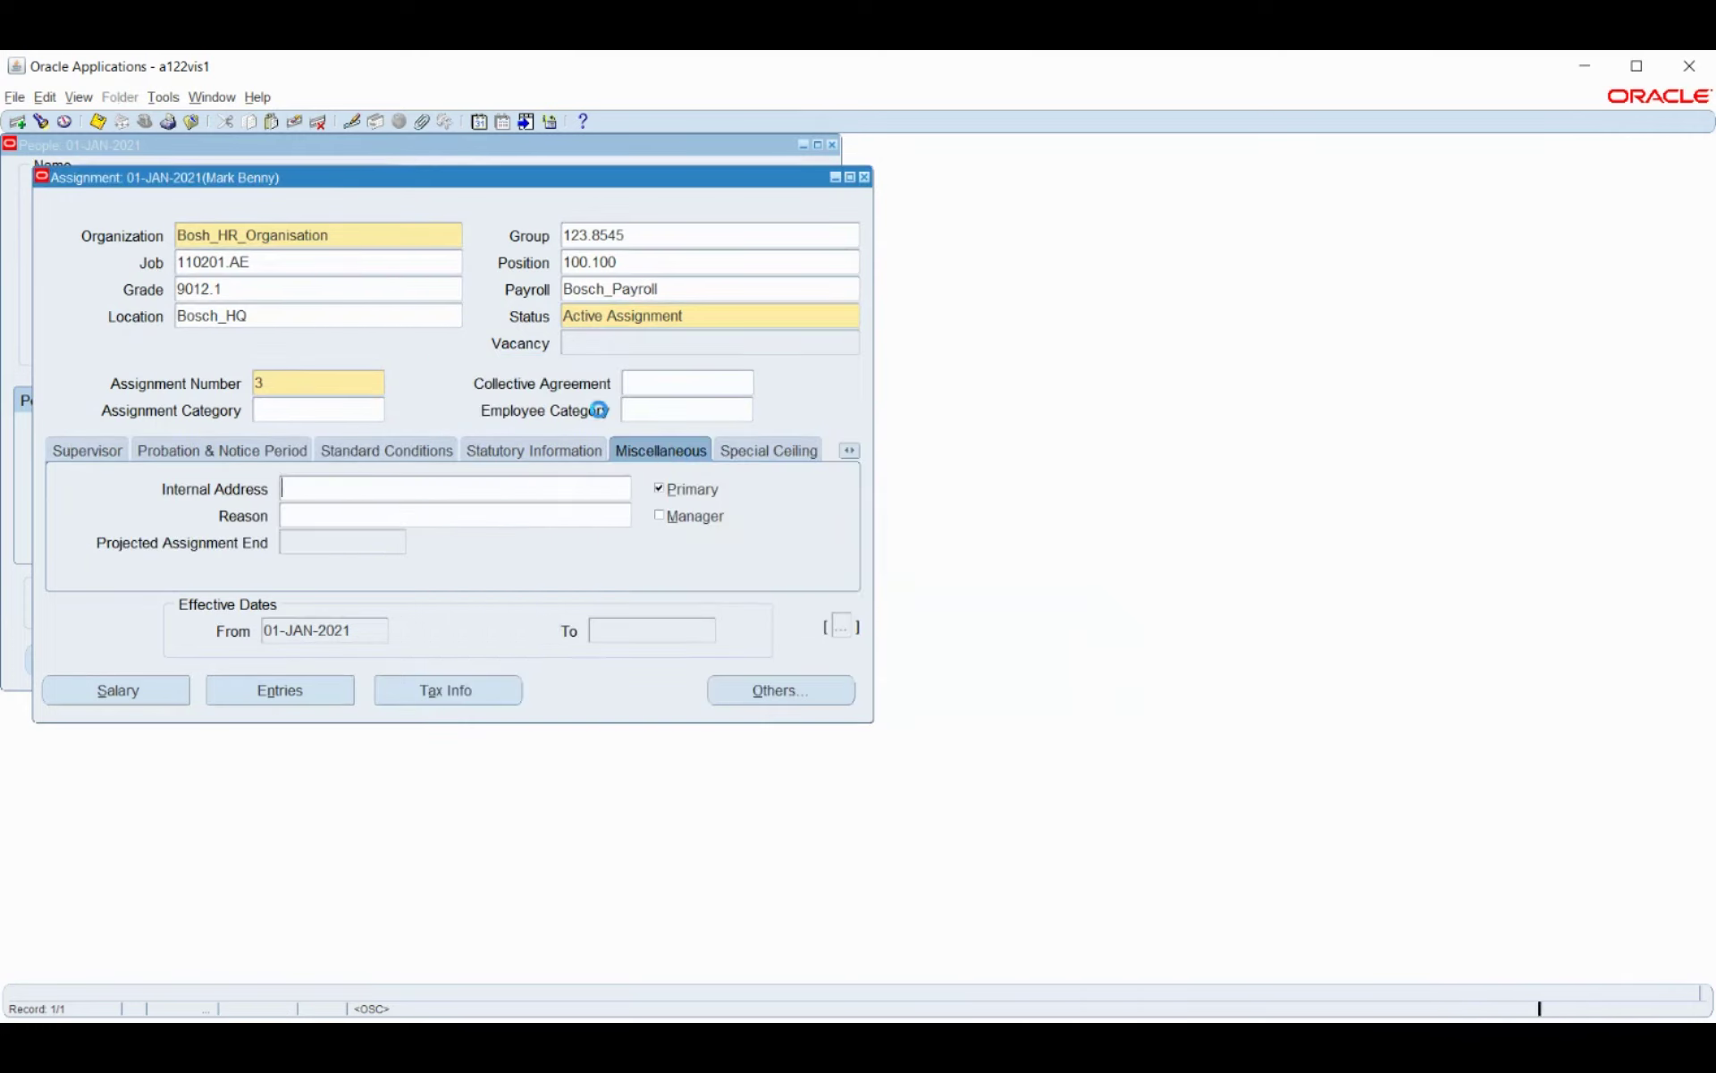
key(ctrl+s)
click(91, 449)
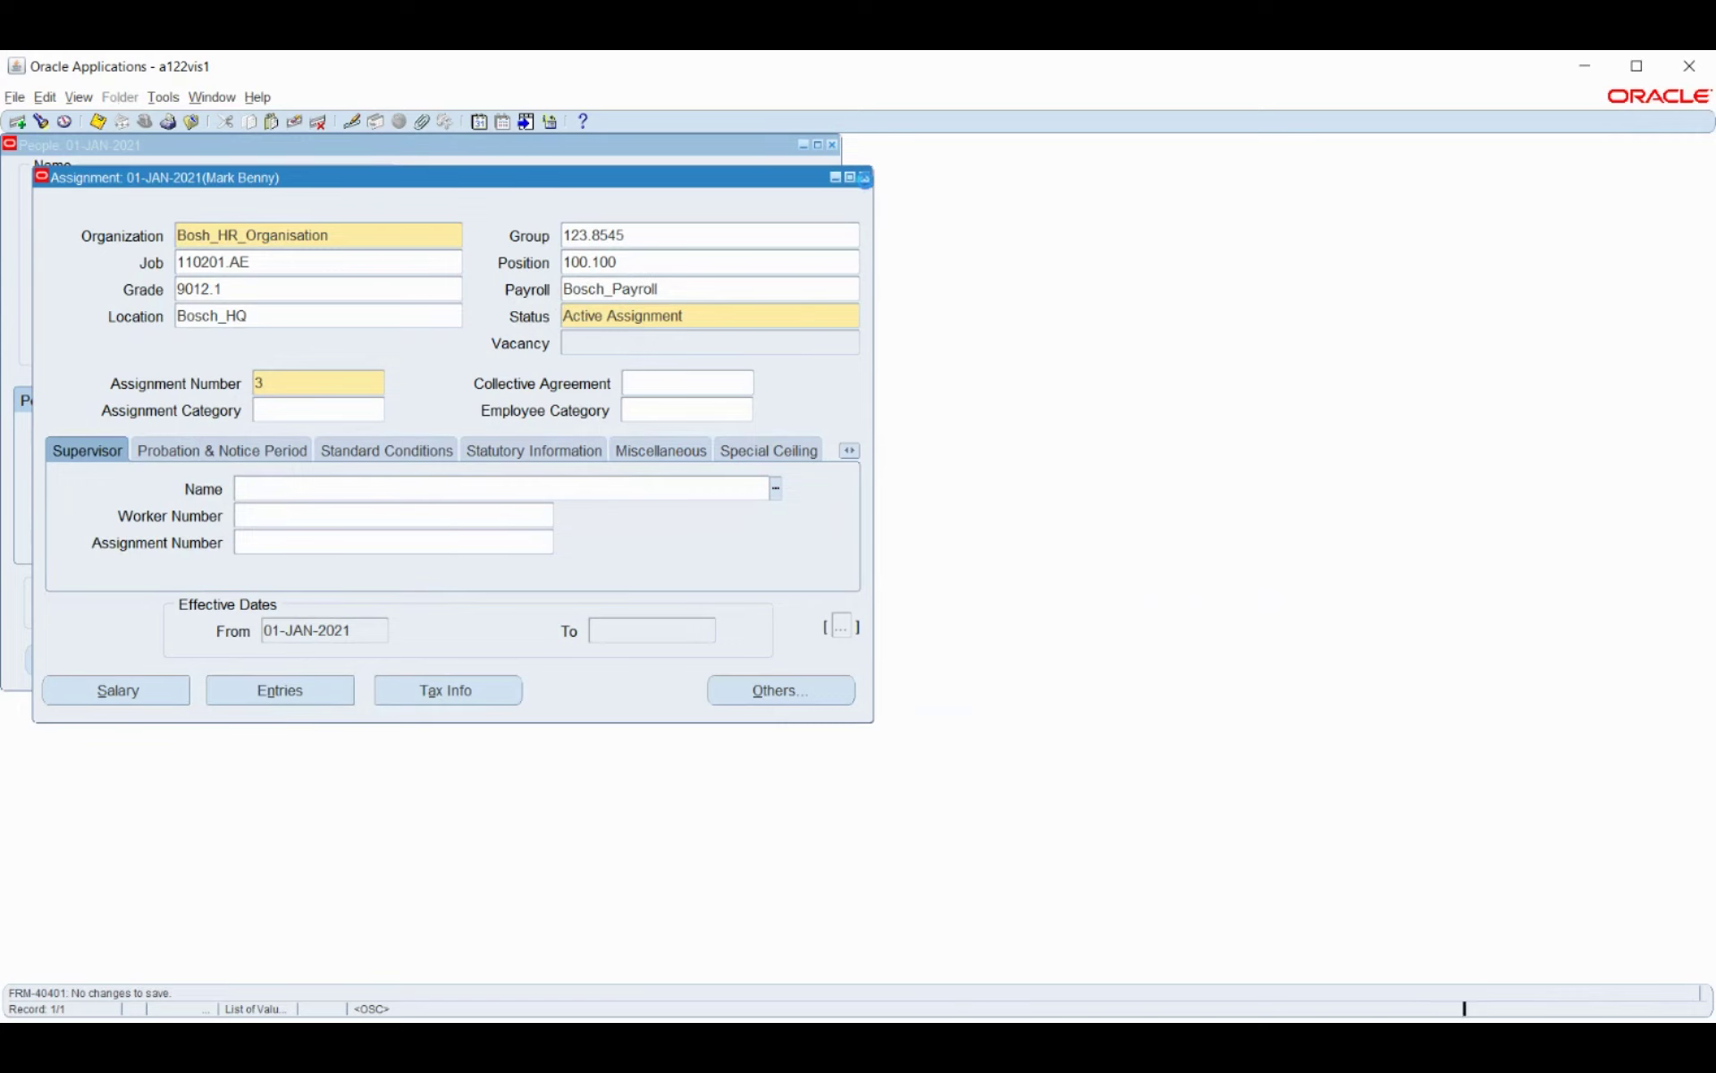
Close the saved assignment after seeing its supervisor details are empty.
click(865, 178)
Close the People form and open the Bosch_Payroll description from the Payroll functions.
click(833, 145)
click(43, 461)
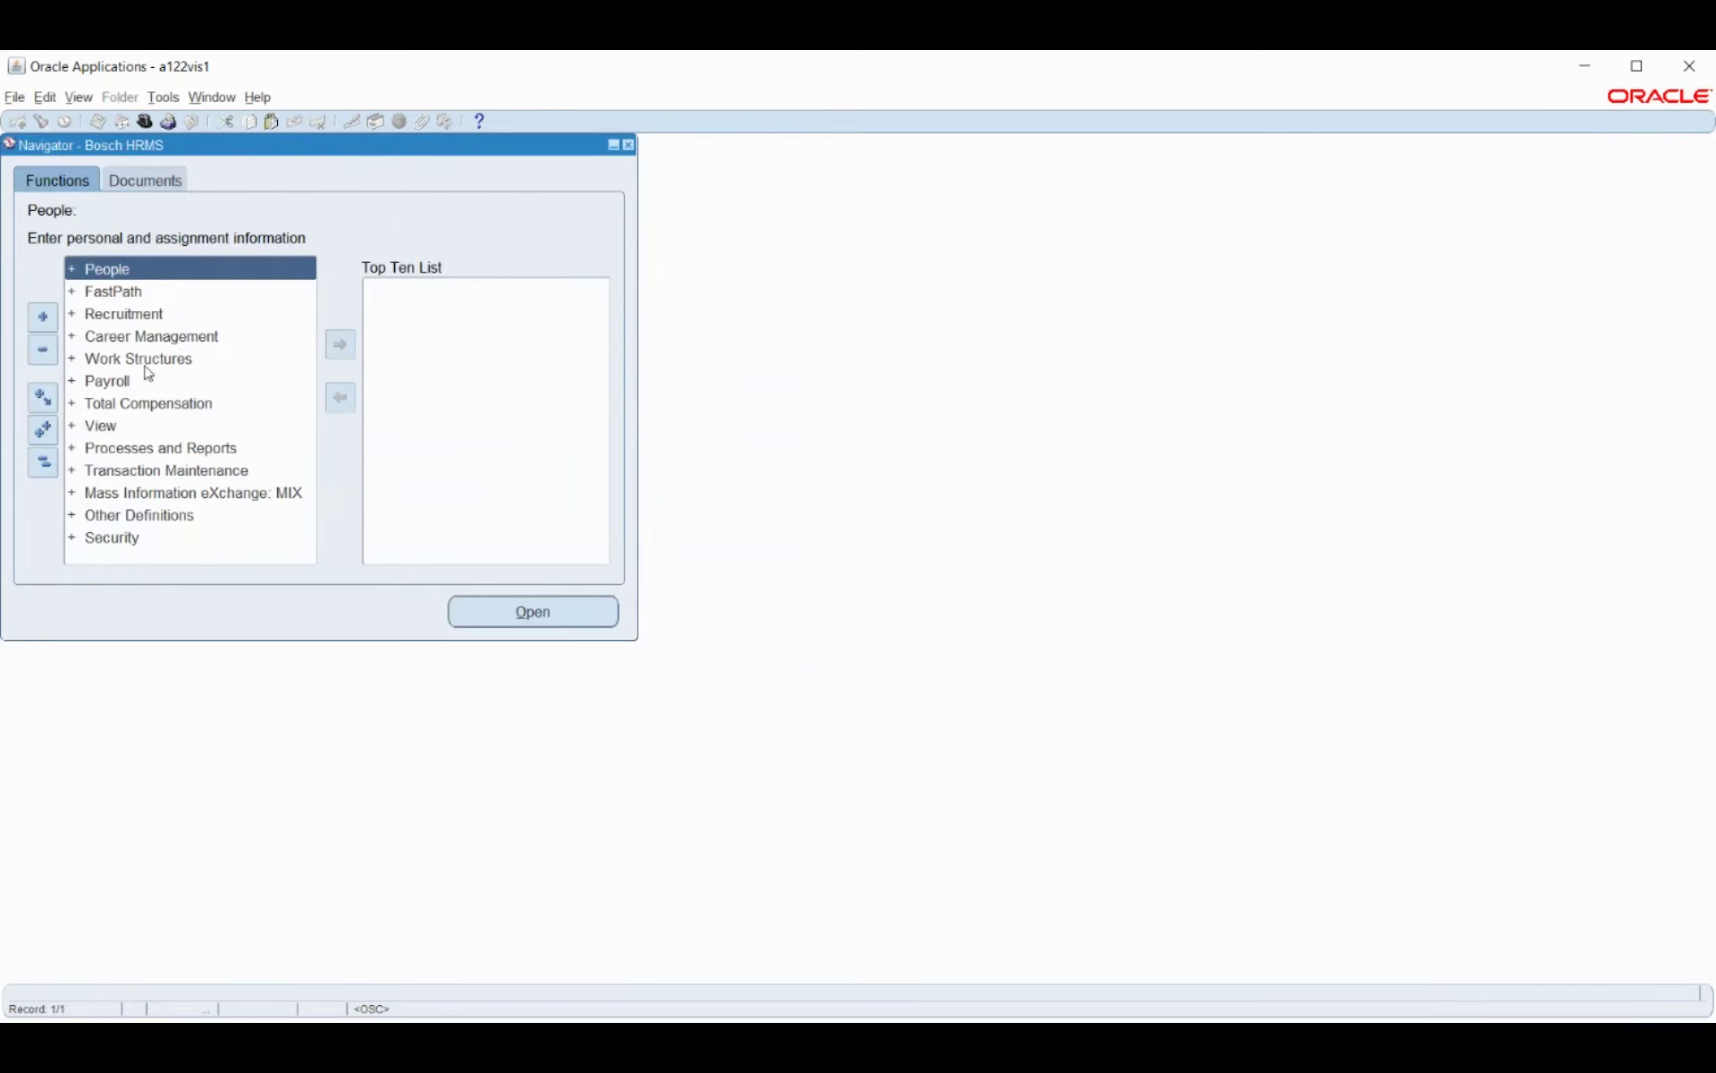
click(109, 381)
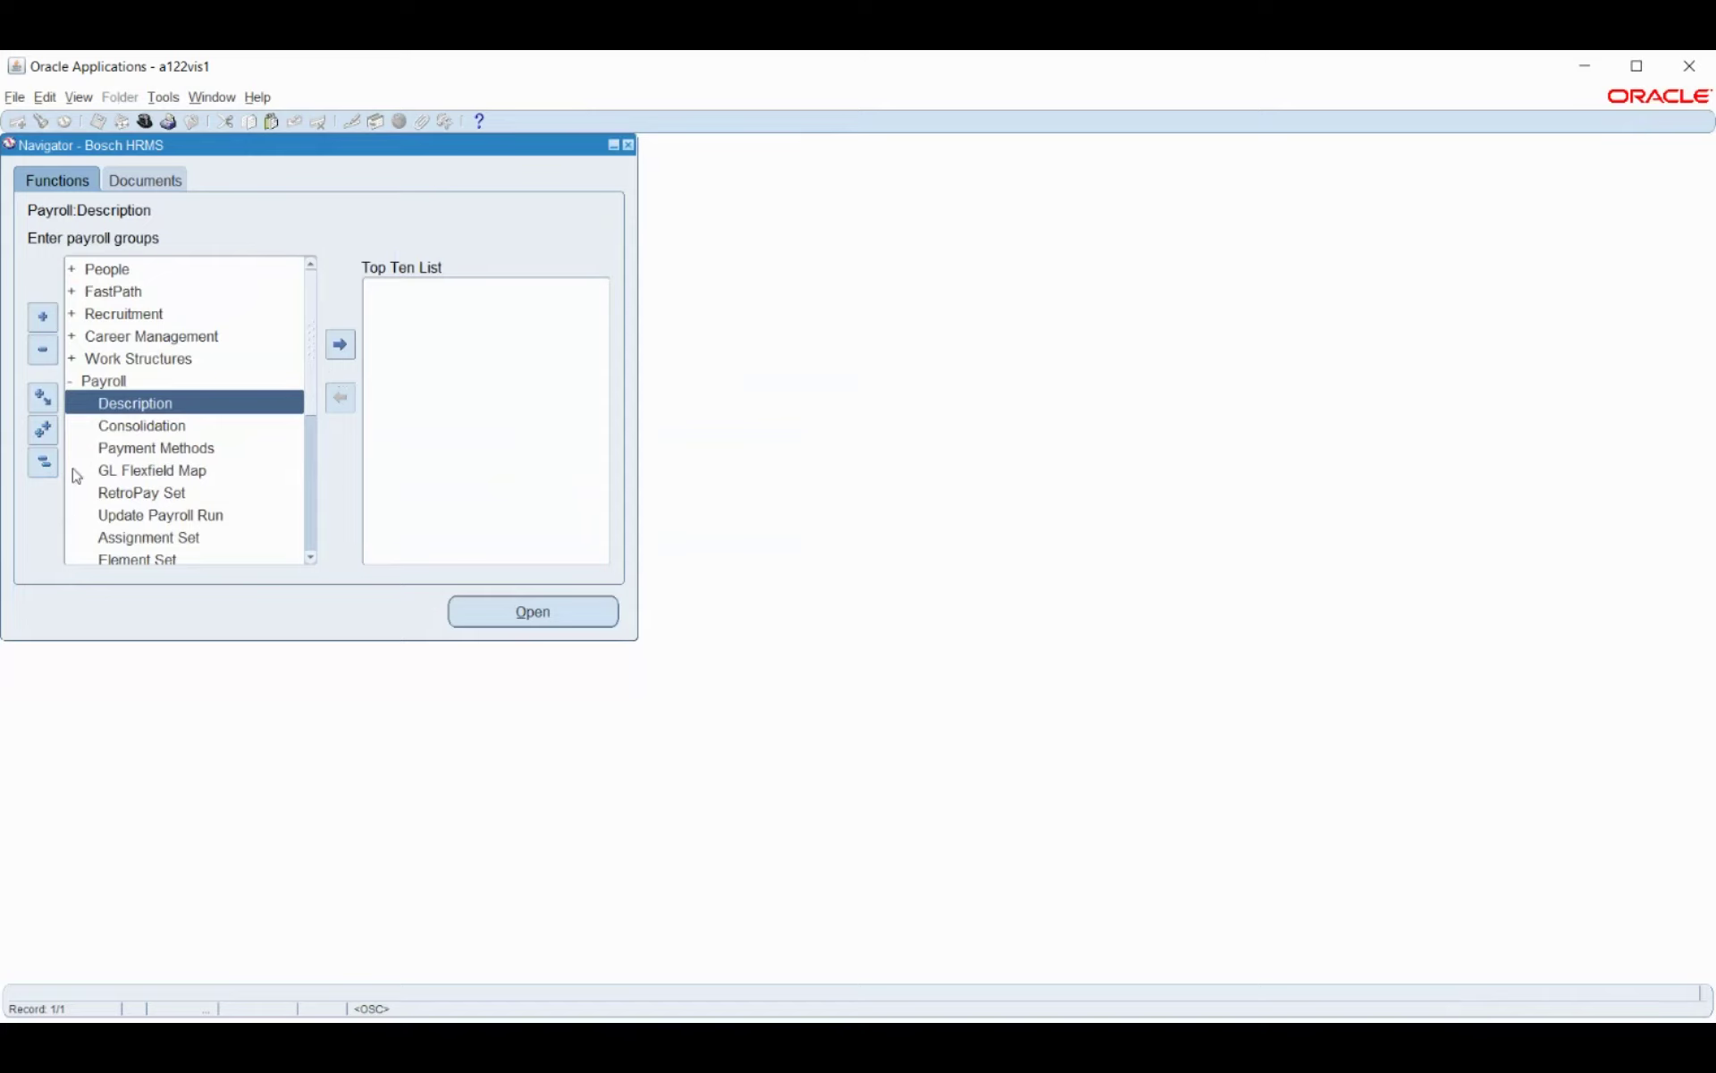
click(108, 408)
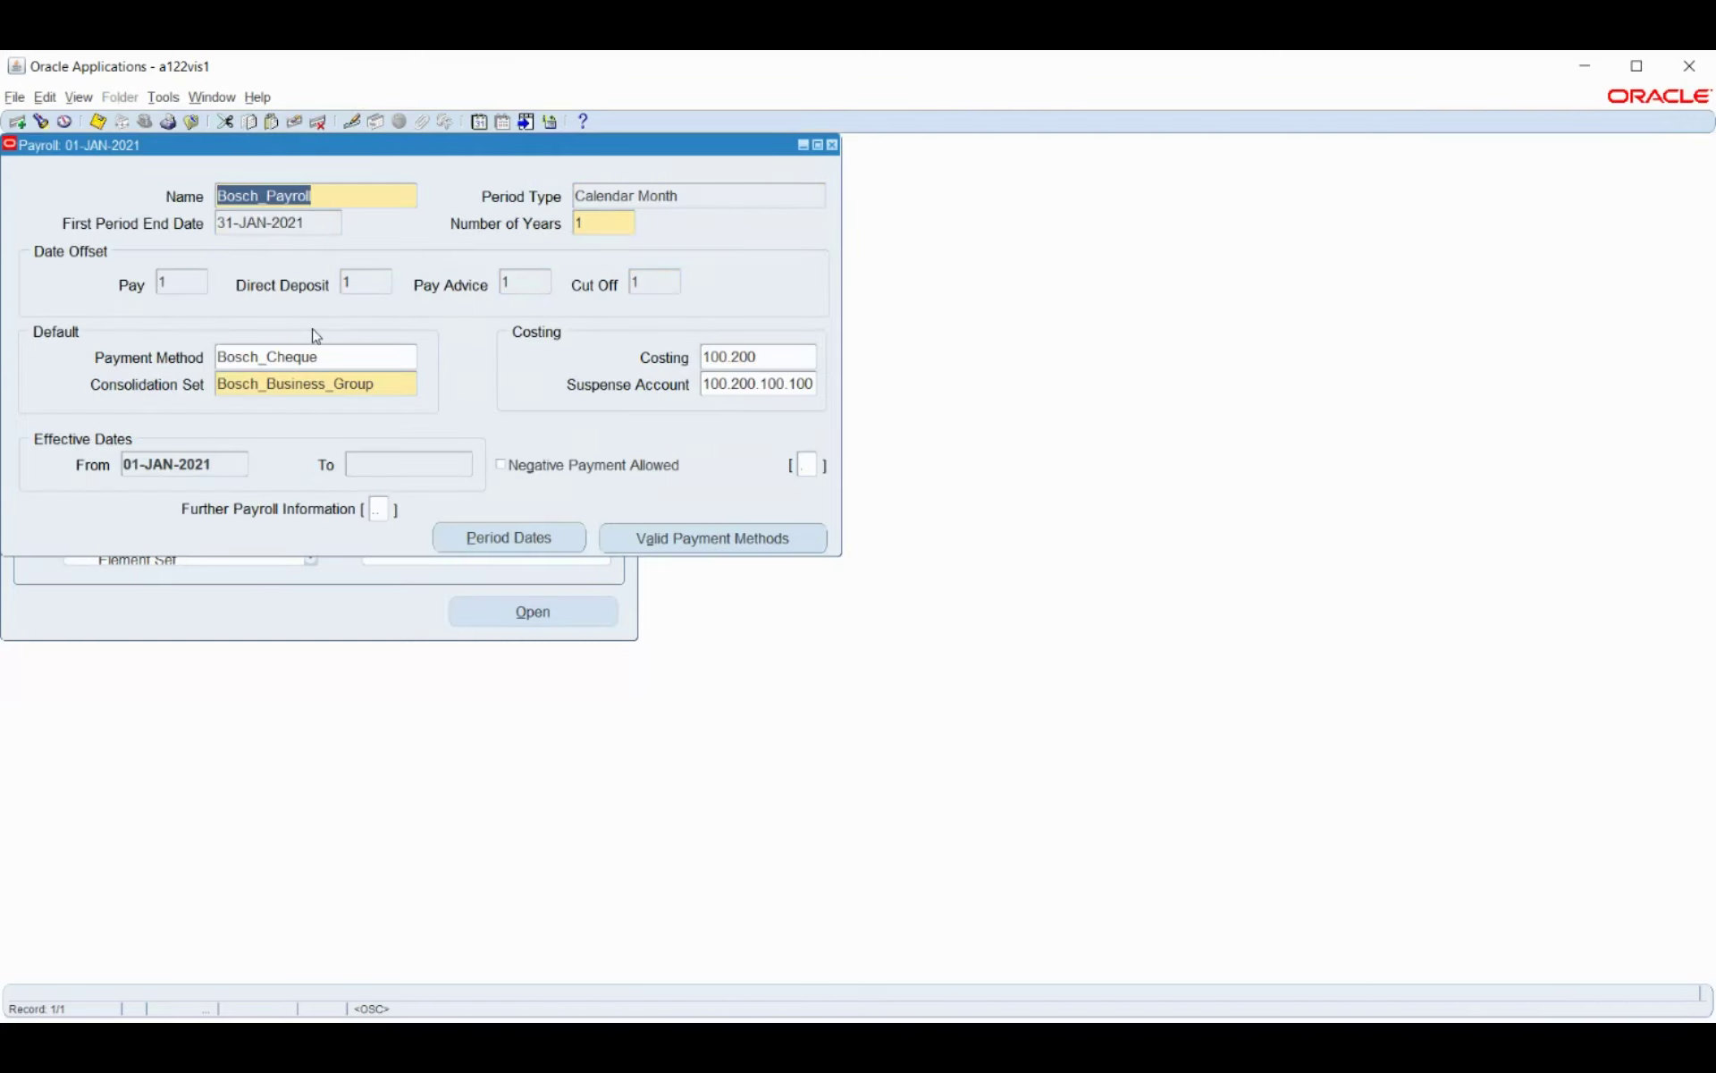
Close the Payroll form and find 'link%' in the function search to open Element Link.
click(833, 145)
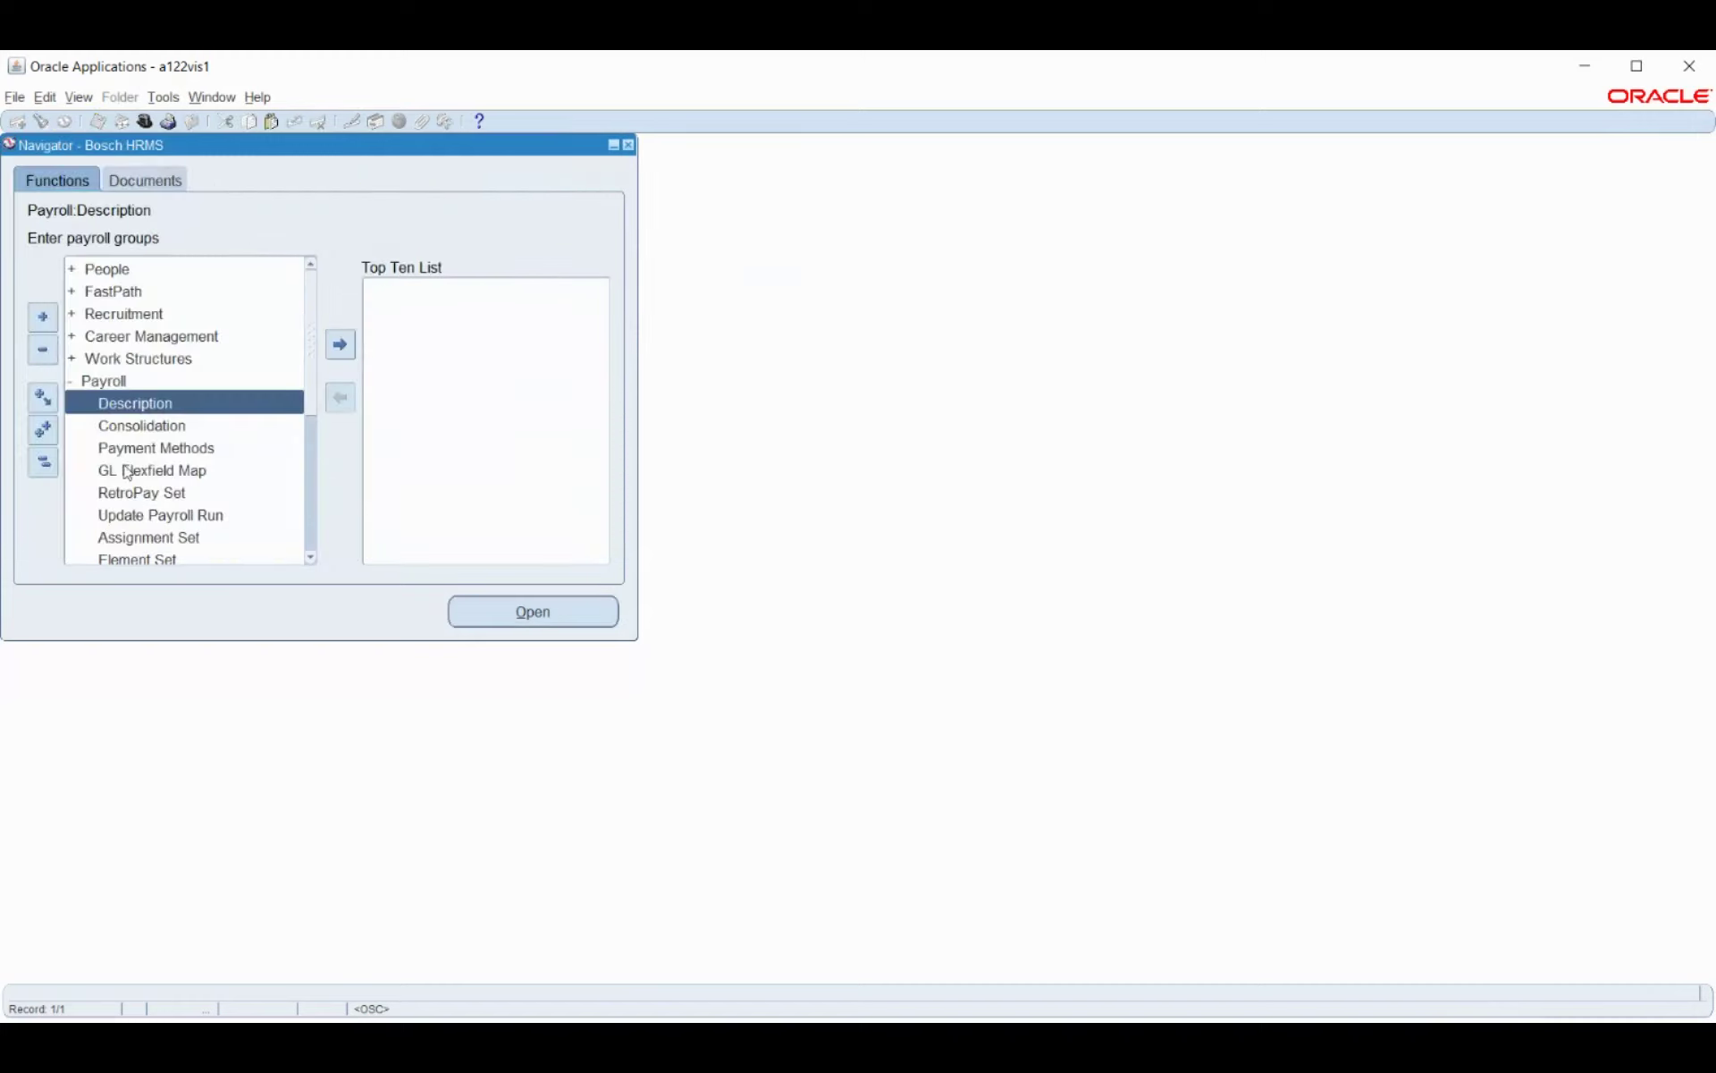
scroll(197, 386, down, 1)
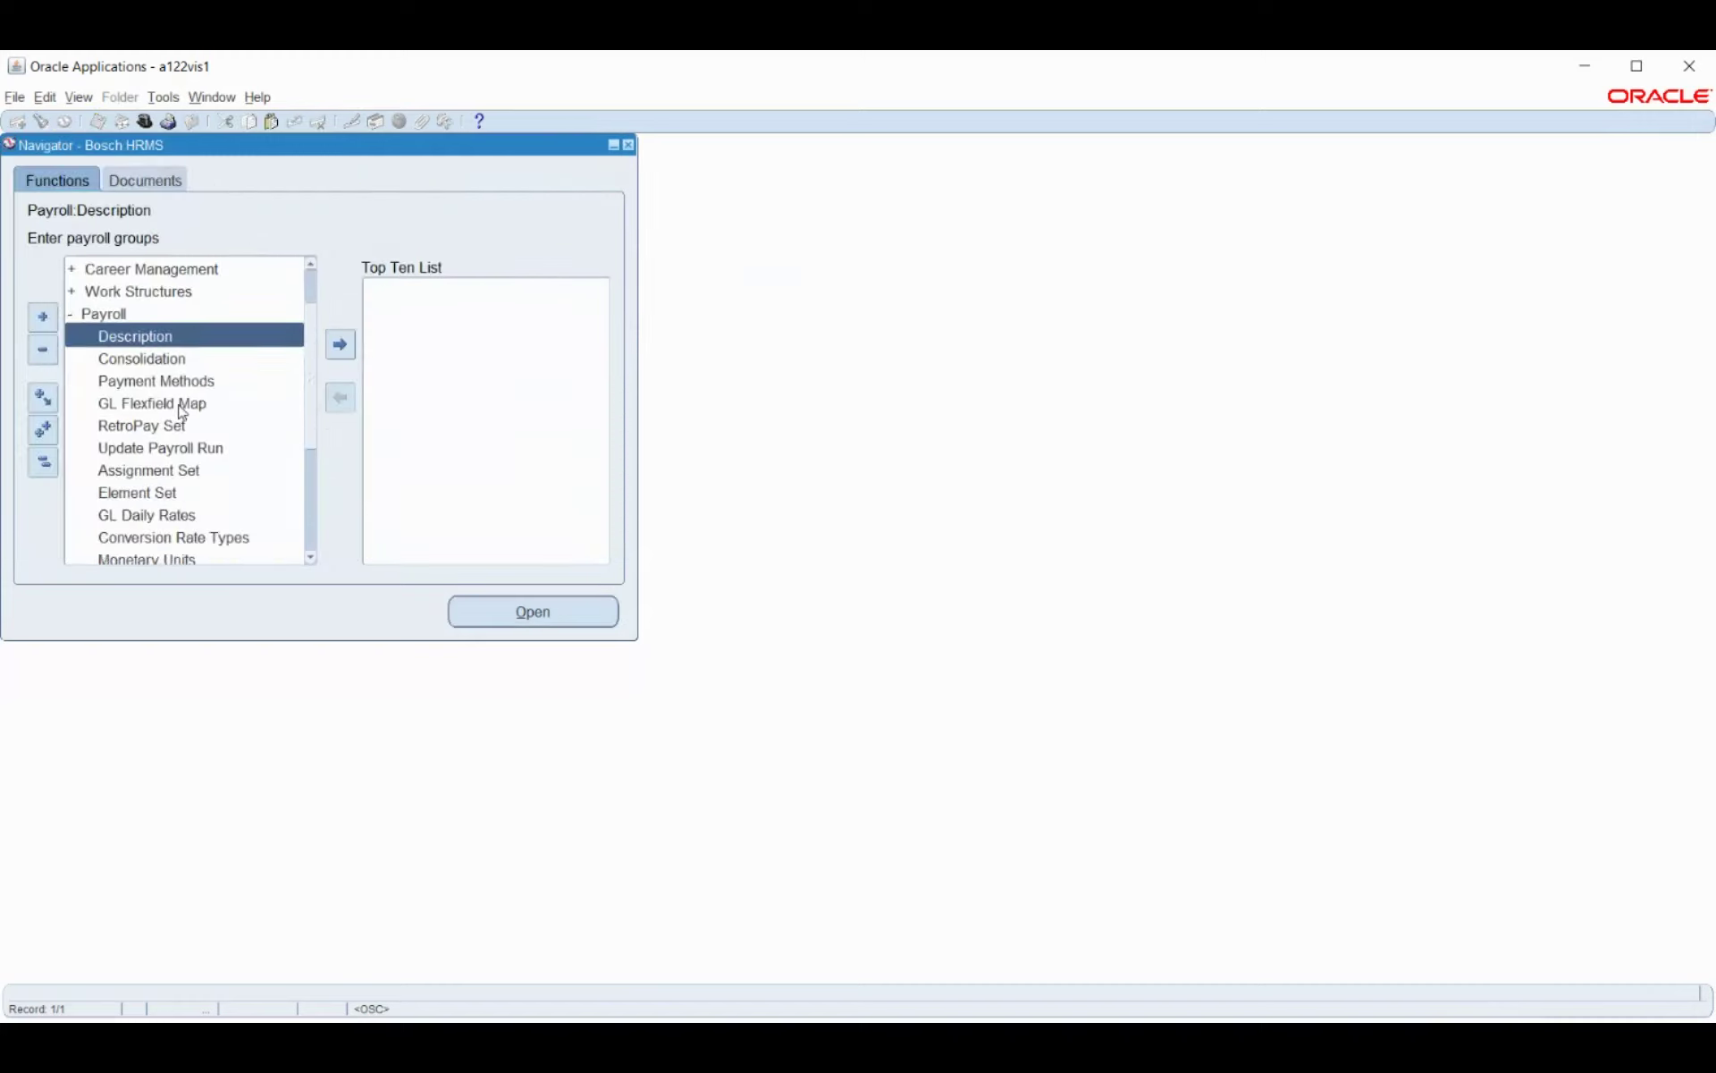
scroll(182, 412, down, 1)
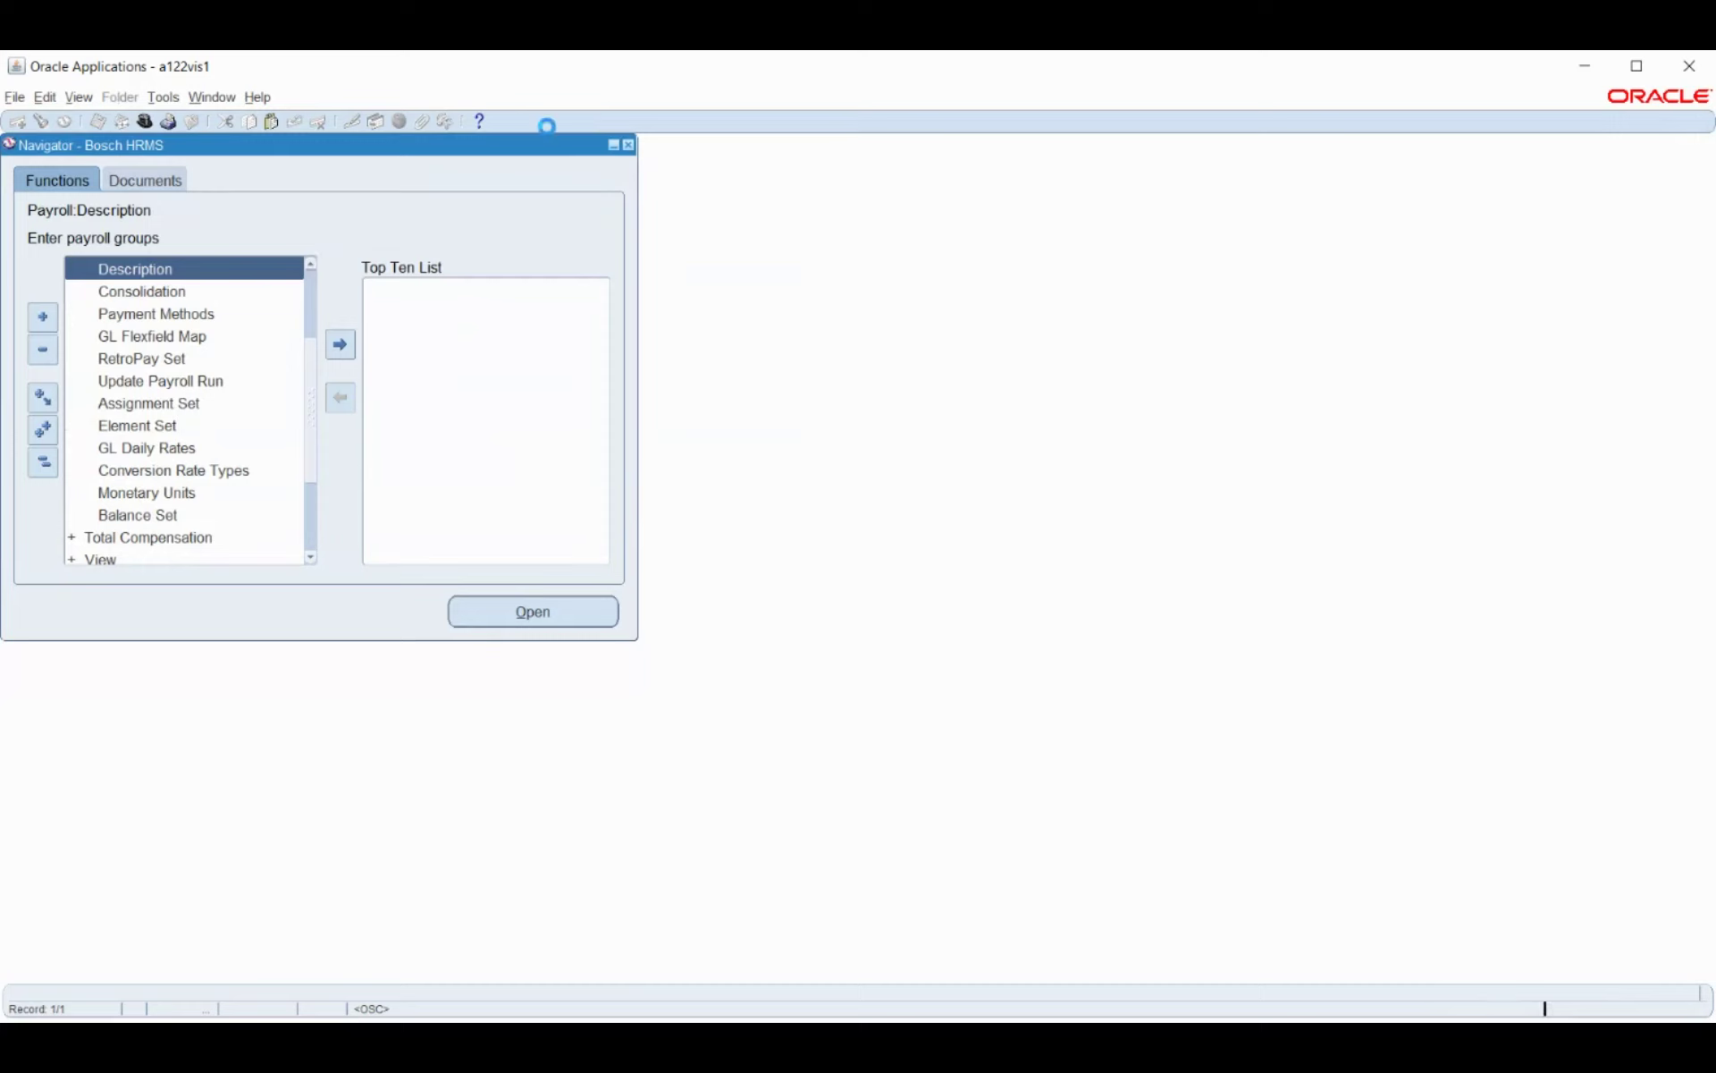
key(ctrl+f)
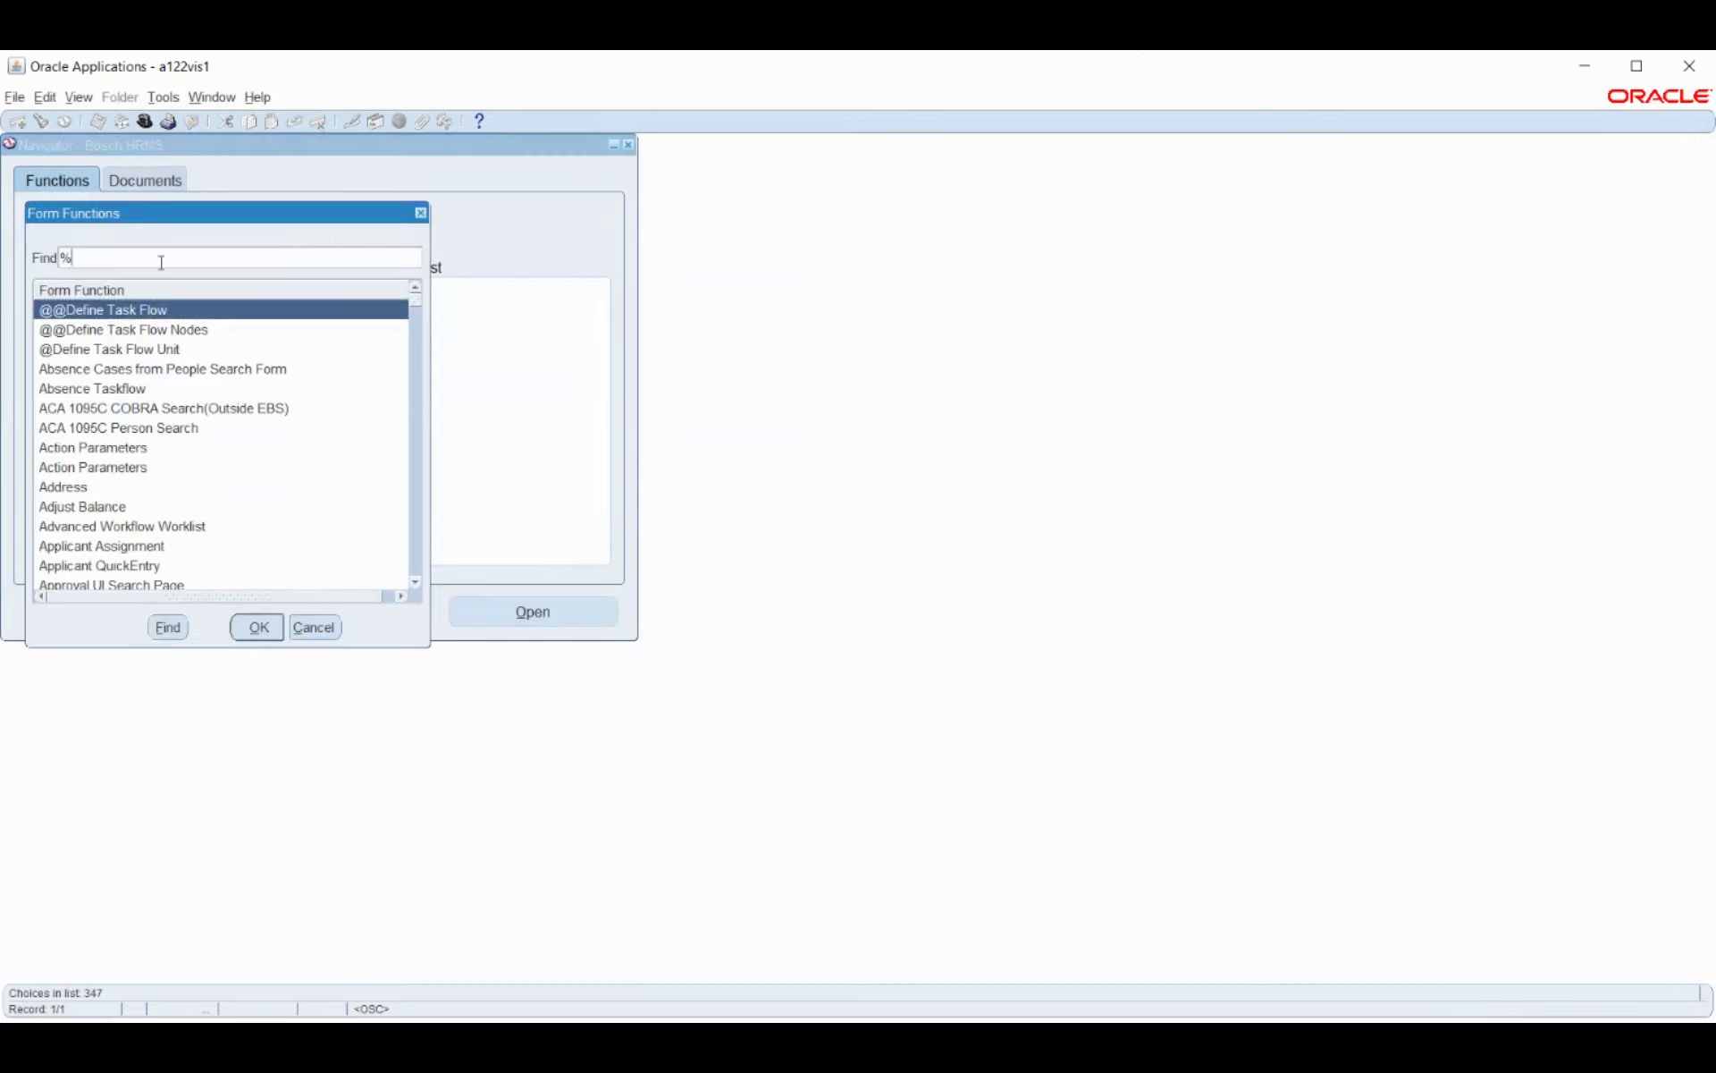
text(elem%li)
key(BackSpace)
key(BackSpace)
key(BackSpace)
key(BackSpace)
key(BackSpace)
key(BackSpace)
text(link%)
key(Return)
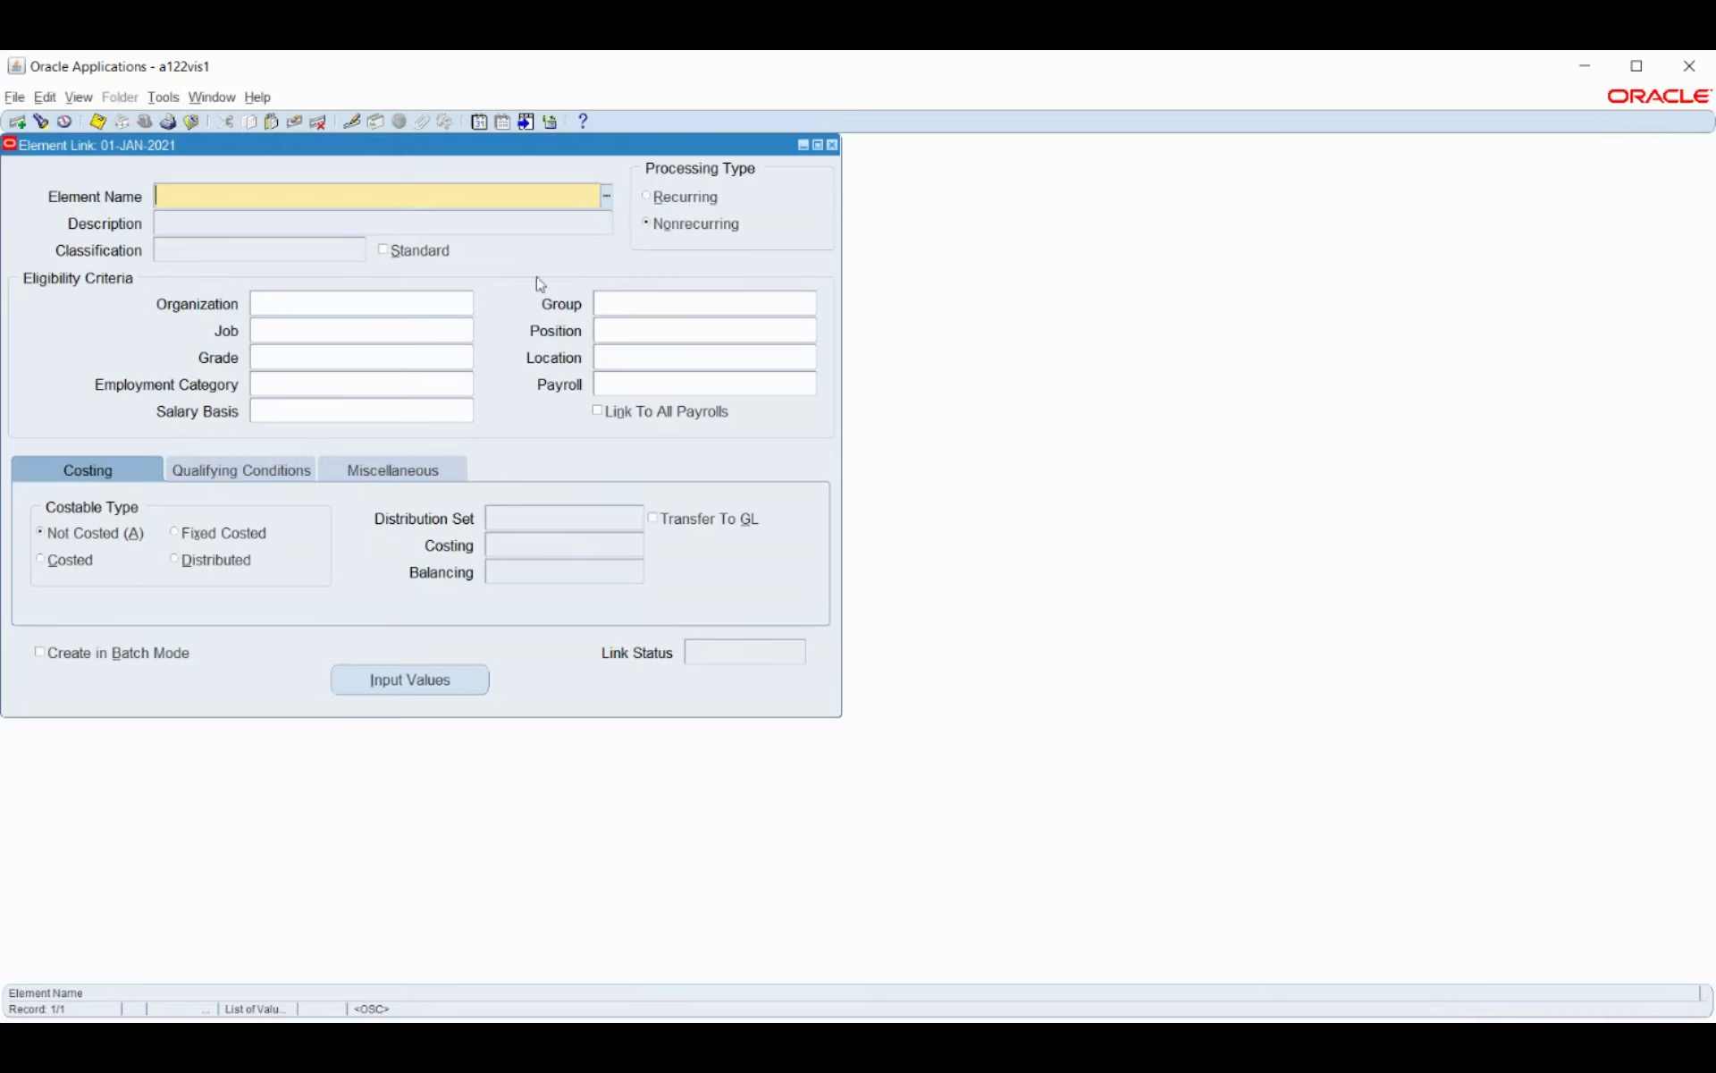
Choose Bosche_HRA as the linked element from the 'bo' lookup.
text(bo)
key(Tab)
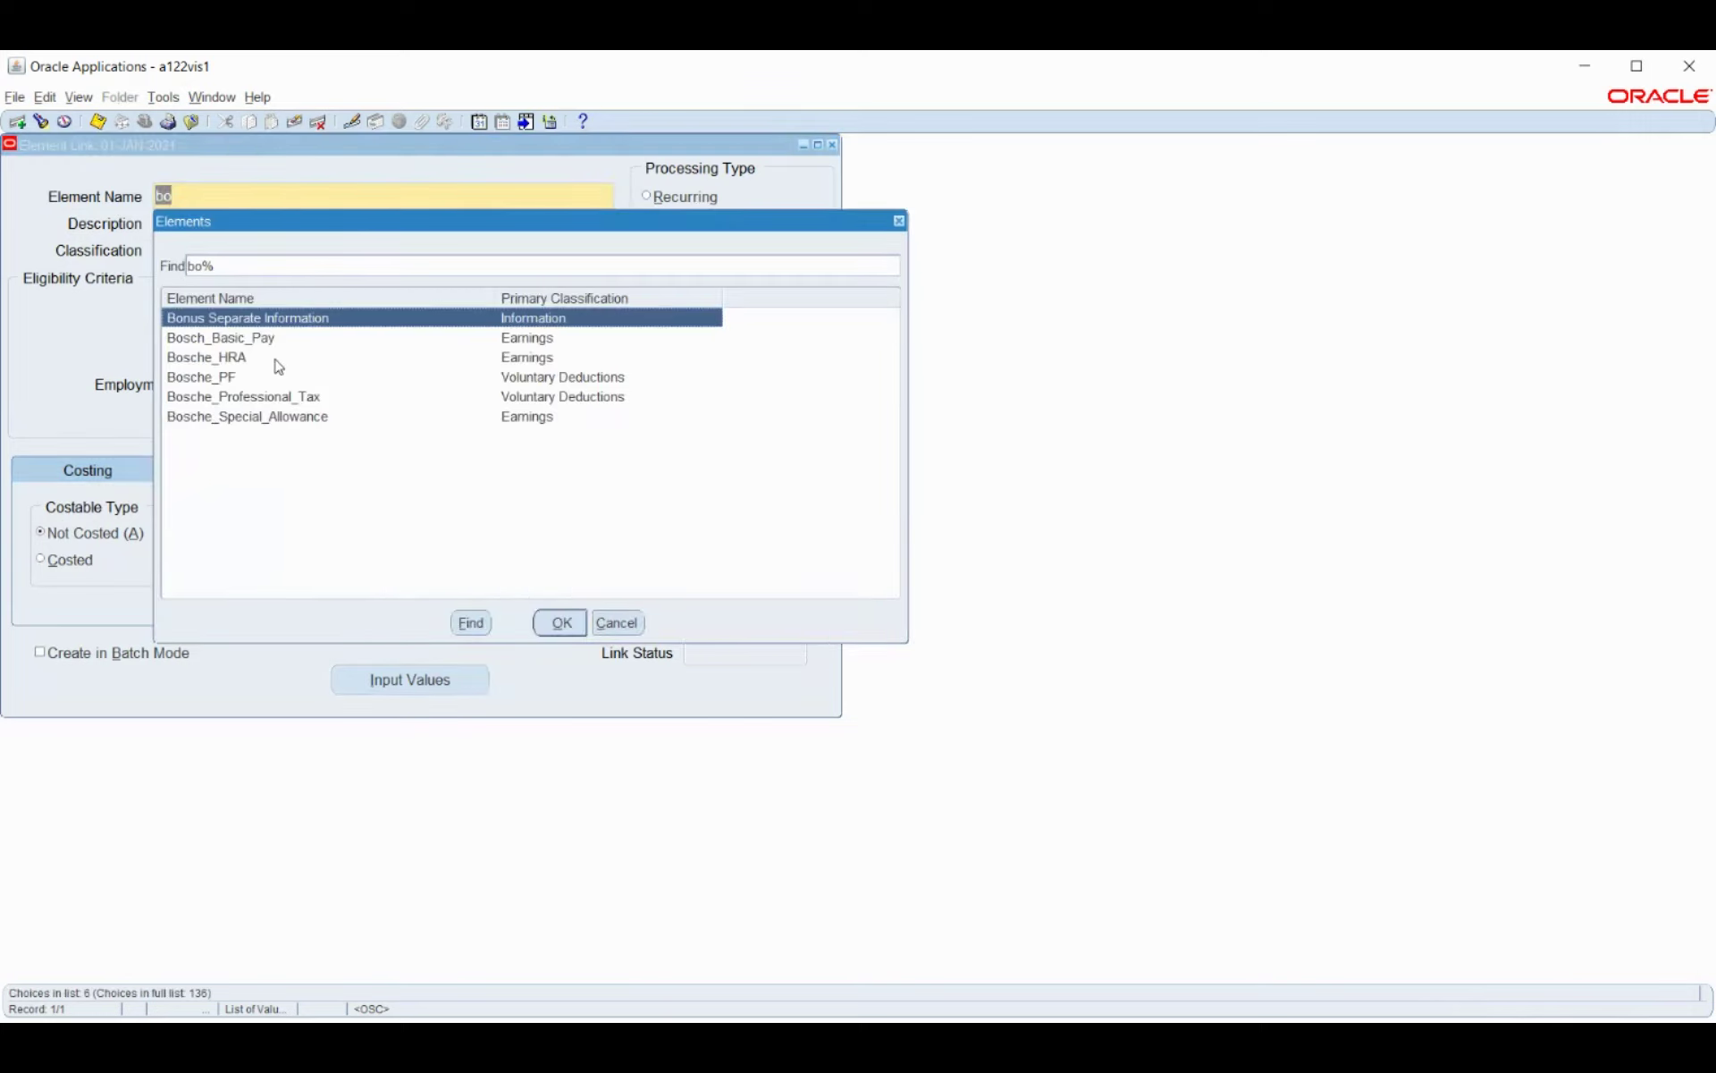
click(279, 359)
click(562, 623)
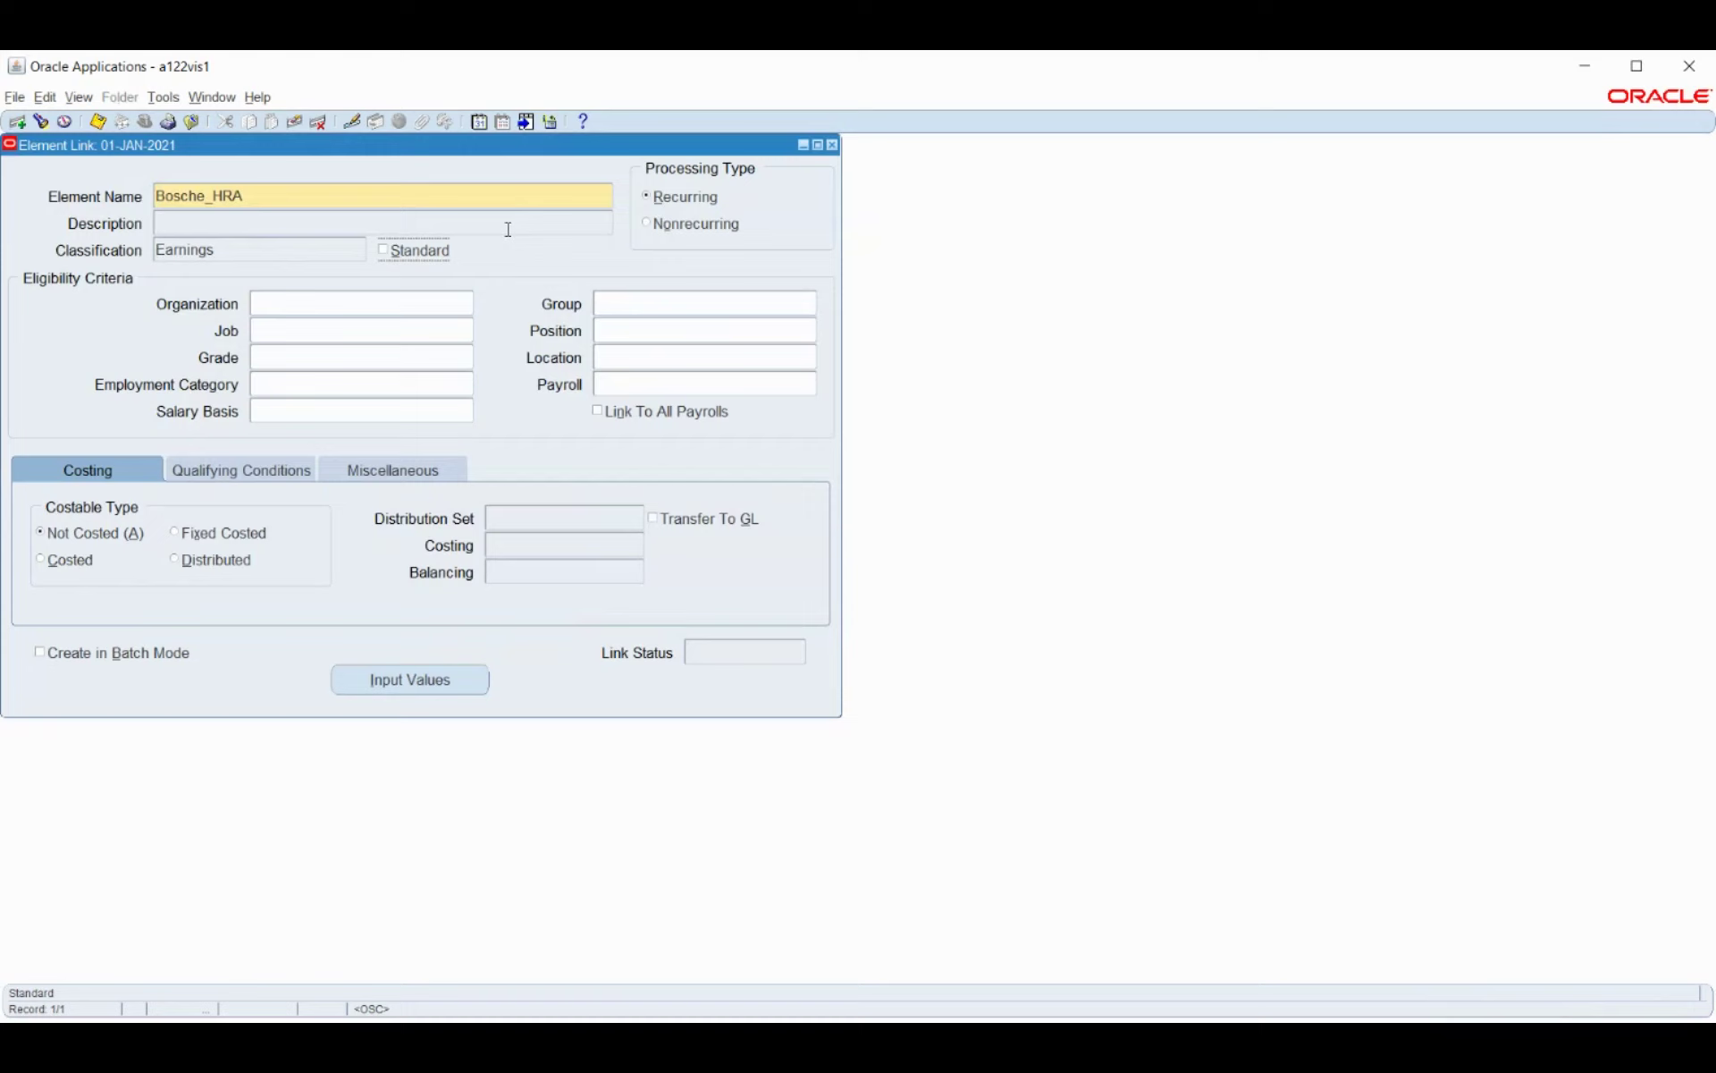
Set the link's organization to Bosh_HR_Organisation from the 'bos' lookup.
click(343, 307)
text(bos)
key(Tab)
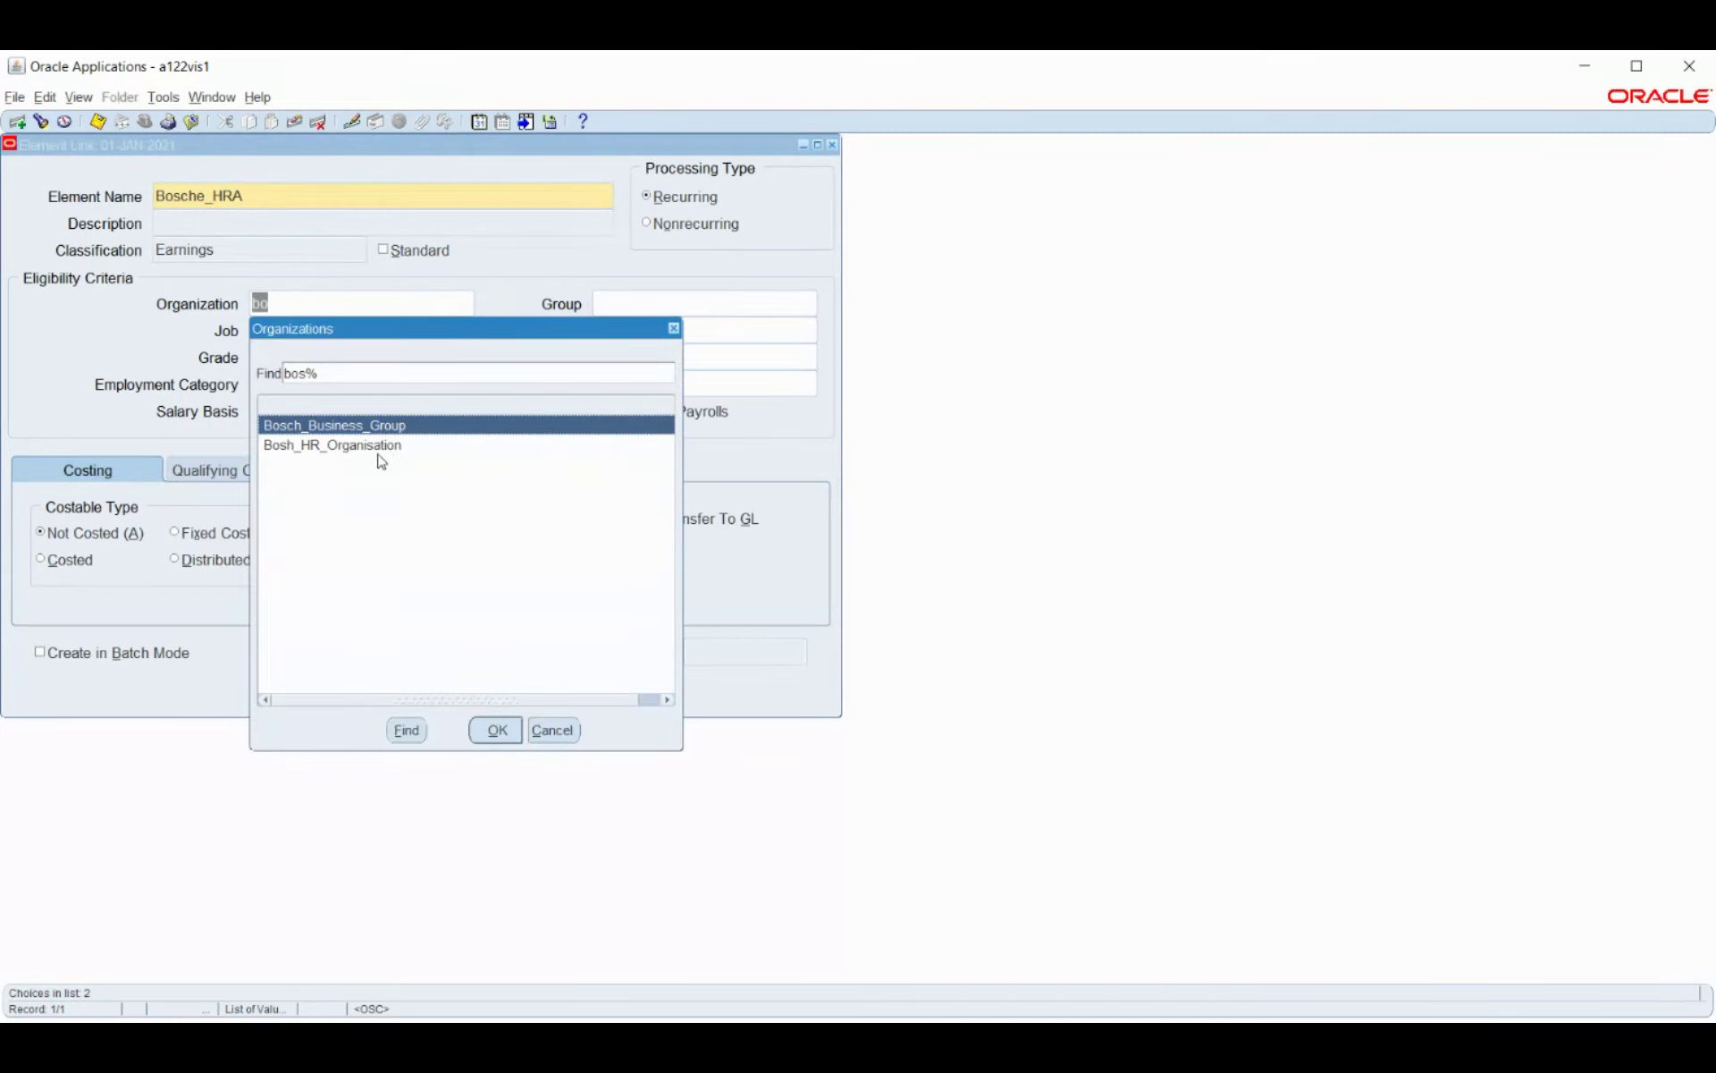
click(378, 451)
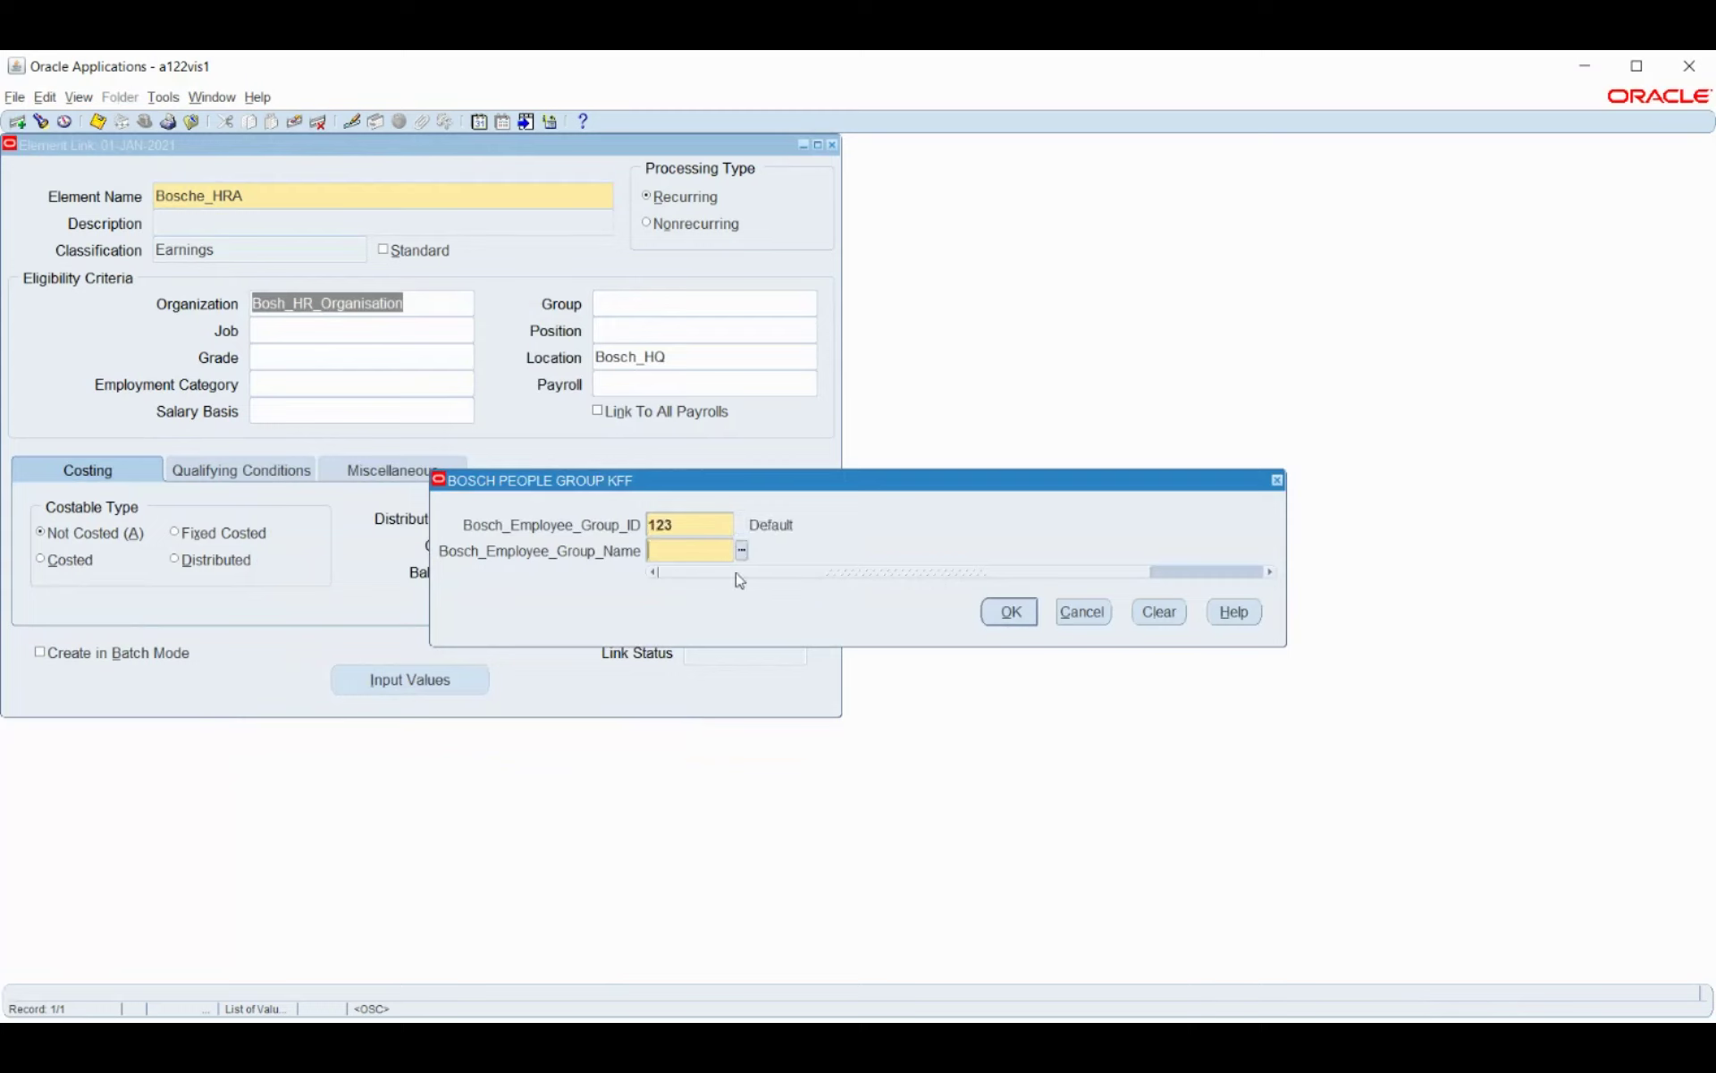
Add group 123.8545, job 110201.AE, position 100.100, grade 9012.1, payroll Bosch_Payroll, and mark it Costed.
click(748, 553)
click(1028, 614)
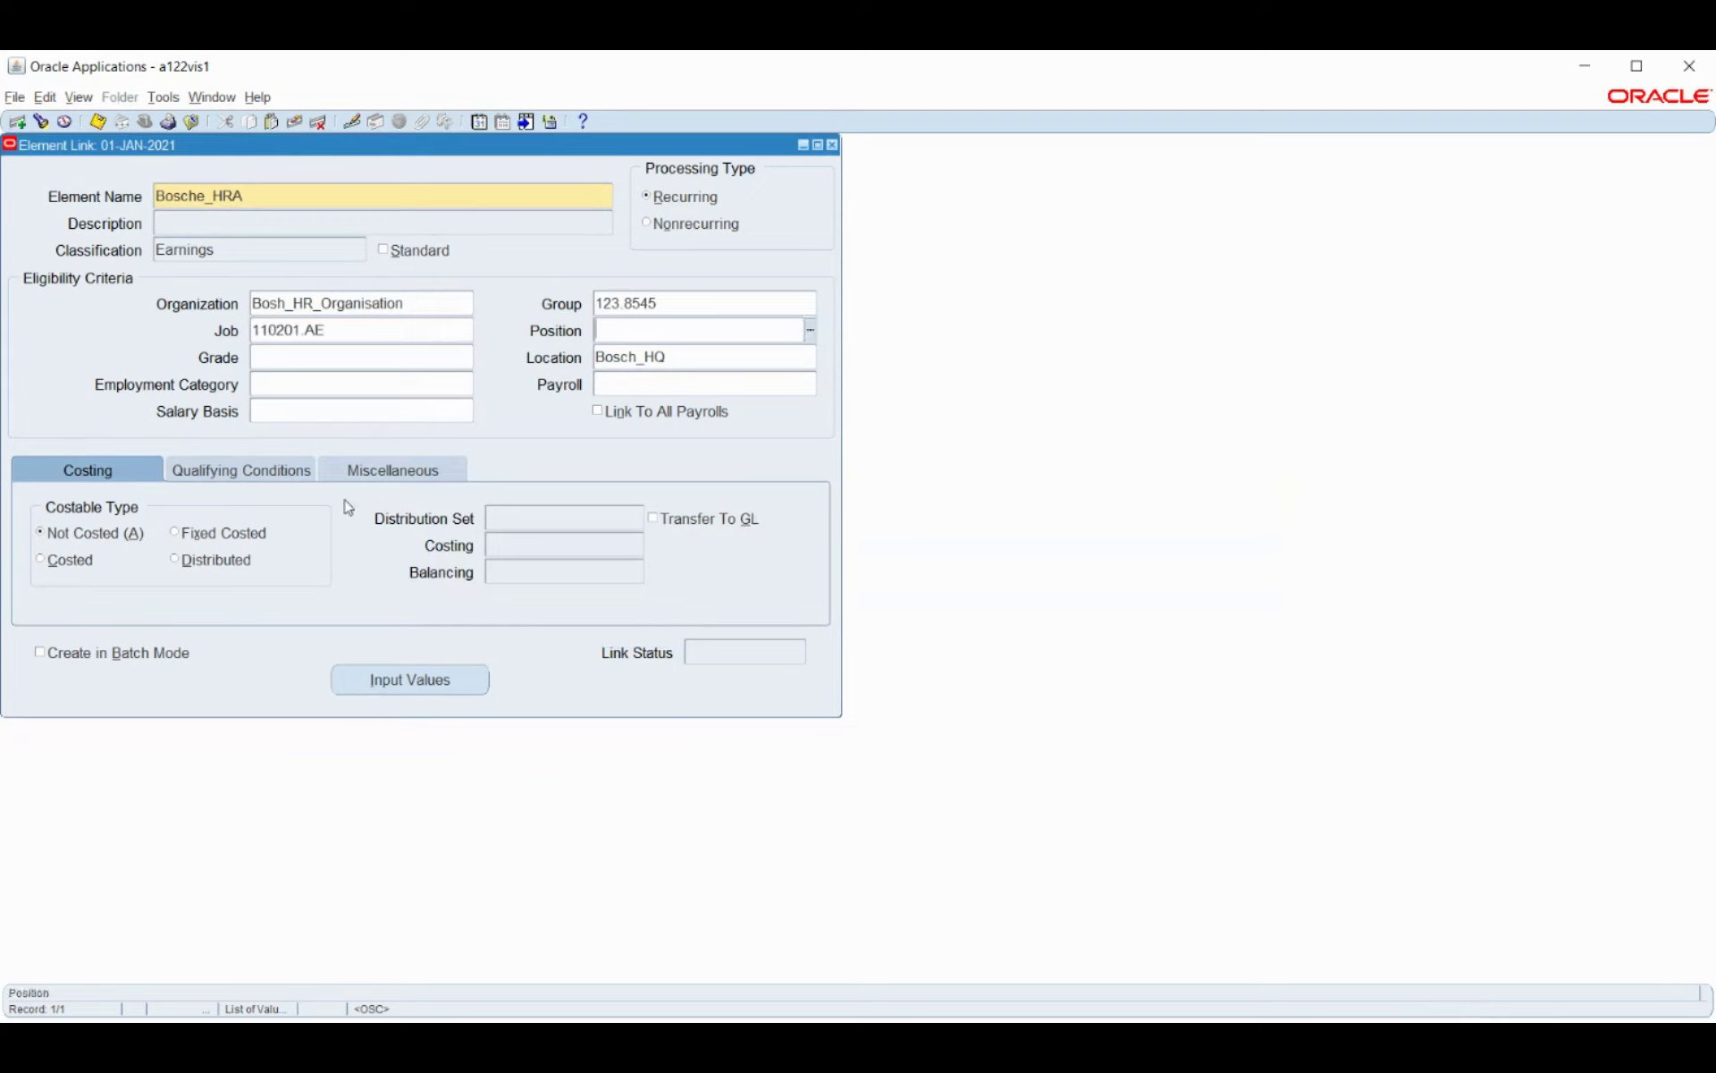
click(813, 333)
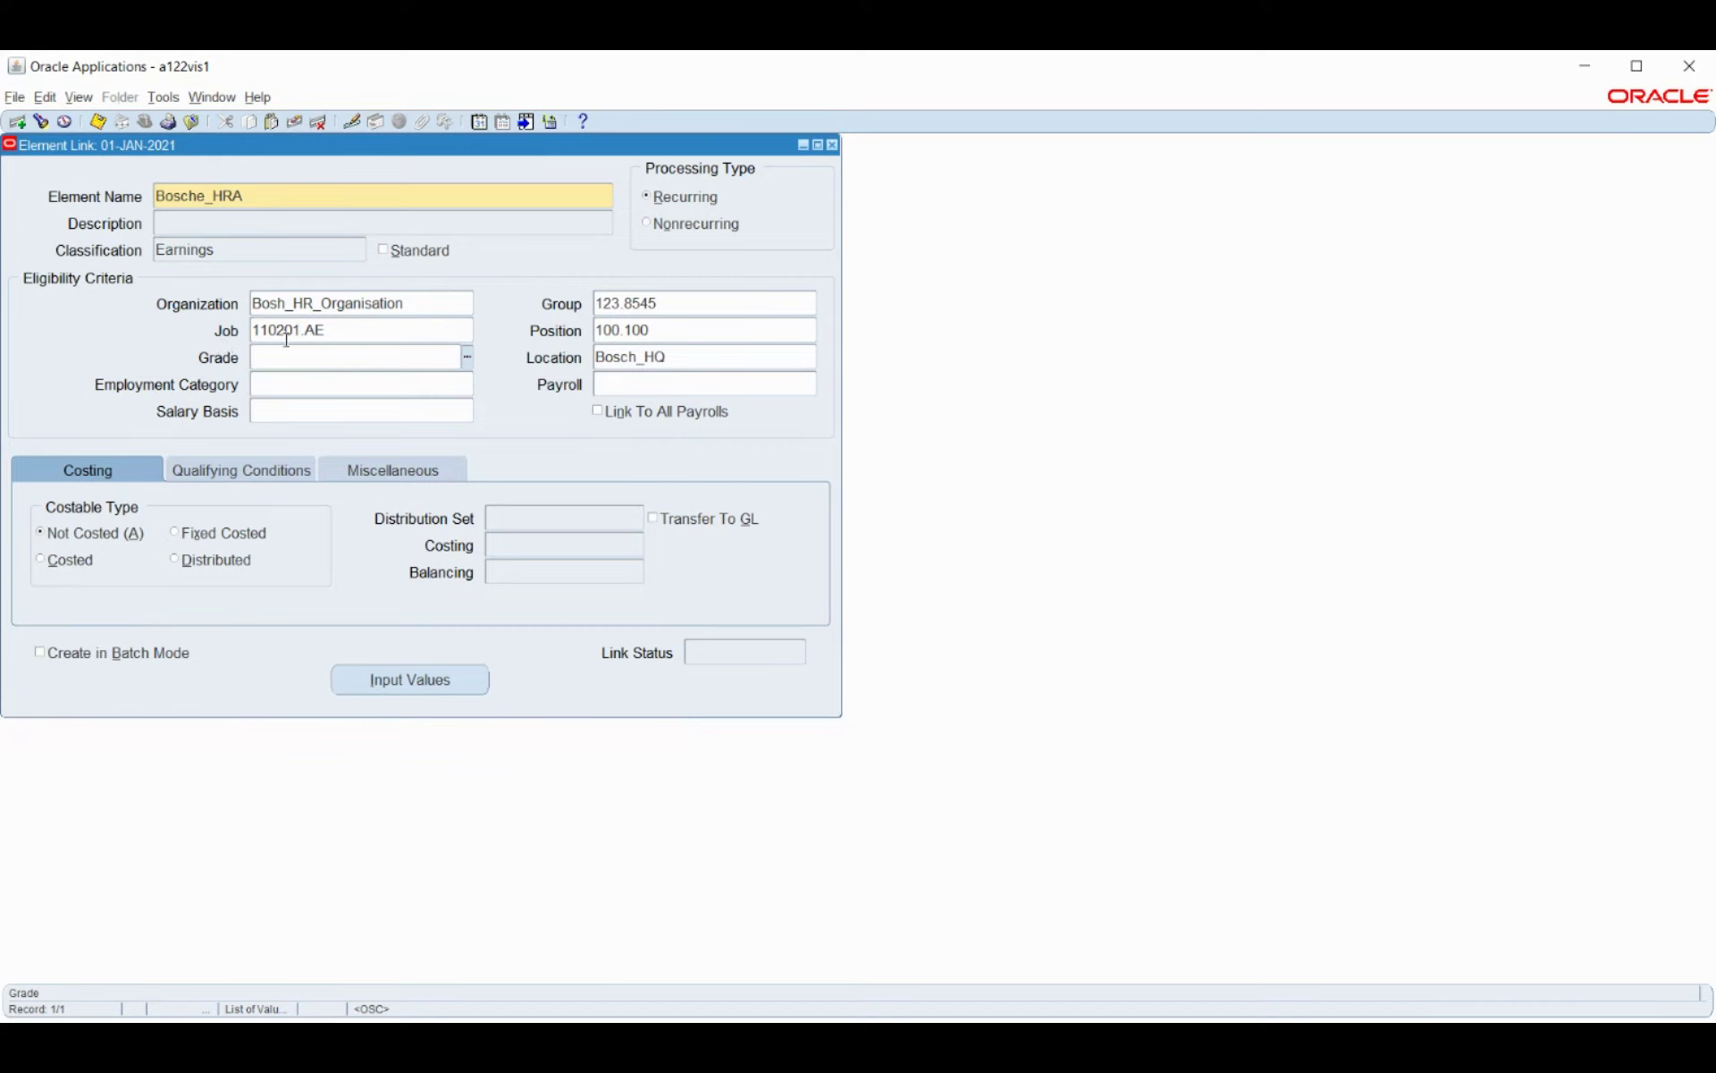
click(465, 362)
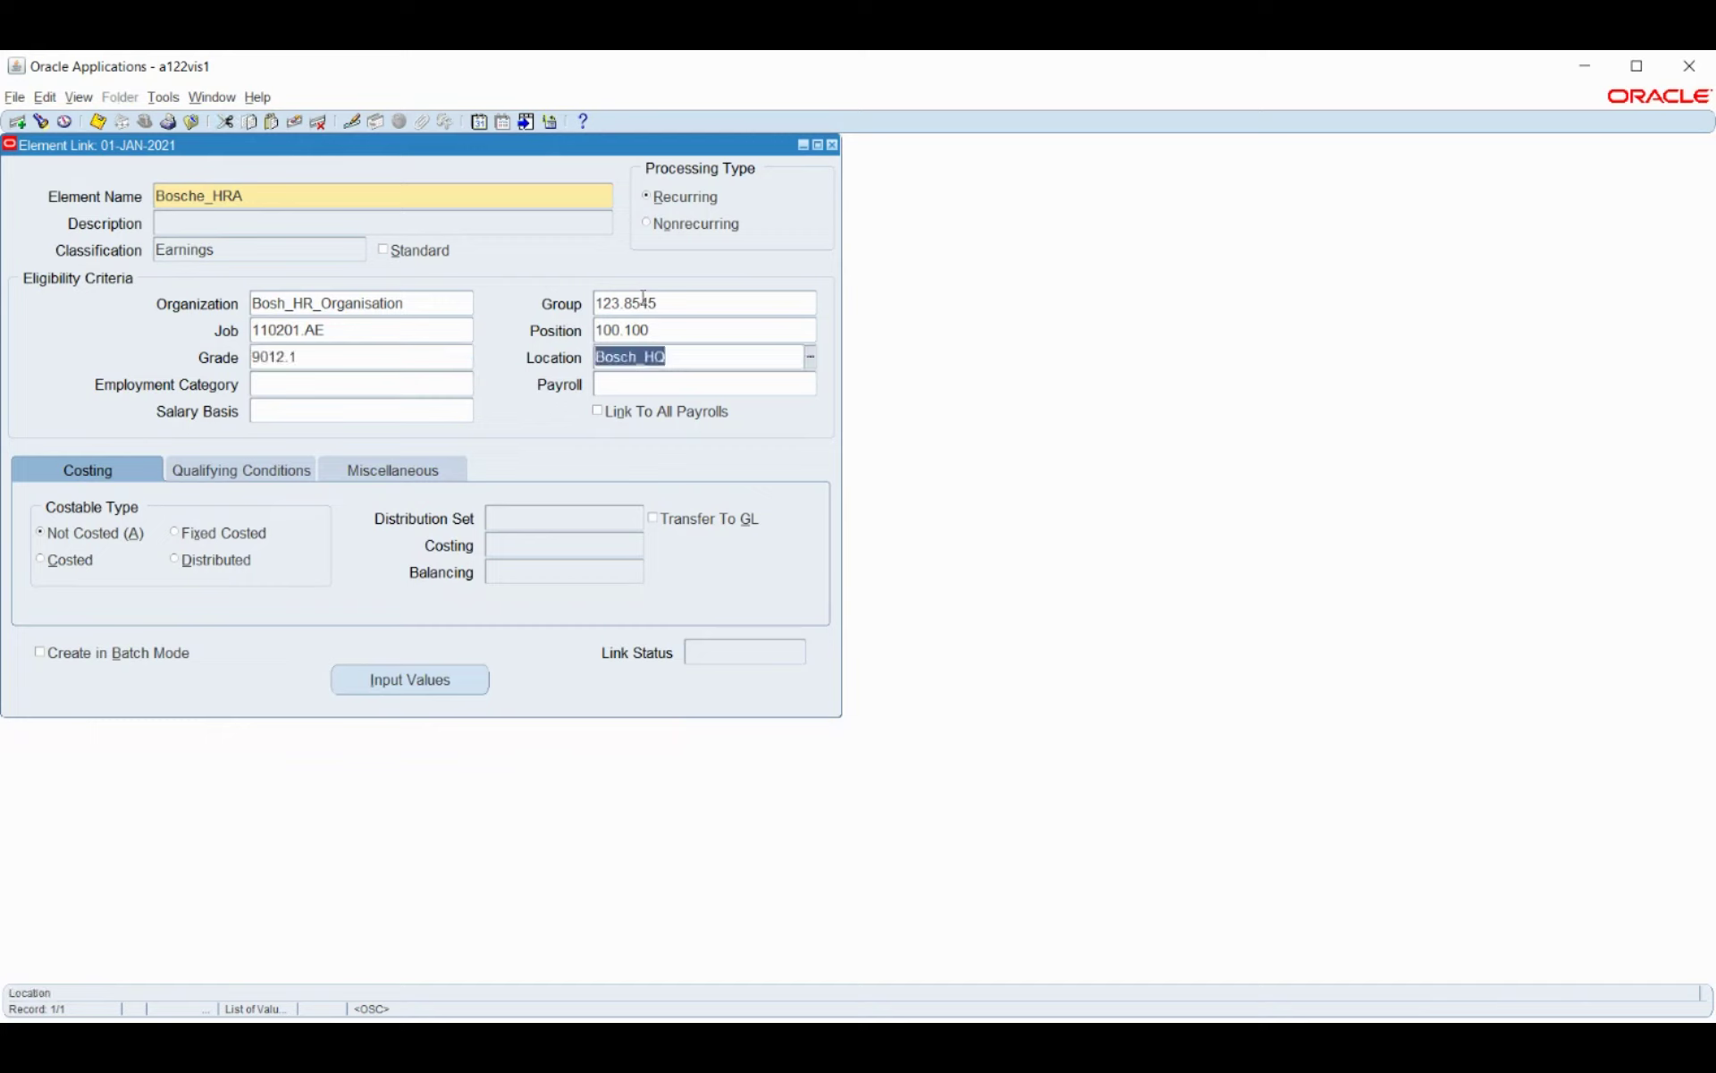
click(704, 380)
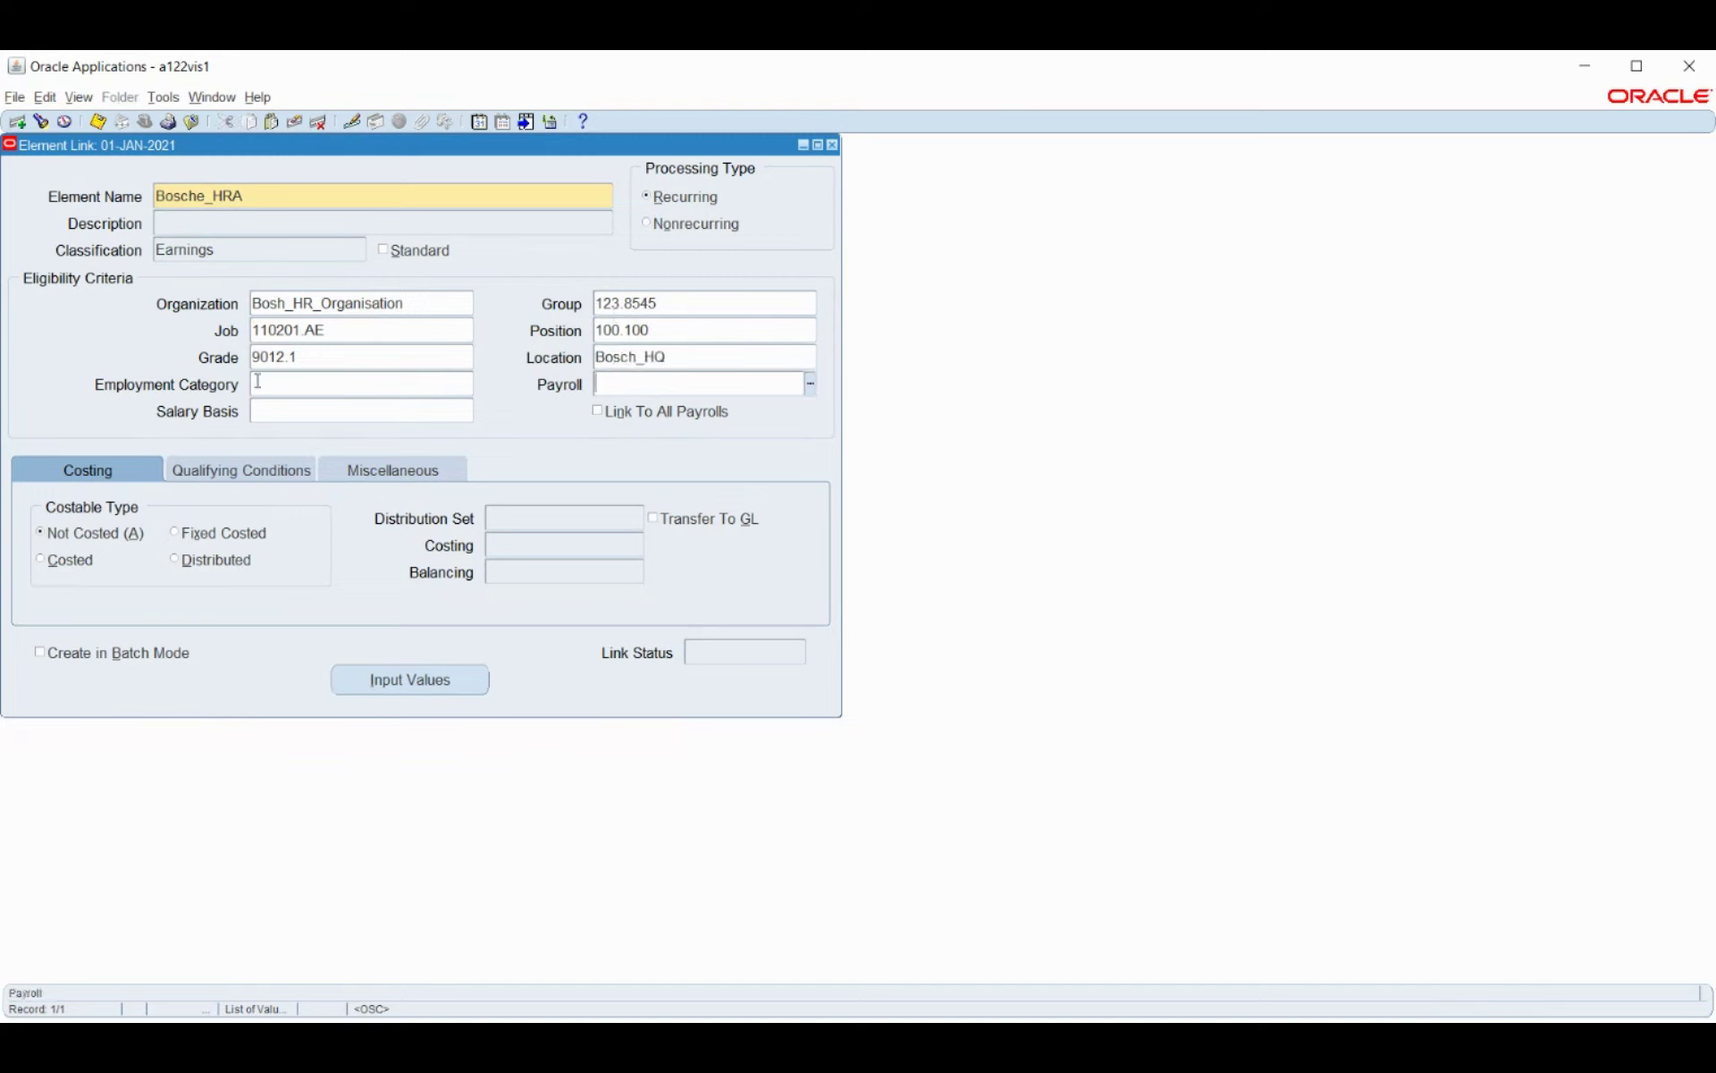
click(809, 384)
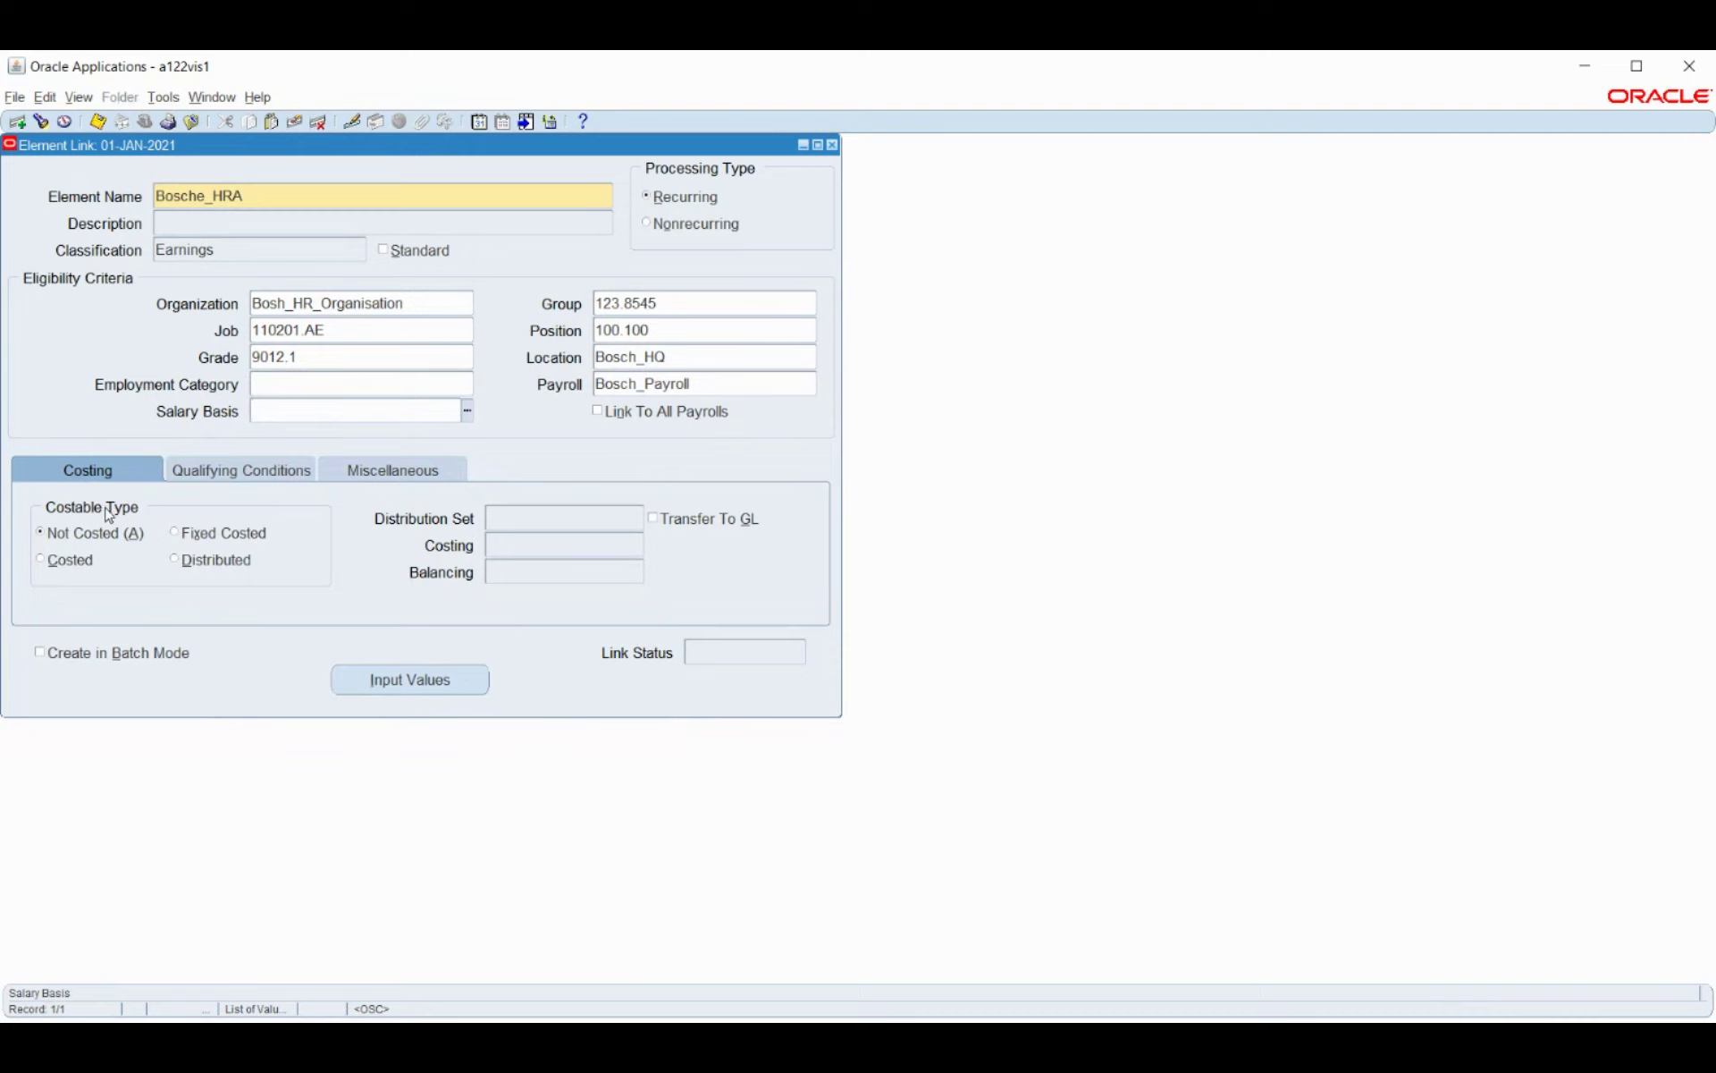
click(64, 563)
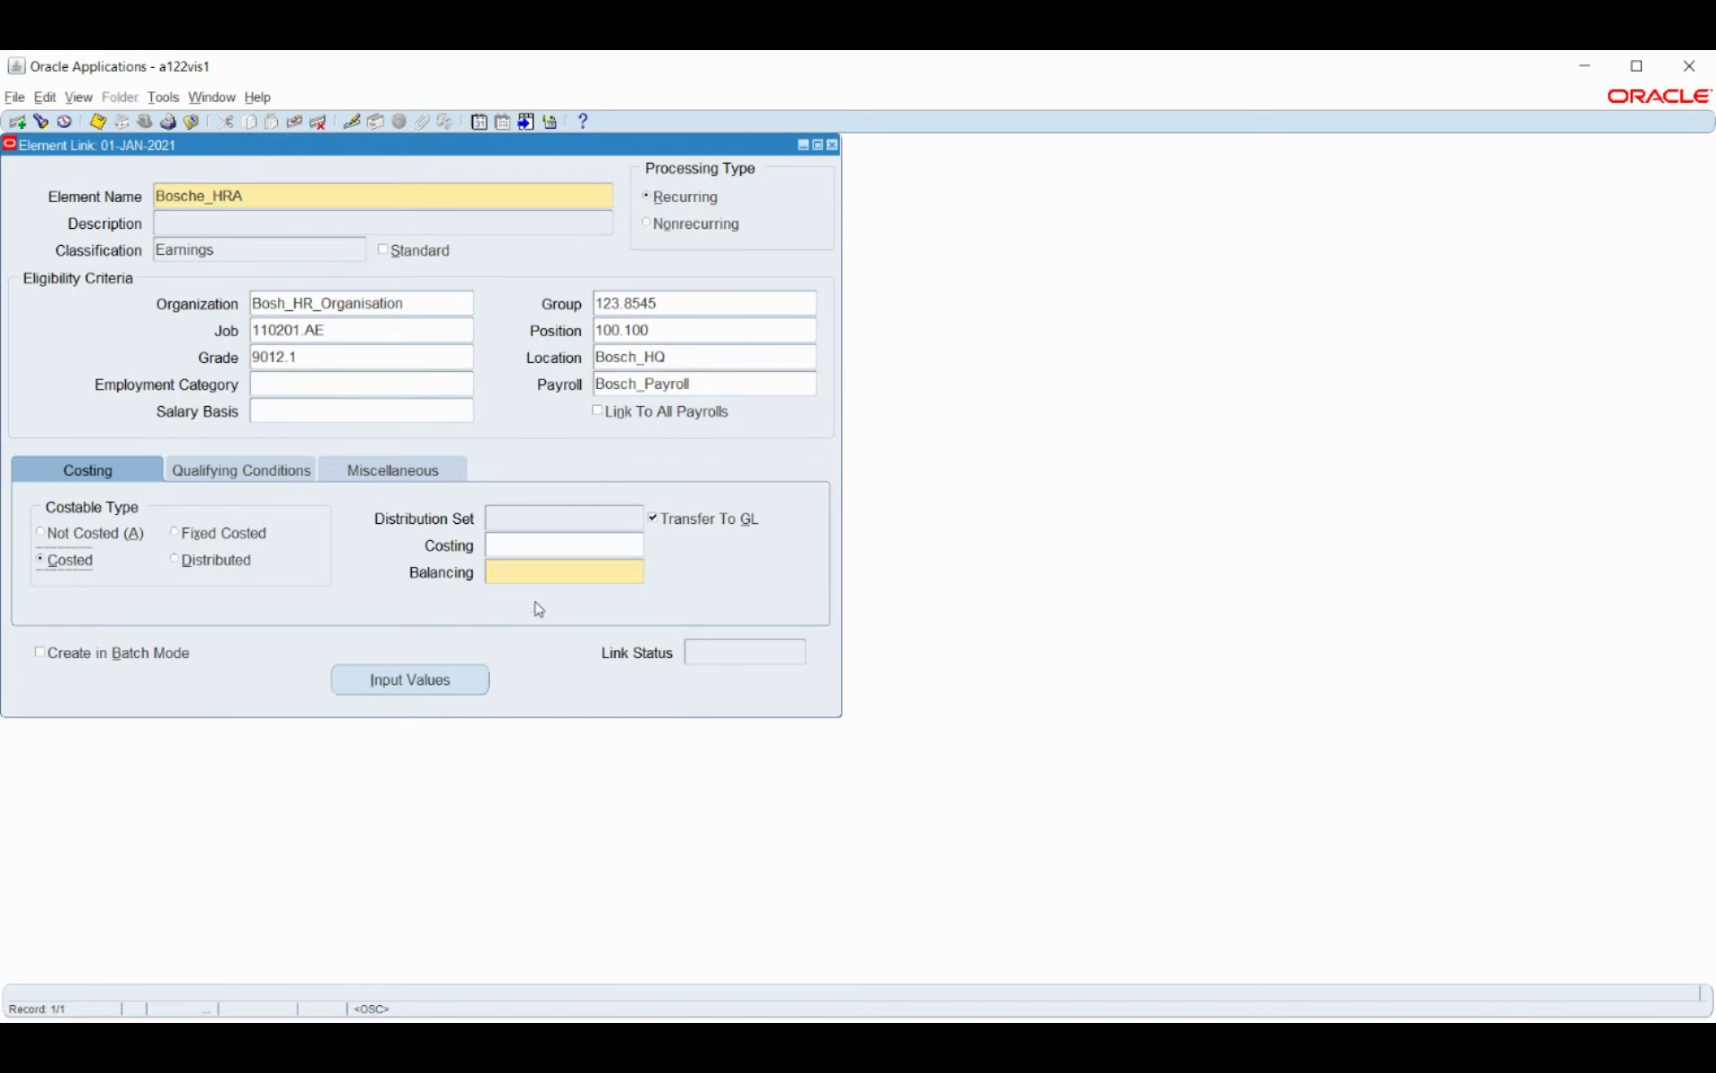
Set the link's costing account to 101 Cash.
click(612, 549)
click(636, 535)
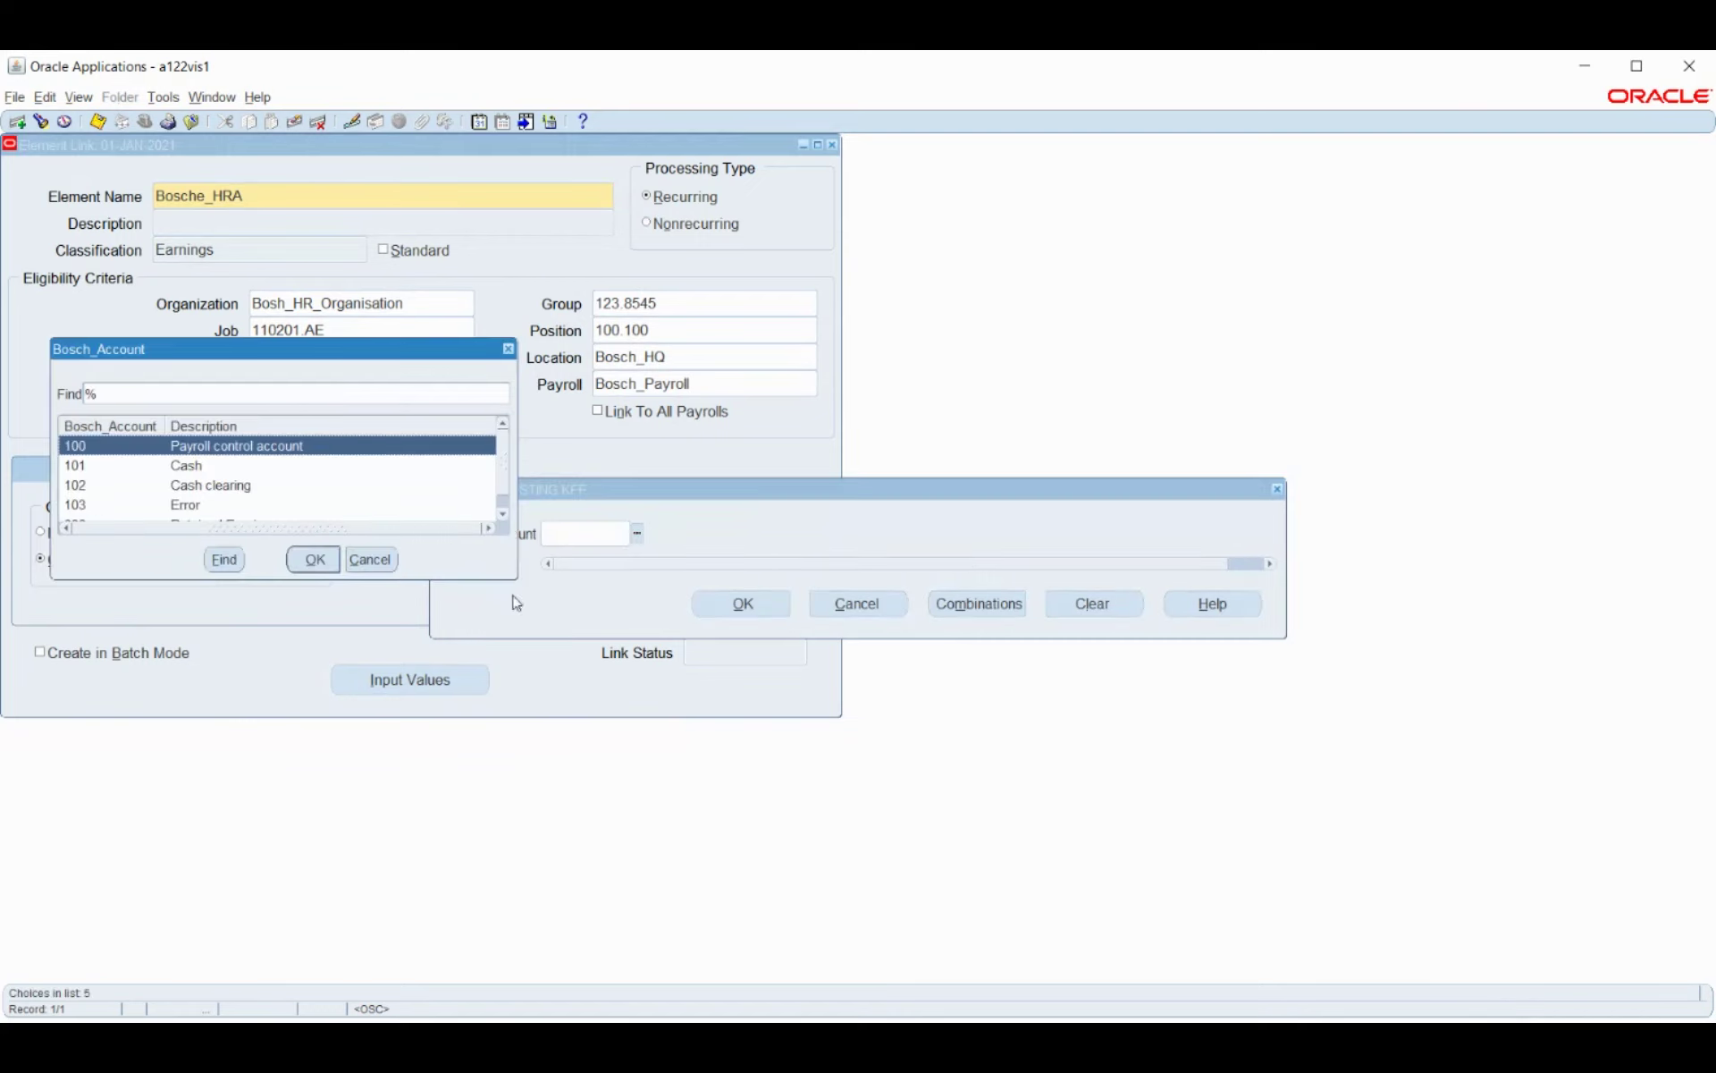
click(189, 469)
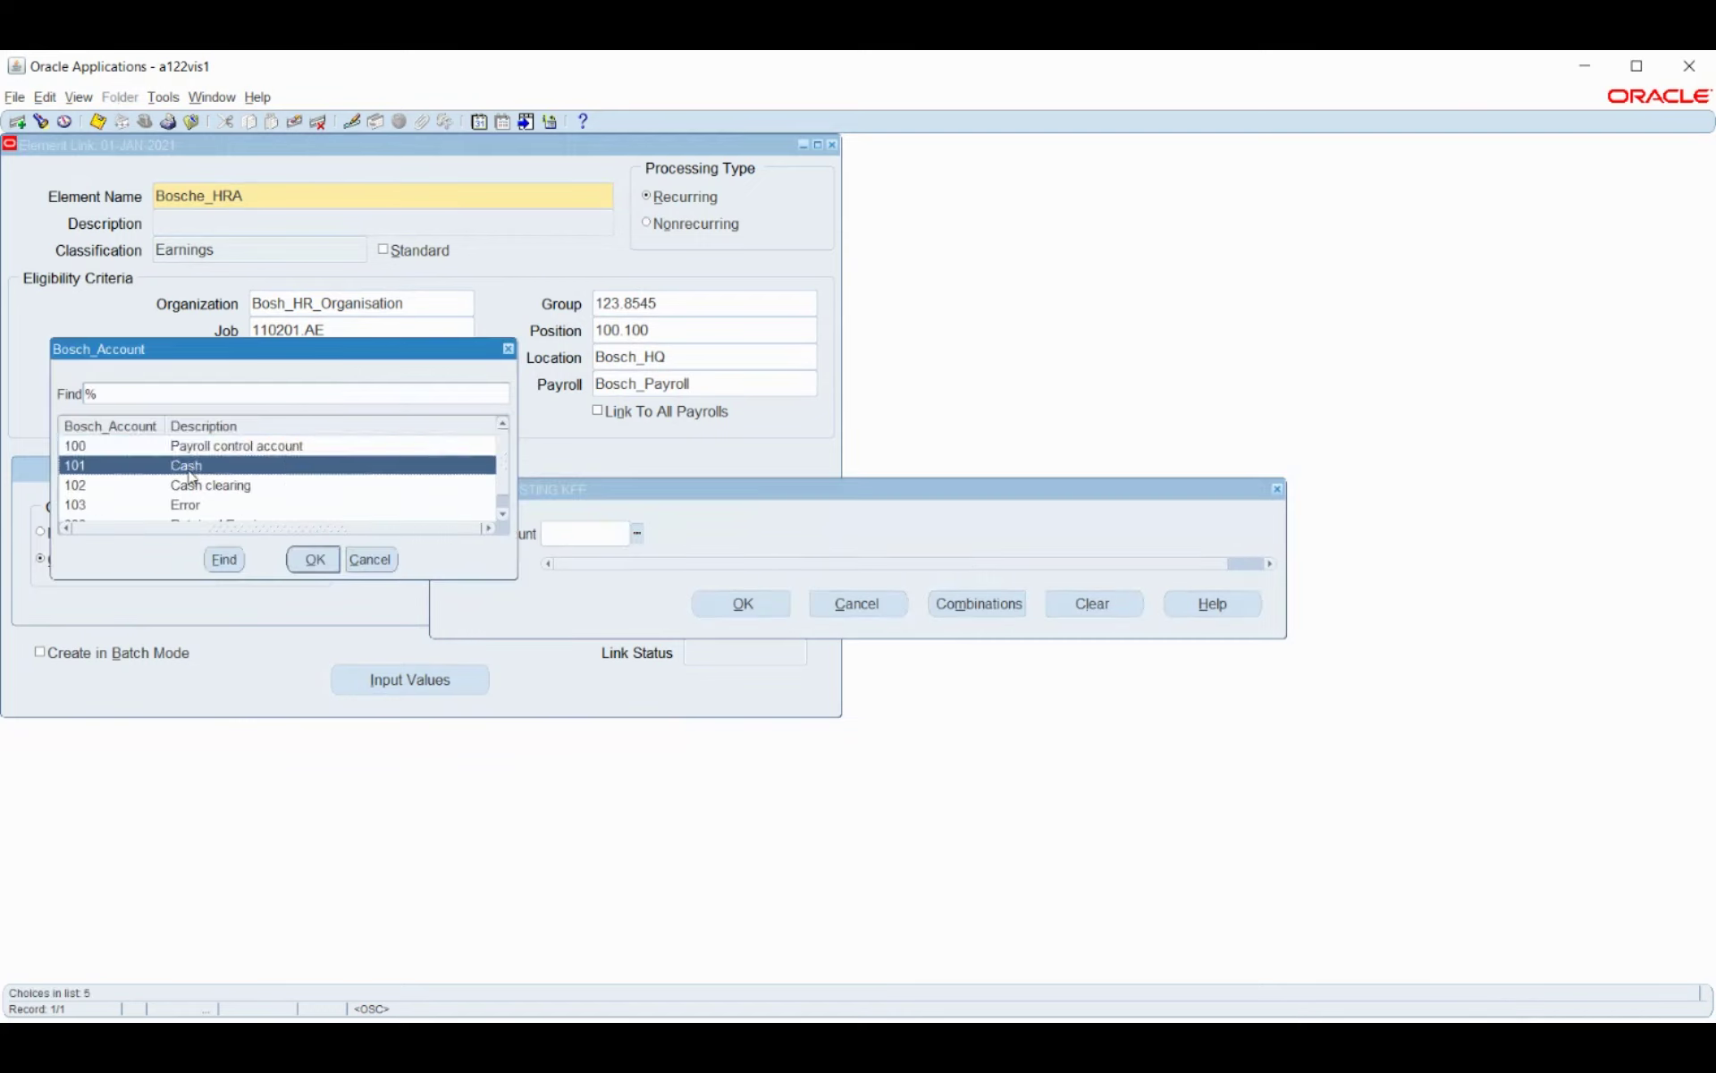
click(316, 560)
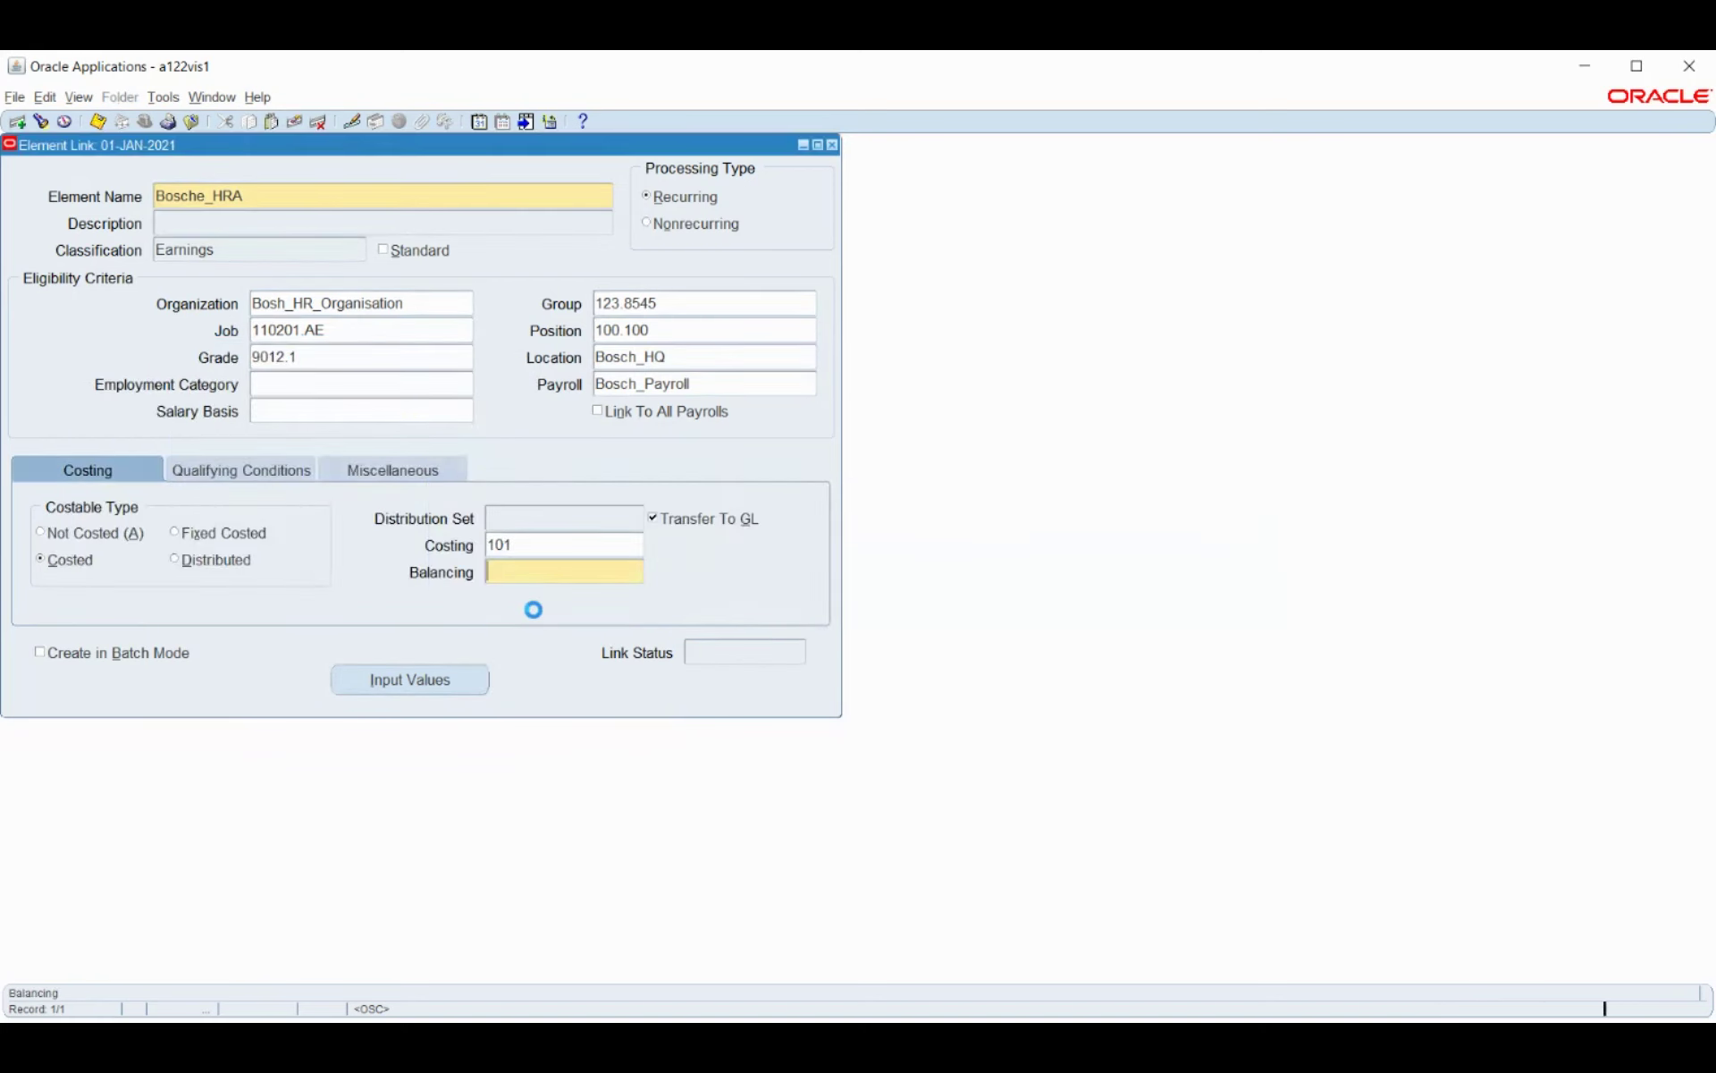
Set the balancing account to company 100 and account 100 Payroll control account.
click(647, 524)
click(648, 551)
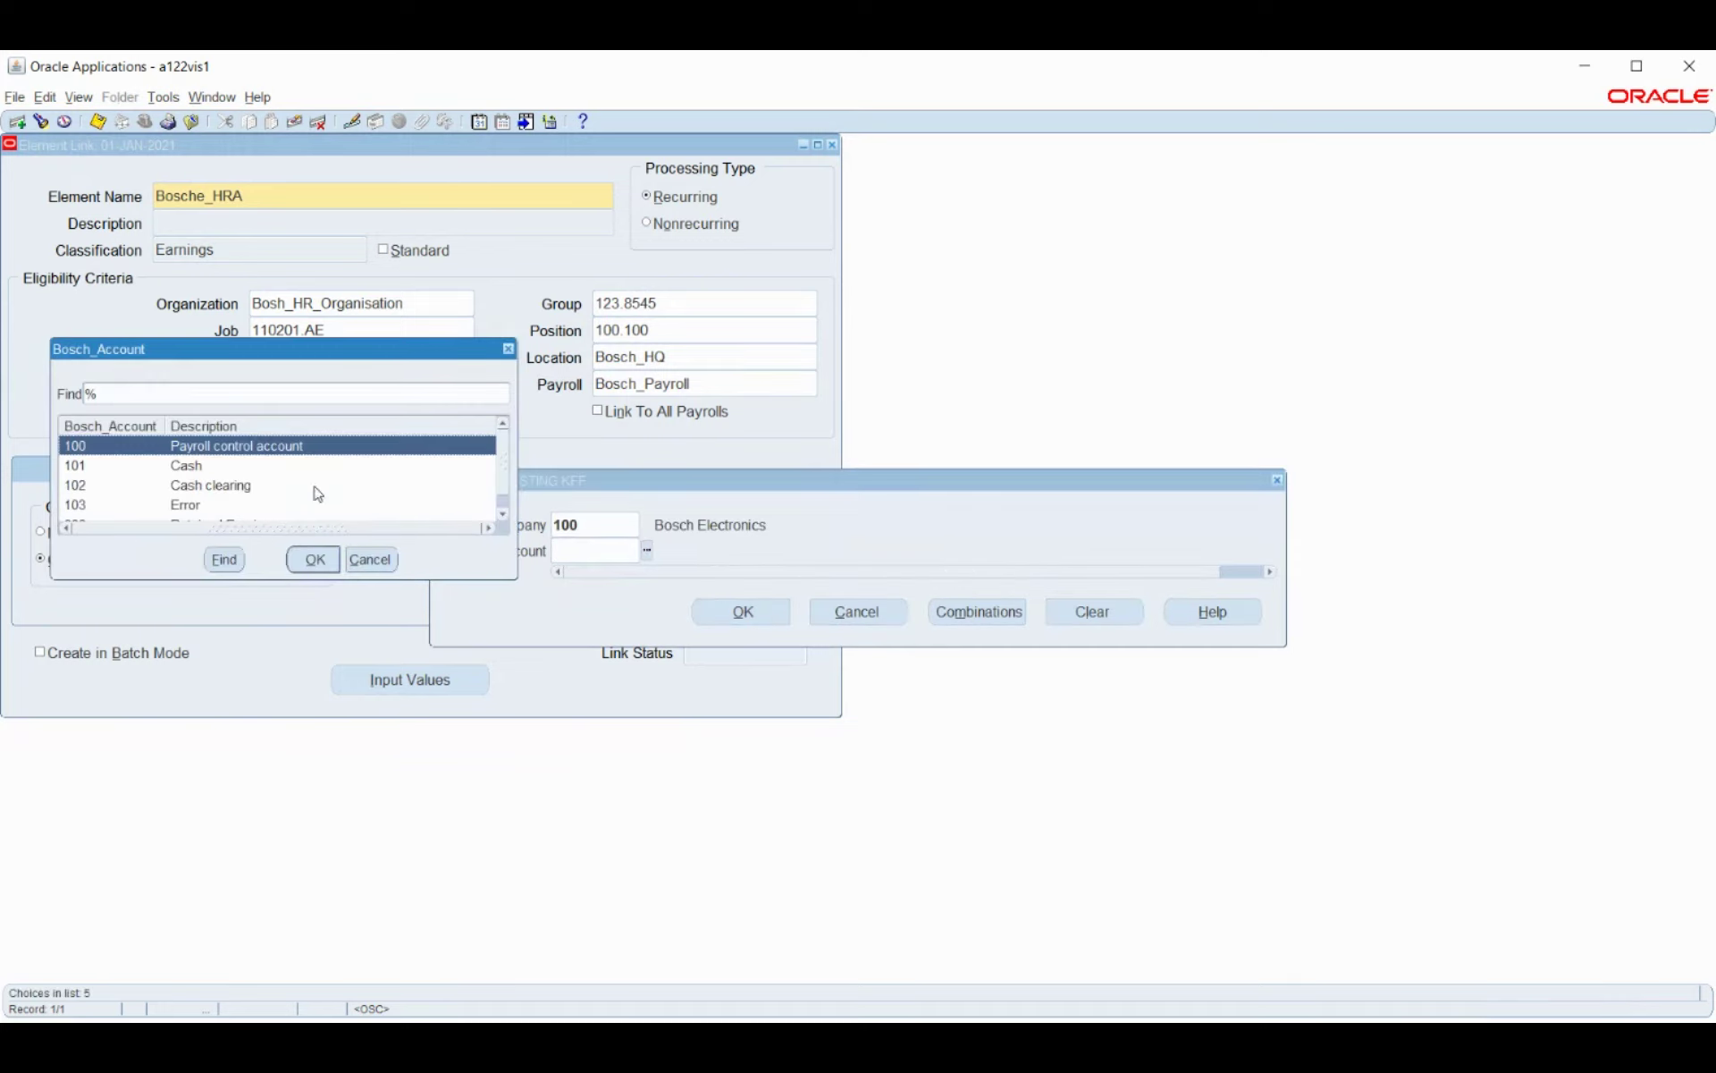
scroll(309, 480, down, 1)
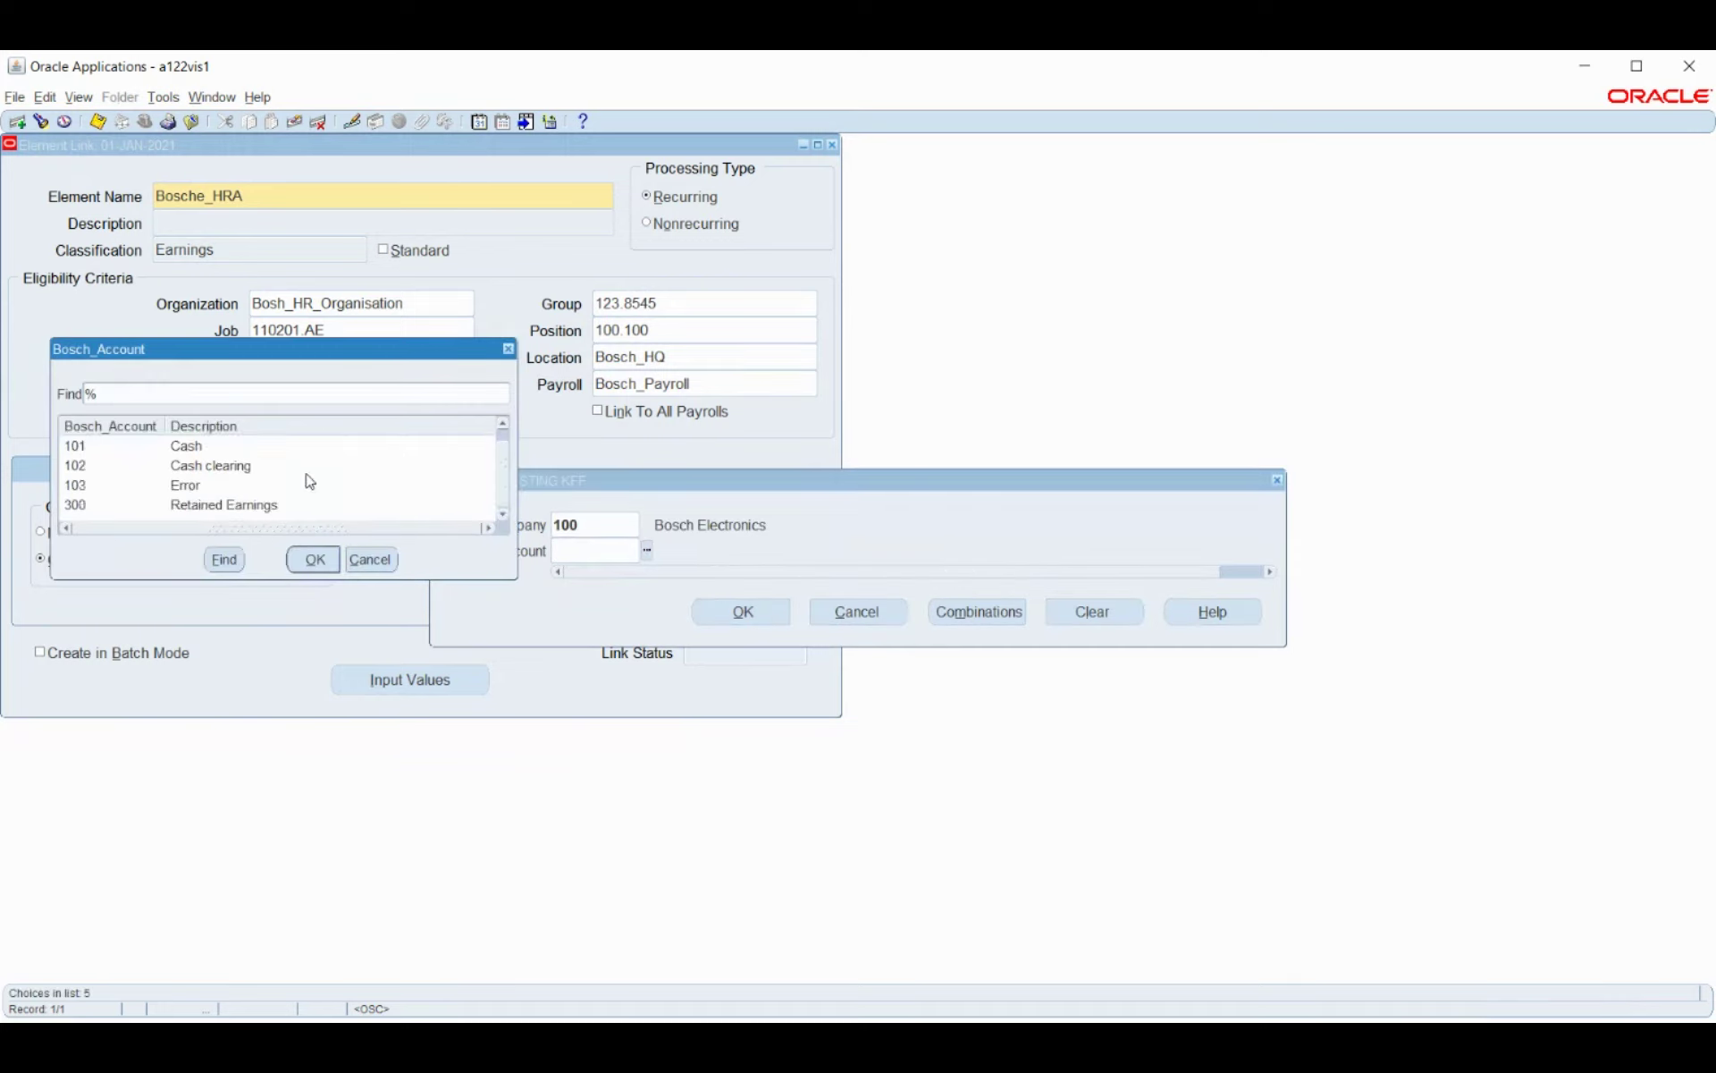
scroll(310, 480, up, 1)
click(315, 559)
click(755, 629)
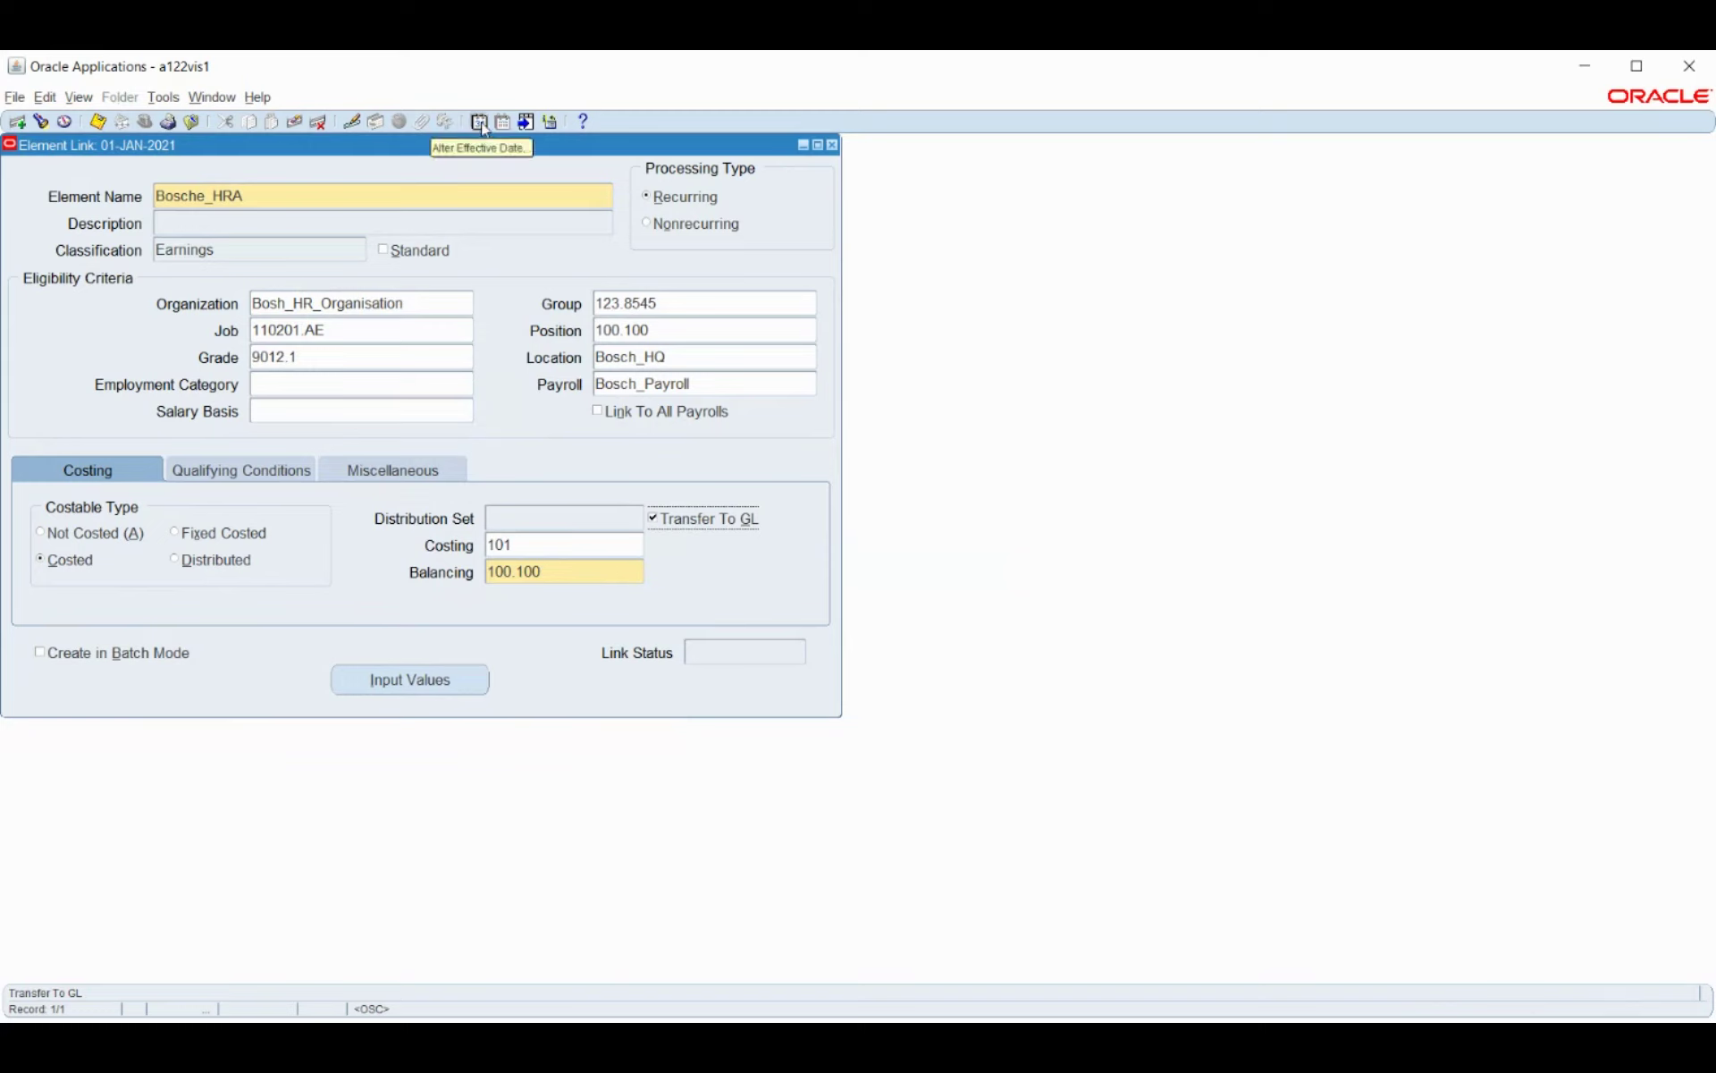
Check the link's effective dates, review its Pay Value input, and close the Element Link form.
click(374, 472)
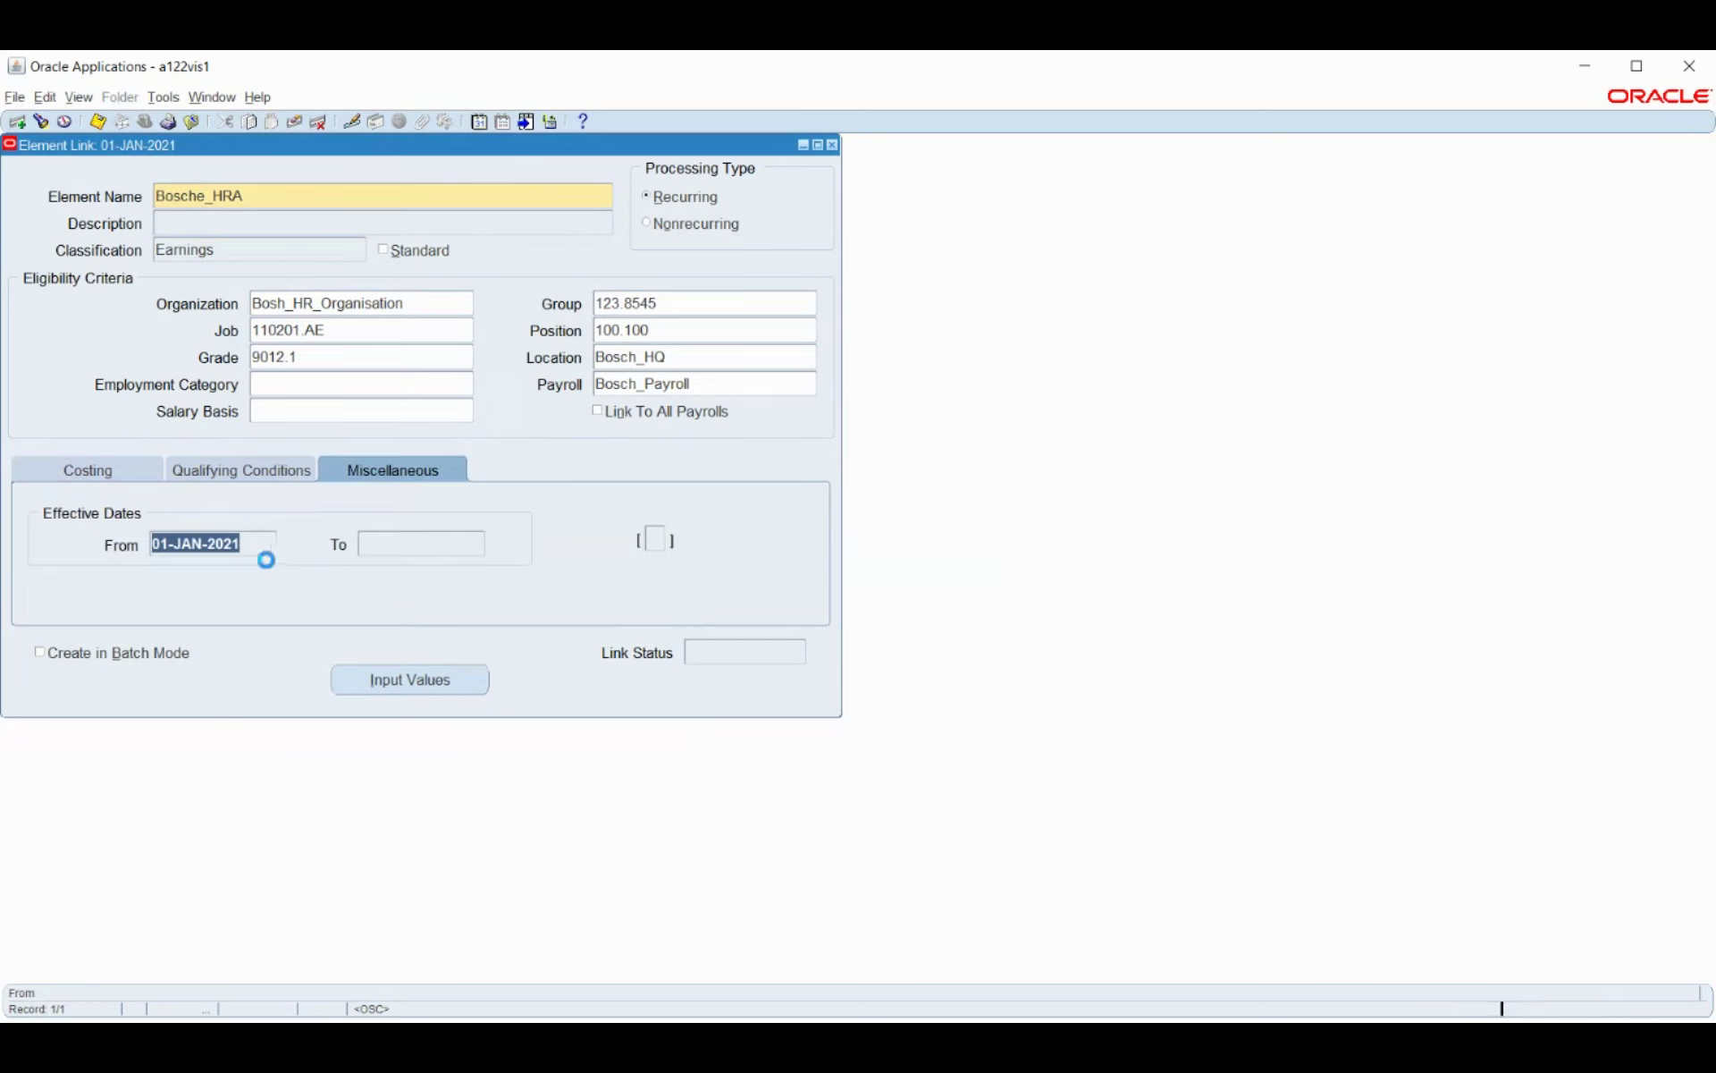
click(111, 471)
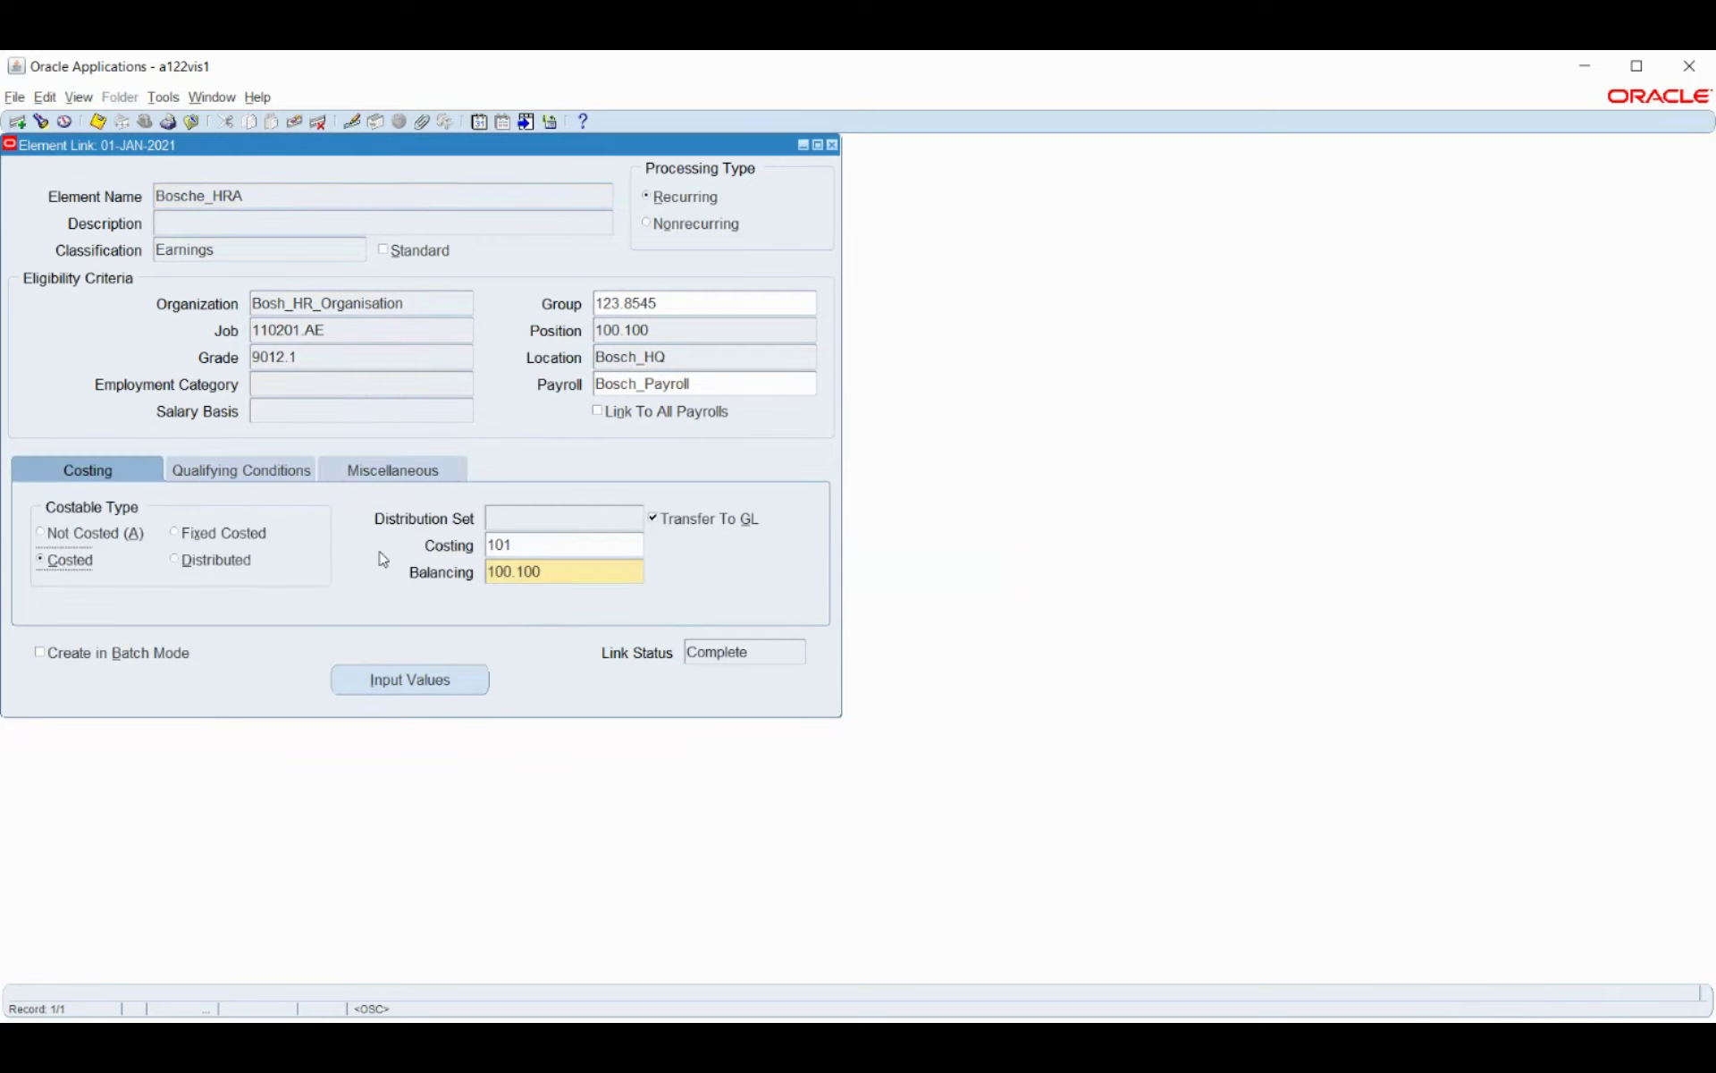
click(433, 680)
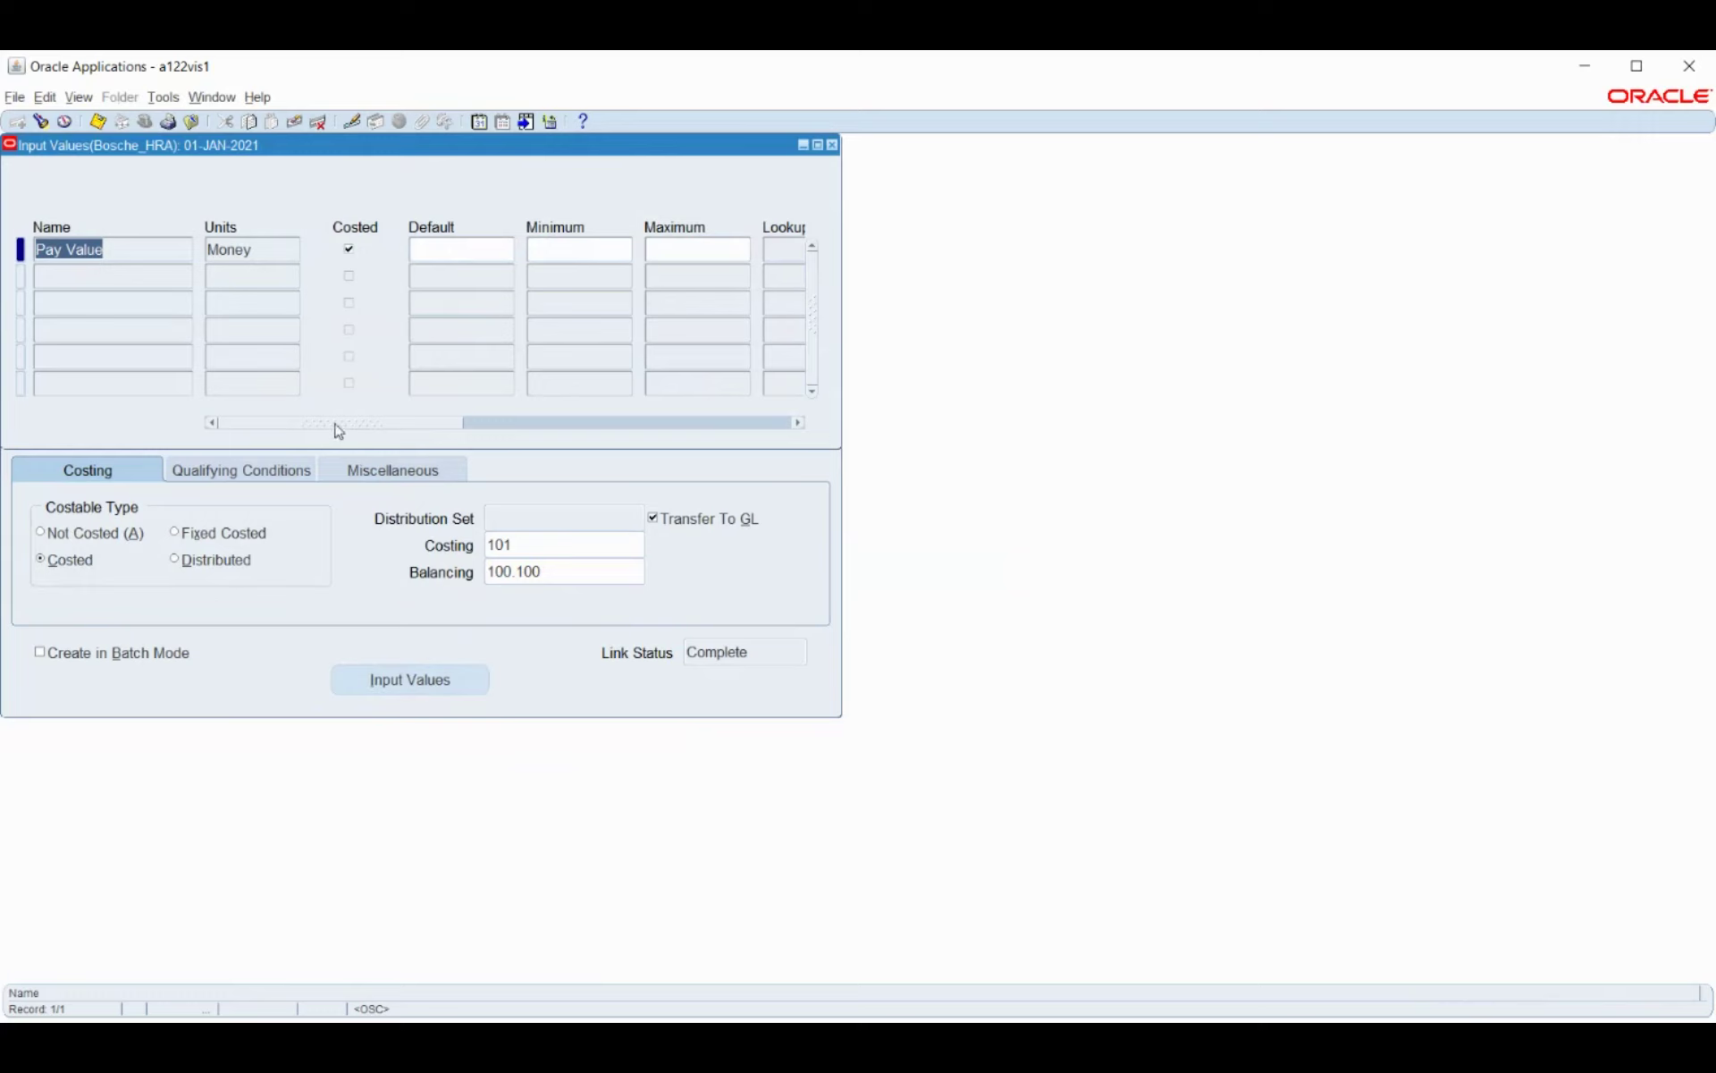
drag(337, 426, 268, 498)
click(832, 144)
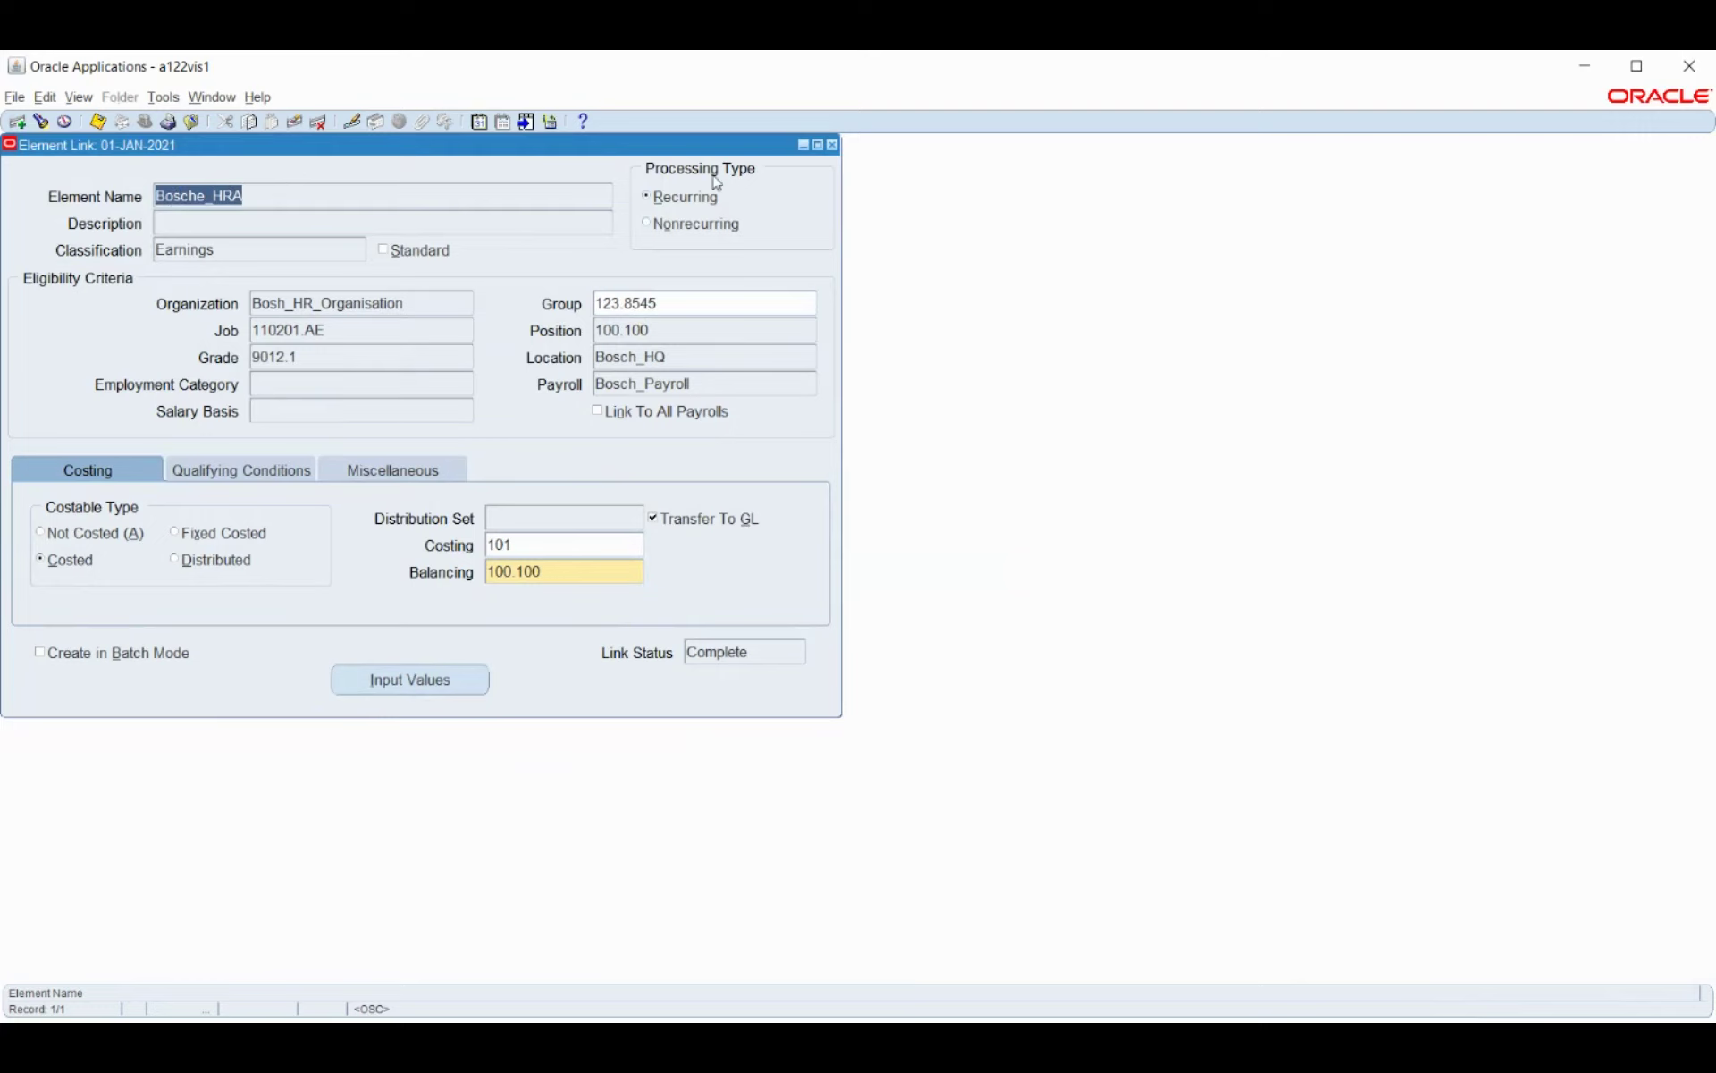
click(834, 147)
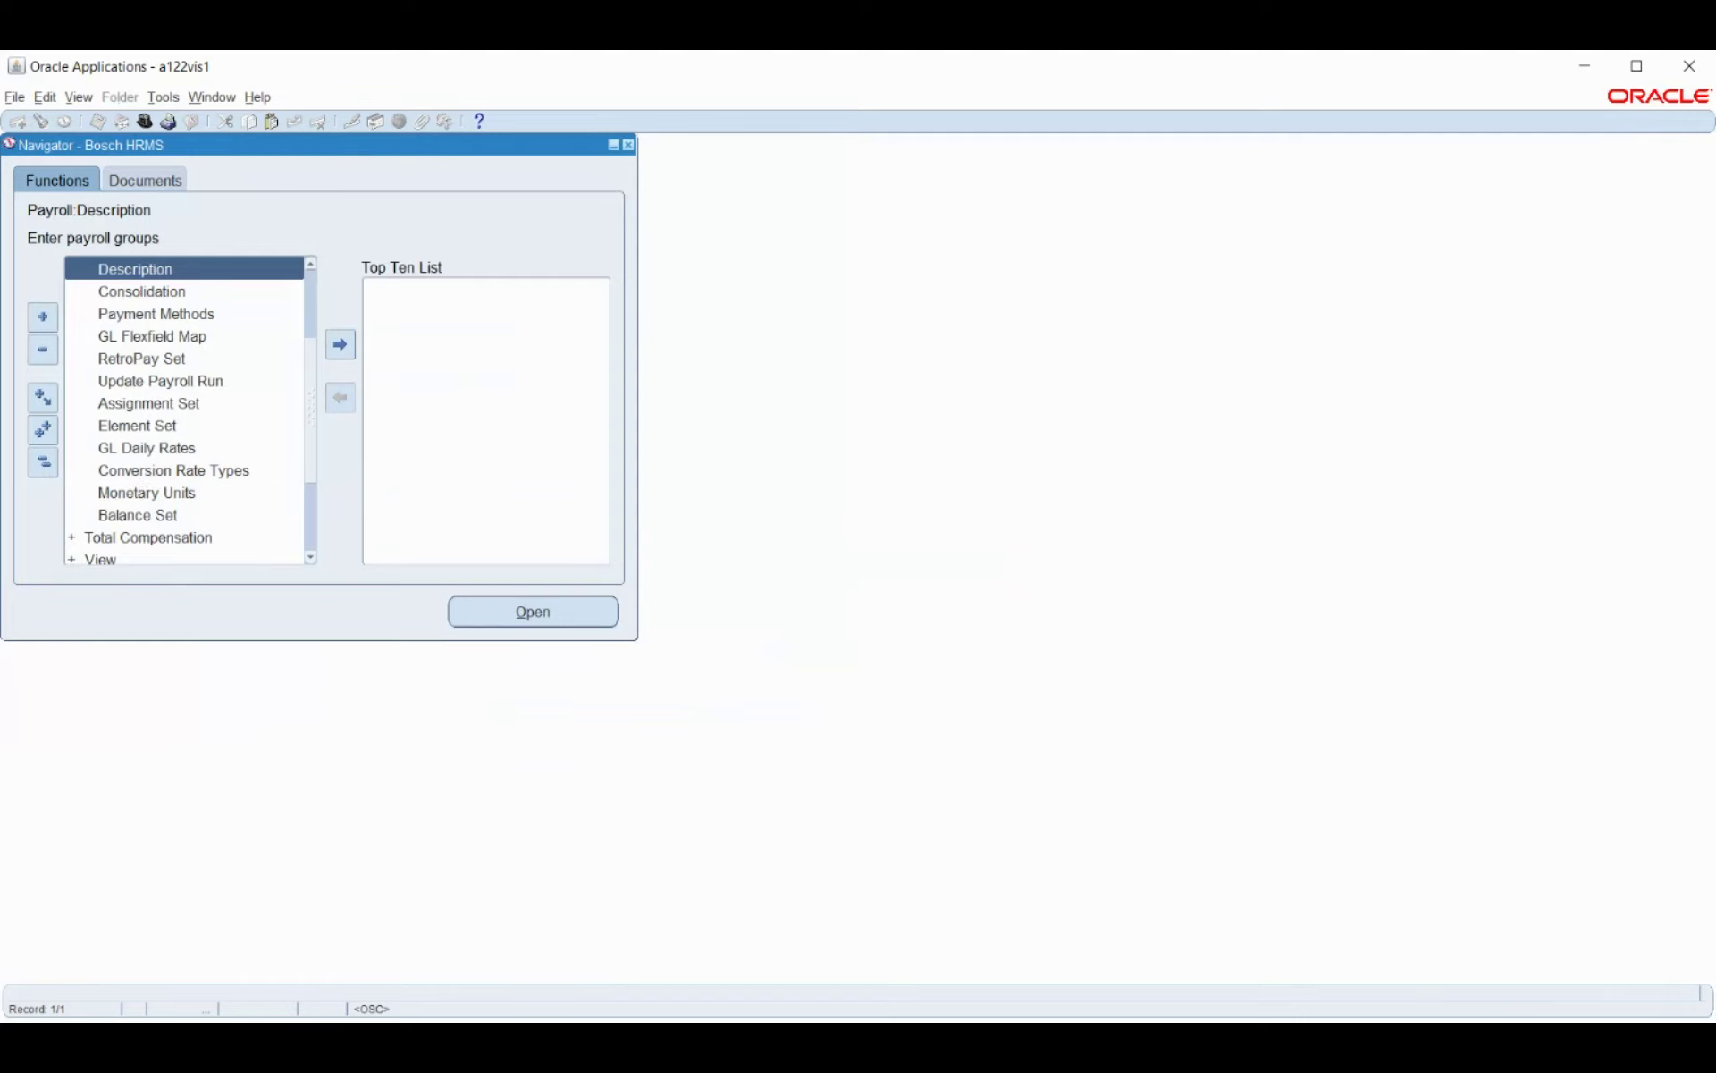
Open Enter and Maintain under People to bring up the Find Person dialog.
key(alt+Tab)
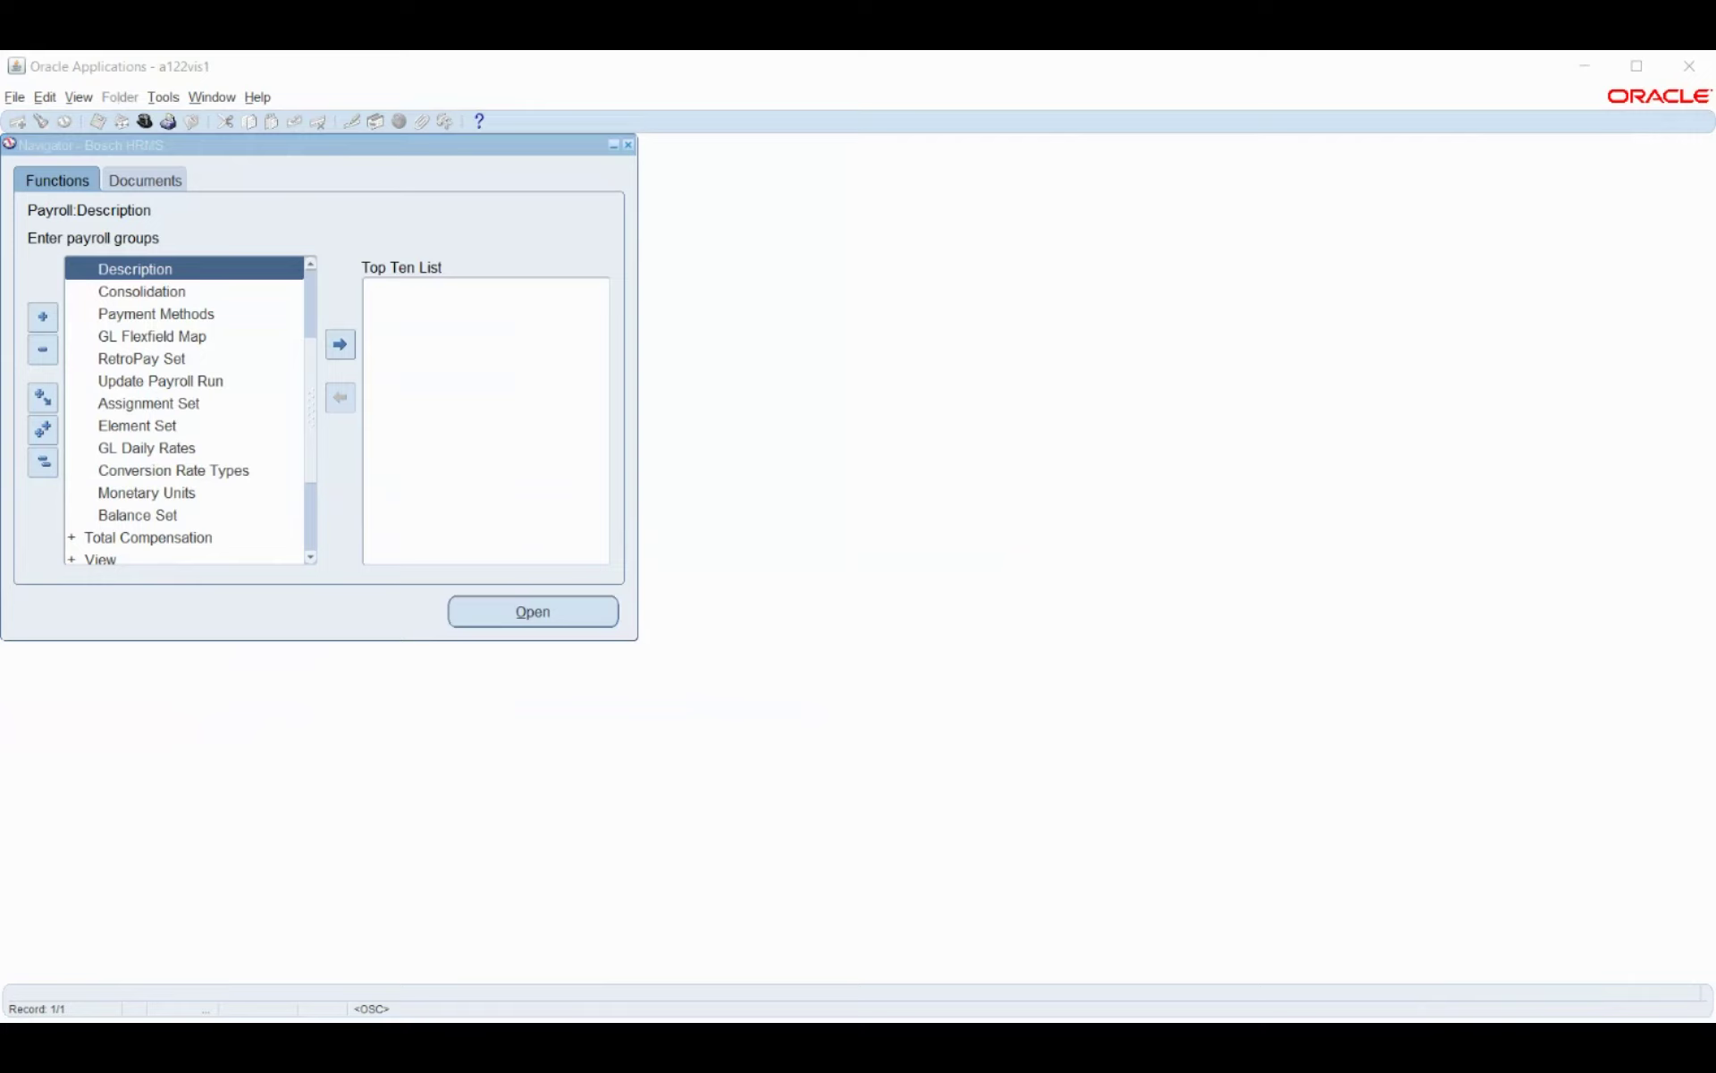
key(alt+Tab)
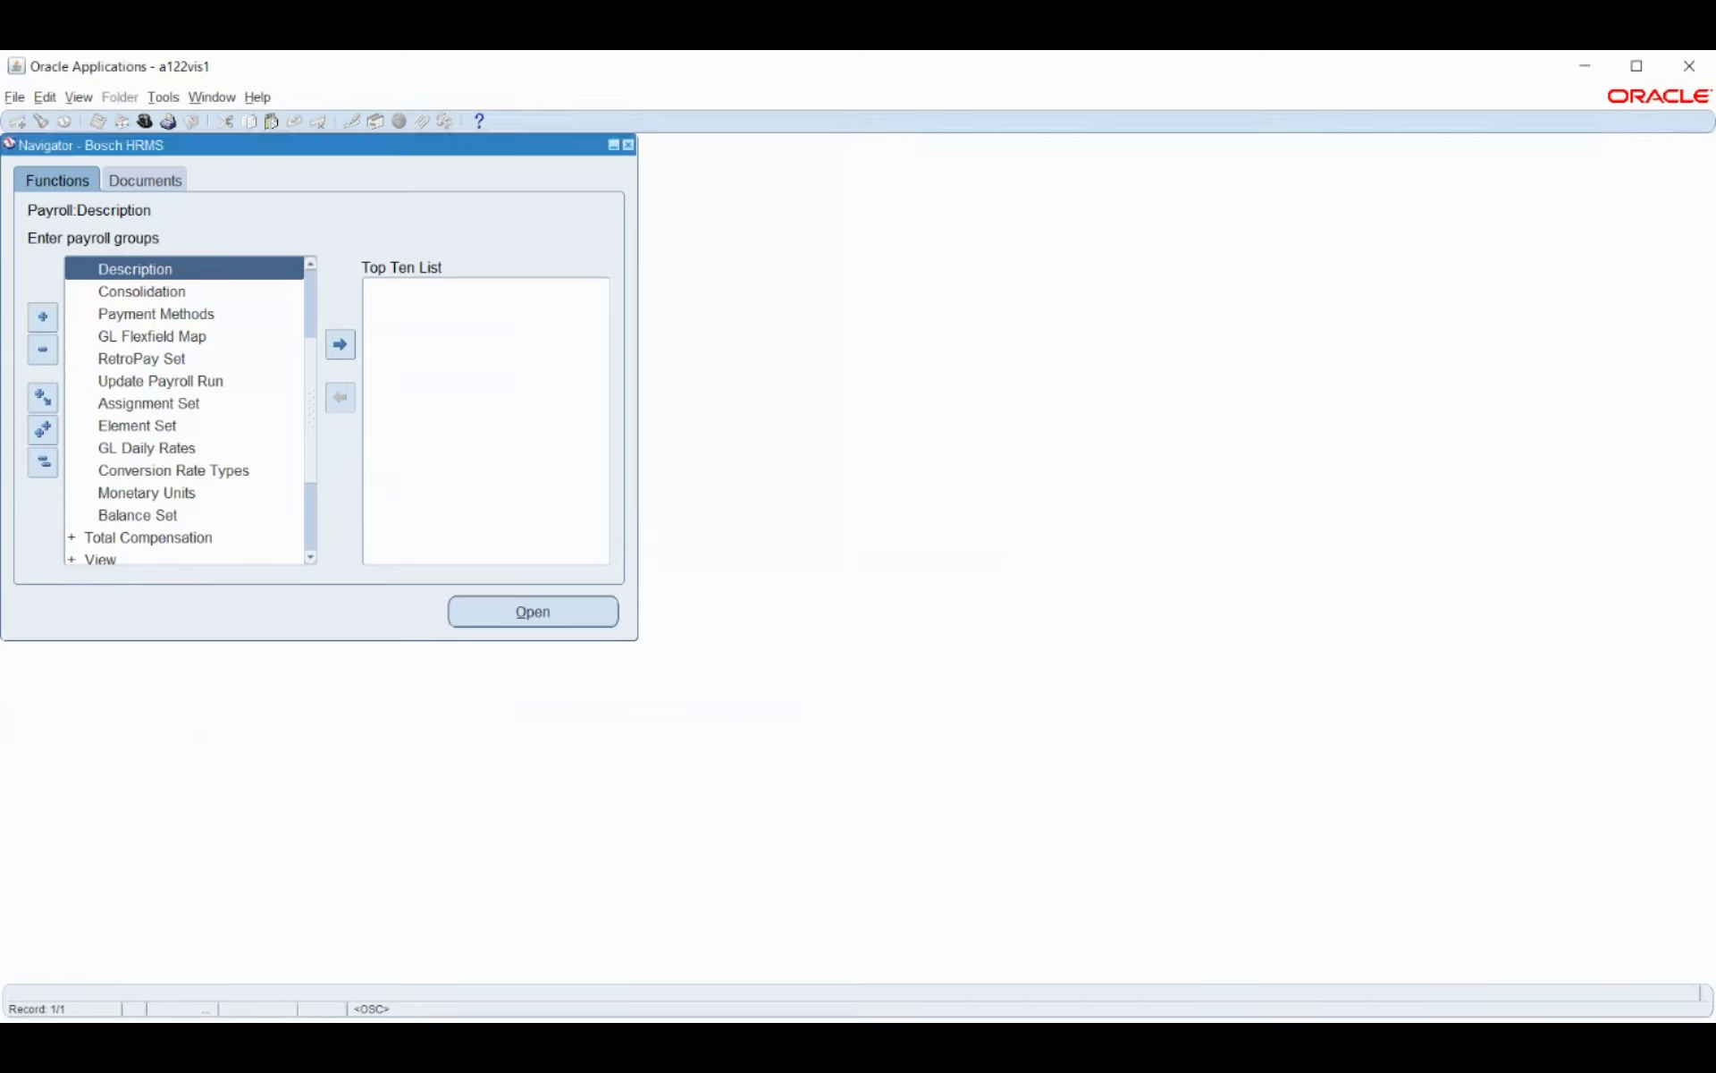
scroll(157, 359, up, 2)
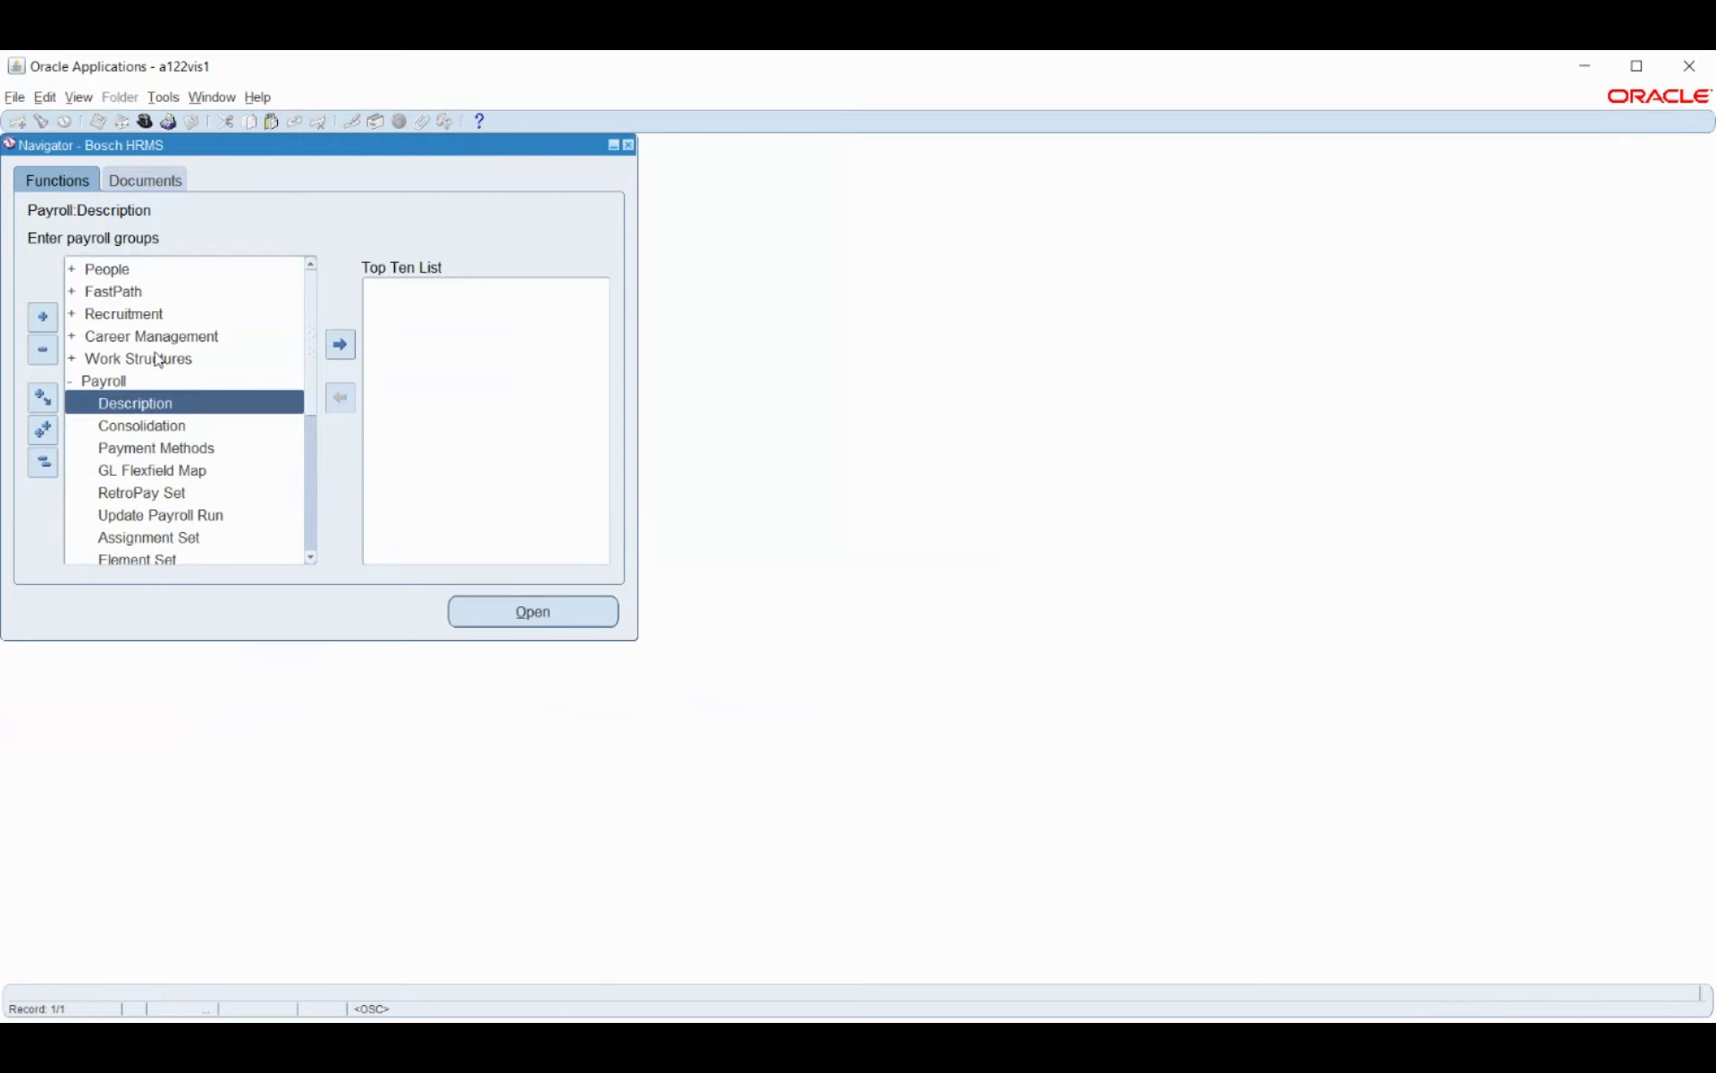
click(165, 268)
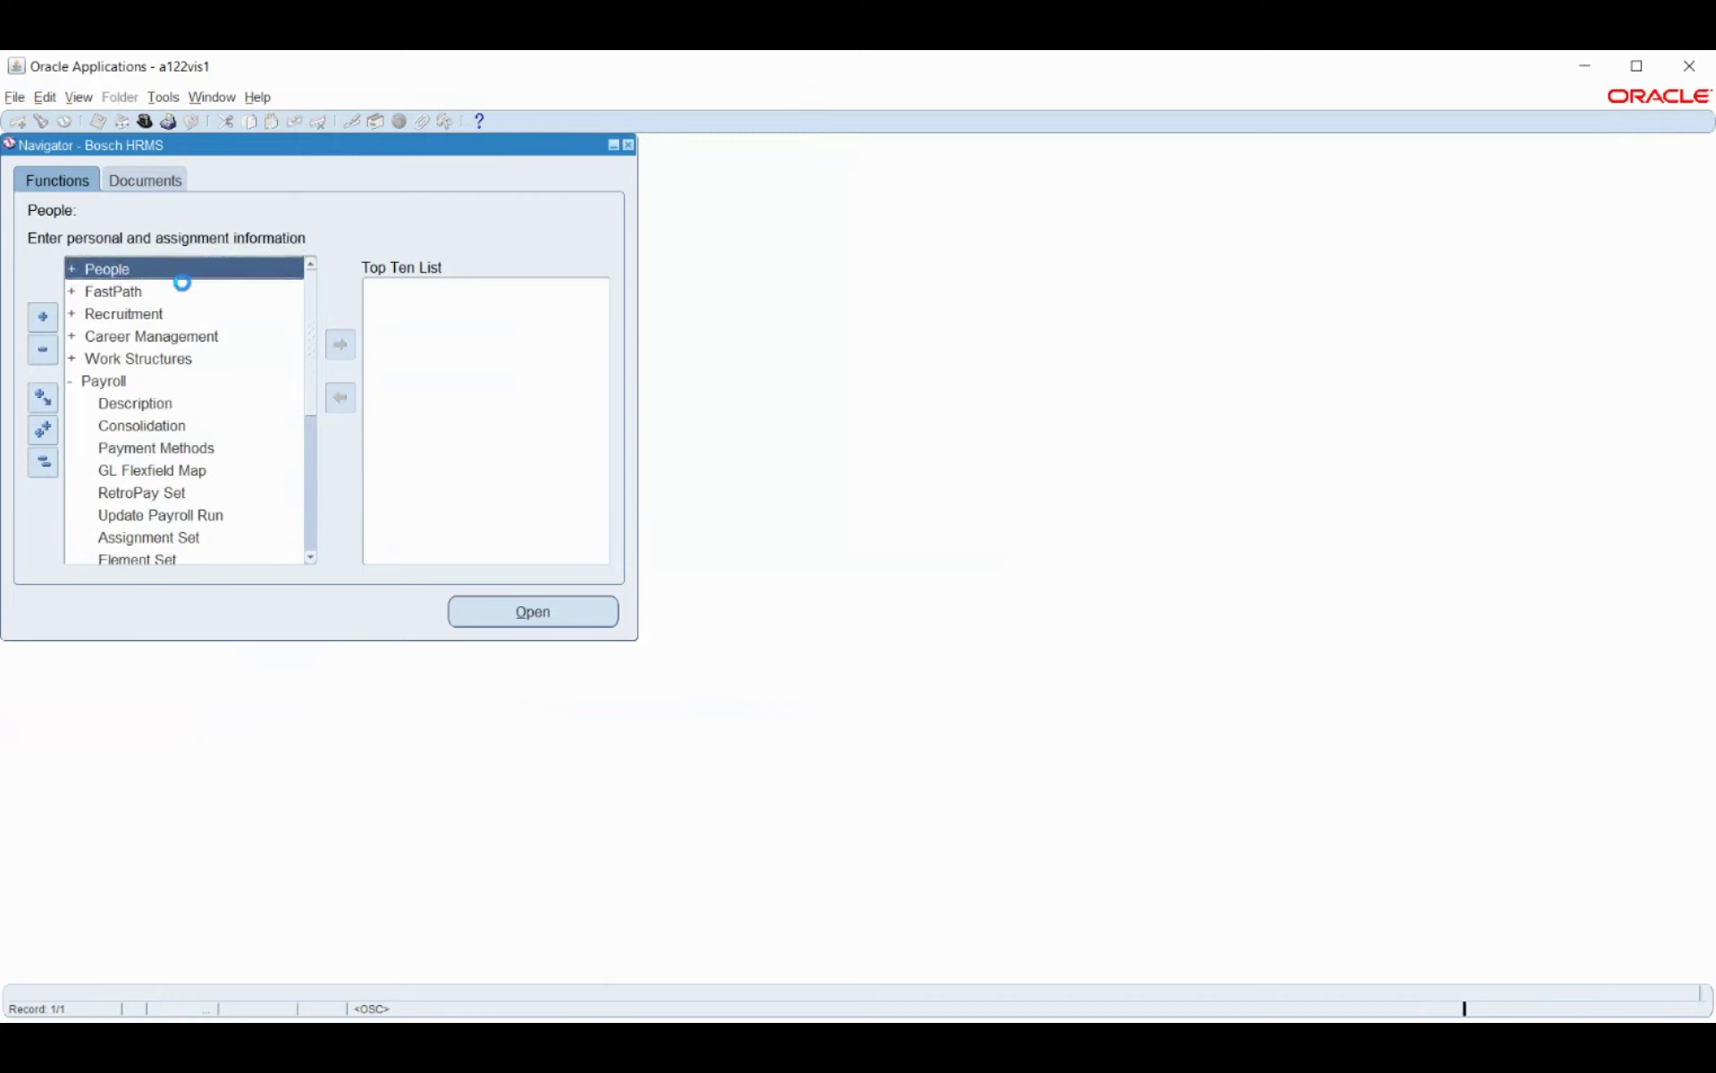
click(187, 291)
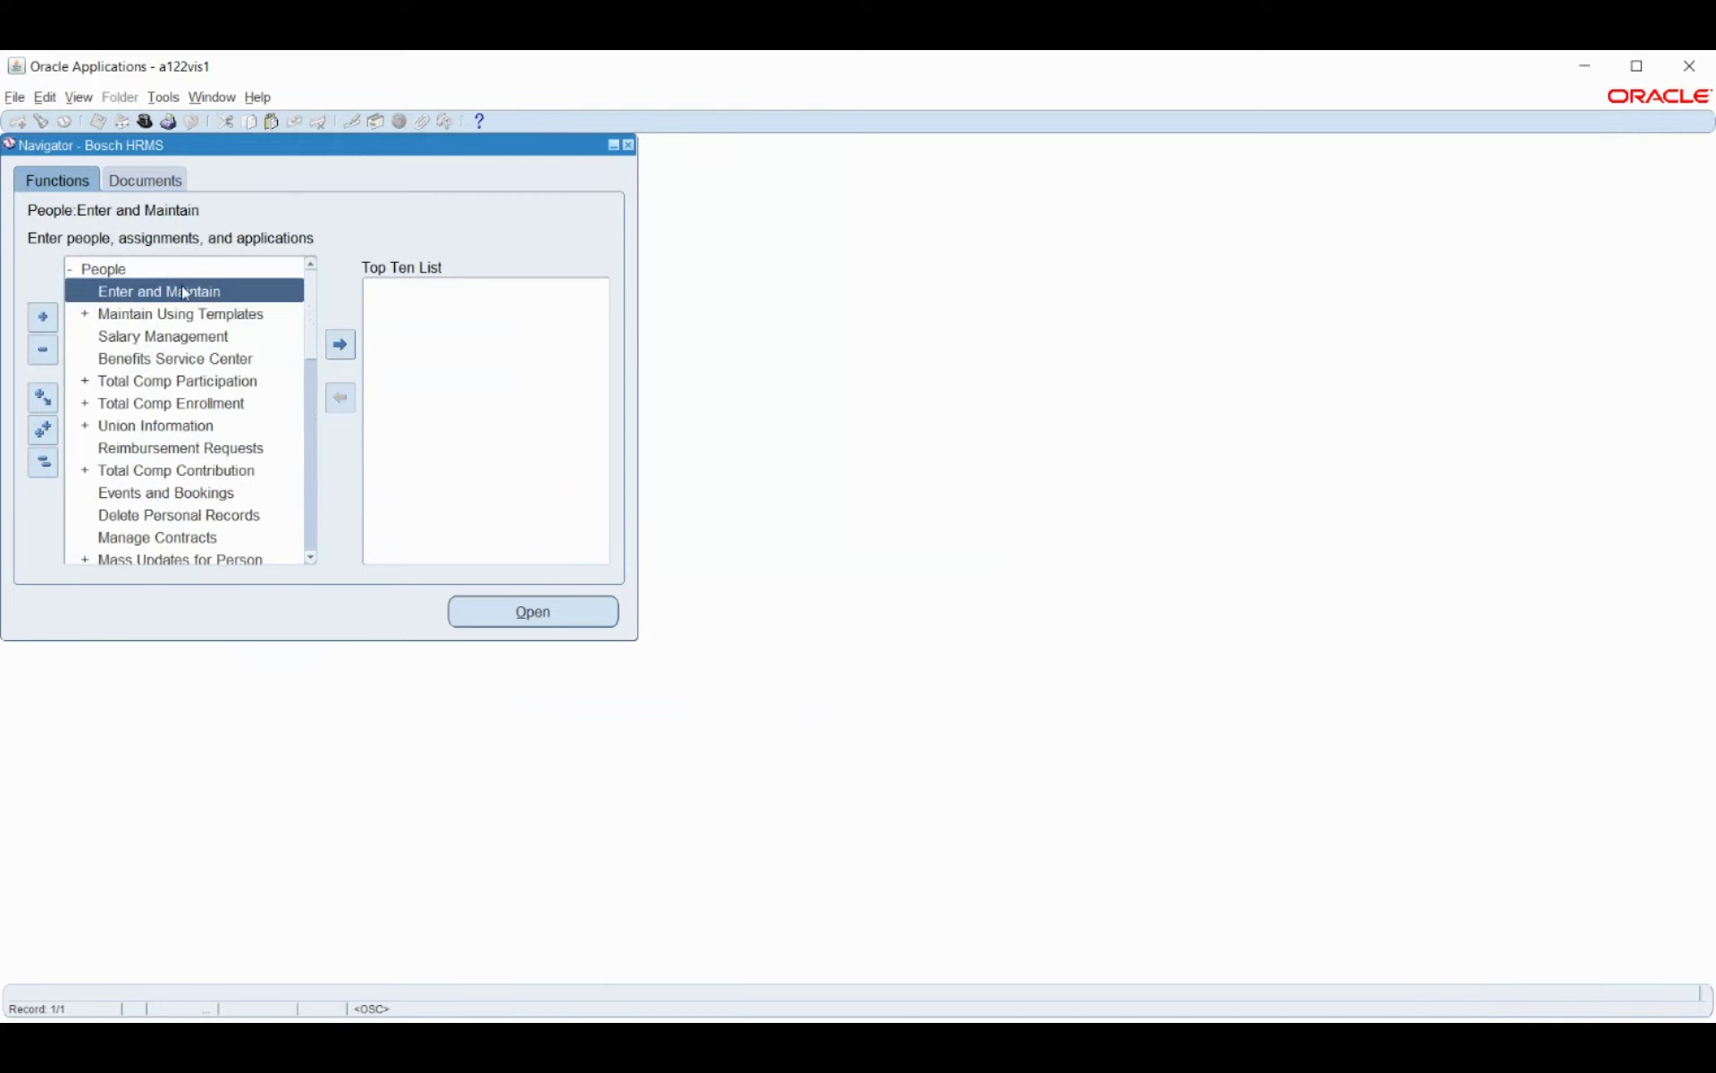
double_click(183, 291)
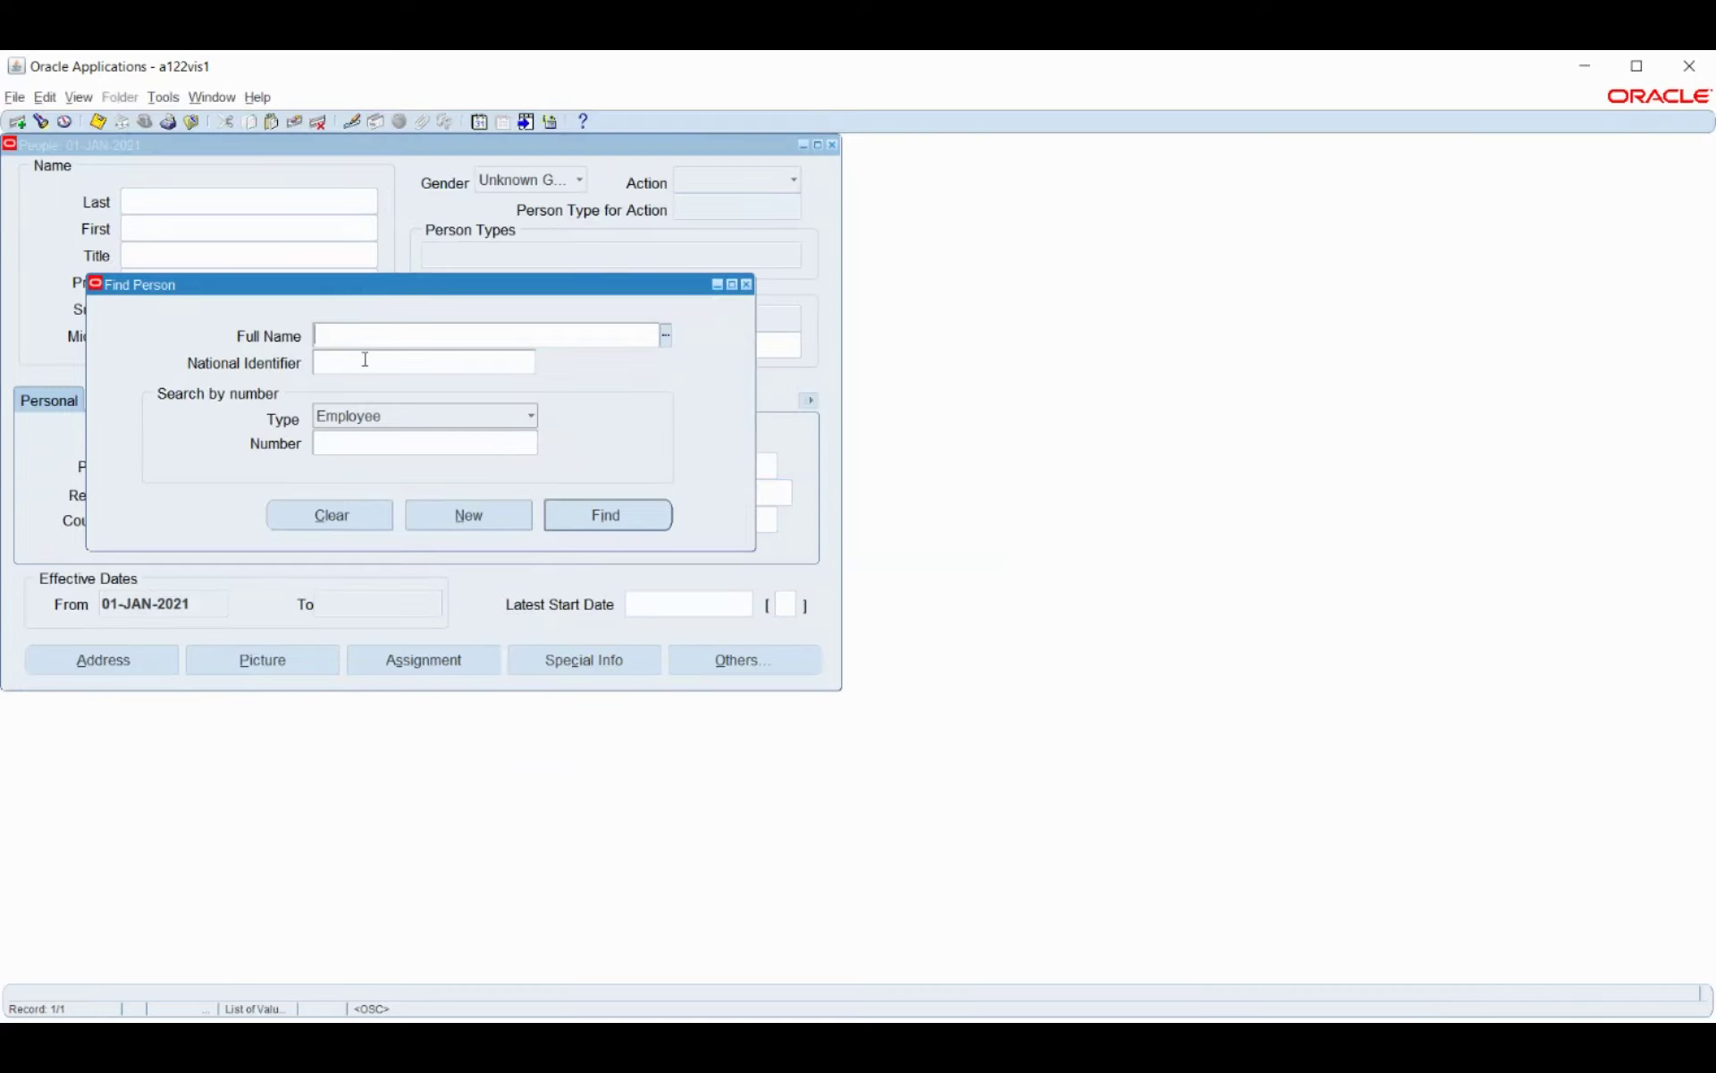
Look up the existing employee by surname and load their record.
text(Smith)
key(Tab)
click(603, 514)
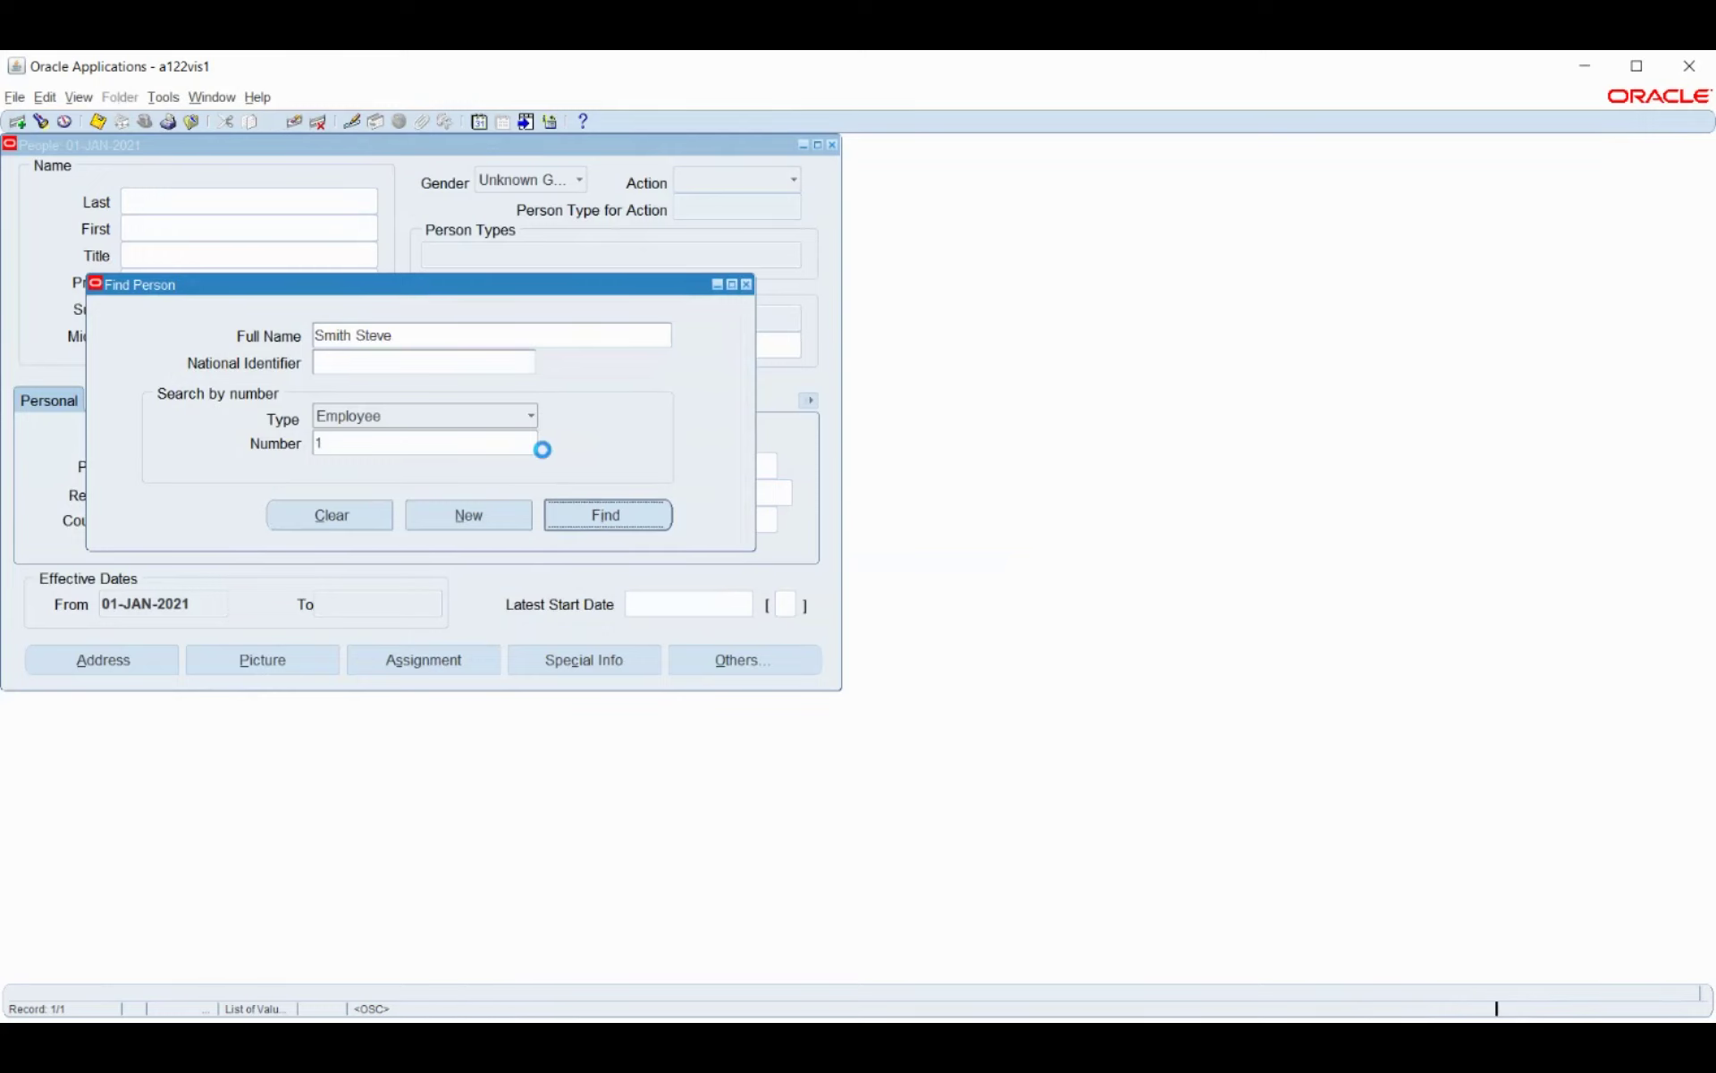
Review the assignment's Bosch_Basic_Pay element entries, close both windows, and start a fresh person search.
click(417, 666)
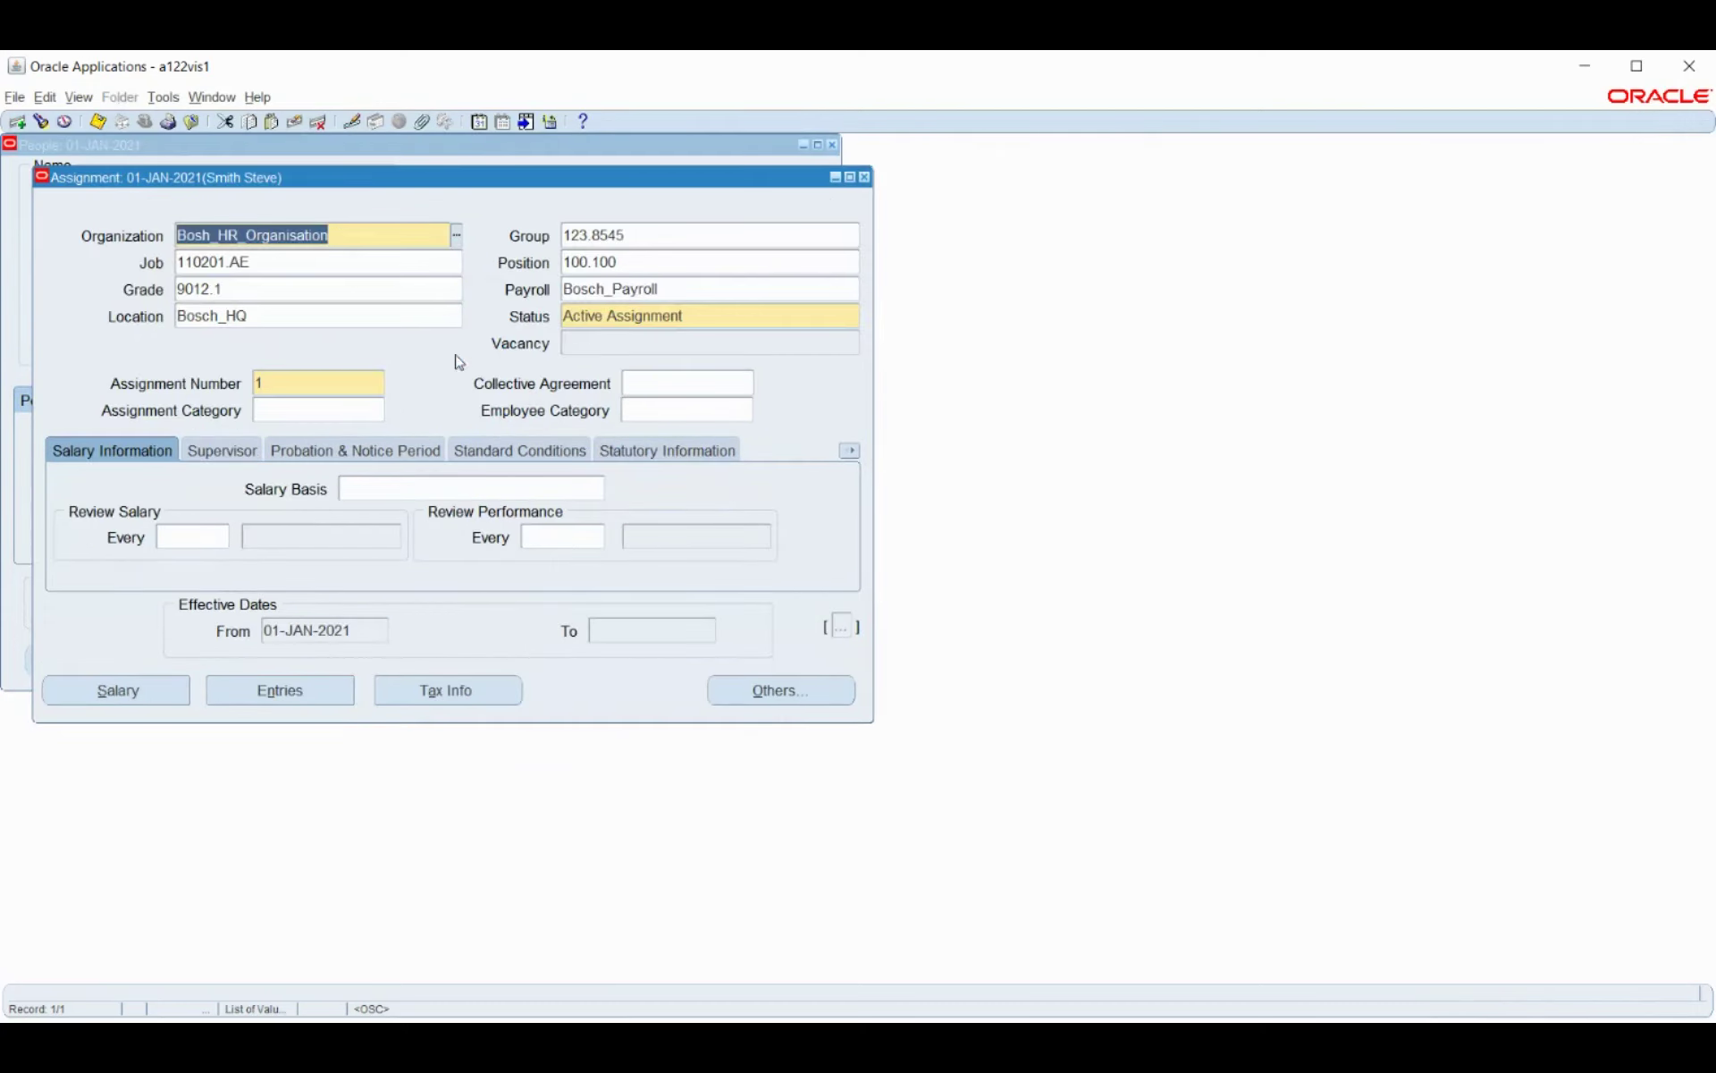
click(266, 700)
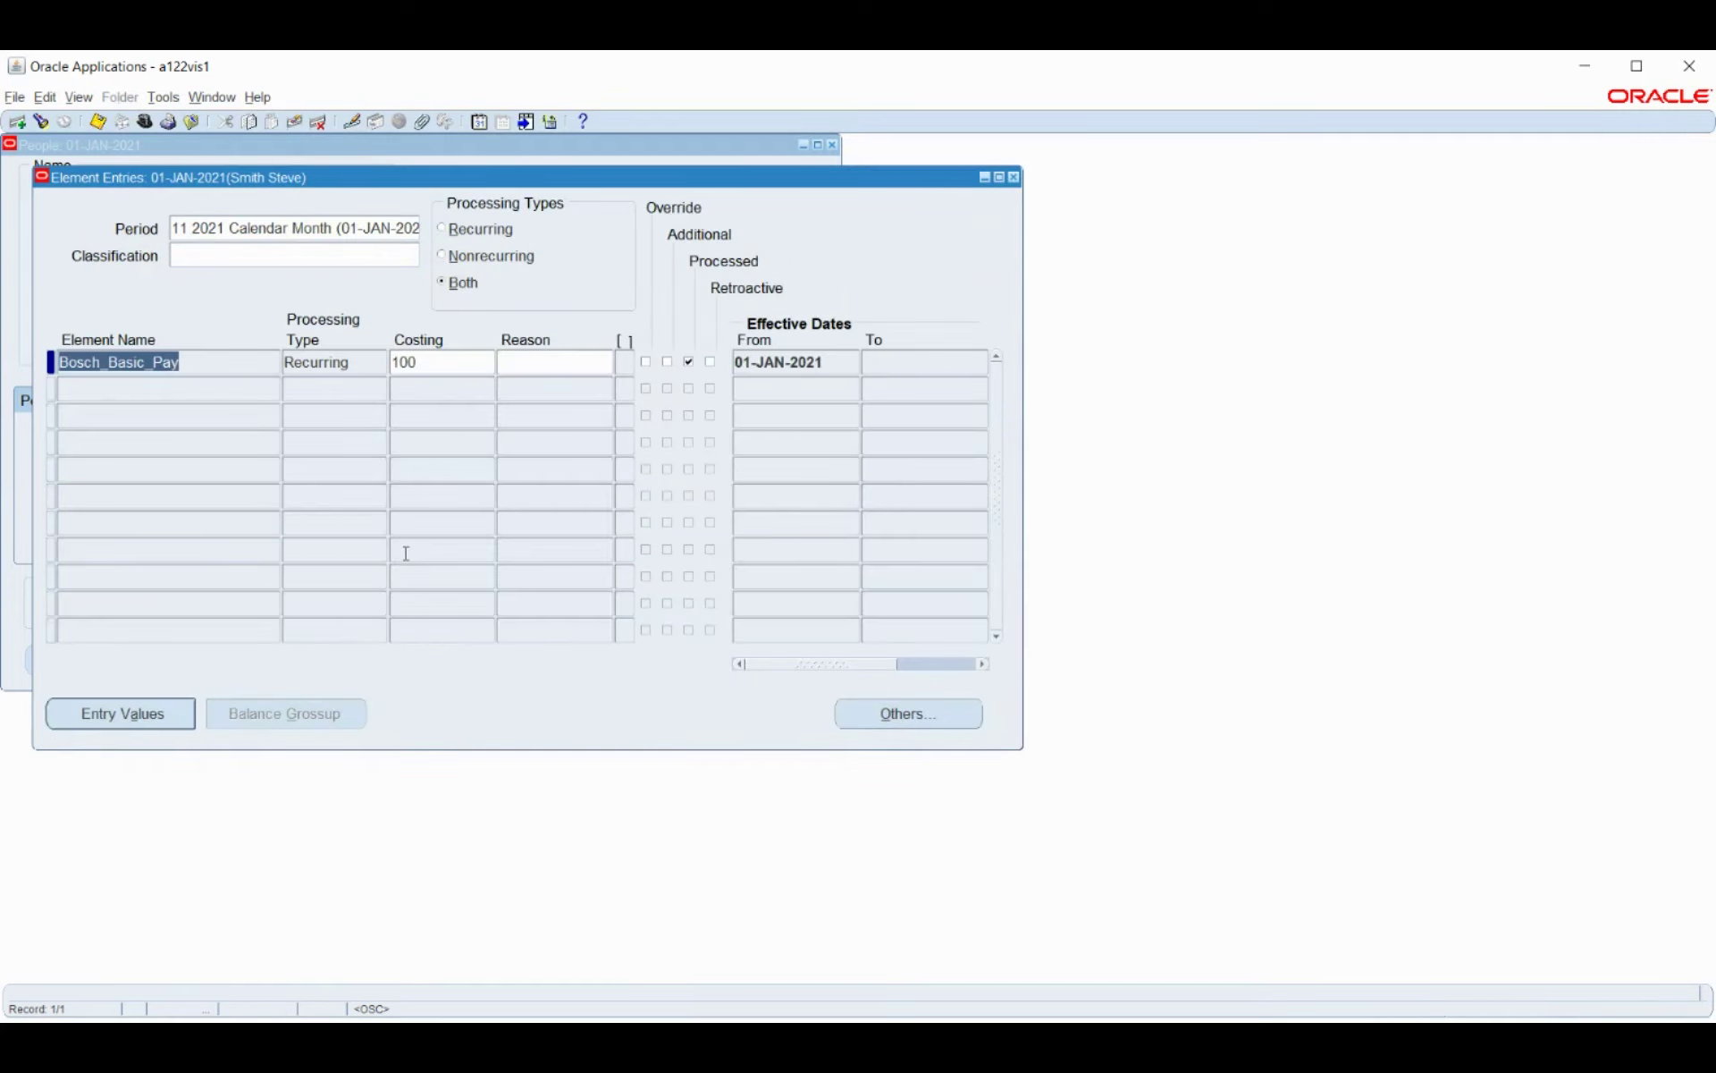
click(1013, 177)
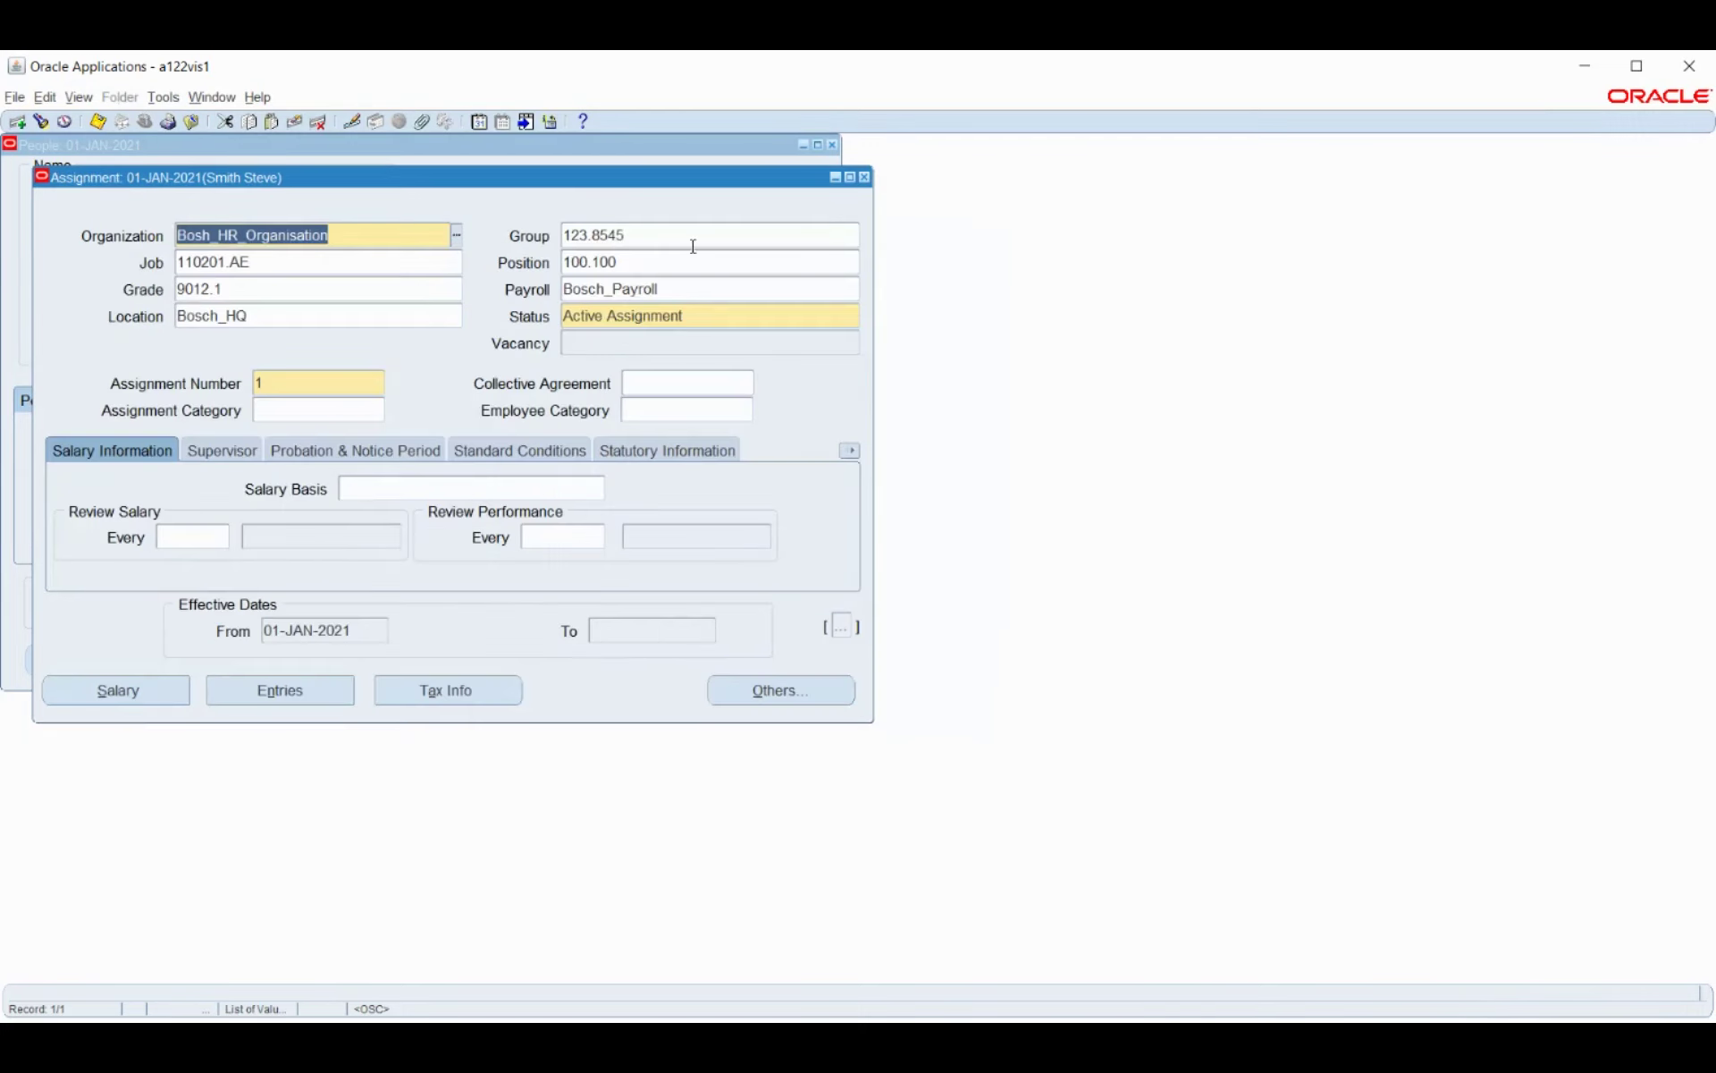
click(866, 178)
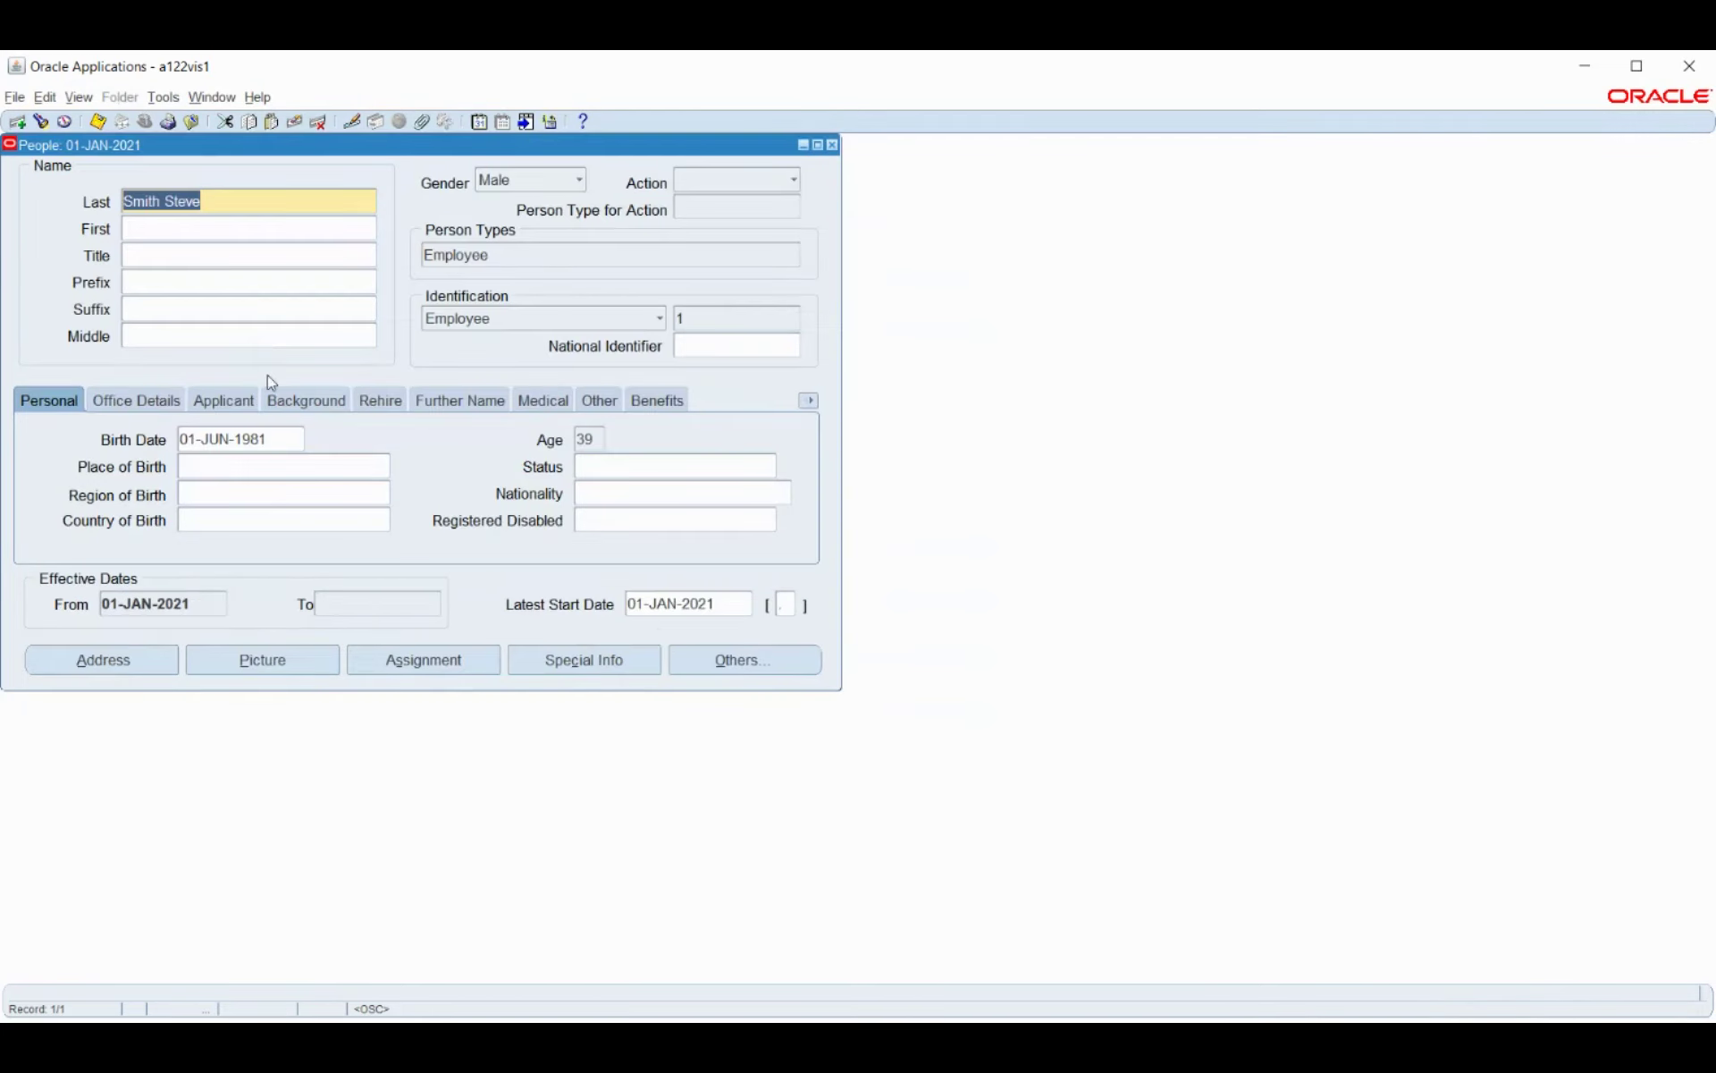
click(40, 124)
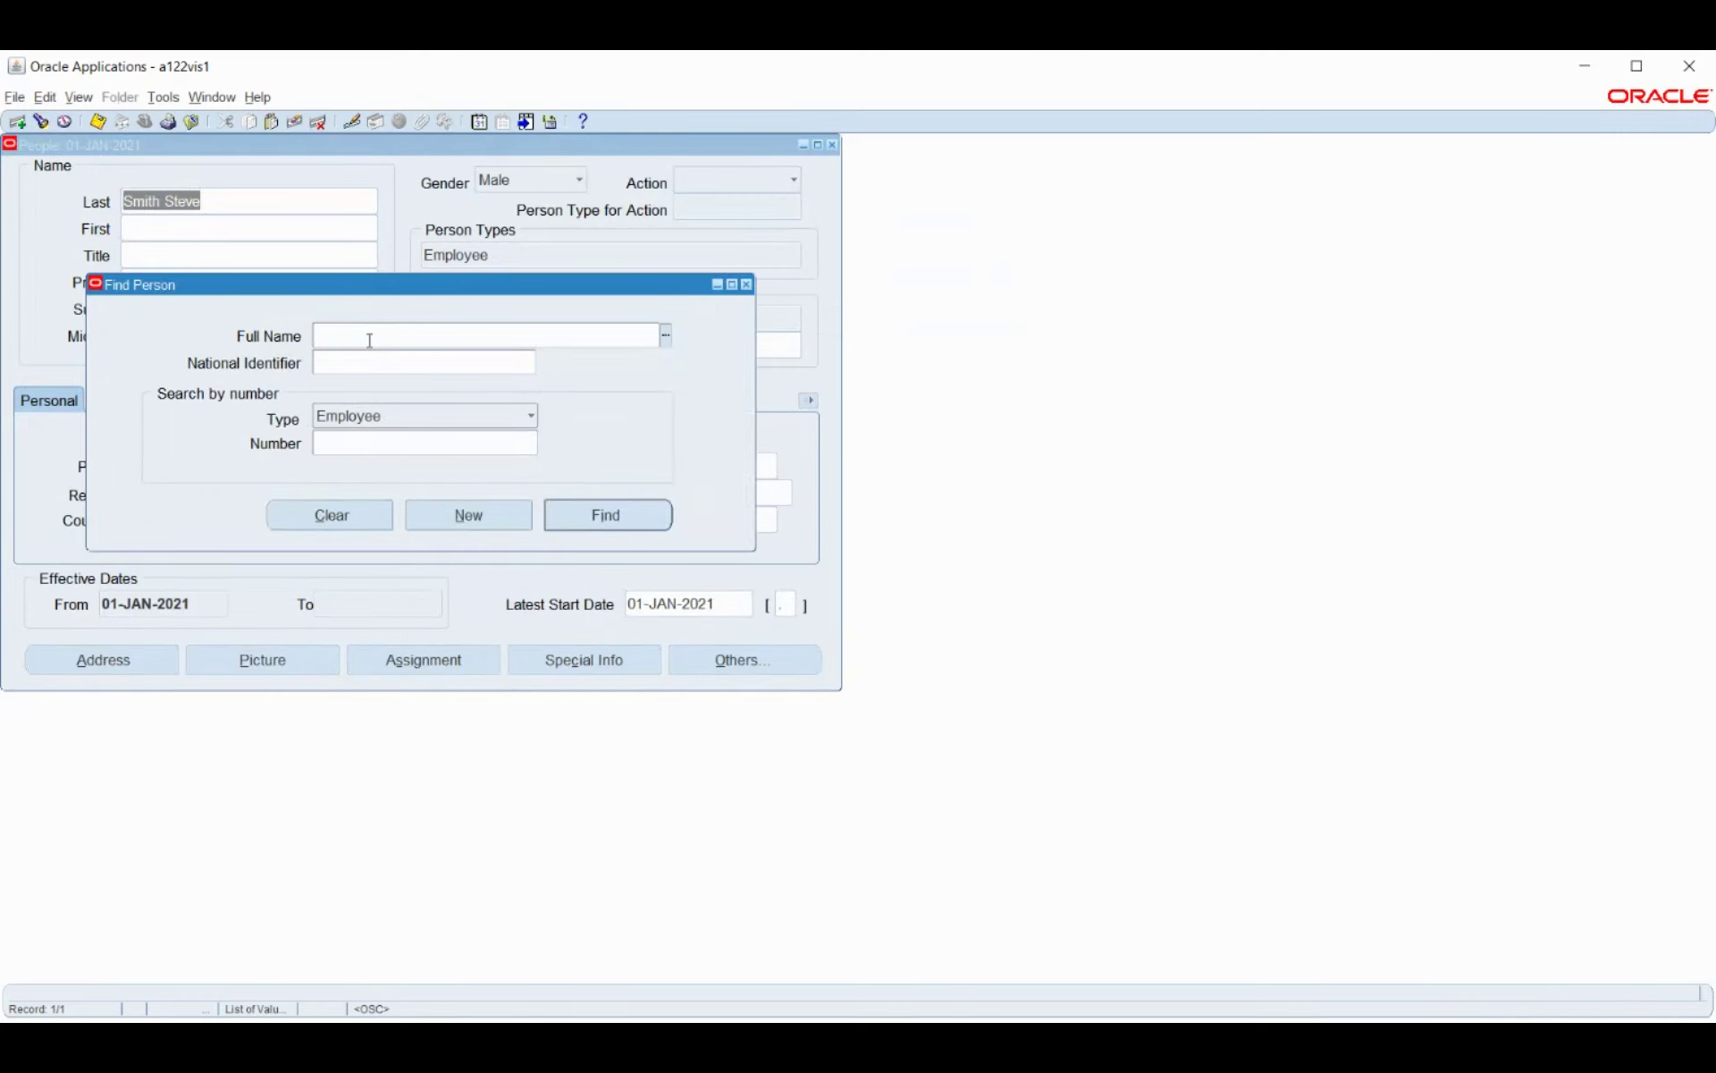
Look up employee number 3 by name and open their assignment's empty Element Entries.
key(alt+Tab)
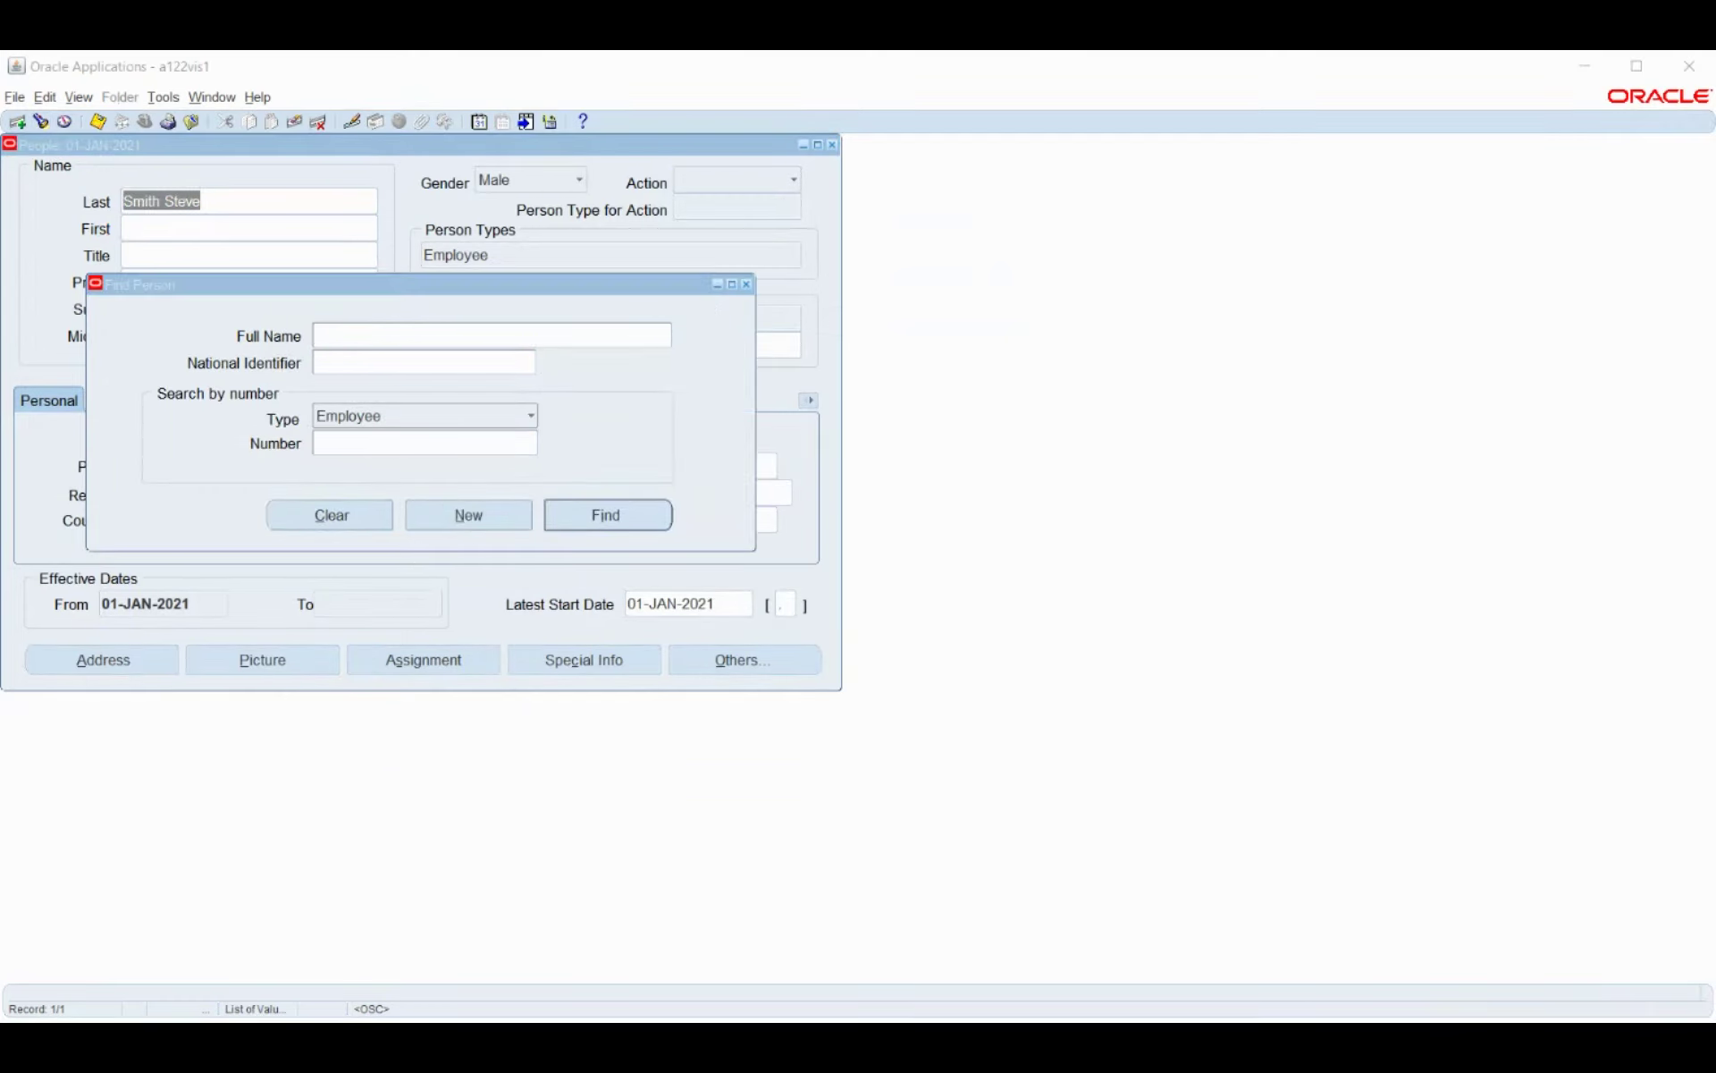
key(alt+Tab)
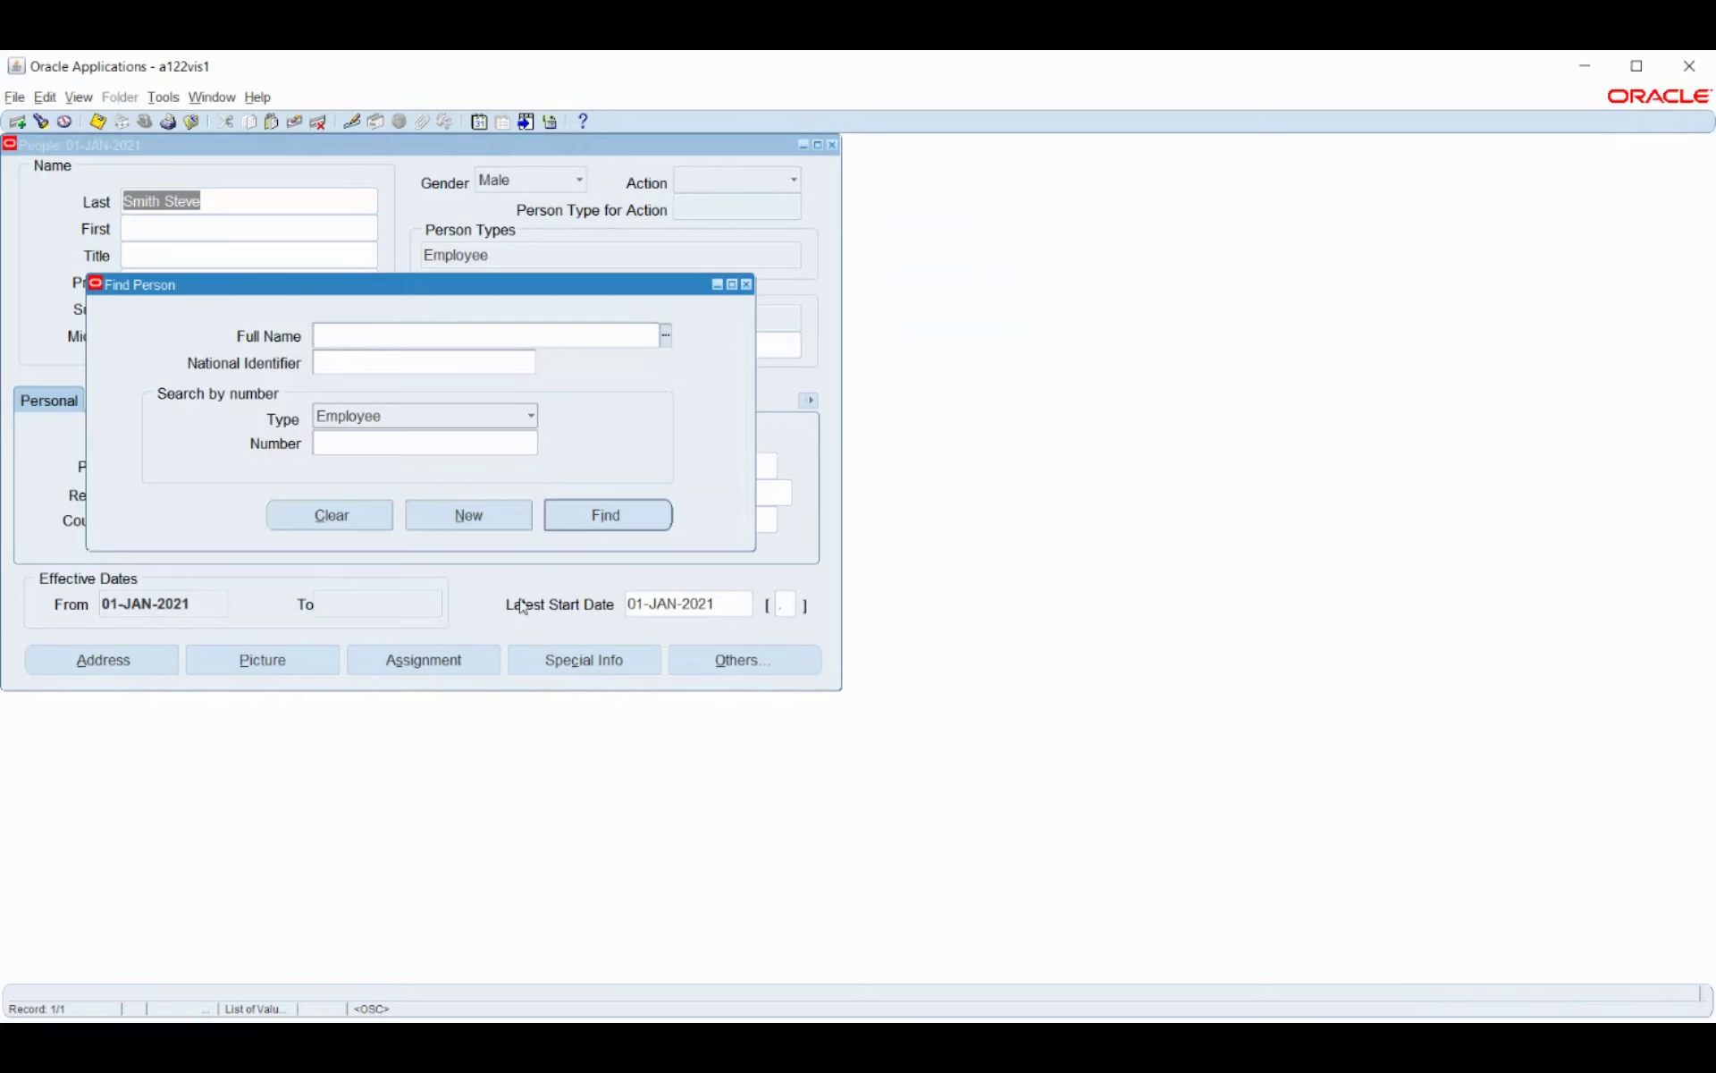
key(Tab)
click(622, 514)
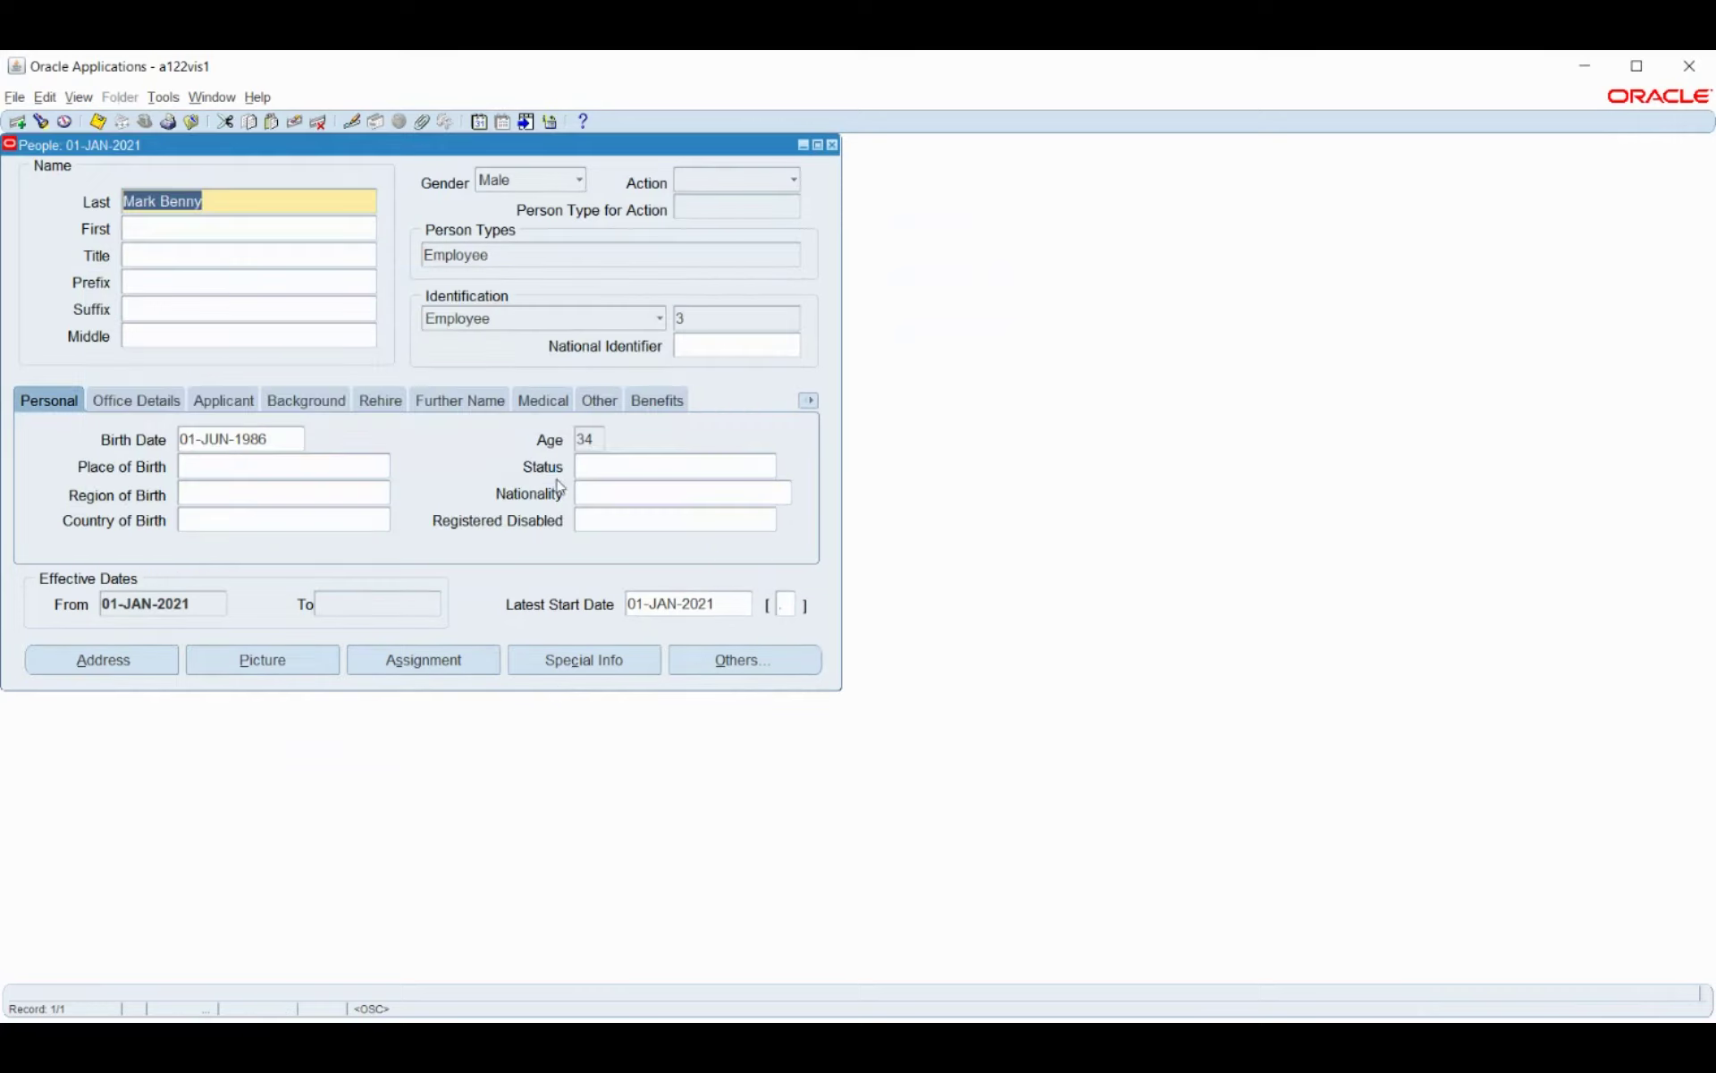
click(454, 672)
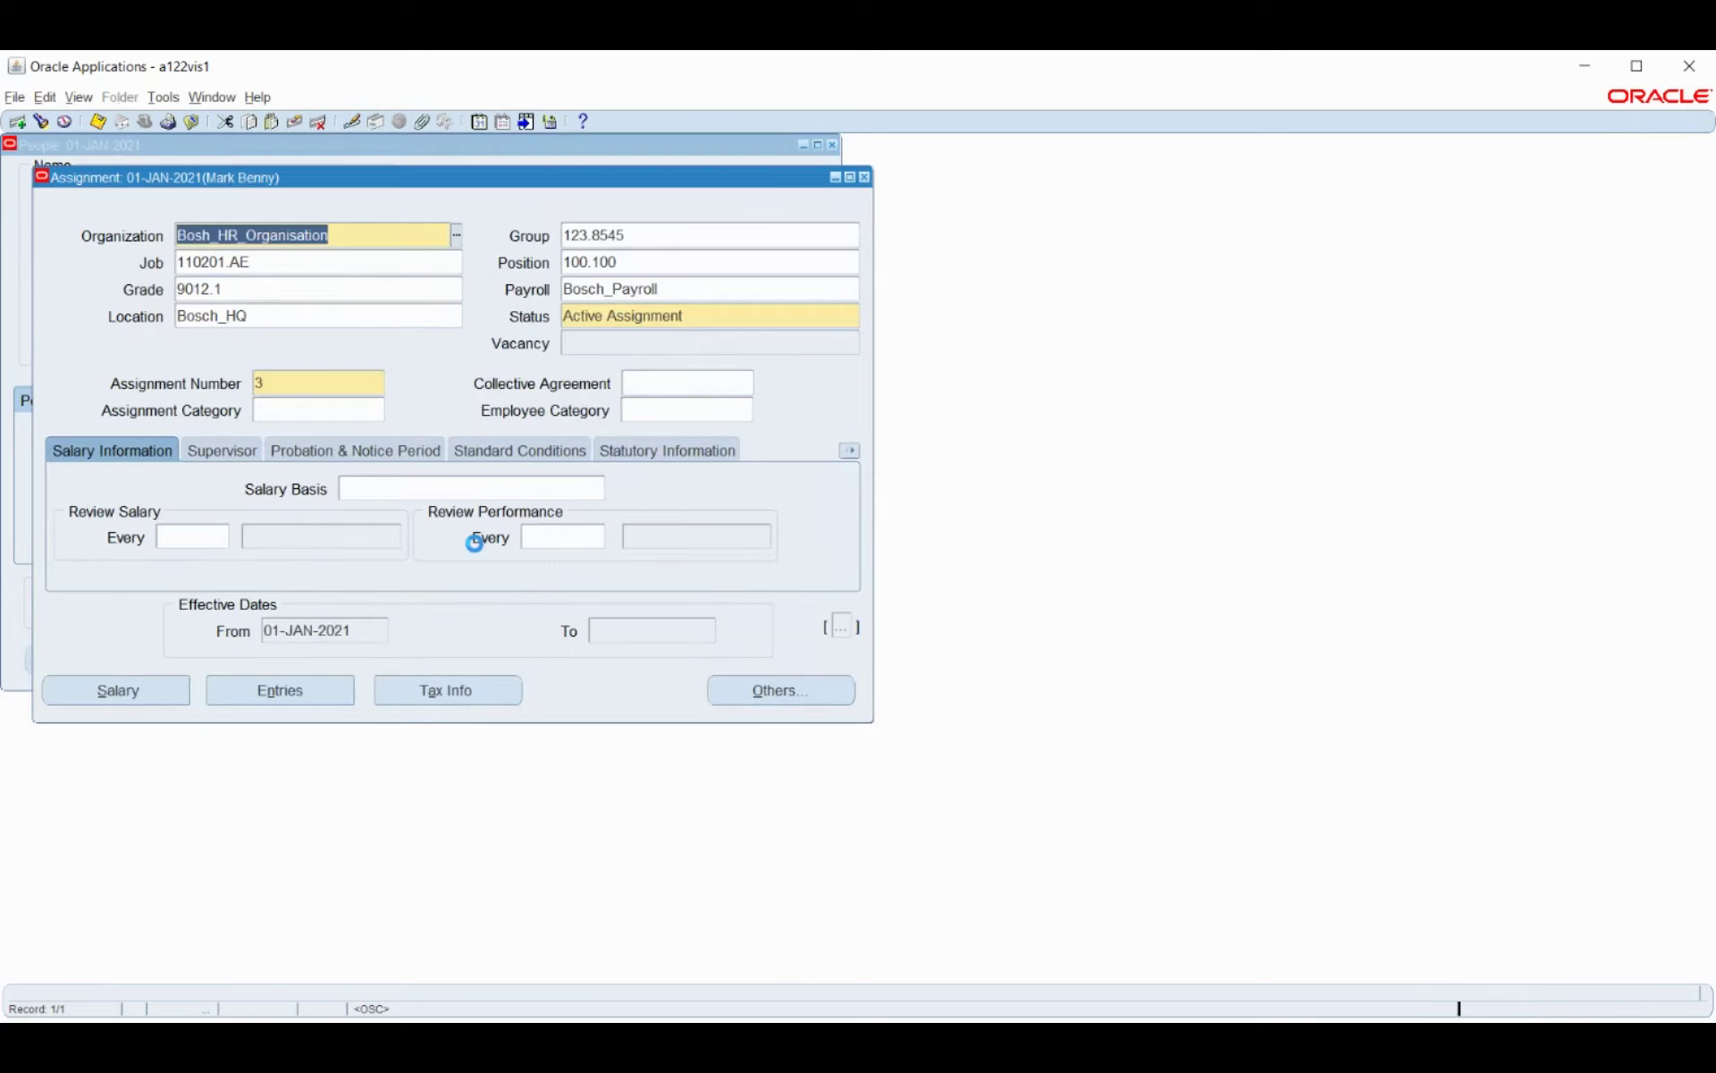
click(280, 690)
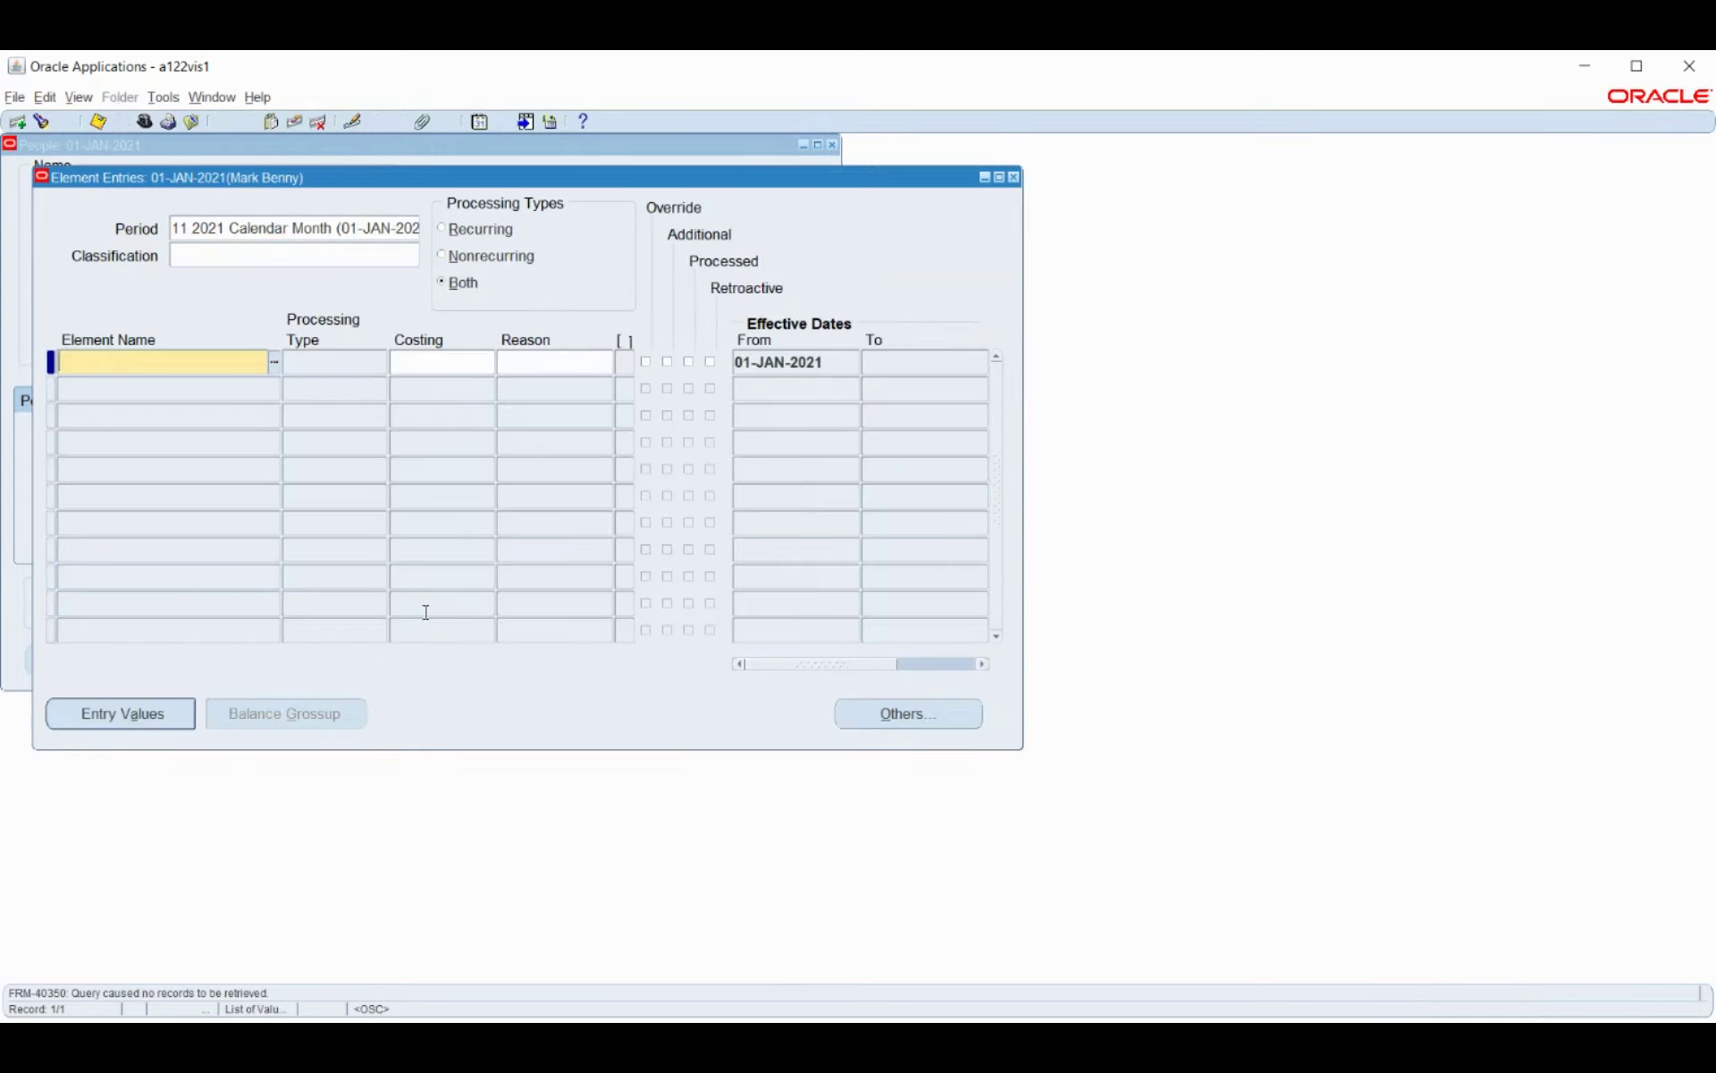
Add a Bosch_Basic_Pay entry costed to account 102 Cash clearing, then start a second row.
click(275, 362)
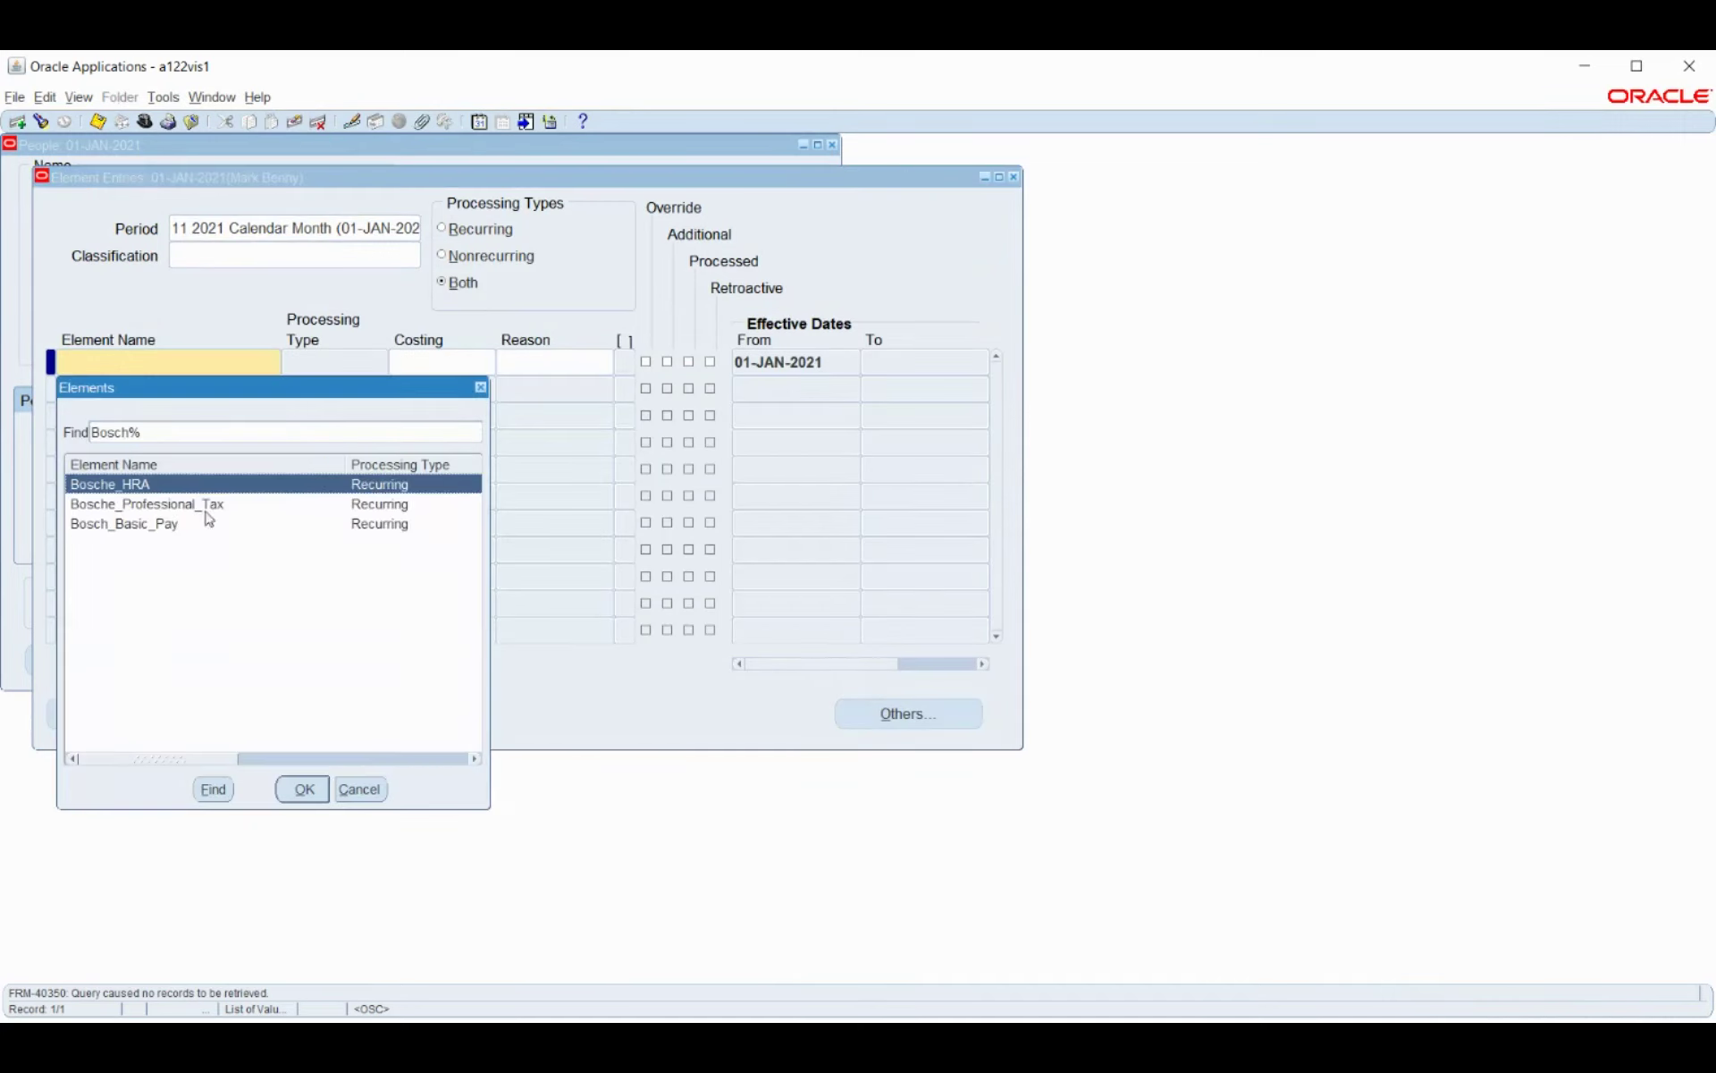
click(189, 525)
click(303, 789)
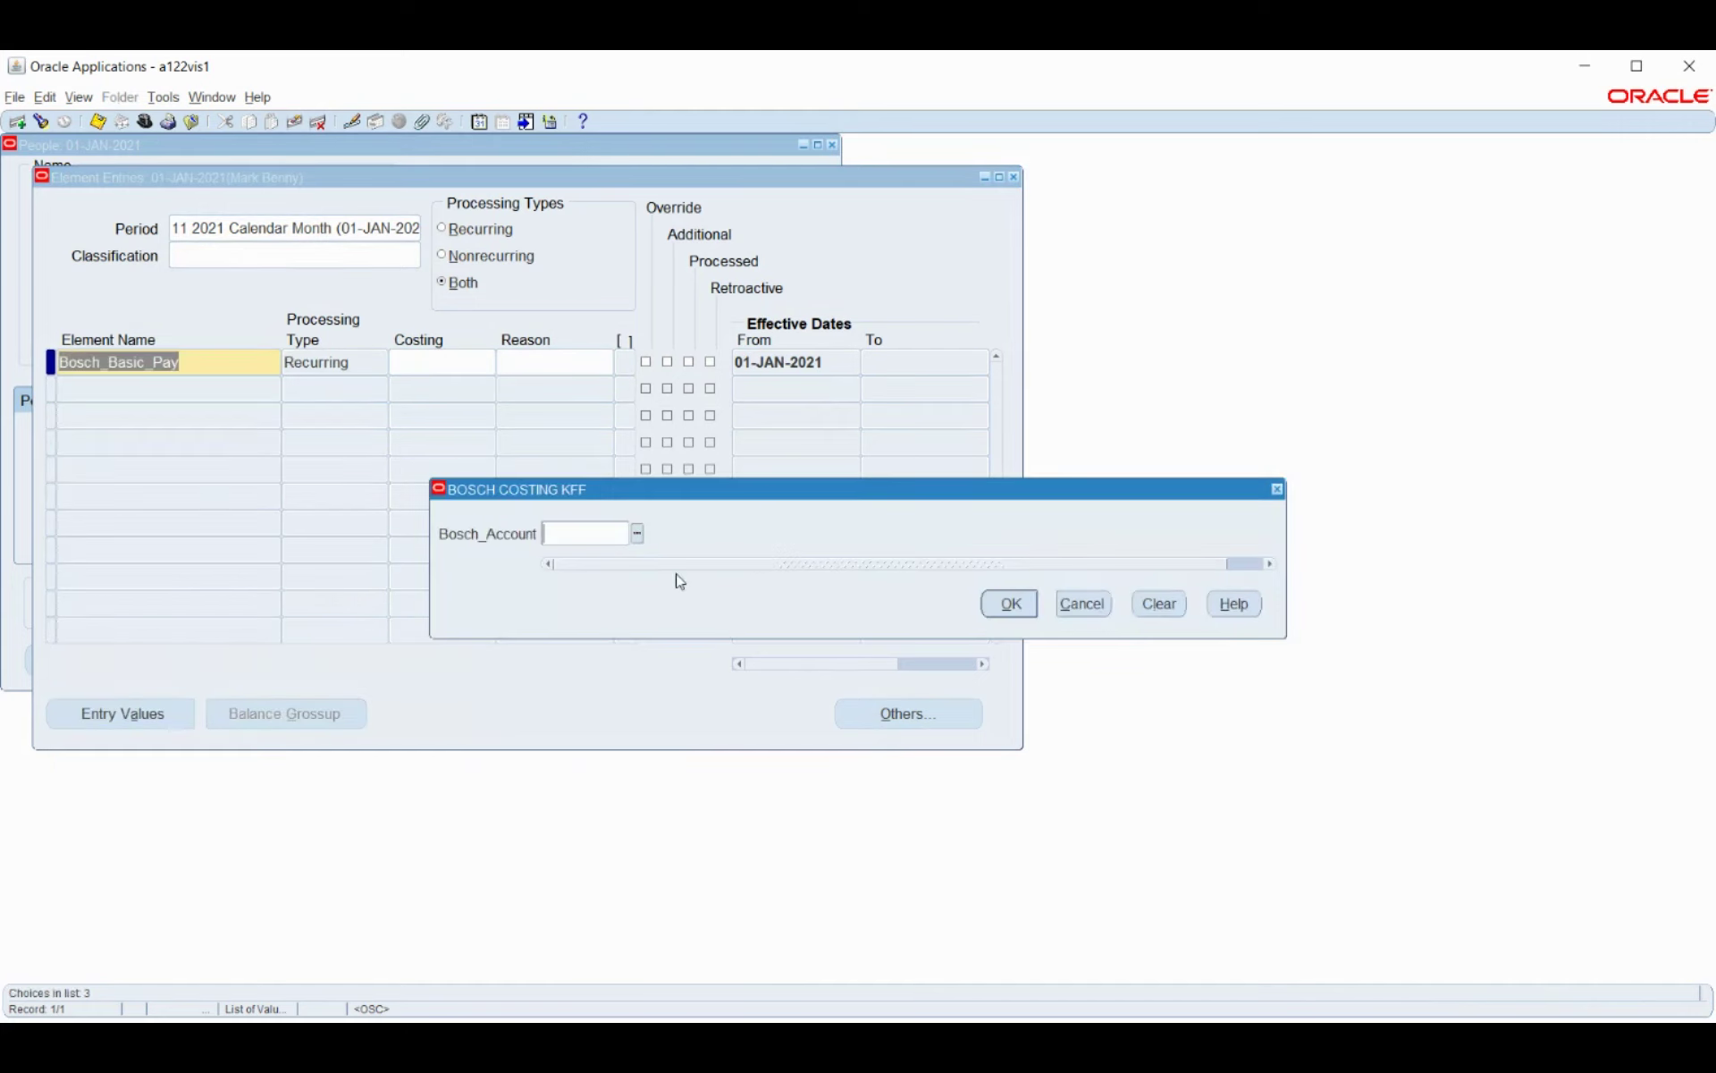
click(637, 534)
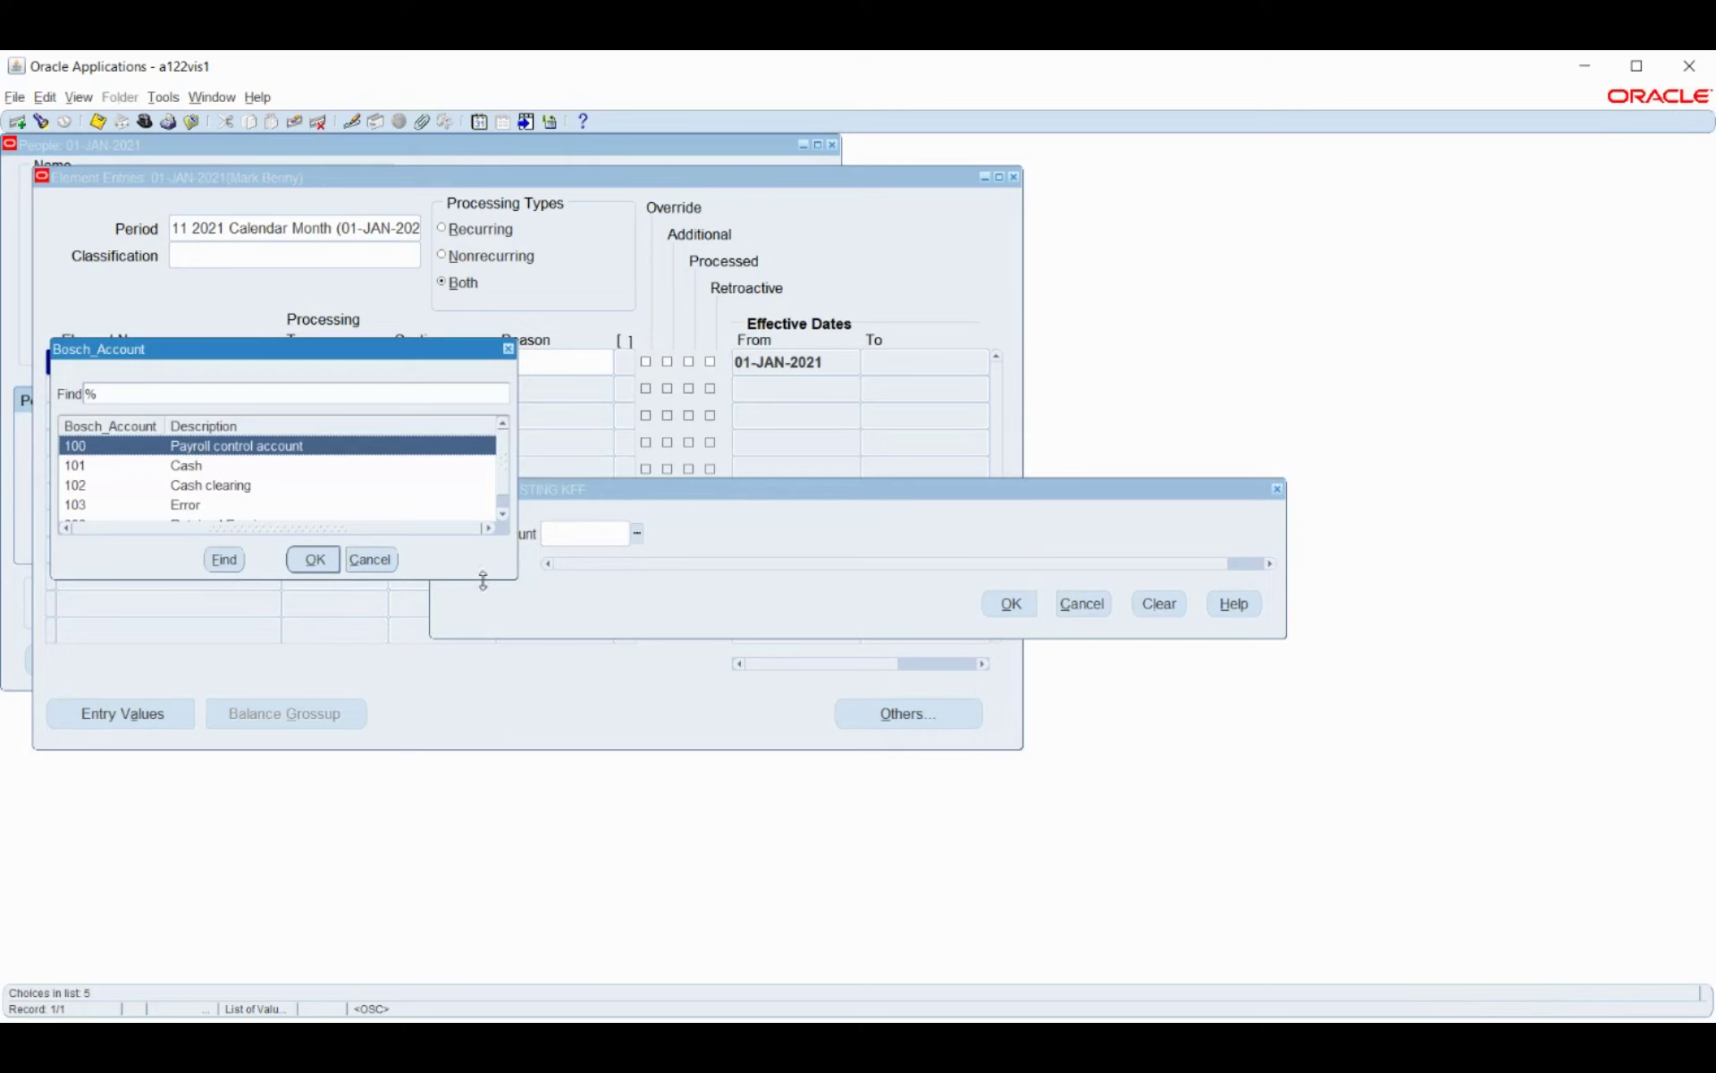
click(221, 488)
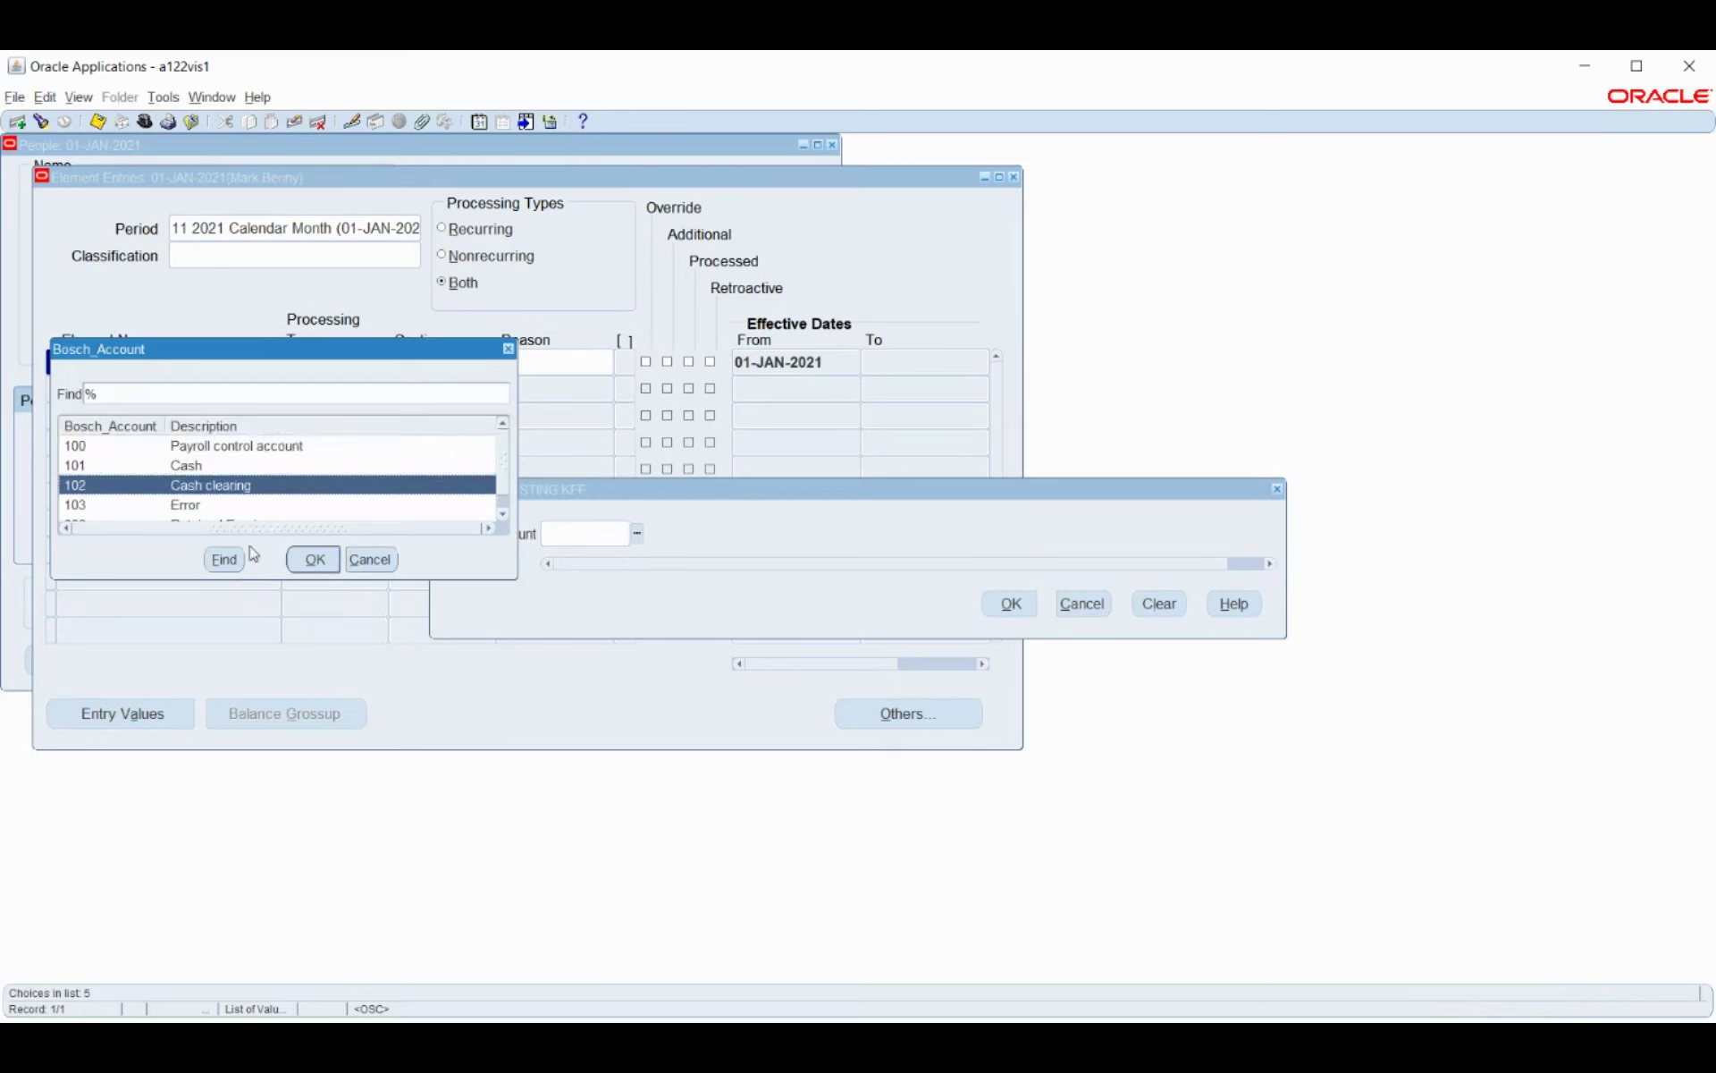
click(313, 560)
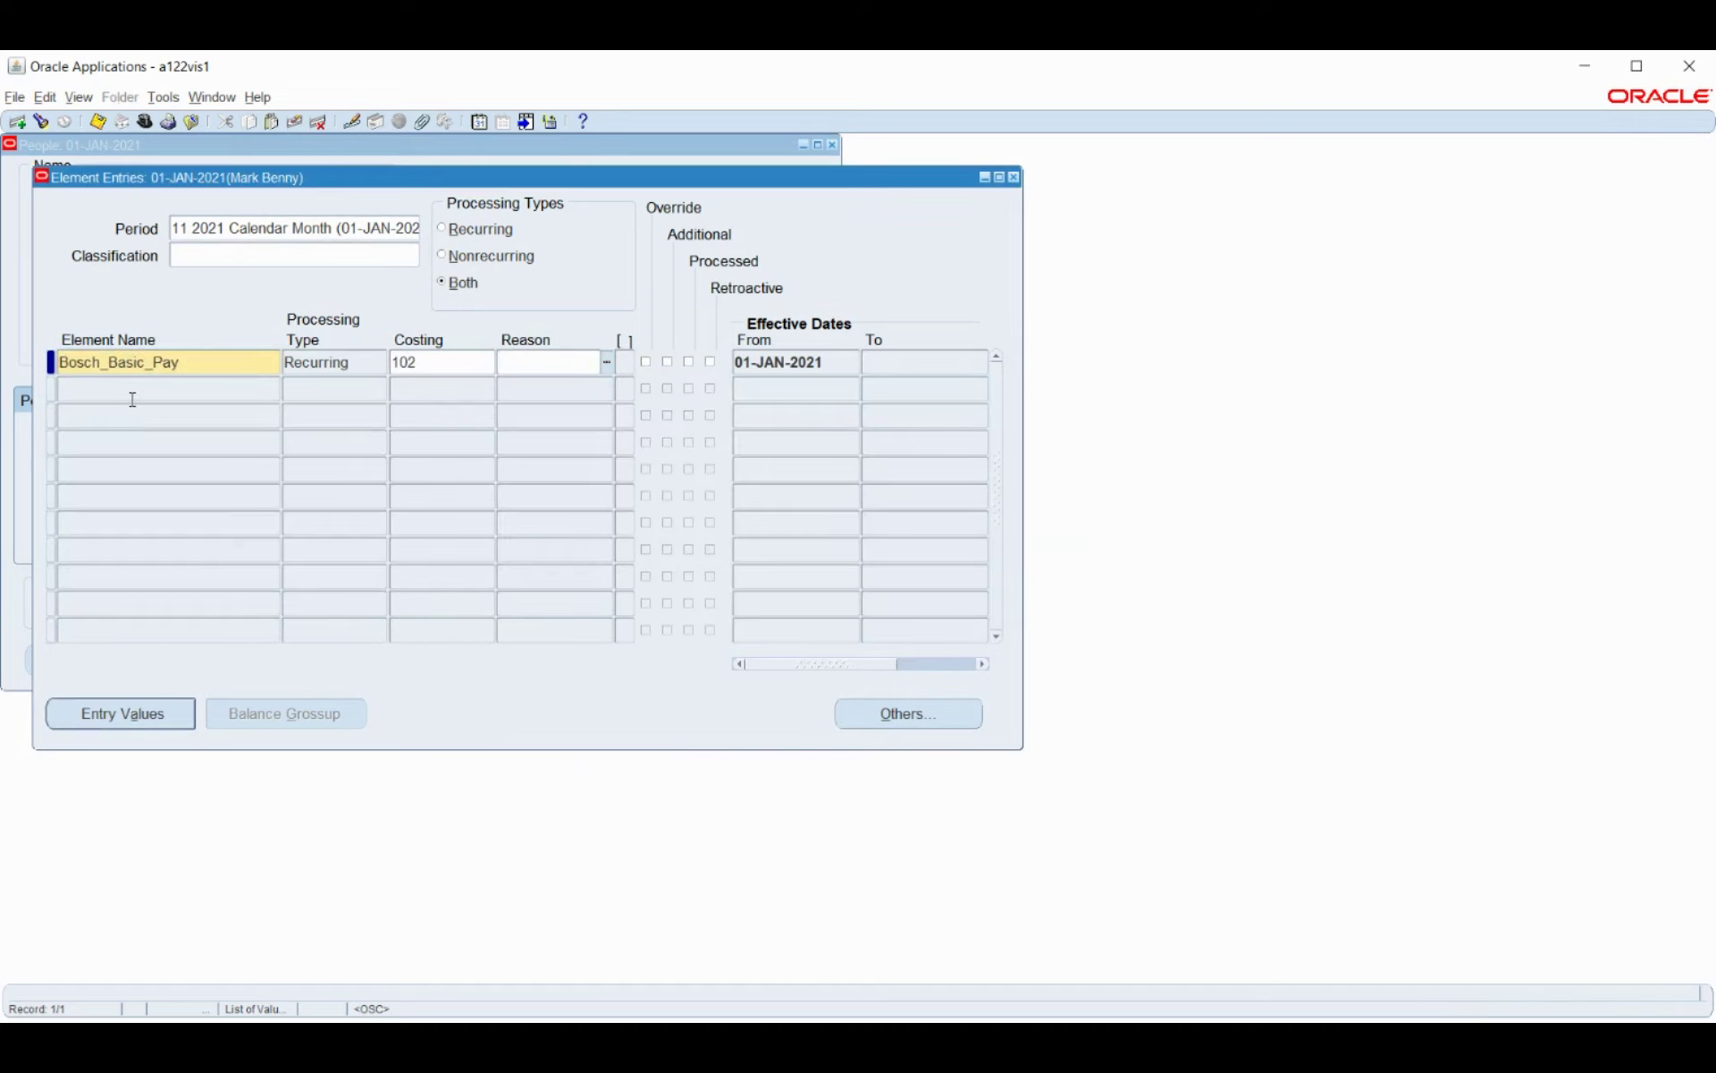
click(123, 393)
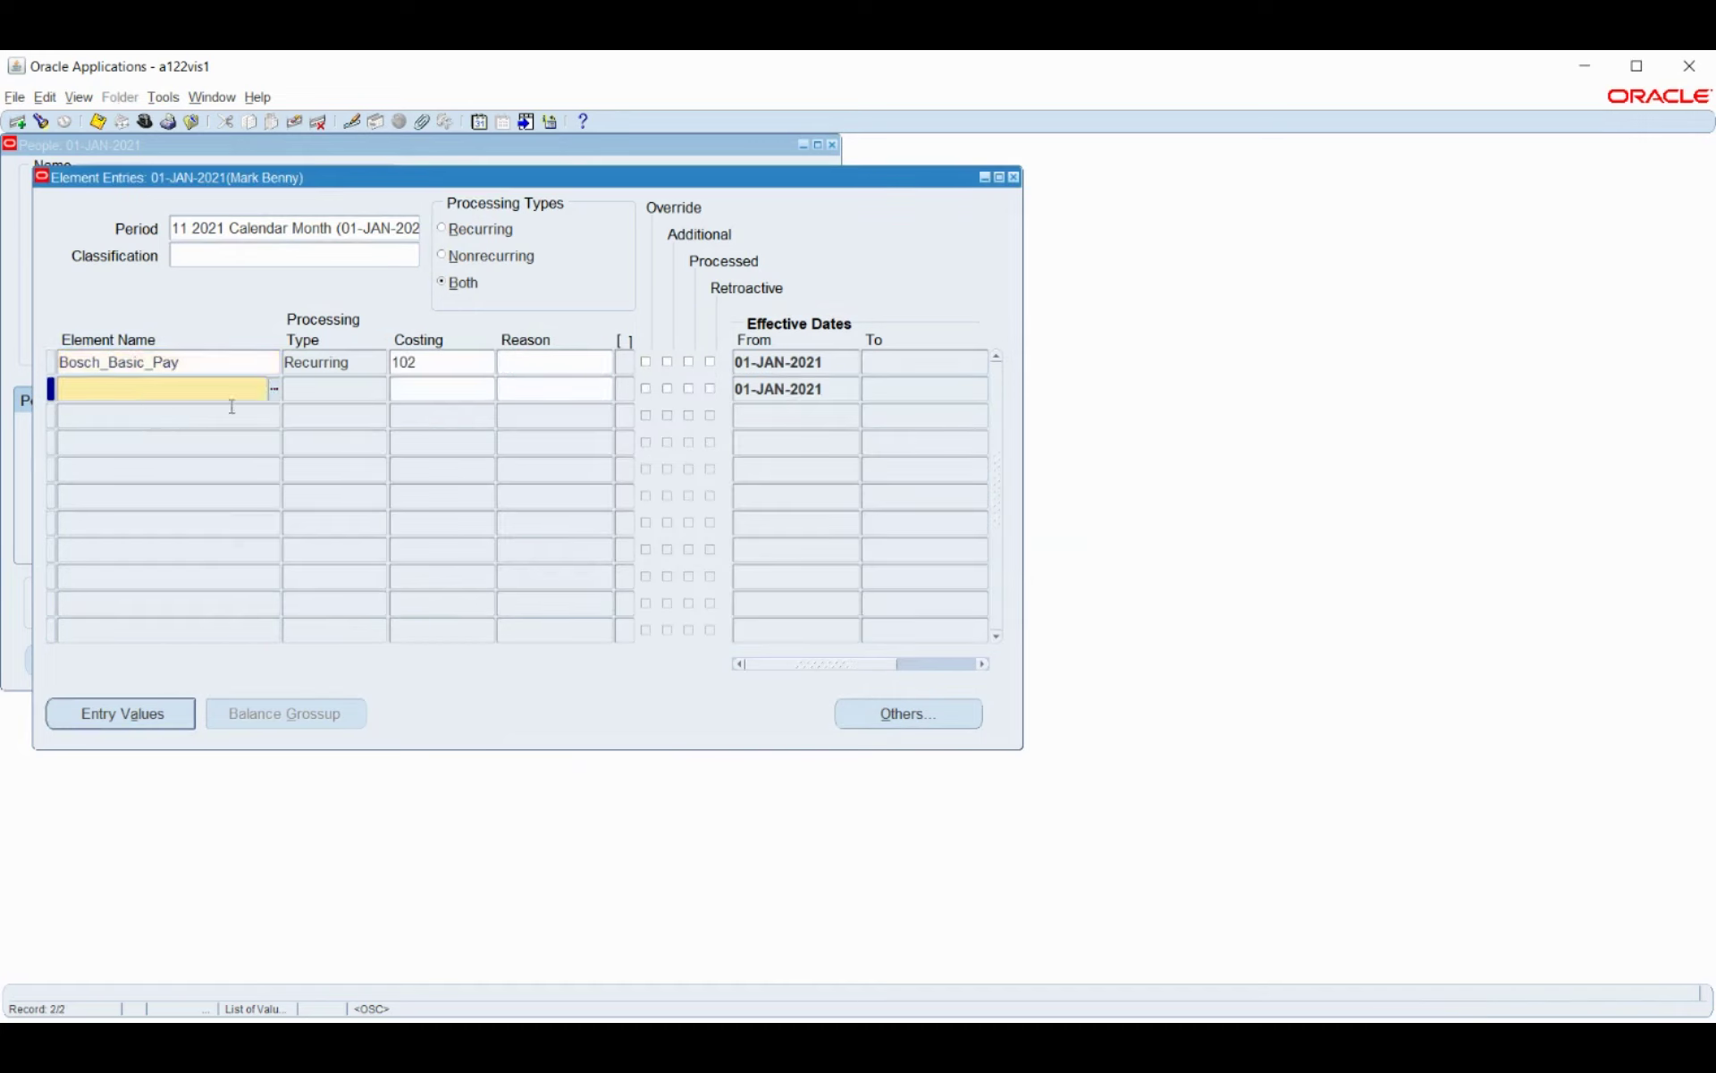
Choose Bosche_HRA for the second entry and cost it to account 102 Cash clearing.
click(275, 391)
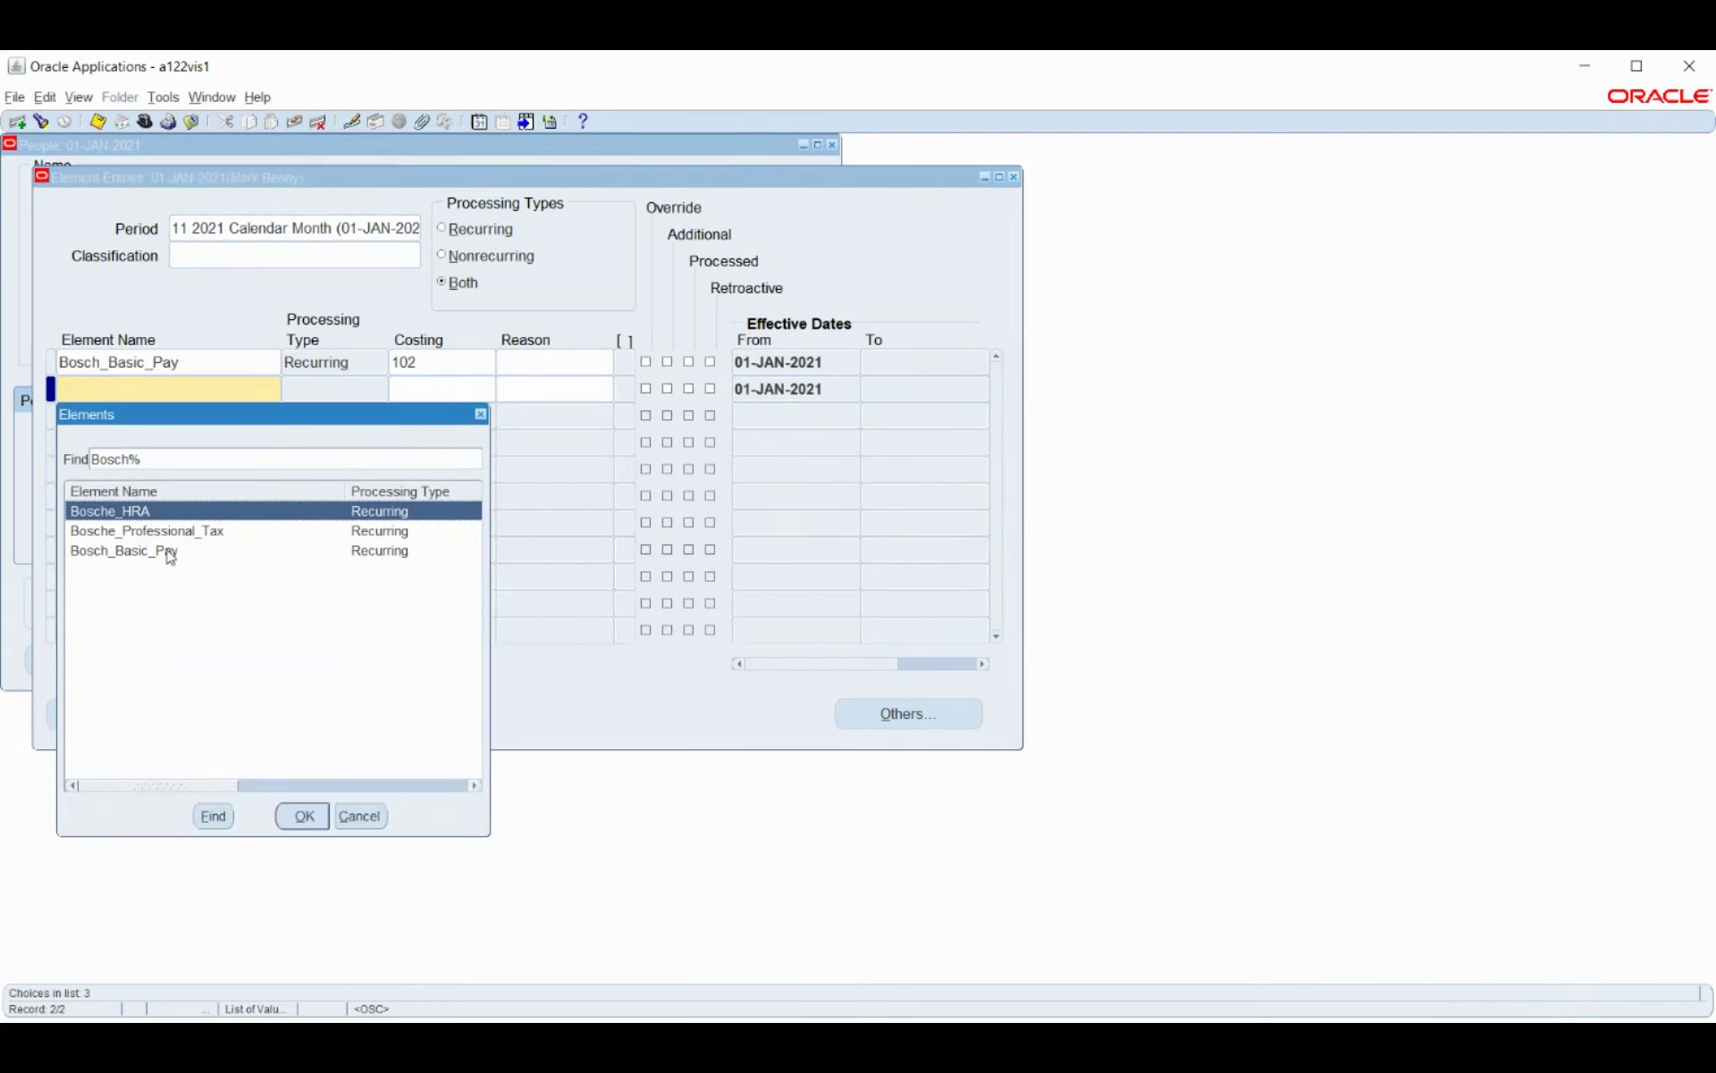
click(304, 817)
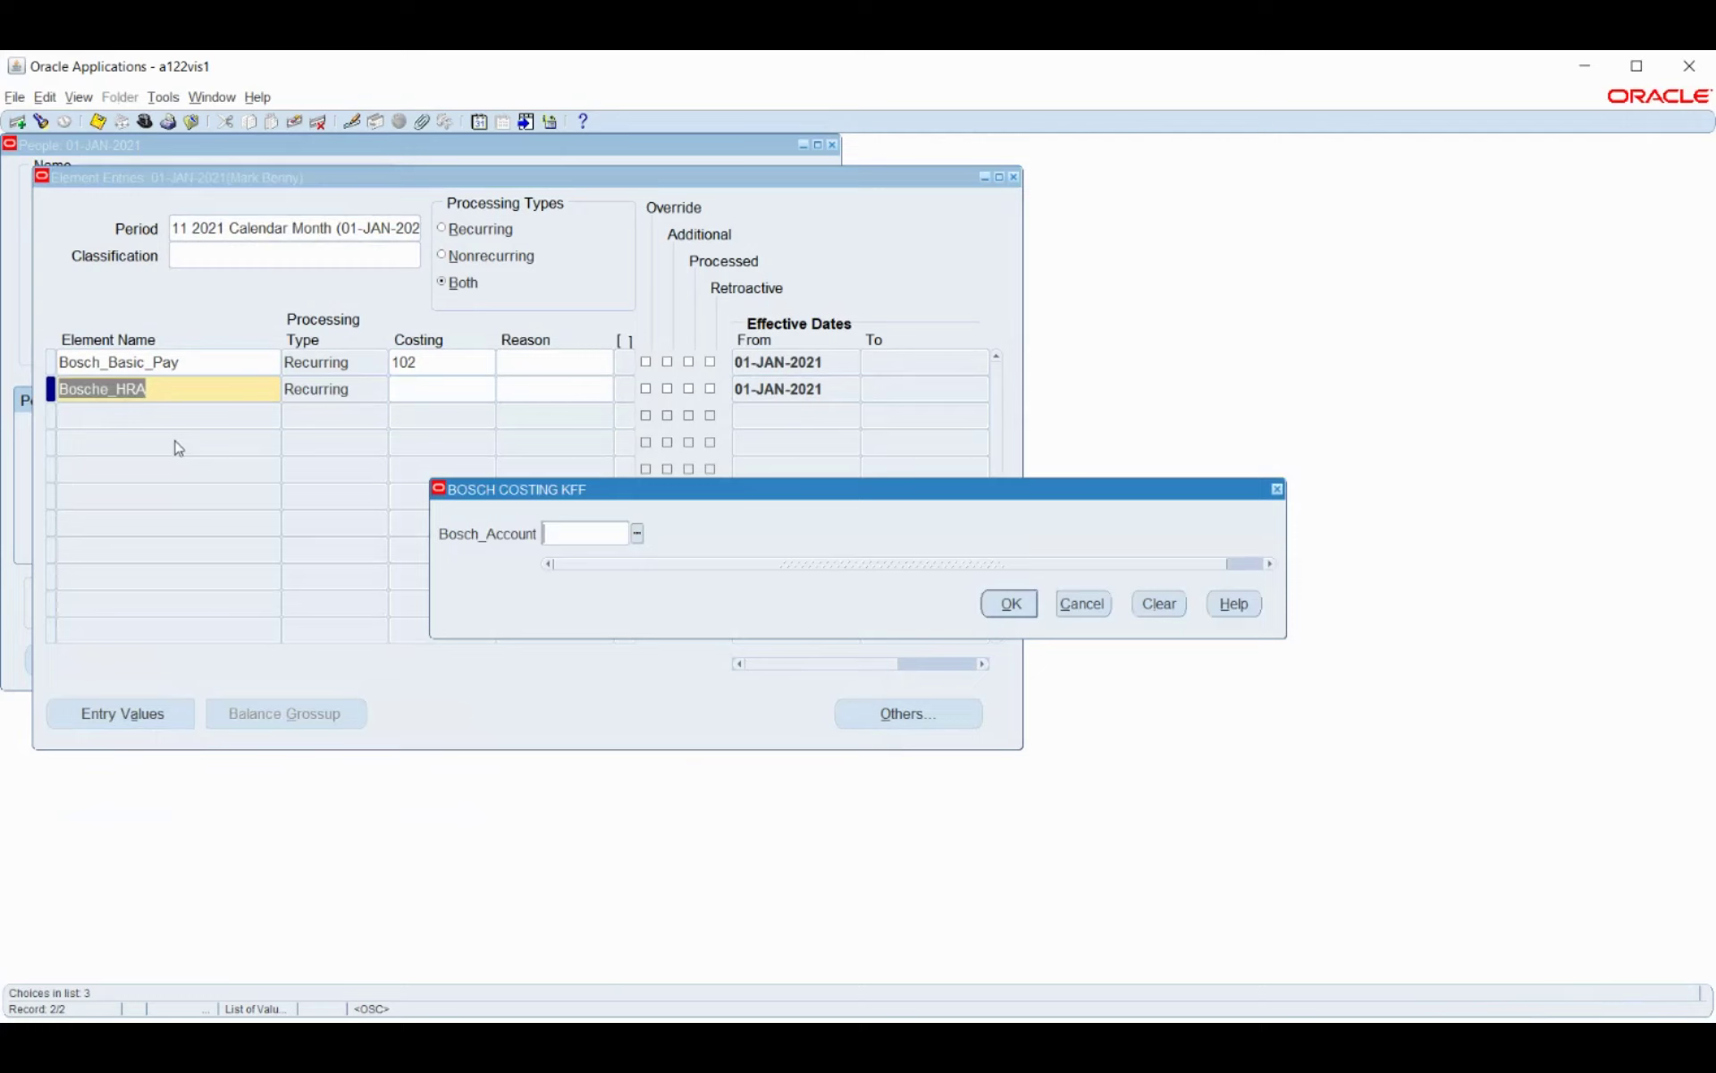
click(638, 536)
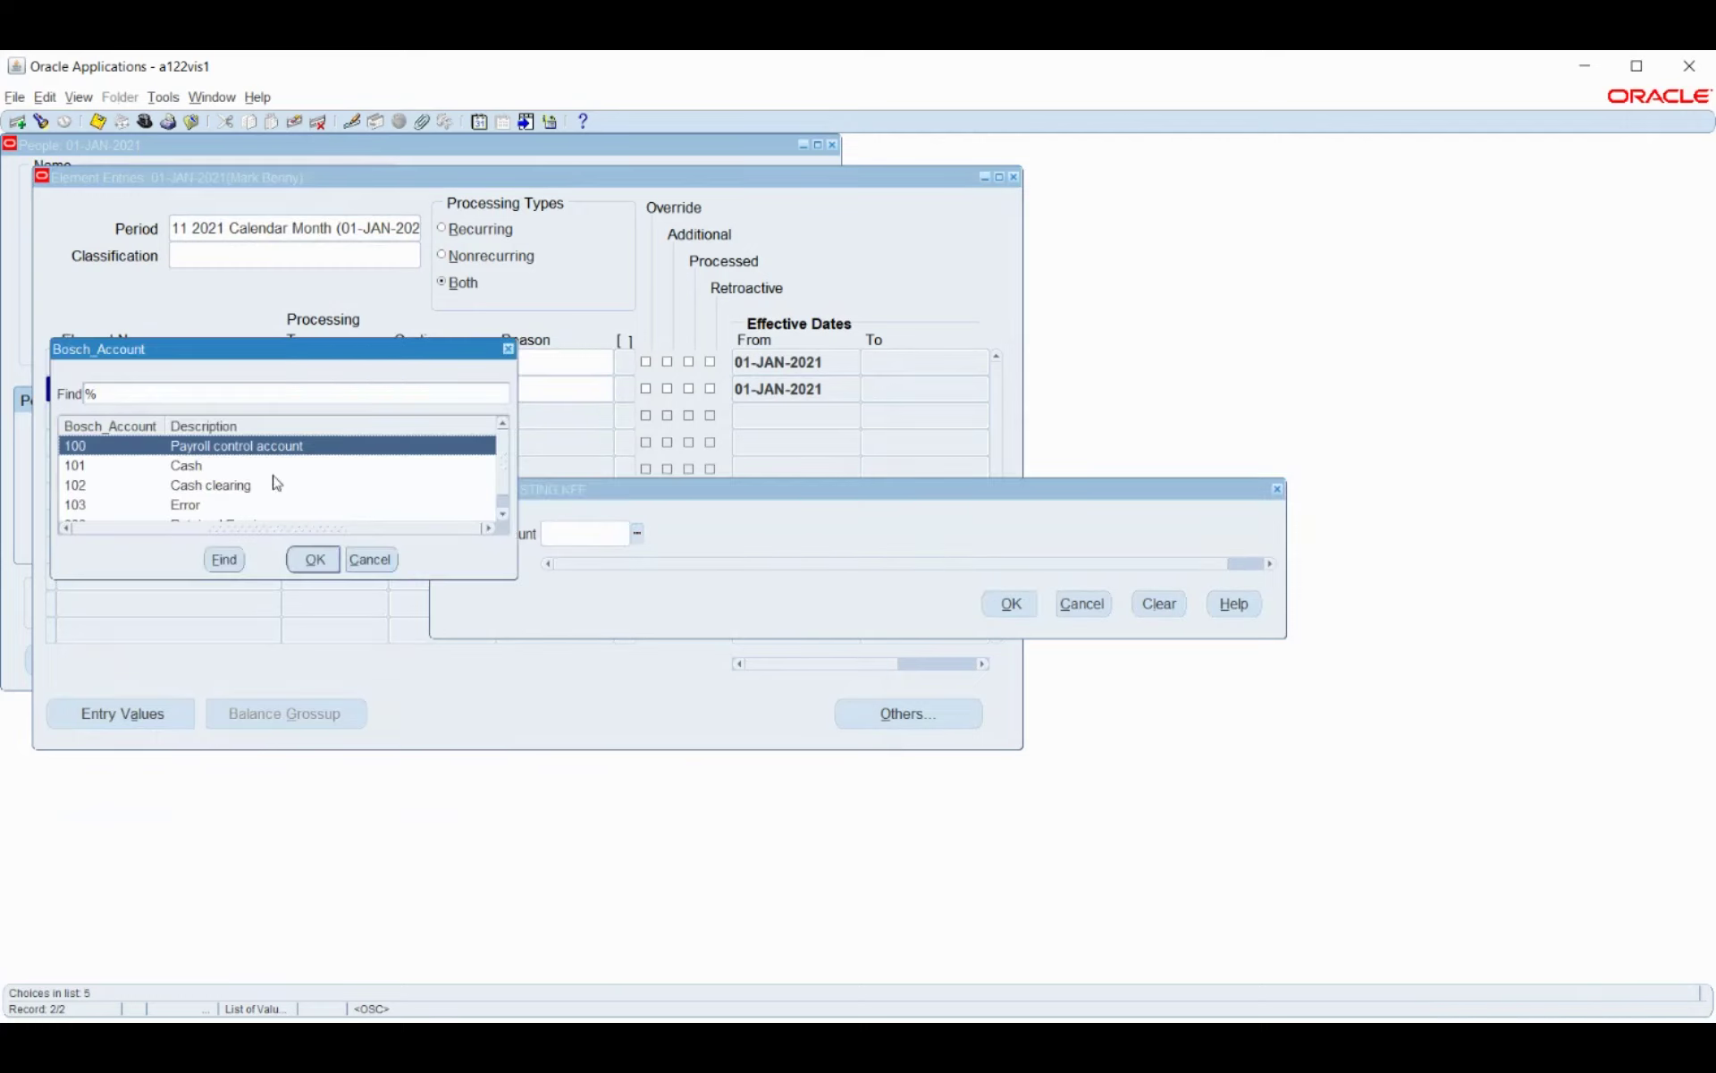
click(277, 482)
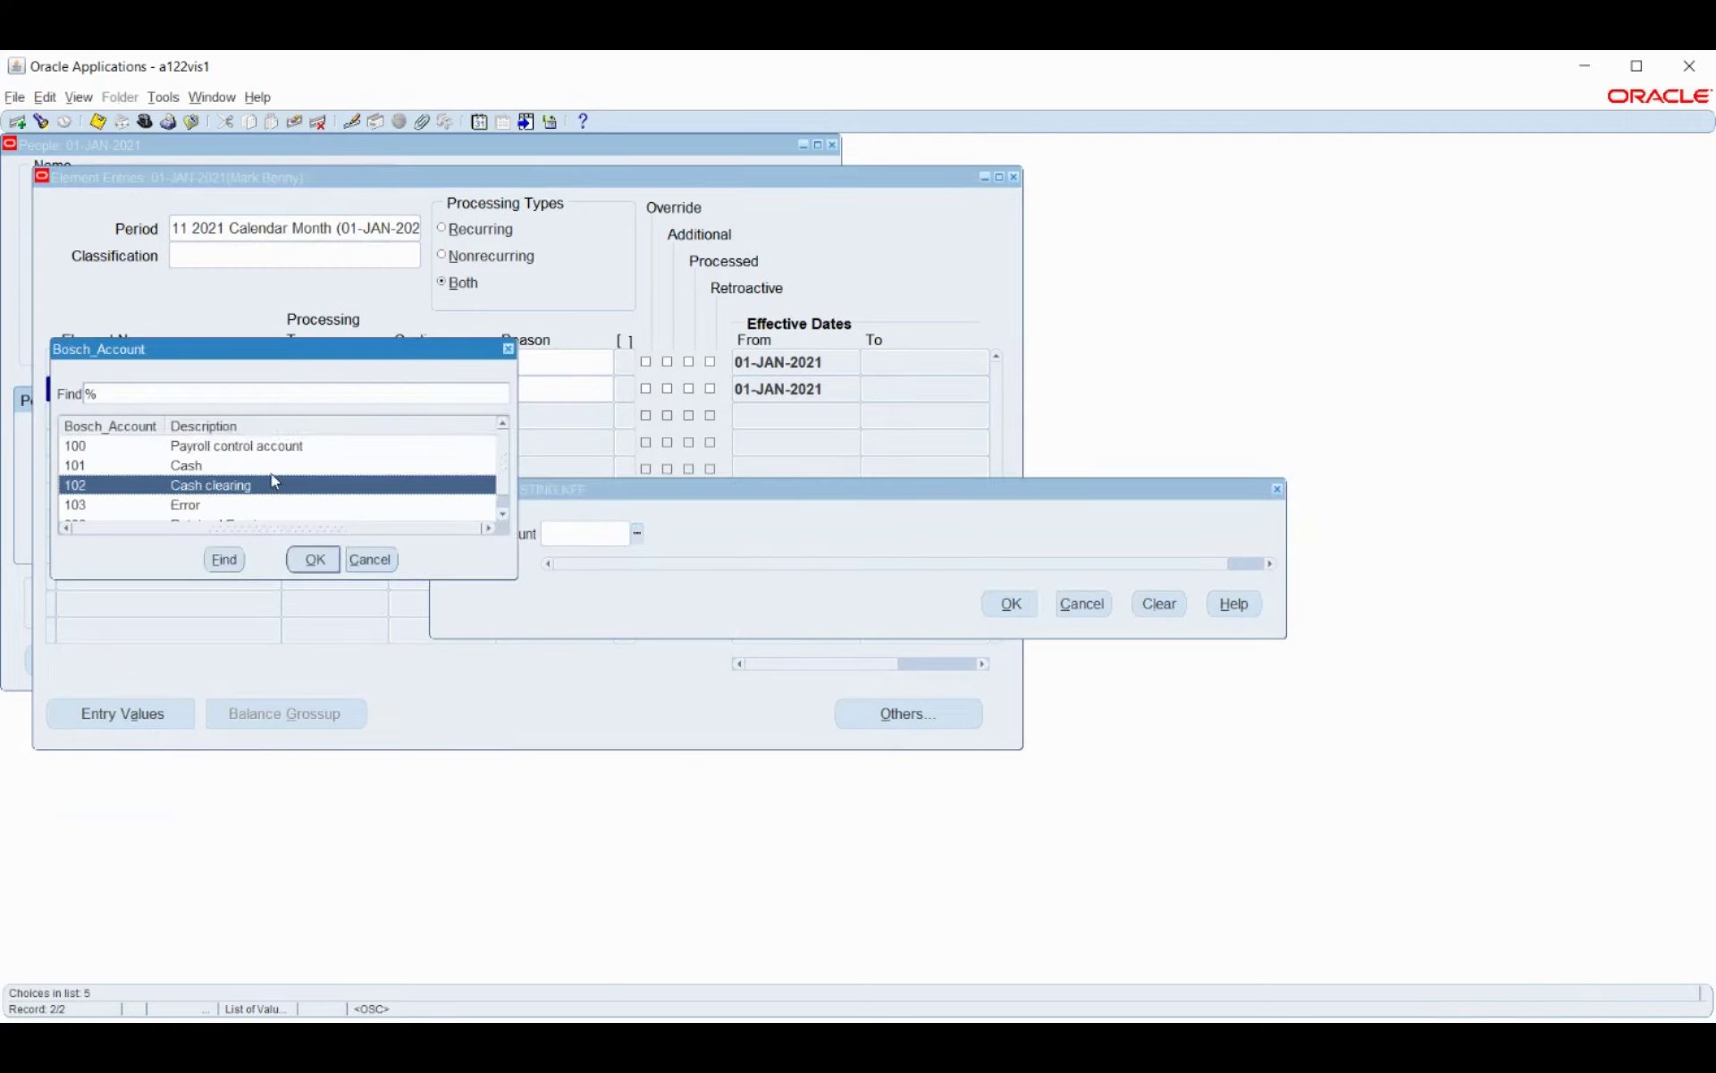
click(329, 562)
click(1010, 604)
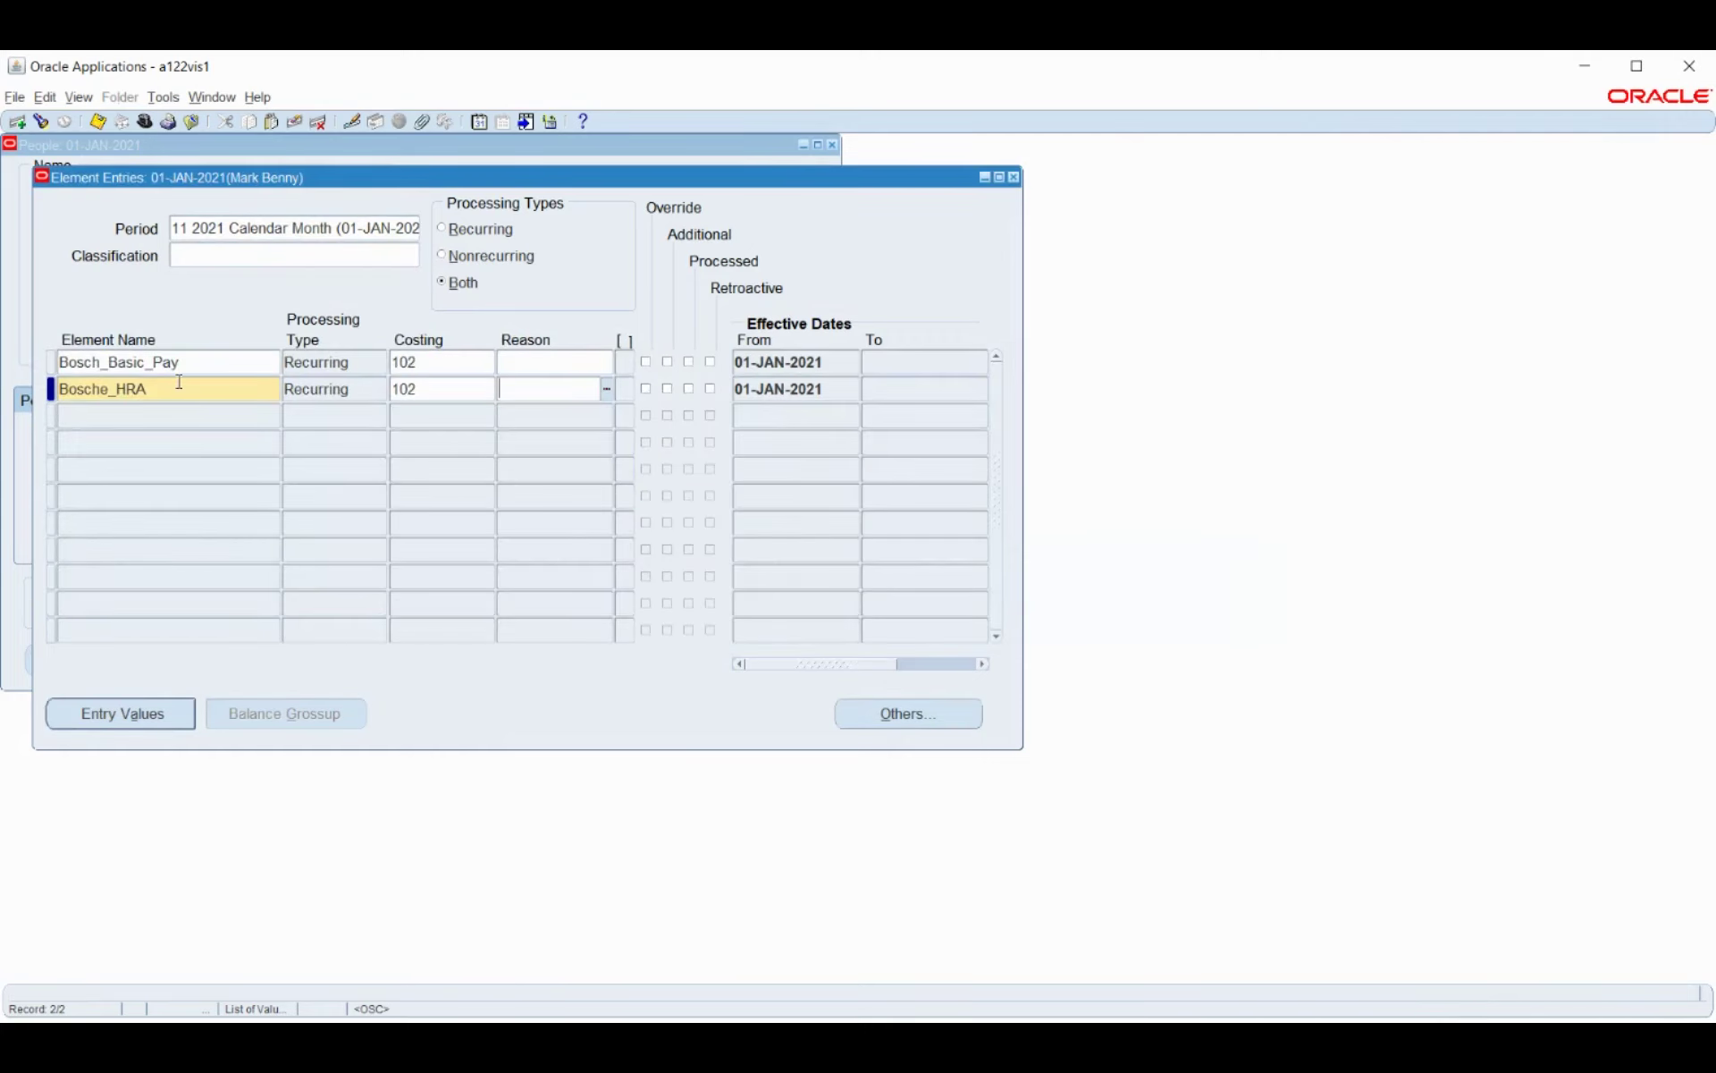
Add Bosche_Professional_Tax as the third entry, costed to account 102 Cash clearing.
click(149, 415)
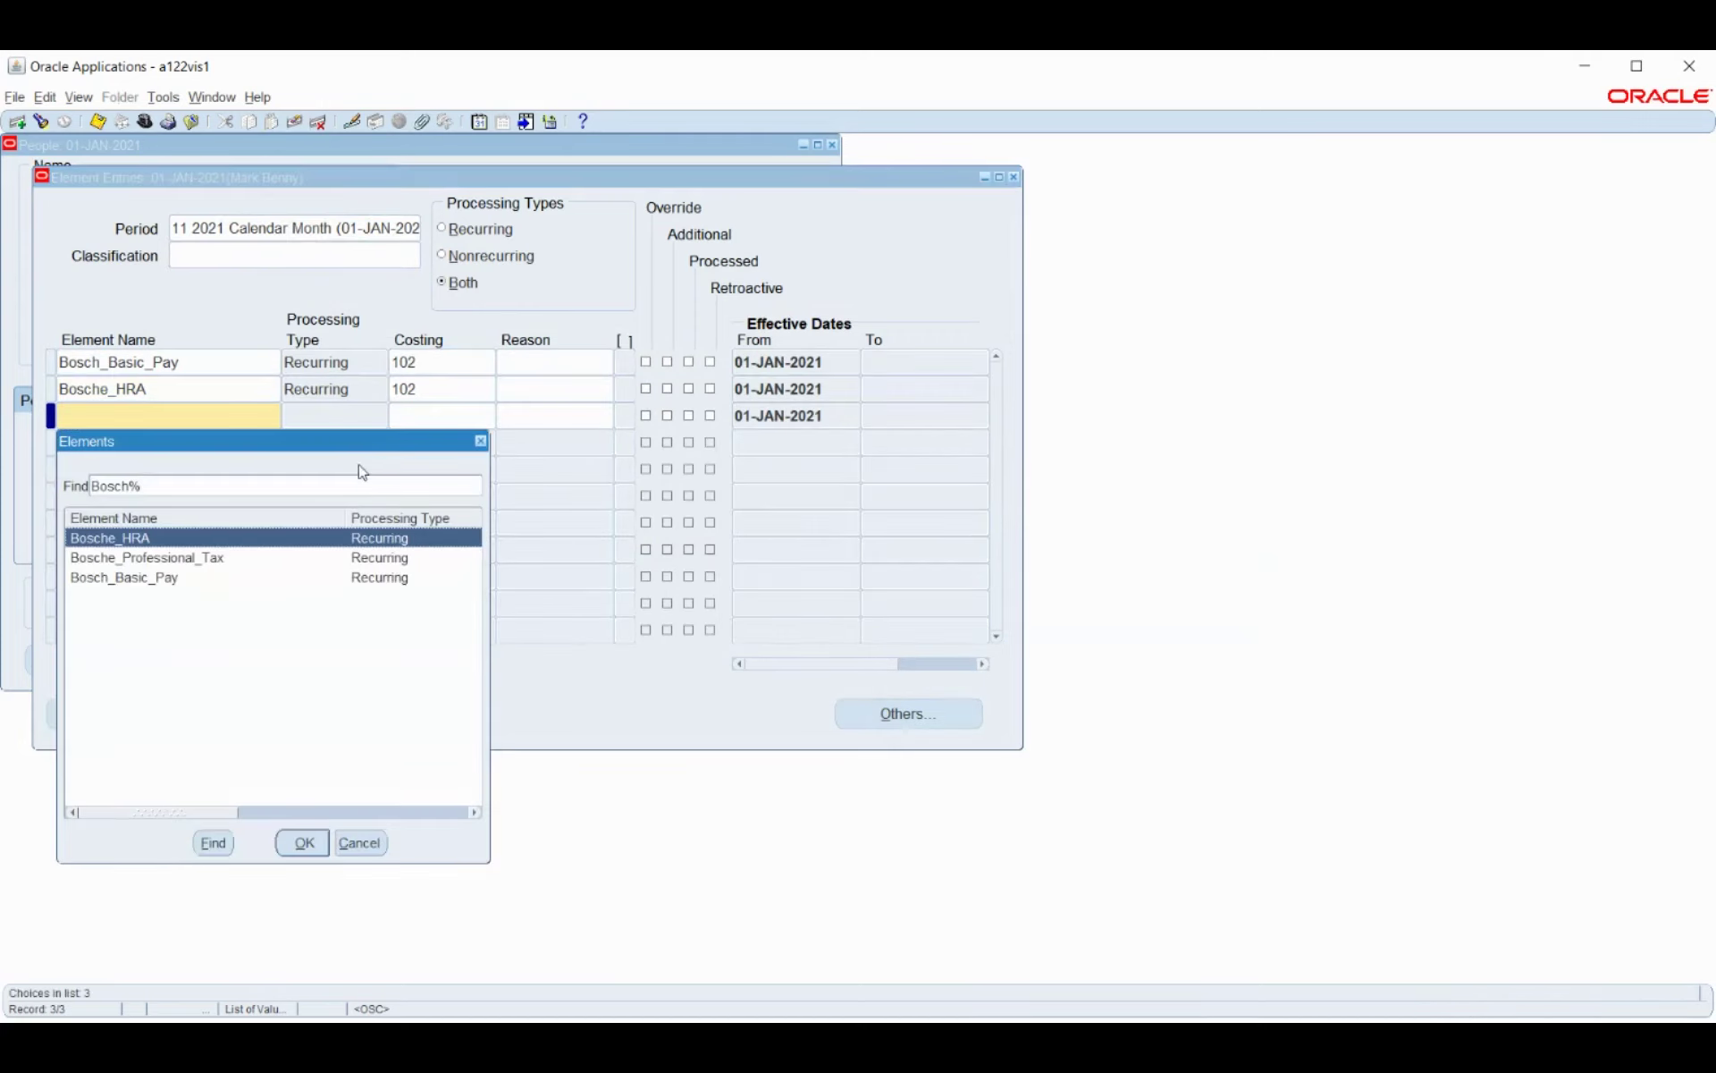
click(182, 560)
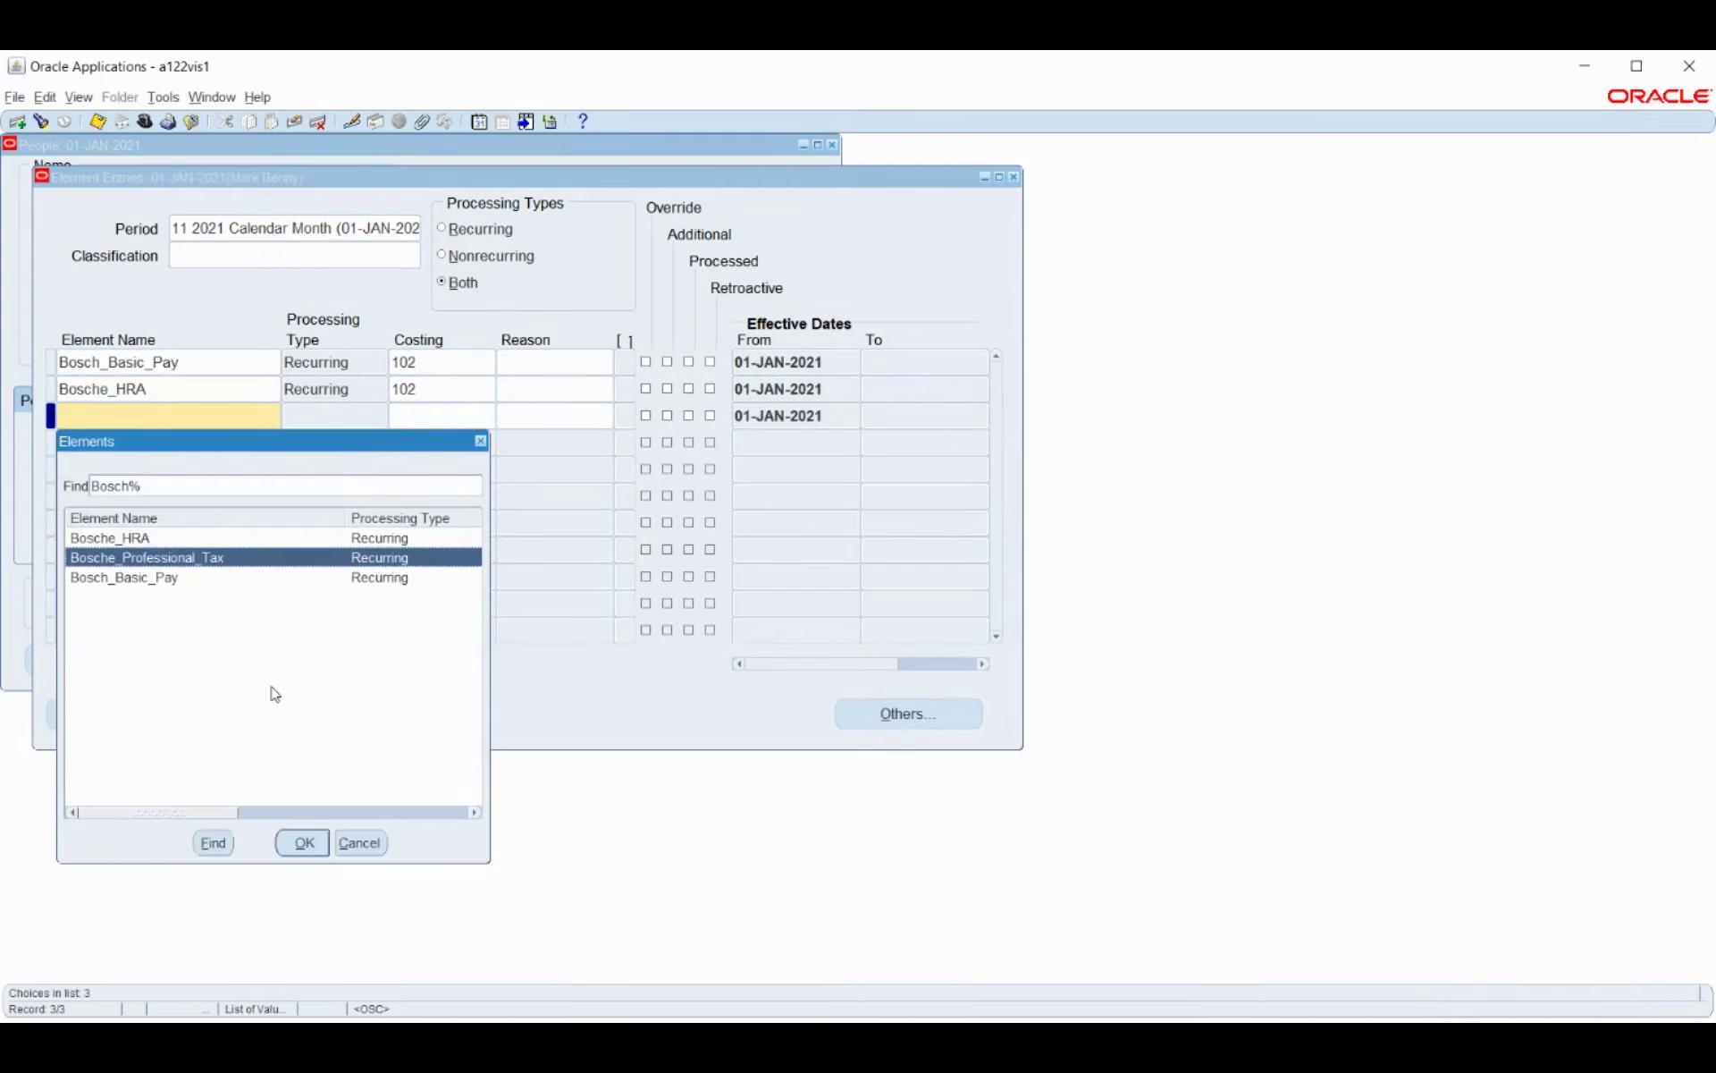
click(301, 842)
click(420, 418)
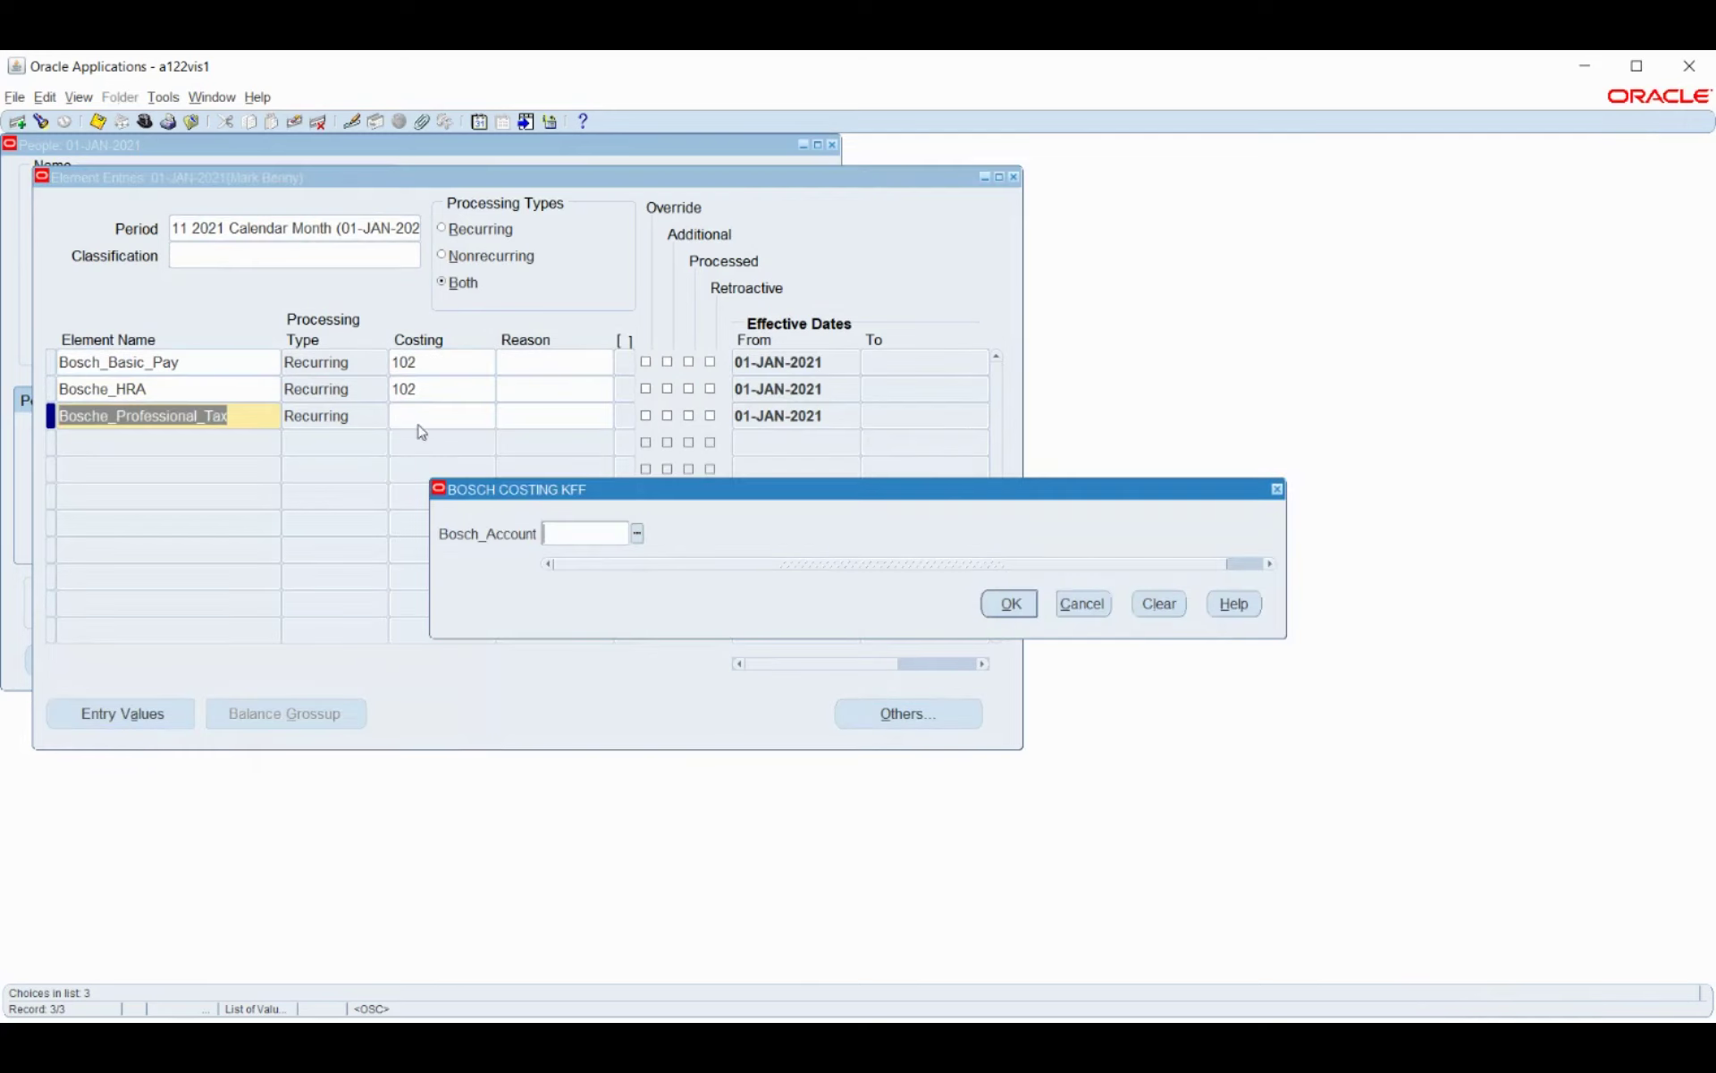
click(637, 534)
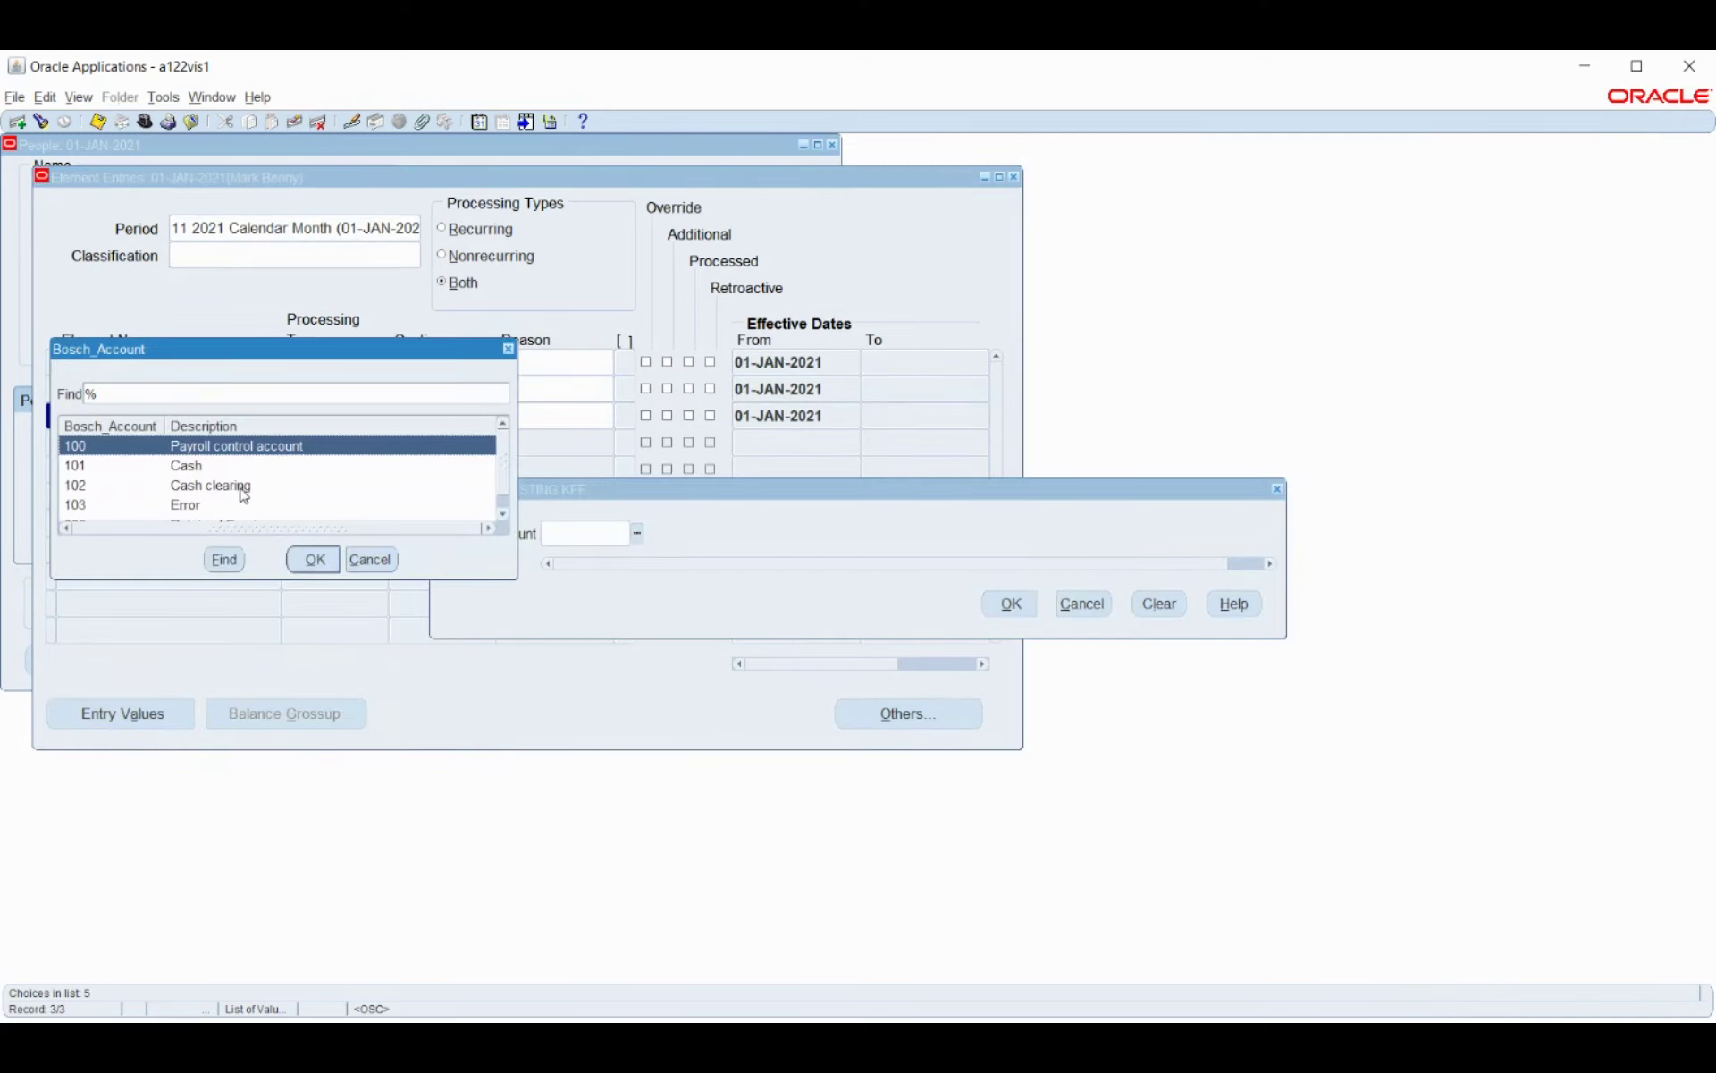
click(244, 491)
click(314, 561)
click(983, 605)
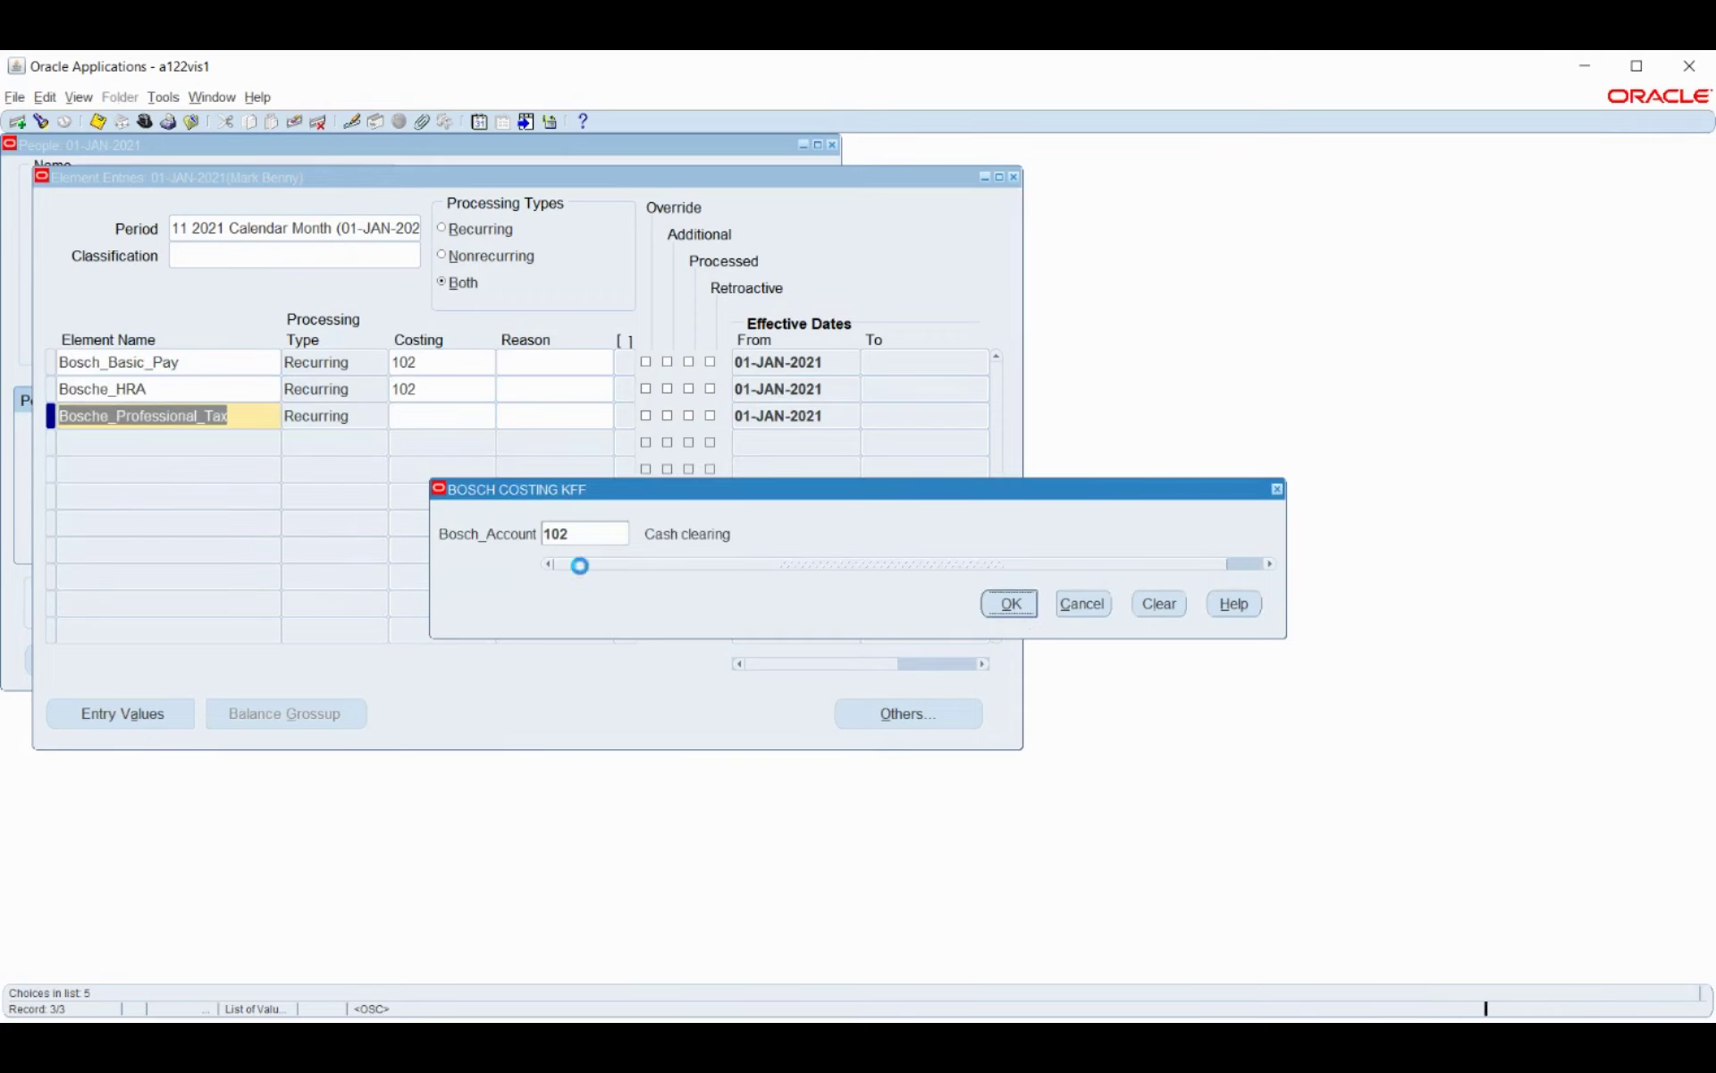
click(210, 362)
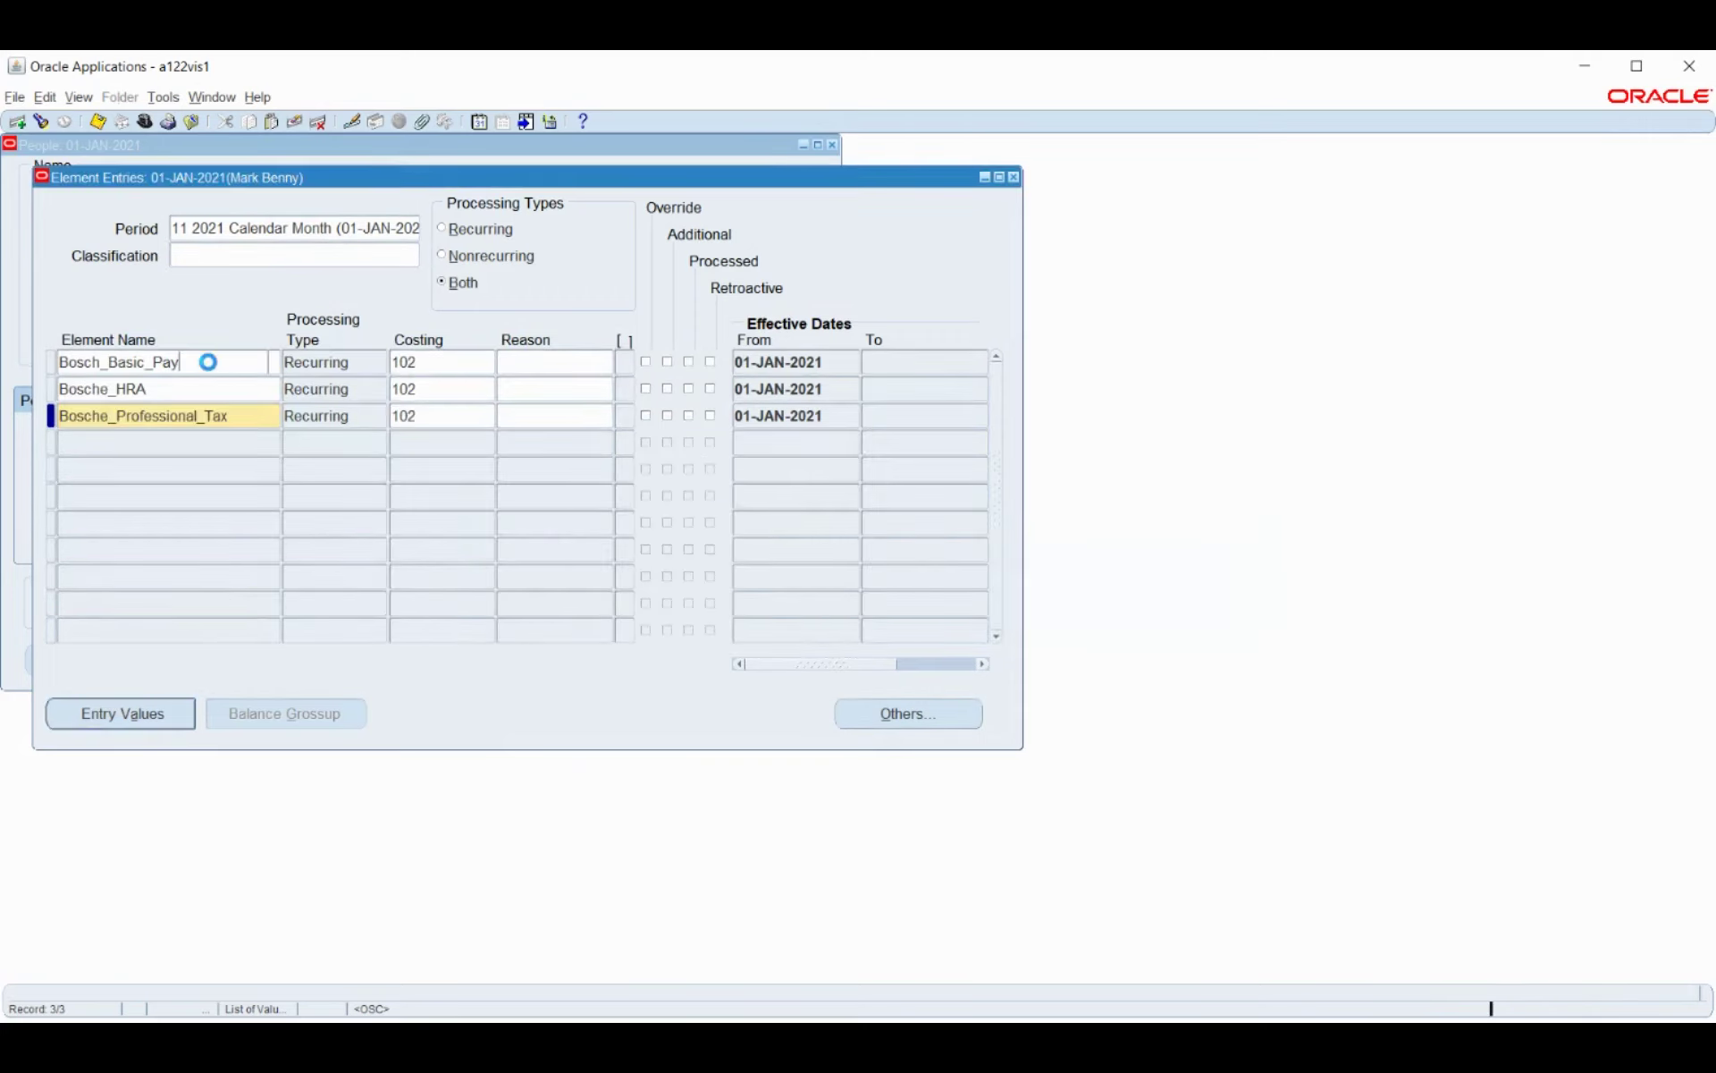
click(173, 712)
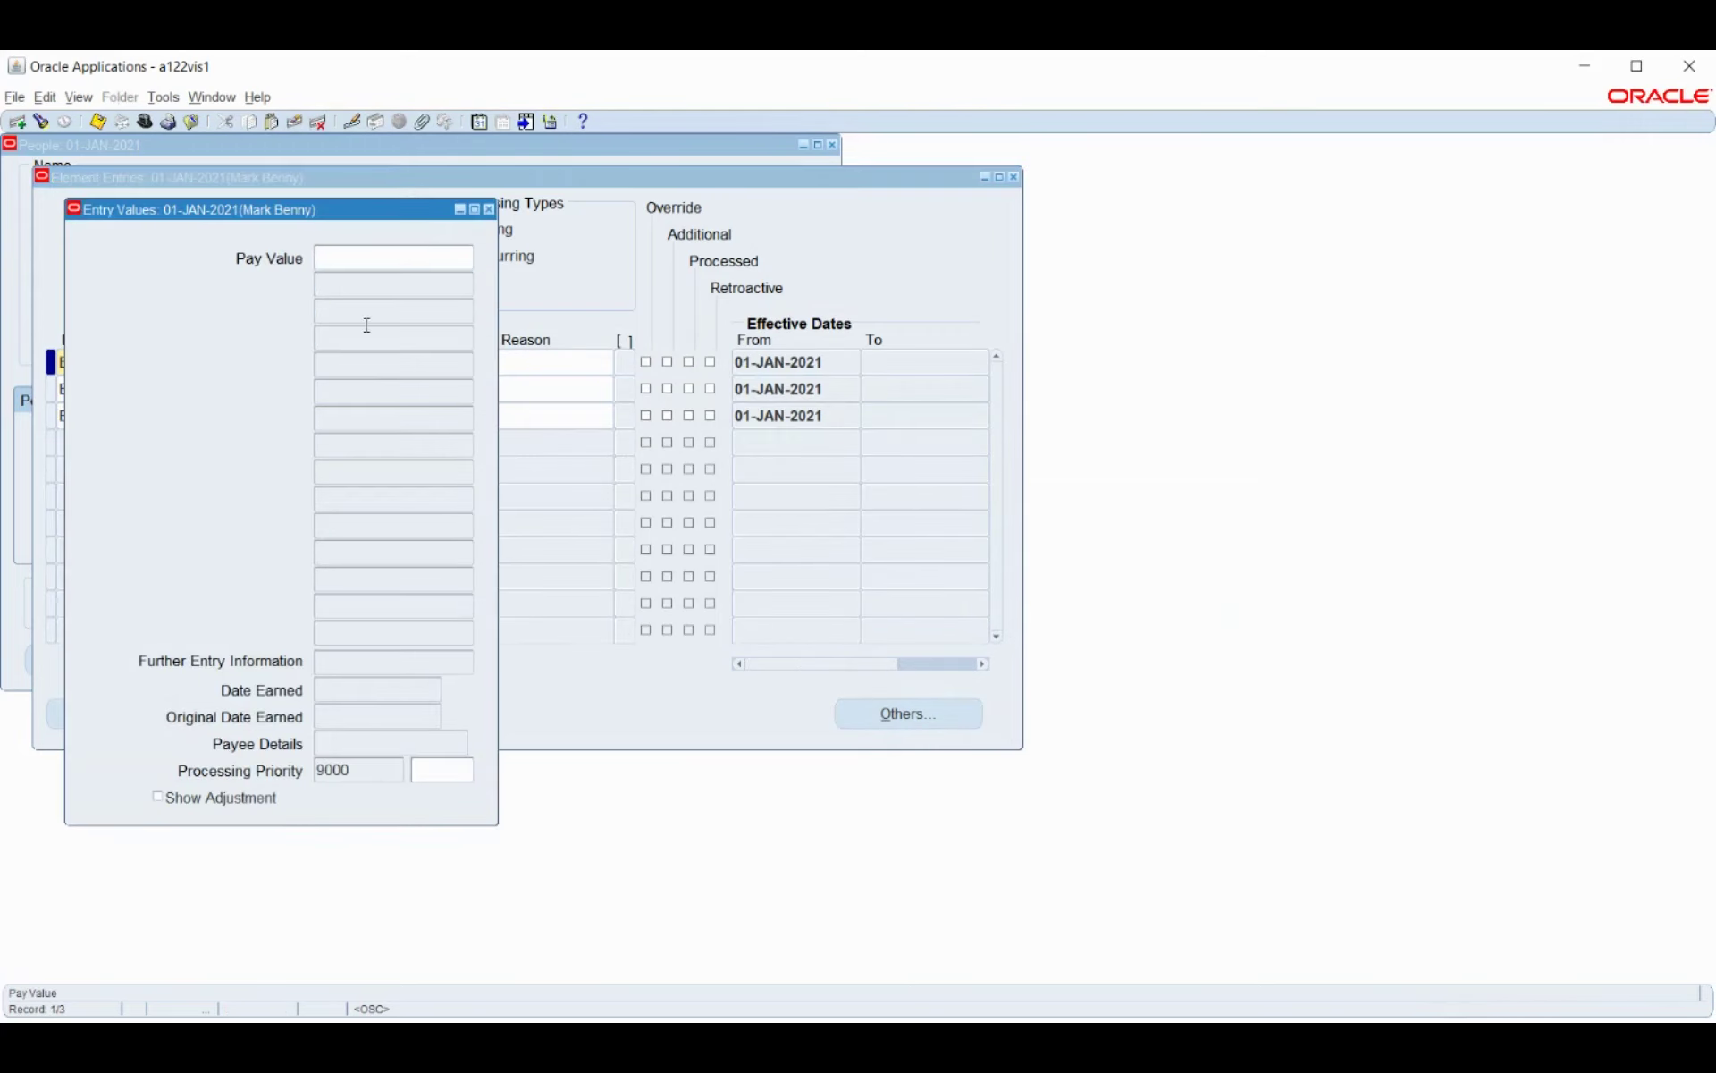
Save pay values of 1000 for Bosch_Basic_Pay and 5000 for Bosche_HRA as a correction.
text(10000)
key(ctrl+s)
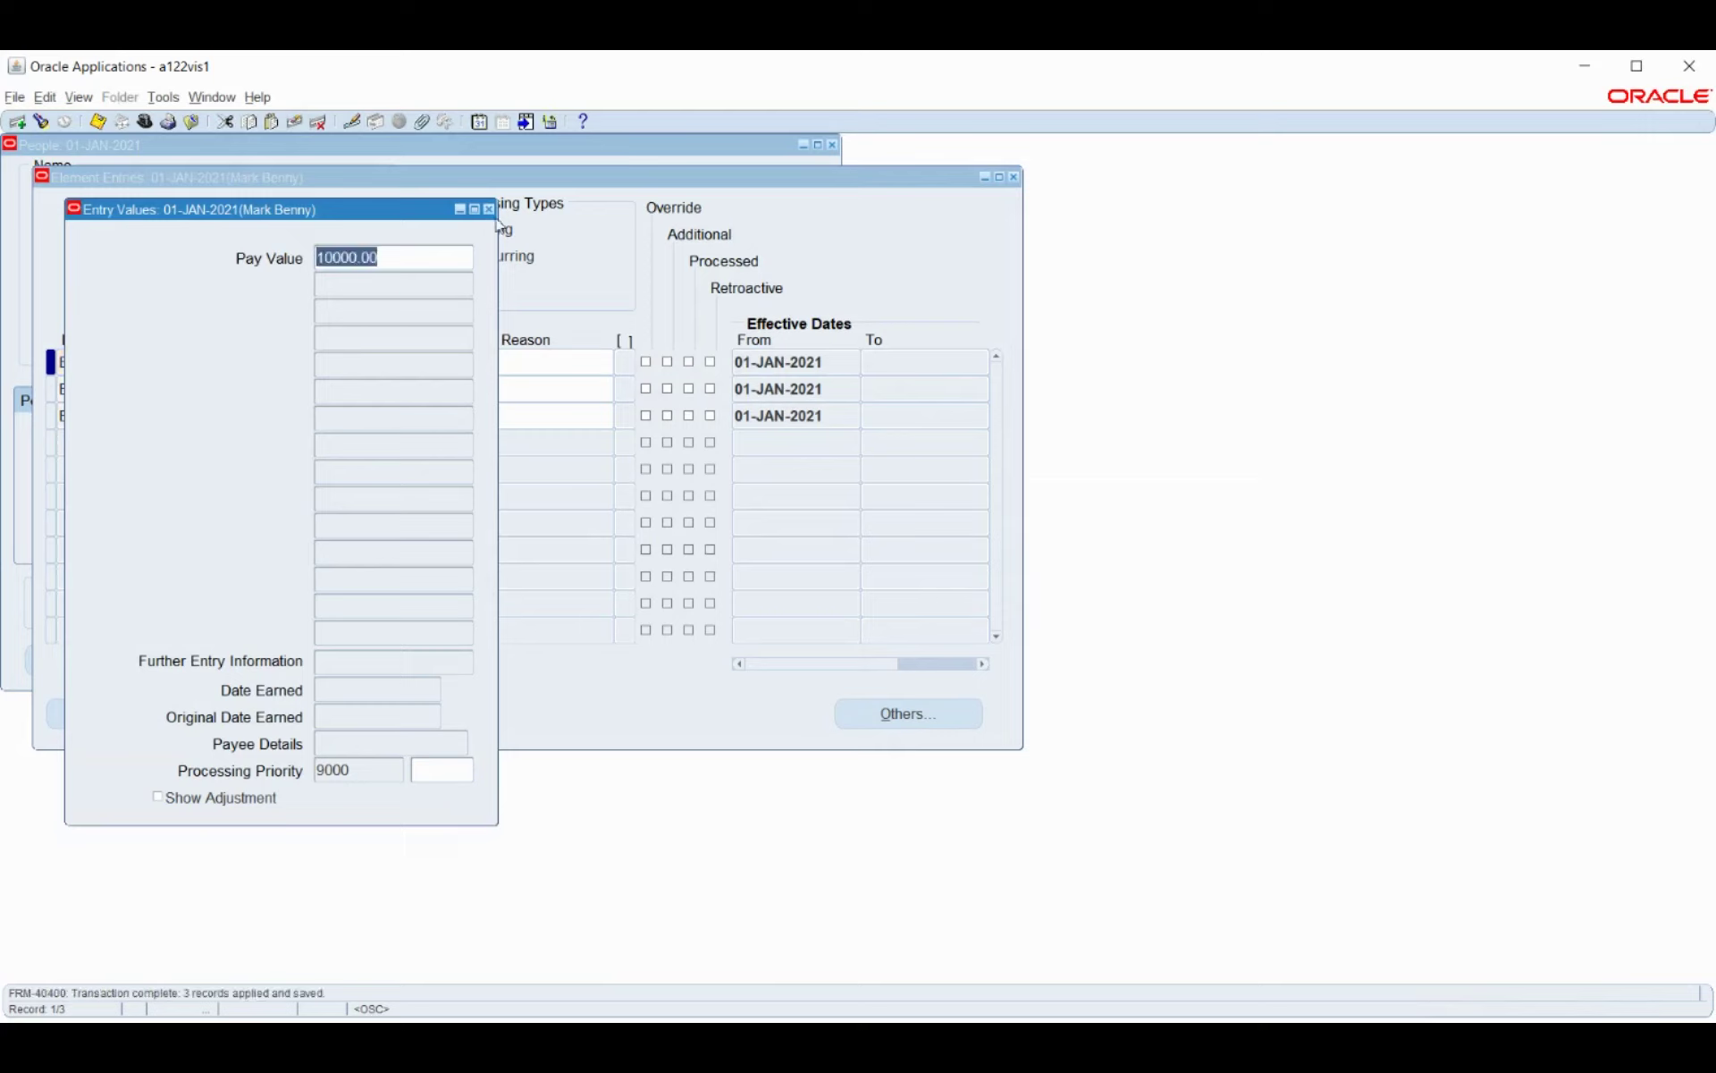
click(489, 209)
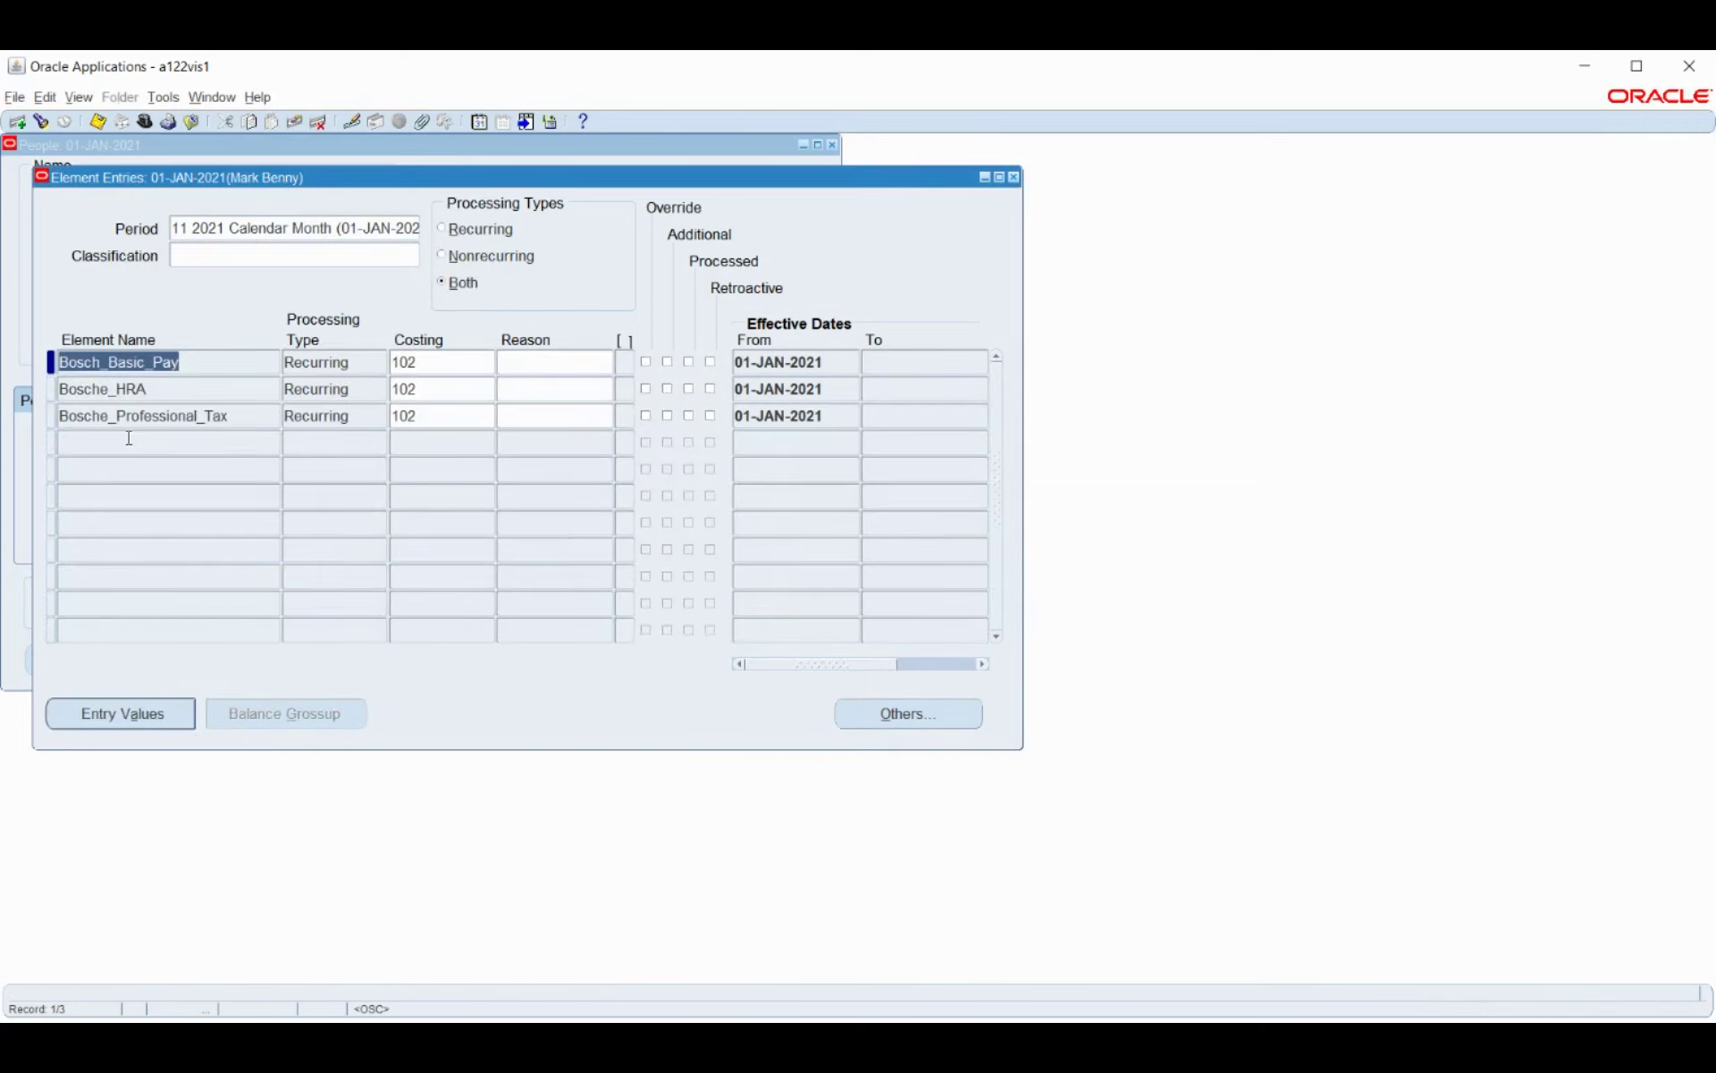
click(169, 384)
click(169, 716)
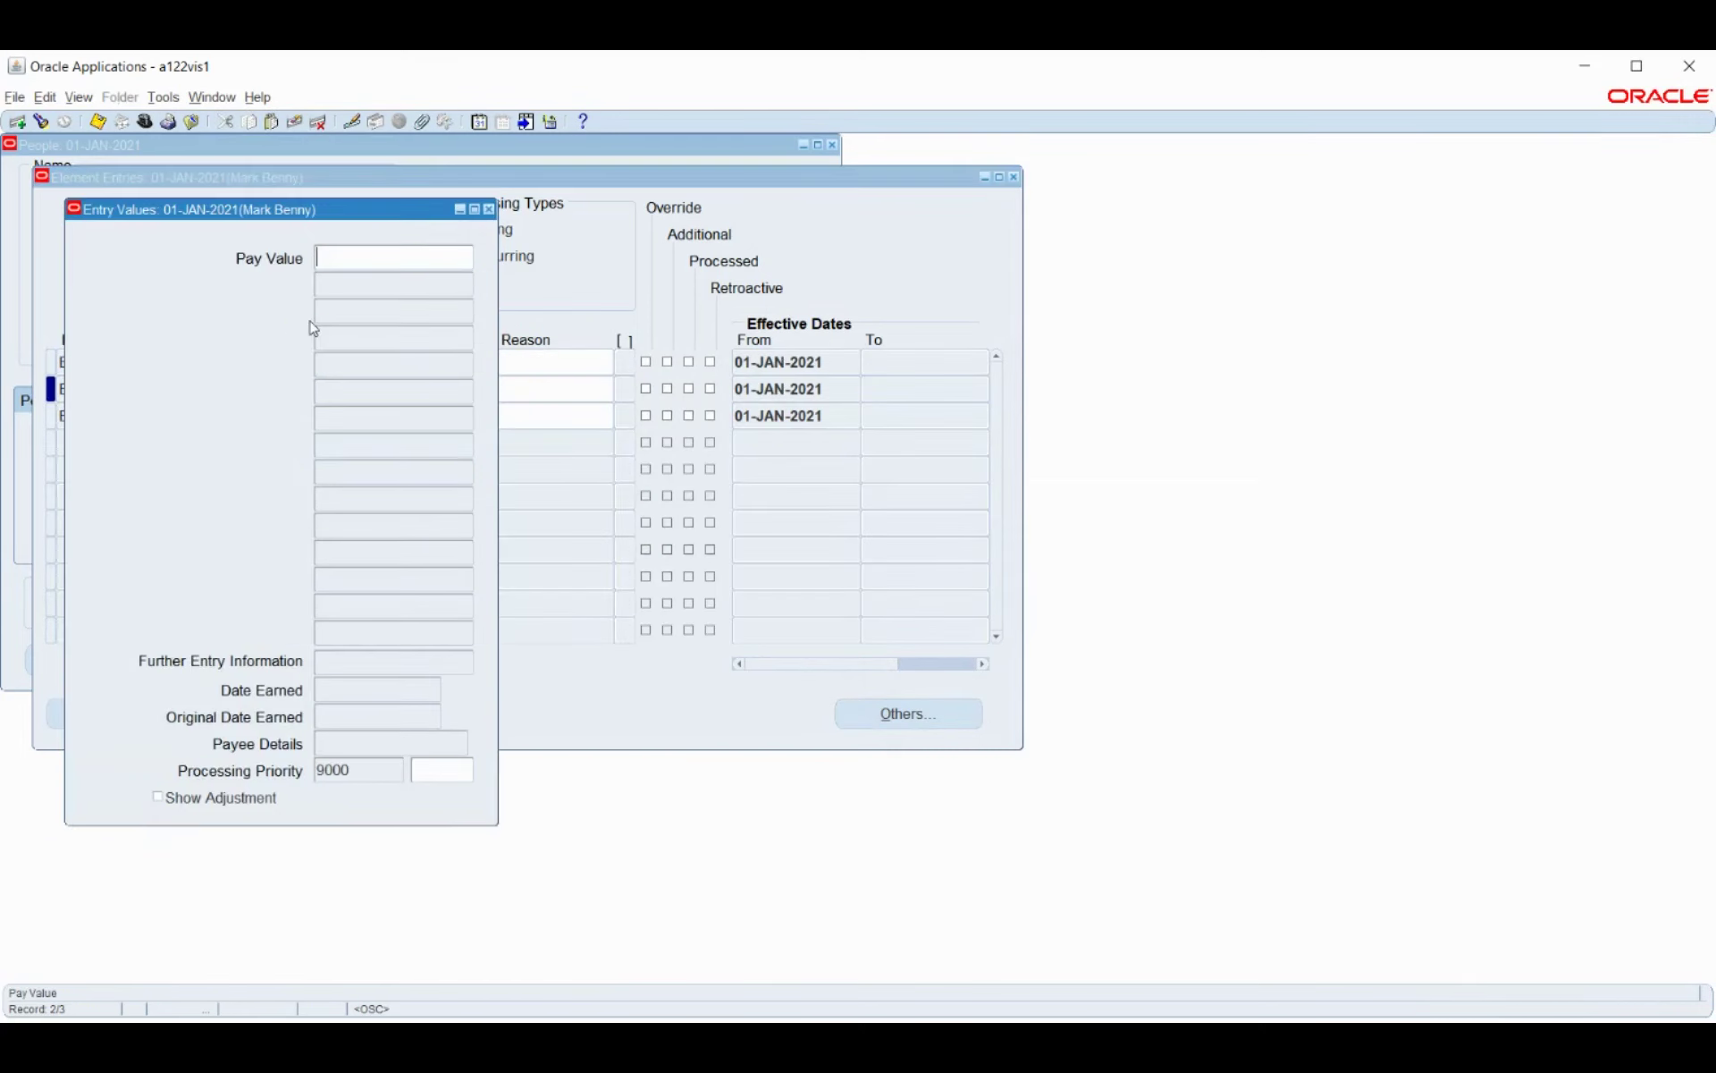
text(5000.00)
click(586, 536)
key(ctrl+s)
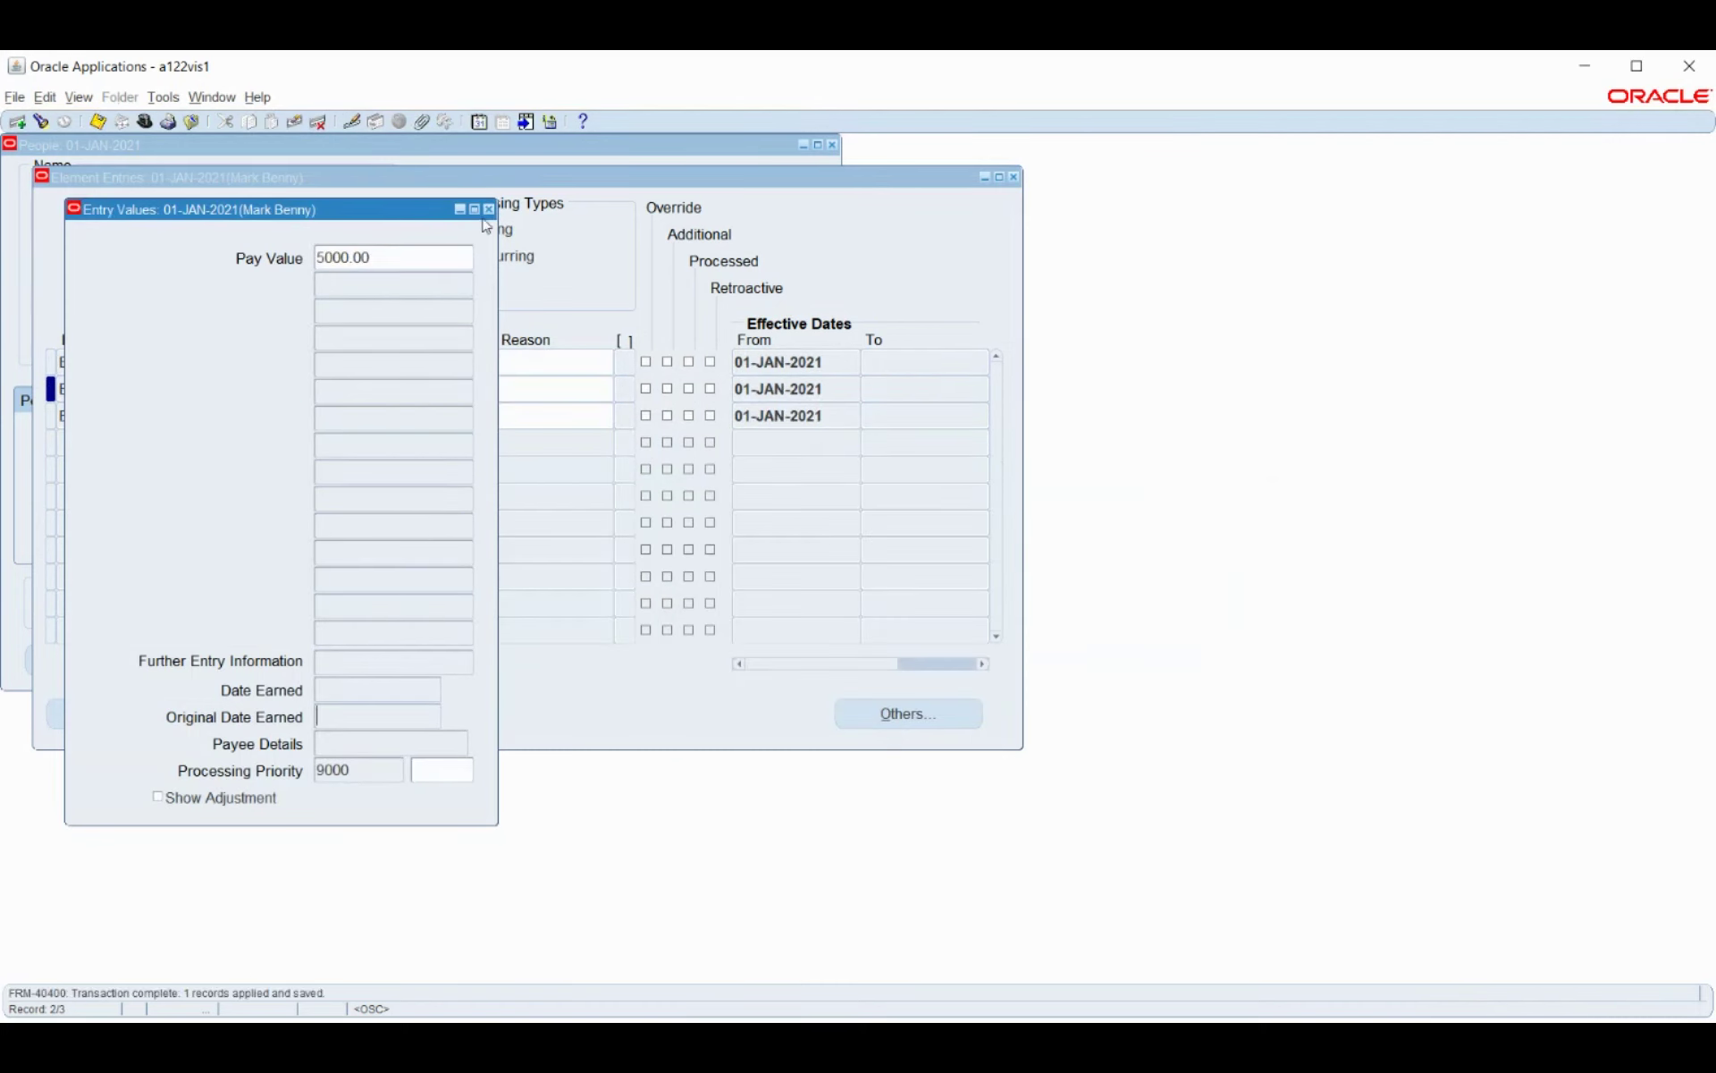
click(488, 209)
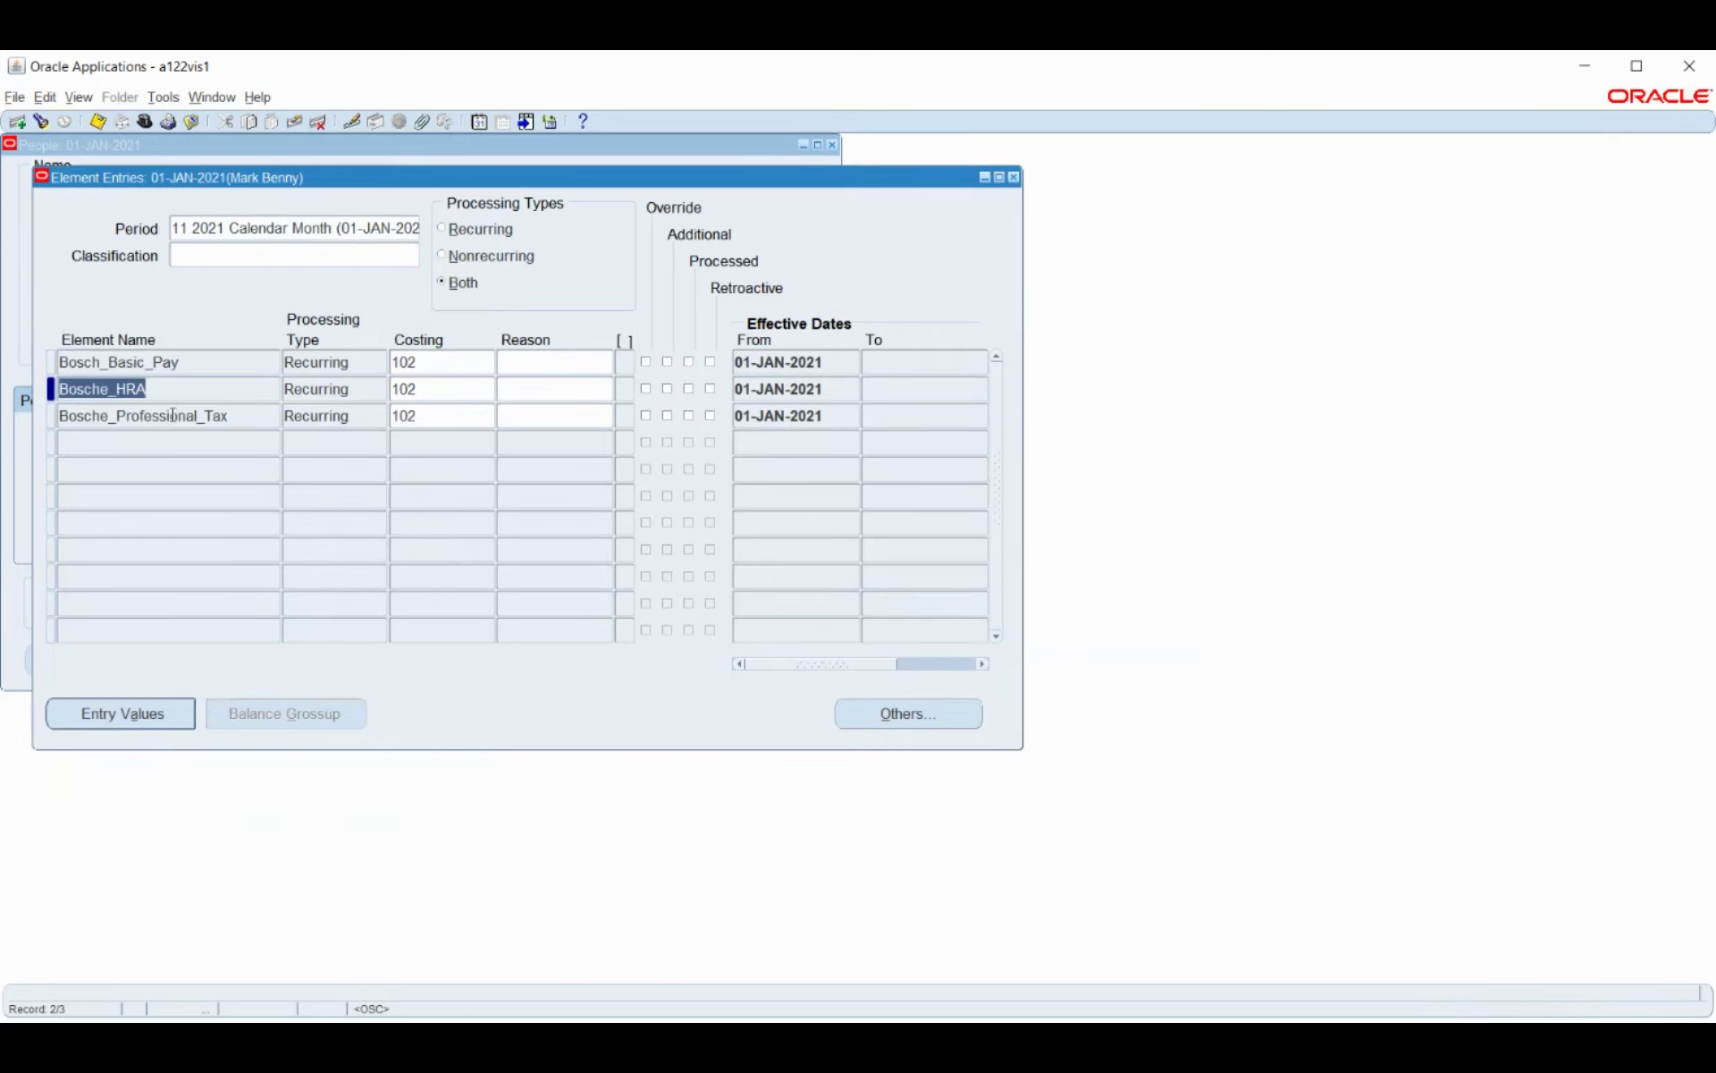
Save a 200 pay value for Bosche_Professional_Tax and close Element Entries.
click(194, 418)
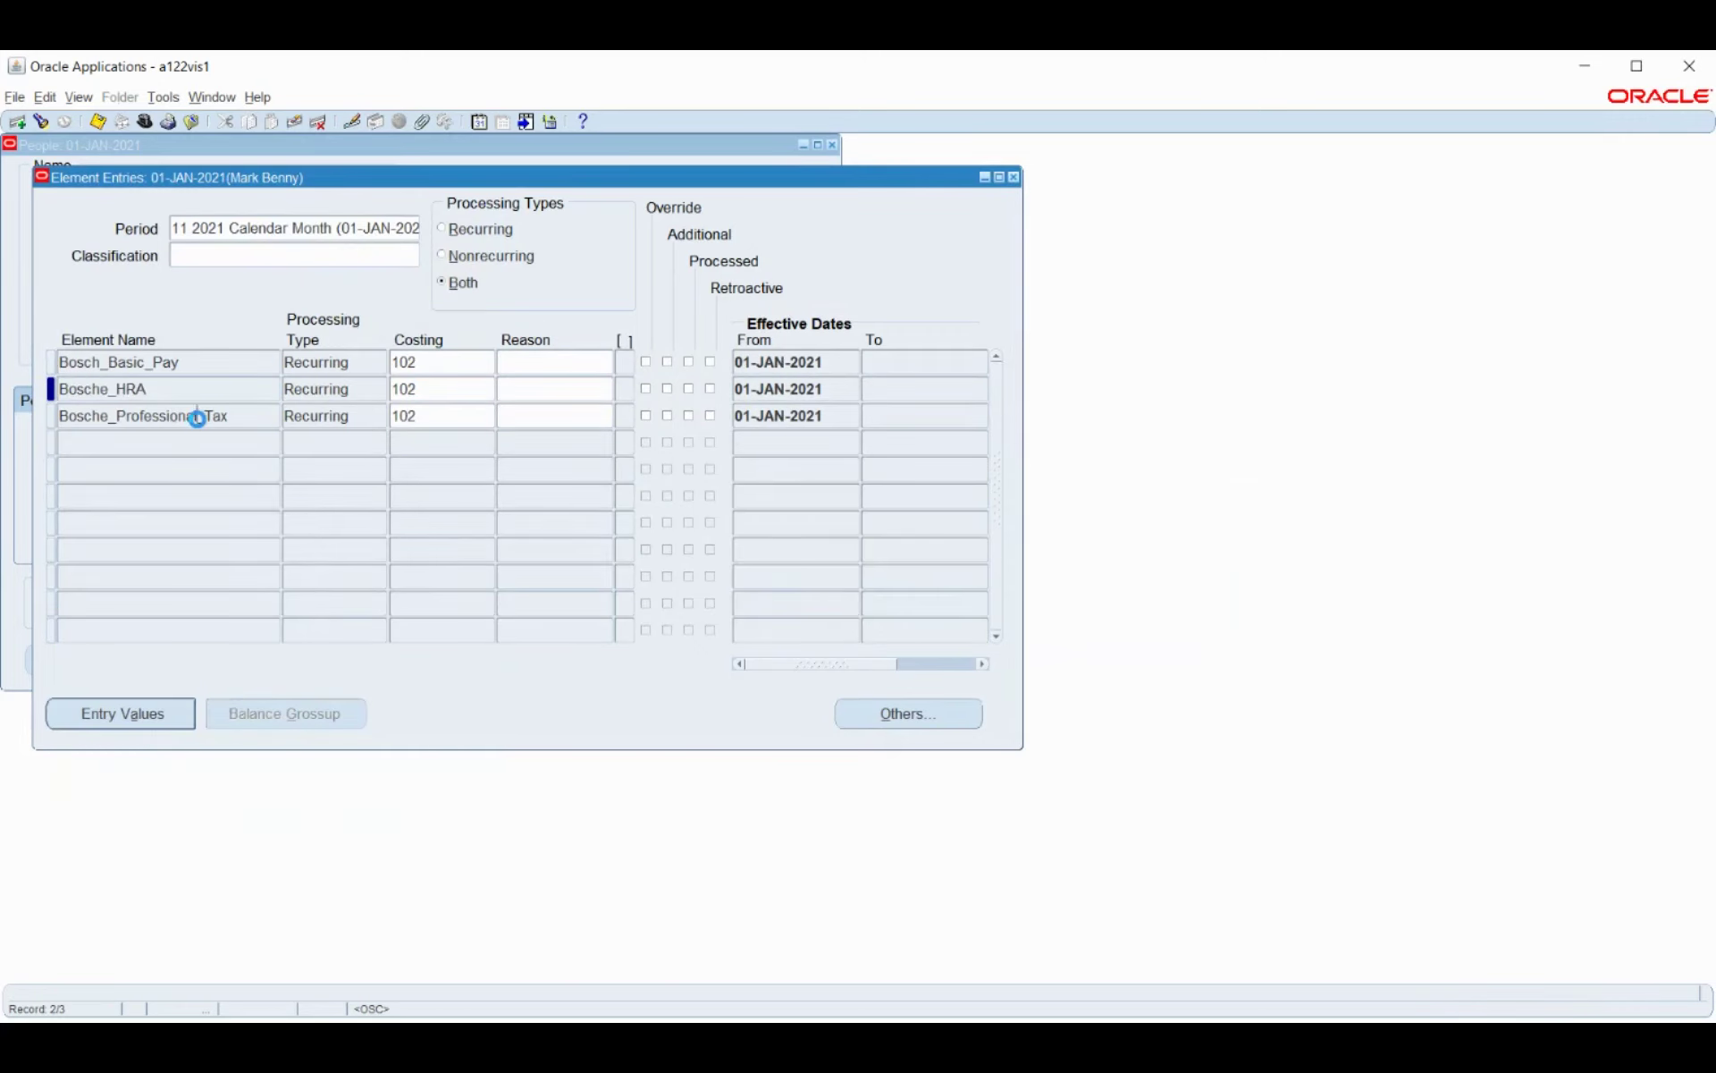
click(143, 715)
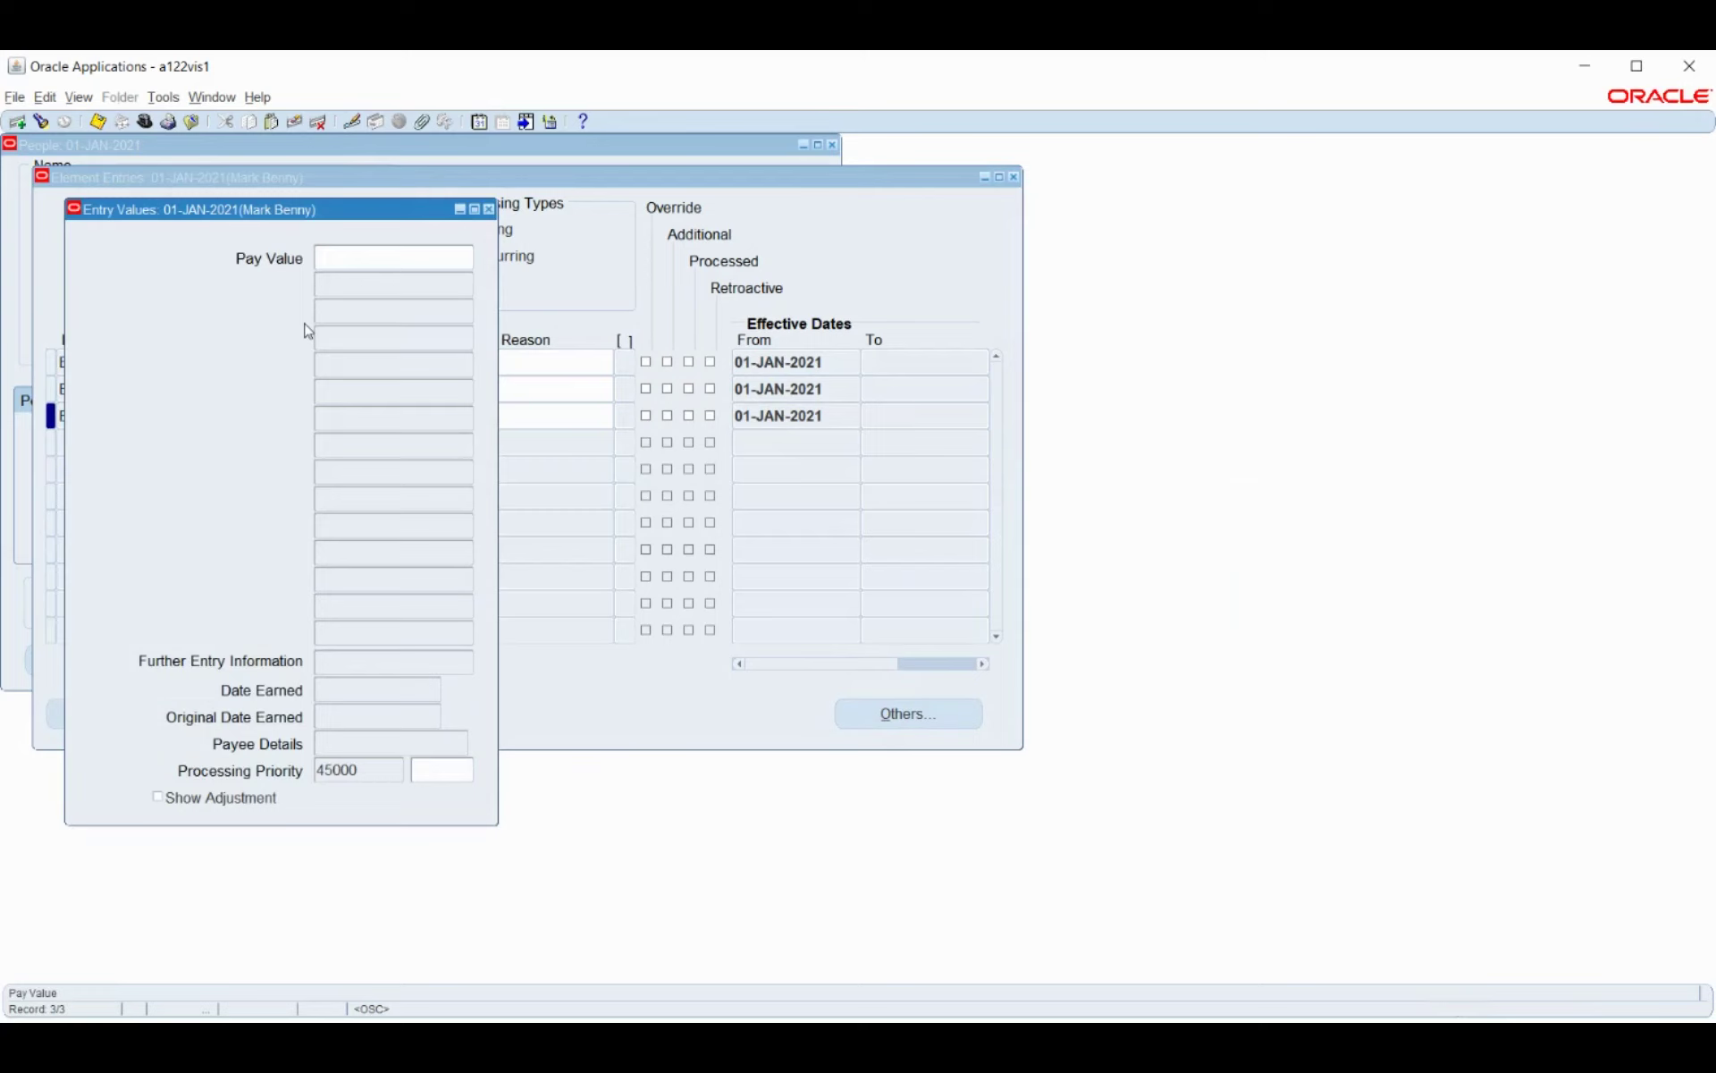
text(200)
key(ctrl+s)
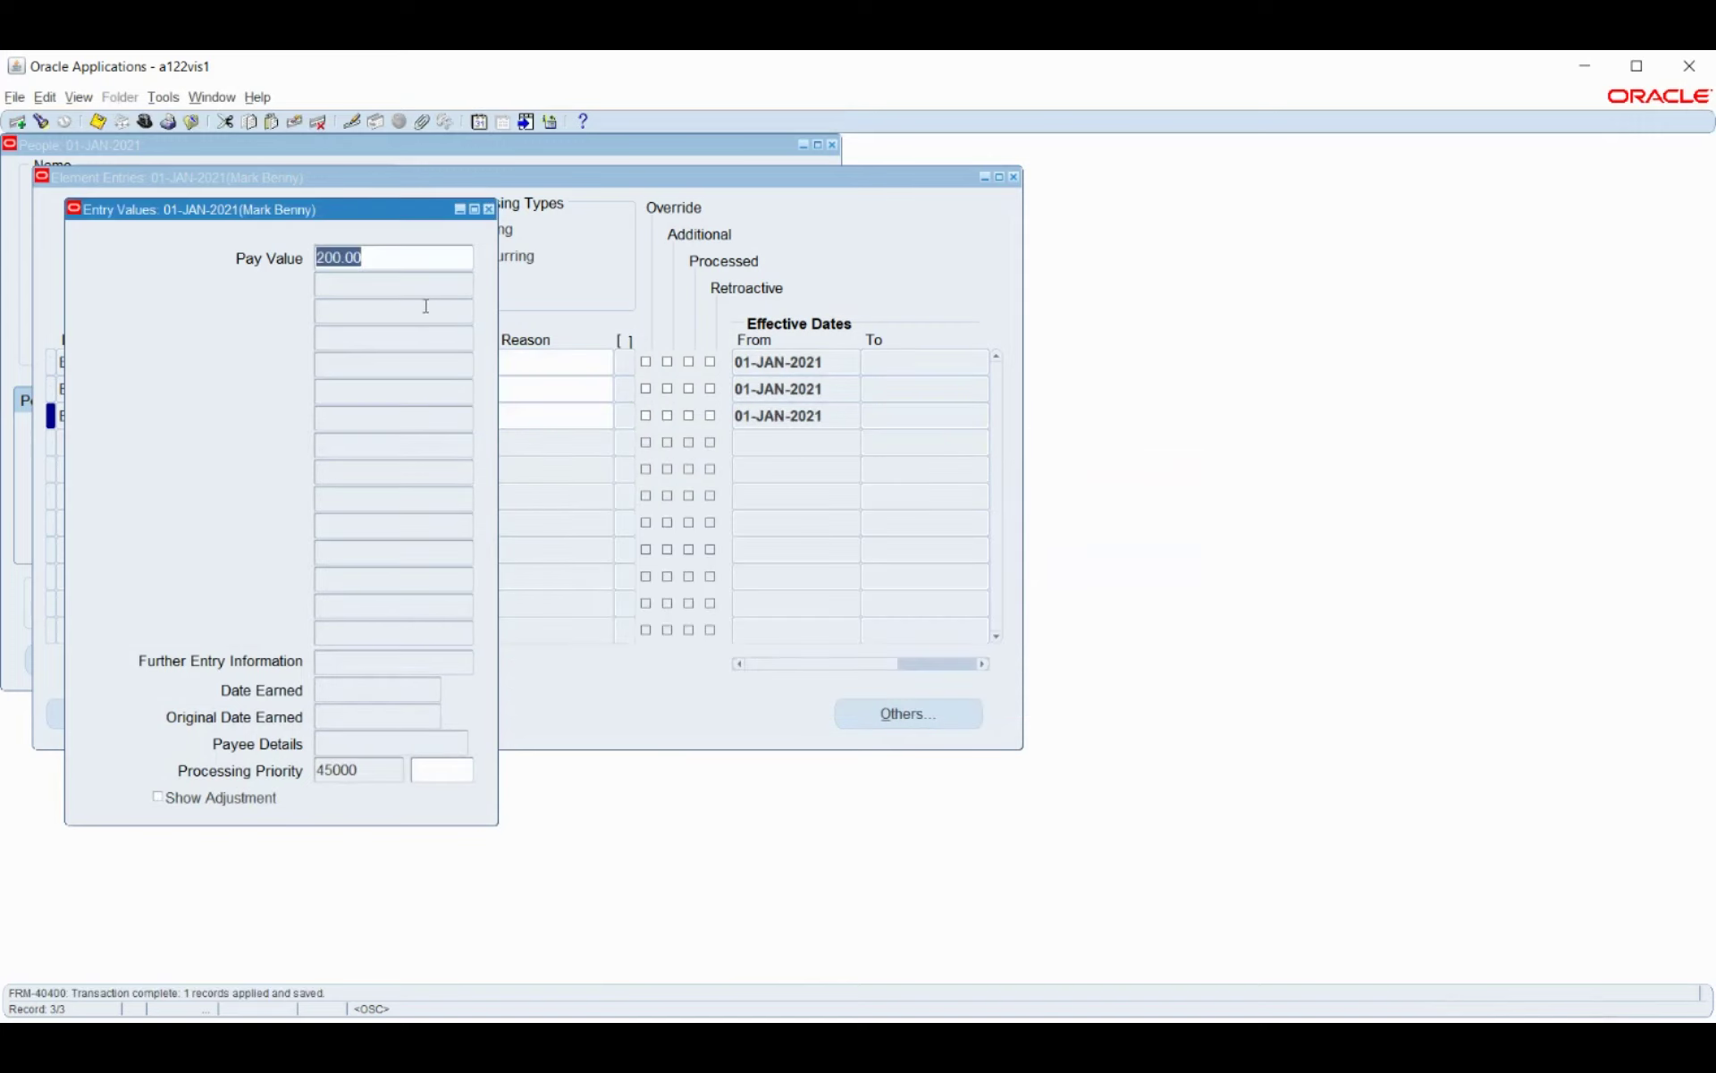
key(ctrl+s)
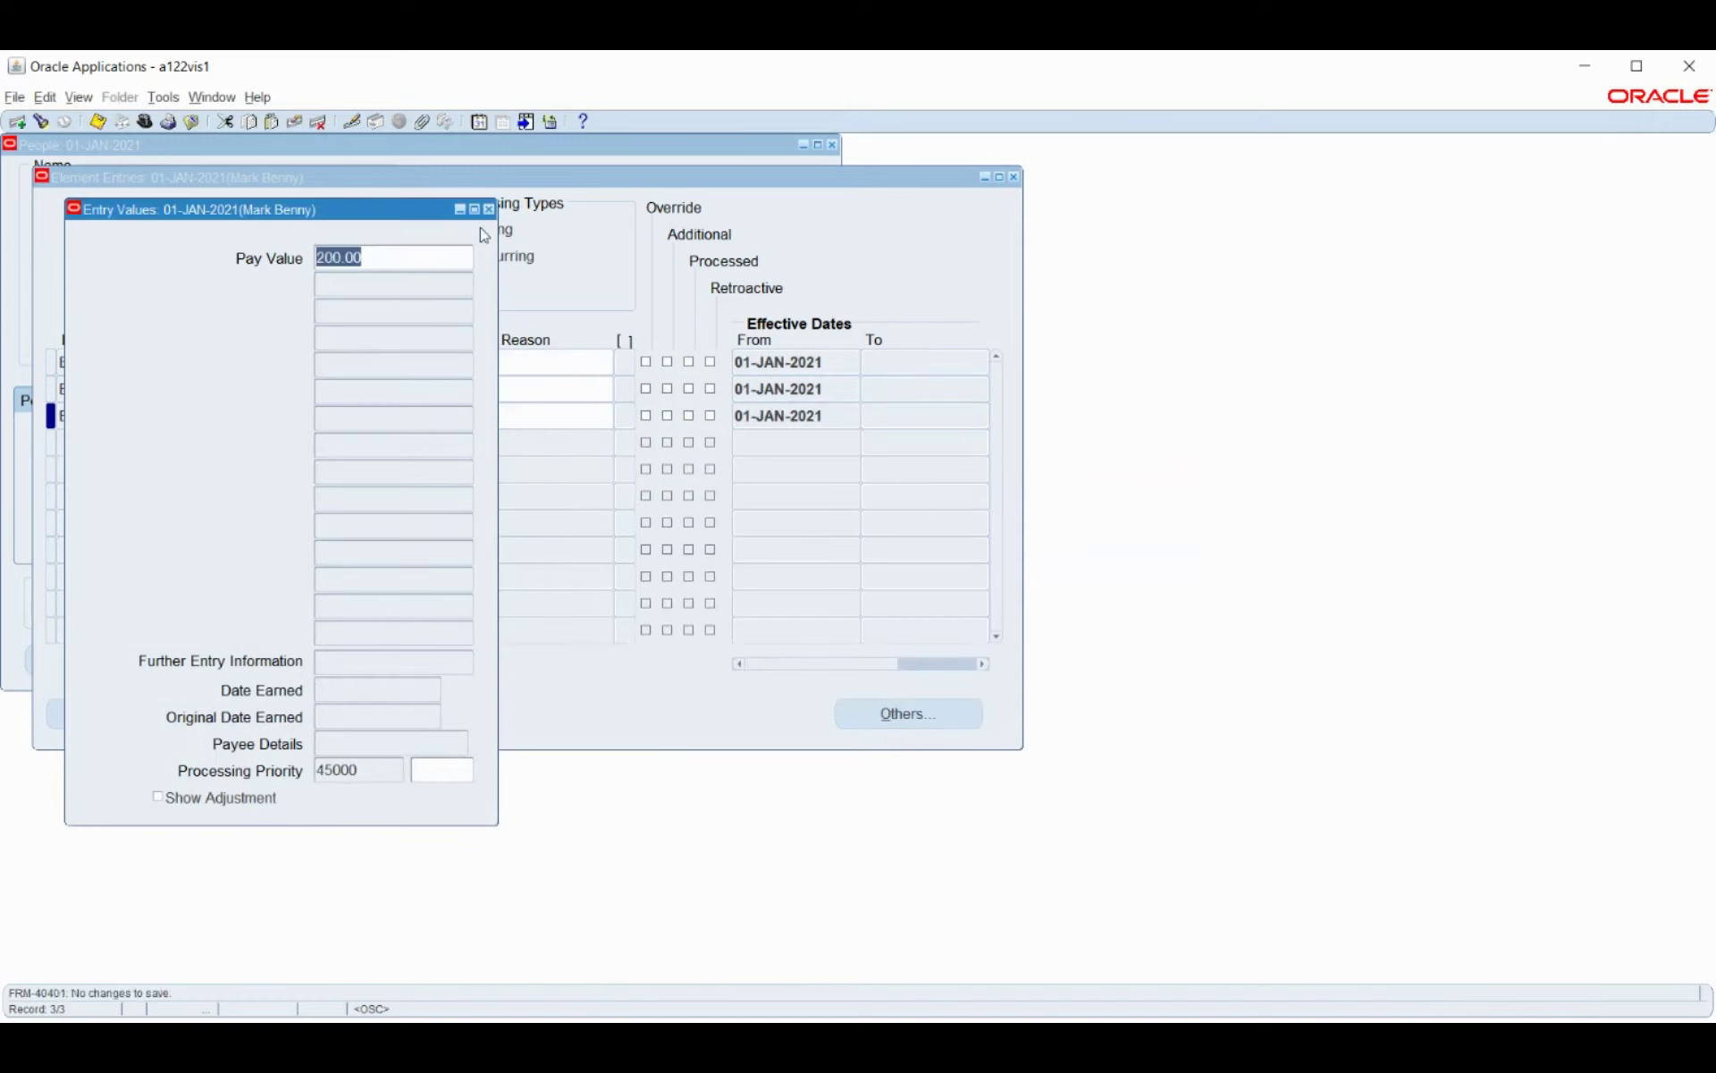
click(487, 209)
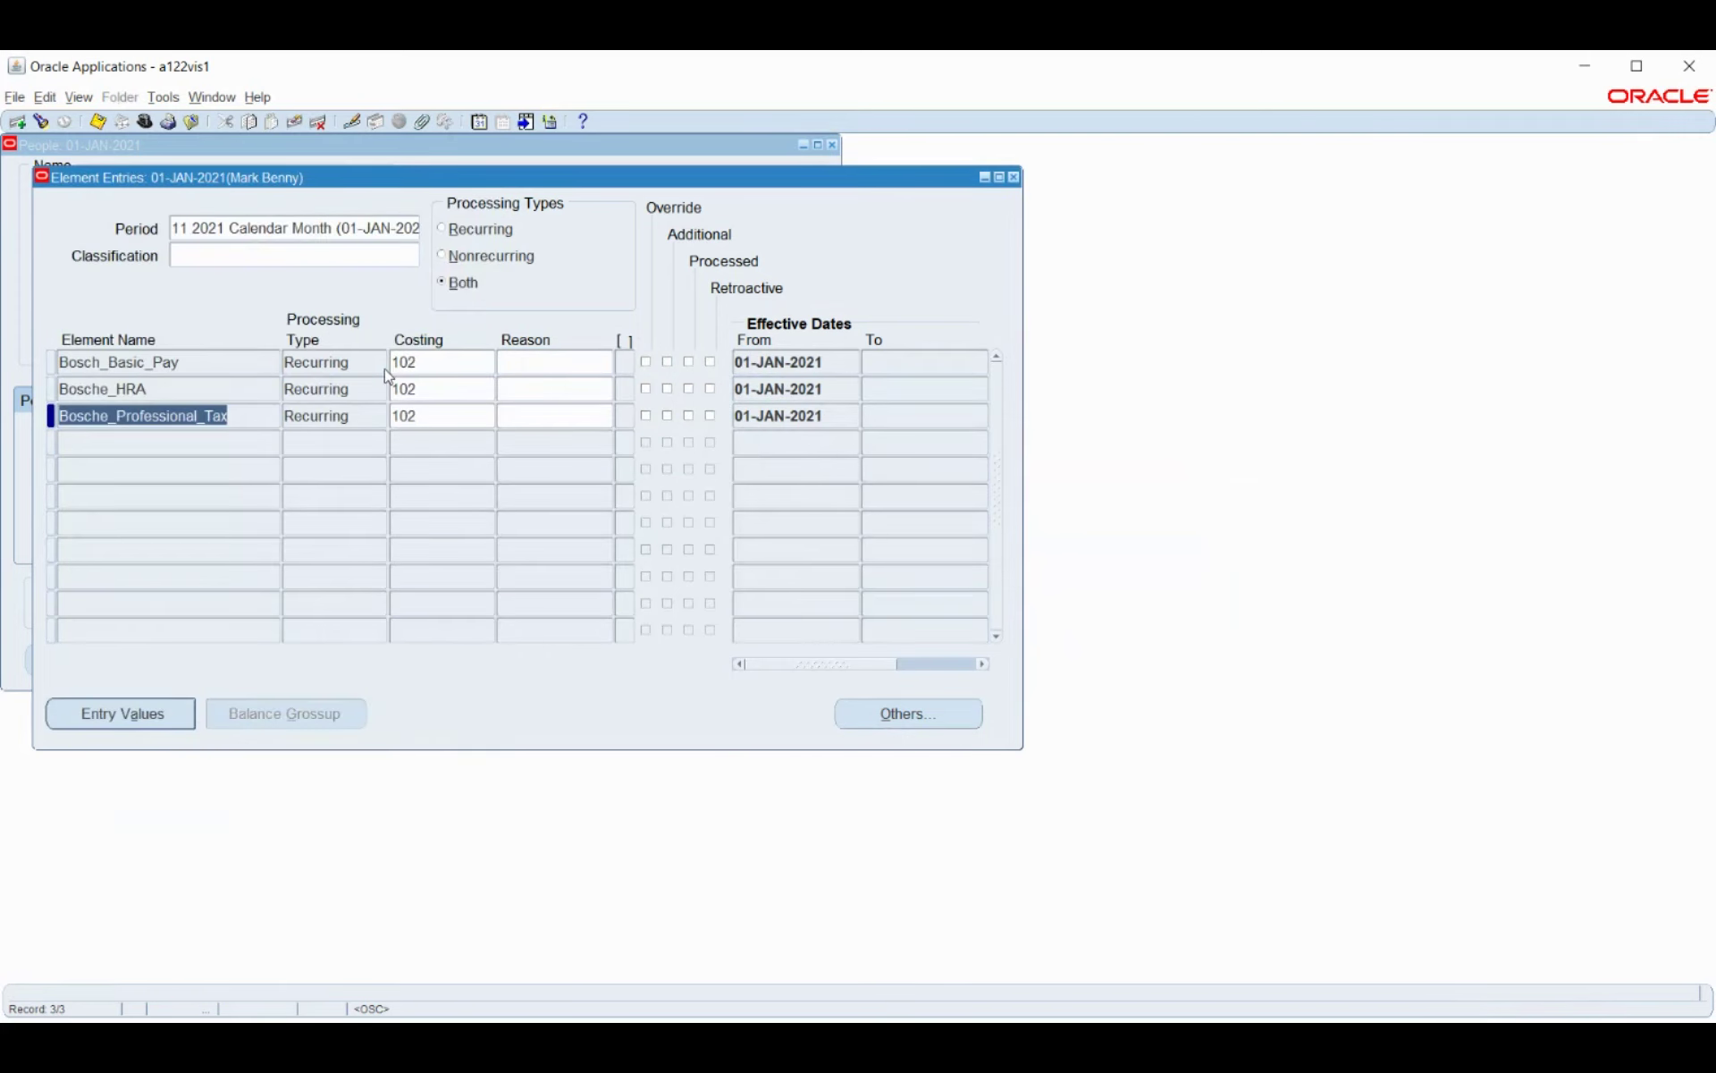
key(ctrl+s)
click(1015, 178)
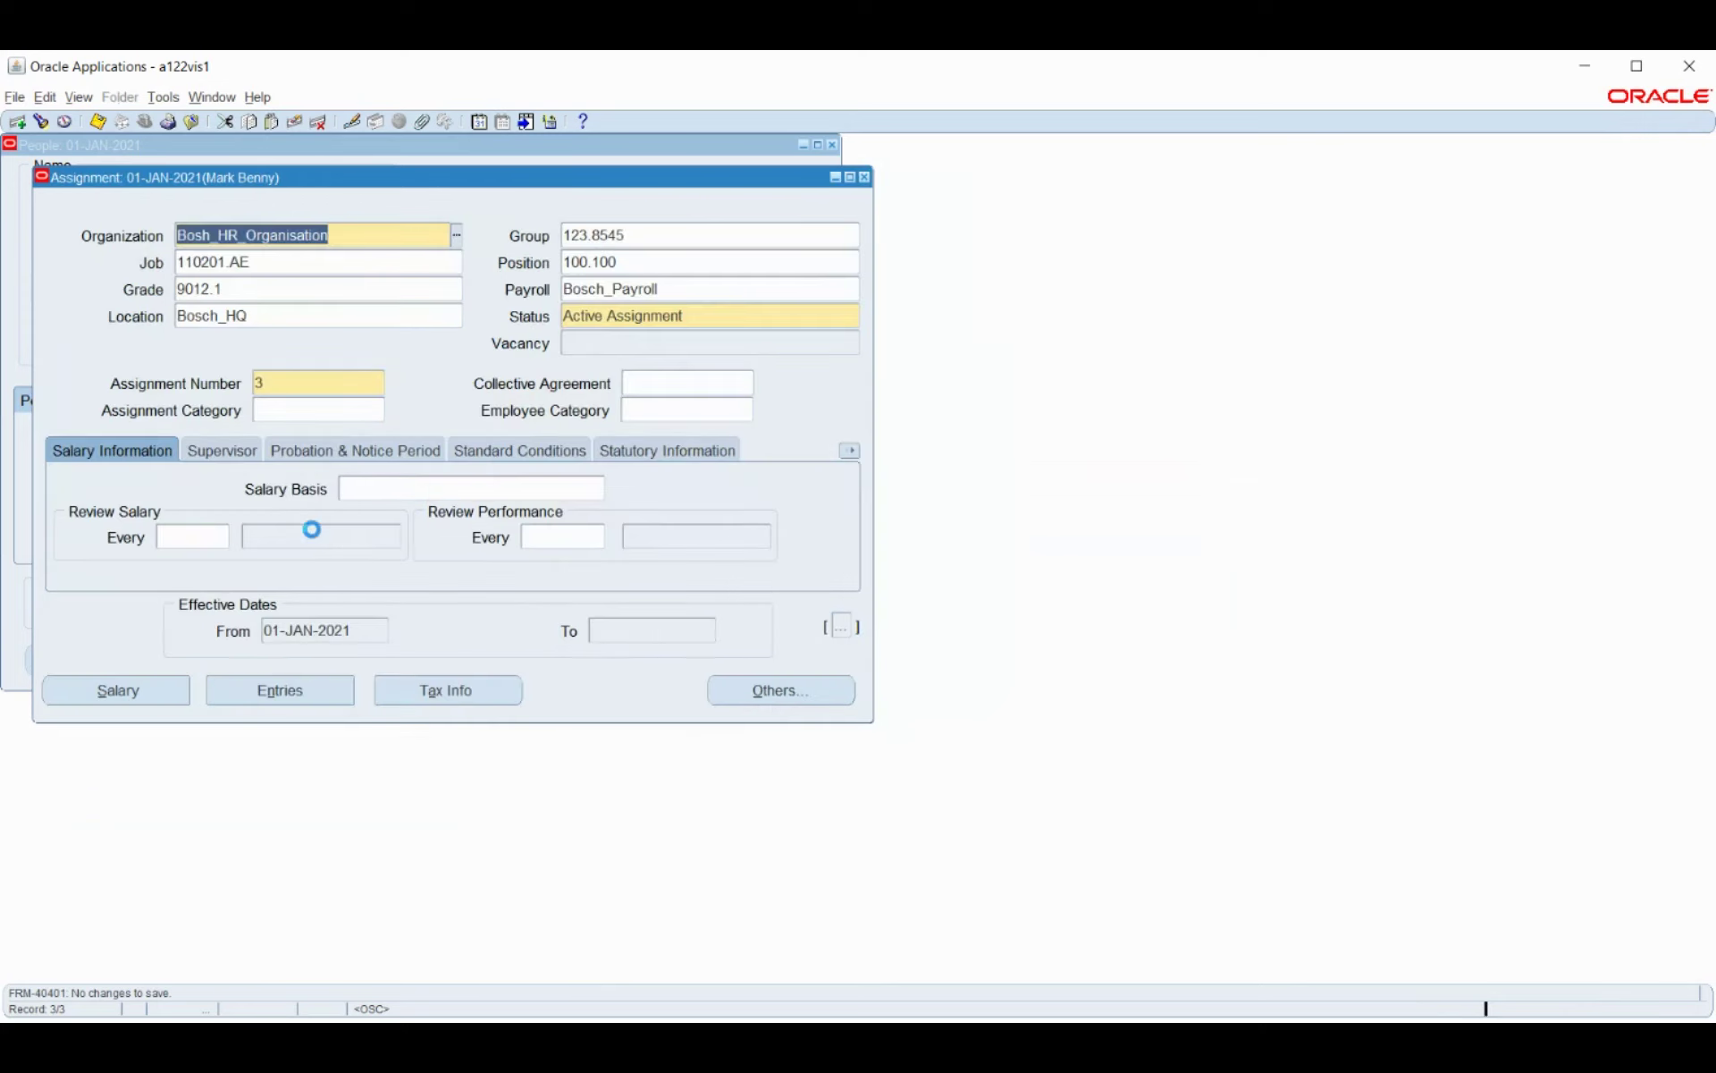
Reach QuickPay through the assignment's Others options and start the 01-JAN-2021 Cumulative Run.
click(778, 690)
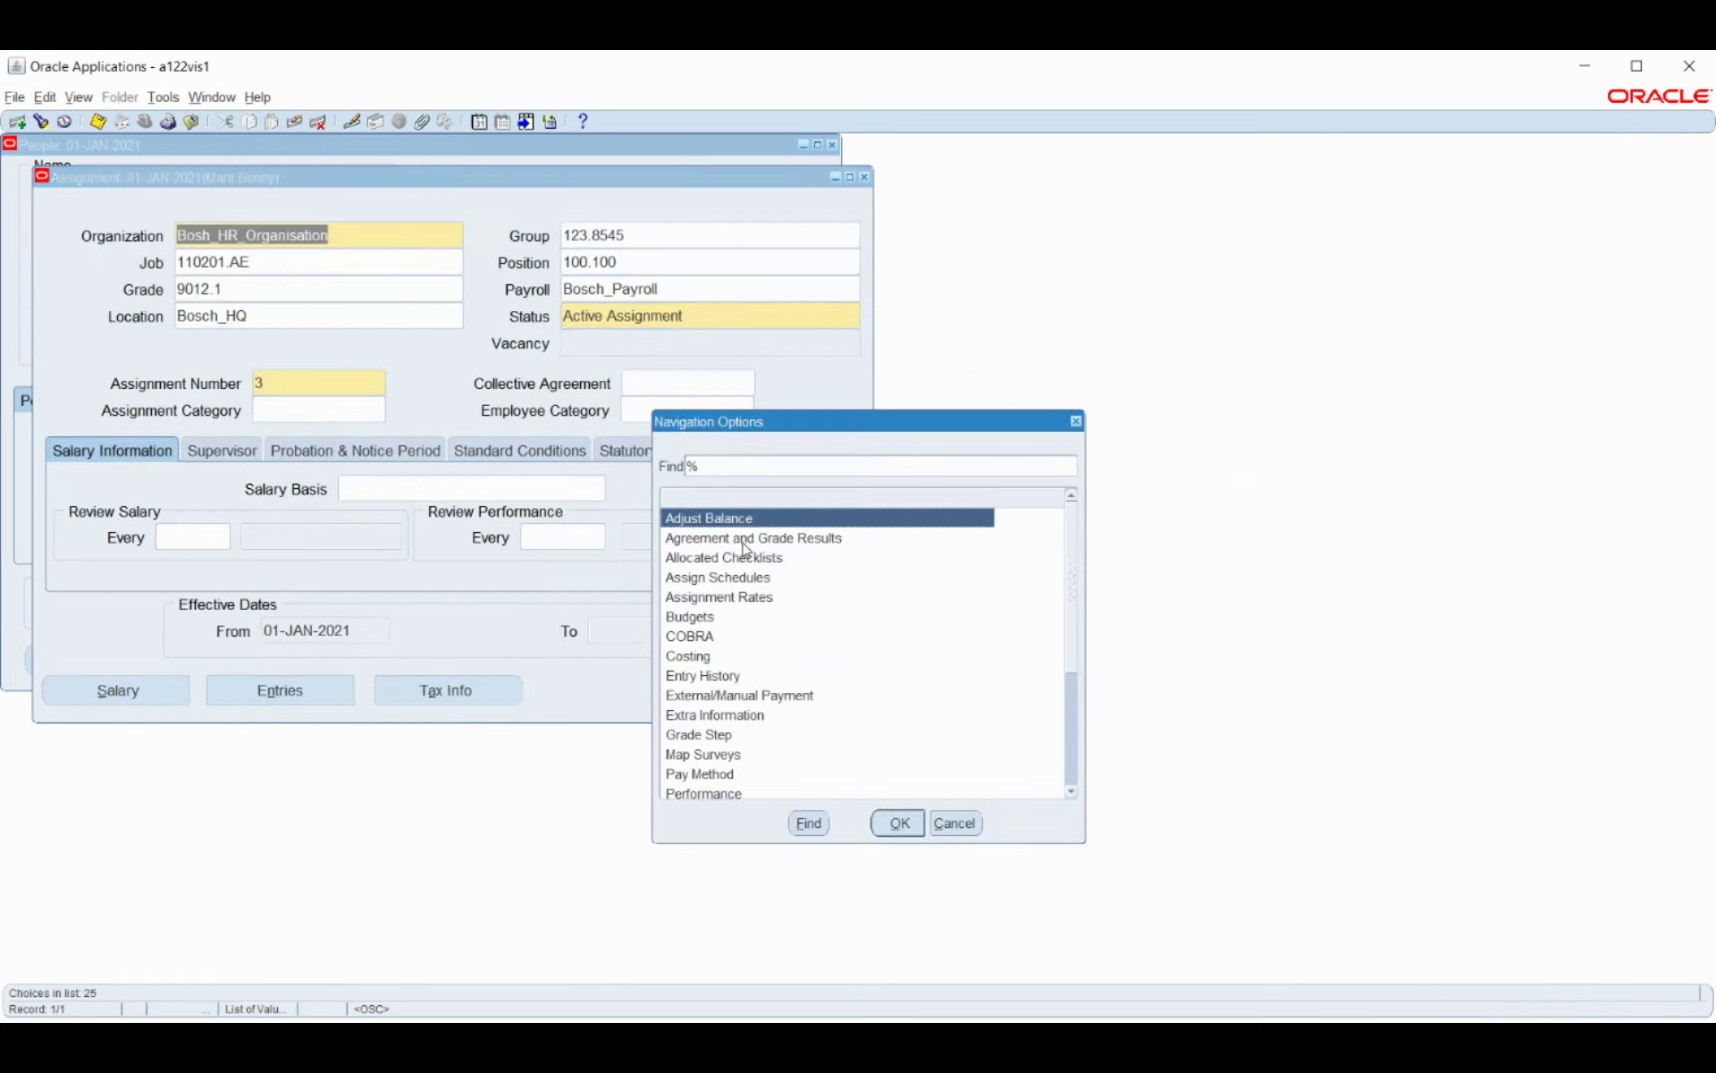
scroll(746, 634, down, 1)
scroll(747, 634, down, 2)
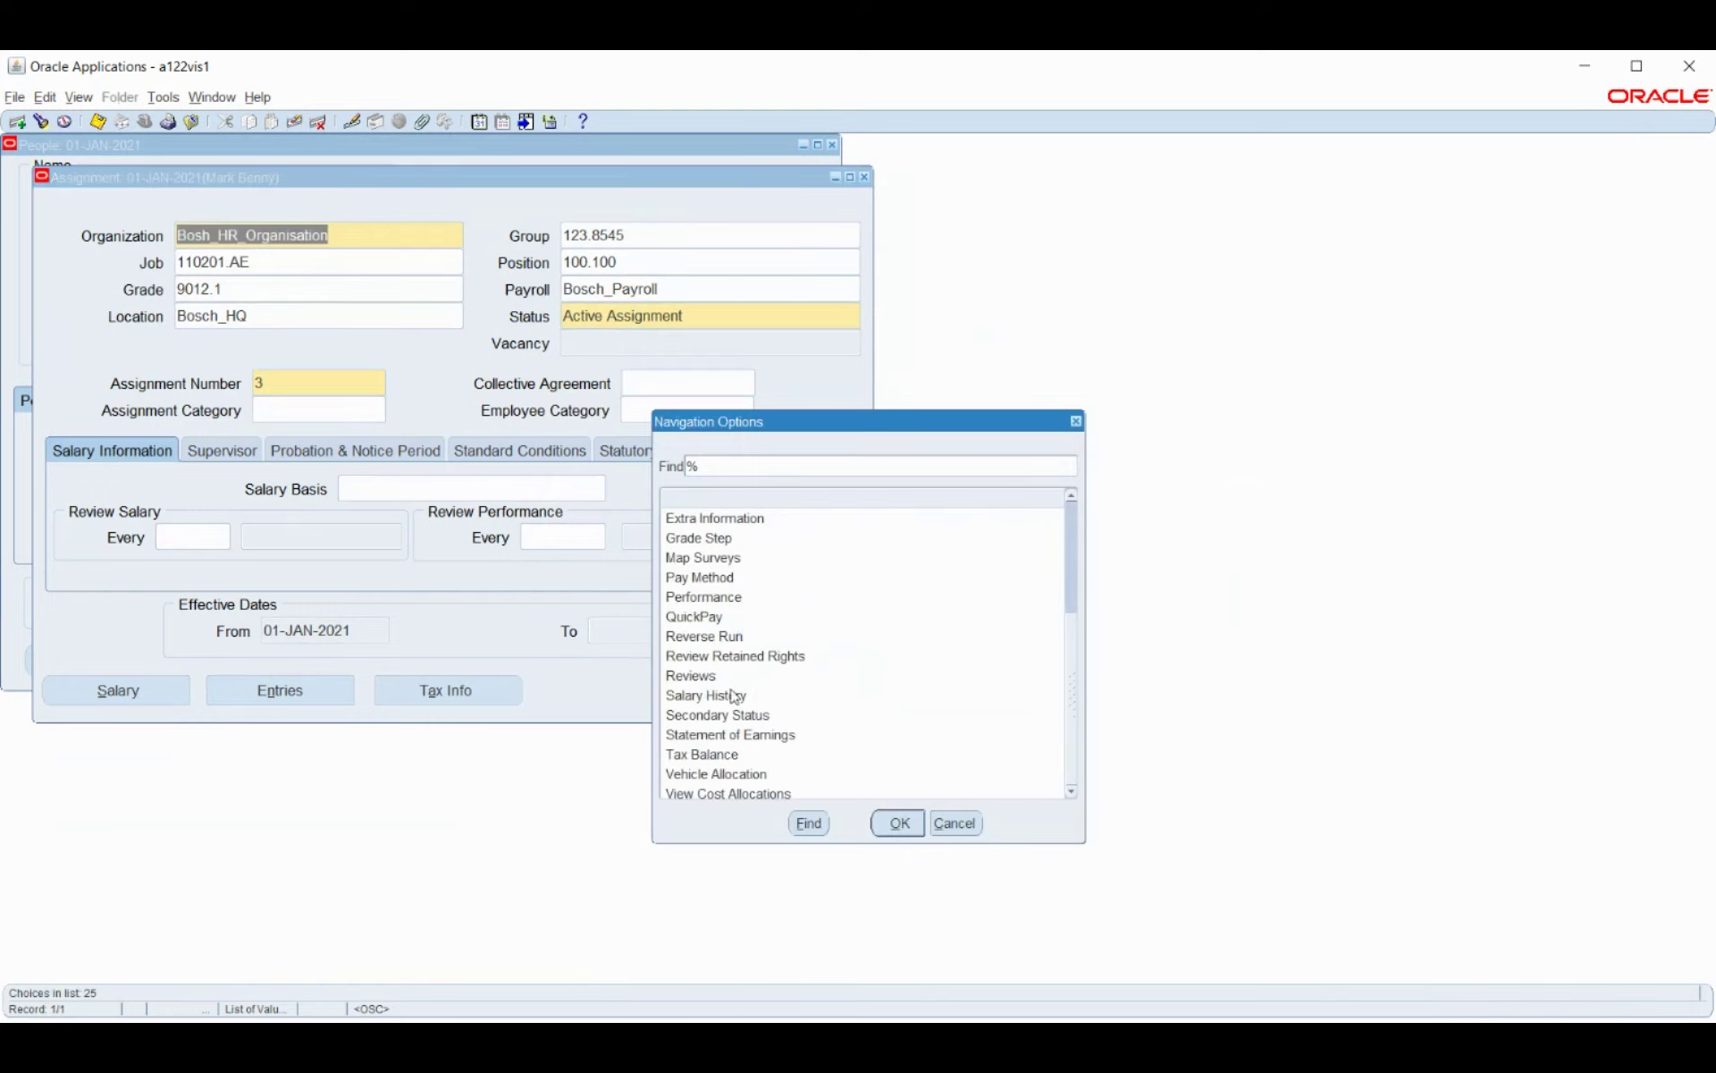
click(723, 621)
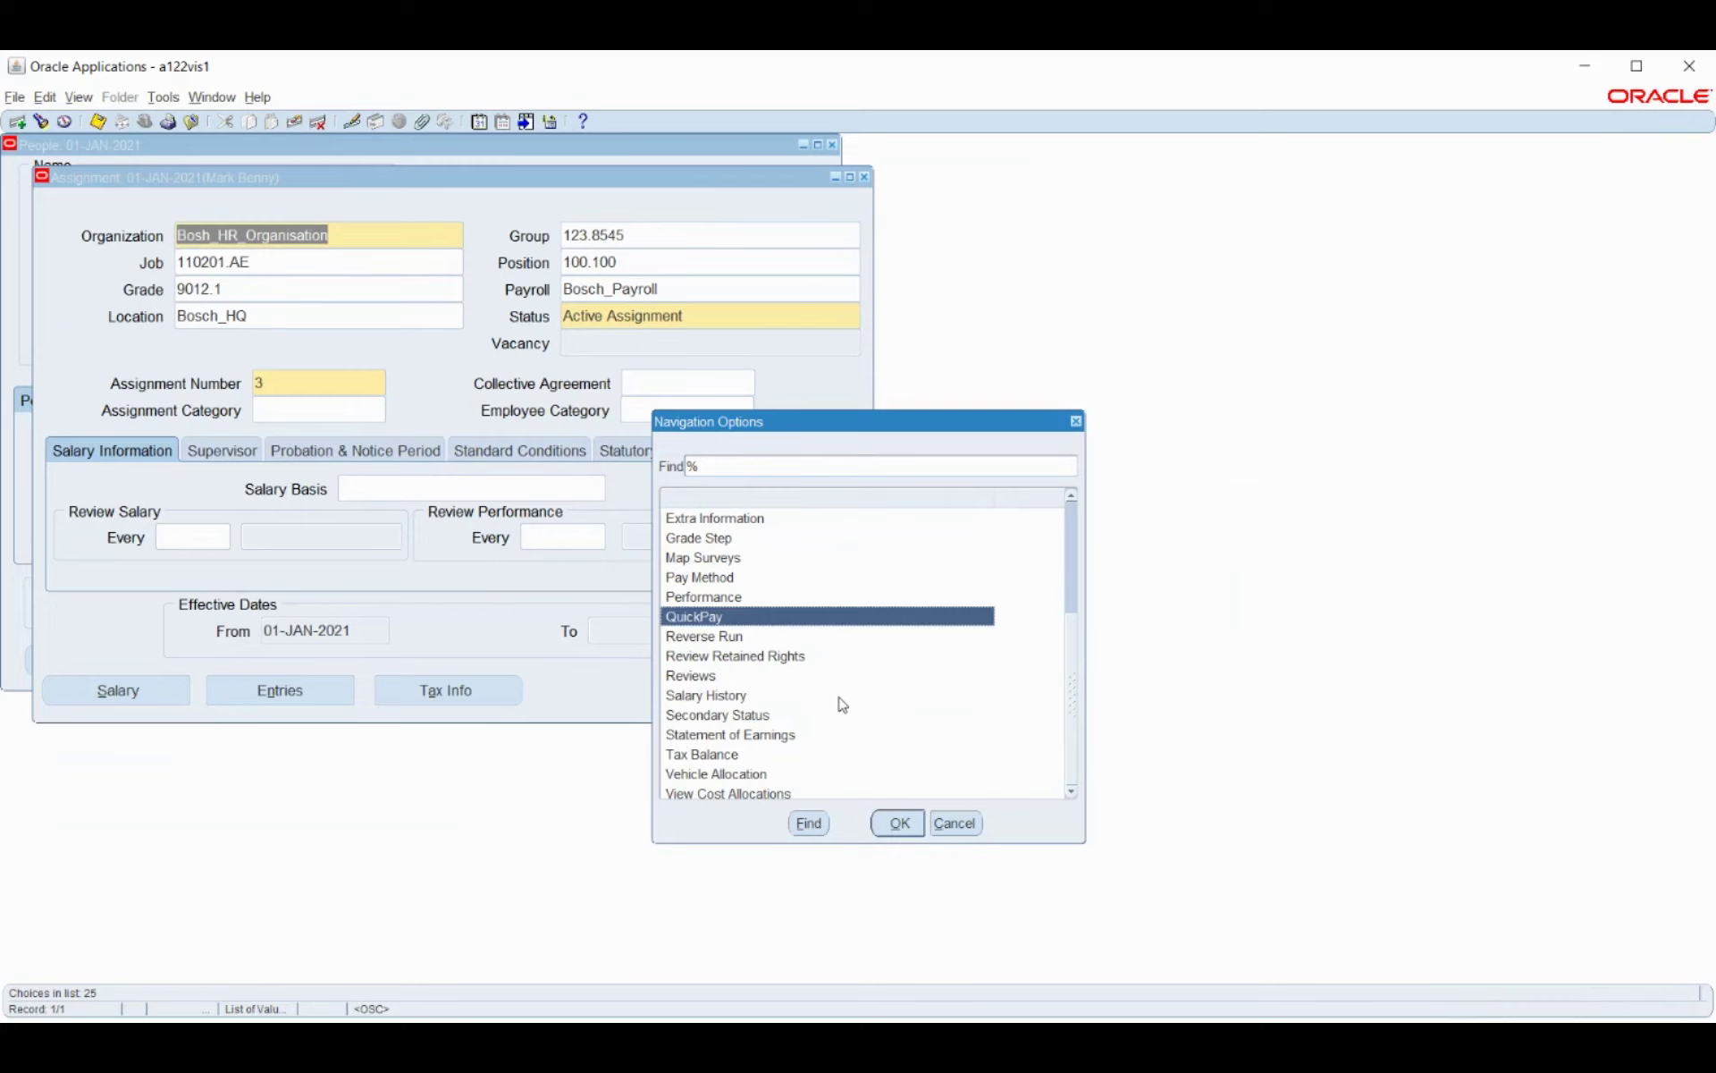
click(897, 824)
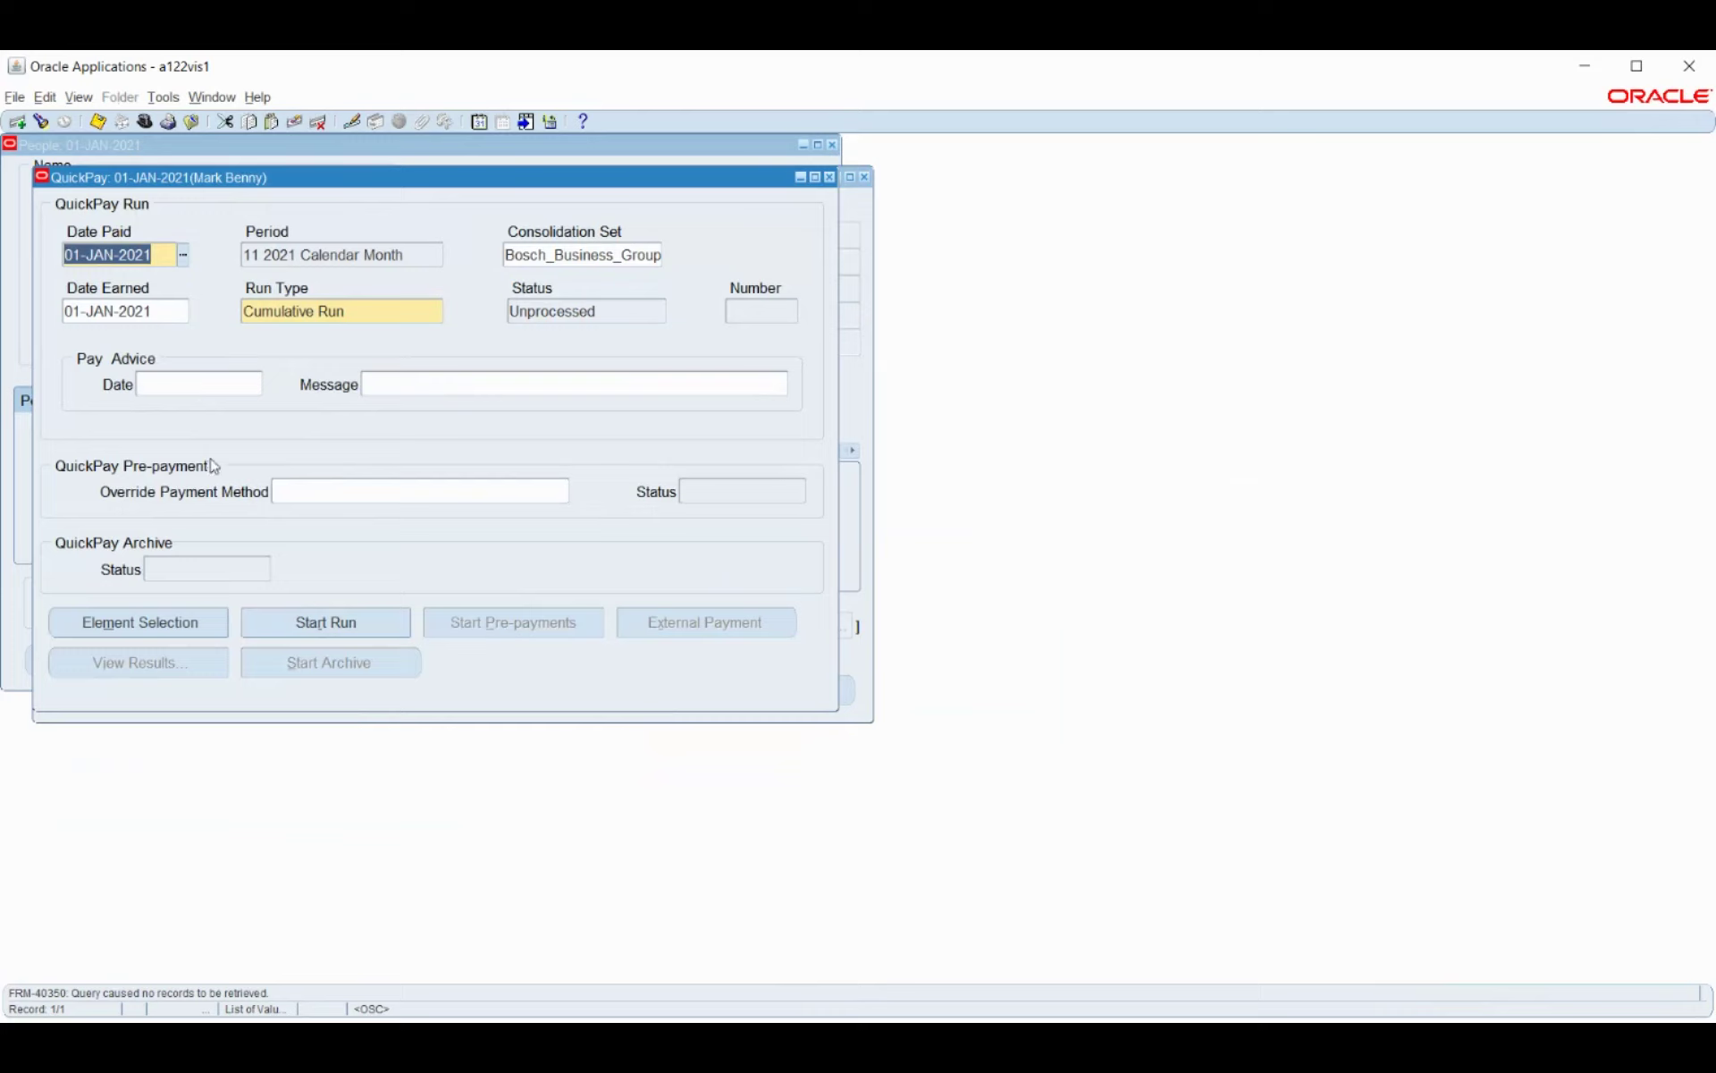
click(355, 626)
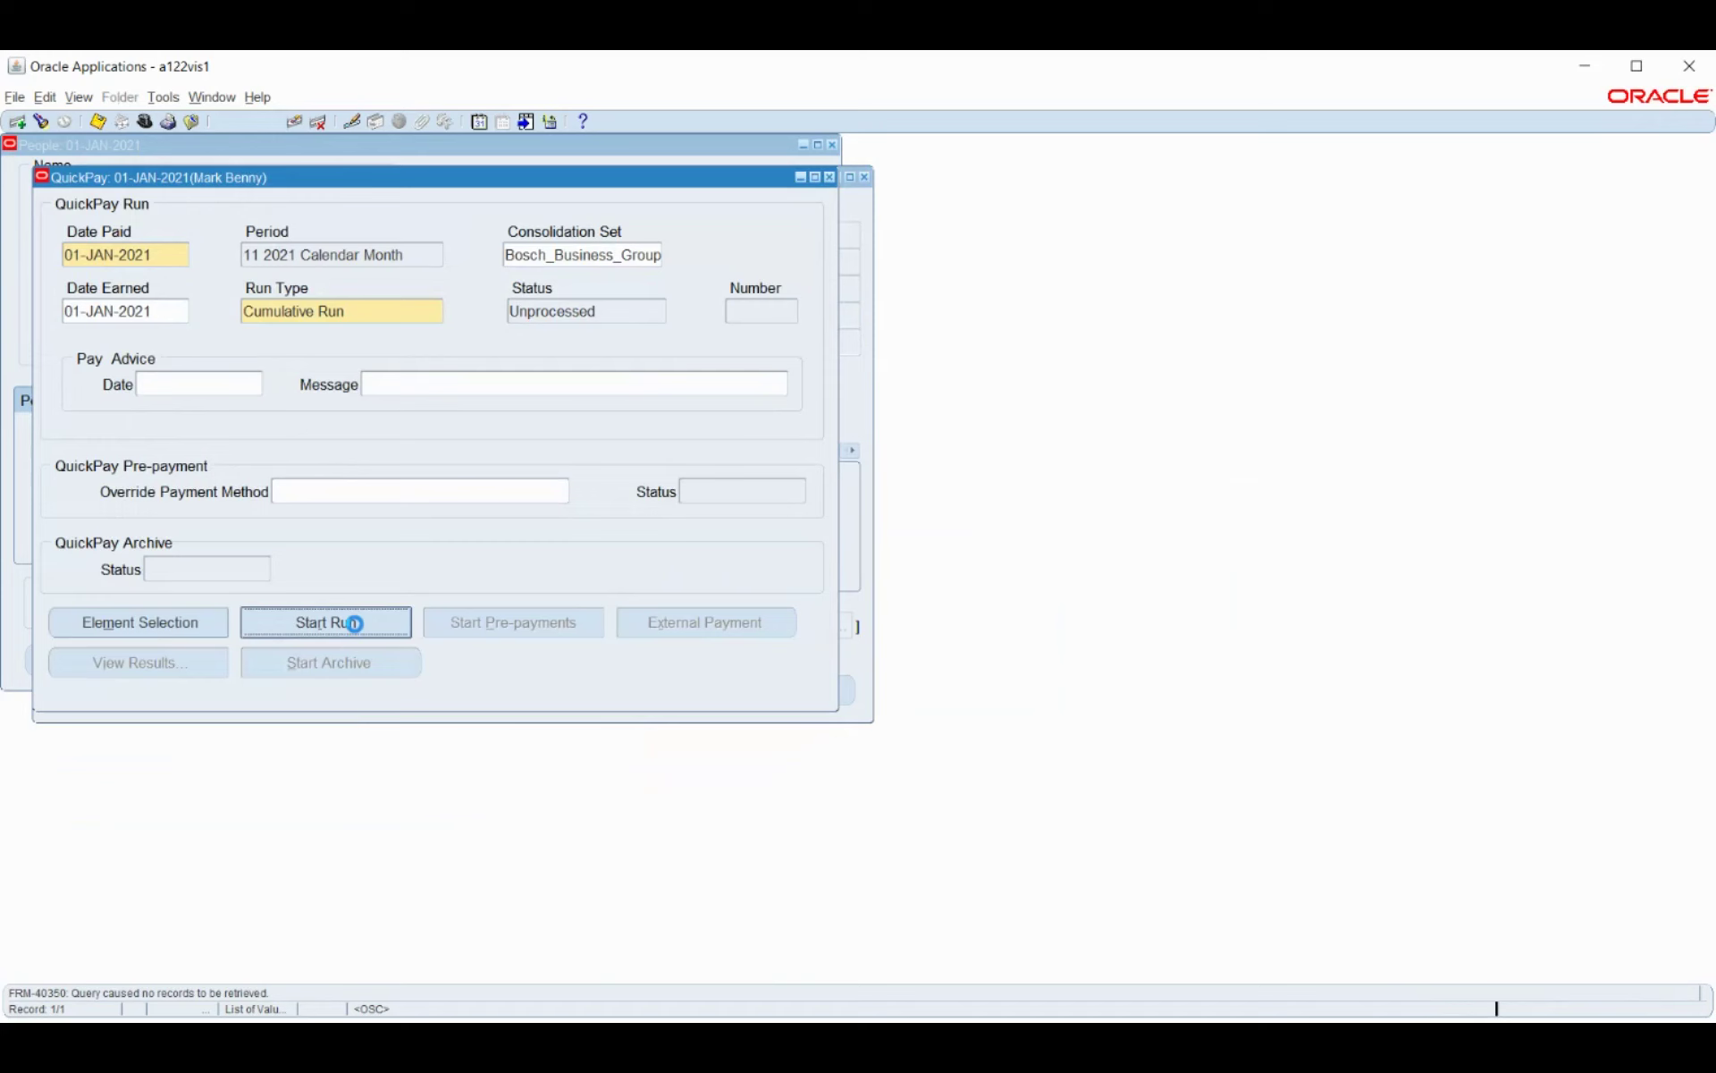
Confirm Yes to start QuickPay so the run completes.
click(955, 615)
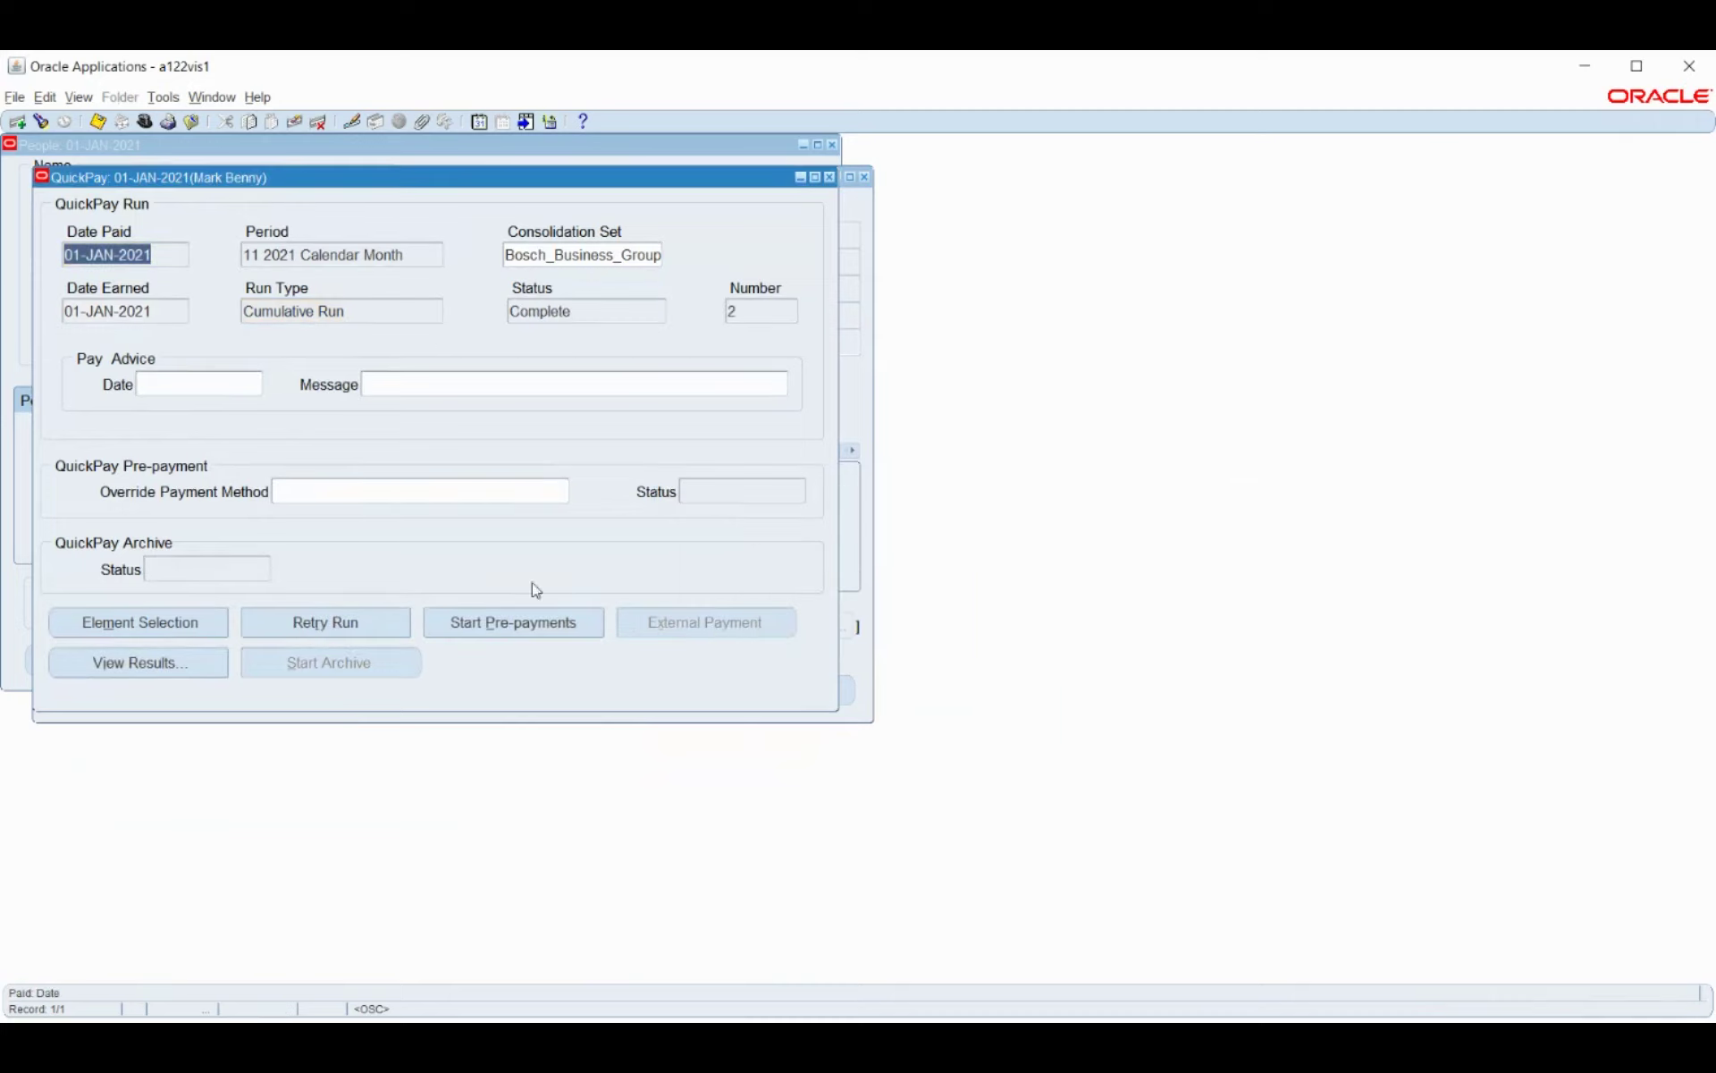
Check the concurrent requests, then start QuickPay pre-payments with the default definition saved.
click(80, 97)
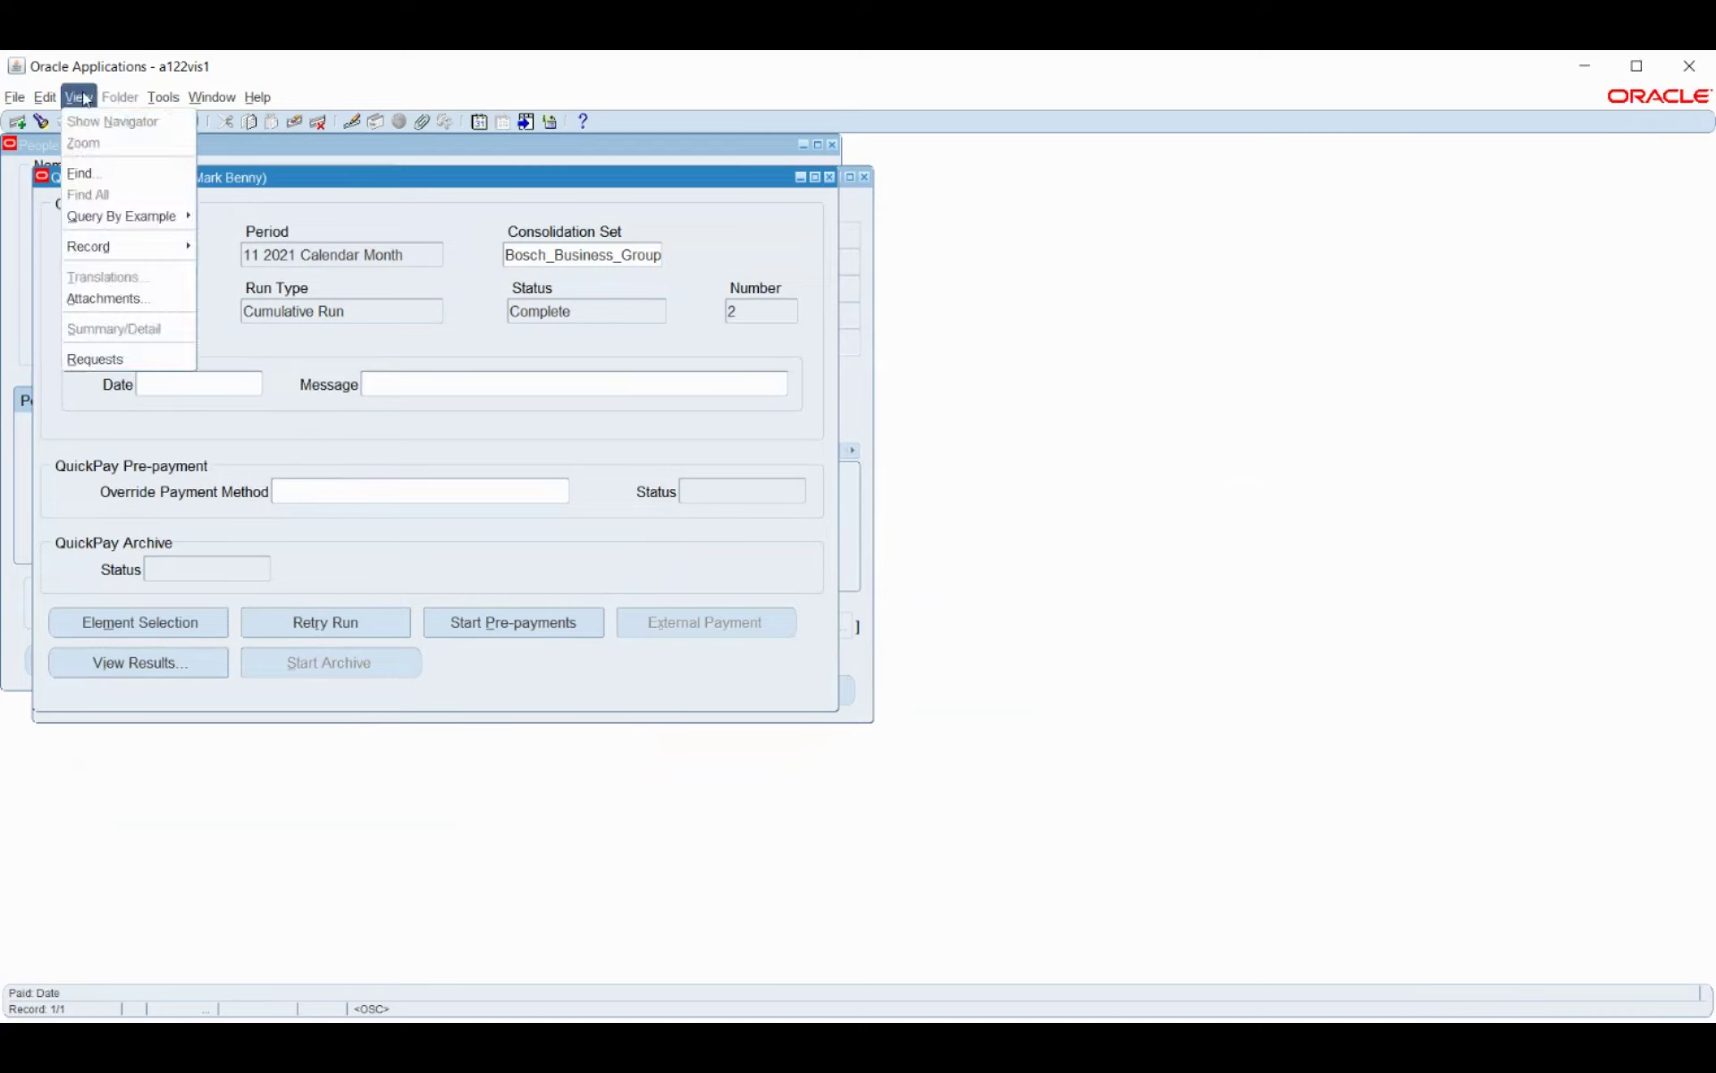
click(100, 359)
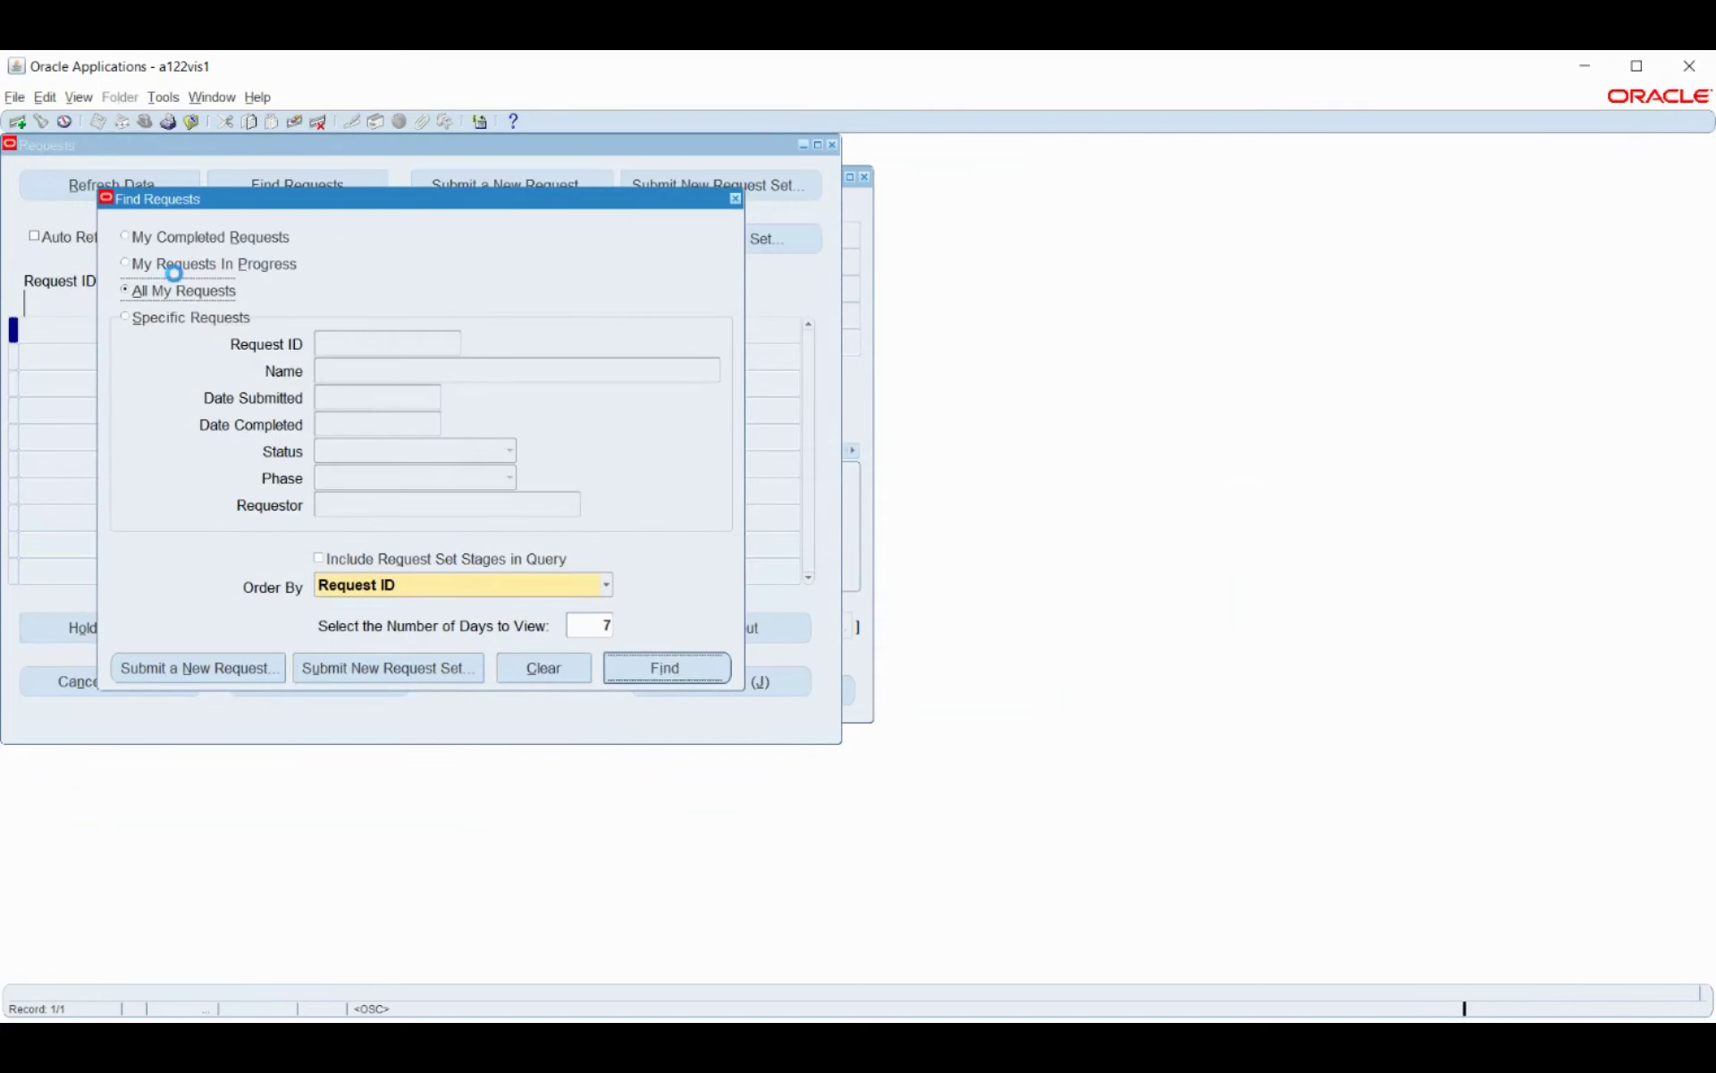
key(Return)
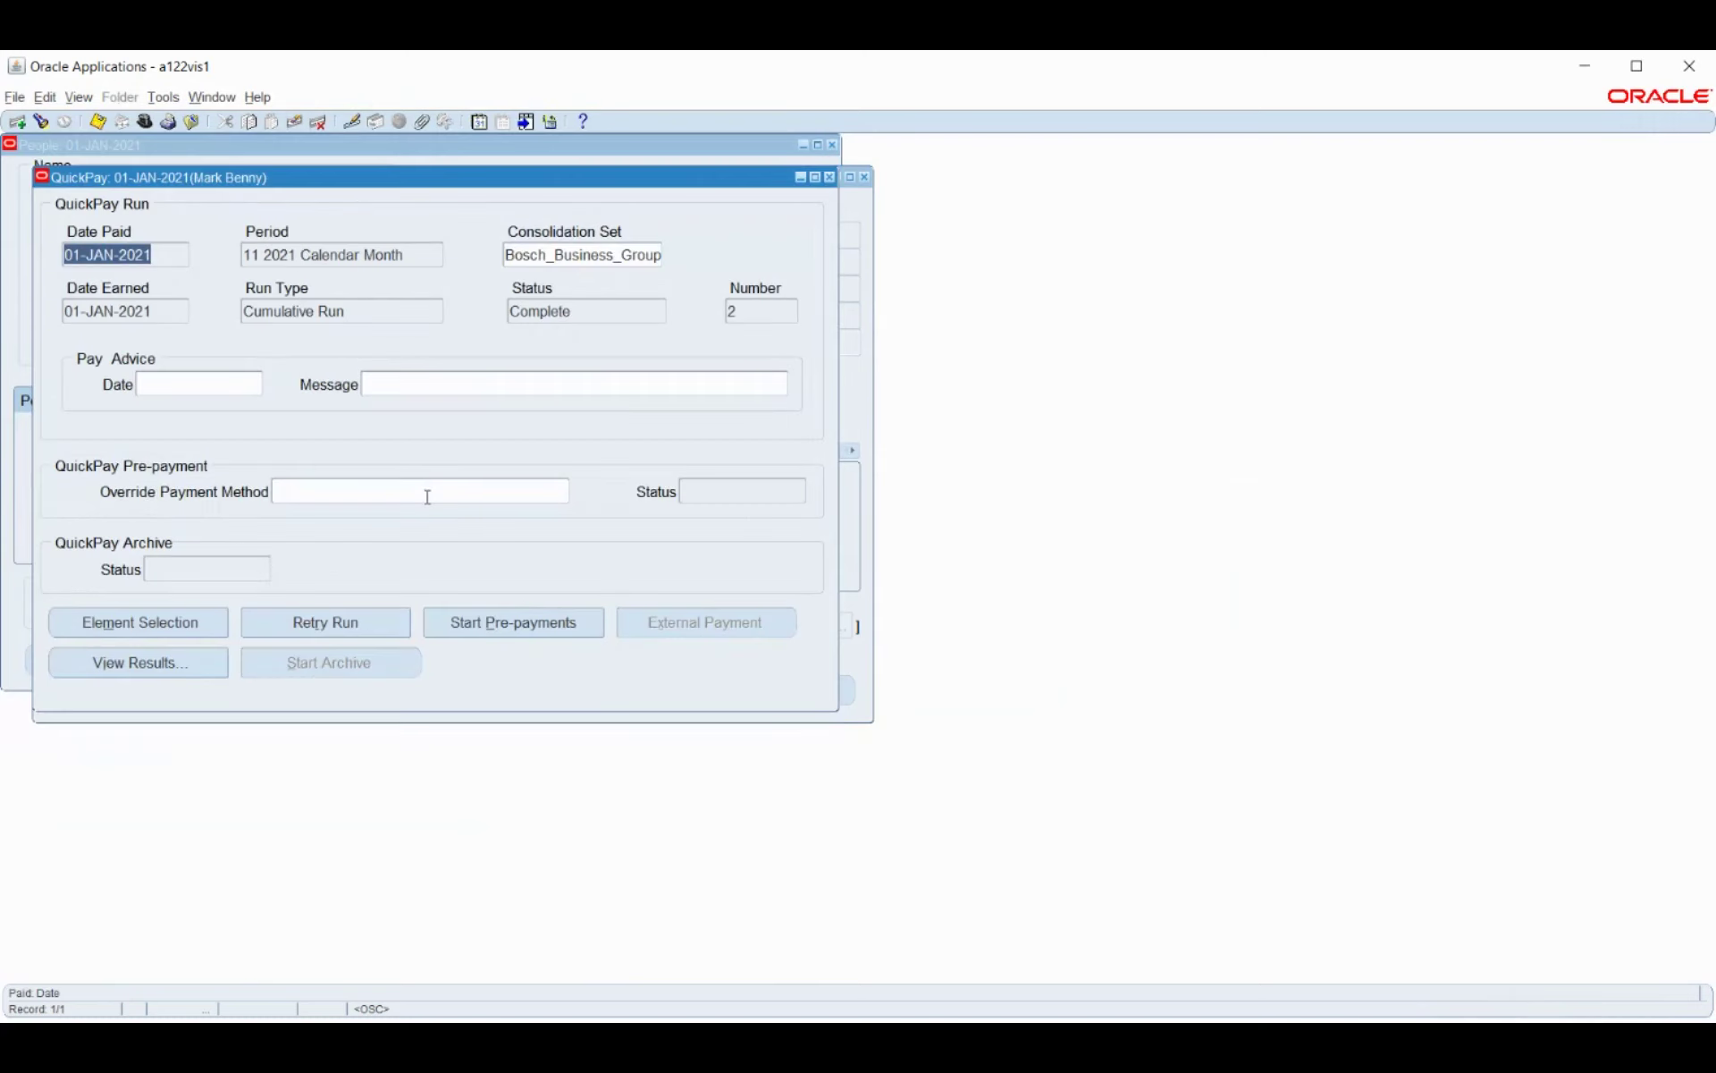
click(506, 626)
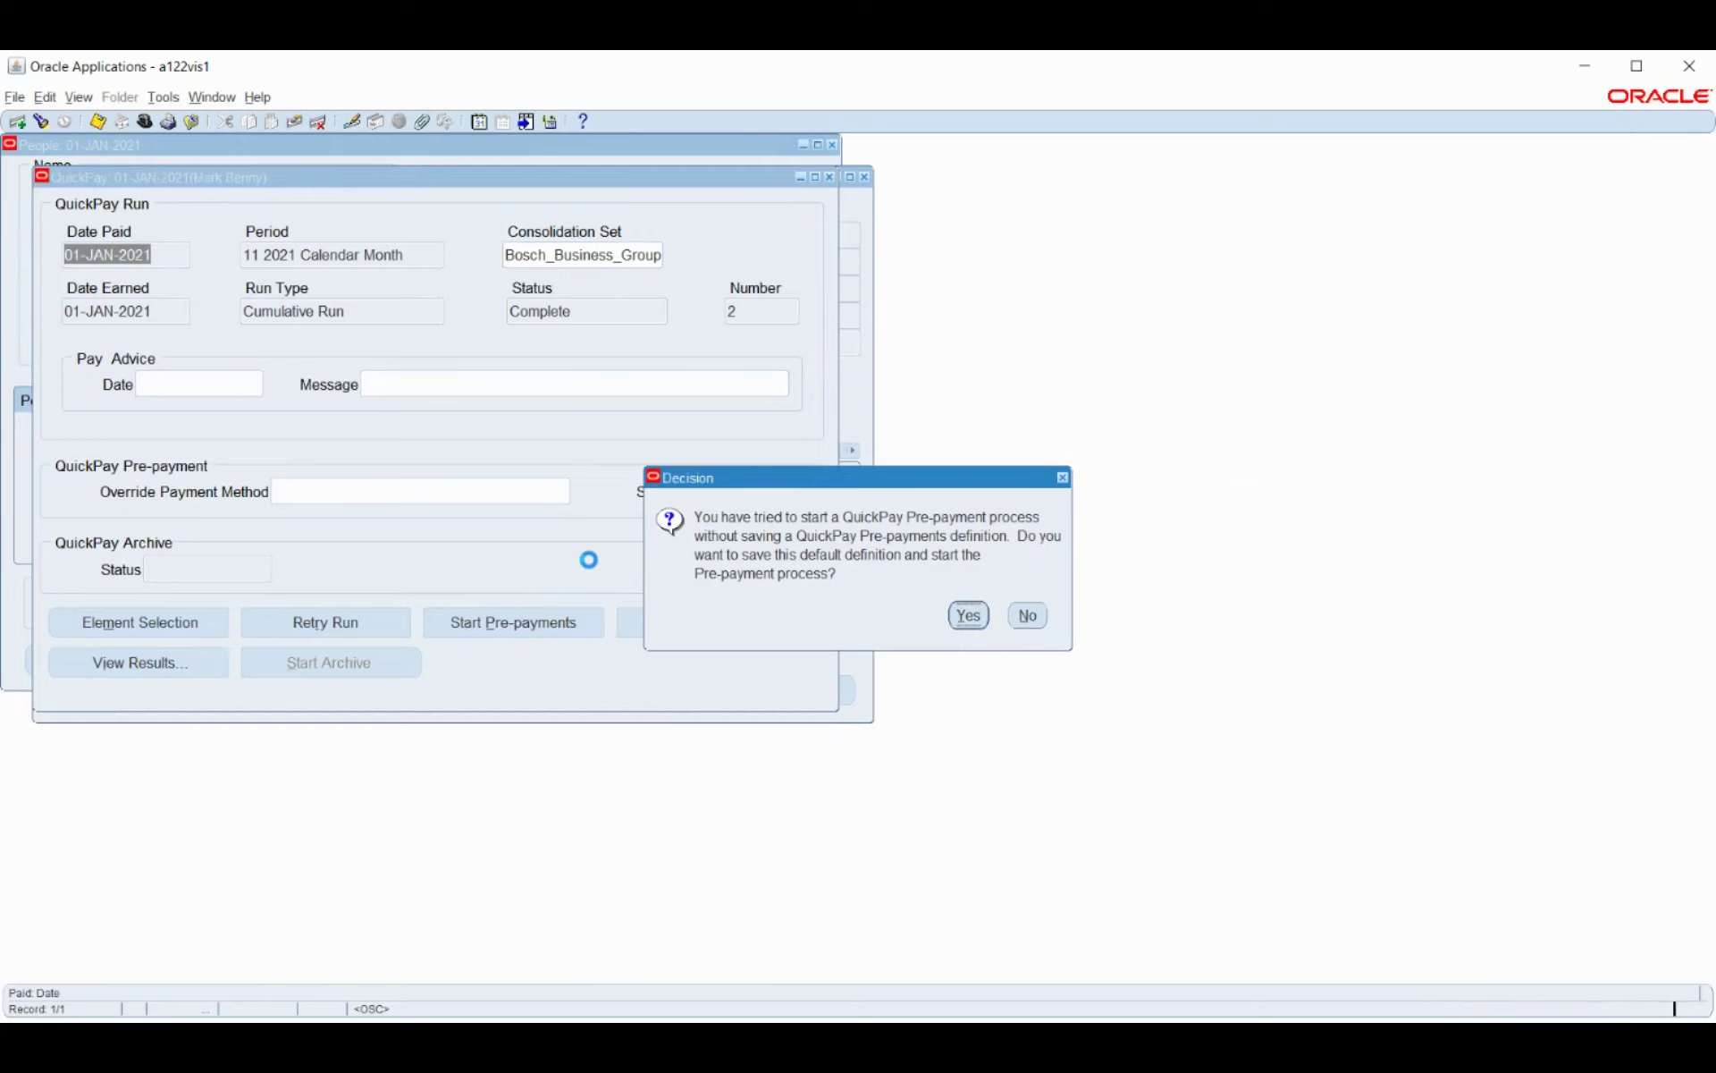
key(Return)
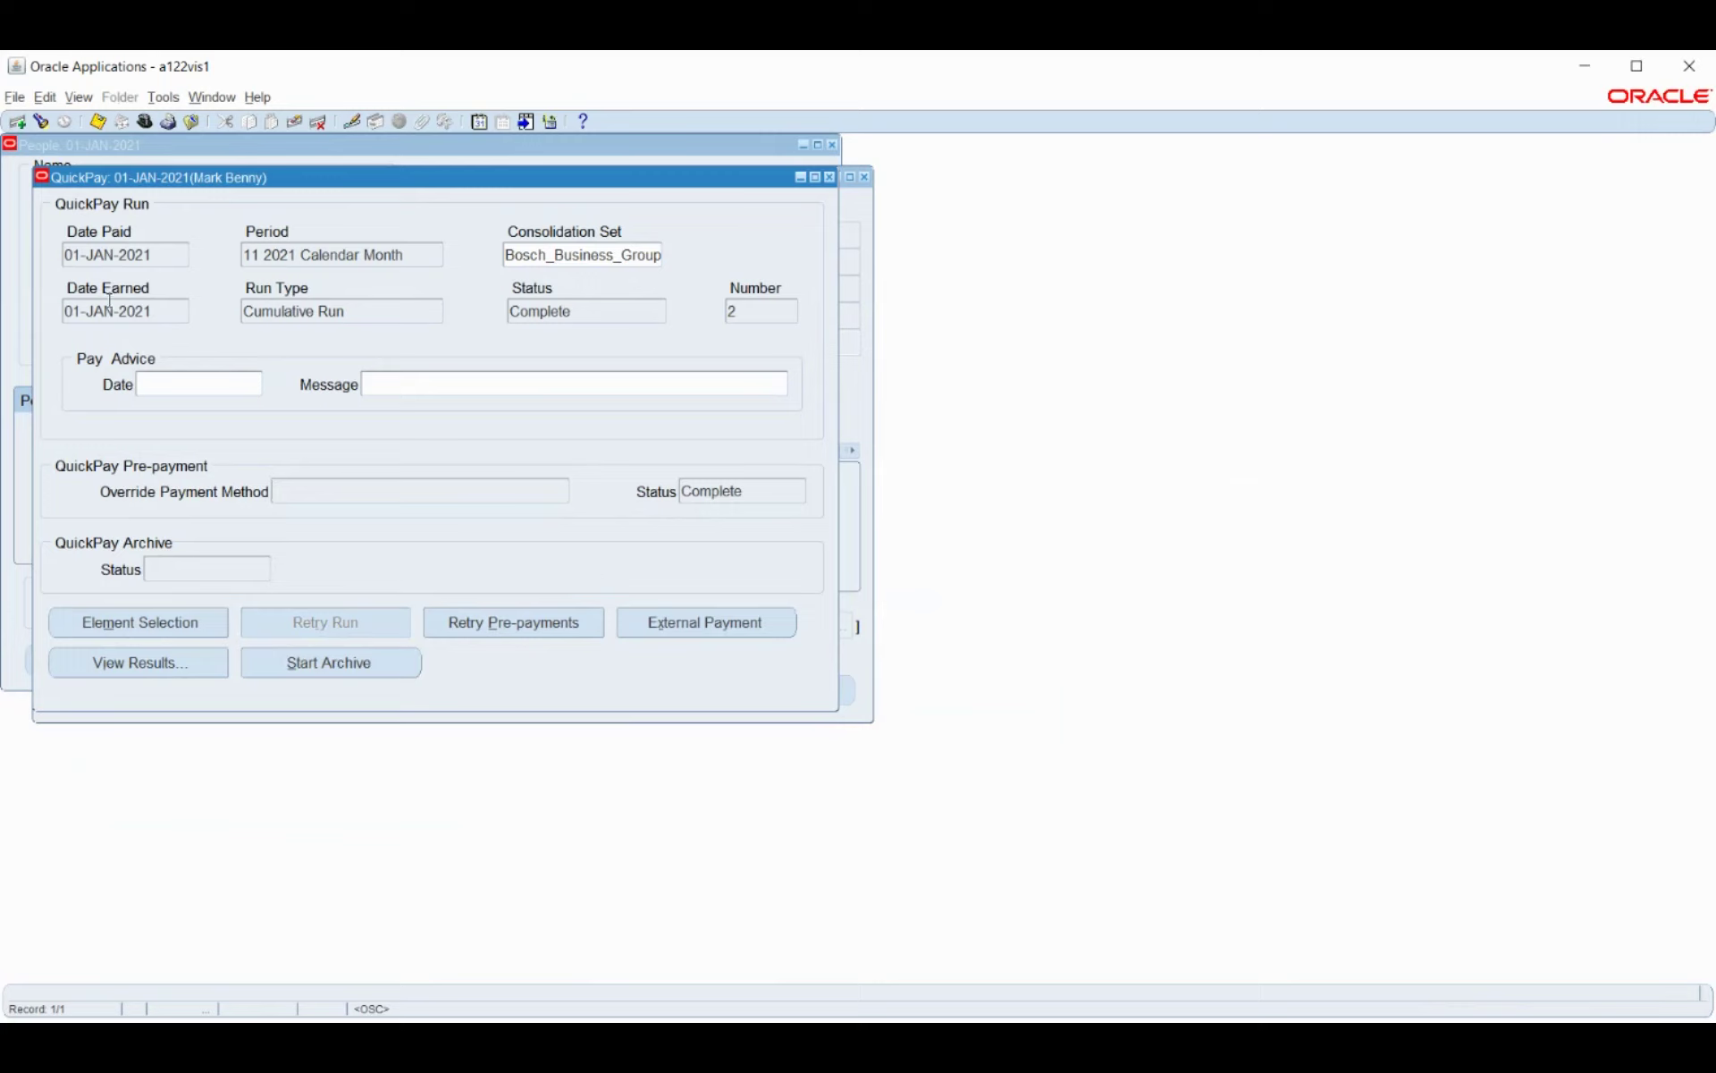
Refresh the request list to confirm pre-payments completed normally, then reopen Find Requests.
click(80, 97)
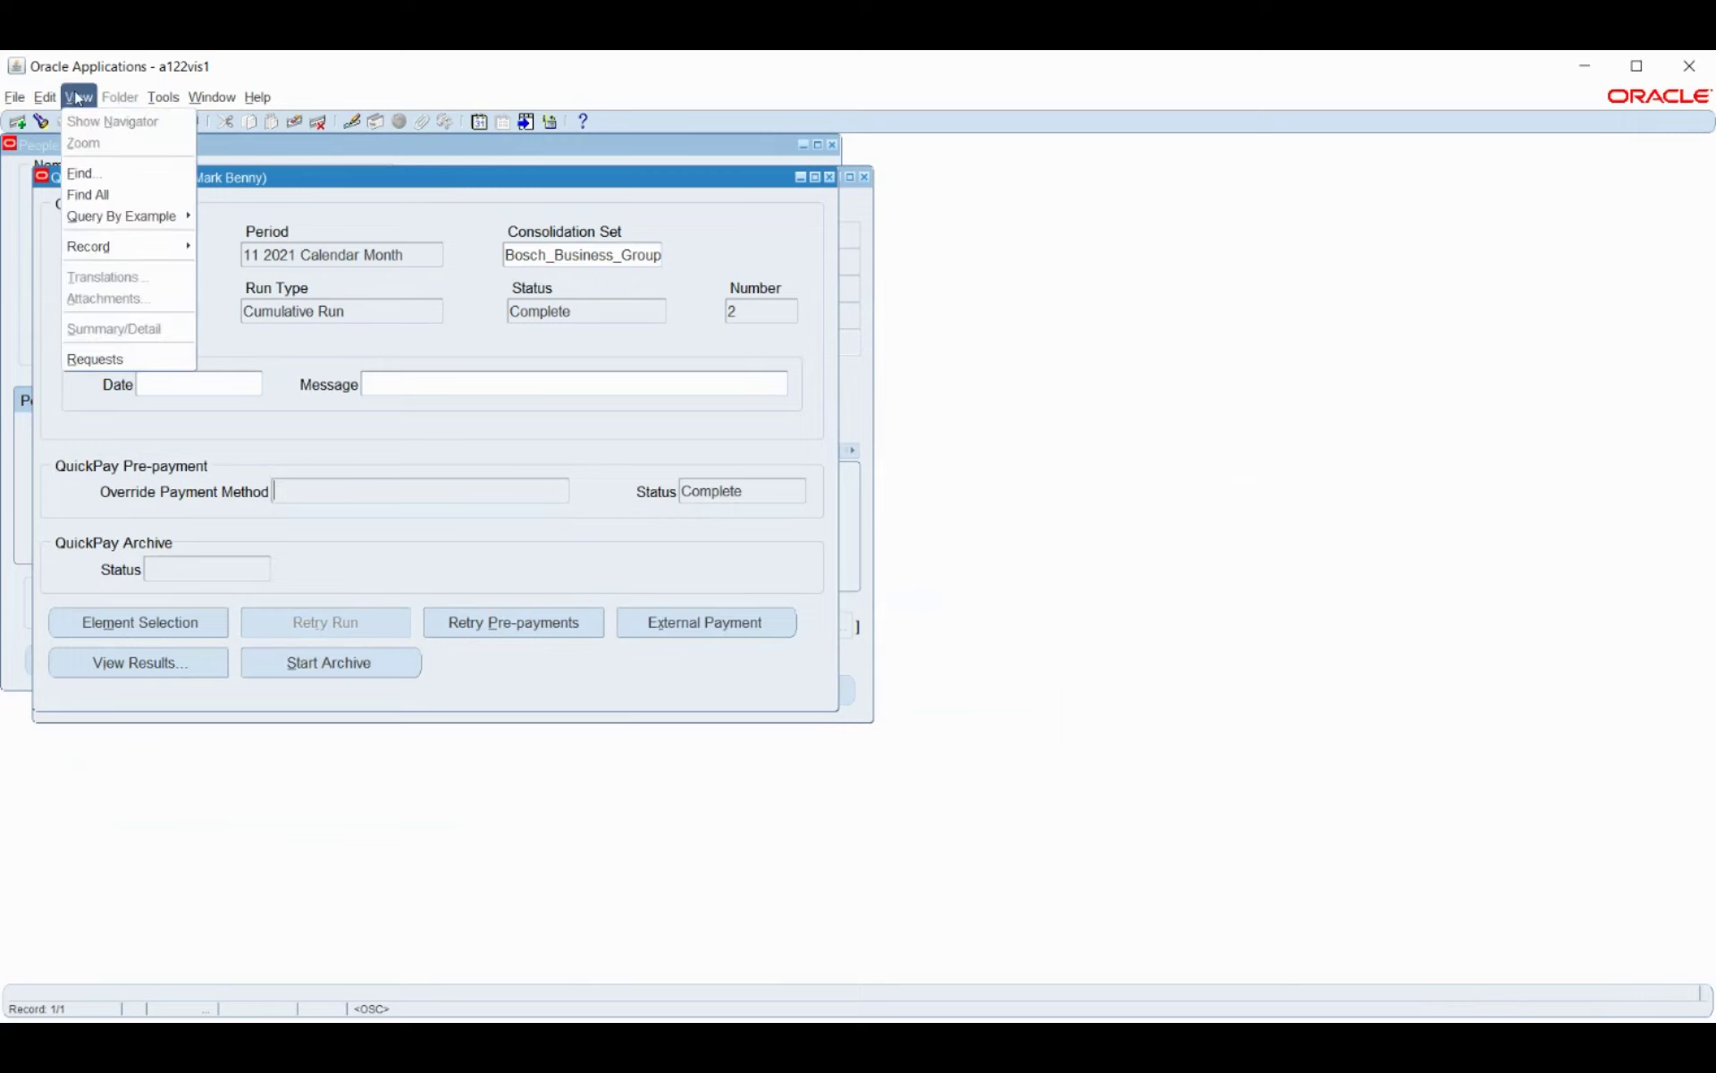
click(112, 360)
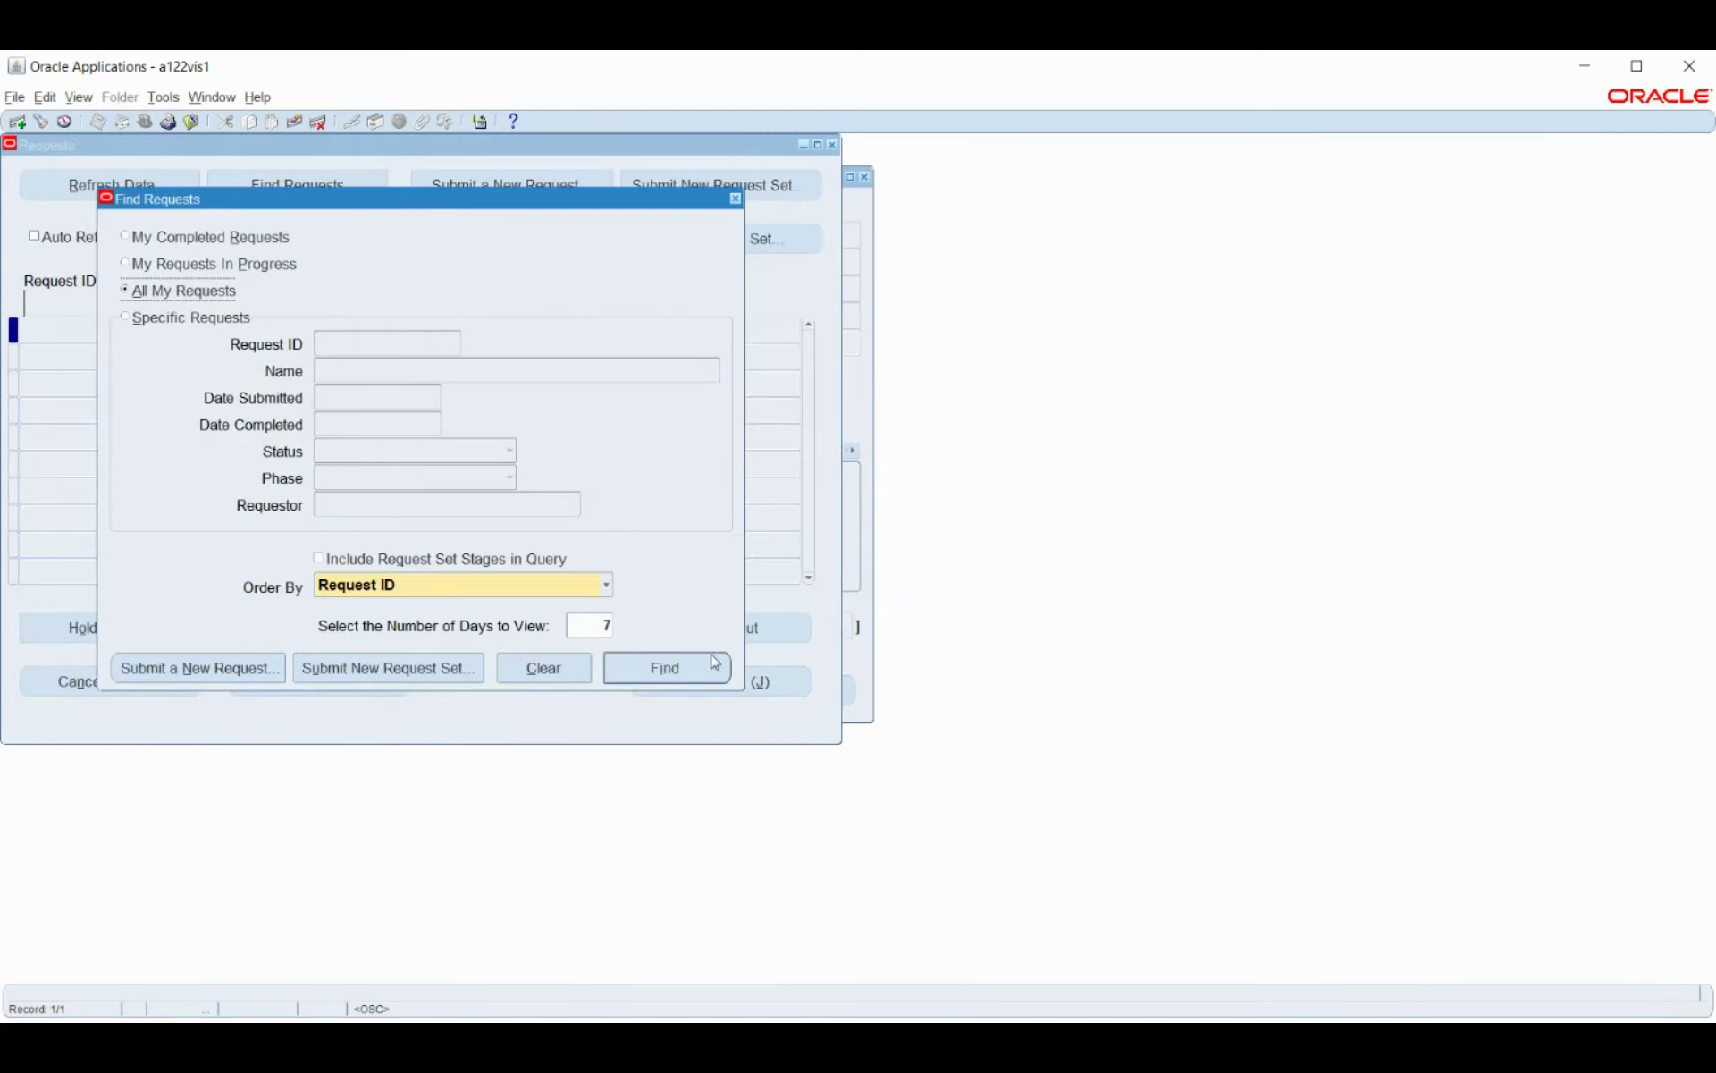
click(712, 673)
click(93, 190)
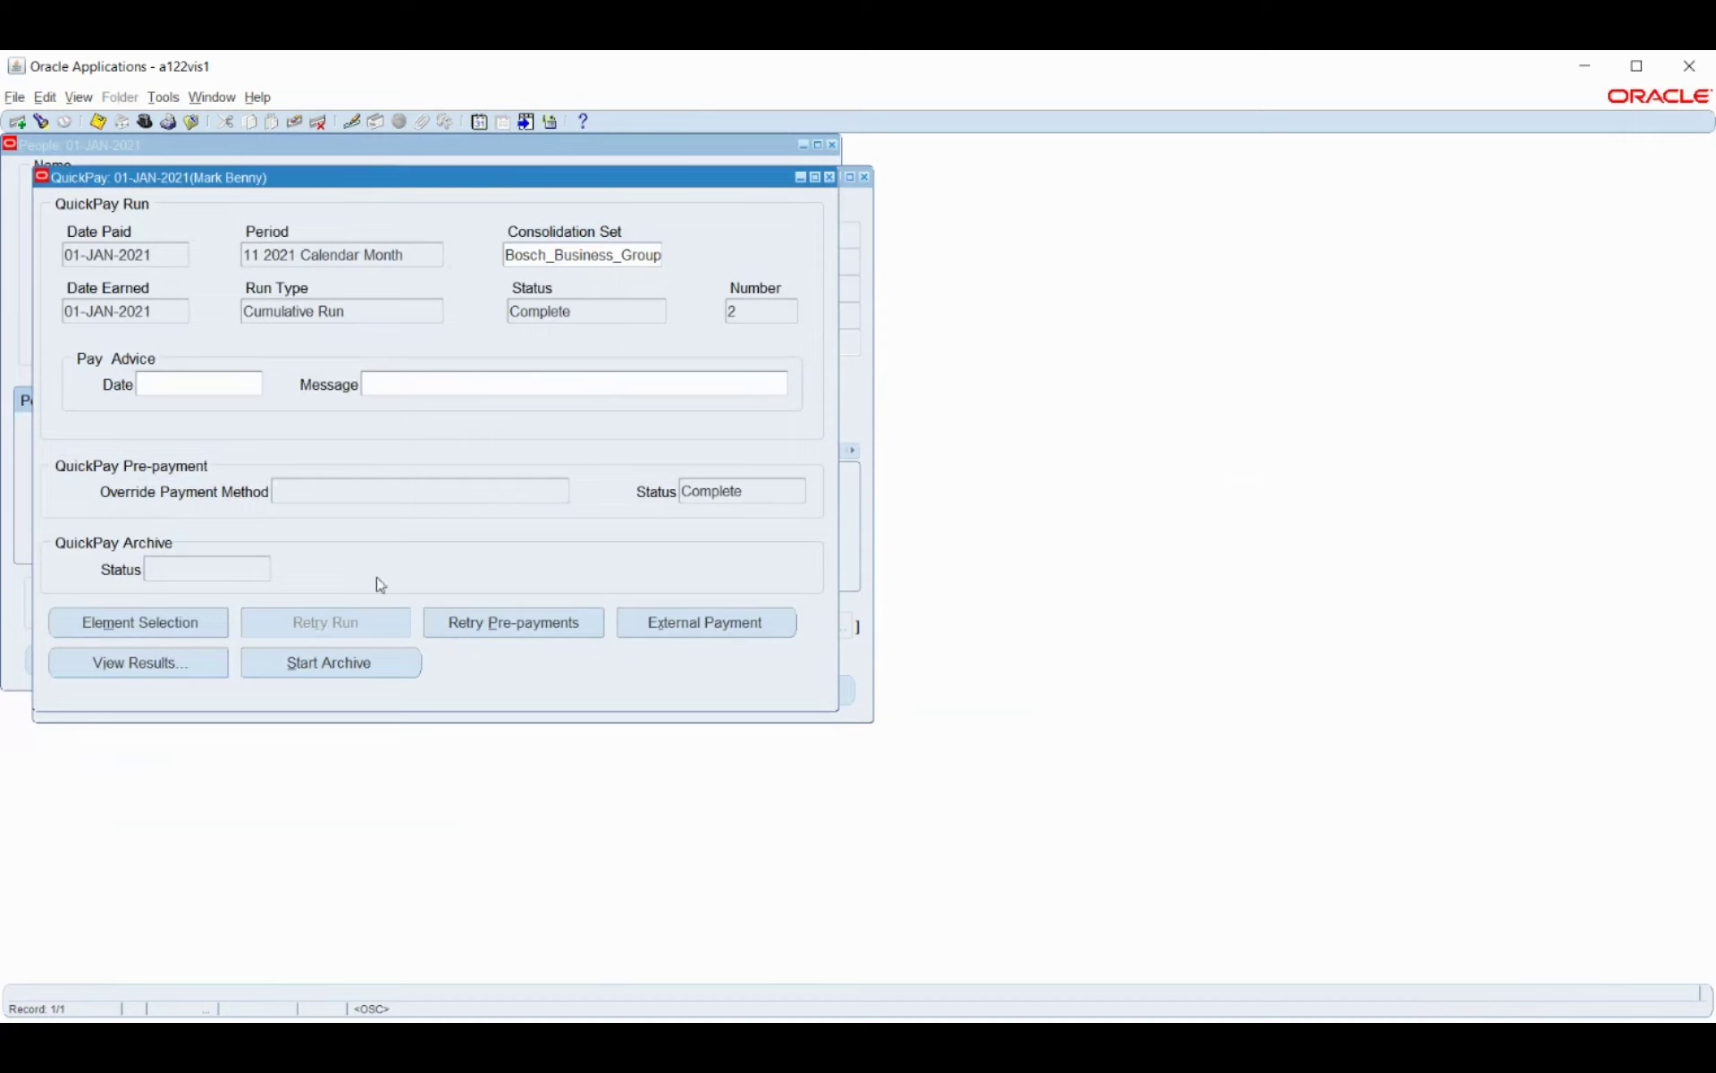
click(80, 98)
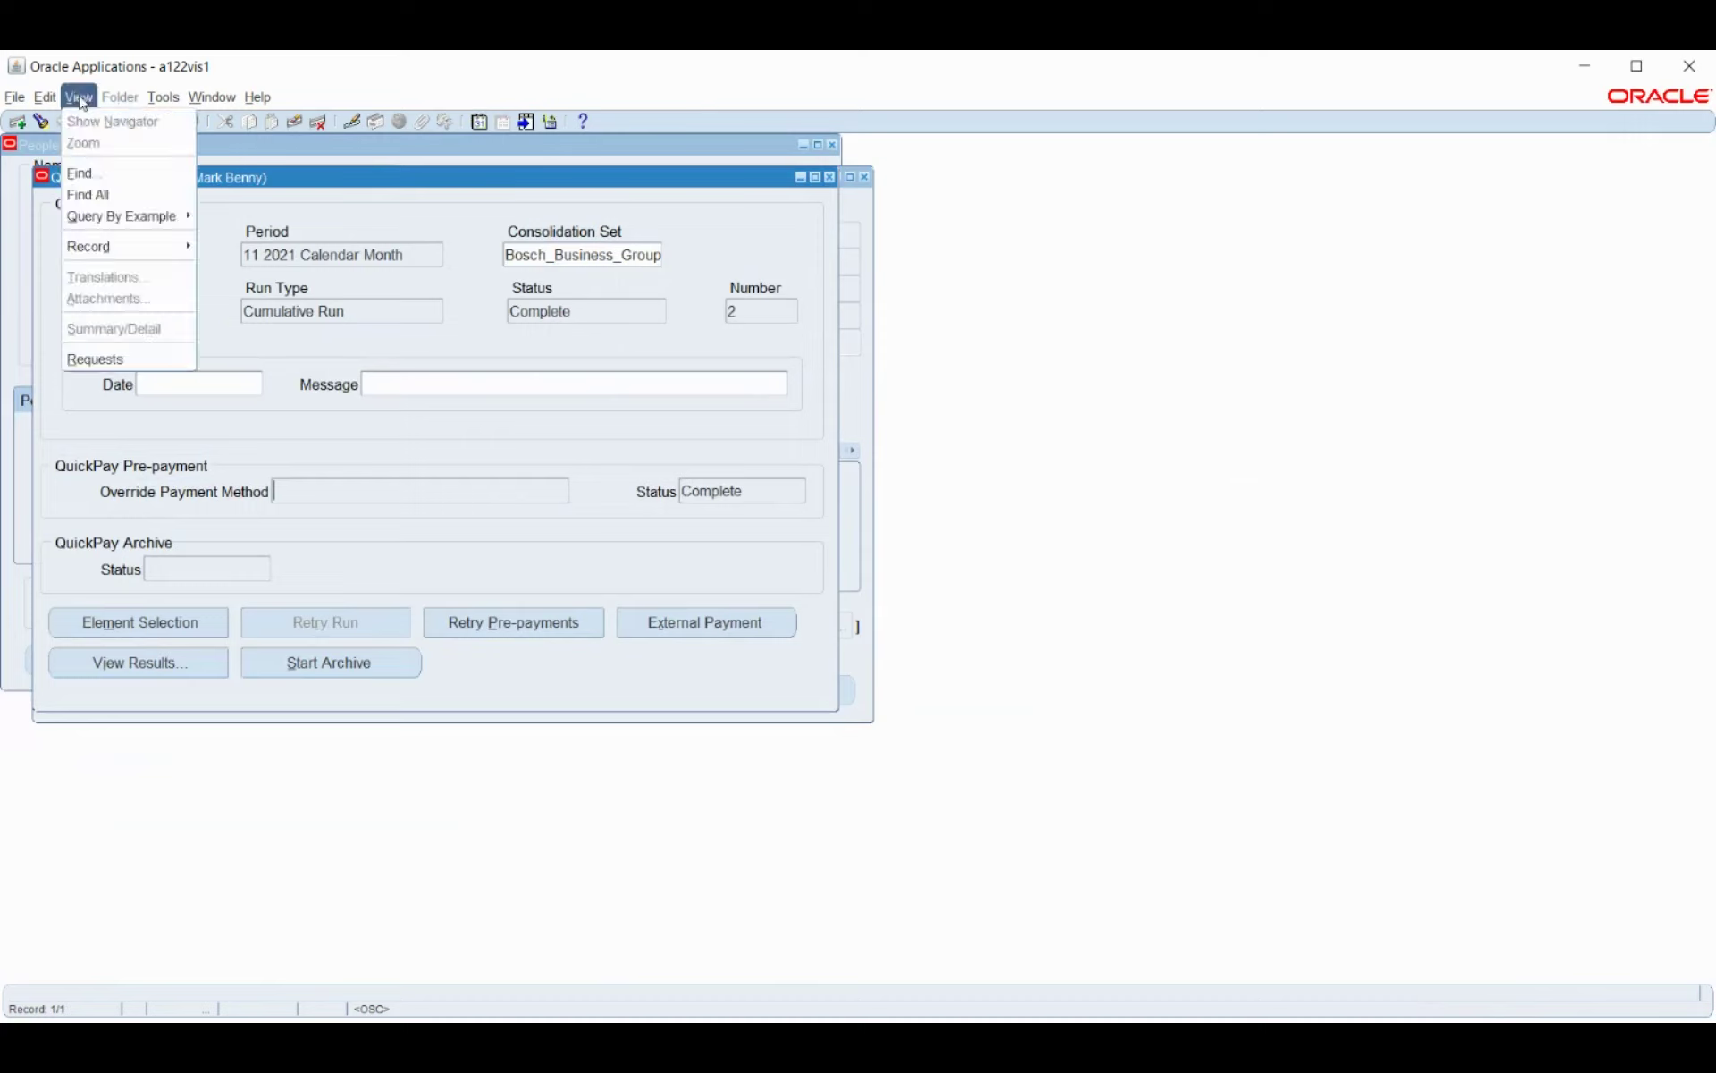
click(96, 360)
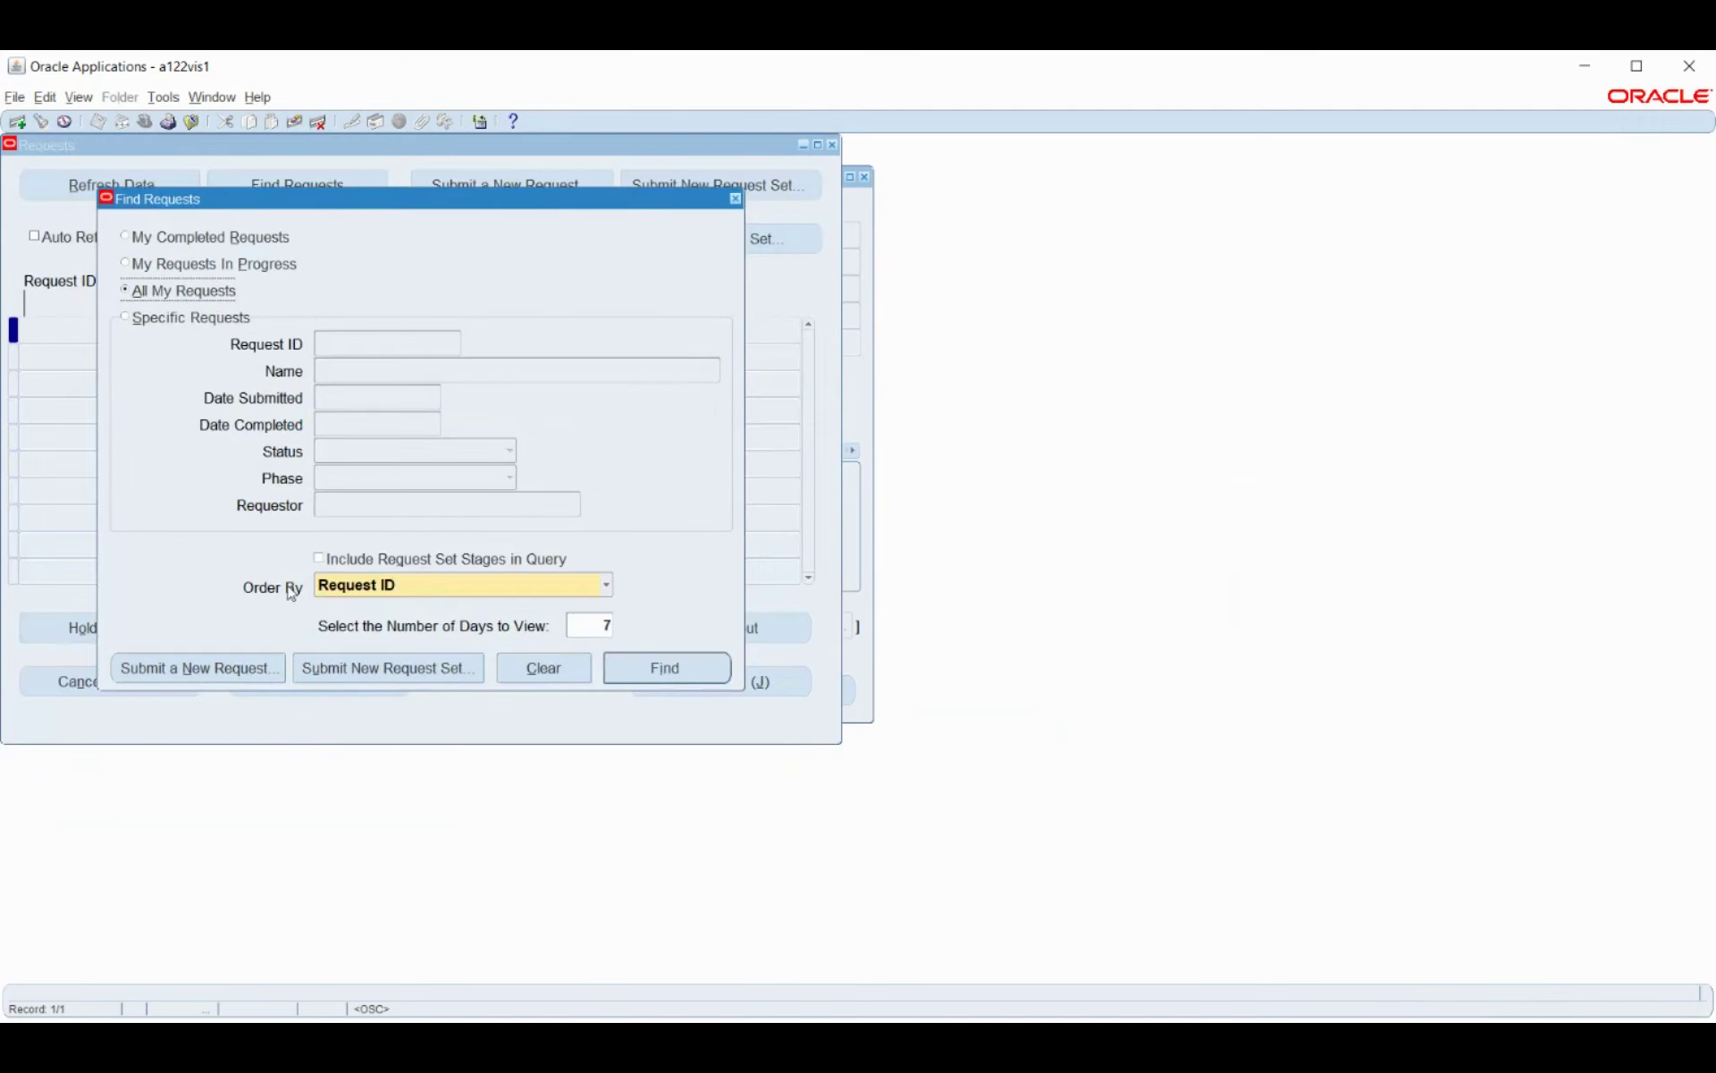
Submit a Costing request for Bosch_Payroll ending 01-JAN-2021, declining another submission.
click(210, 679)
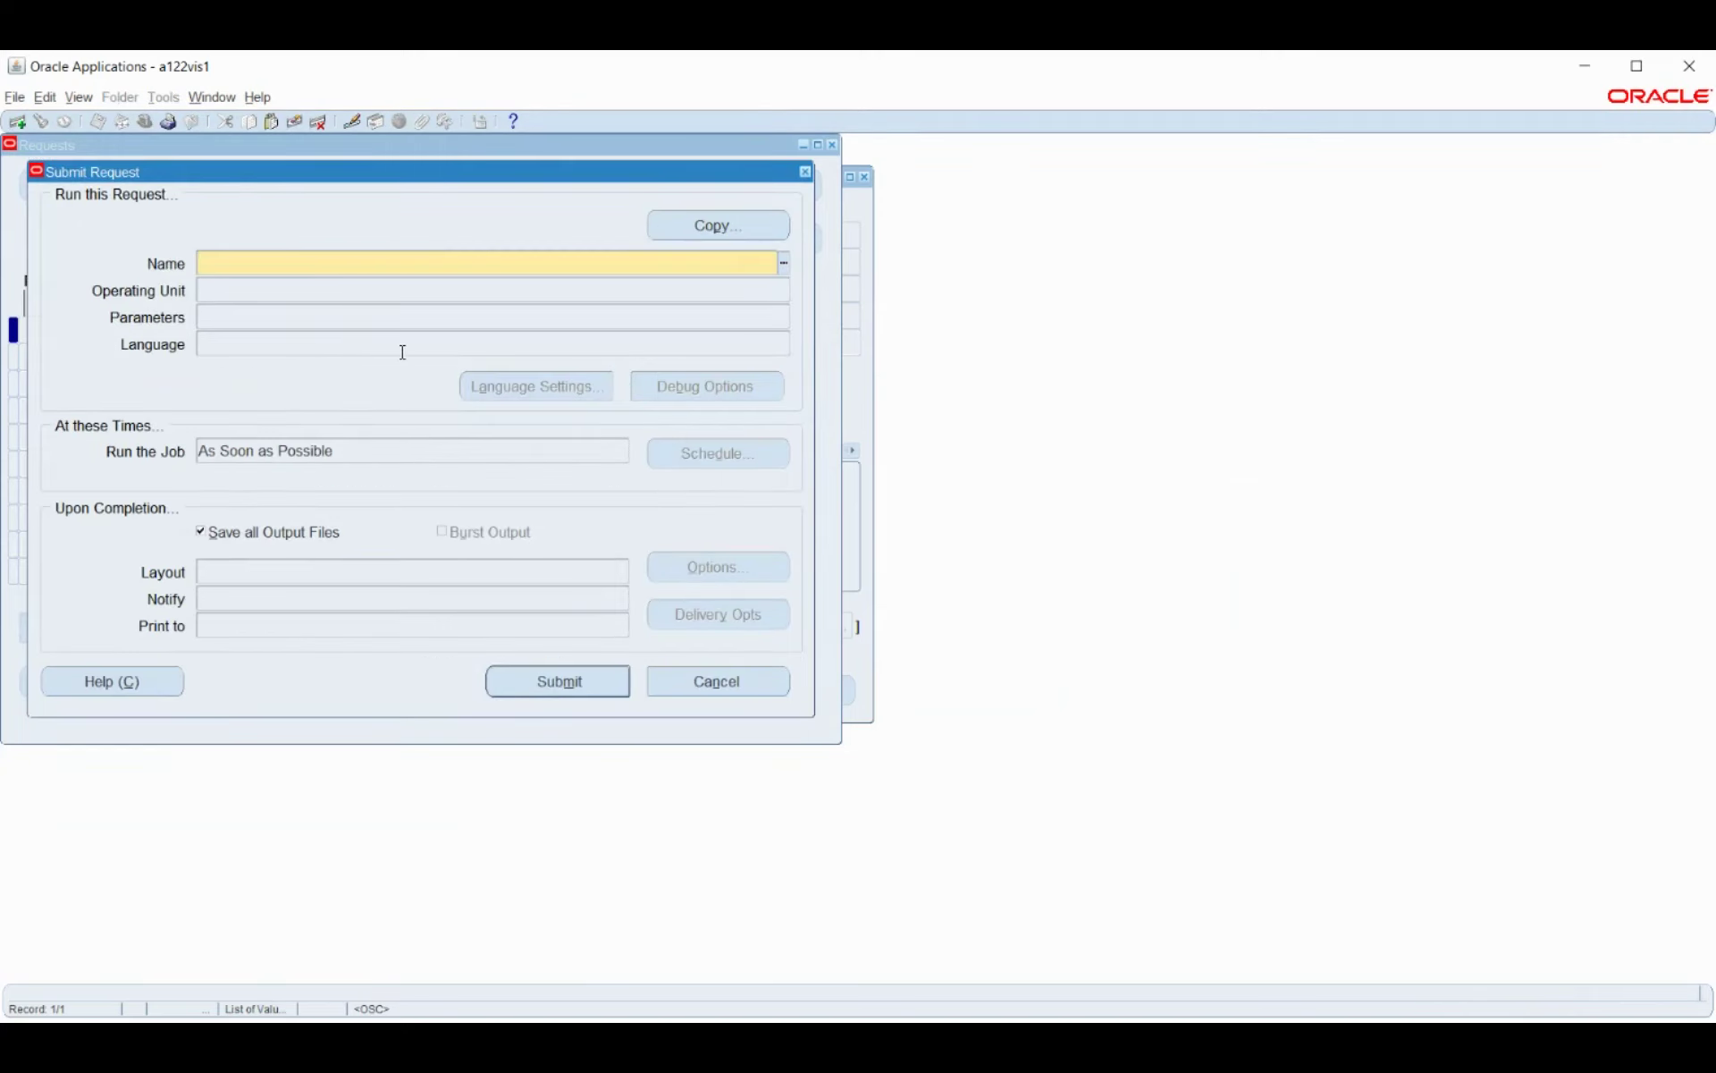
text(costing)
key(Tab)
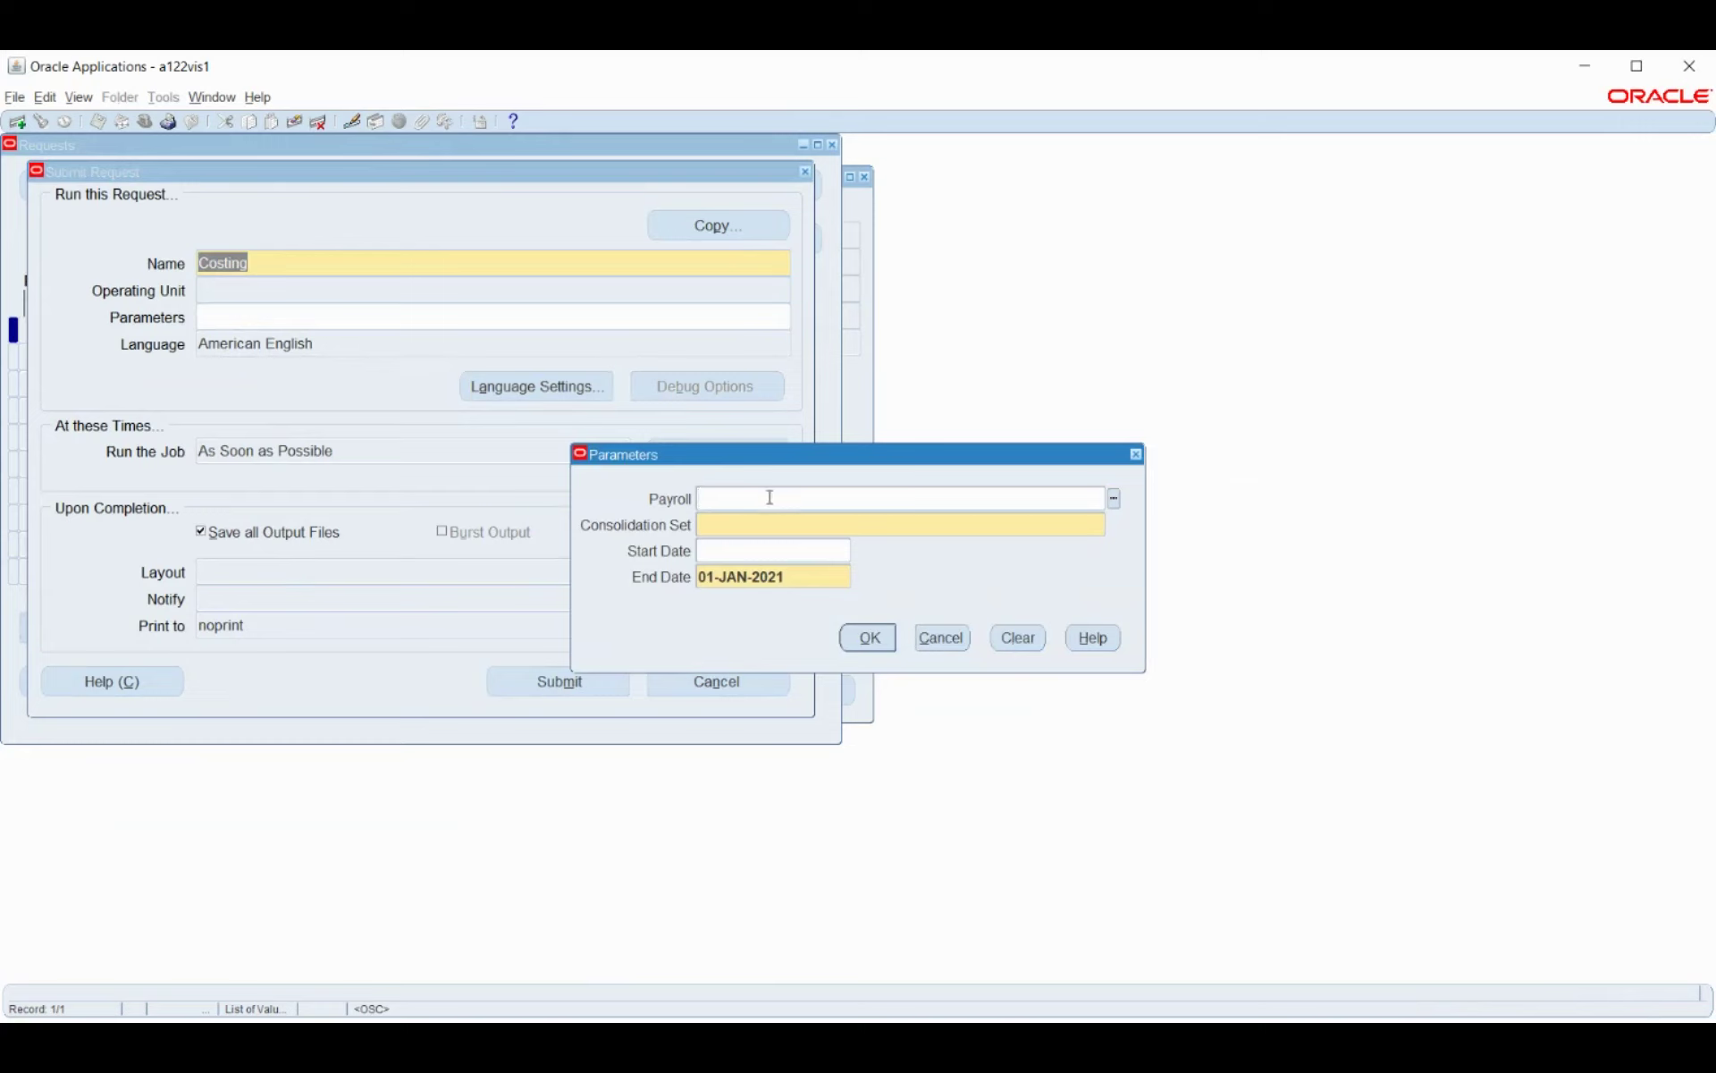
click(1114, 498)
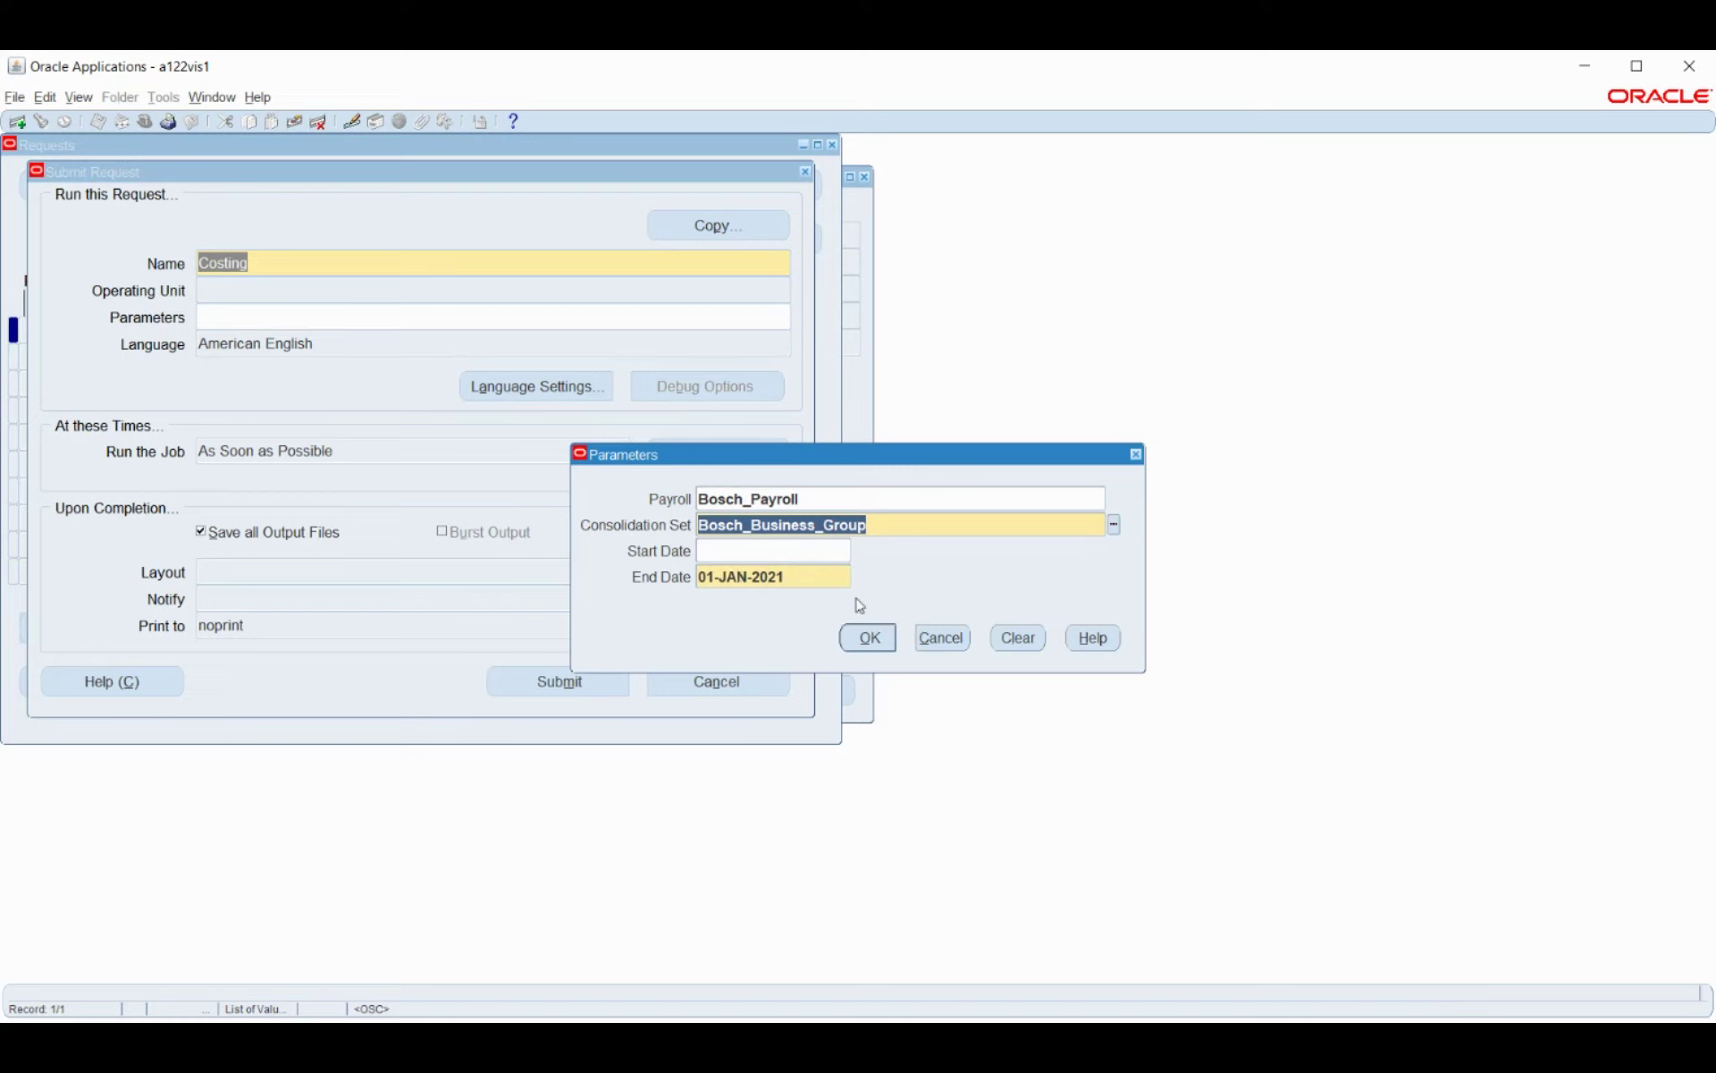
click(888, 640)
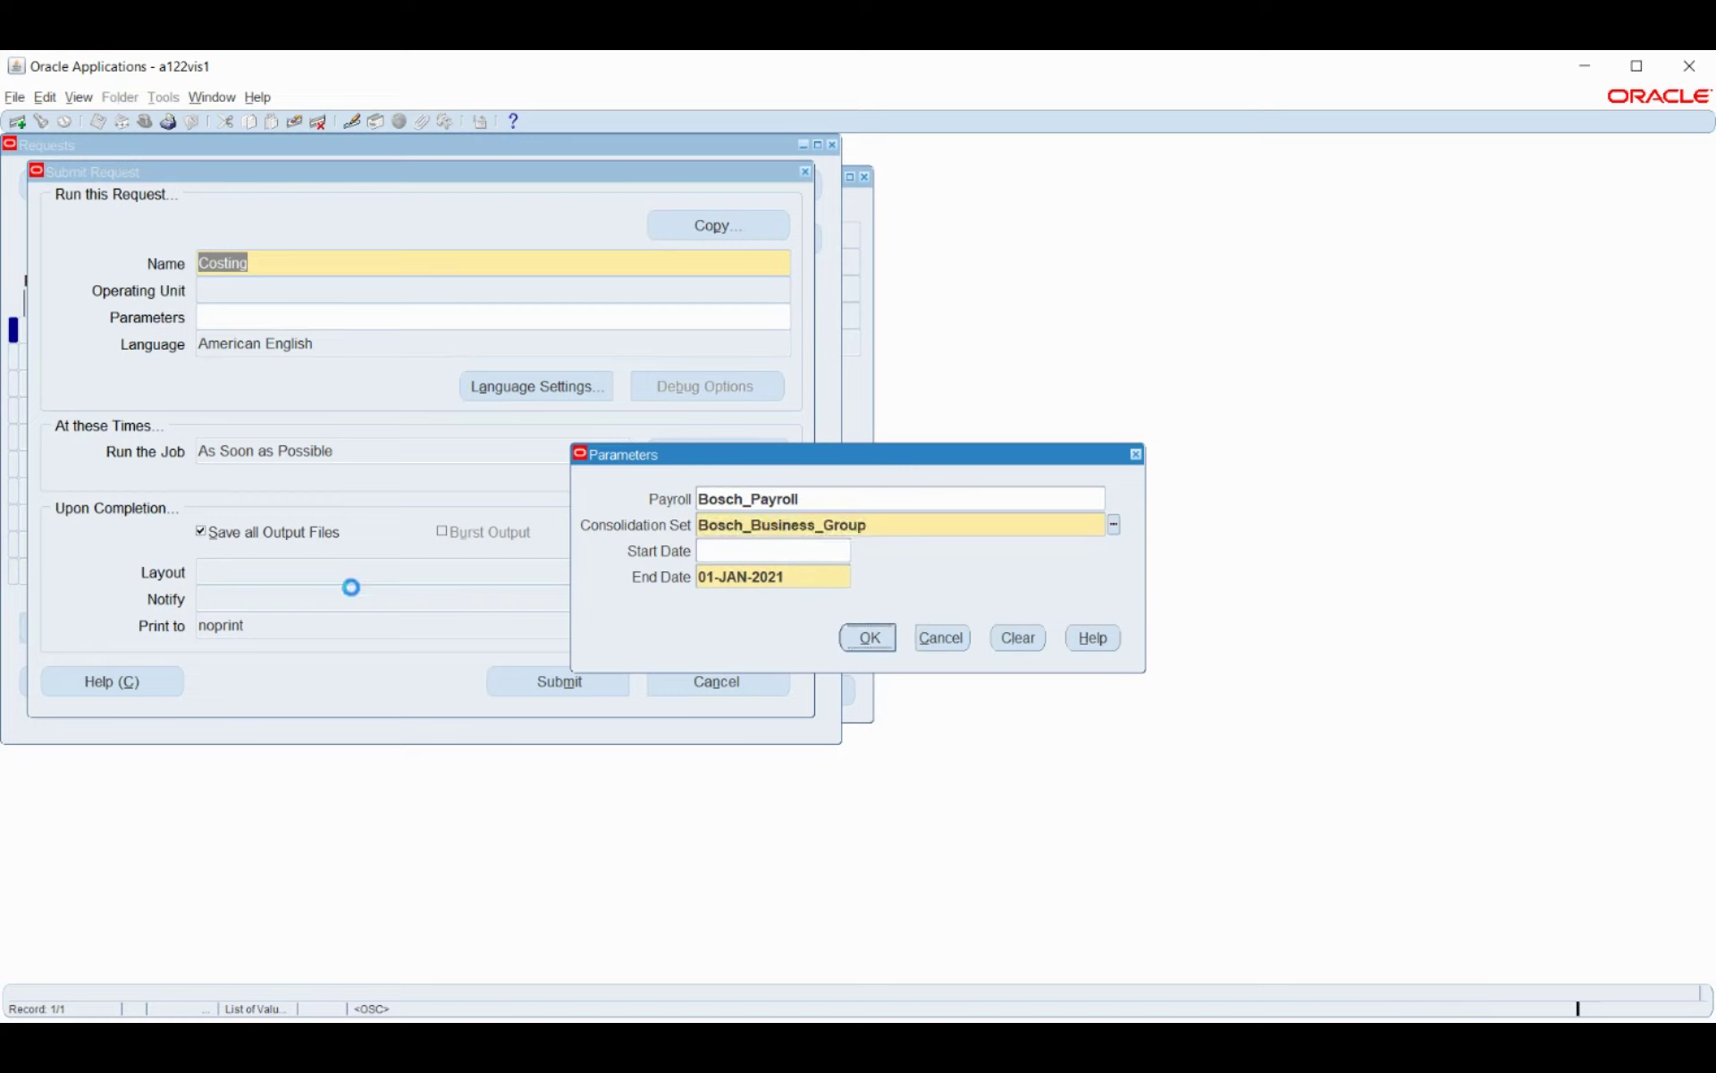
click(575, 689)
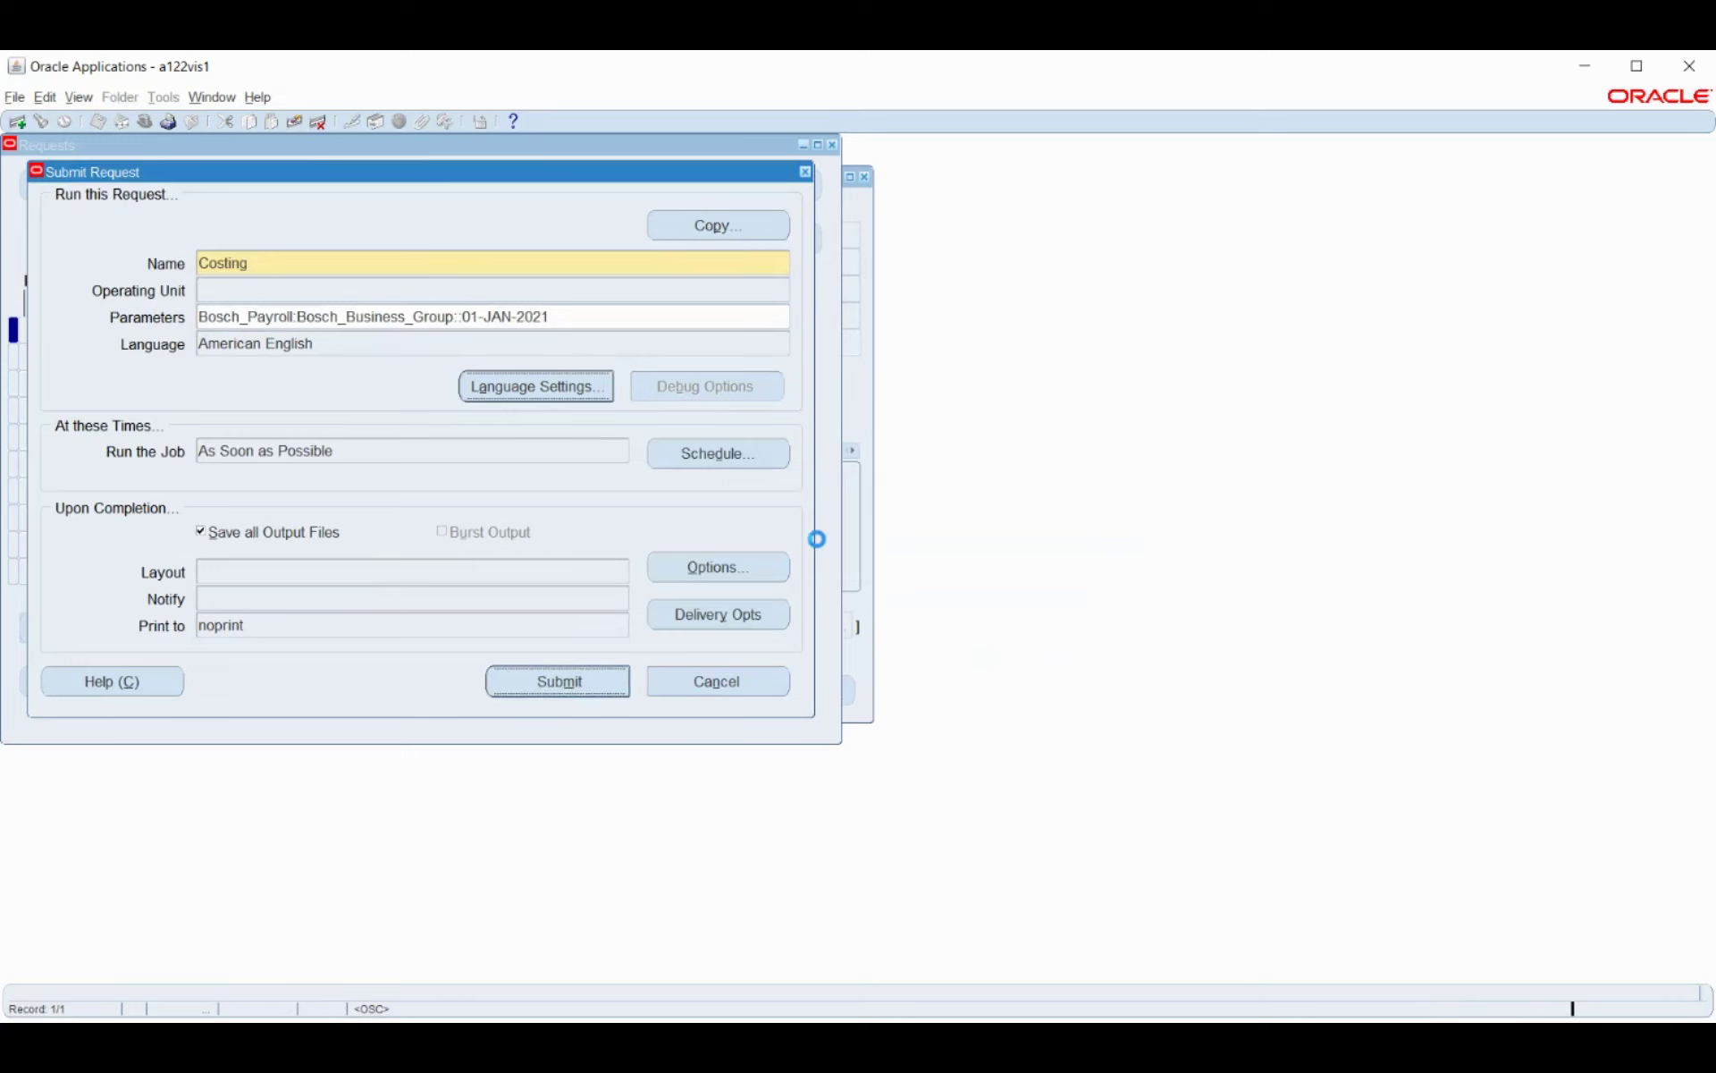
click(926, 623)
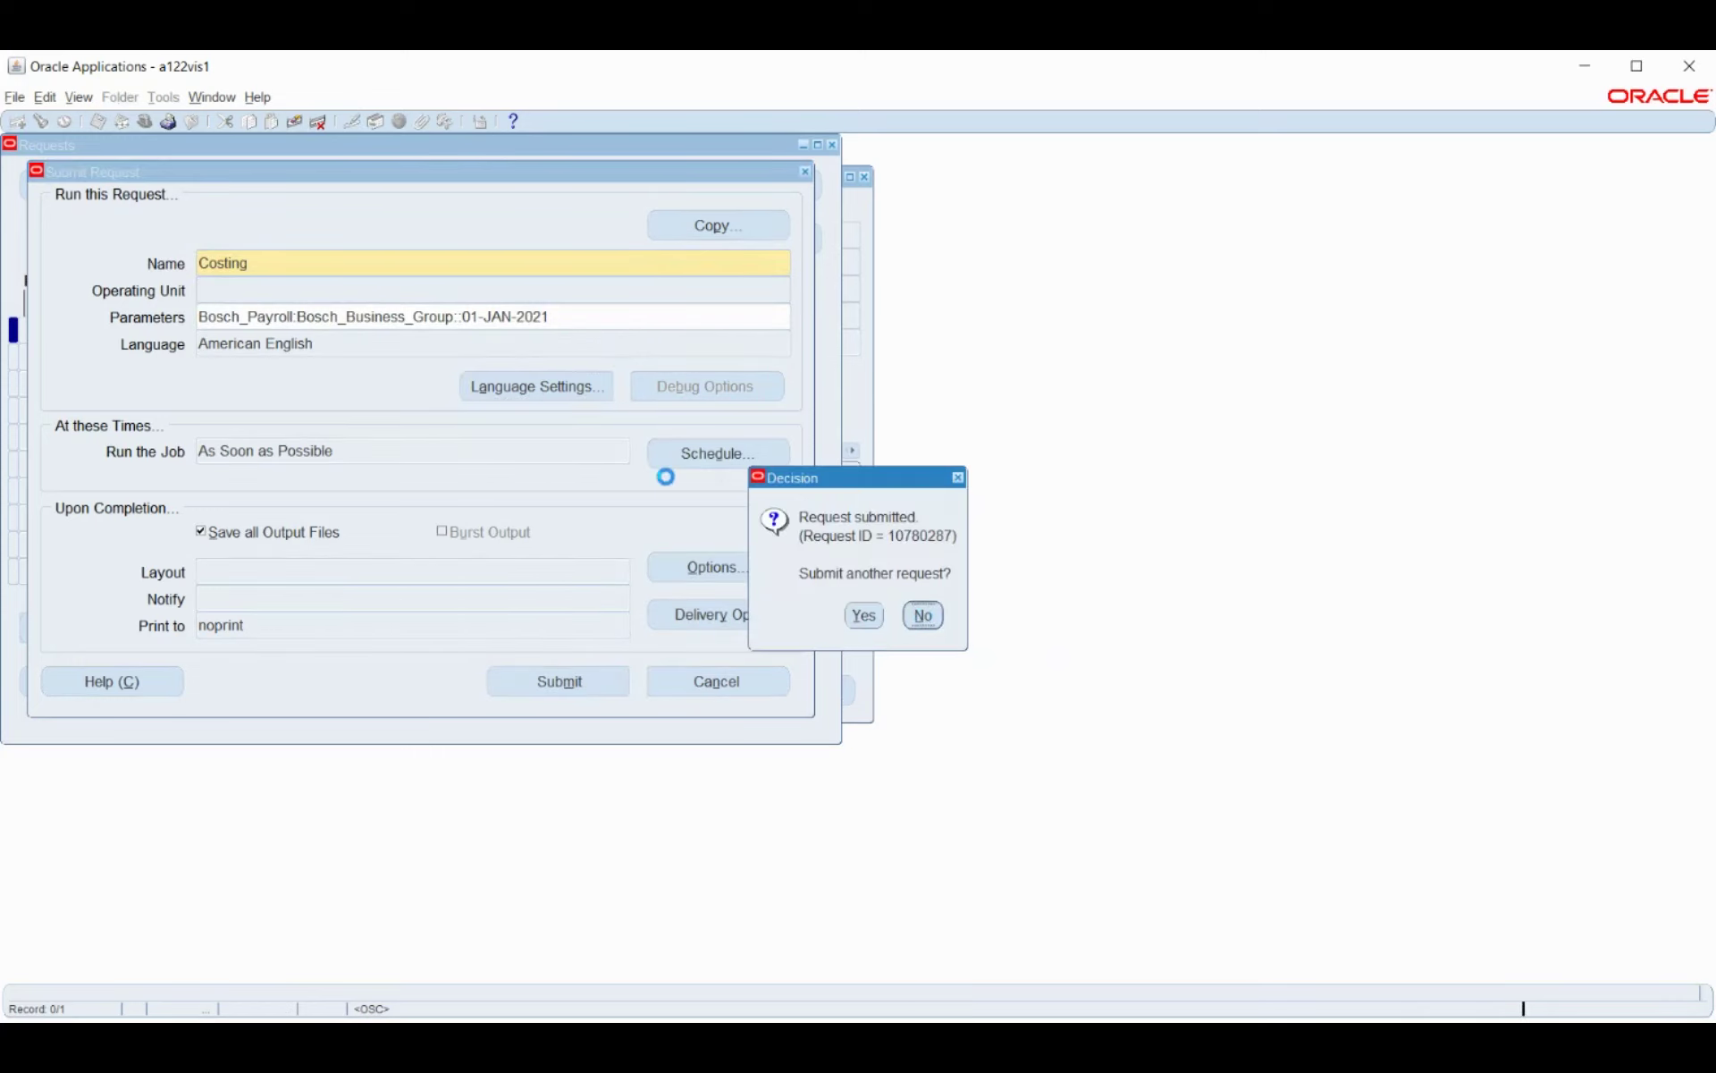
click(708, 675)
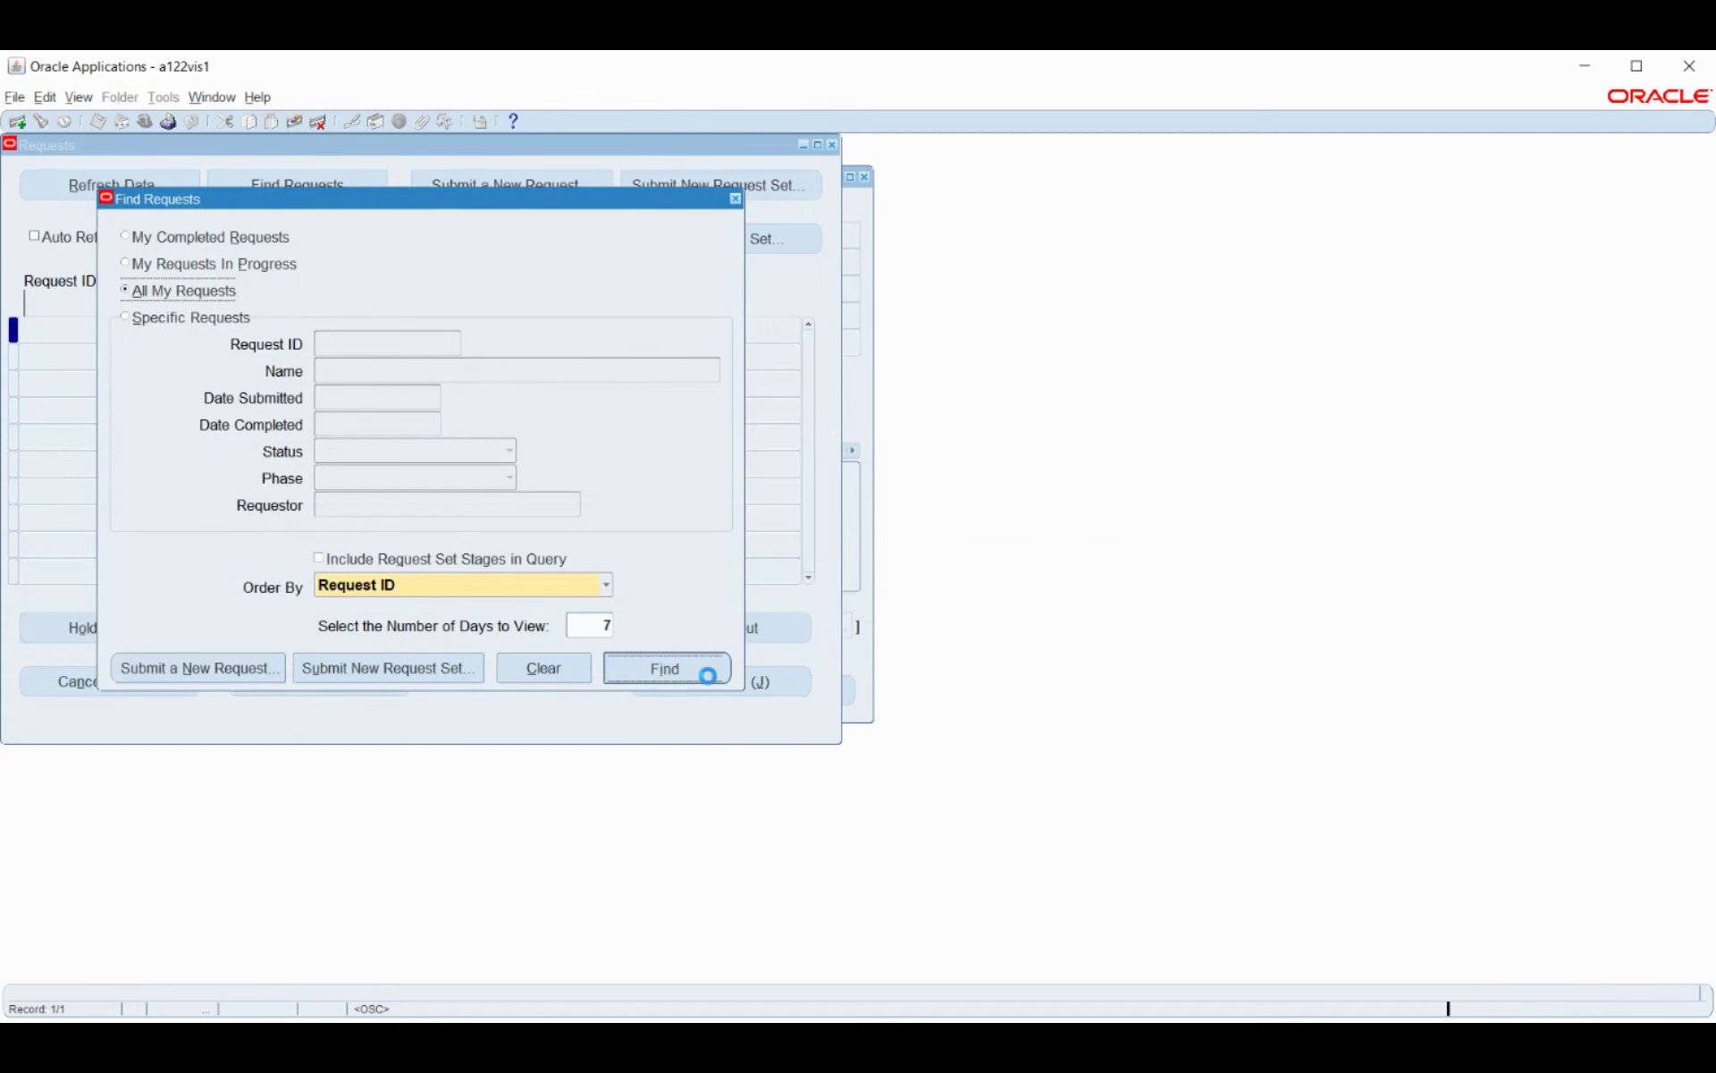
Refresh the request list until Costing and its Payroll Worker Process requests show Completed, Normal.
click(146, 192)
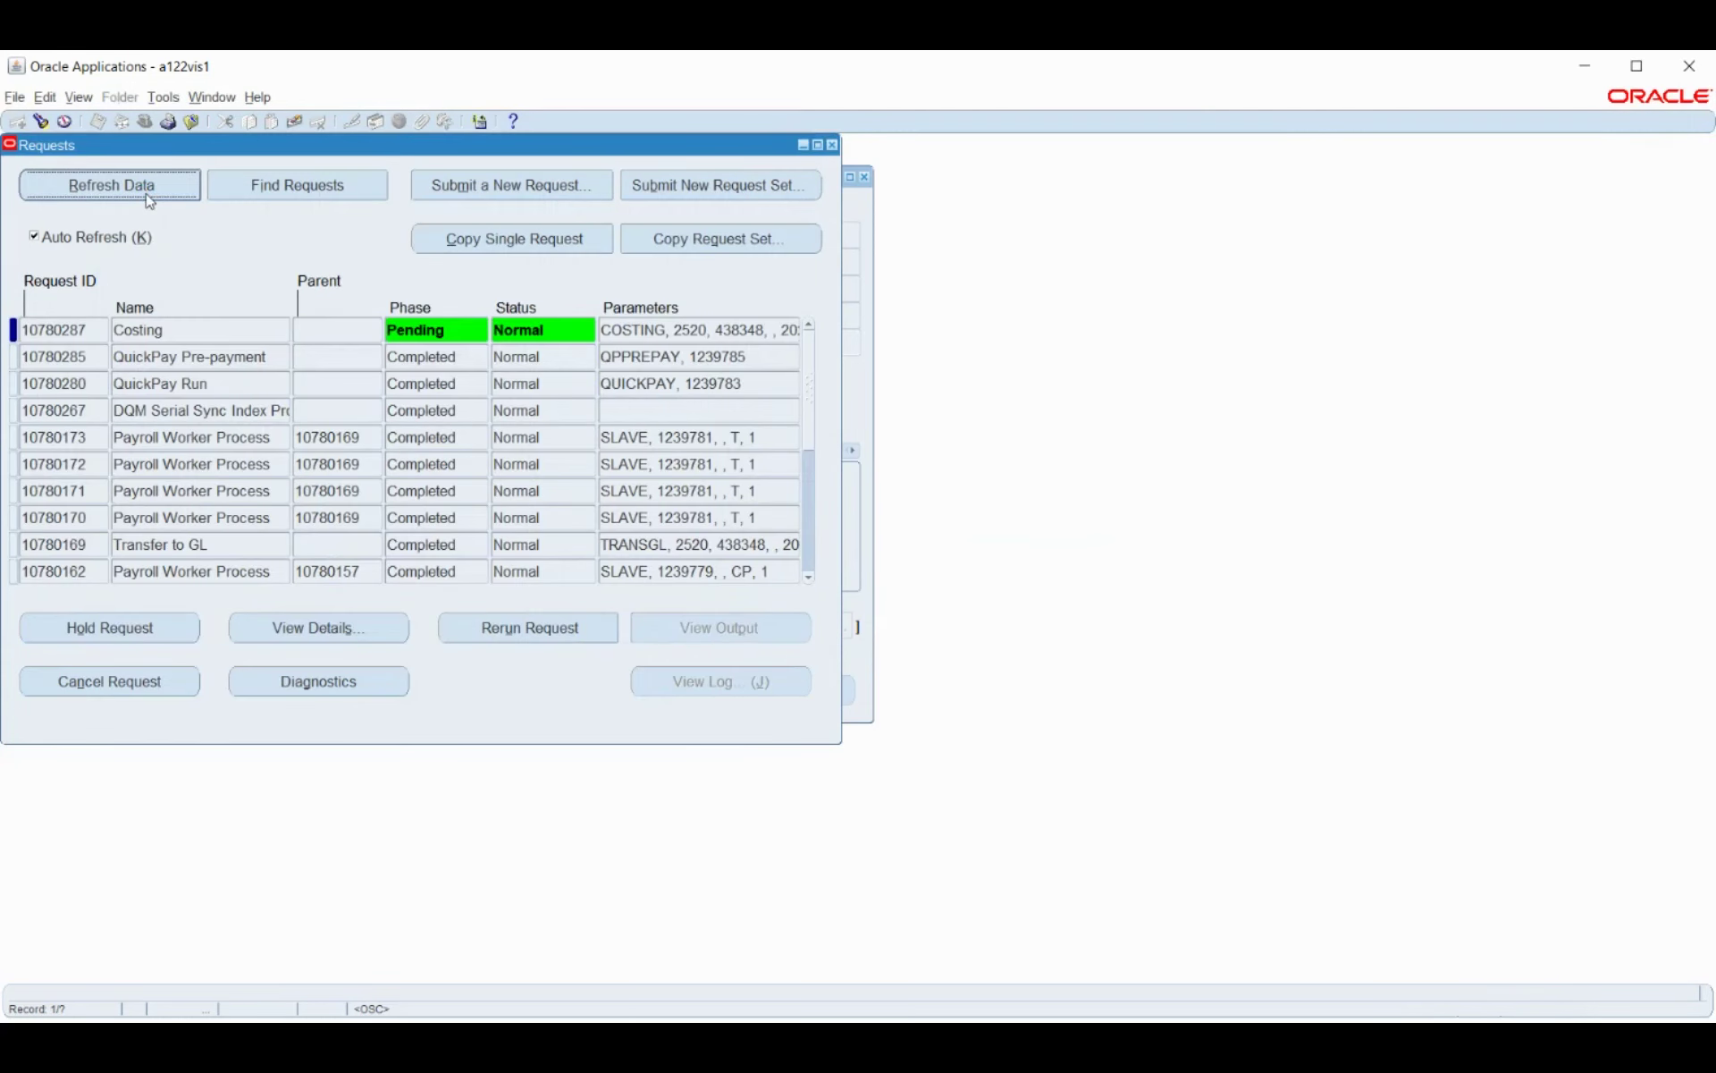
click(148, 191)
click(145, 191)
click(147, 192)
click(148, 191)
click(147, 191)
click(148, 193)
click(146, 191)
click(145, 194)
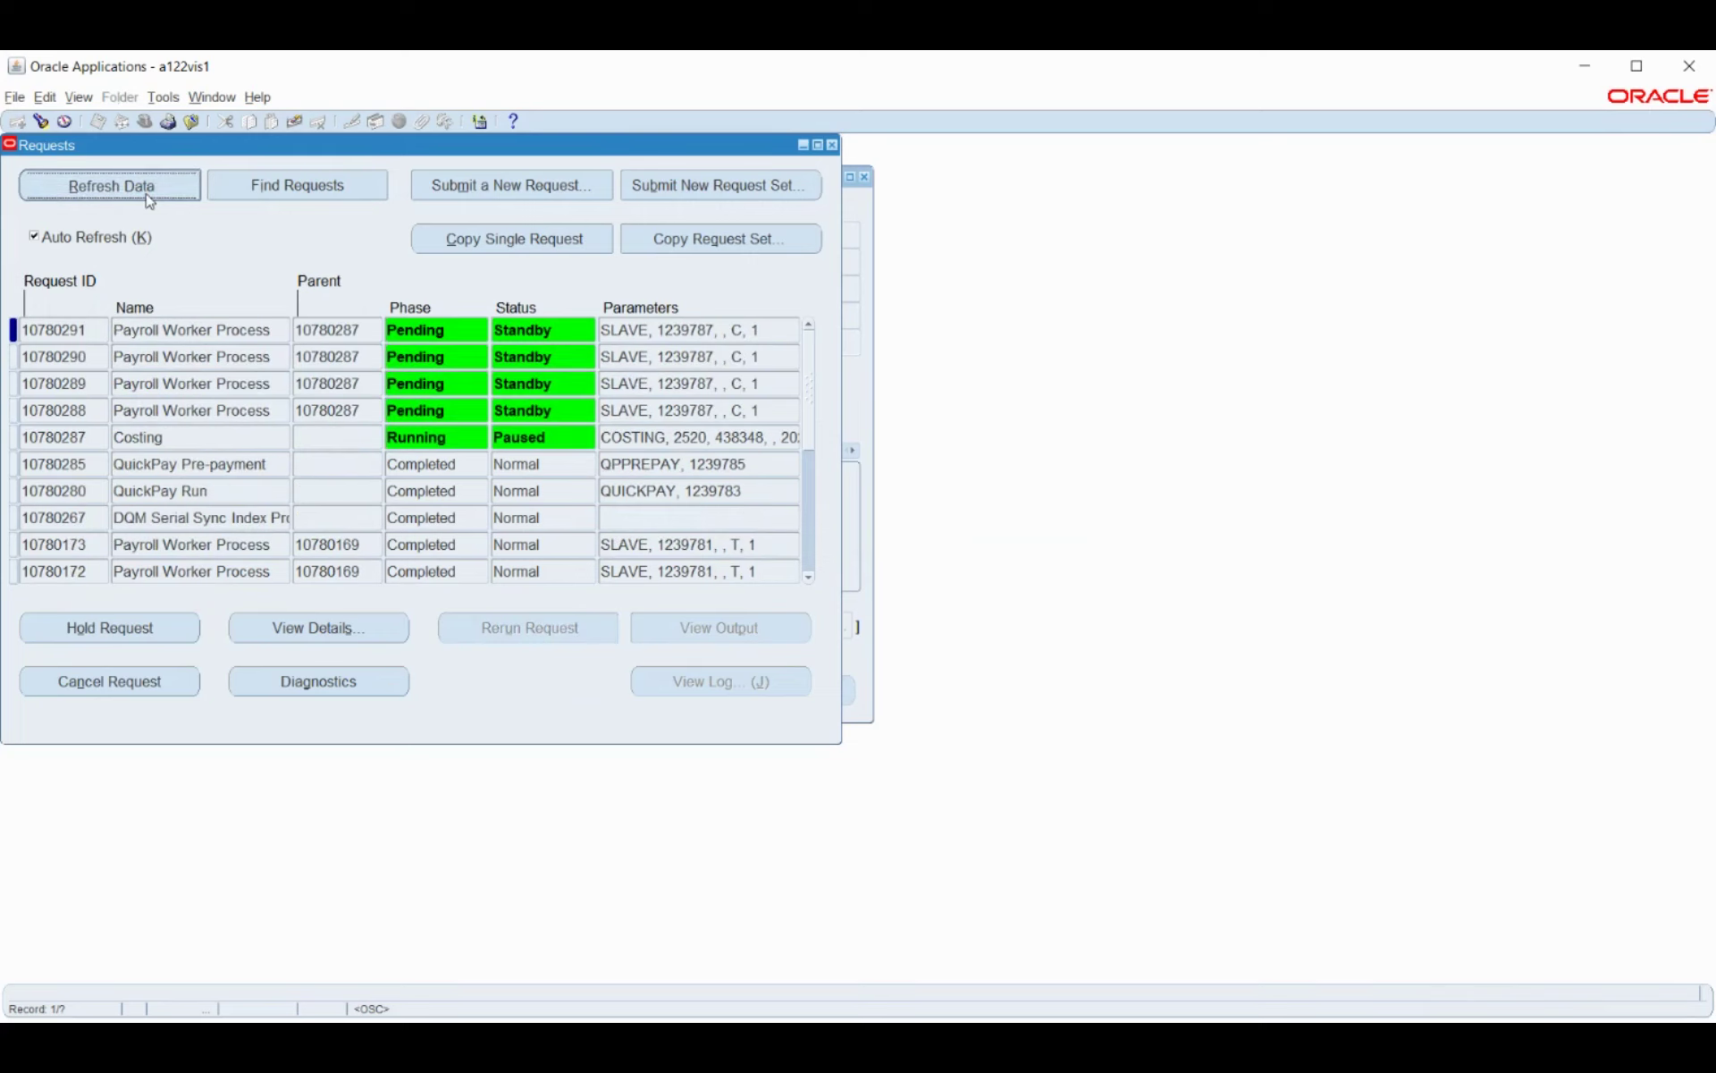
click(149, 198)
click(150, 198)
click(147, 193)
click(150, 198)
click(149, 199)
click(149, 198)
click(150, 198)
click(148, 198)
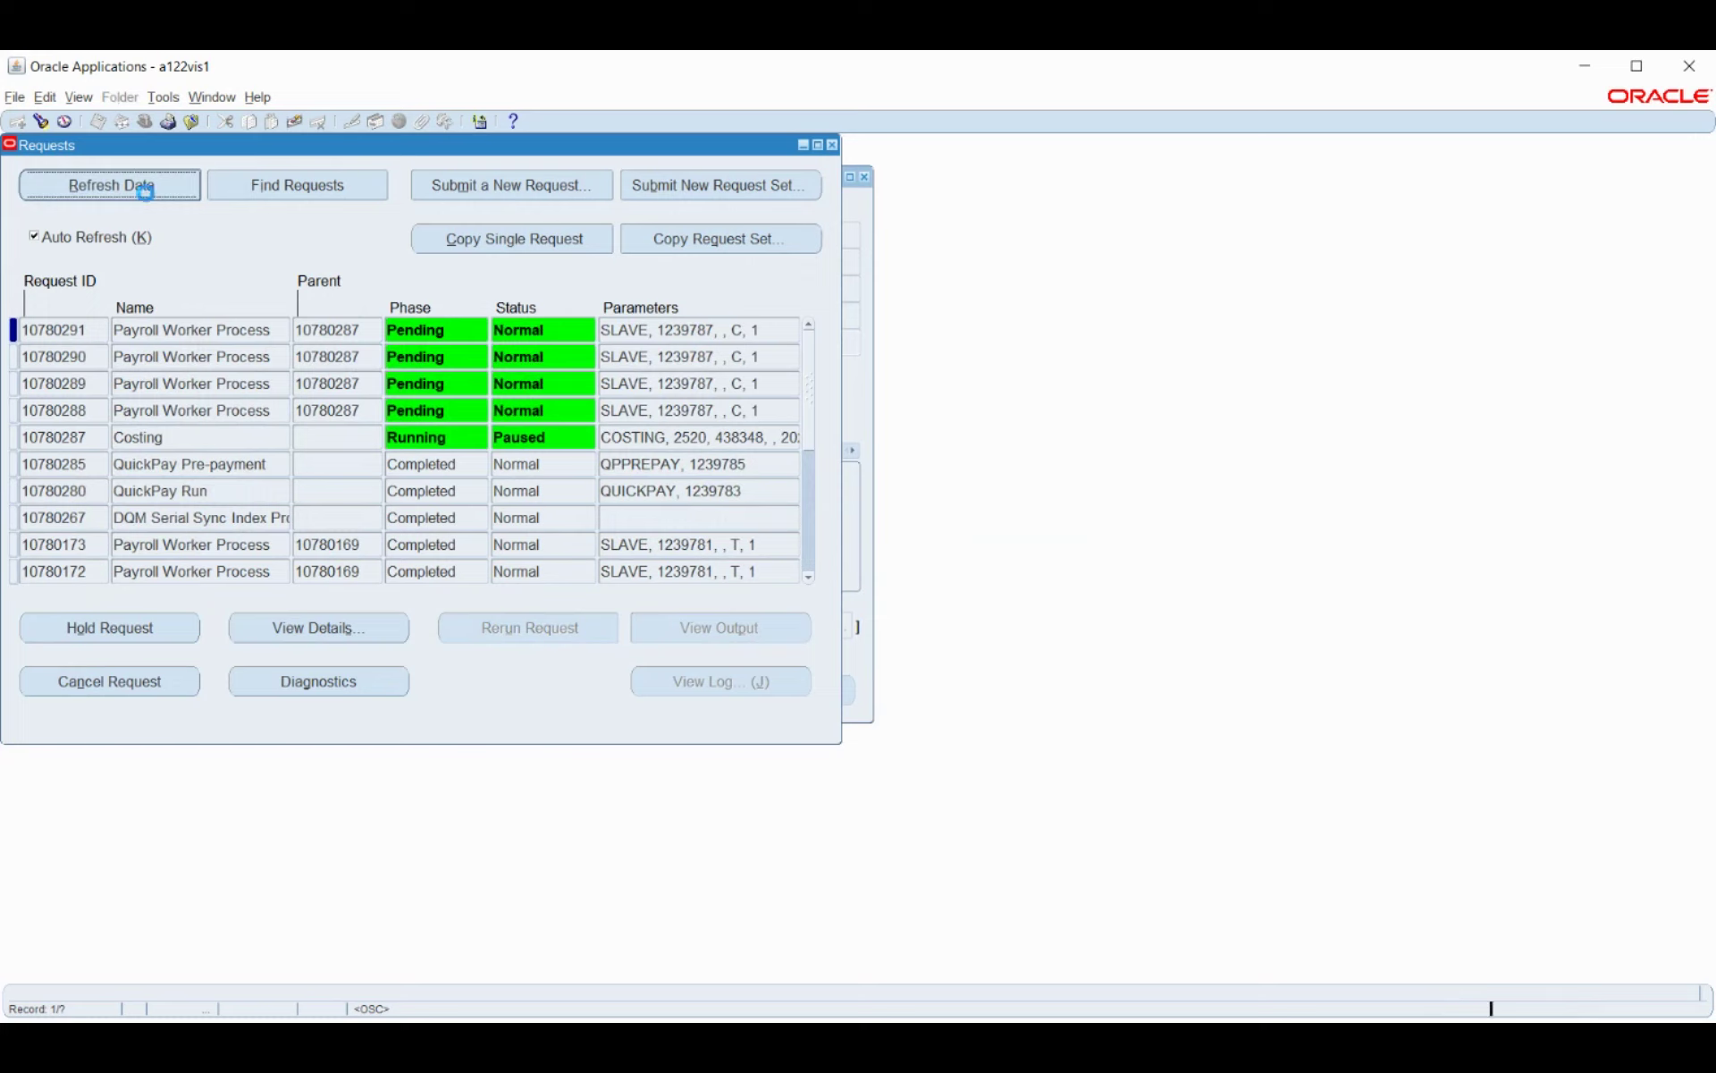
click(149, 198)
click(147, 195)
click(148, 195)
click(145, 190)
click(145, 190)
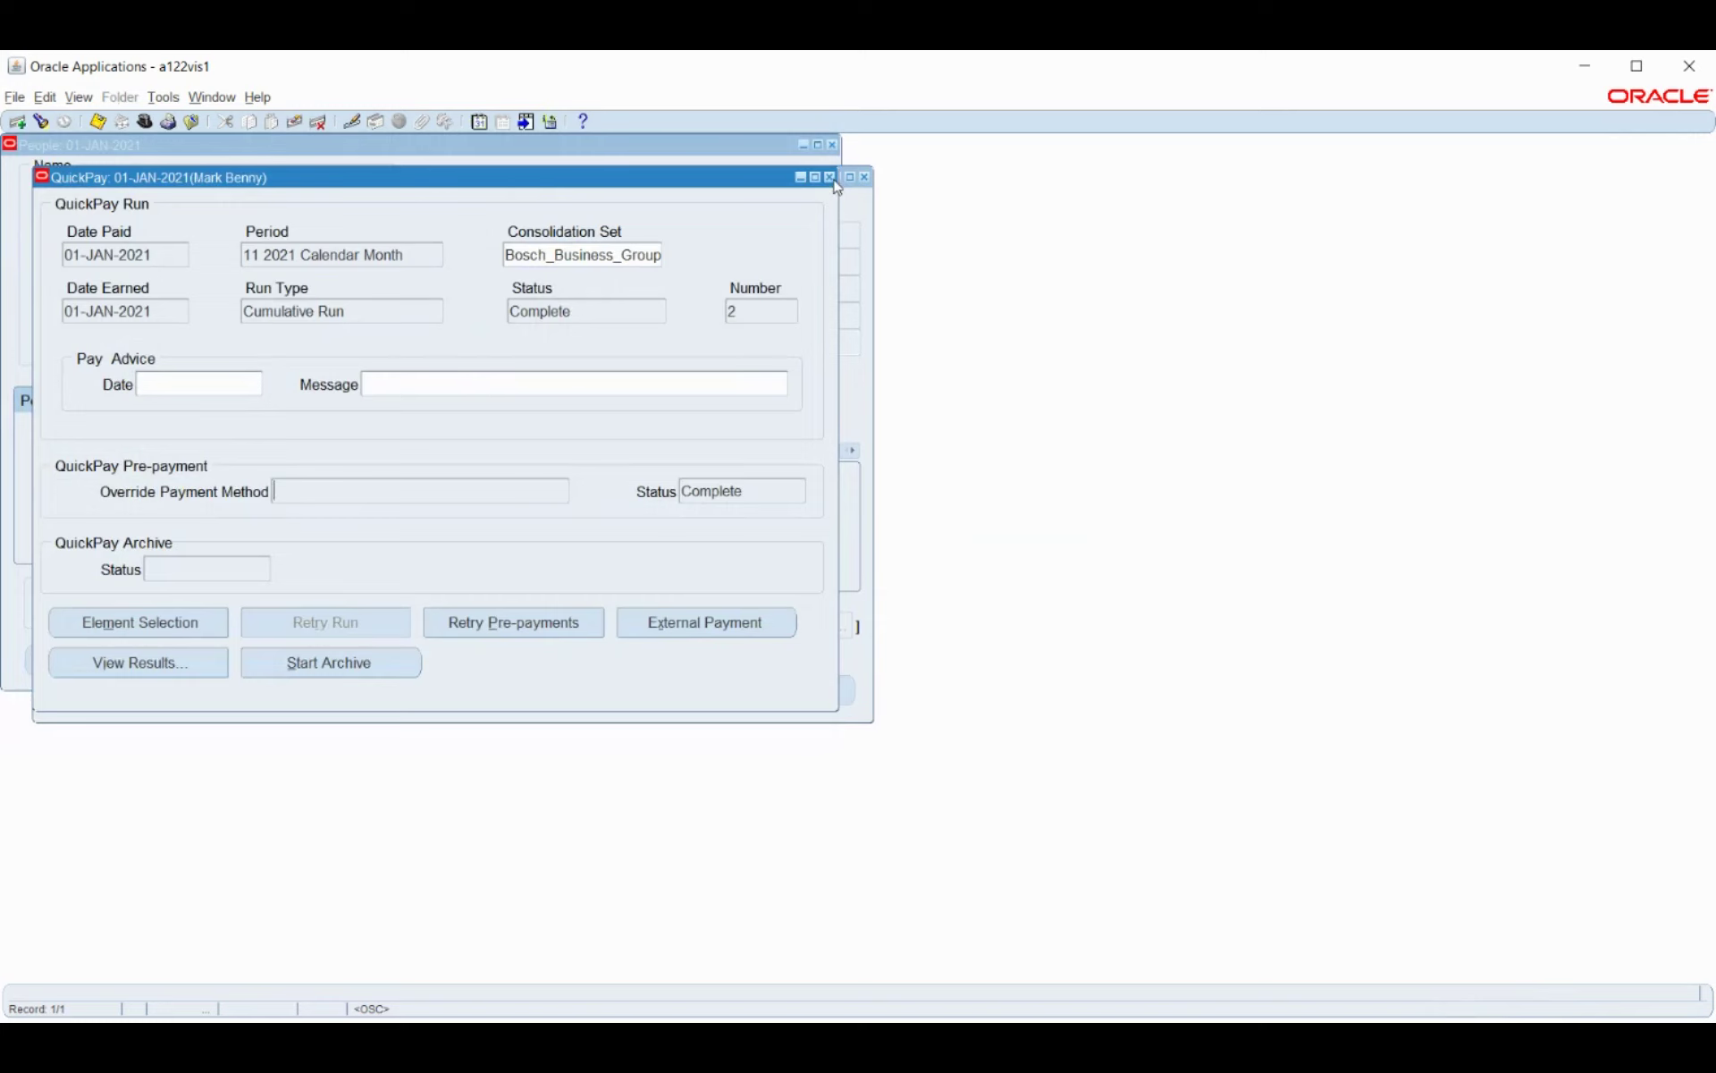
Close the employee's QuickPay, Assignment and People windows.
click(832, 178)
click(864, 177)
click(832, 145)
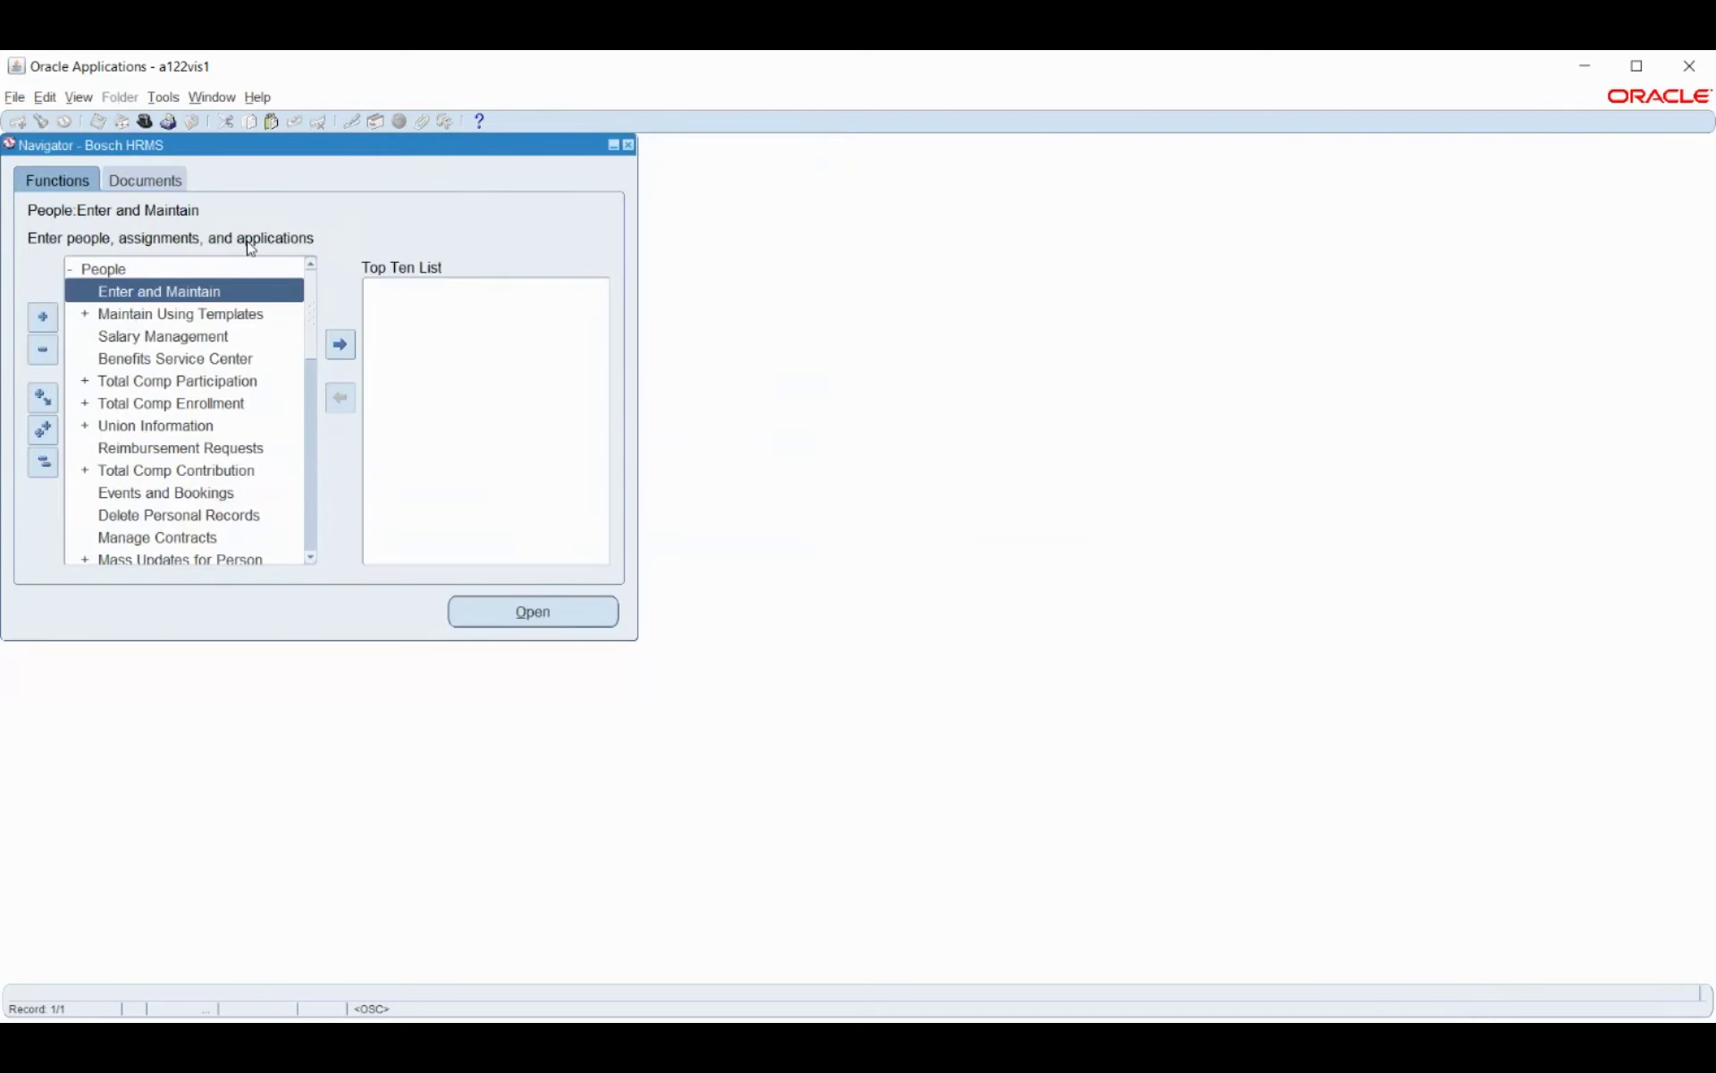
Search the function list for 'pay%pro%' and open the Employee Assignment Processes form.
key(ctrl+l)
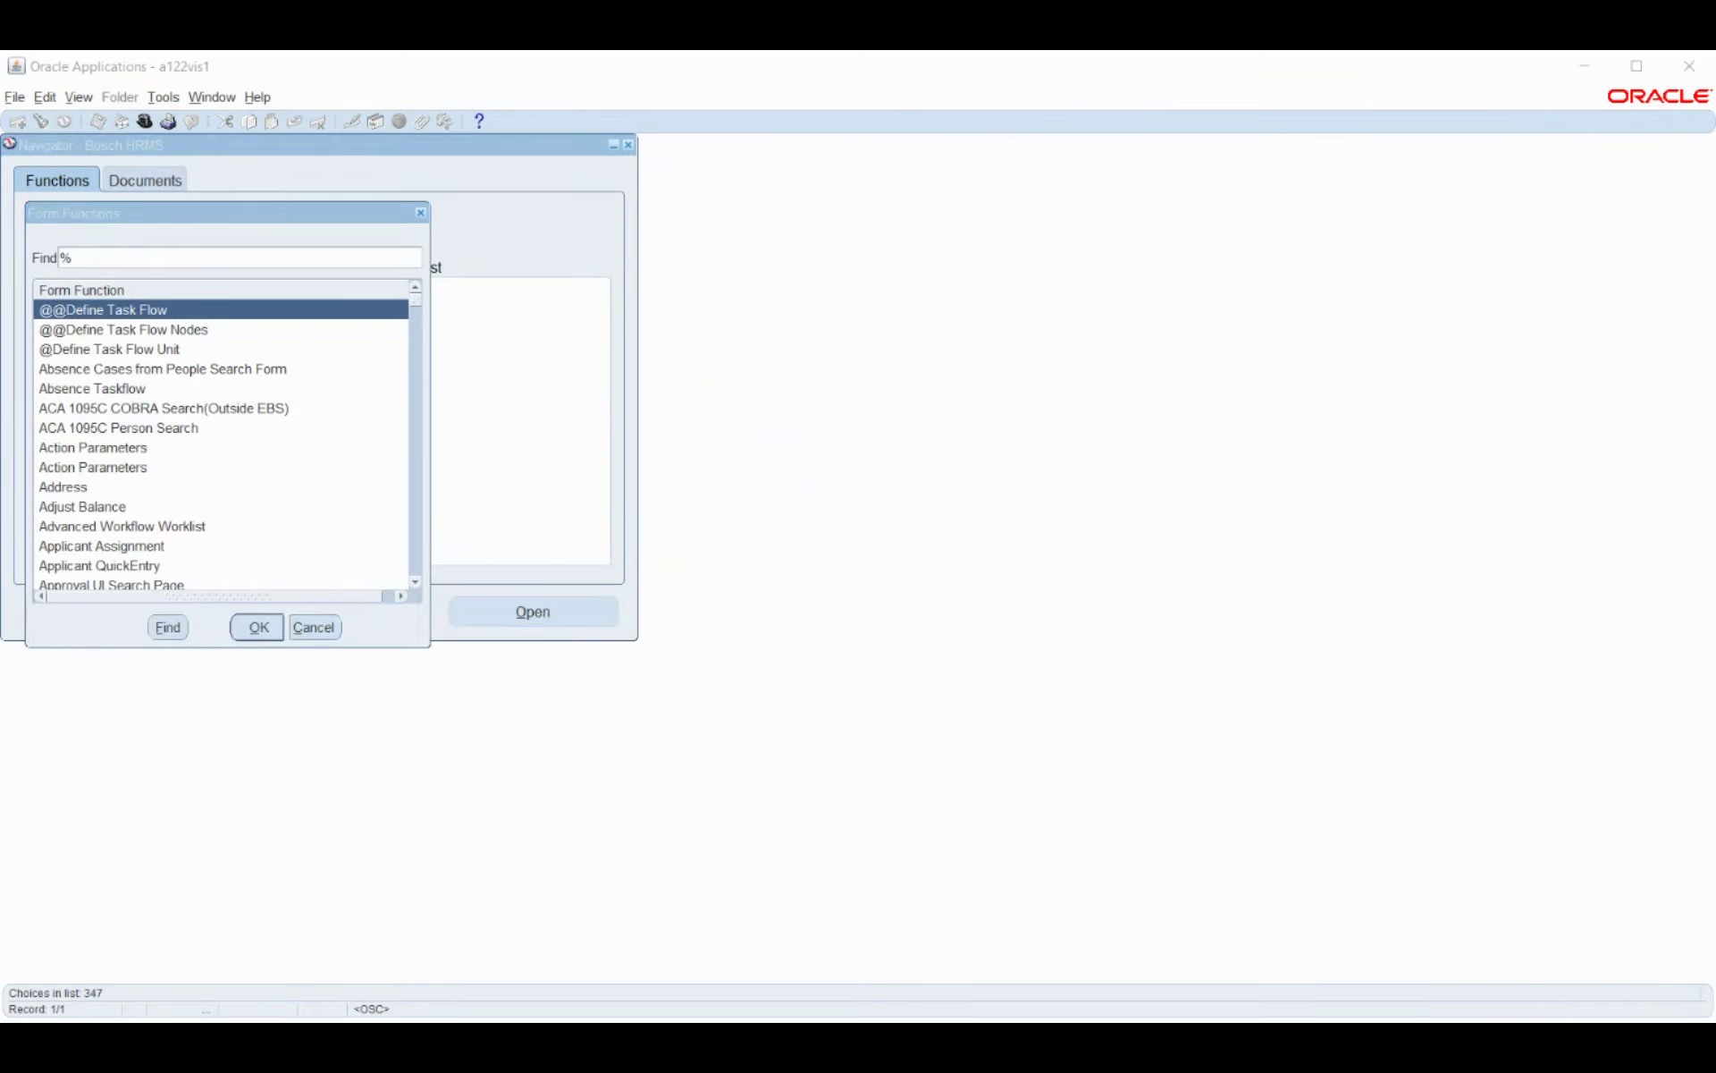
click(166, 262)
text(pay)
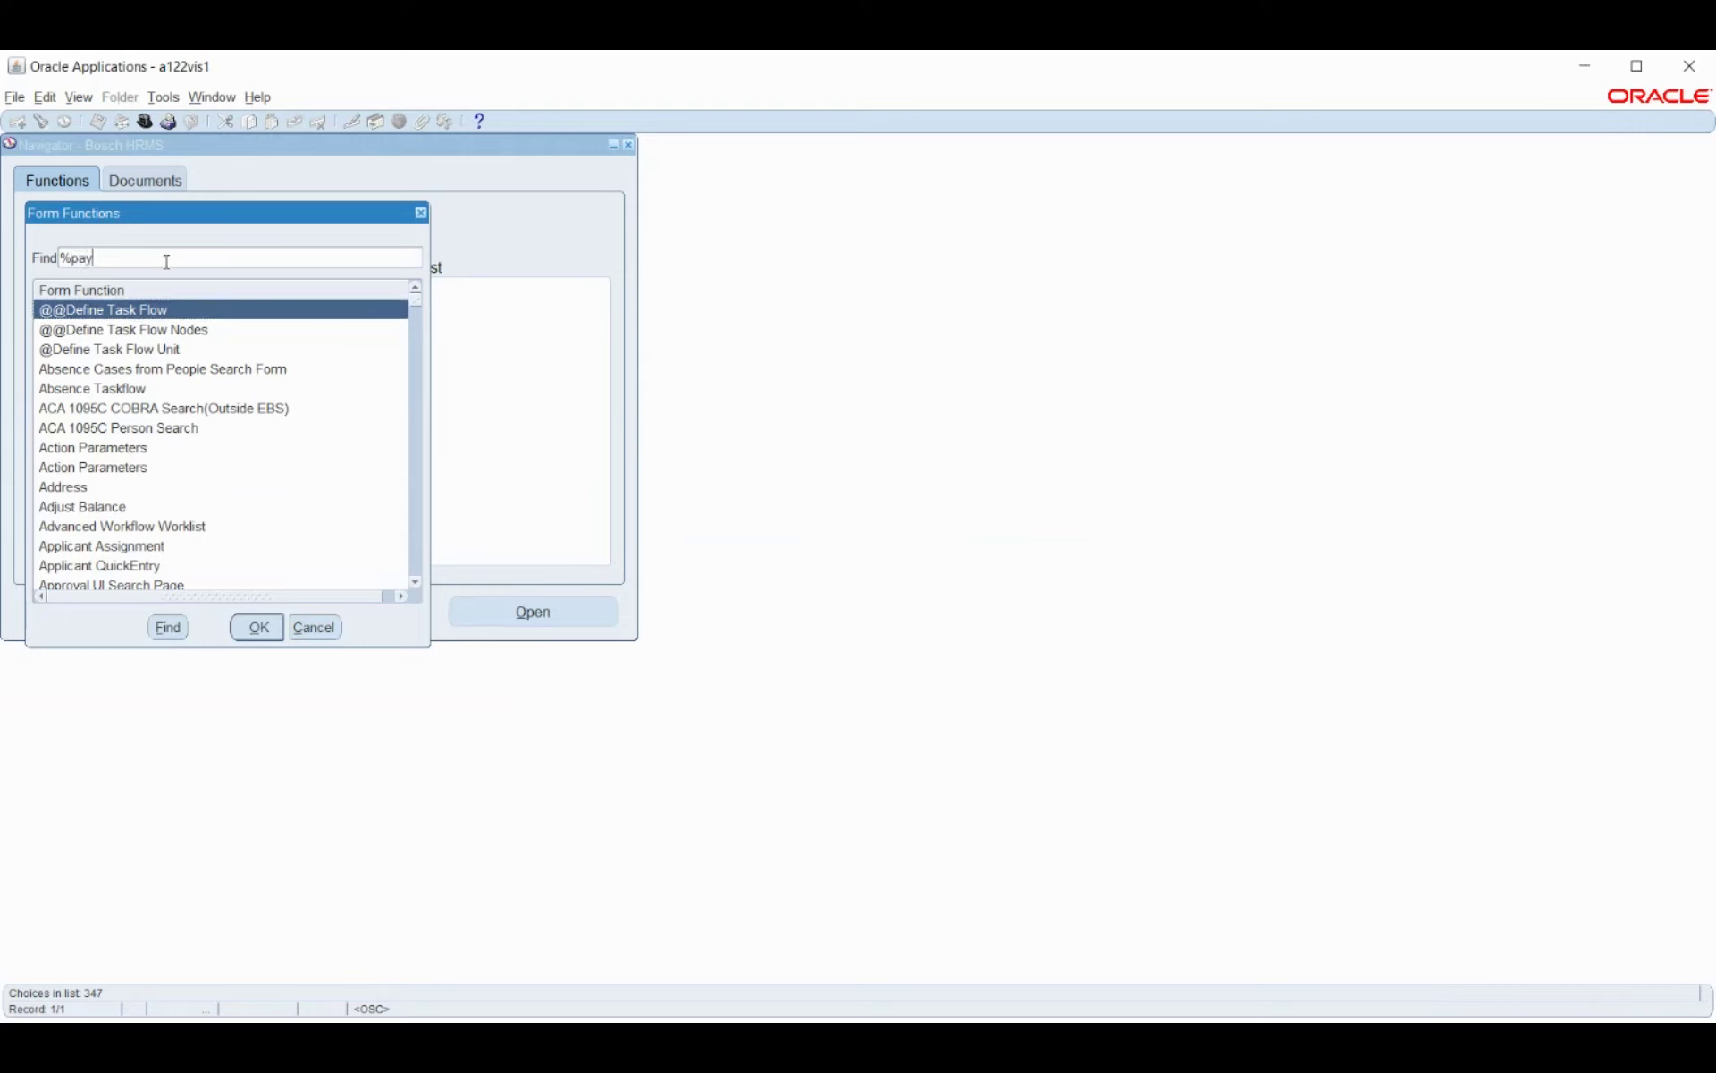
text(%pro%)
click(257, 626)
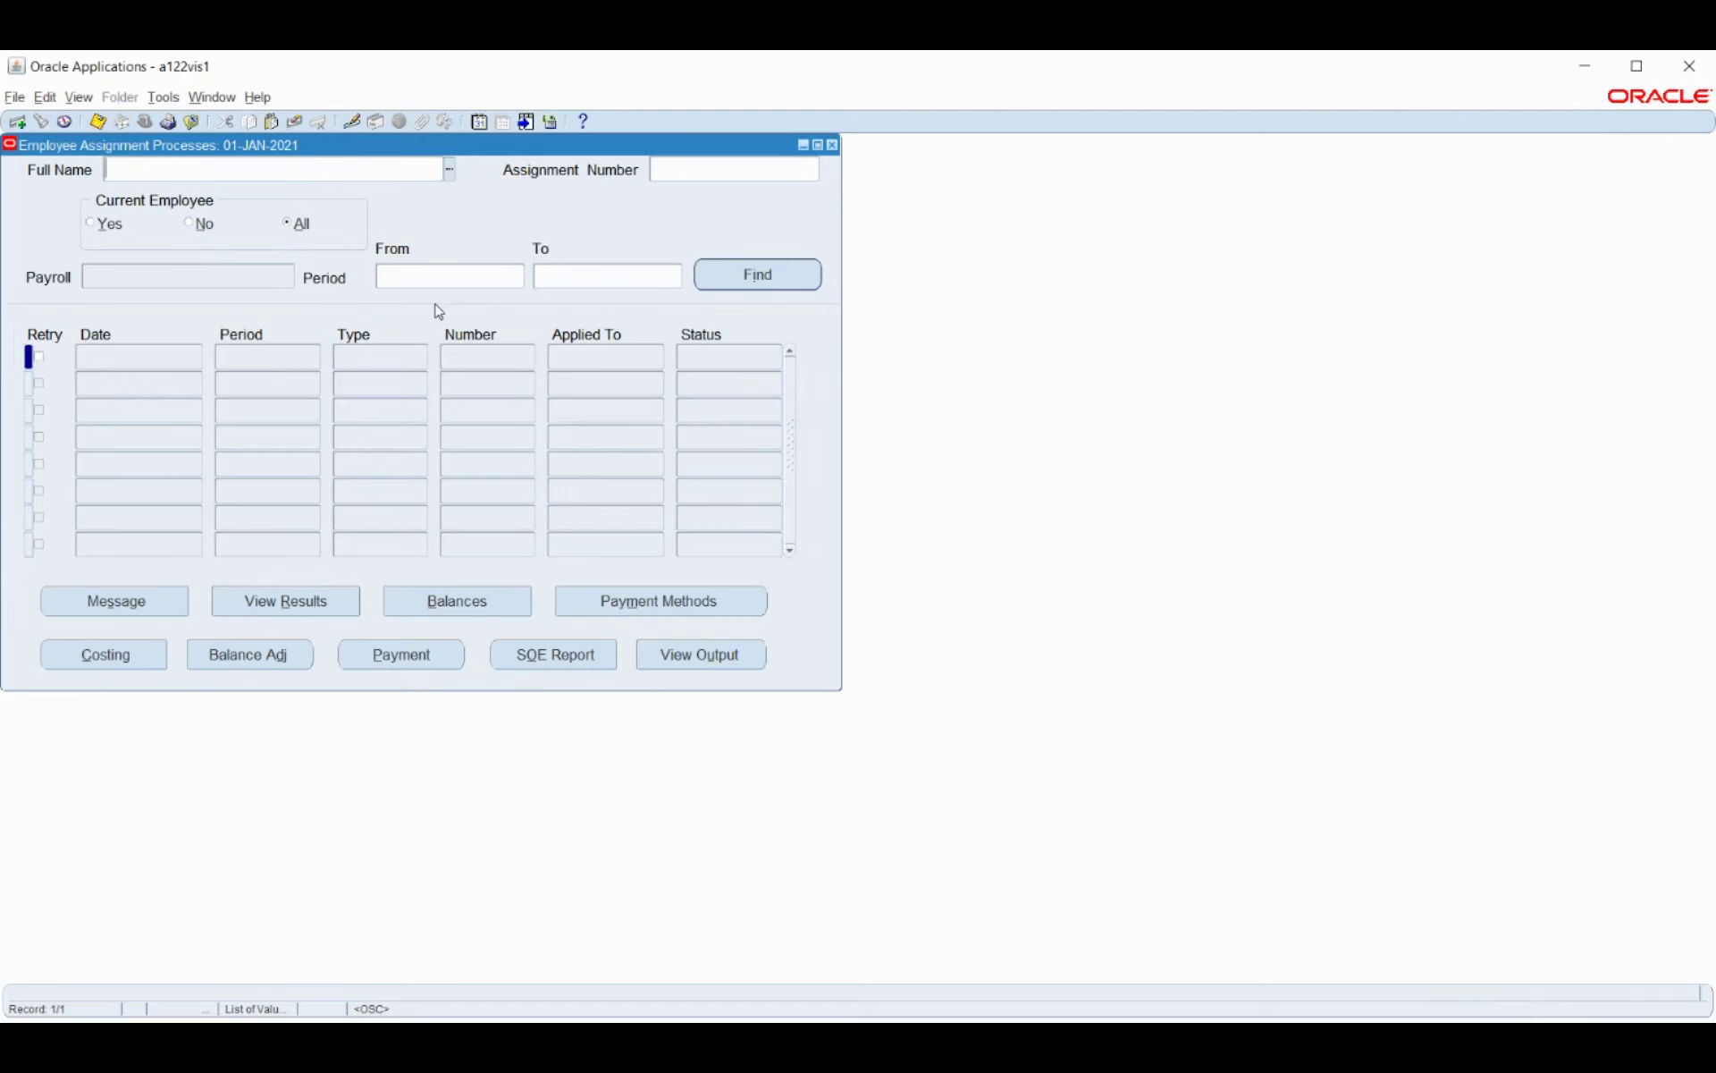
Choose the employee in Full Name and set Period From to 11 2021 Calendar Month.
click(450, 169)
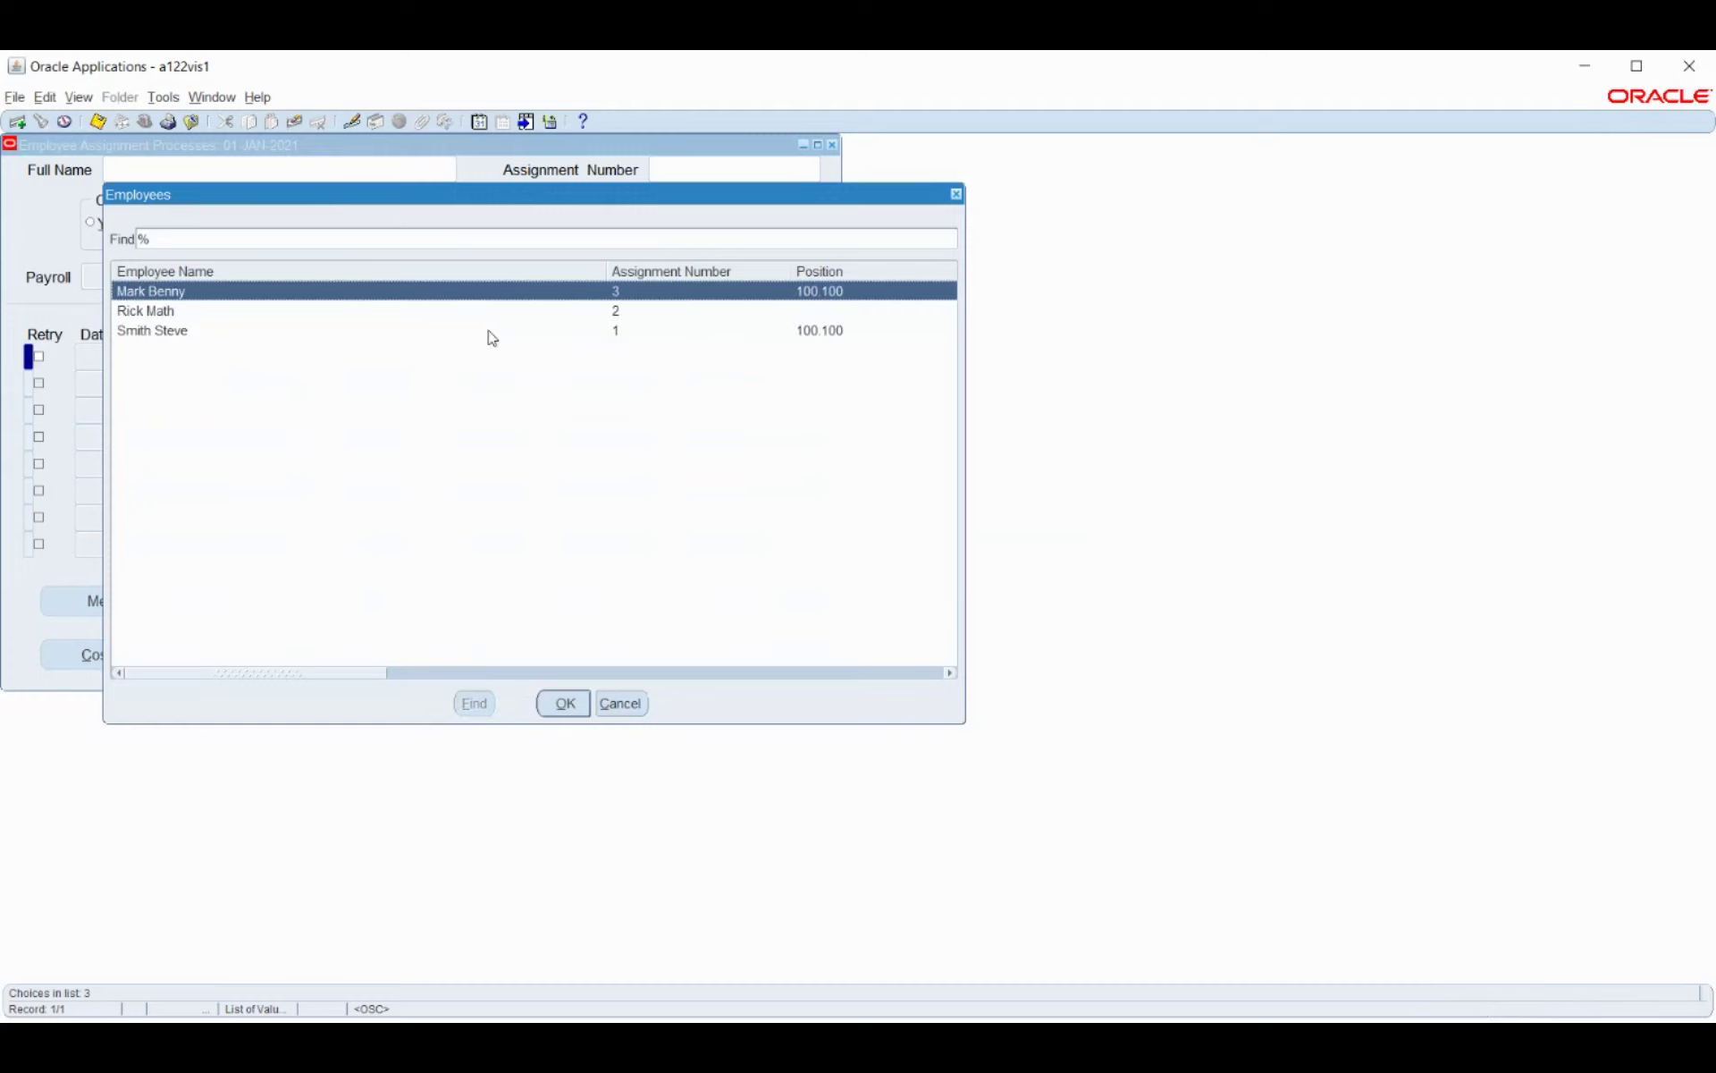
key(Return)
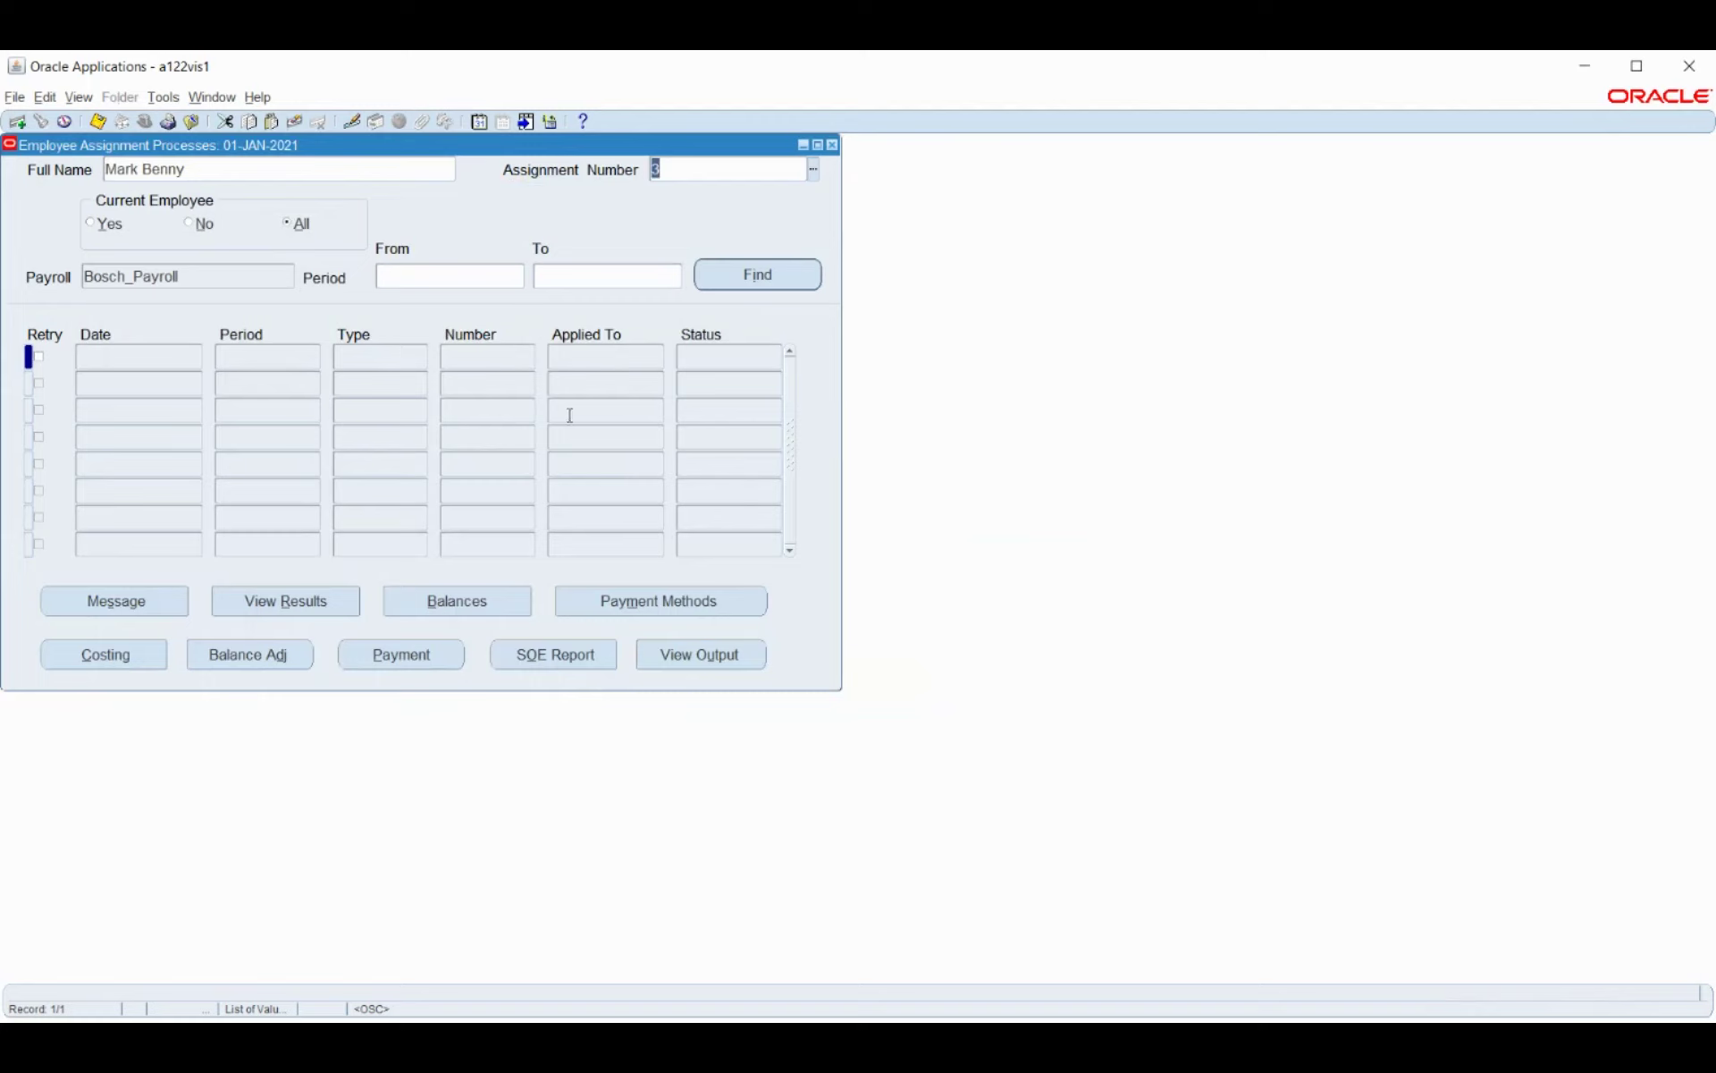
click(441, 277)
key(ctrl+l)
click(519, 278)
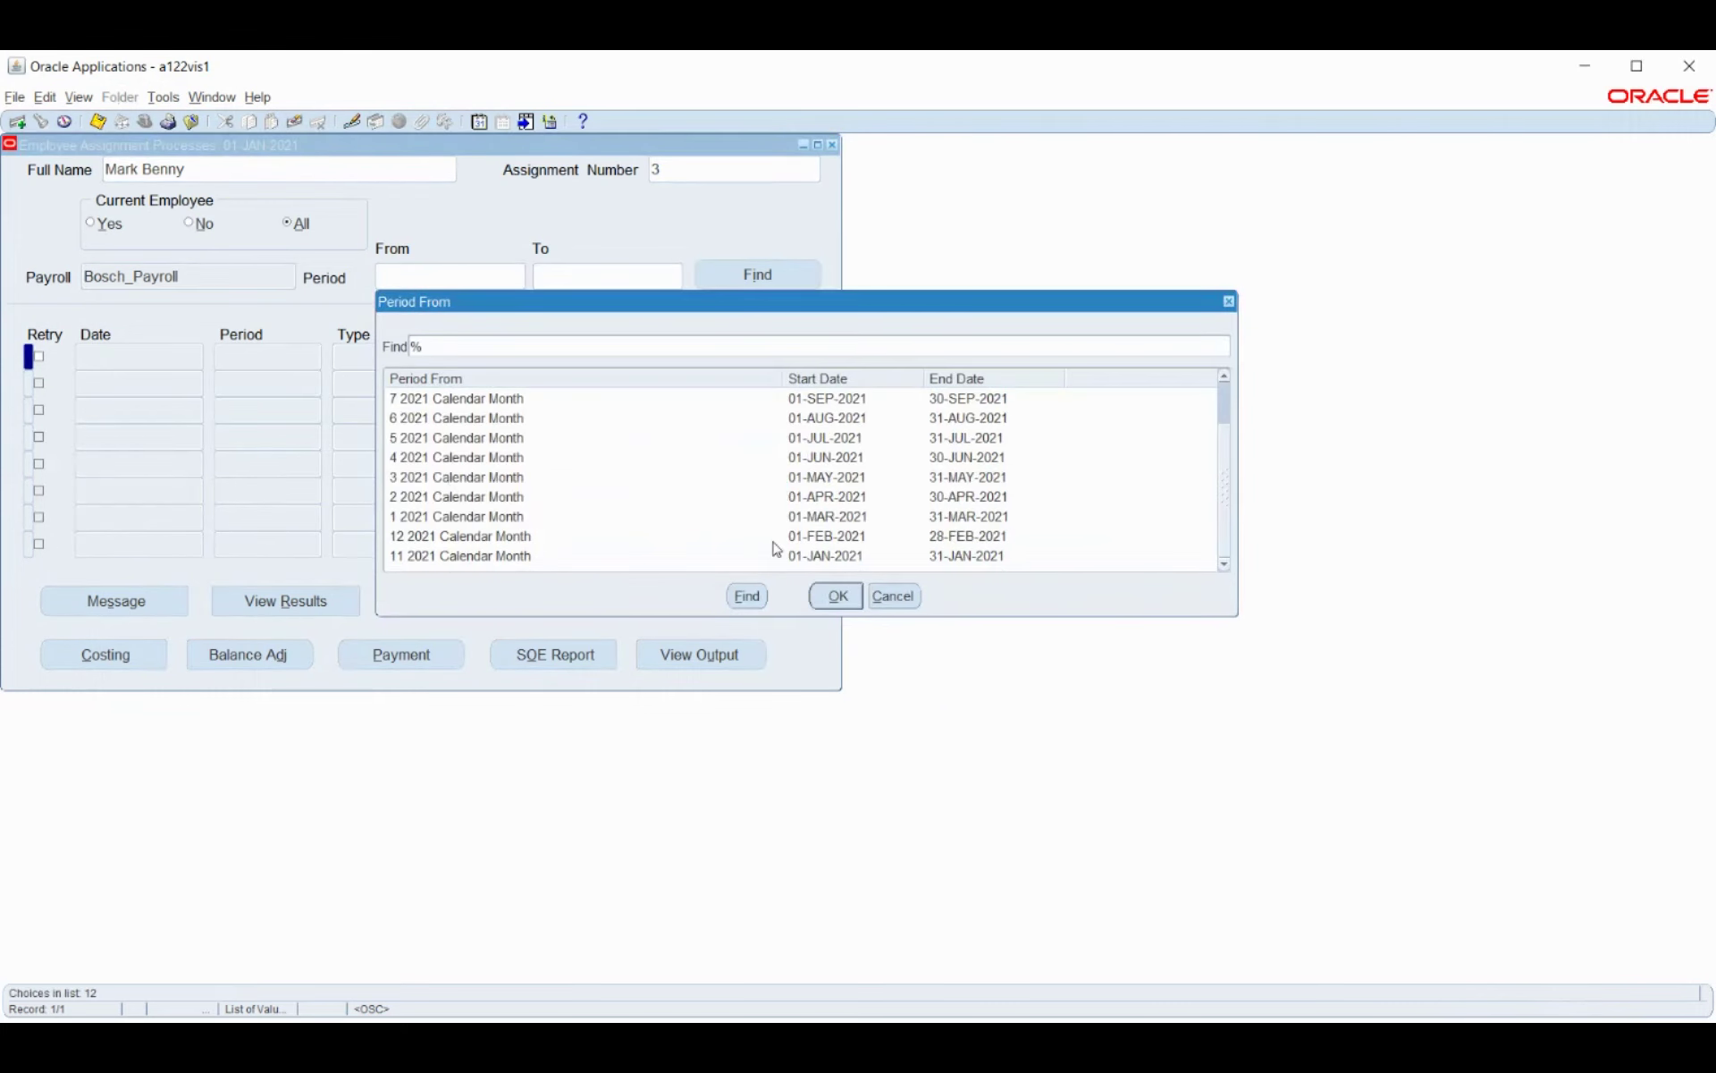
click(800, 556)
click(832, 595)
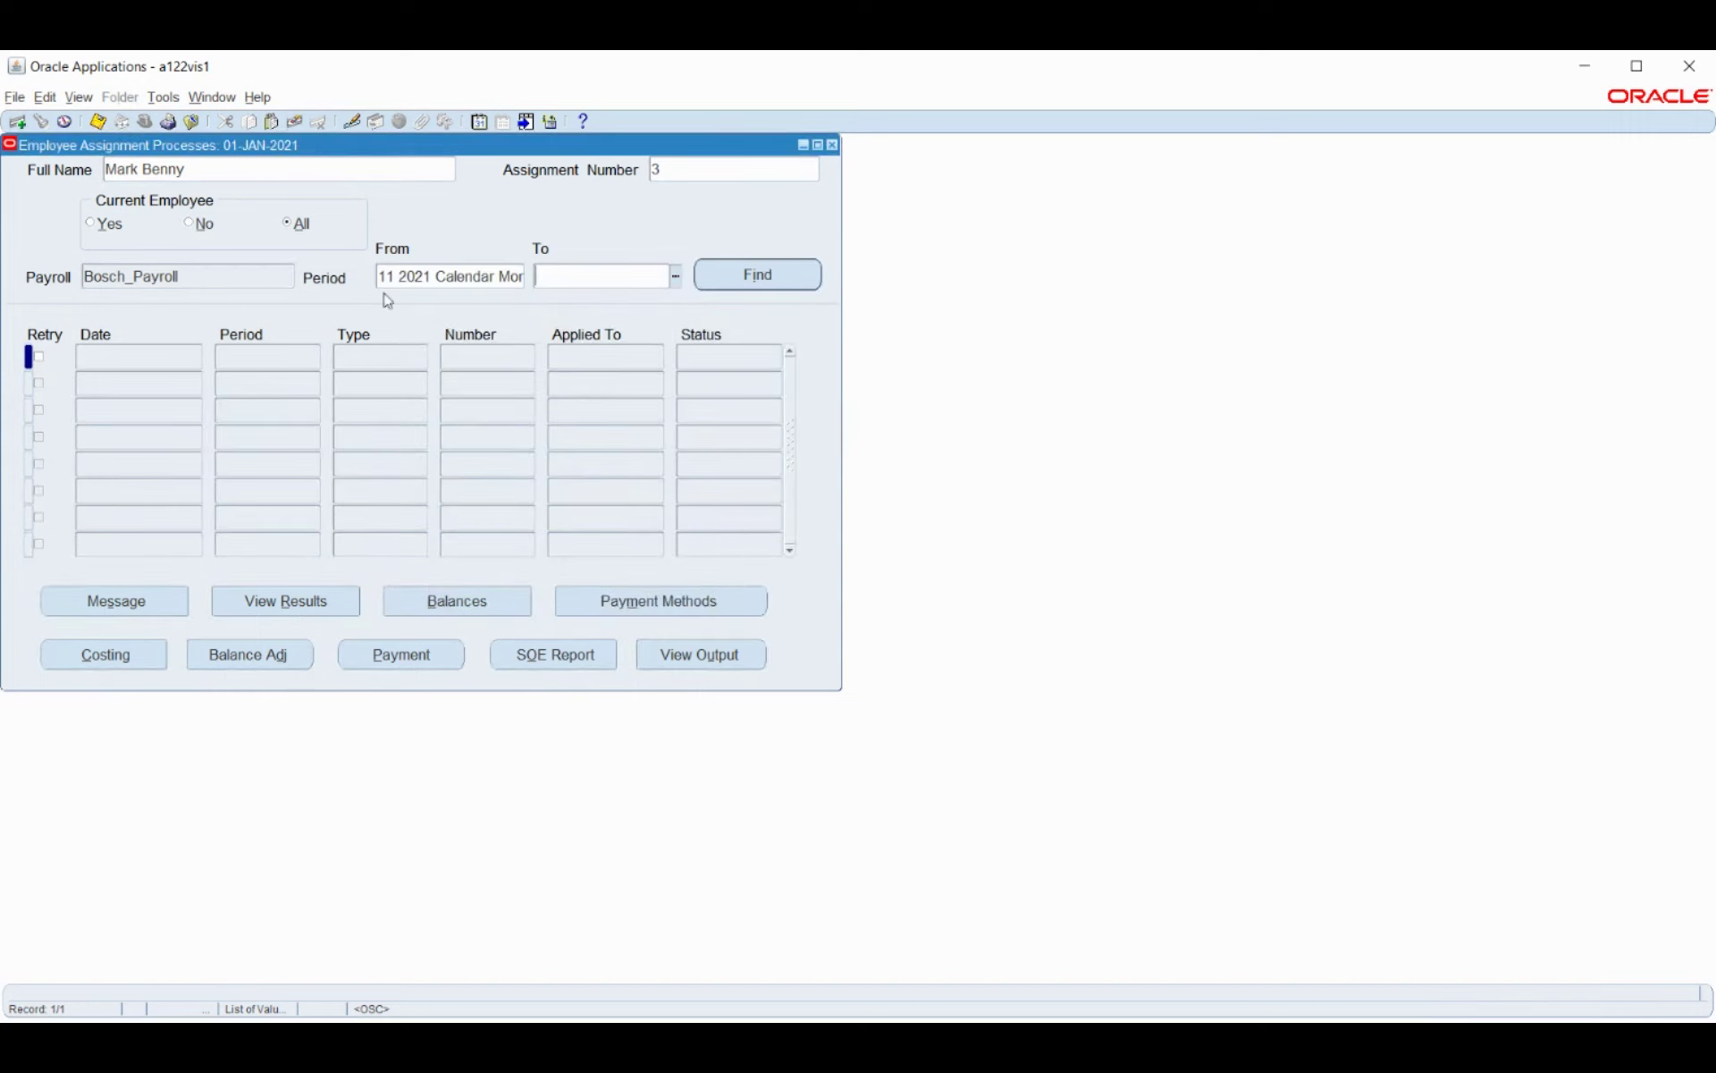
Set Period To to 11 2021 Calendar Month, find the processes and select QuickPay Run.
click(675, 276)
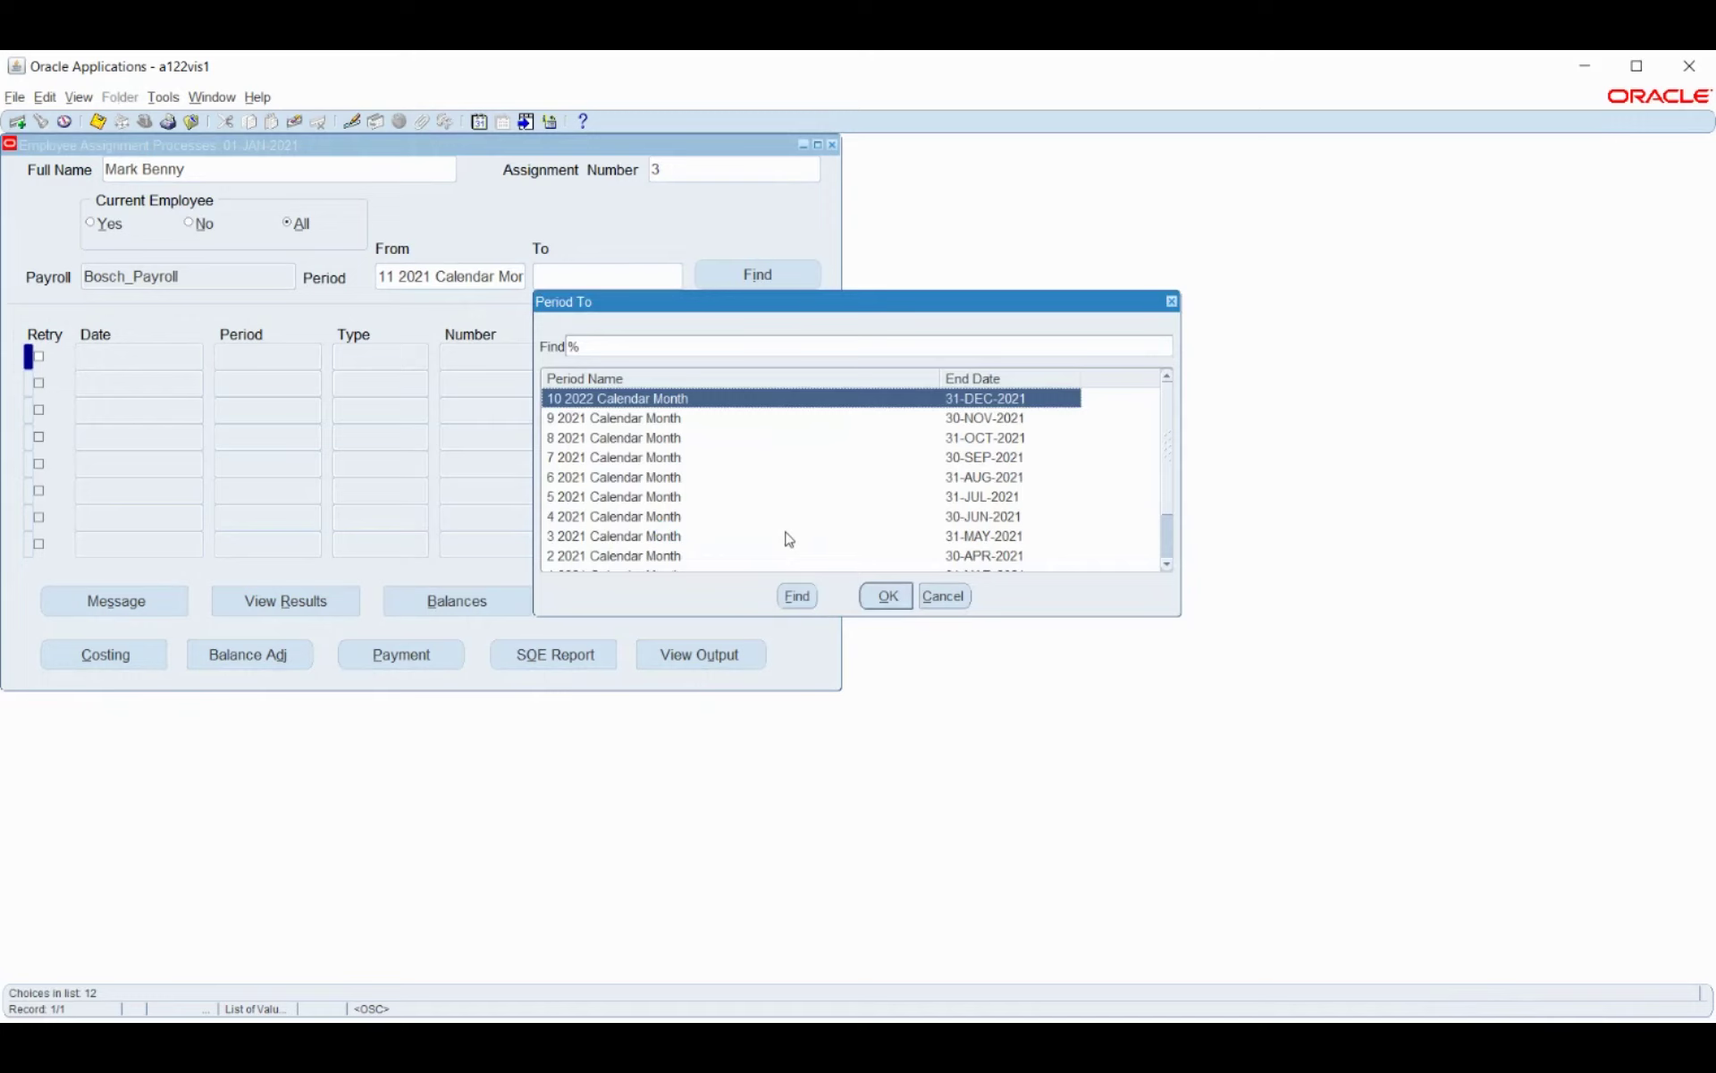
scroll(791, 537, down, 1)
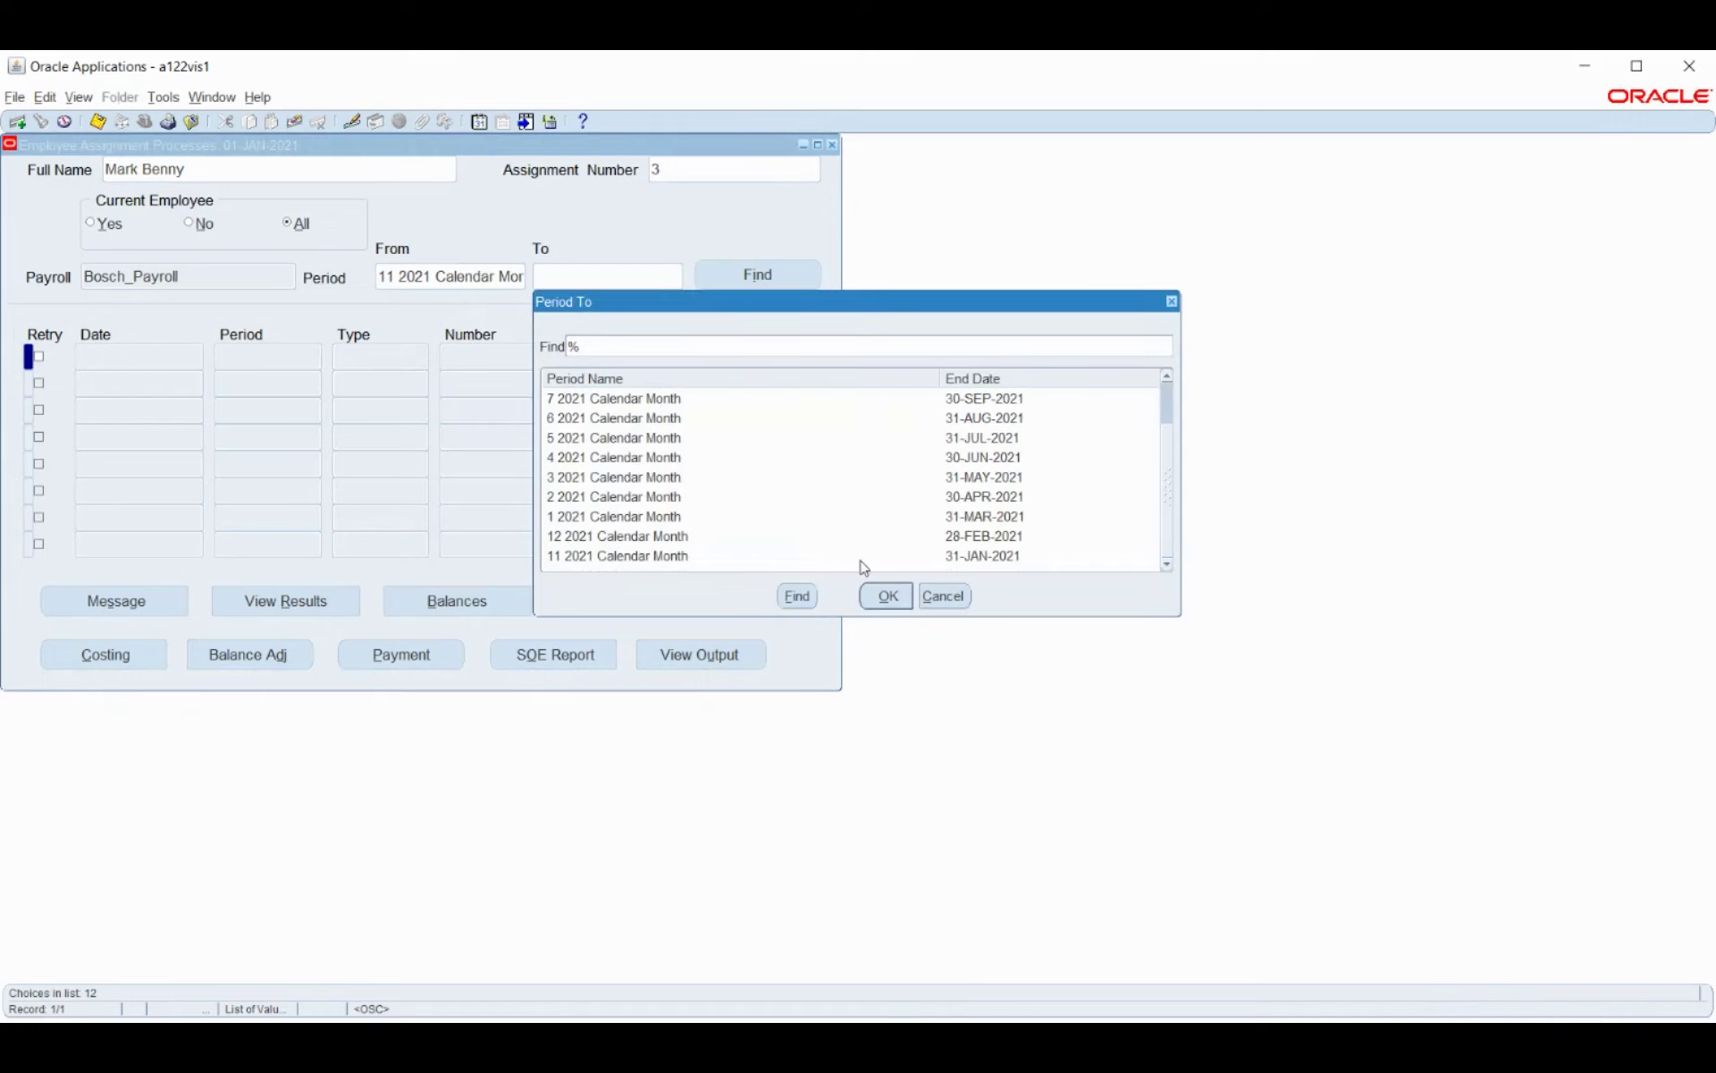
click(954, 558)
click(888, 596)
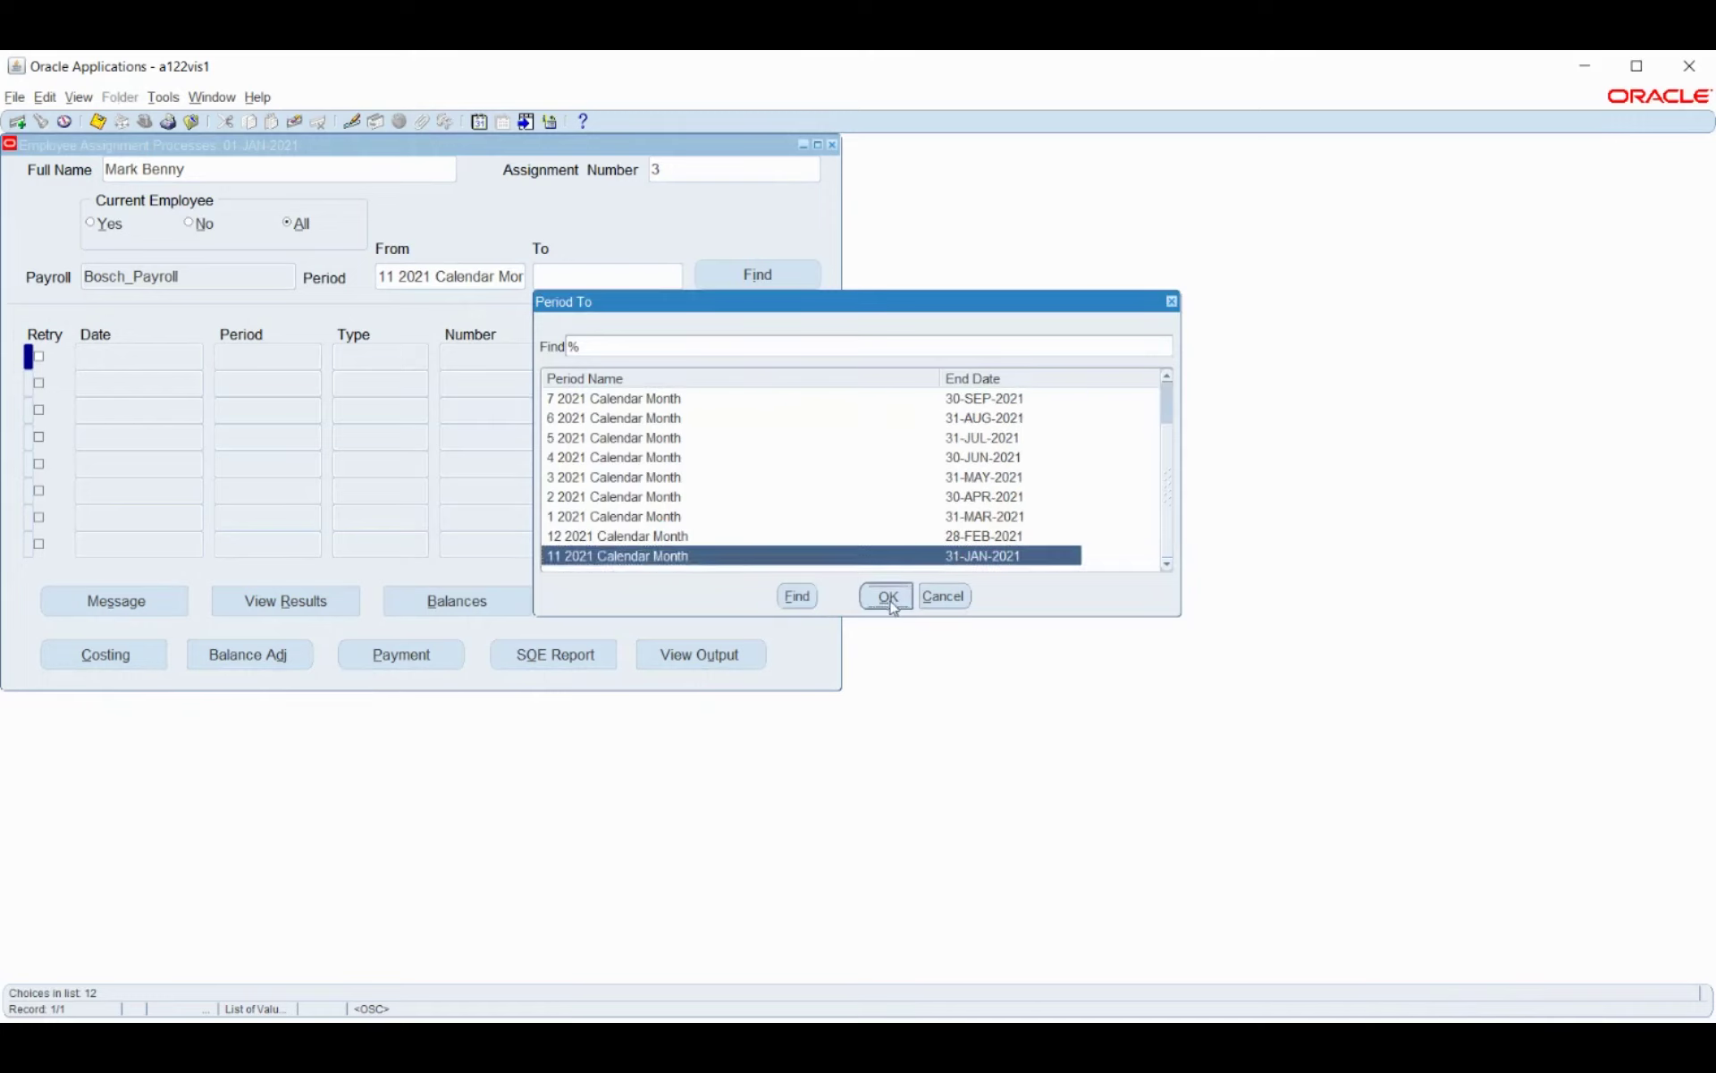
click(742, 276)
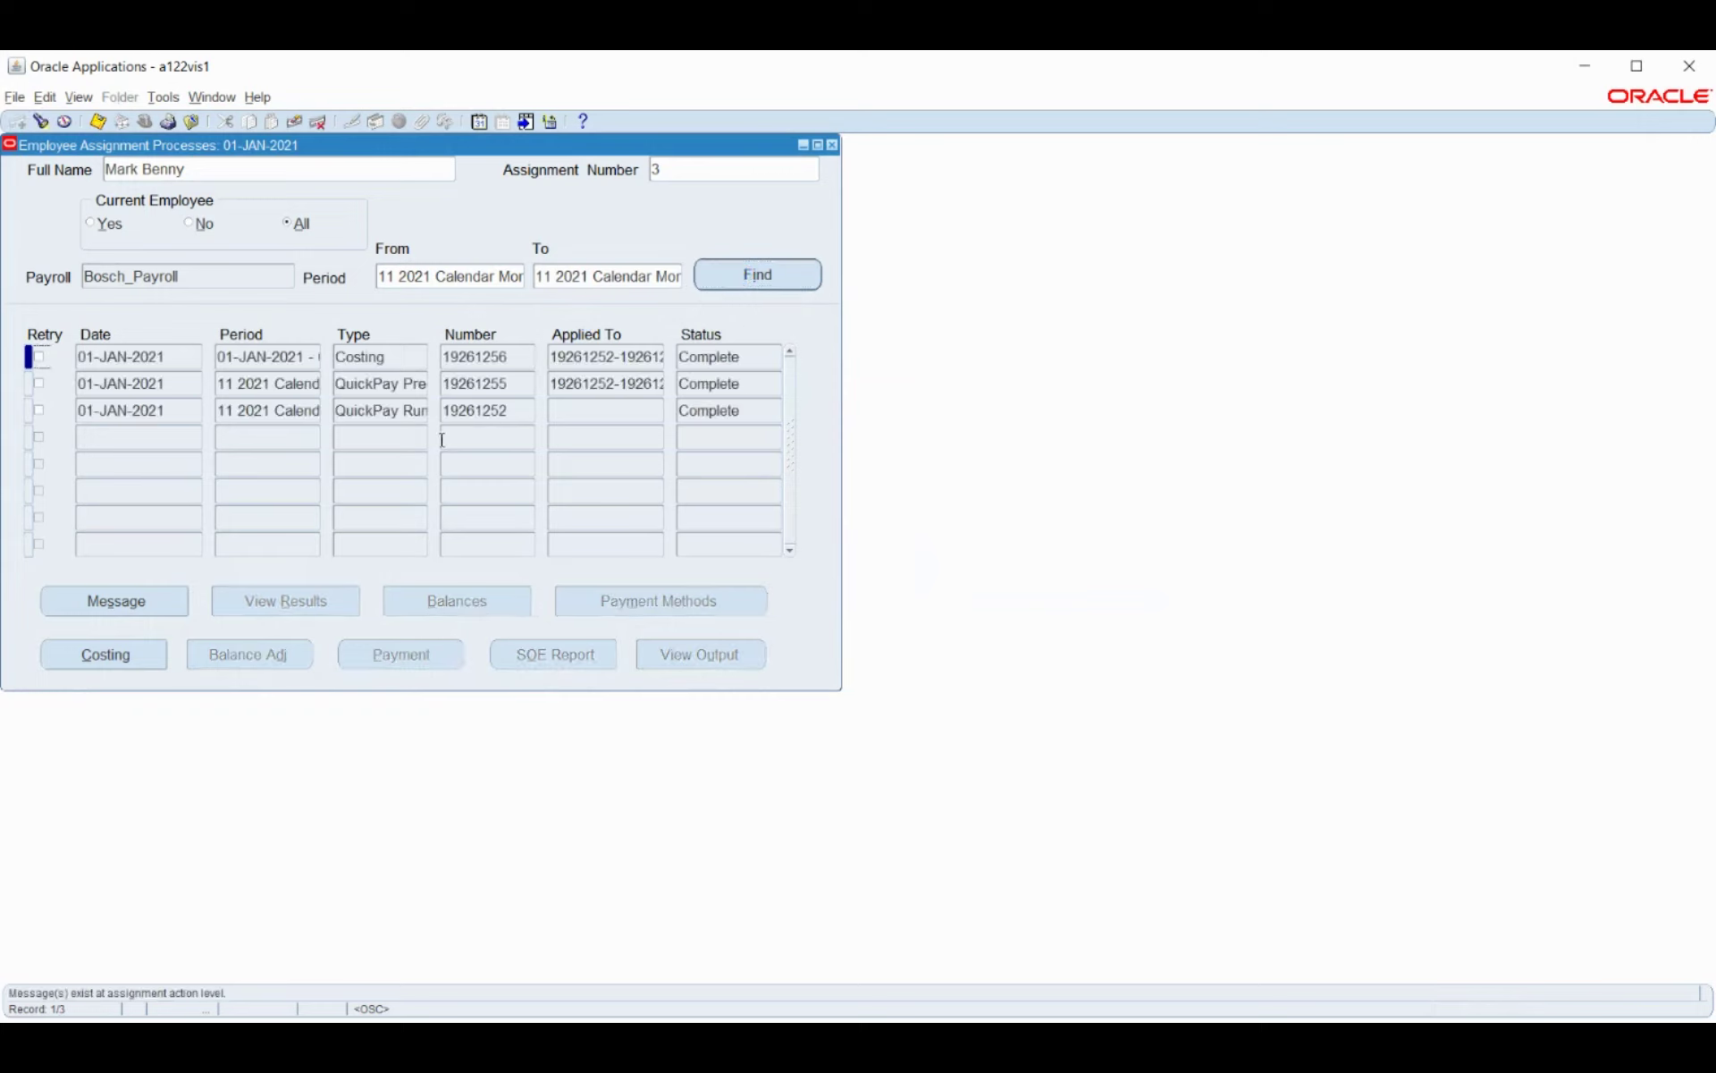
click(368, 411)
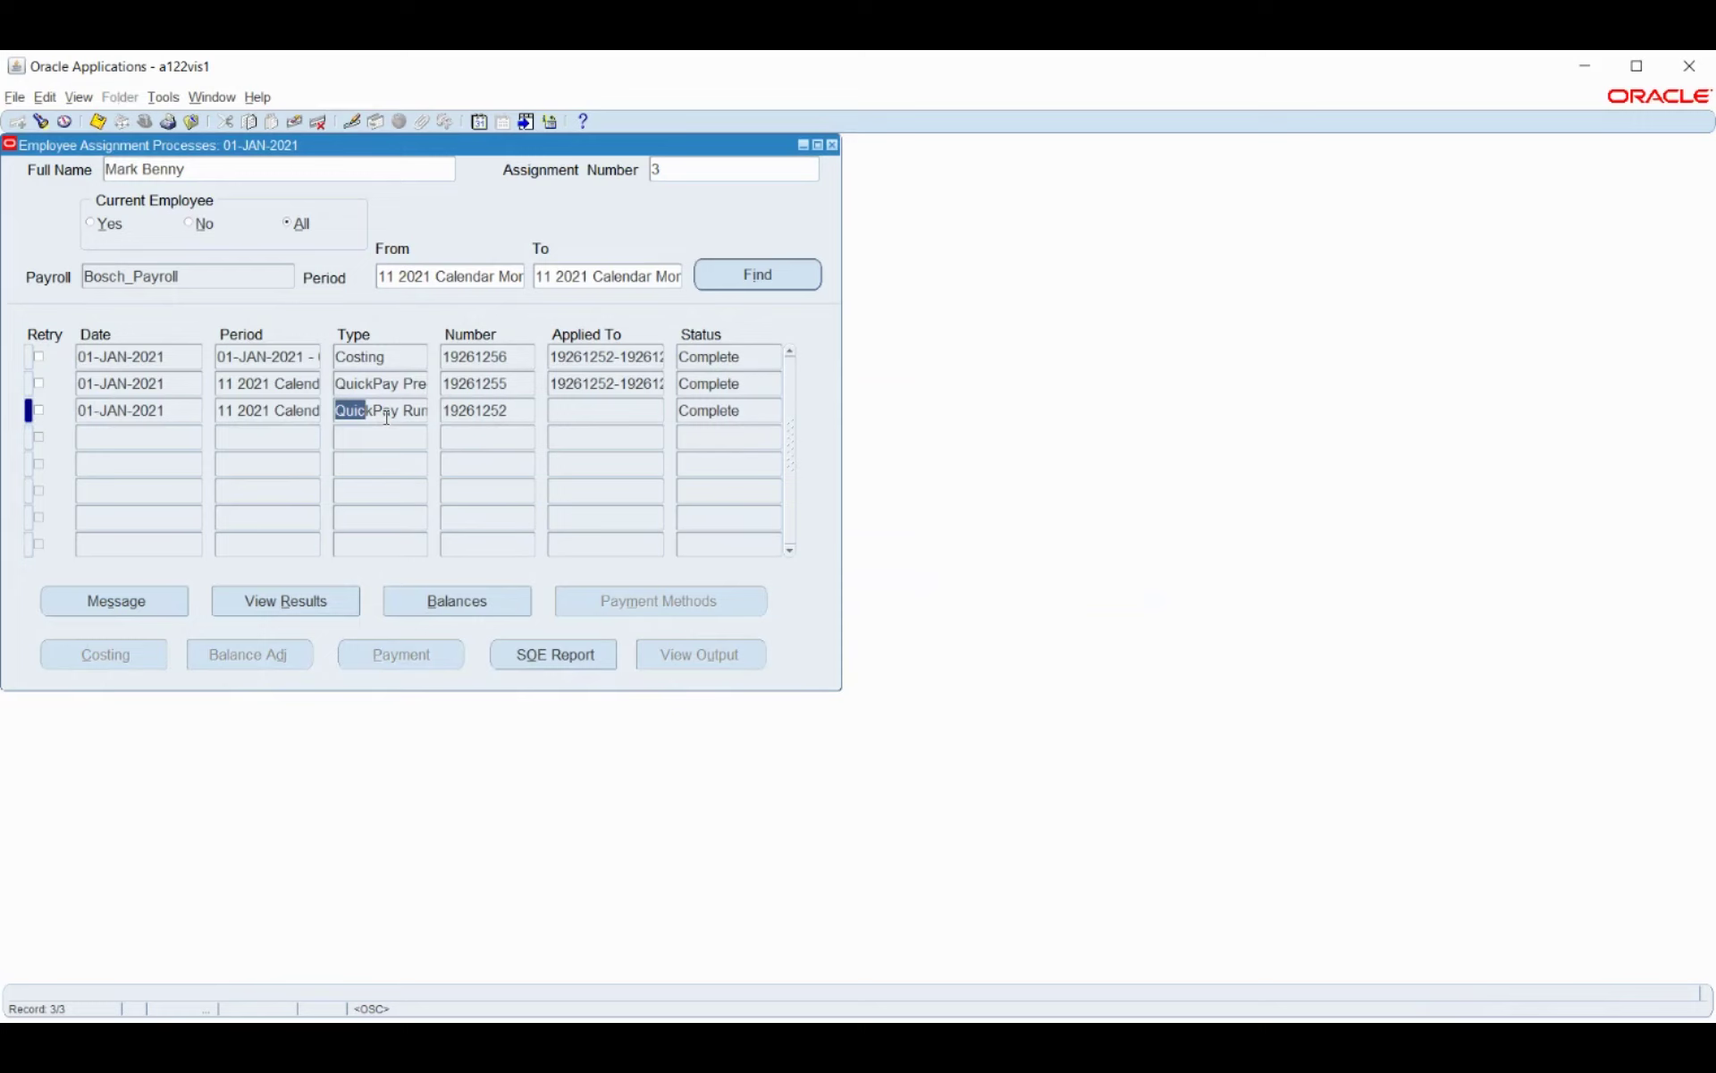
Check the completed QuickPay Run, Pre-payments and Costing records, then go to View > Requests.
click(384, 413)
click(360, 383)
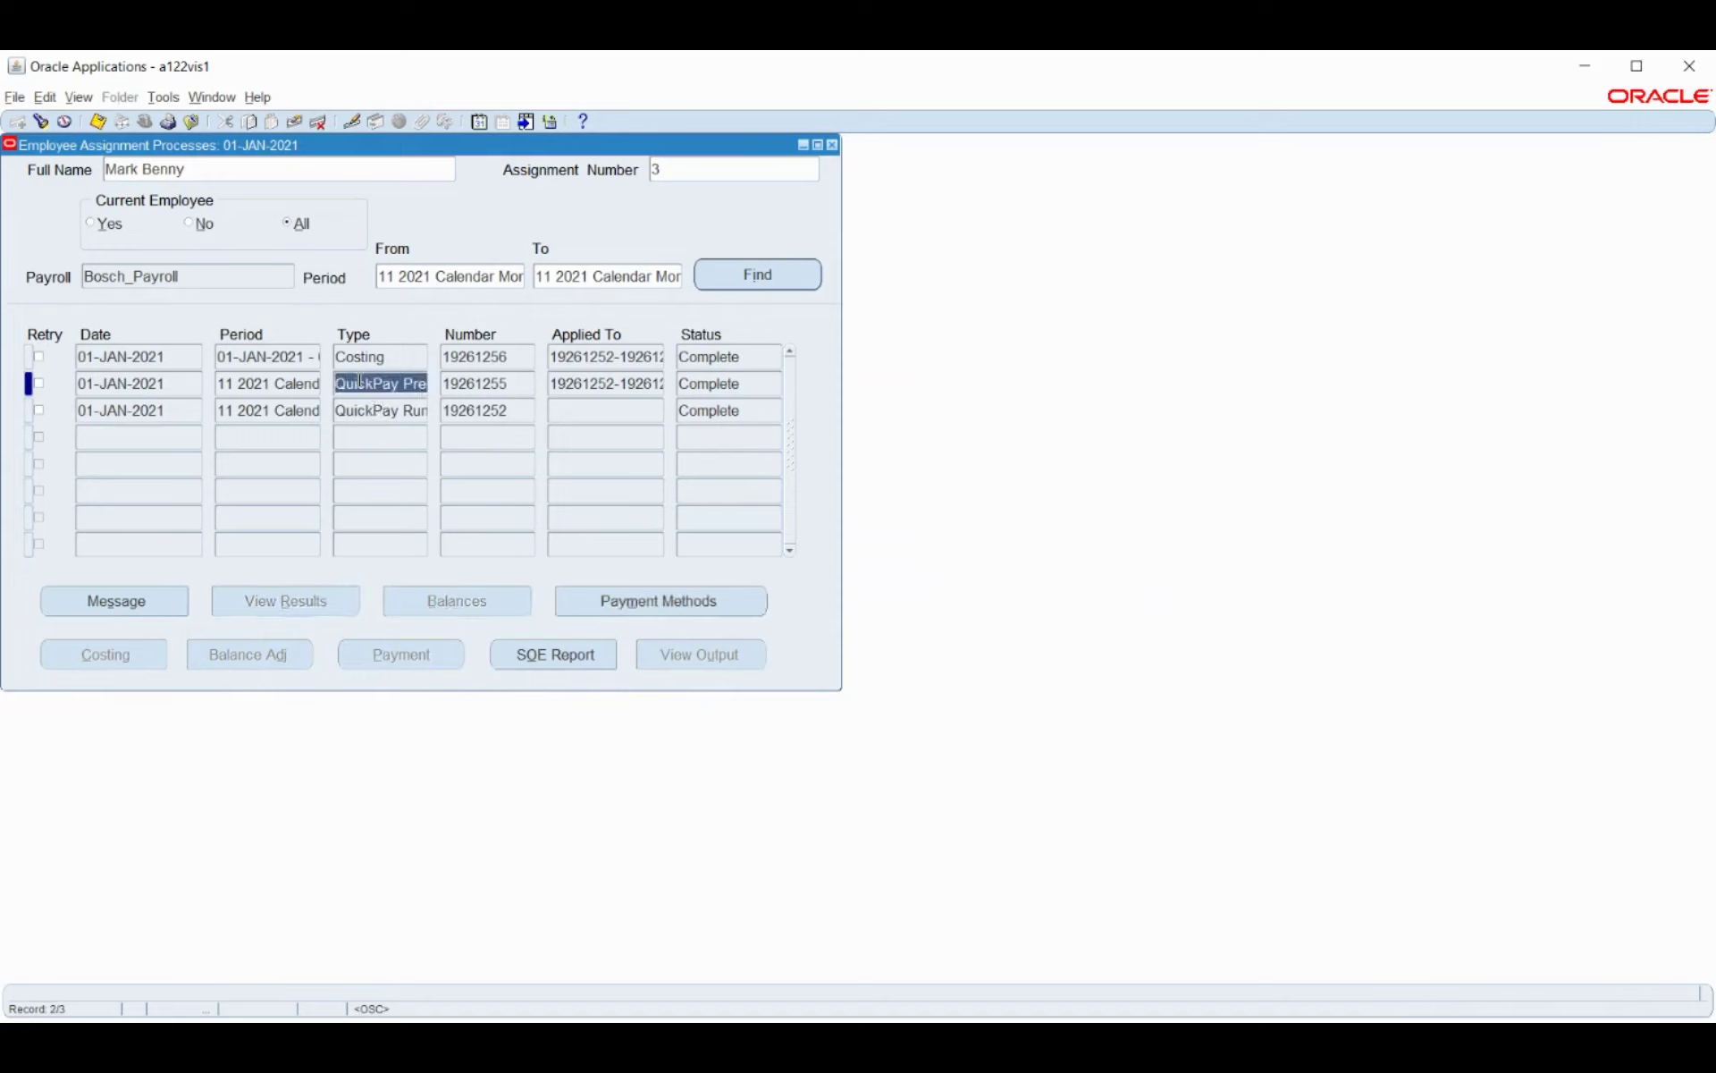
click(417, 390)
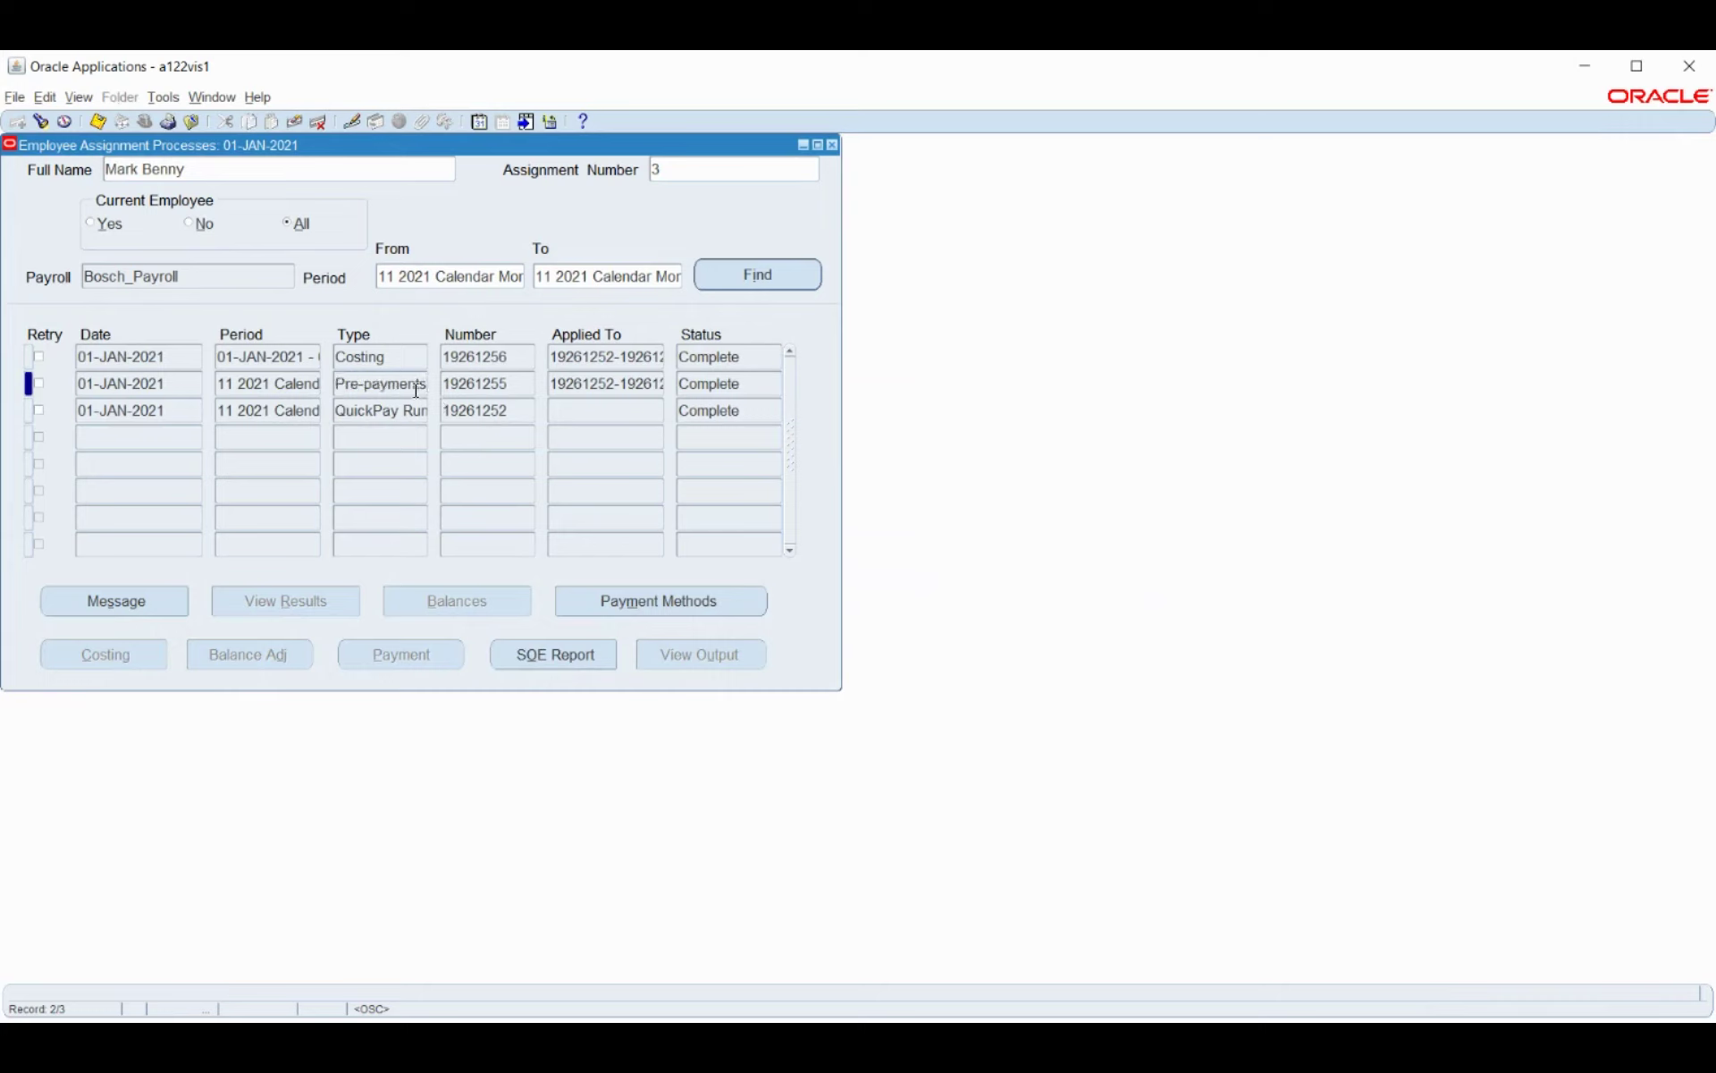
click(374, 355)
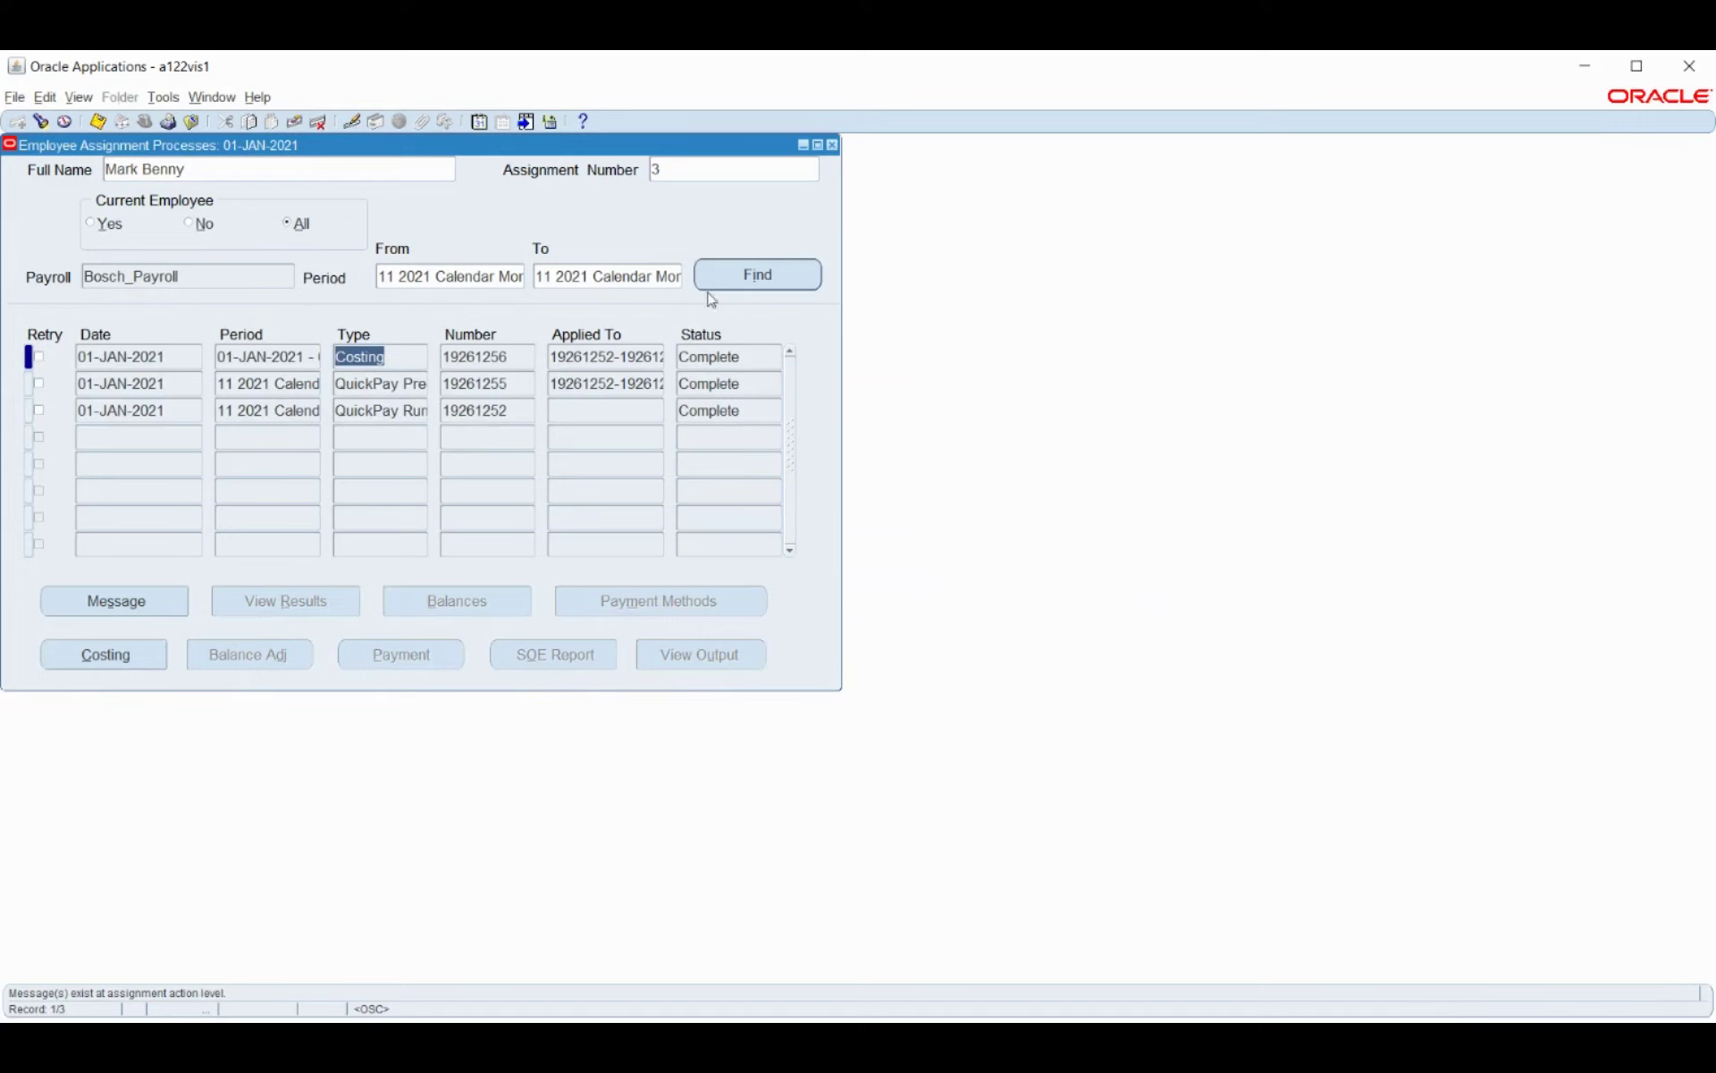
click(79, 98)
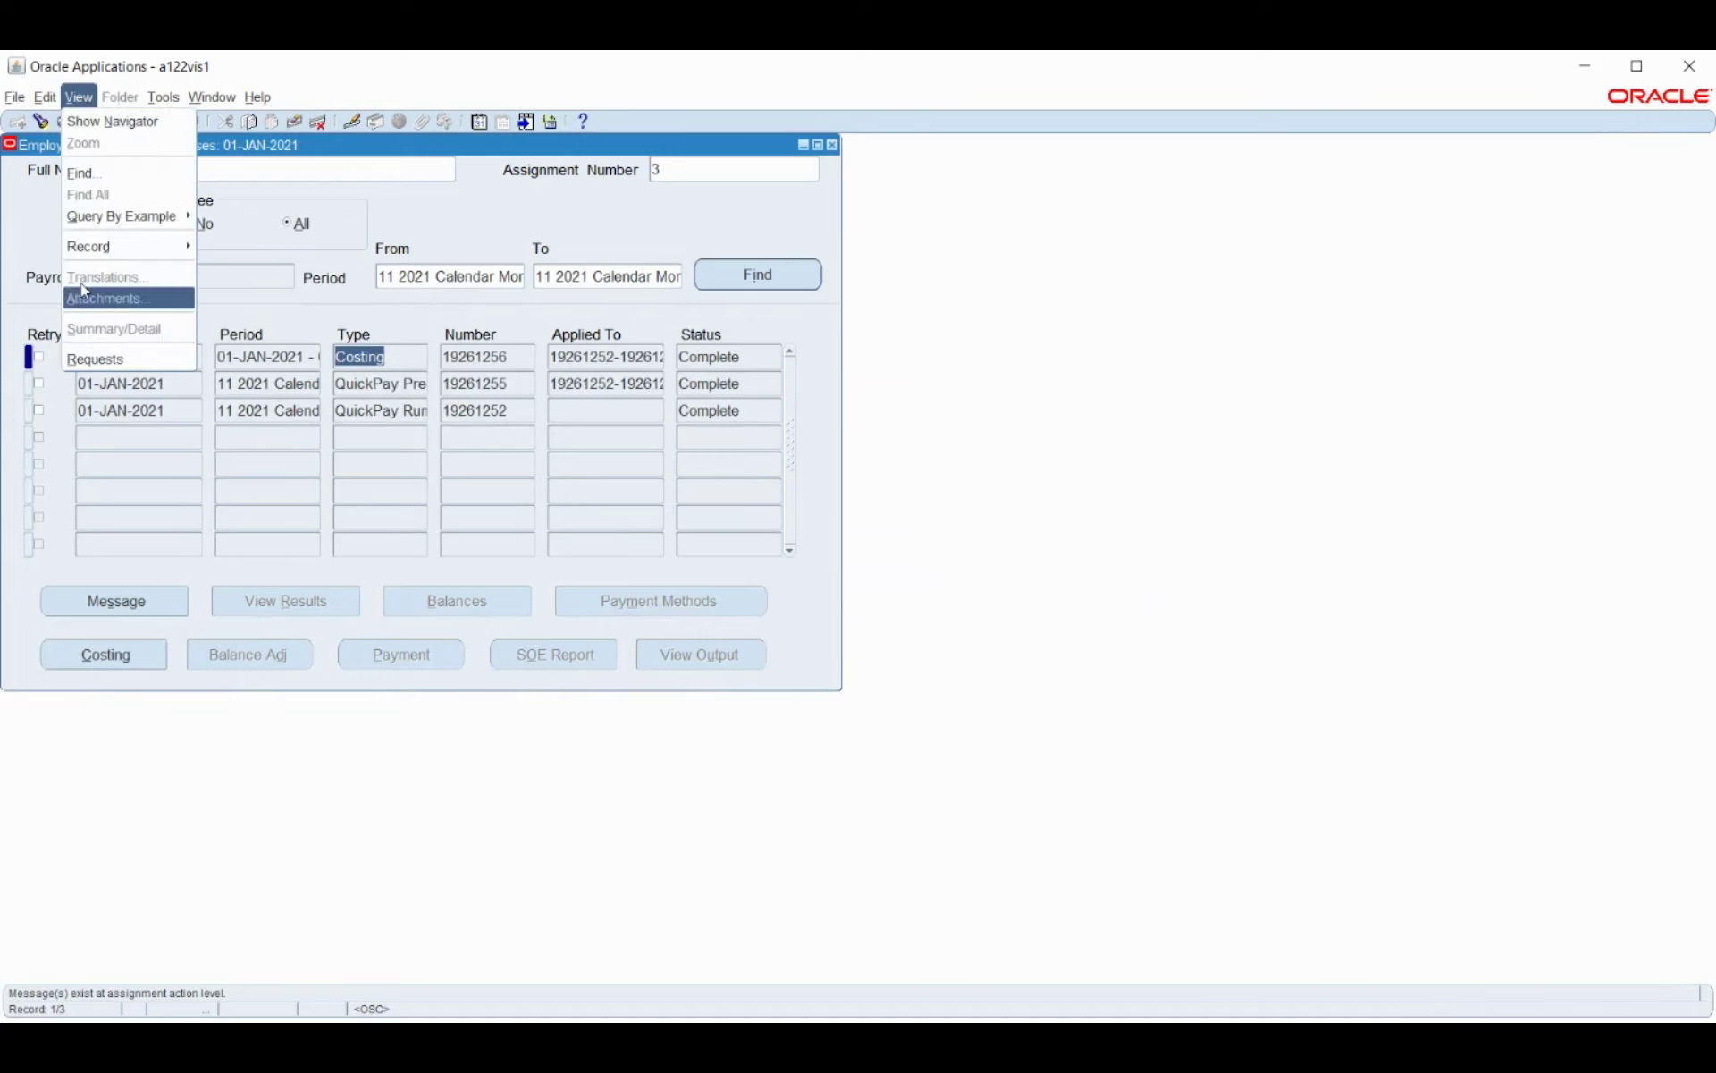
click(89, 359)
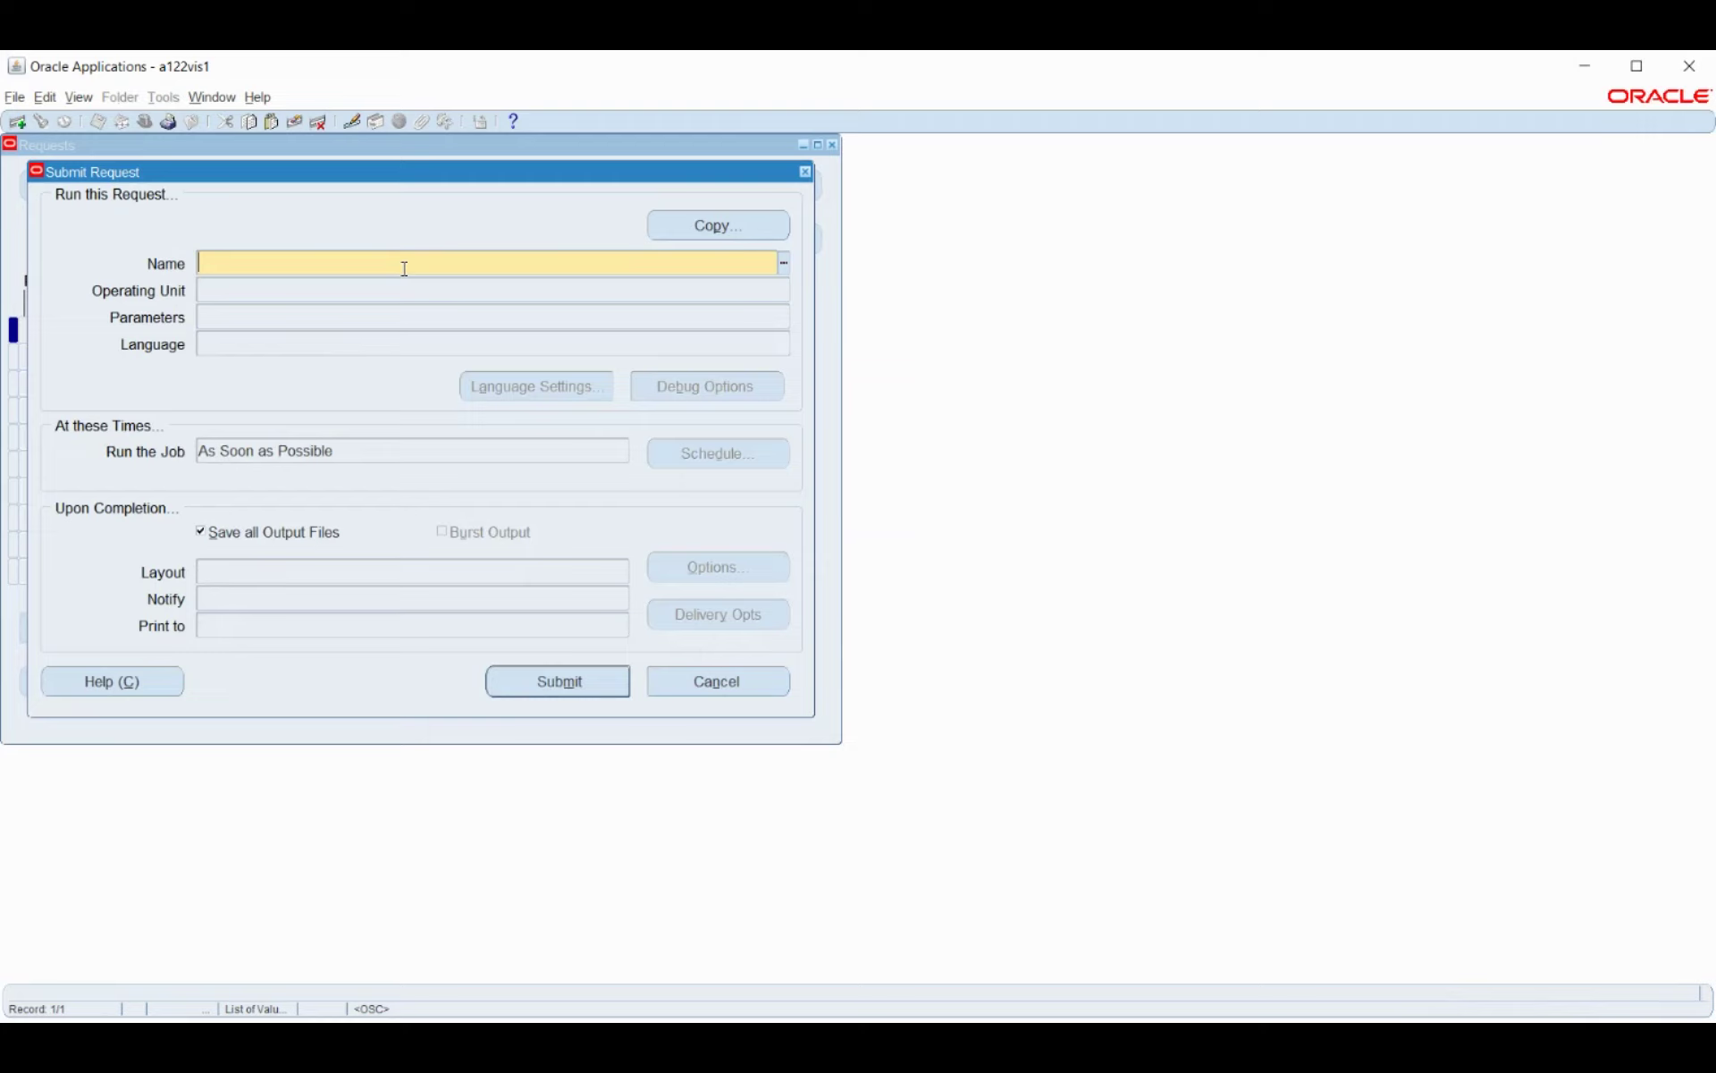
Submit a Costing of Payment request for Bosch_Payroll covering Un-cleared and Cleared Payments.
text(costing of Payment)
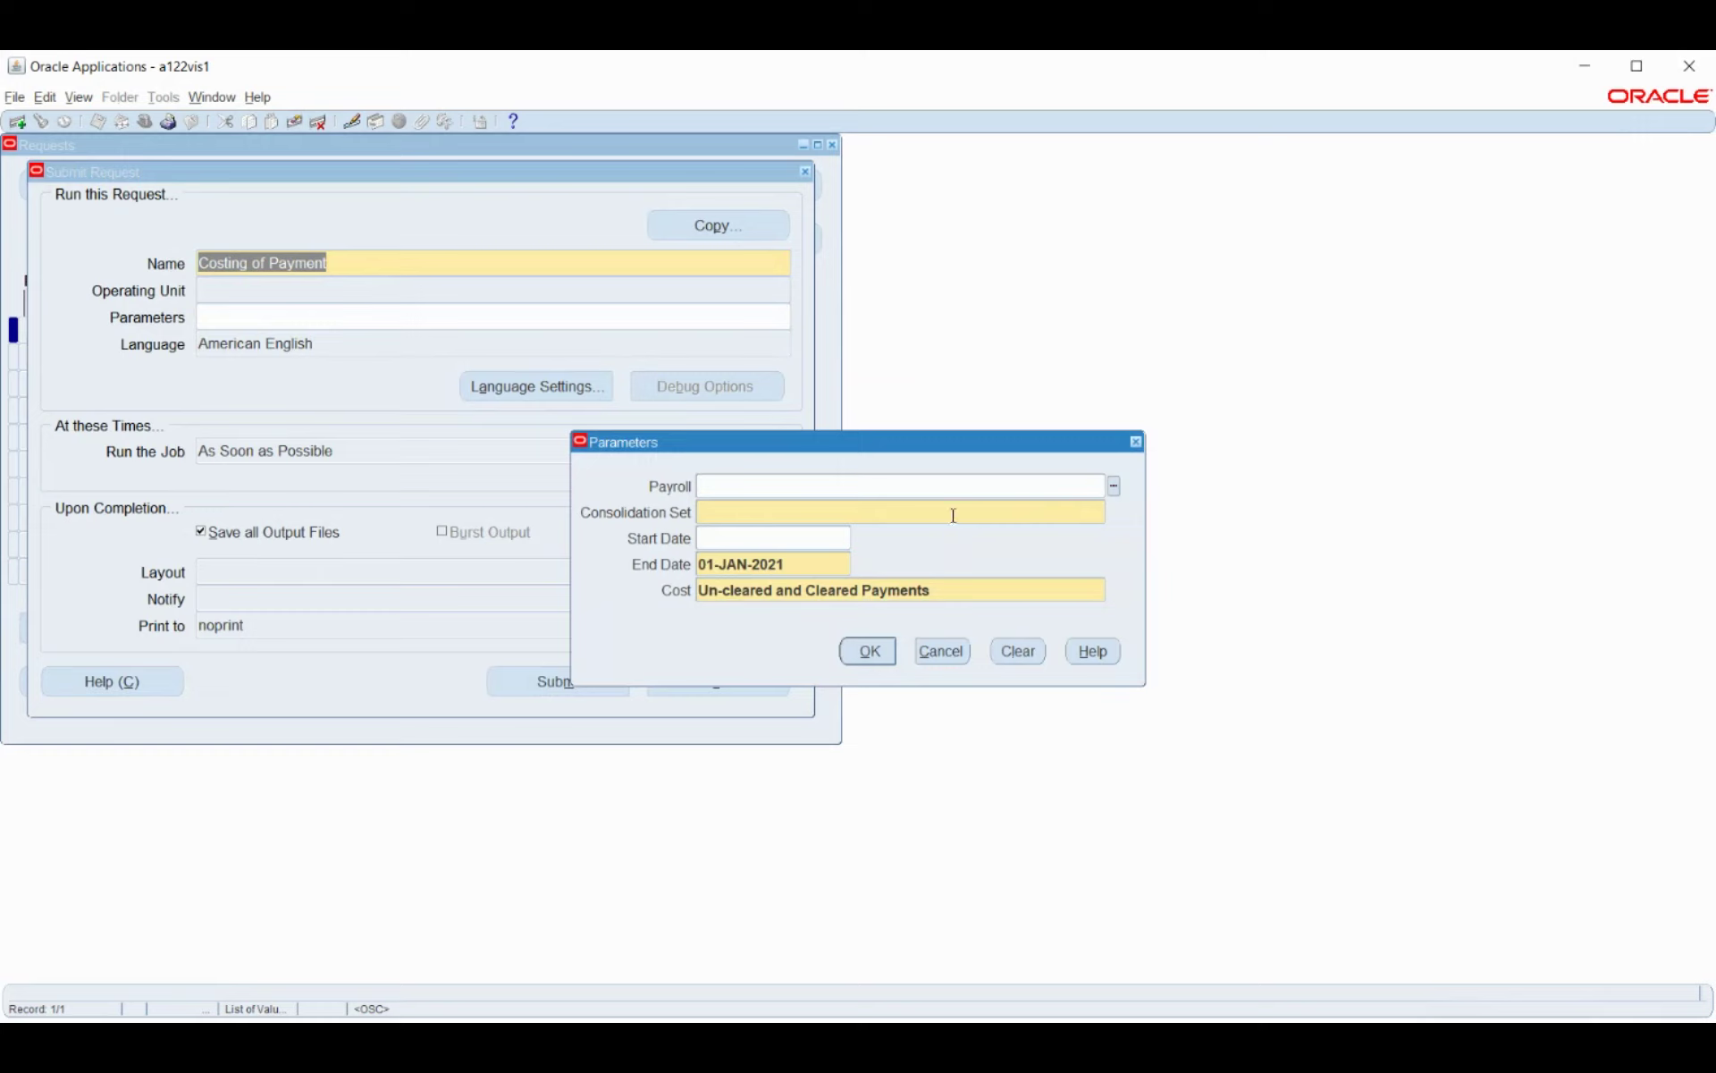
click(1114, 486)
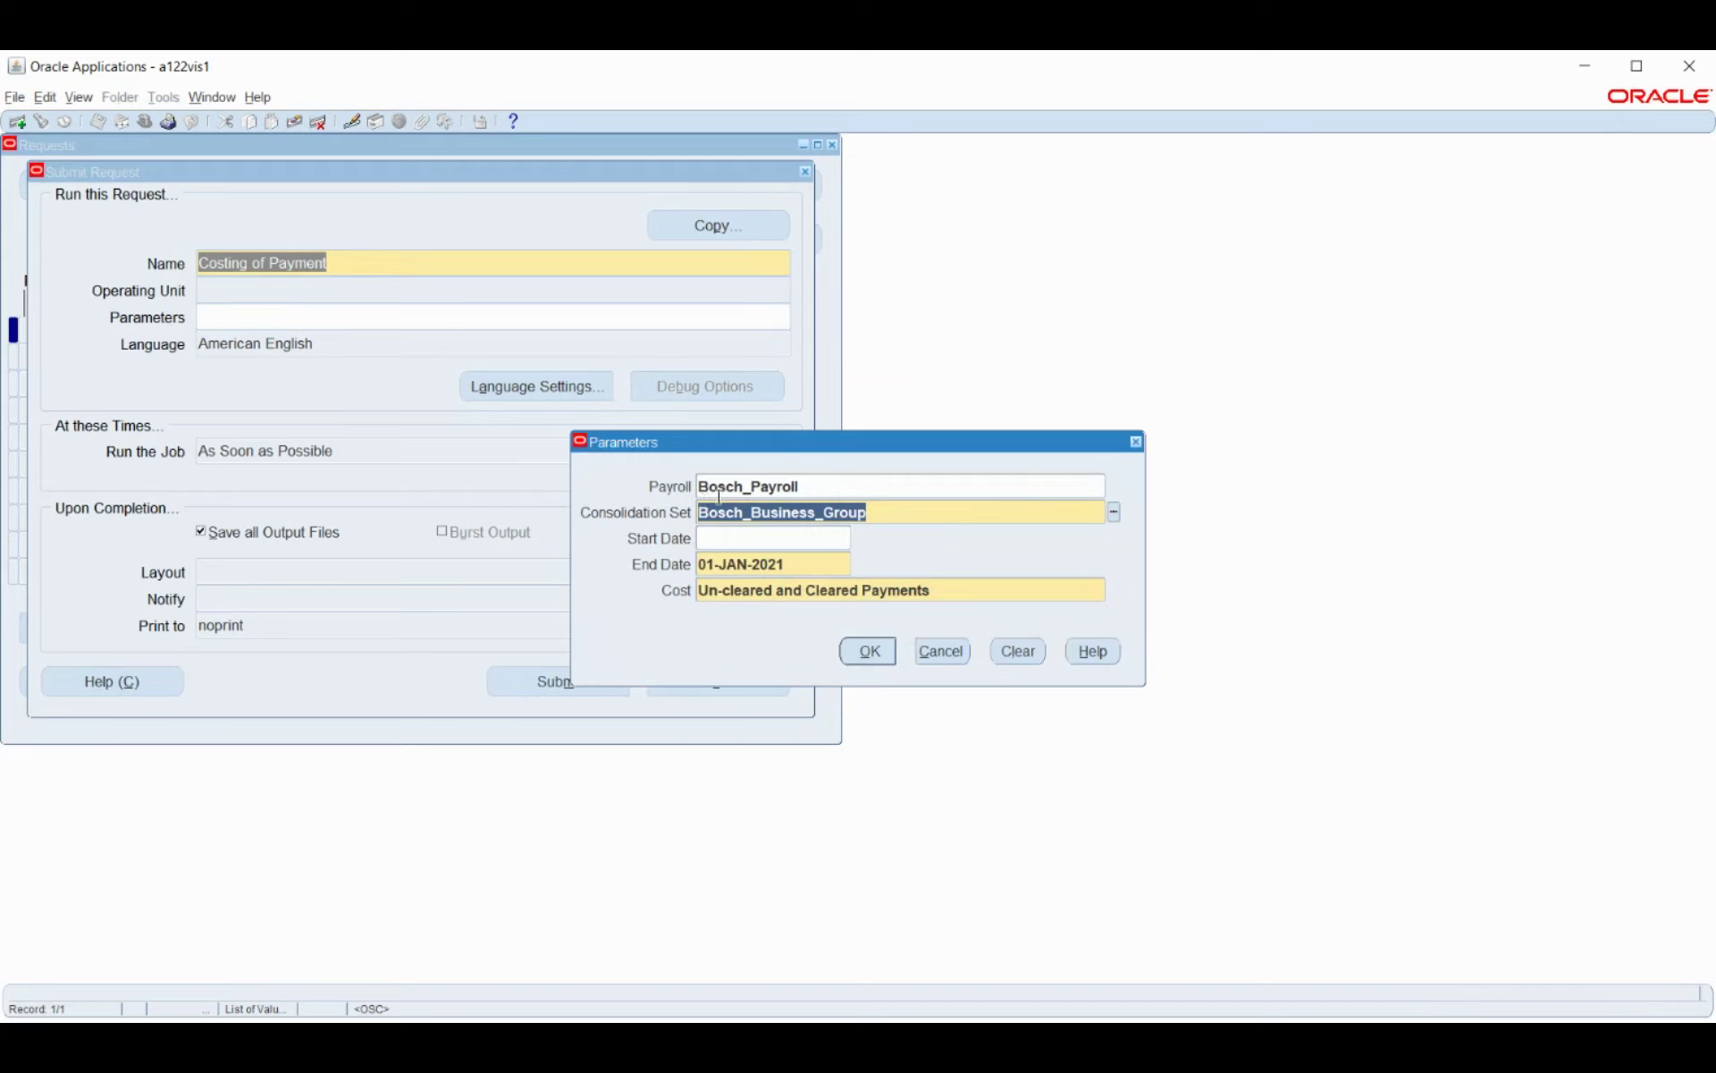
click(969, 597)
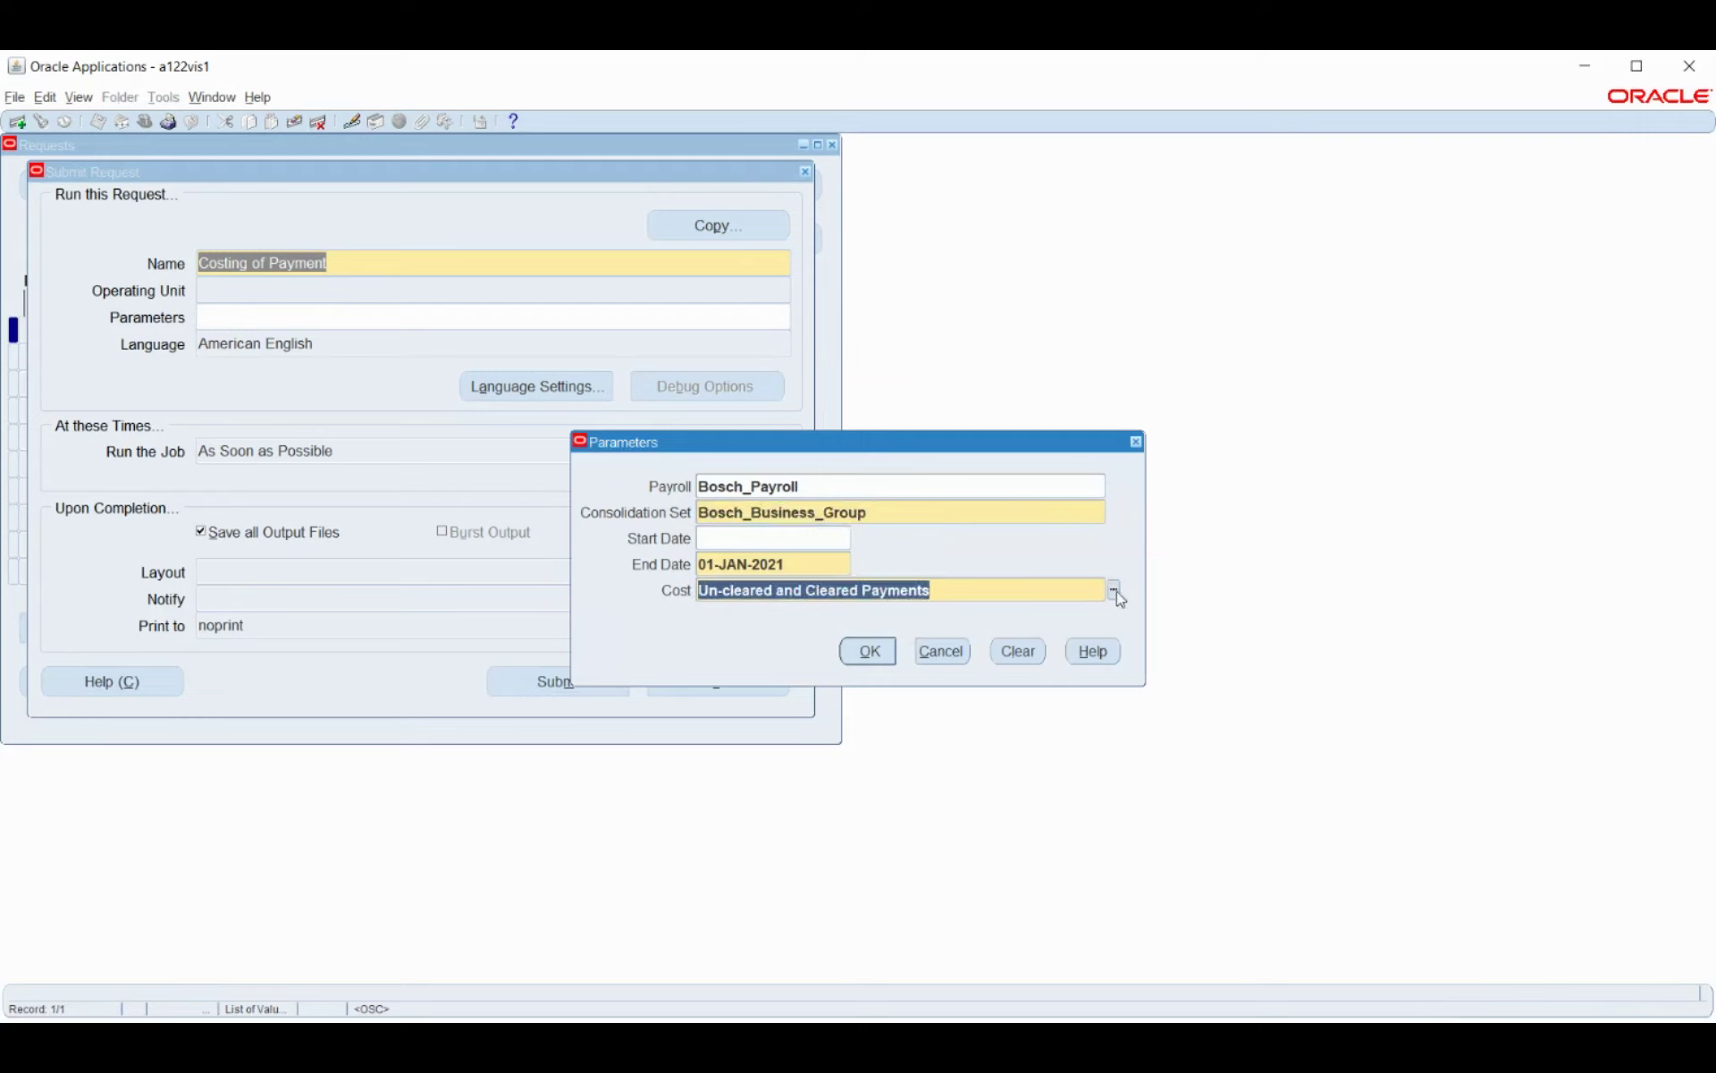
click(1114, 590)
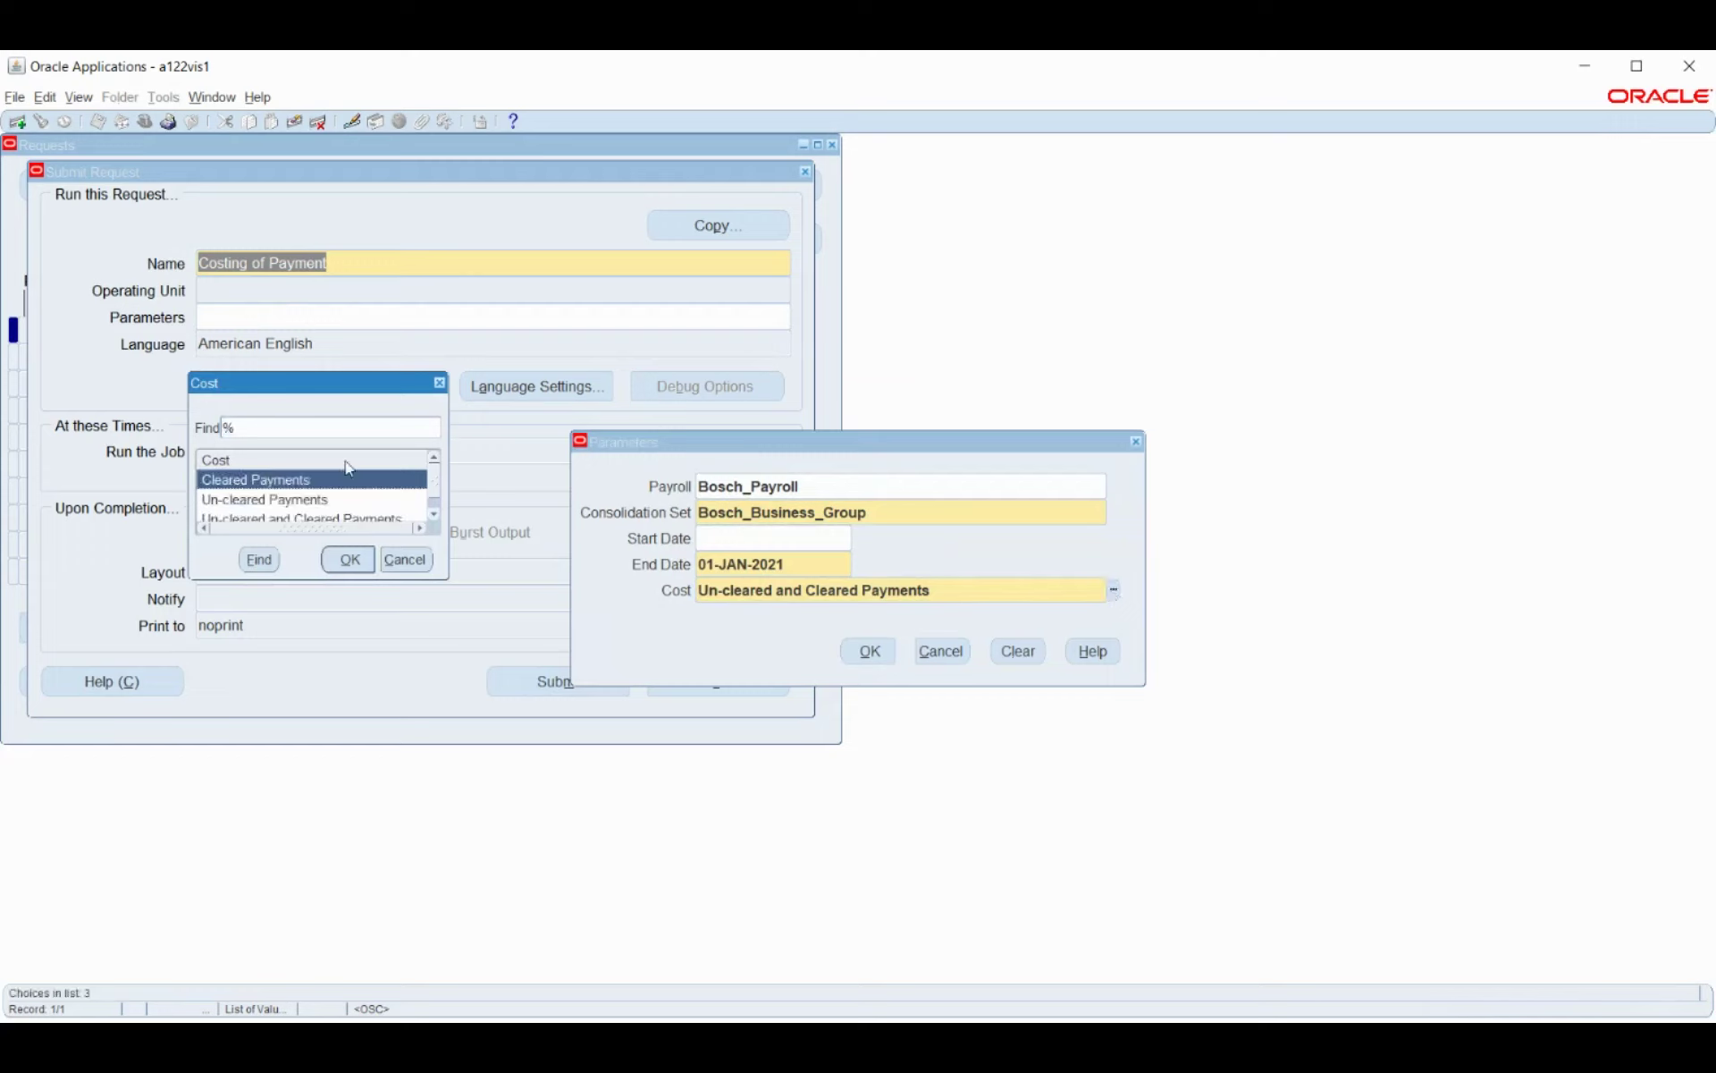
scroll(345, 479, down, 1)
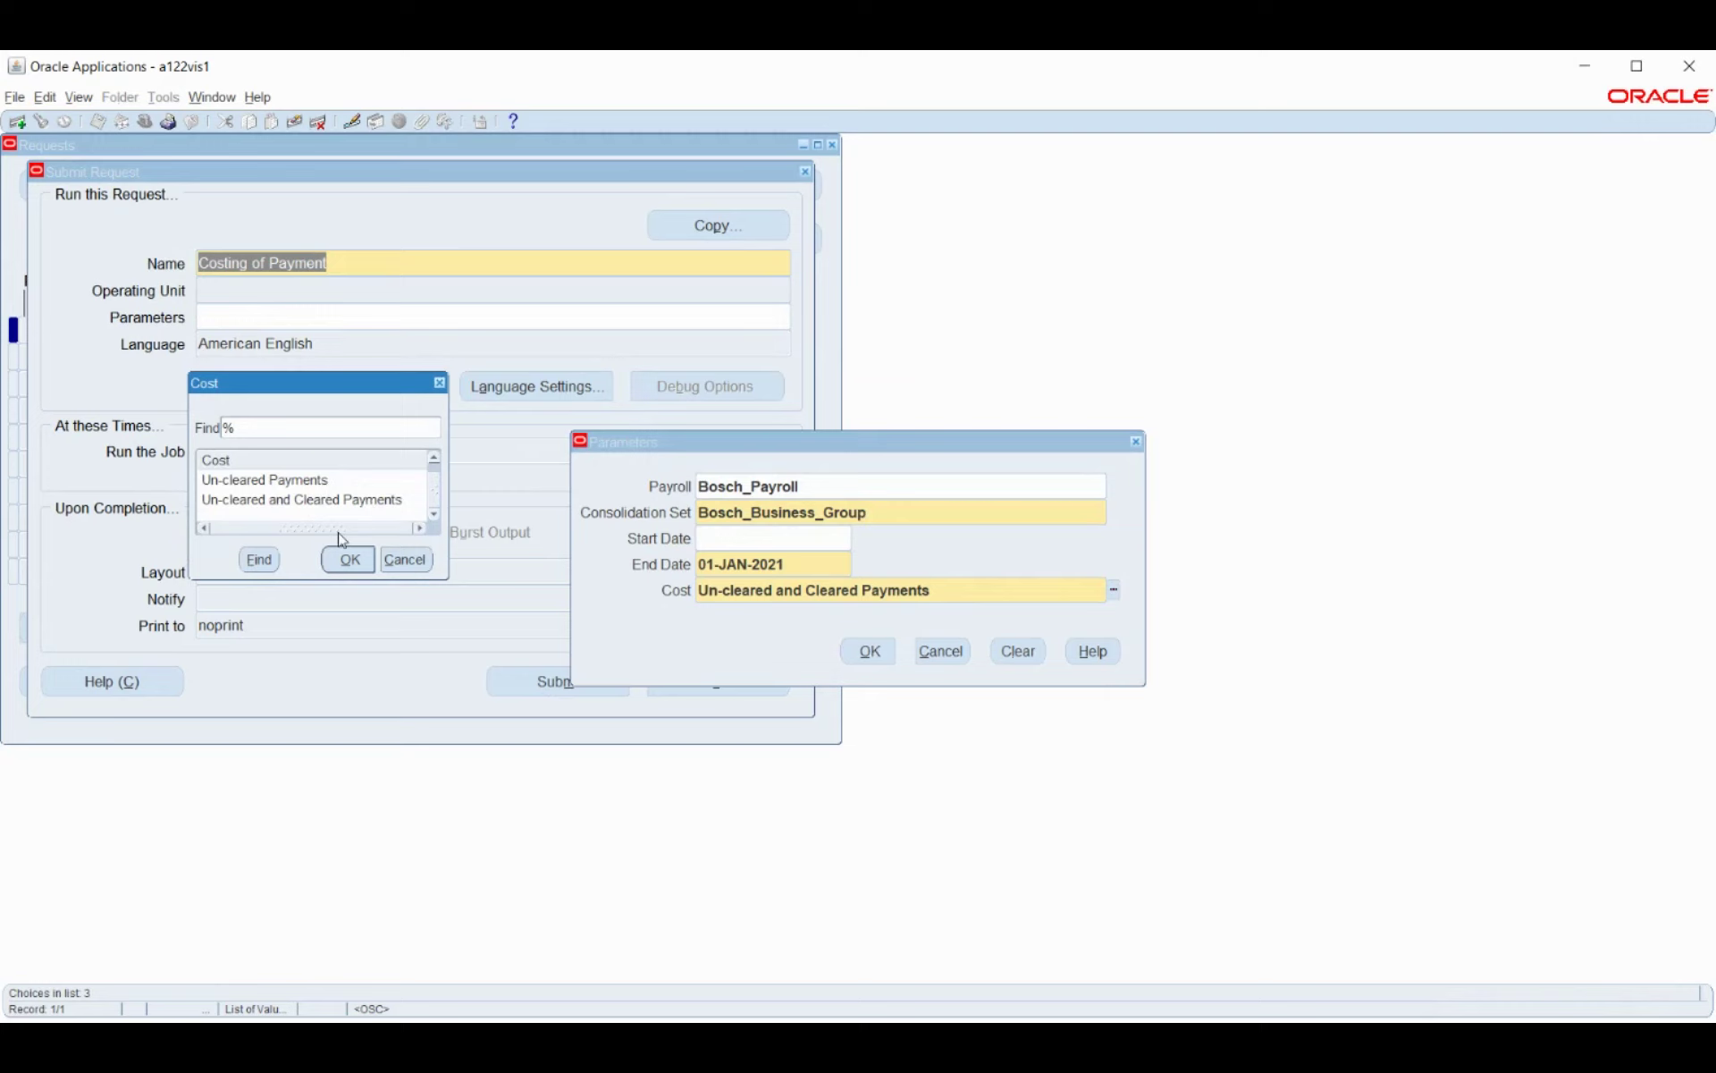
click(407, 560)
click(867, 650)
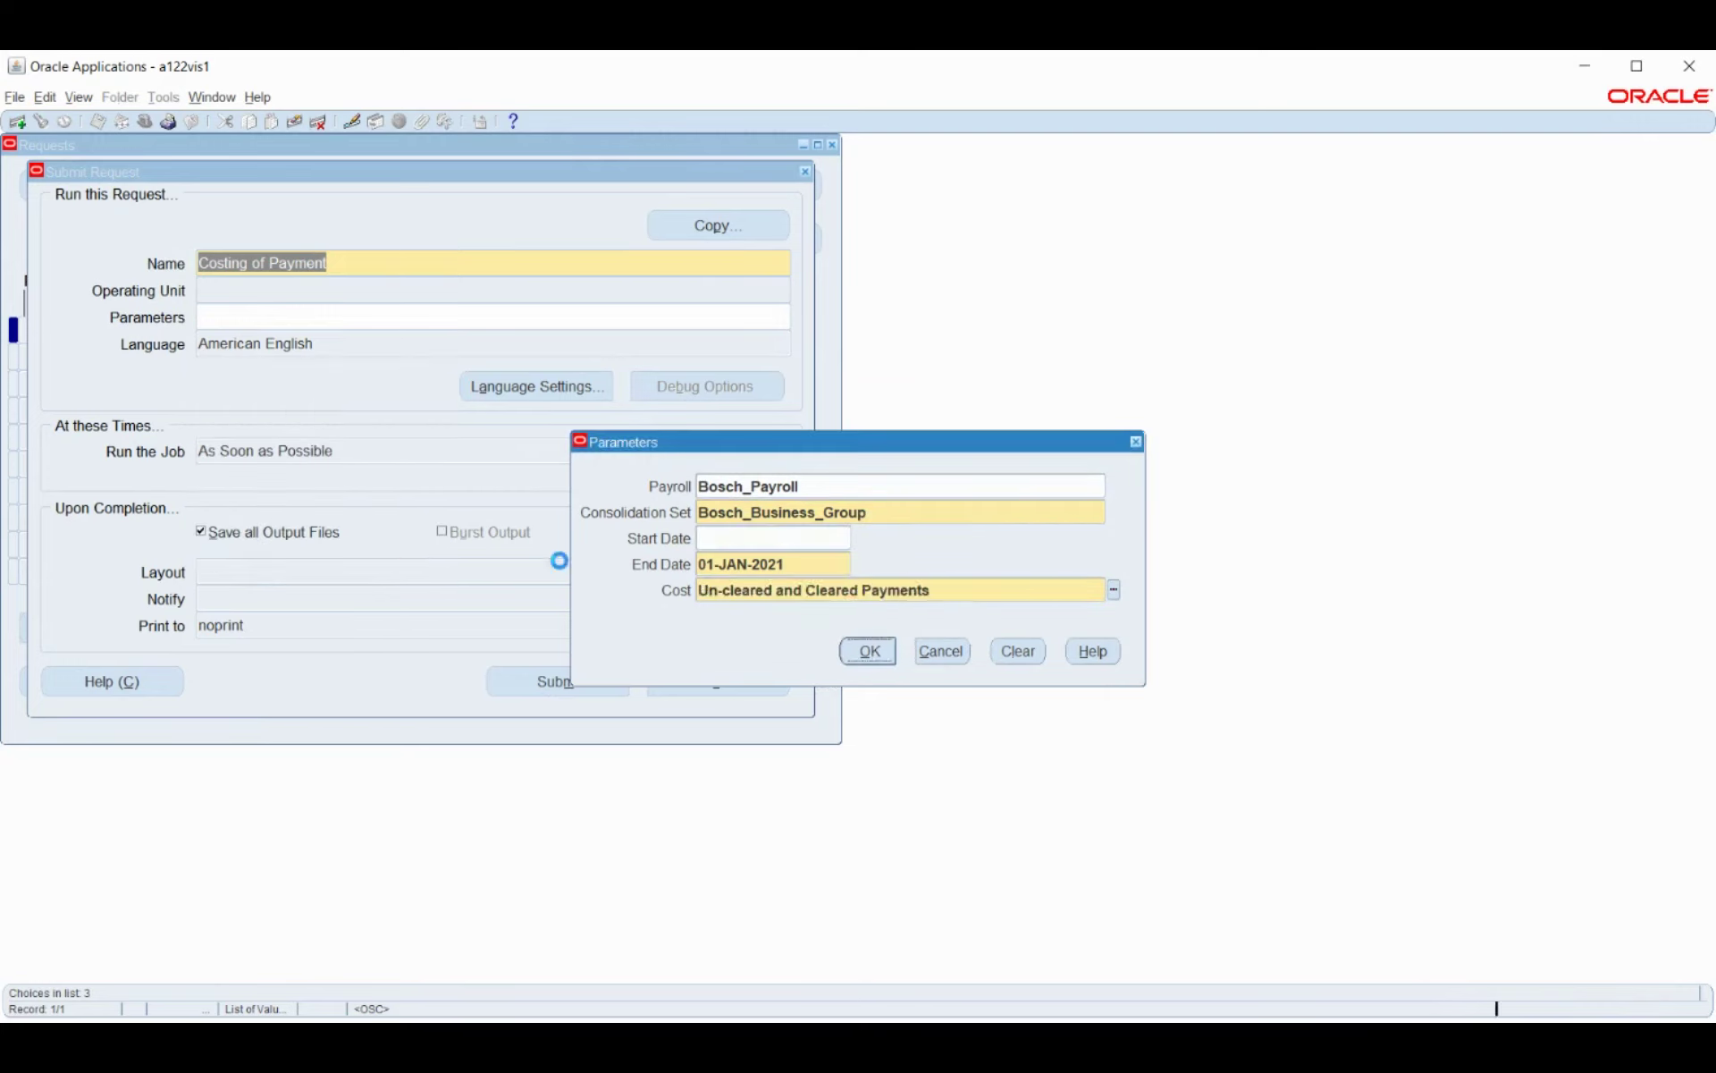
click(541, 684)
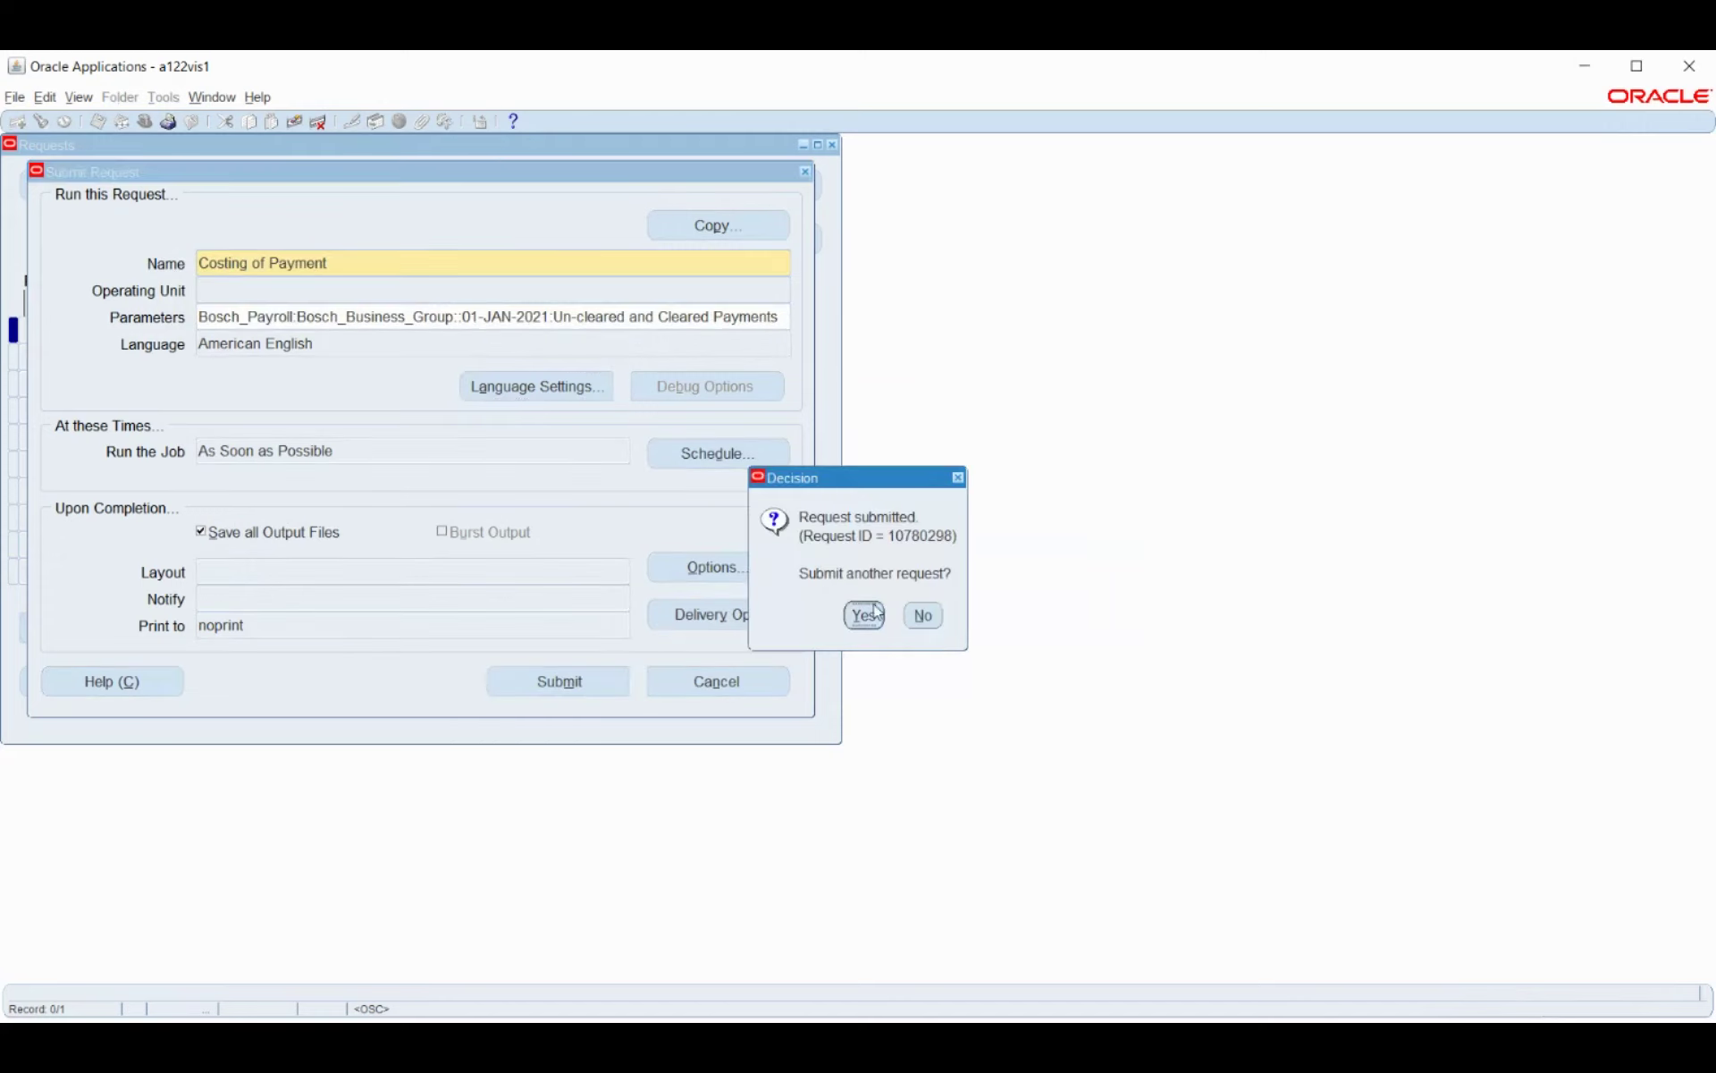
click(923, 617)
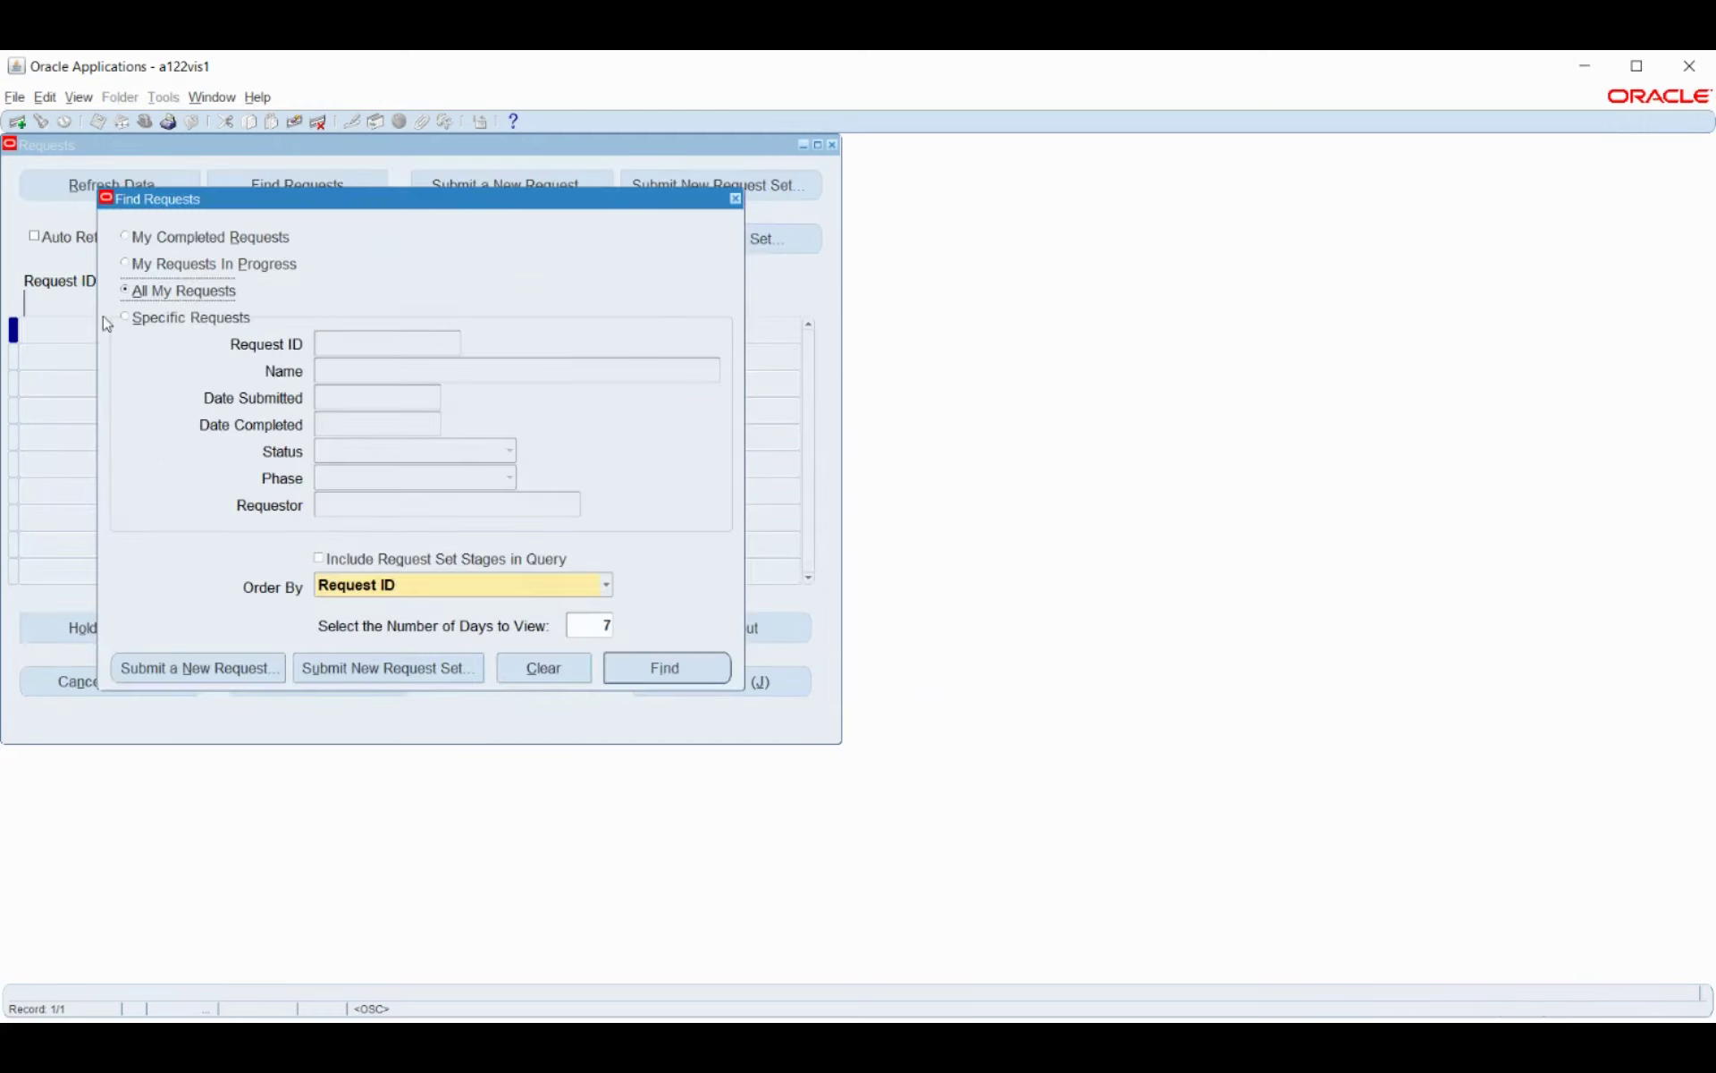
Find all my requests and refresh to see Costing of Payment 10780298 Pending, Standby.
click(653, 672)
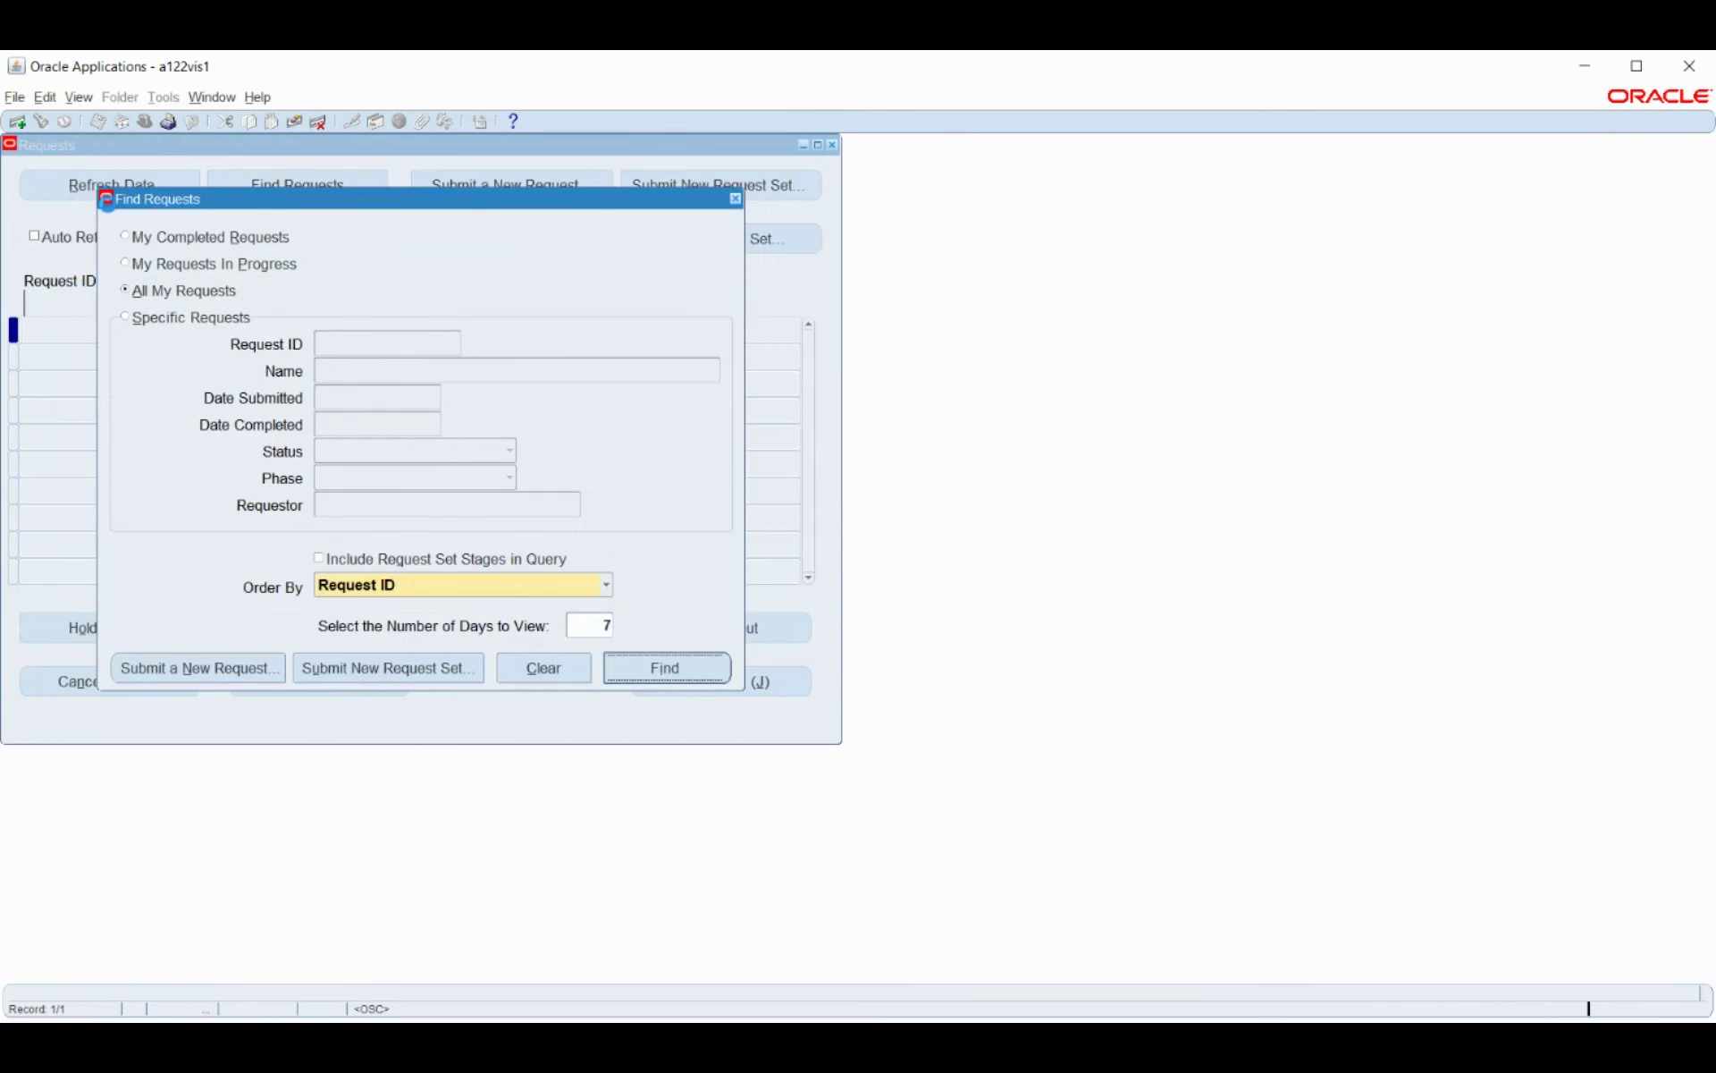
click(113, 185)
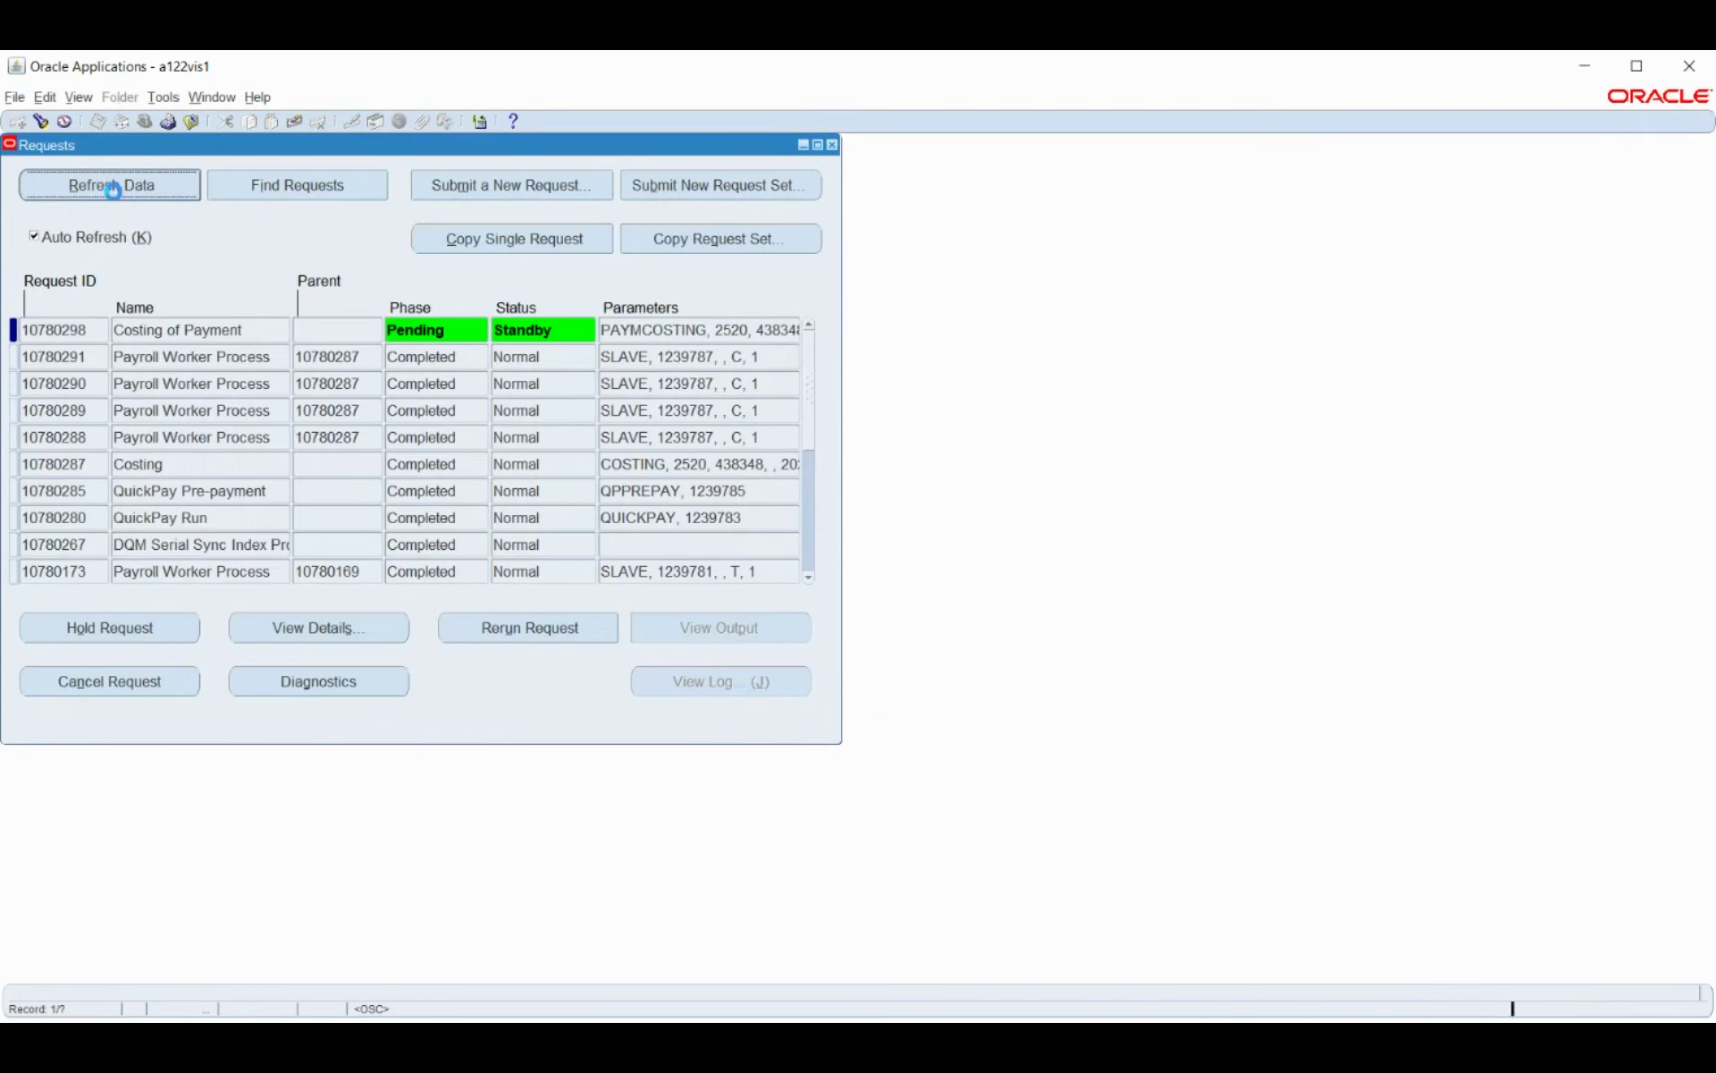
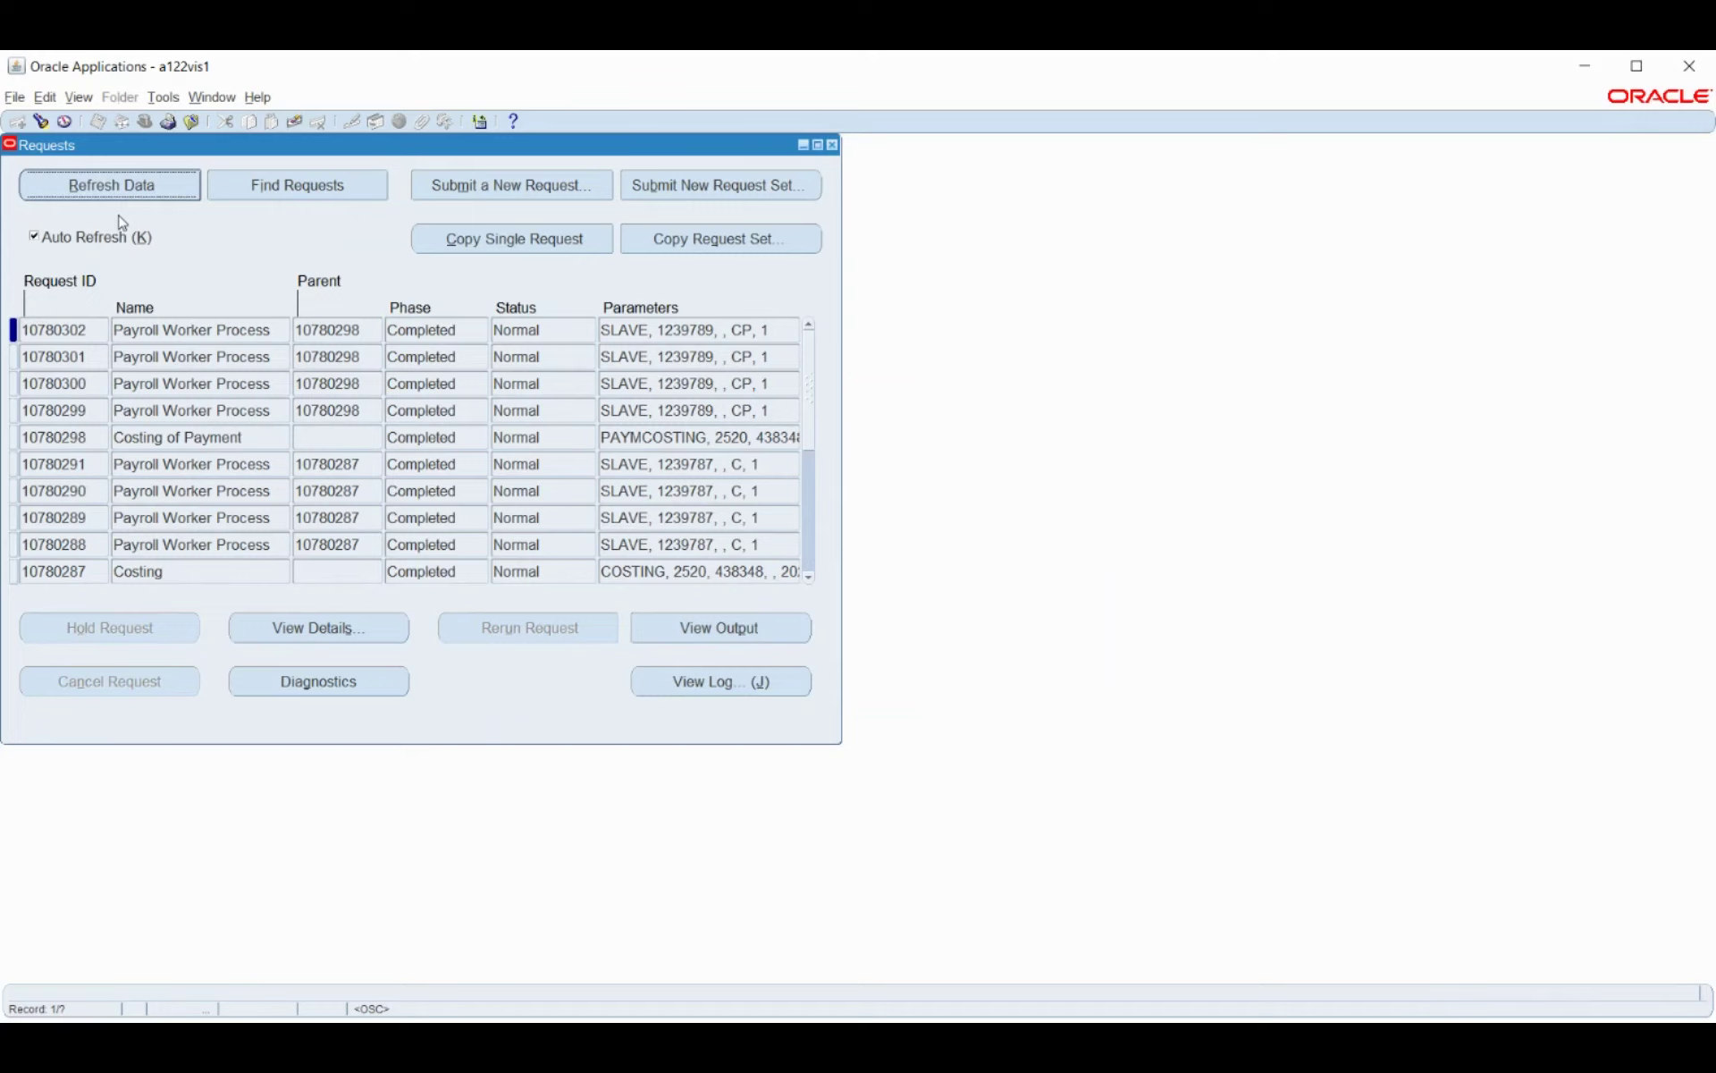
Close the request list to return to Employee Assignment Processes, showing Costing, QuickPay prepayment and QuickPay run all Complete.
click(833, 146)
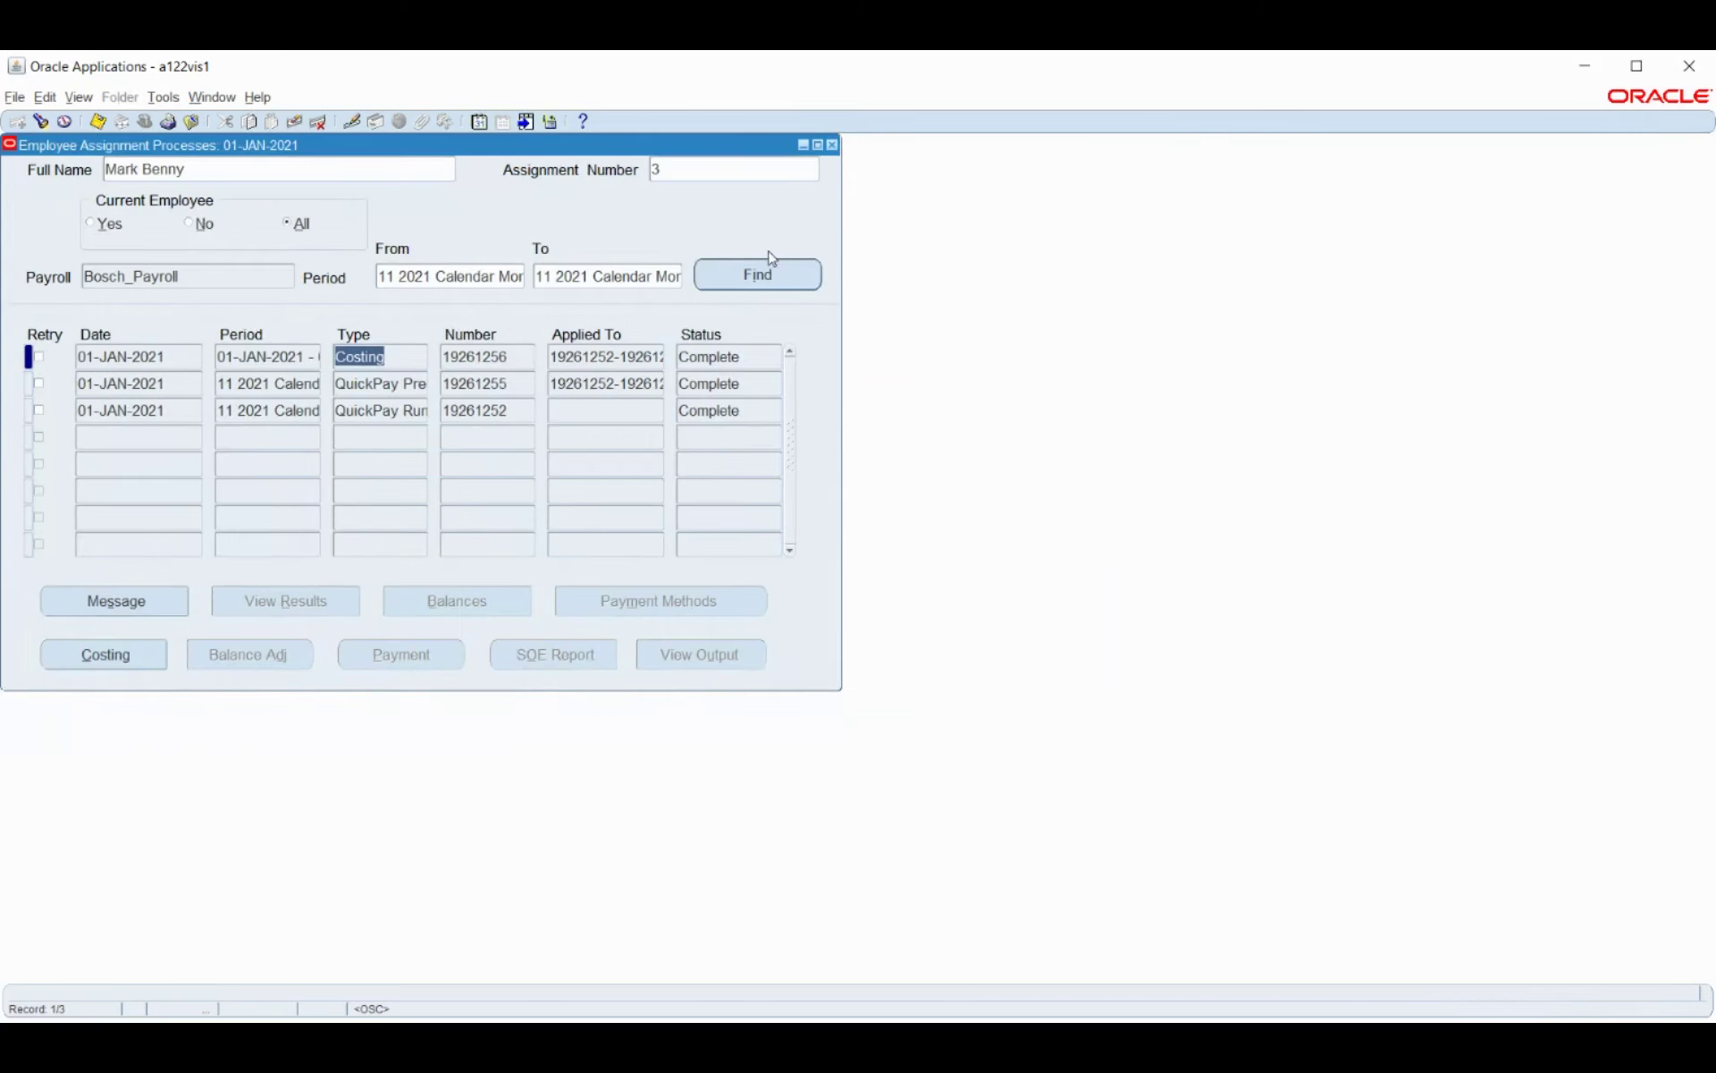
click(785, 261)
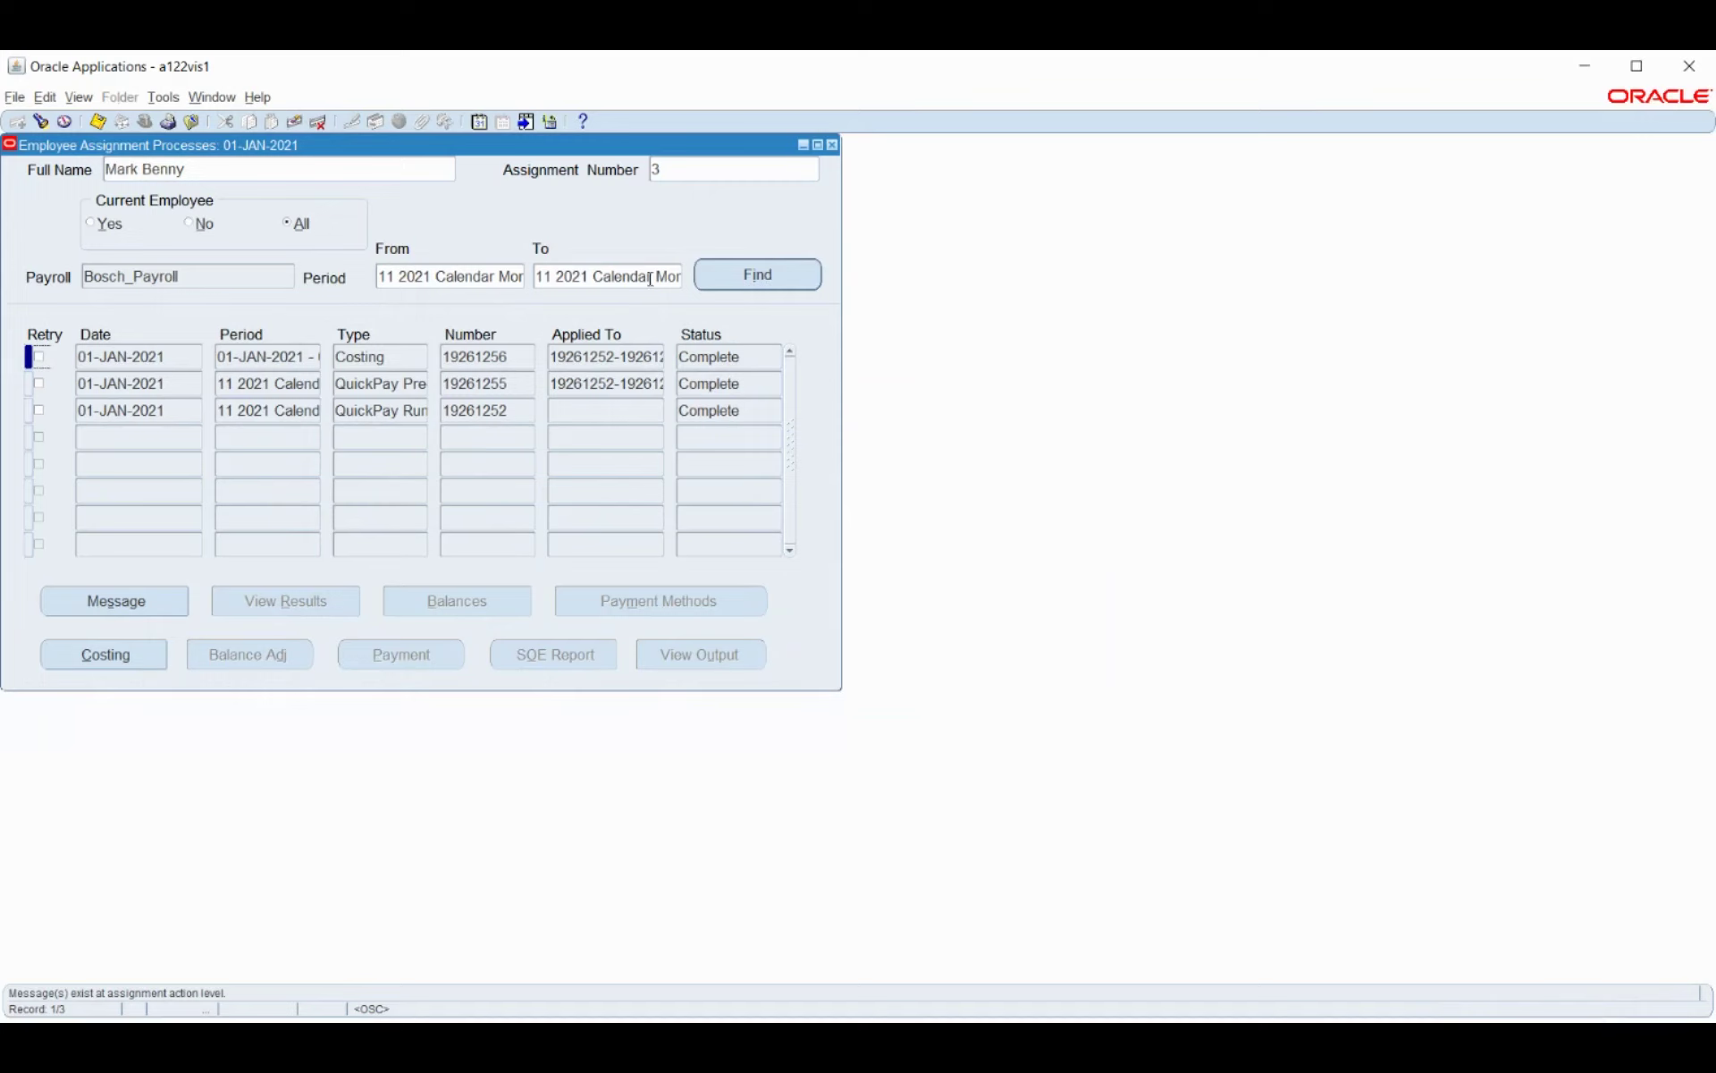
click(390, 356)
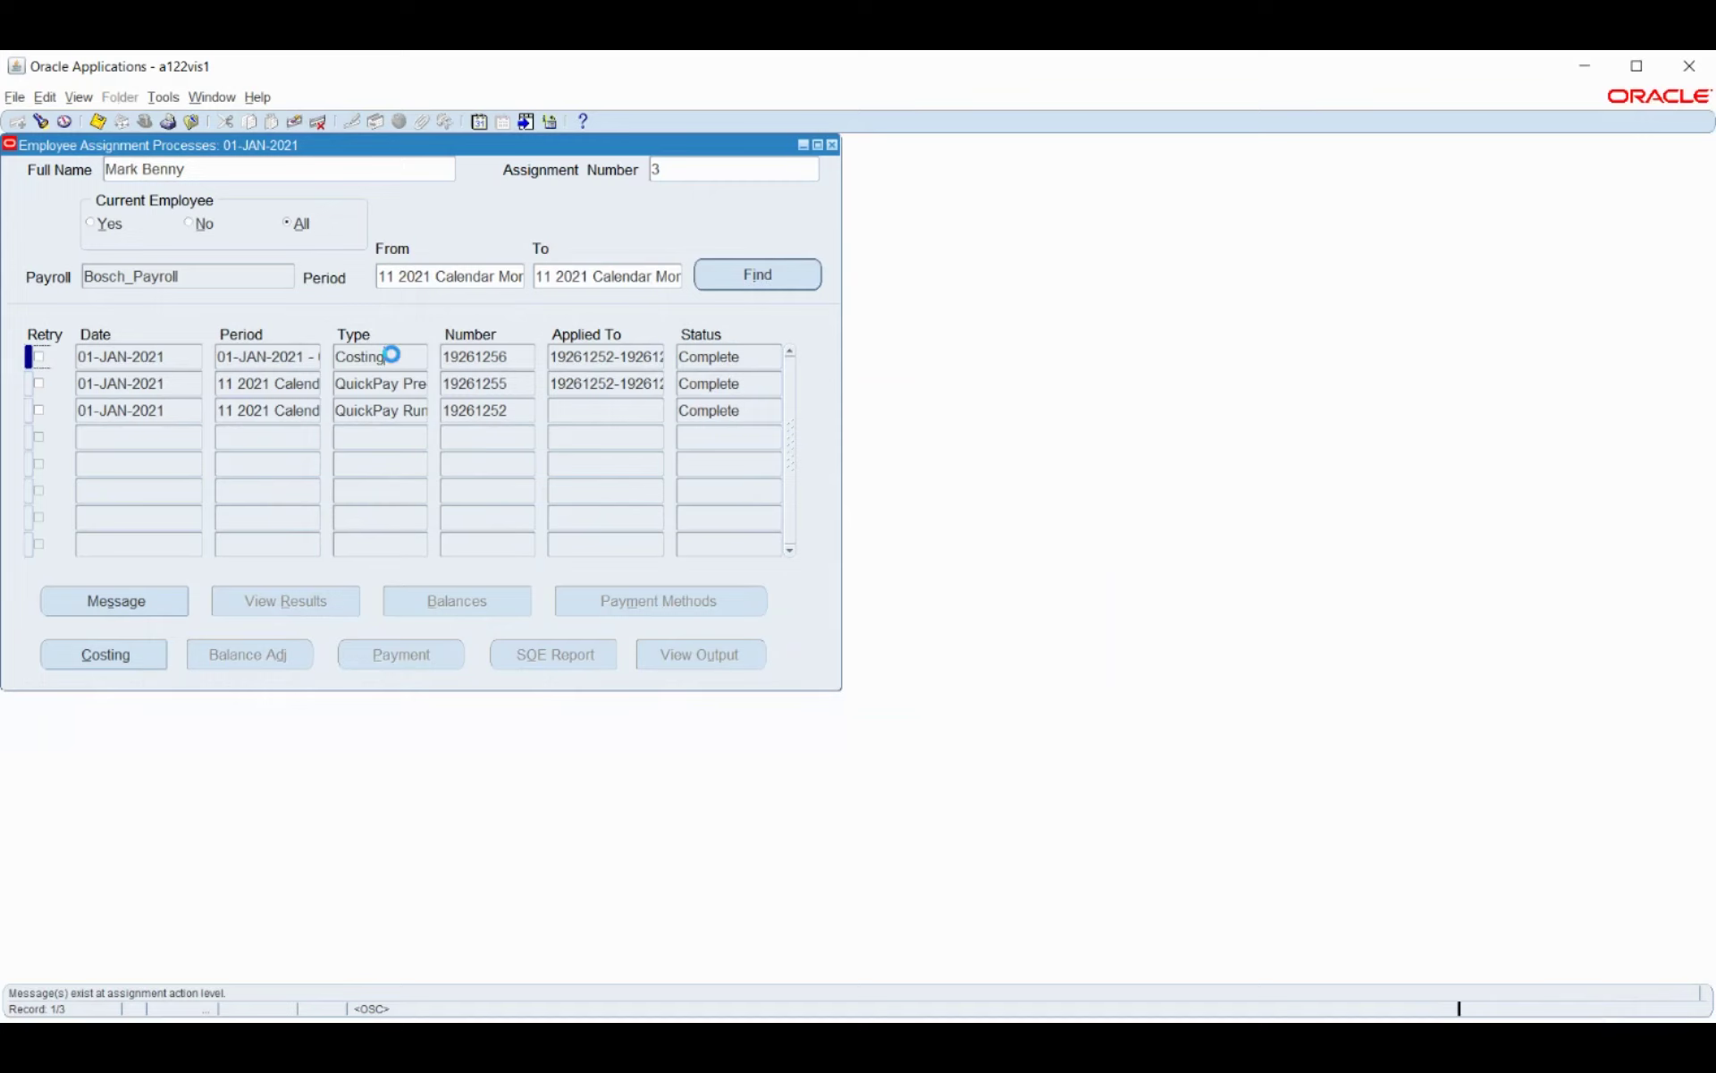
click(125, 659)
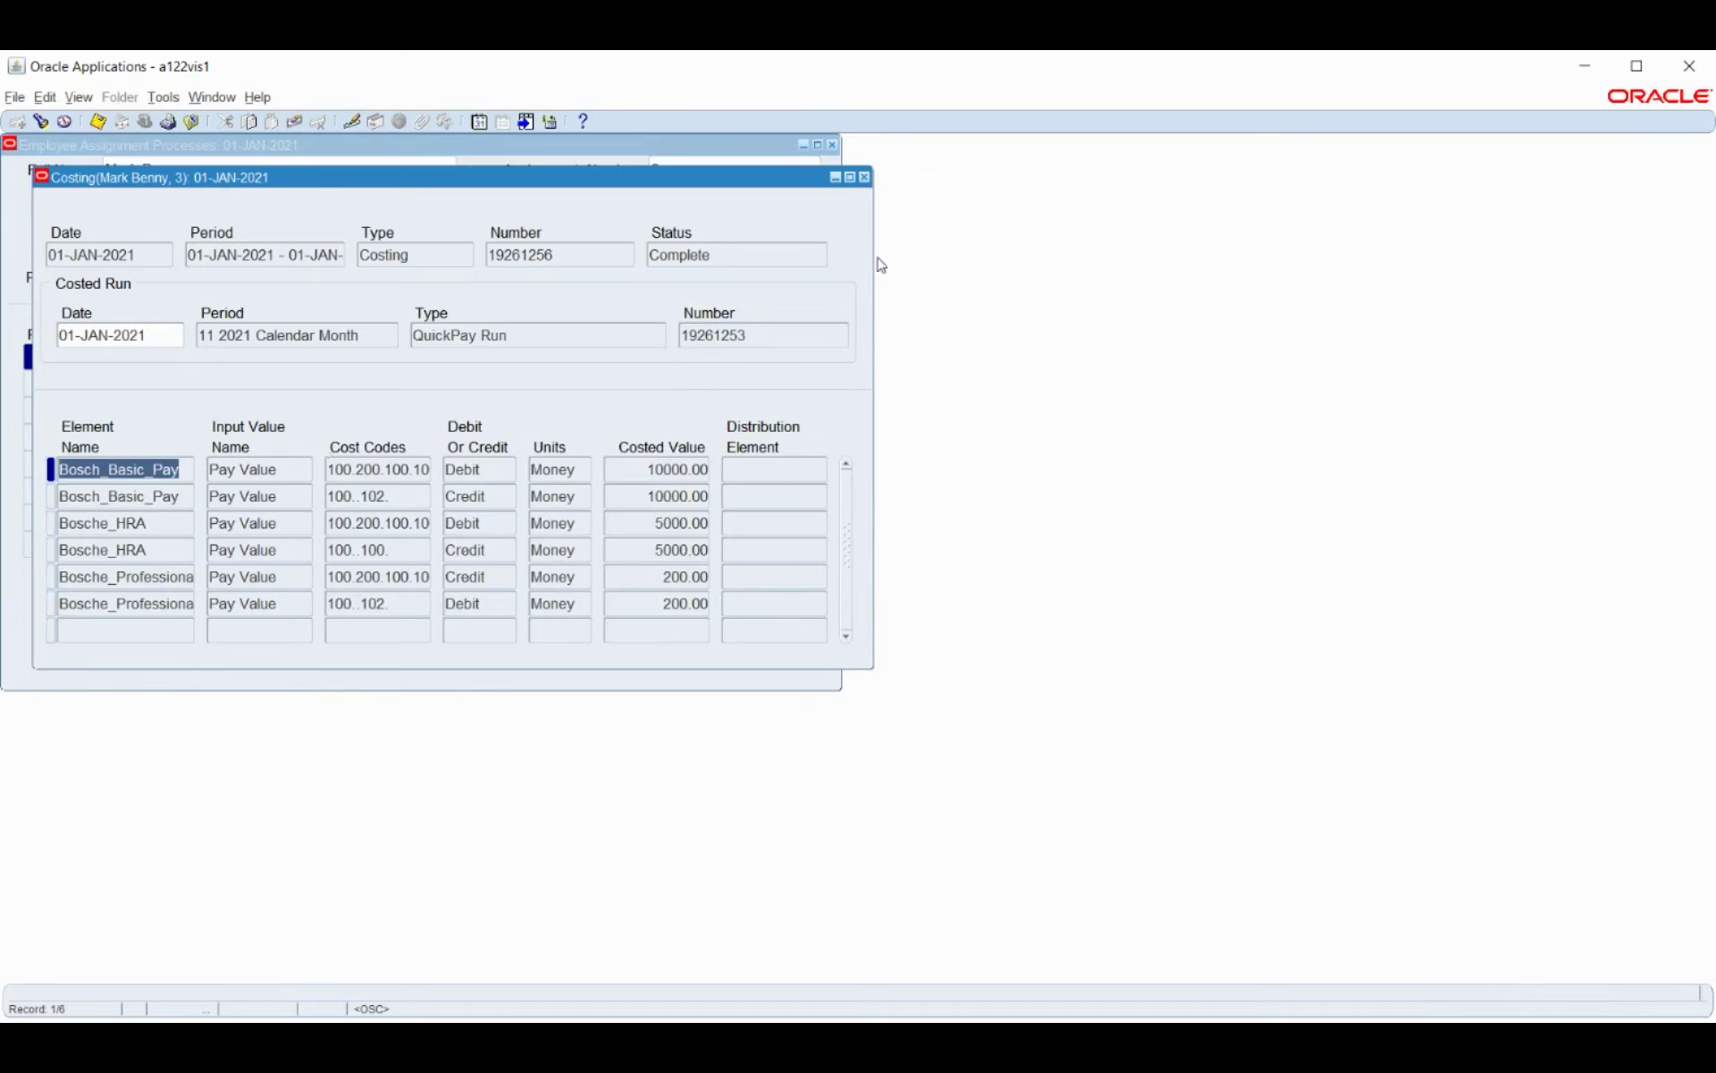
click(864, 179)
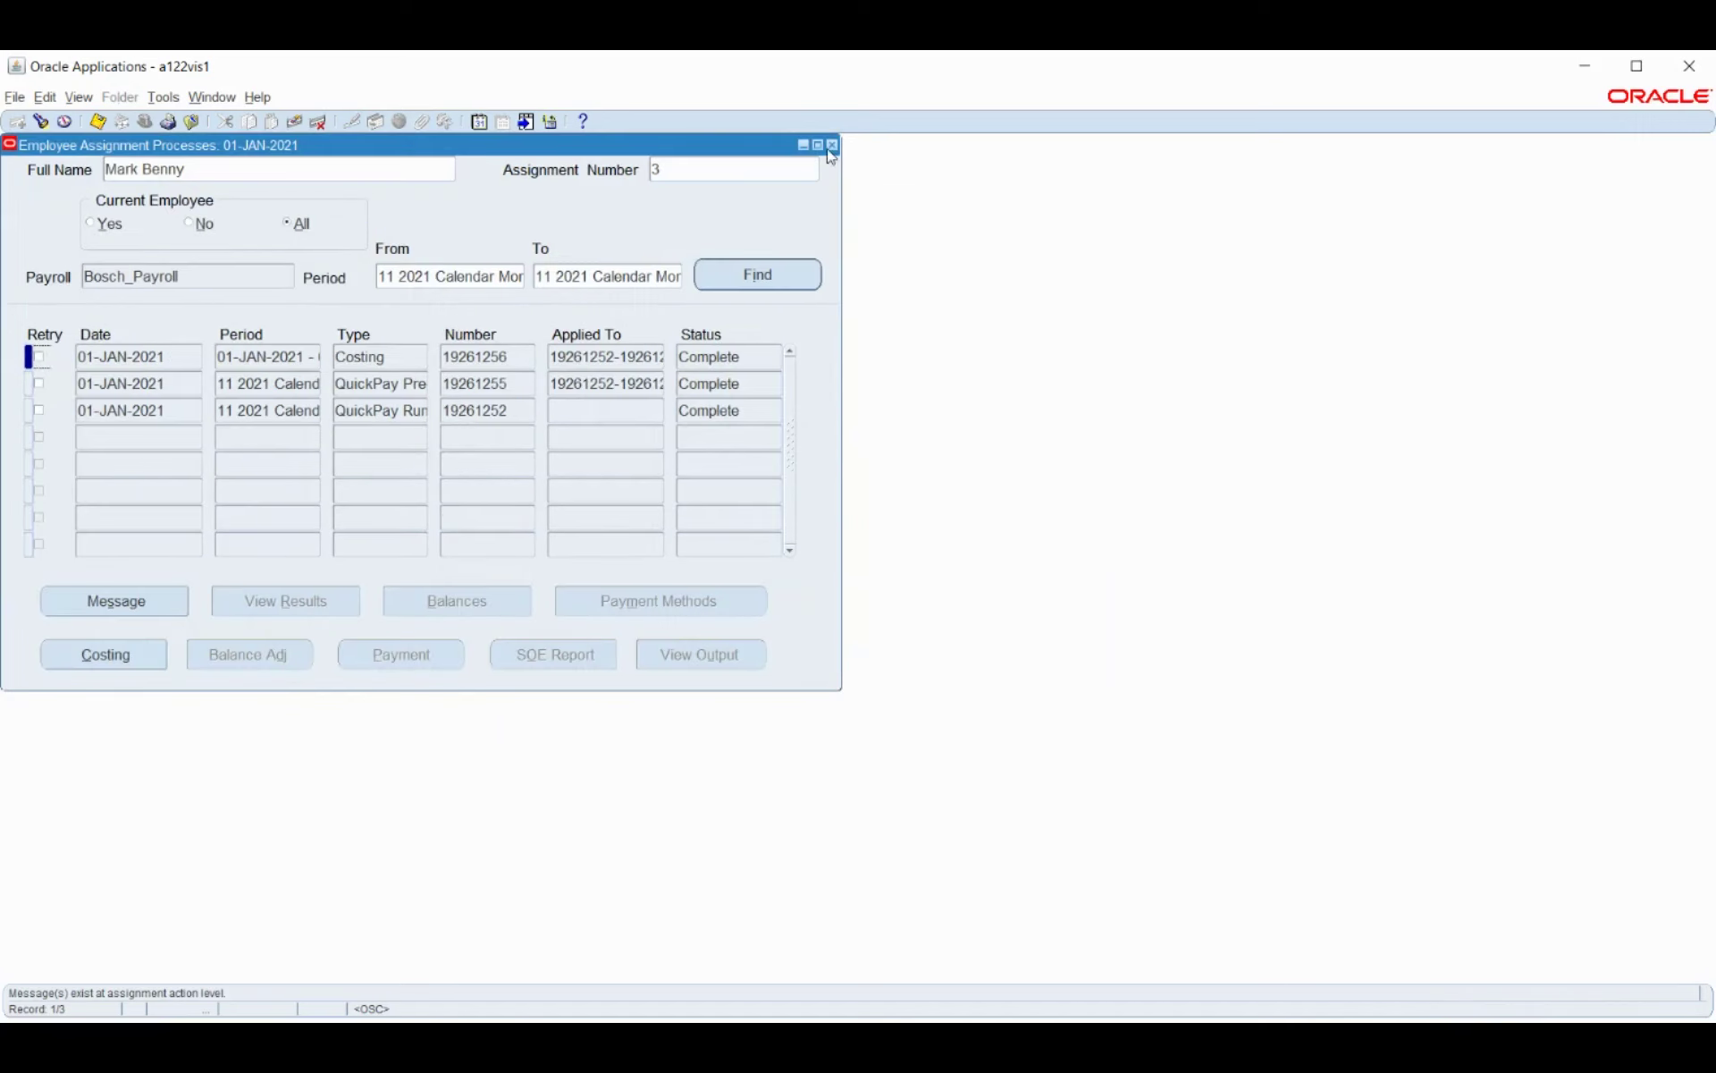
click(77, 98)
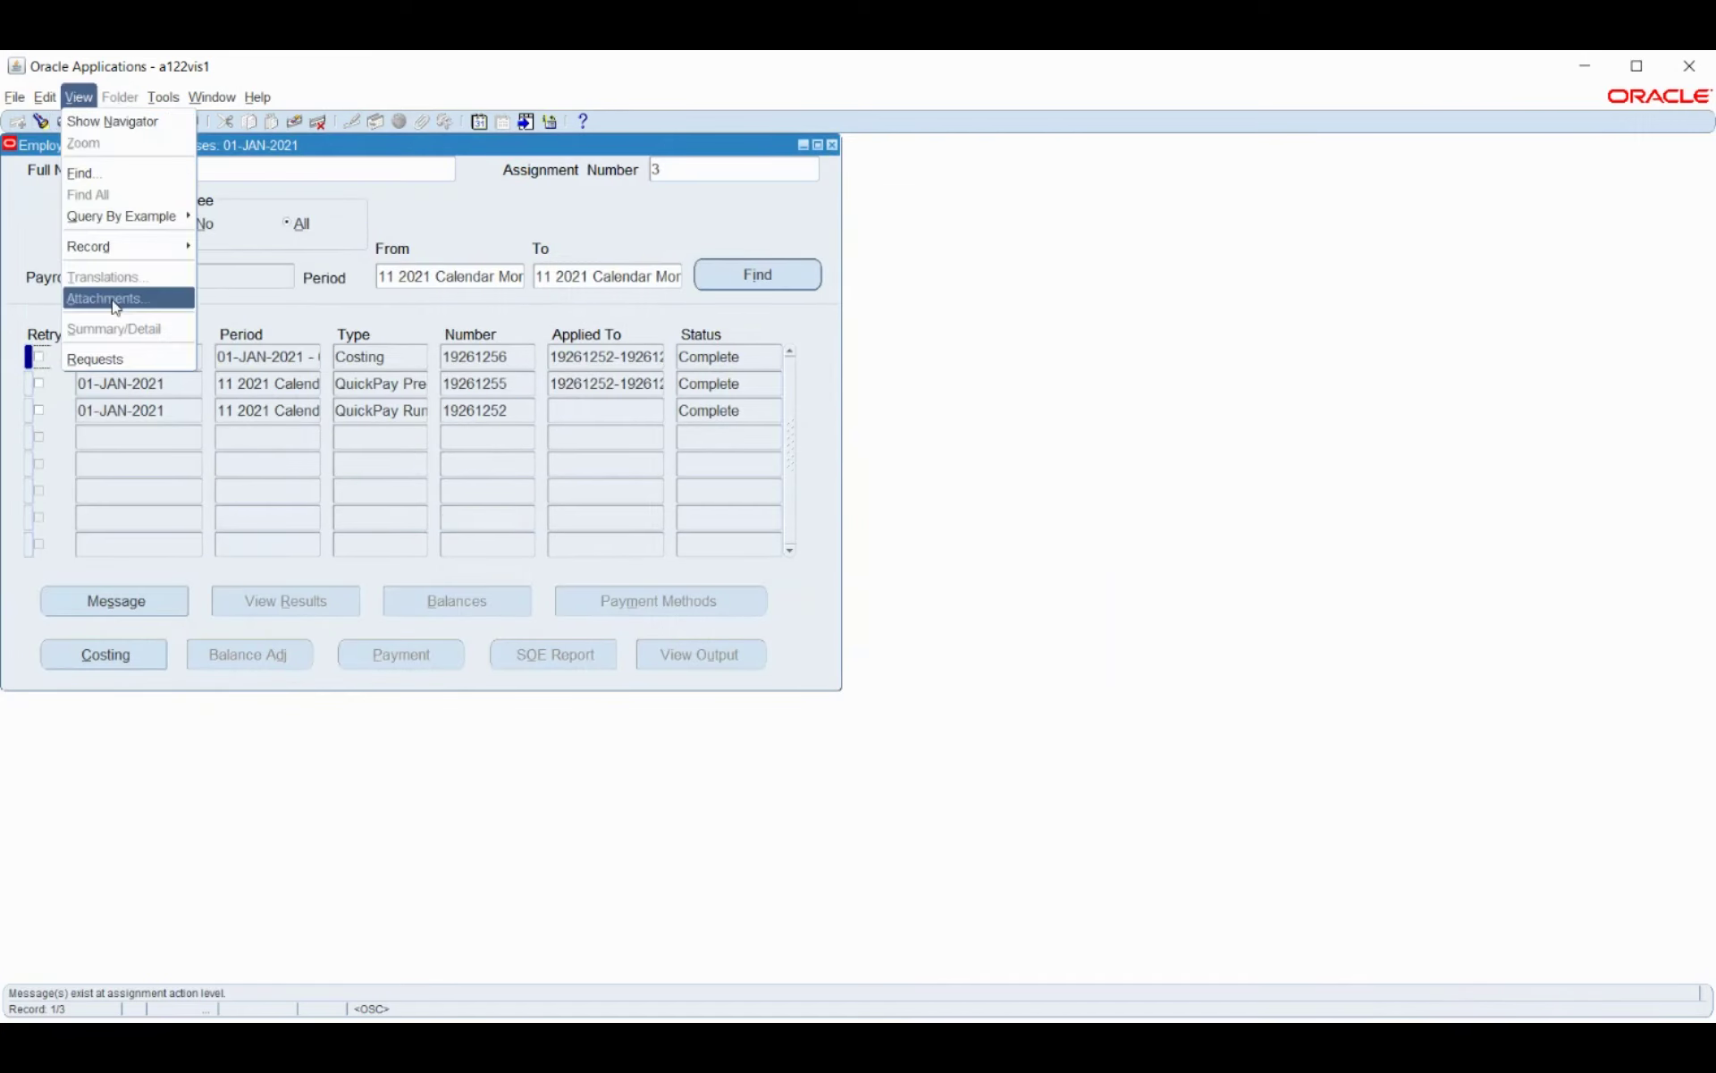
Start a new concurrent request and choose the Transfer to GL report.
click(119, 356)
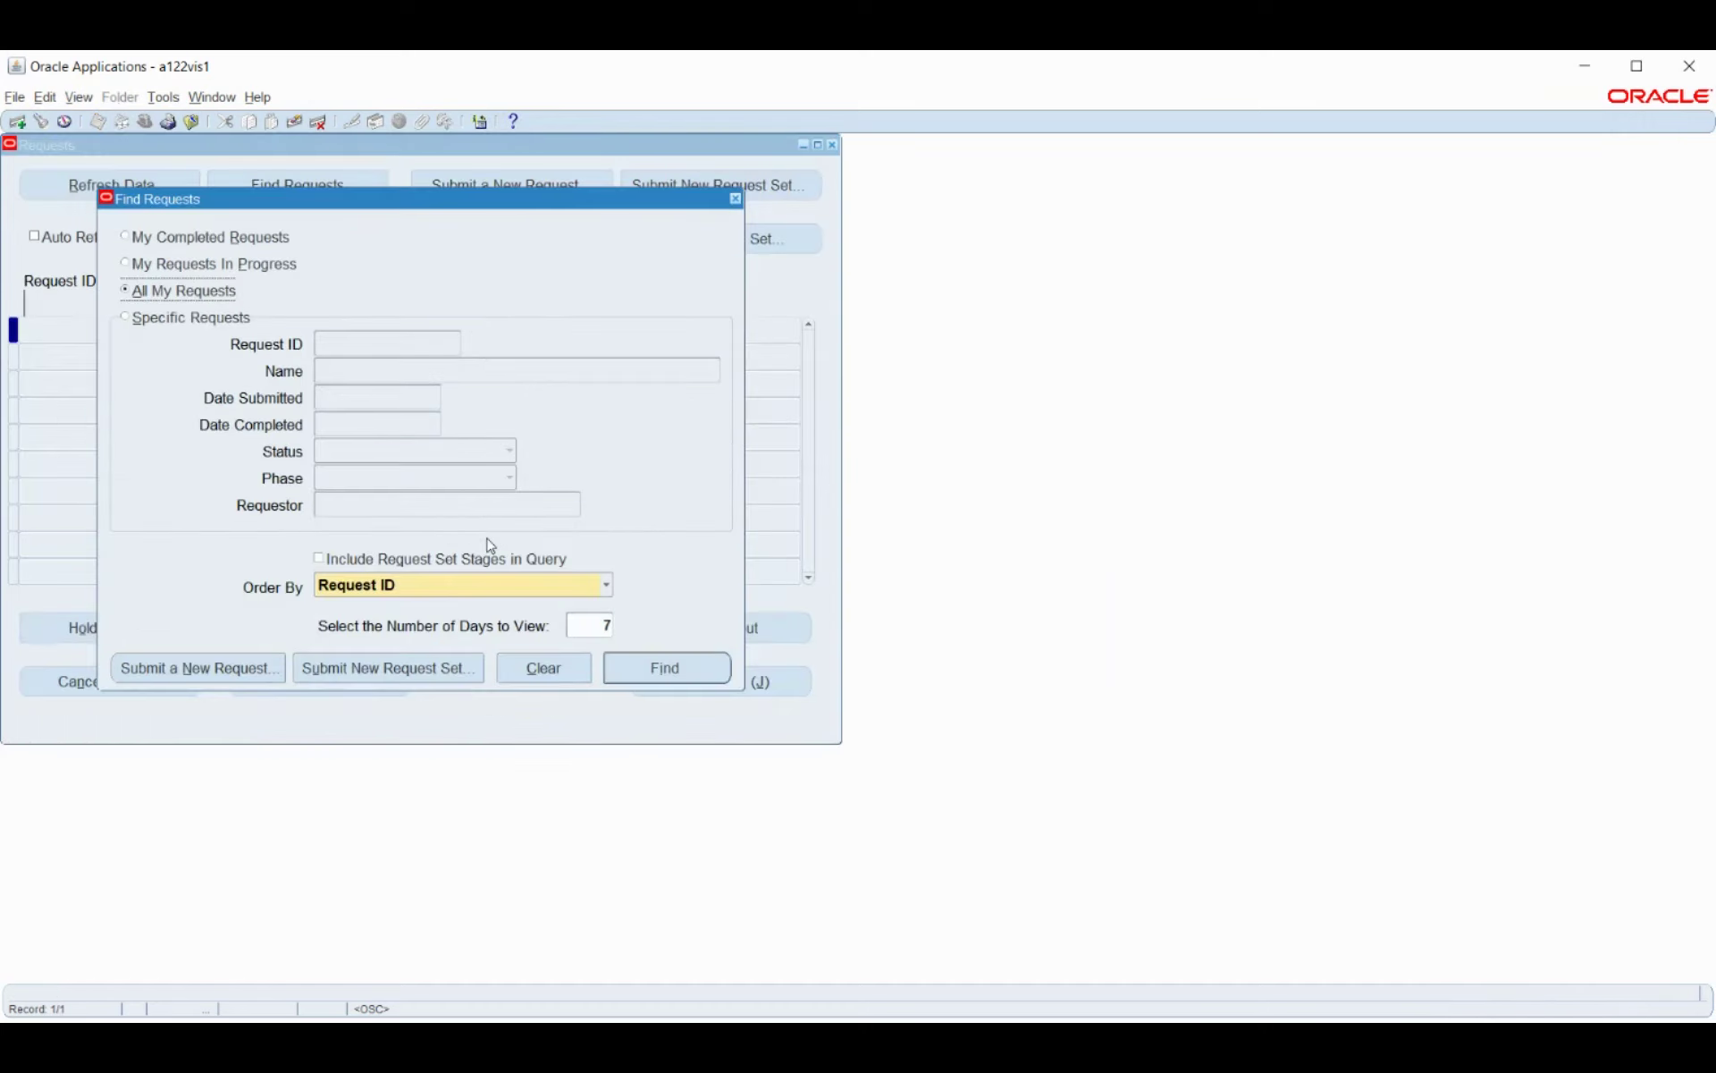
click(180, 668)
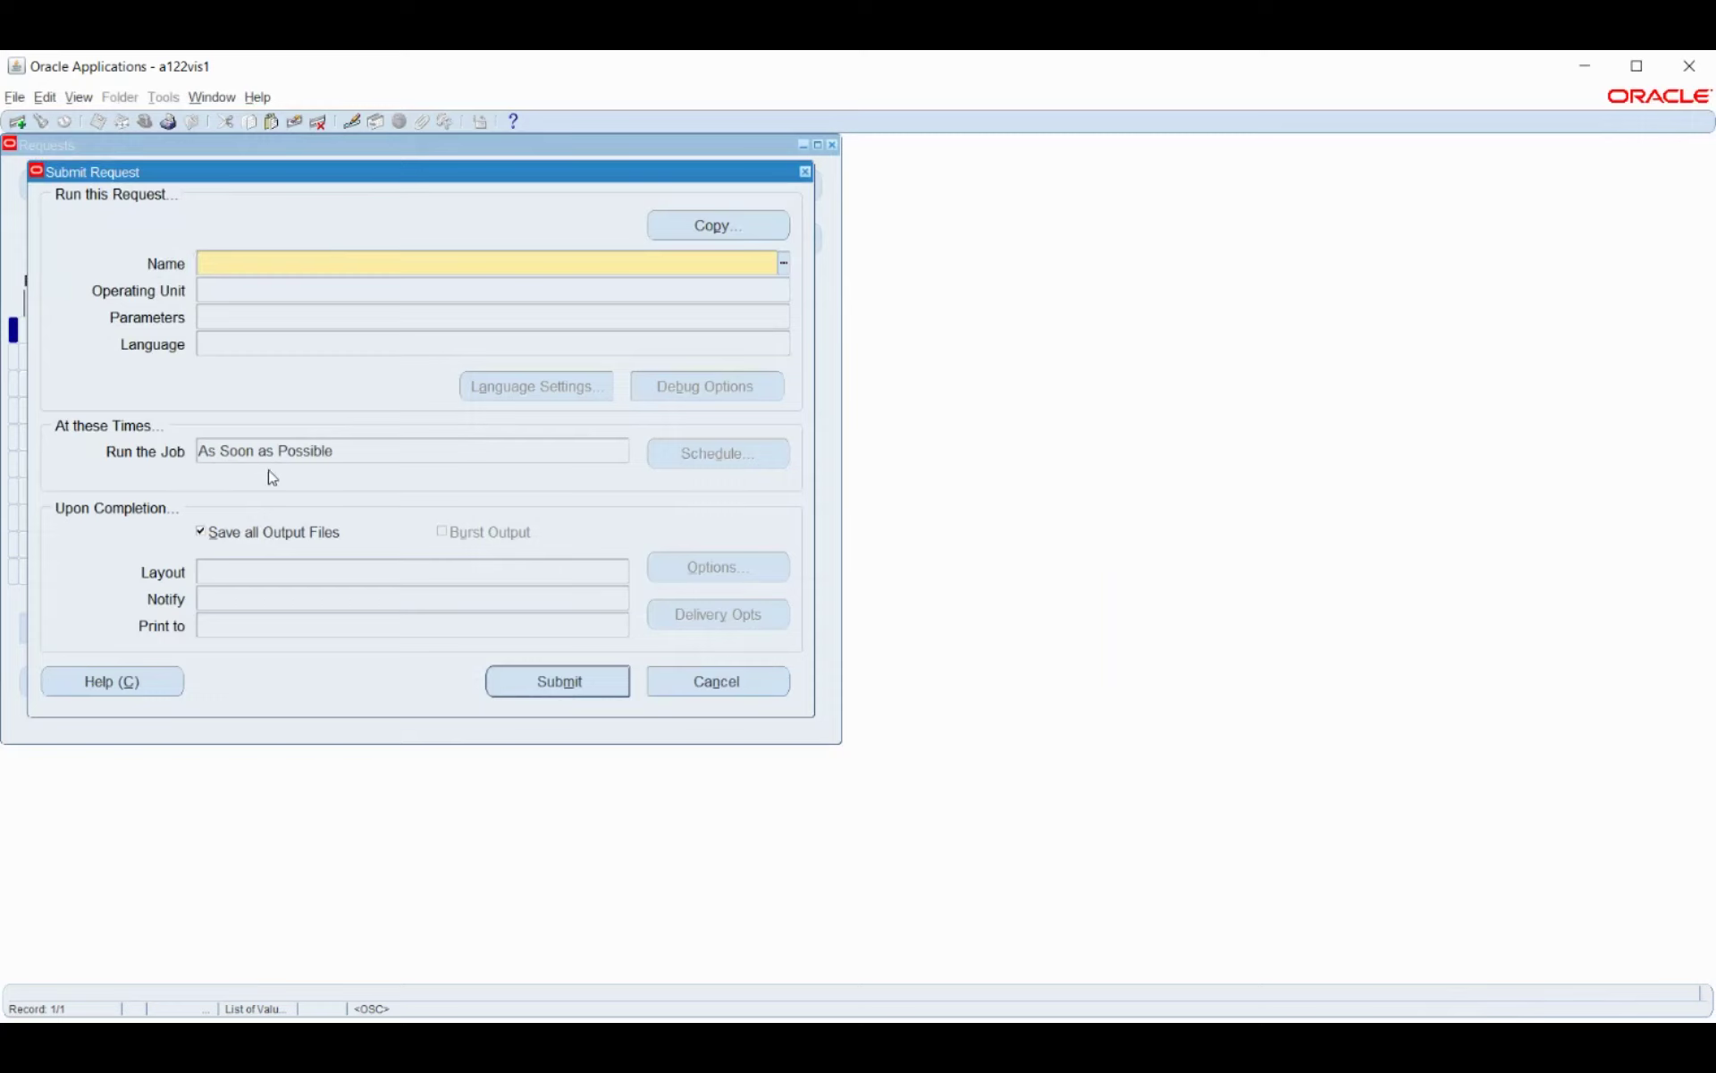
text(transfer)
key(Tab)
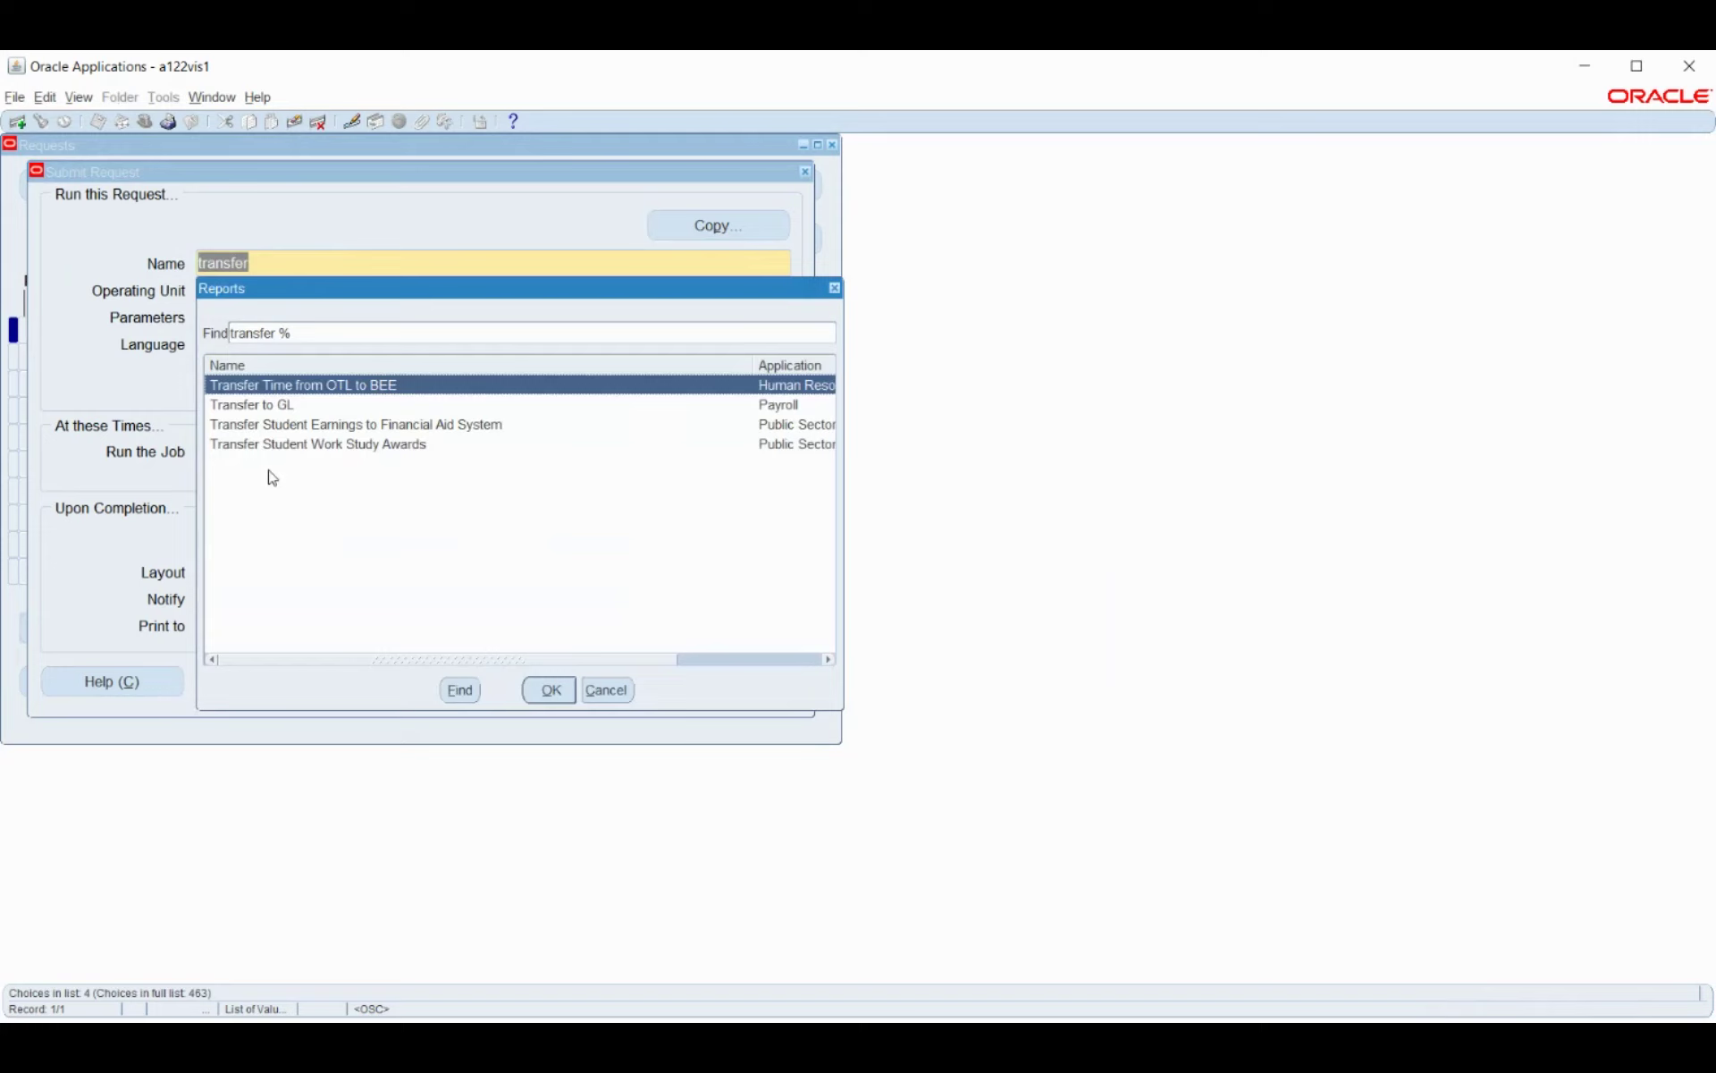
key(Down)
key(Return)
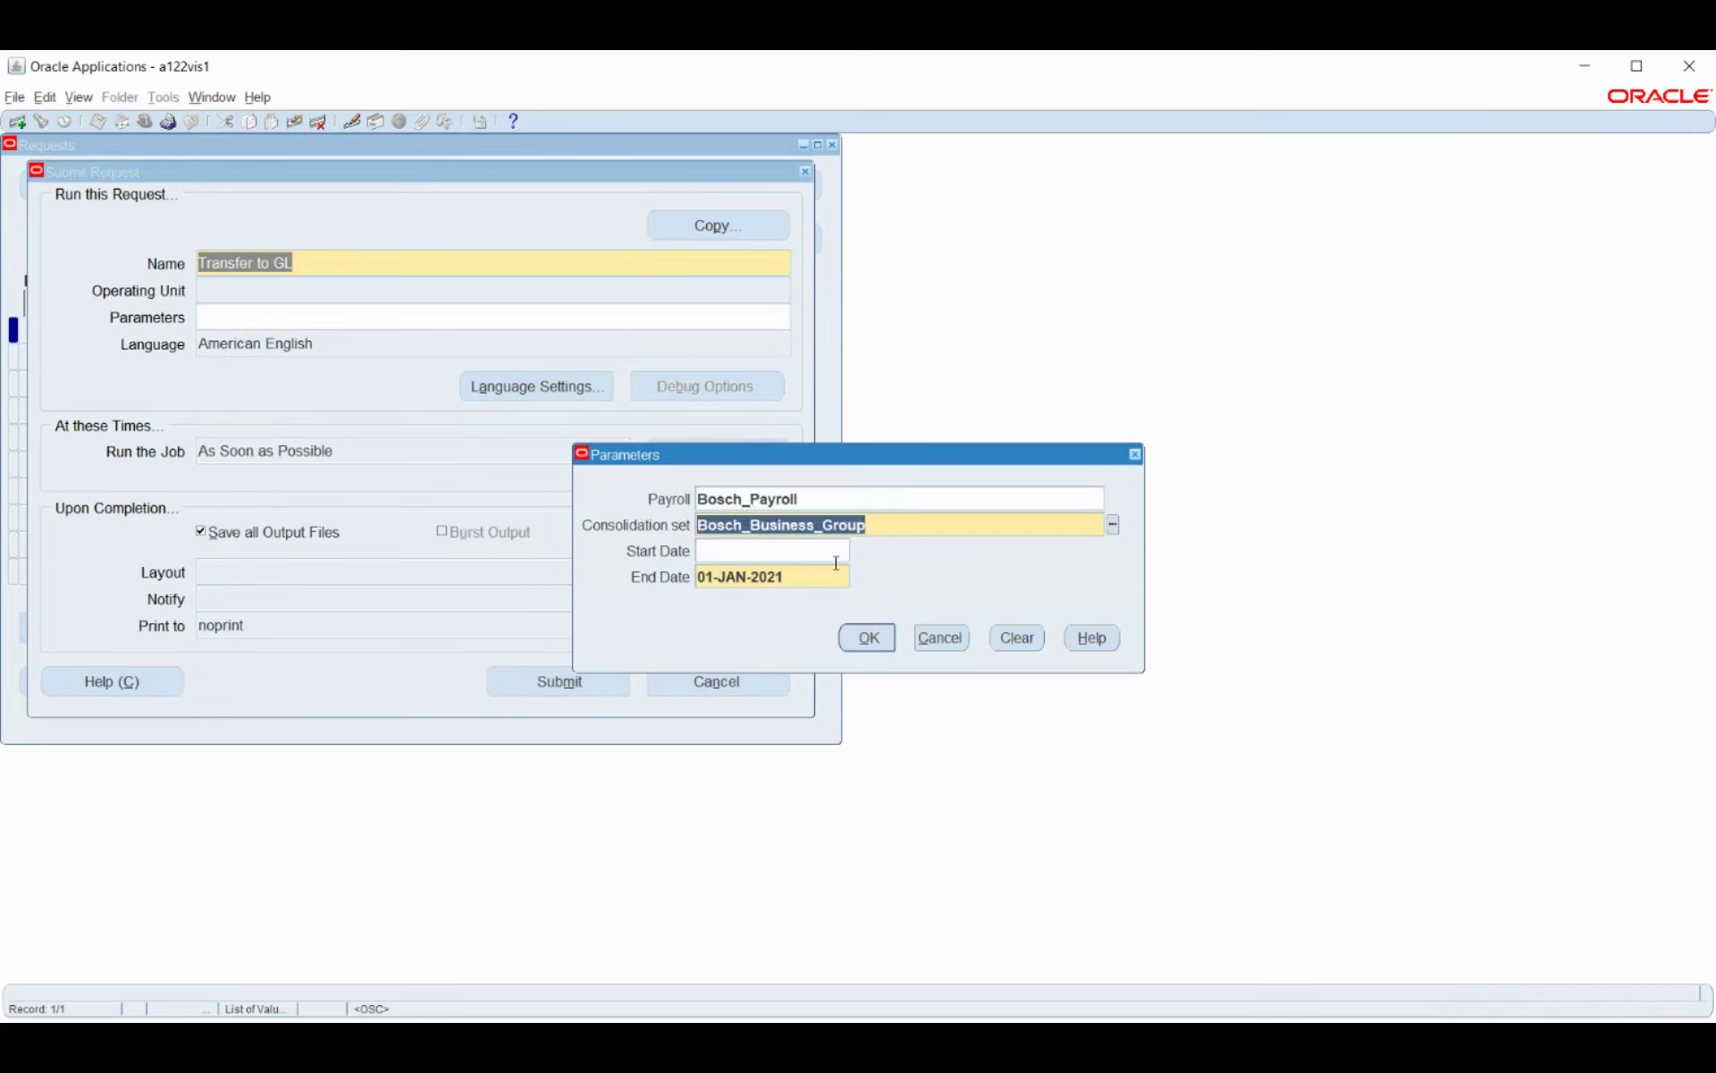
Submit Transfer to GL for Bosch_Payroll and Bosch_Business_Group ending 01-JAN-2021, declining another request.
click(867, 640)
click(585, 681)
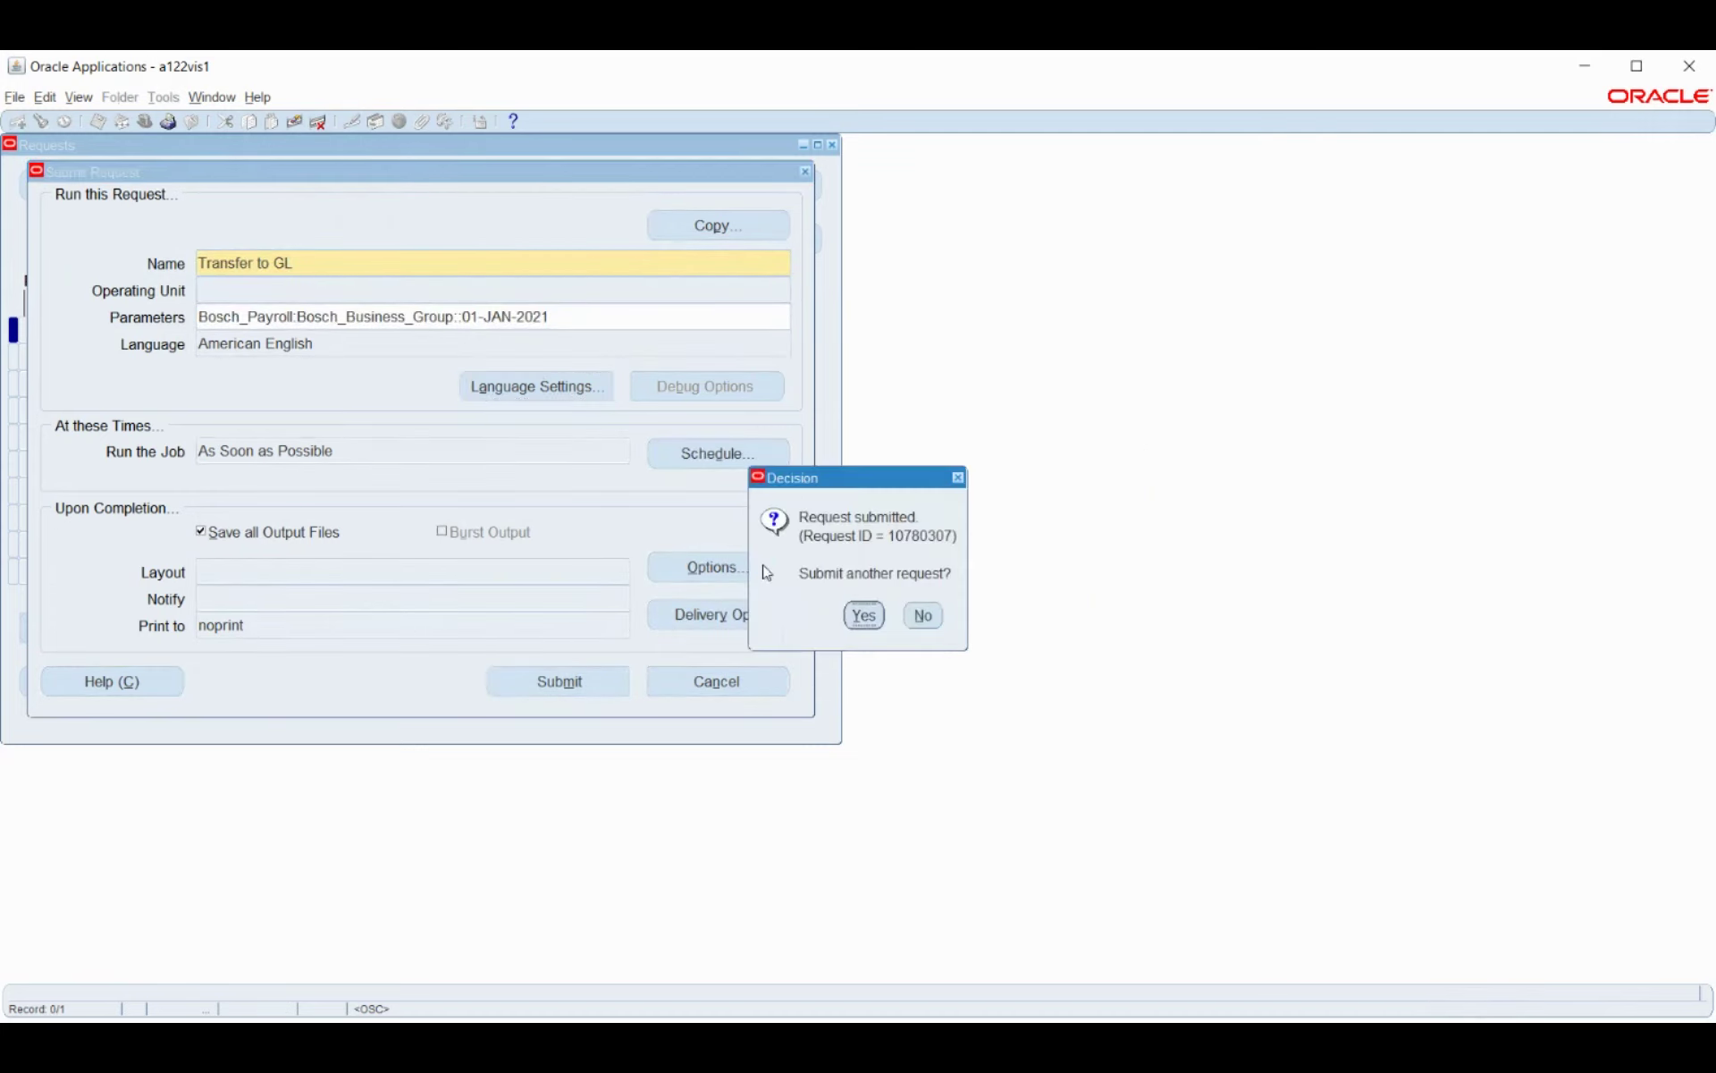
click(920, 615)
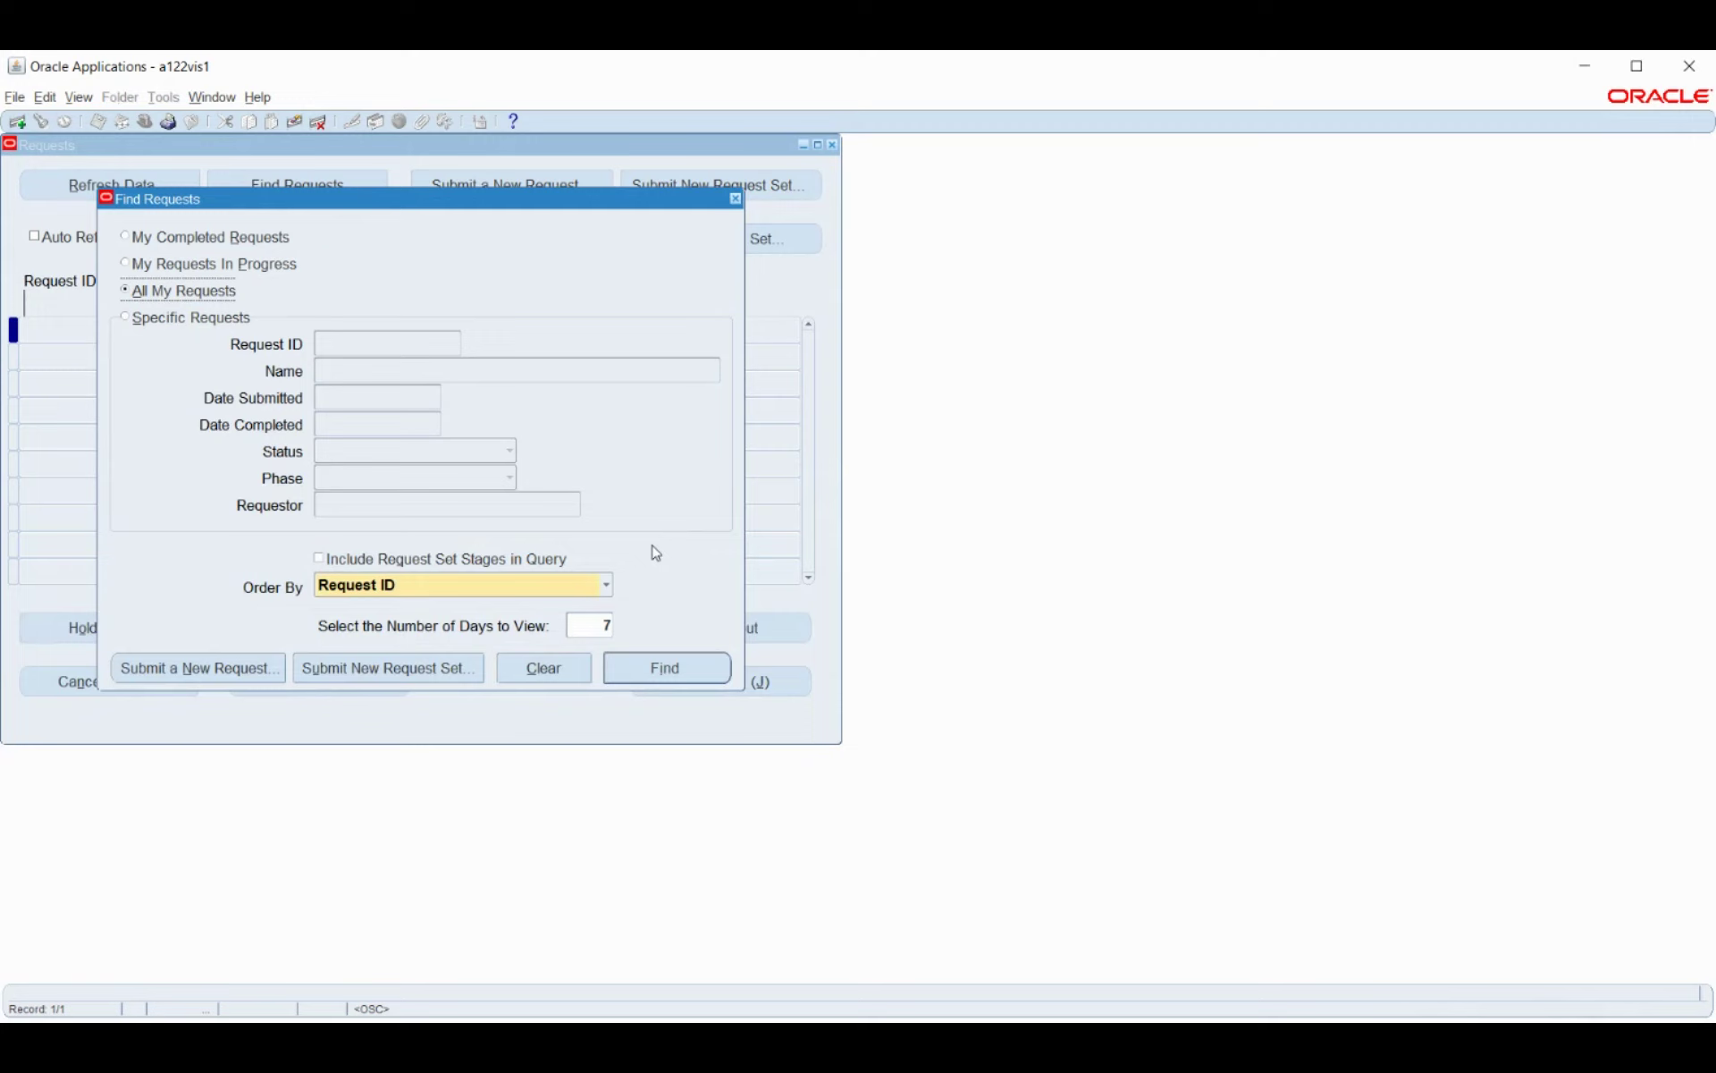
click(664, 667)
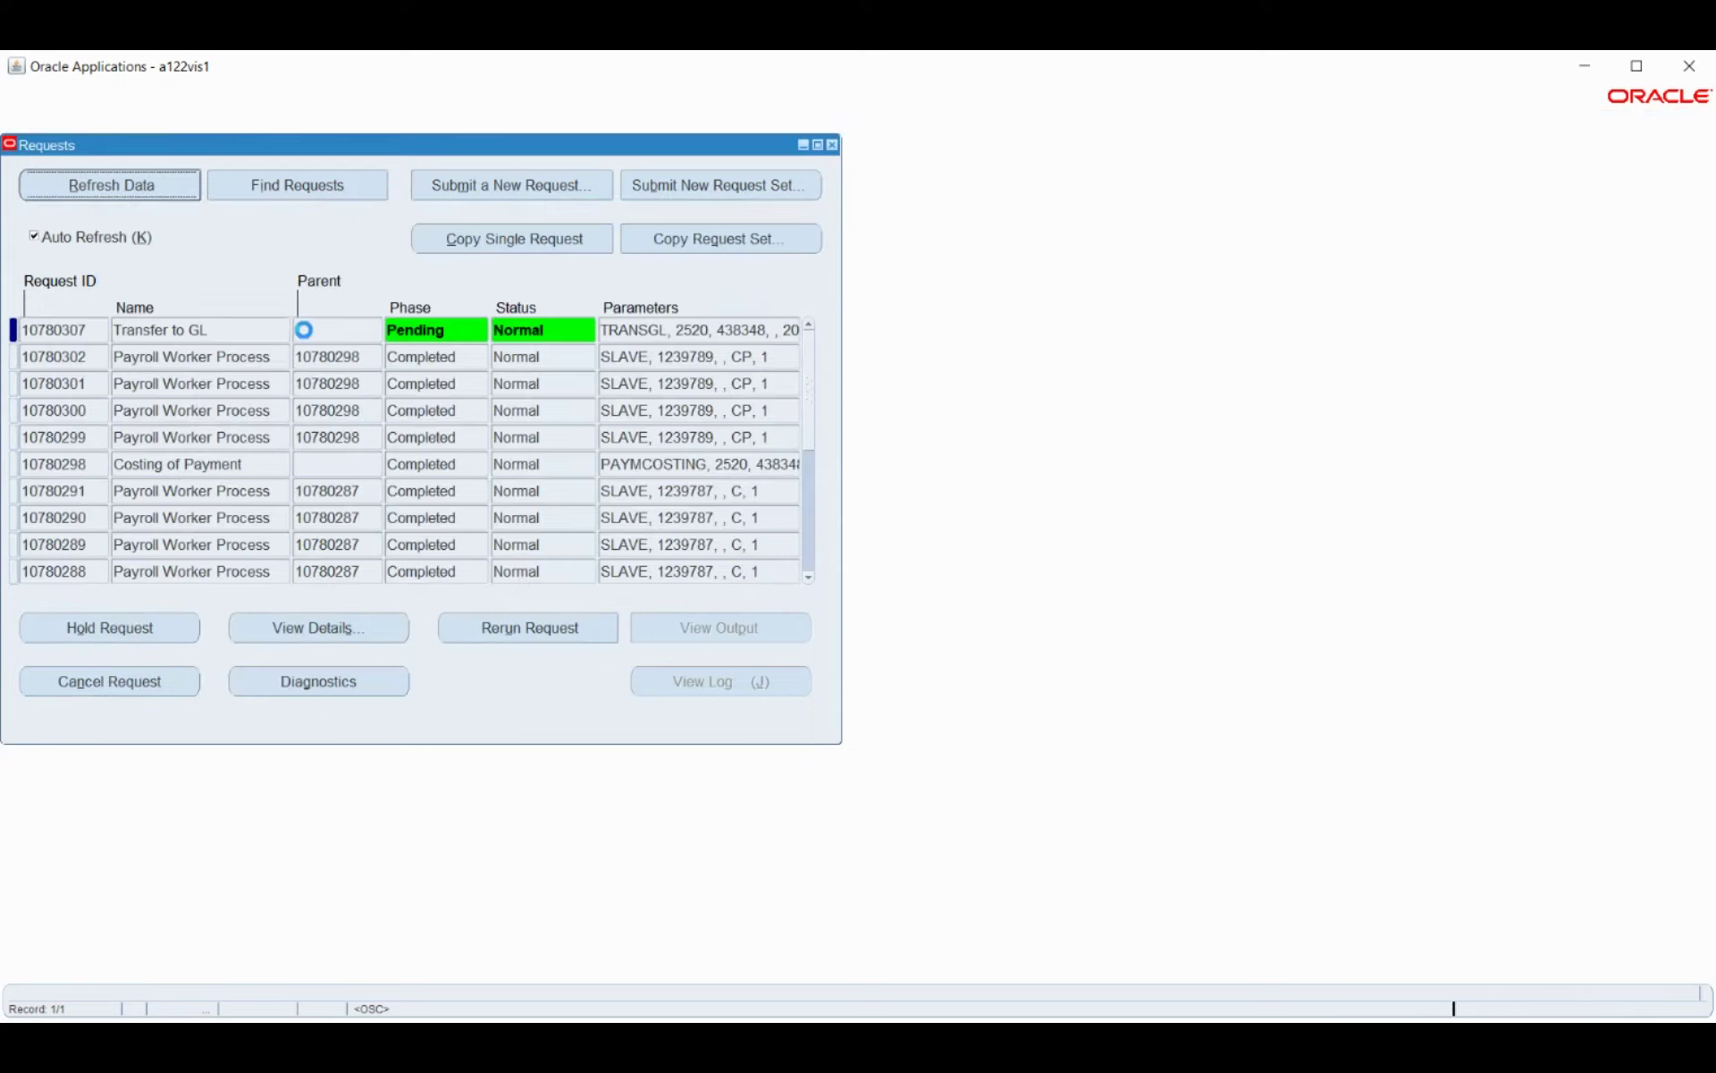
Refresh the request list repeatedly until Transfer to GL and its worker processes complete normally.
click(128, 188)
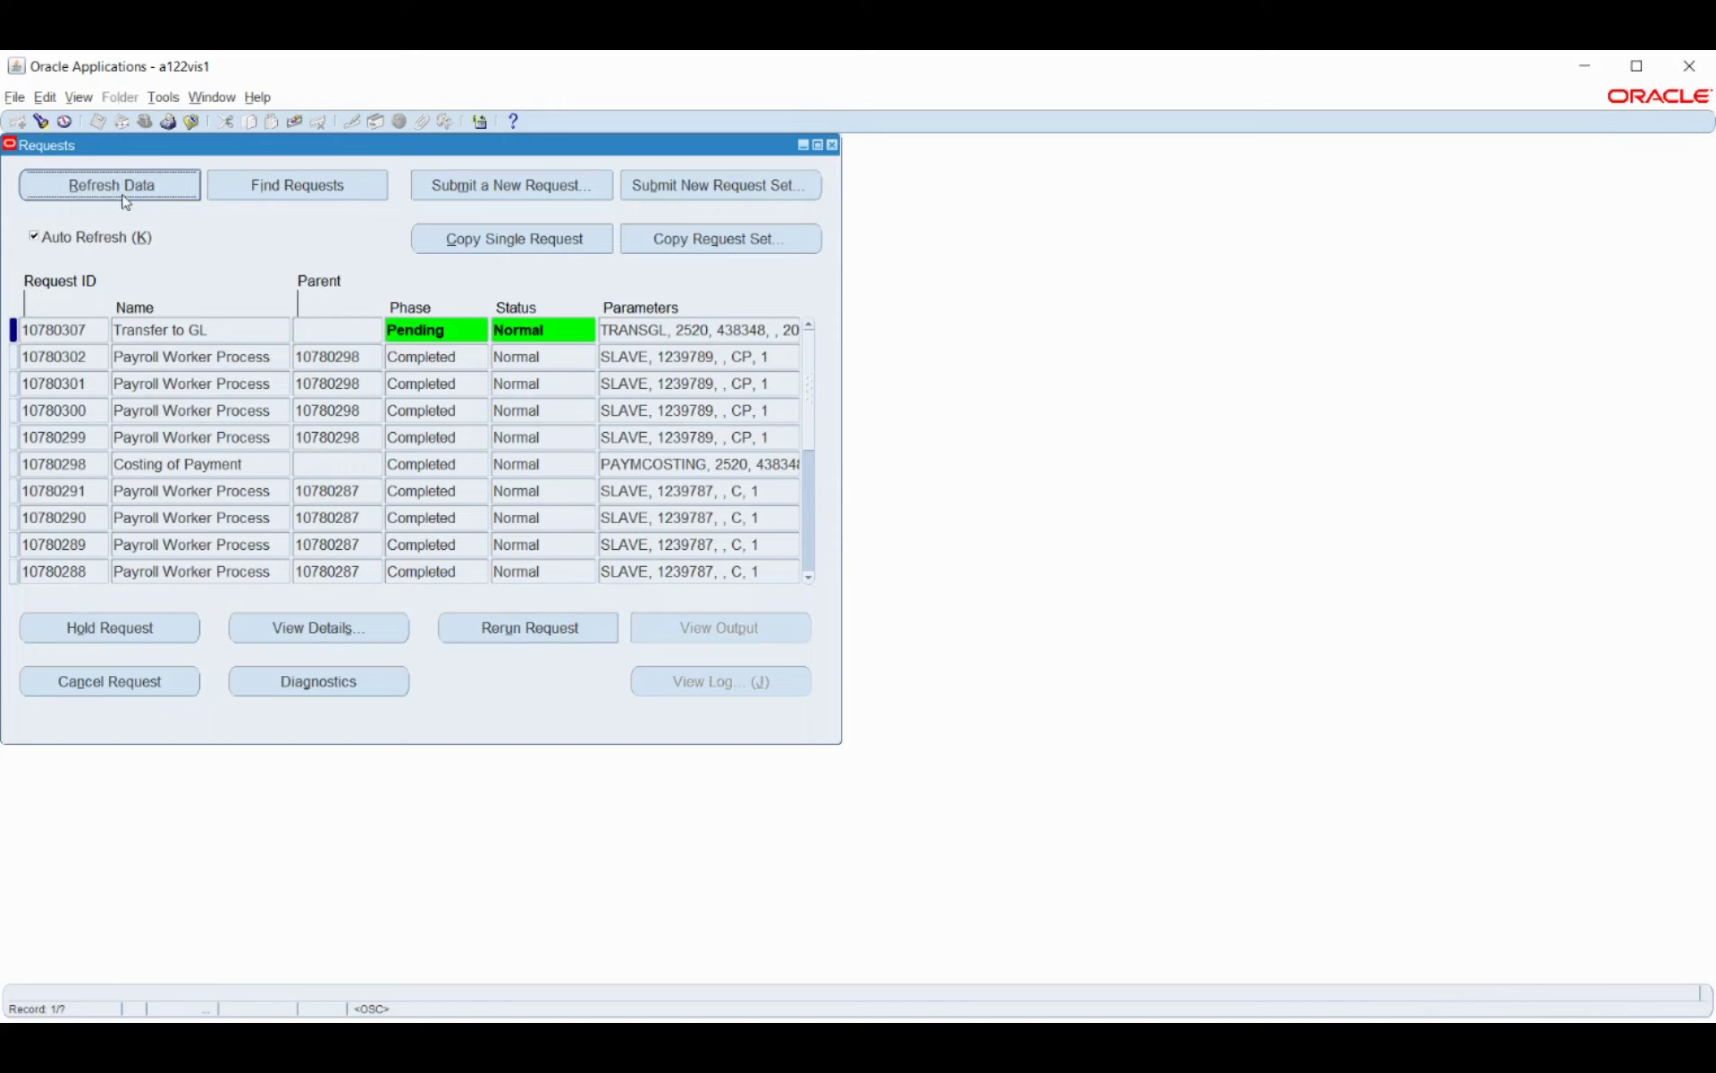
click(126, 198)
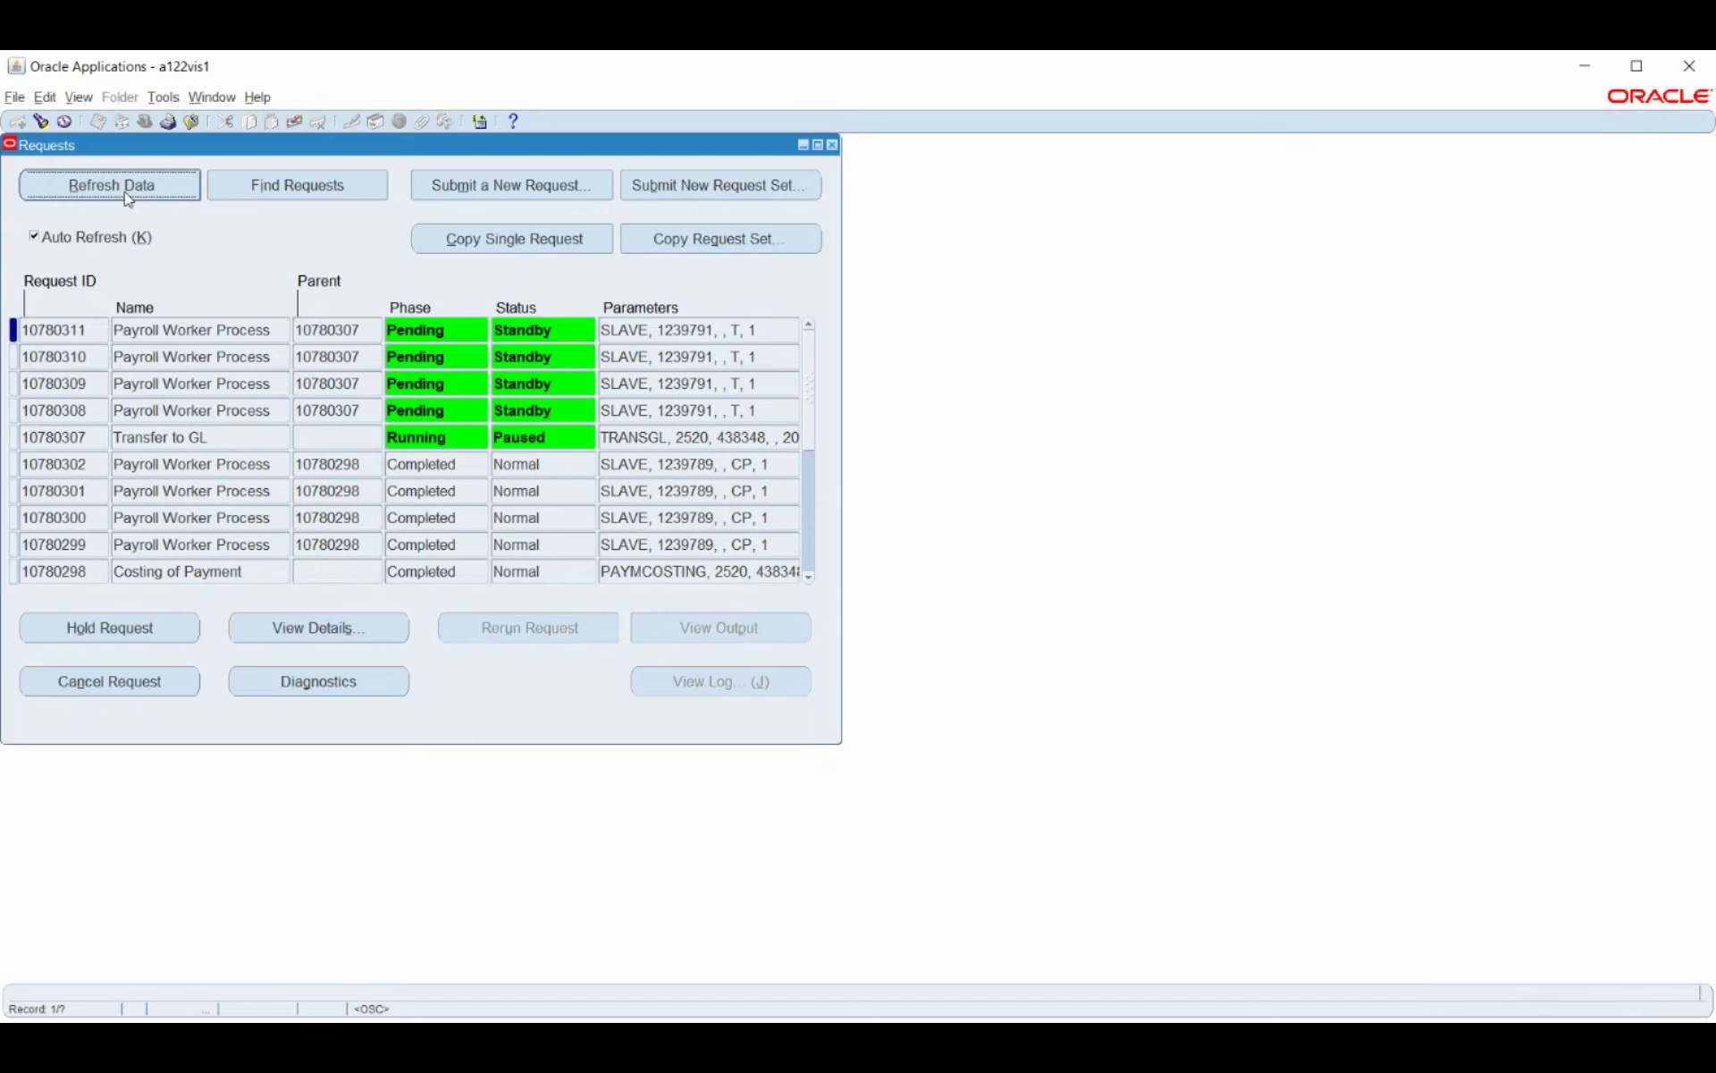
click(127, 199)
click(124, 190)
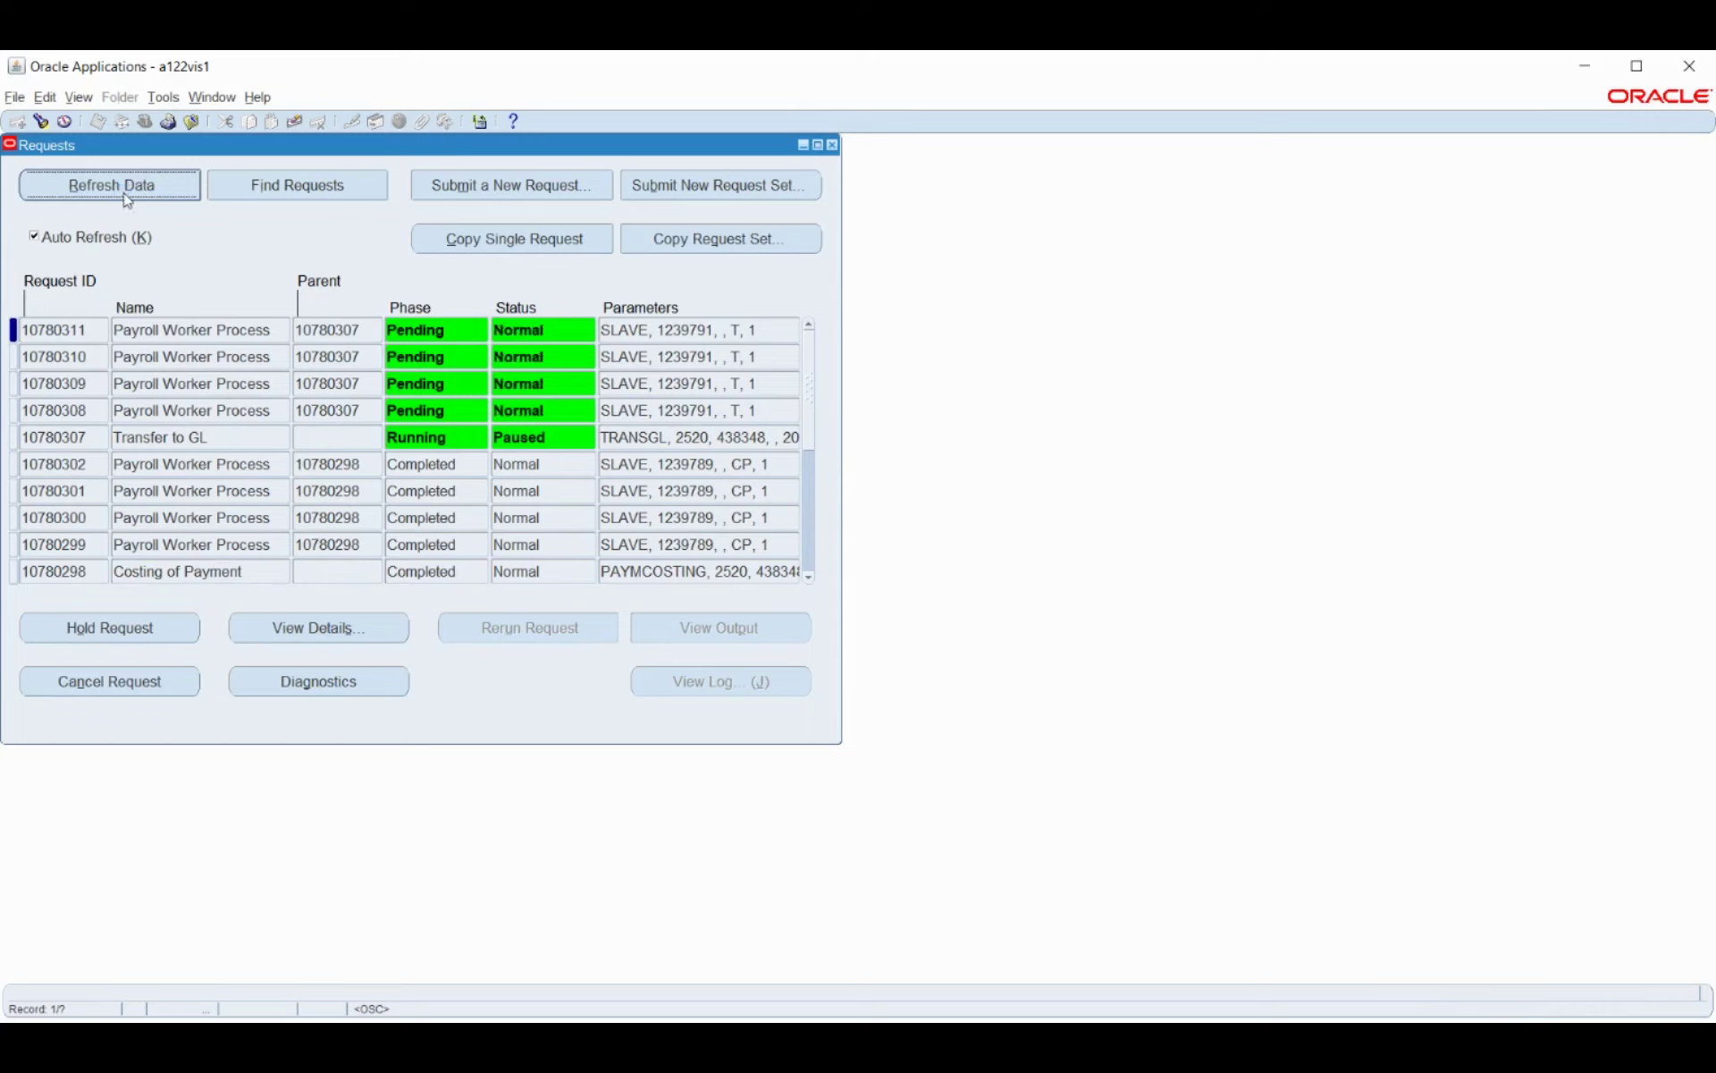
click(124, 189)
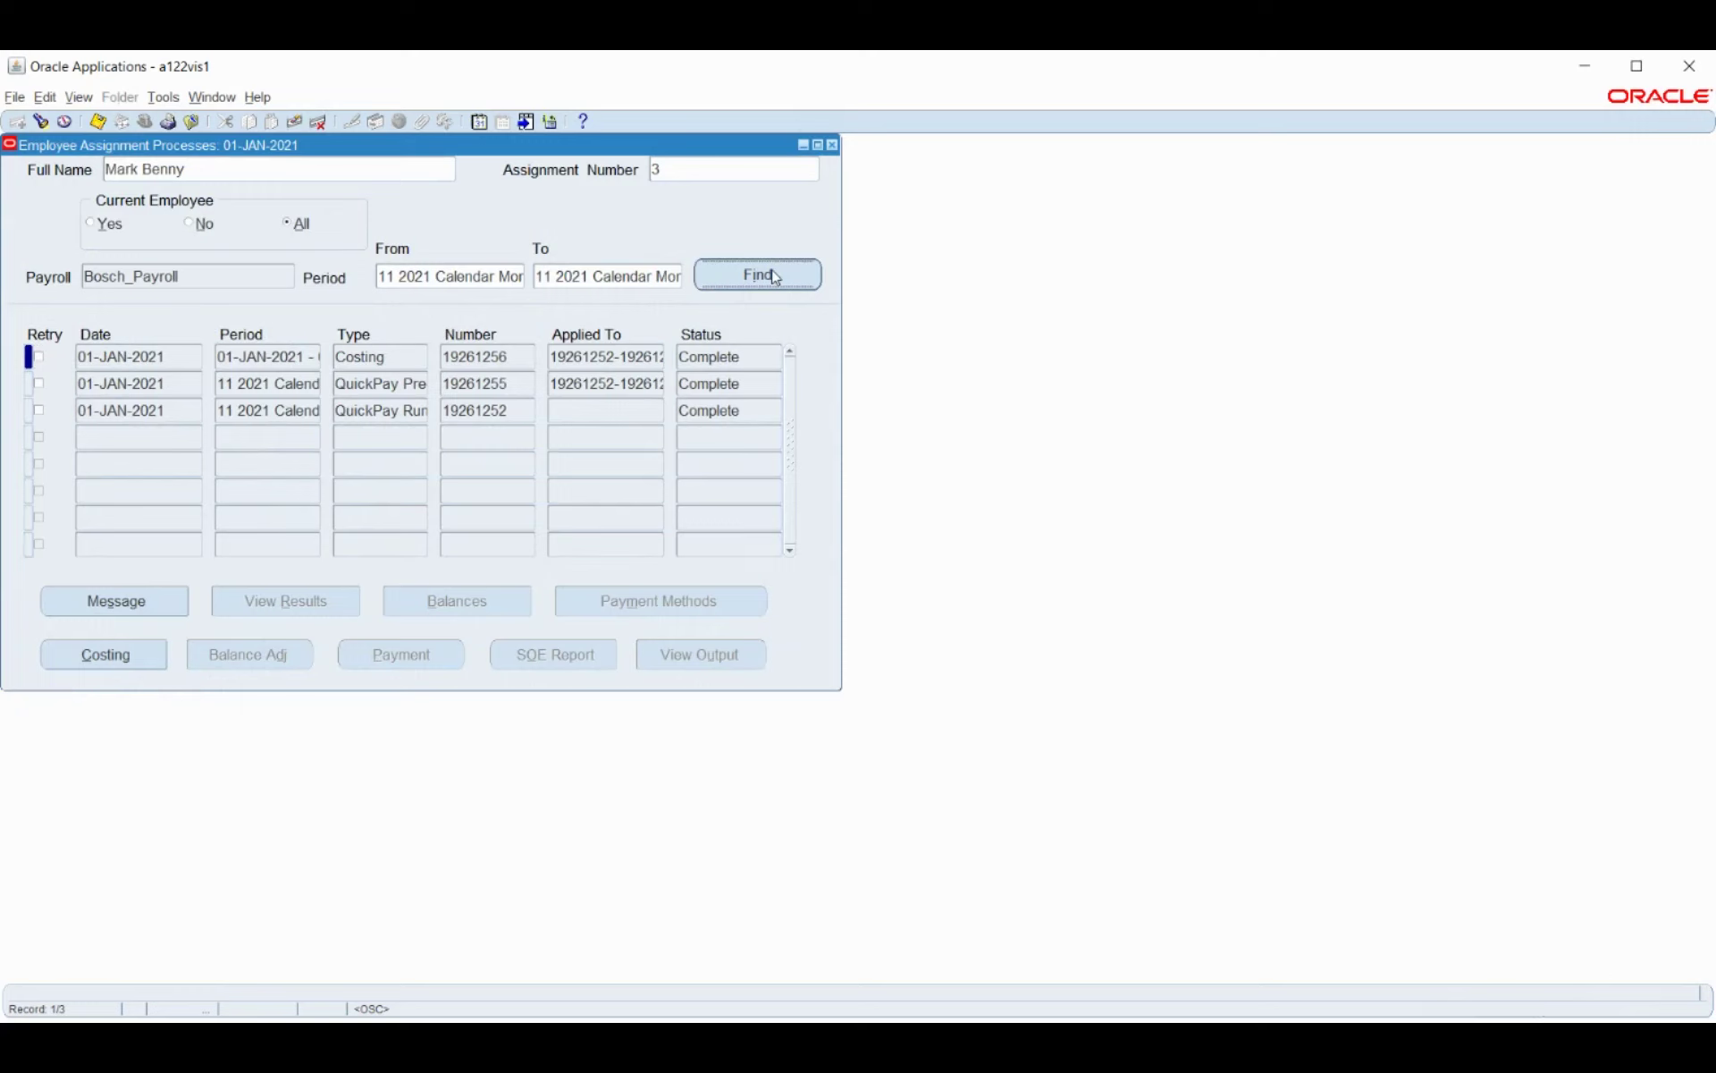
Switch to System Administrator Vision and open Security > Responsibility > Define.
click(832, 144)
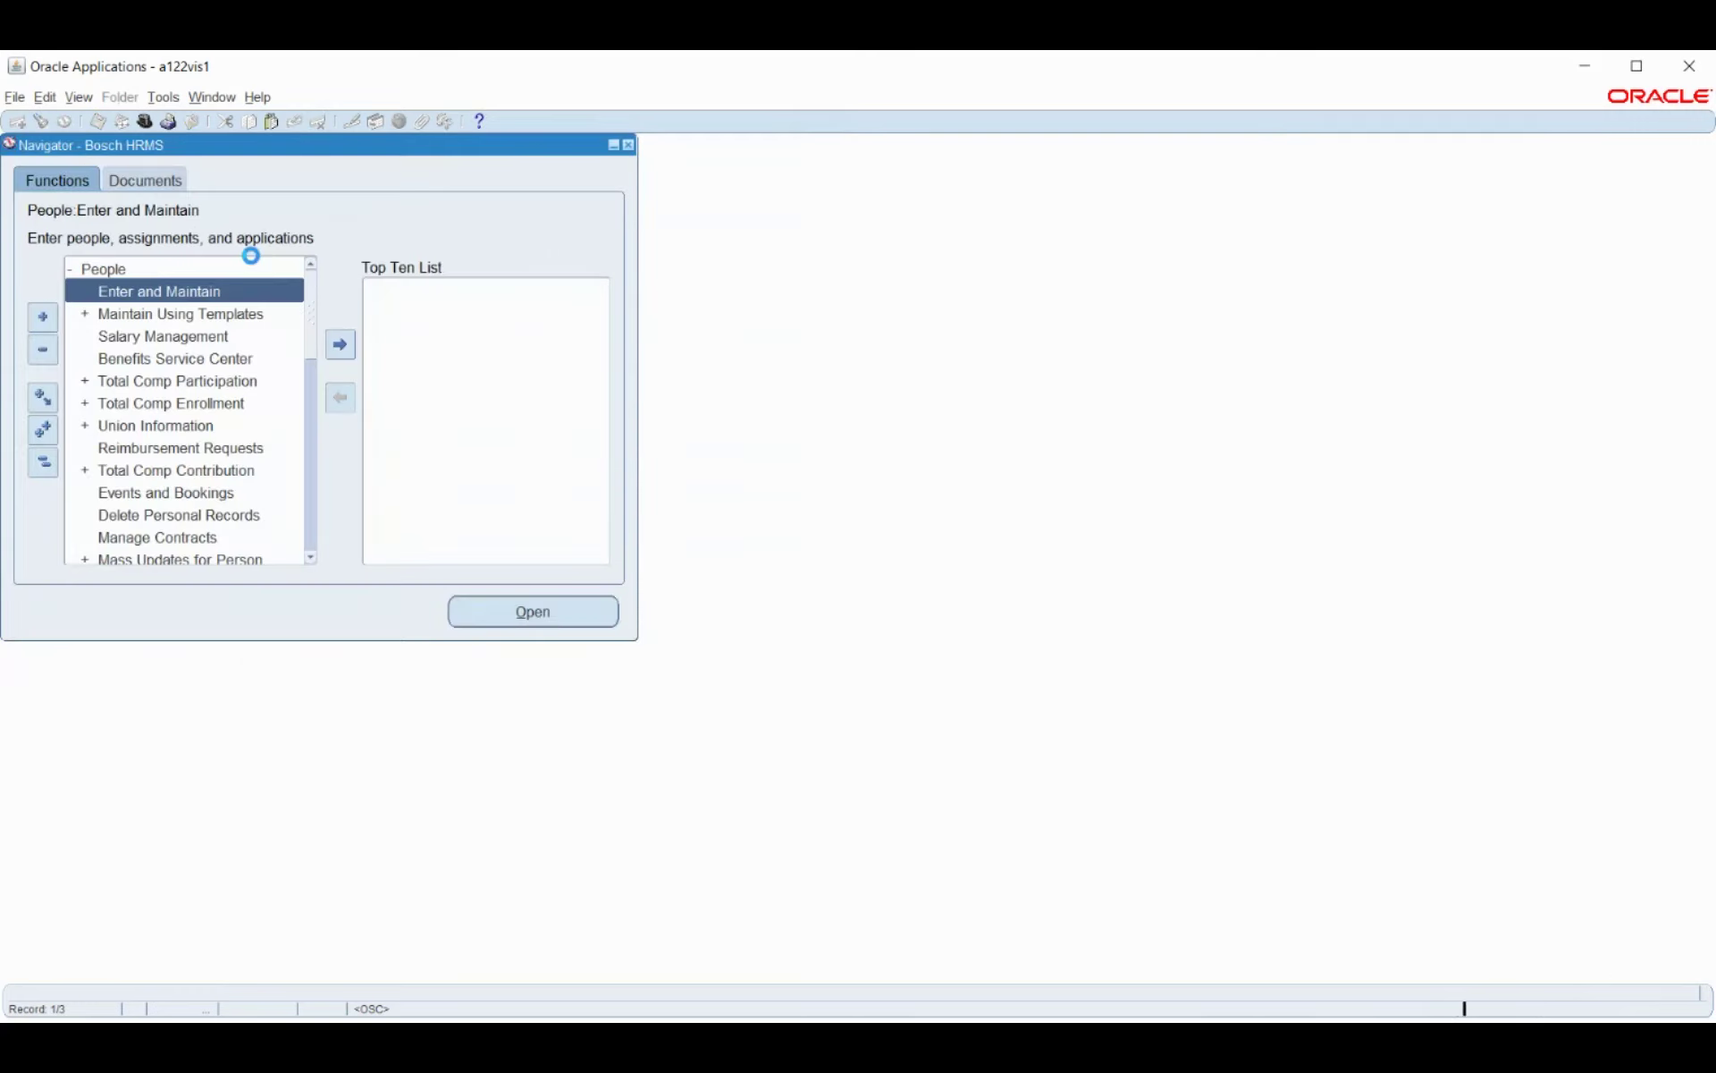
double_click(76, 292)
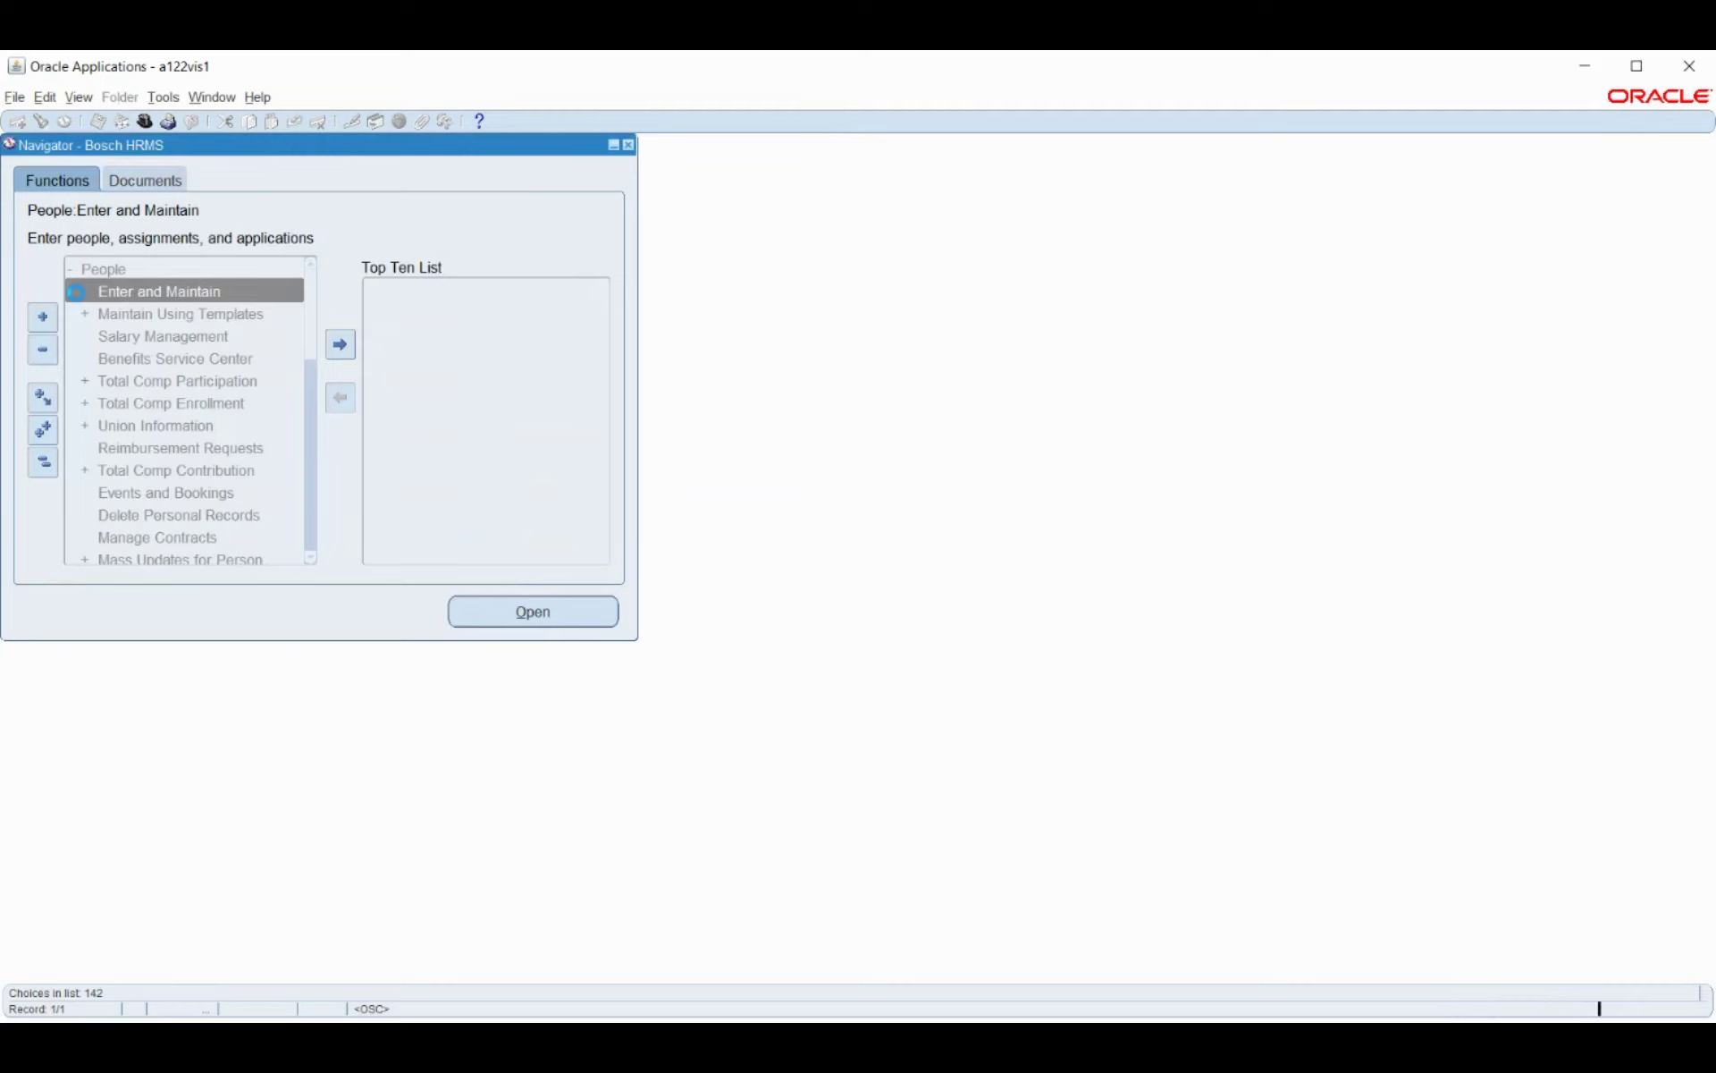
key(Down)
key(Down)
key(Down)
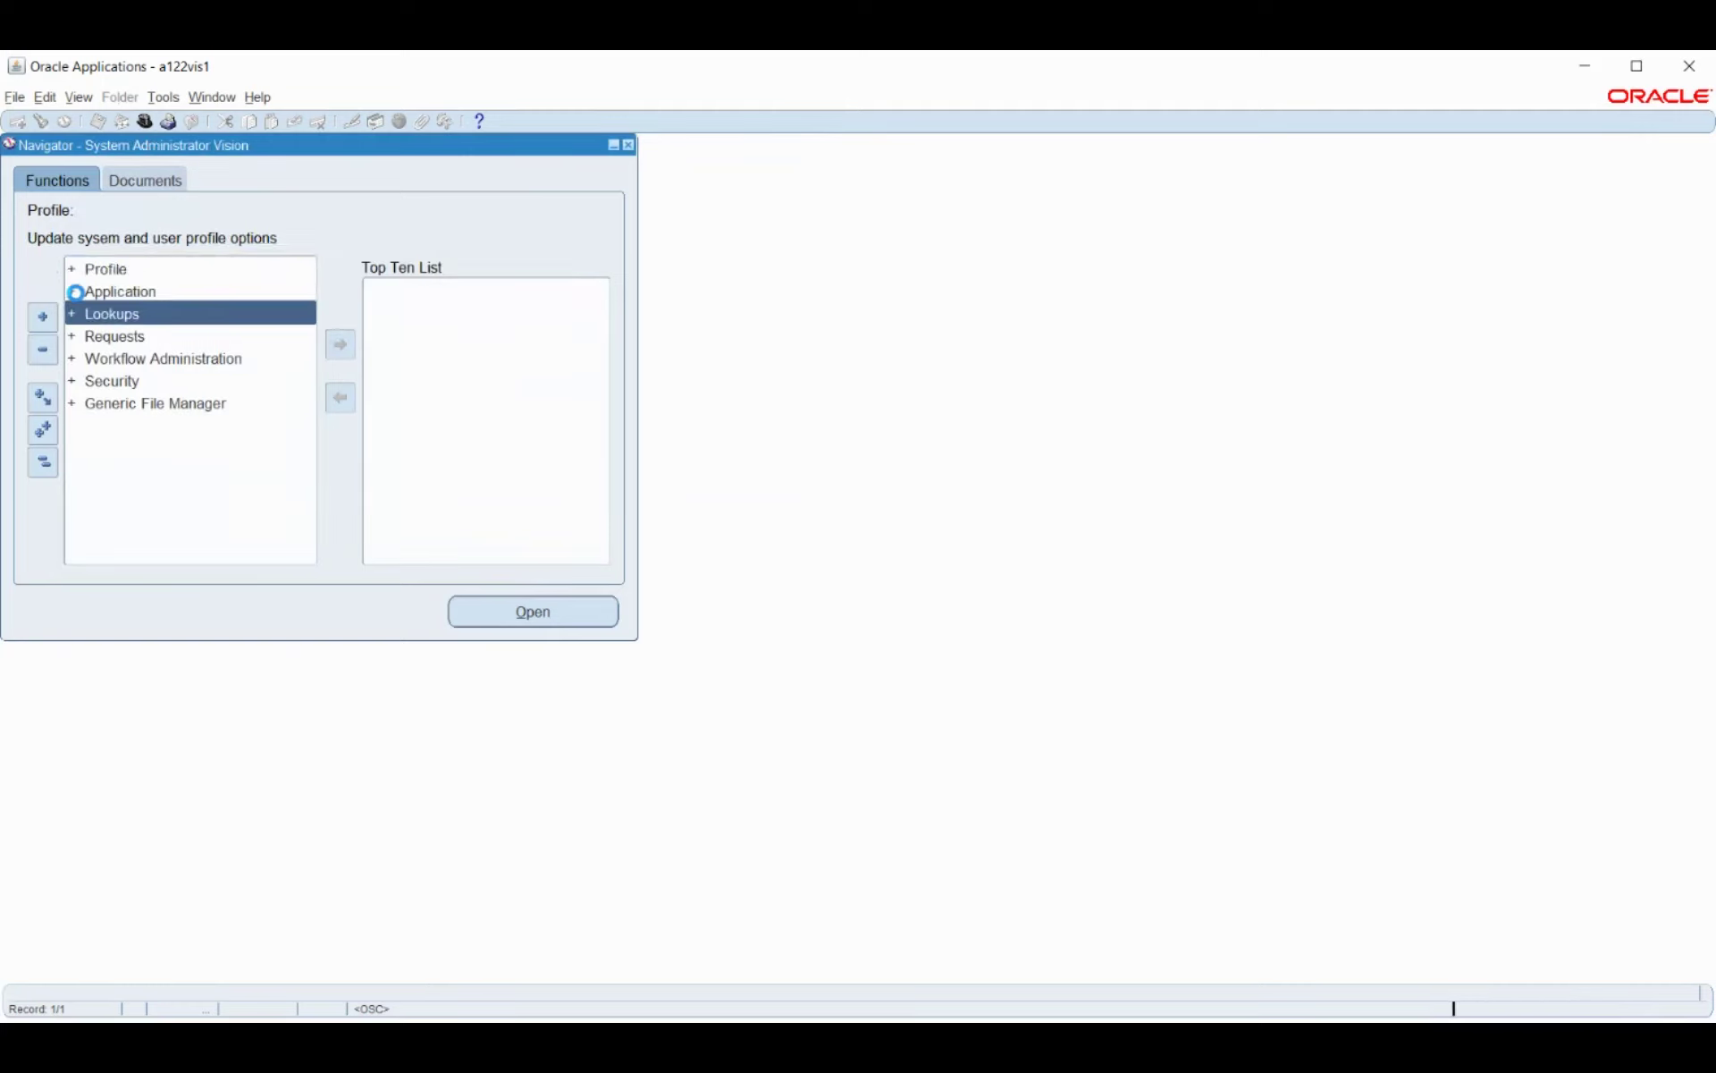
key(Down)
key(Down)
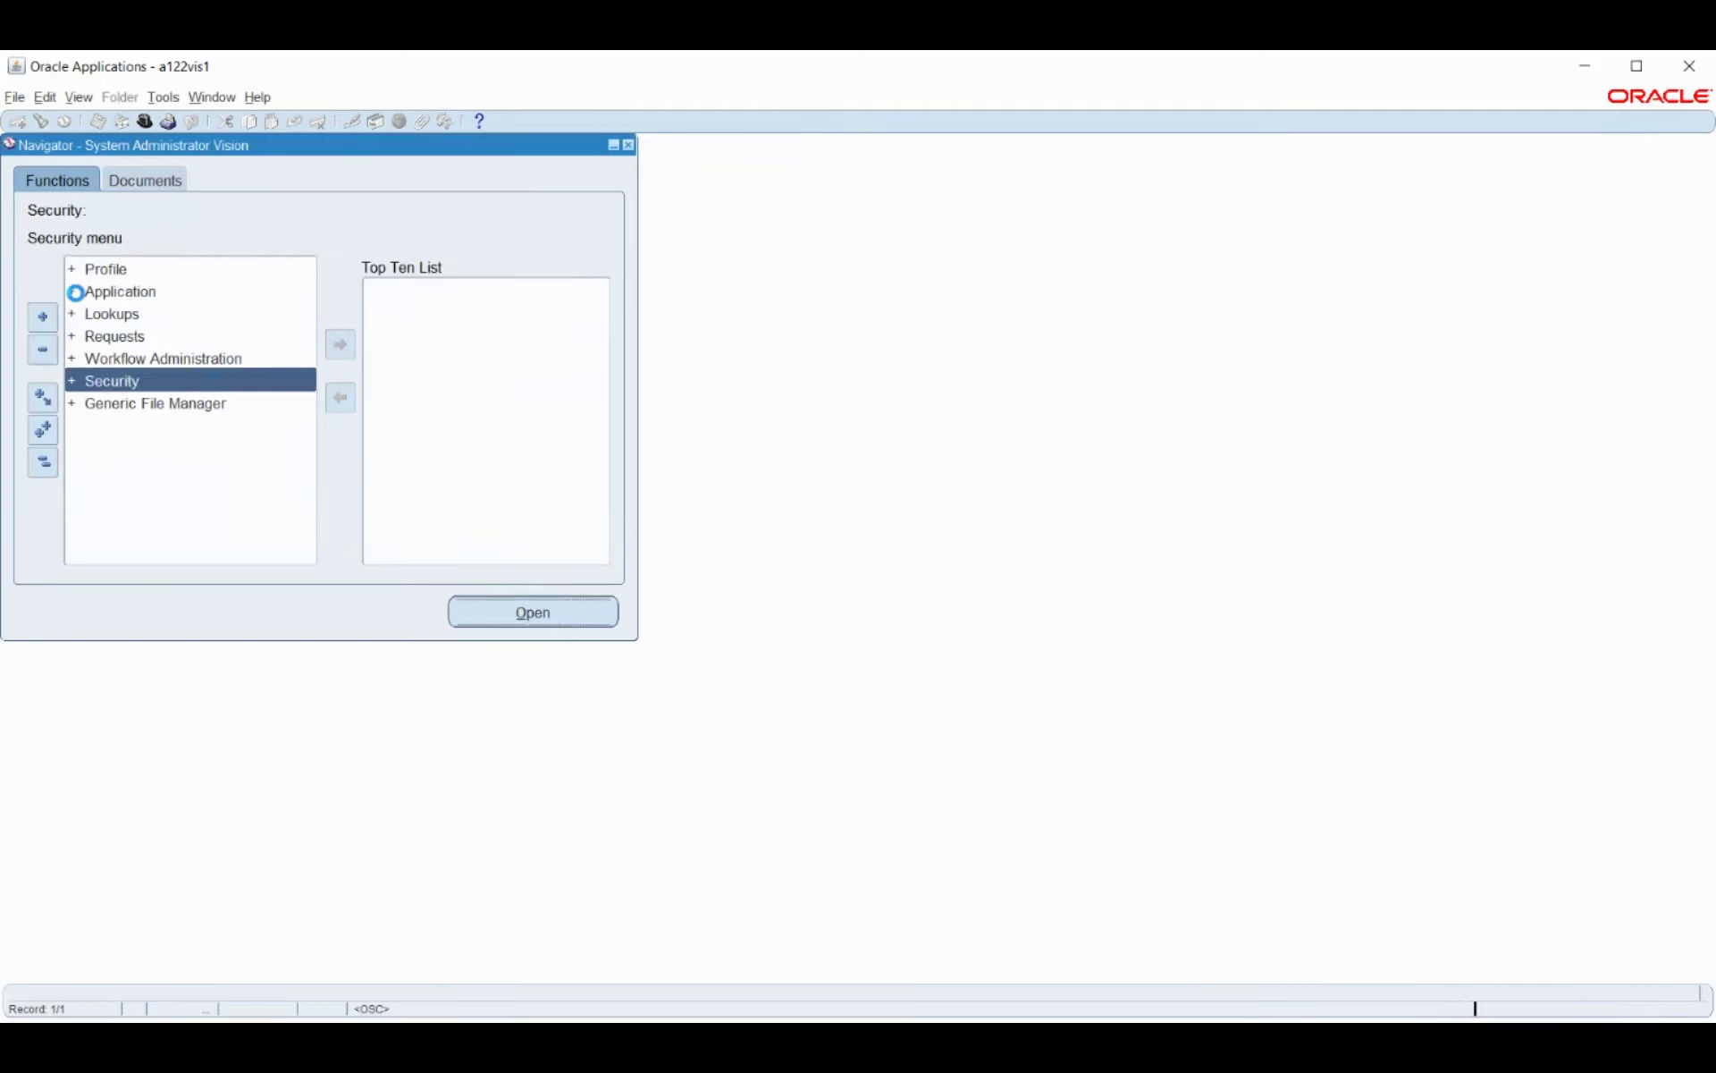
key(Return)
key(Down)
key(Down)
key(Down)
key(Up)
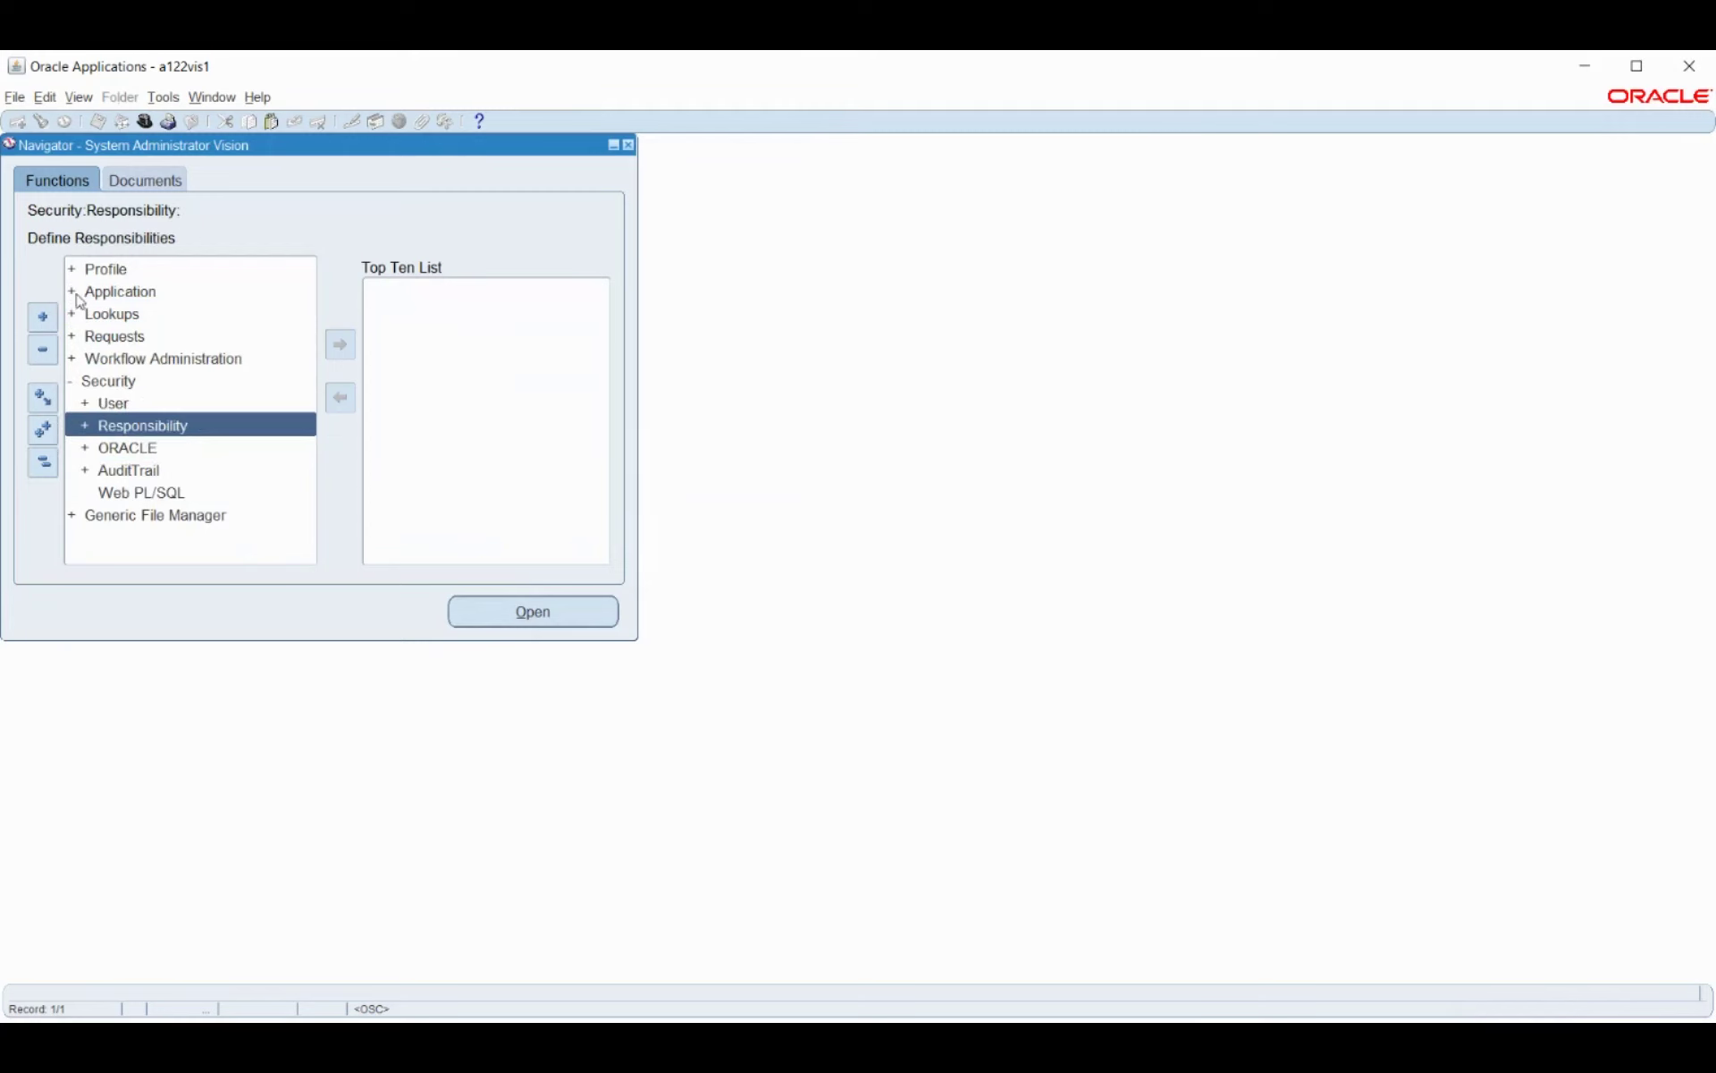
key(Return)
key(Down)
key(Return)
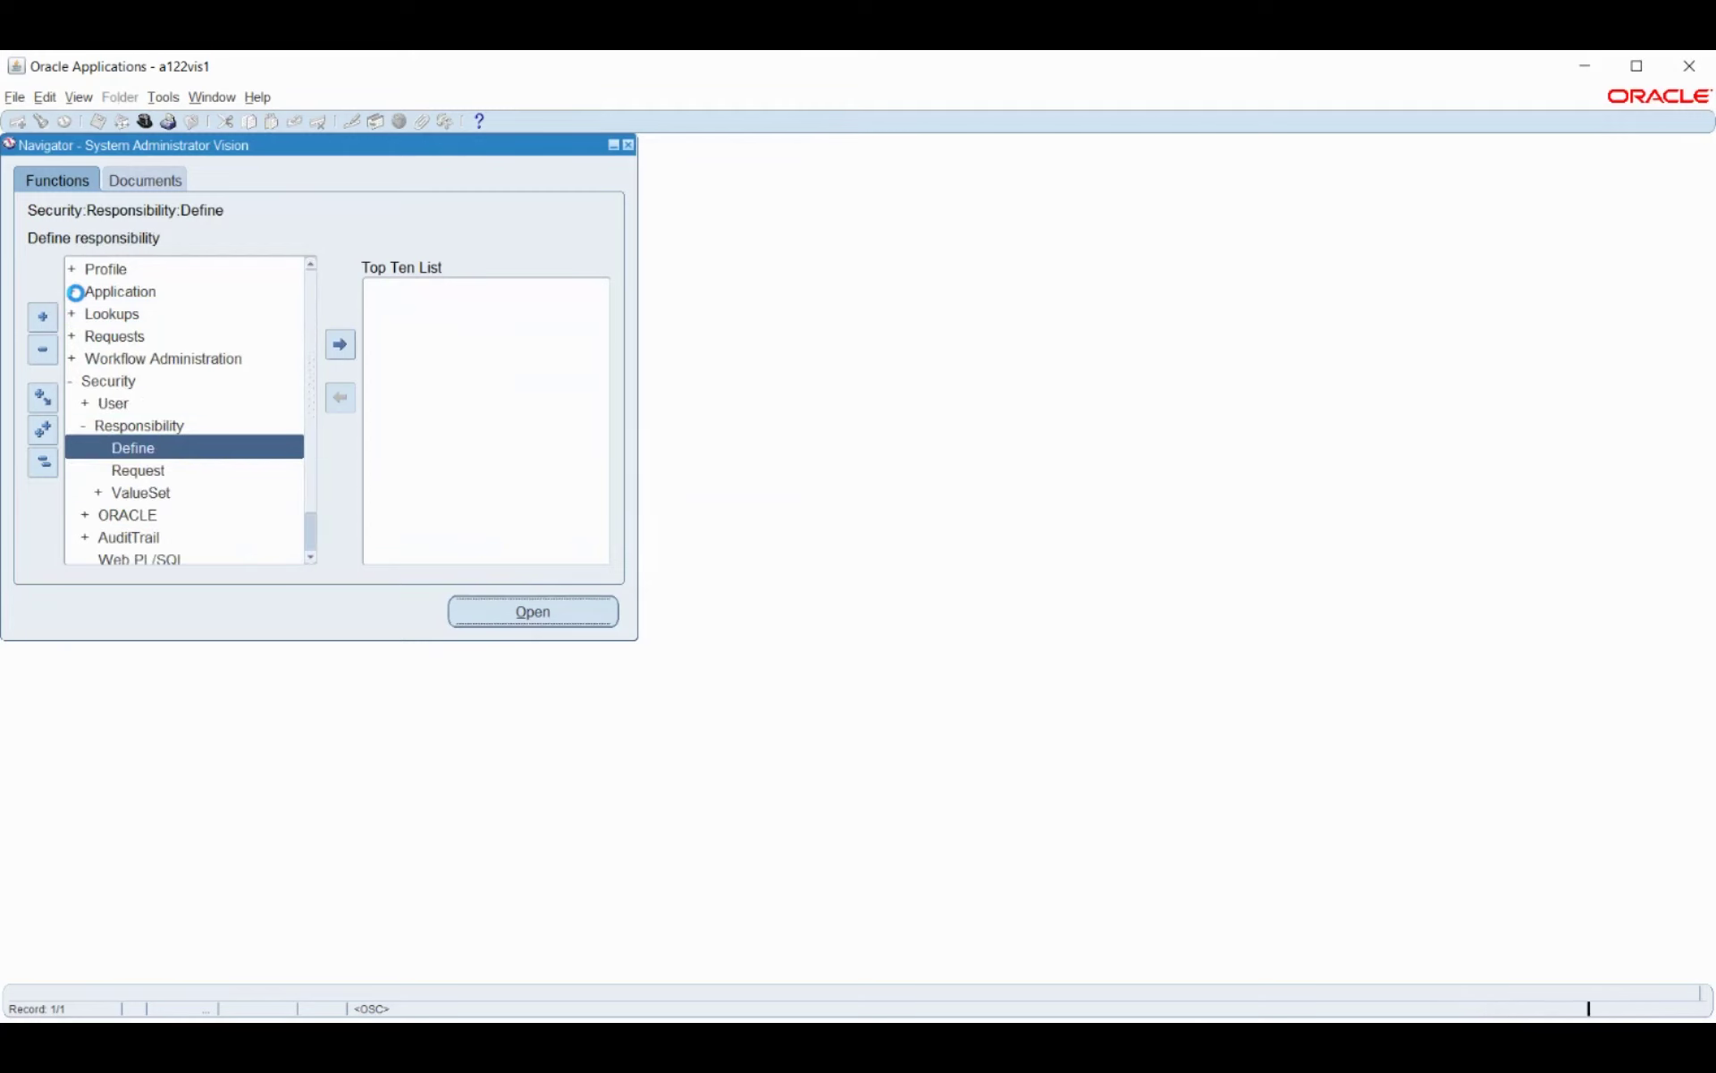
key(F4)
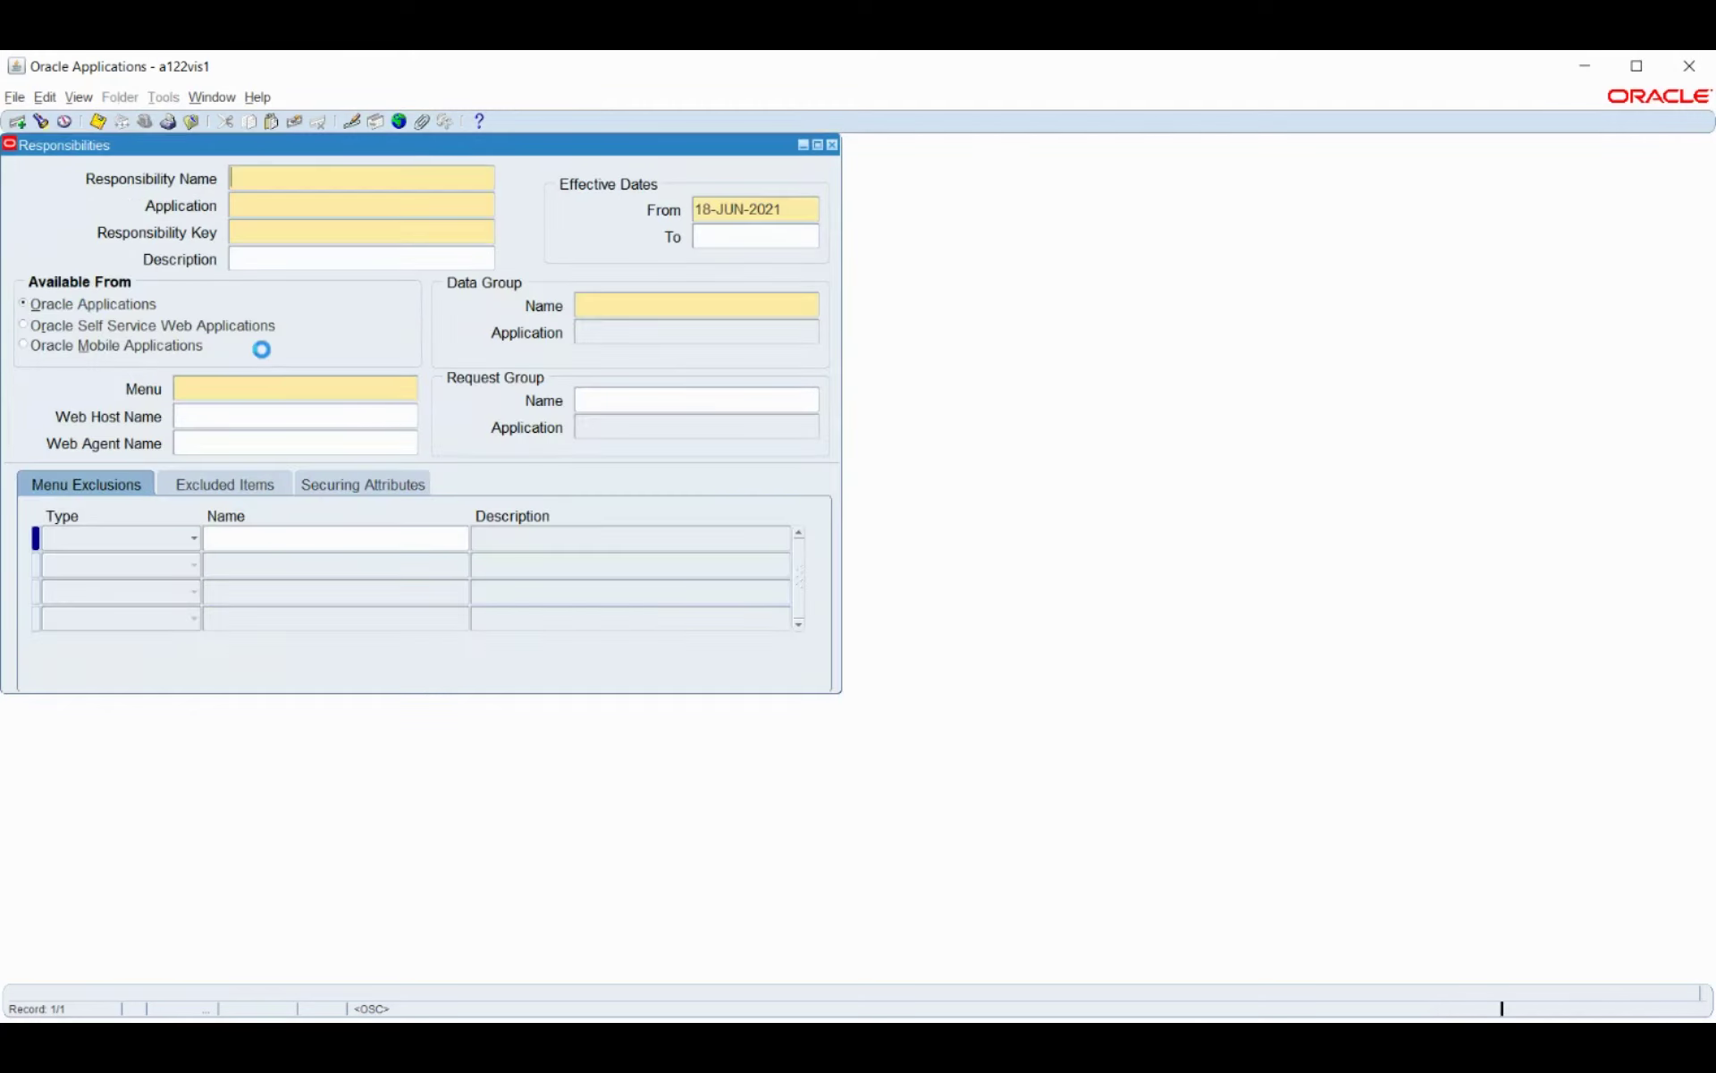
Query responsibilities matching g%en and load General Ledger, Vision Operations (USA).
double_click(134, 456)
key(ctrl+l)
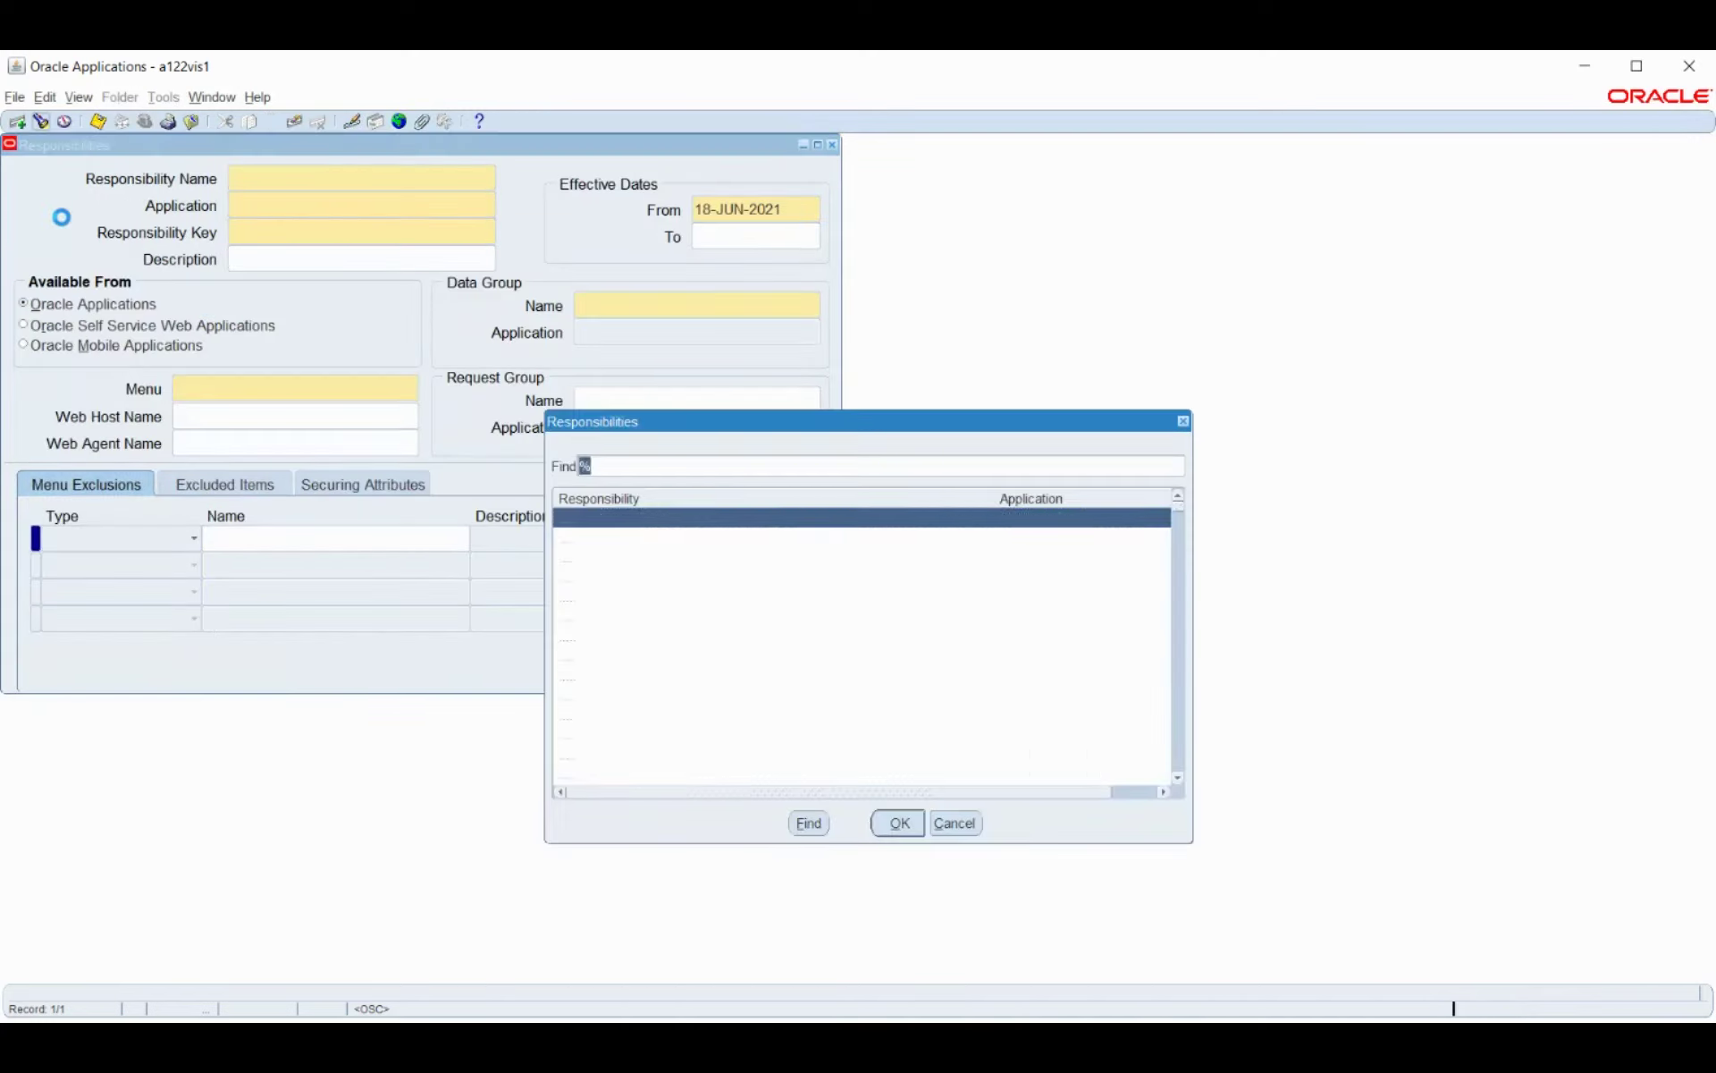
text(g%)
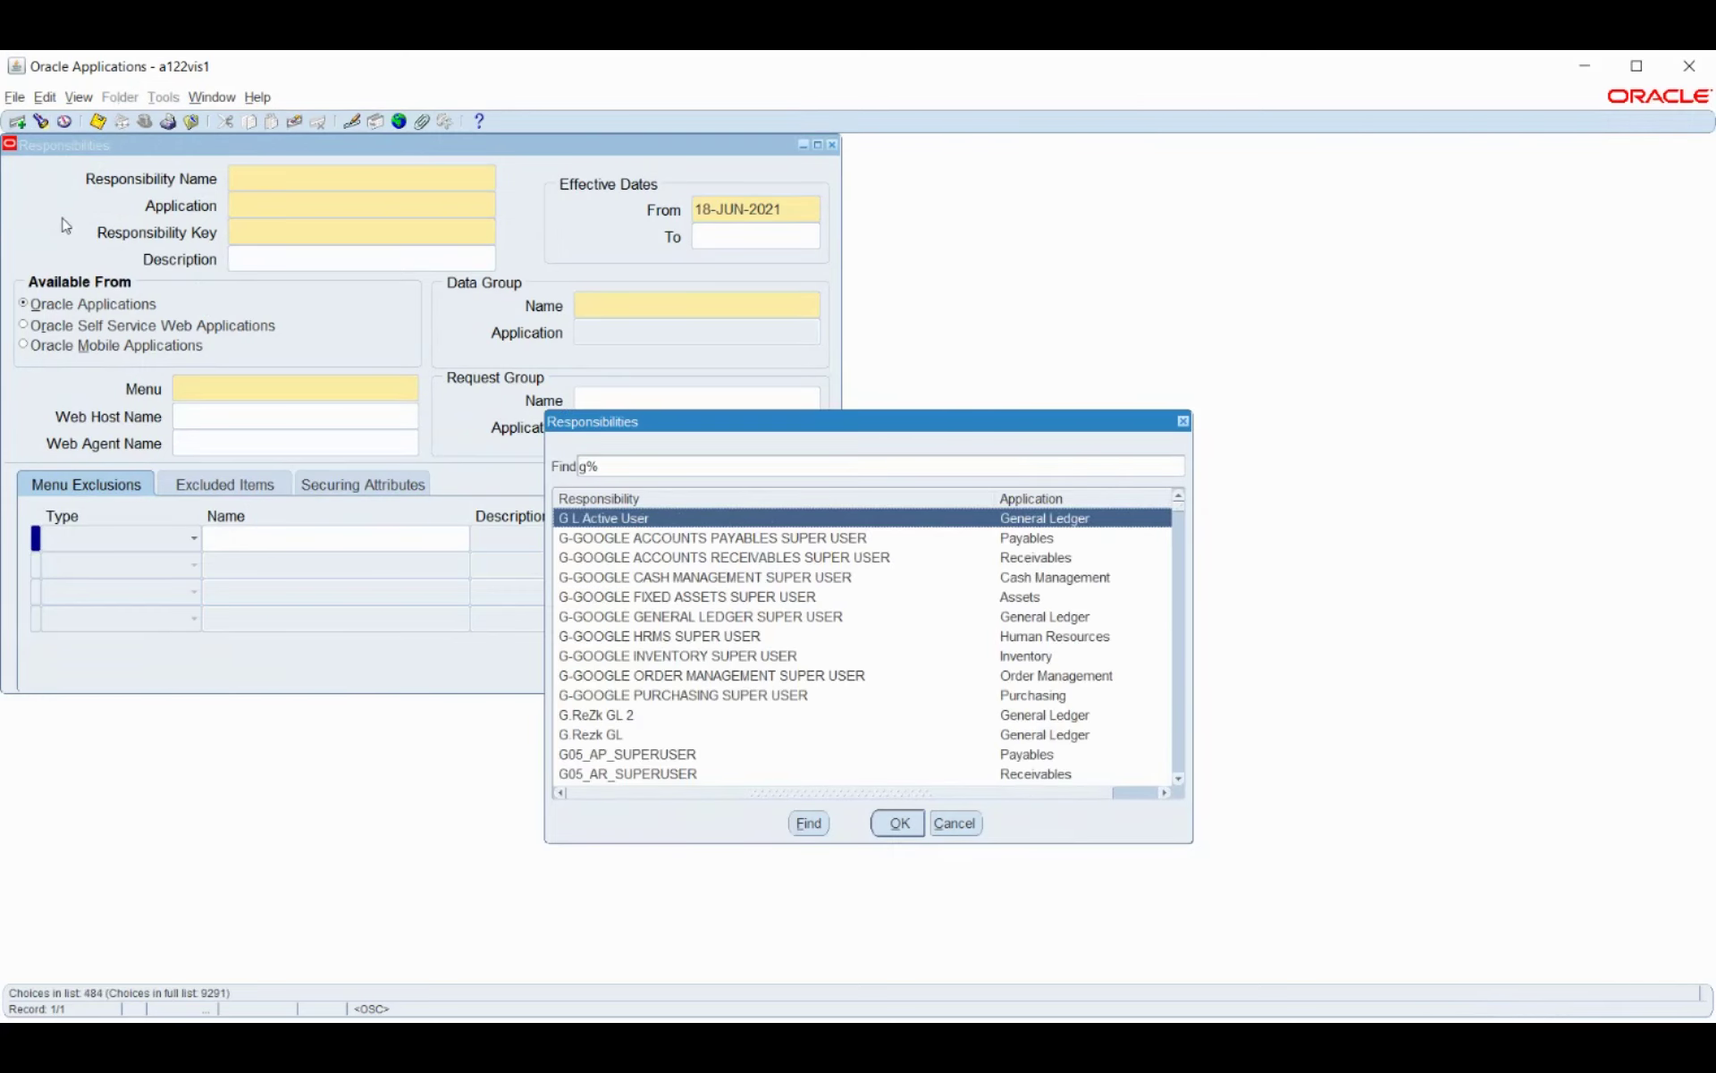
text(e)
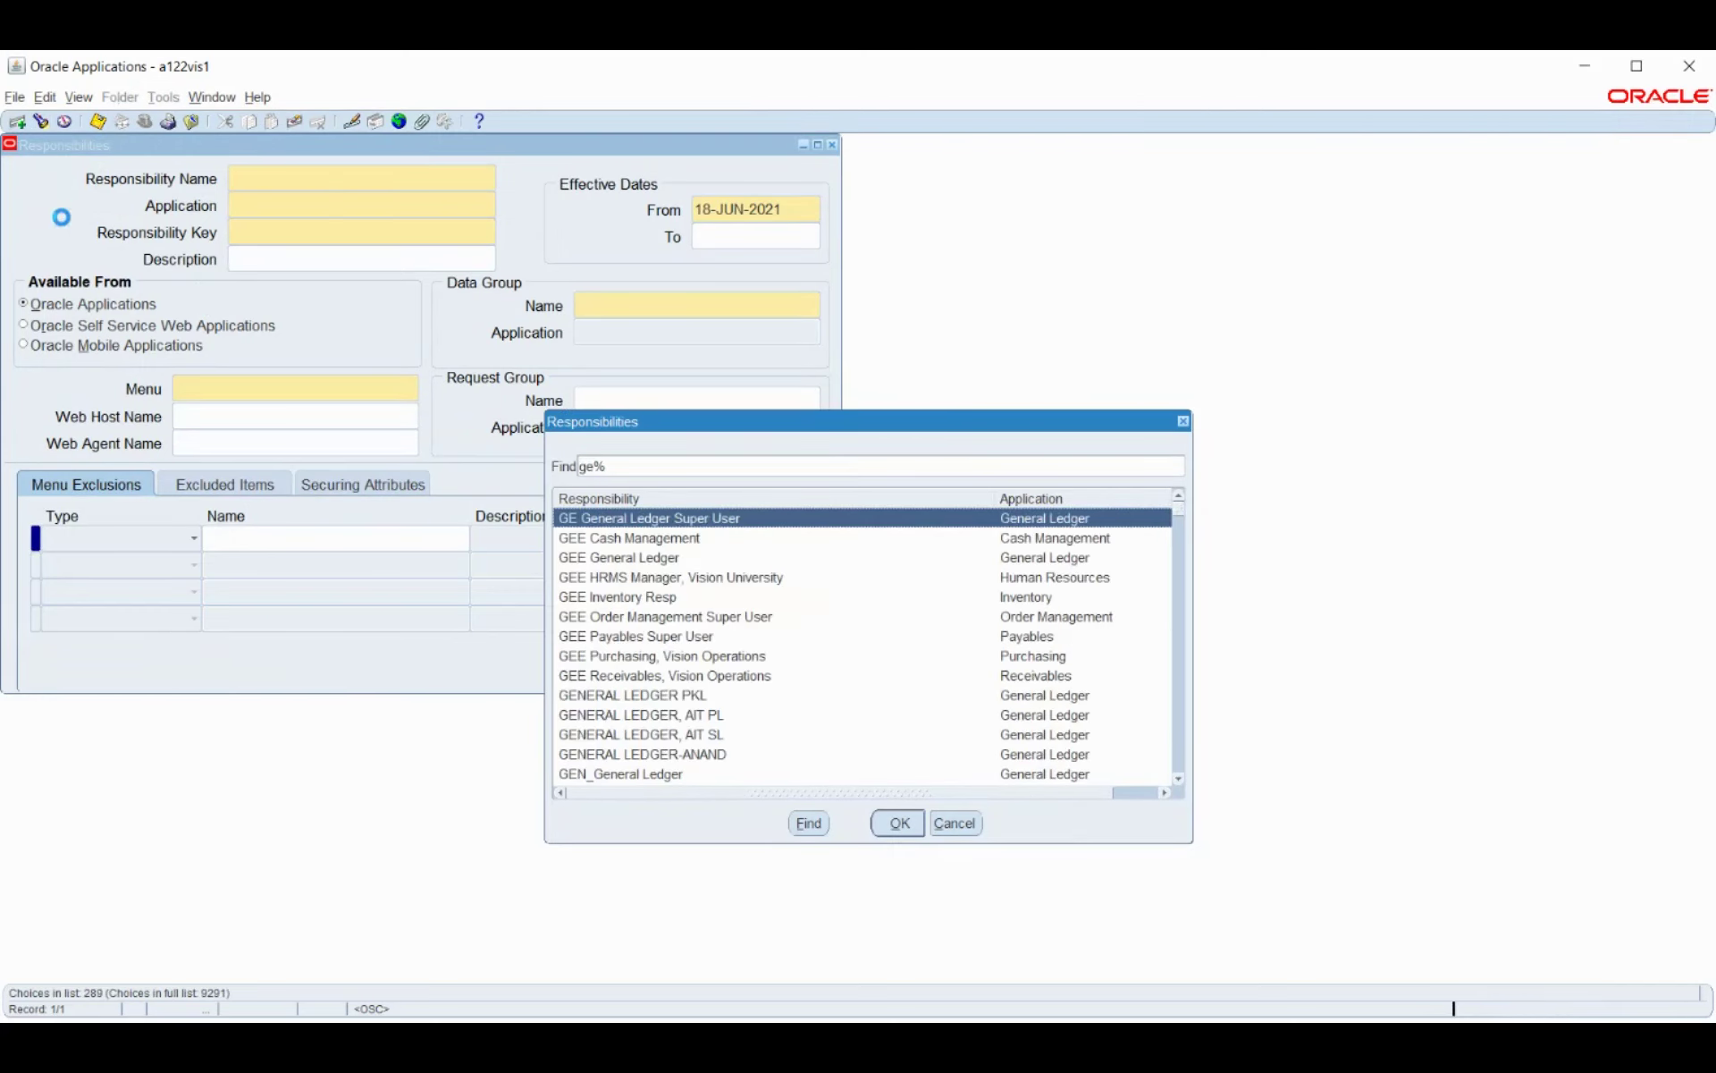
text(n)
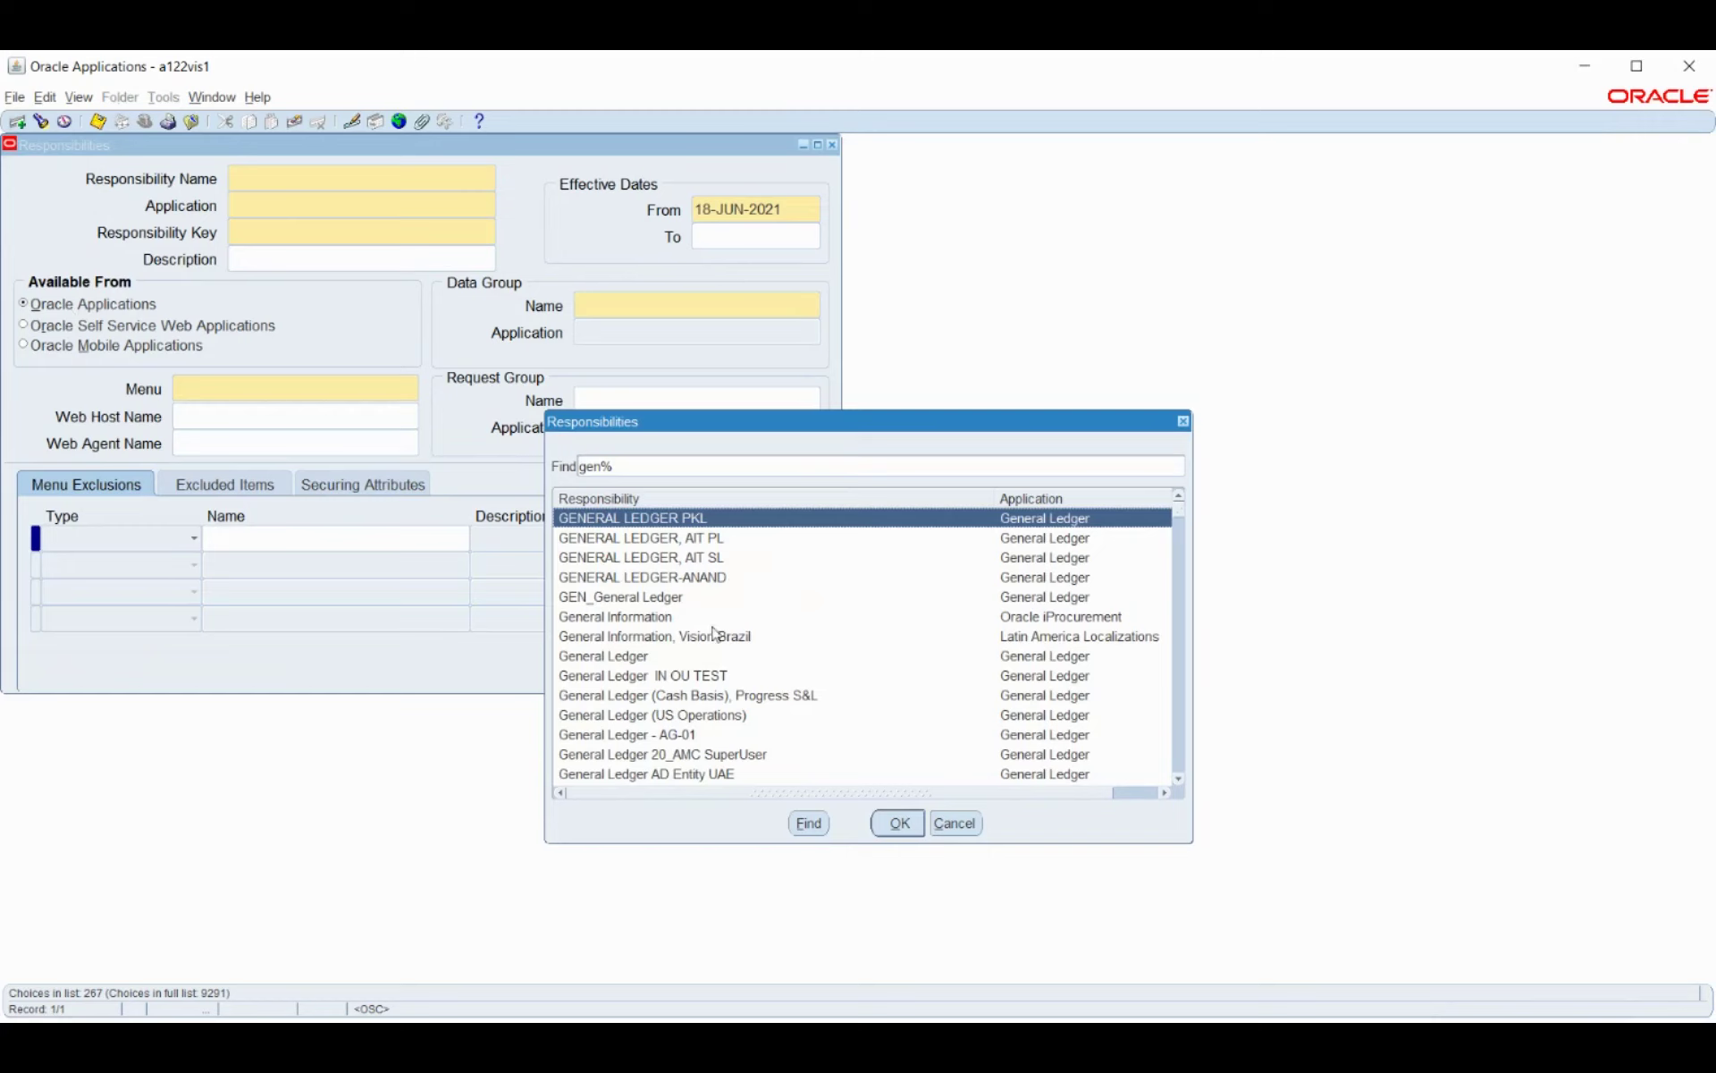
scroll(721, 625, down, 5)
scroll(675, 621, down, 10)
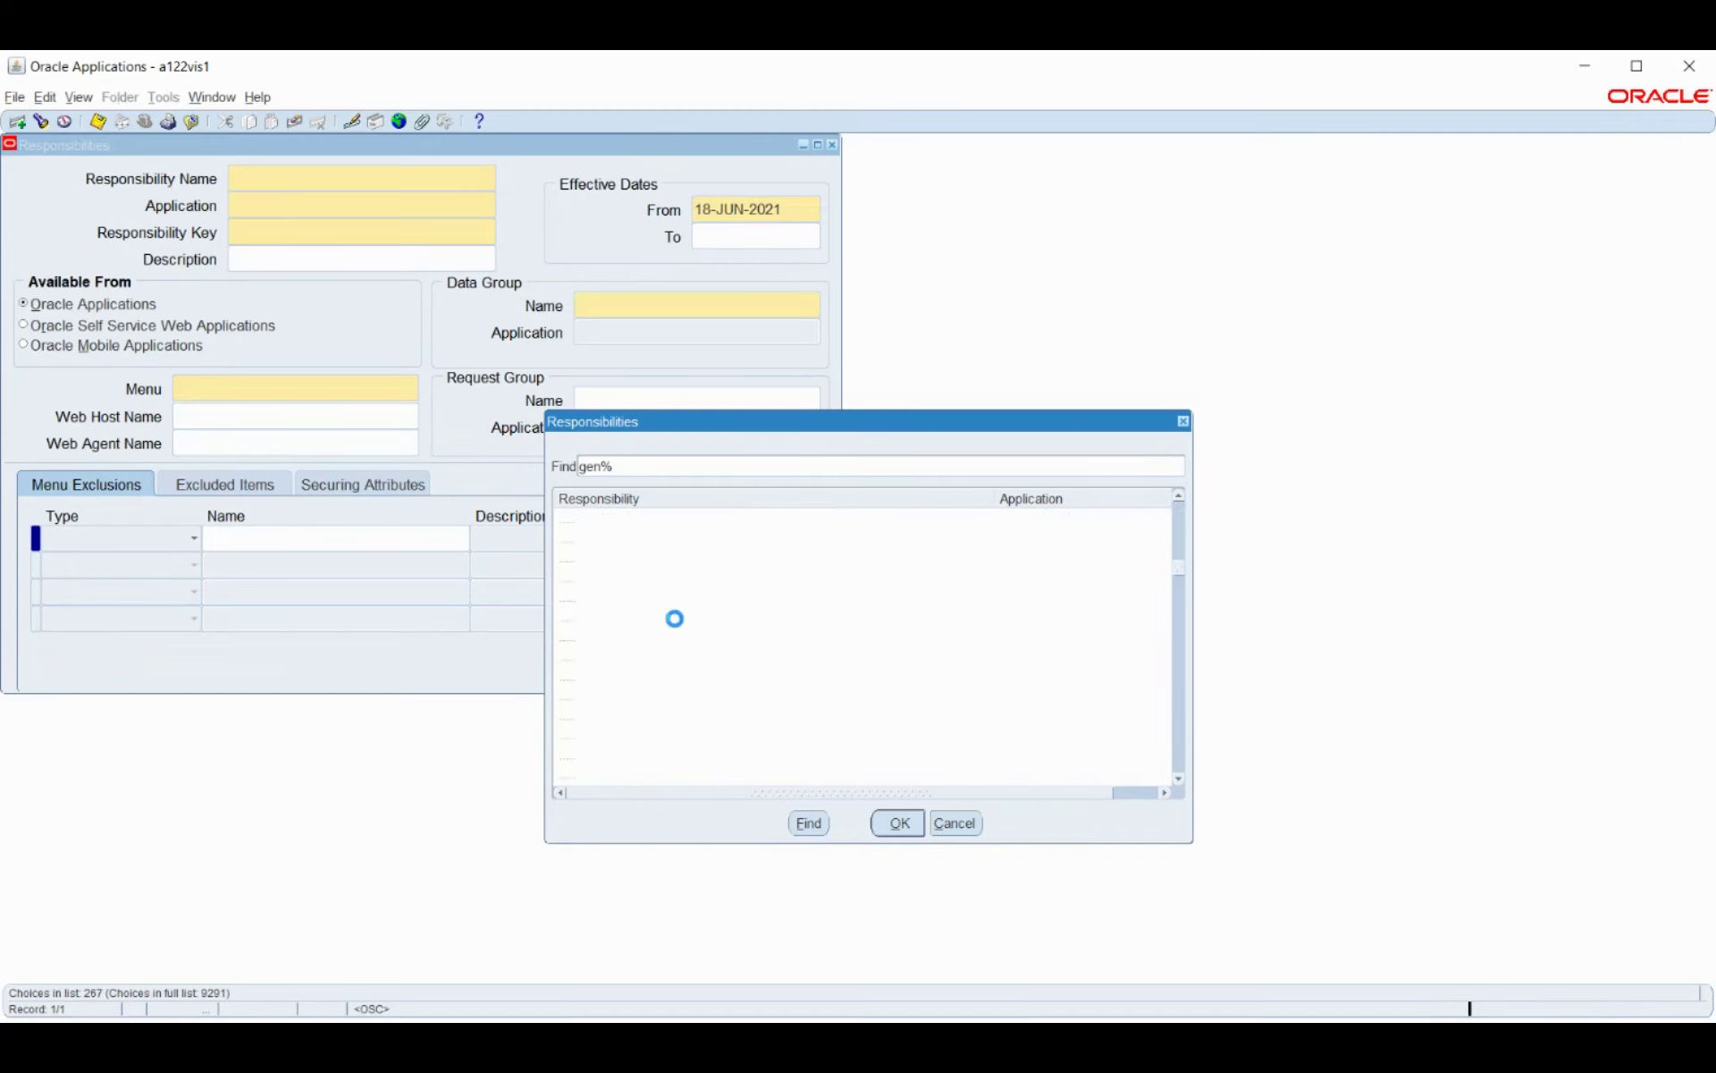
scroll(678, 626, down, 10)
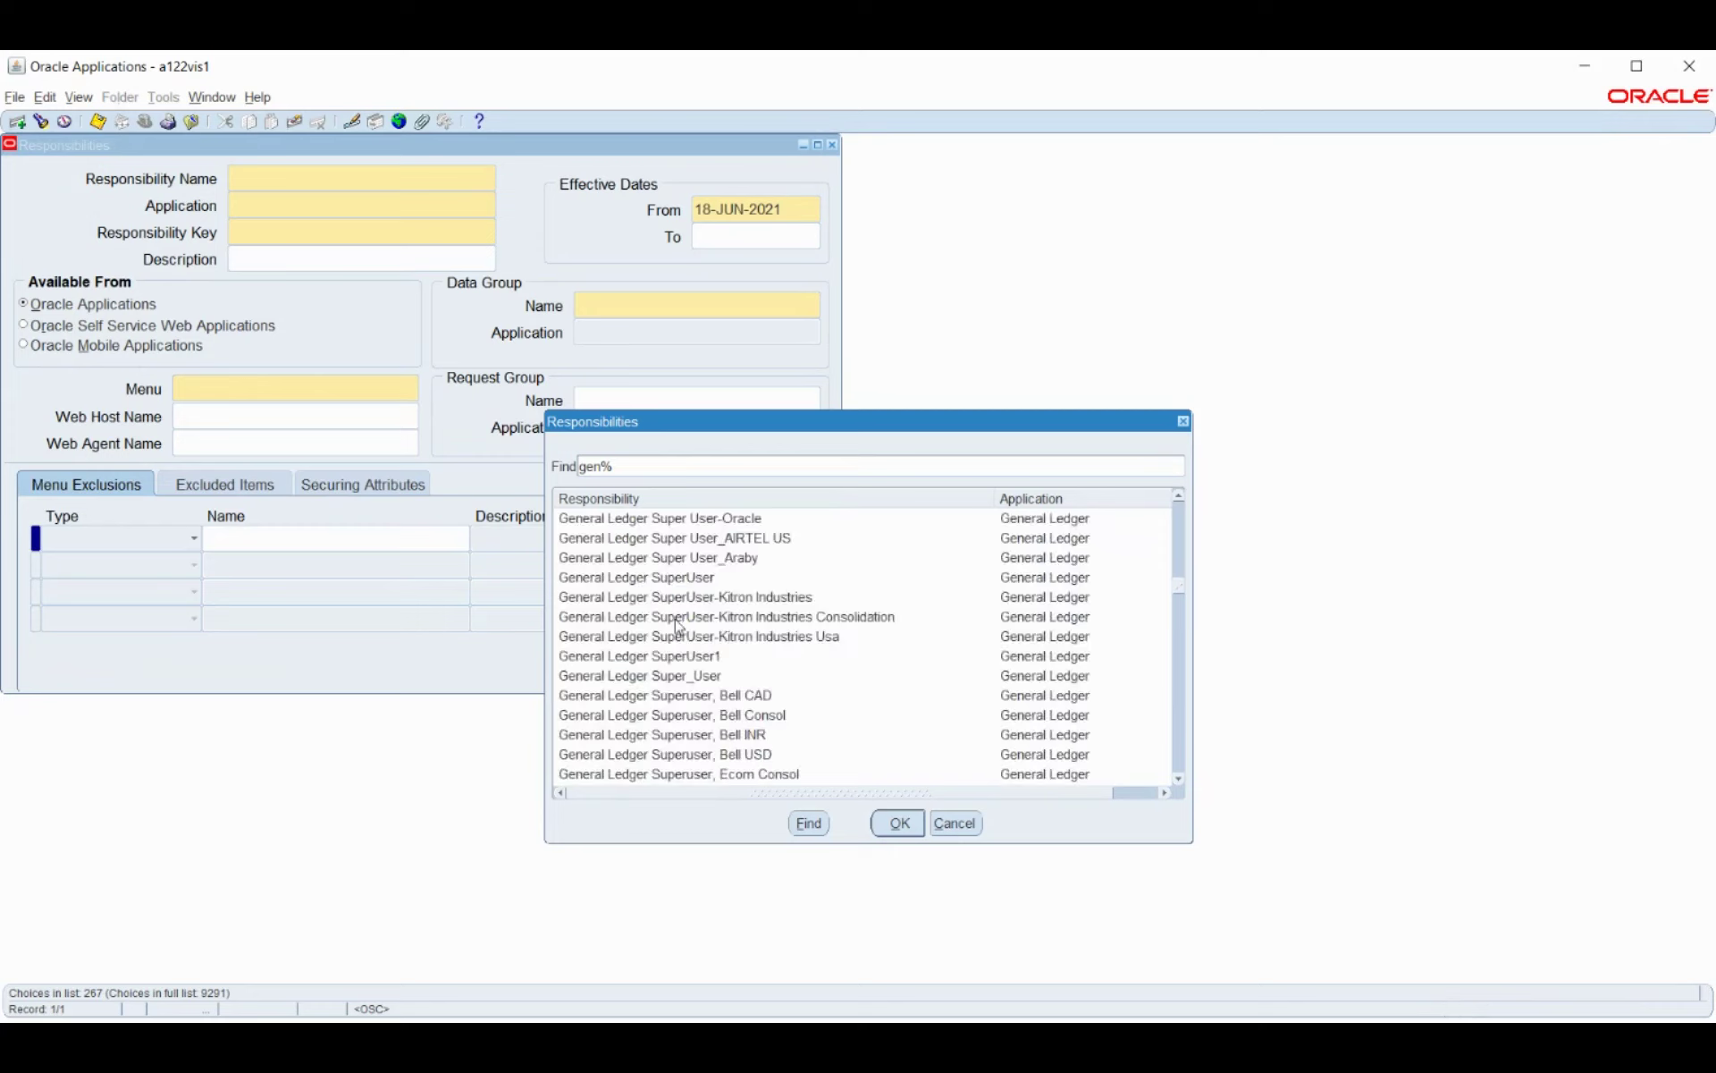
scroll(675, 618, down, 5)
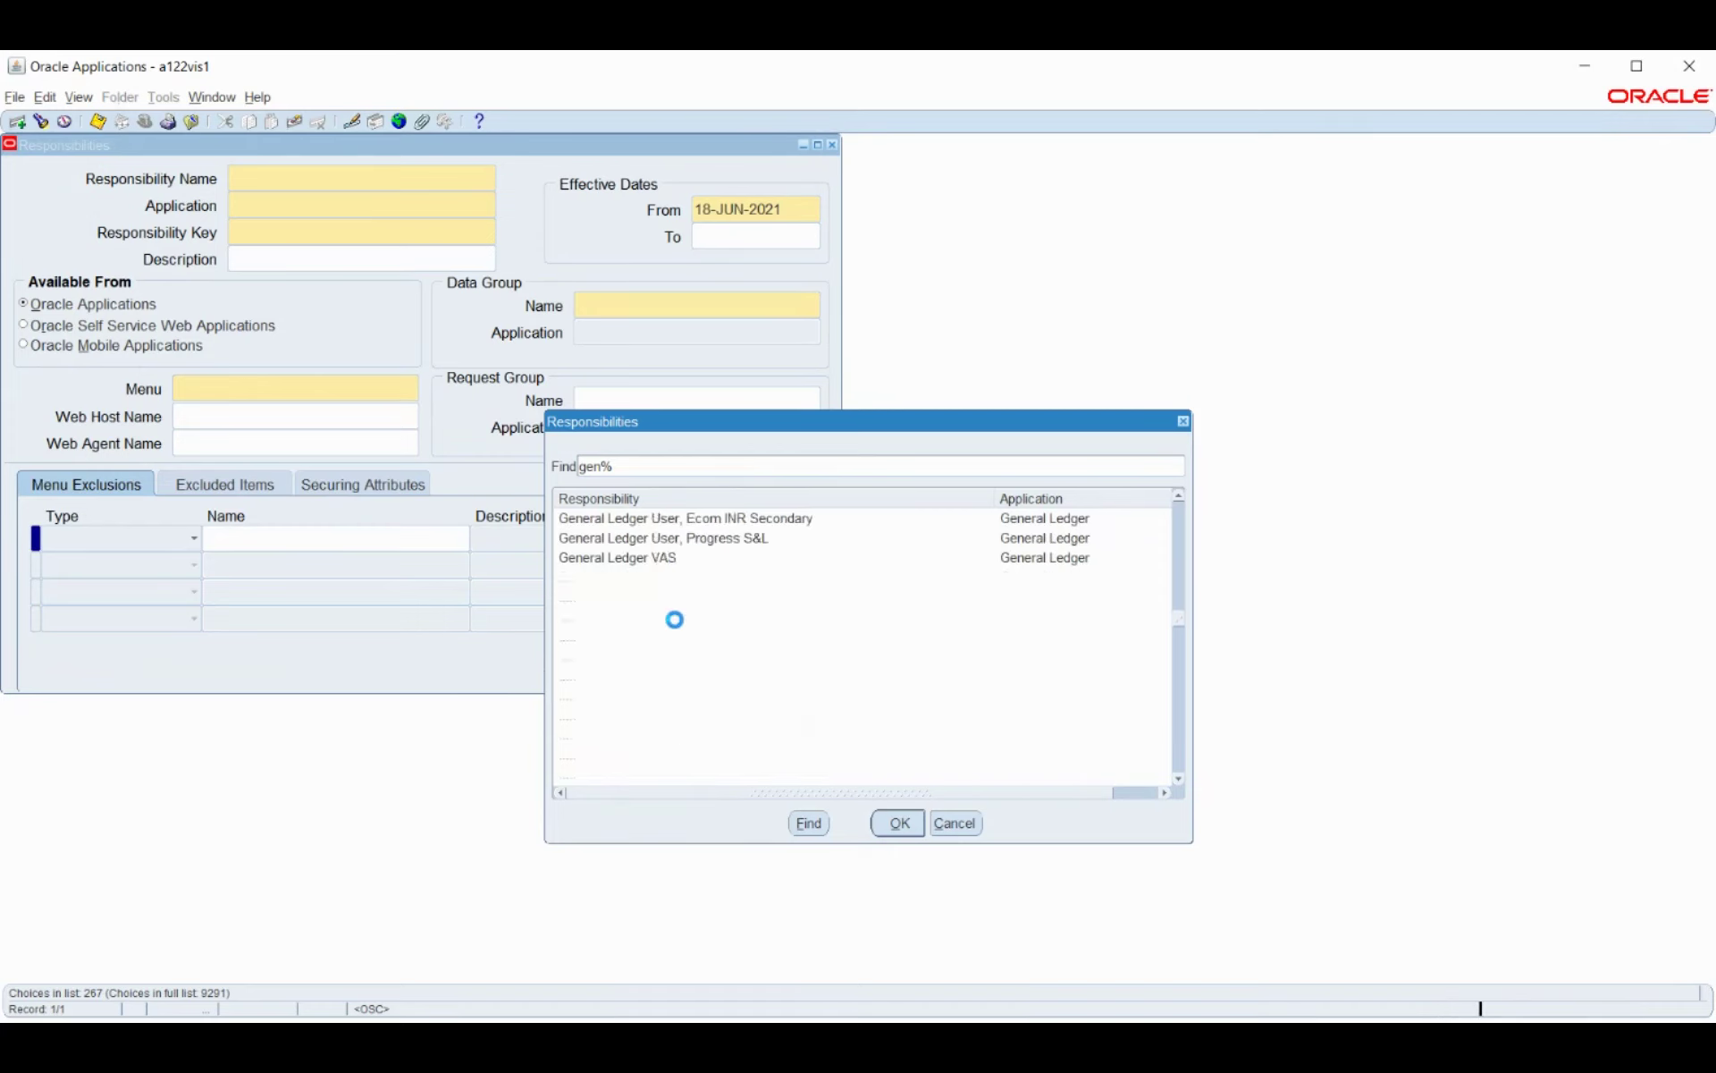
scroll(677, 626, down, 4)
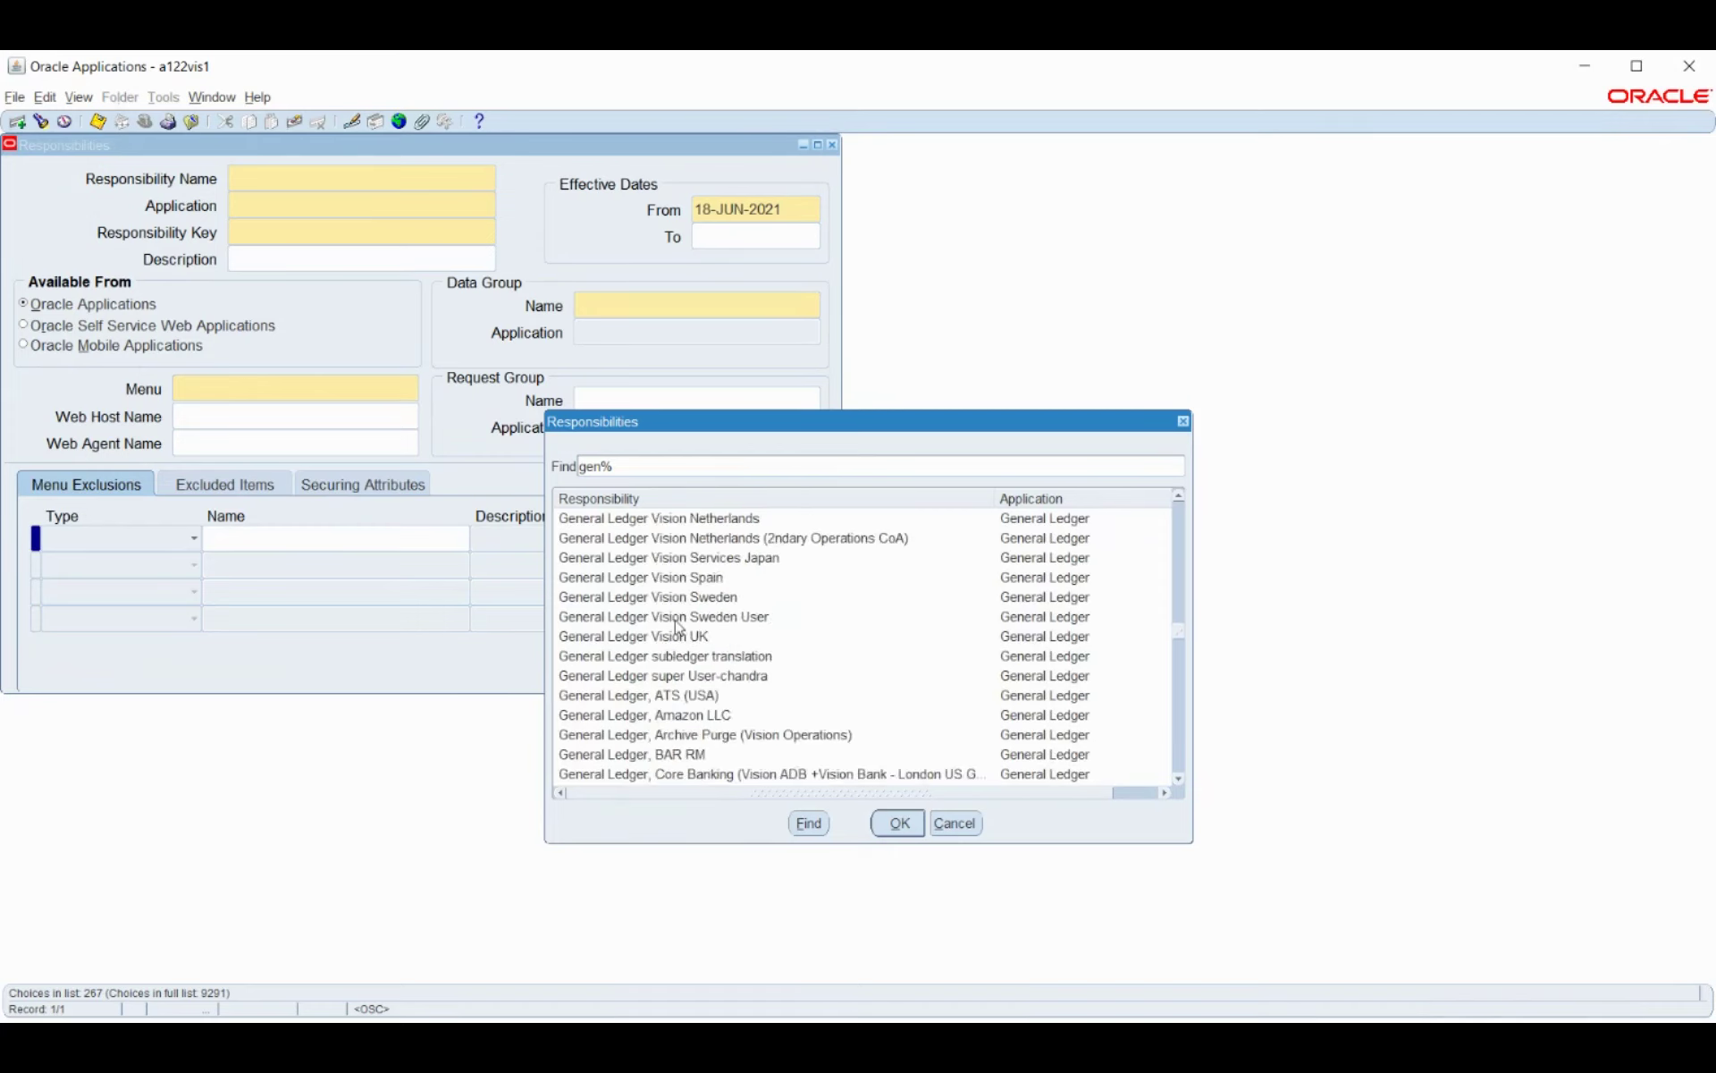
scroll(677, 625, up, 2)
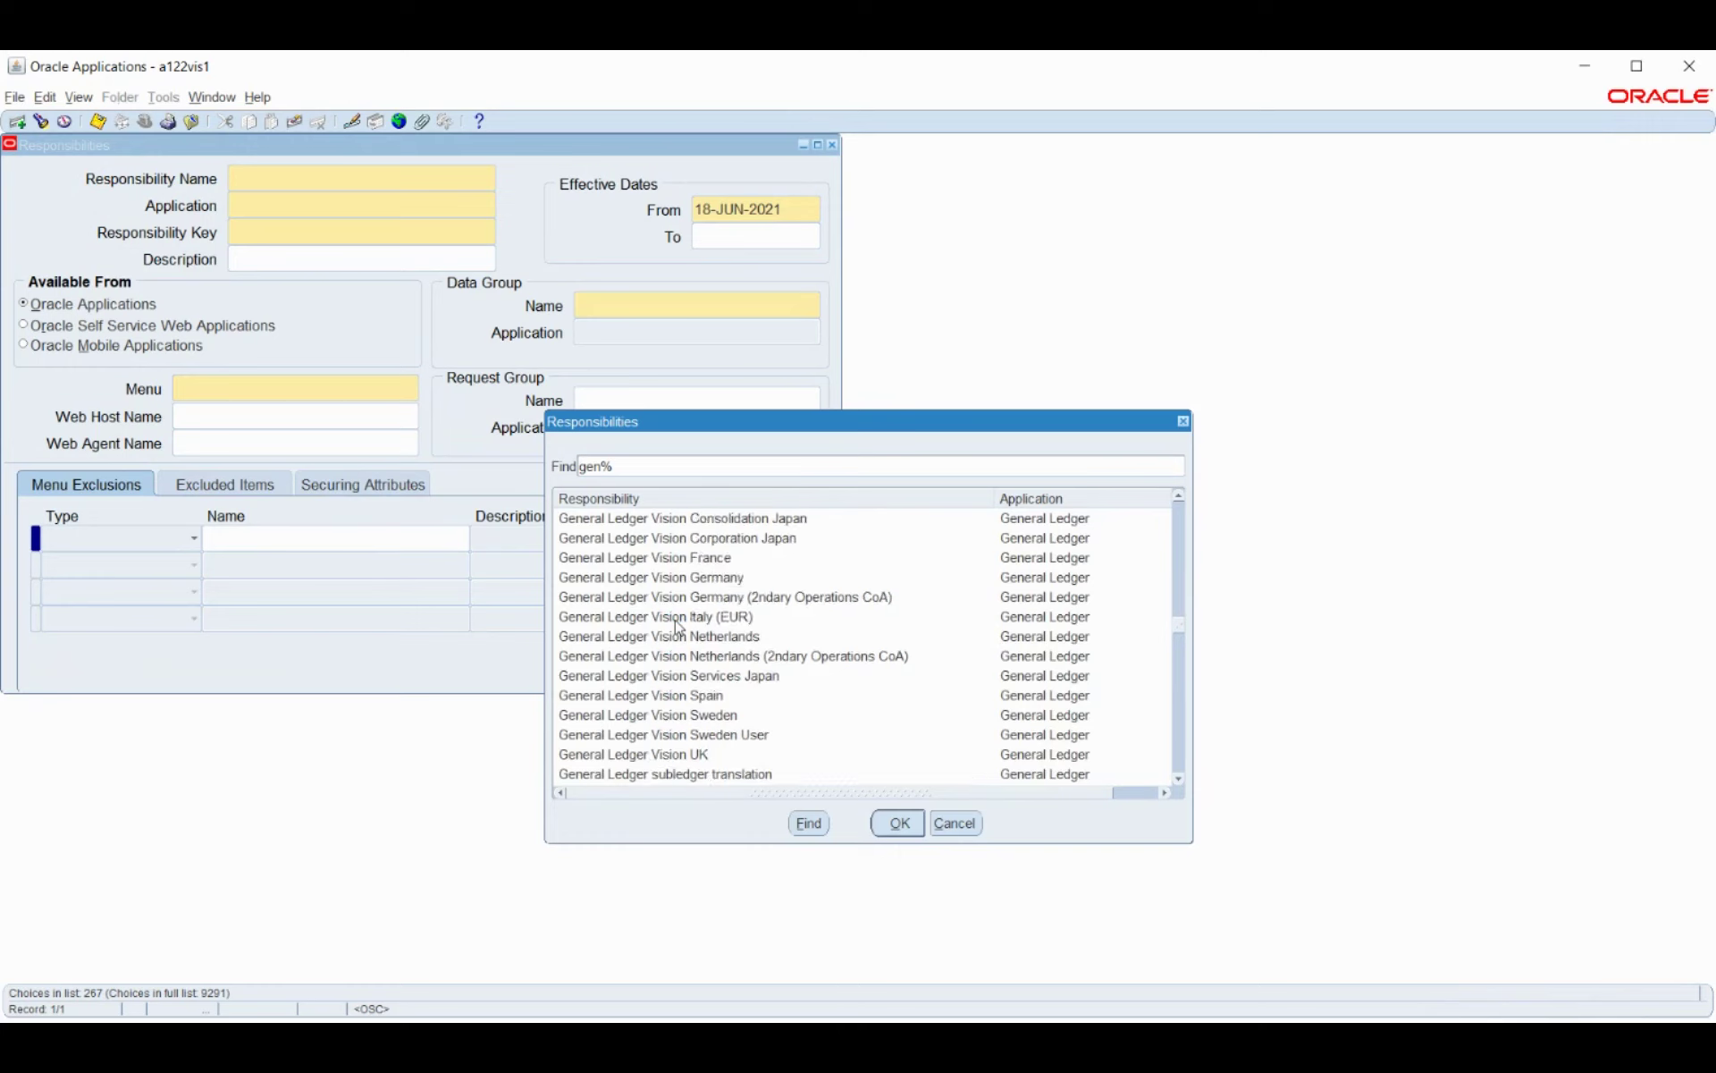
scroll(677, 626, down, 10)
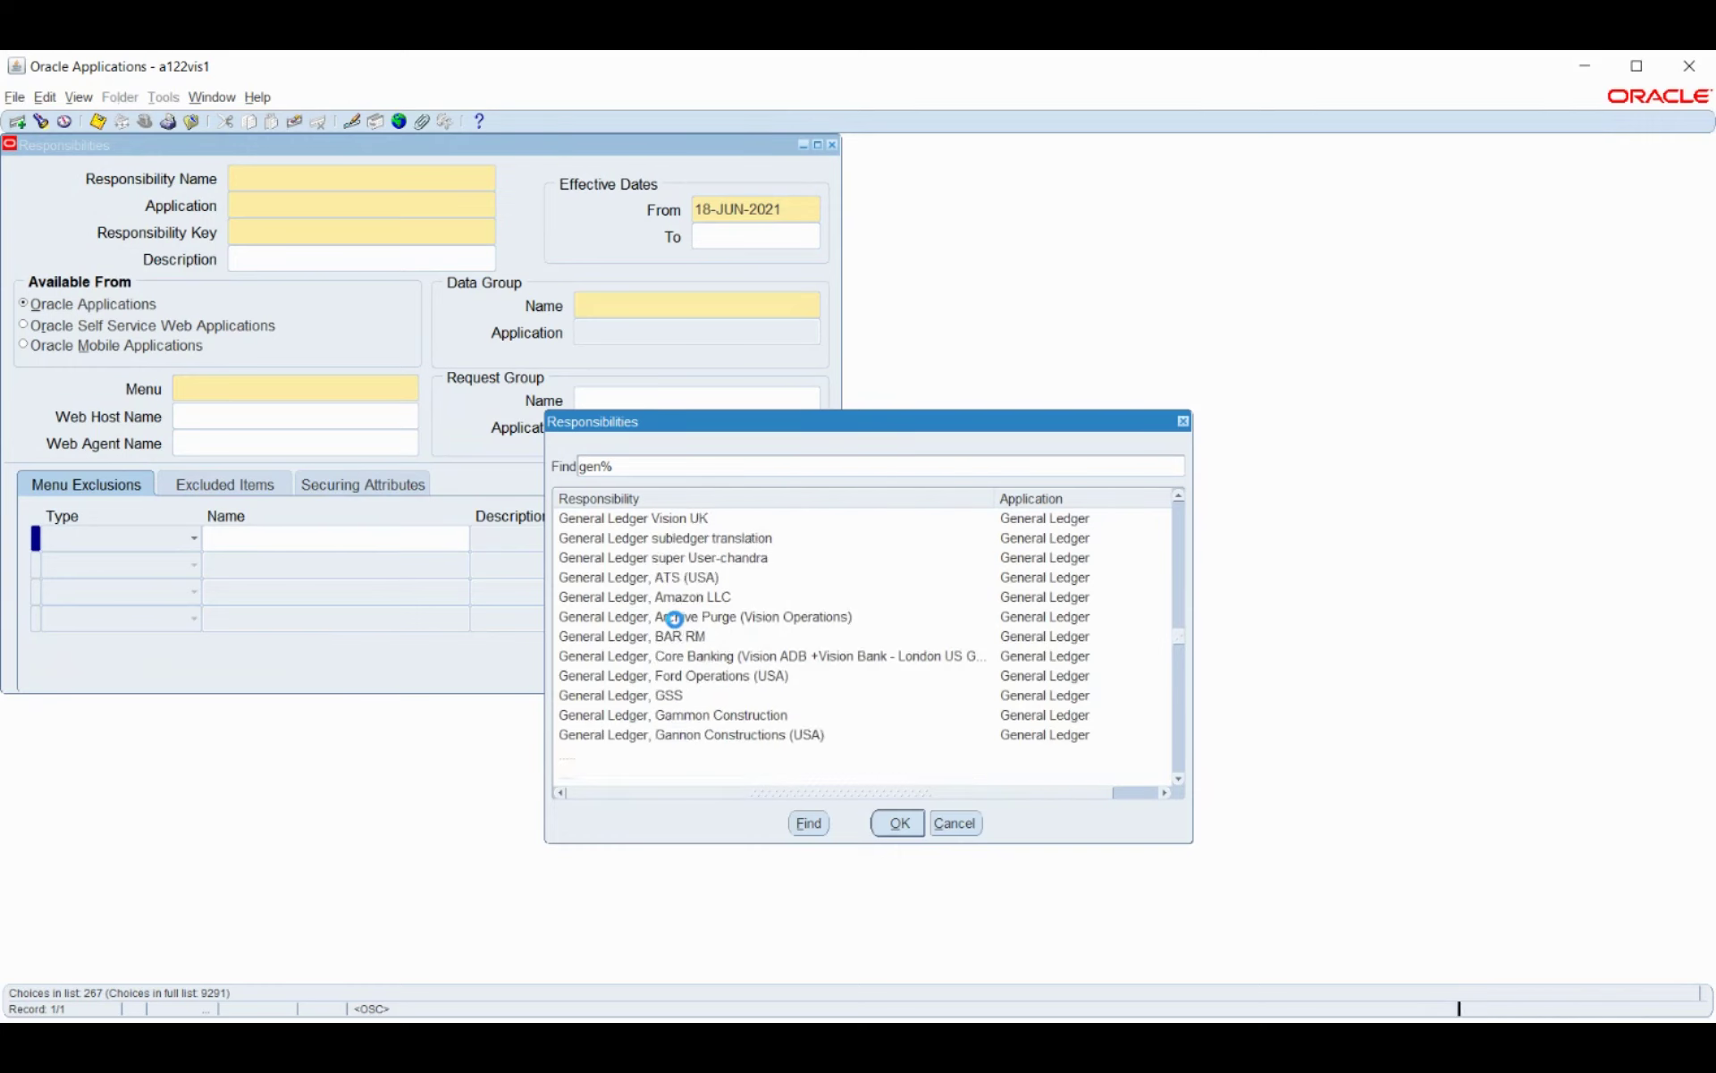
scroll(675, 624, down, 3)
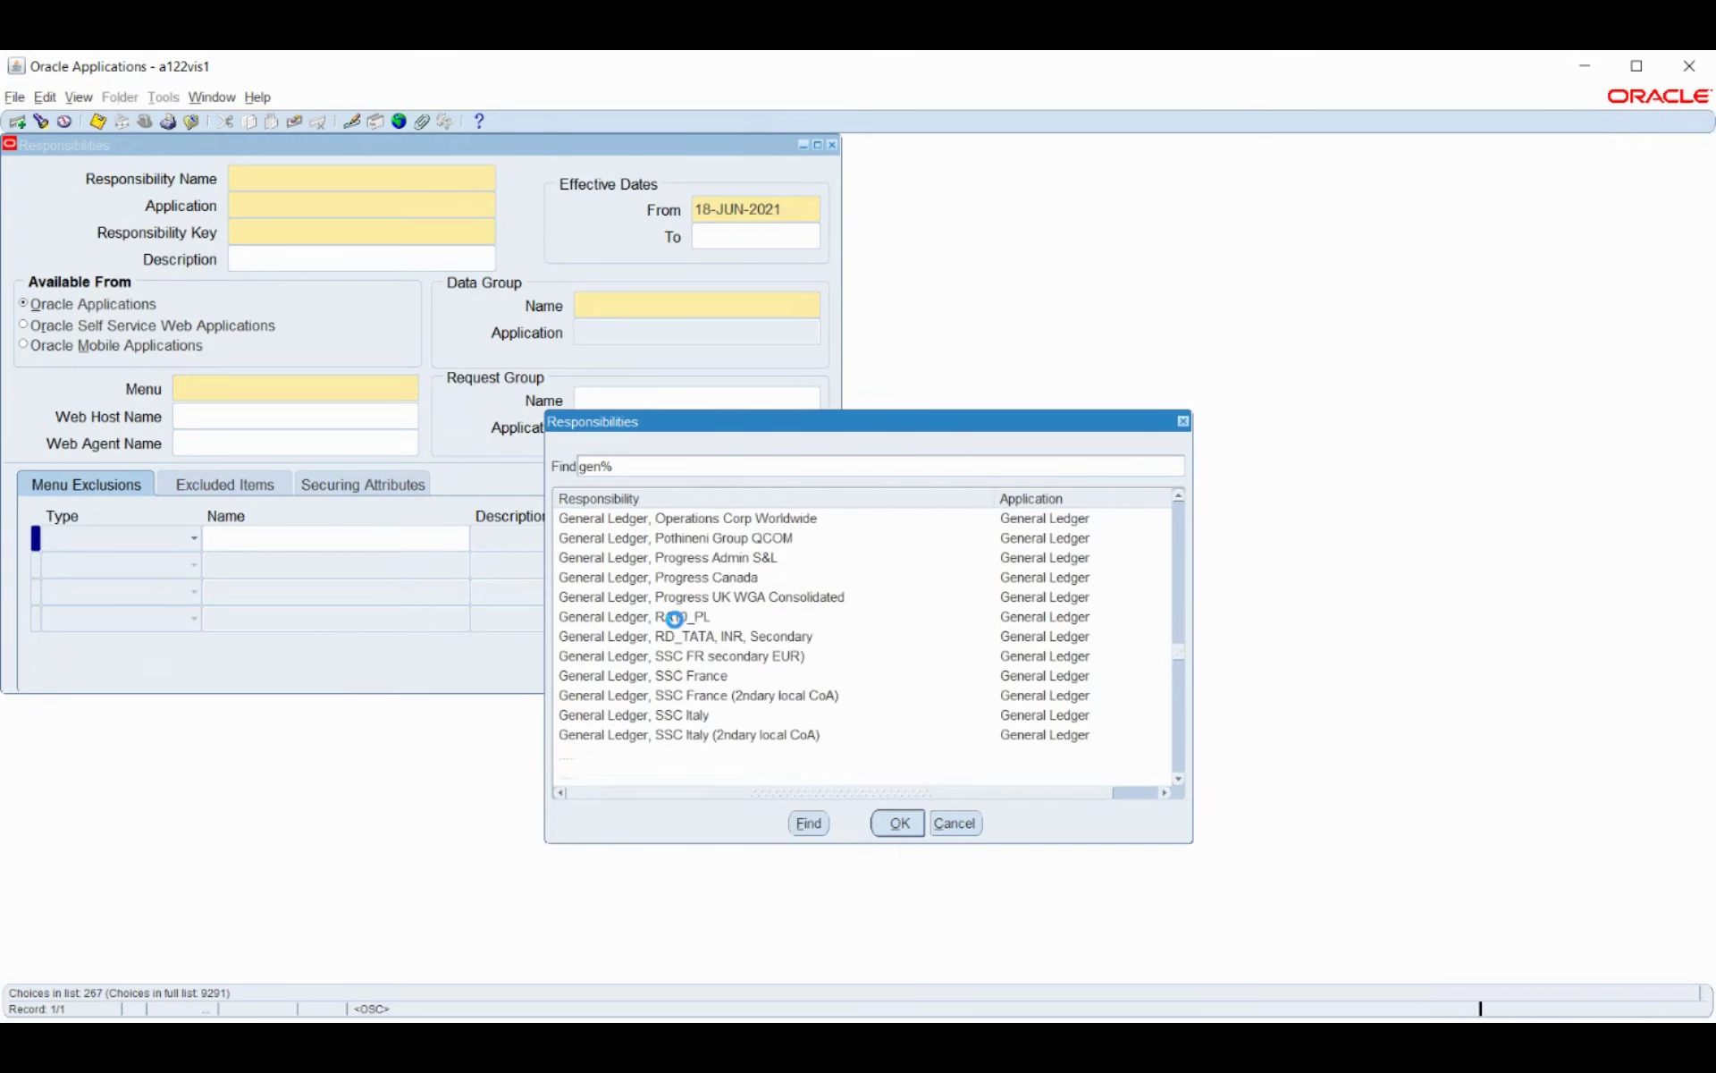
scroll(677, 625, down, 8)
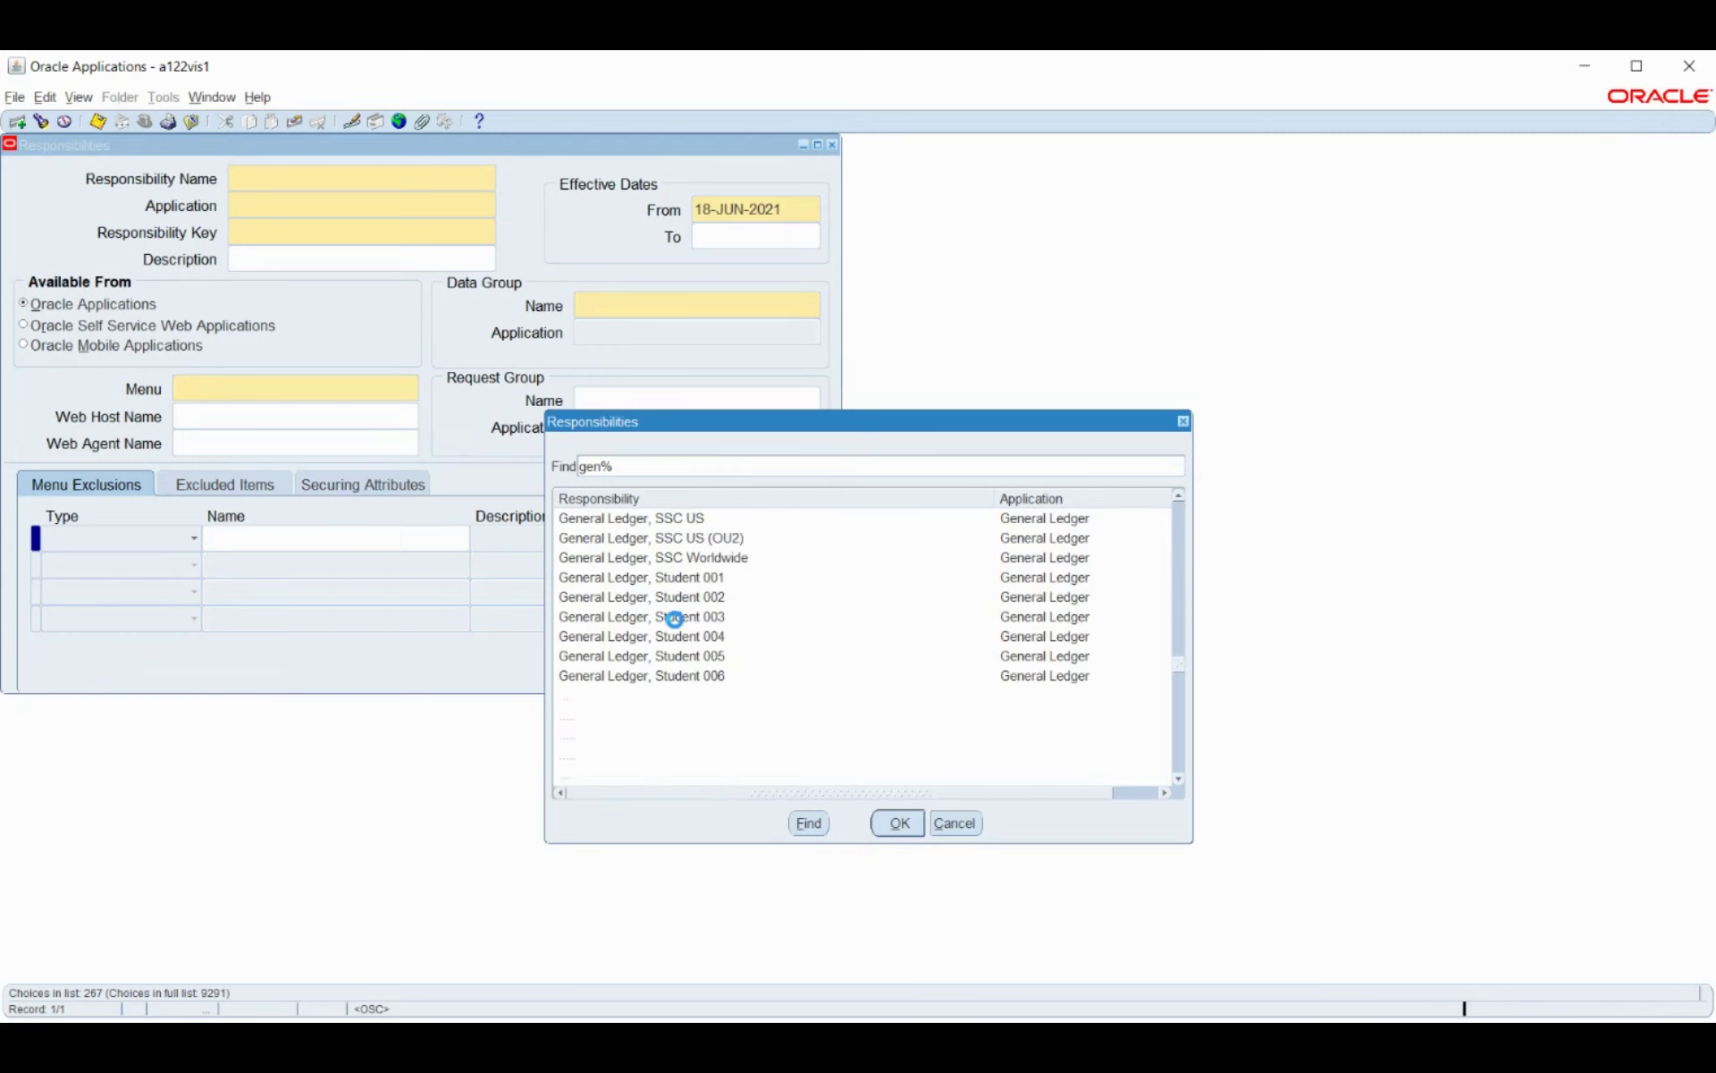
scroll(676, 624, down, 10)
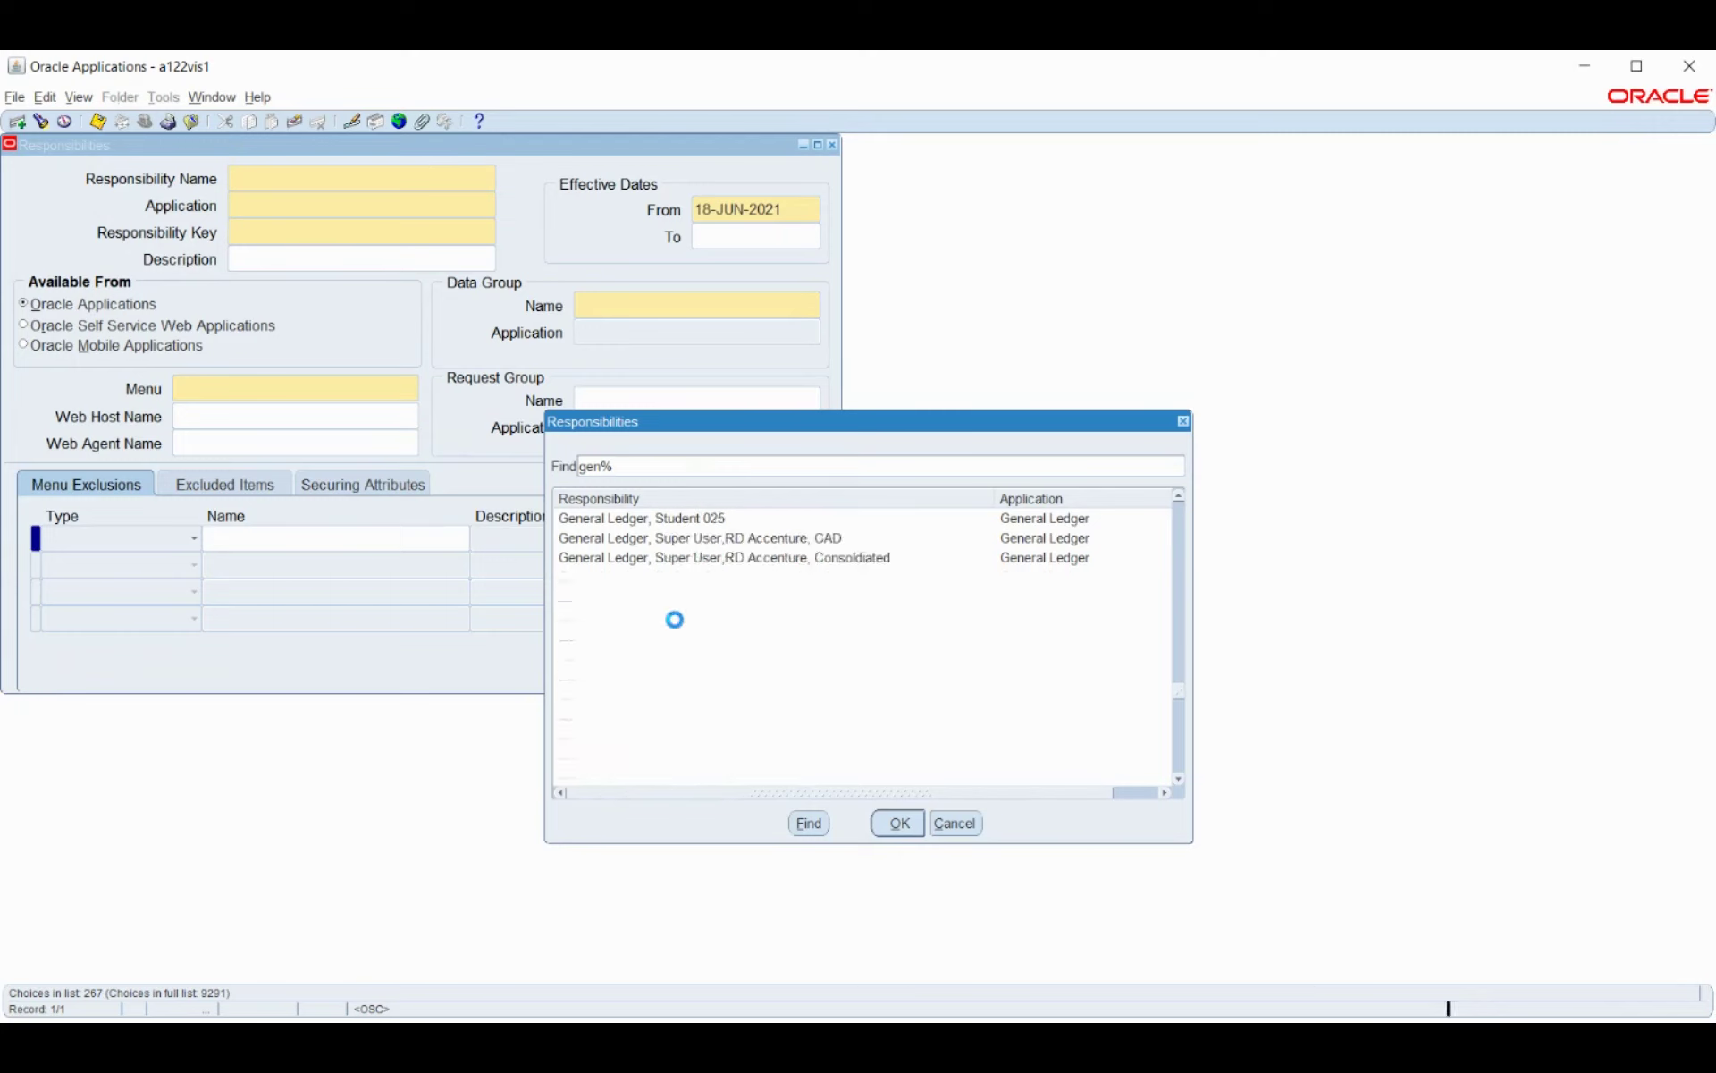
scroll(677, 625, down, 3)
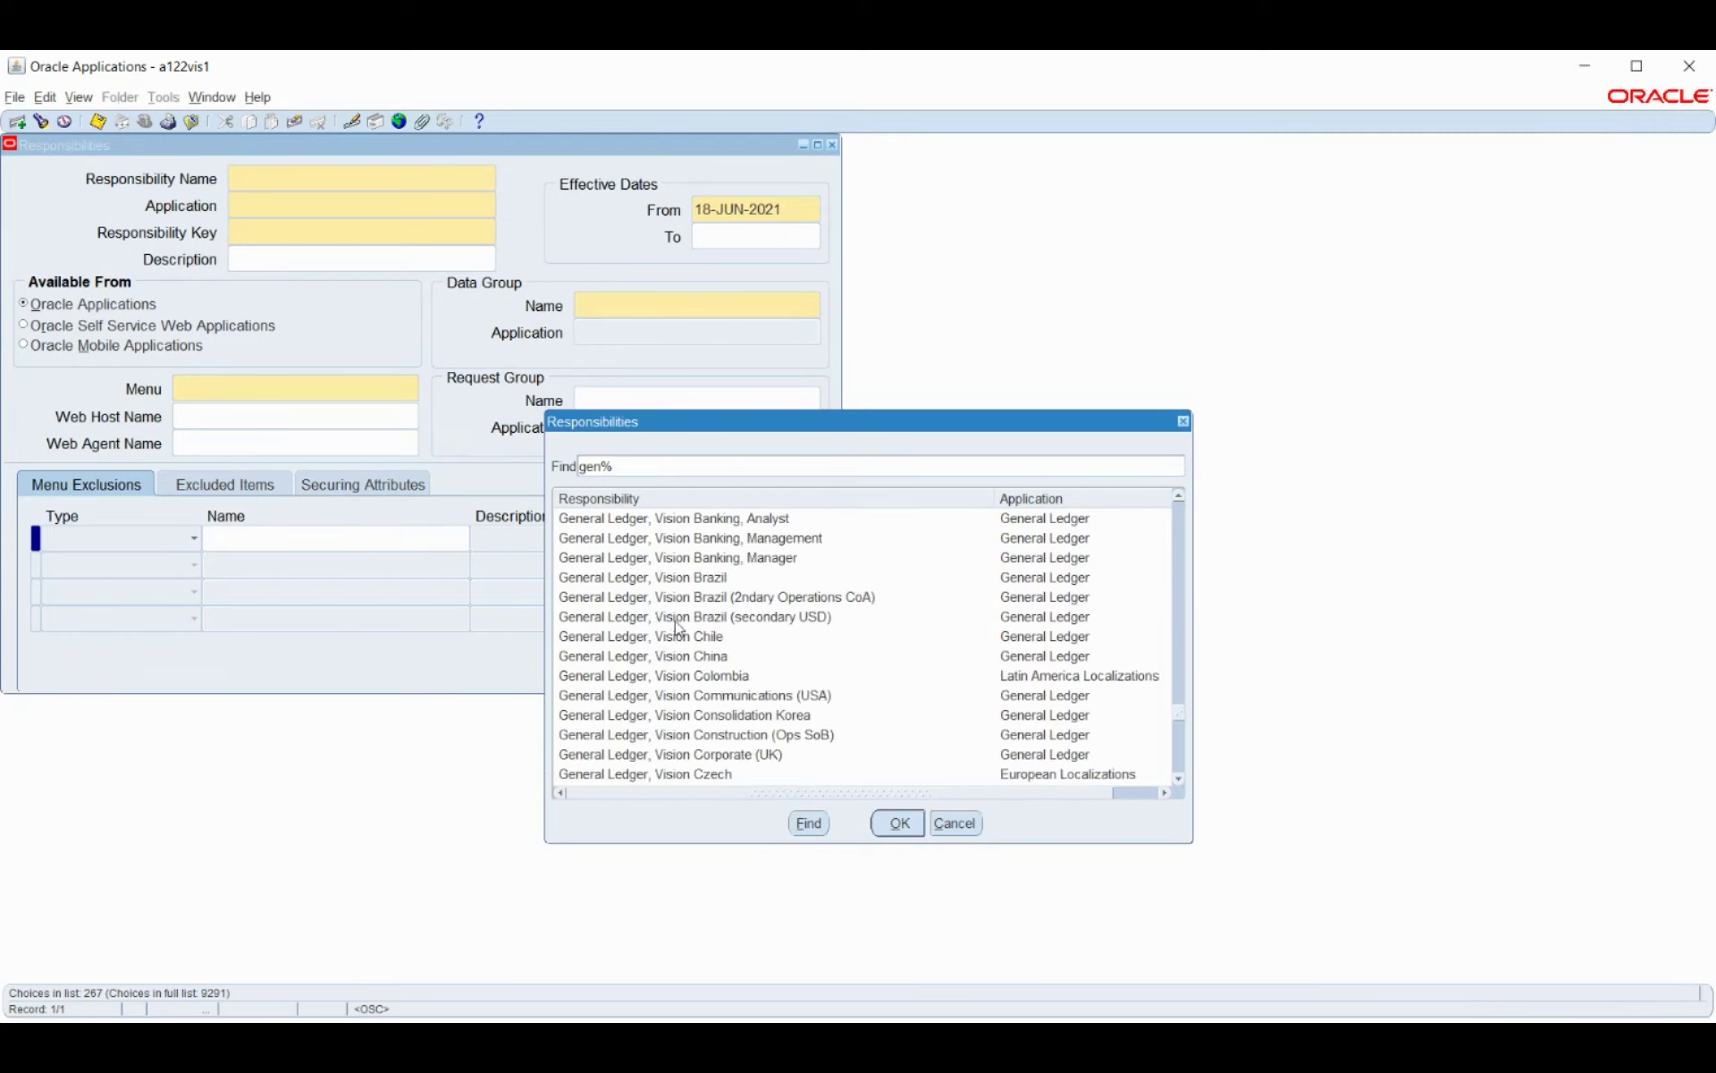
scroll(678, 628, down, 4)
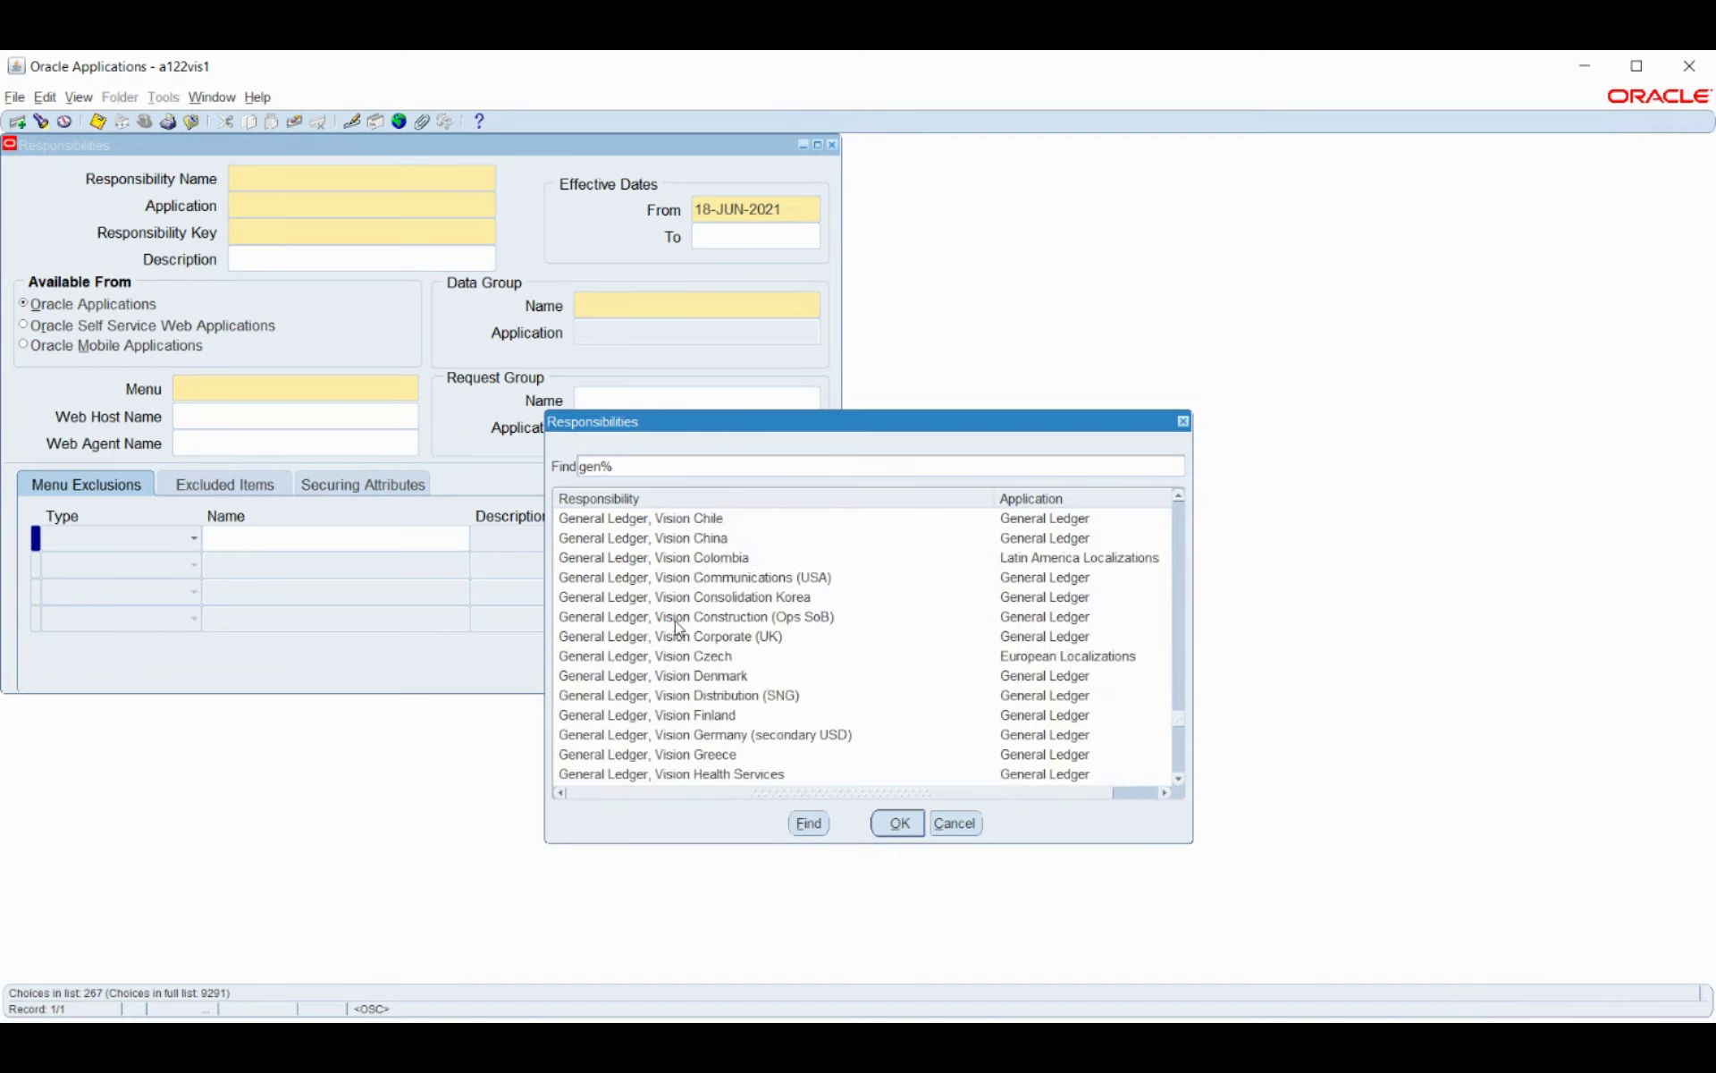
scroll(676, 624, down, 1)
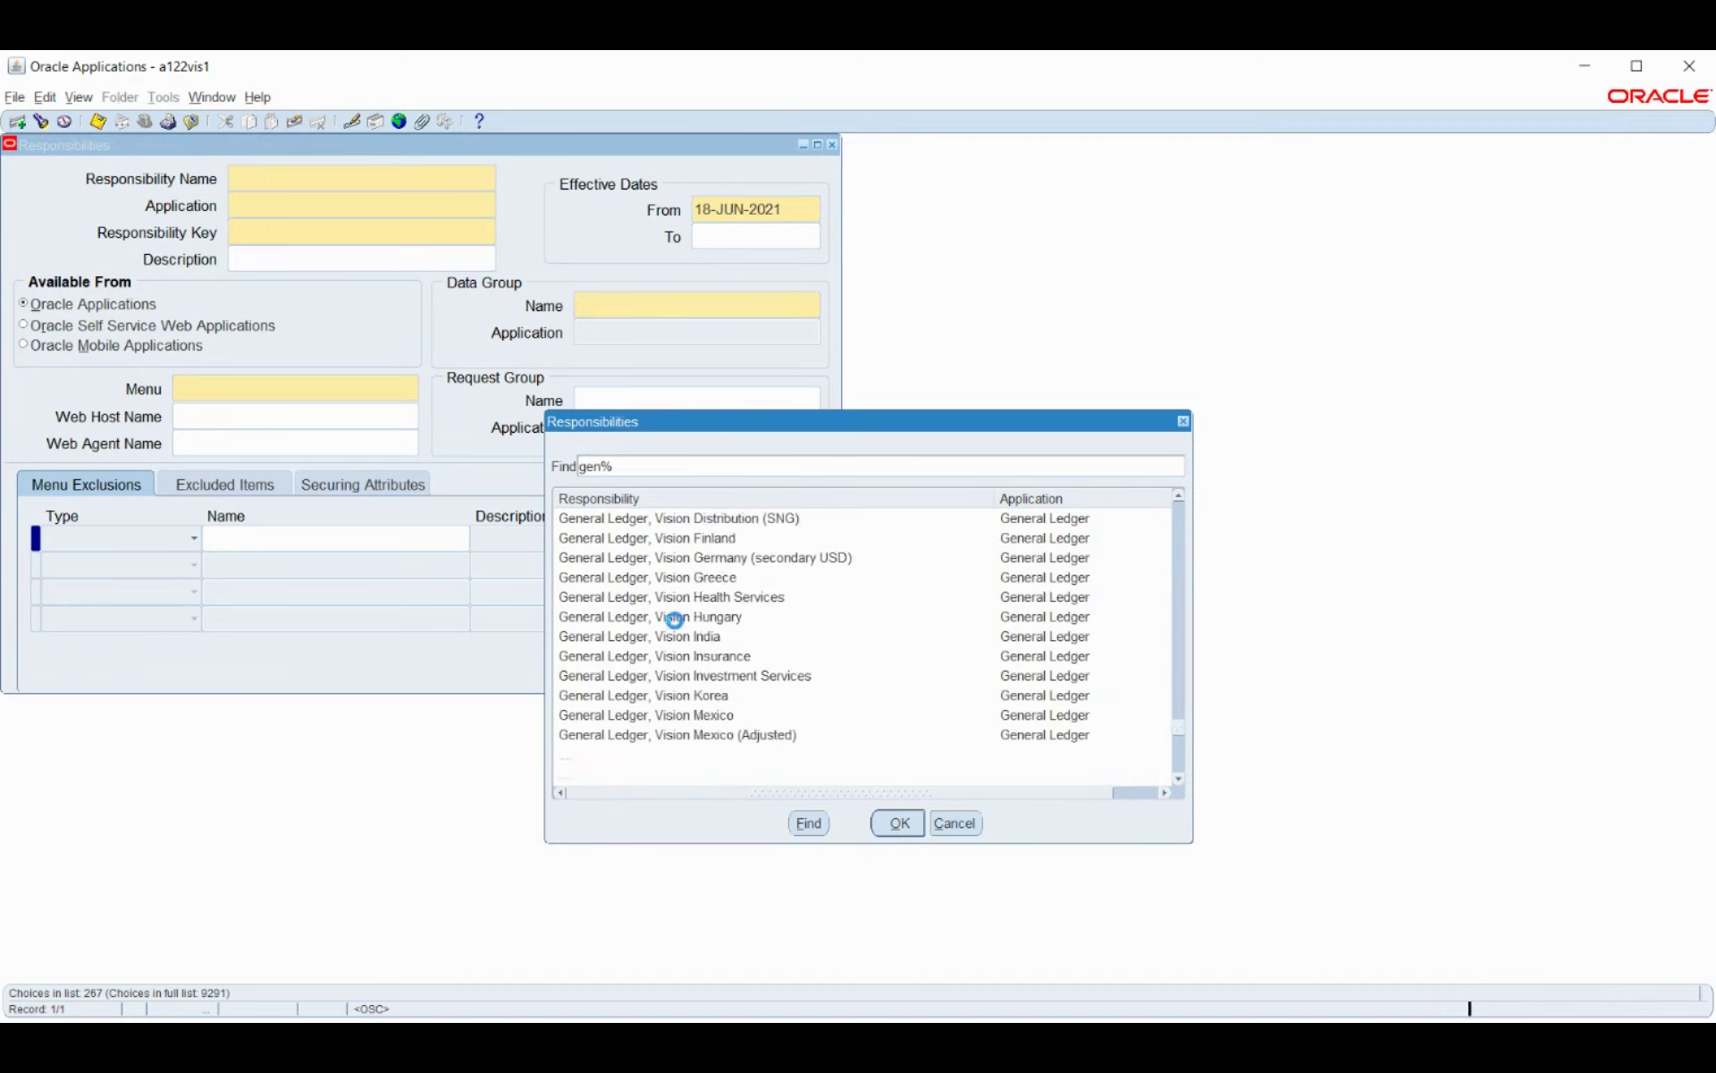
scroll(677, 625, down, 3)
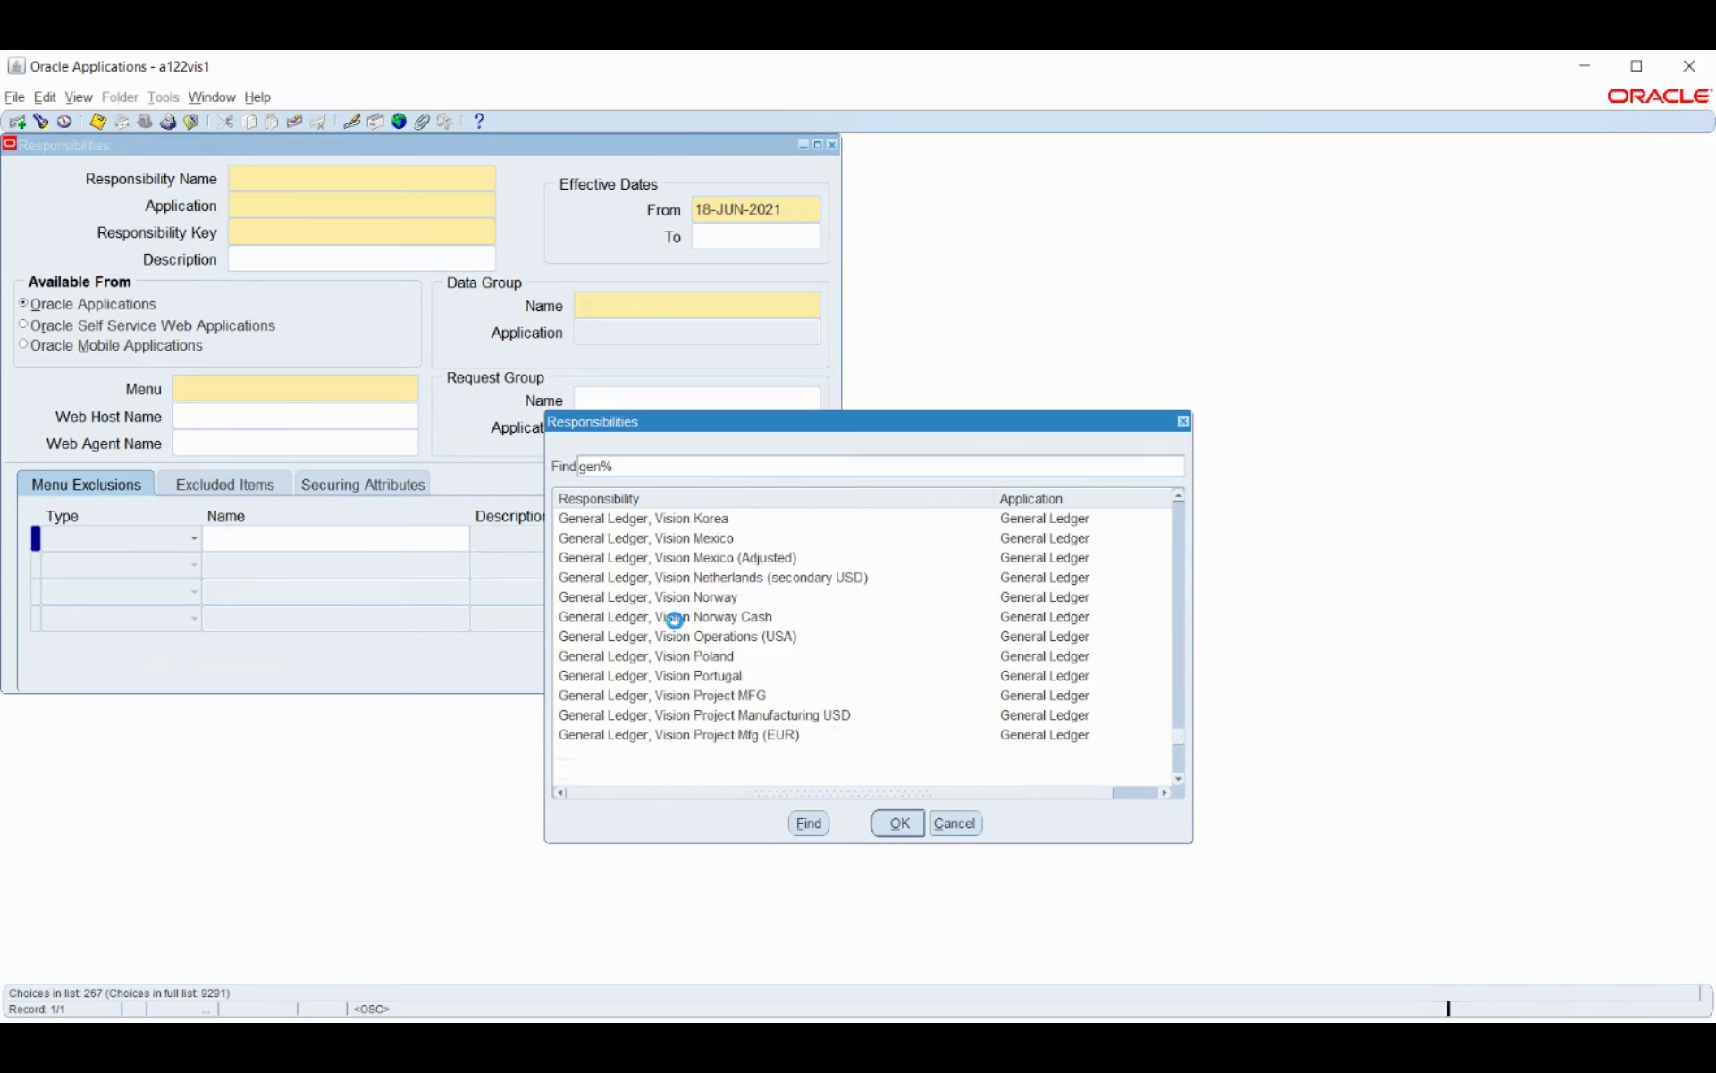
click(733, 636)
click(897, 822)
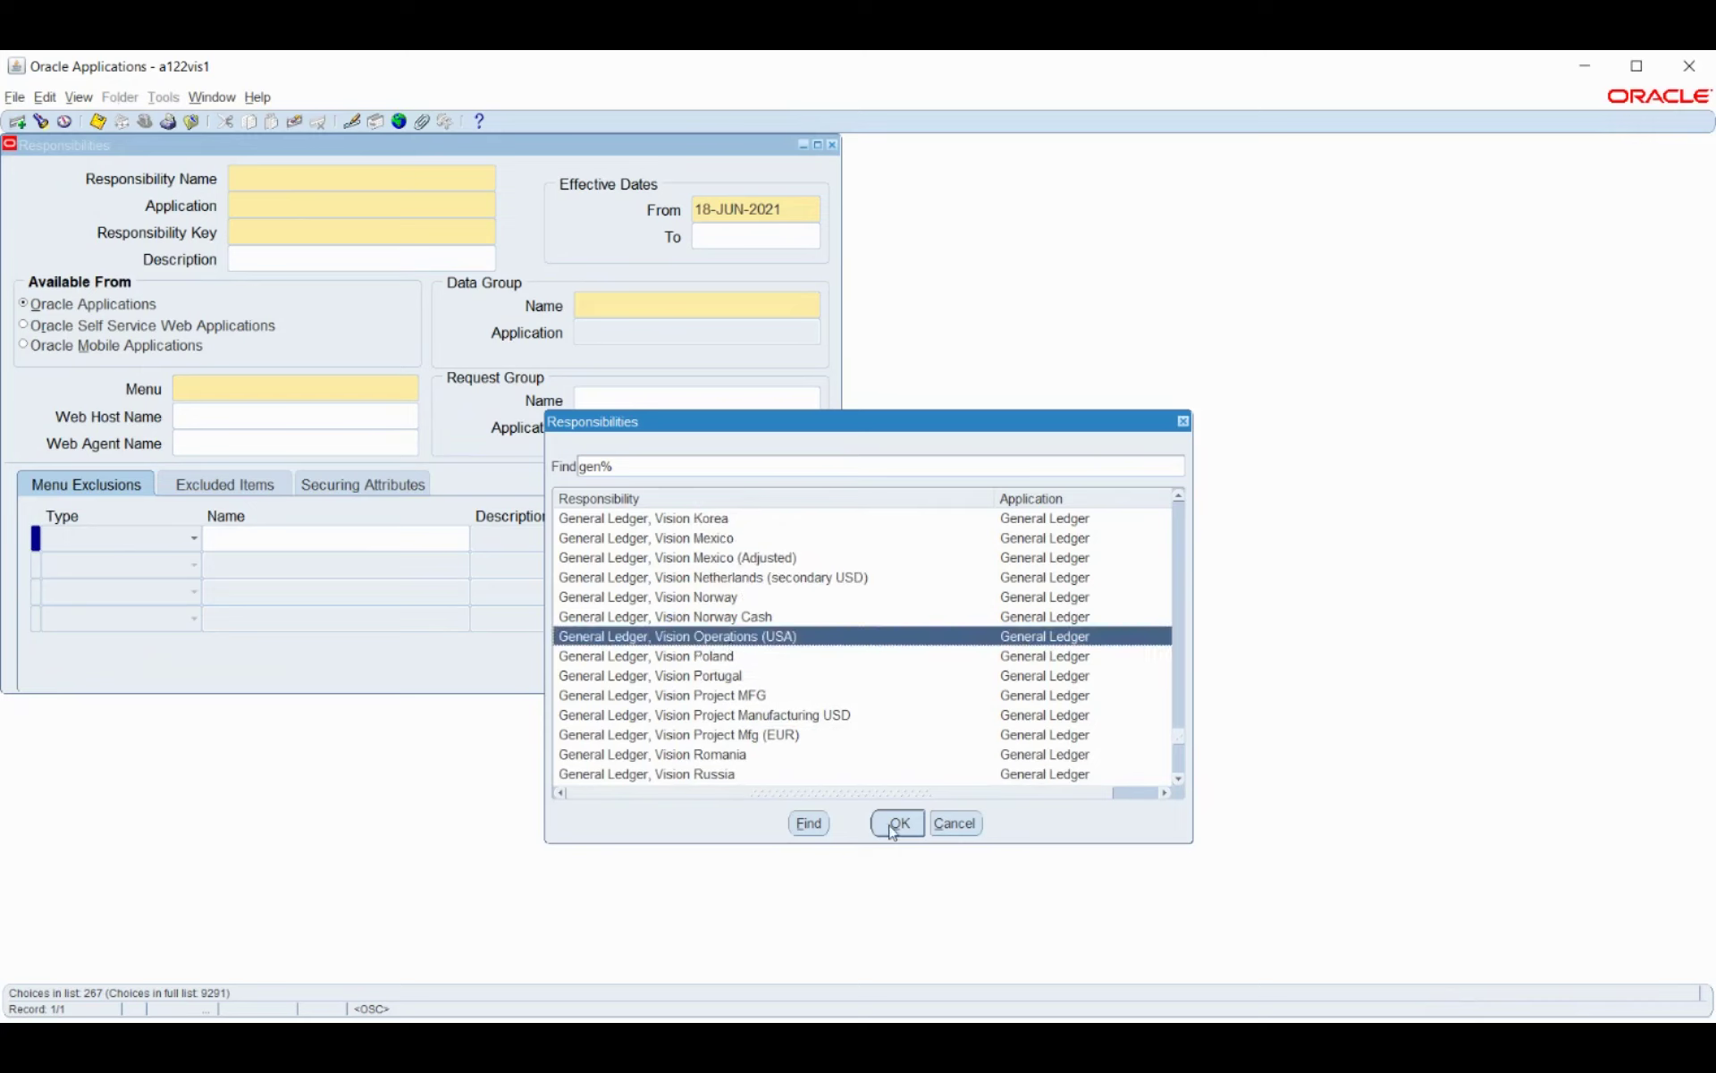
Inspect its GL_SUPERUSER menu and GL Concurrent Program Group request group.
click(342, 388)
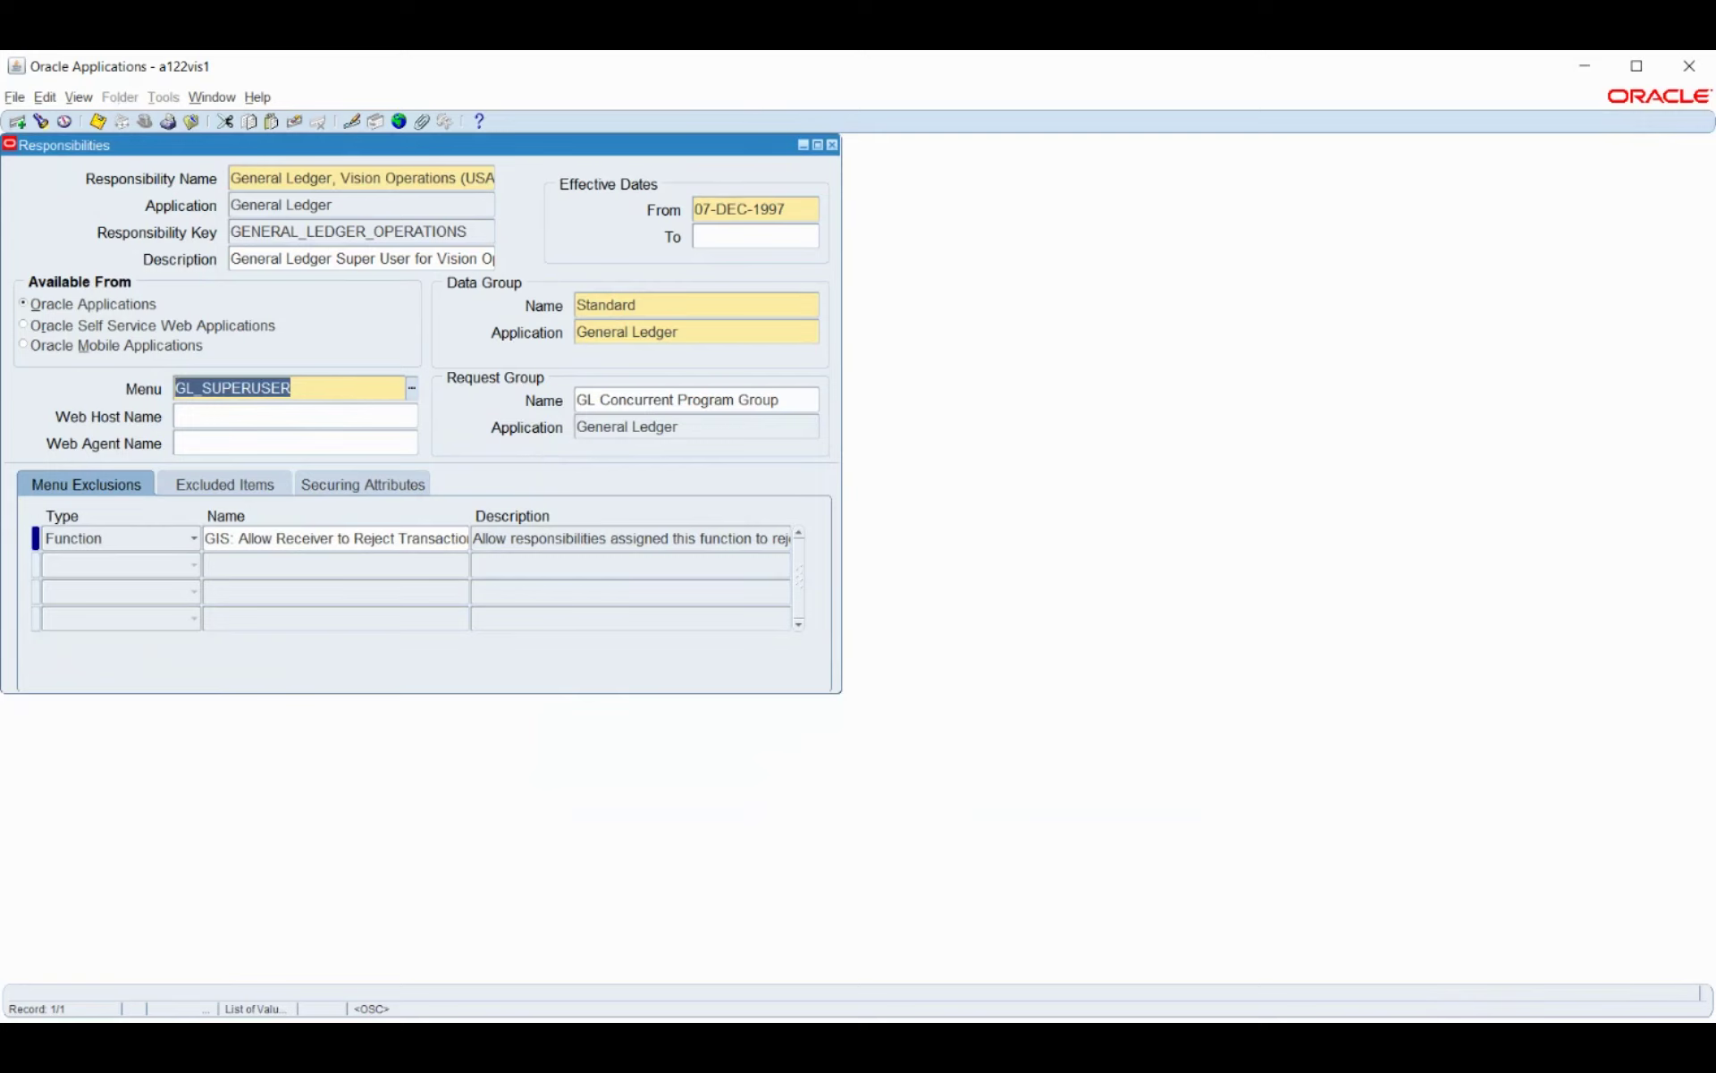
key(alt+Tab)
click(805, 402)
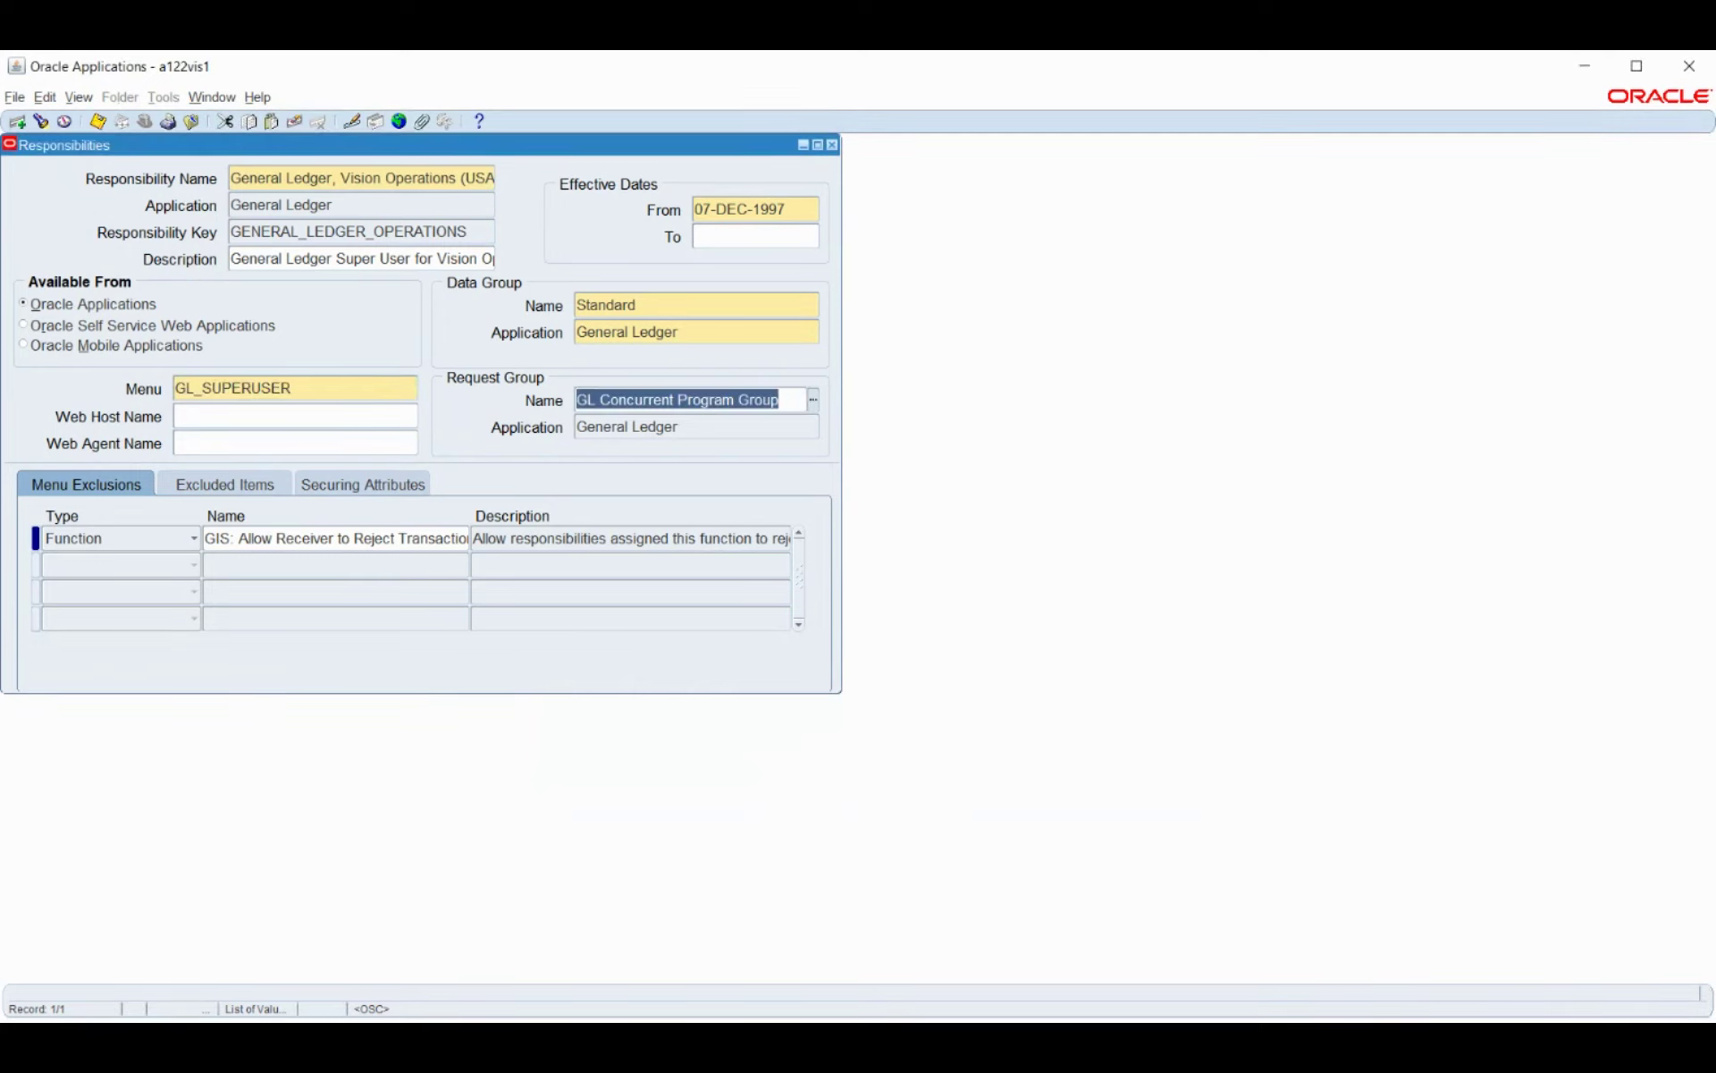
key(alt+Tab)
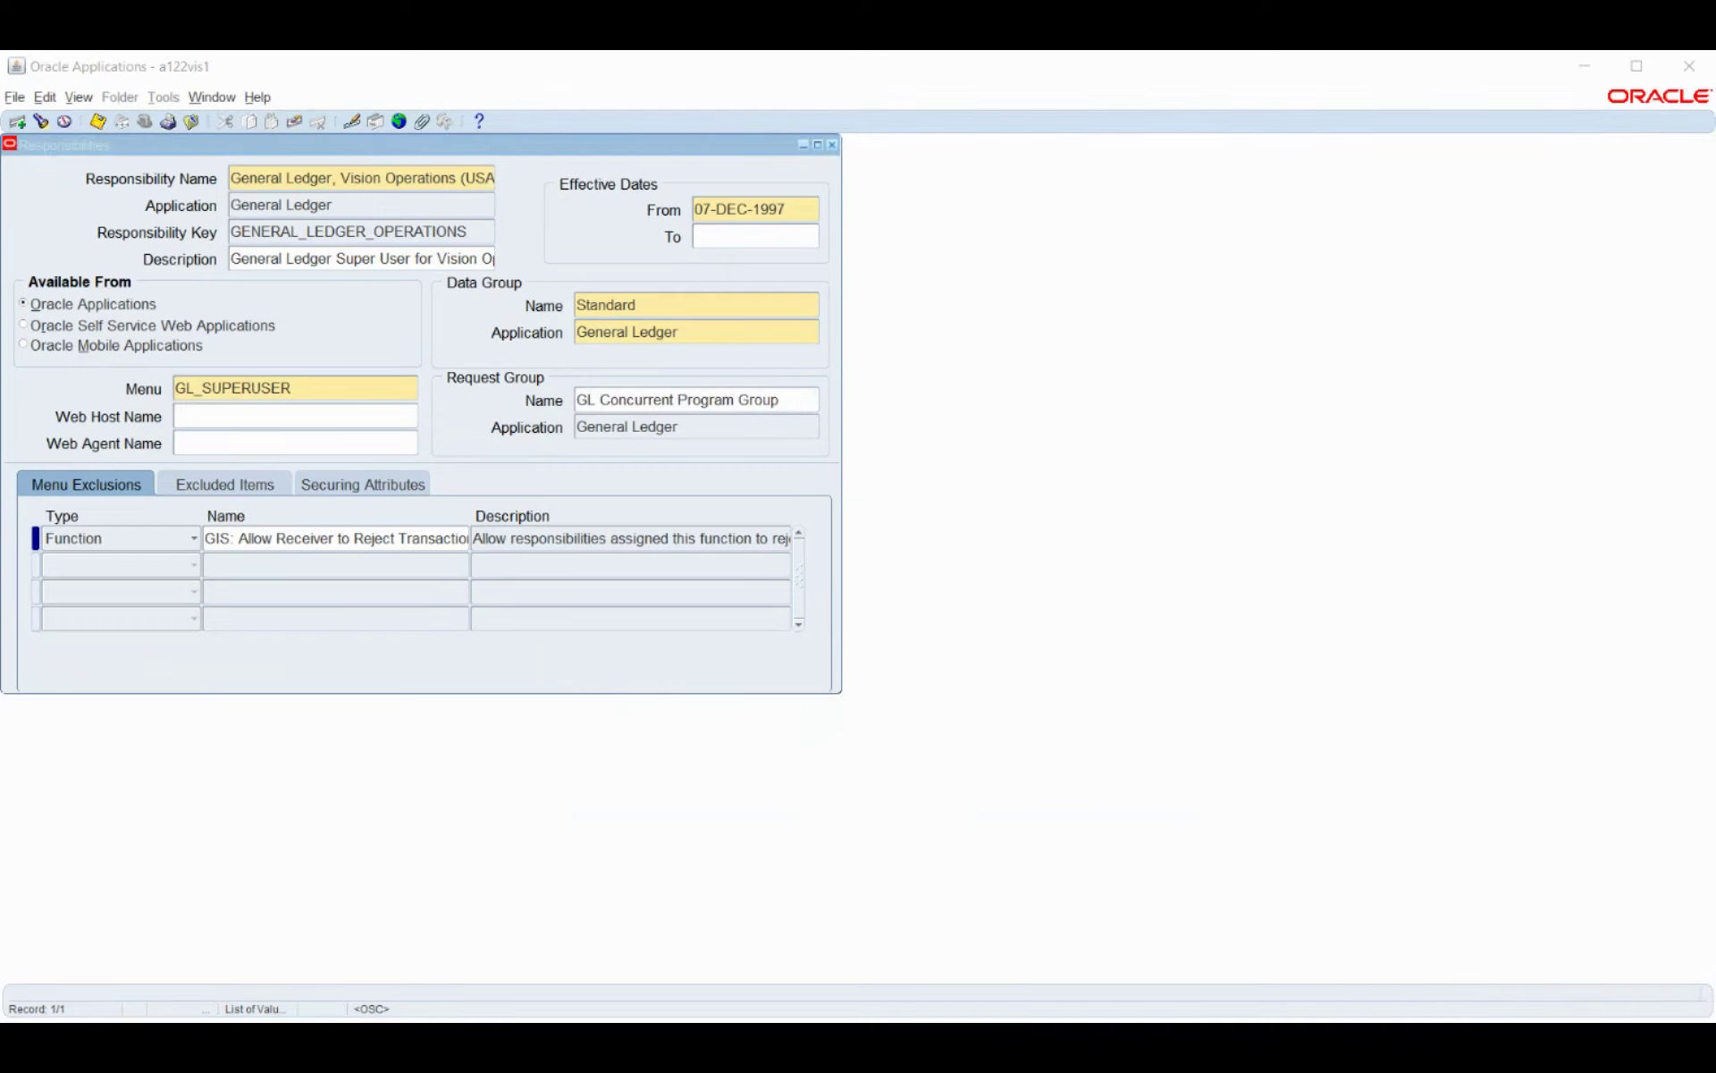
key(alt+Tab)
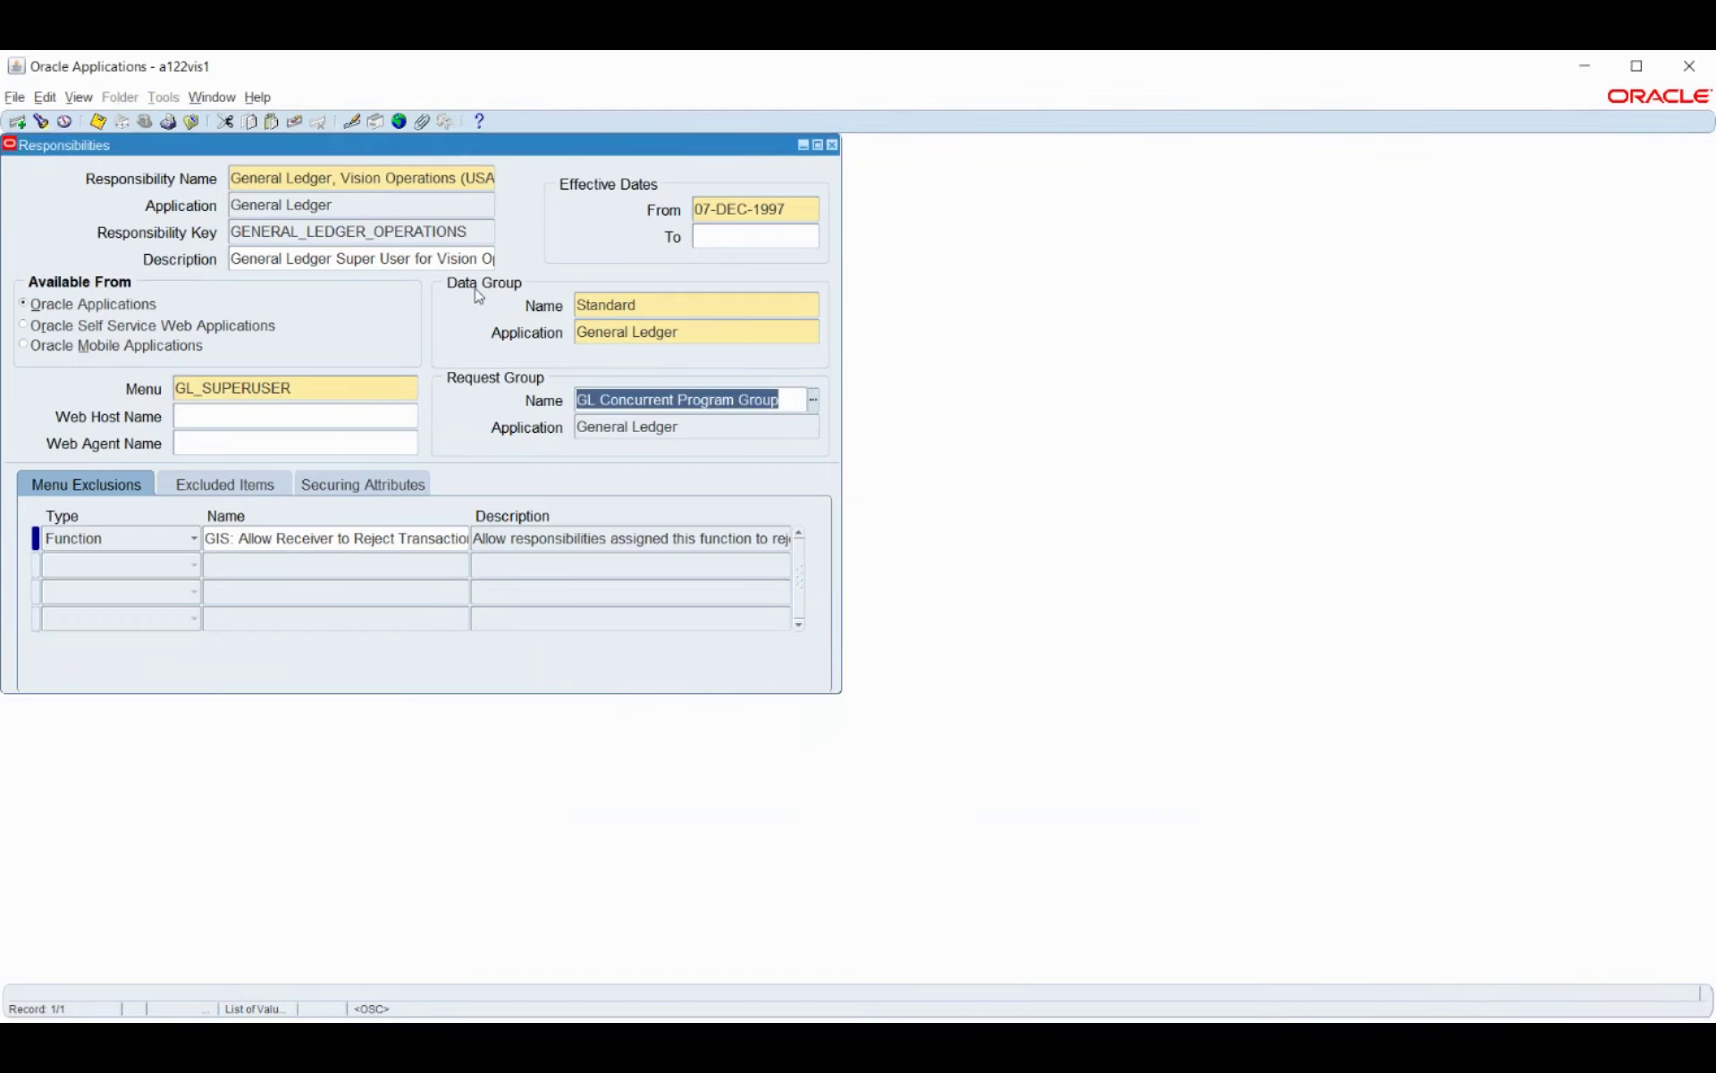
Create a new responsibility named Bosch_GL for General Ledger with key BOSCH_GL.
key(ctrl+Down)
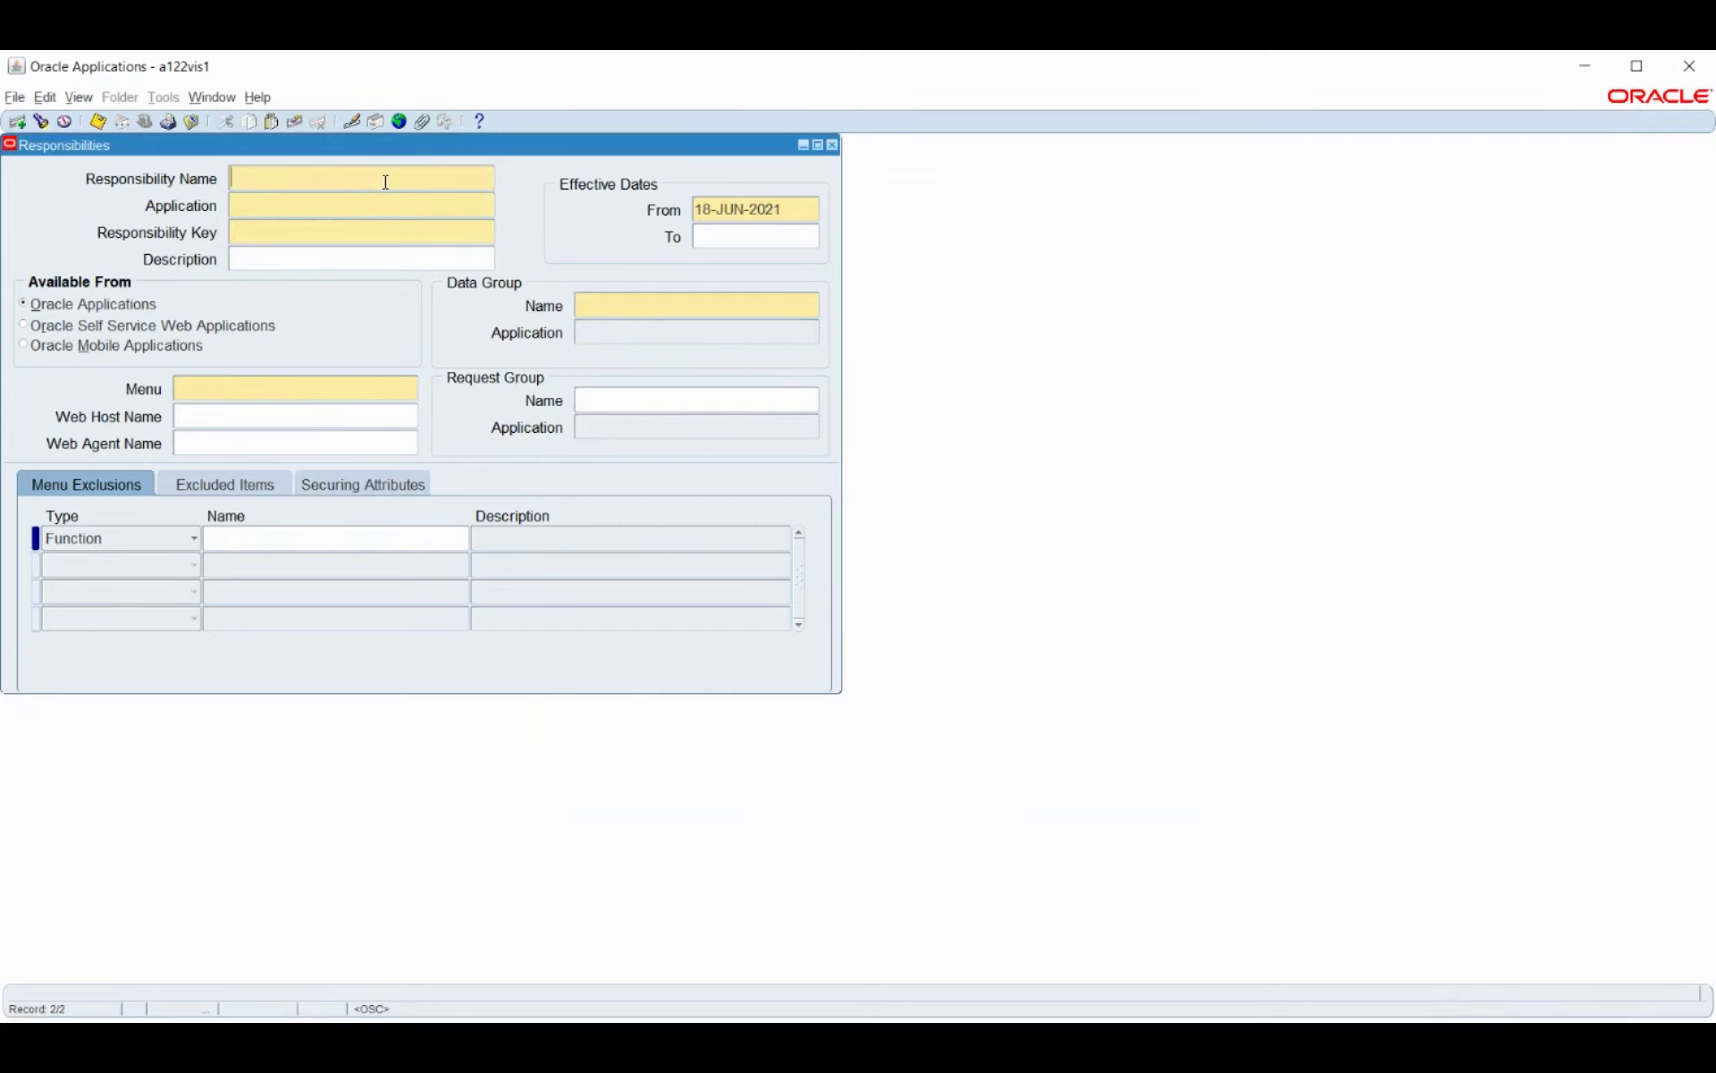
text(Bosch_GL)
key(Tab)
text(gf)
key(BackSpace)
text(eneral)
key(Tab)
text(BOS)
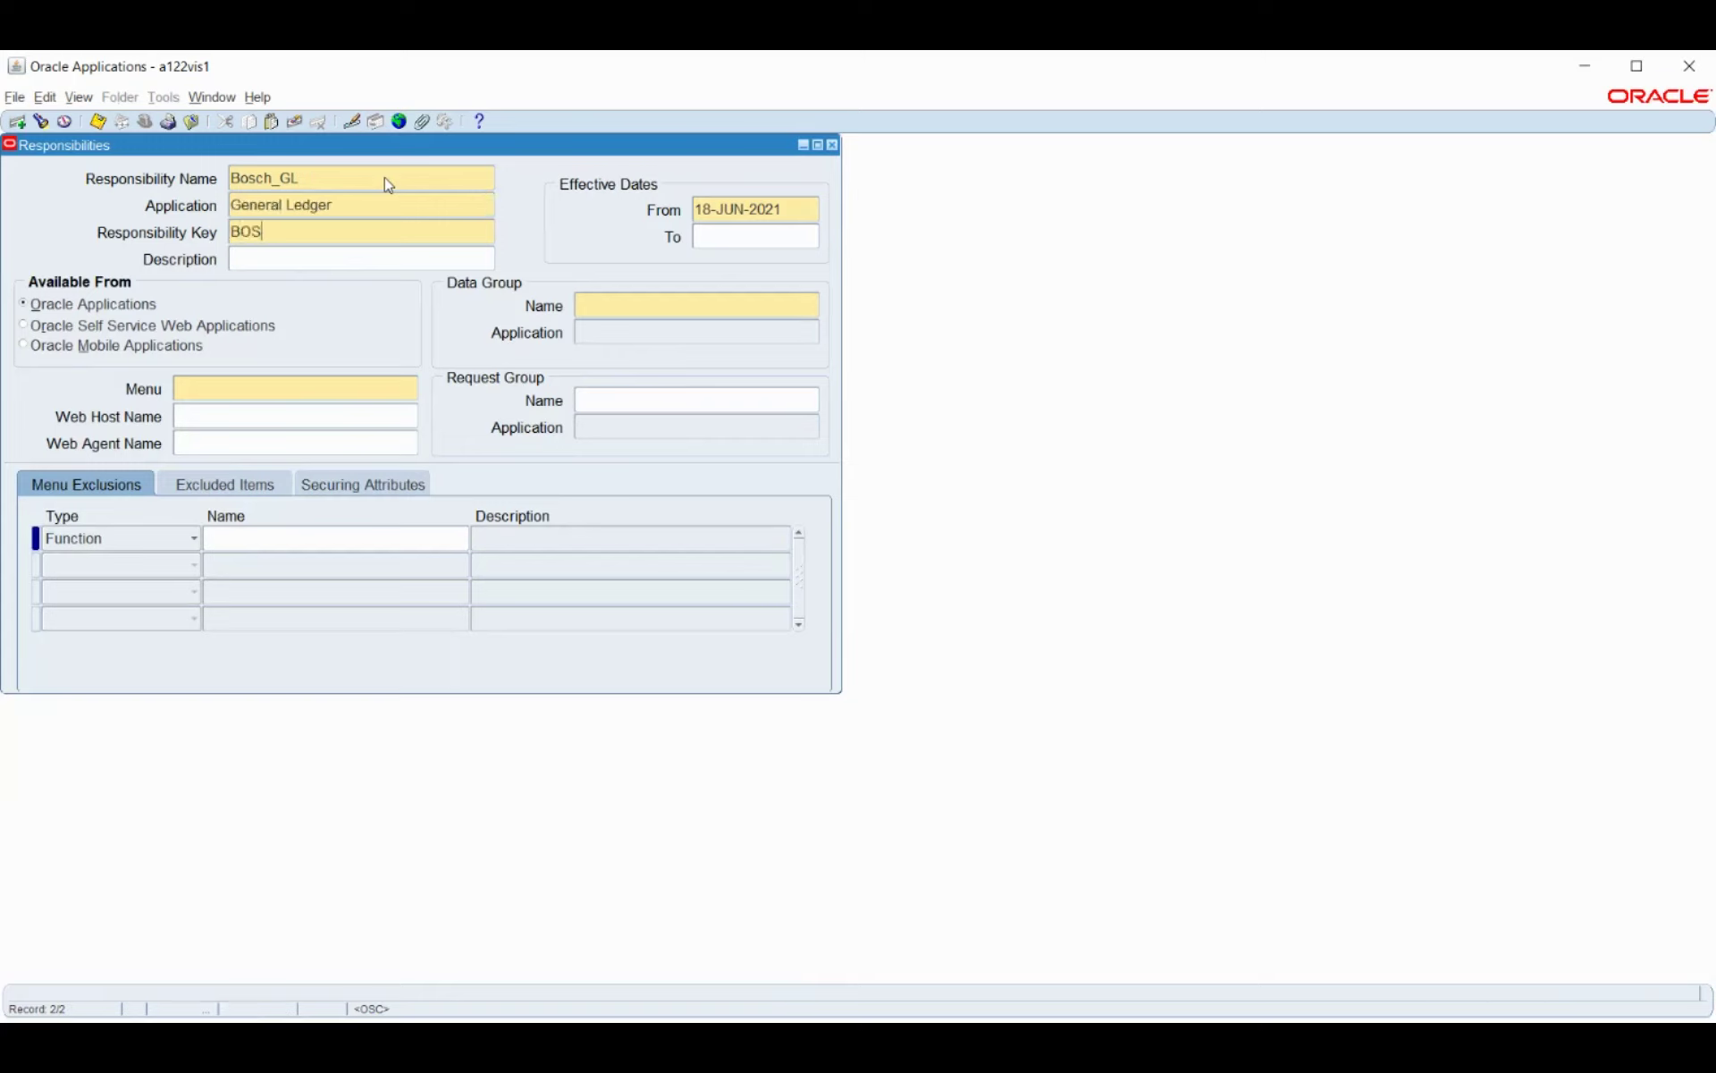
text(CH_GL)
Assign data group Standard (General Ledger), menu GL_SUPERUSER and request group GL Concurrent Program Group.
click(601, 311)
text(standard)
key(Tab)
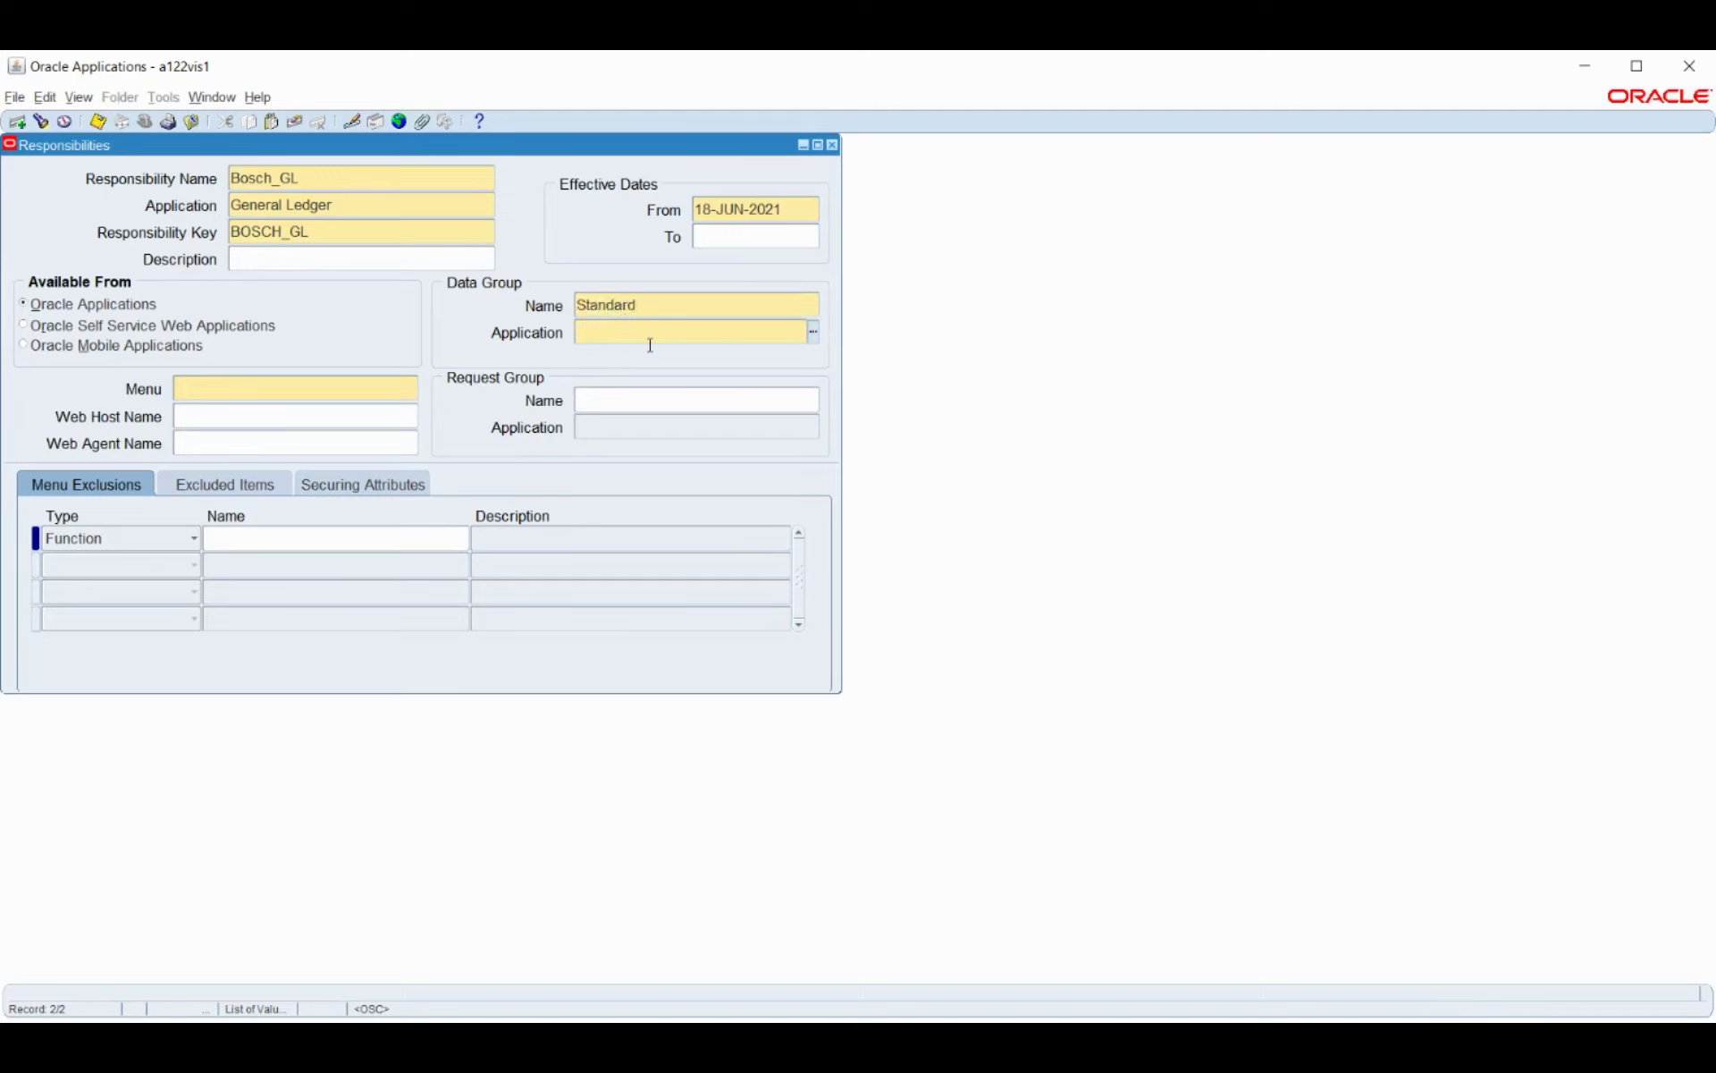
text(gener)
key(Tab)
text(gl_super)
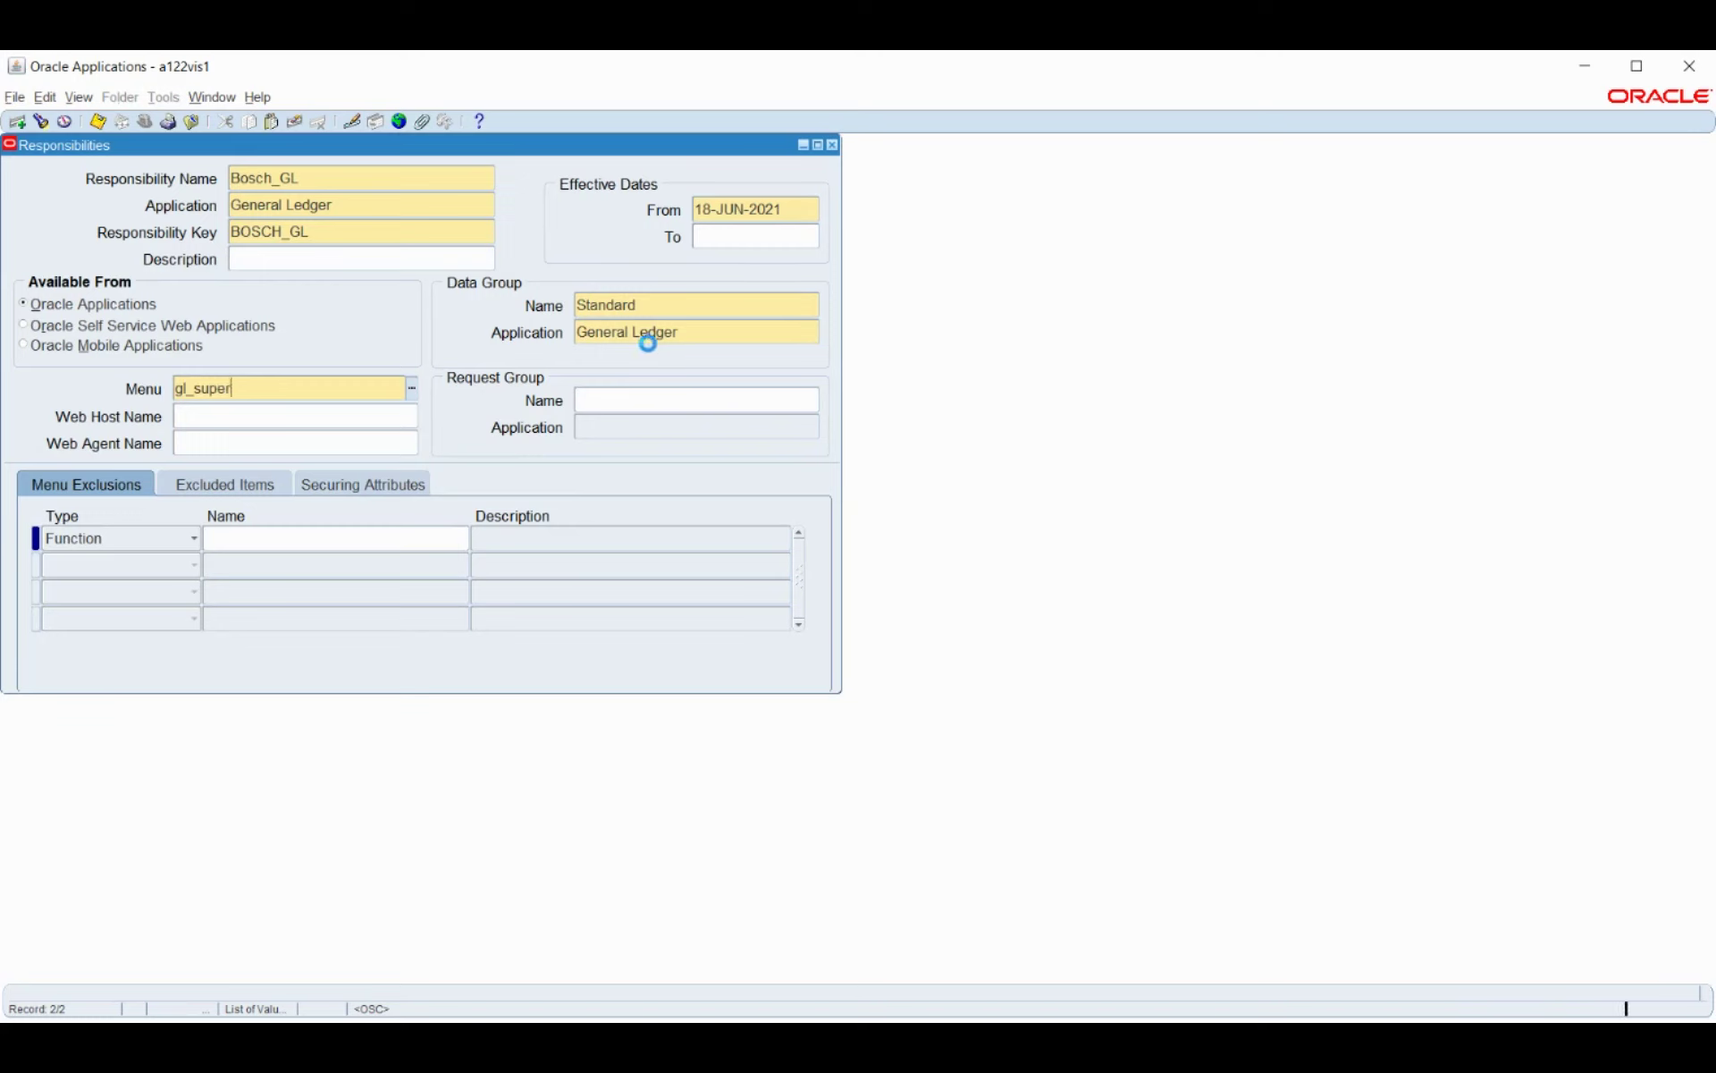
key(Tab)
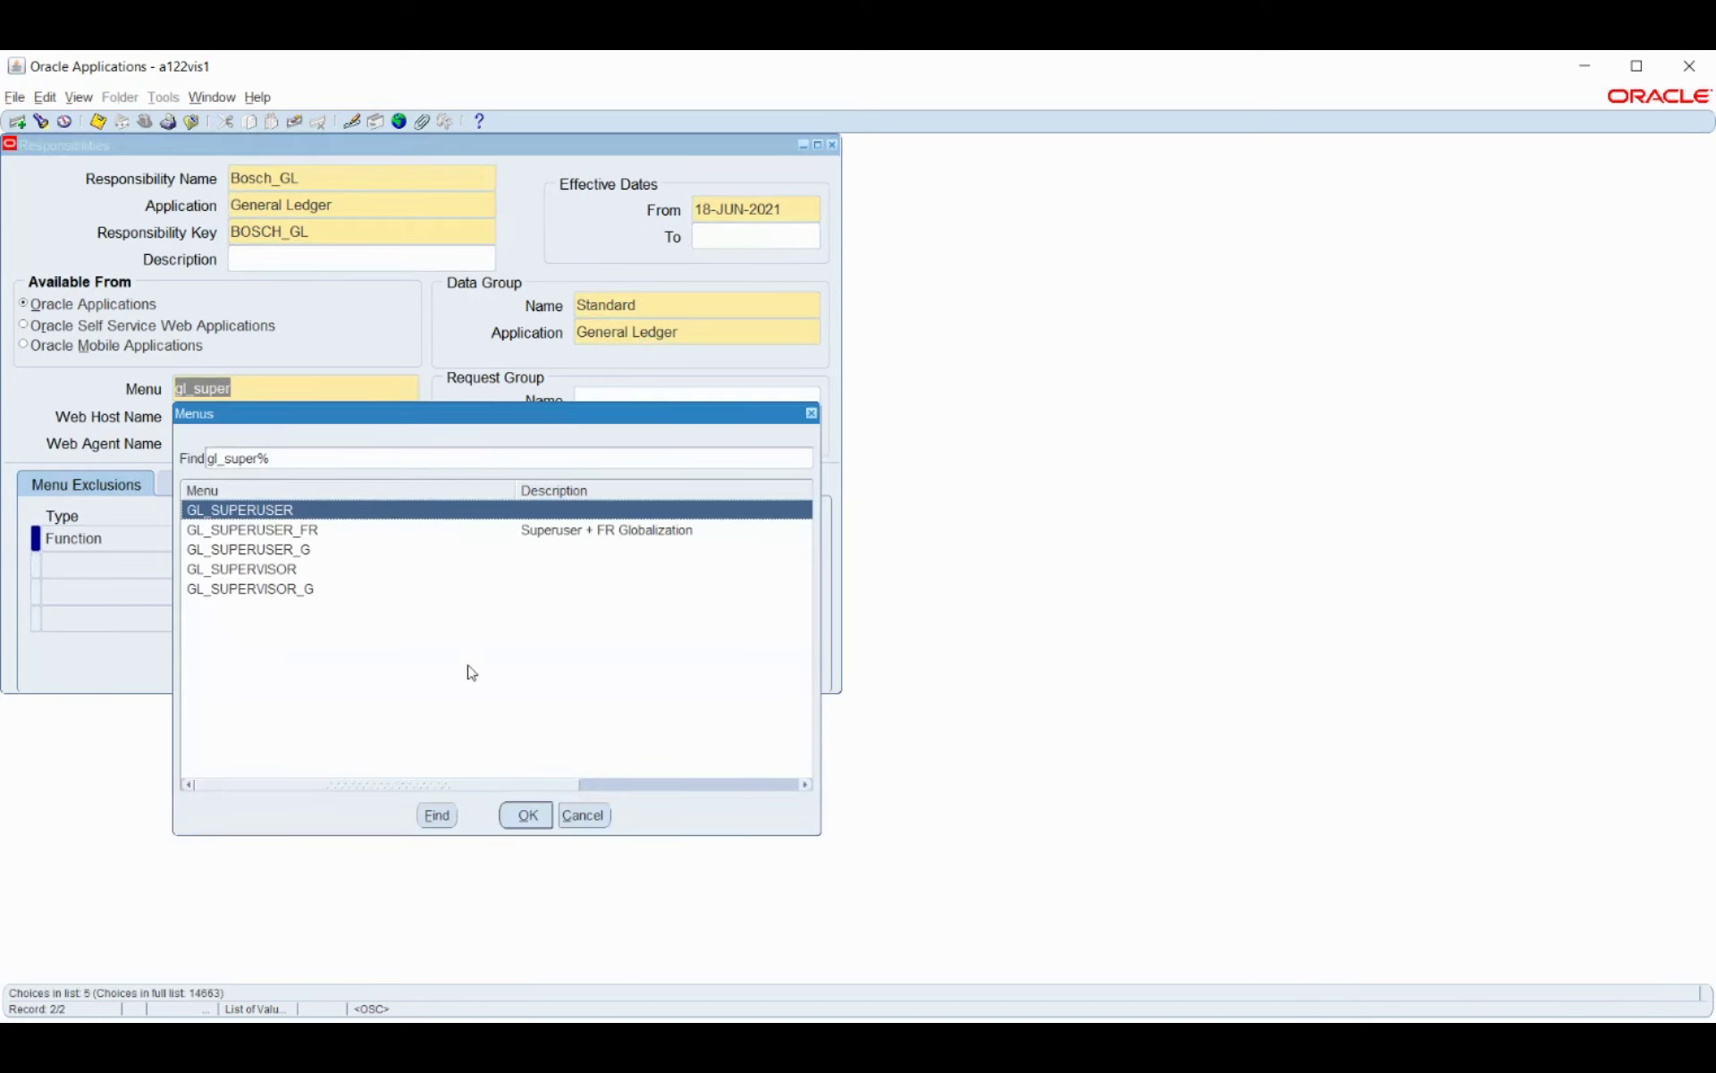
click(527, 815)
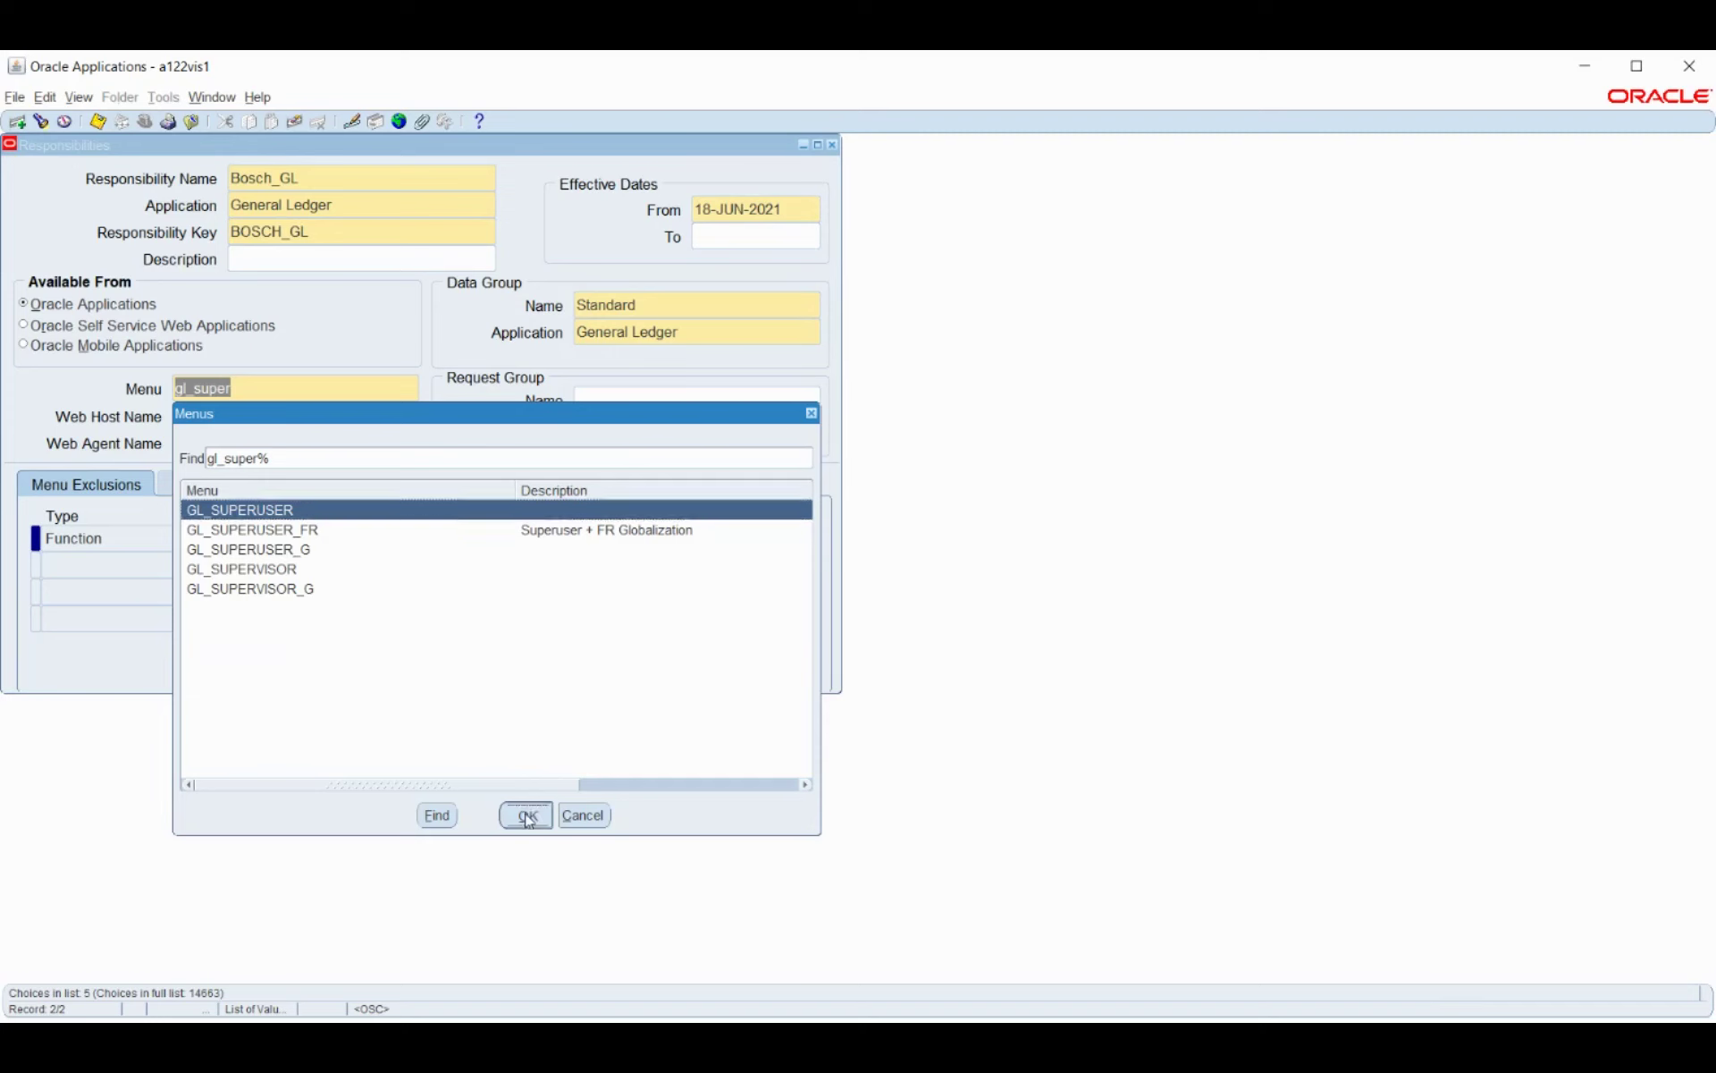
click(652, 397)
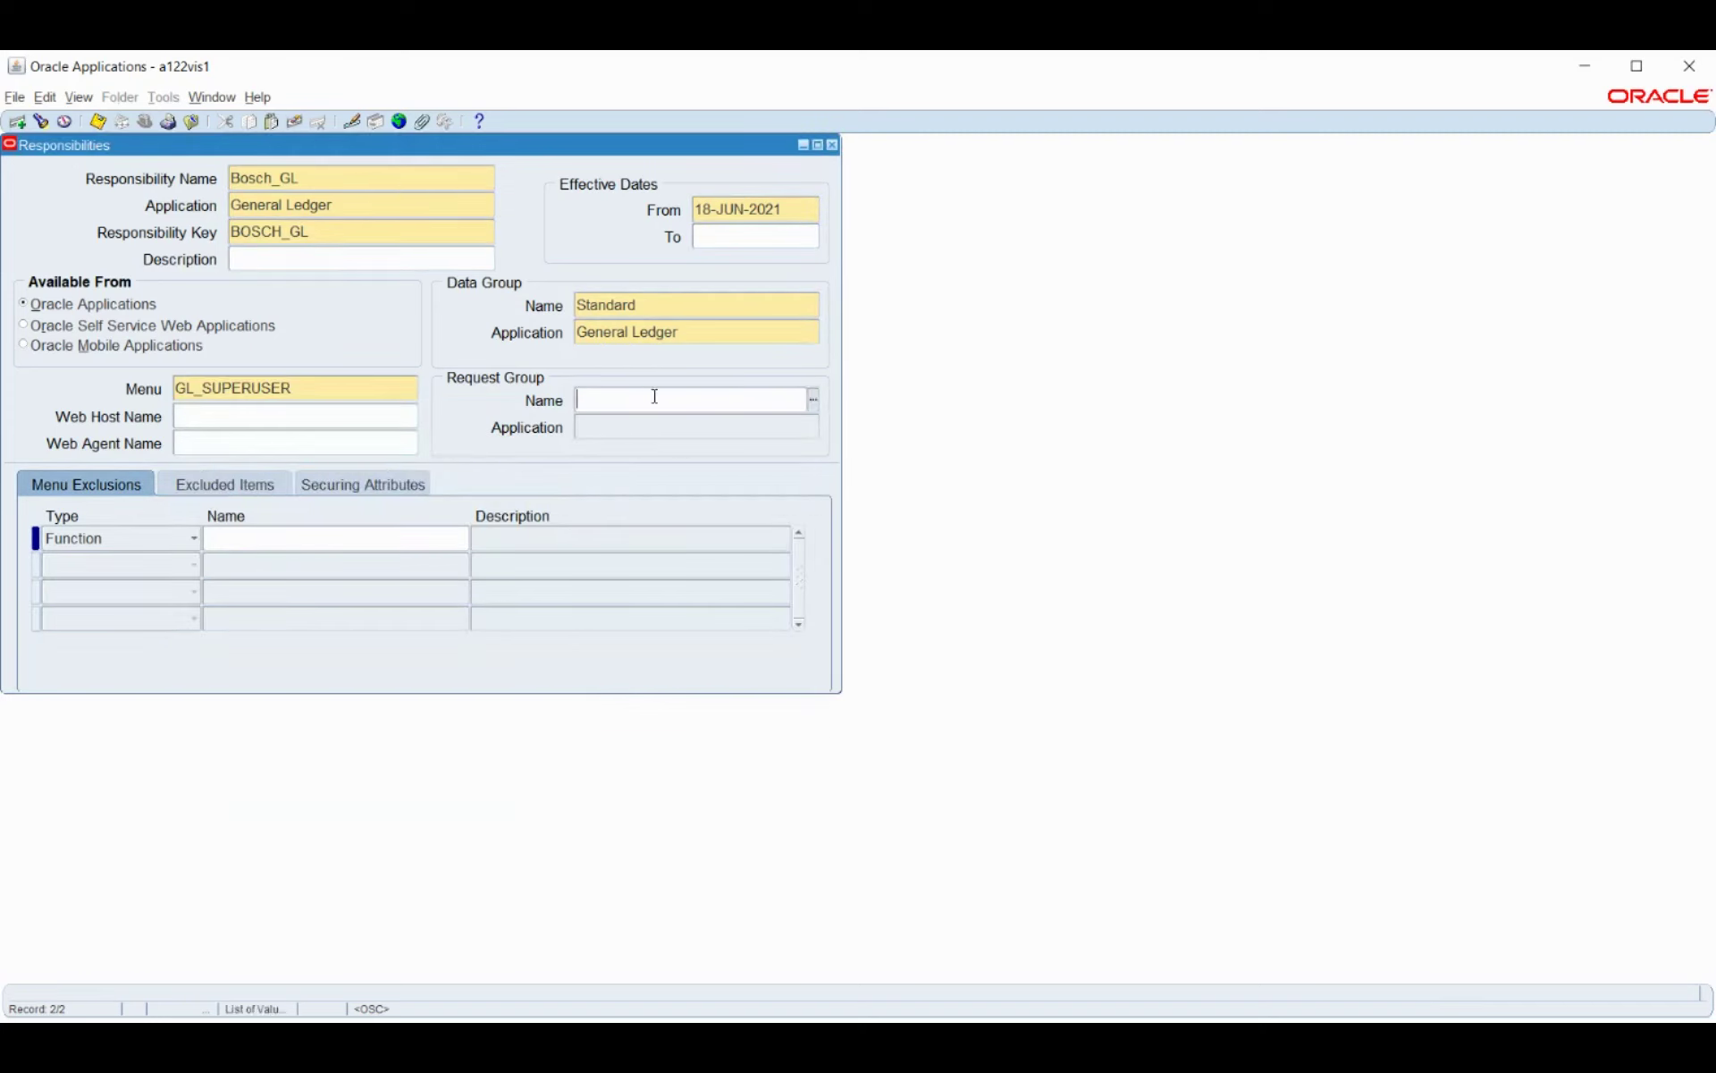
text(GL Concurrent Program Group)
key(Tab)
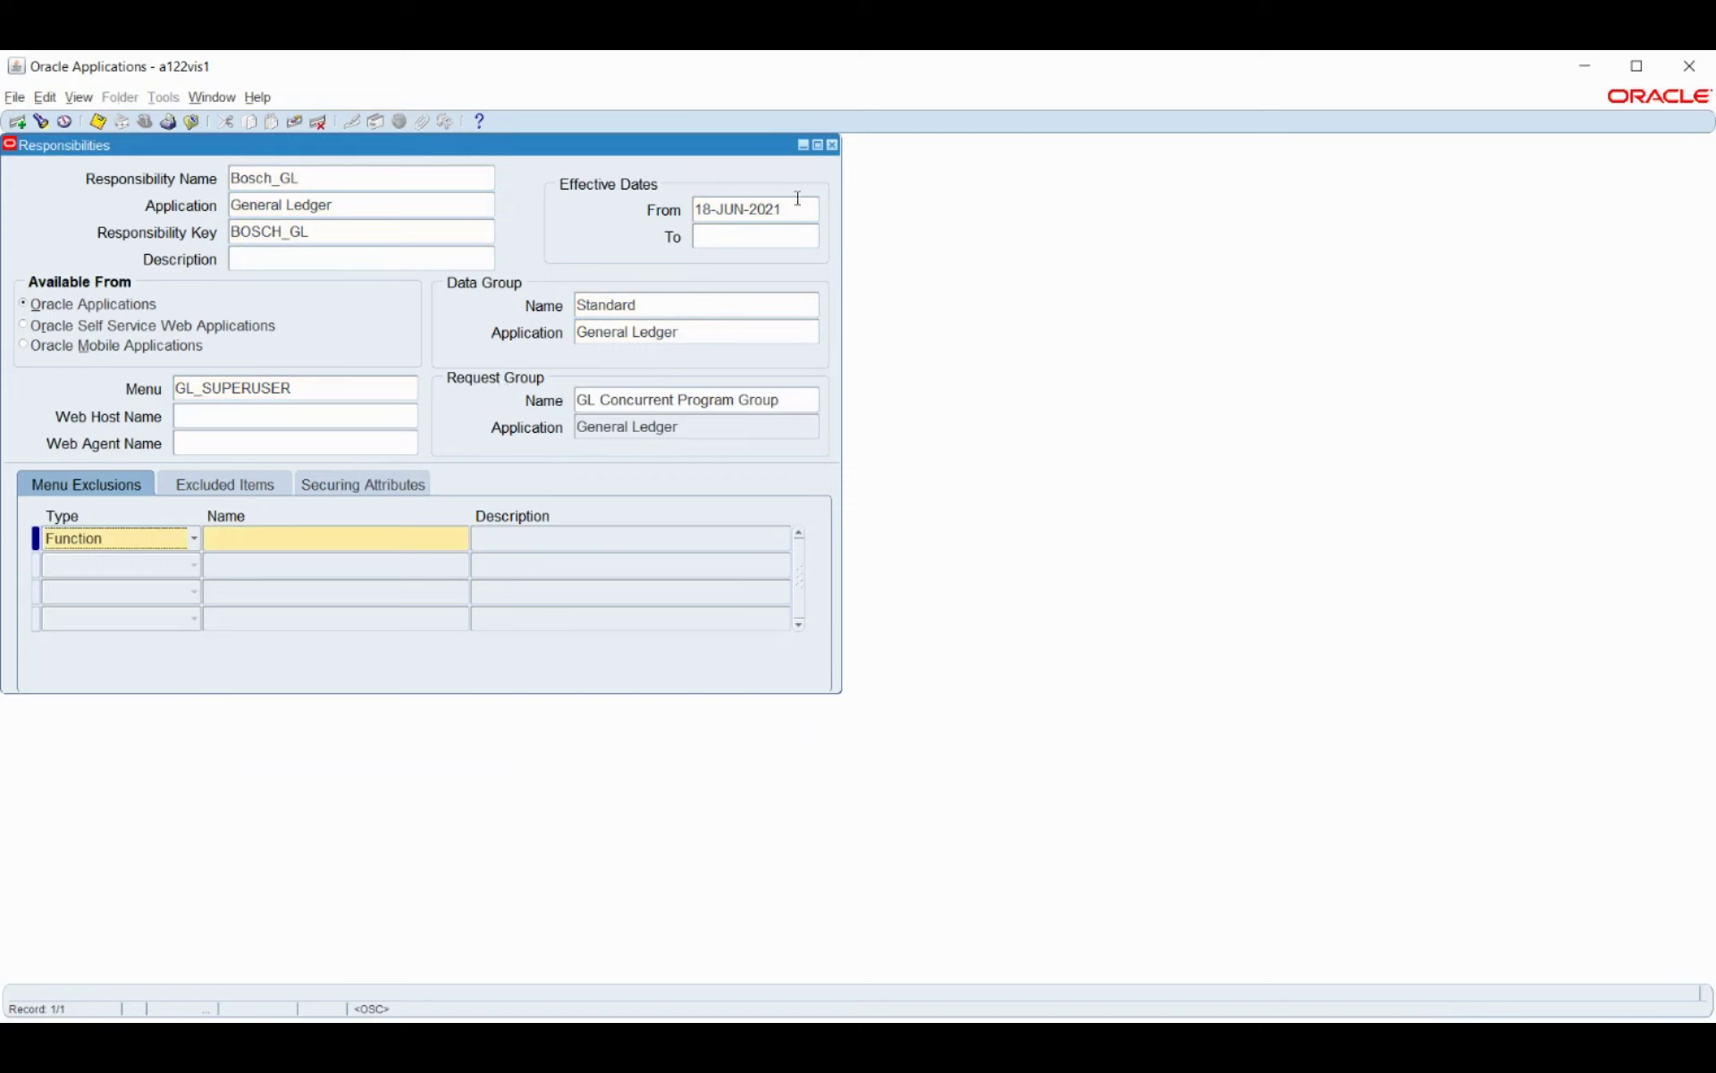
Set the Bosch_GL effective start date to 01-JAN-2021 and save the responsibility.
click(809, 207)
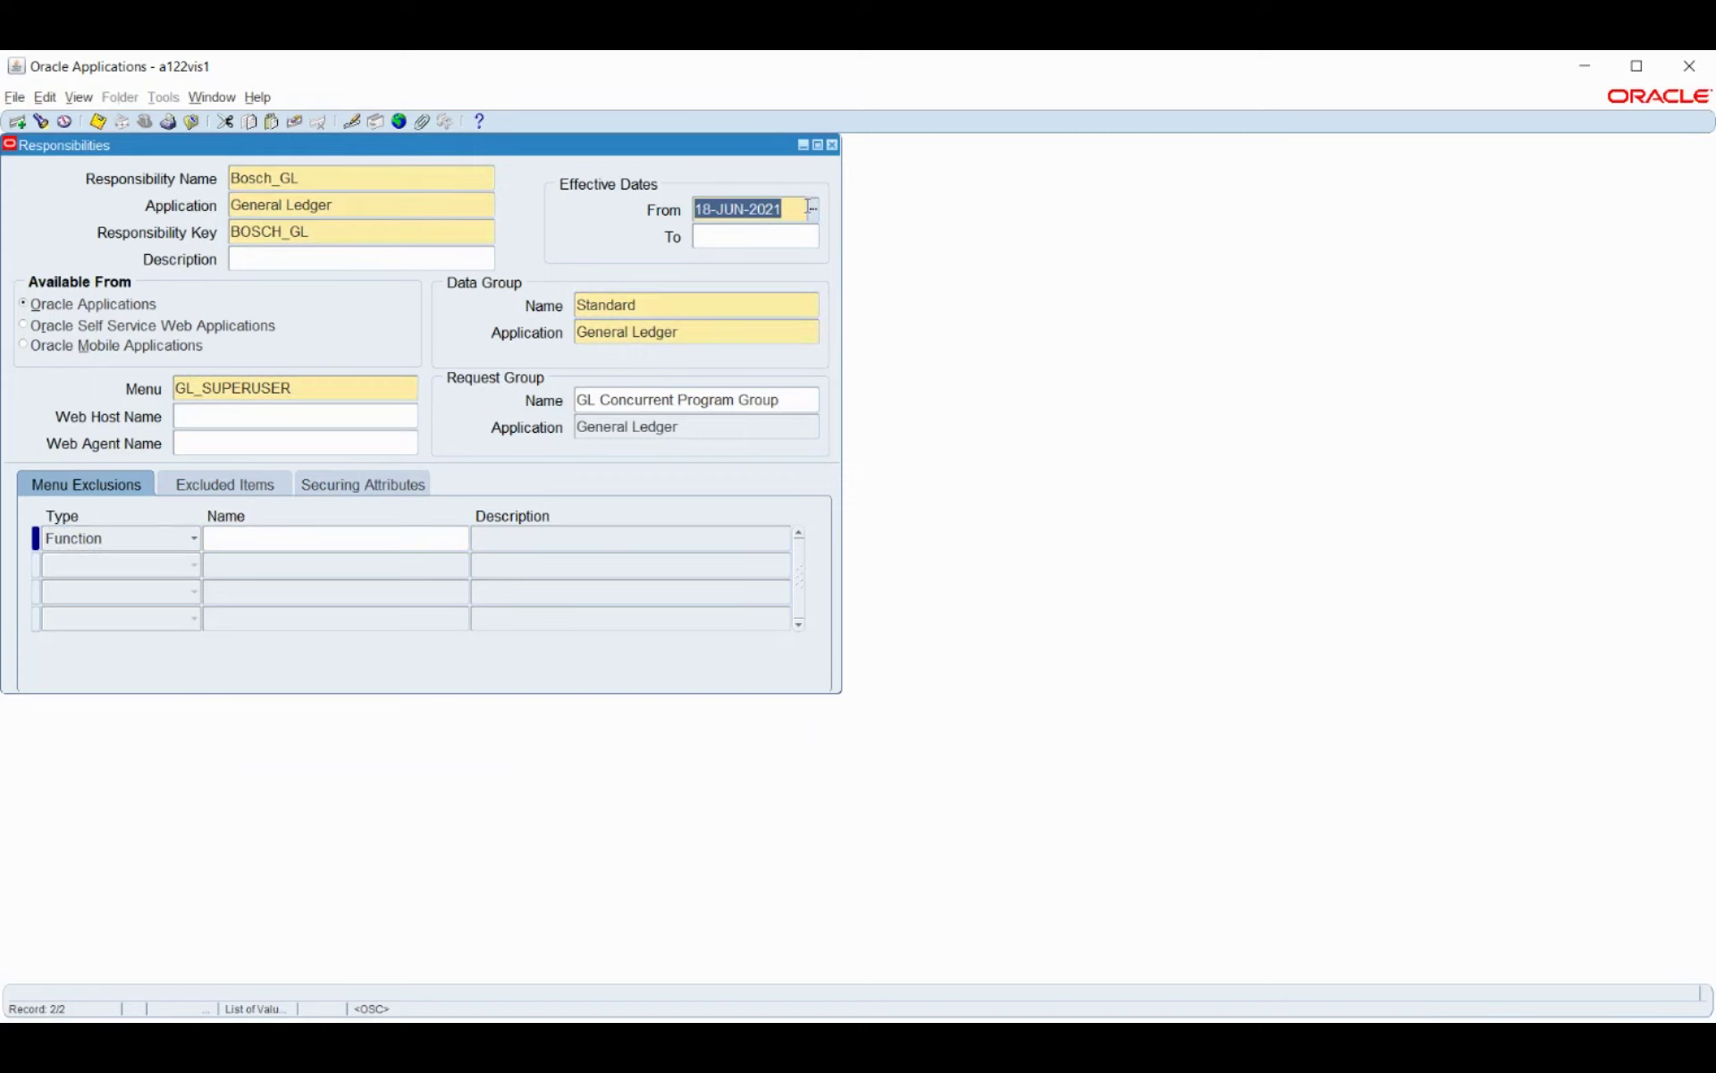
text(1-JAN-20)
text(21)
key(Tab)
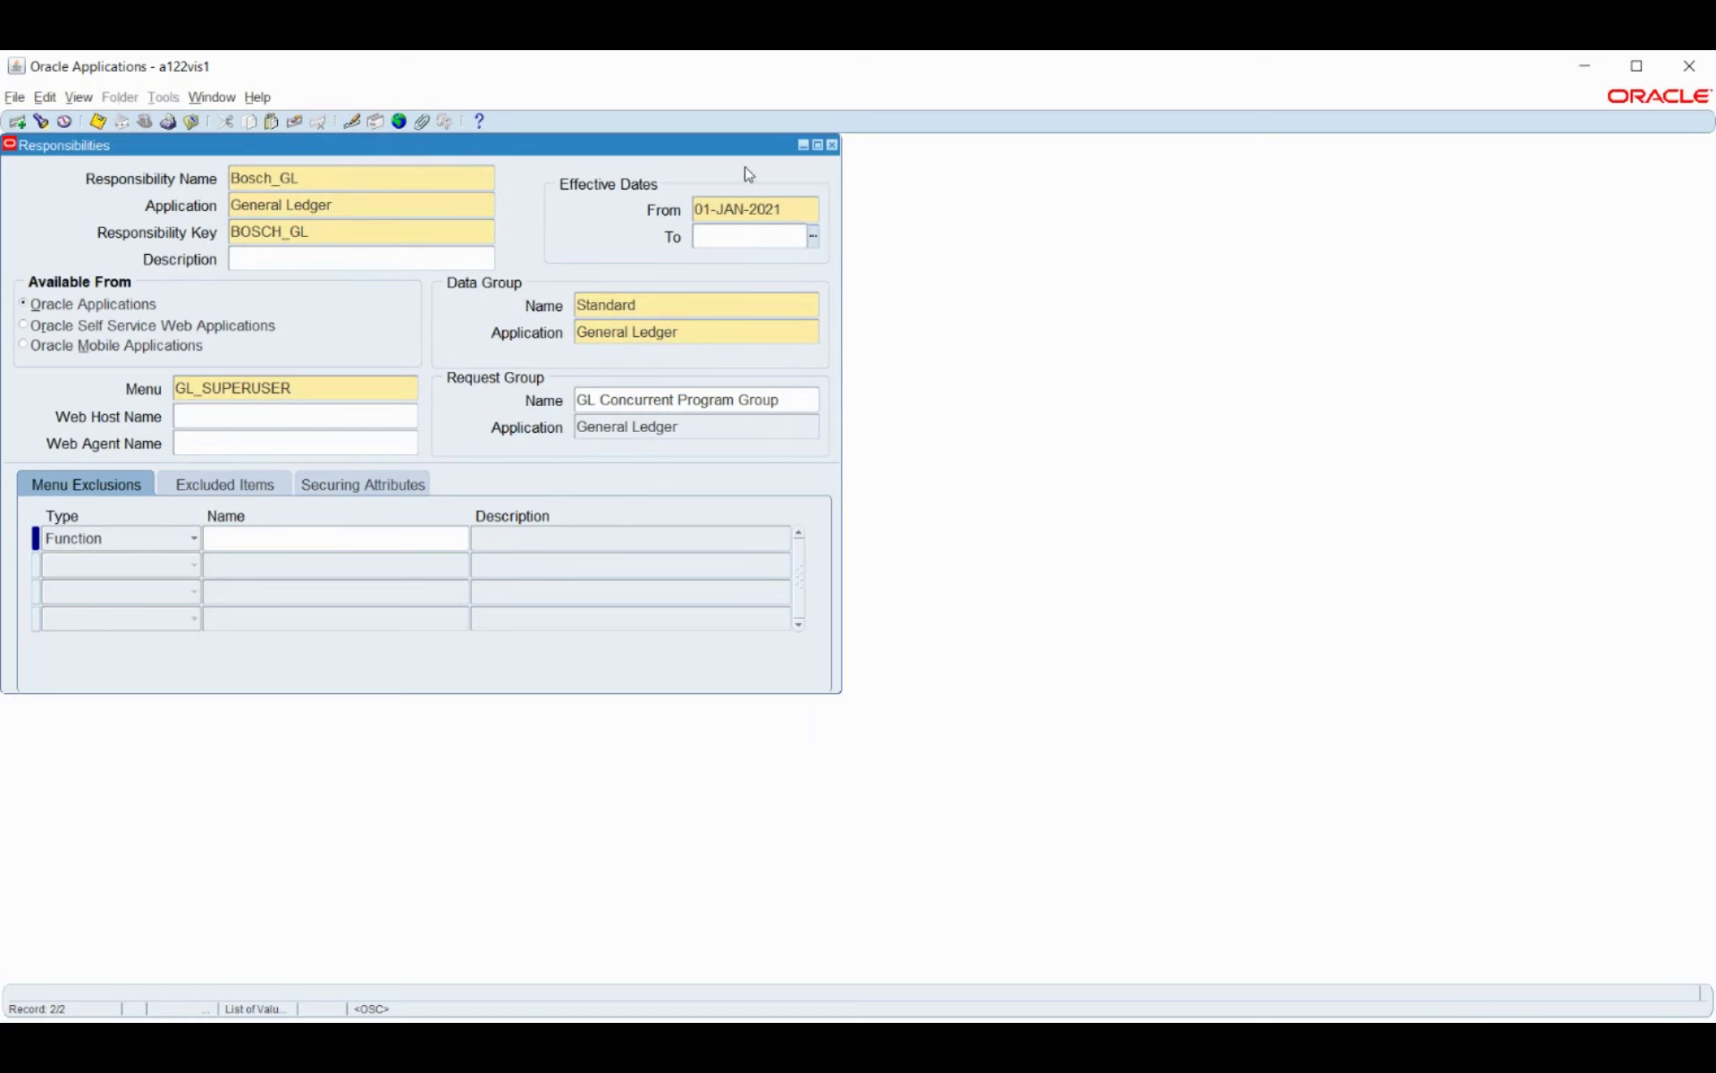
key(ctrl+s)
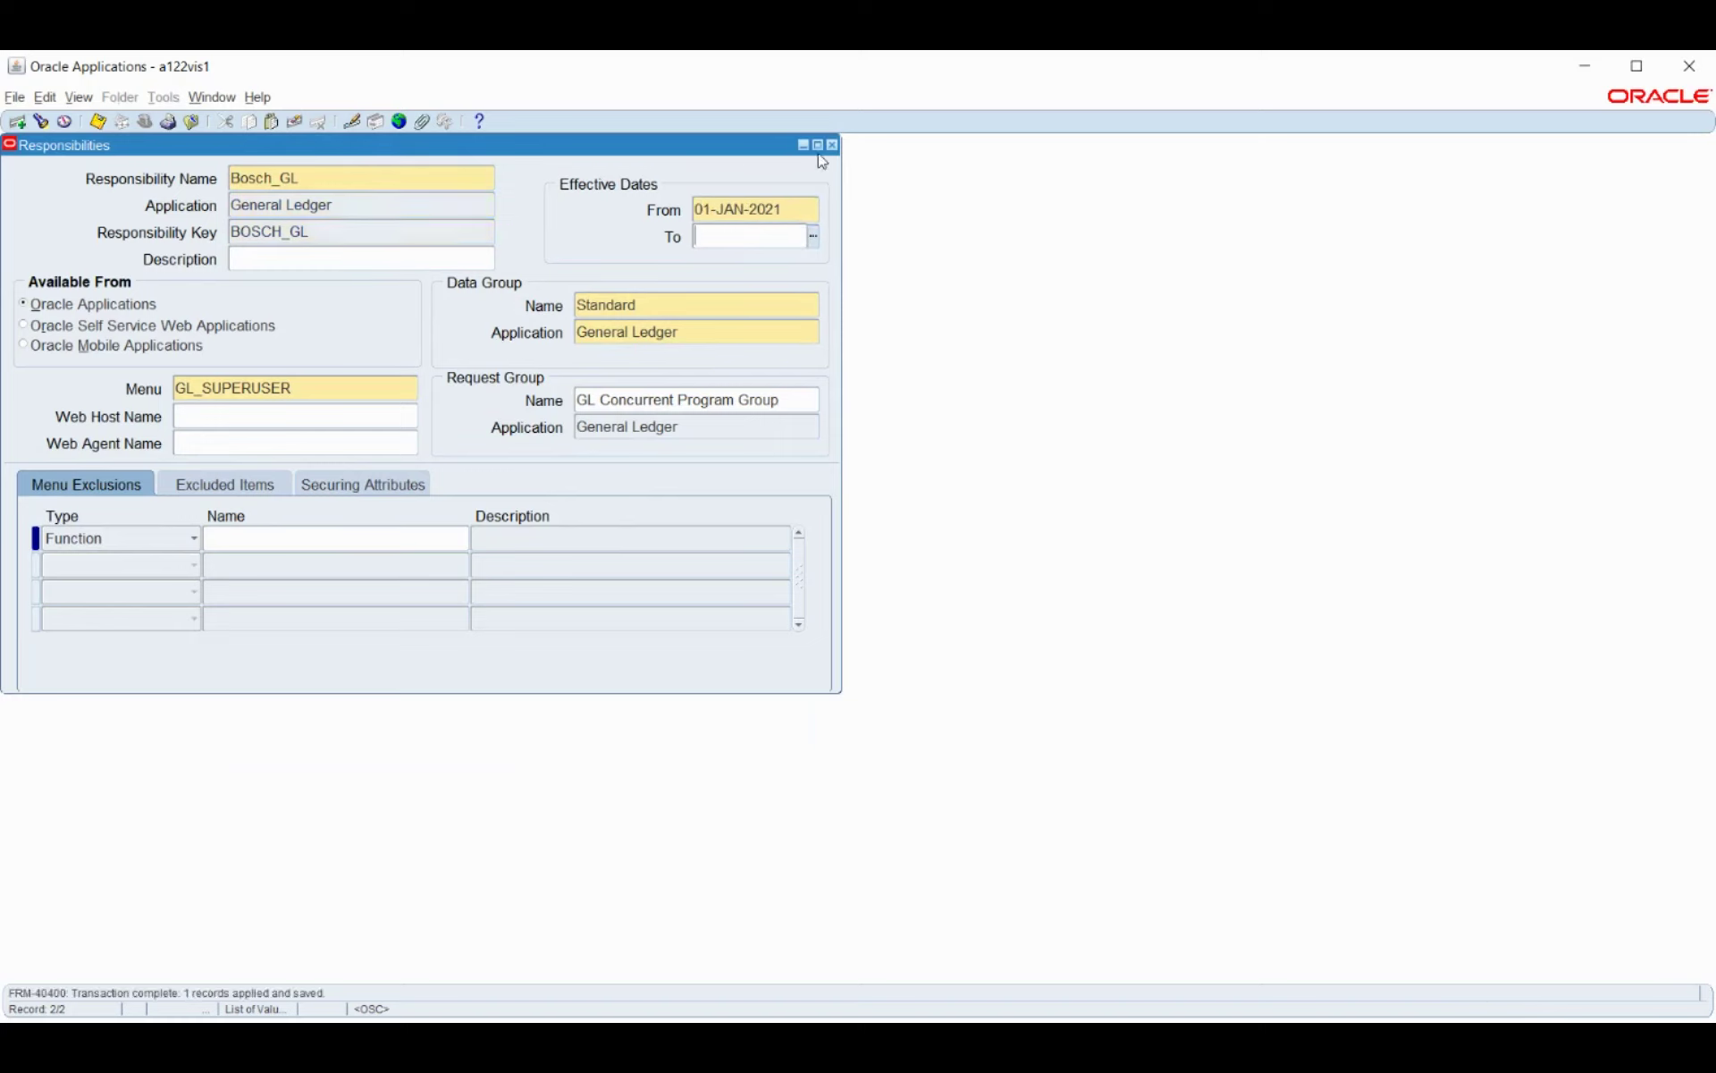
double_click(384, 178)
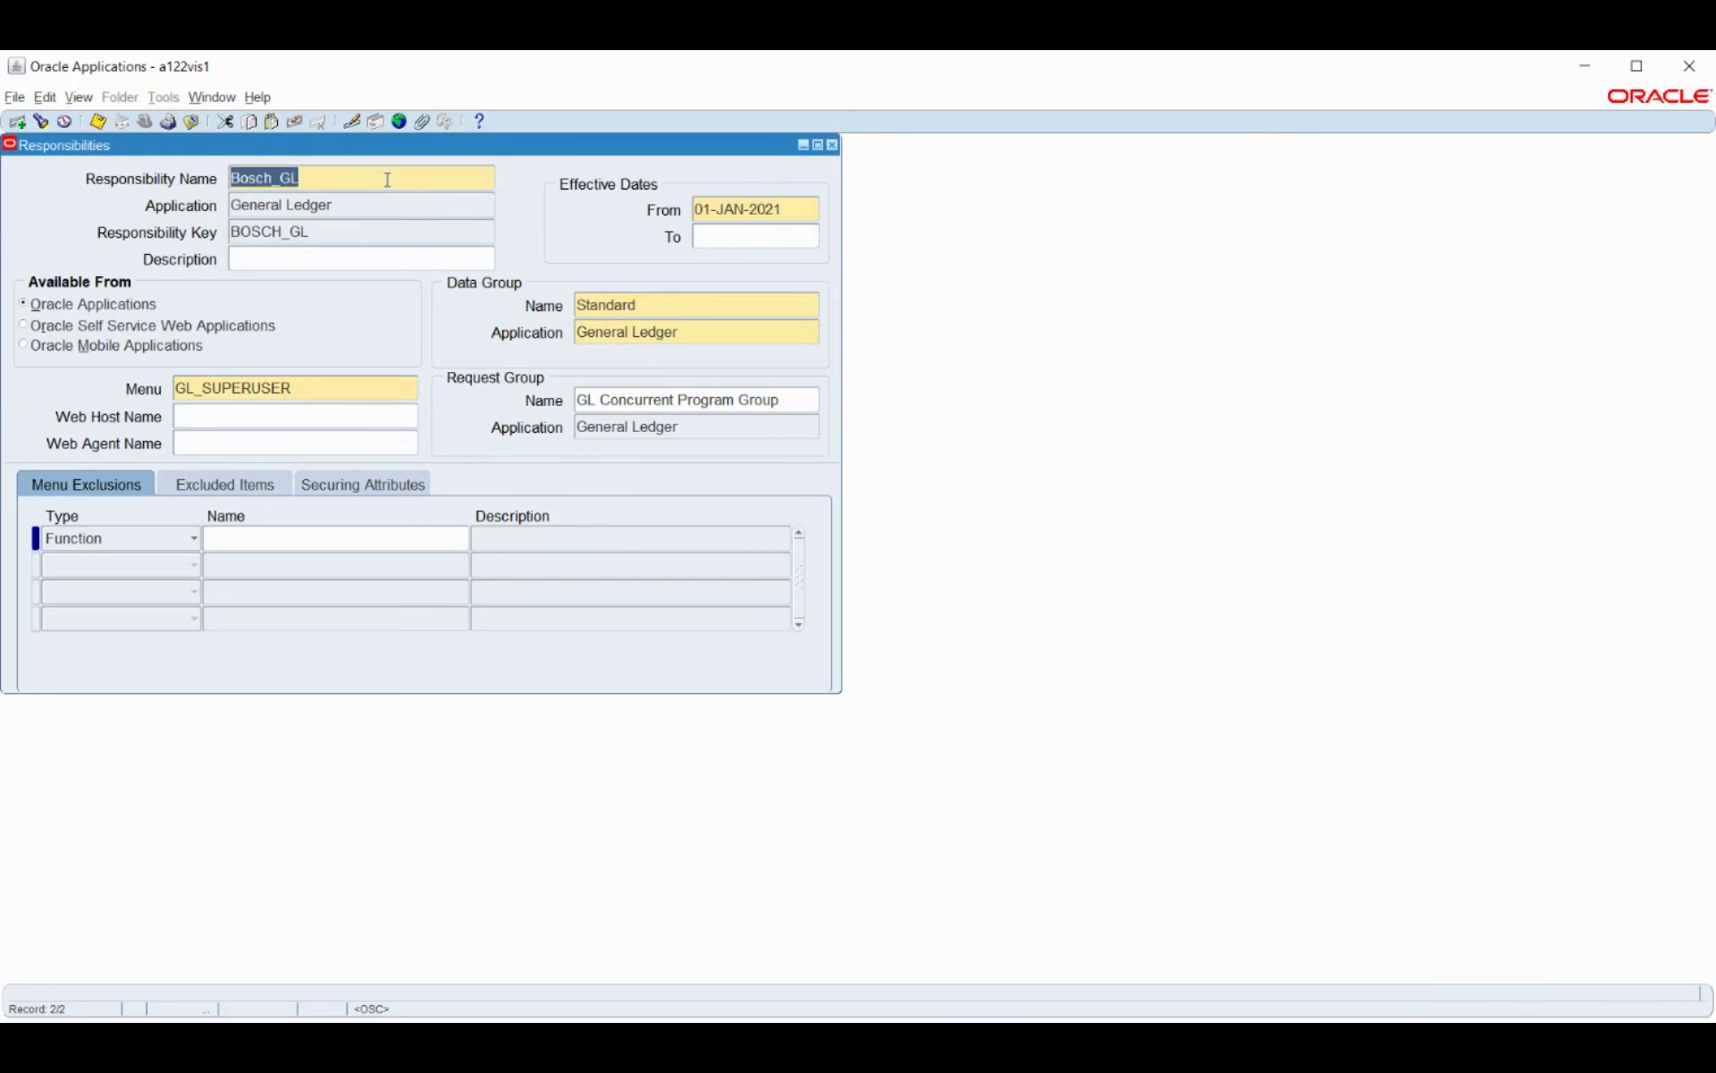
Close the responsibility form and open Security > User > Define.
click(833, 146)
click(177, 402)
double_click(177, 401)
double_click(178, 429)
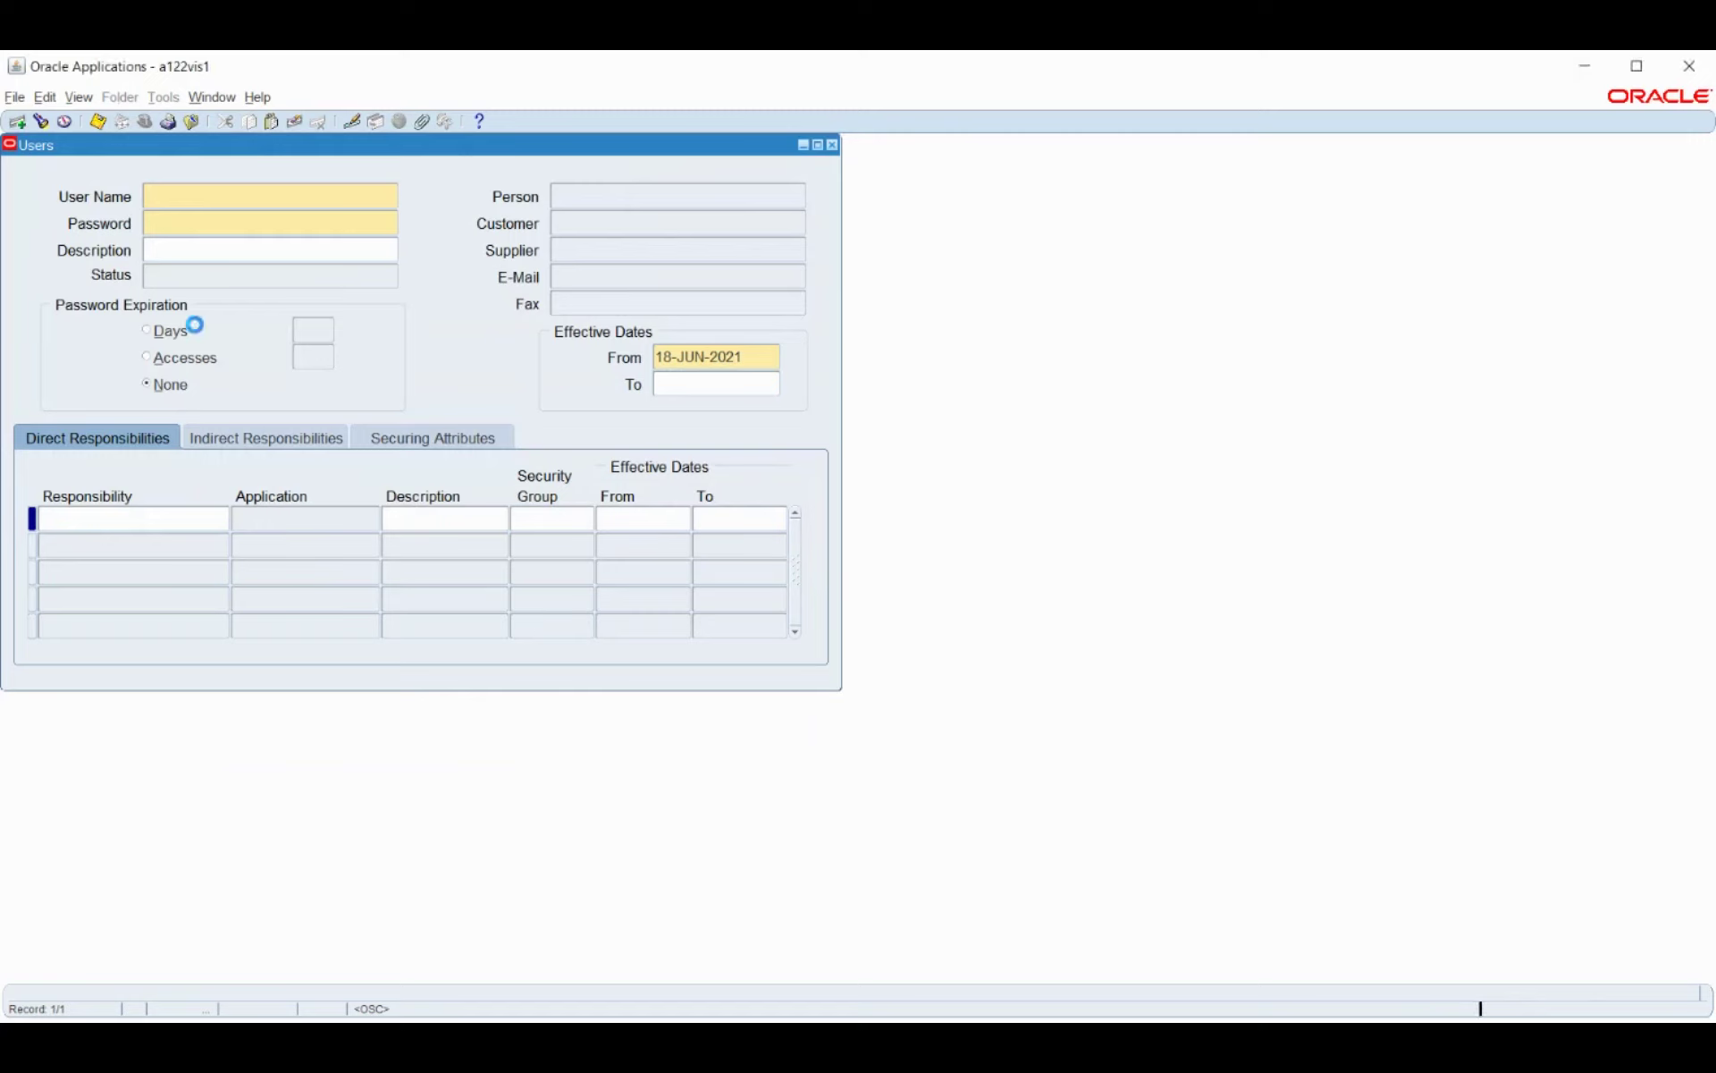
Query the existing application user by their user name.
key(F11)
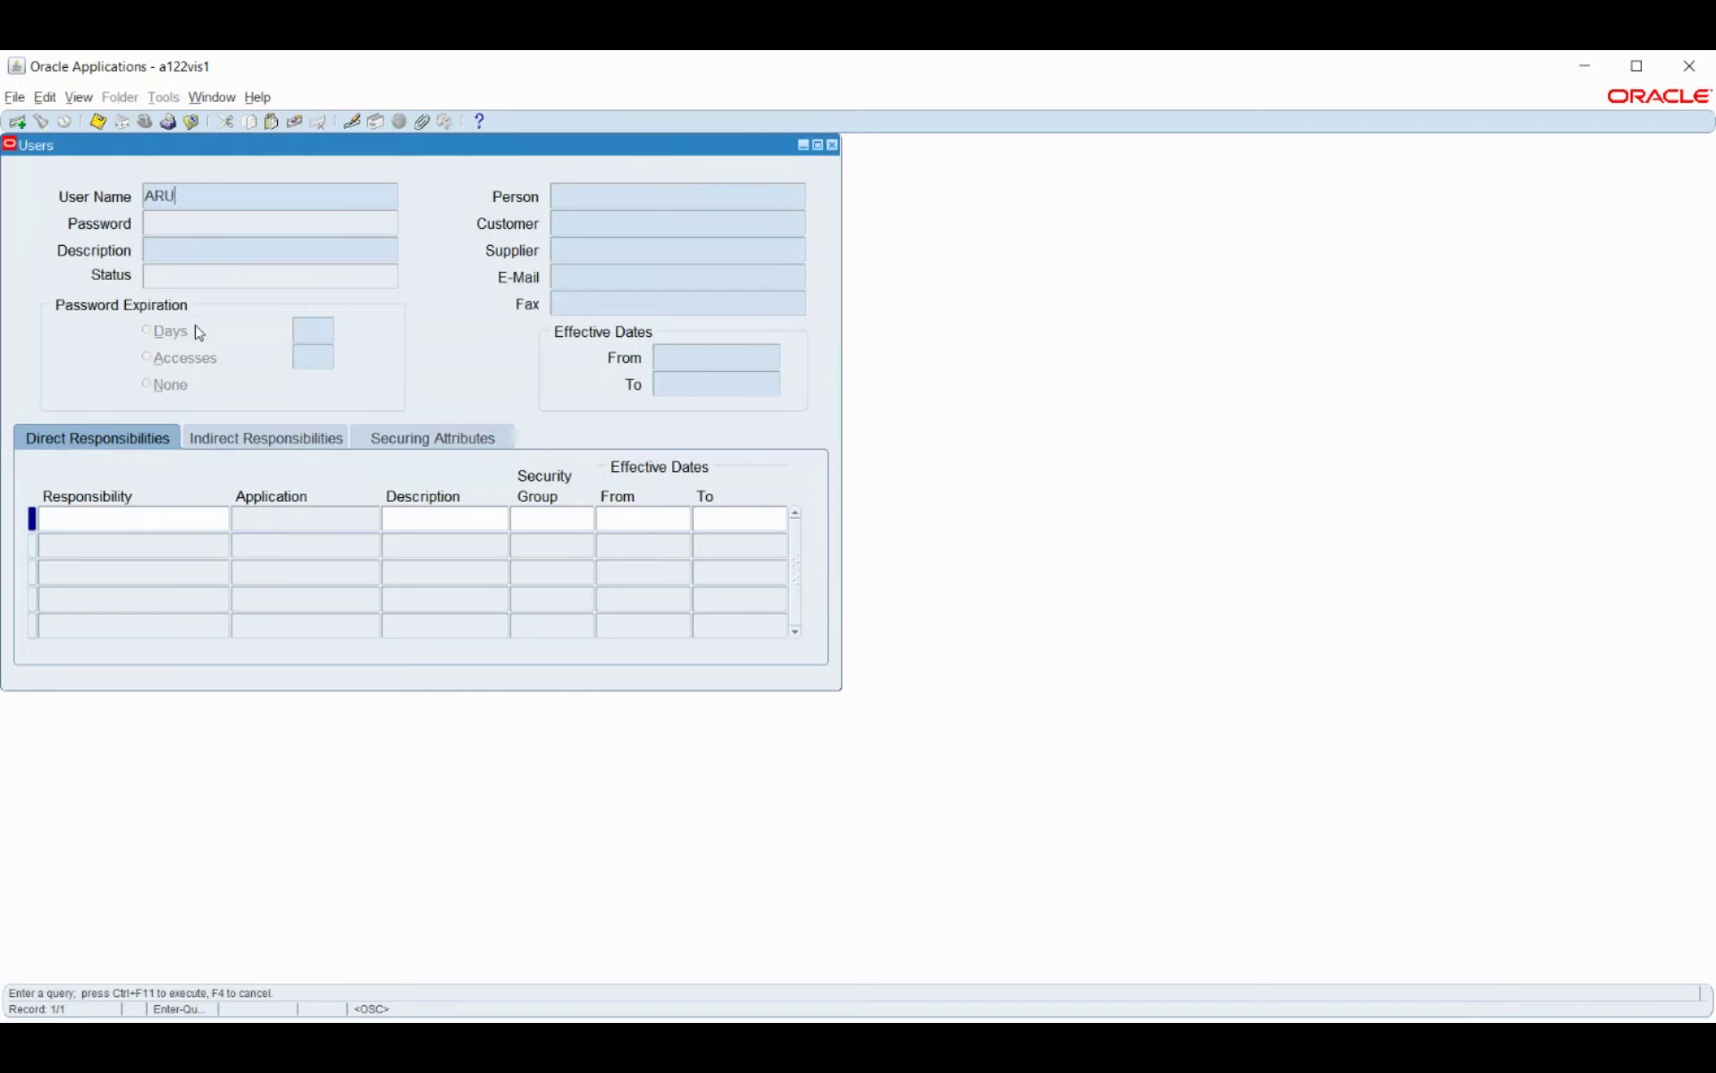
key(ctrl+F11)
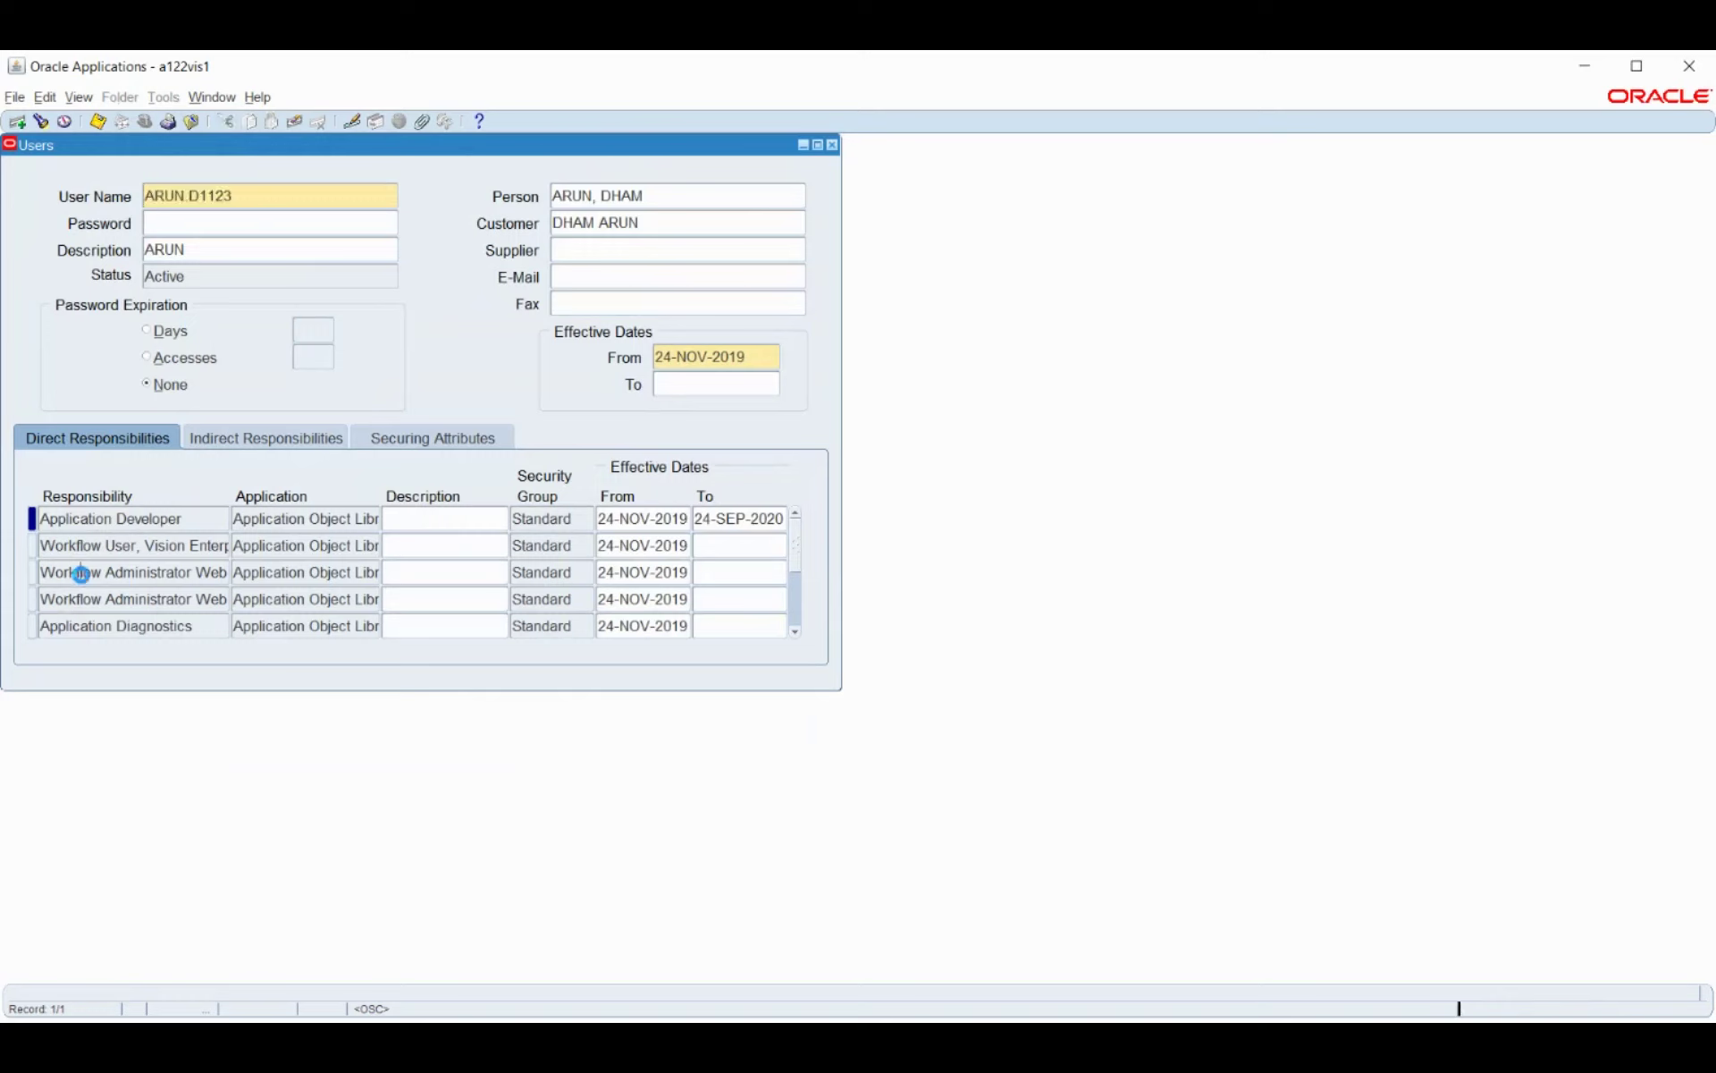
Add the Bosch_GL responsibility effective 01-JAN-2021 to the user, save, and close the form.
click(78, 573)
key(ctrl+Down)
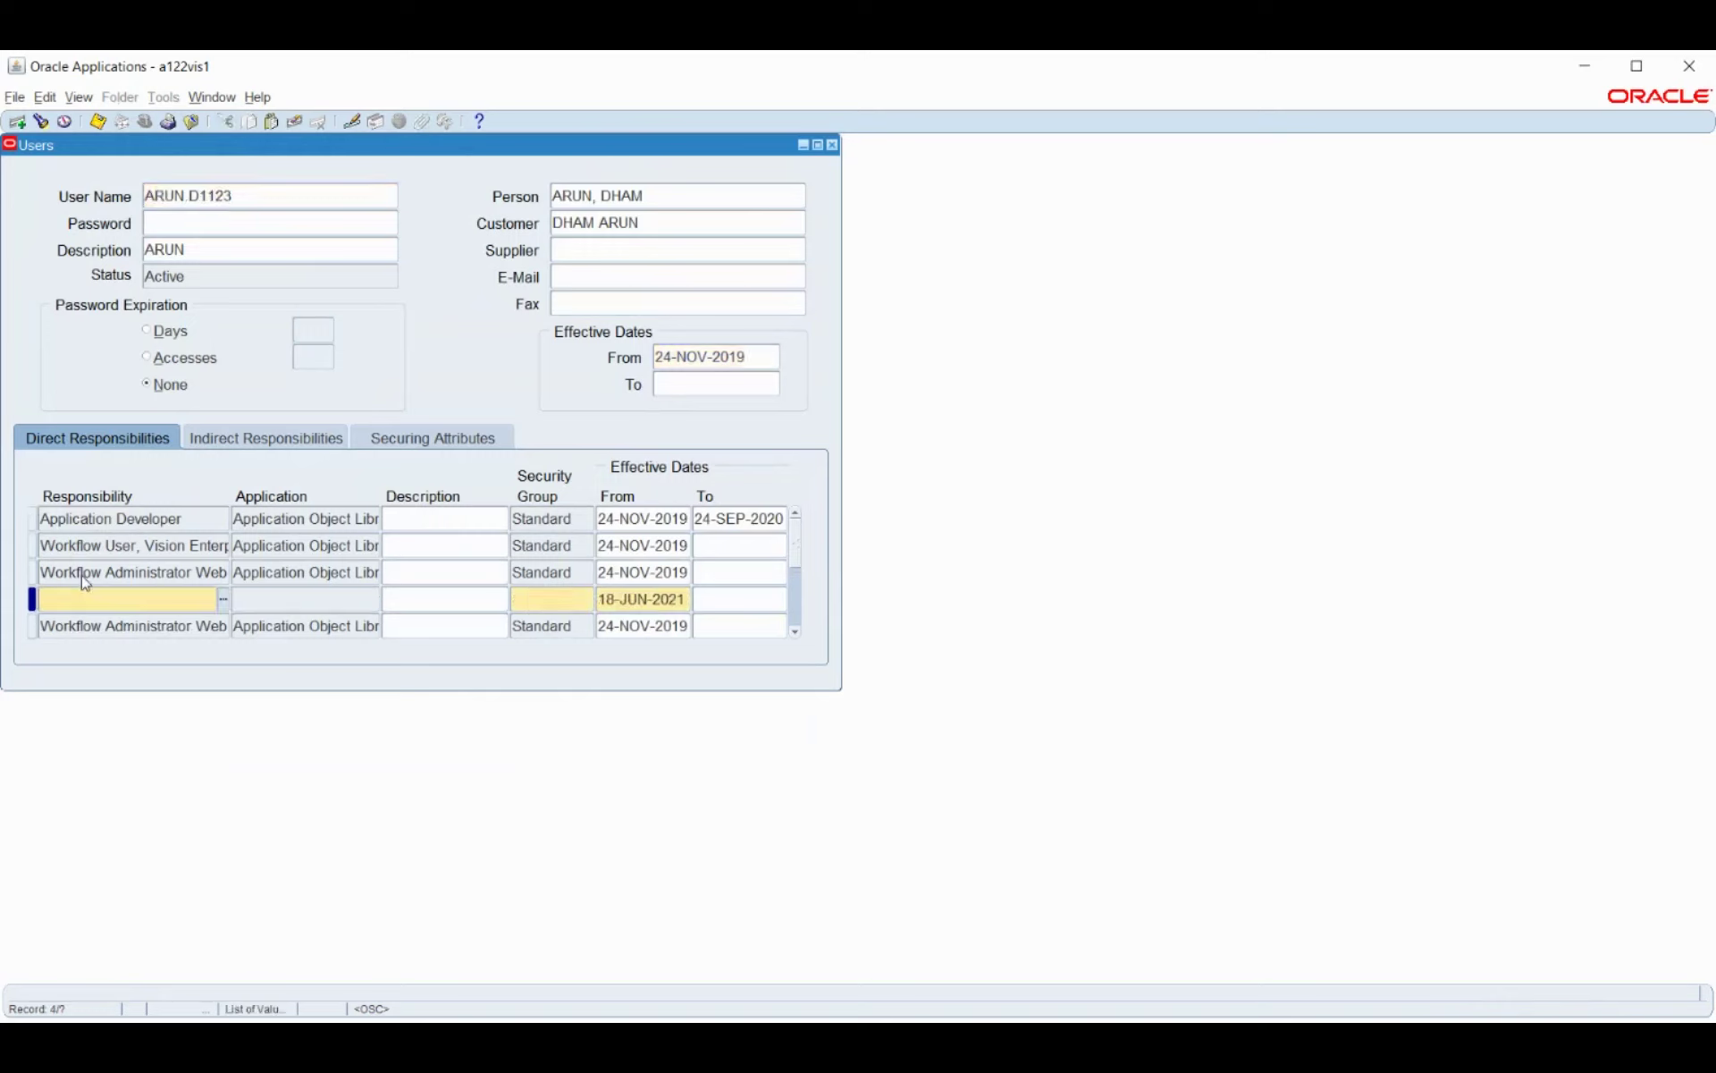
text(Bosch_GL)
key(Tab)
key(Tab)
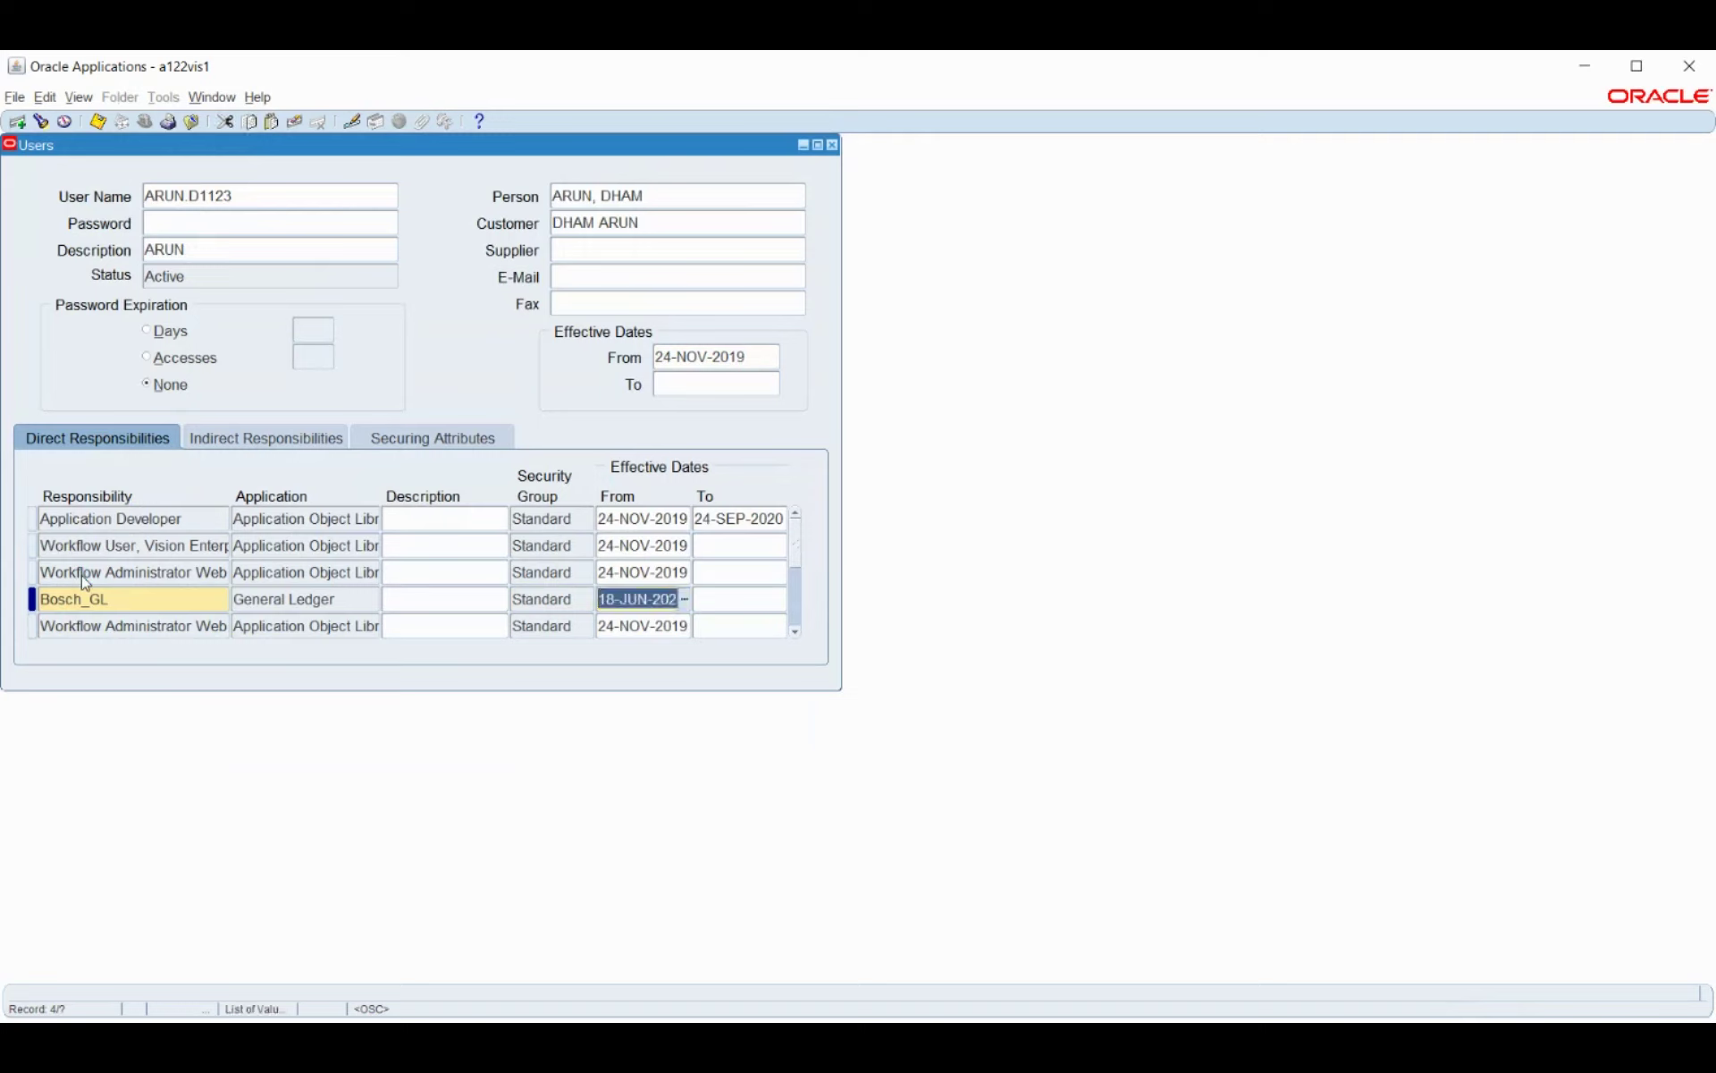
text(1JAN2021)
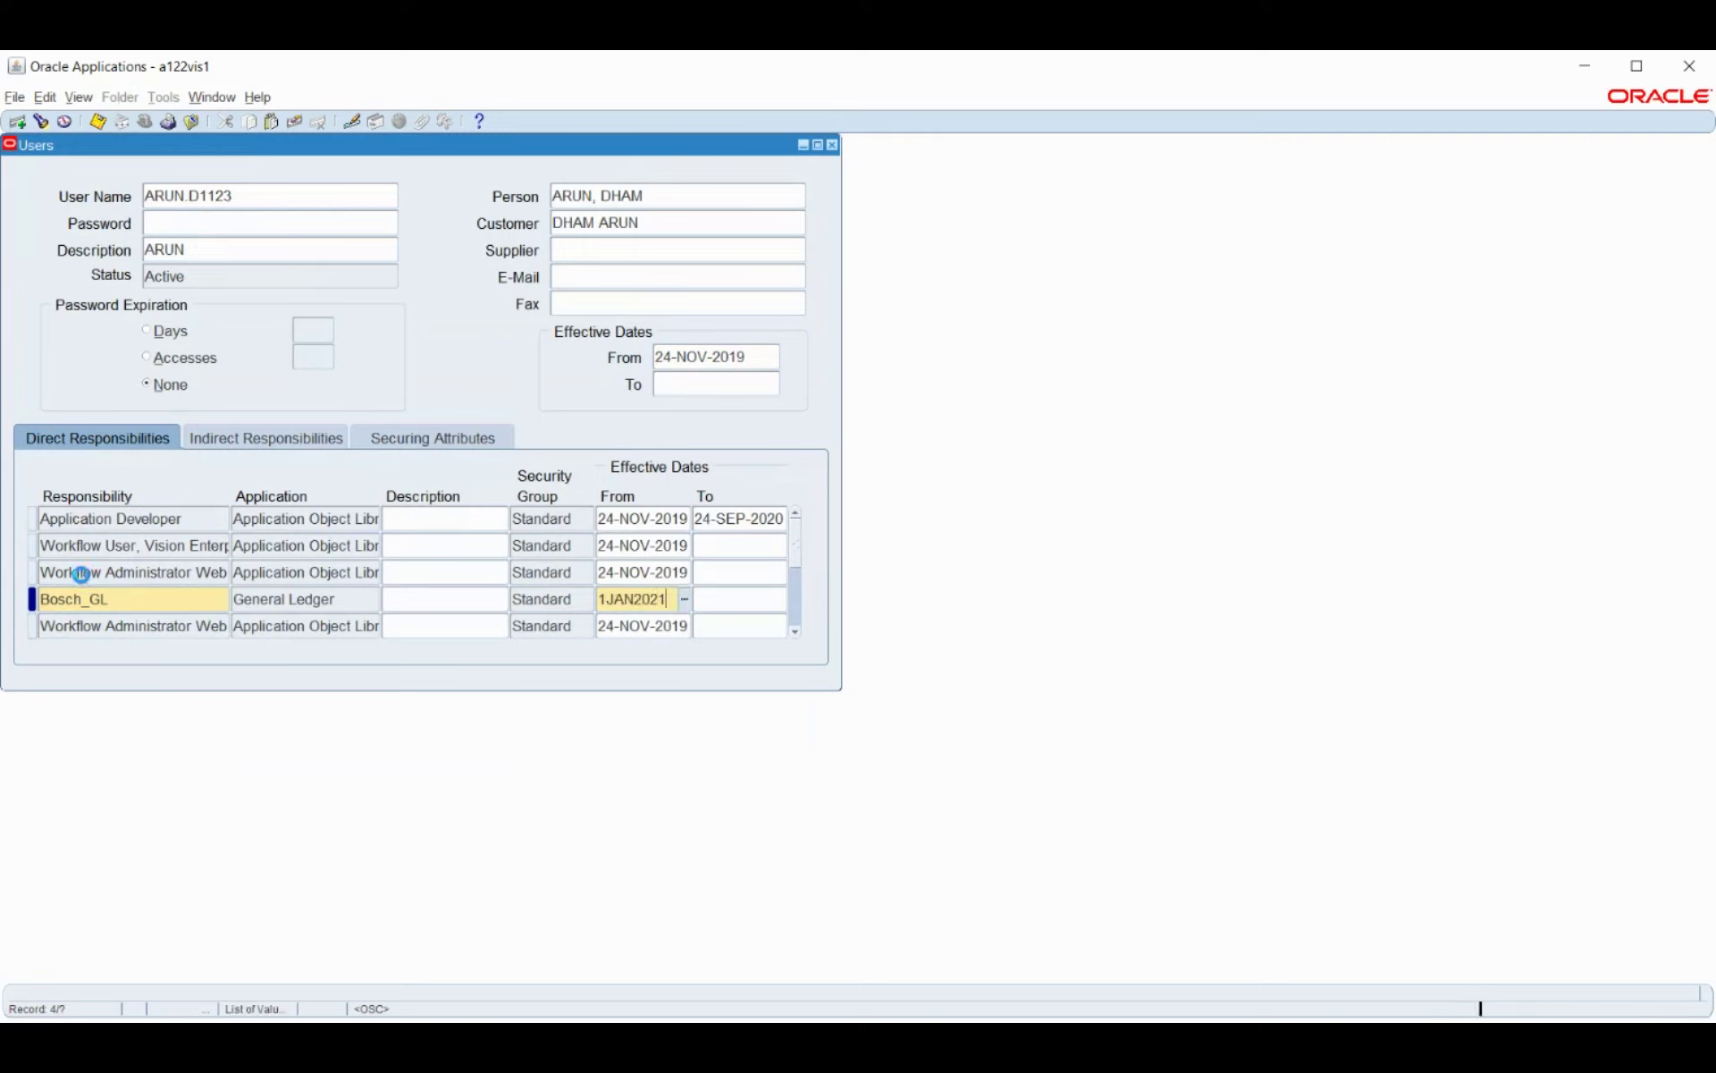
key(Tab)
key(ctrl+s)
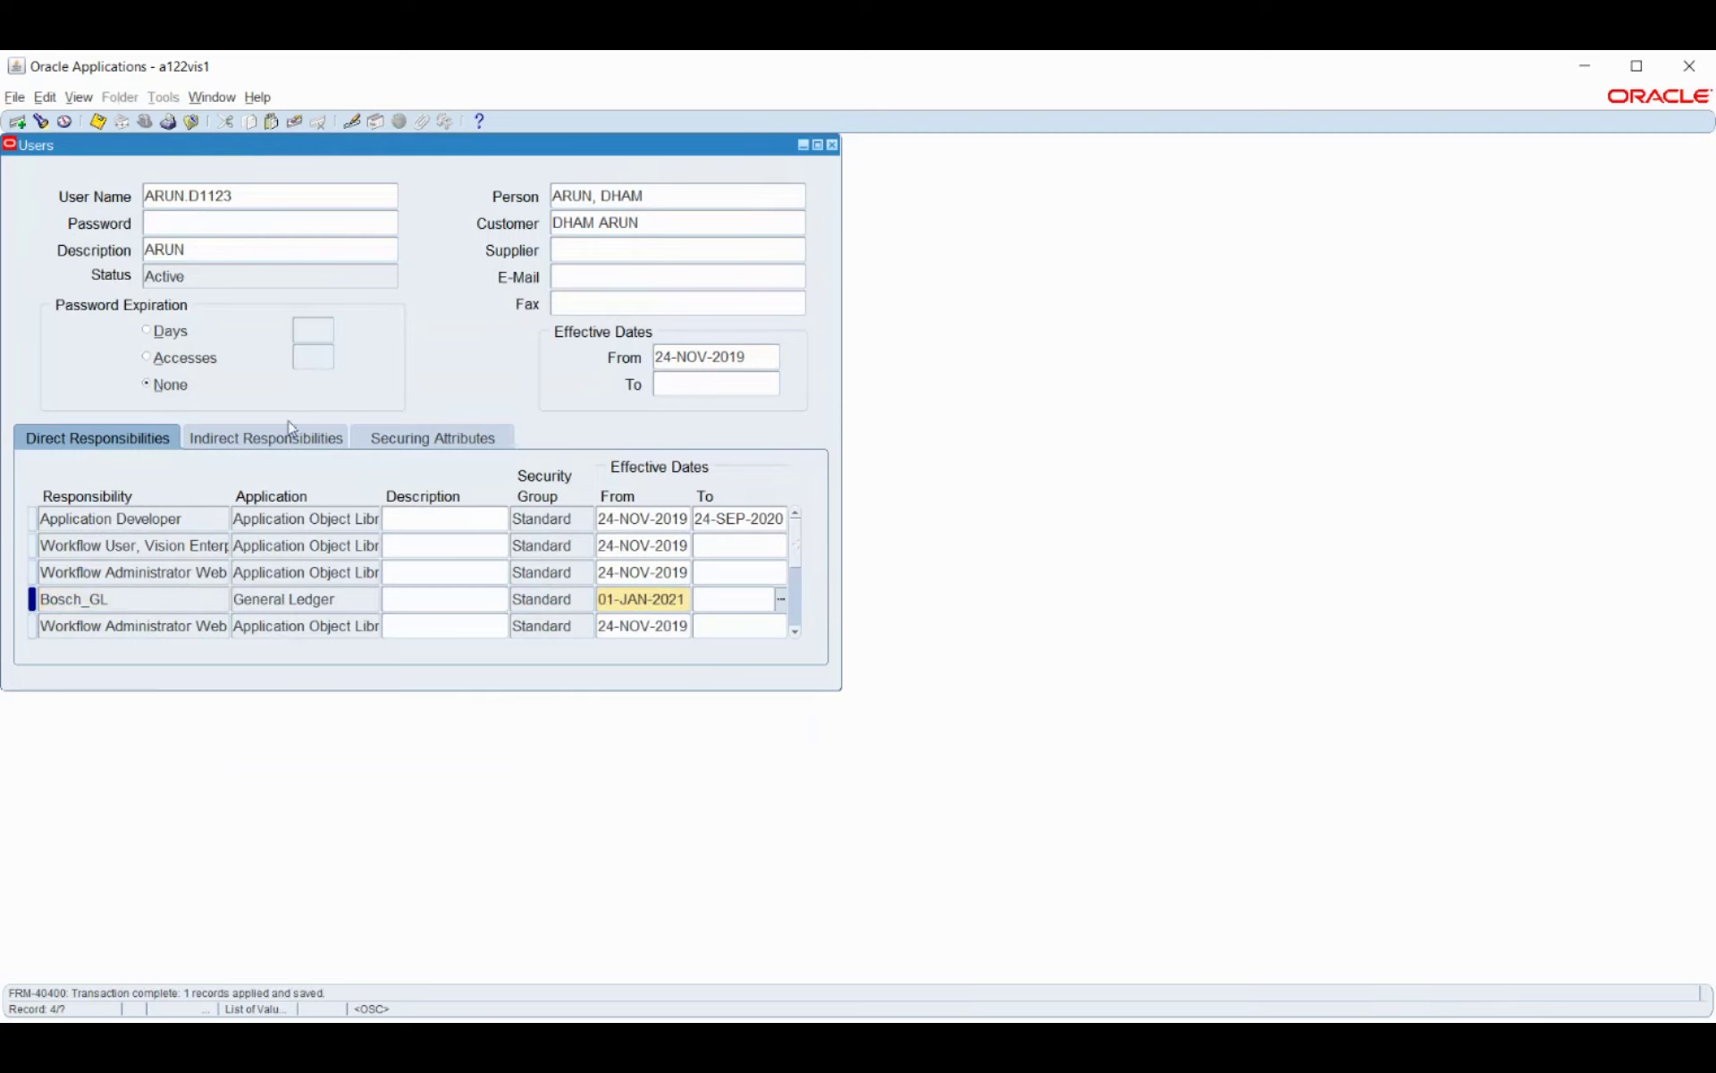
key(F4)
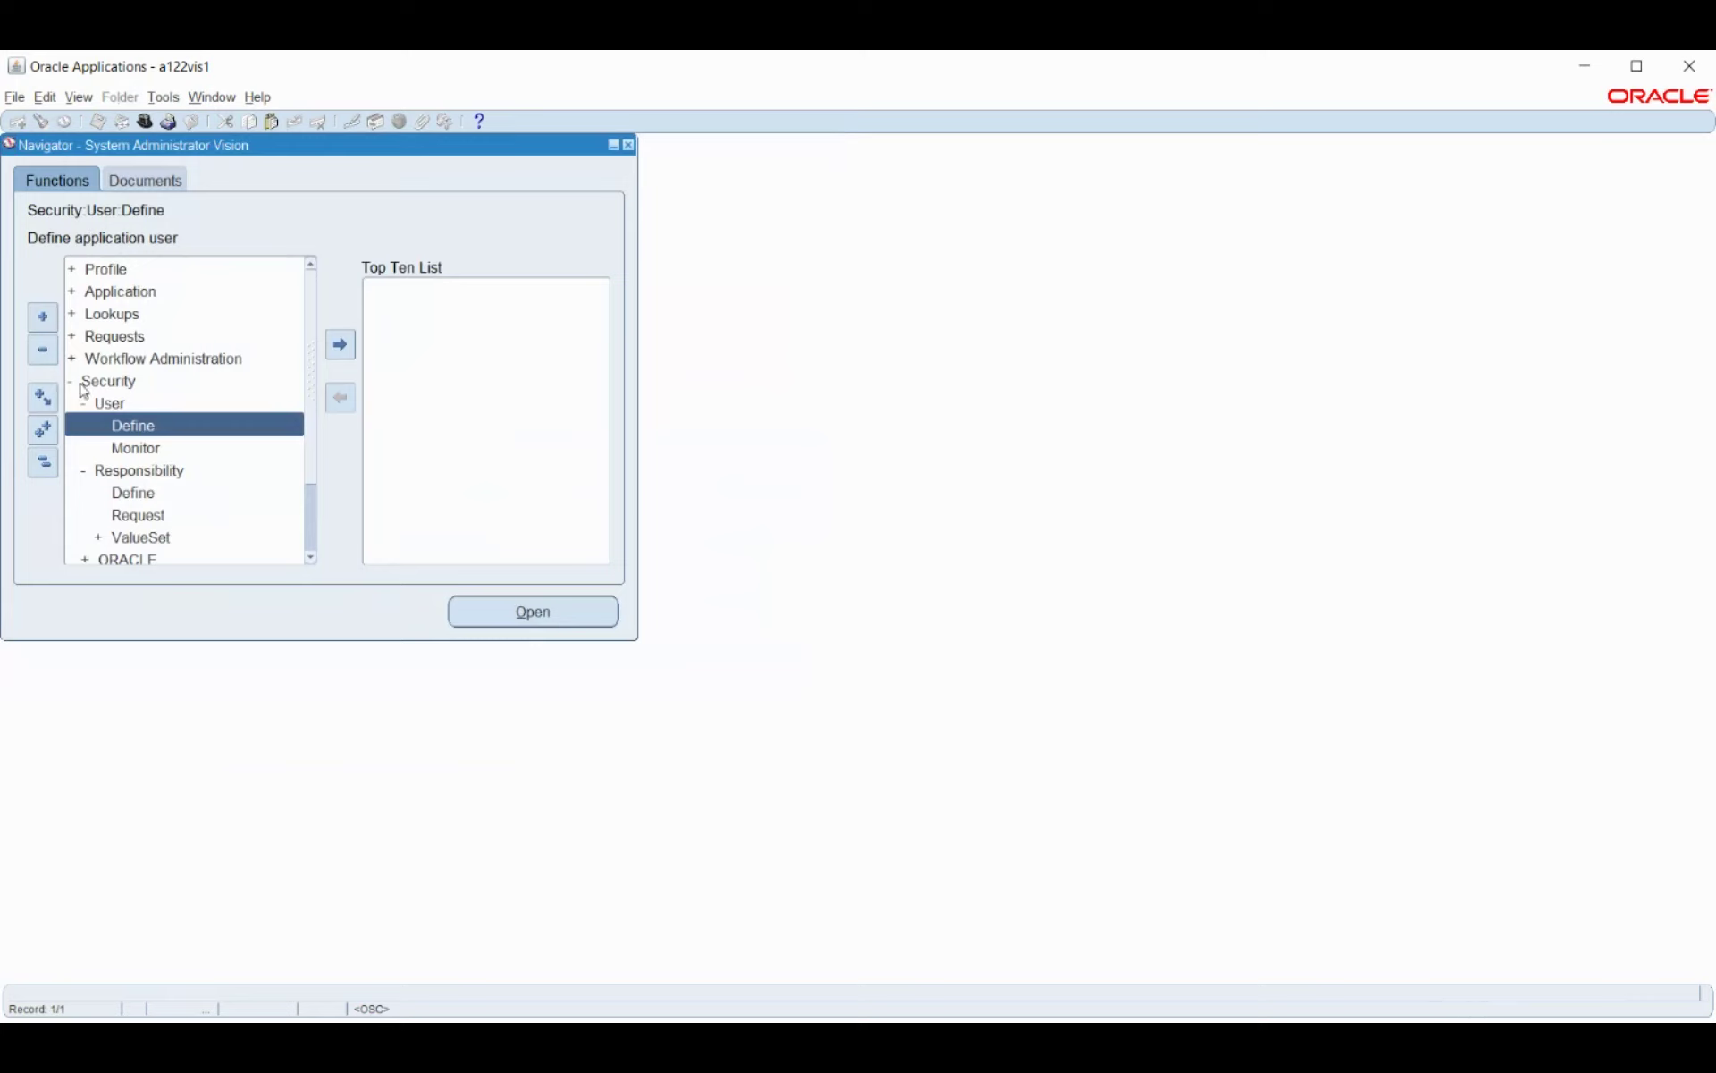
Open Profile > System and search responsibility Bosch_GL for the HR:User Type profile.
double_click(116, 274)
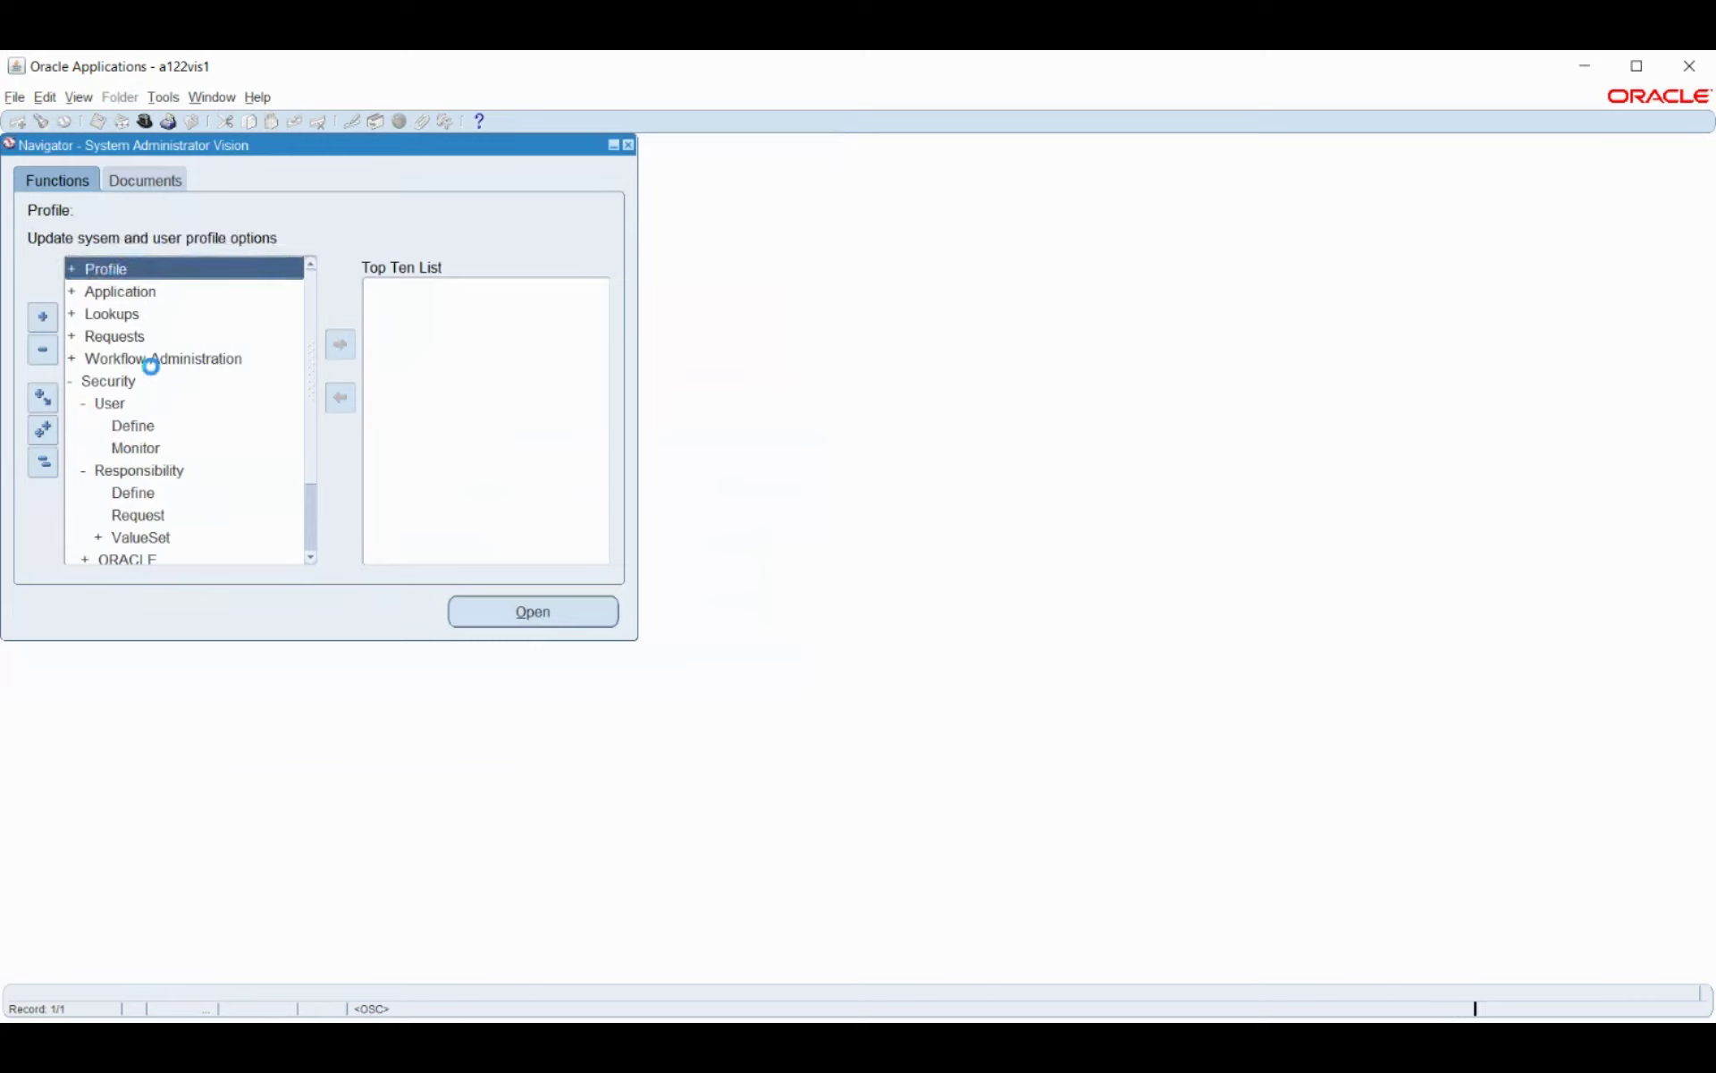
double_click(122, 291)
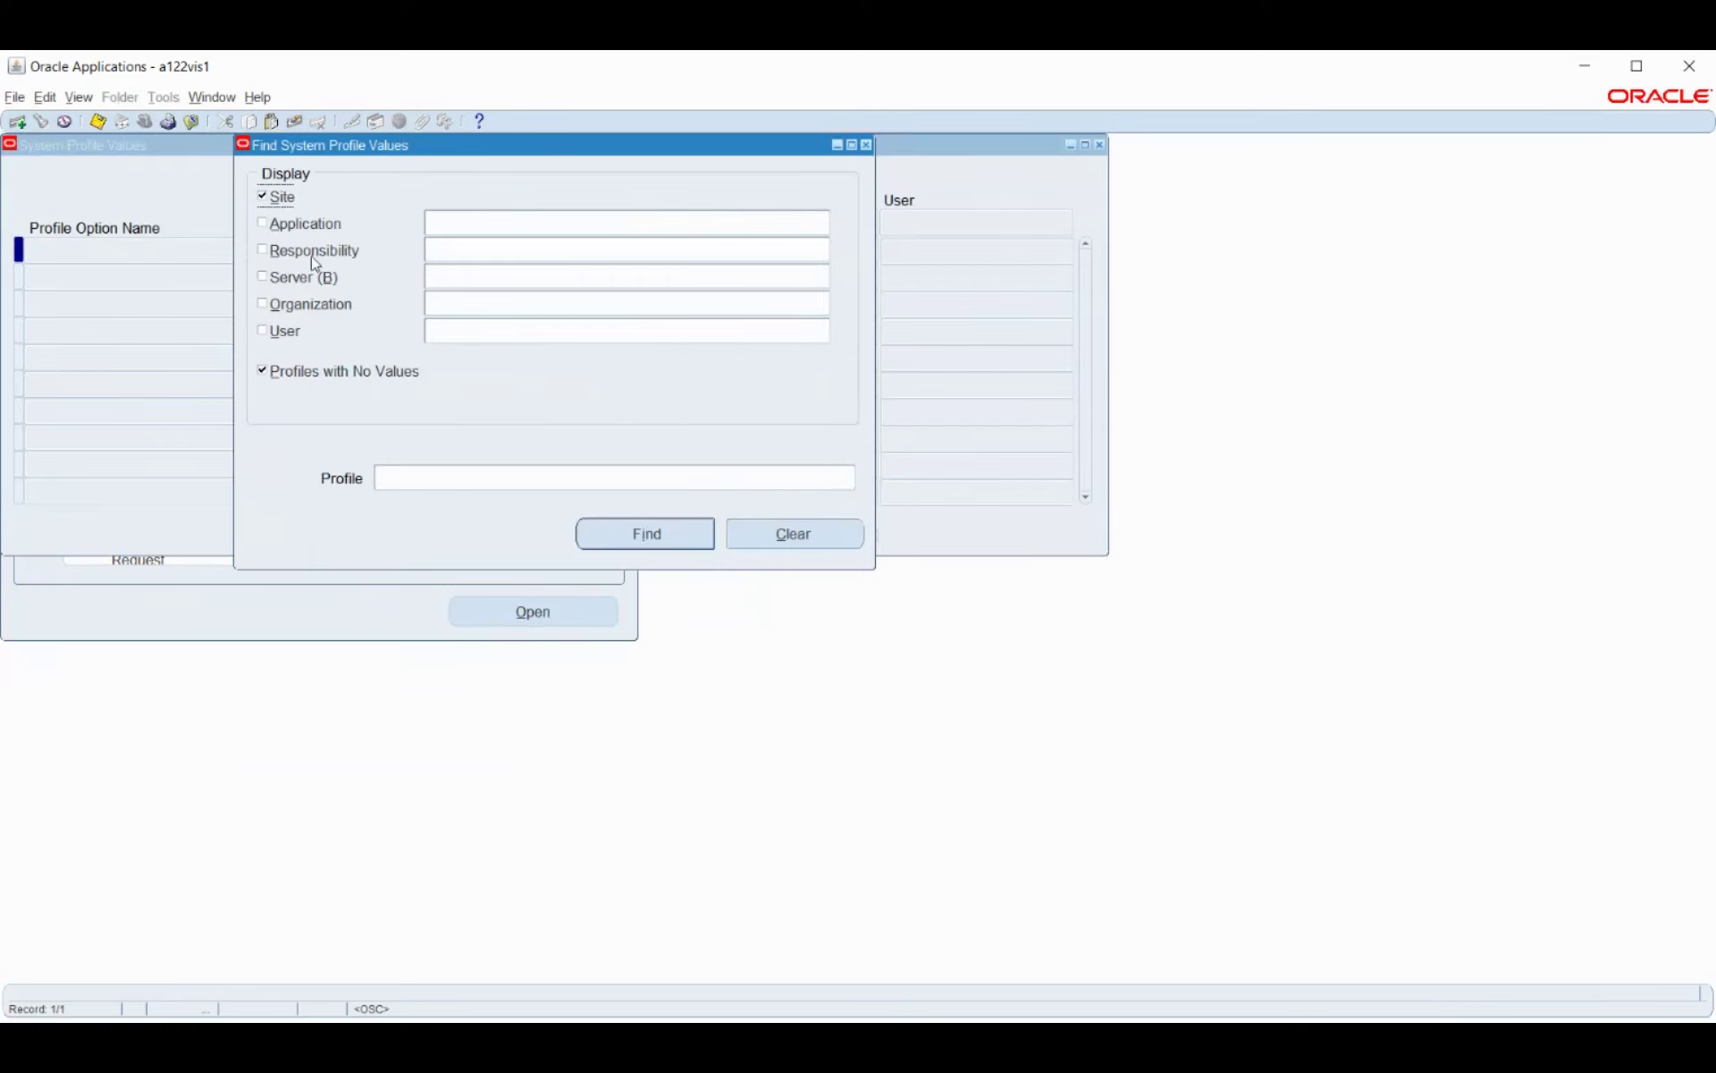
click(315, 255)
click(520, 258)
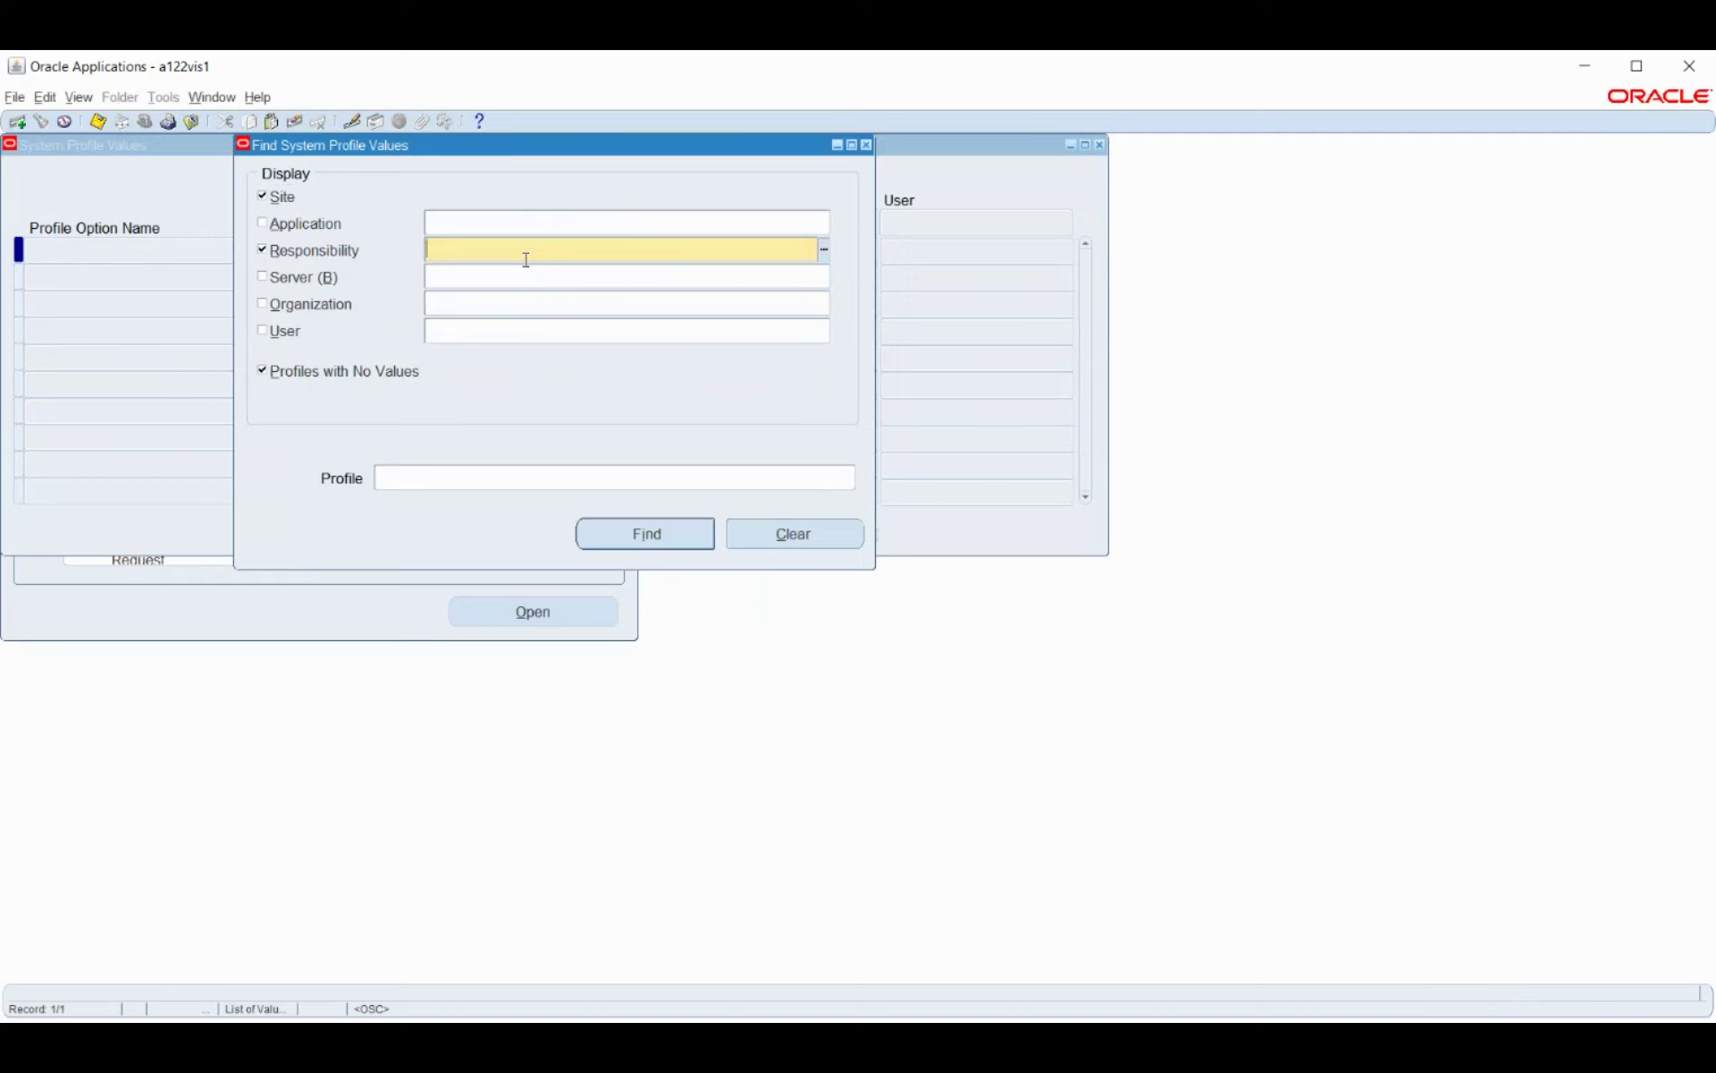
text(Bosch_GL)
key(Tab)
click(537, 480)
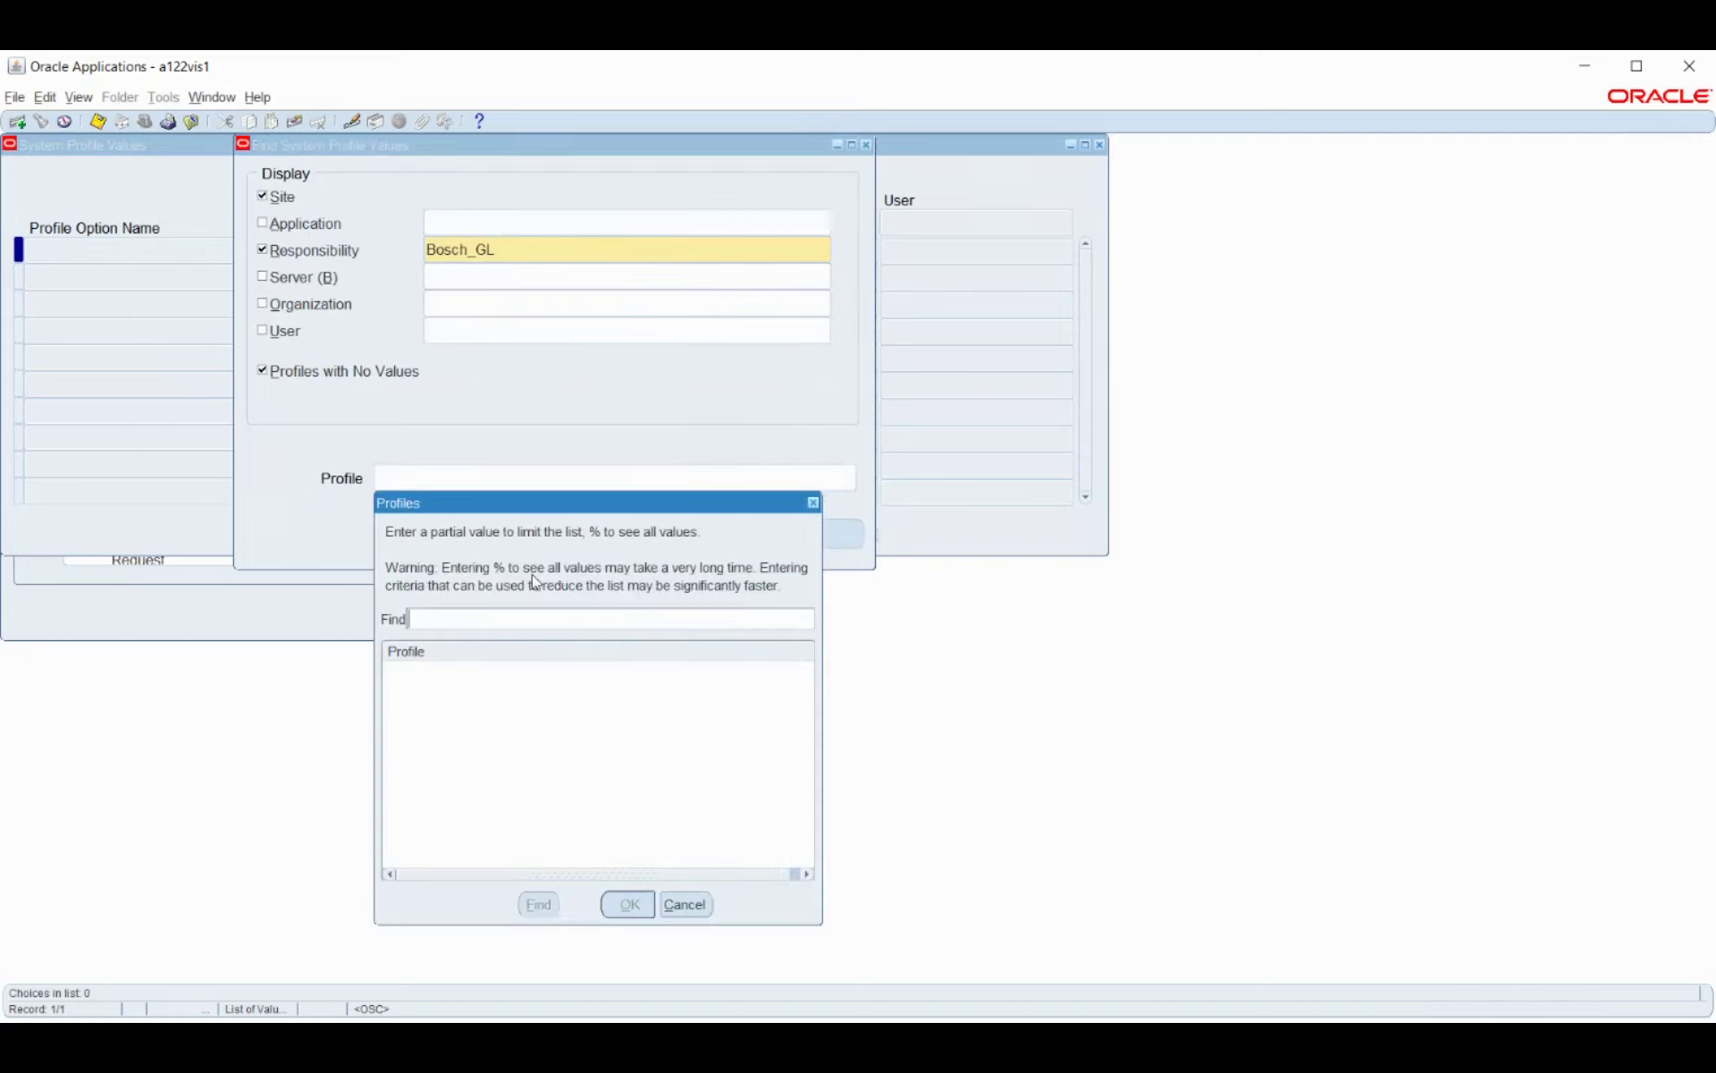
text(%HRuser%ty%)
key(Return)
text(HR:%user%)
key(Return)
click(452, 698)
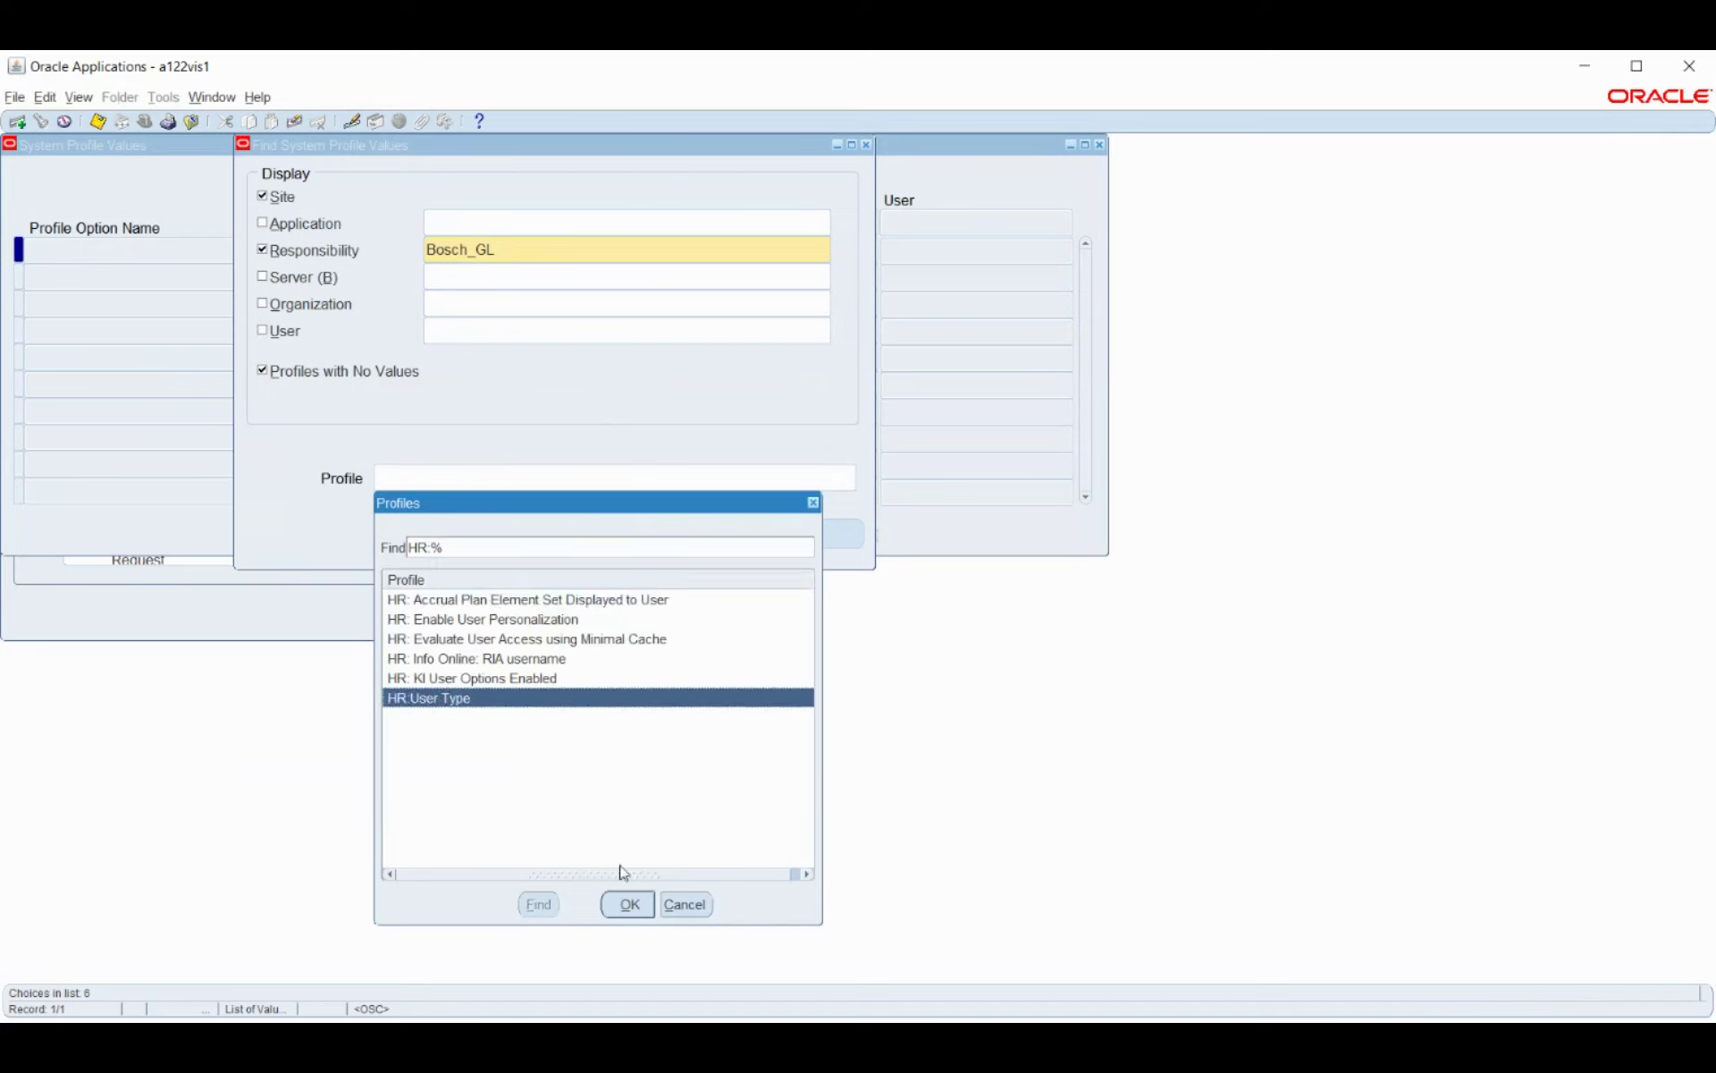
click(626, 905)
Set HR:User Type for Bosch_GL to HR with Payroll User and save.
click(626, 541)
click(758, 242)
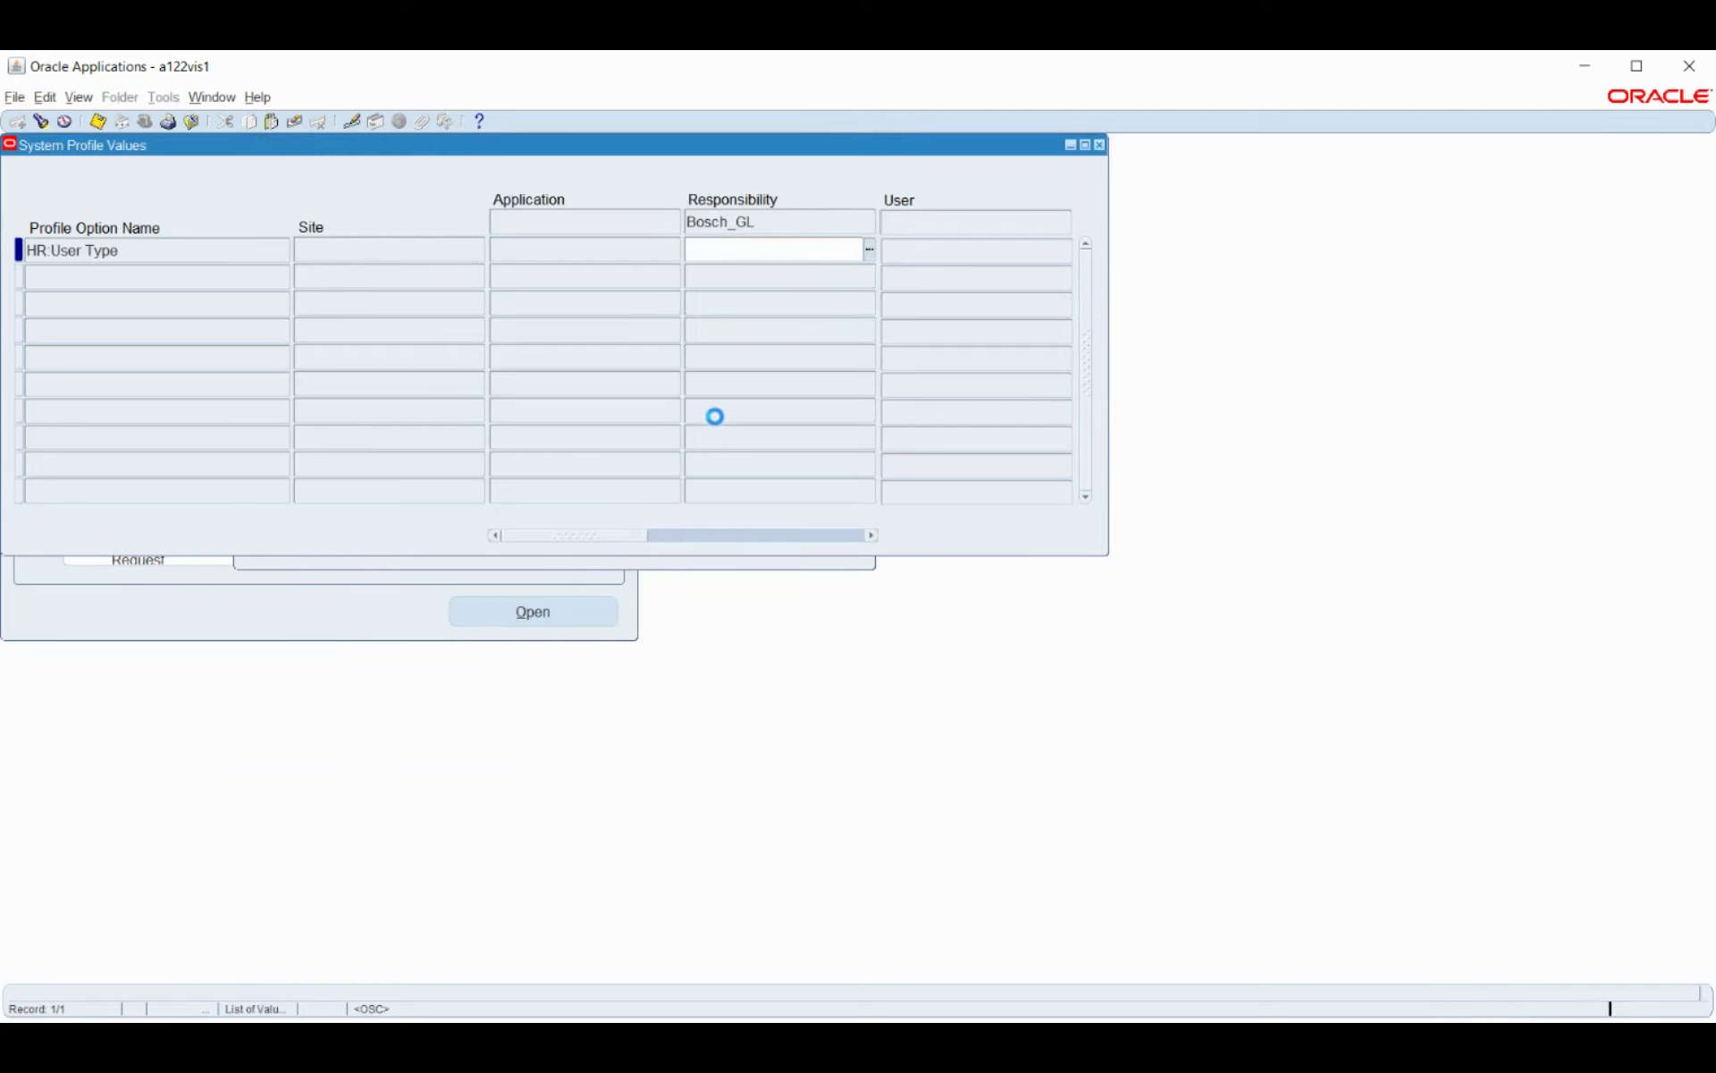
click(295, 416)
click(326, 474)
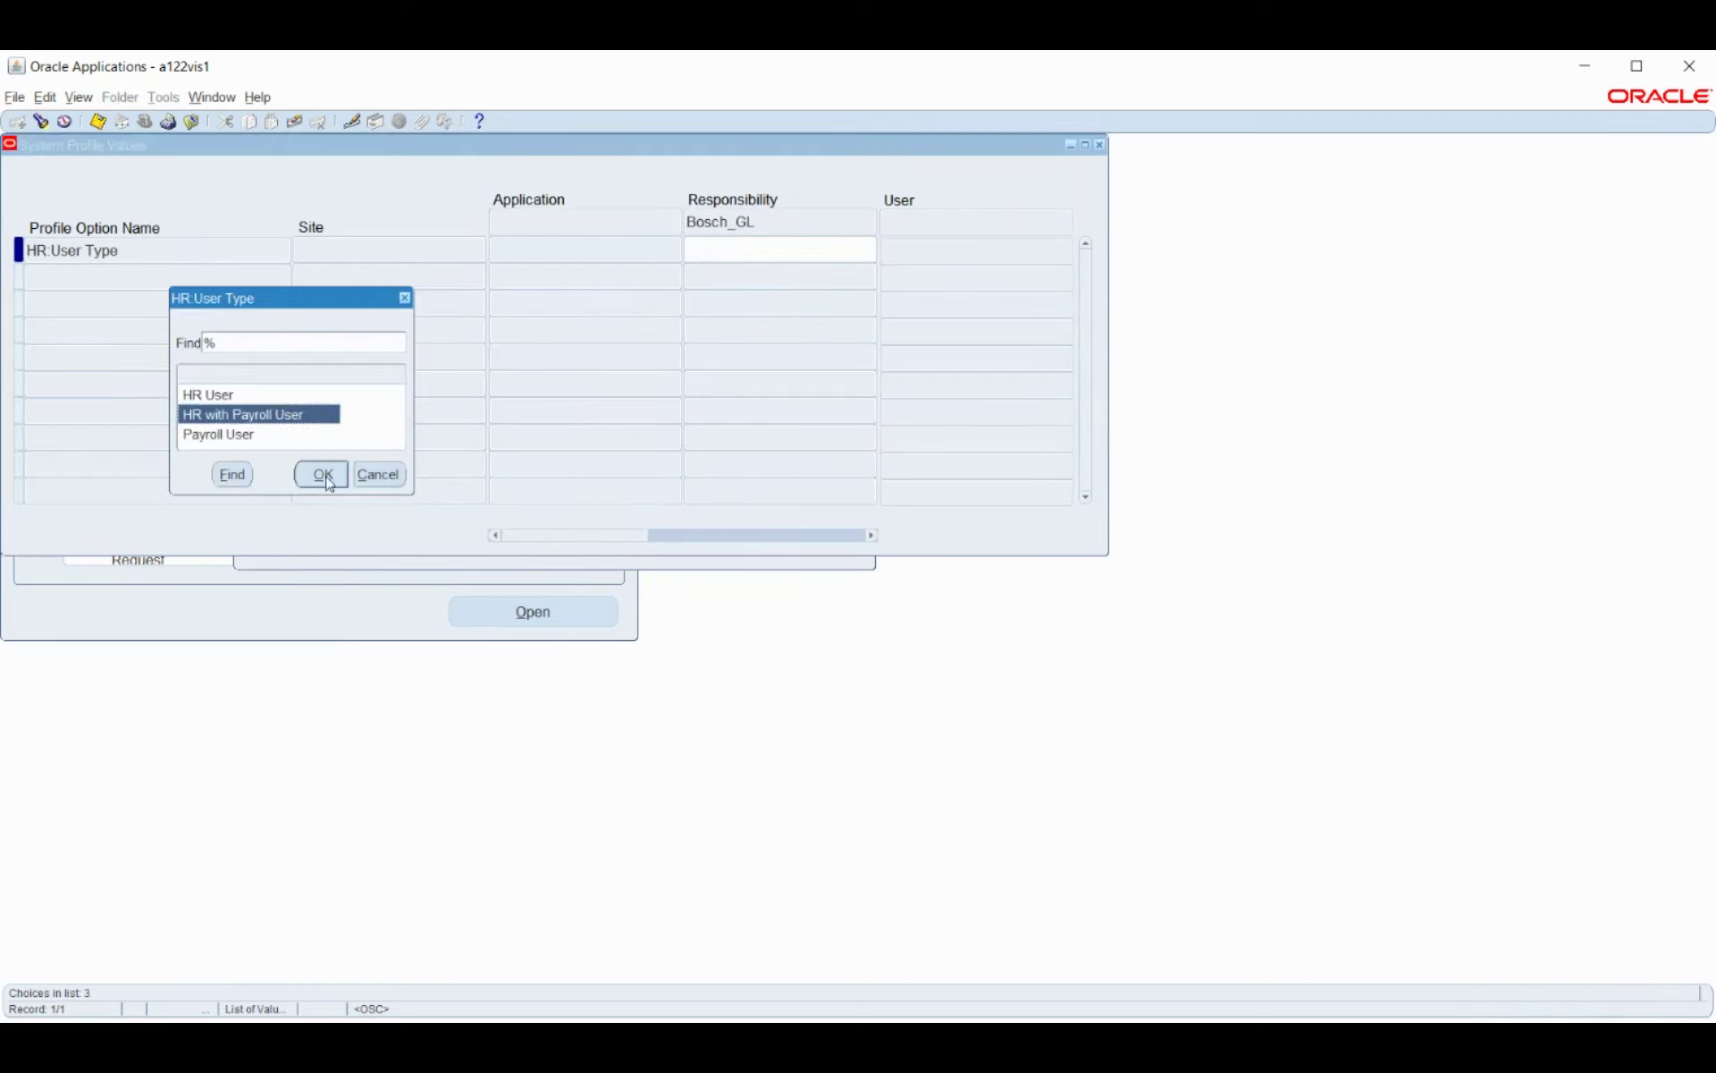
key(ctrl+s)
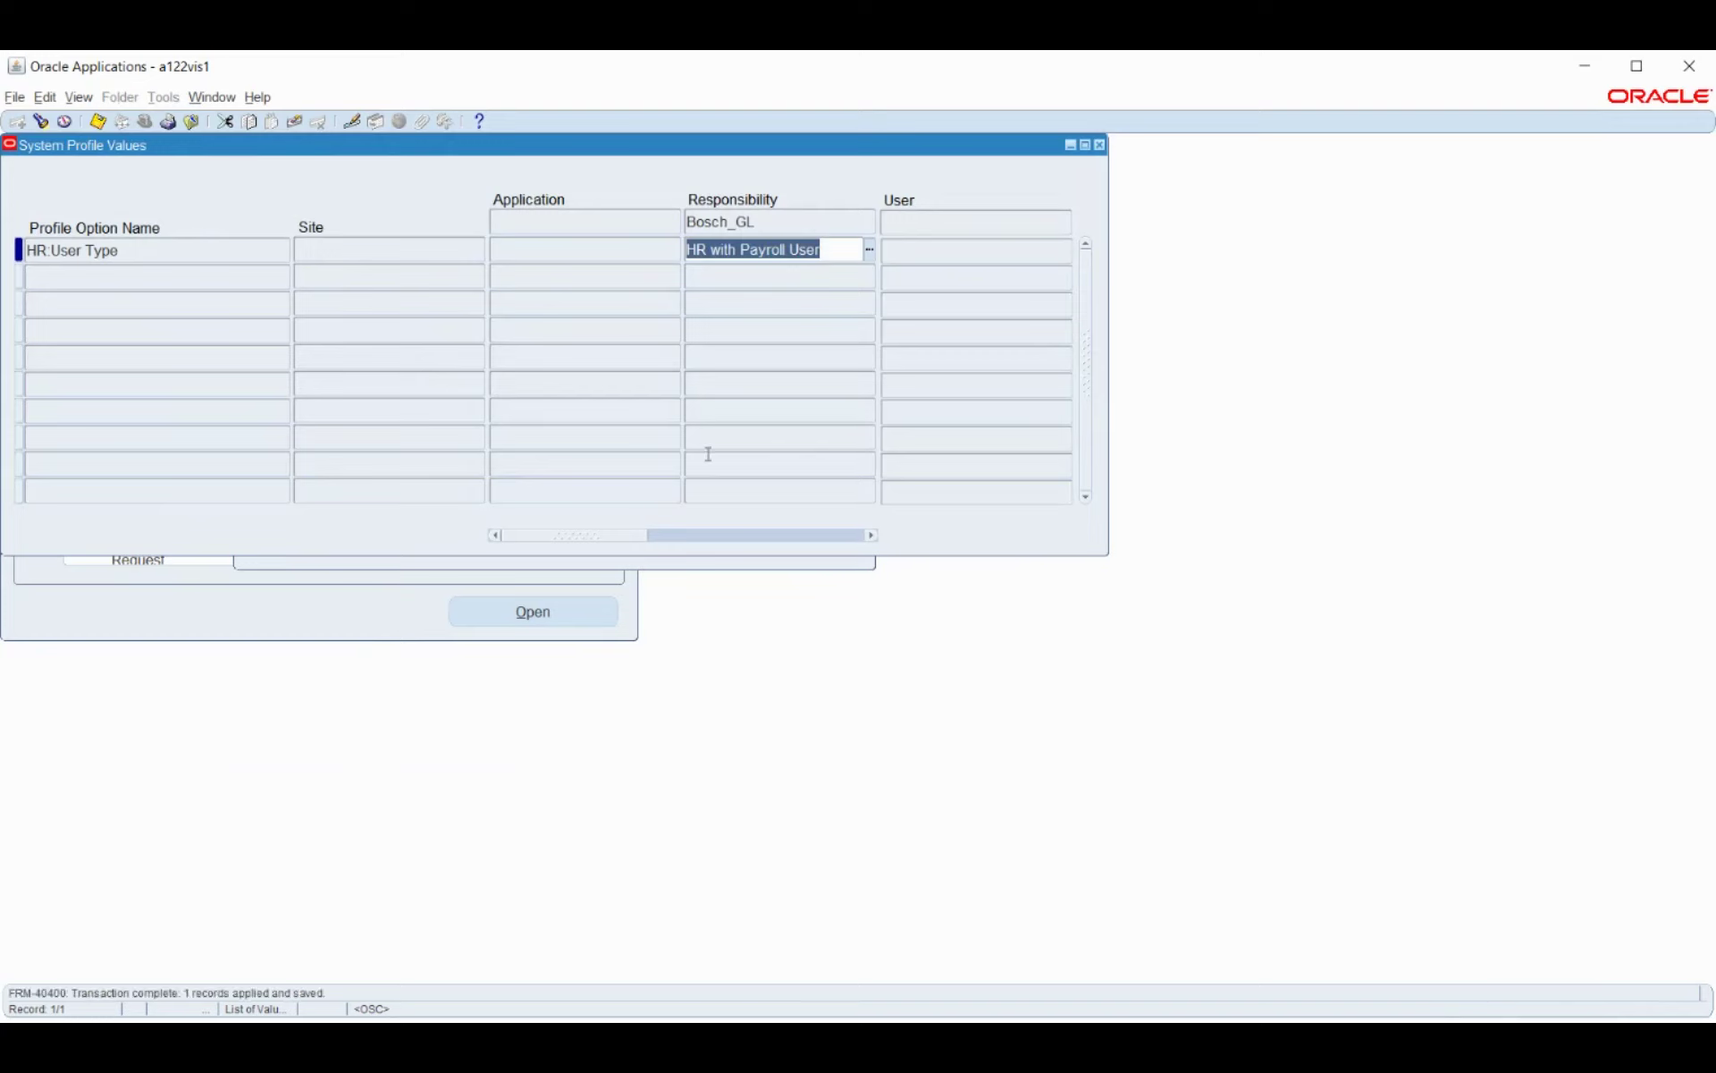
click(677, 563)
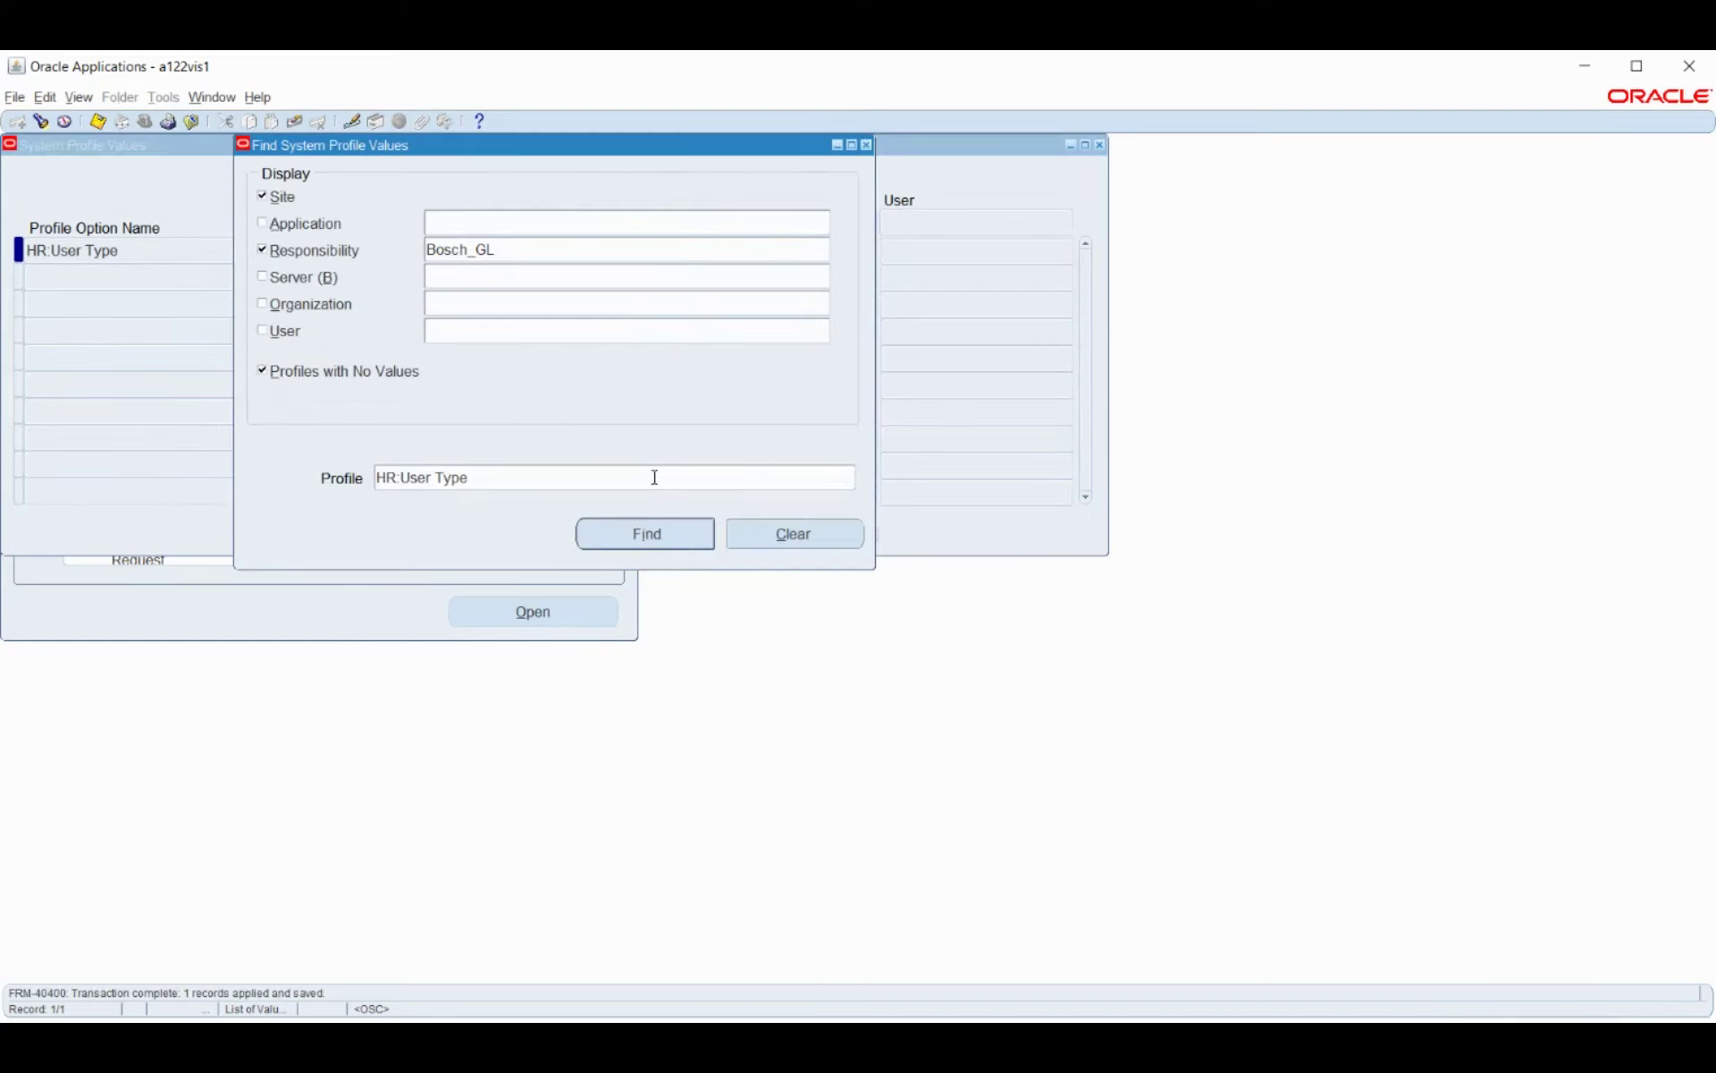
Search the profile list for GL ledger name profiles using patterns like GL.%, %ledg%nam% and GL%nam%.
click(661, 479)
key(ctrl+l)
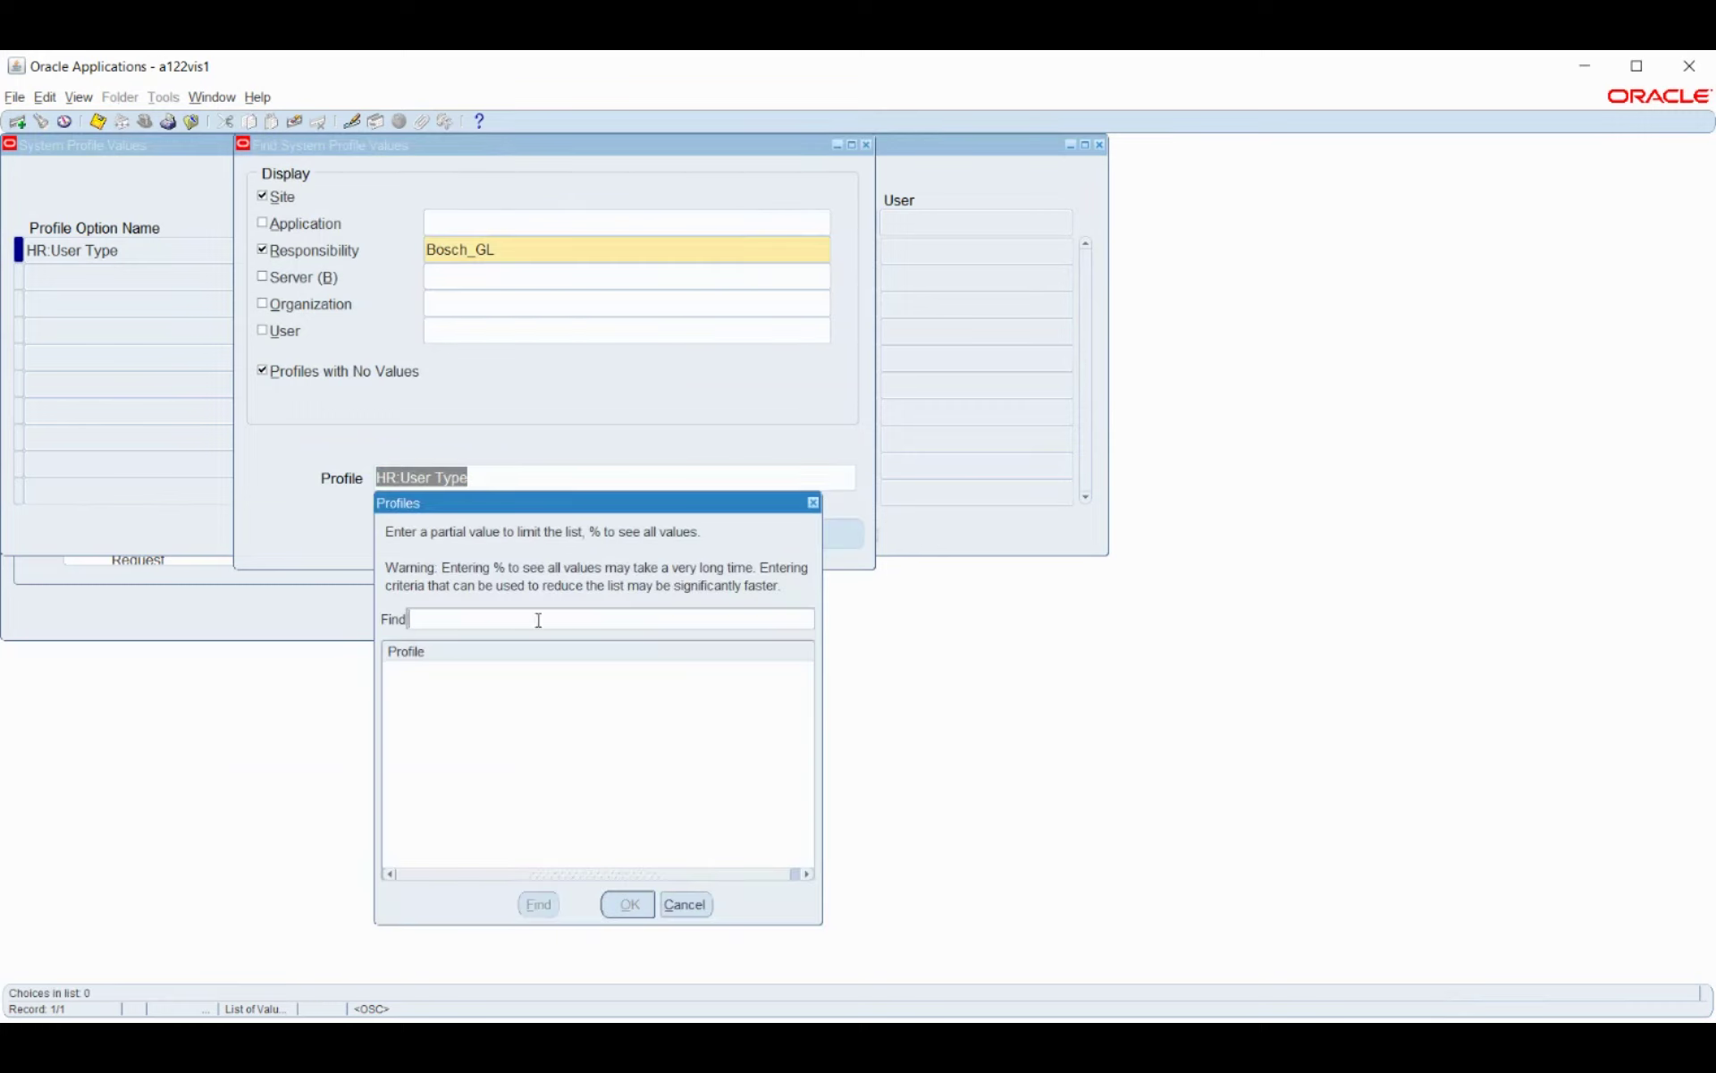
text(gl)
key(BackSpace)
key(BackSpace)
text(GL.%)
text(Ledg)
text(%)
key(Return)
text(GL.%)
key(Return)
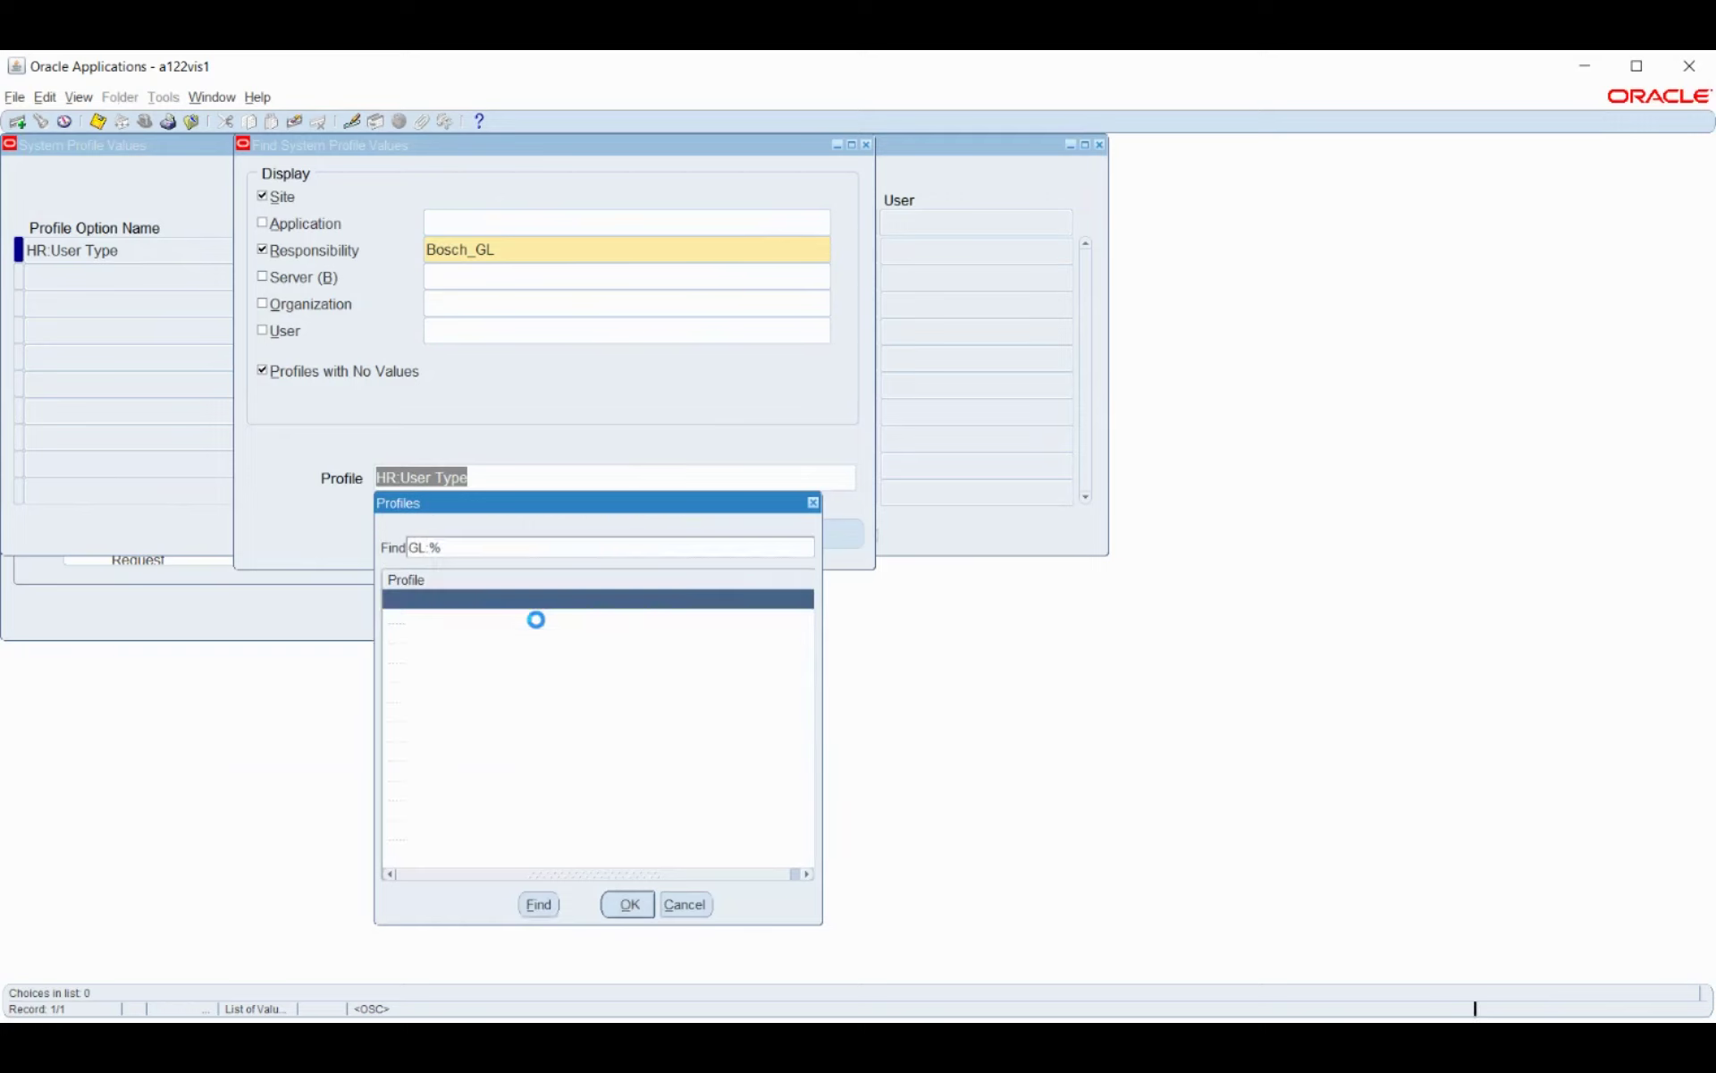
click(515, 548)
text(led%)
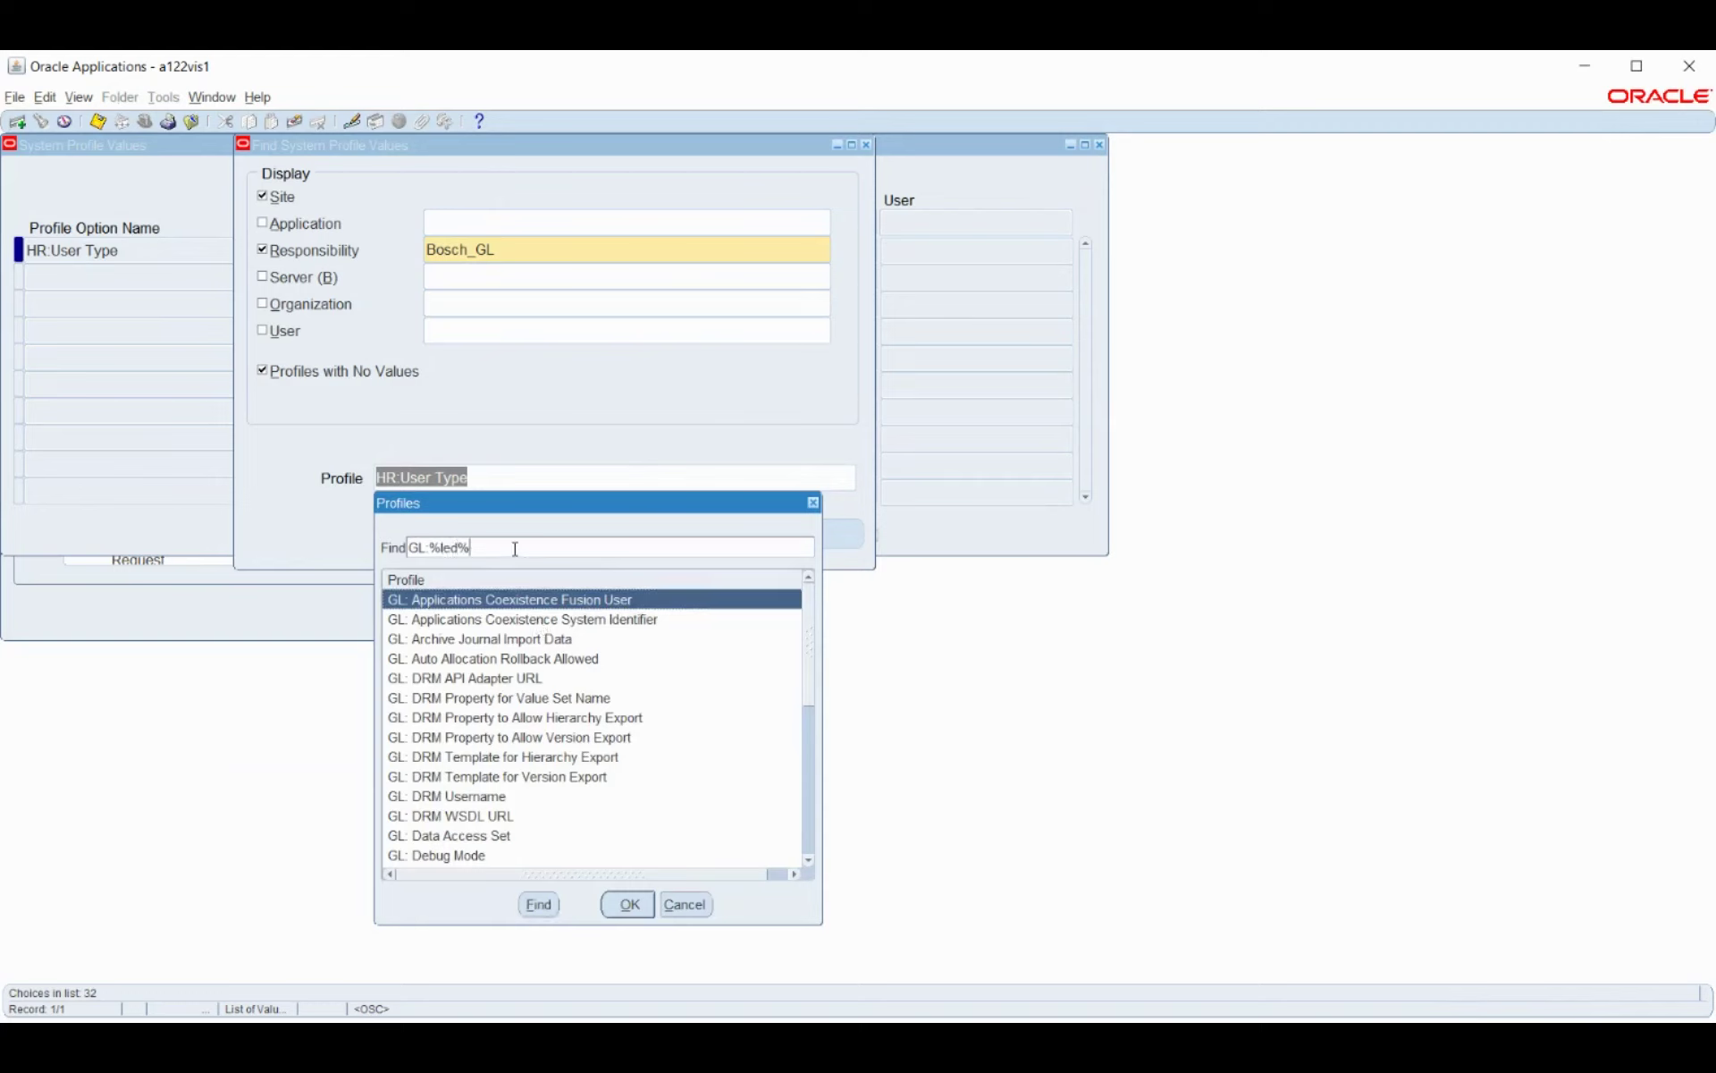
key(Return)
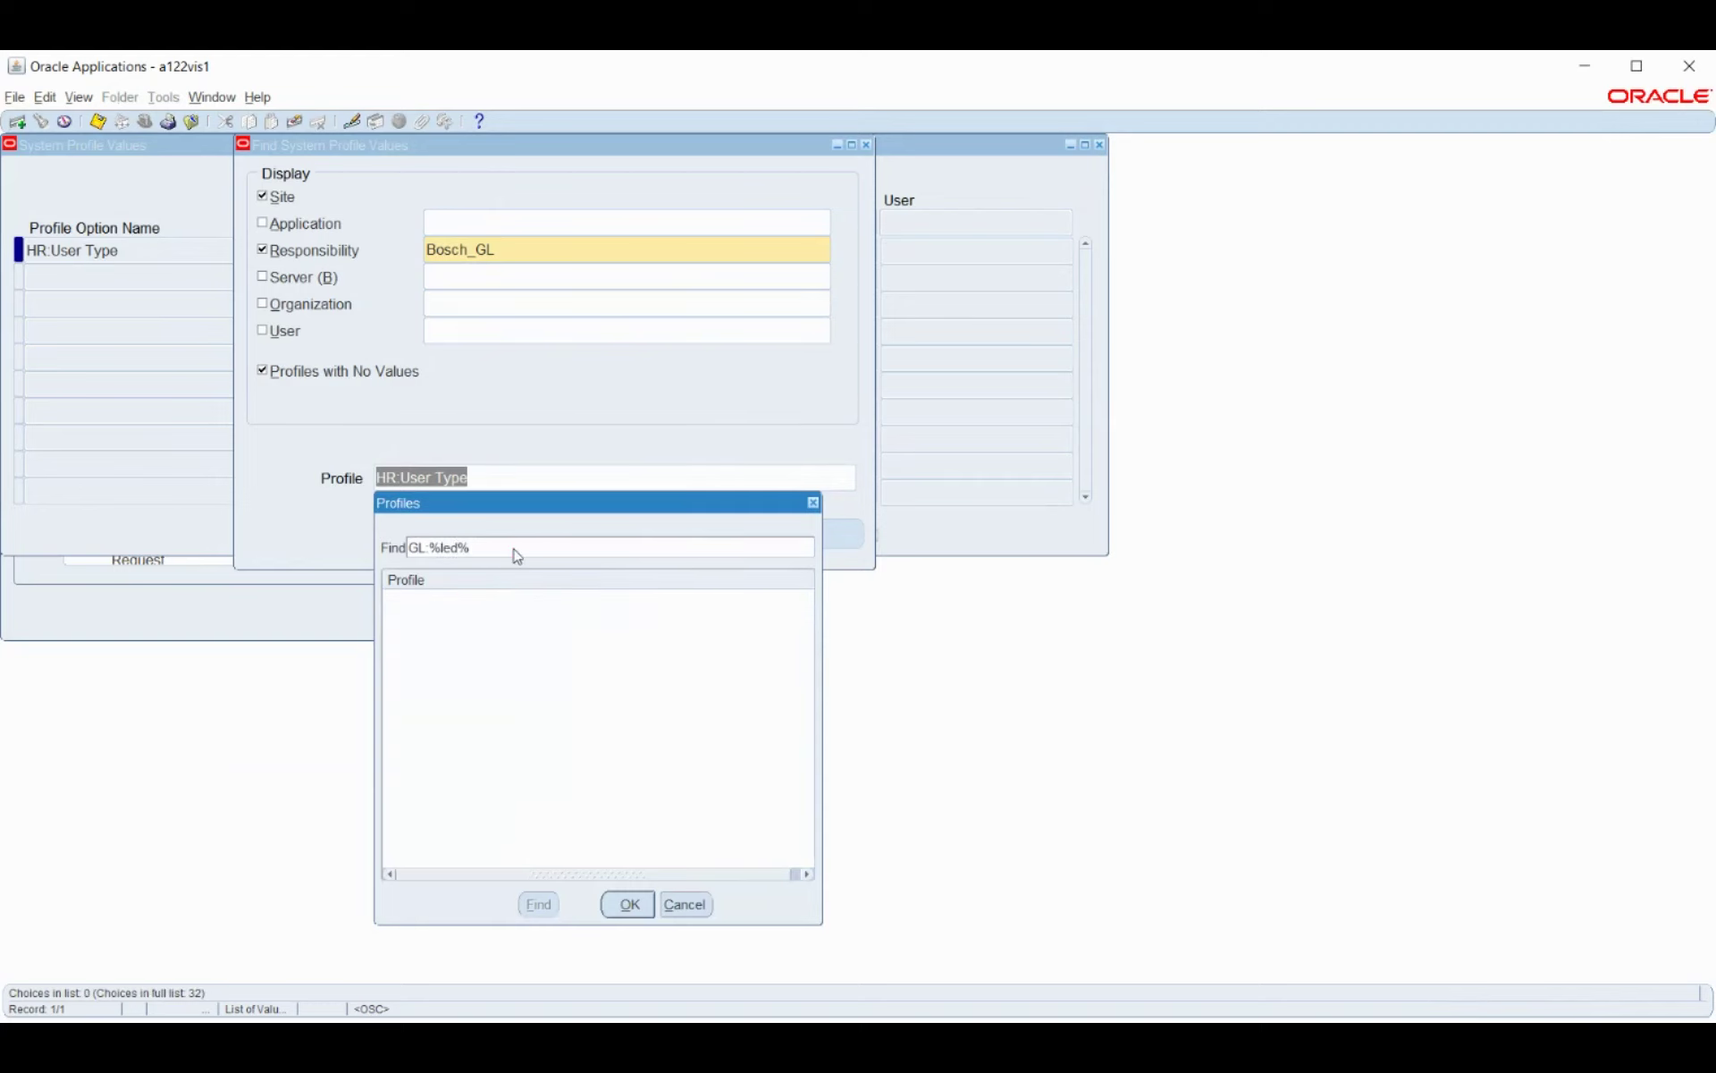
drag(512, 547, 3, 624)
text(%ledg%nam%)
drag(508, 549, 207, 598)
text(GL%nam%)
key(Return)
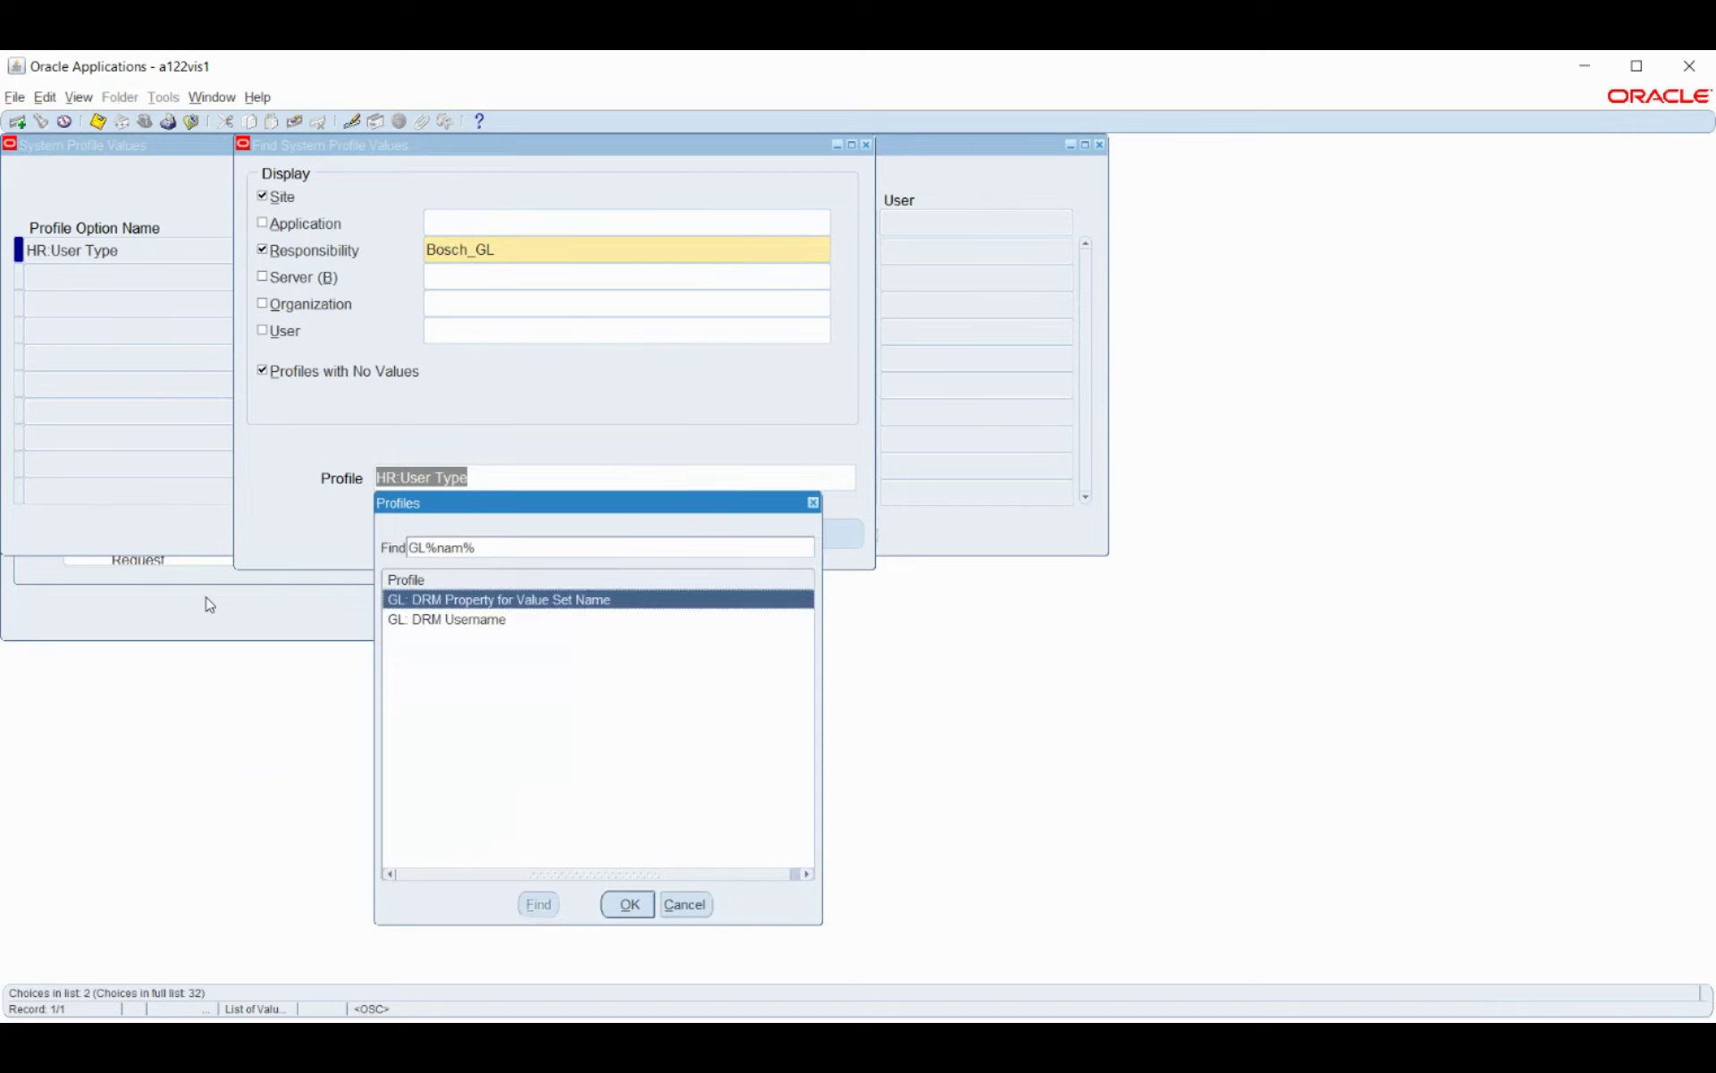
Cancel the profile list, clear HR:User Type from the Profile field, and return to Responsibility.
click(495, 547)
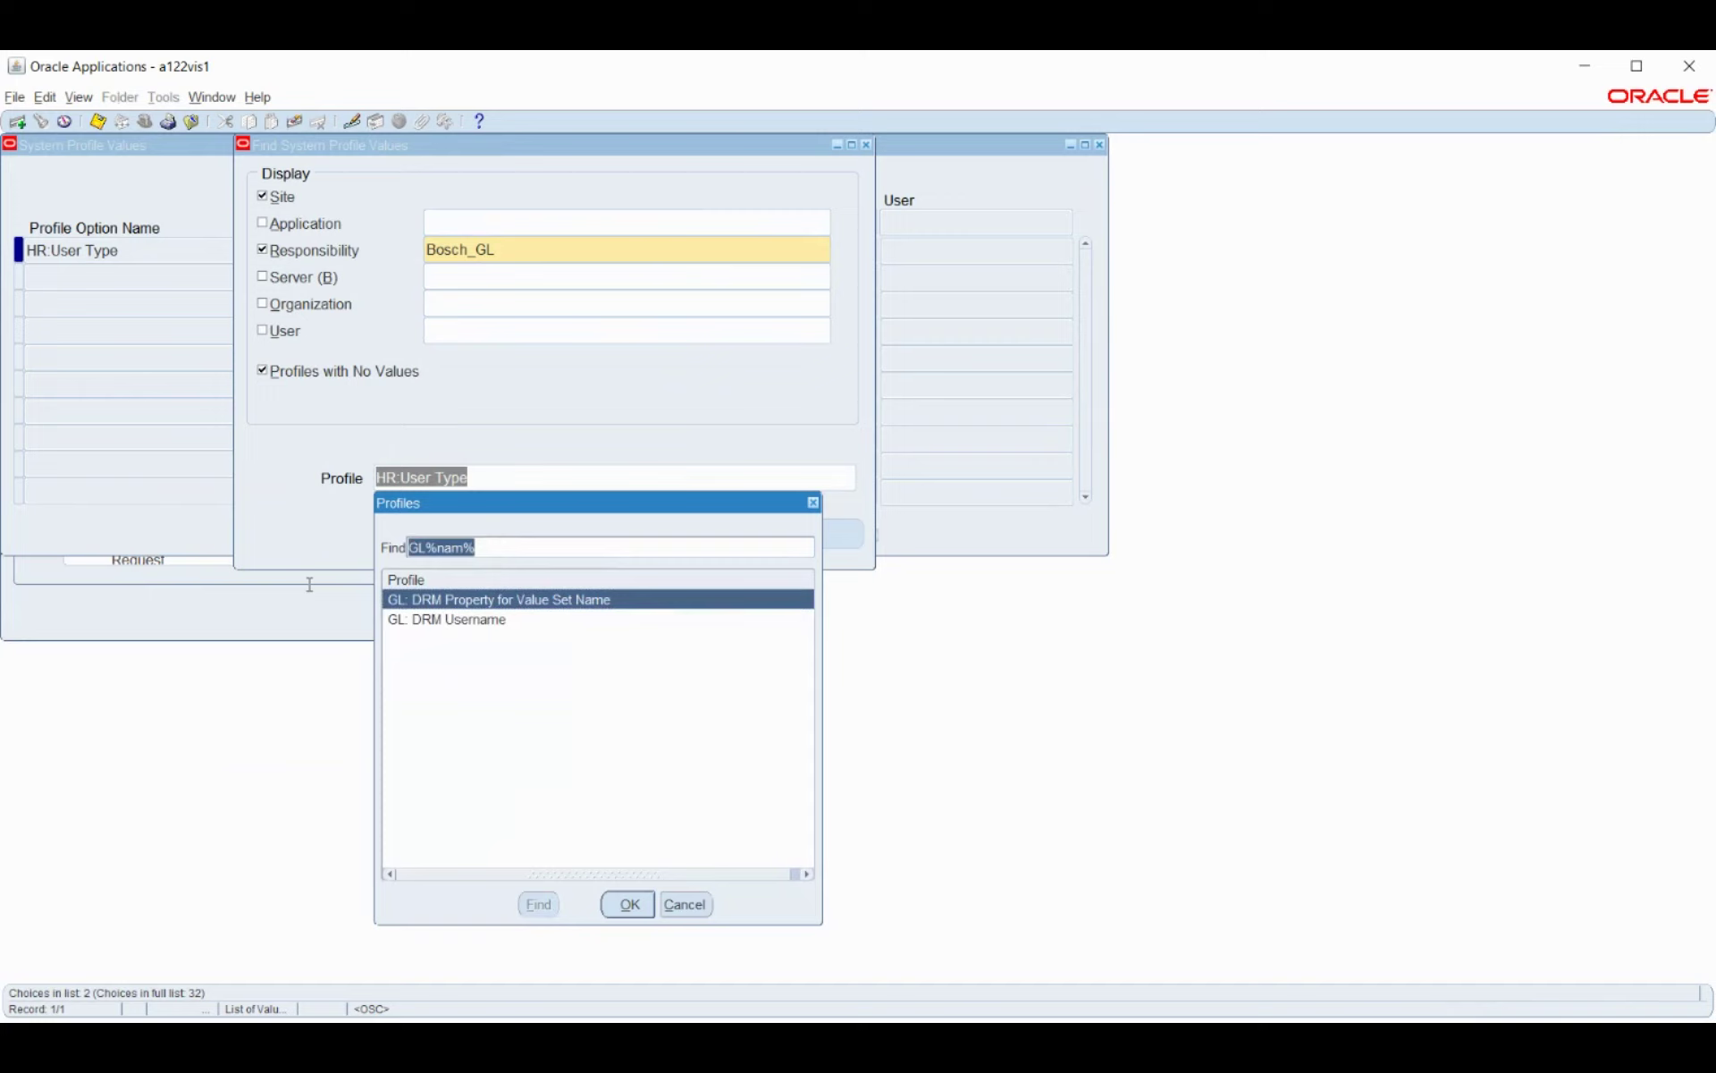
key(BackSpace)
click(685, 903)
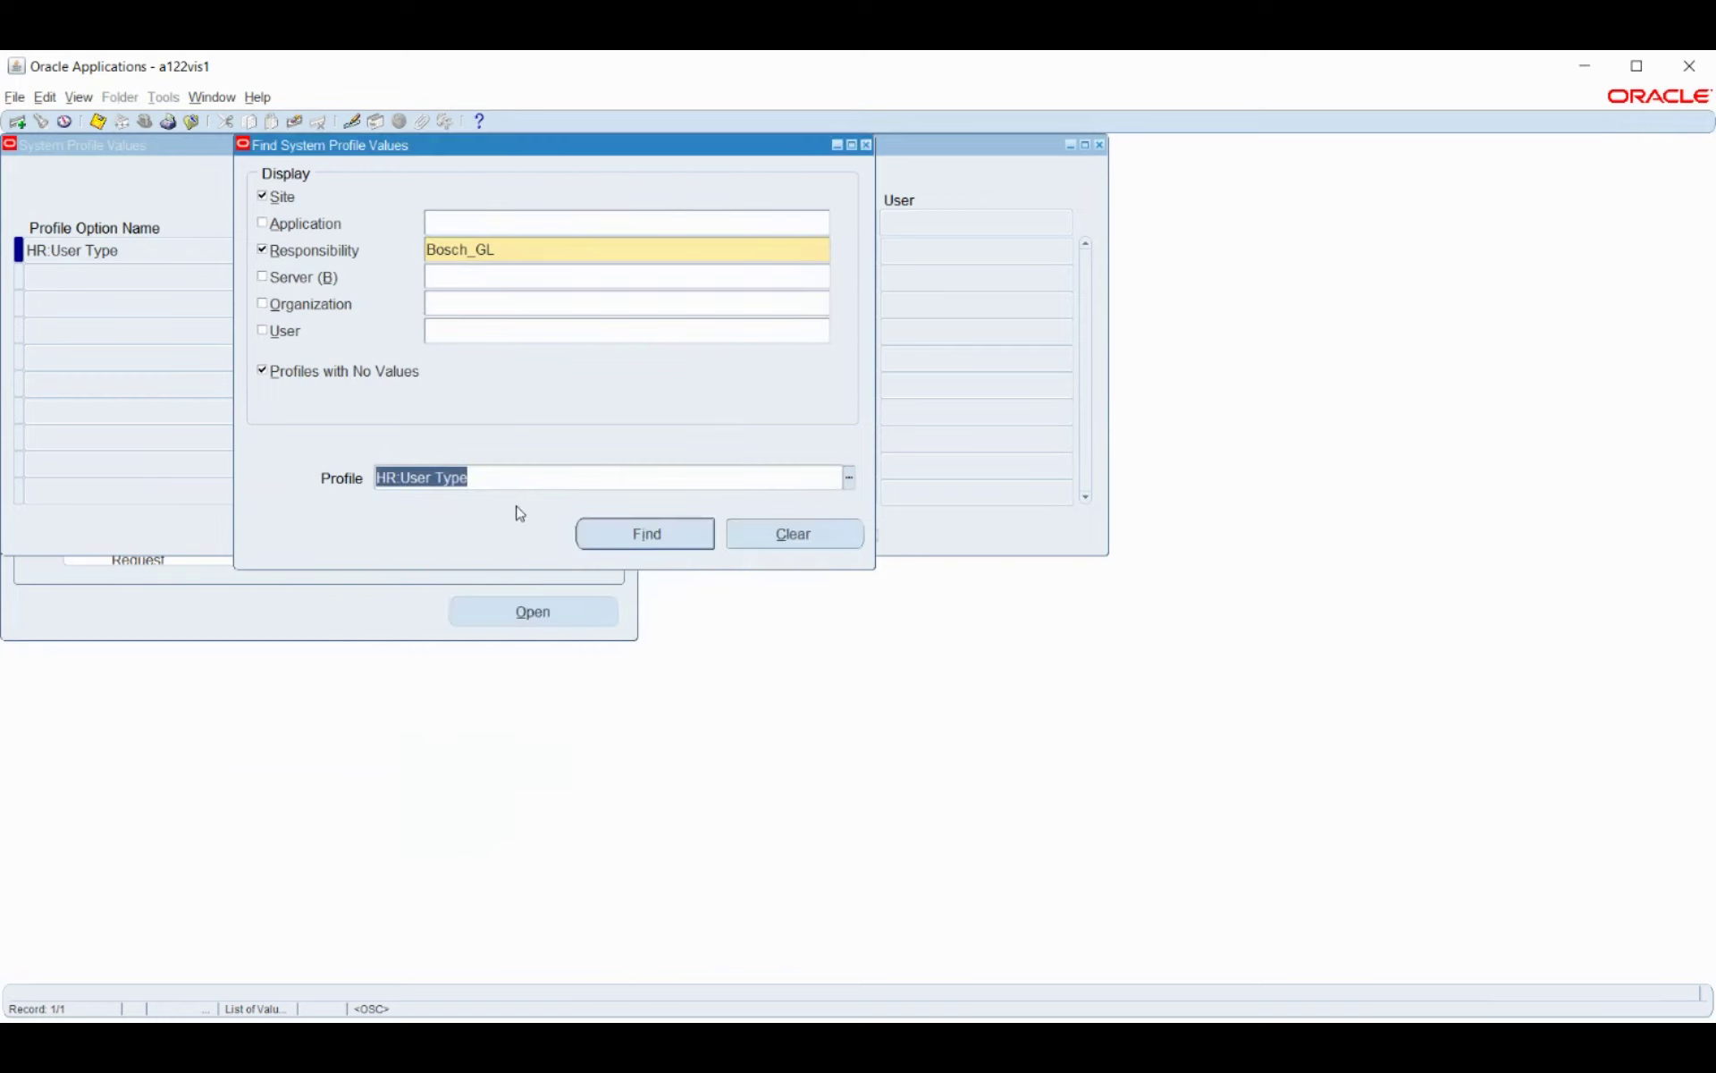
key(BackSpace)
click(549, 250)
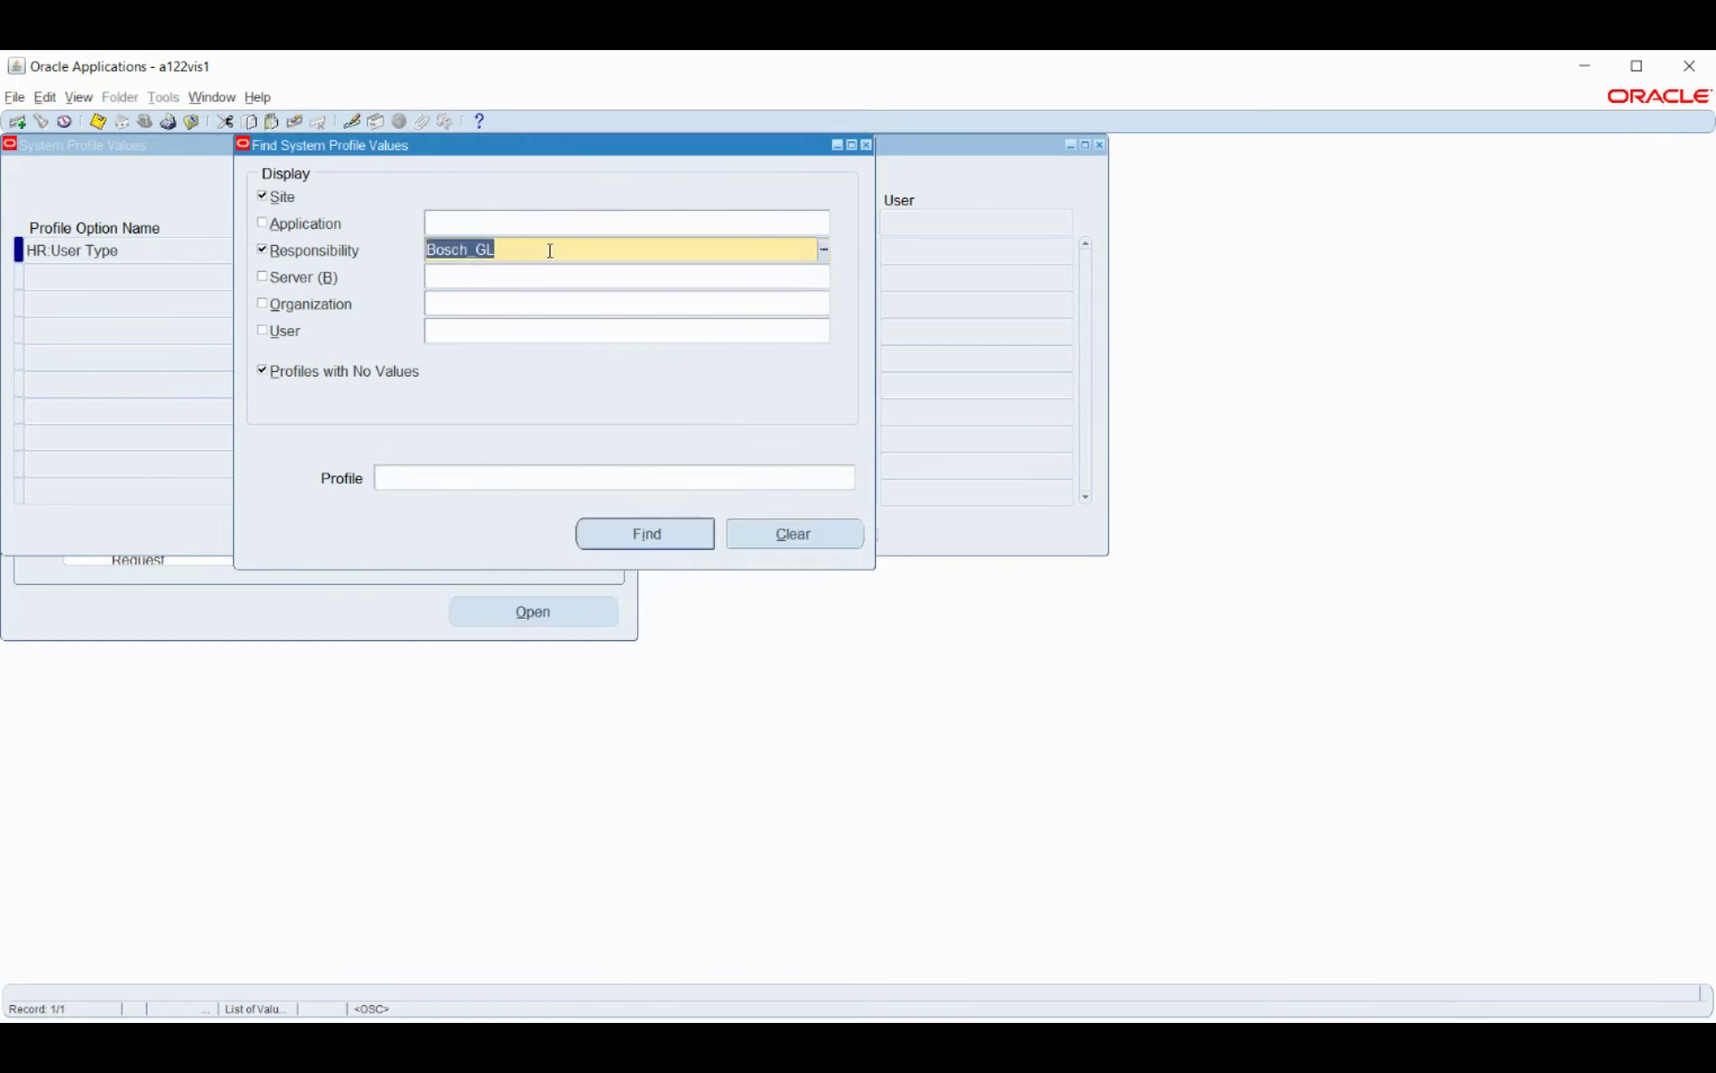
Pick Bosch HRMS, untick Site, and list its four responsibility-level profile values.
text(bos)
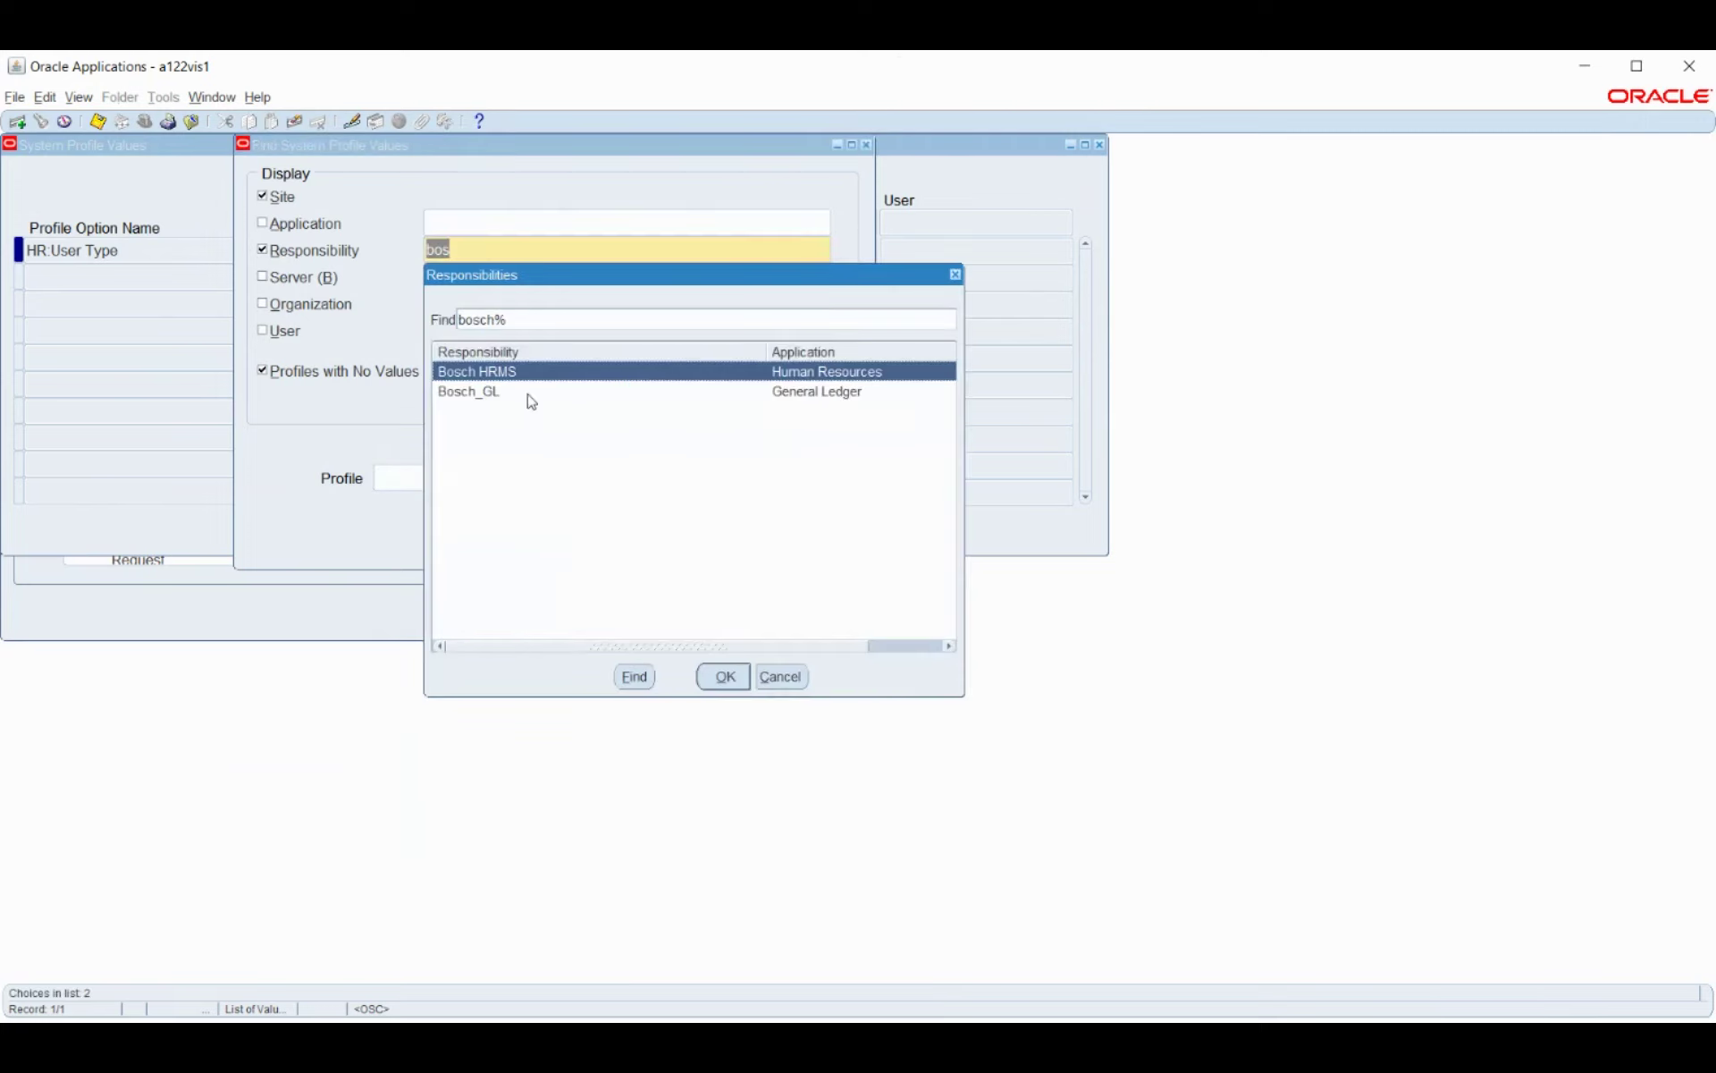
click(725, 675)
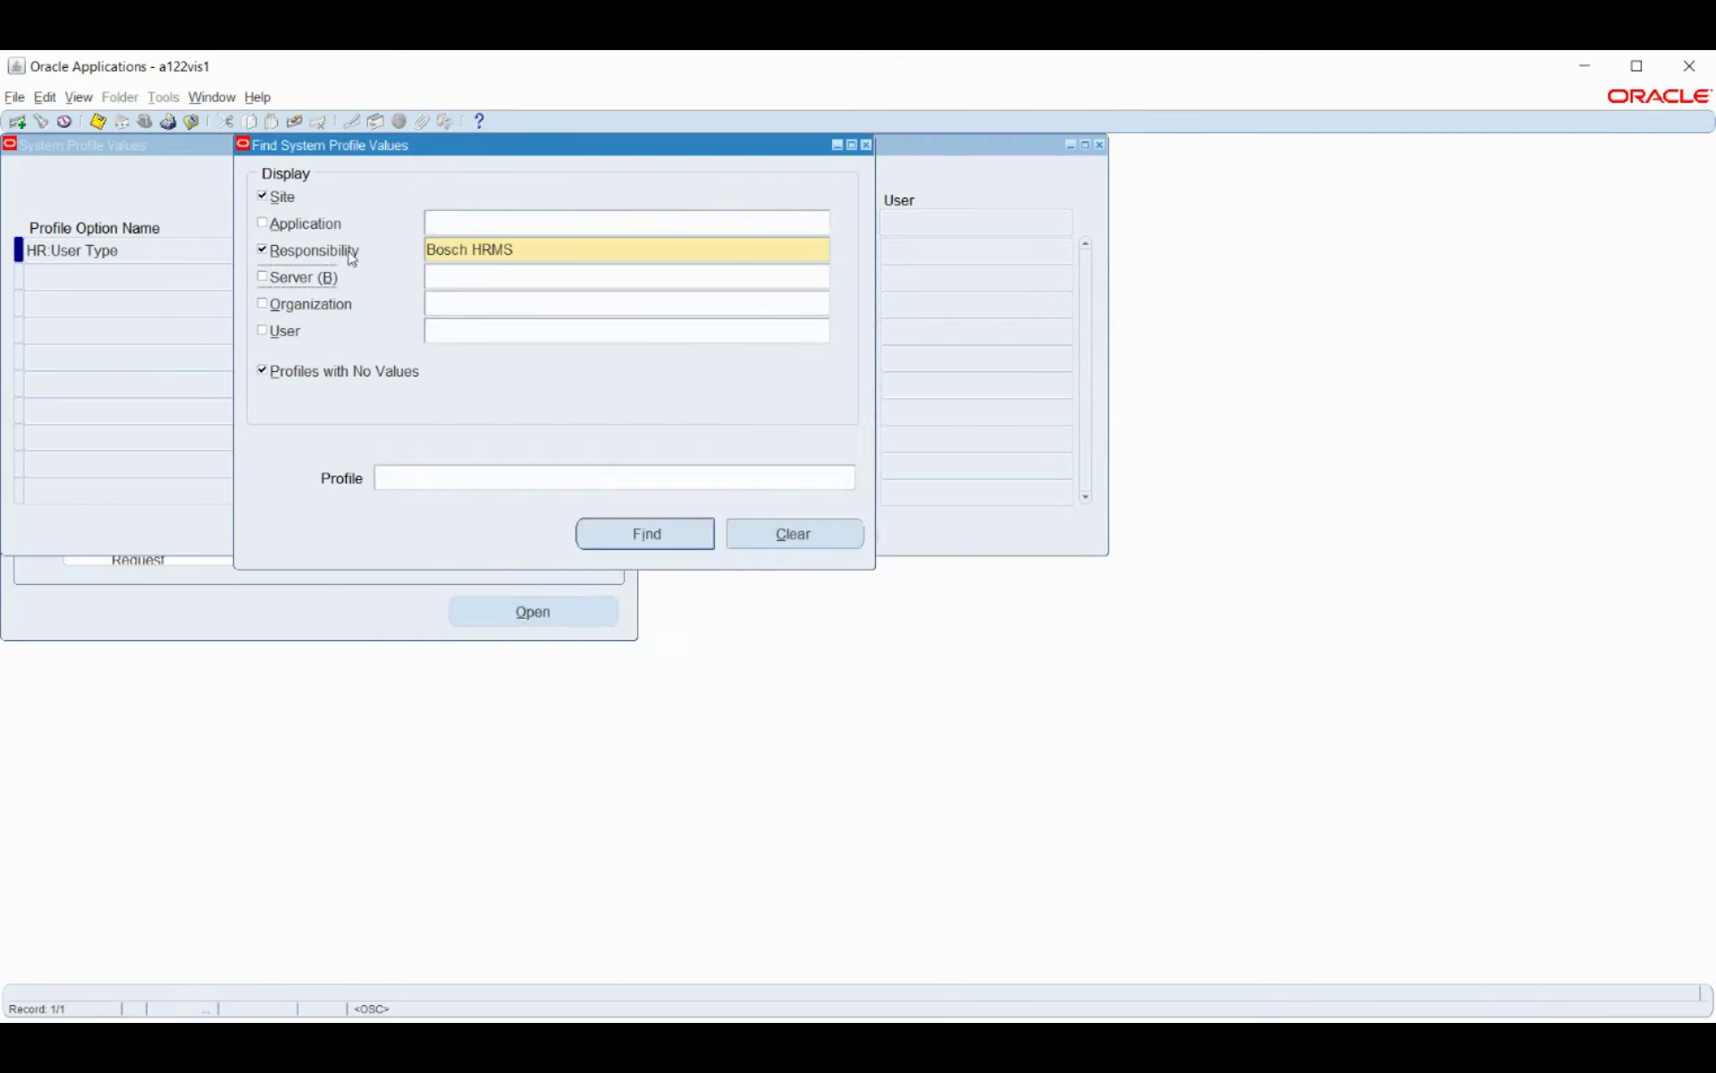
click(282, 198)
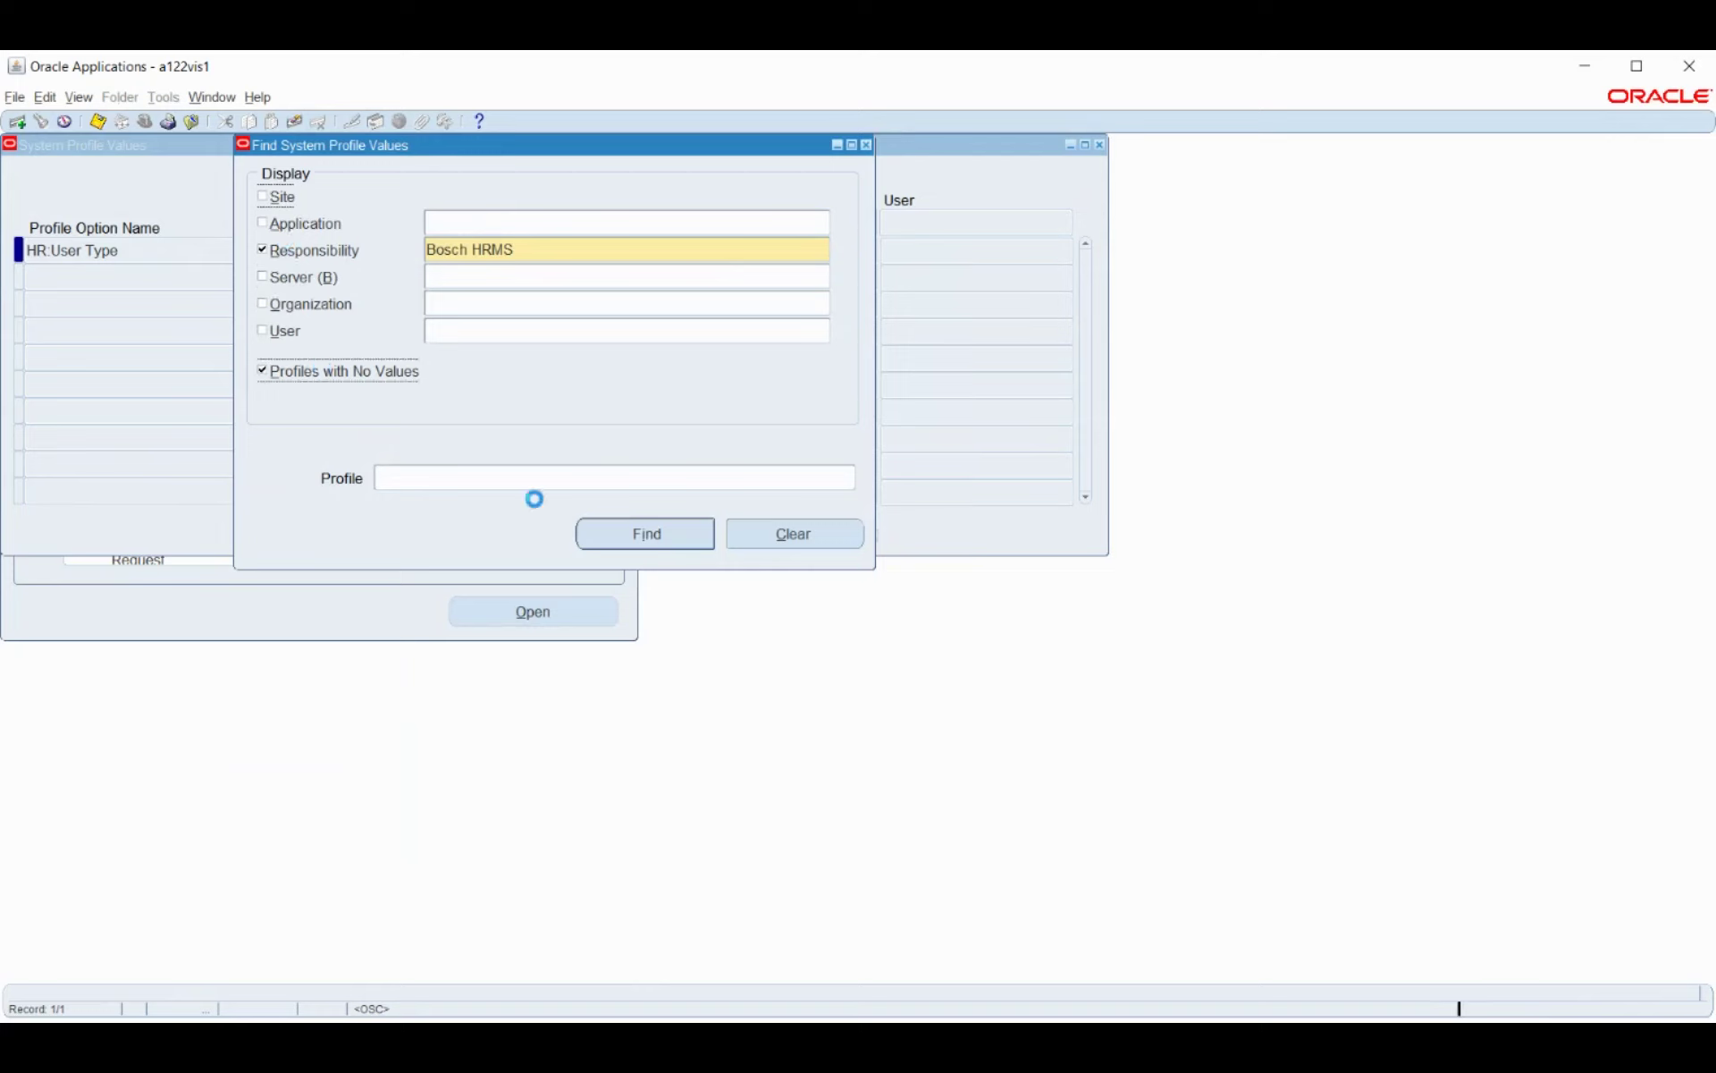
click(638, 541)
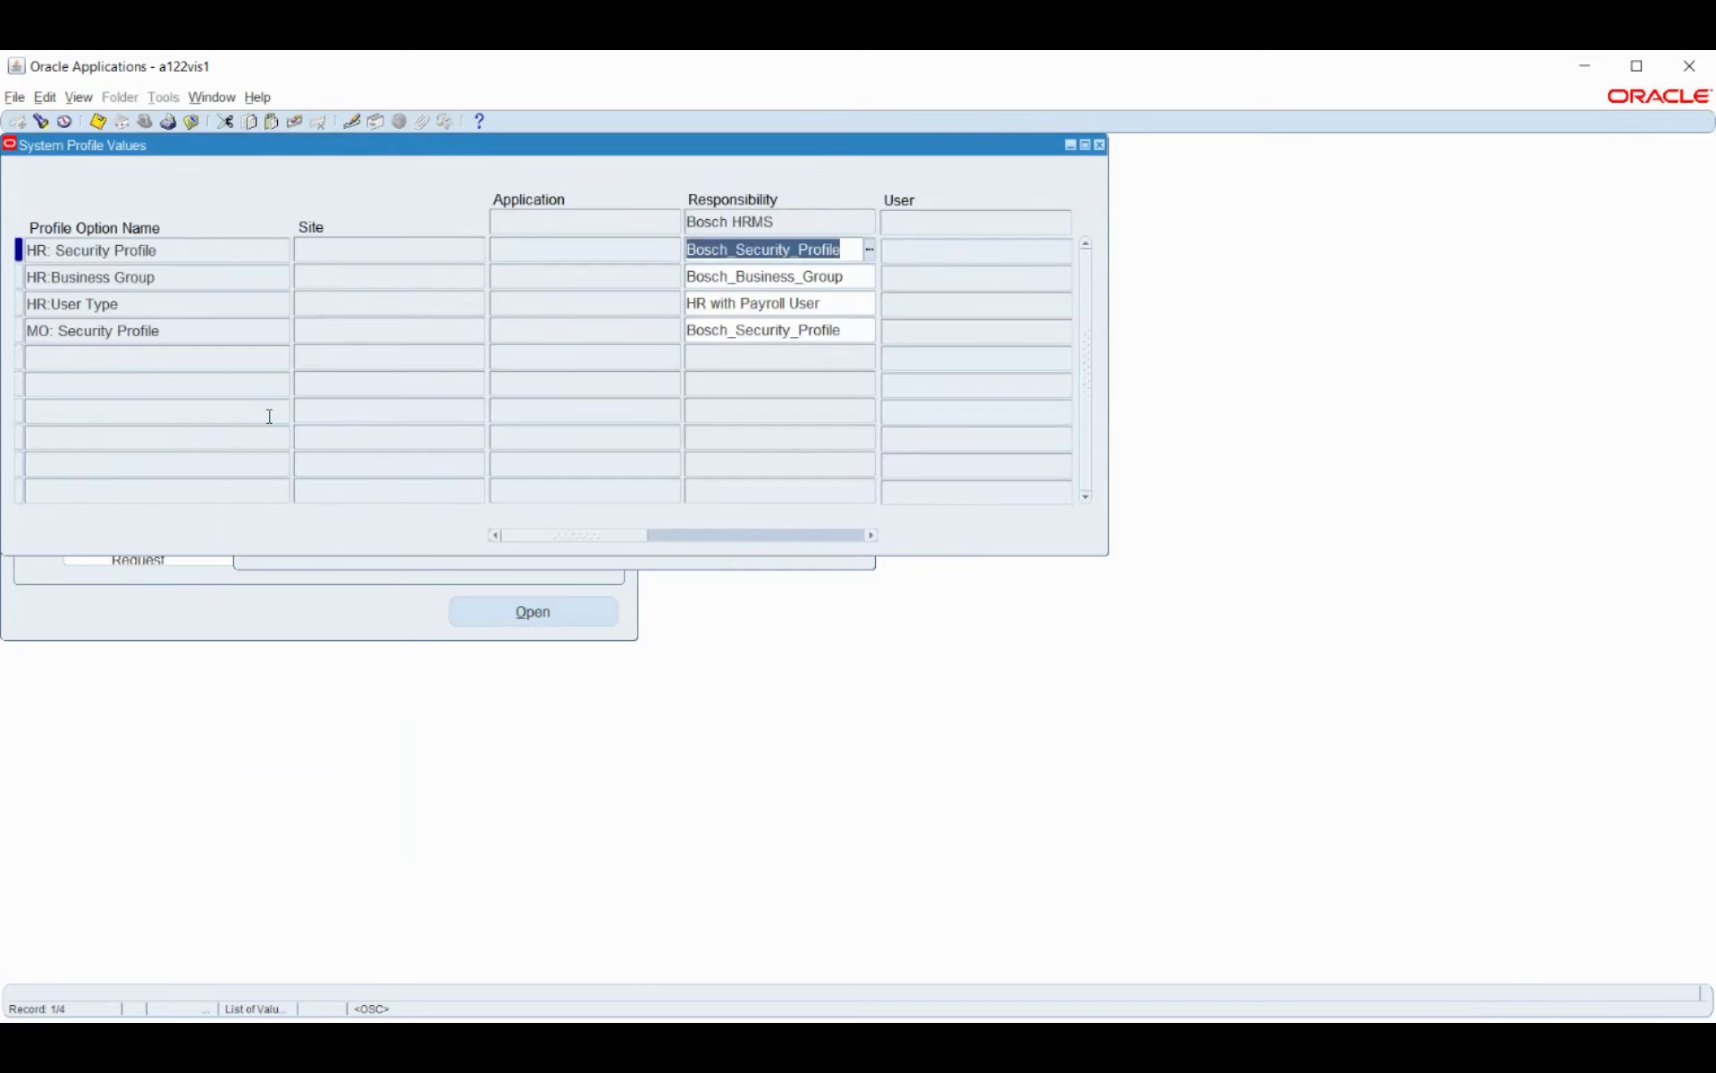
click(527, 565)
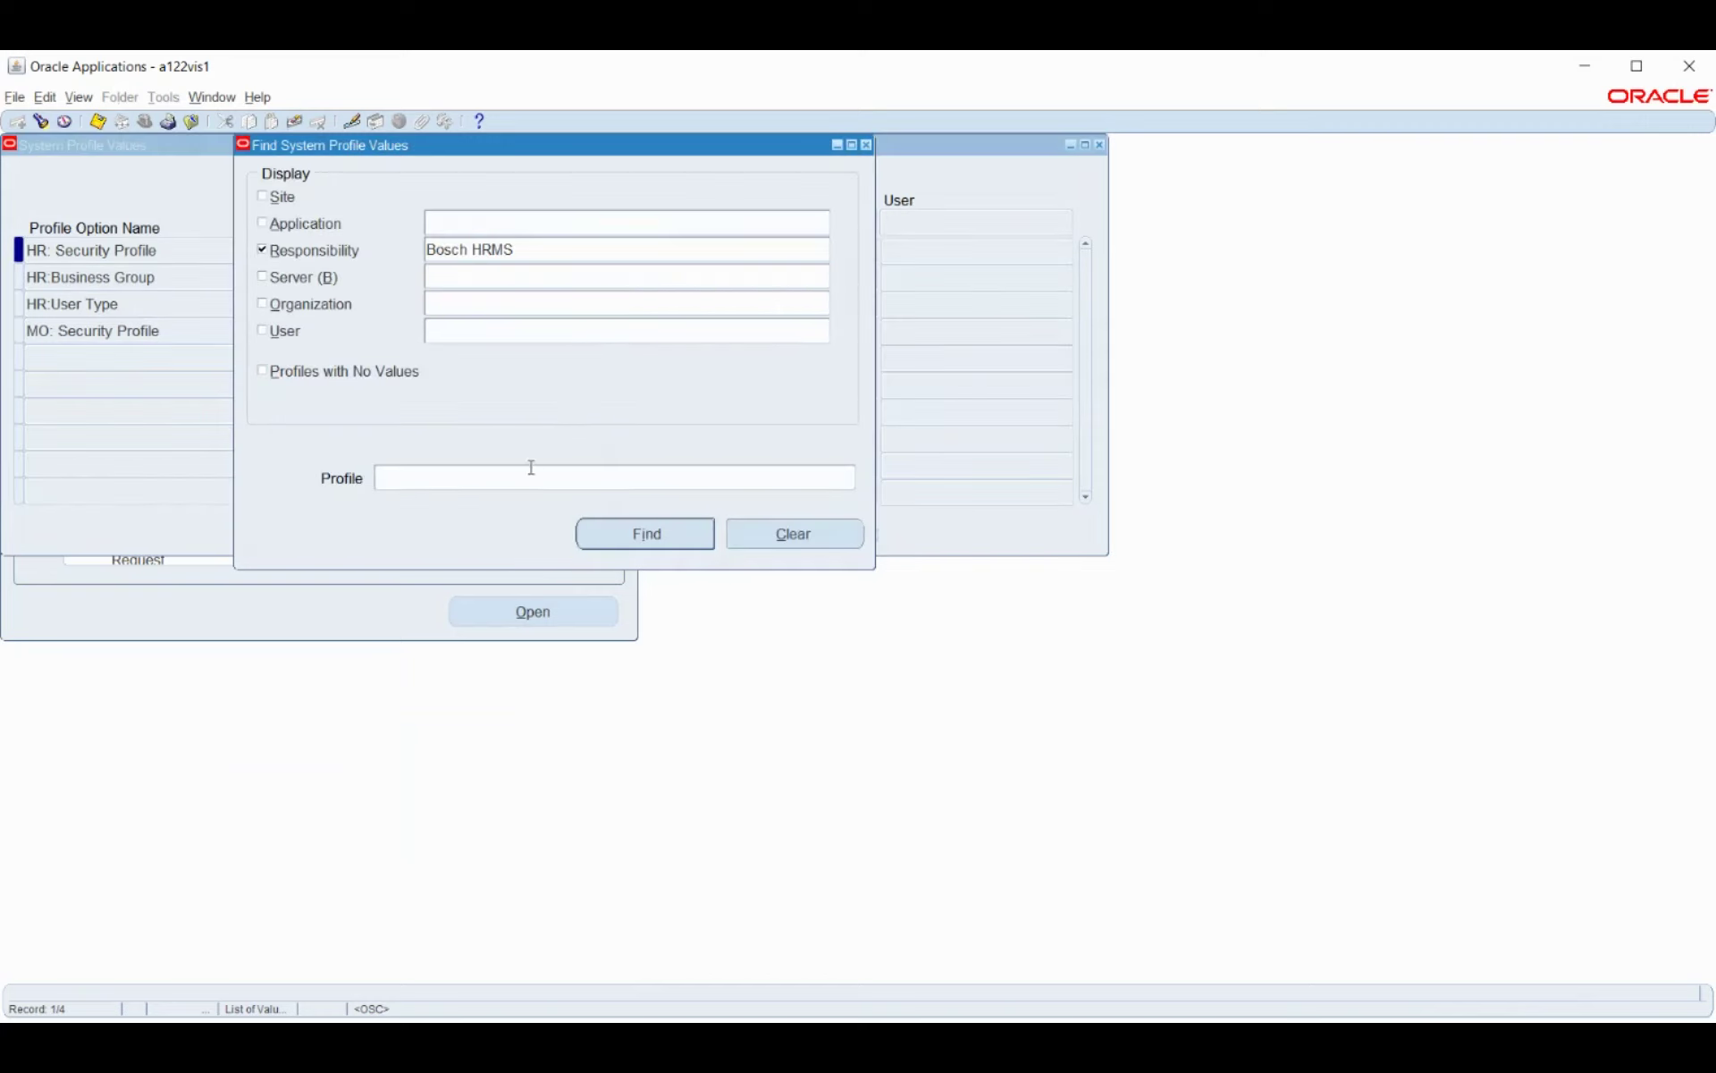
click(560, 251)
Restrict the profile search to the Bosch_GL responsibility, including site-level values and profiles without values.
text(bo)
key(Tab)
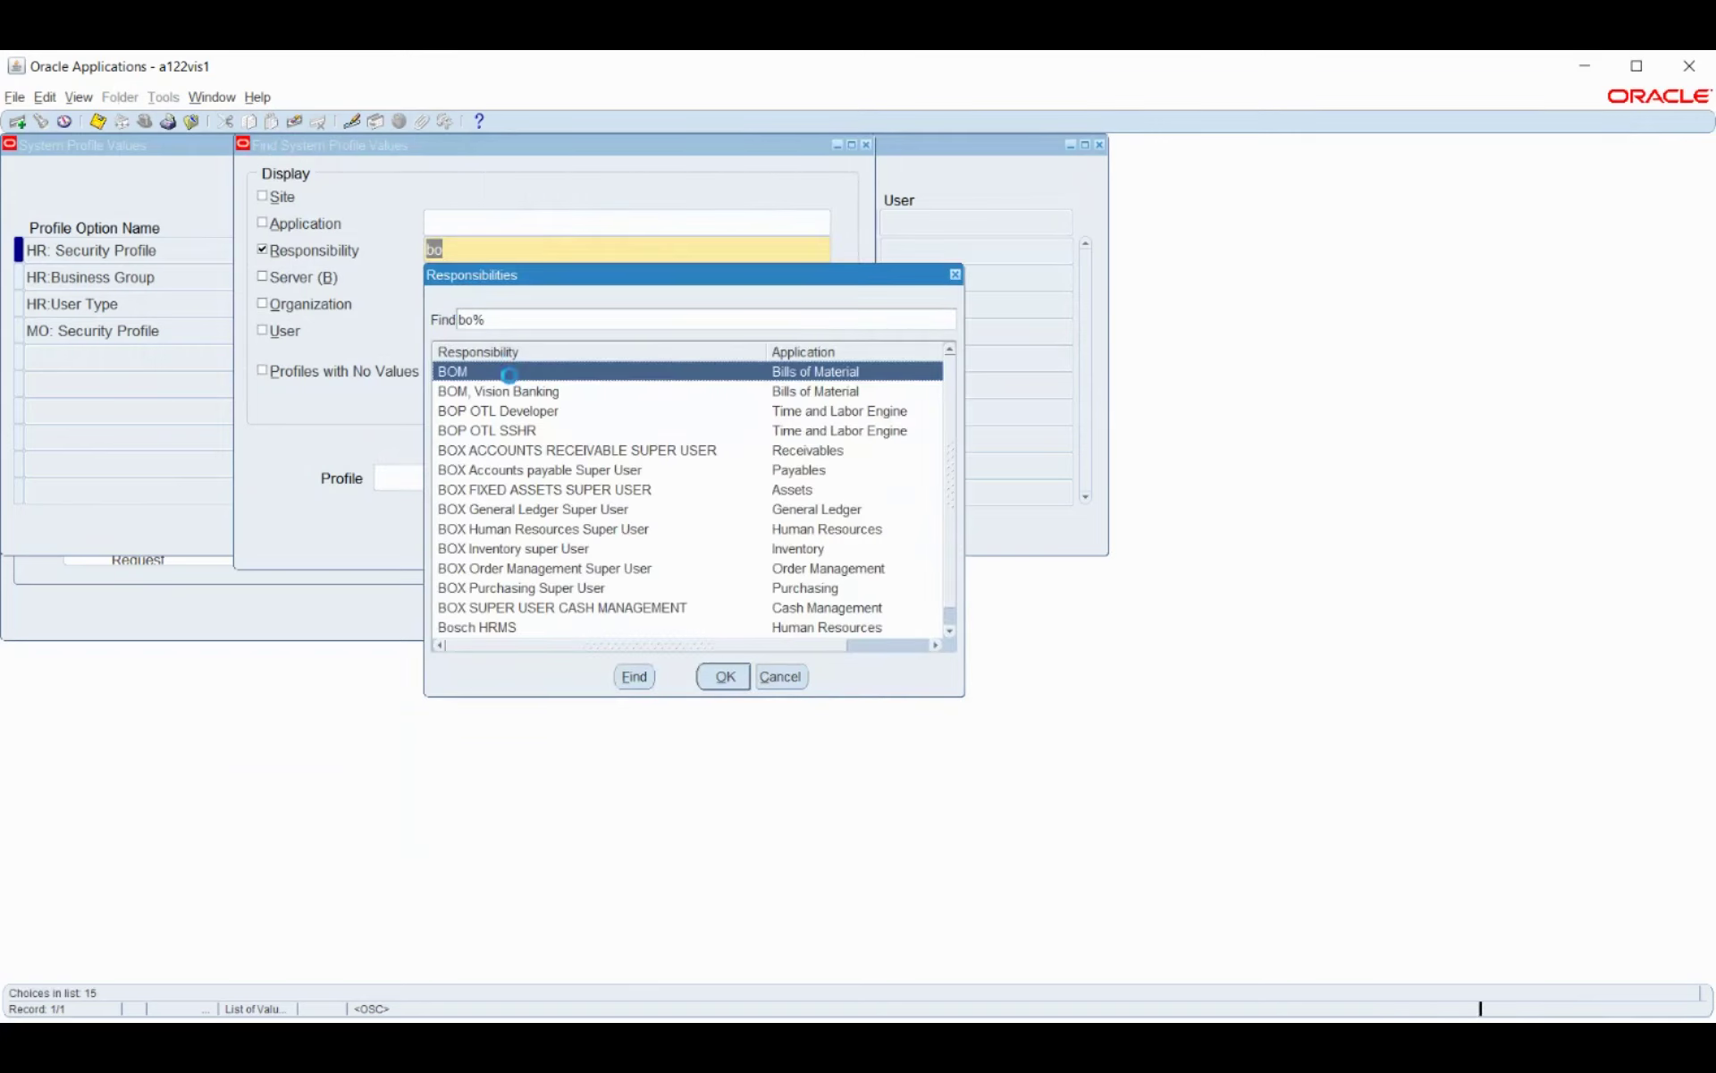
text(sch)
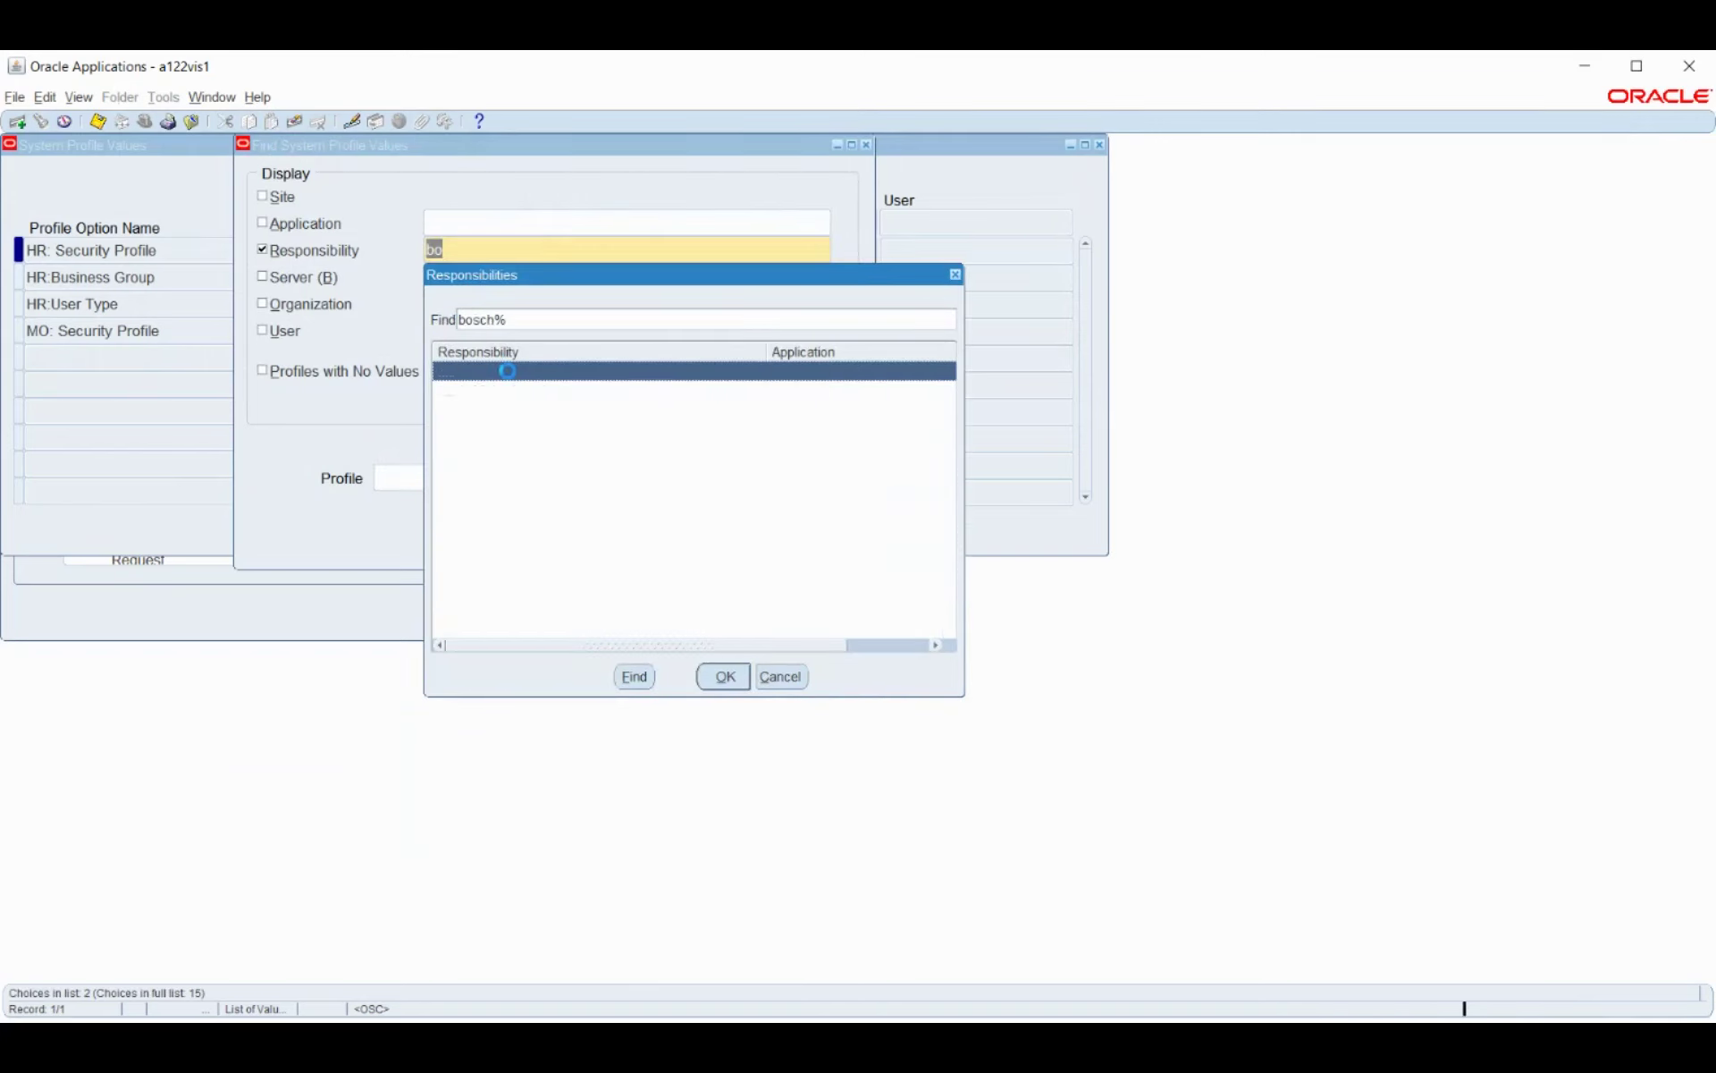
click(505, 391)
click(724, 676)
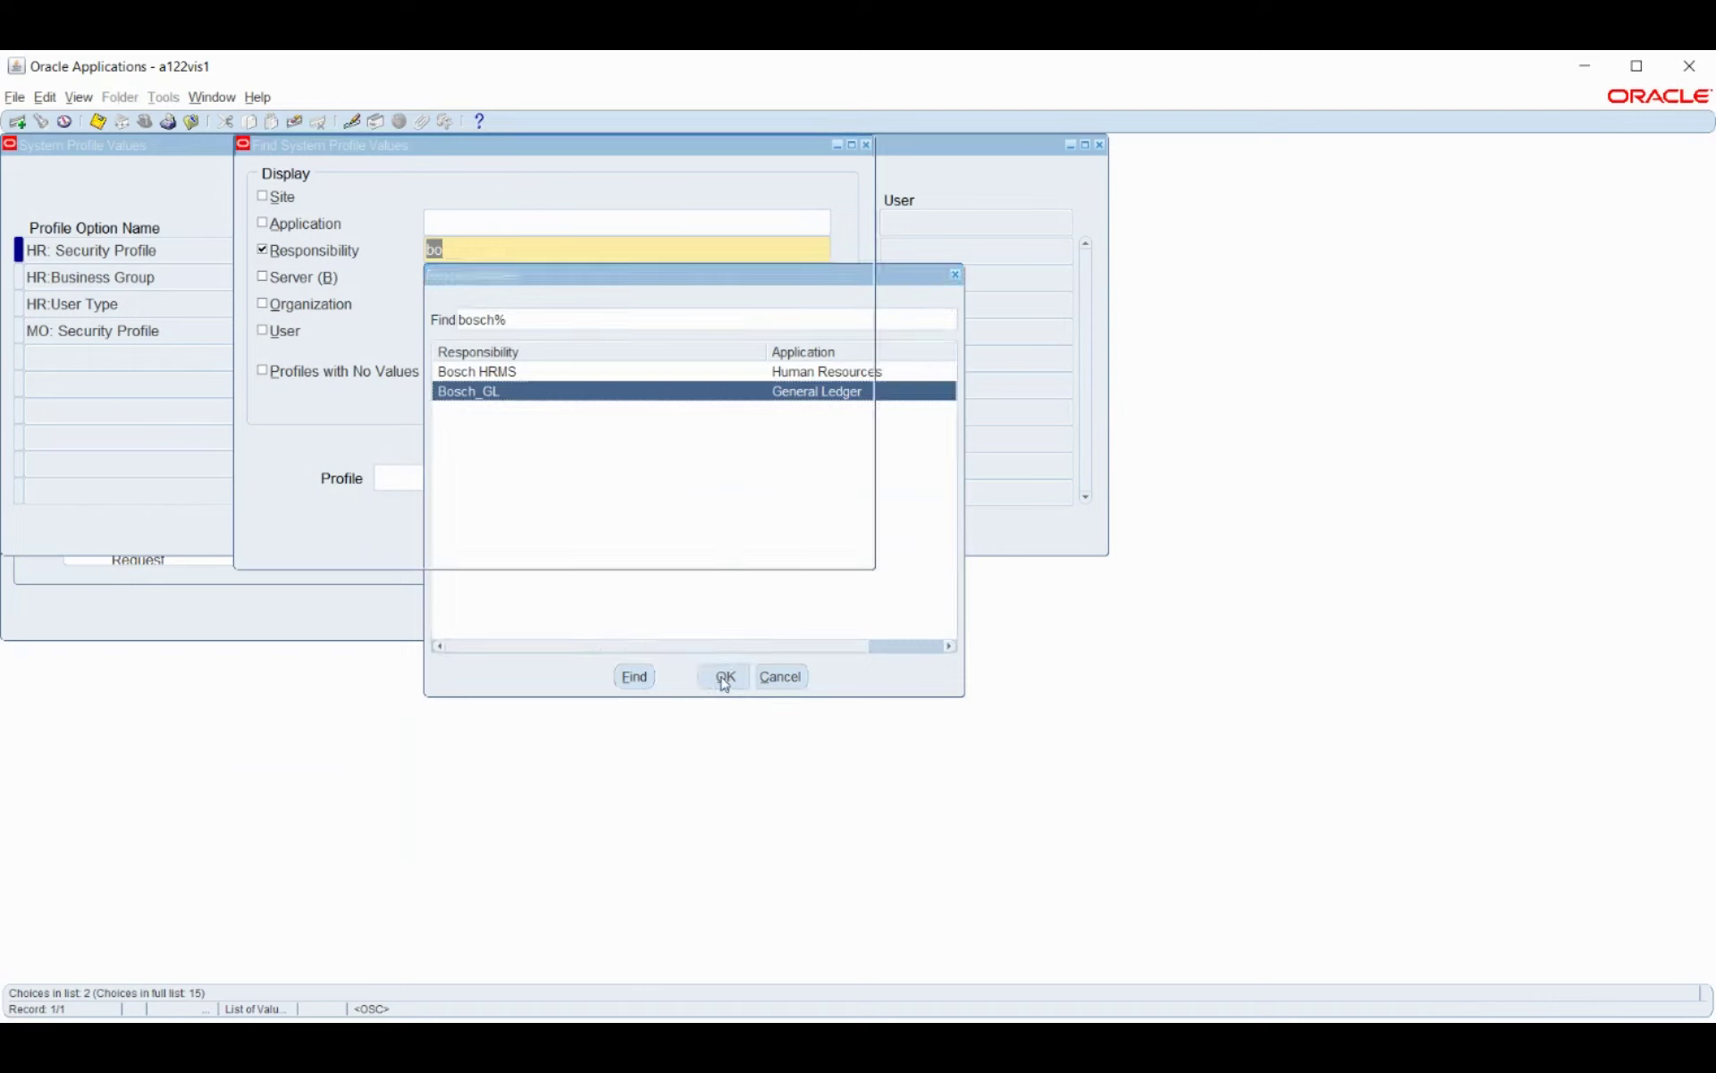
click(280, 197)
click(323, 373)
key(alt+Tab)
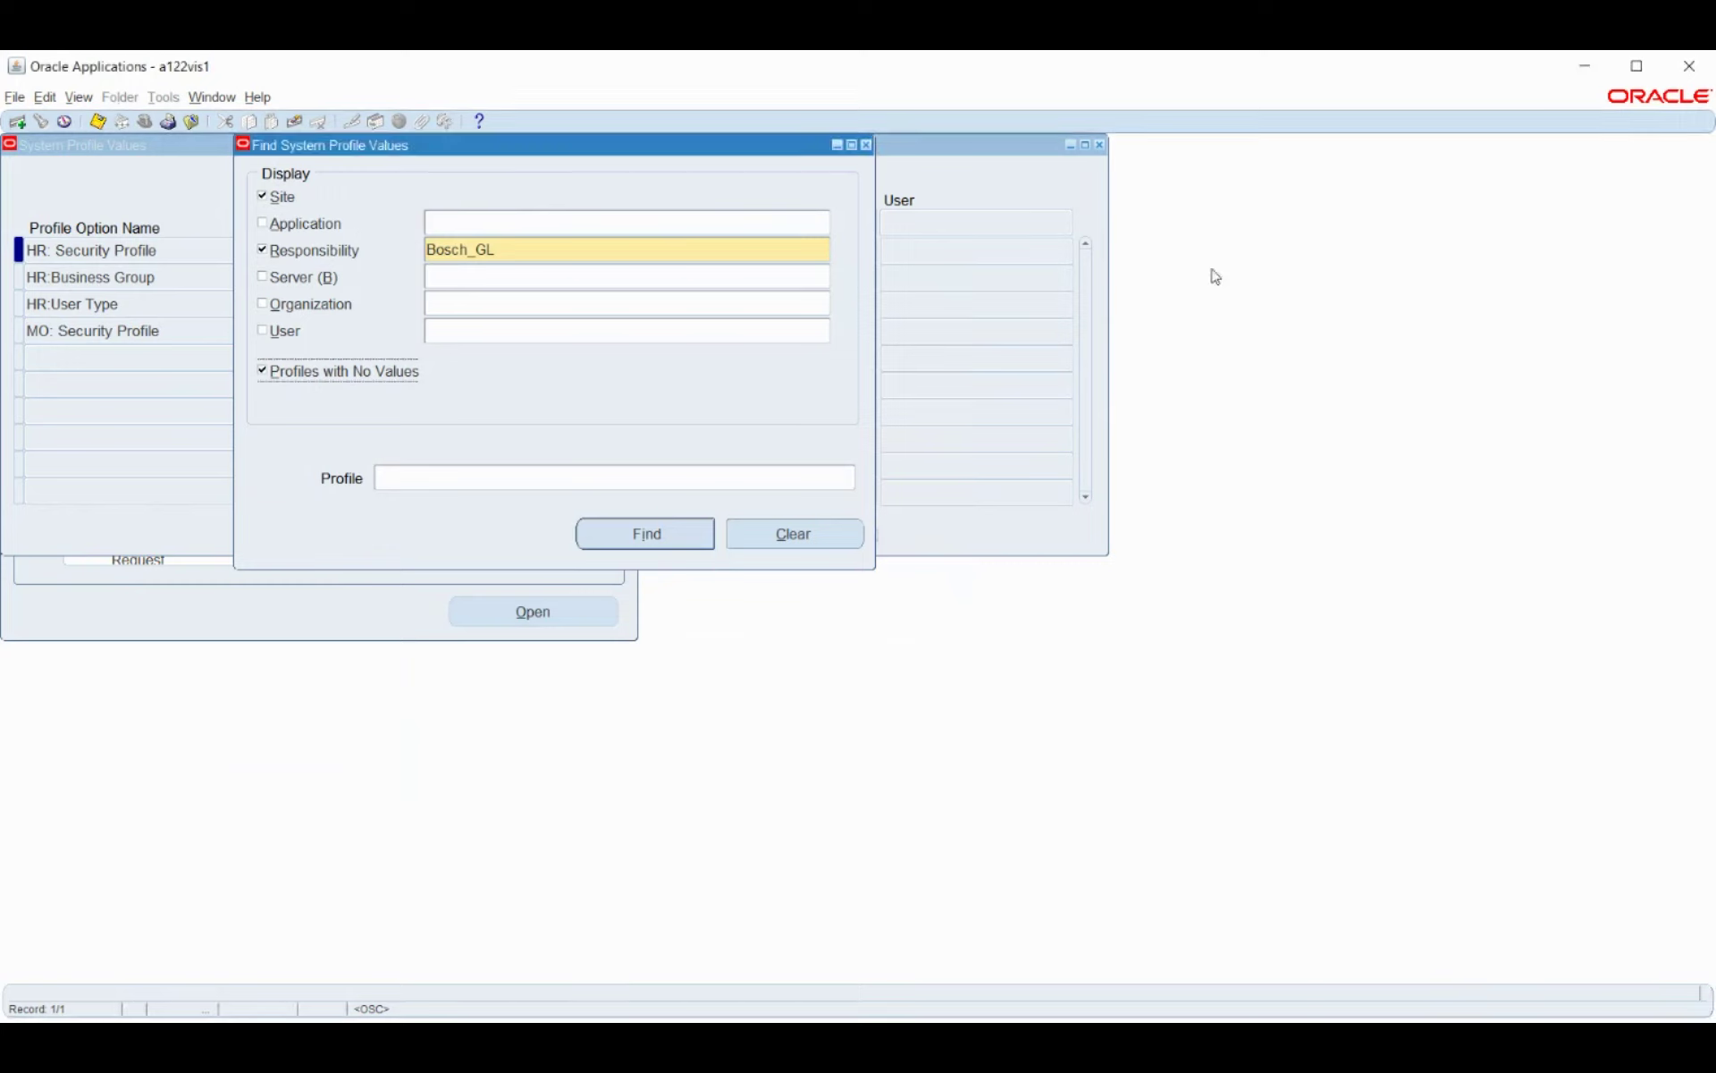
Pick the GL Ledger Name profile by searching profiles matching %Ledger%.
click(810, 483)
click(852, 478)
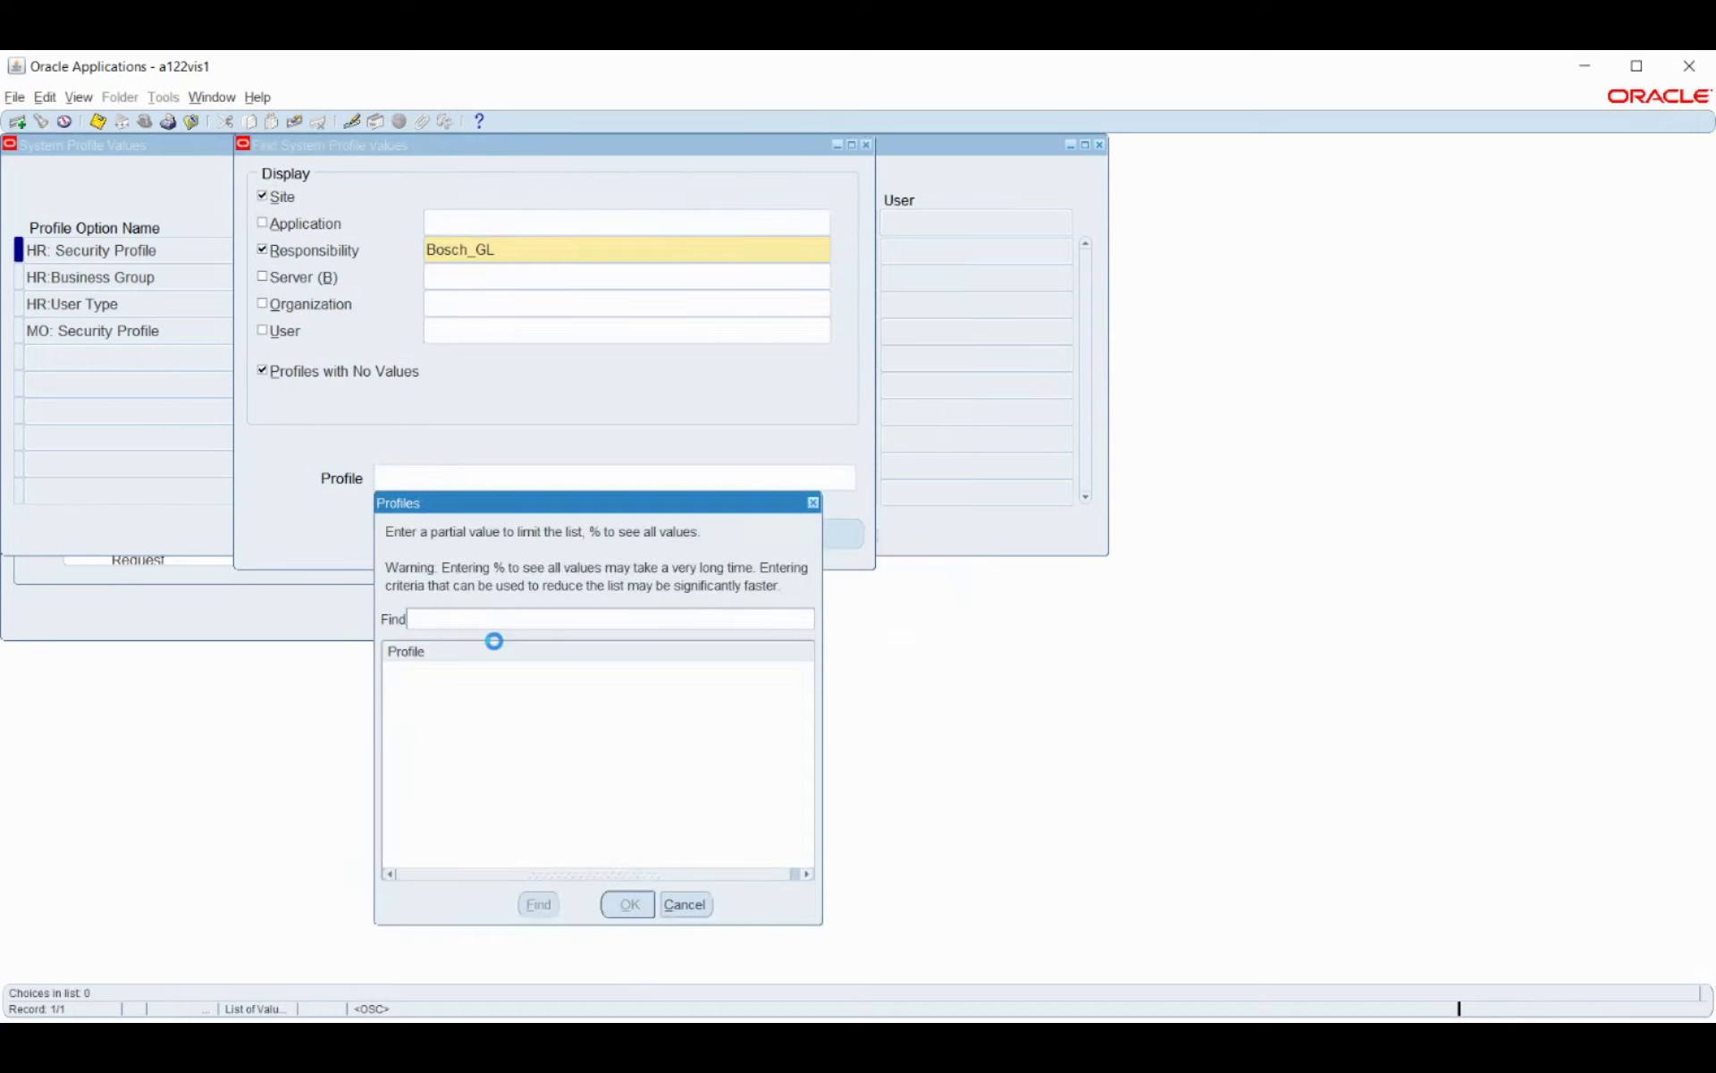
text(%Ledger%)
key(Return)
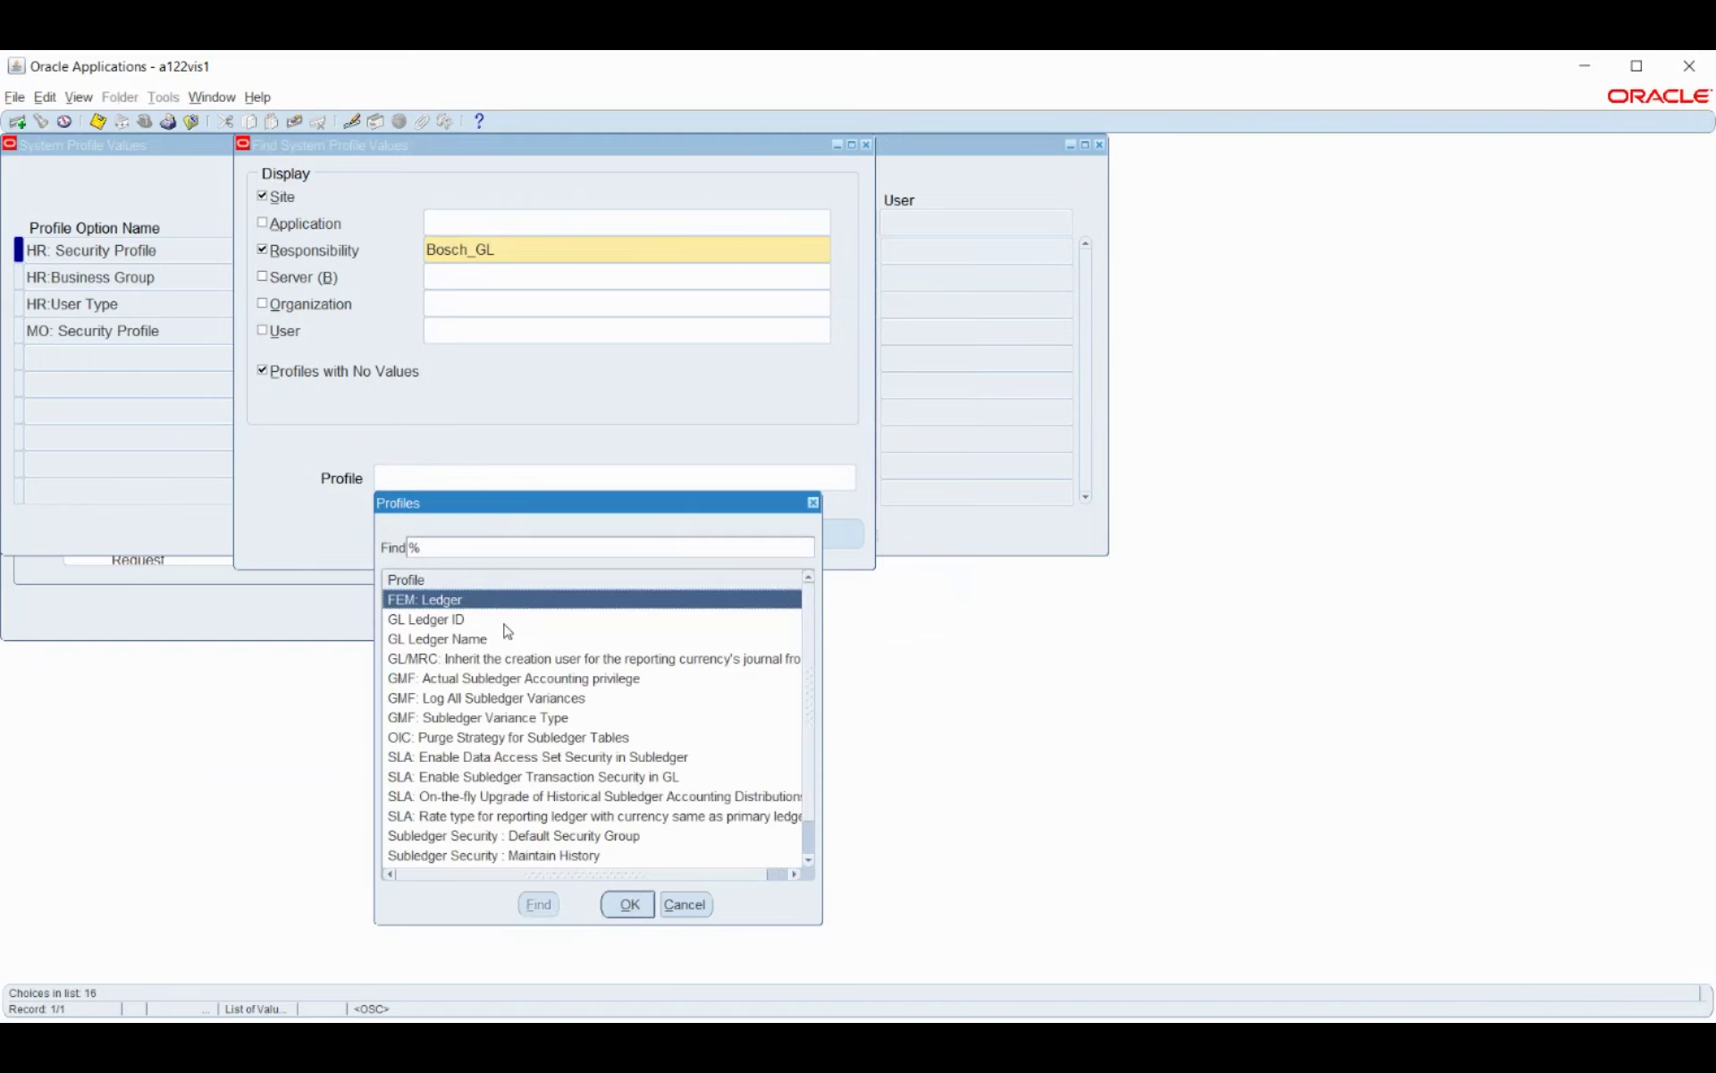
click(507, 638)
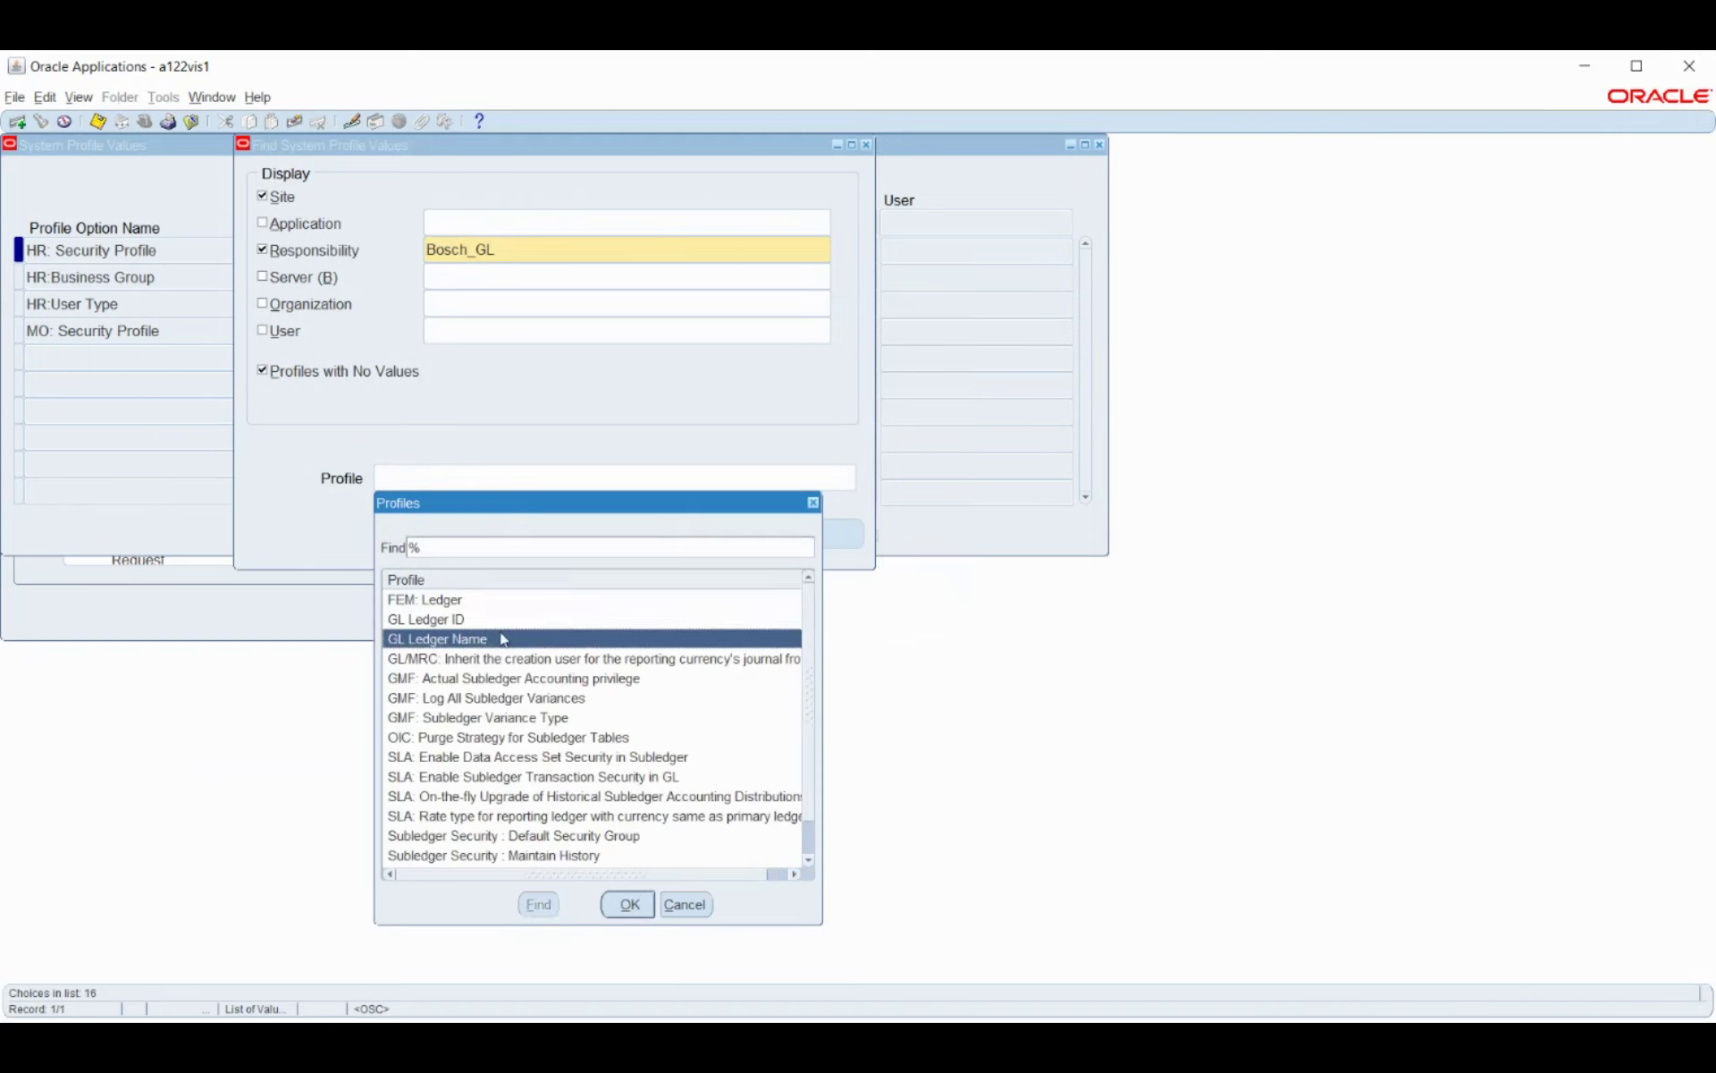
click(628, 905)
Look up GL Ledger Name values and enter Bosch_PL at the Bosch_GL responsibility level.
click(625, 533)
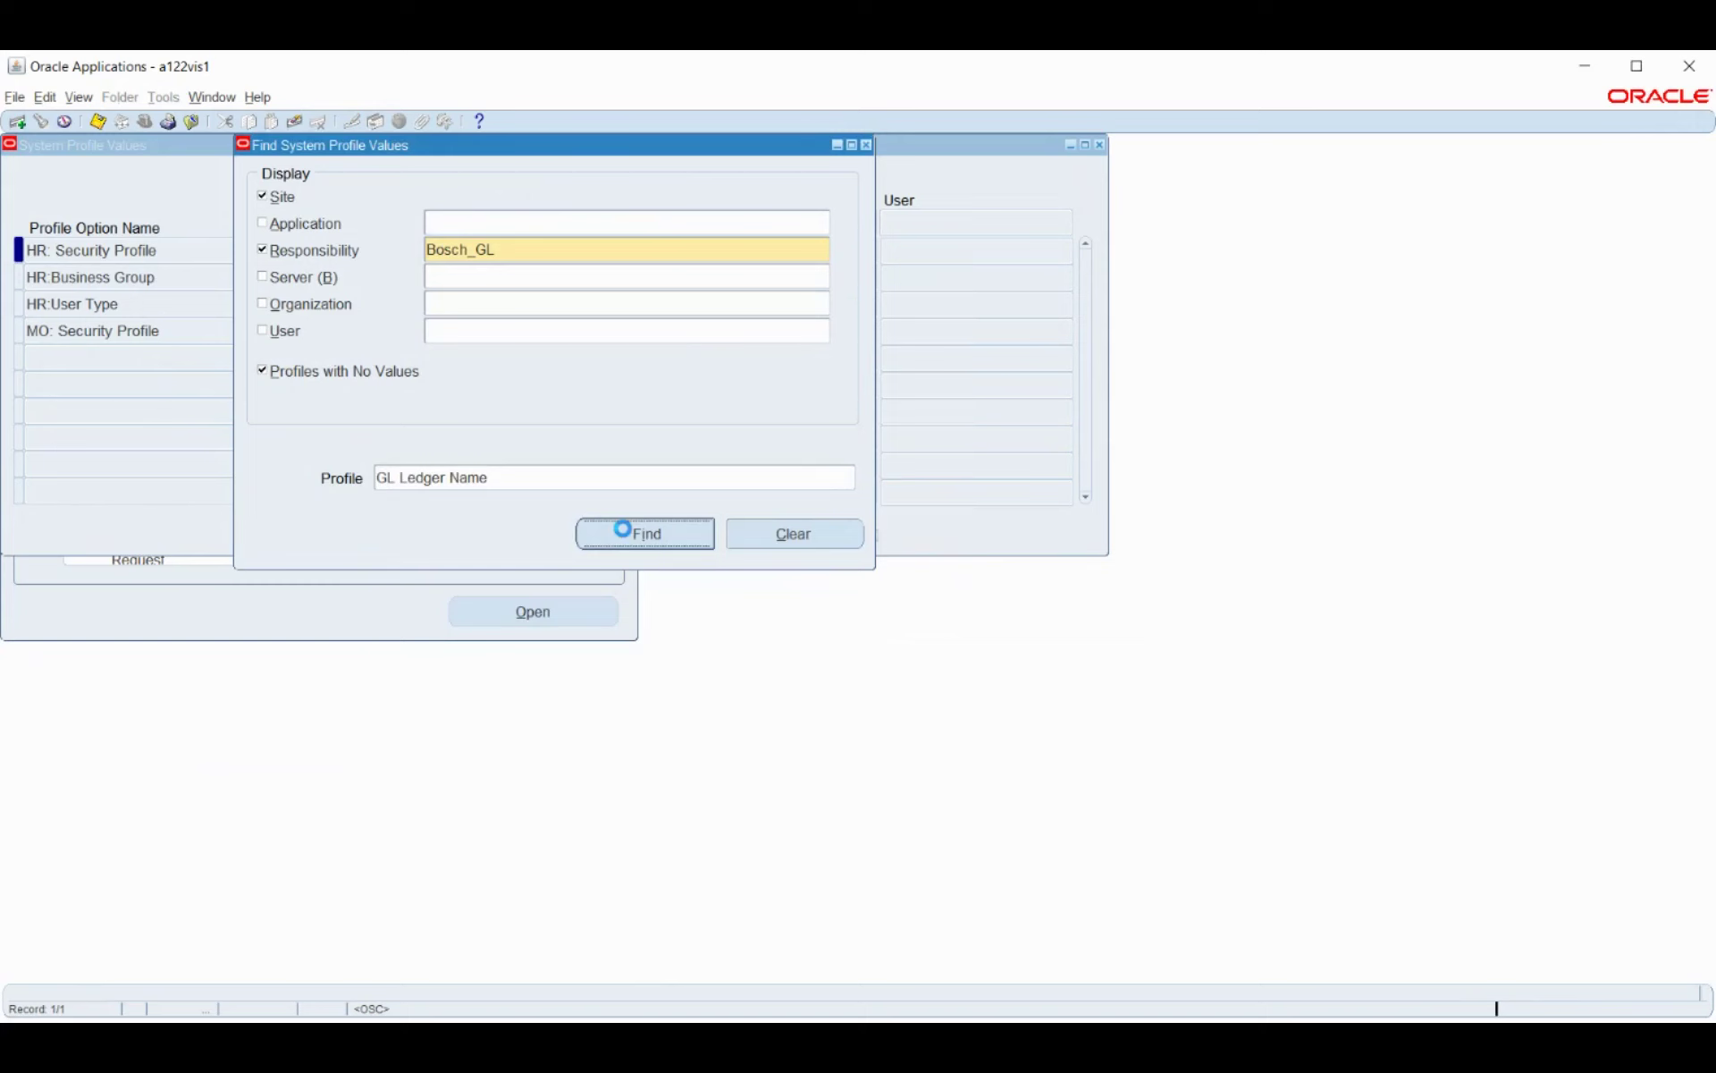
click(804, 253)
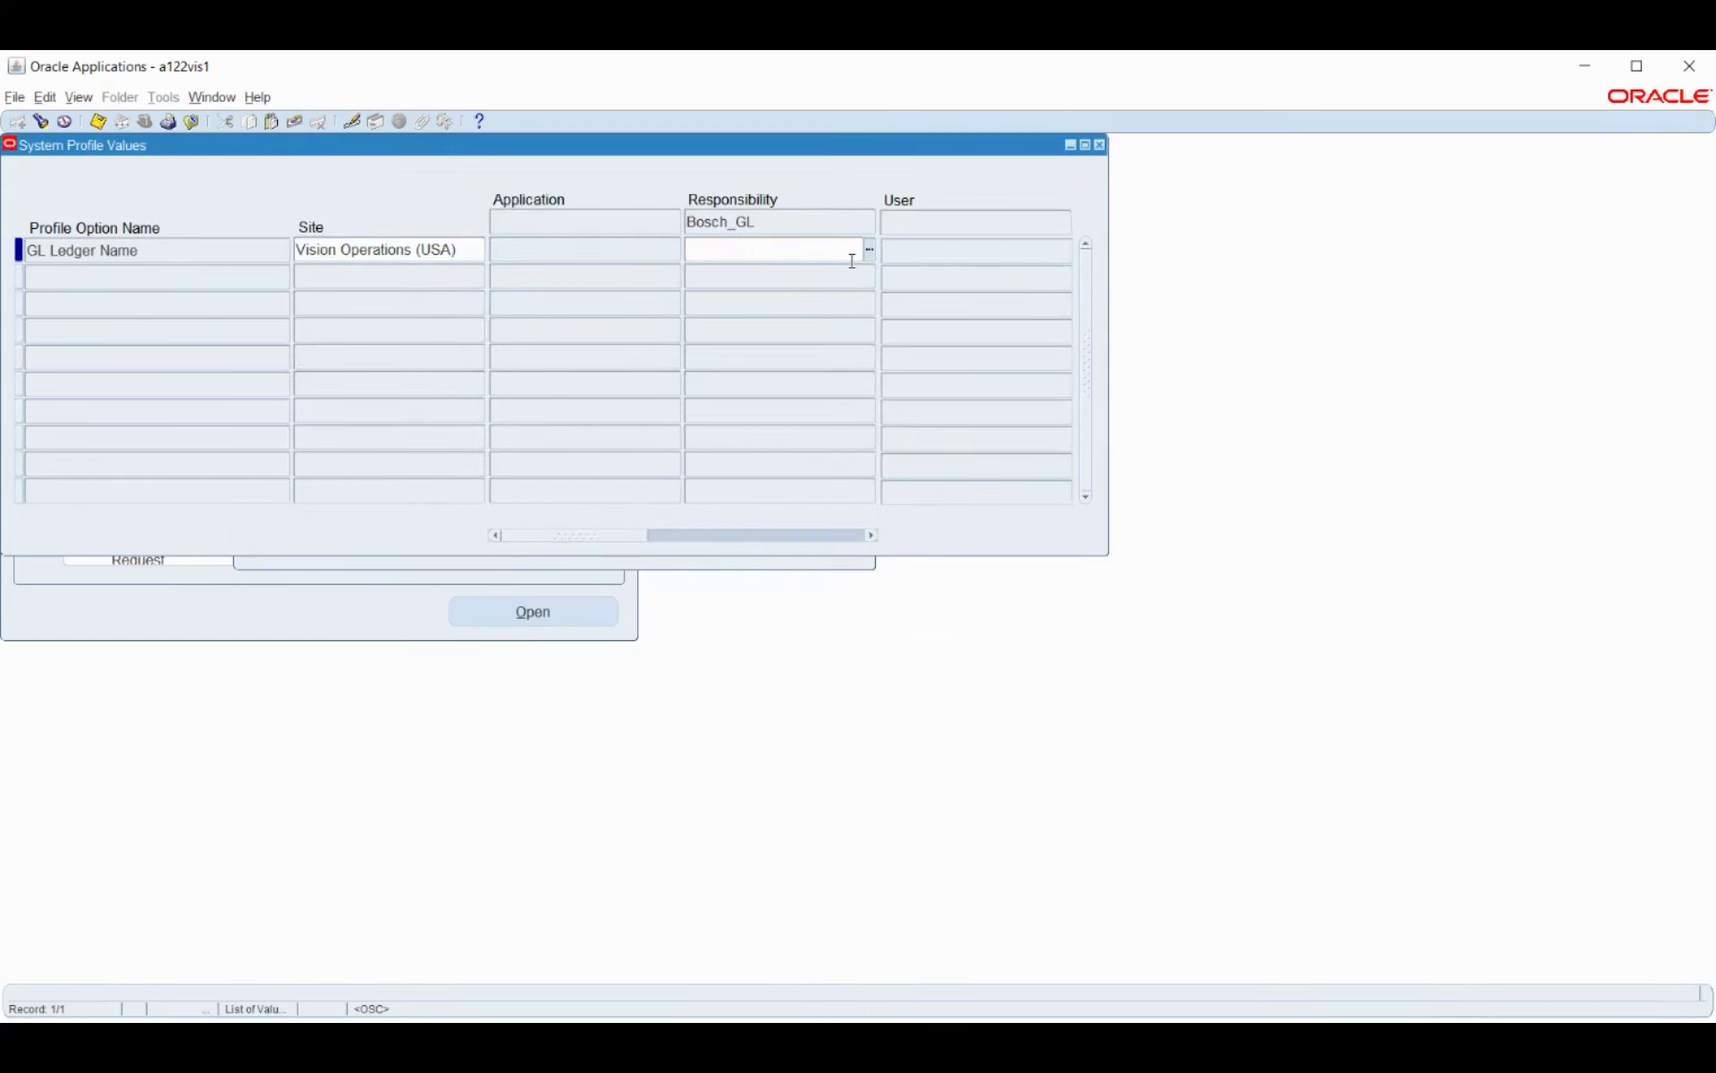
text(bo)
key(Tab)
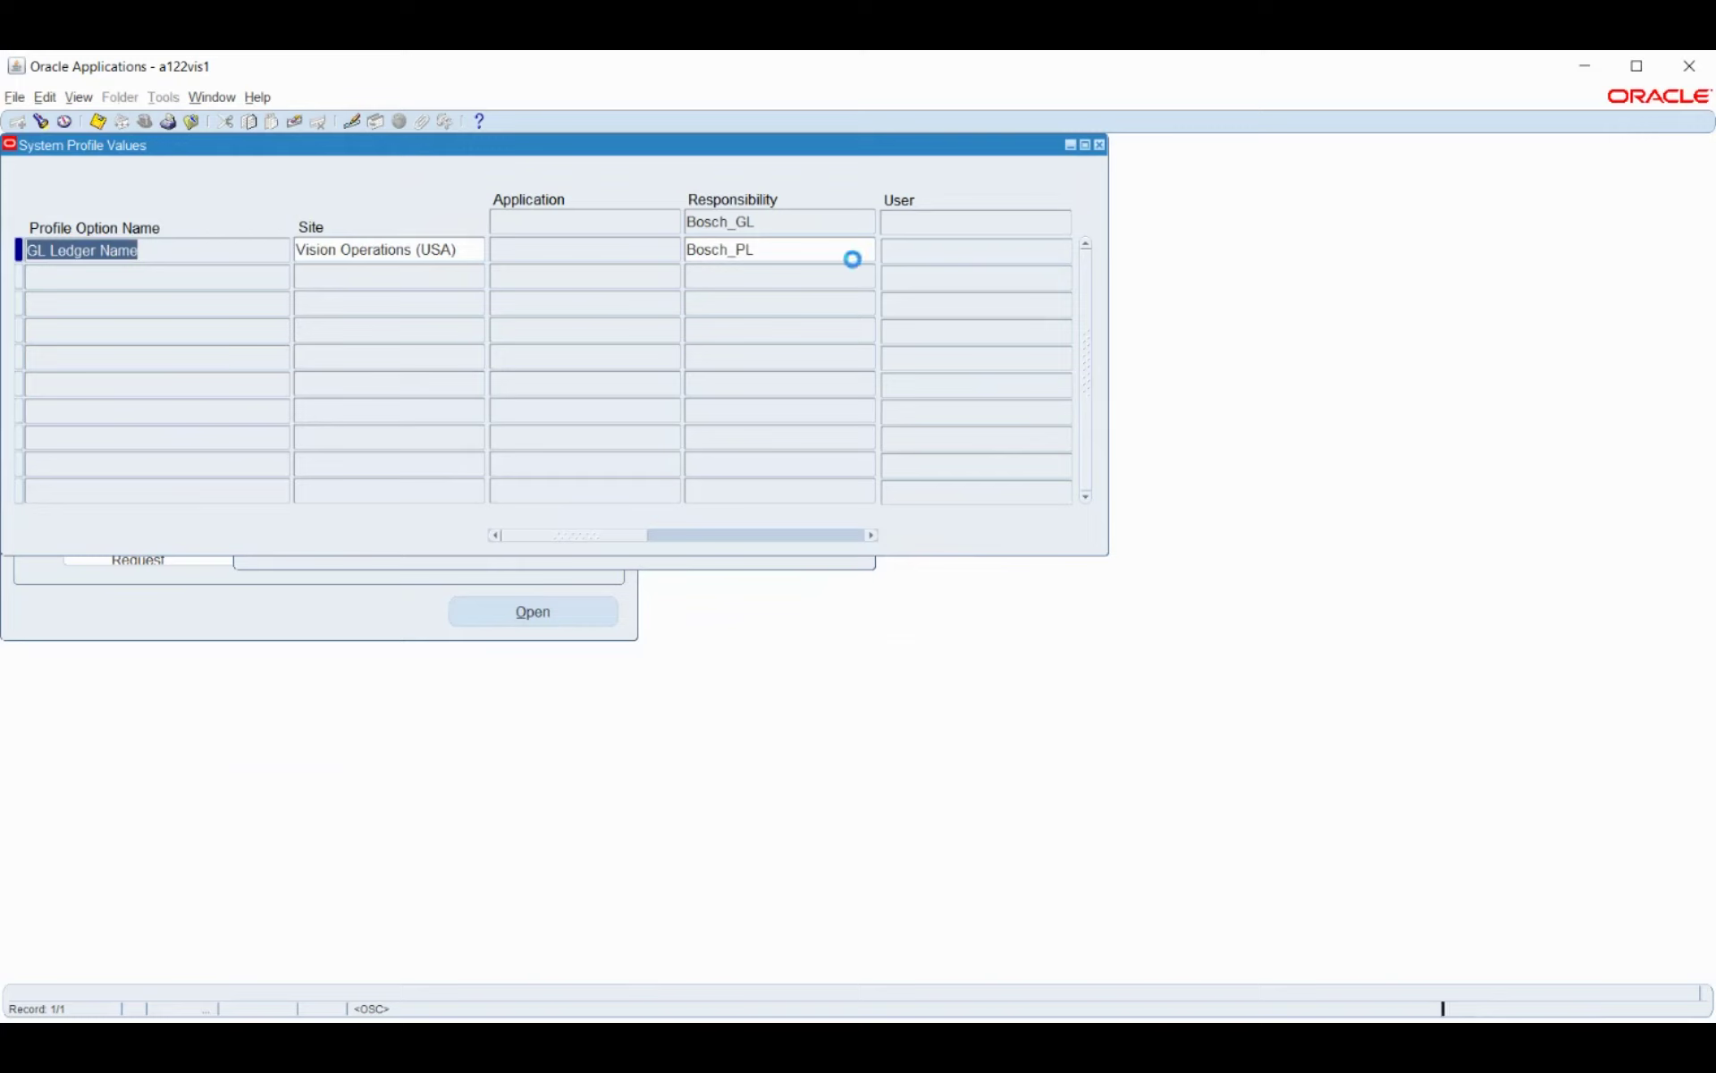
click(544, 563)
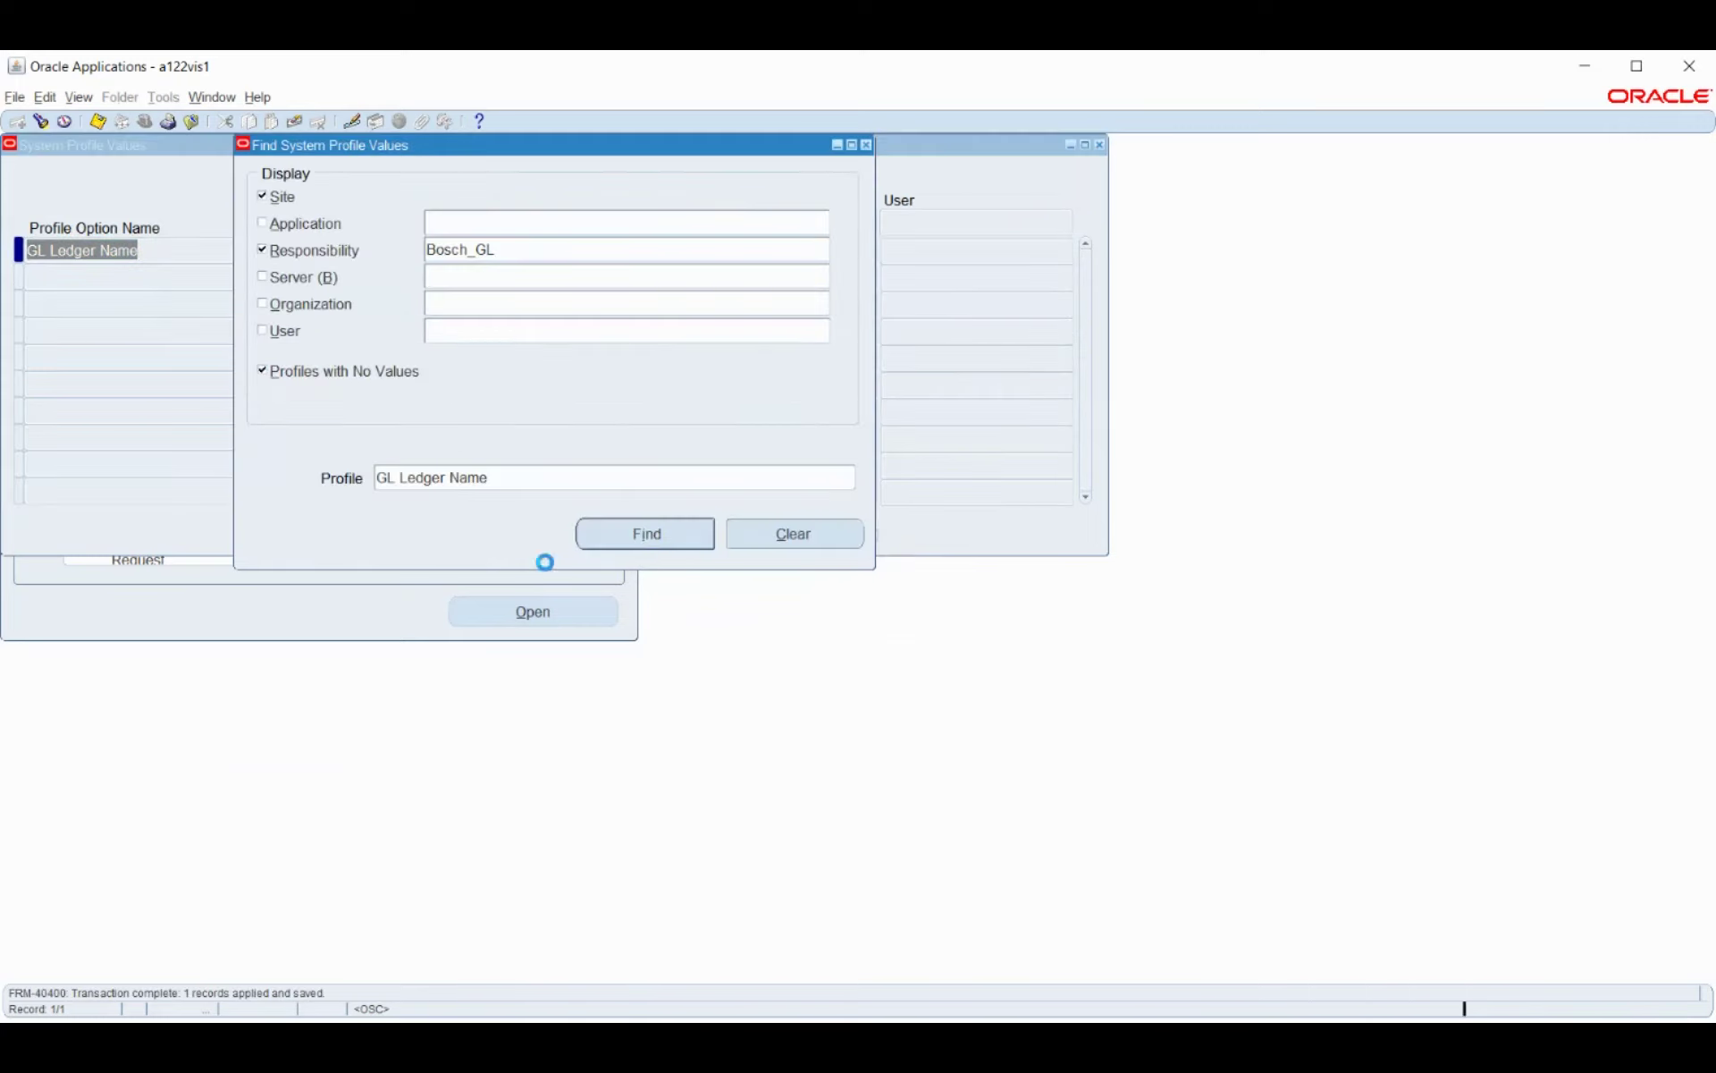
Close the profile forms and switch to the Bosch_GL responsibility.
click(865, 146)
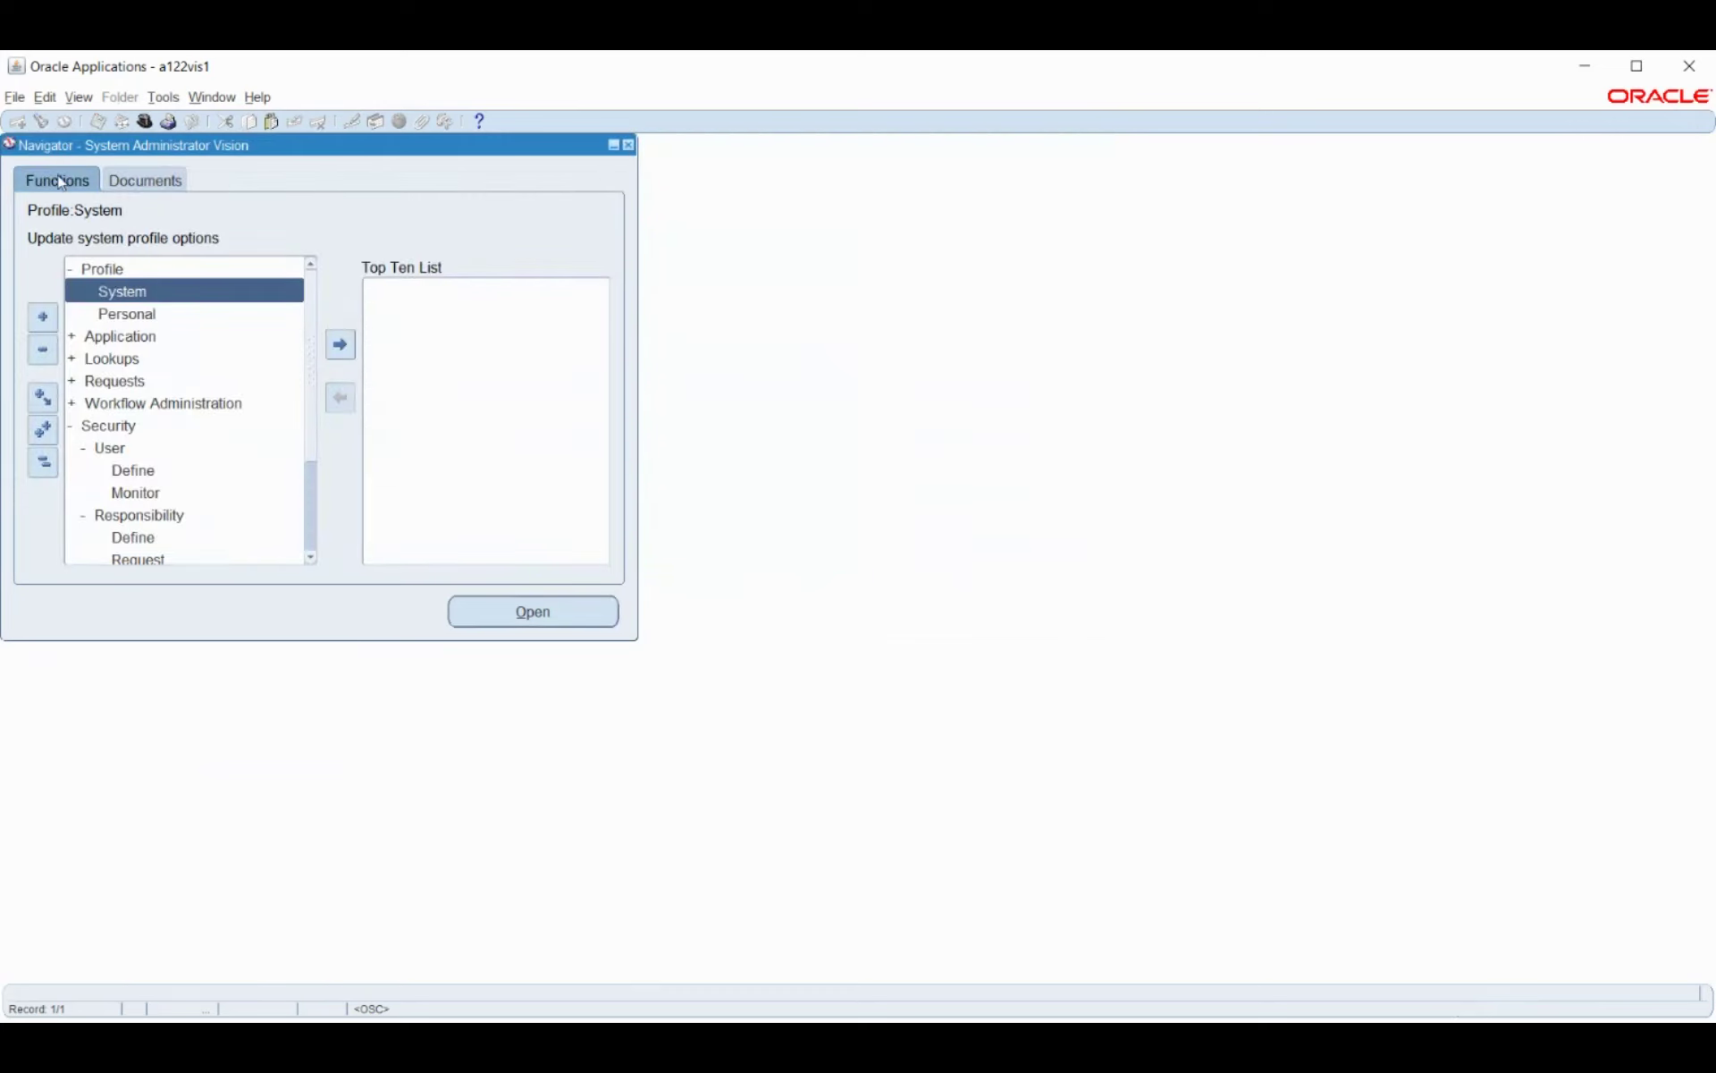
click(141, 123)
text(b%)
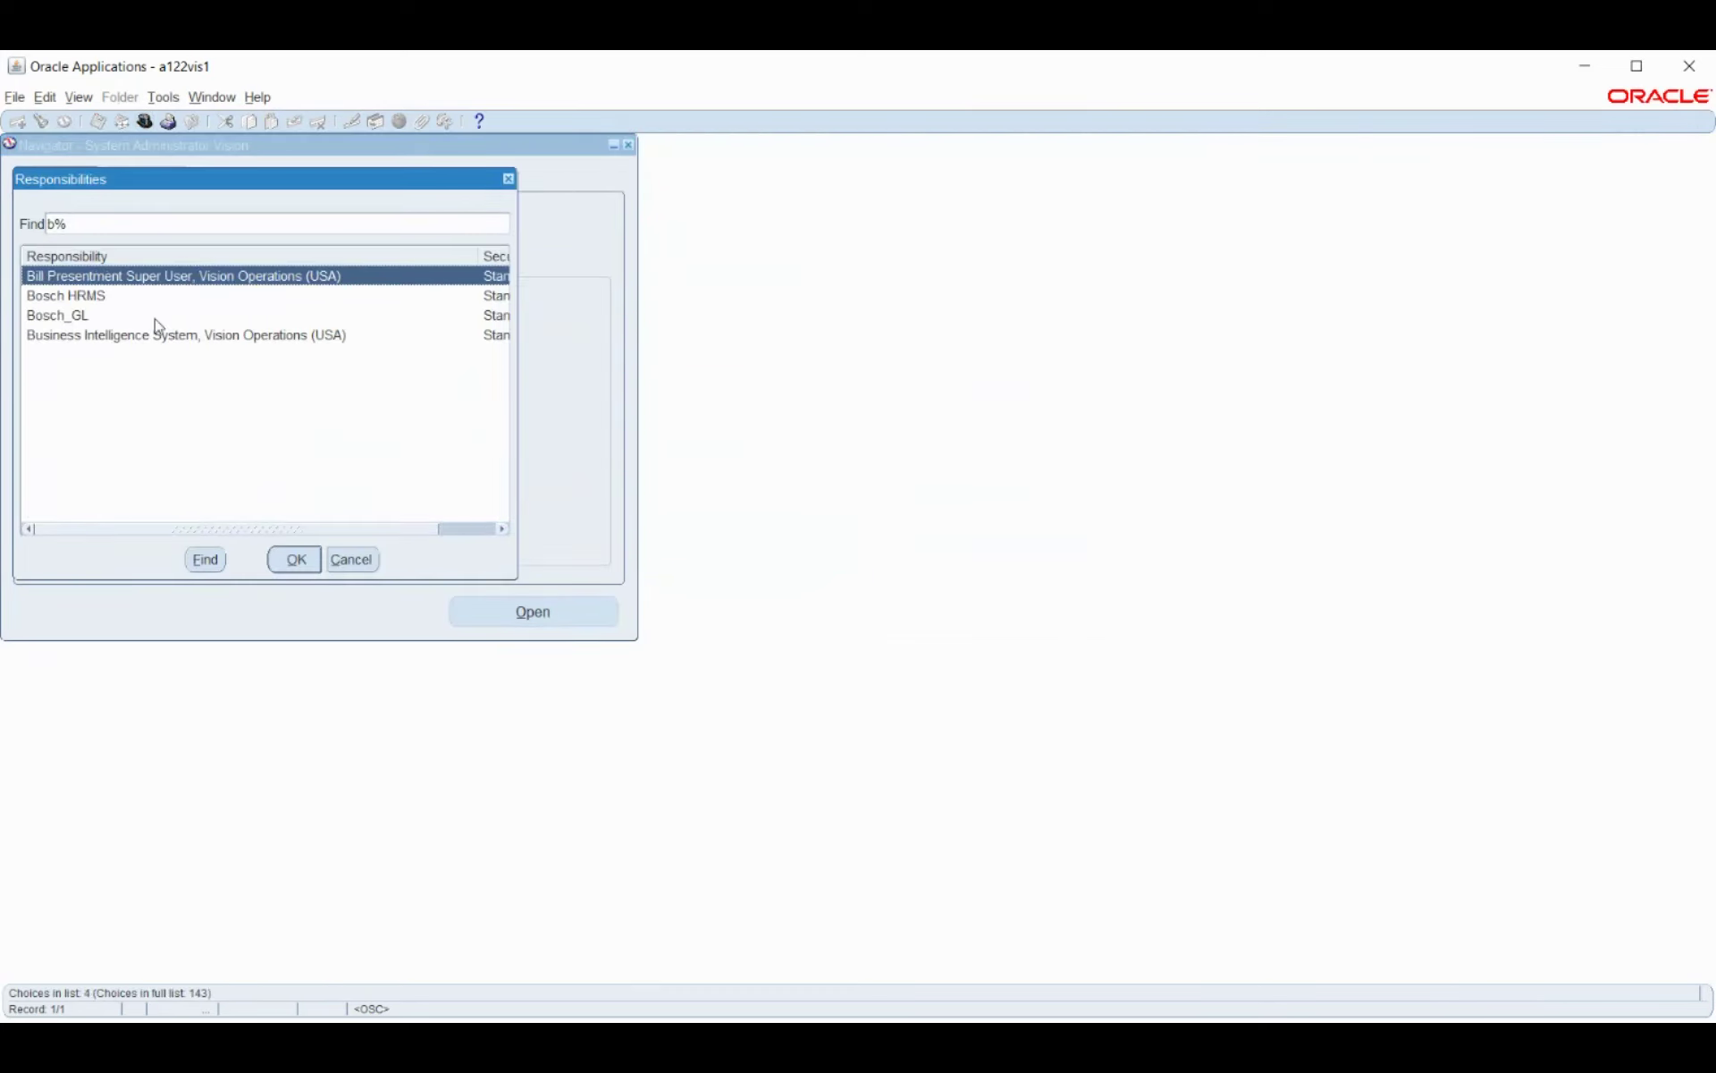
click(112, 317)
click(296, 562)
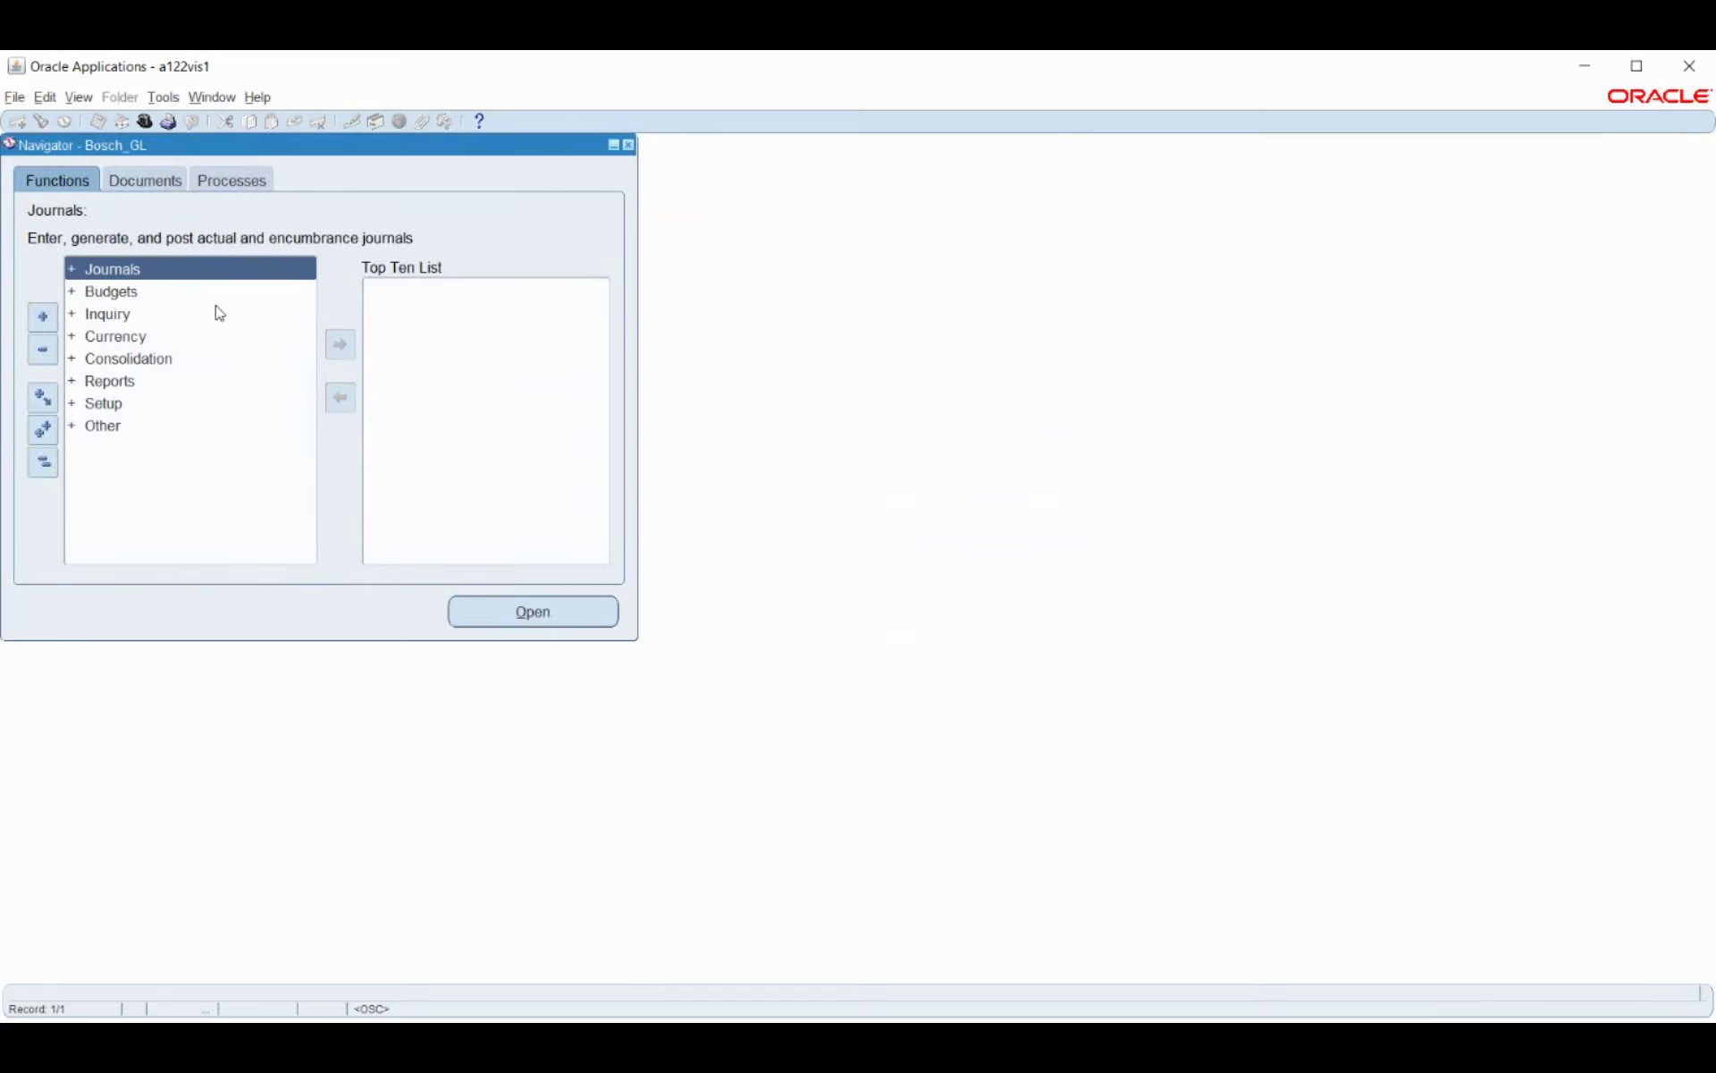
Open Journals > Import > Run with source Payroll and All Group Ids.
double_click(94, 269)
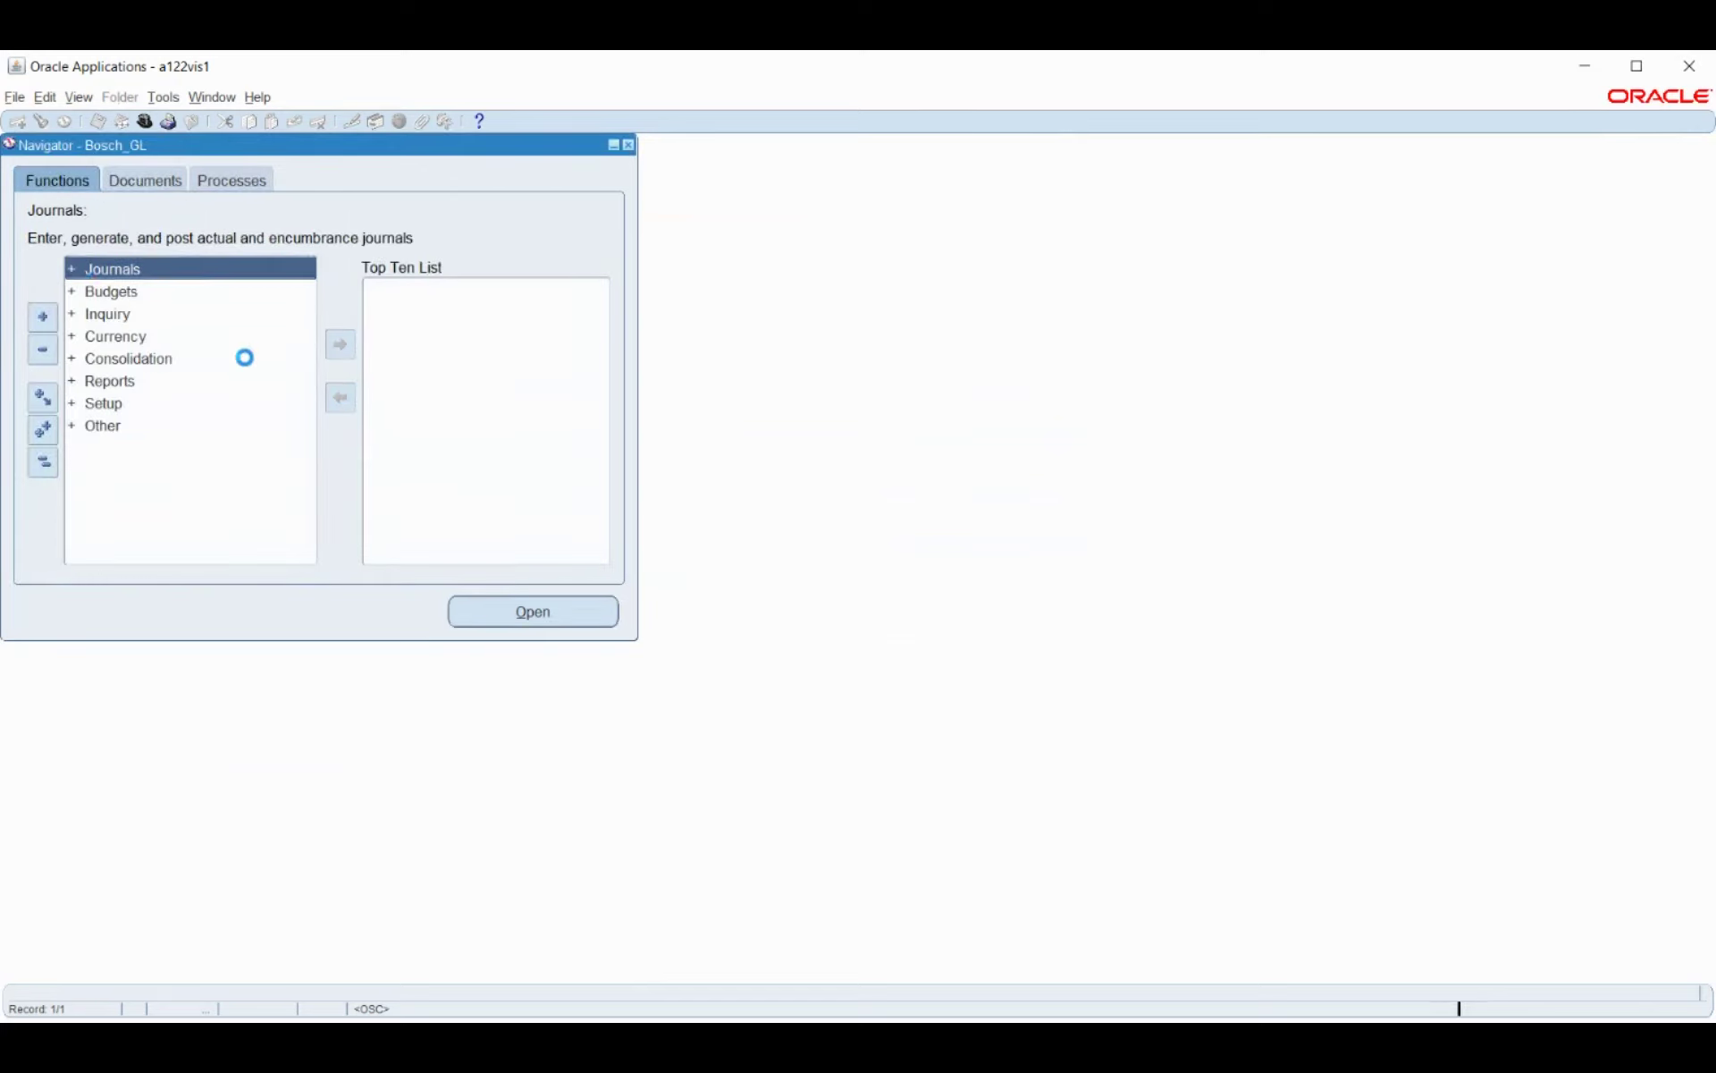
click(125, 362)
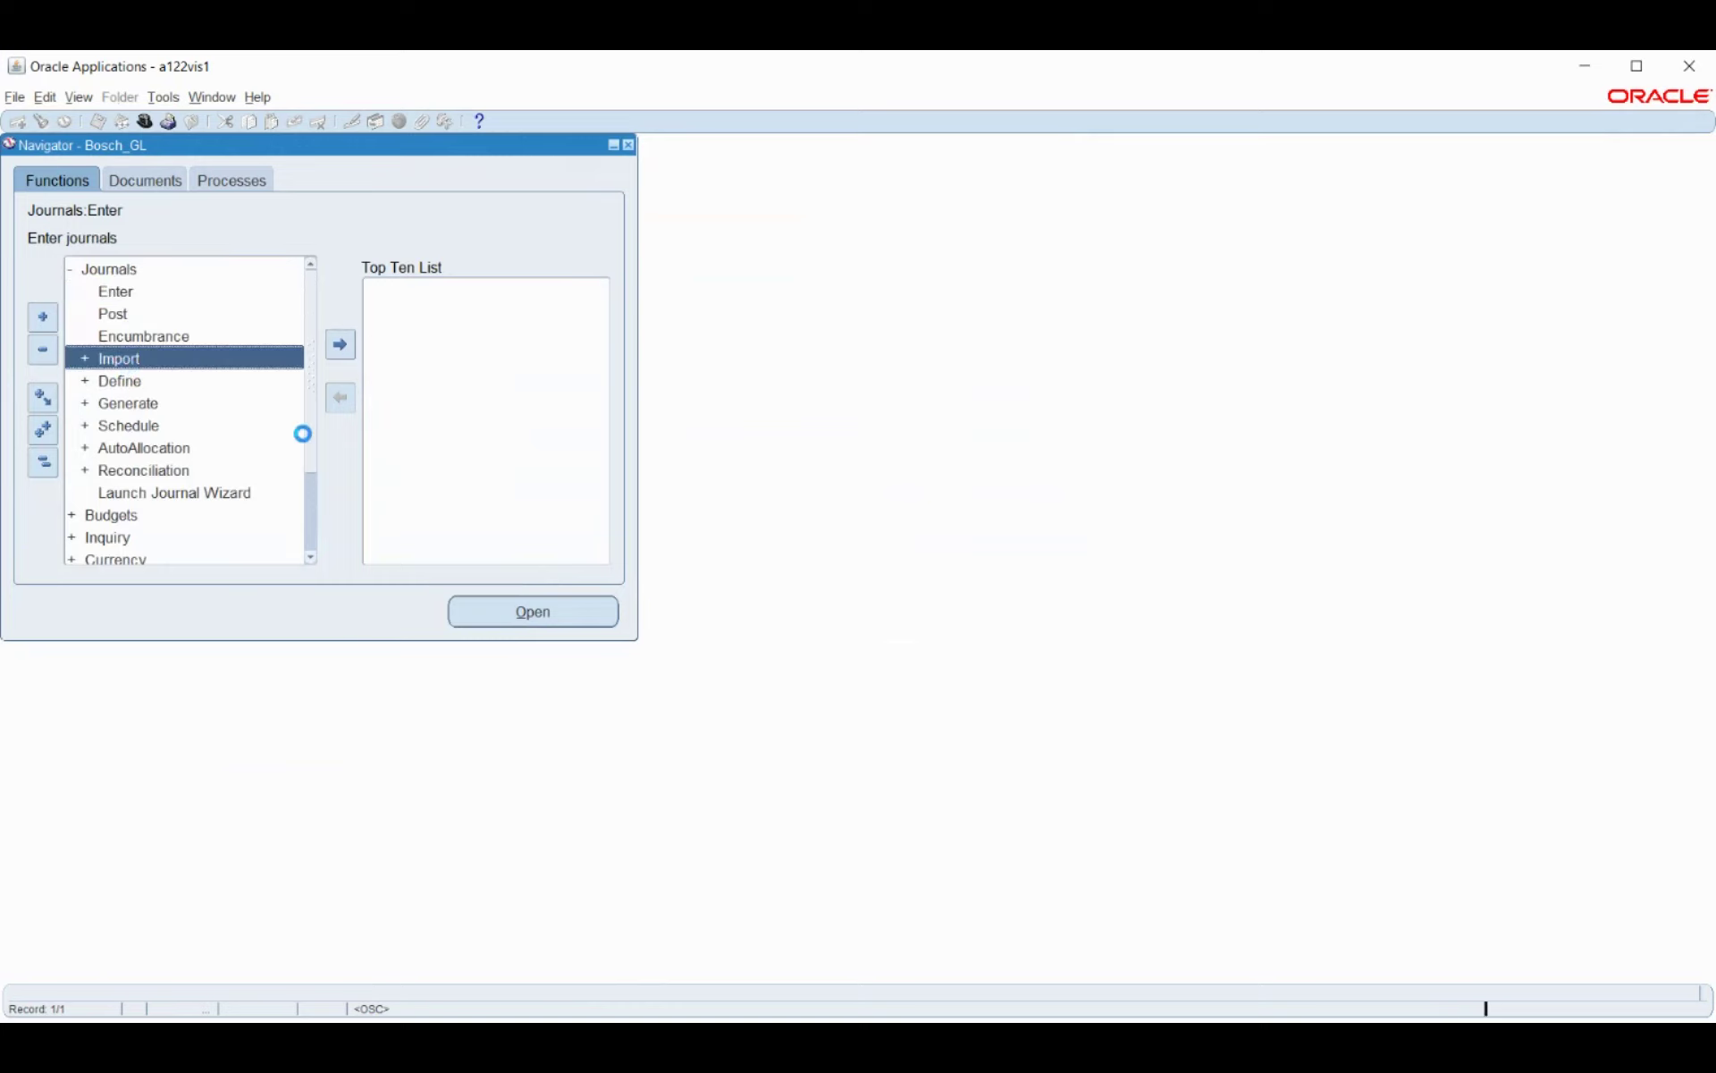
double_click(118, 383)
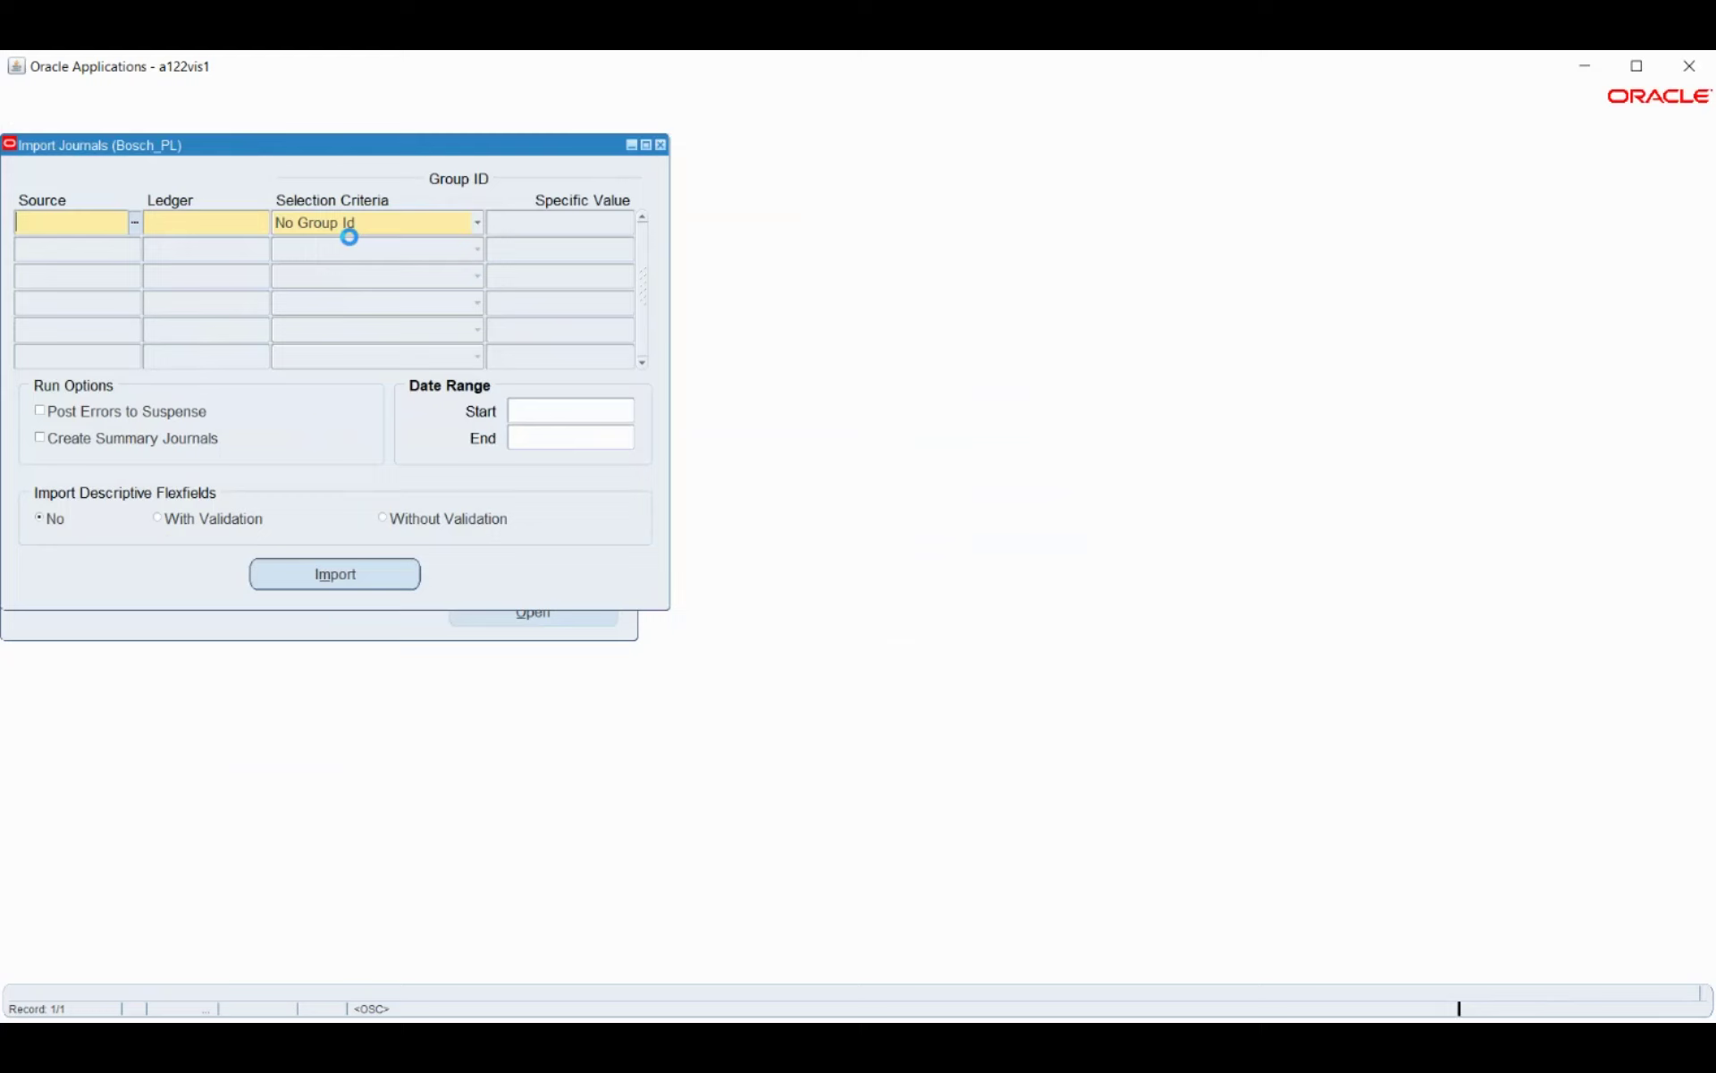
text(pay)
click(136, 225)
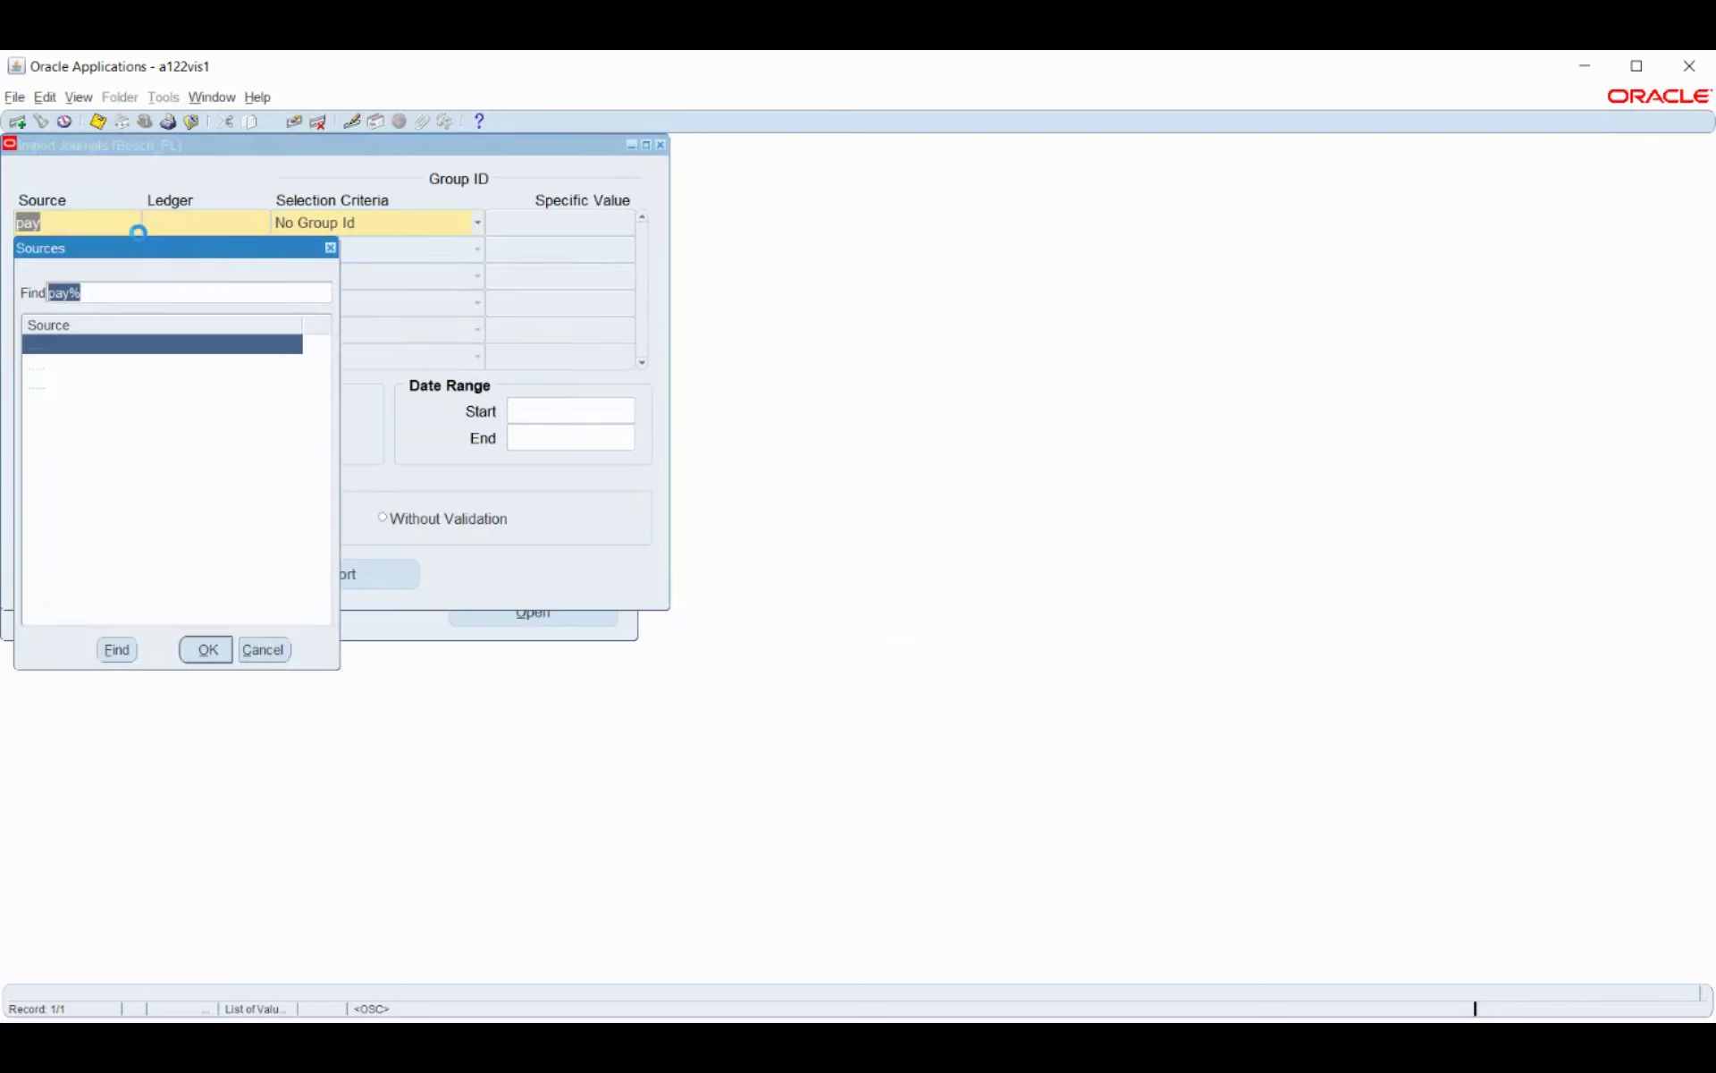
click(69, 393)
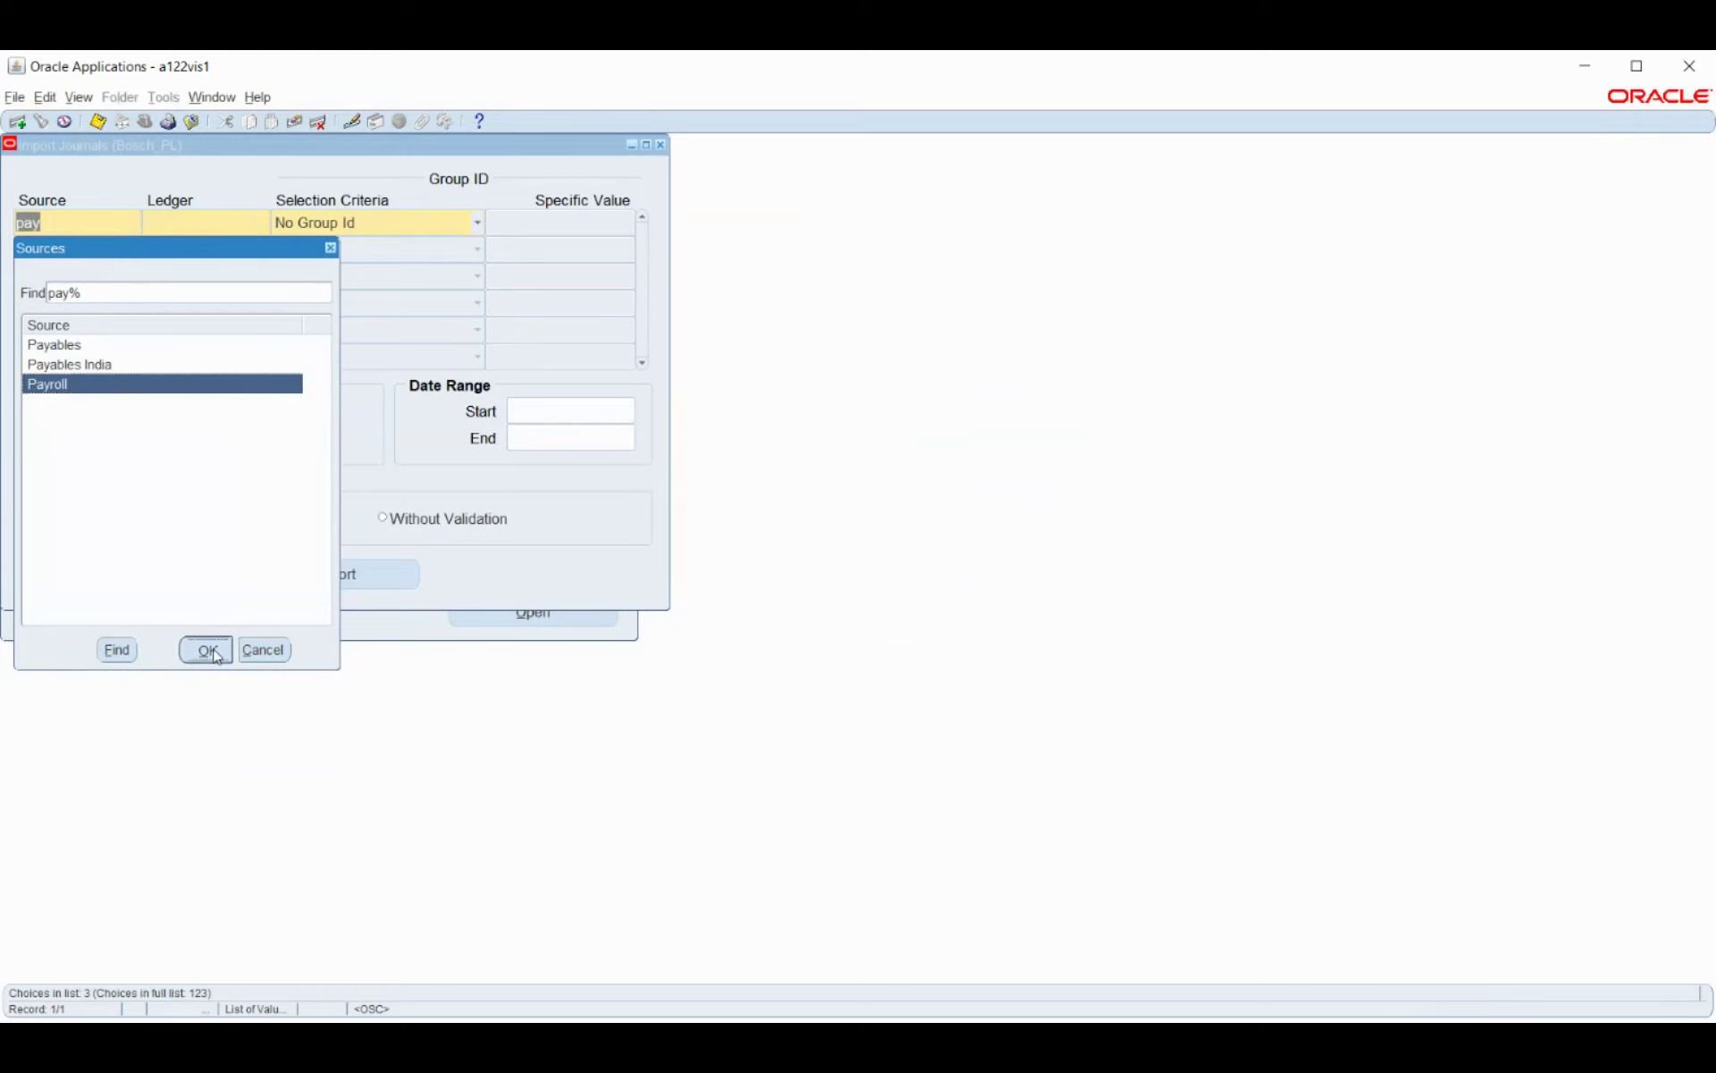
click(208, 650)
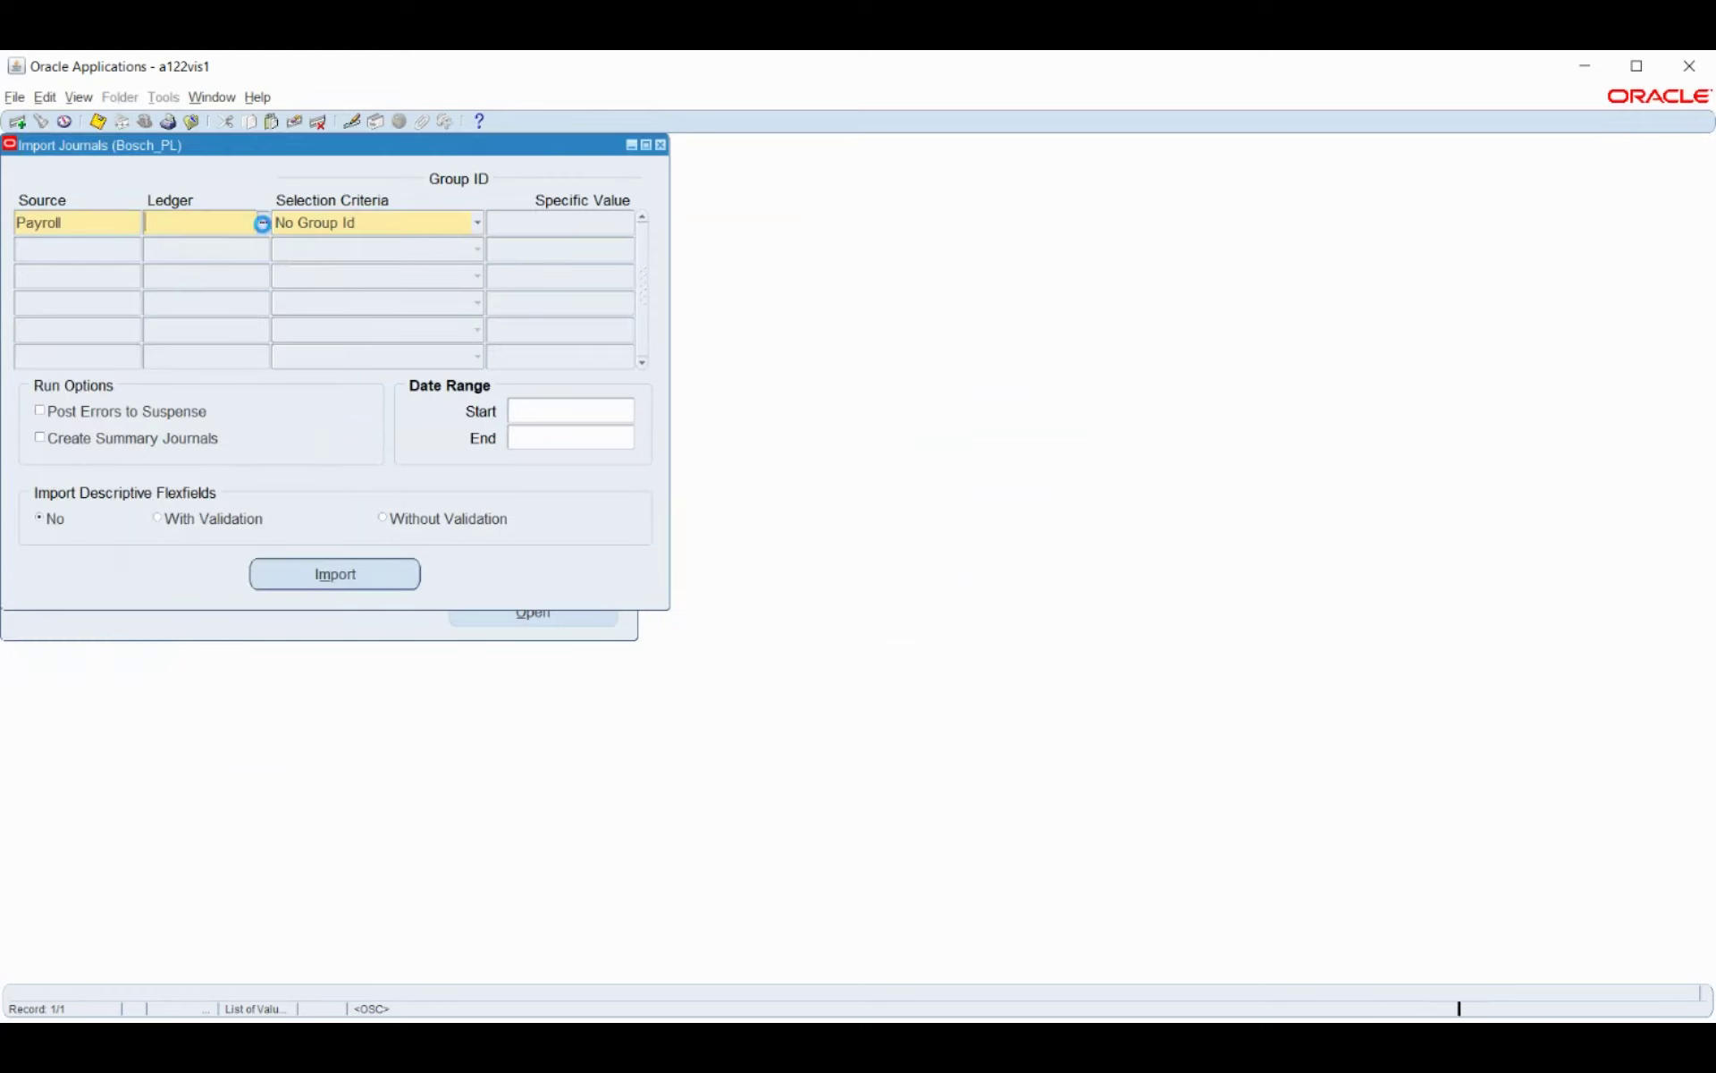
click(468, 231)
click(454, 247)
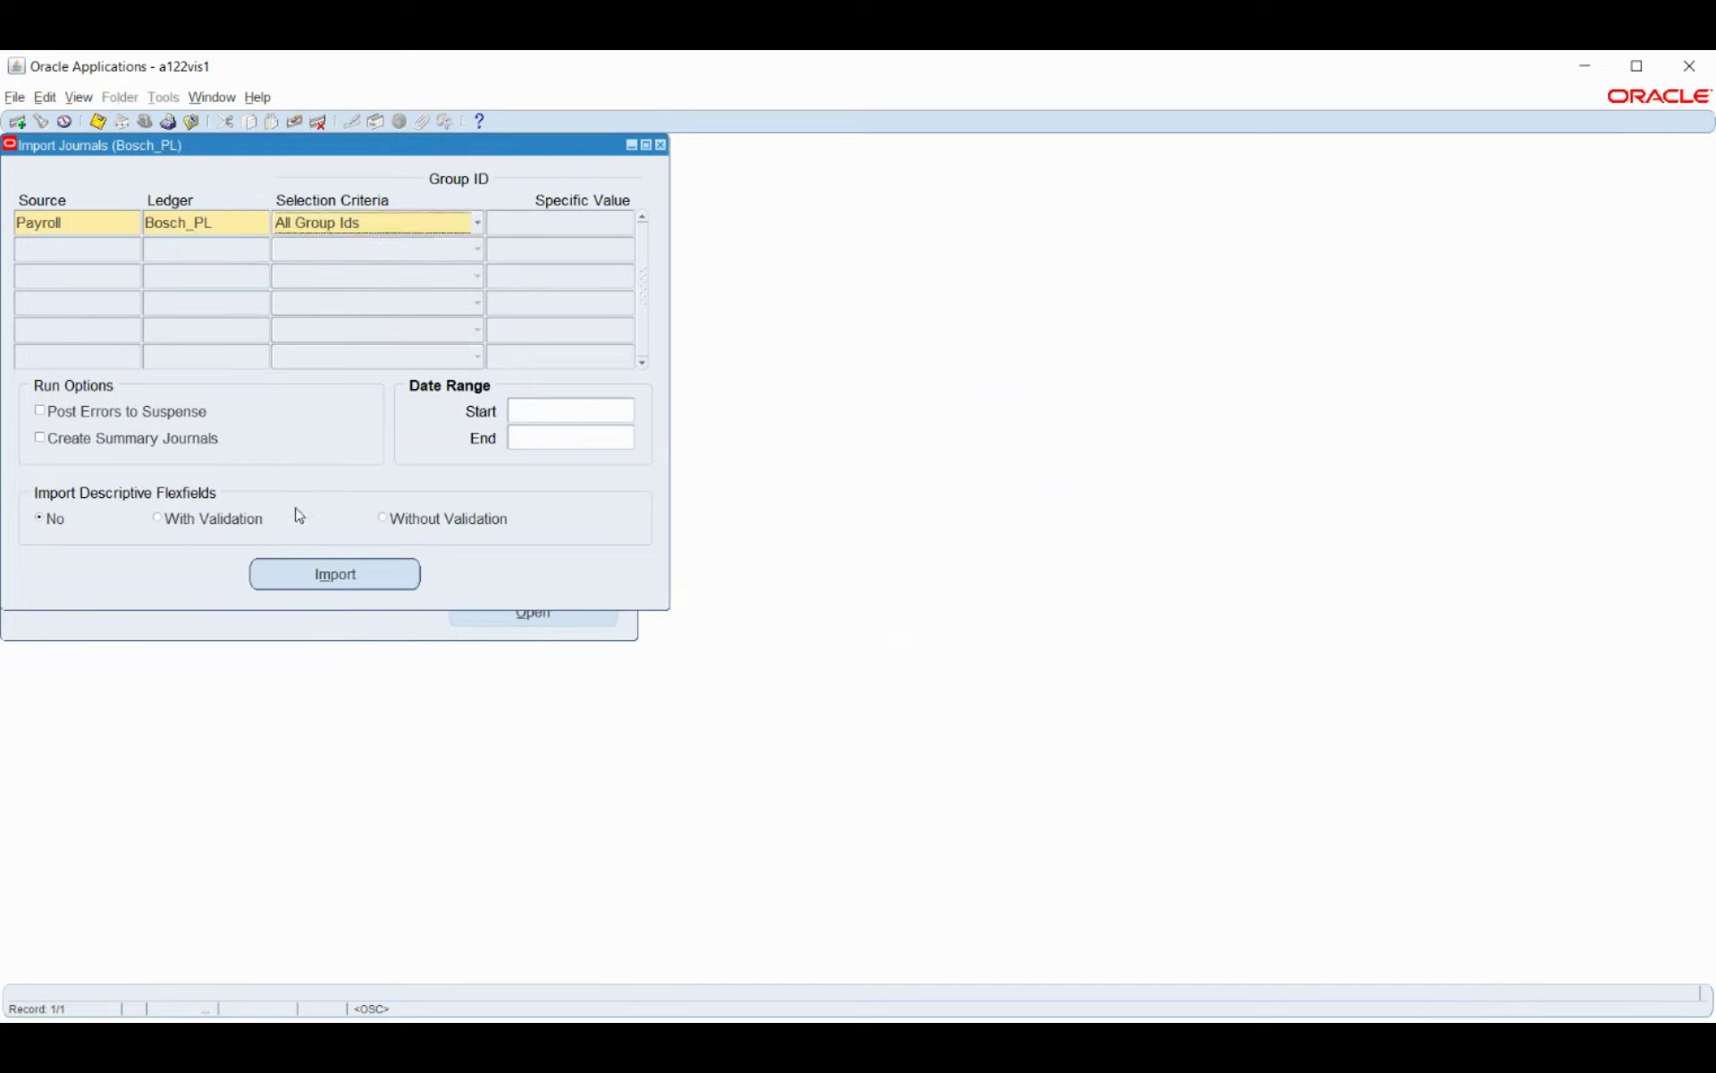
Run the journal import, dismiss the no-records error, and close the form without saving.
click(328, 572)
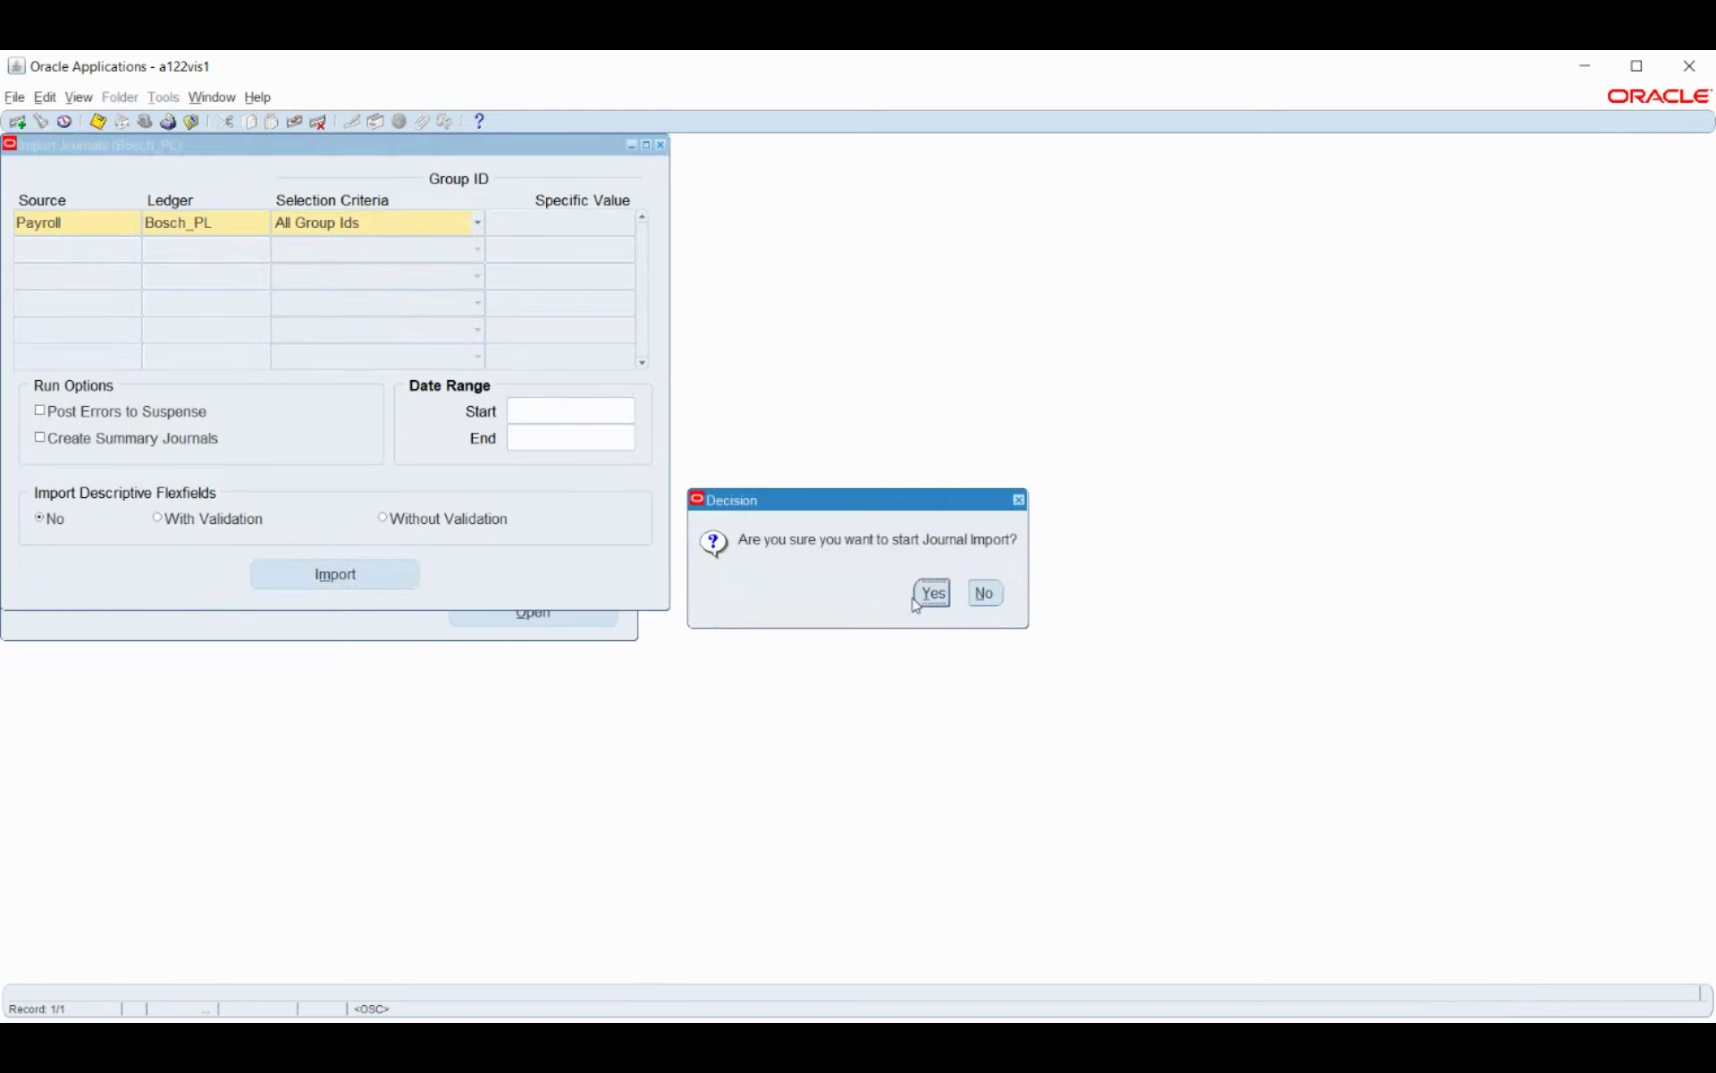
click(930, 593)
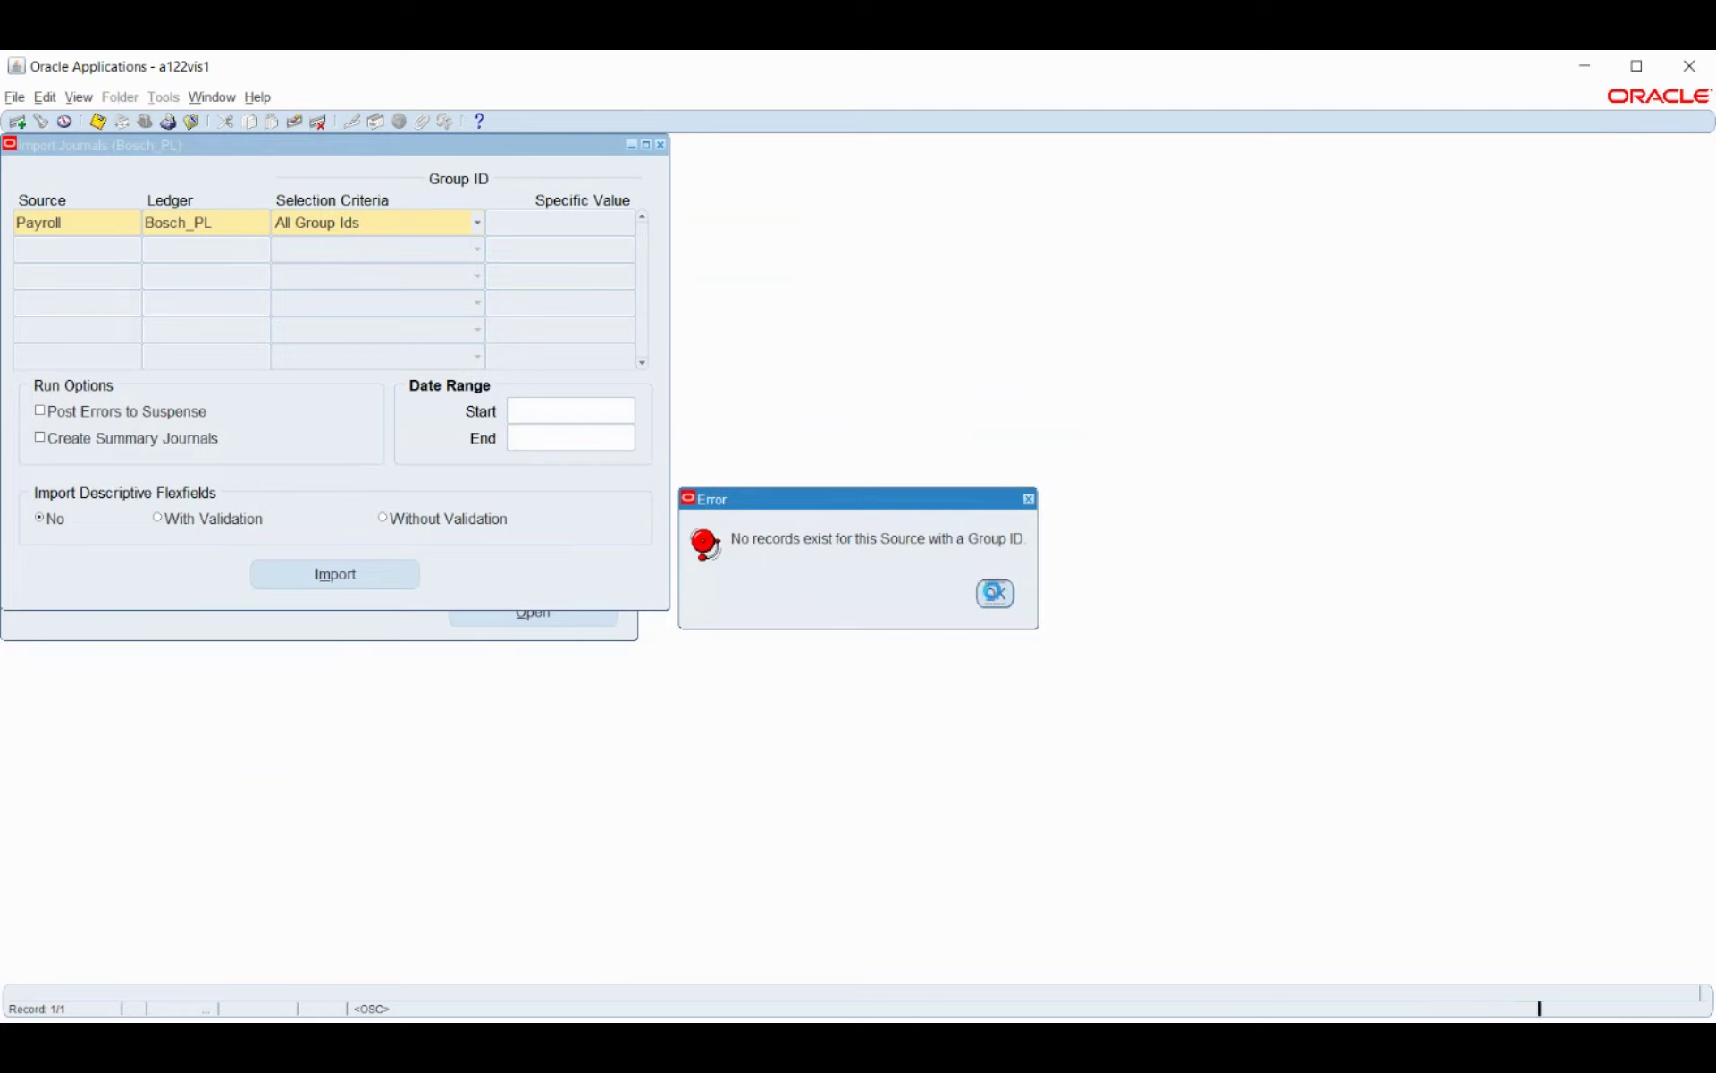
click(994, 594)
key(F4)
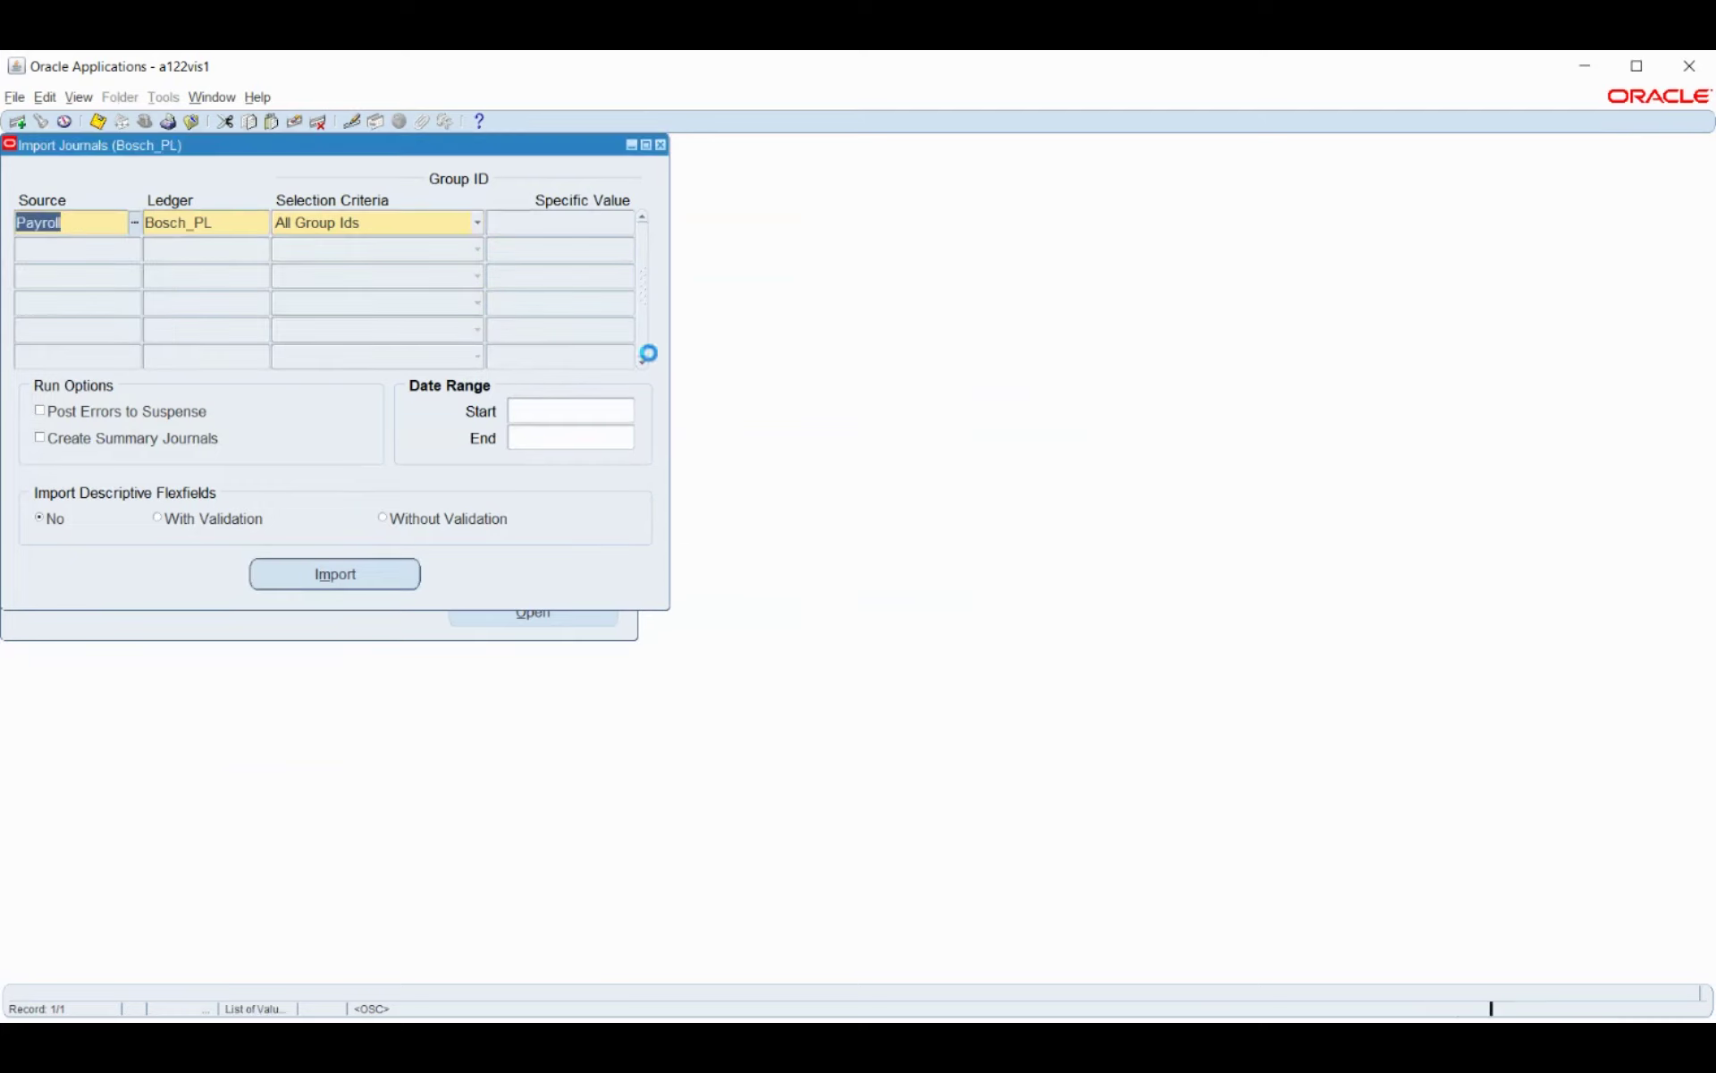
click(893, 605)
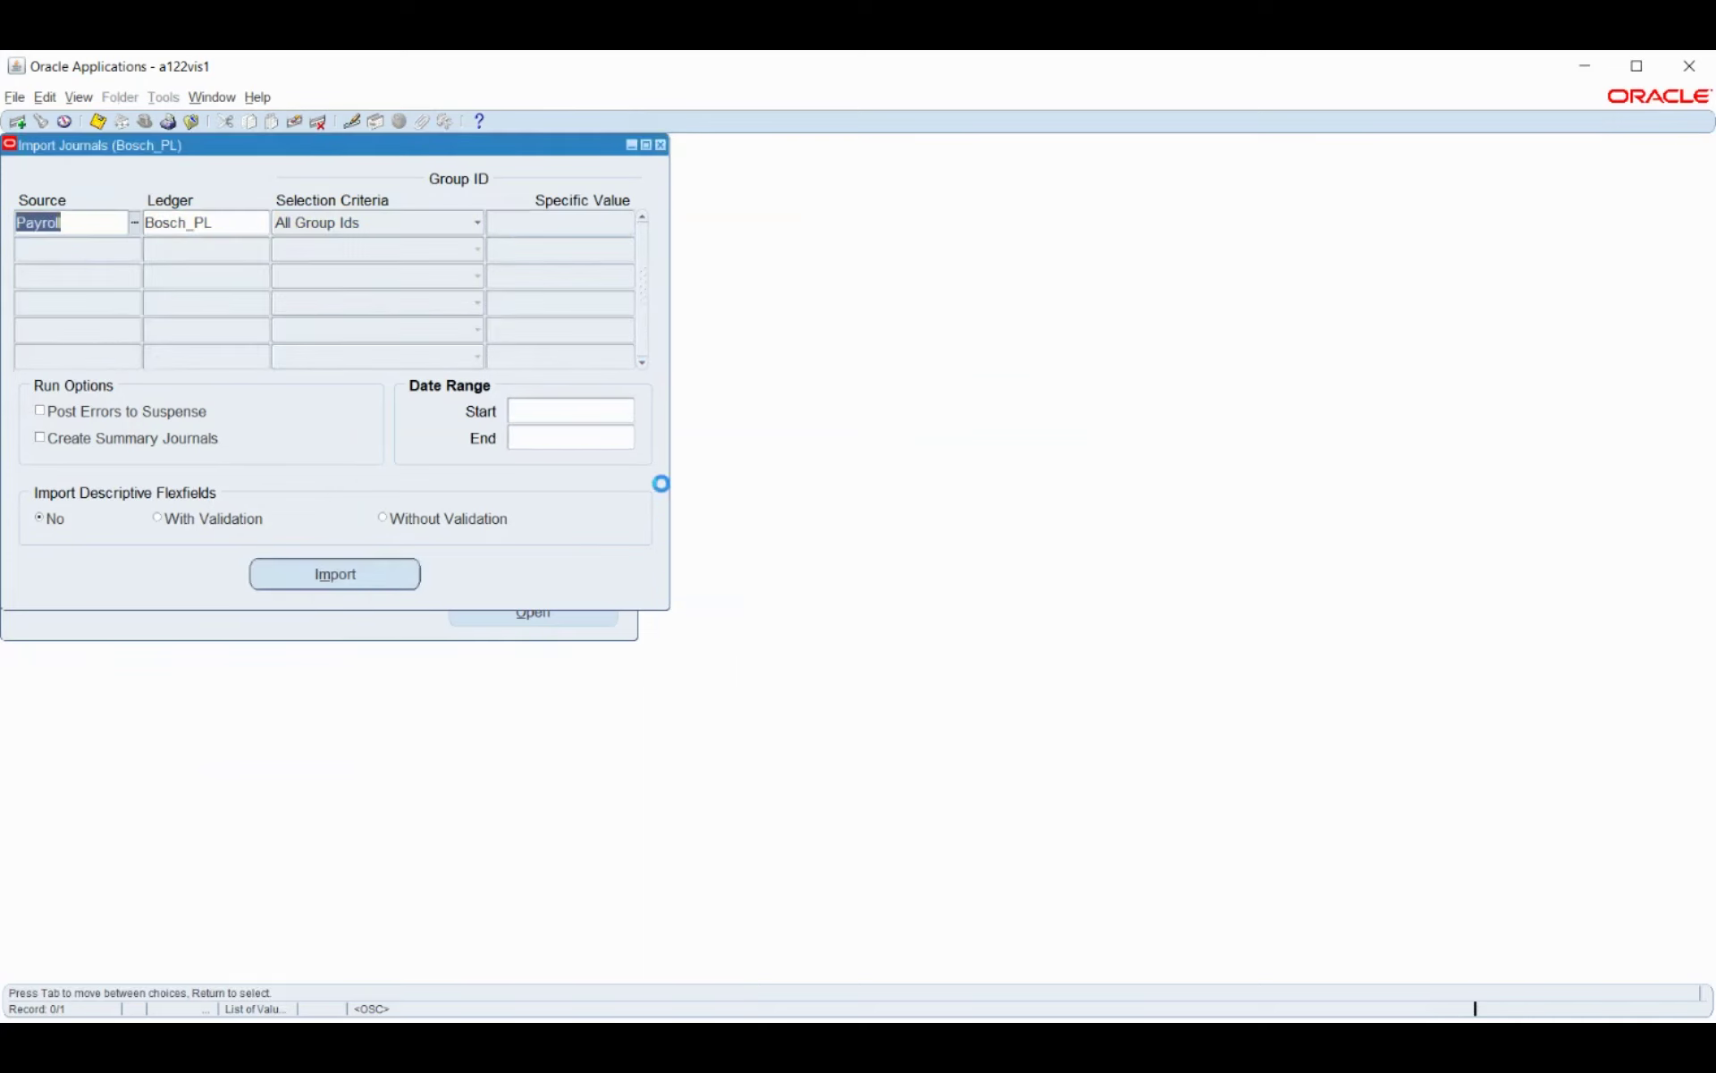
Search Journals > Enter for ledger Bosch_PL, find no records, and close the journal windows.
double_click(155, 293)
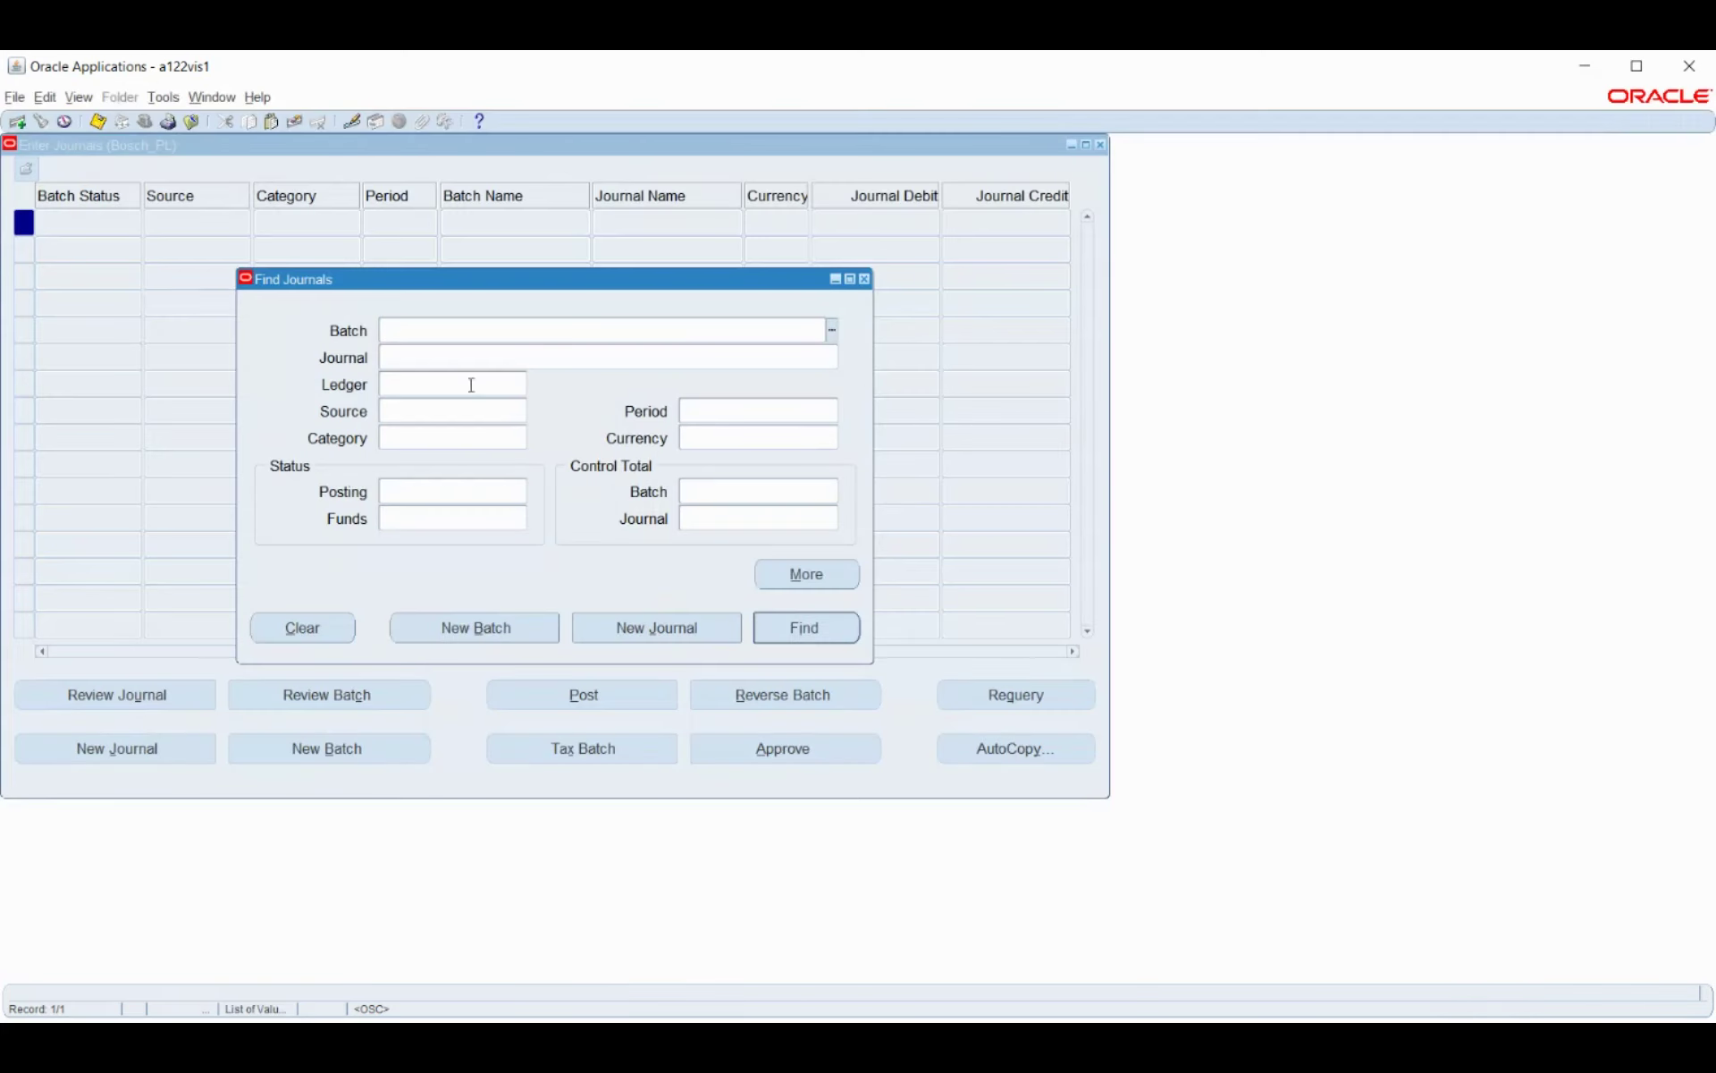
click(440, 393)
click(519, 390)
click(804, 629)
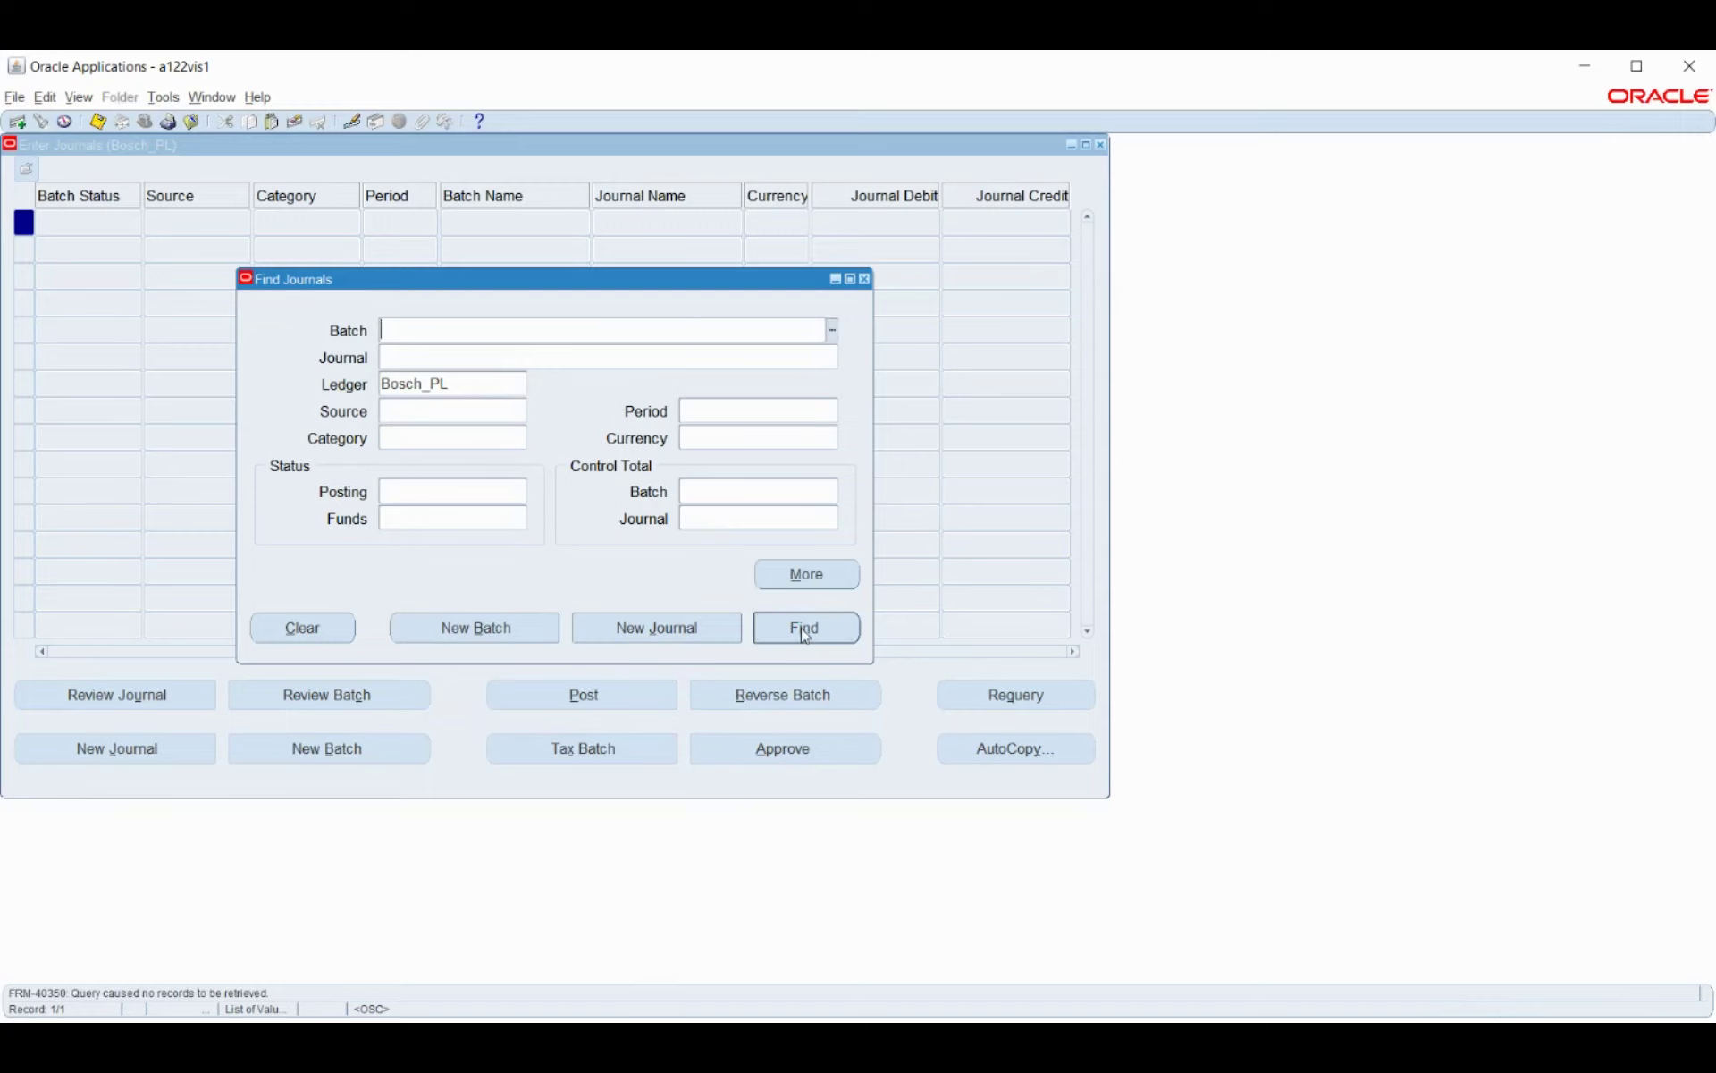
click(803, 632)
key(F4)
click(144, 122)
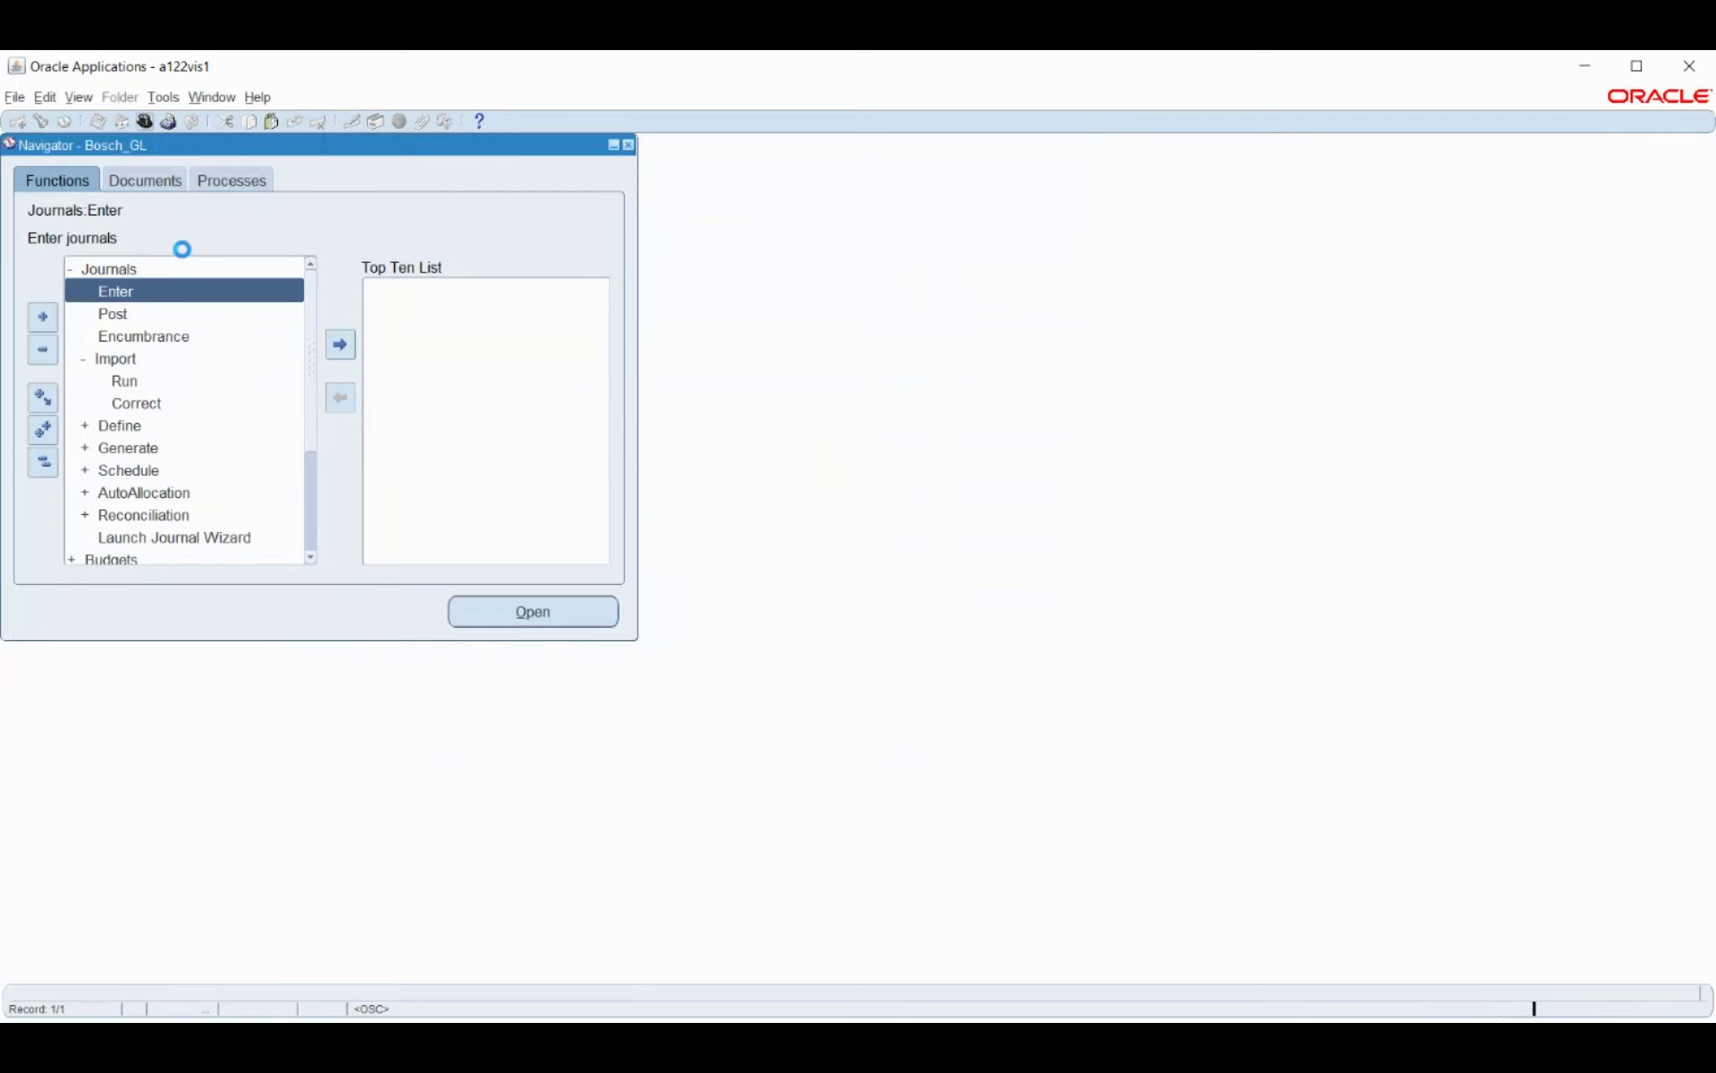
Switch to the Bosch HRMS responsibility by filtering on 'bosch'.
text(bosch)
key(Return)
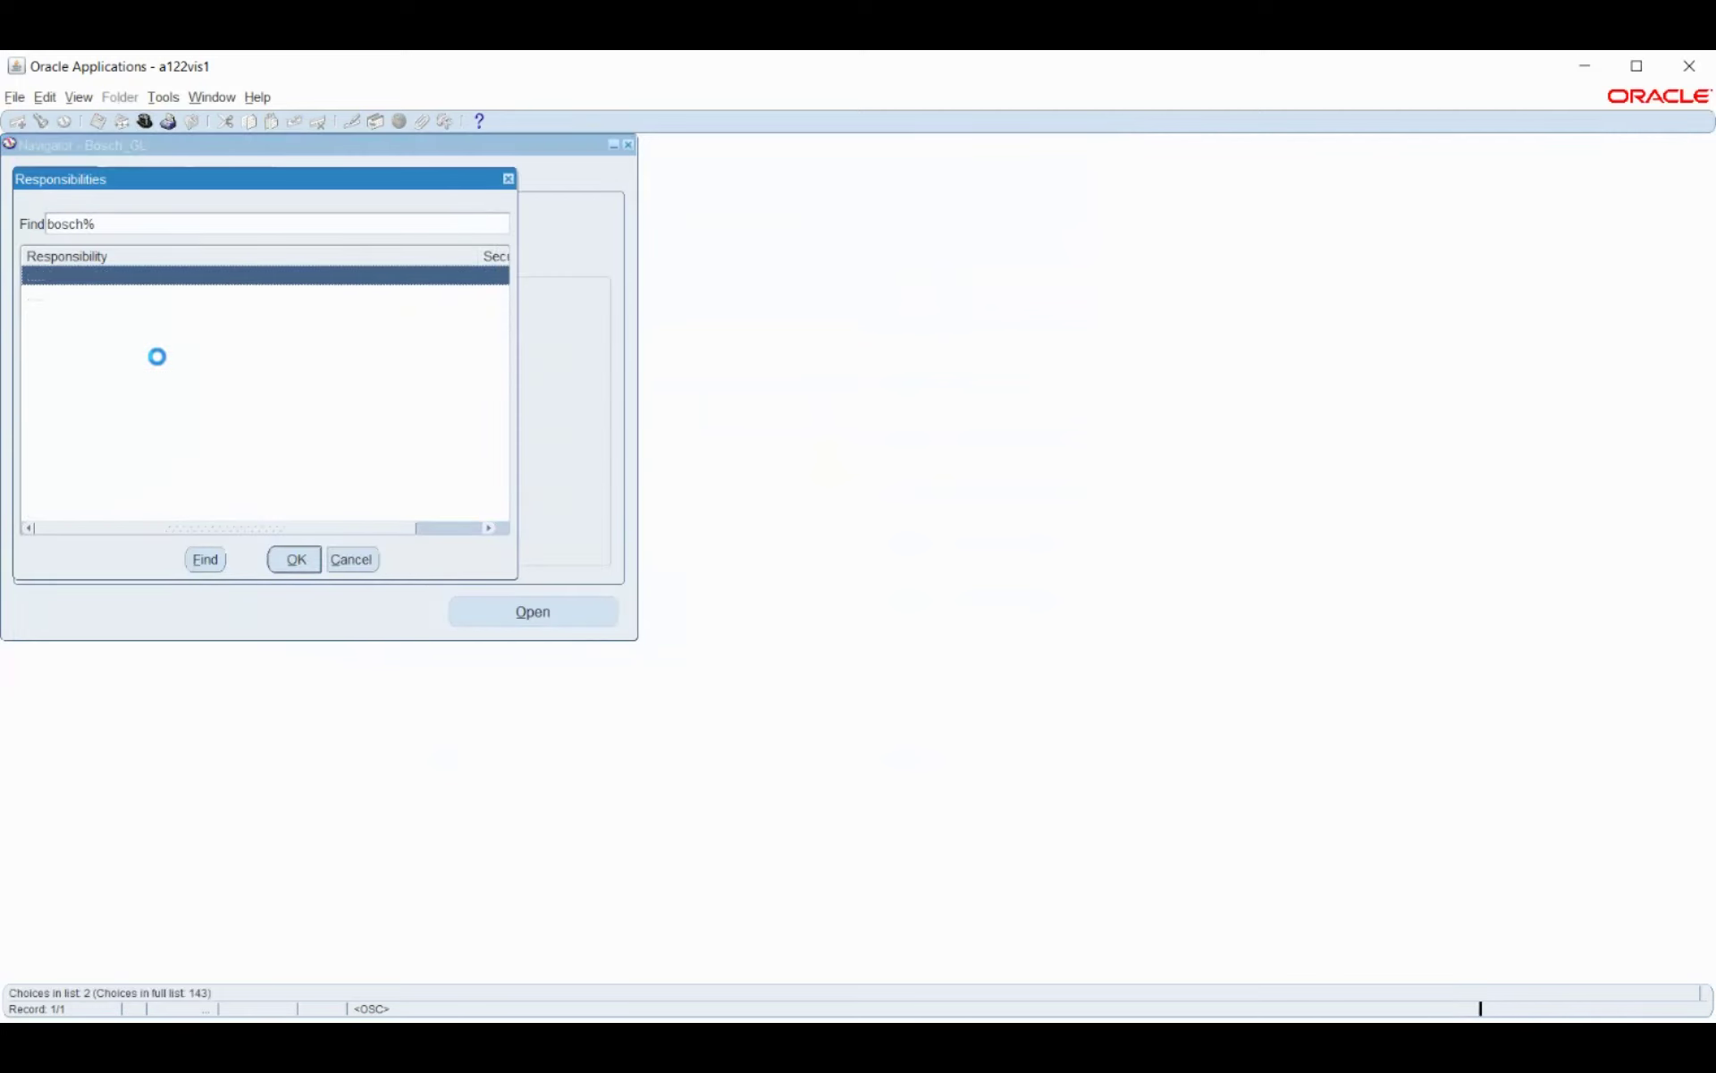
click(297, 561)
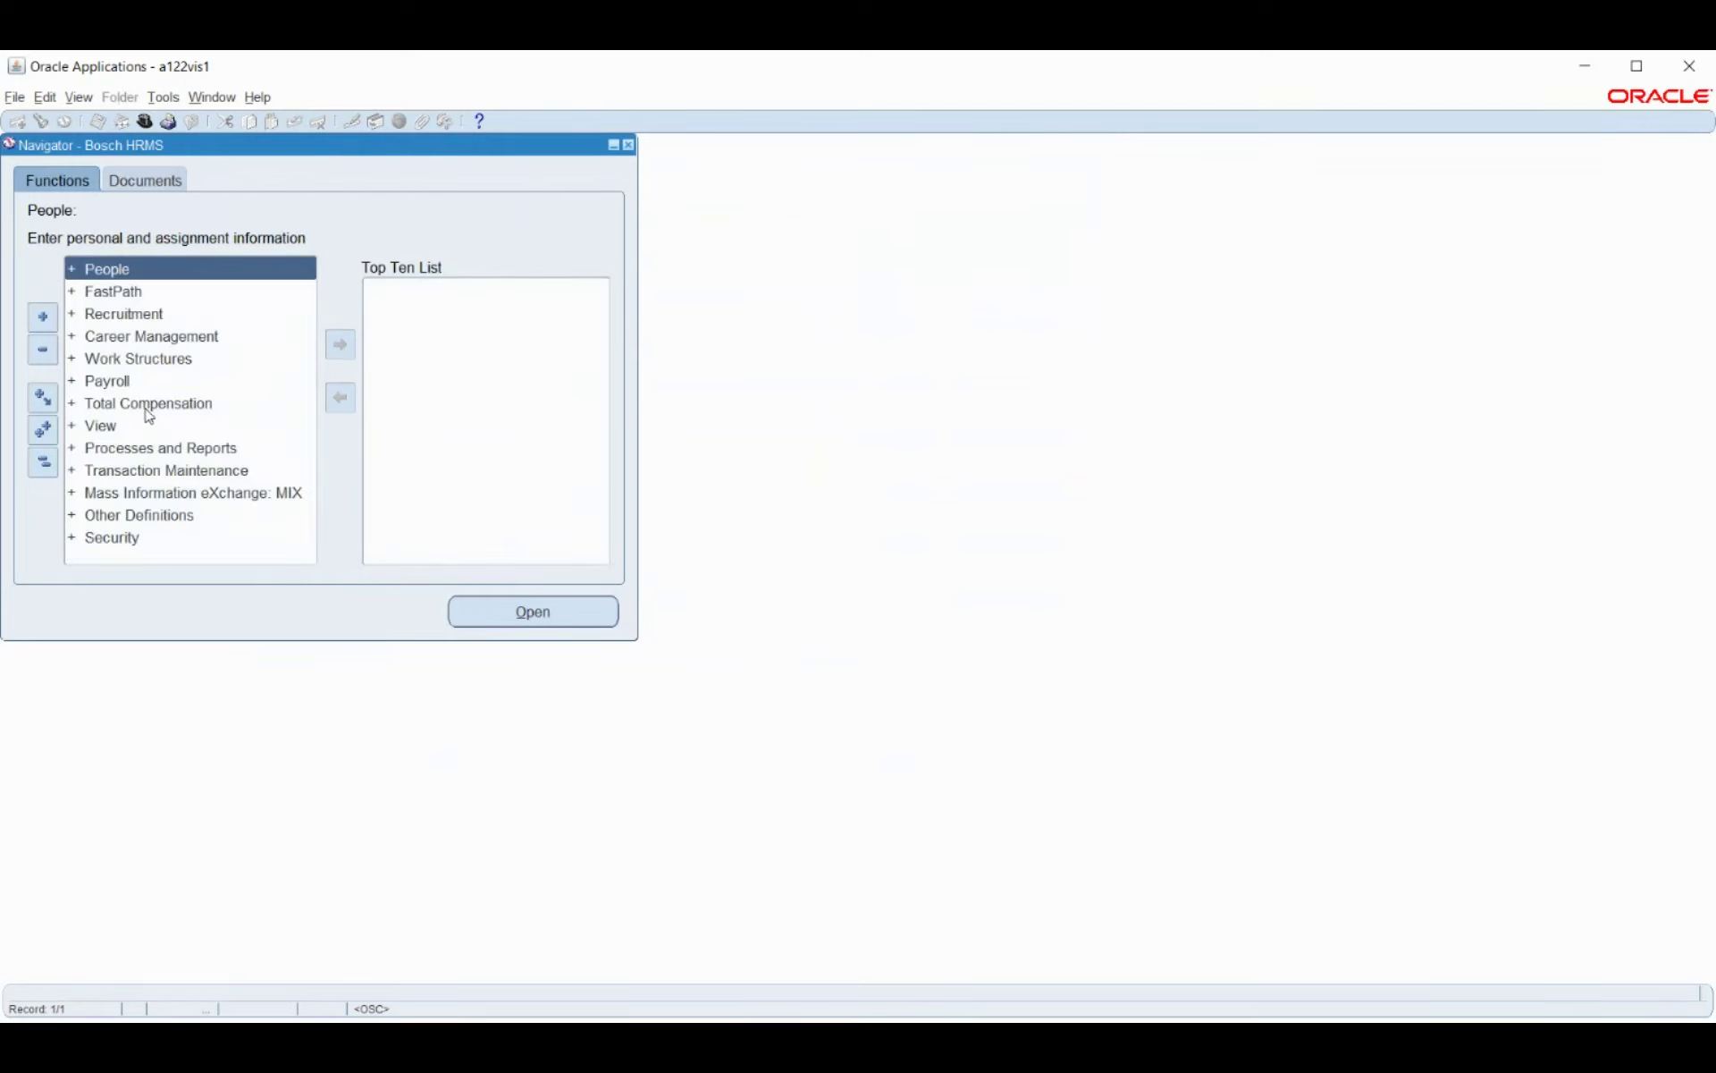
Search functions for %pay%pro% and open Employee Assignment Processes.
double_click(145, 408)
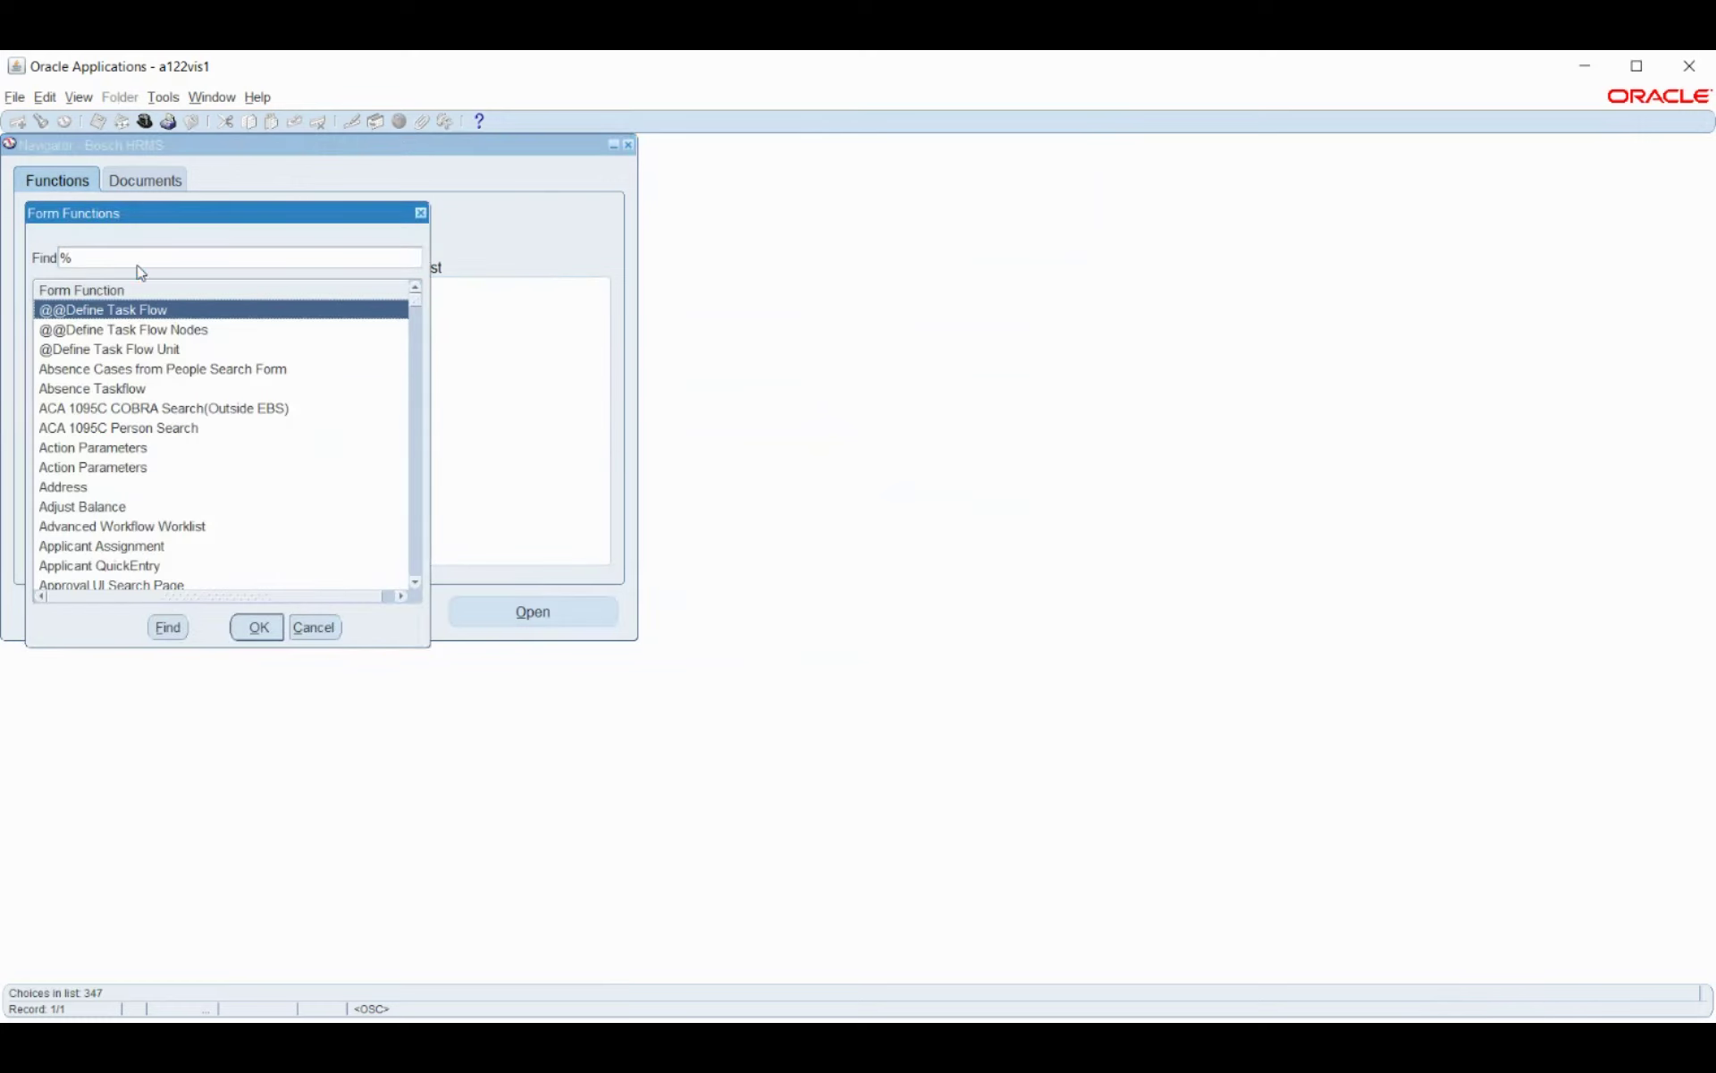
text(ay)
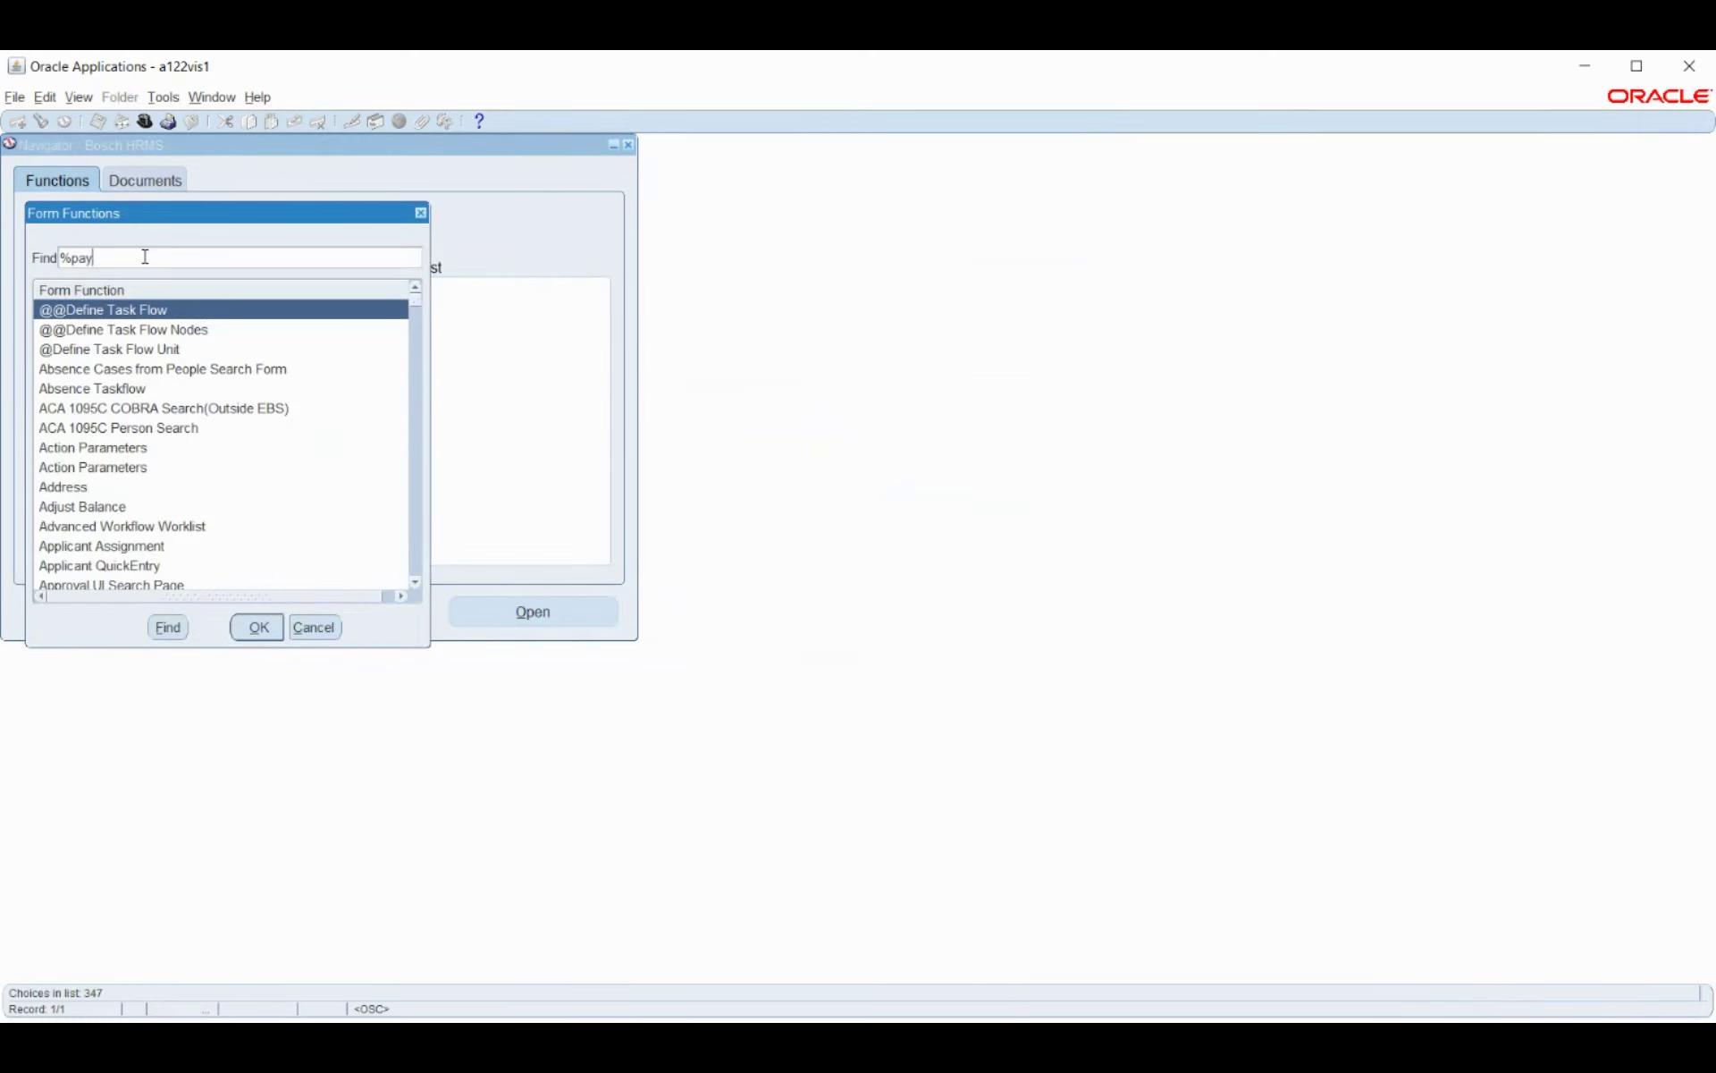
text(%pro%)
click(252, 628)
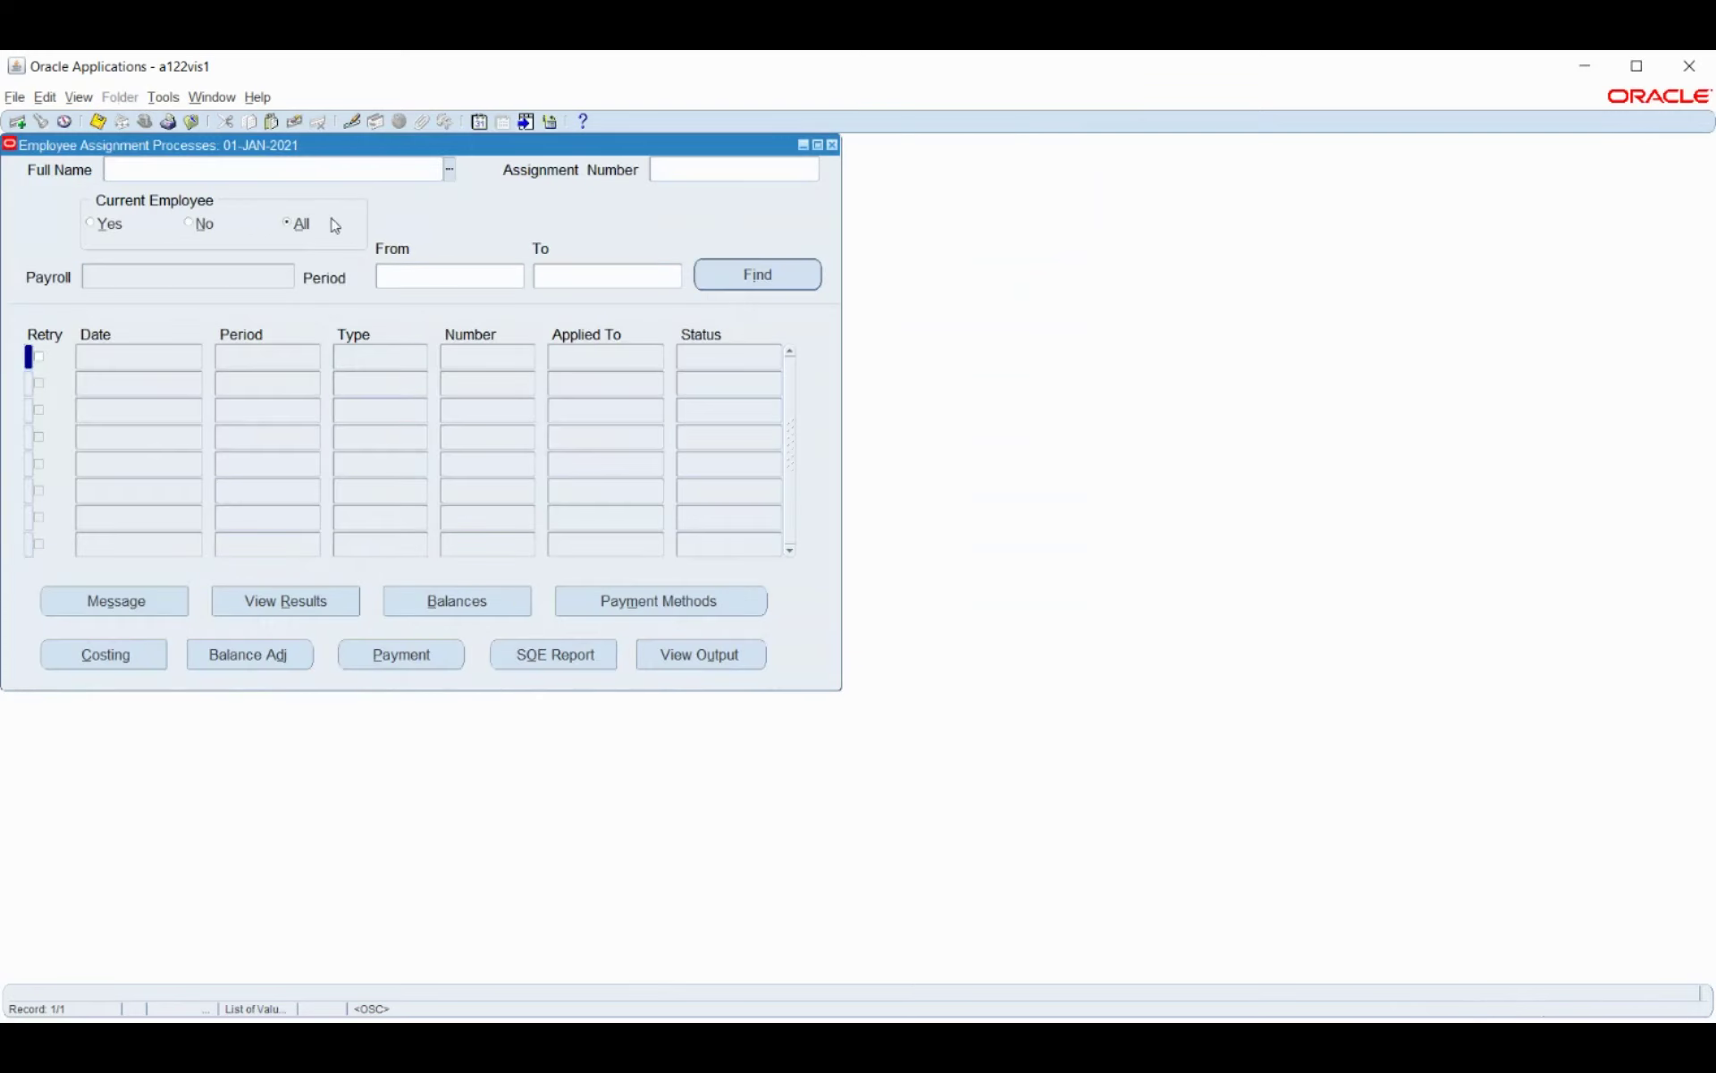
Select the first employee from the full employee list (%).
click(449, 169)
text(%)
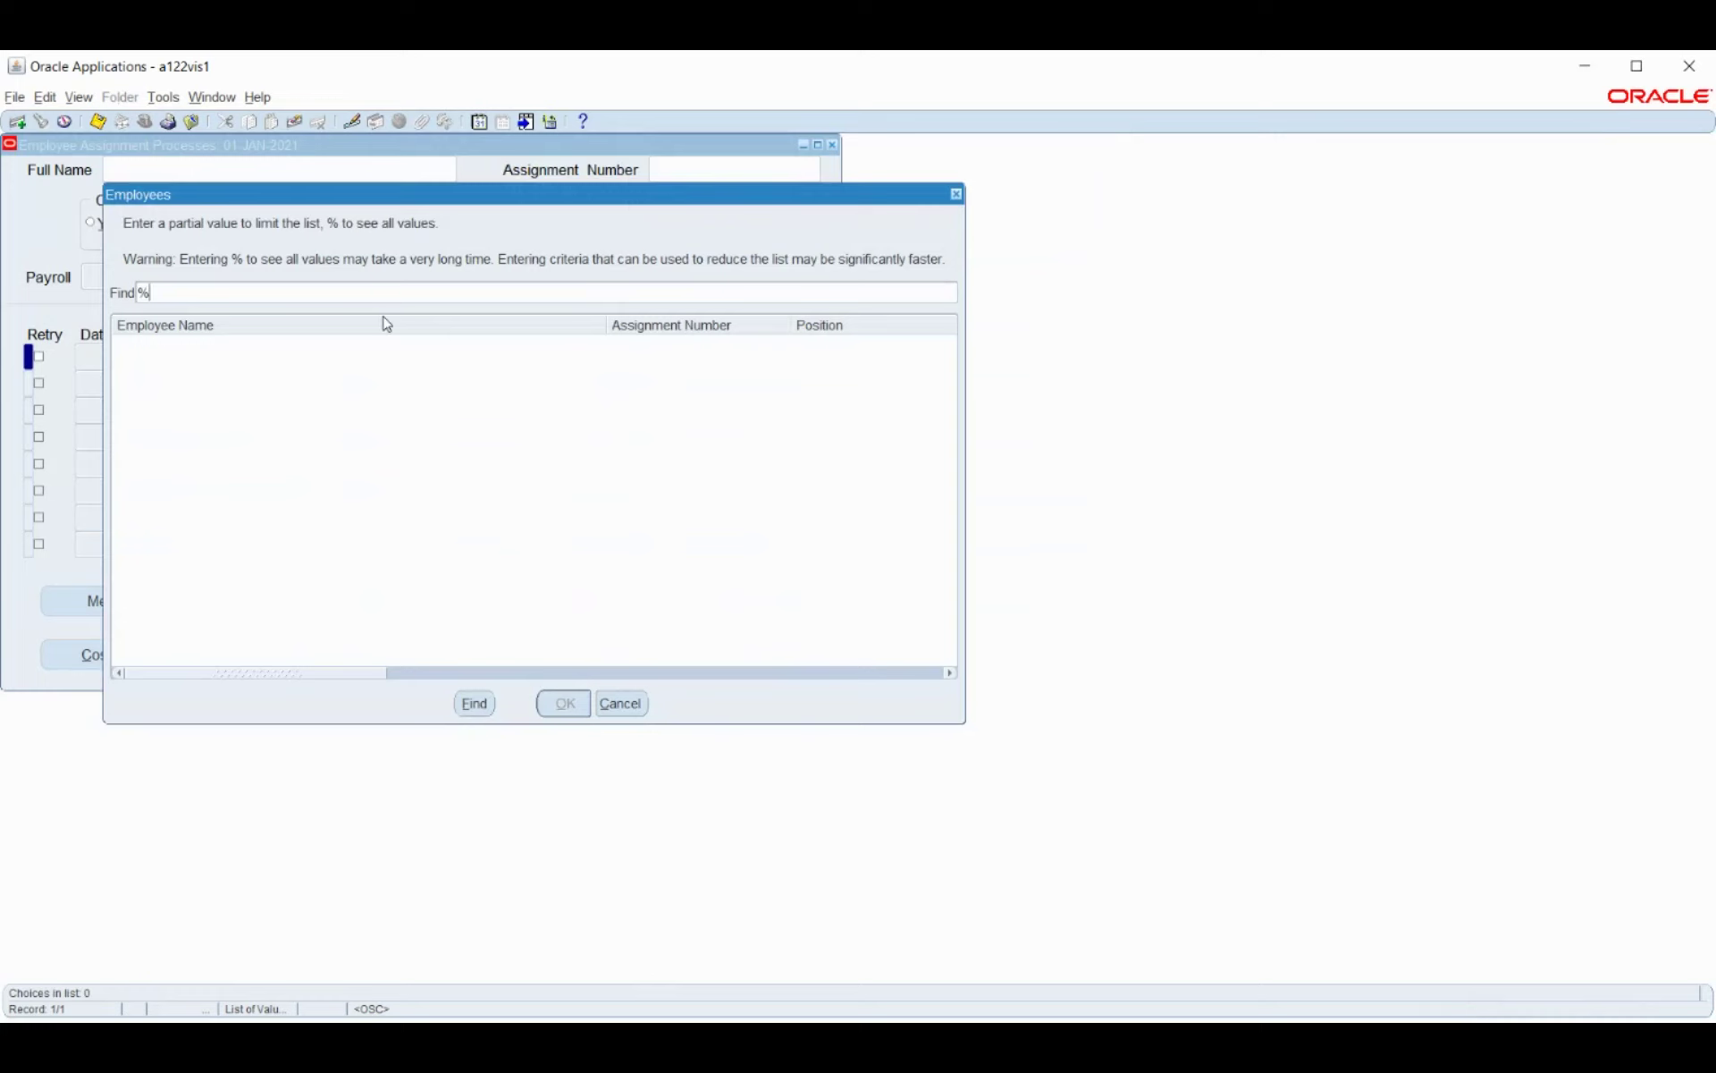
key(Return)
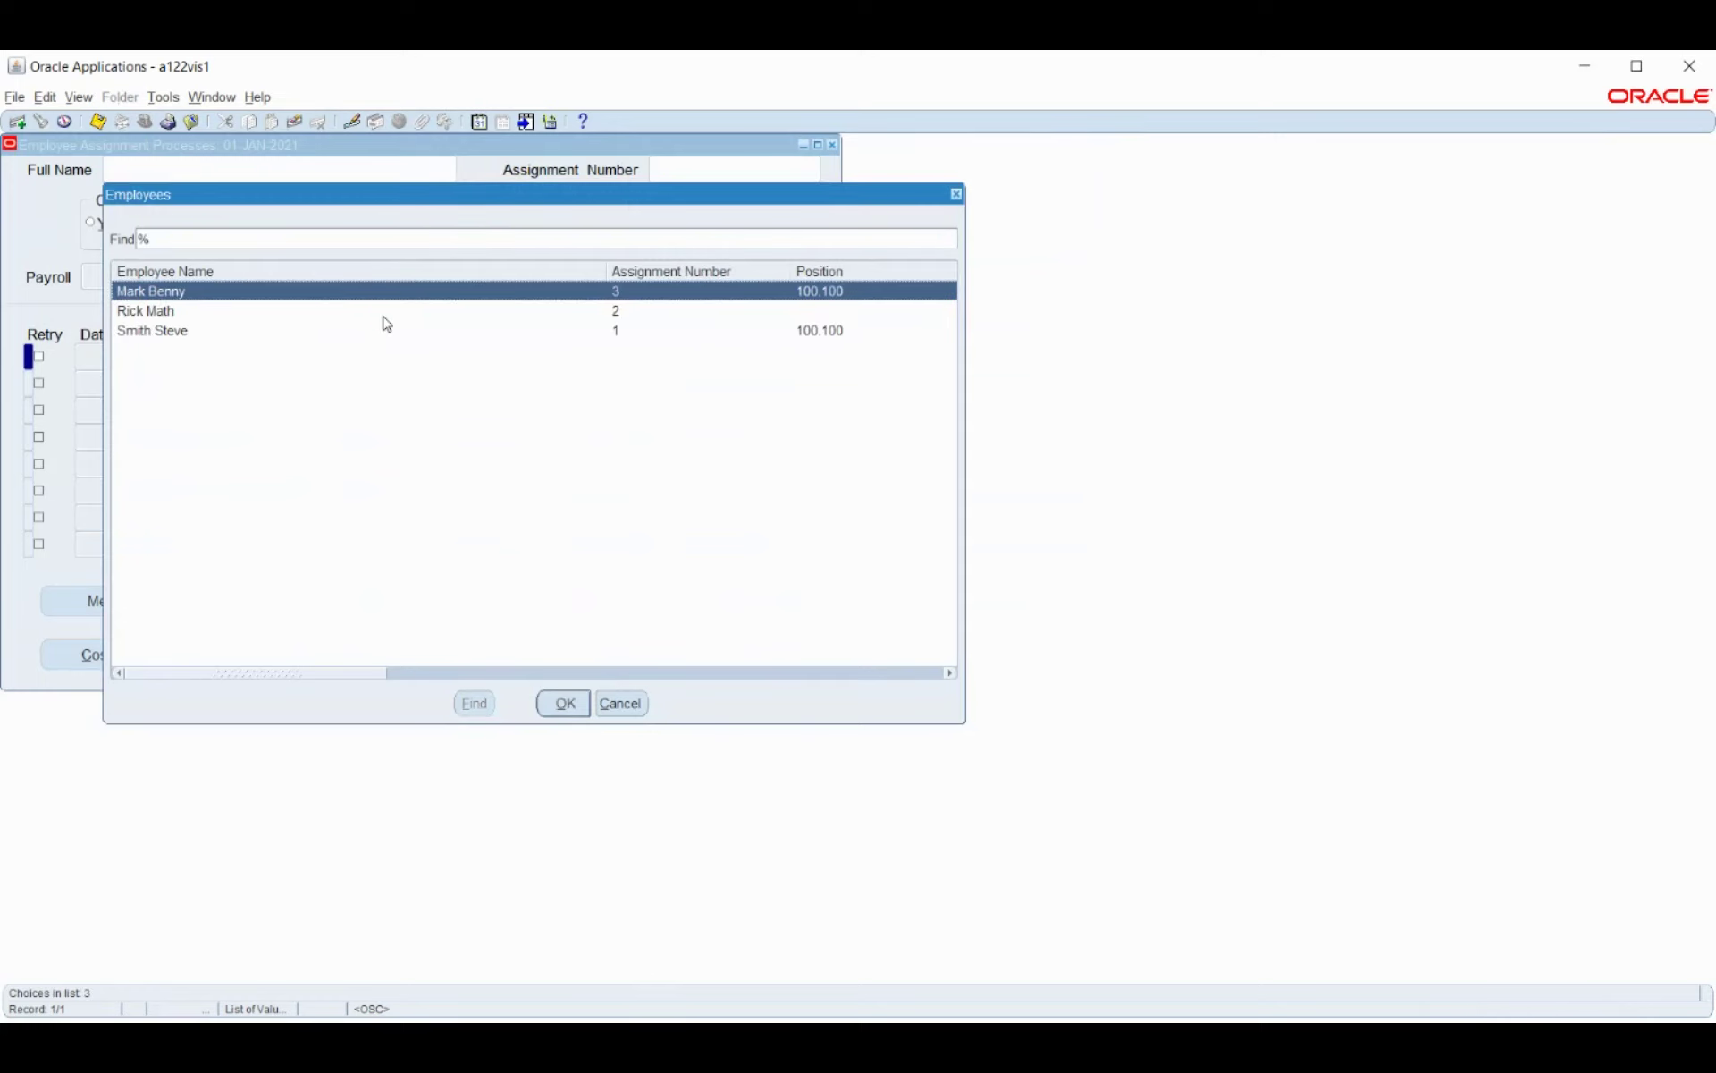
key(Return)
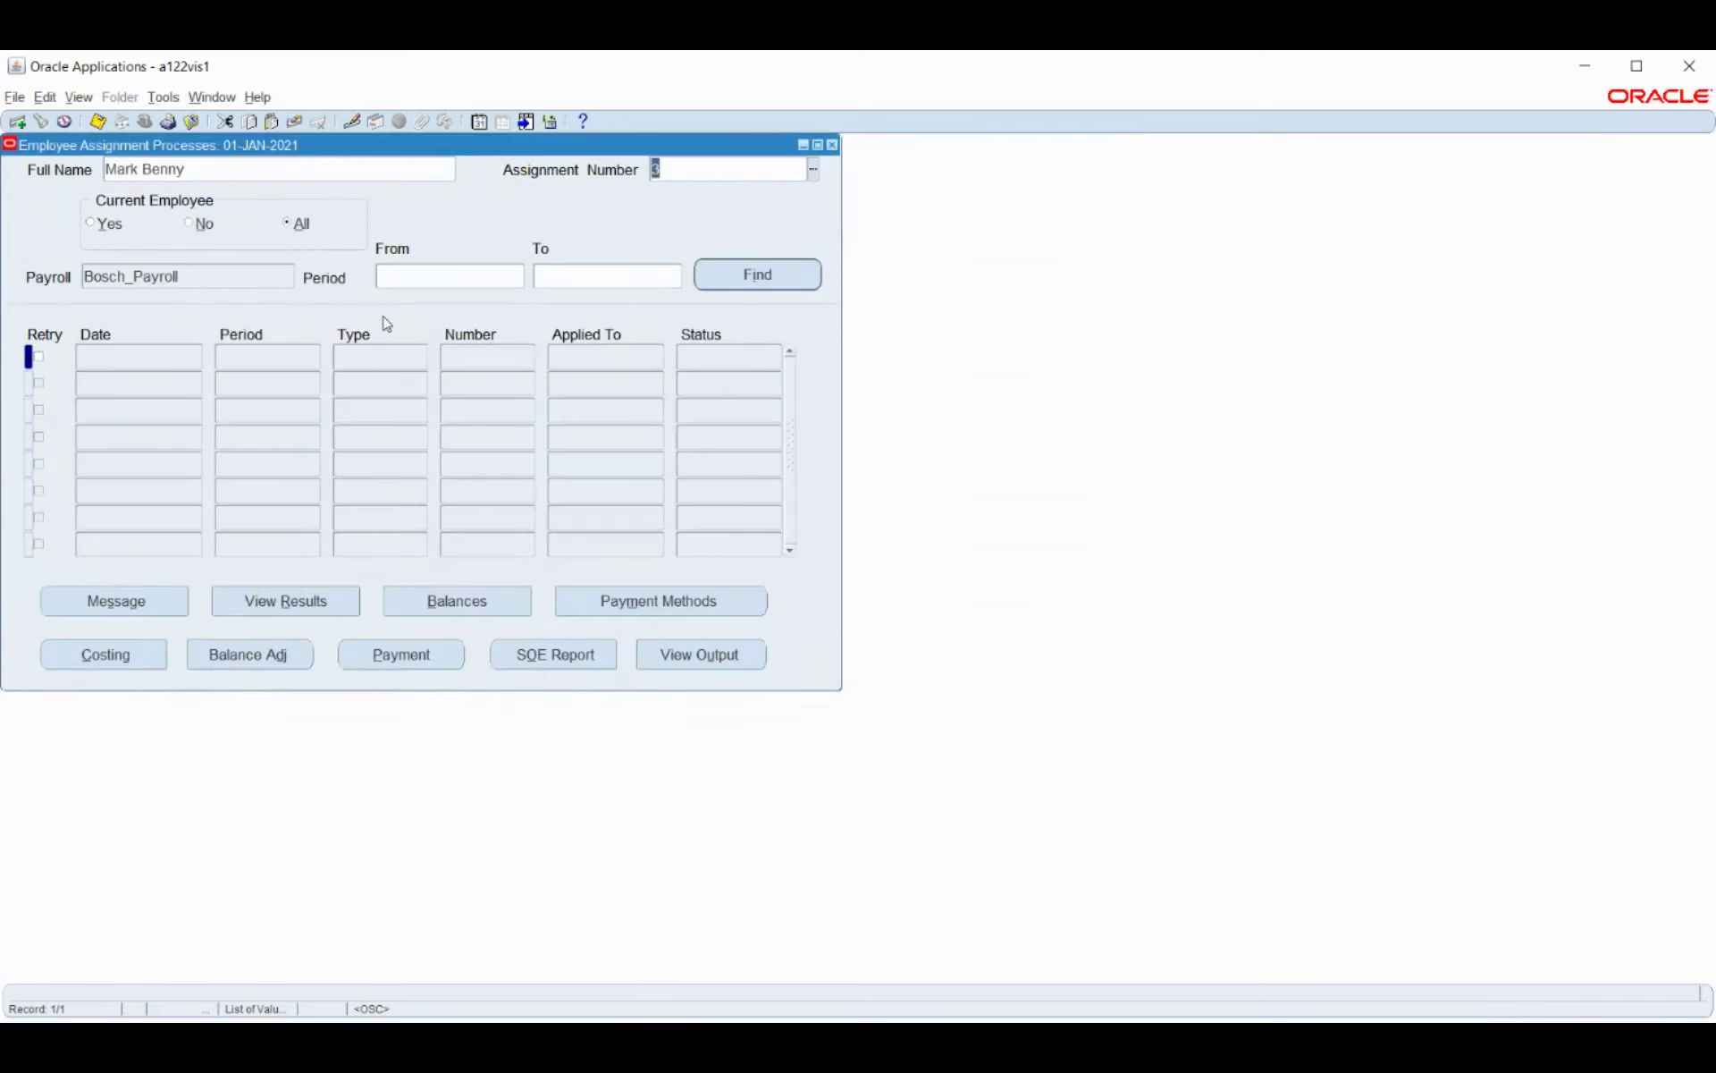
Set Period From and To to 11 2021 Calendar Month and find the employee's processes.
click(505, 279)
click(519, 278)
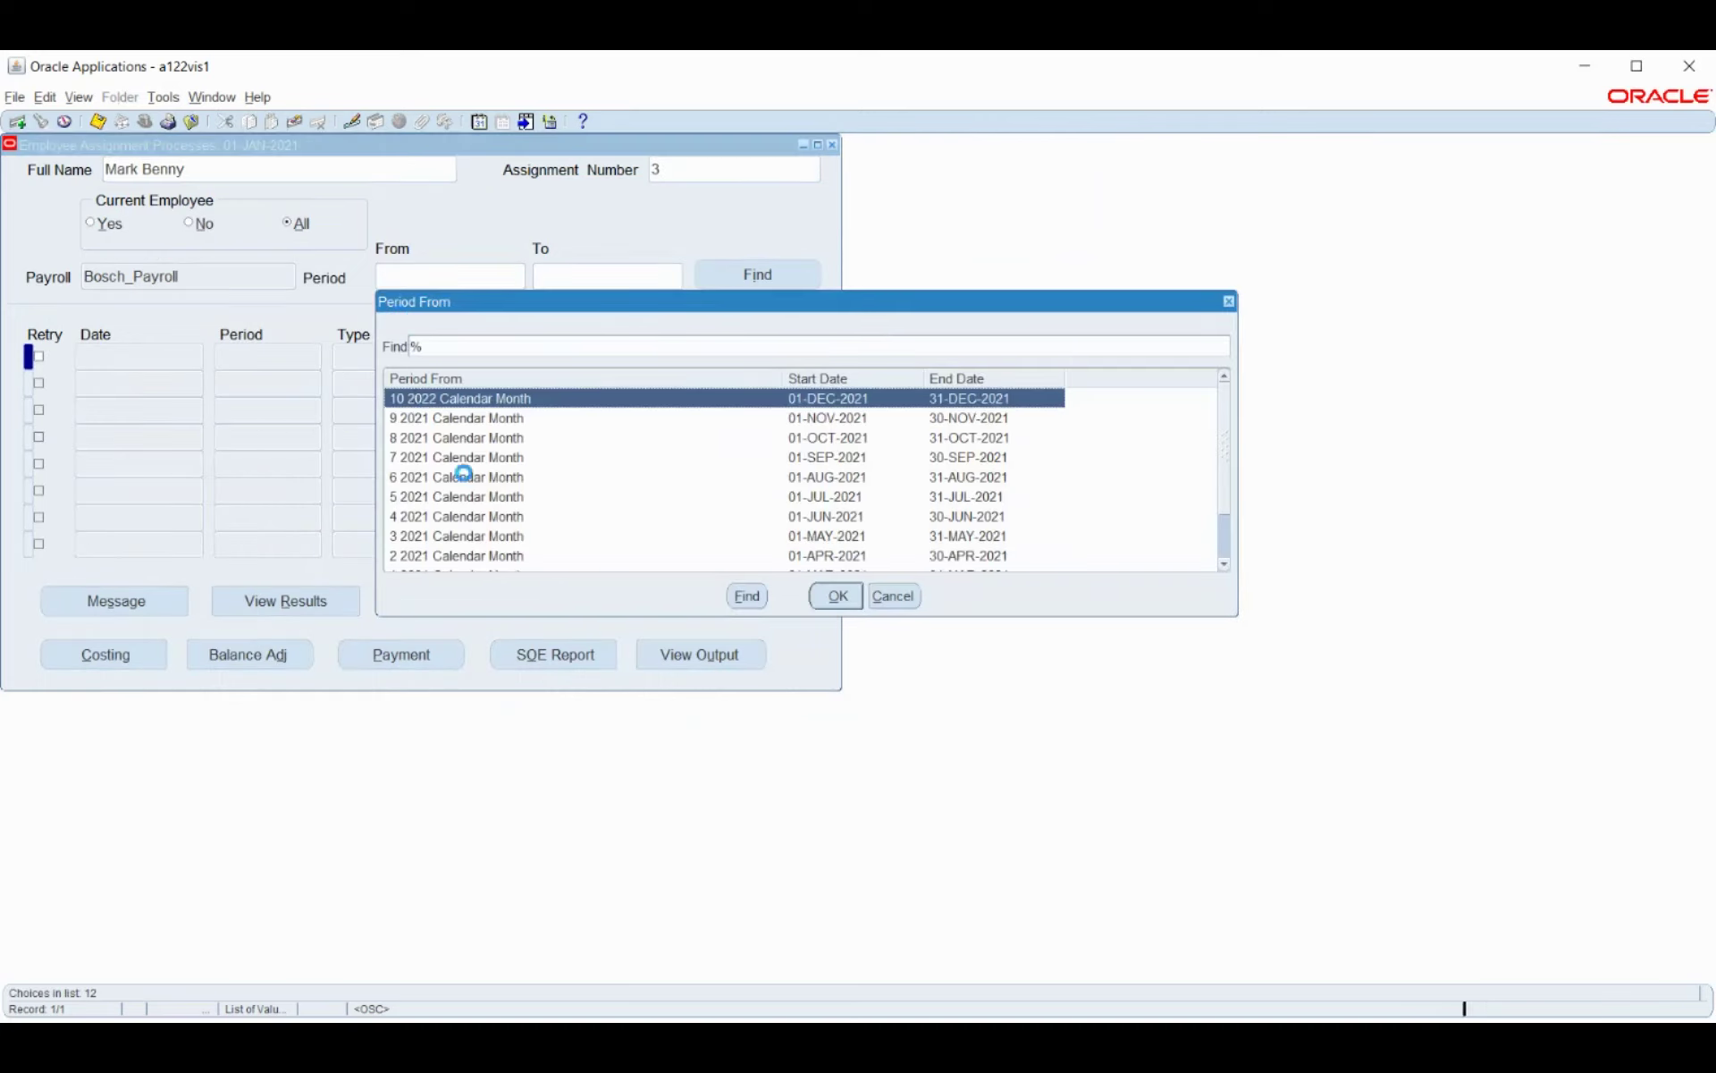
scroll(473, 482, down, 2)
click(794, 558)
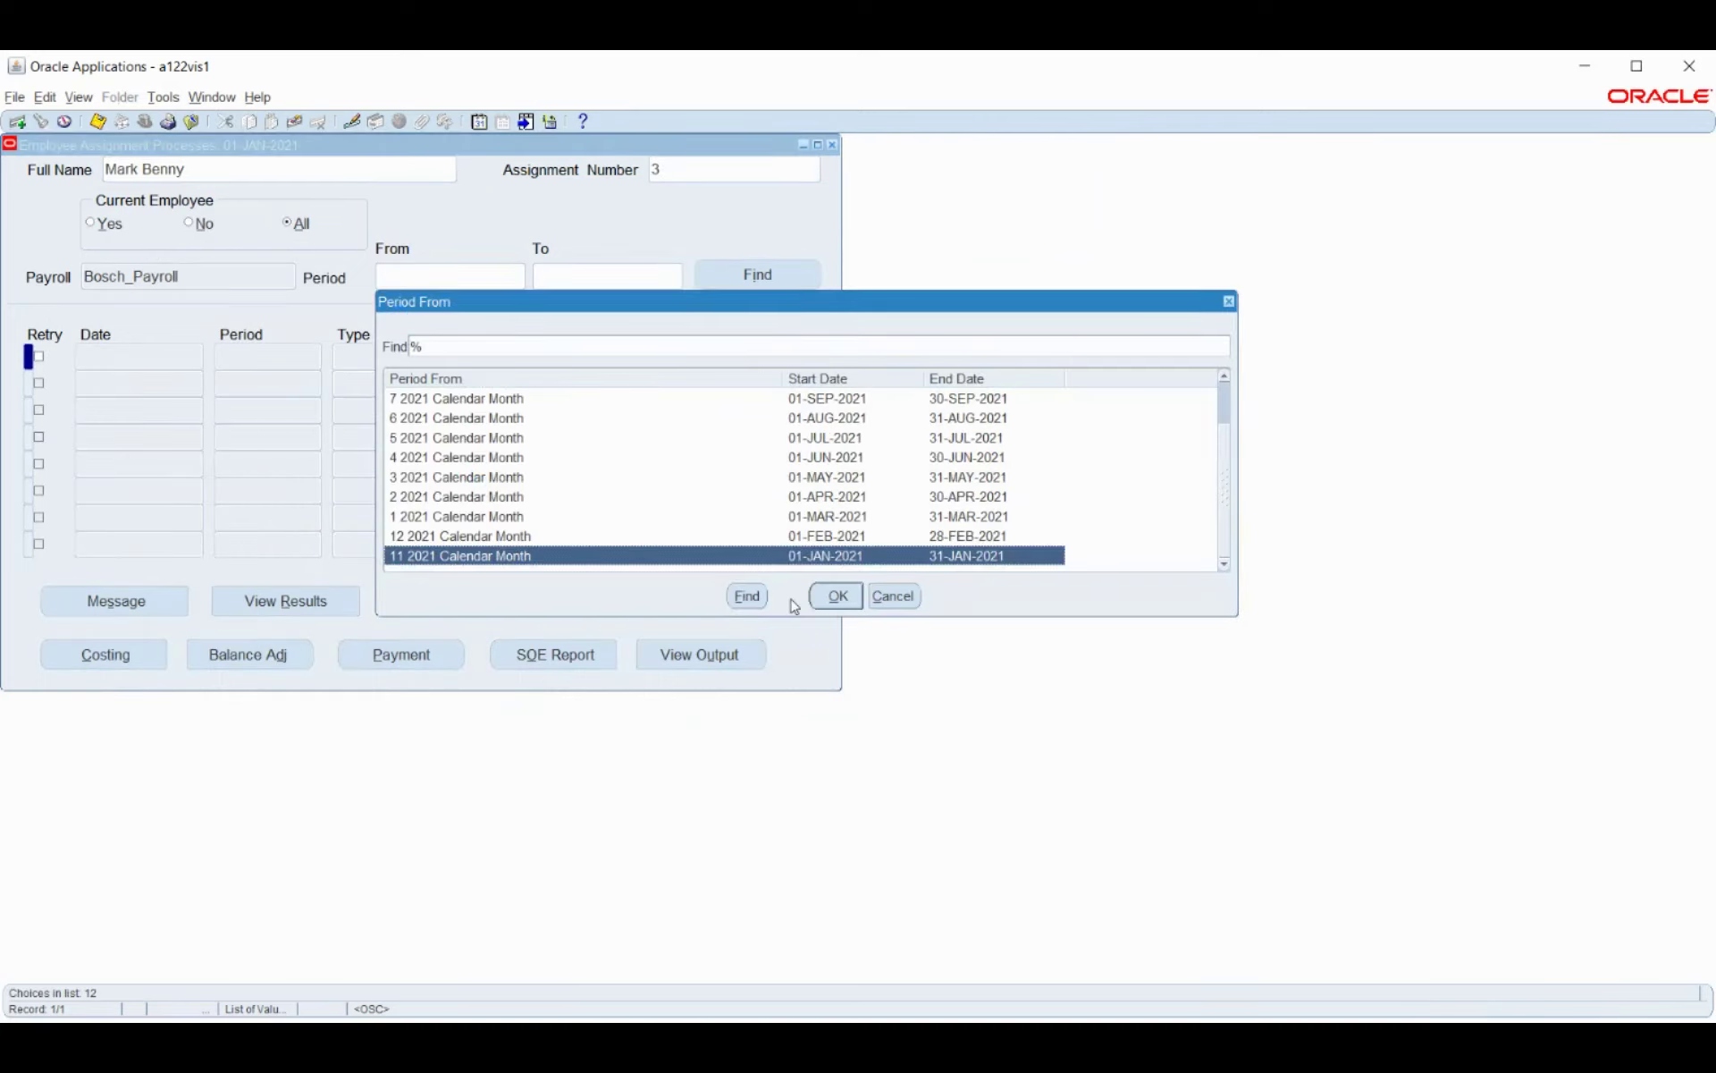
click(831, 596)
click(675, 277)
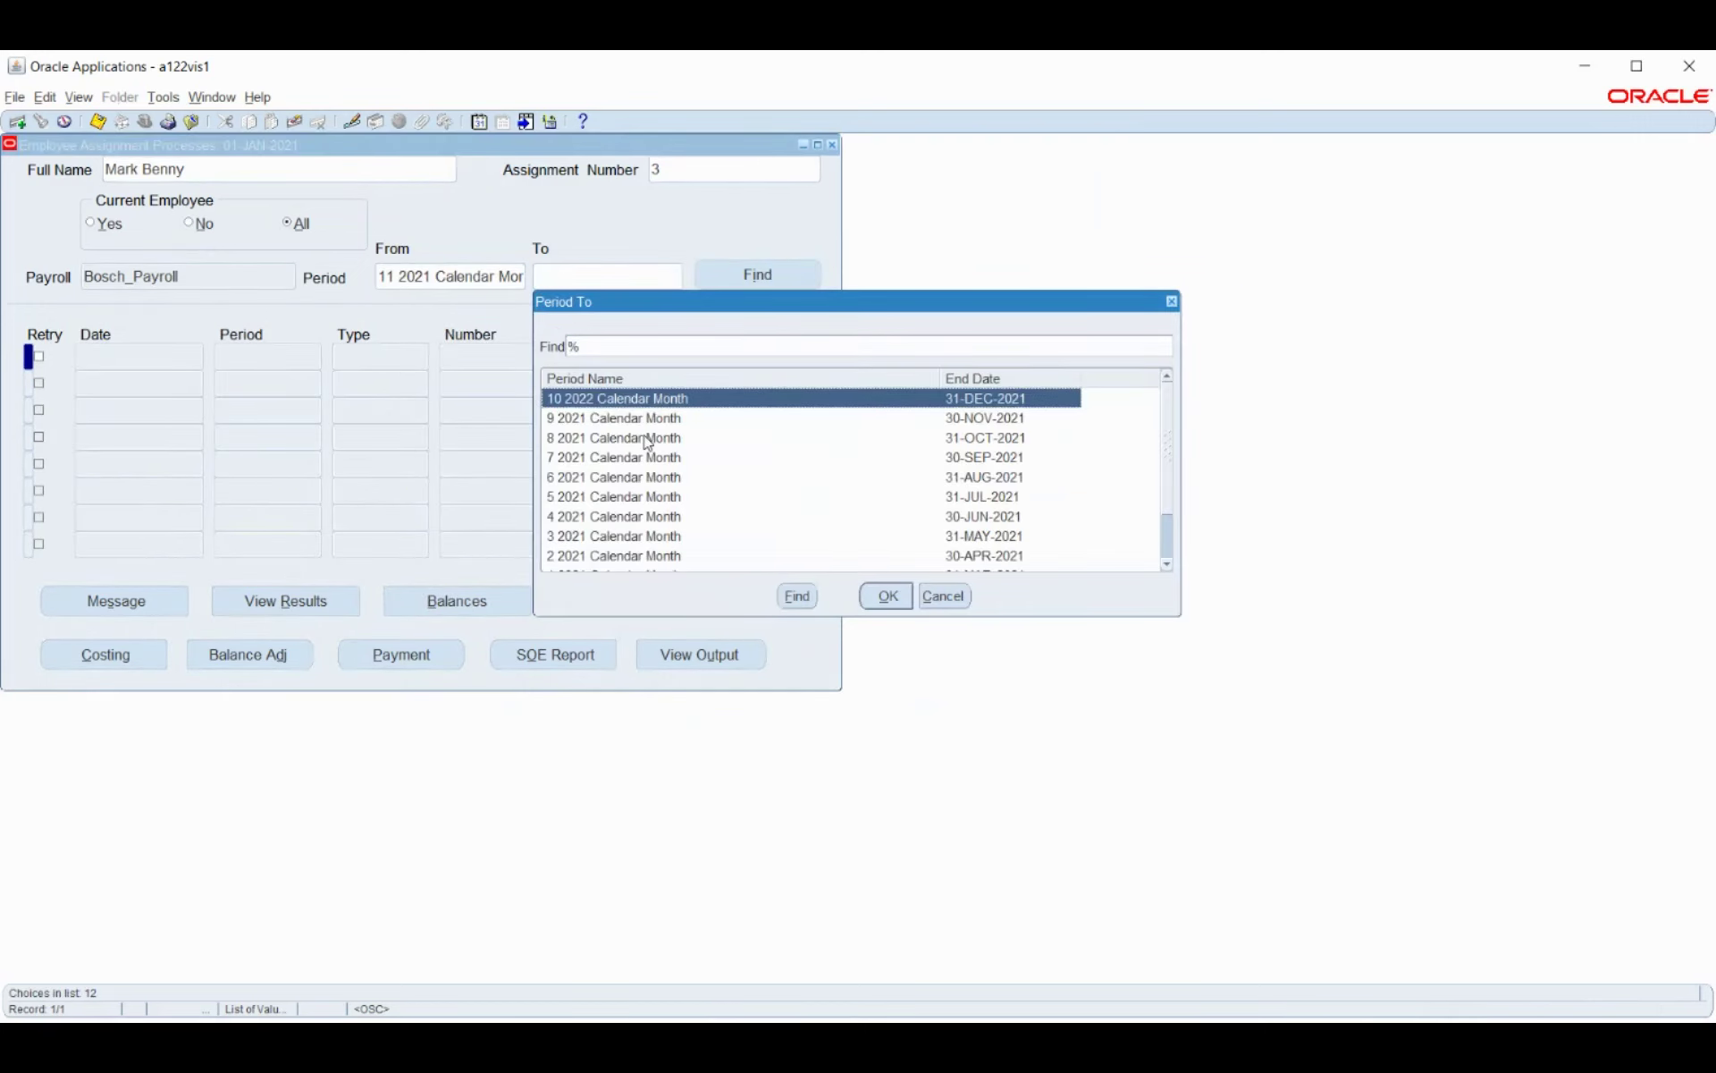
scroll(652, 440, down, 1)
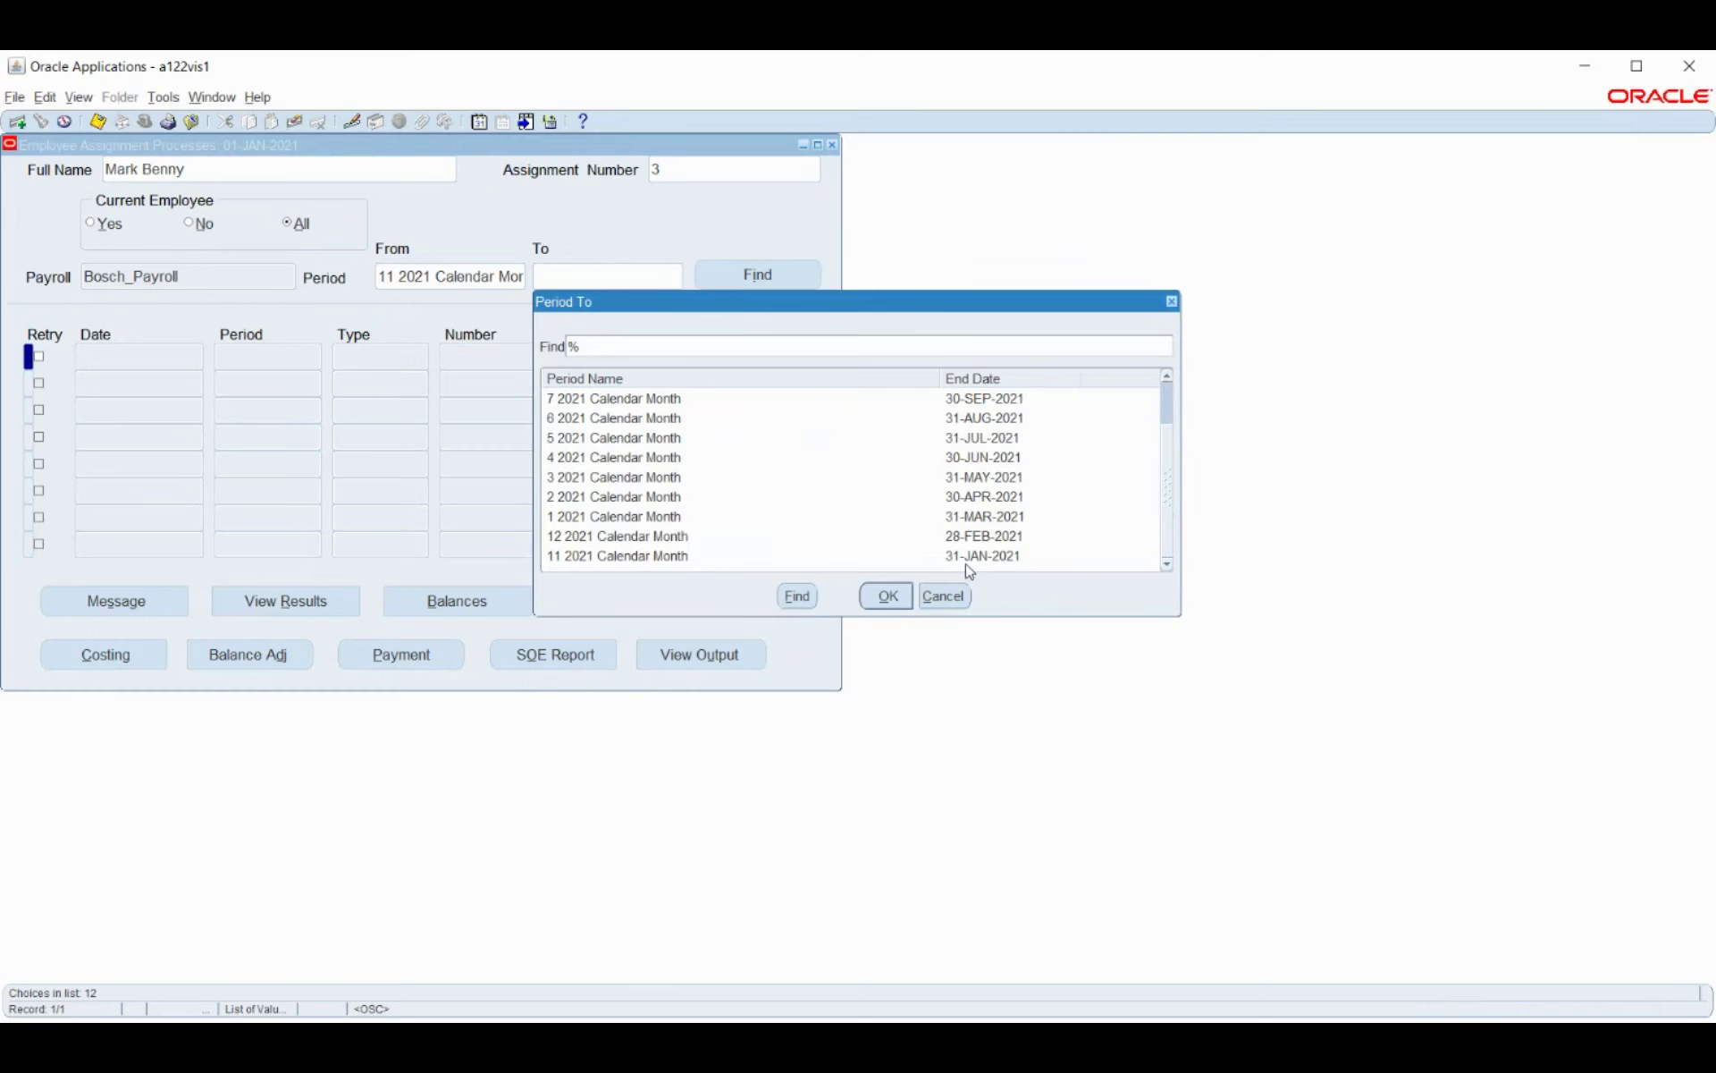
click(803, 555)
click(883, 595)
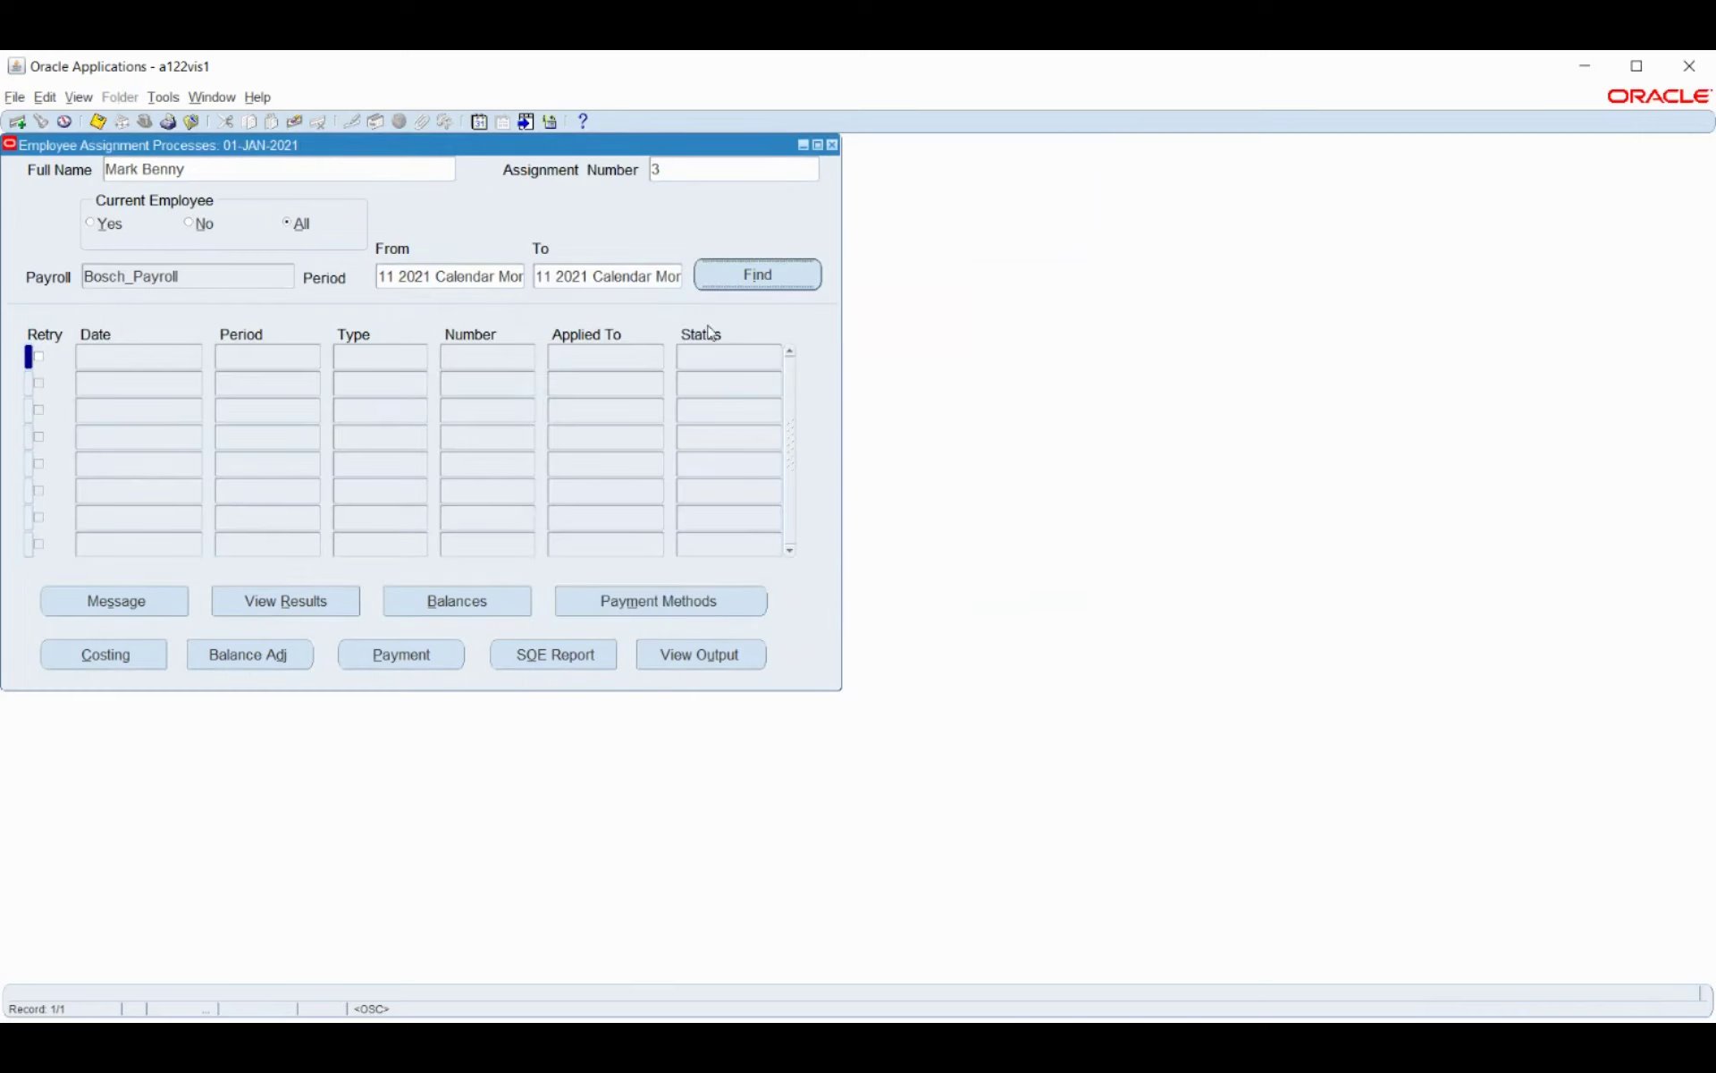
click(759, 275)
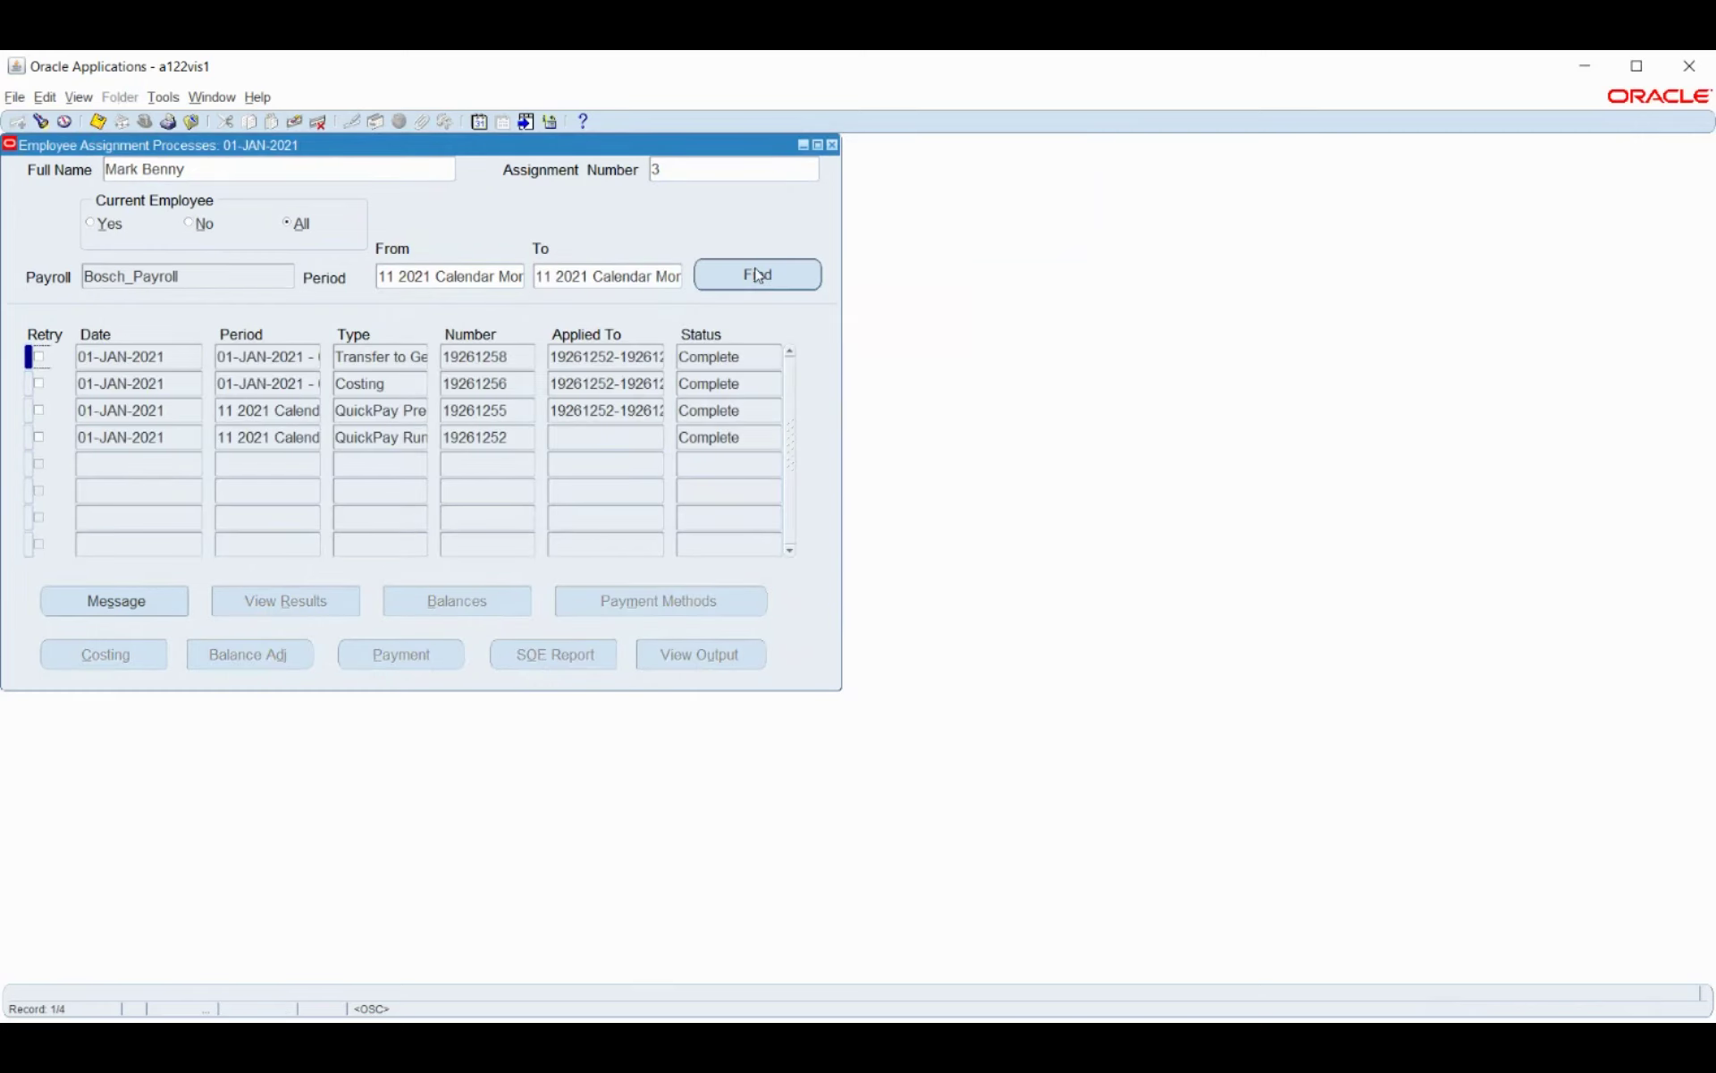
Check the Transfer to GL run's messages, then close the messages and processes windows.
click(358, 360)
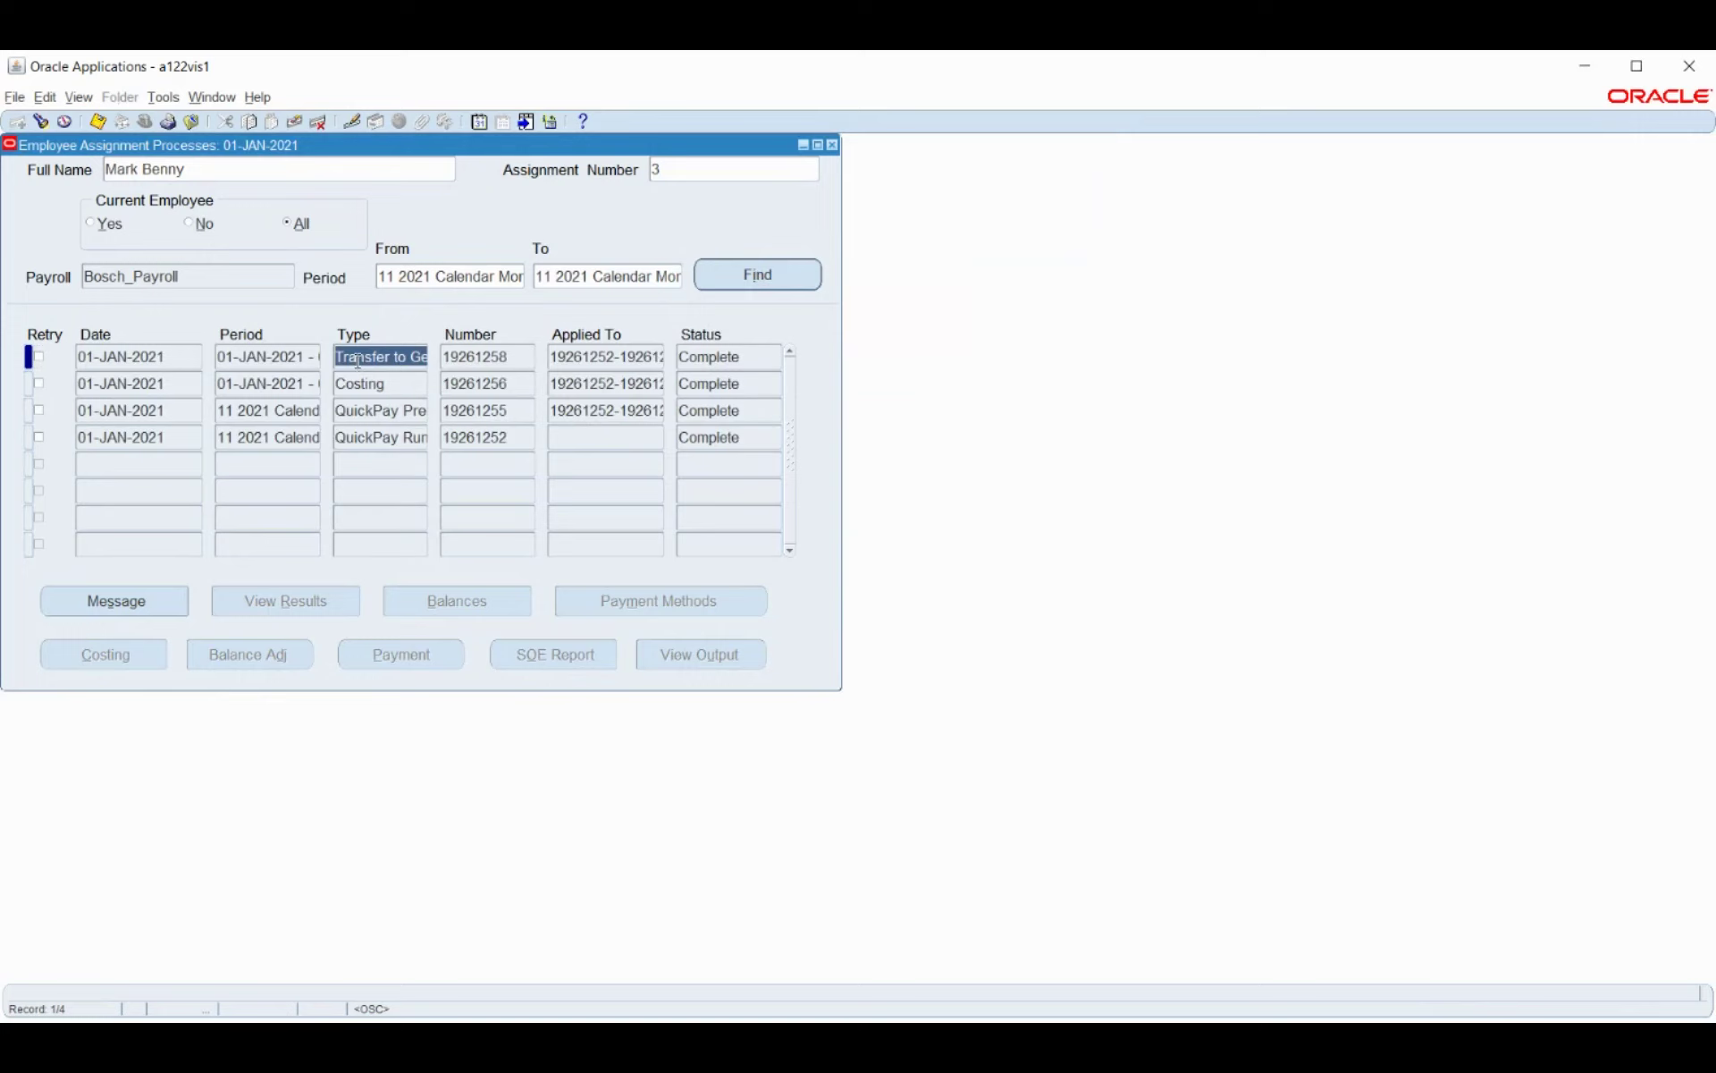
click(134, 598)
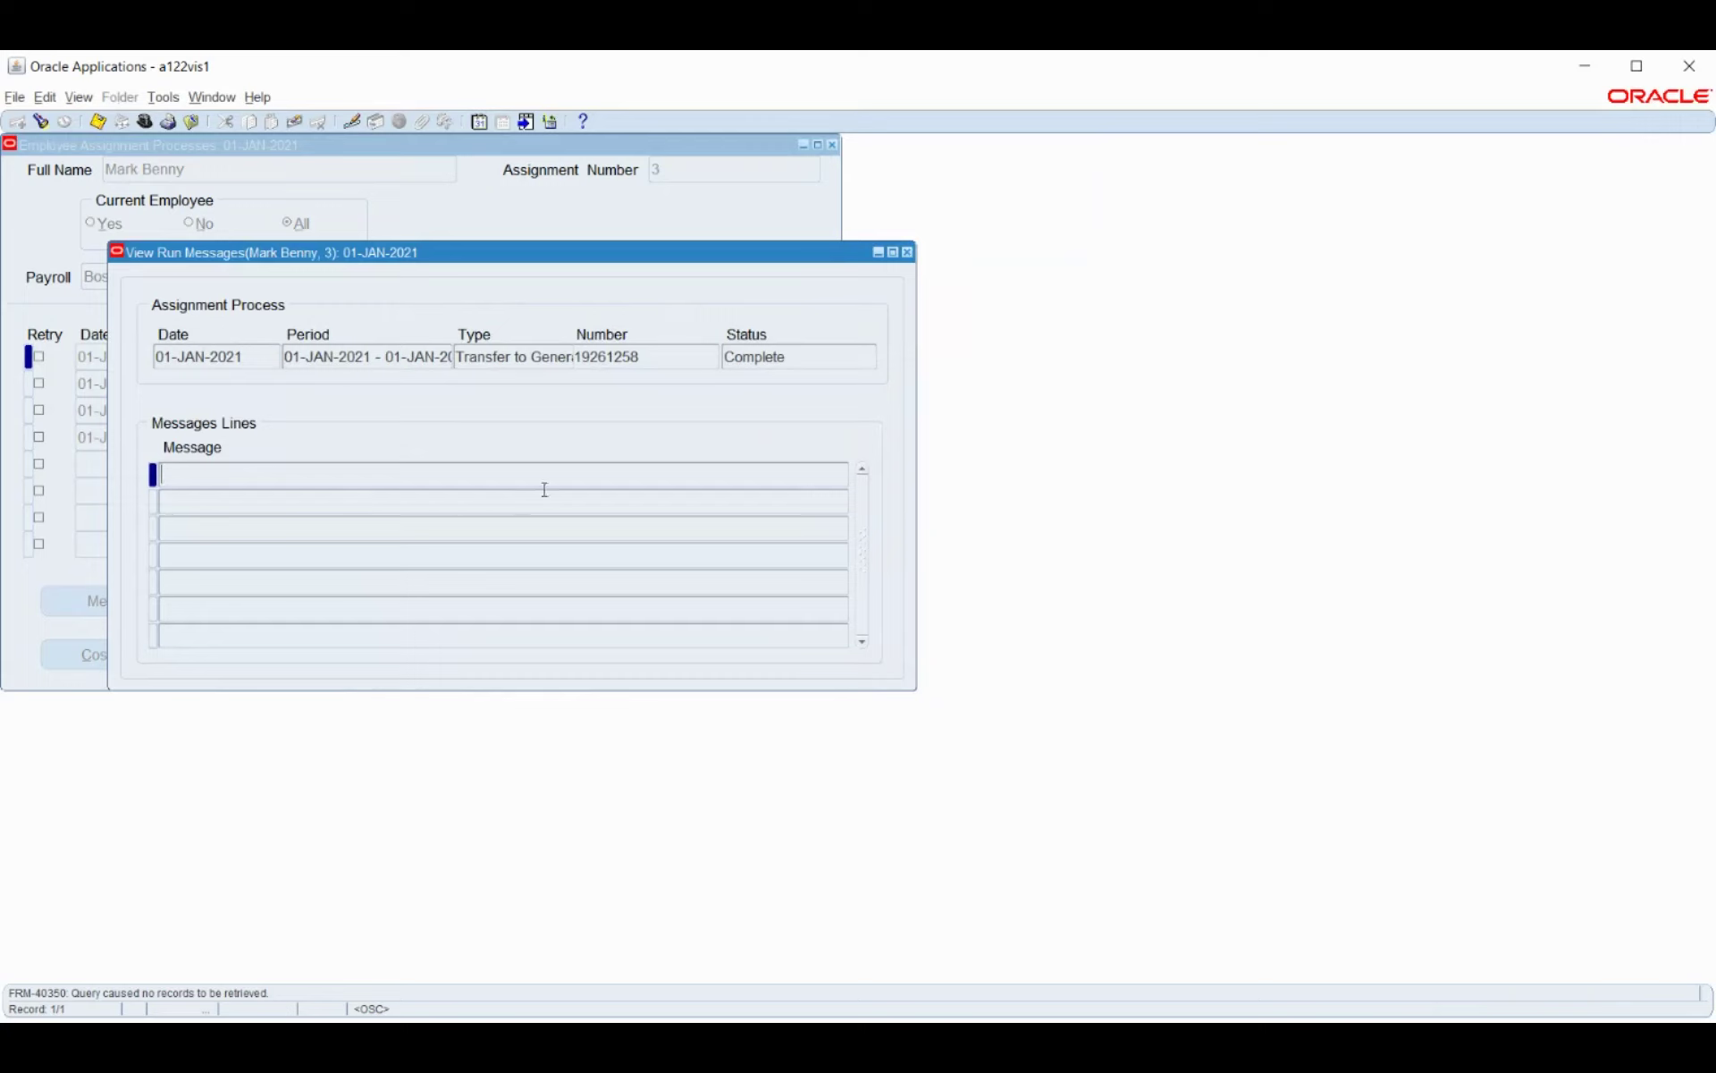
click(310, 355)
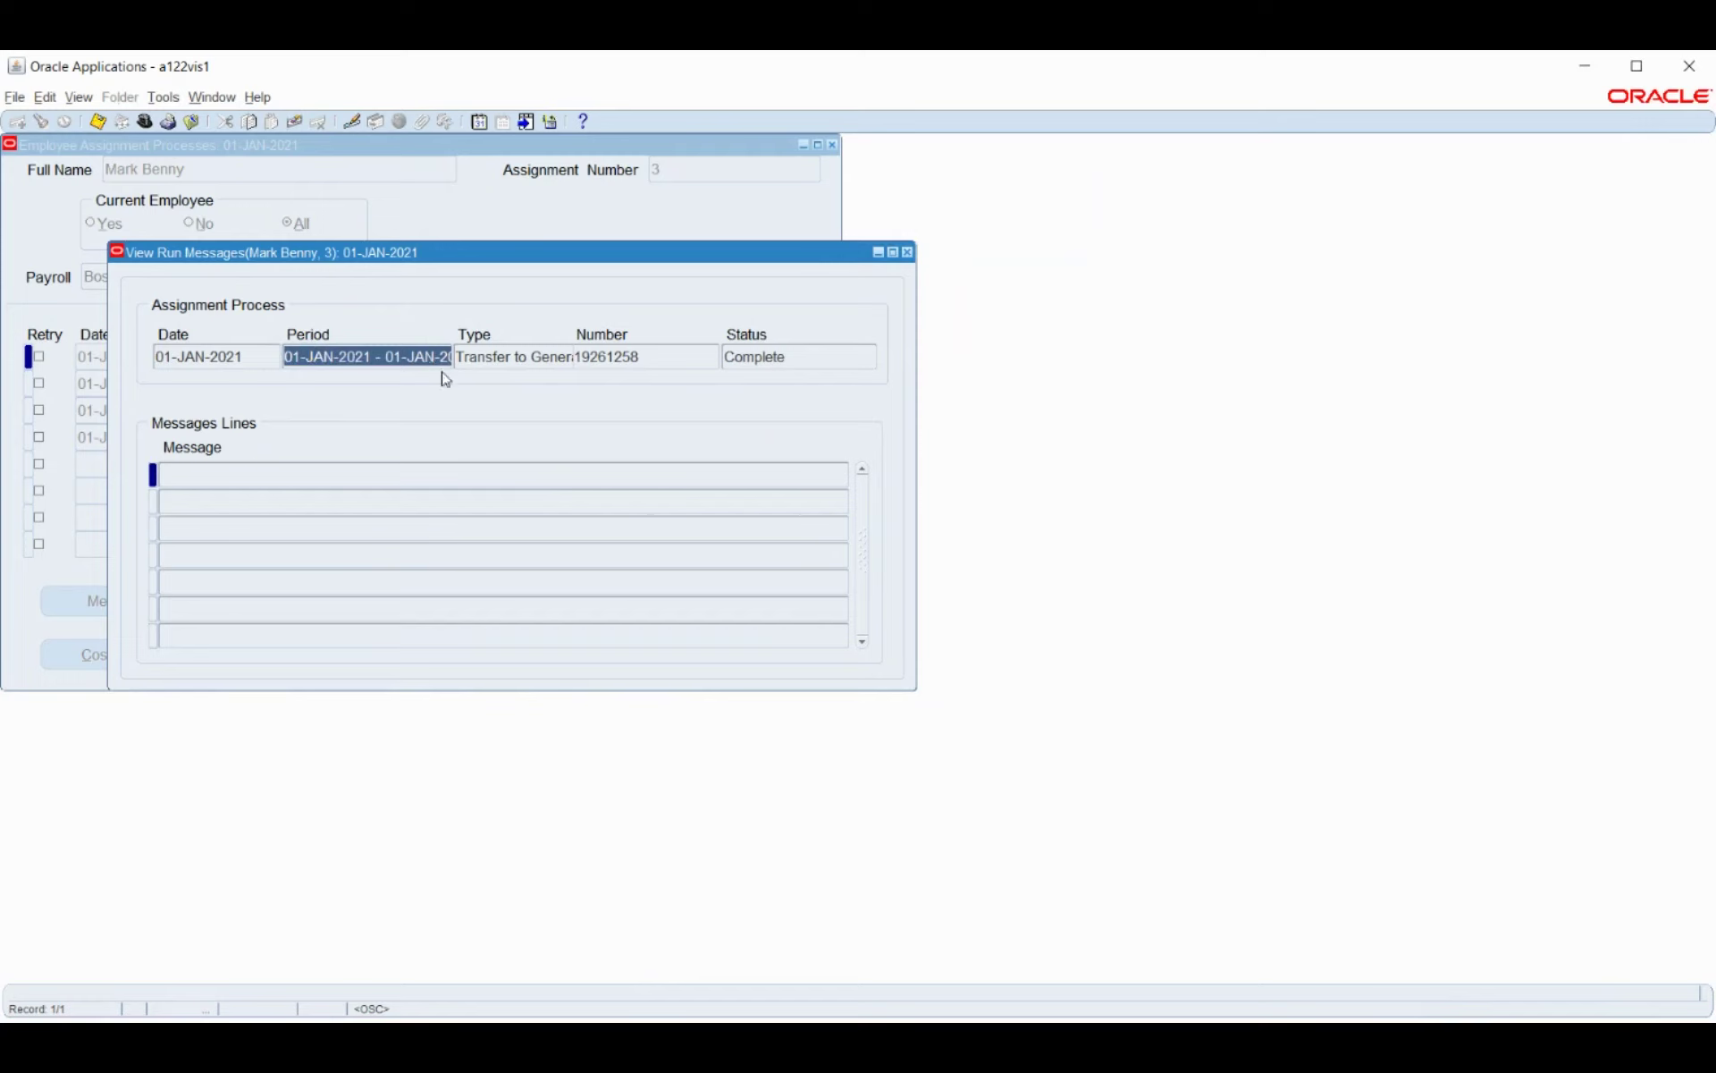
key(F4)
key(F4)
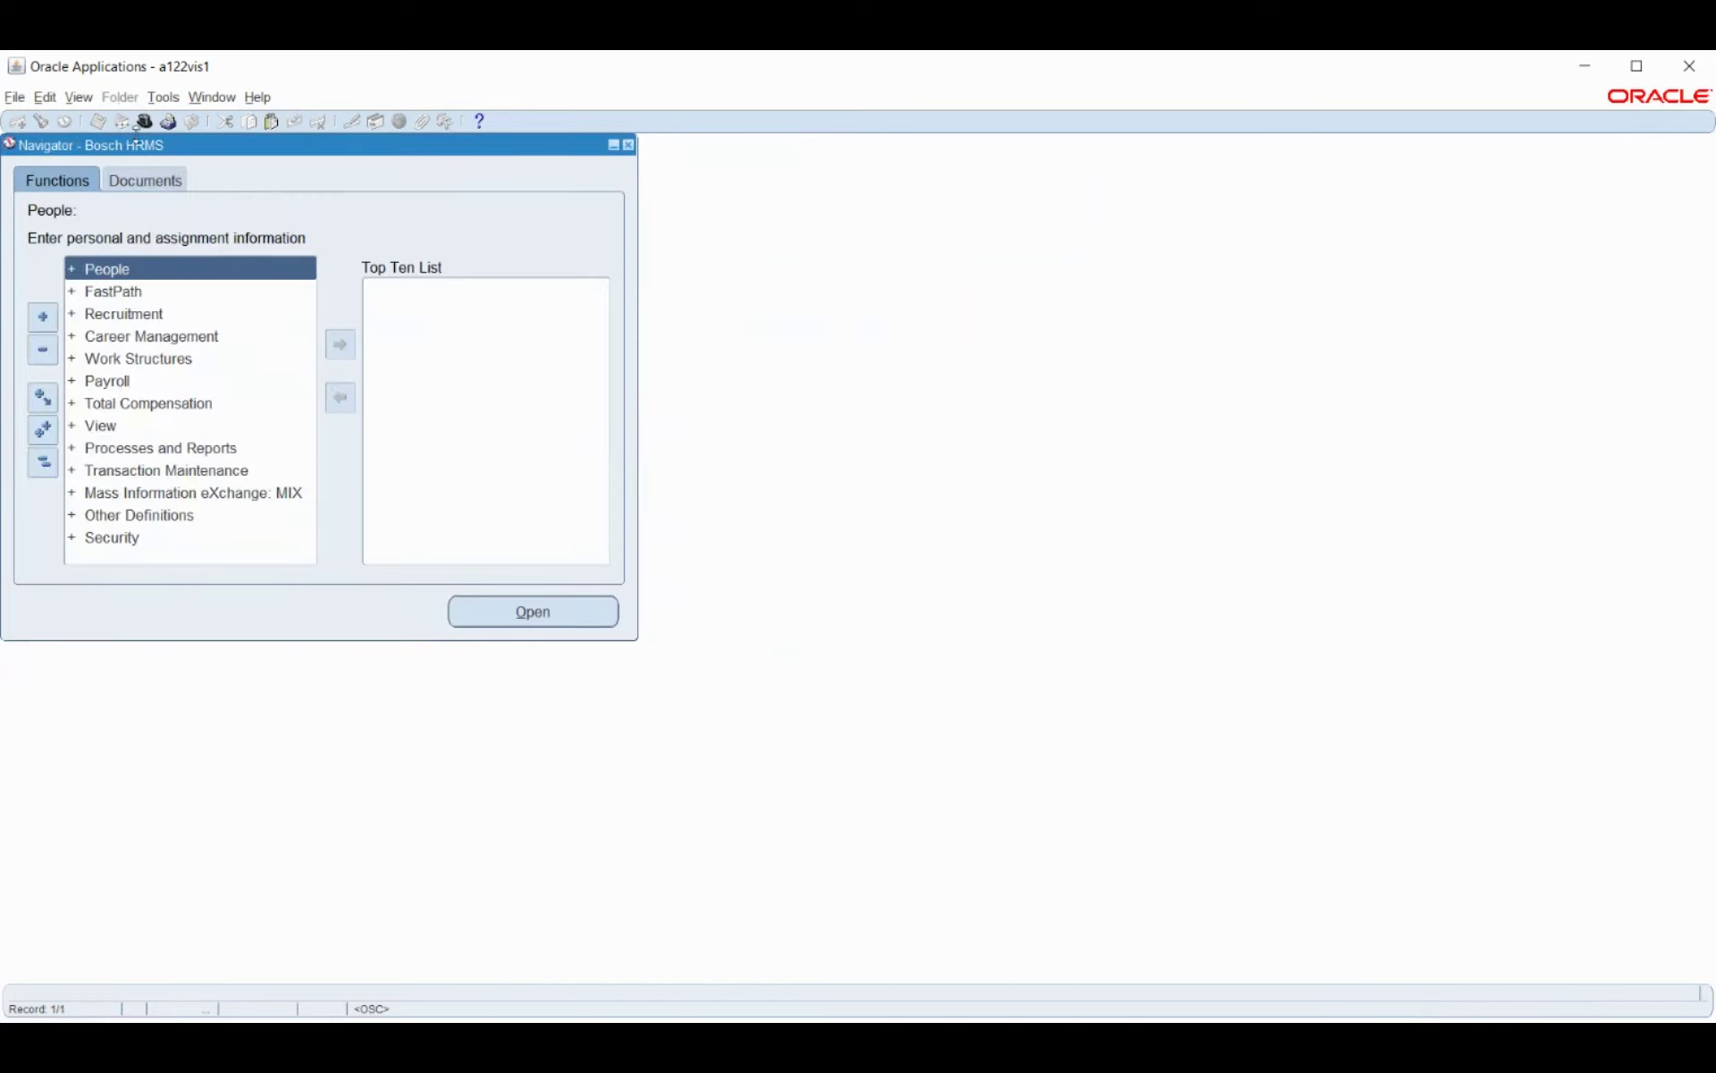
Switch to the Bosch_GL responsibility.
click(146, 122)
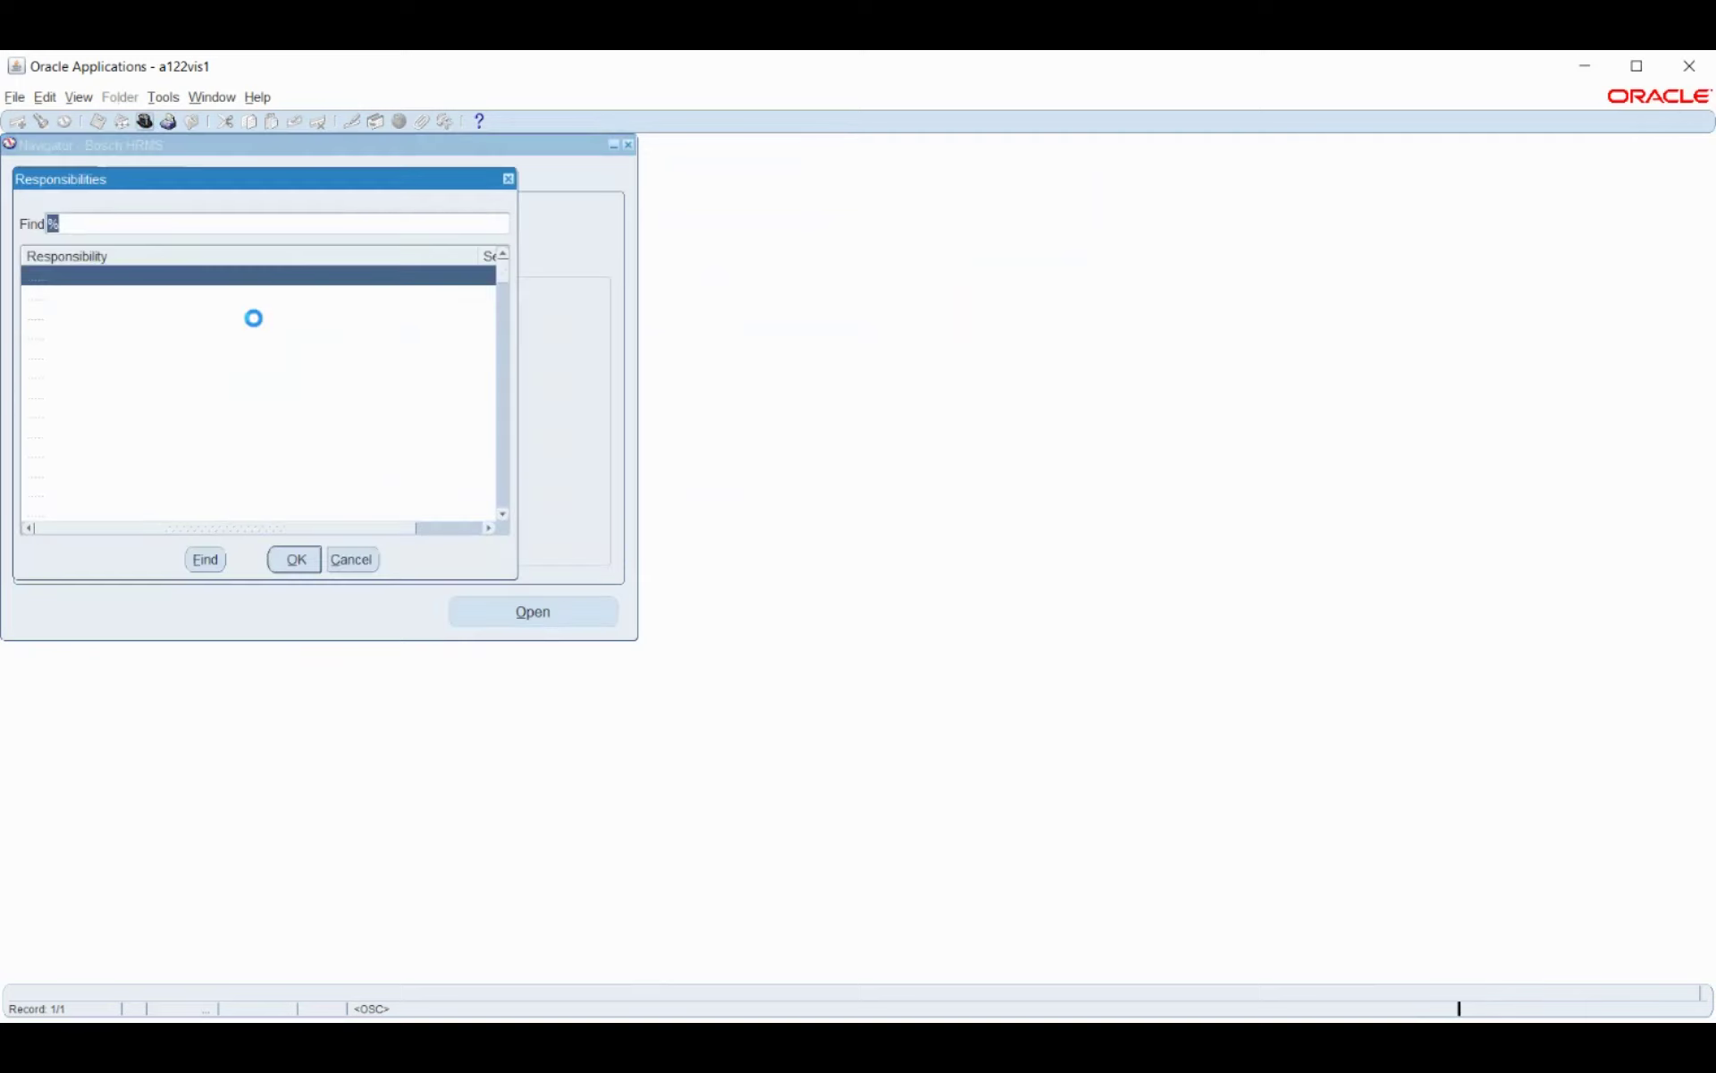
text(bosch)
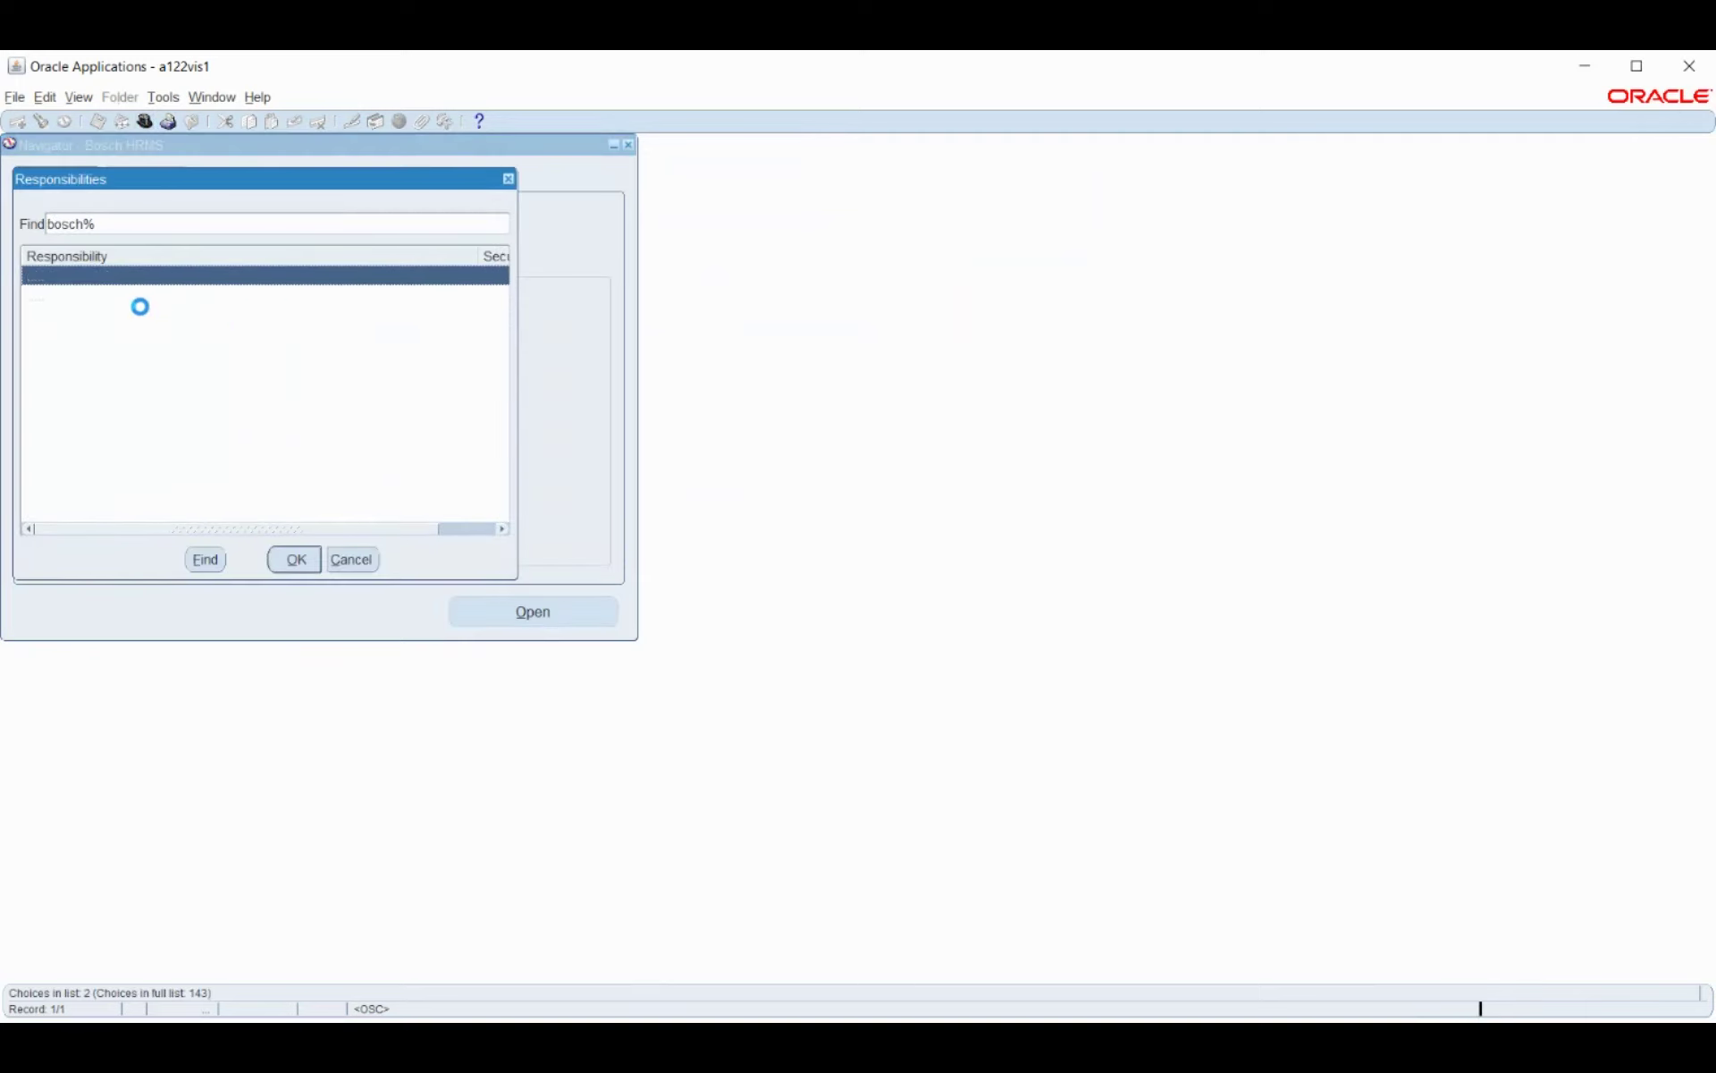
click(107, 298)
click(295, 561)
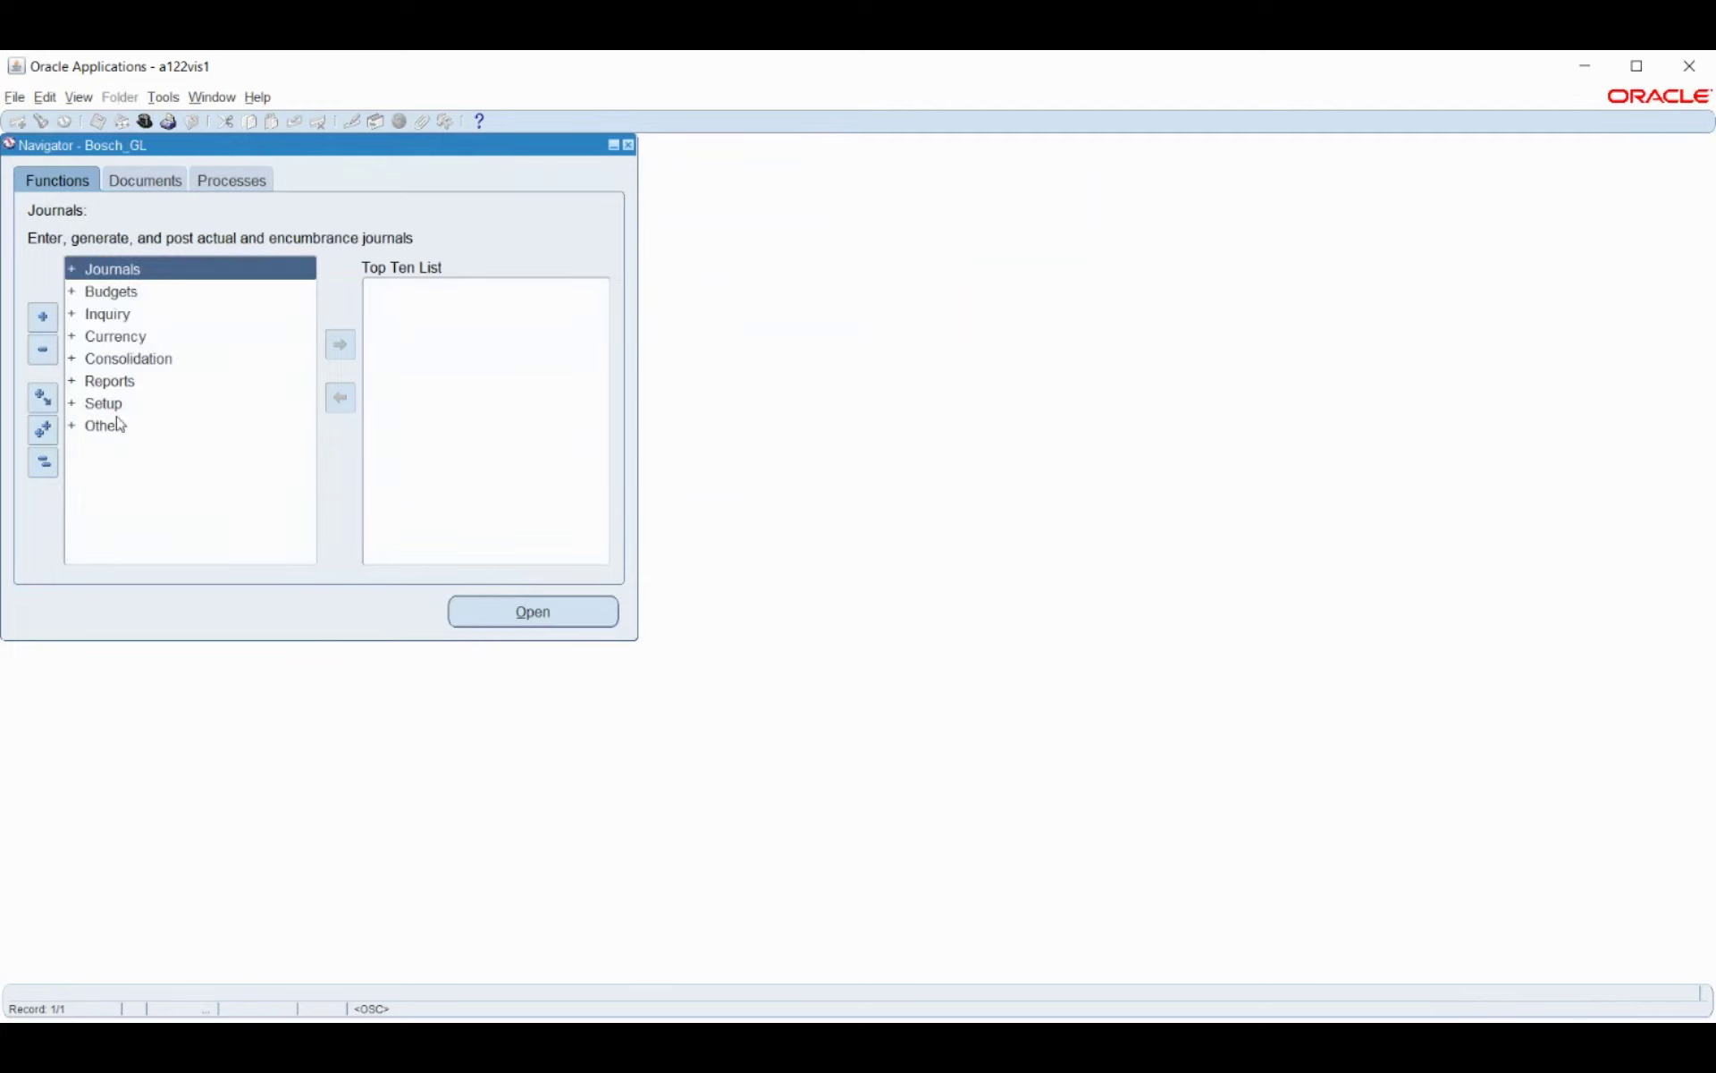
Under Setup > Open/Close, find Bosch_PL periods and open first period APR-21-21, confirming Yes.
click(129, 404)
double_click(248, 413)
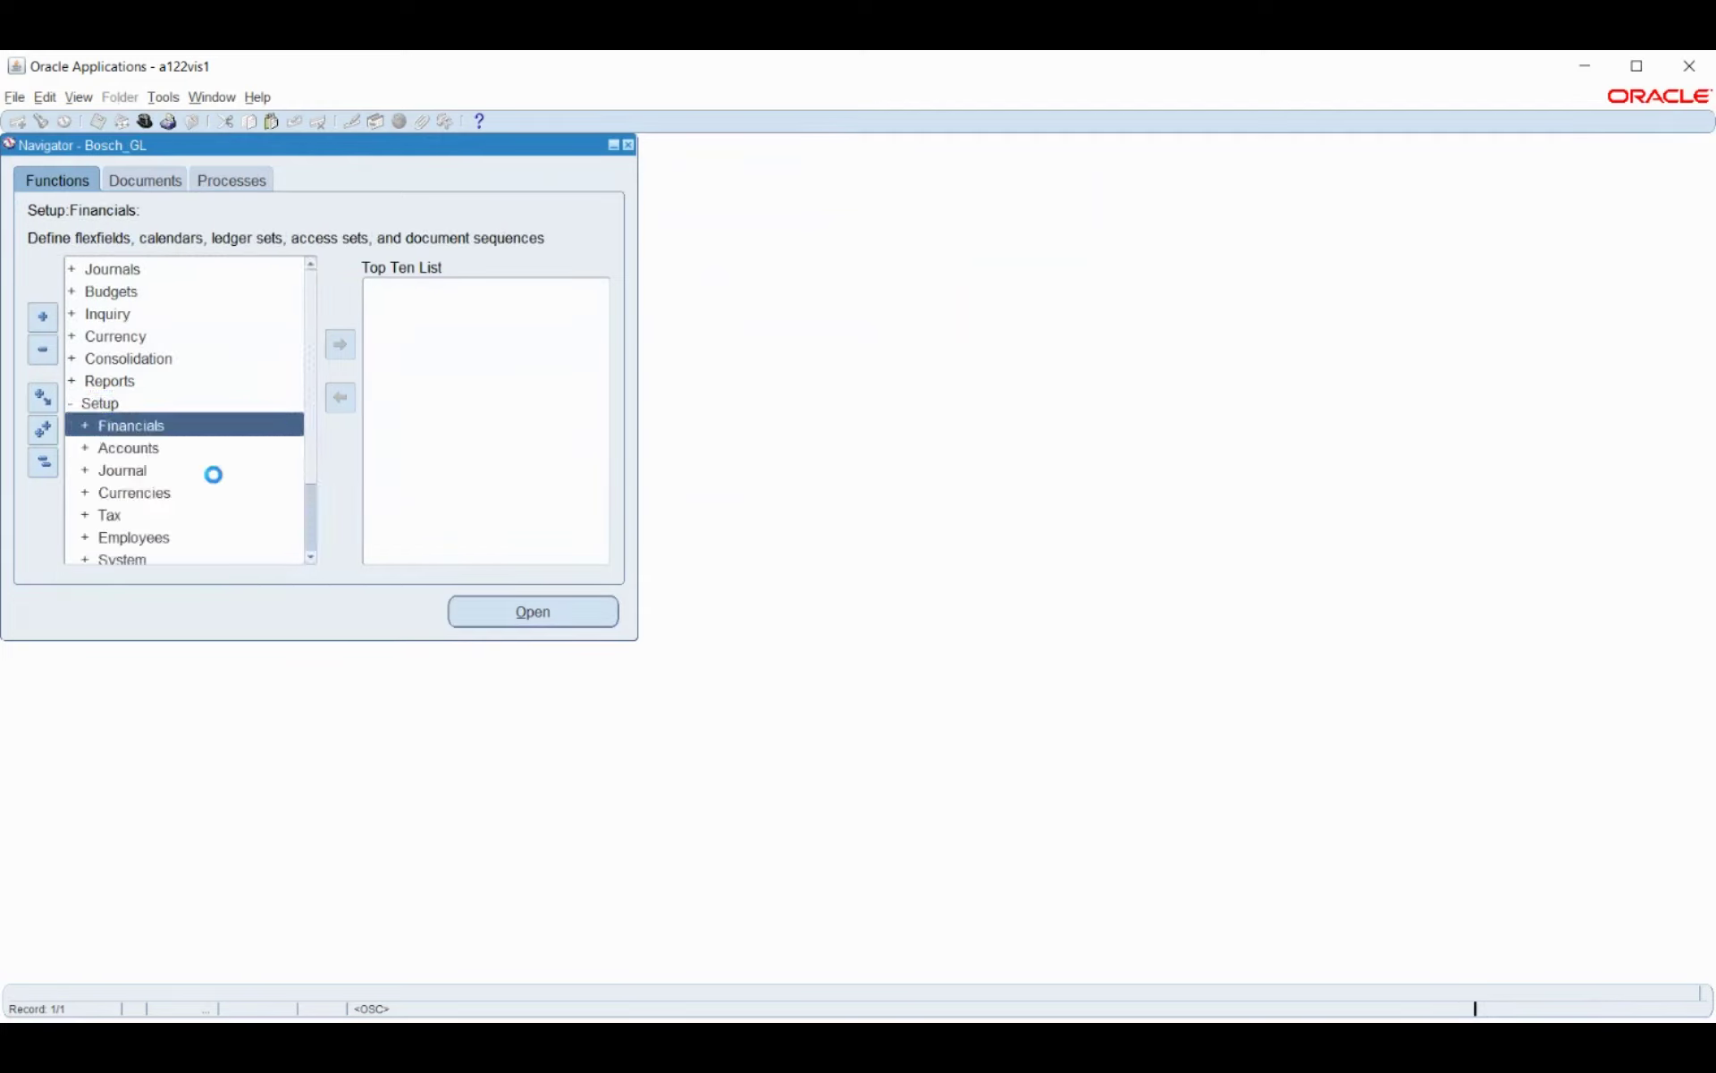
scroll(213, 474, down, 2)
click(164, 516)
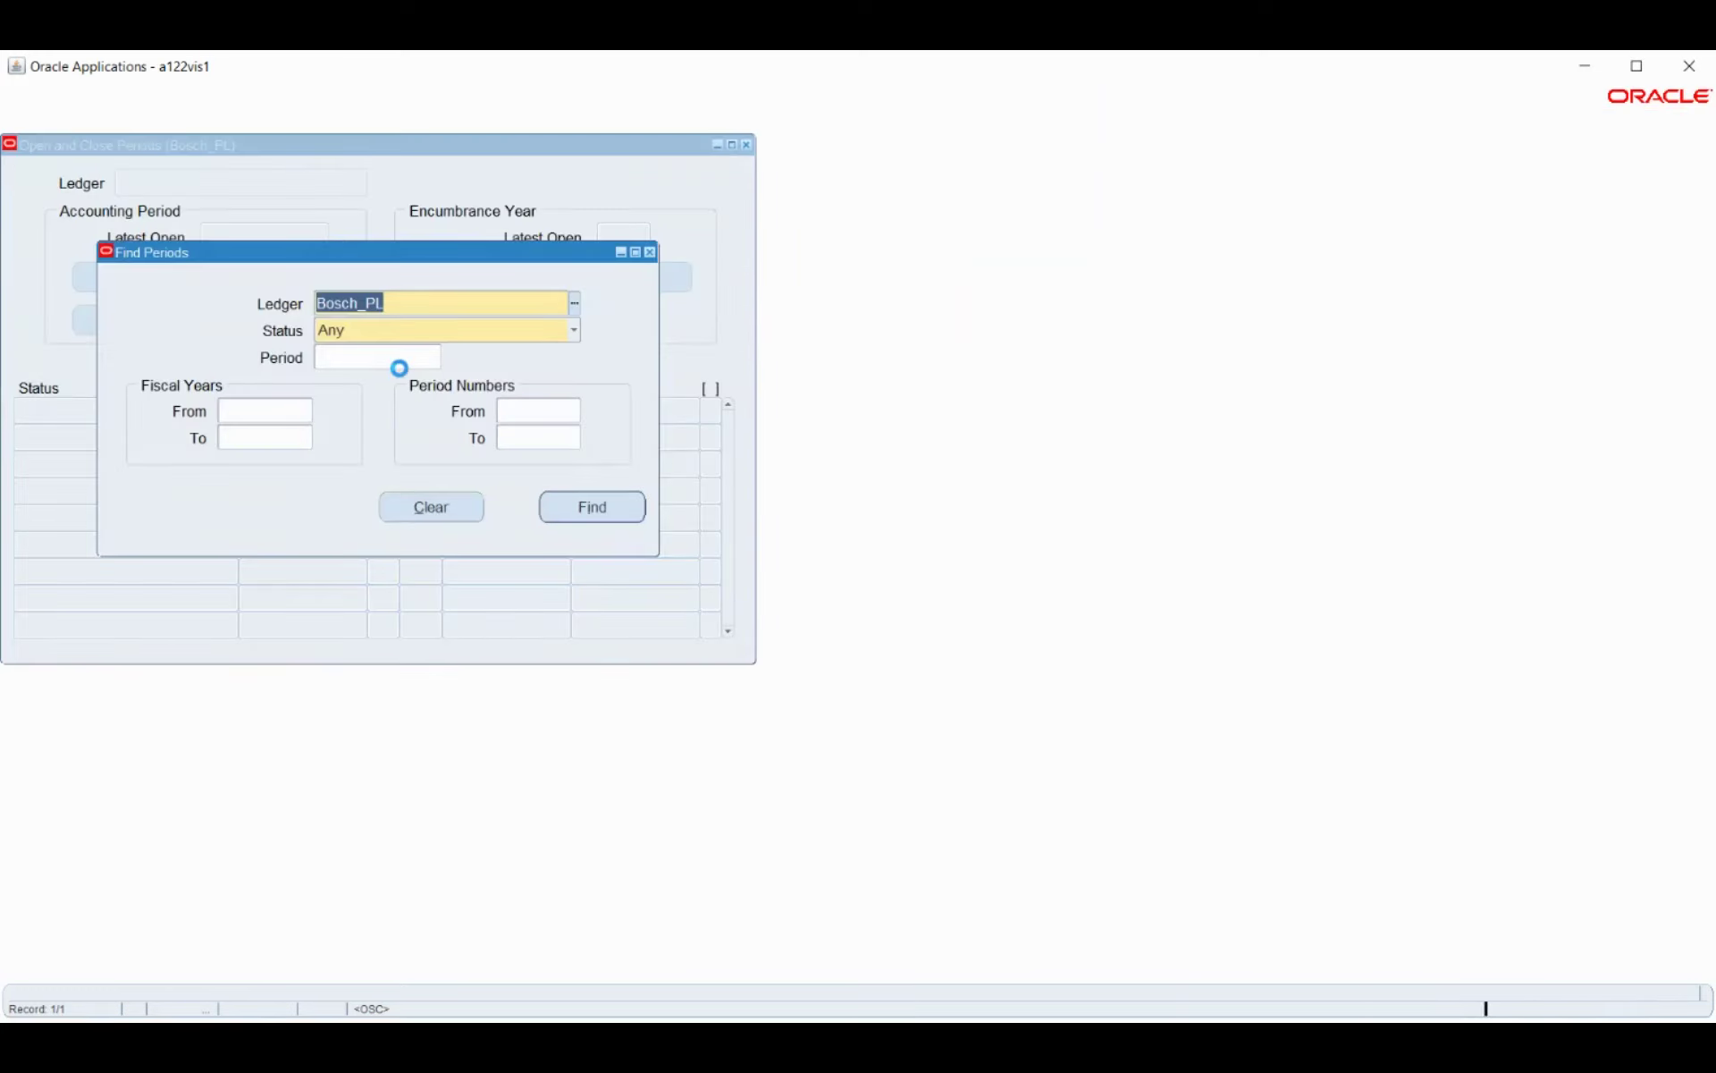
click(591, 506)
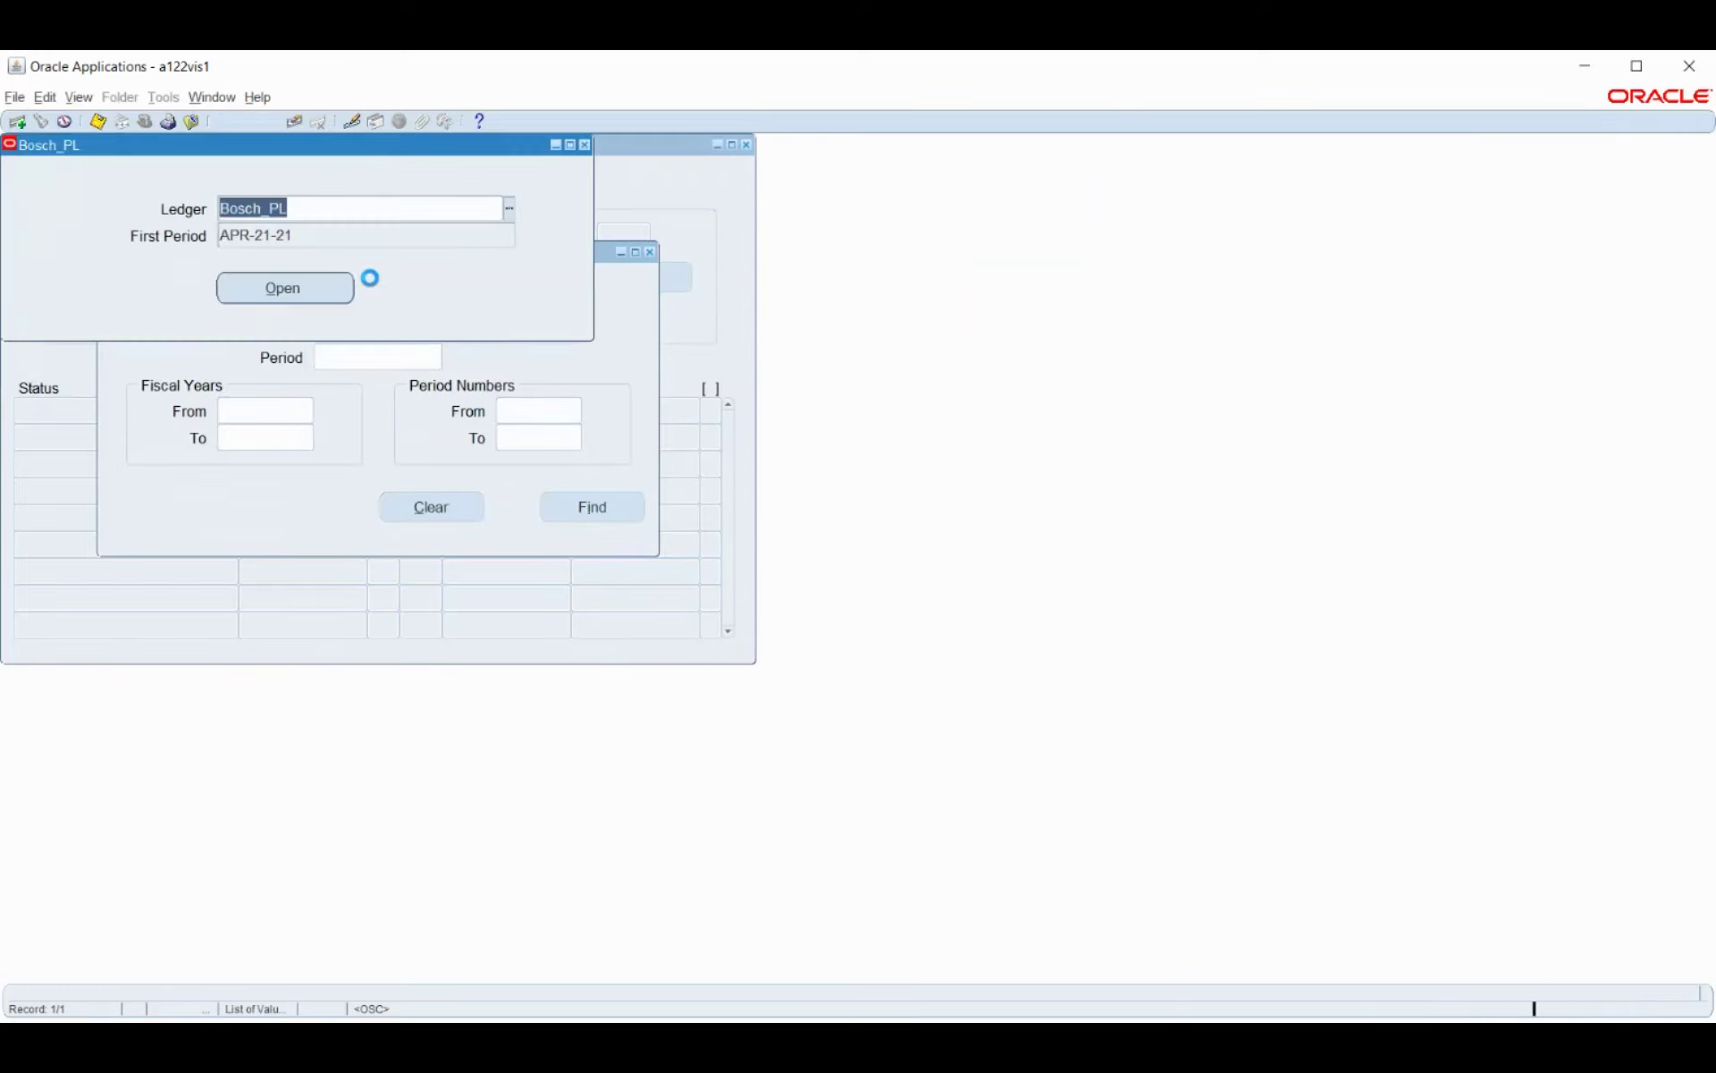
click(273, 298)
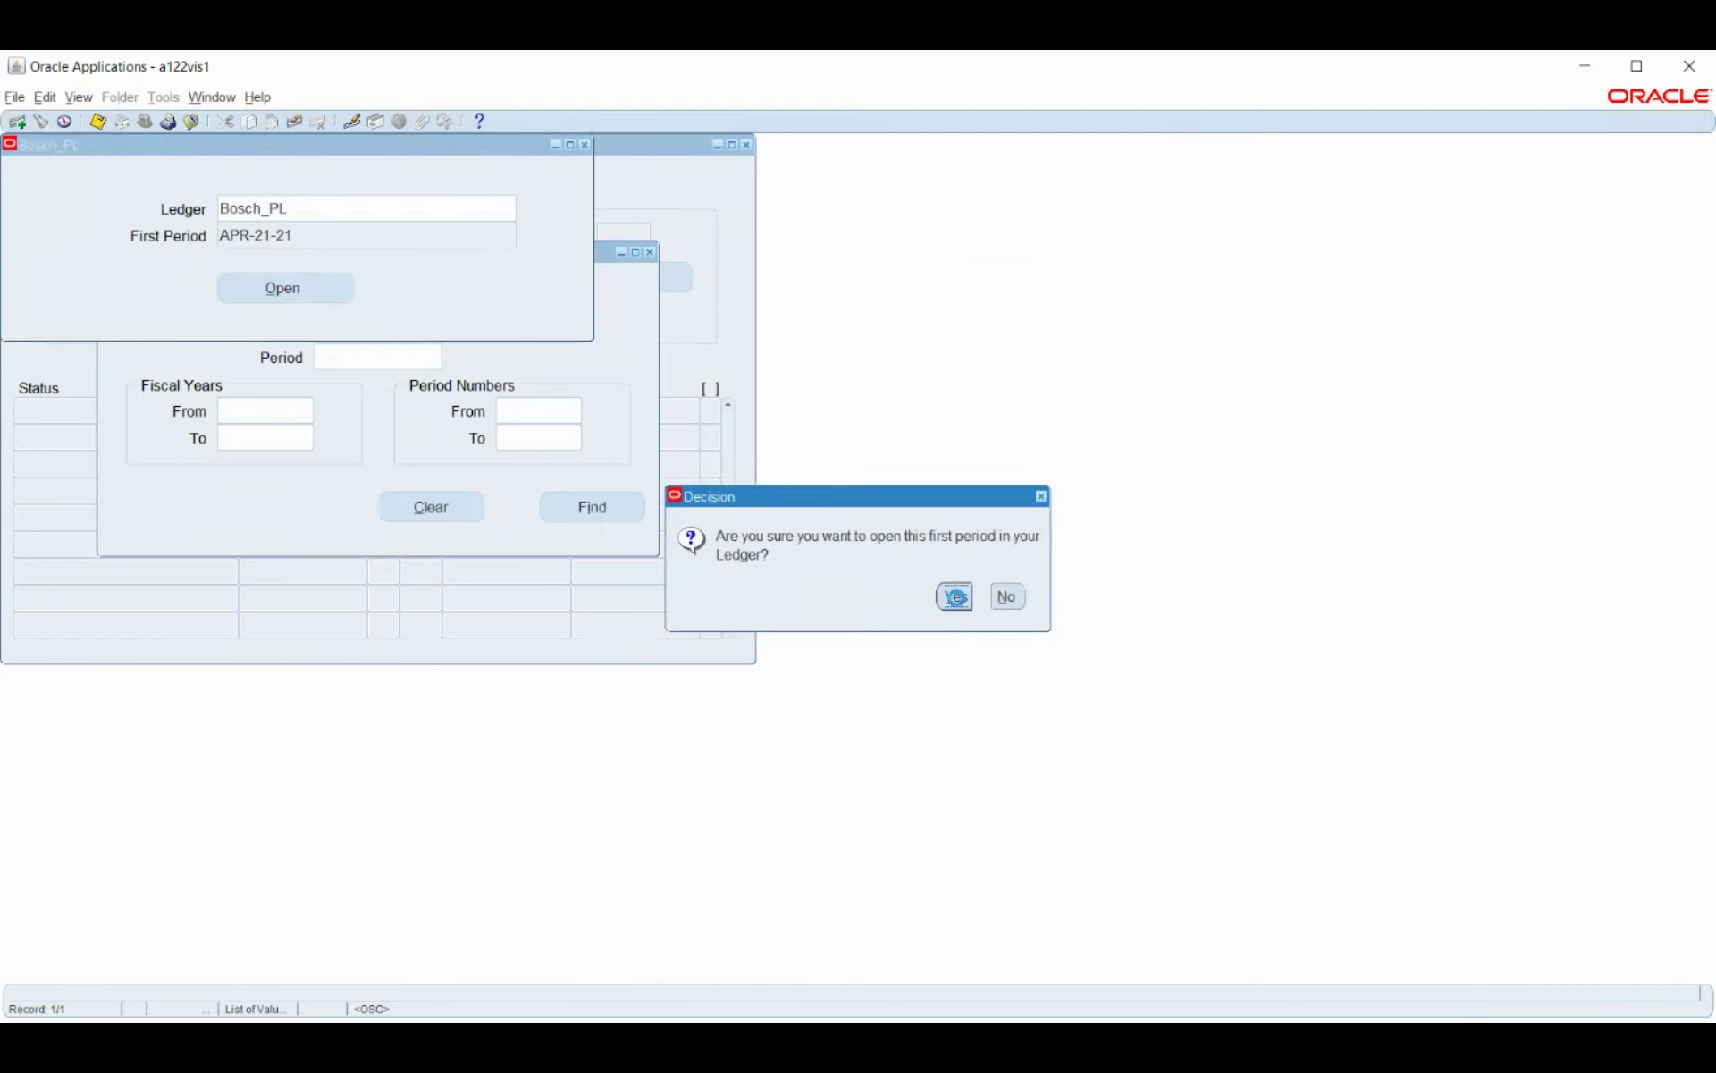
key(Return)
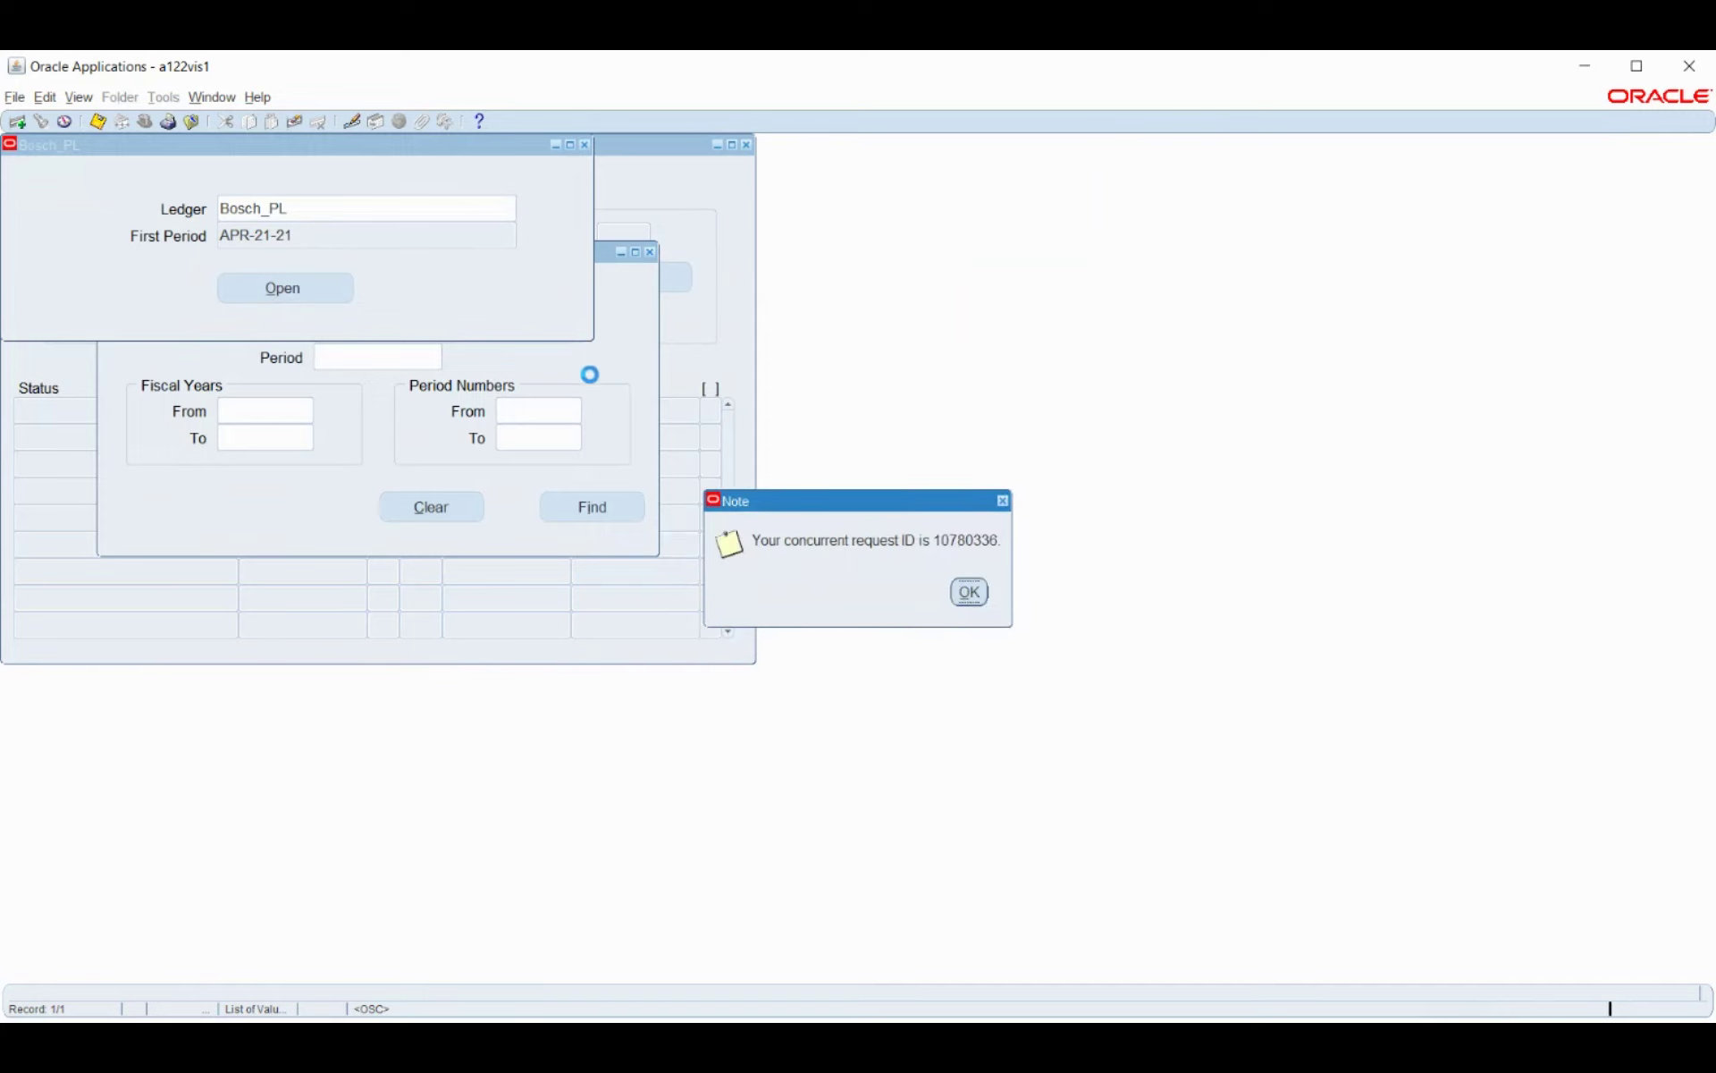
key(Return)
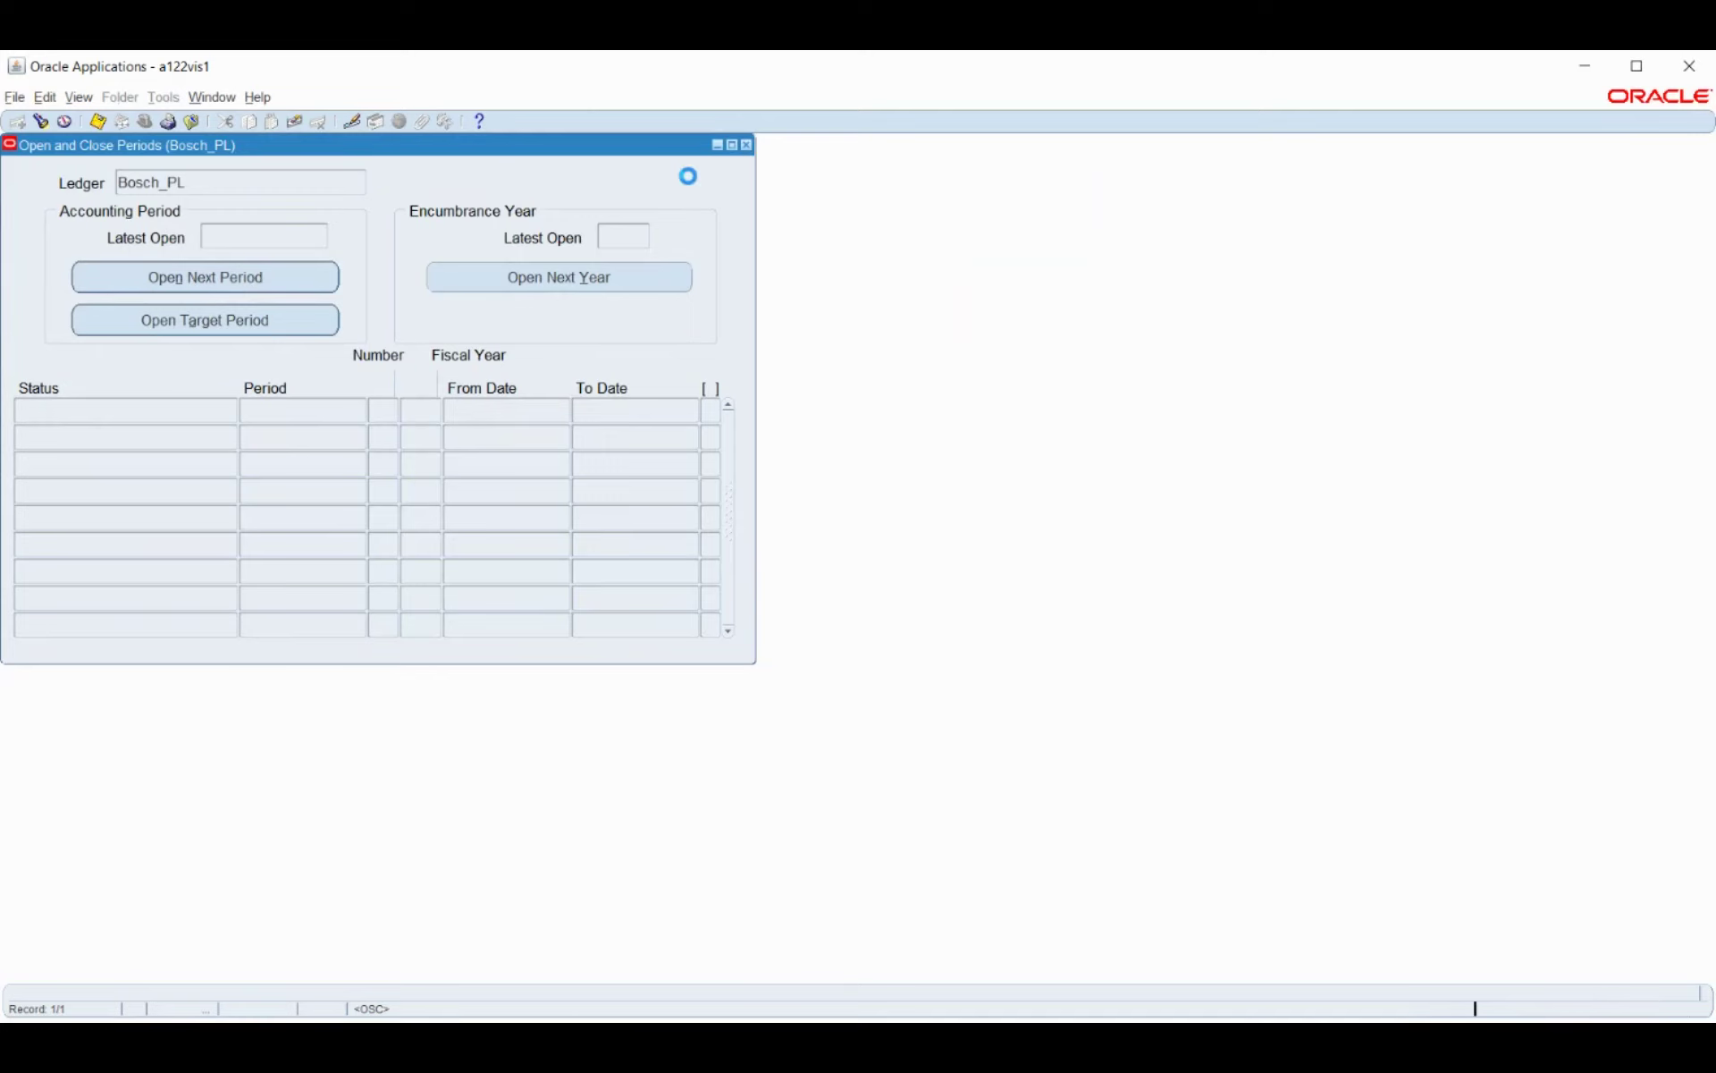
click(49, 470)
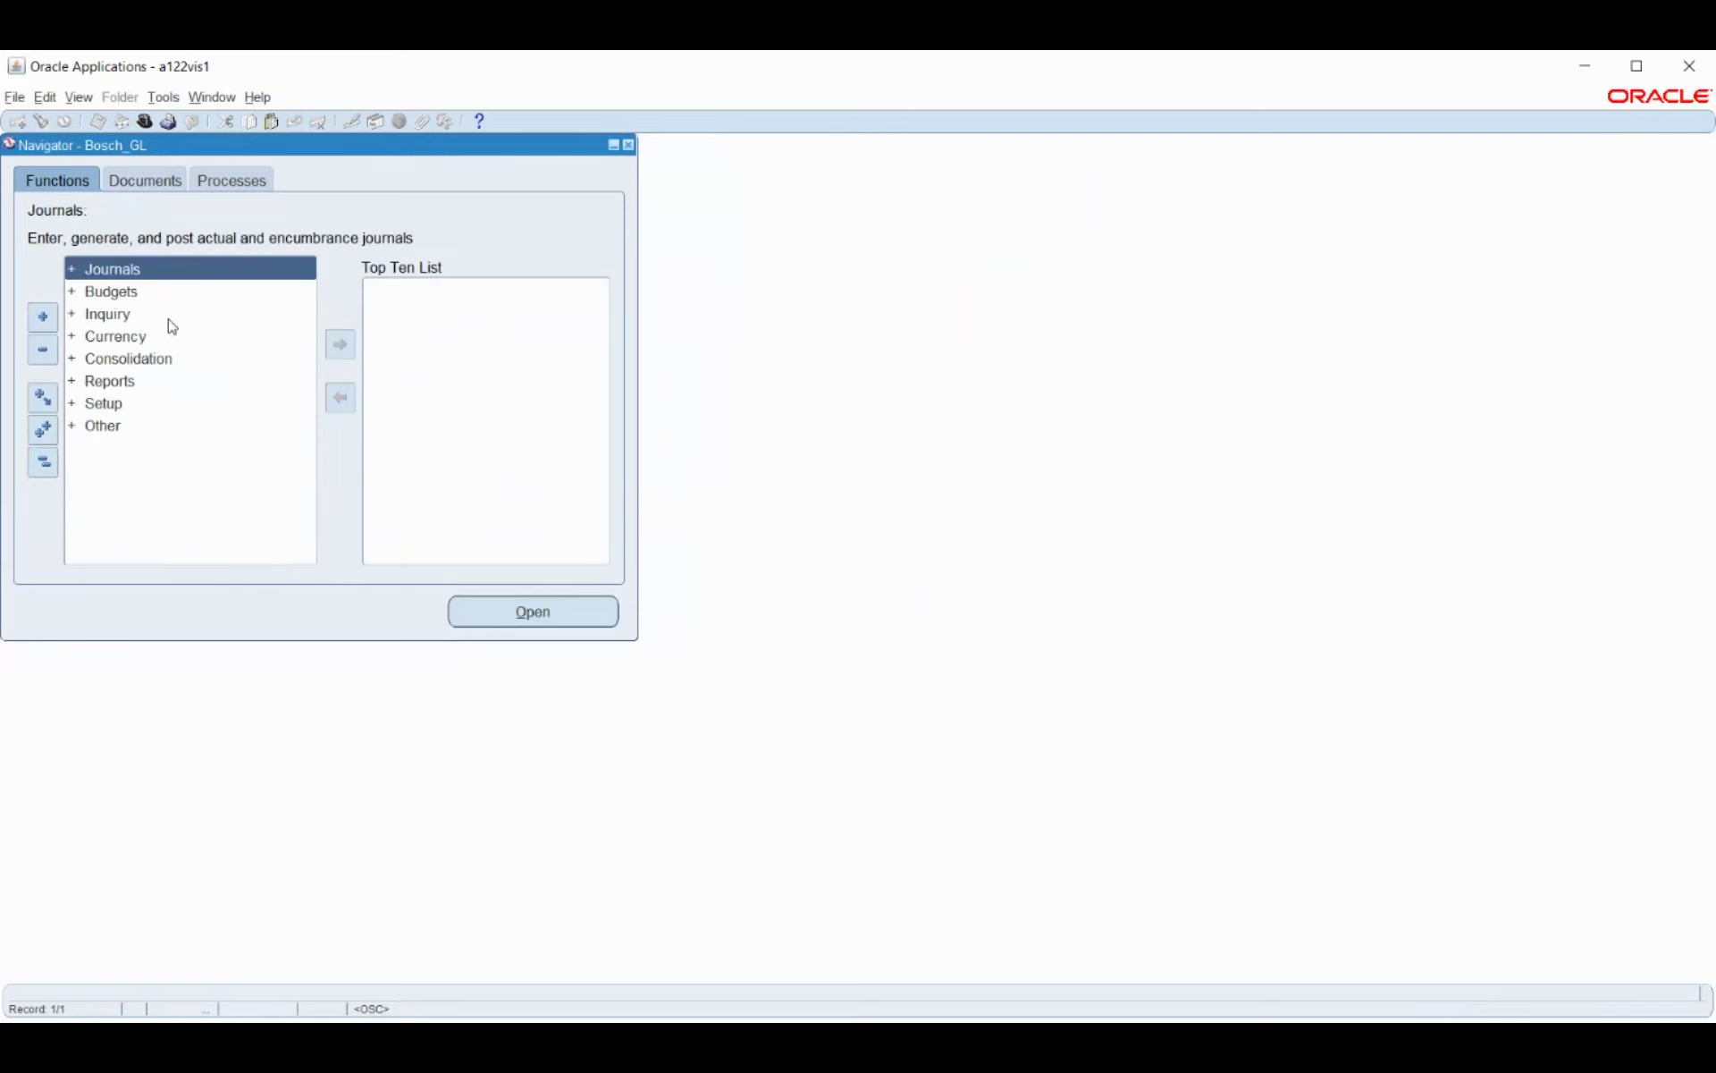
Switch to the Bosch HRMS responsibility by filtering the list on 'bosch'.
click(145, 125)
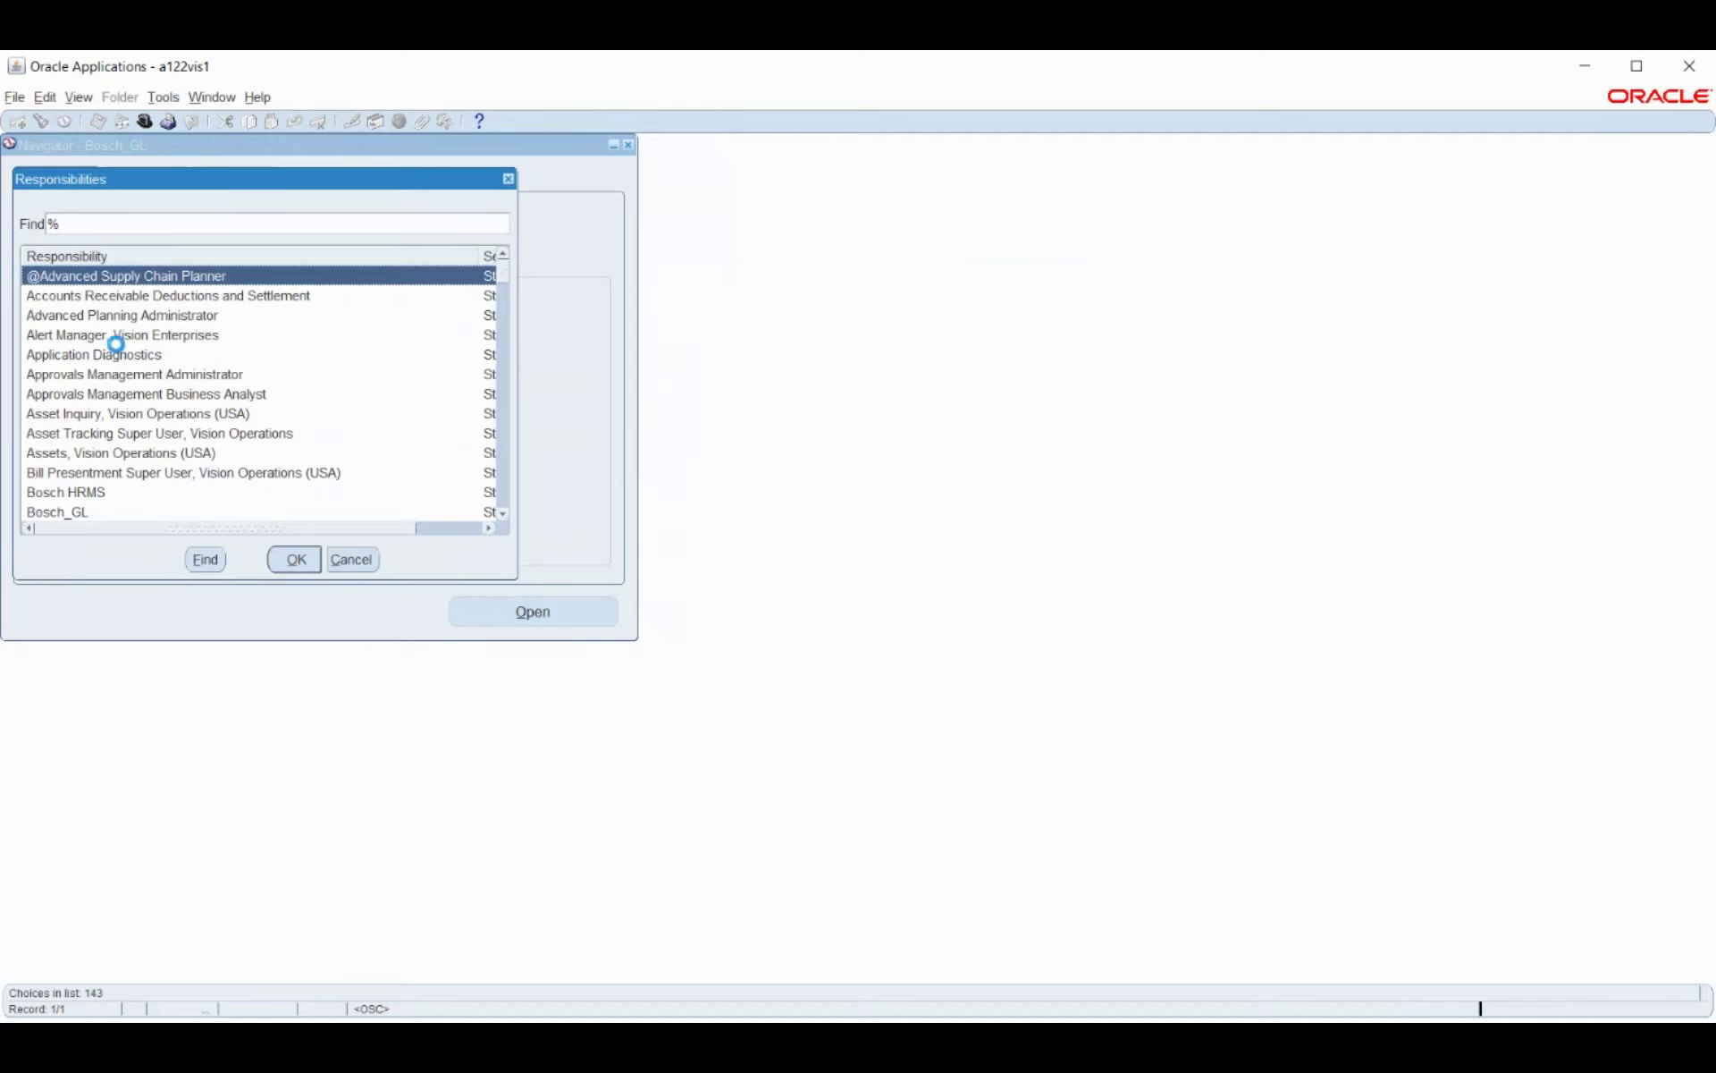
text(bosch)
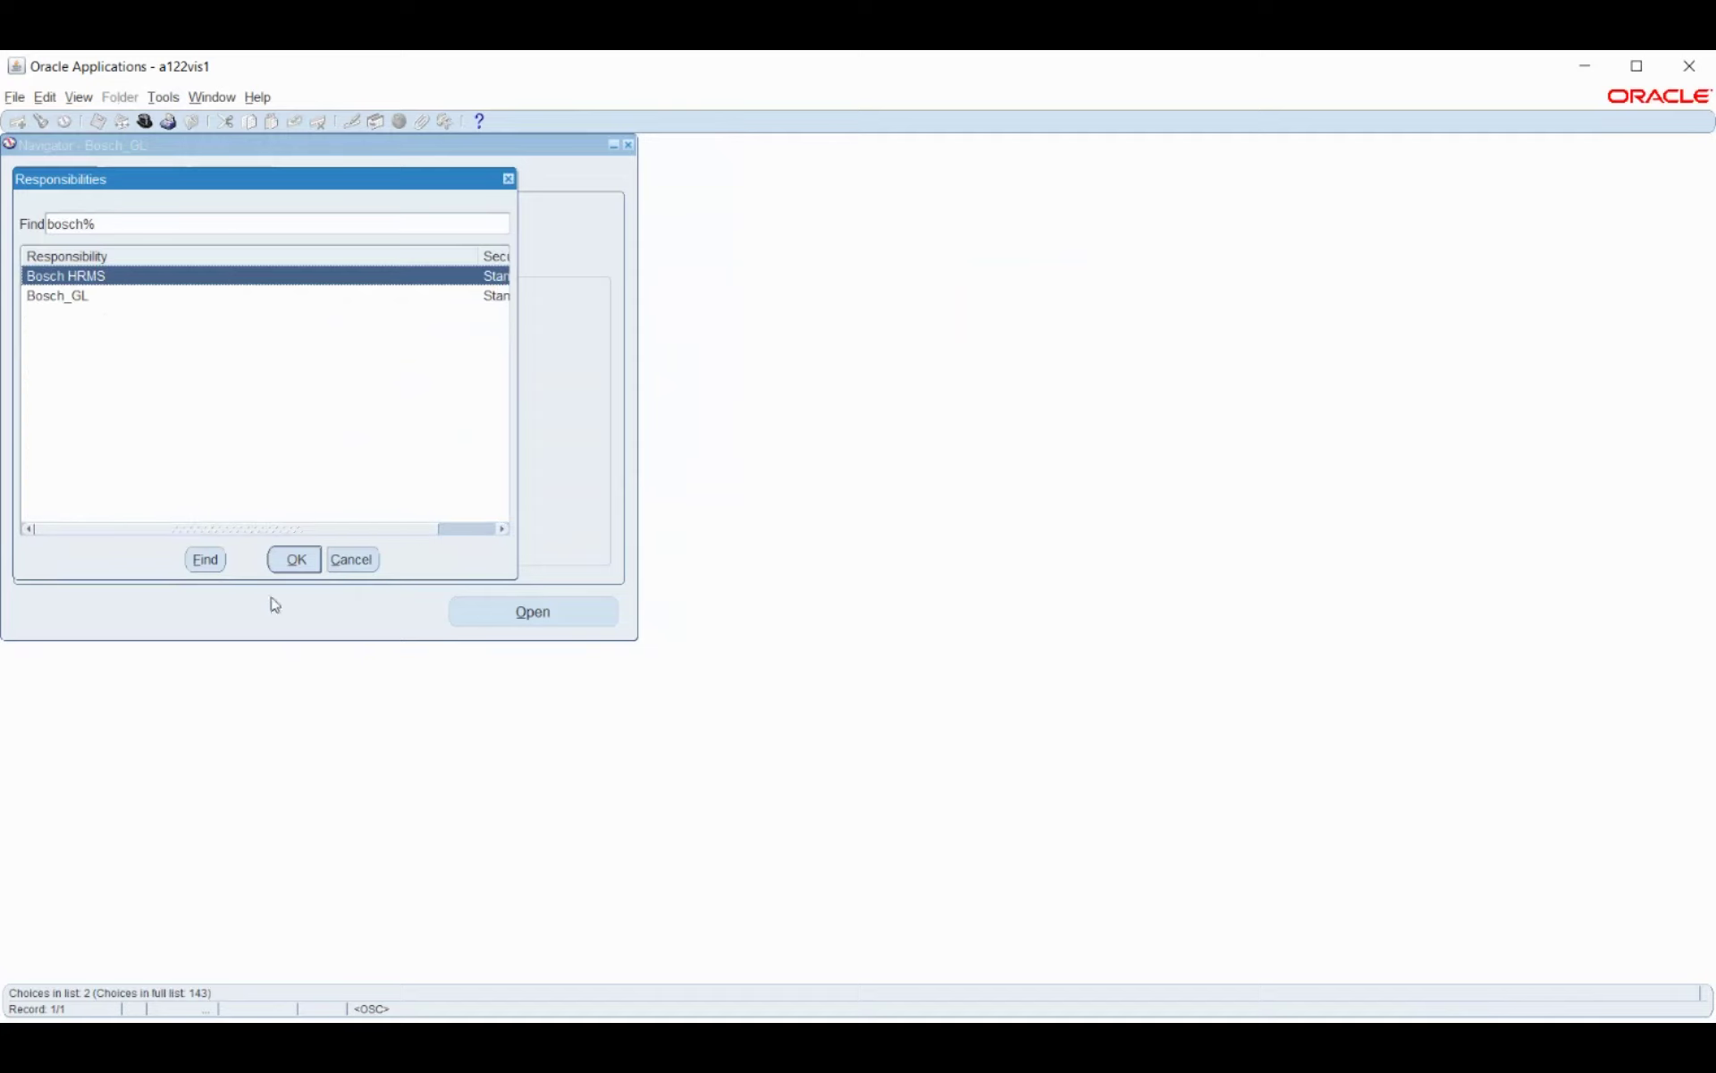
click(320, 564)
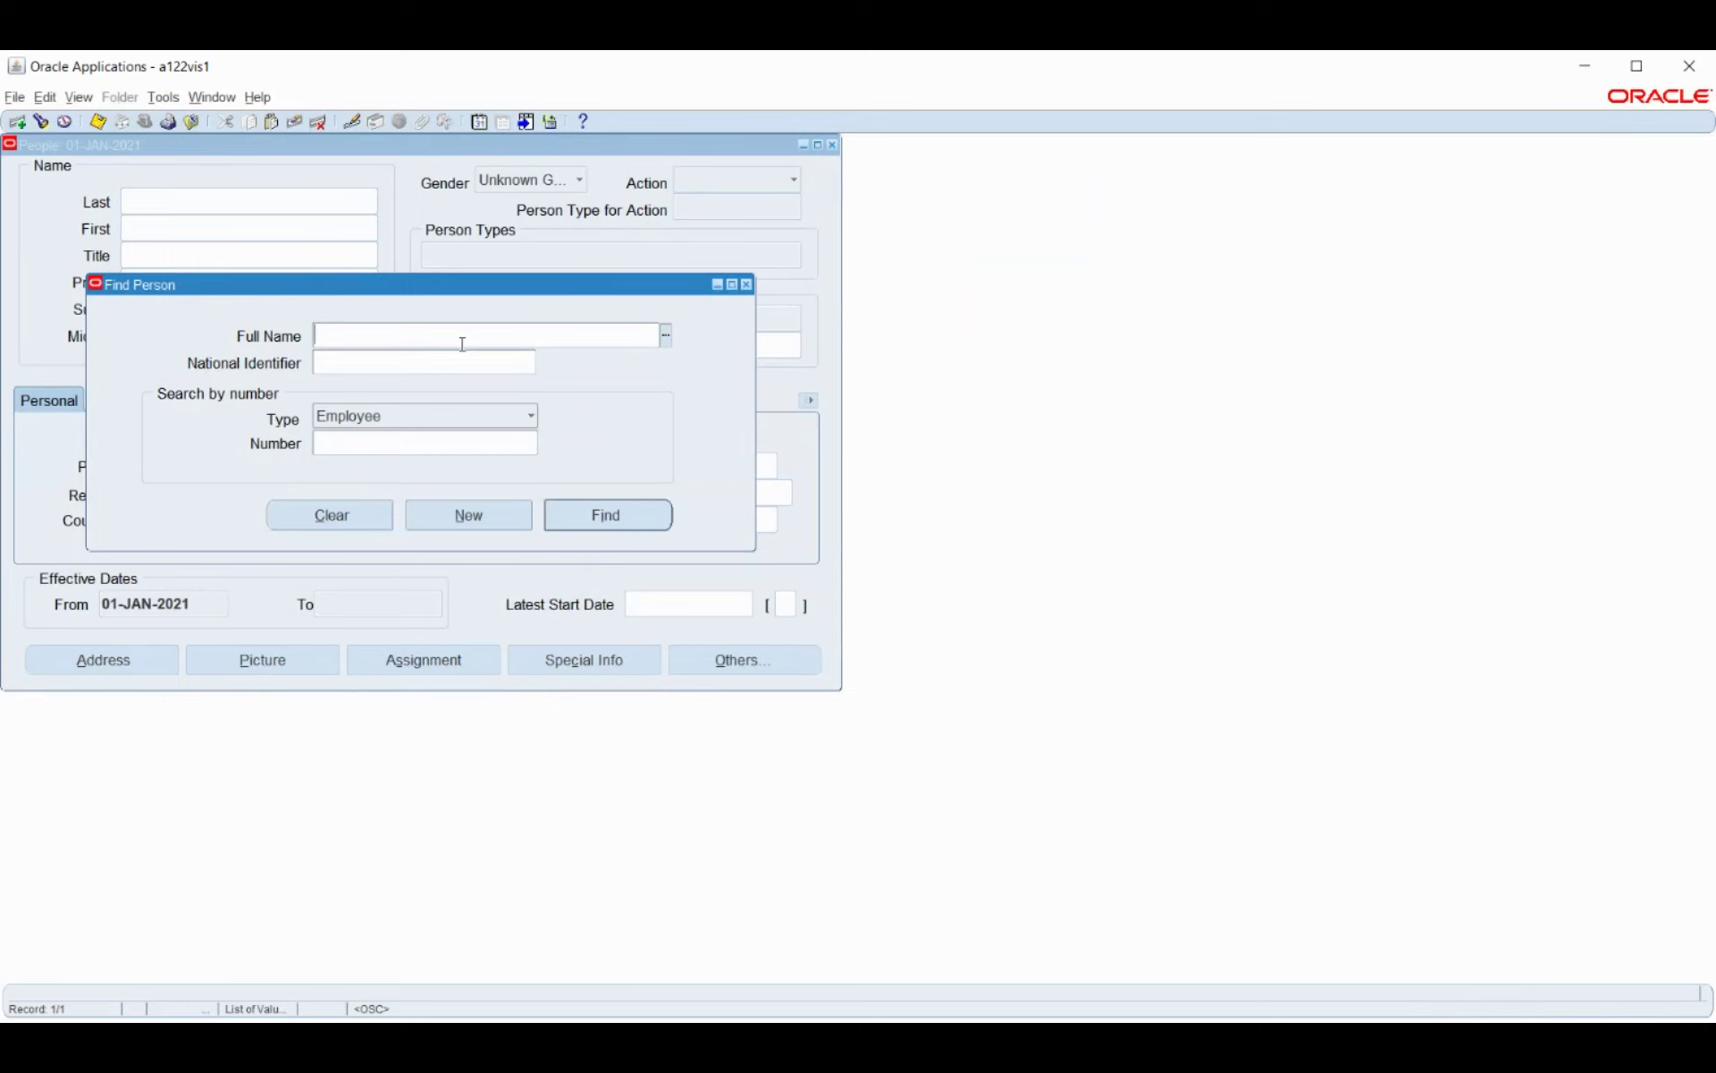
Try partial employee names in Find Person, then clear the search fields.
text(ark)
key(Tab)
click(464, 336)
text(sm)
key(Tab)
text(smith)
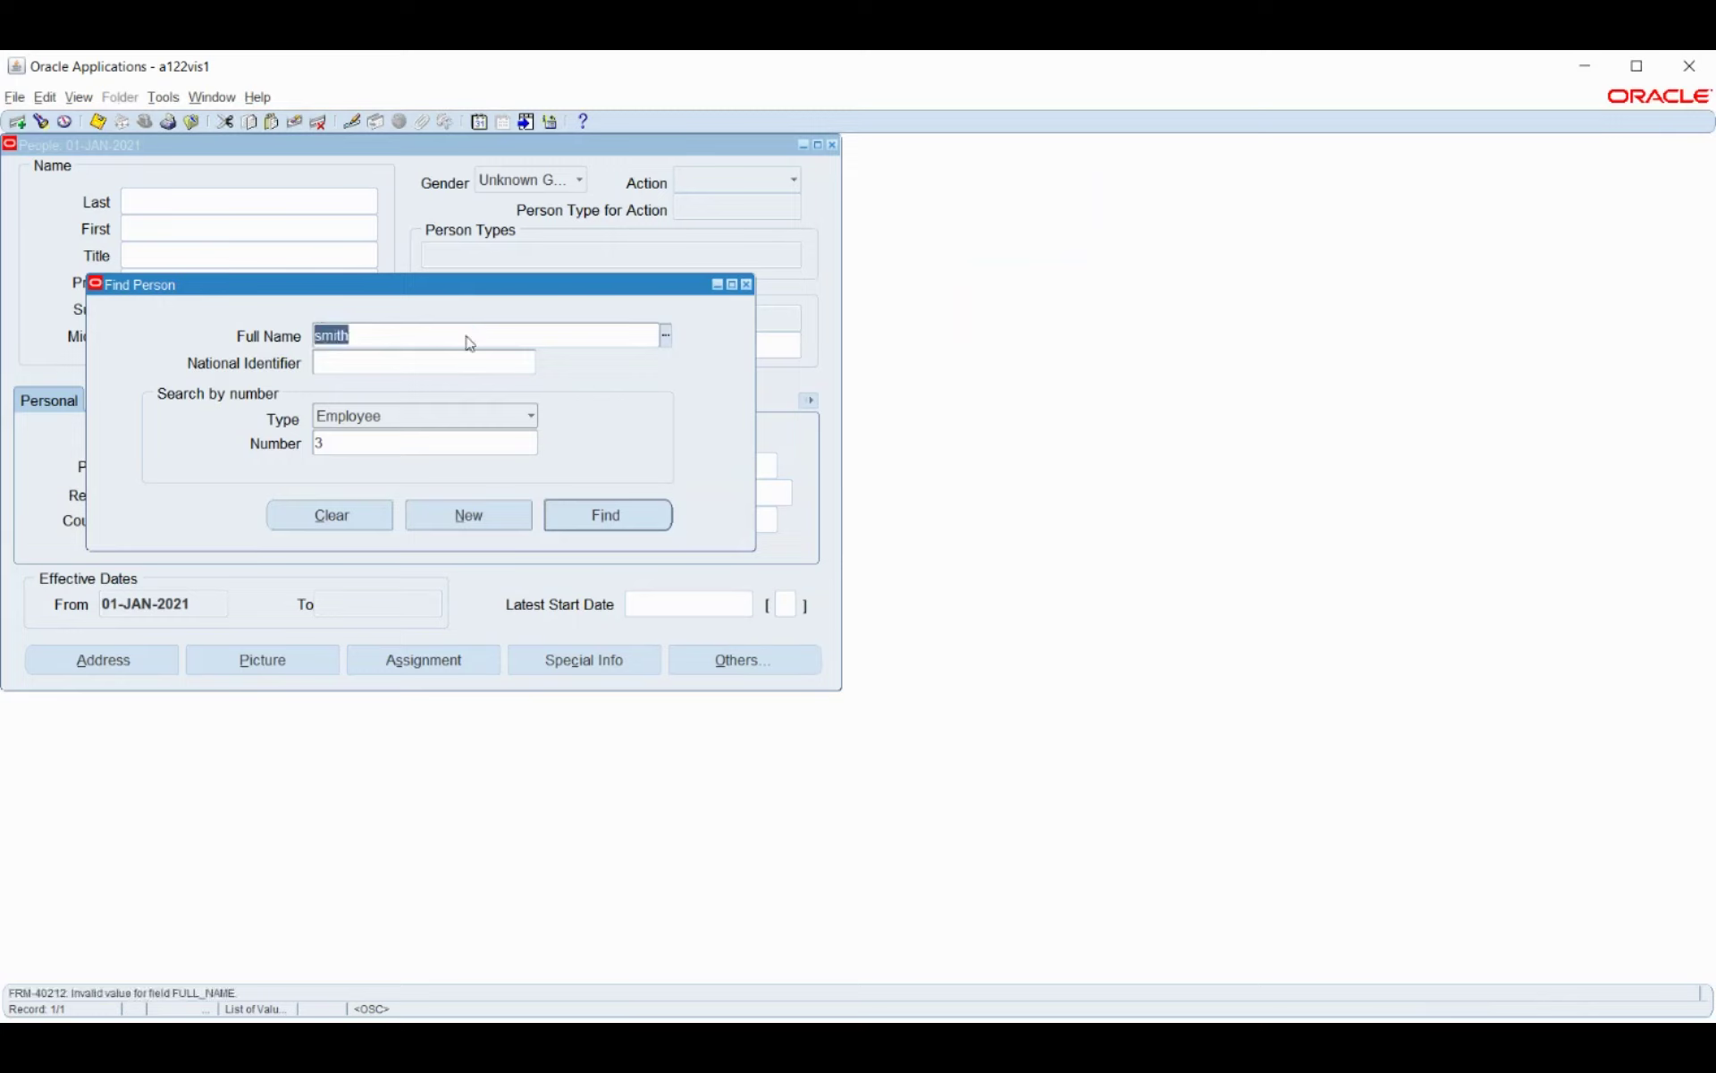
key(Delete)
click(353, 515)
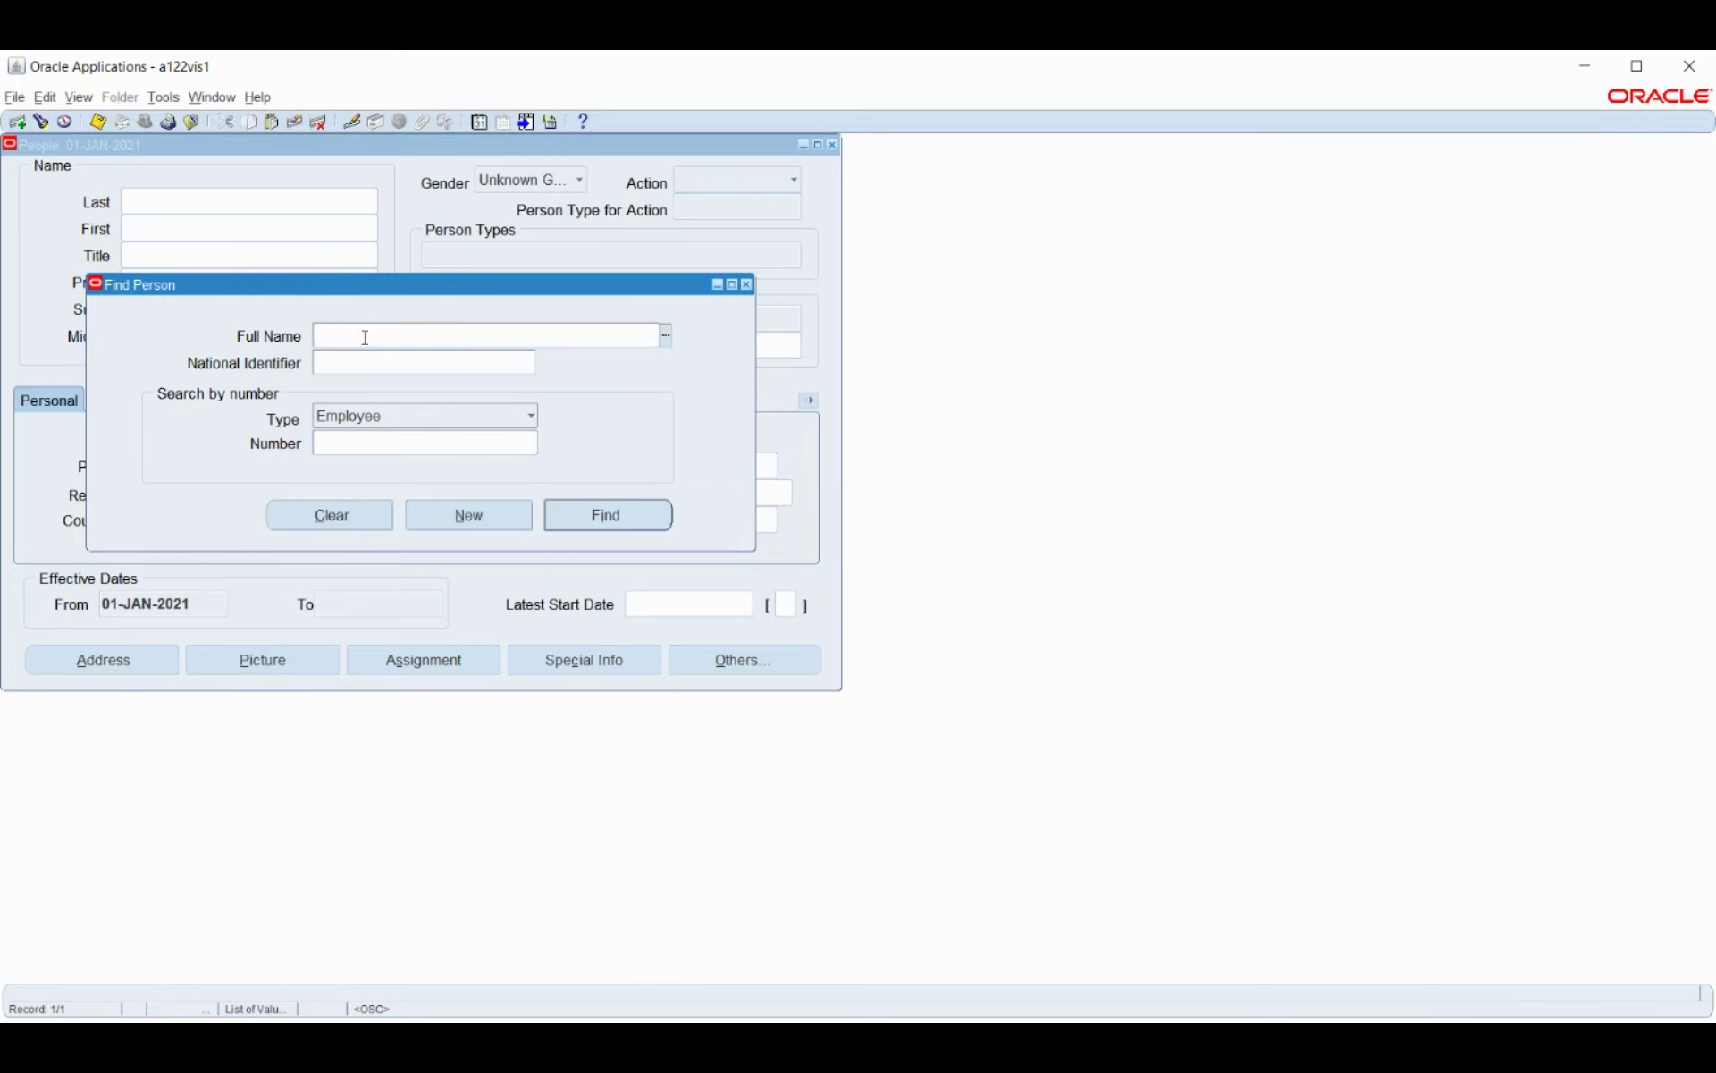
Enter the employee's surname and initial, find the person, and open their assignment.
text(smith,s)
key(Tab)
click(601, 517)
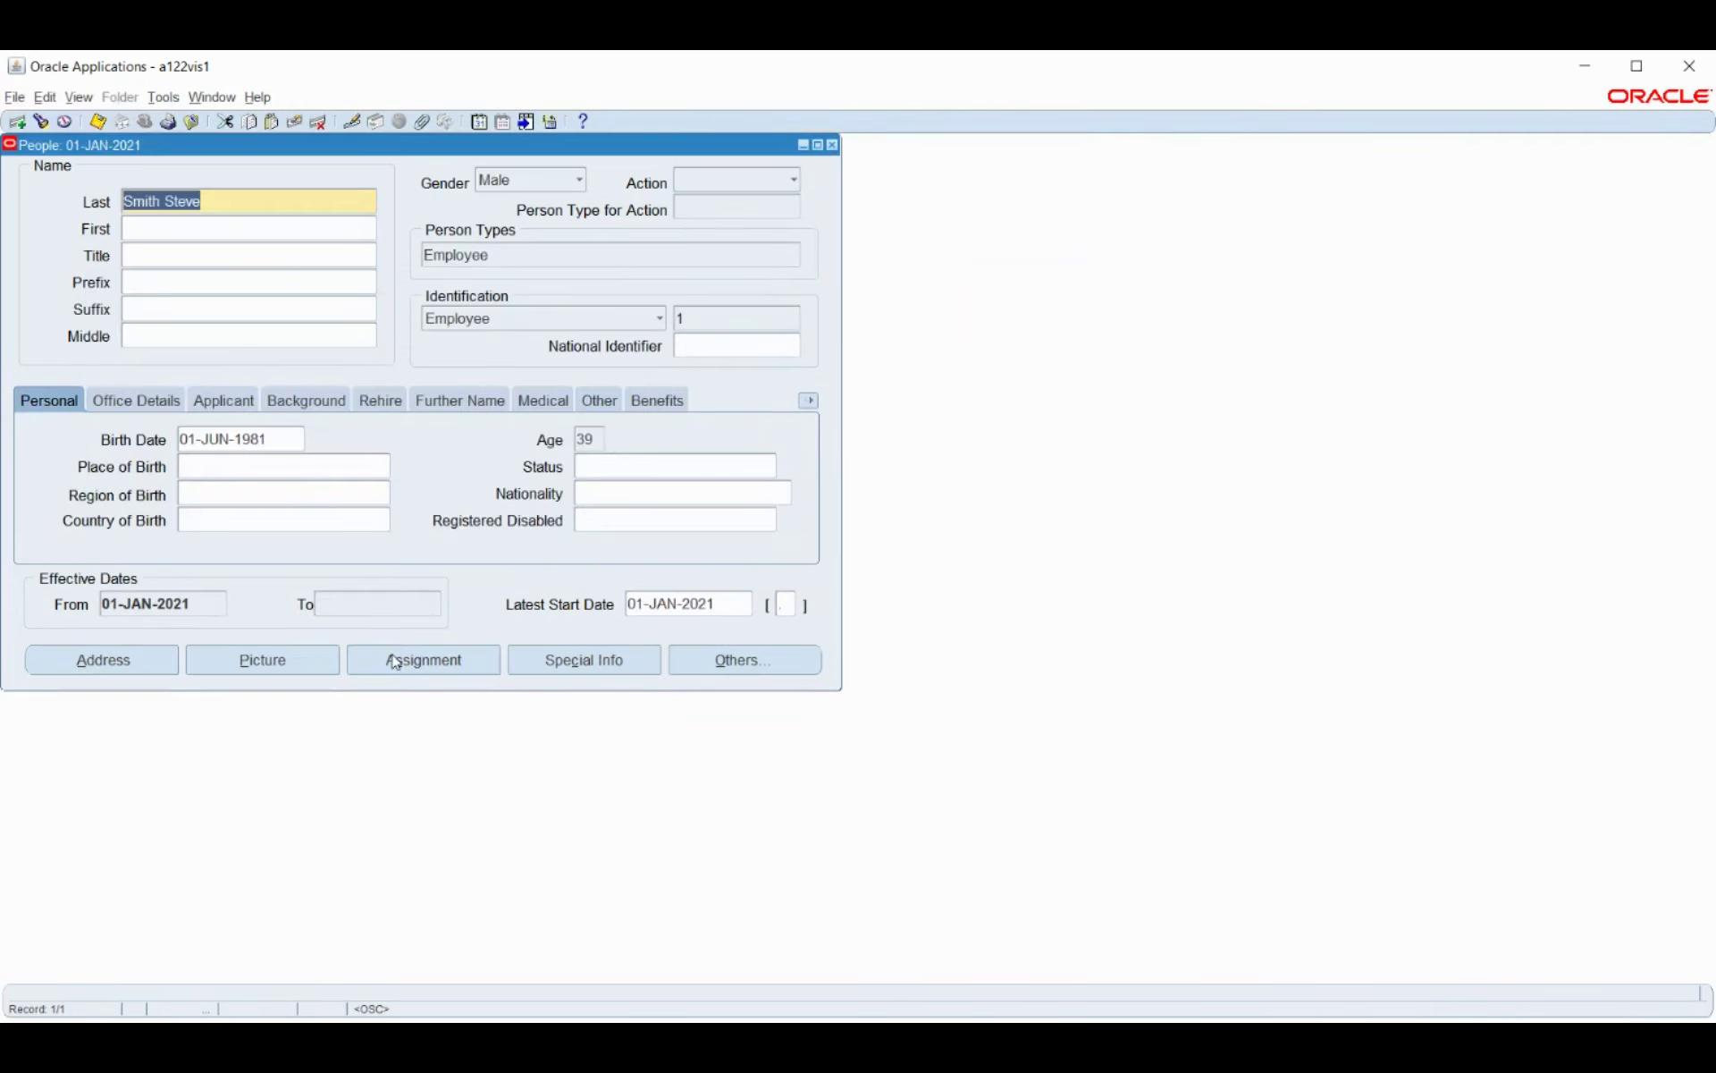
click(393, 659)
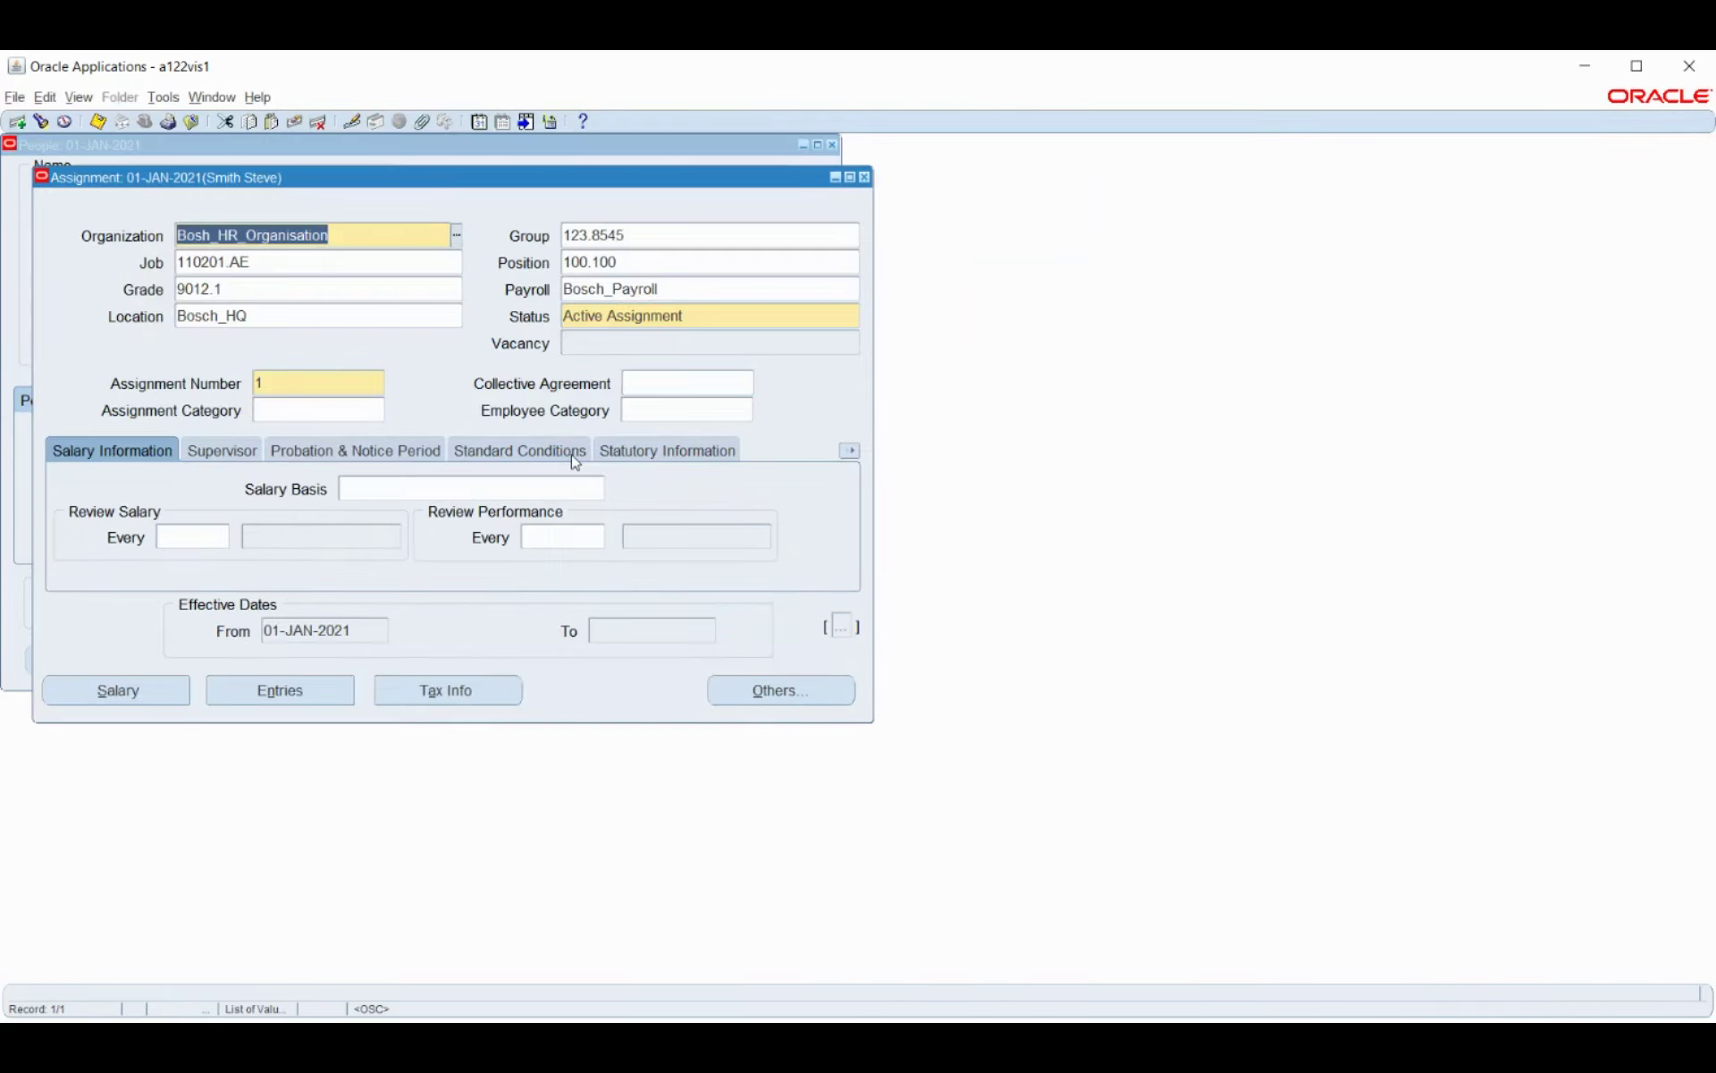
Create a QuickPay record with Date Paid 01-APR-2021, save it, and start the run.
click(736, 693)
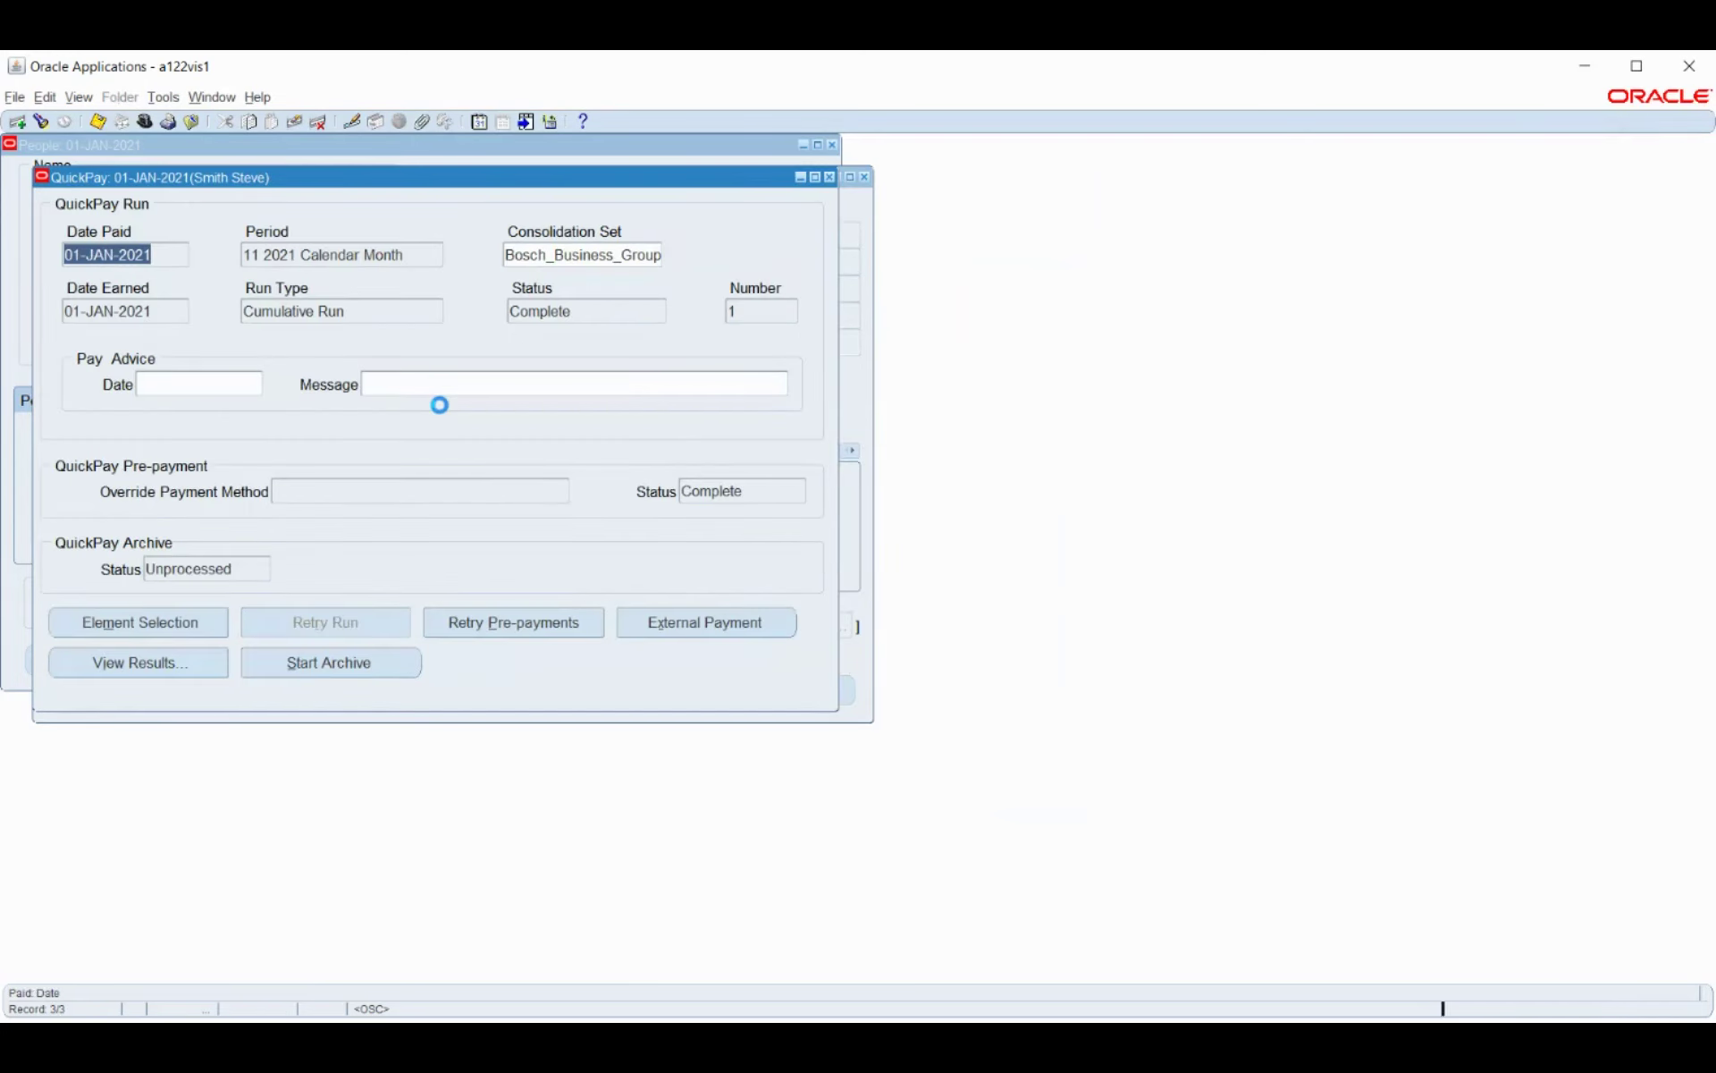
key(Down)
text(1-APR-)
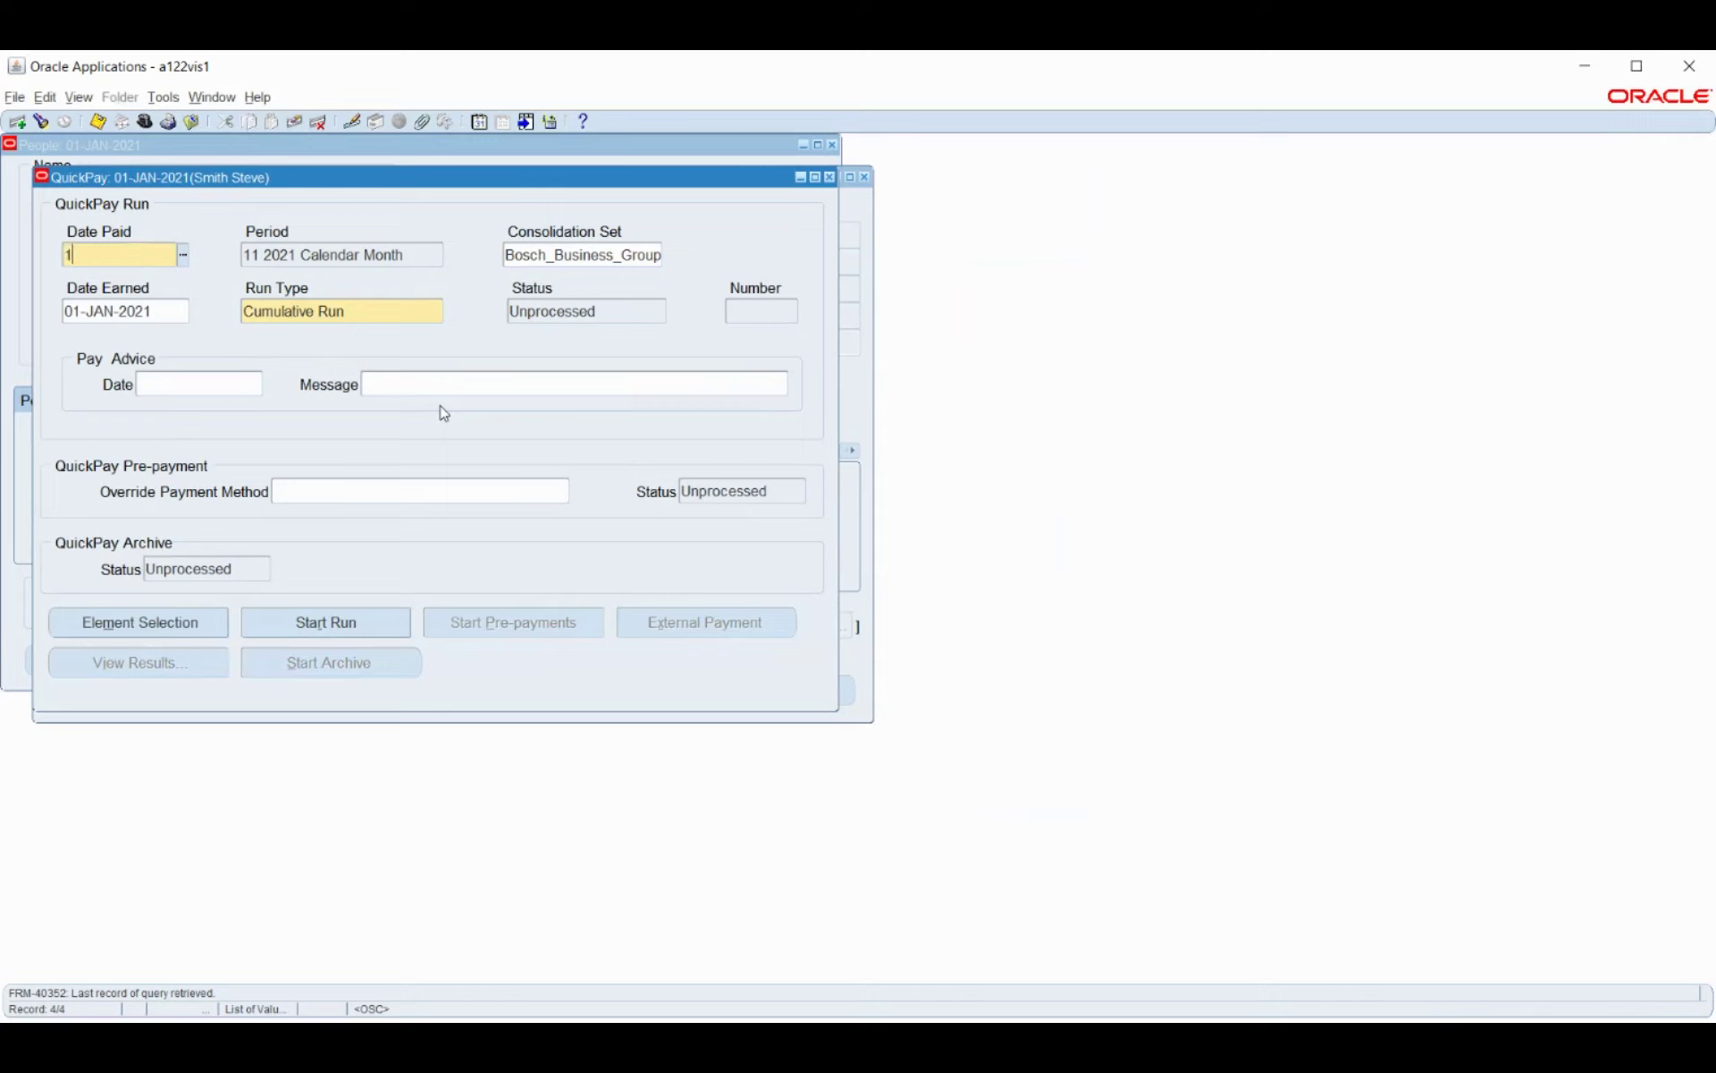
text(2021)
key(Tab)
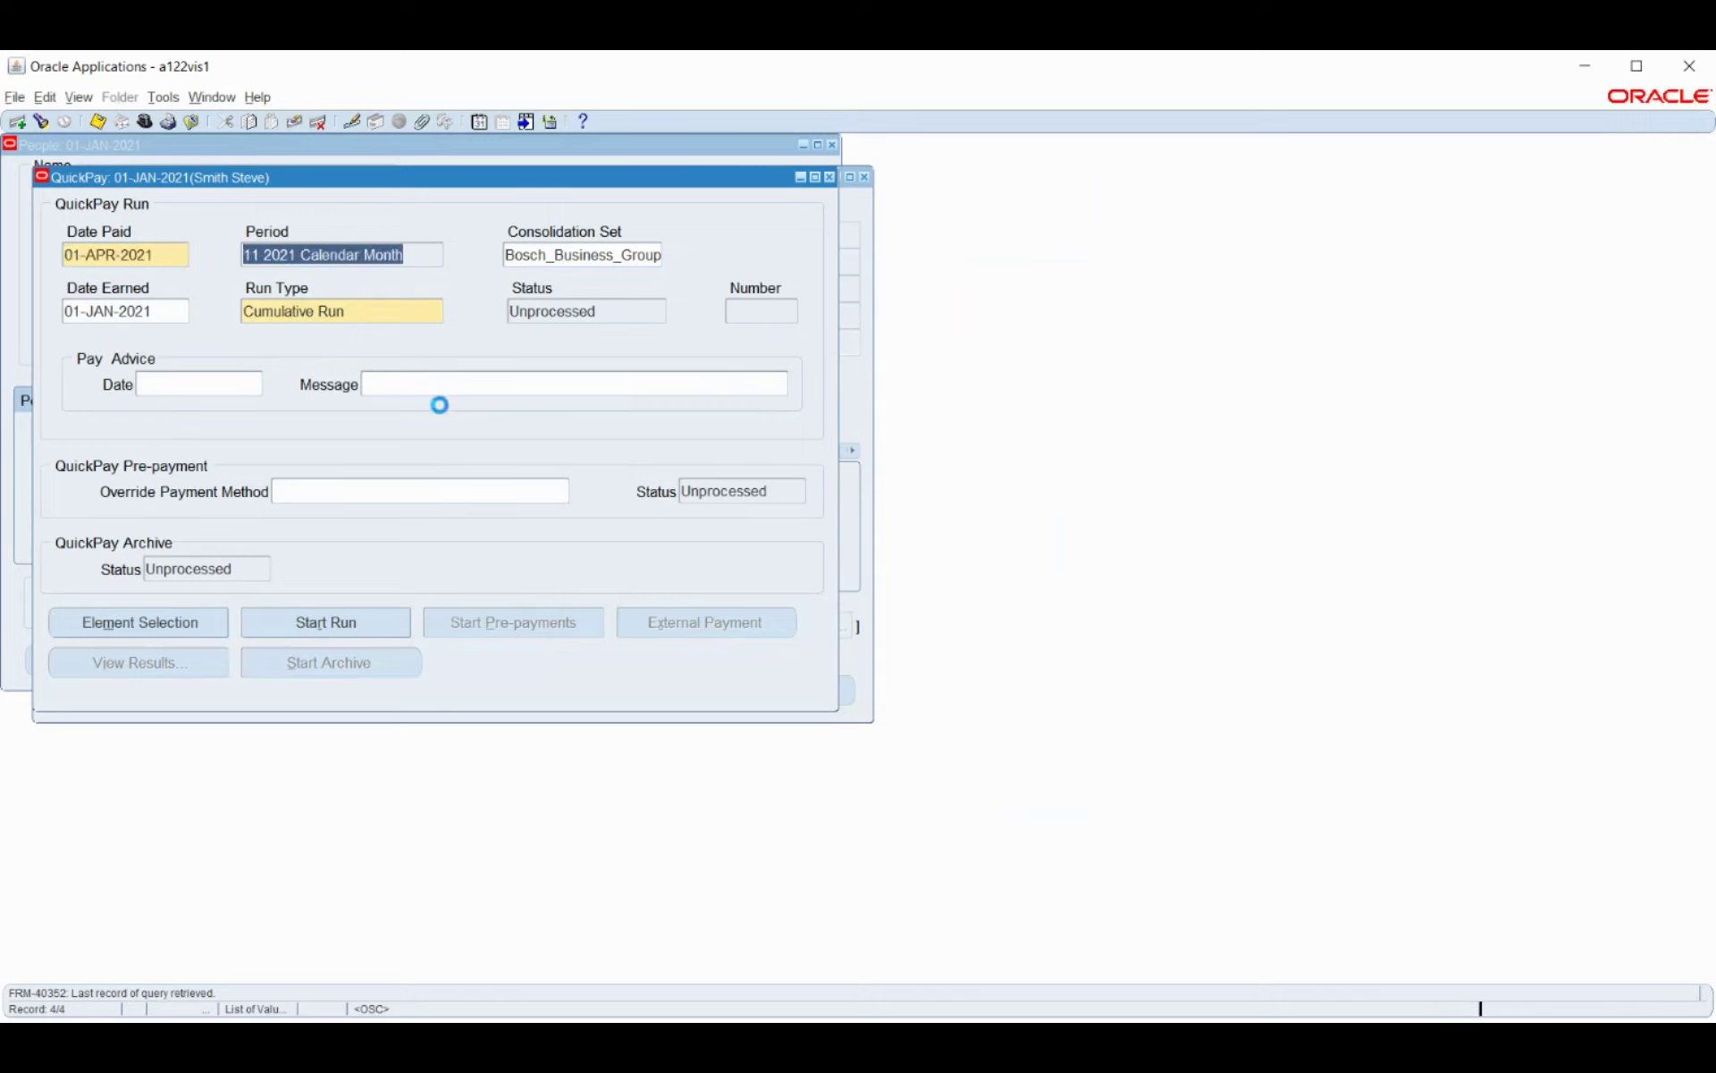
click(343, 633)
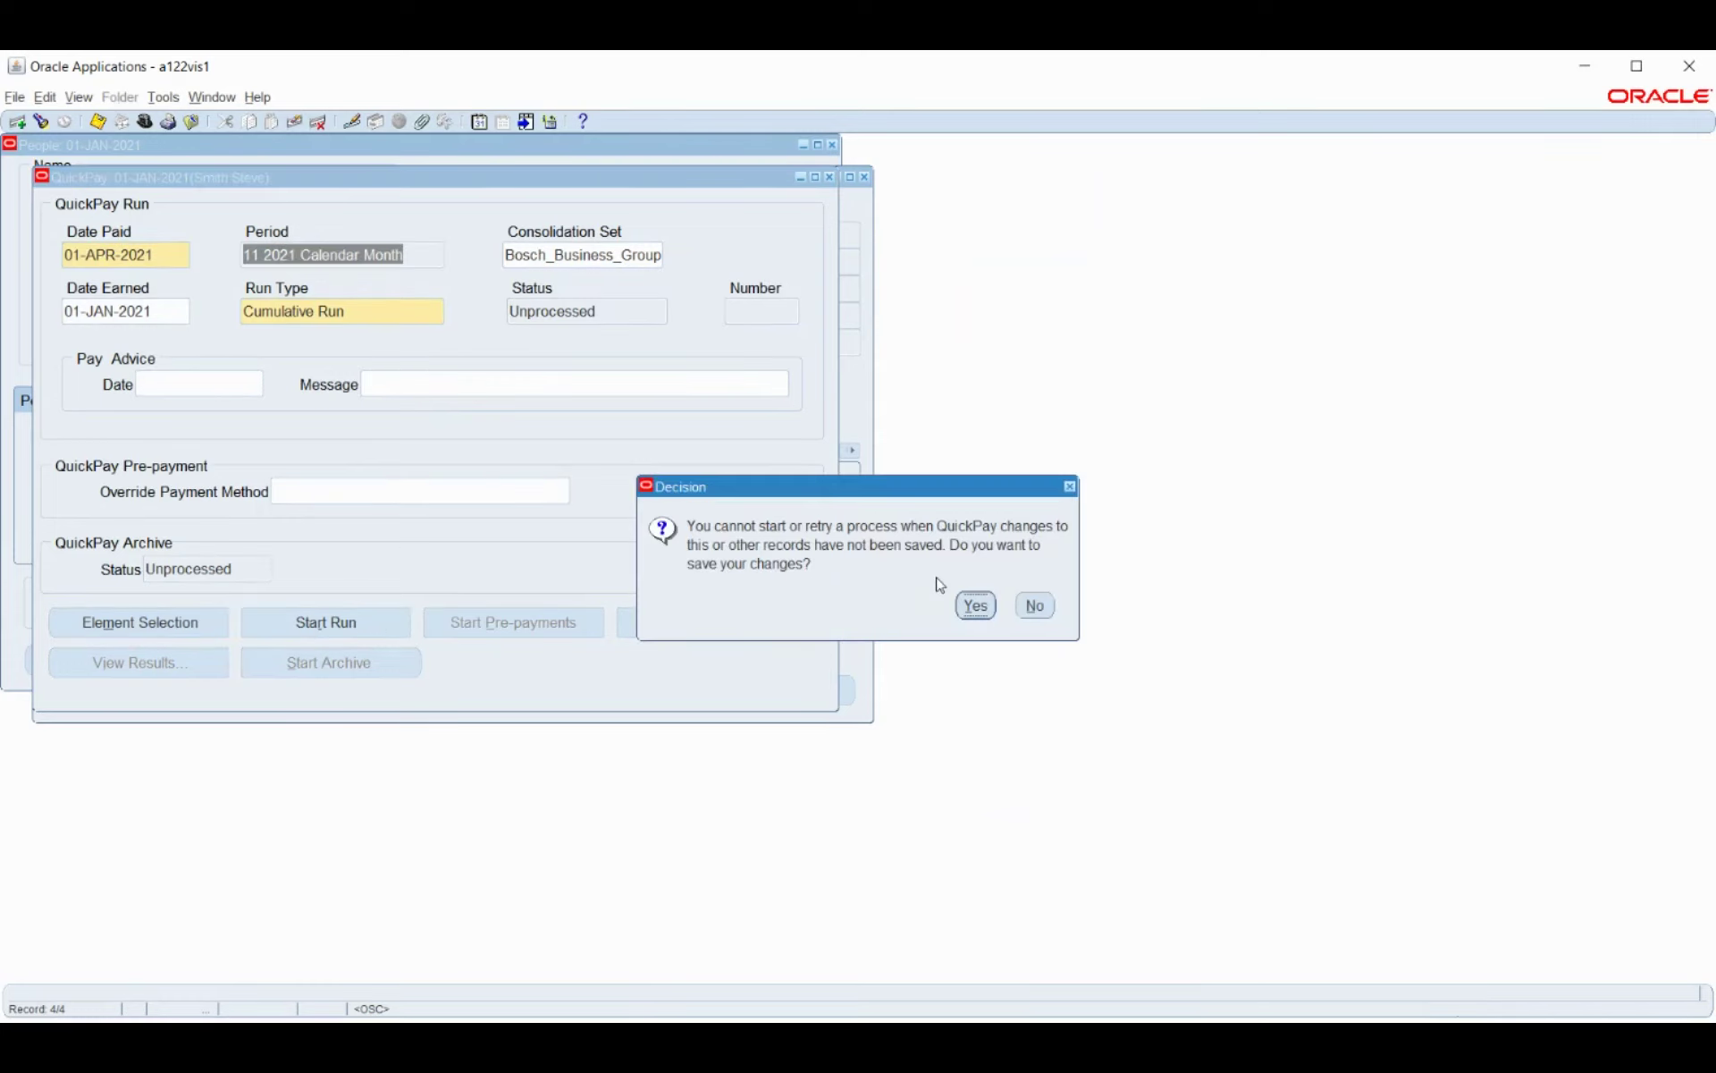
click(973, 607)
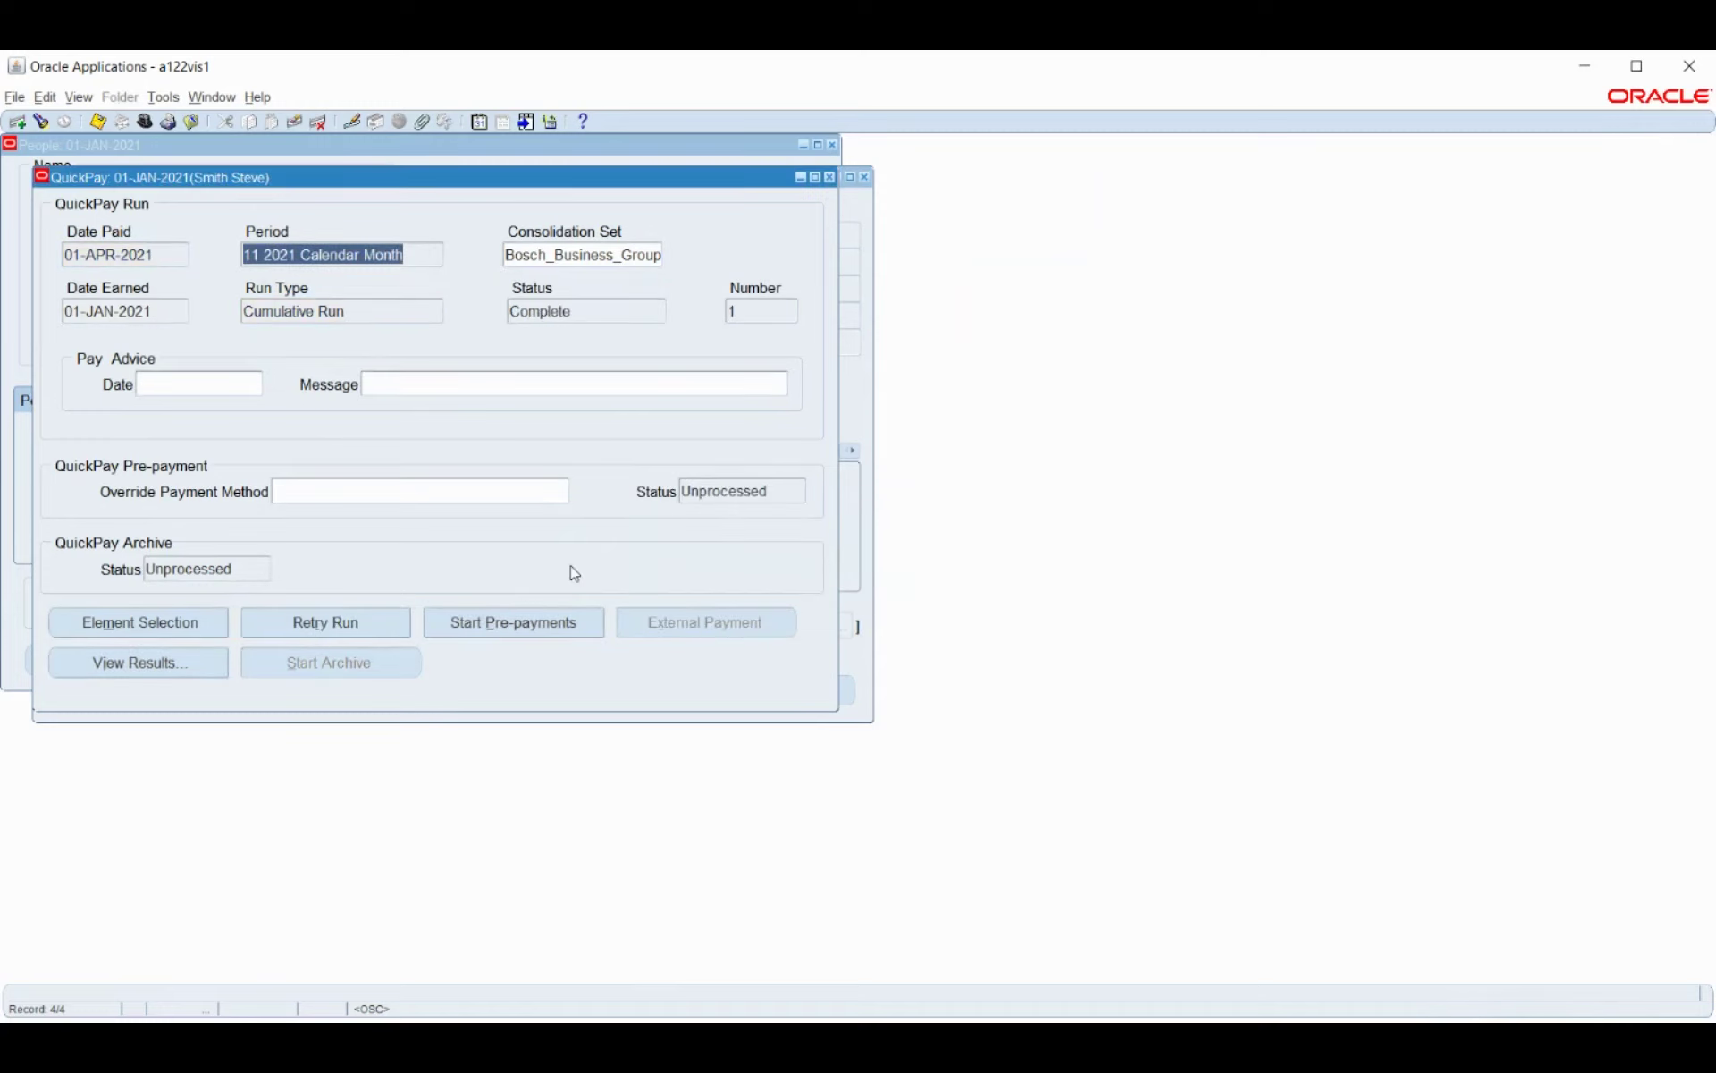
Review all recent concurrent requests, then return to QuickPay.
click(87, 102)
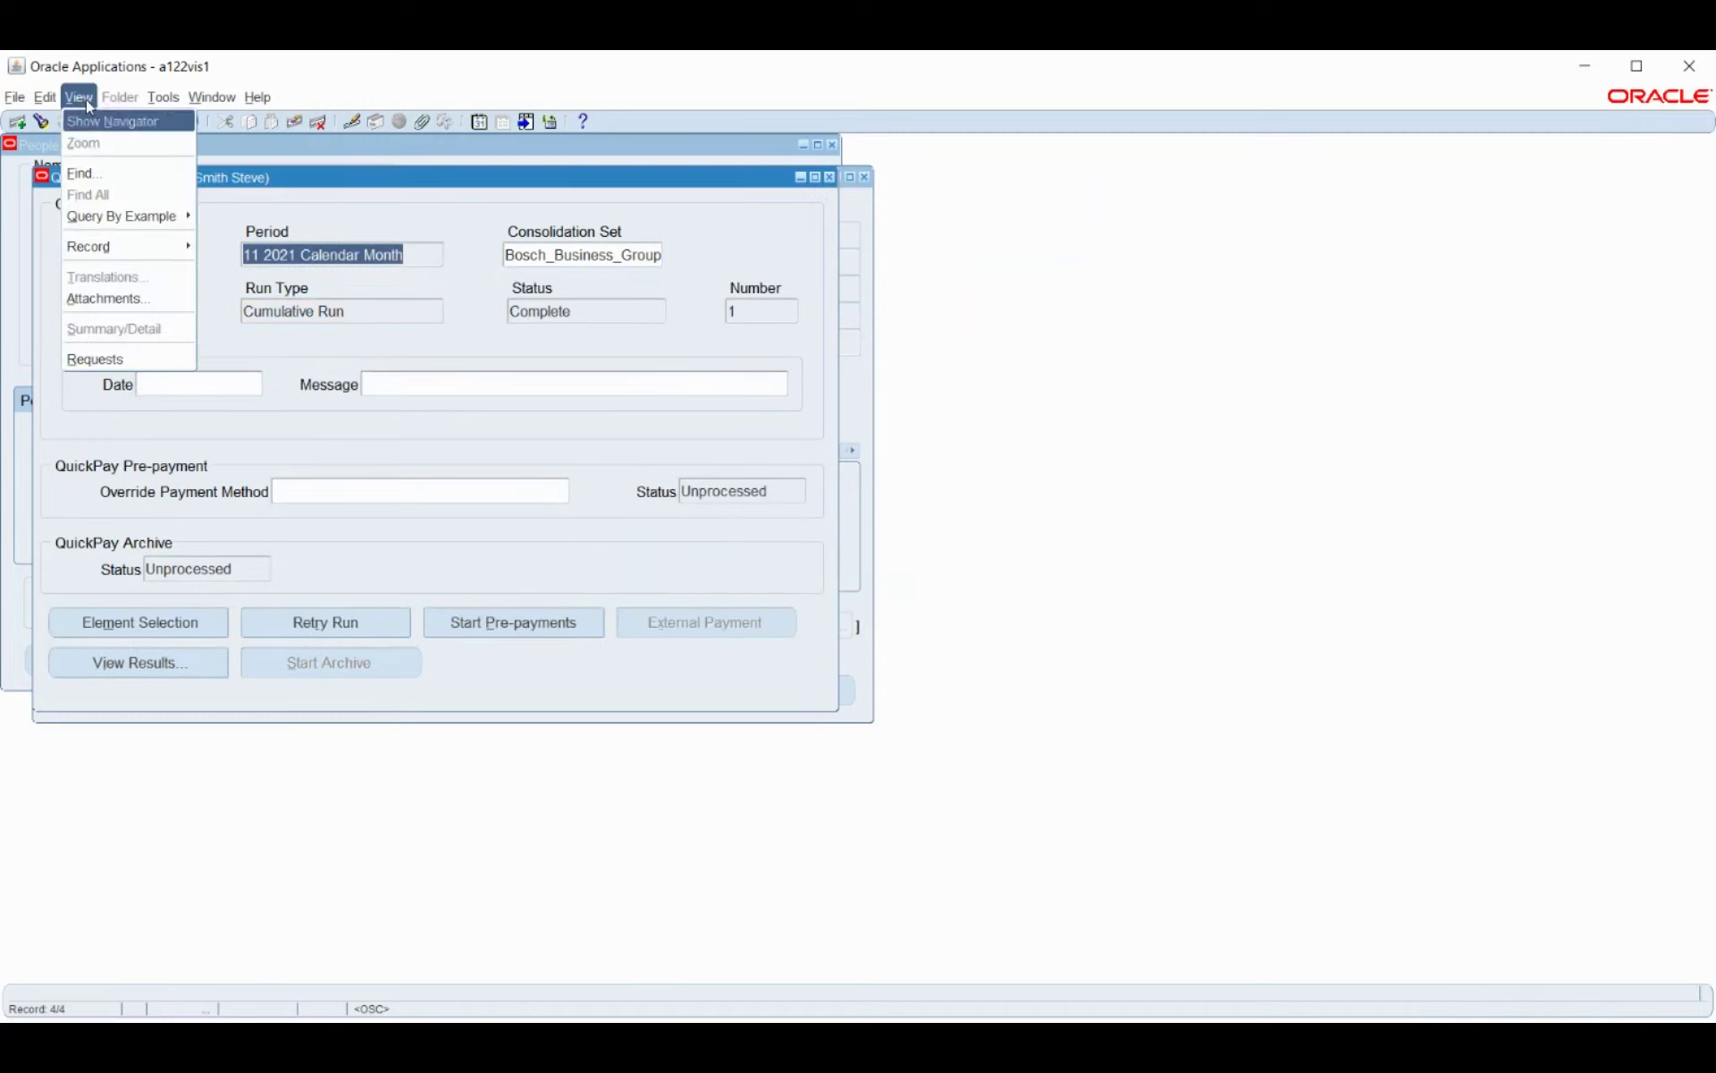
click(92, 357)
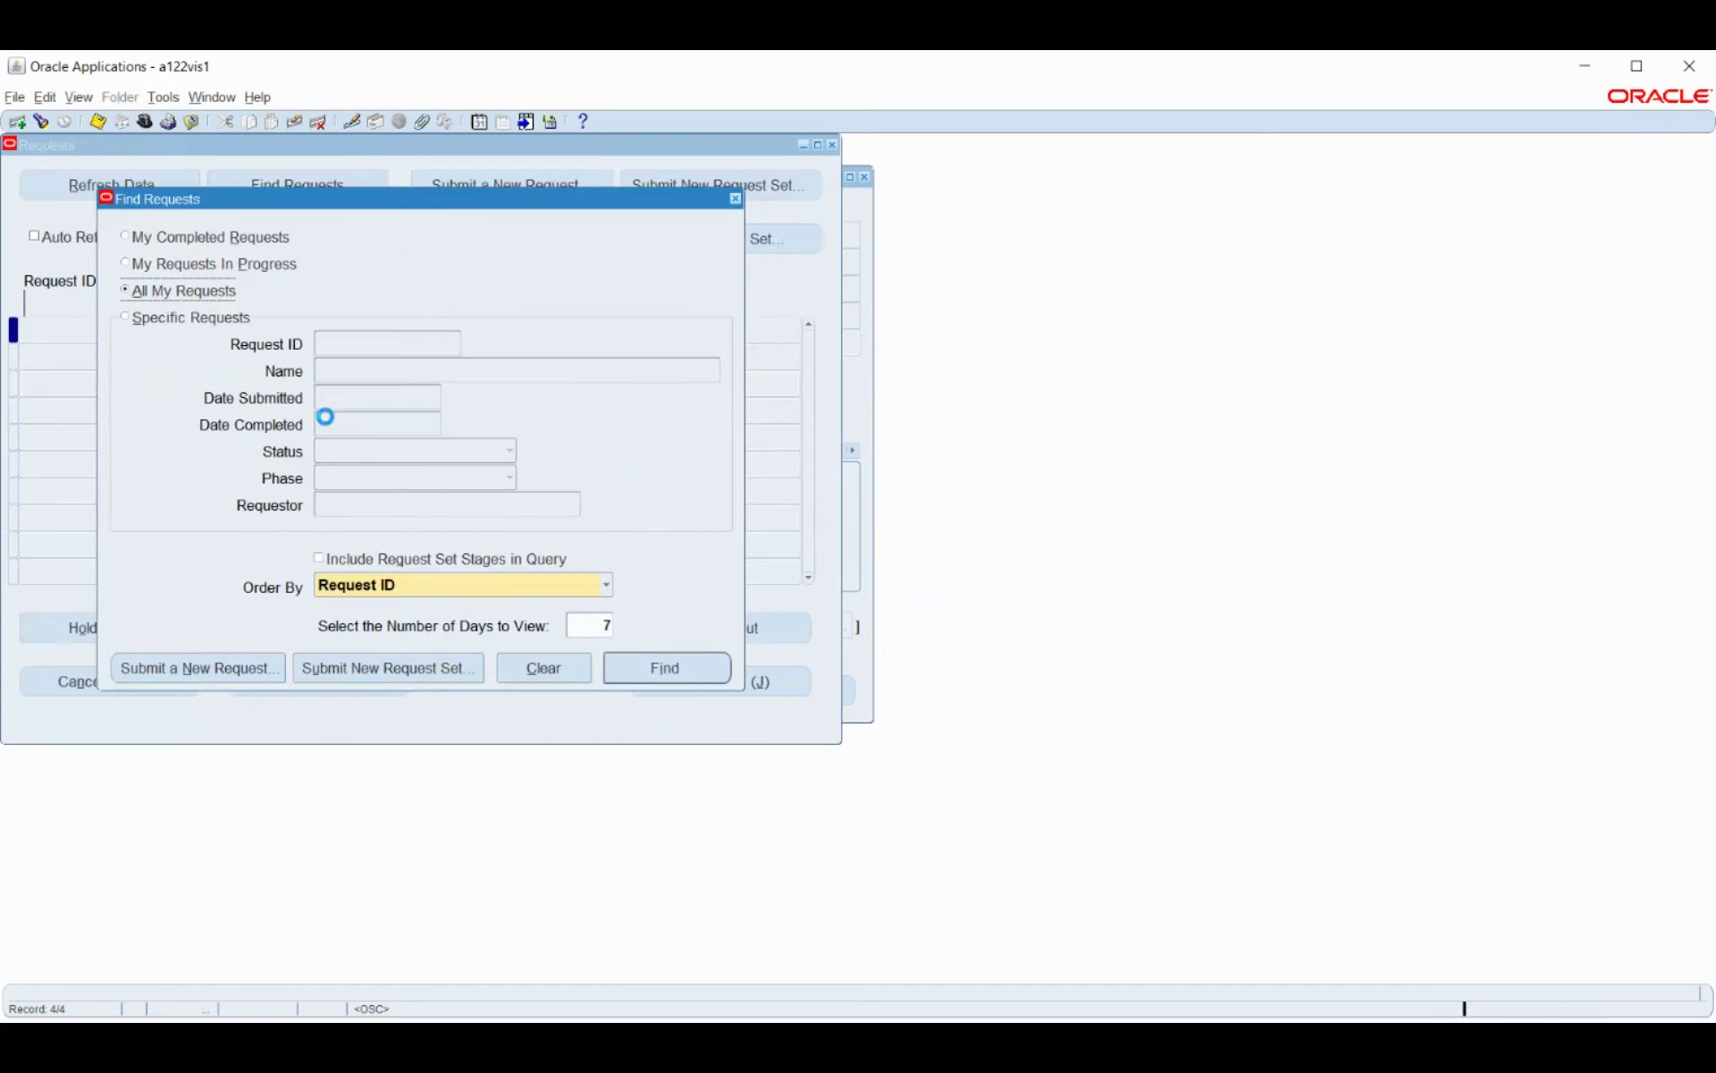
click(650, 666)
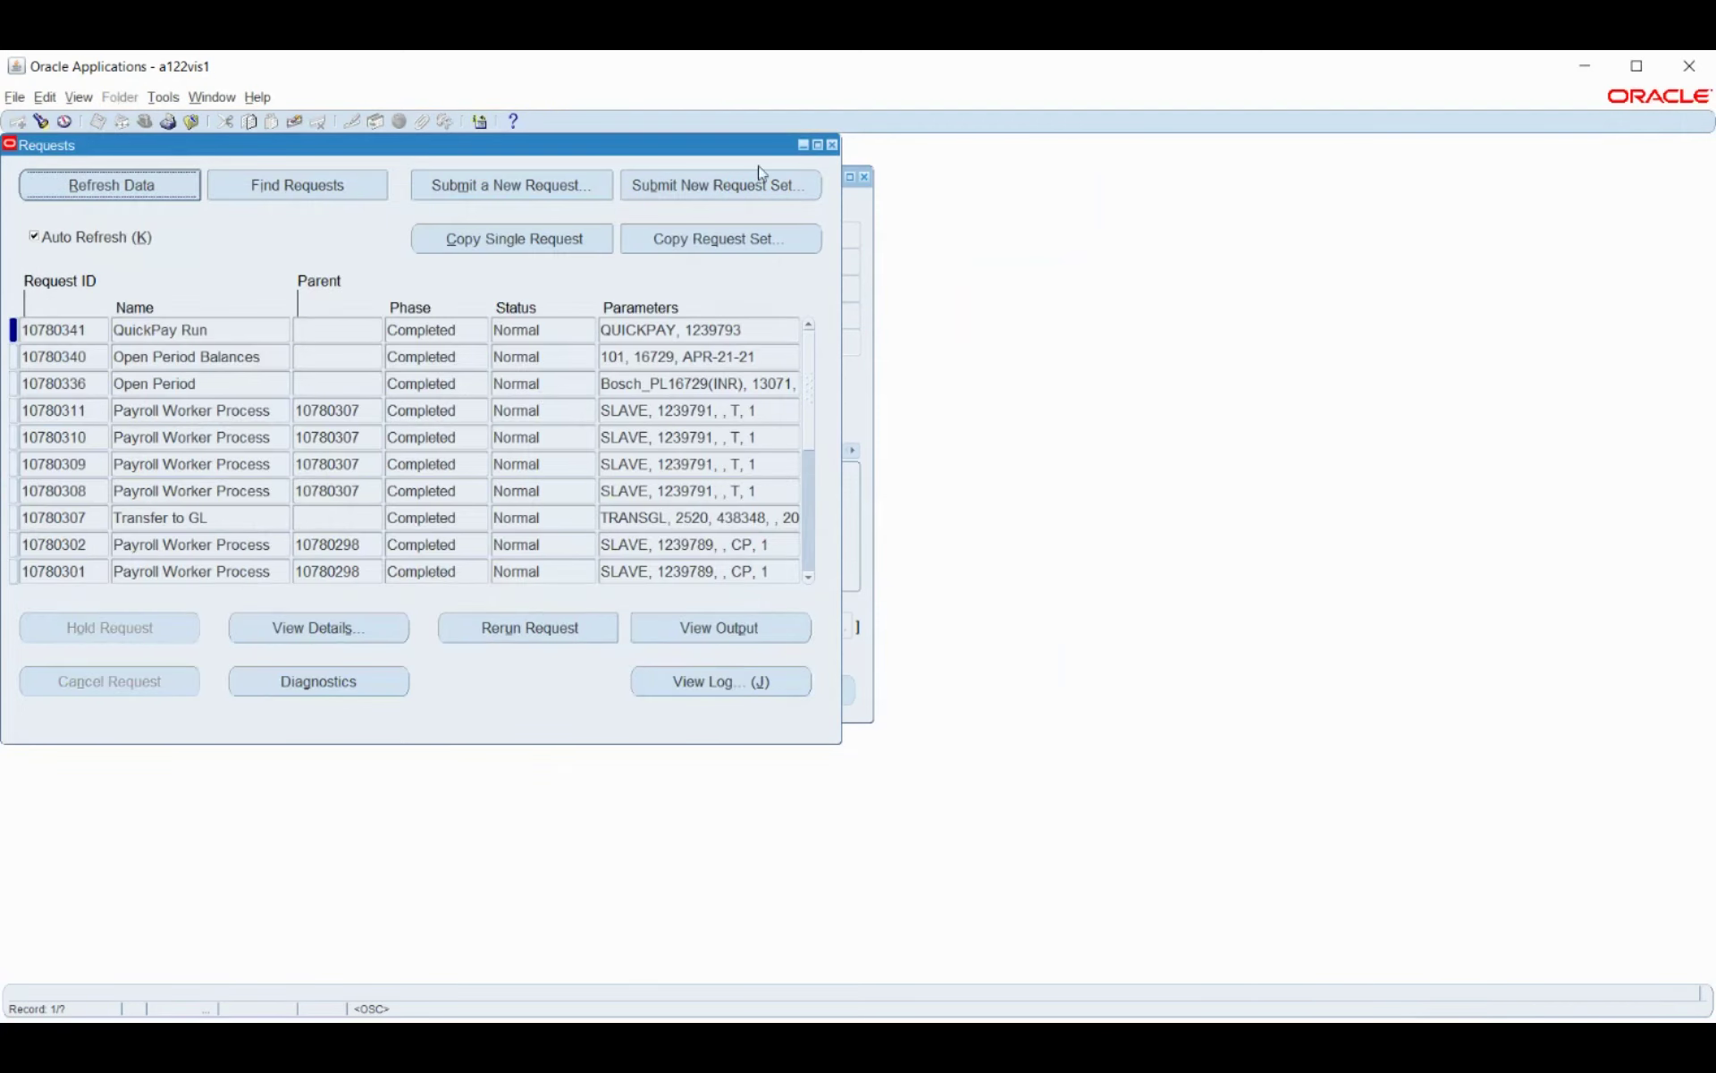
click(832, 146)
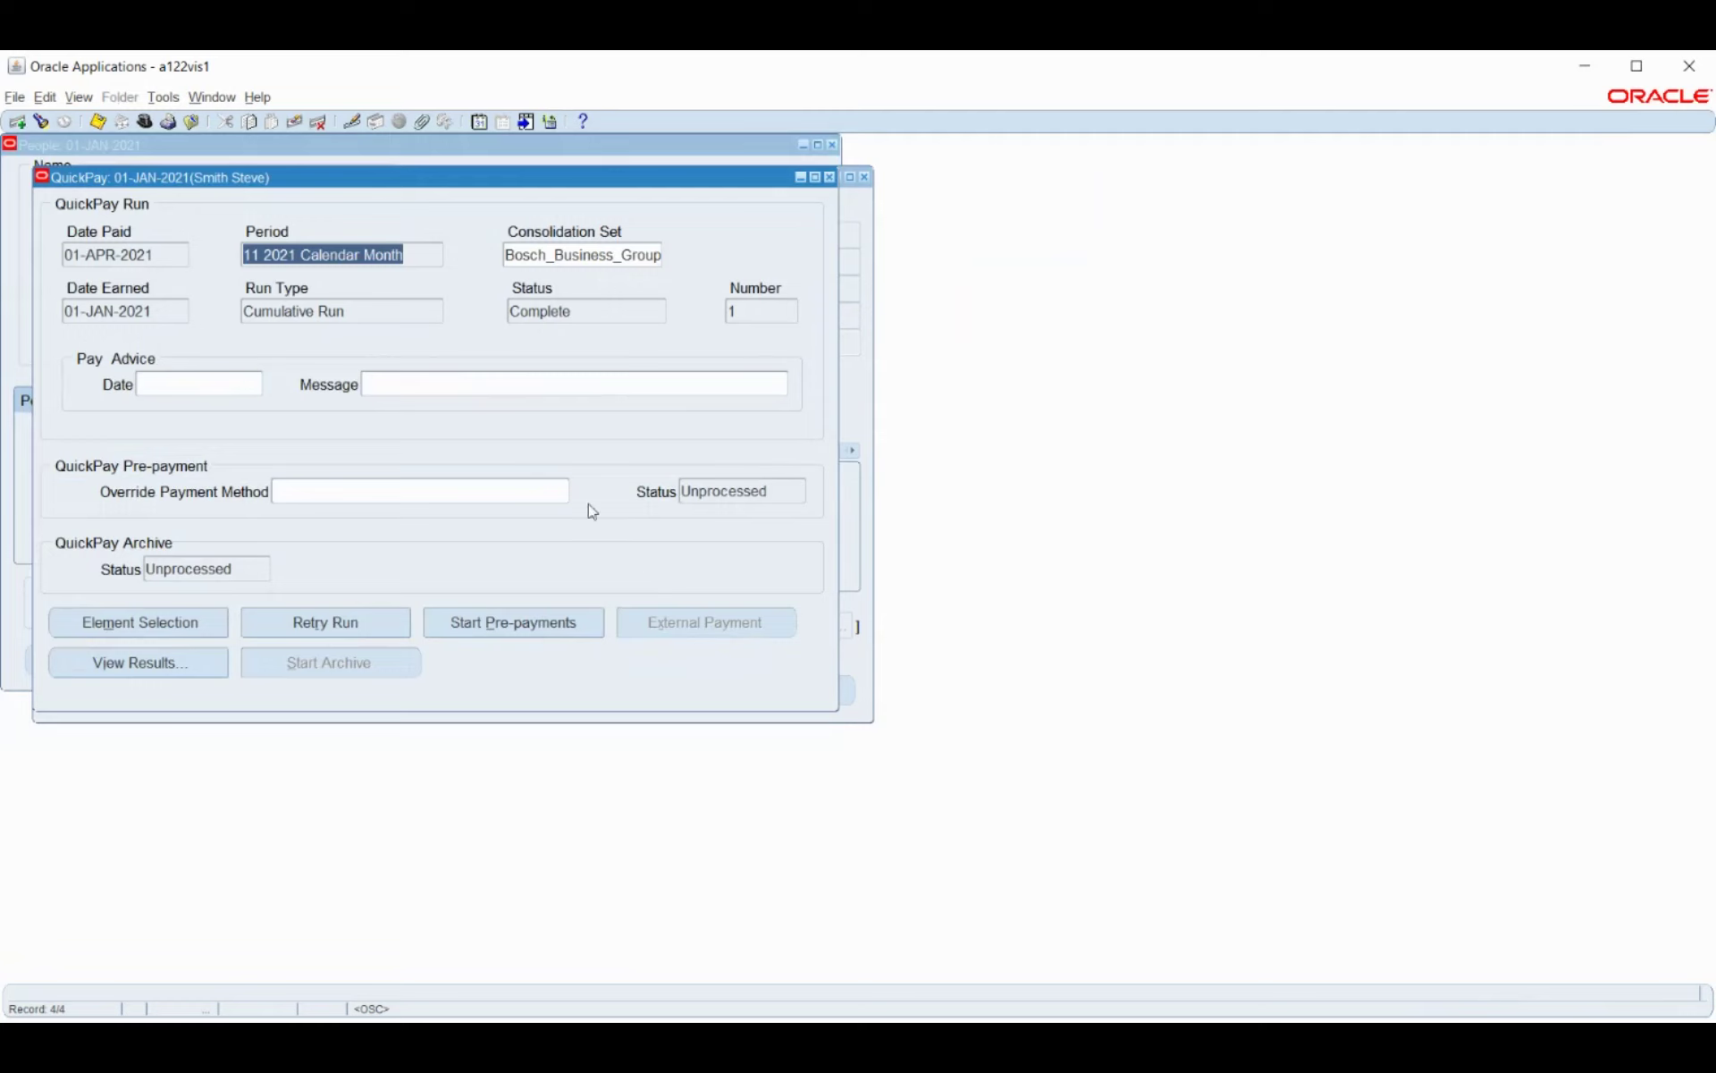
Start QuickPay pre-payments and verify the QuickPay Pre-payment request in View > Requests.
click(514, 626)
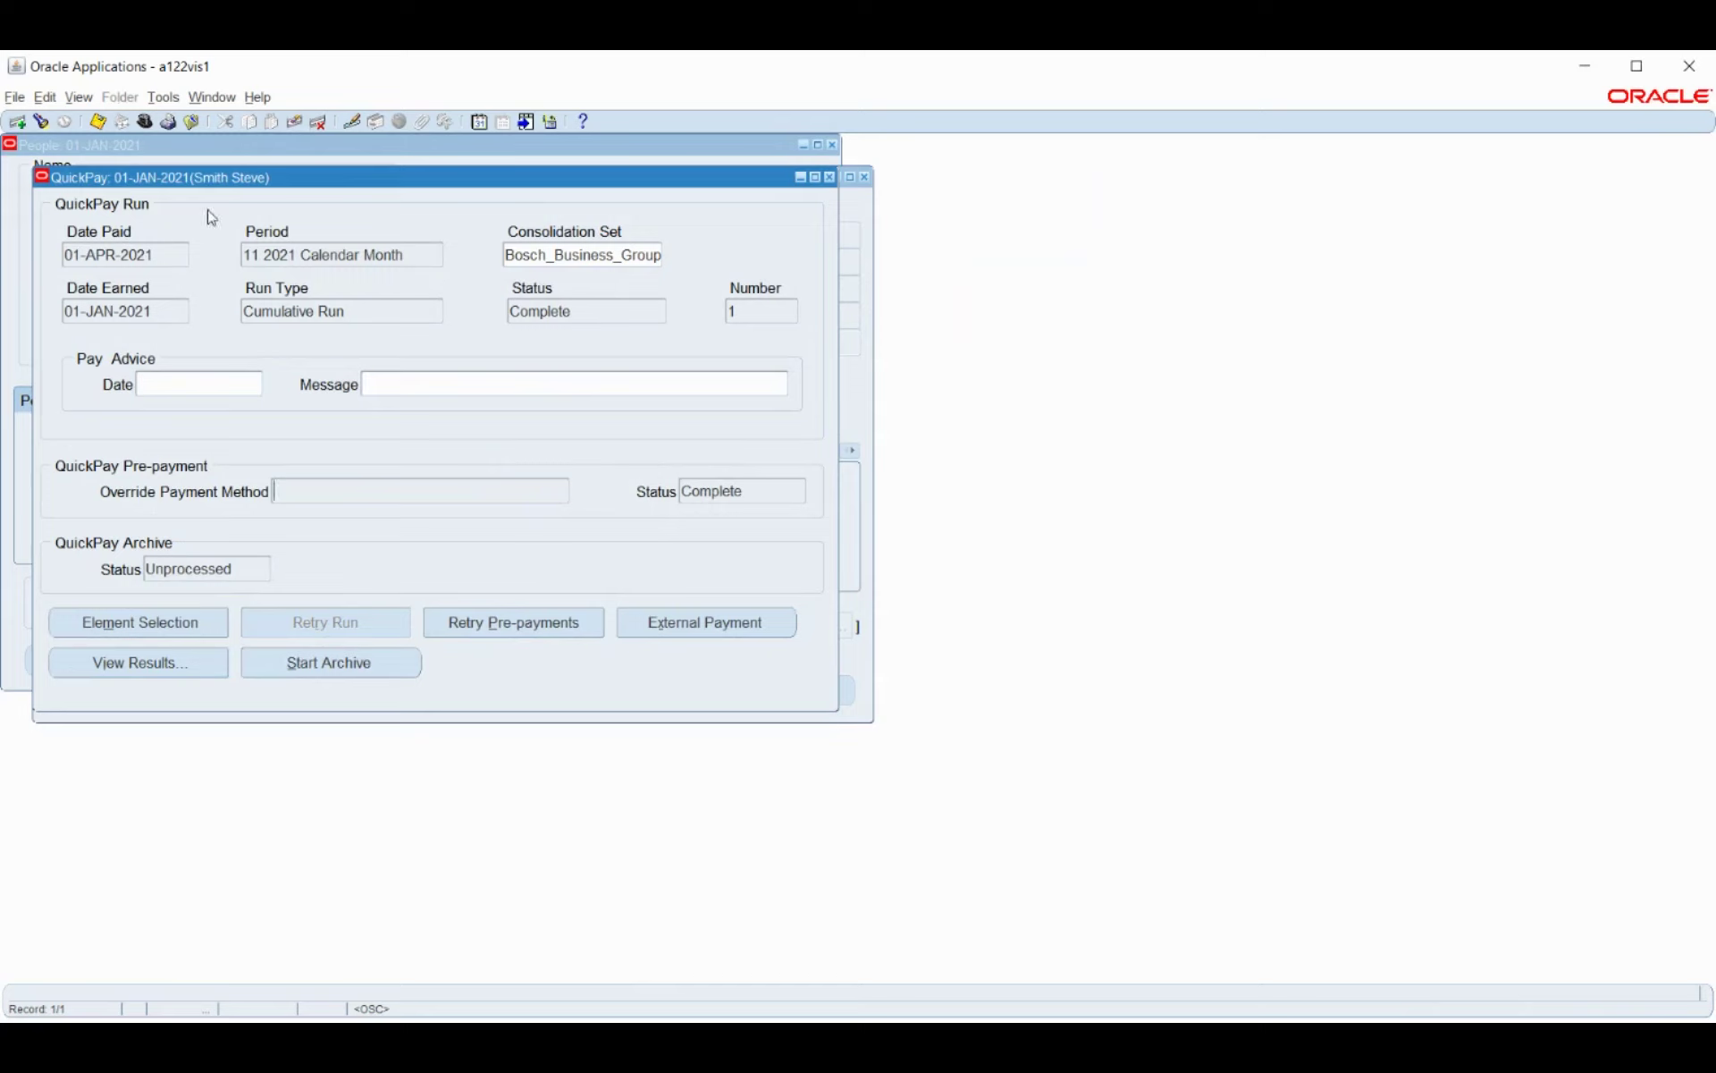
click(80, 98)
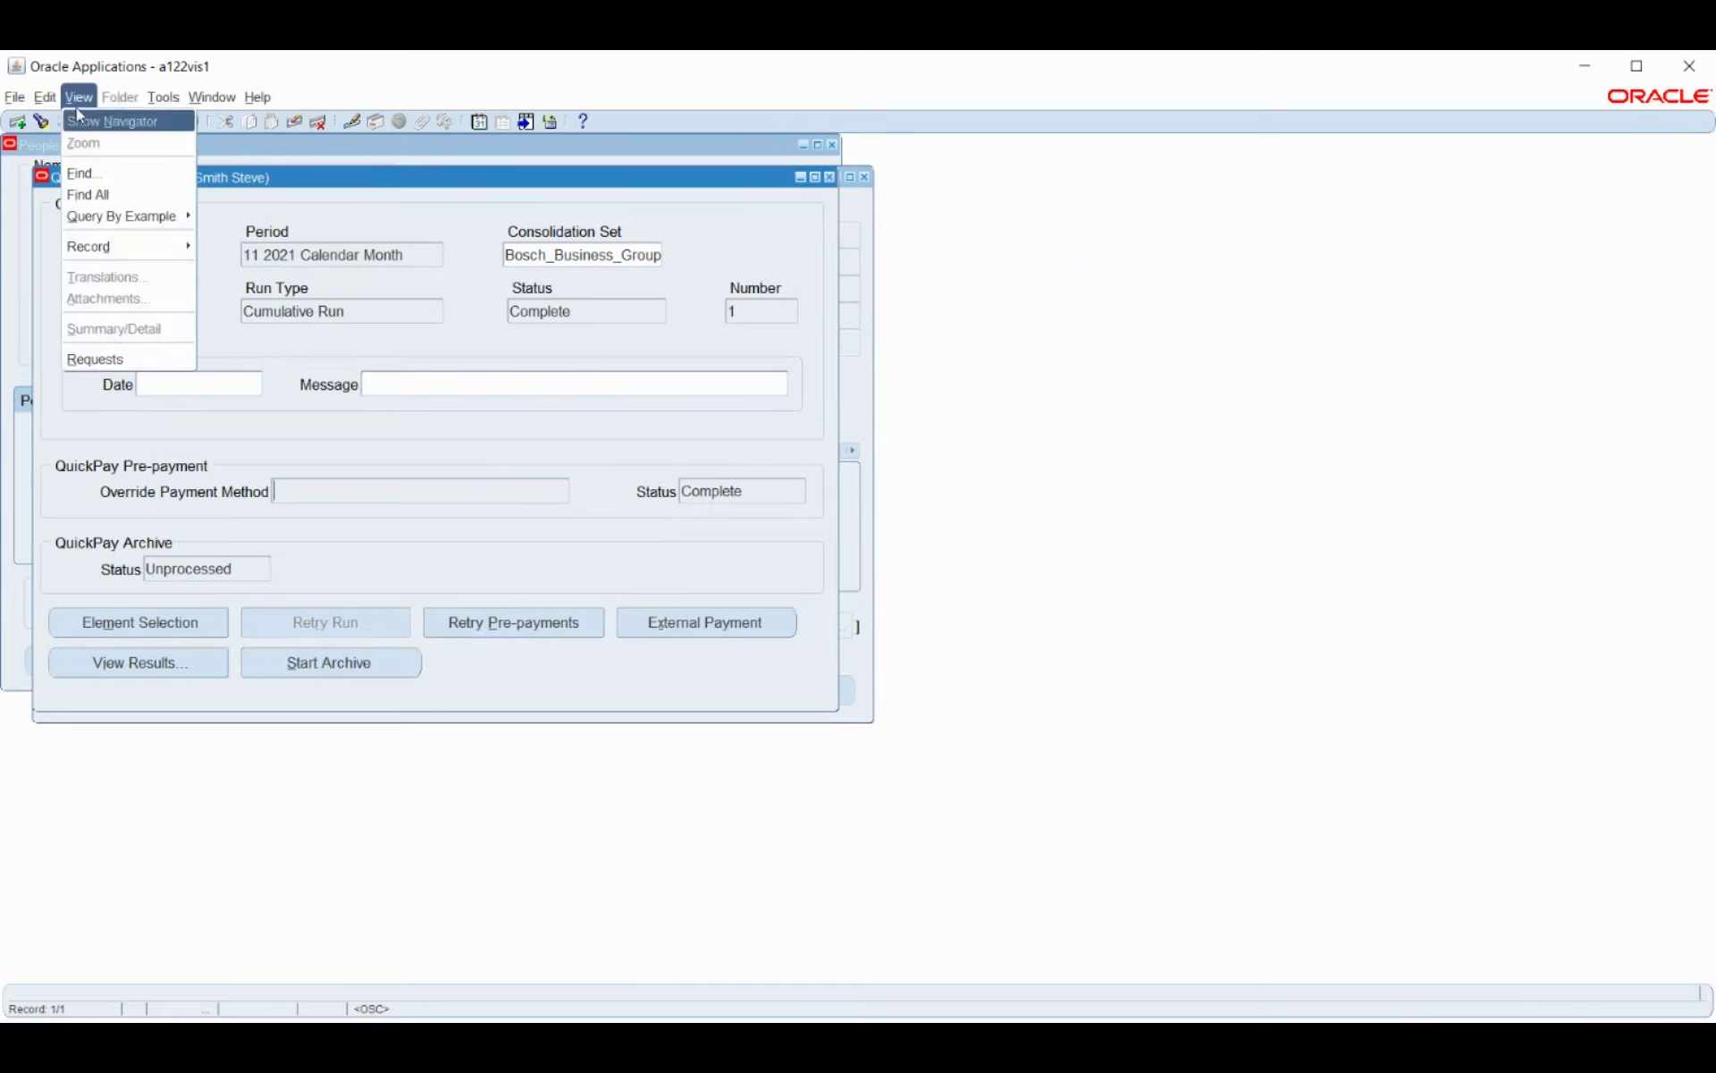
click(88, 359)
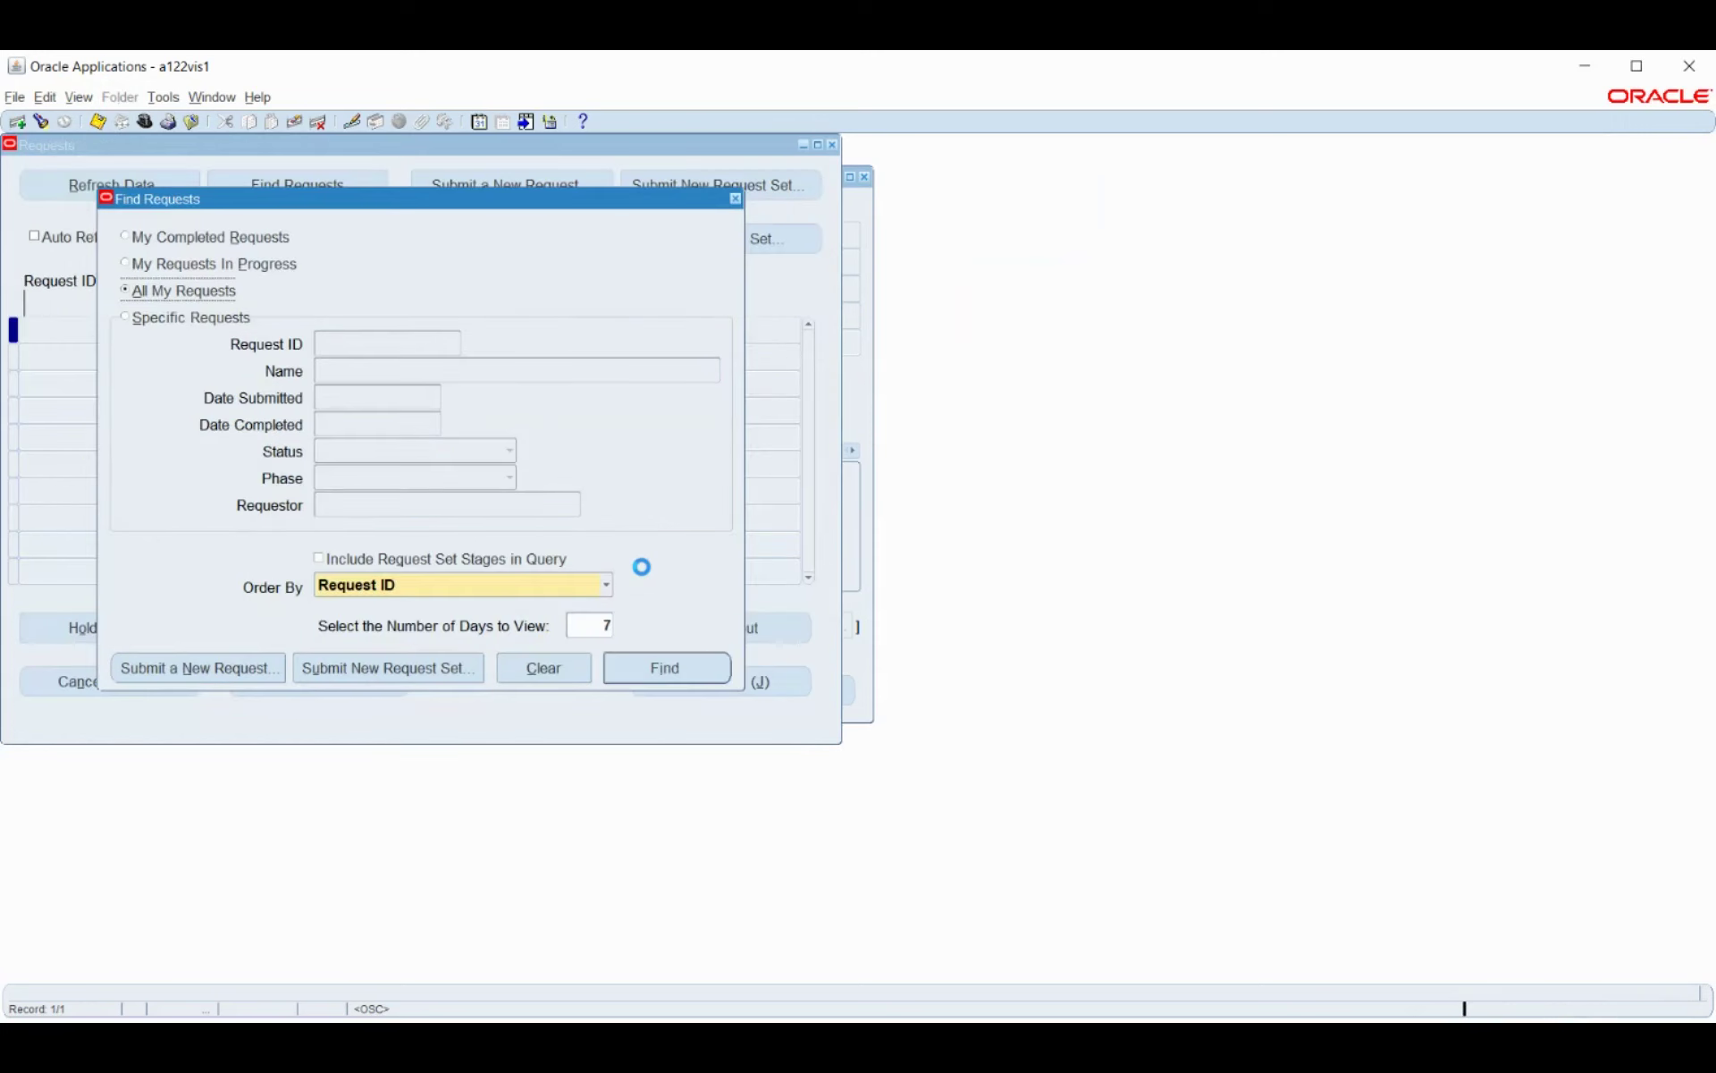
click(666, 667)
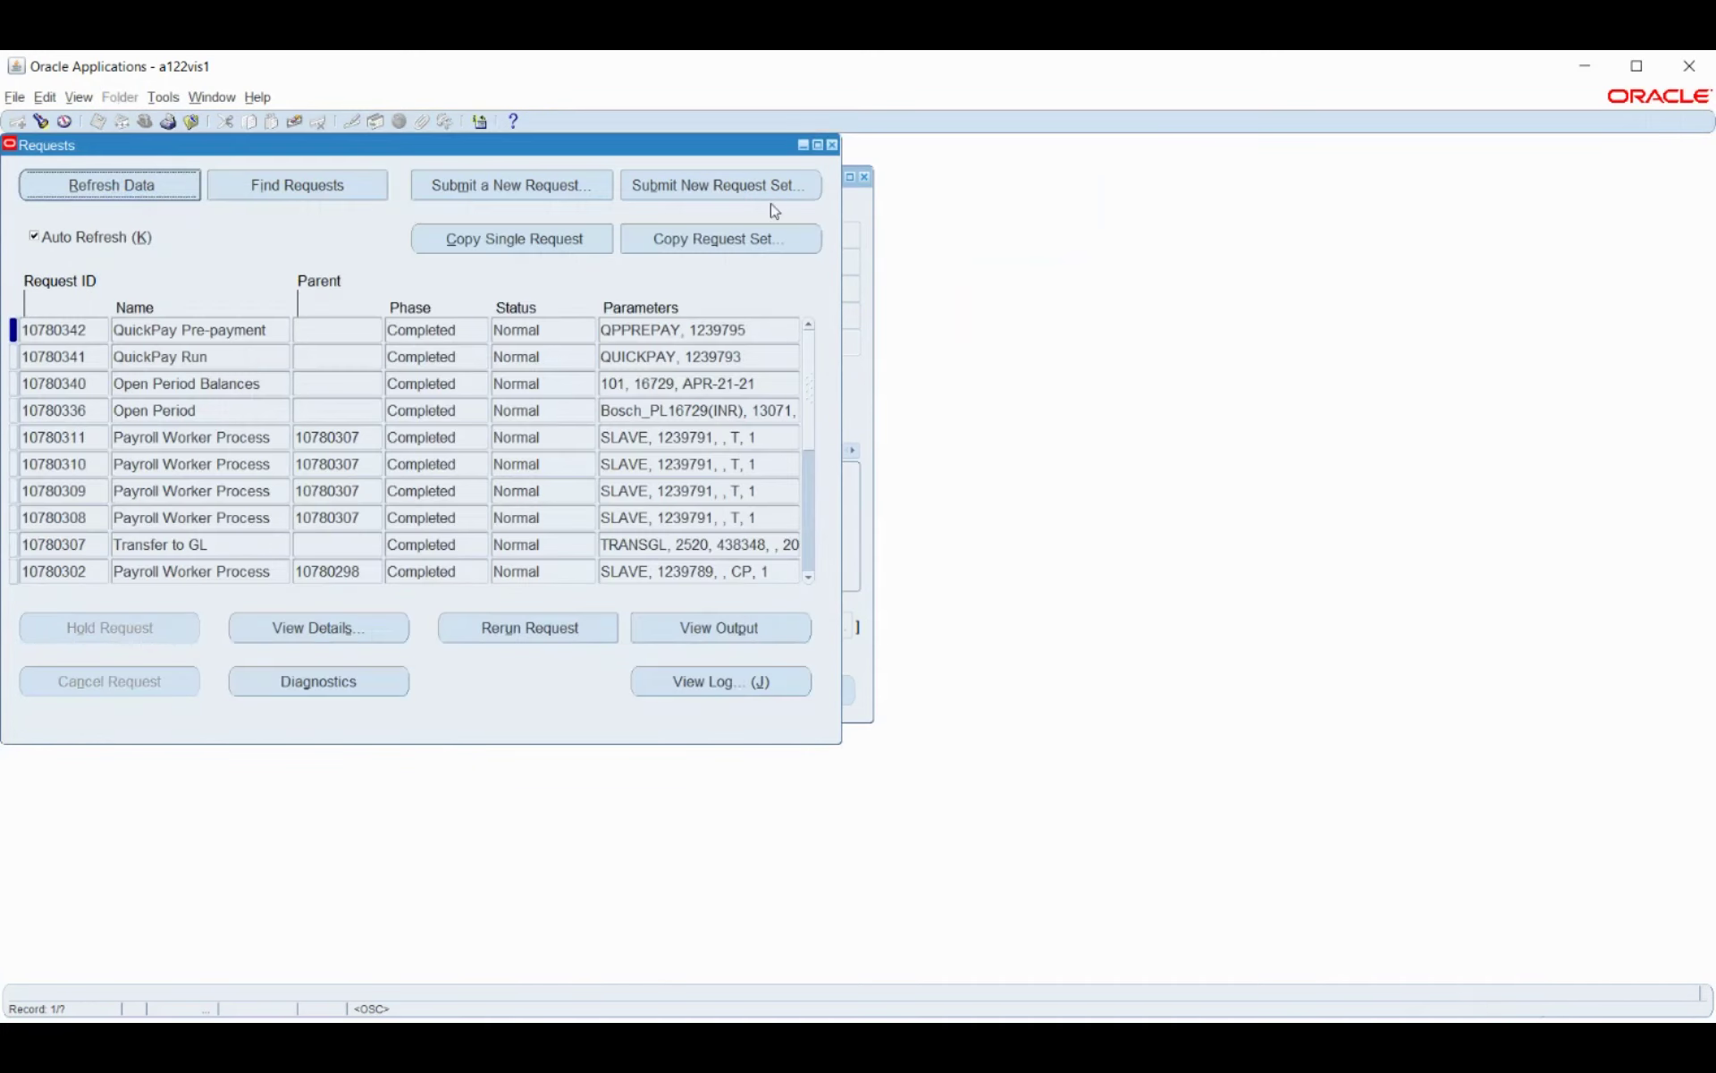
click(832, 145)
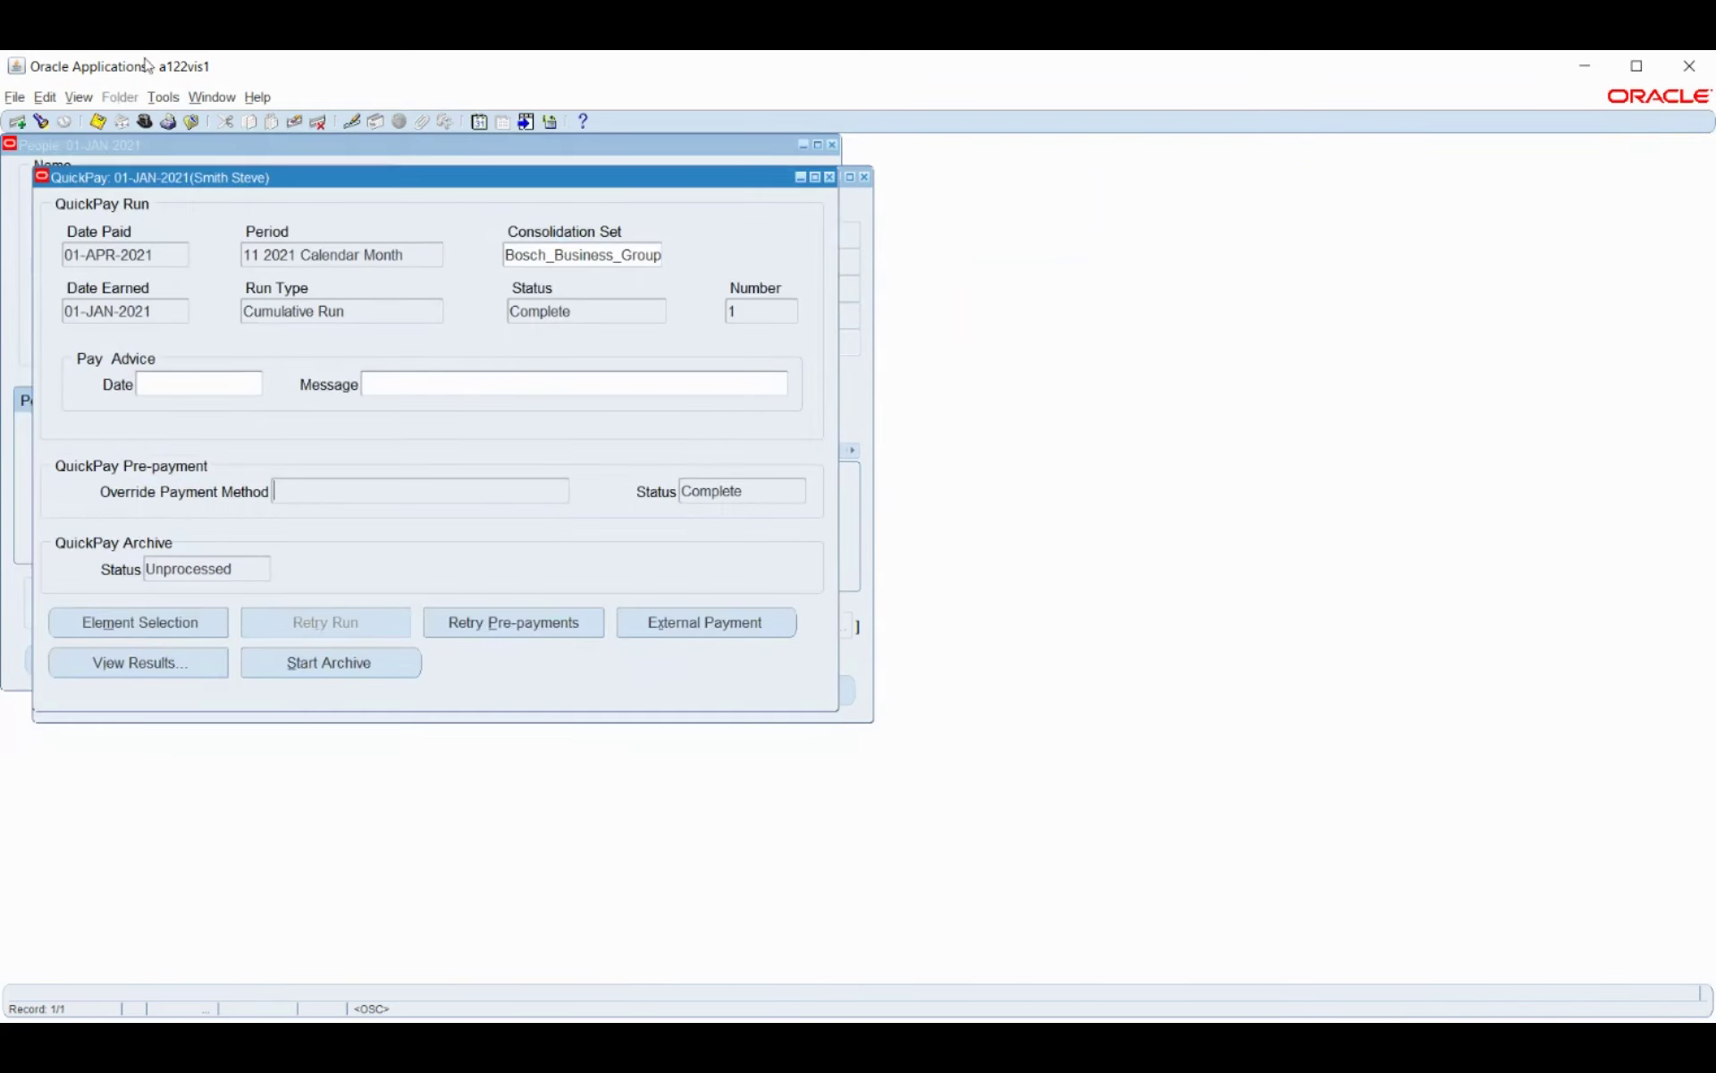
click(79, 100)
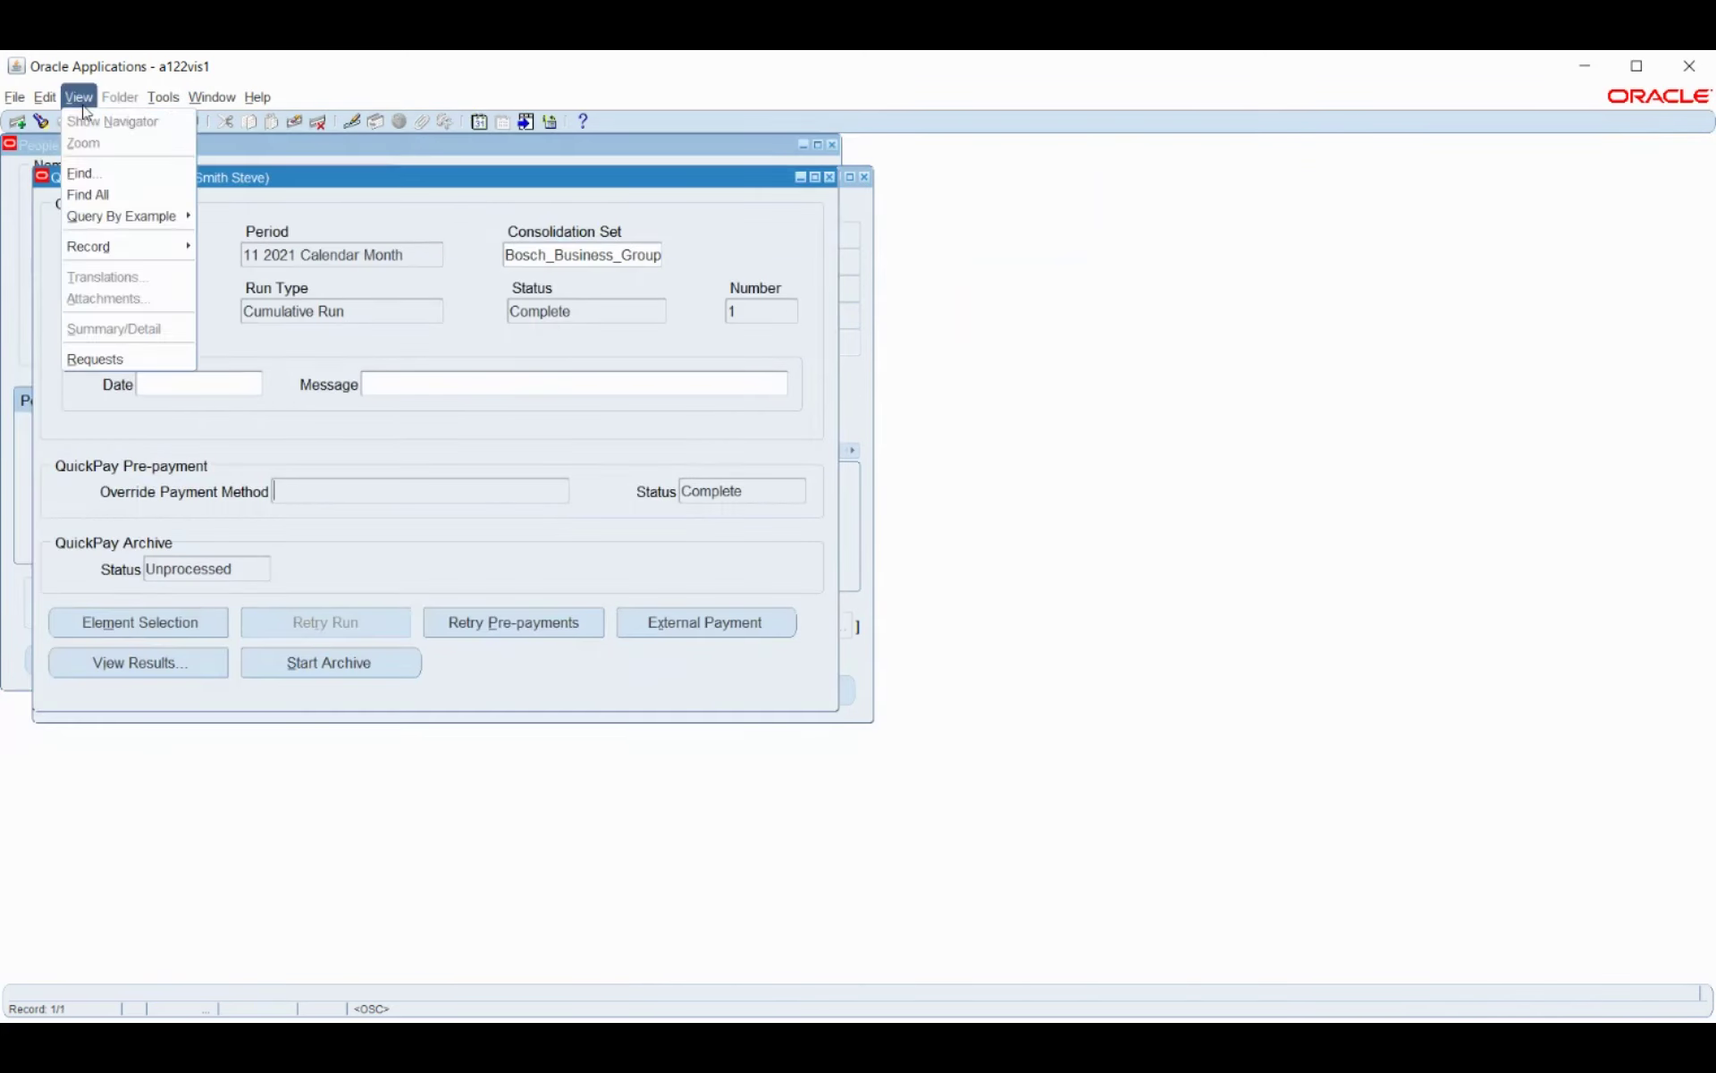
click(109, 350)
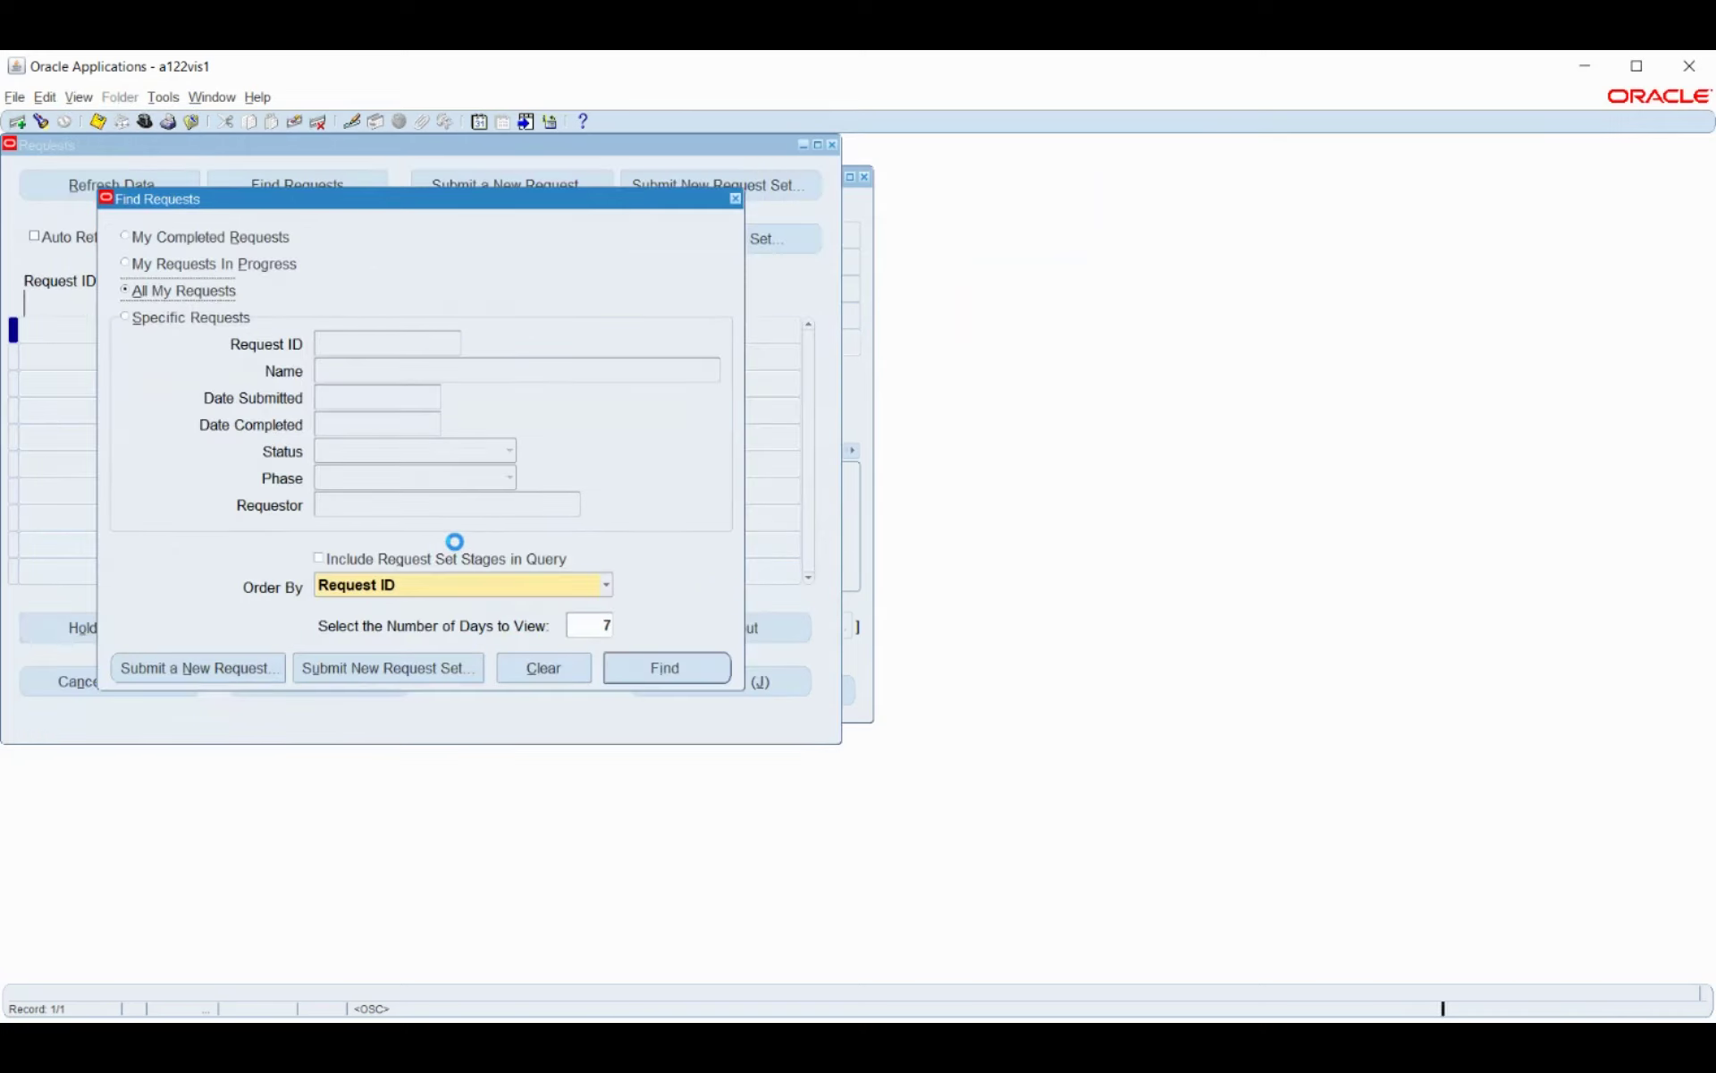
Submit a Costing request for Bosch_Payroll with End Date 01-APR-2021, declining another request.
click(256, 664)
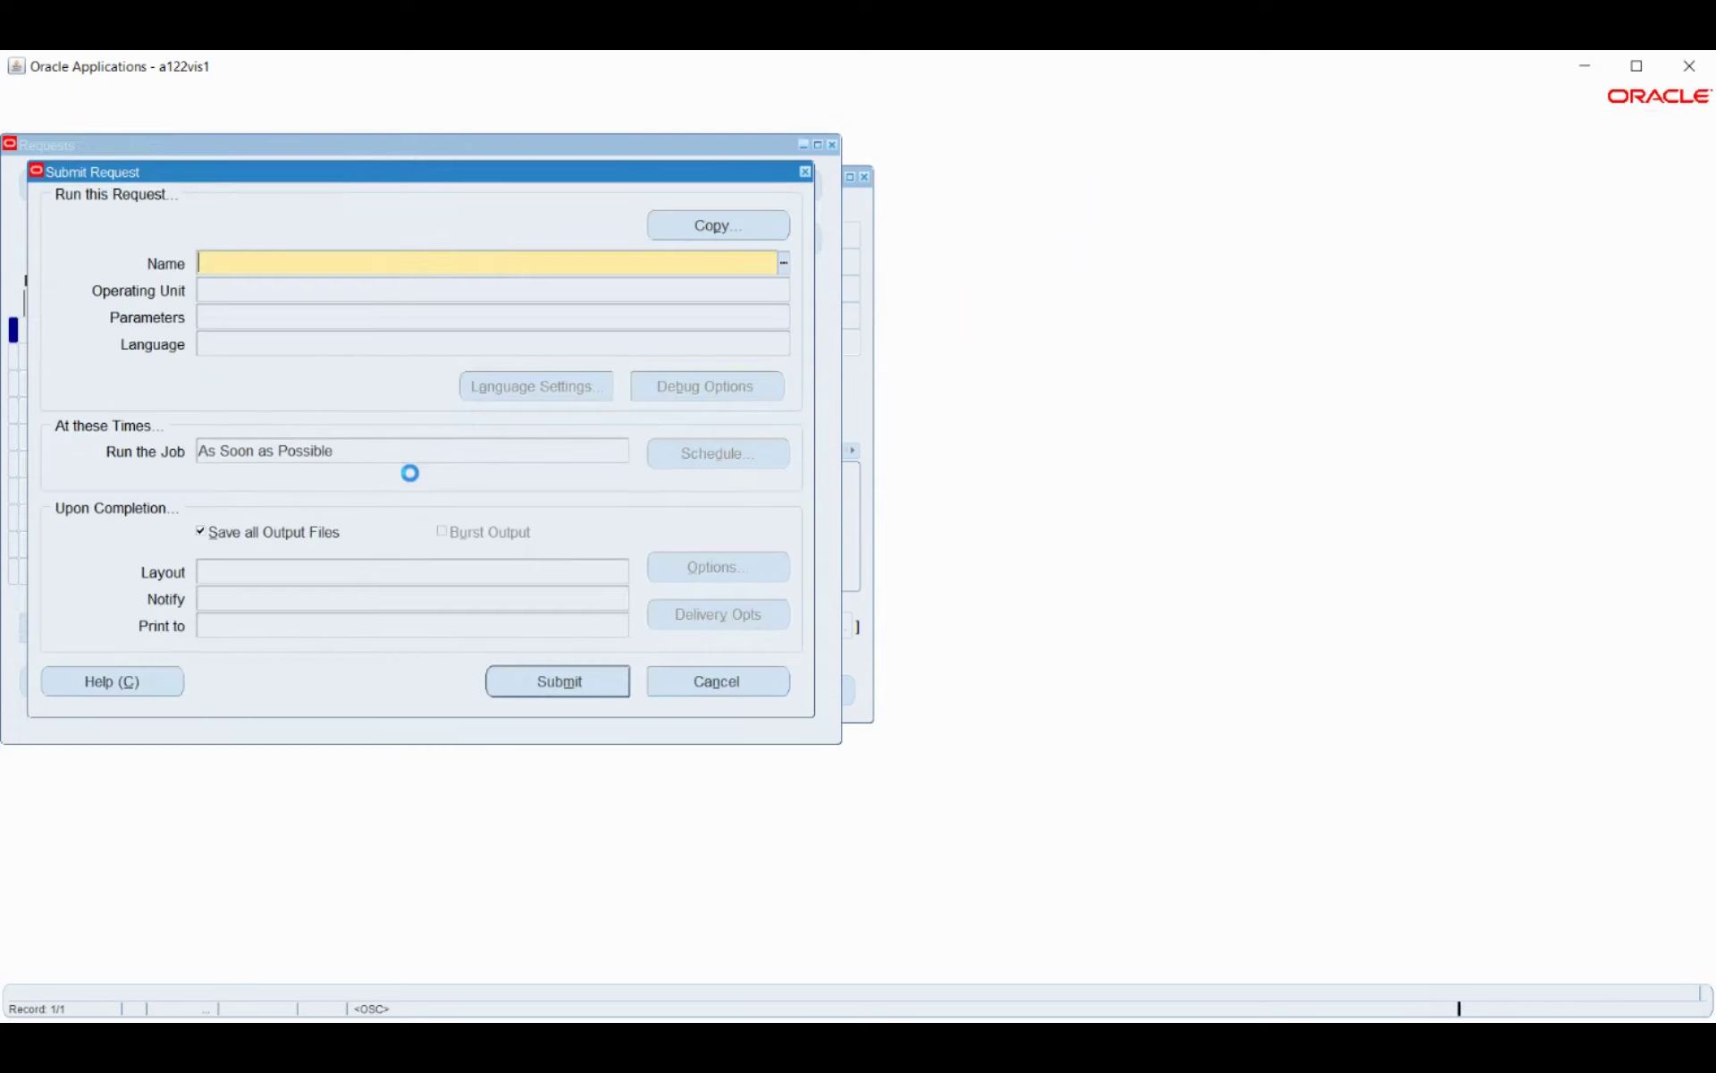
text(cost)
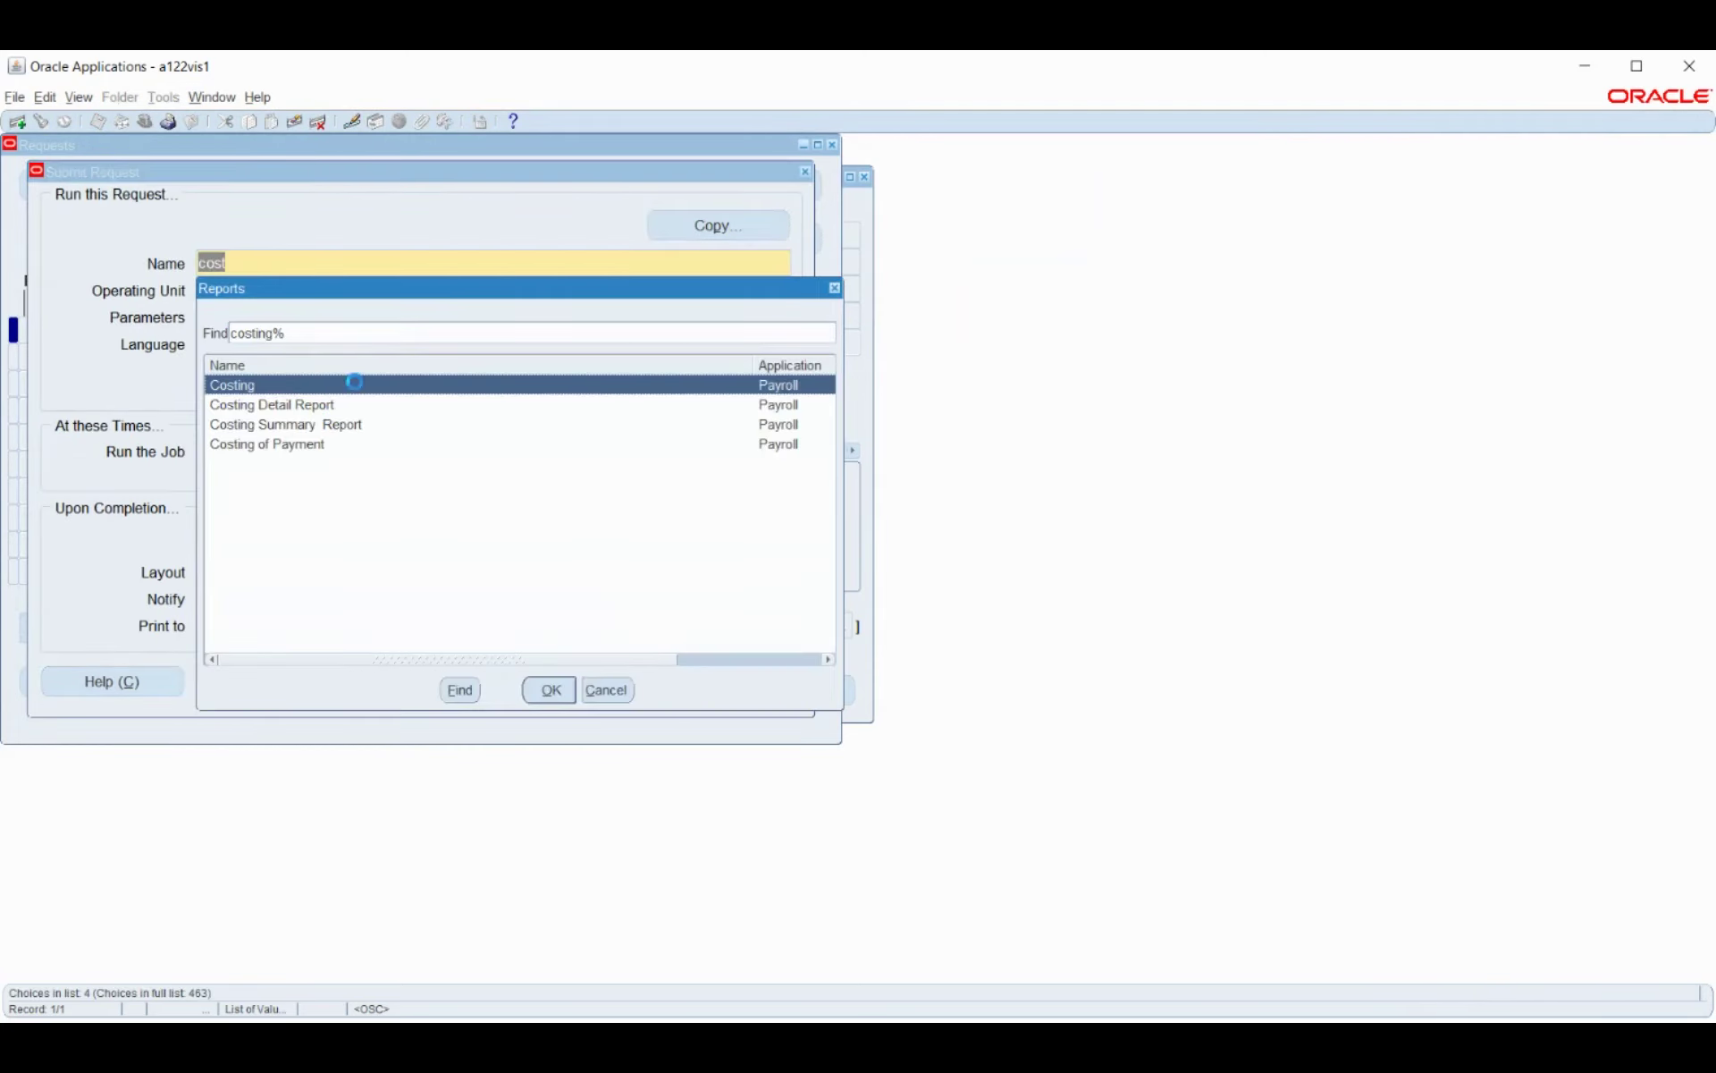
click(546, 690)
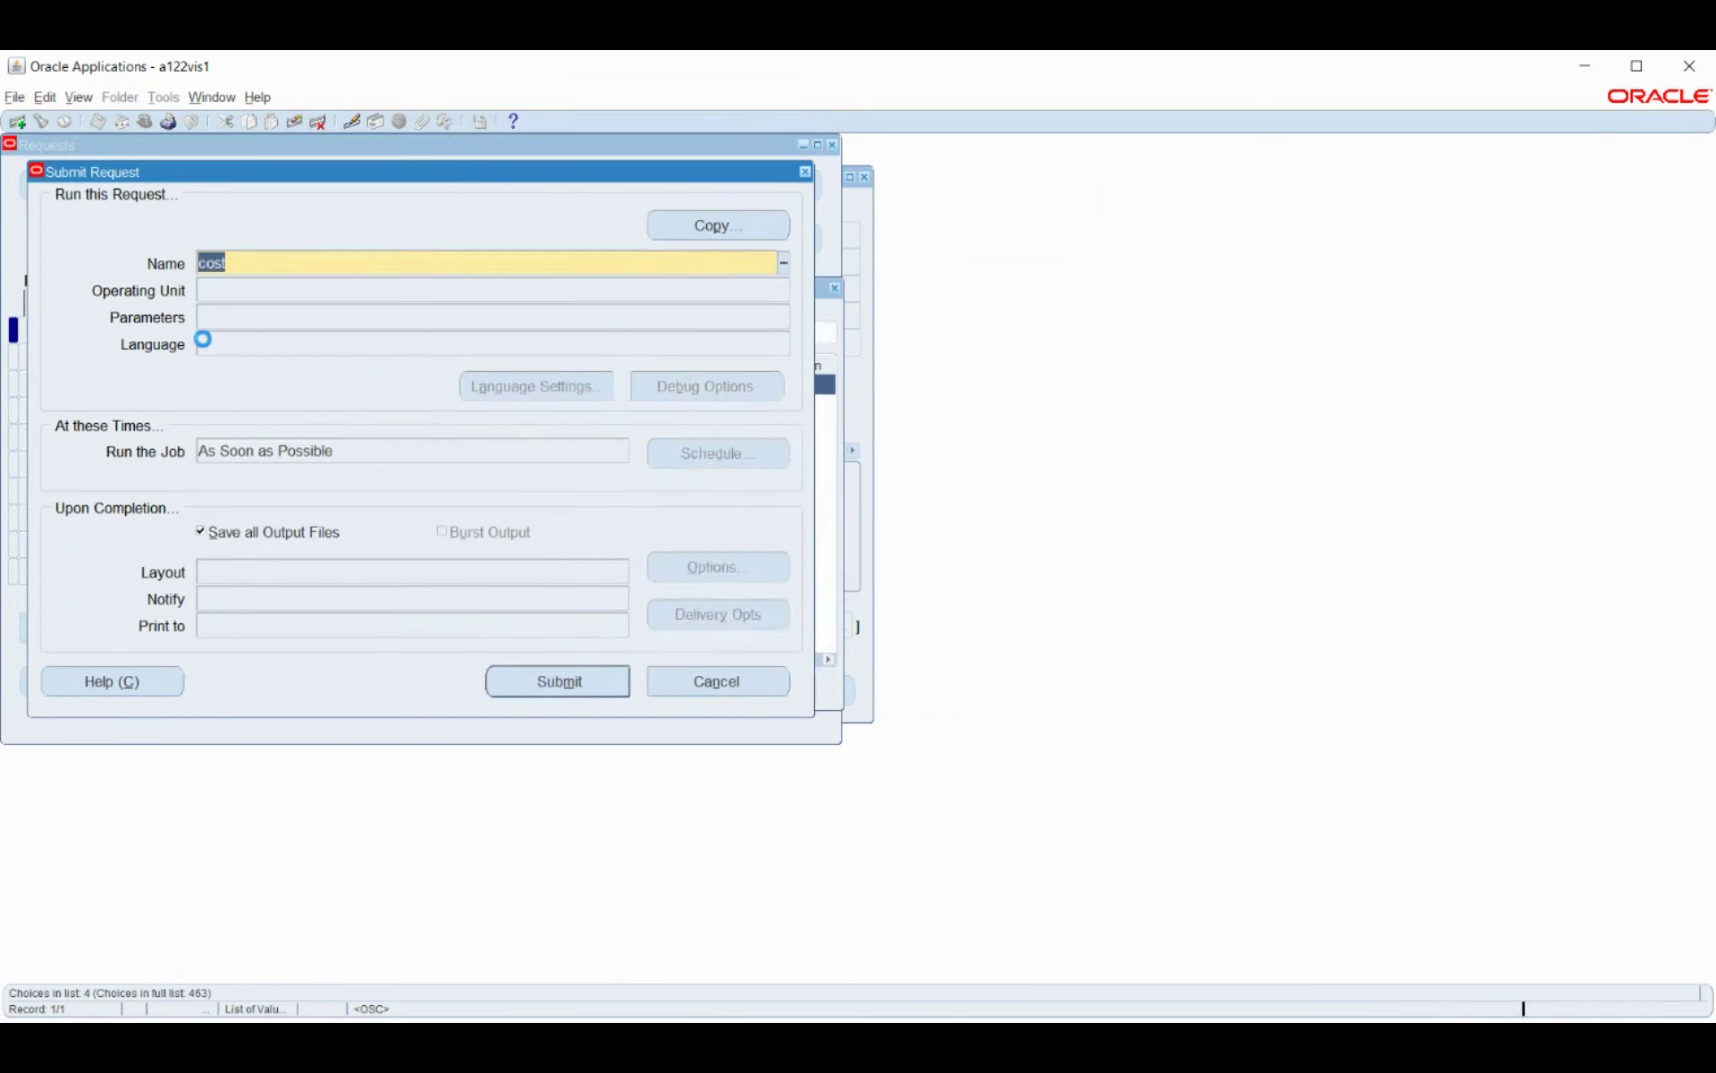
click(1114, 498)
click(823, 572)
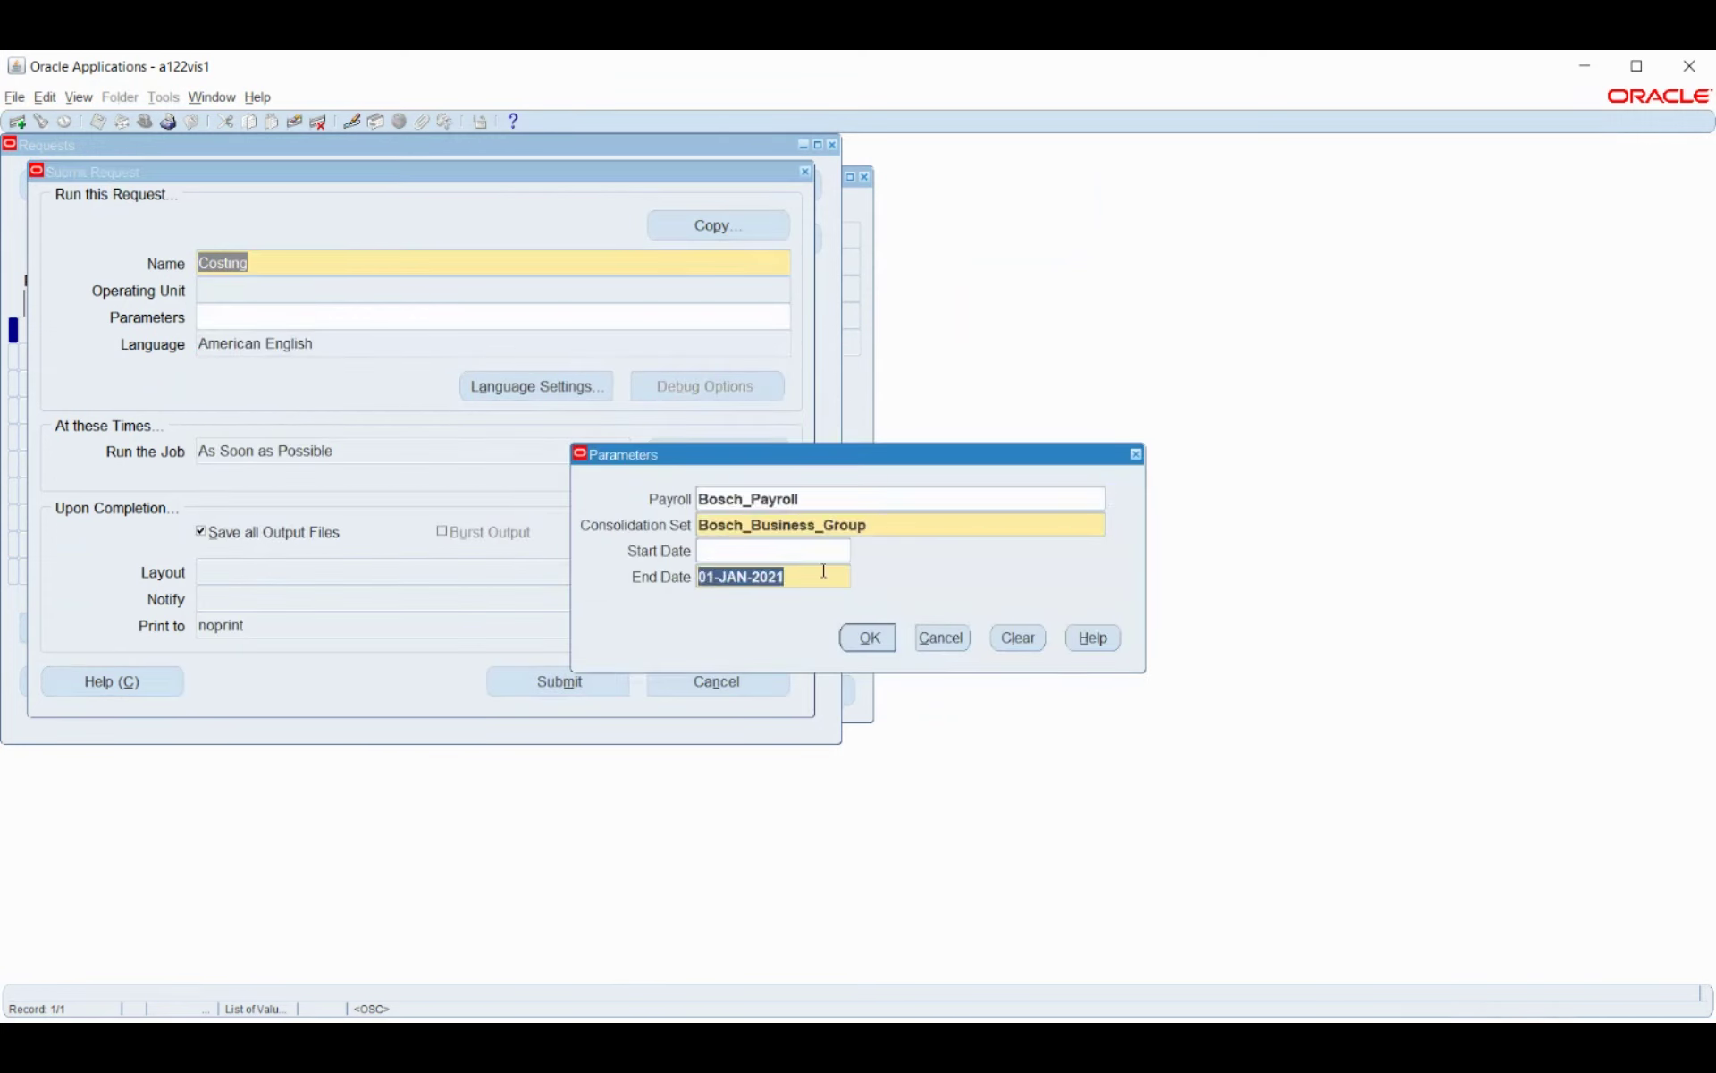
text(1apr2021)
key(Tab)
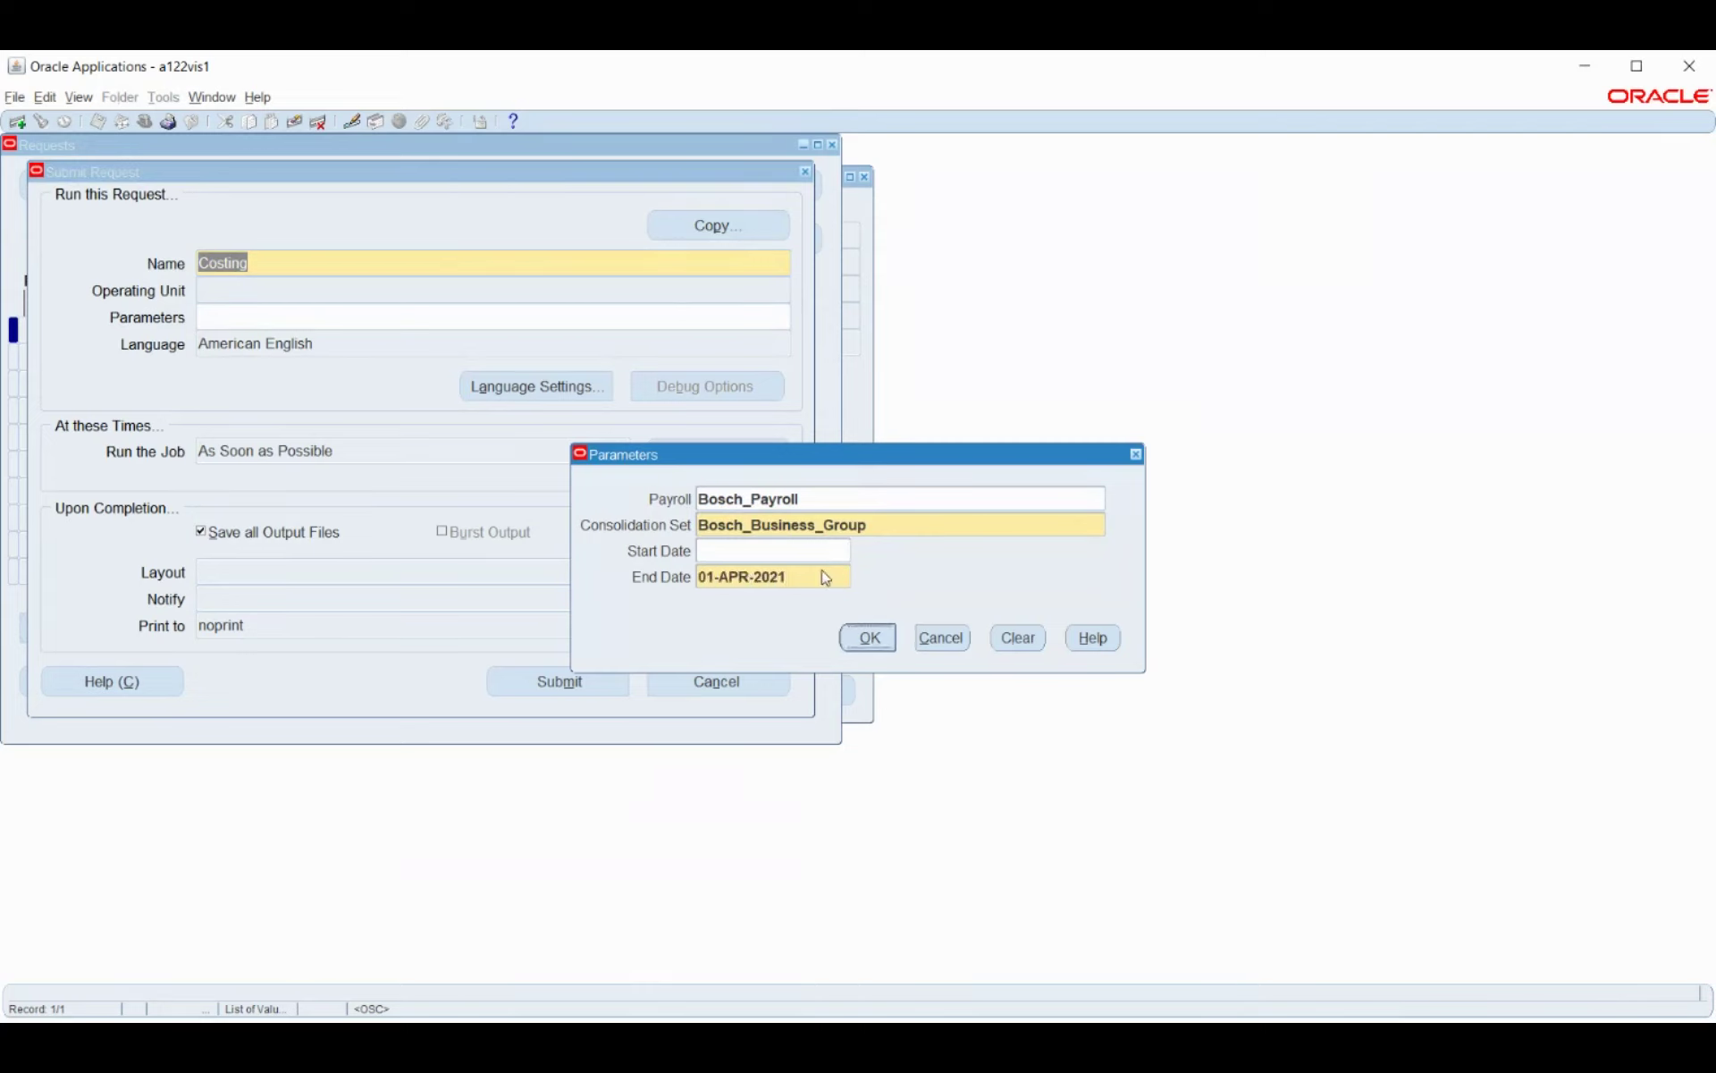
click(873, 644)
click(583, 686)
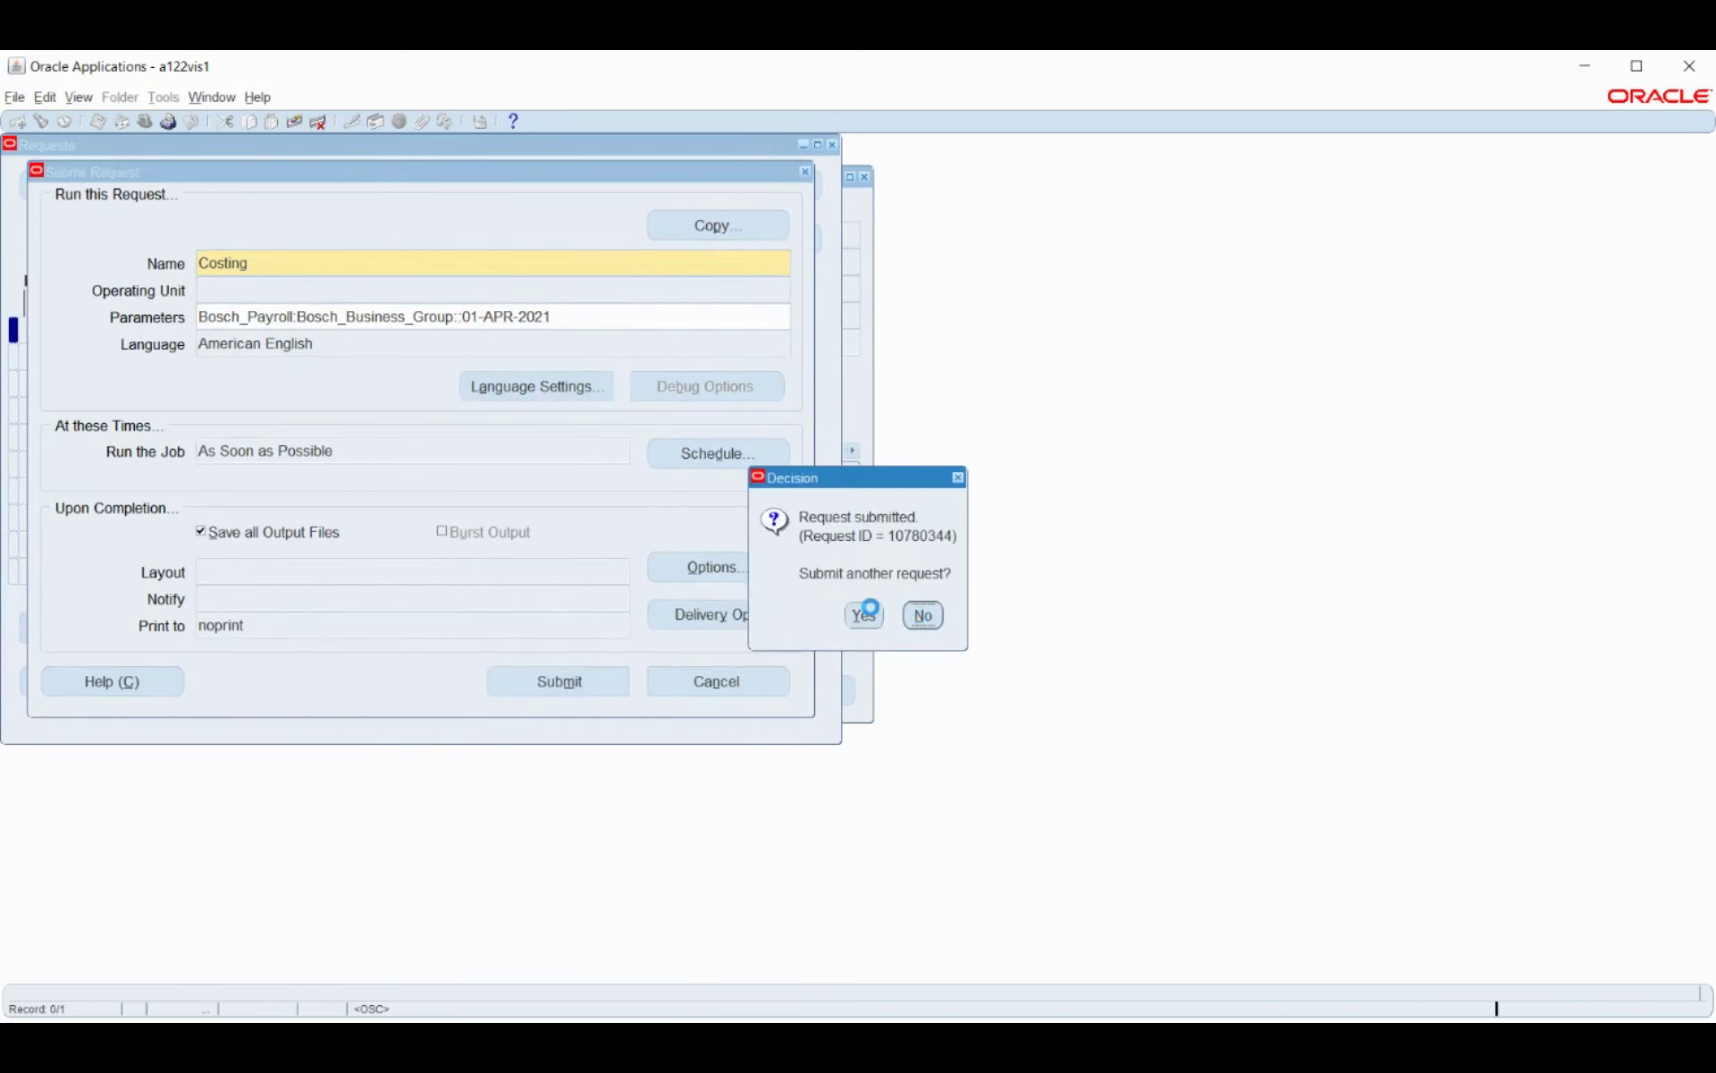
key(Return)
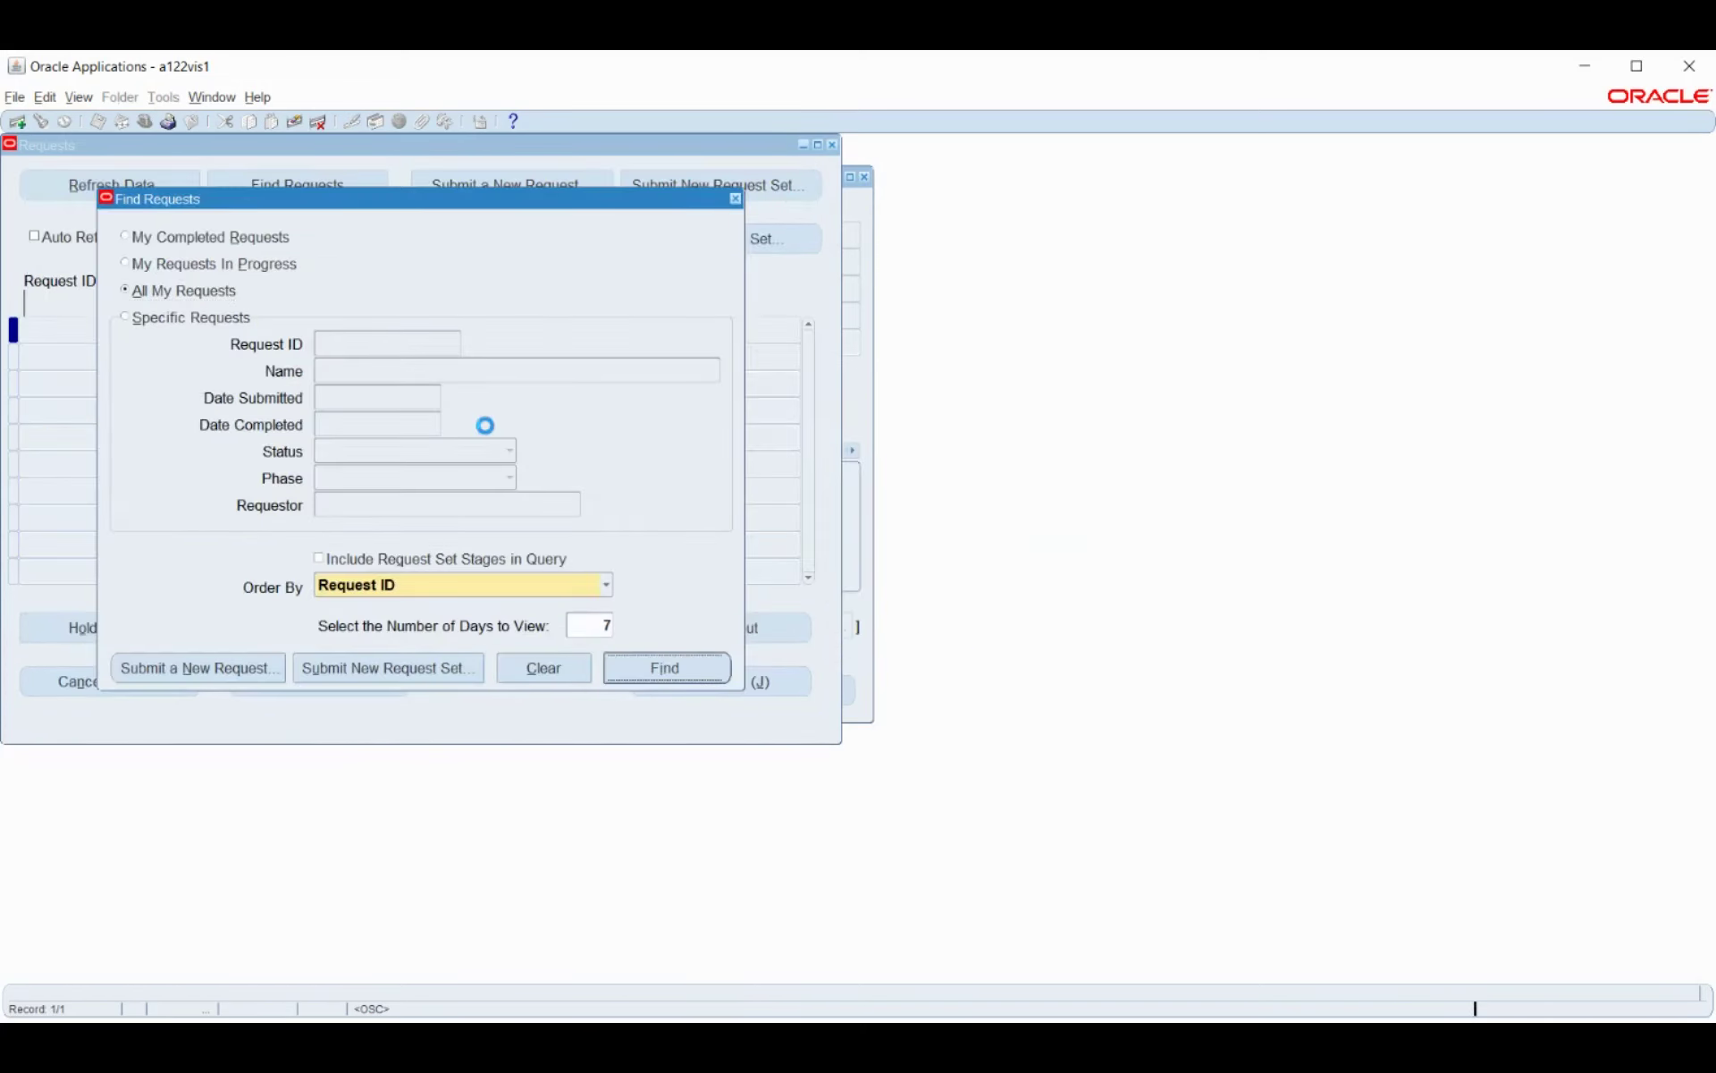
key(Return)
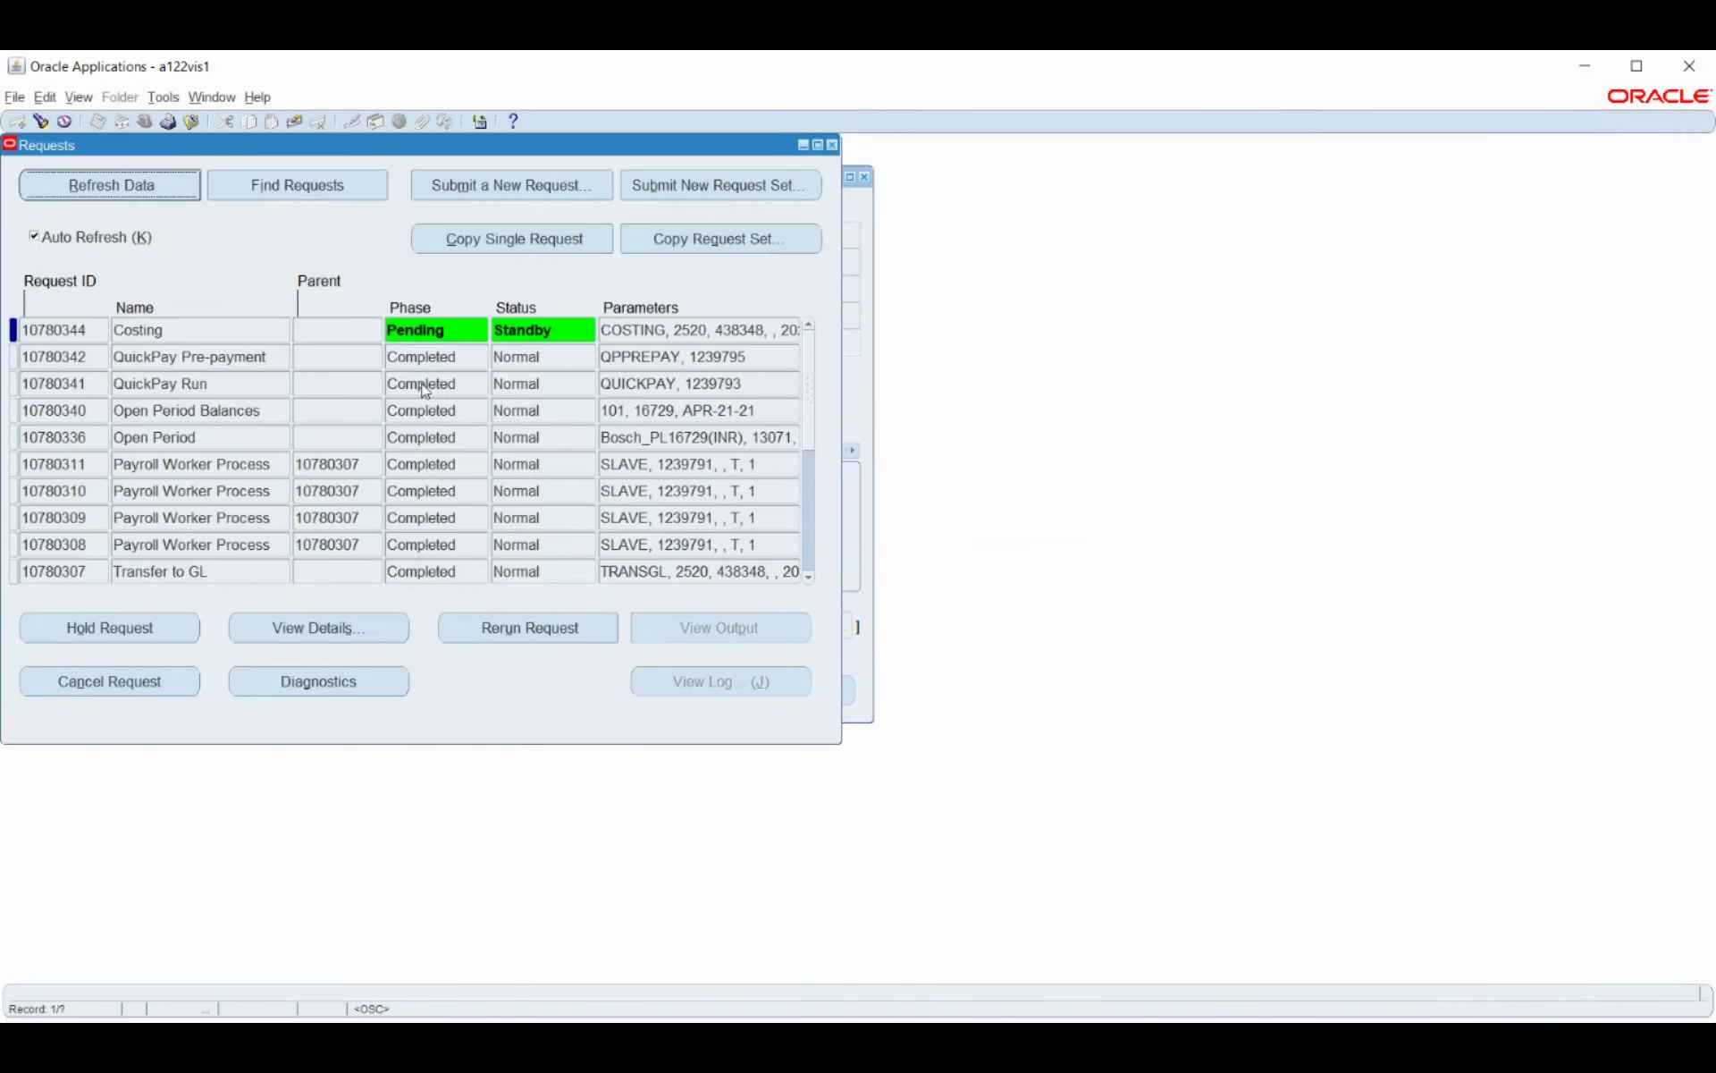
Keep refreshing the request statuses while the Costing request runs.
click(165, 181)
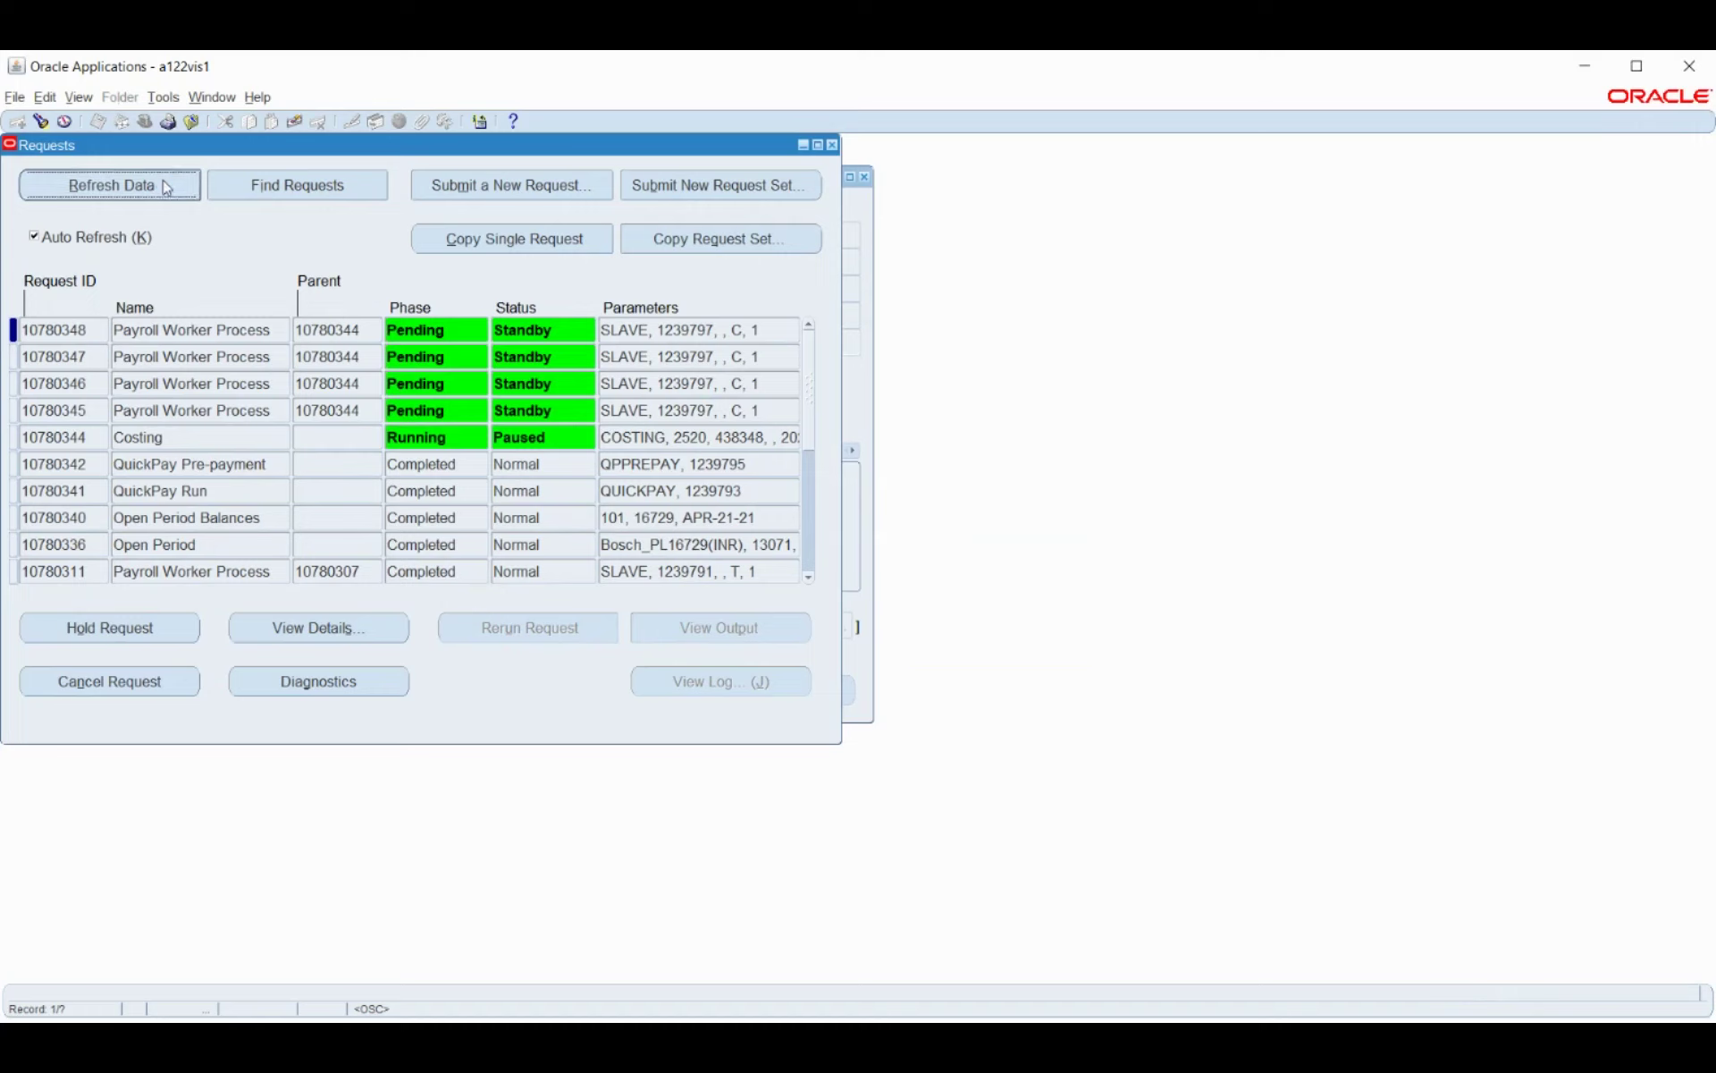
click(178, 187)
click(179, 185)
click(179, 185)
click(180, 187)
click(180, 186)
click(180, 186)
click(180, 186)
click(180, 186)
click(181, 189)
click(180, 185)
click(180, 185)
click(181, 187)
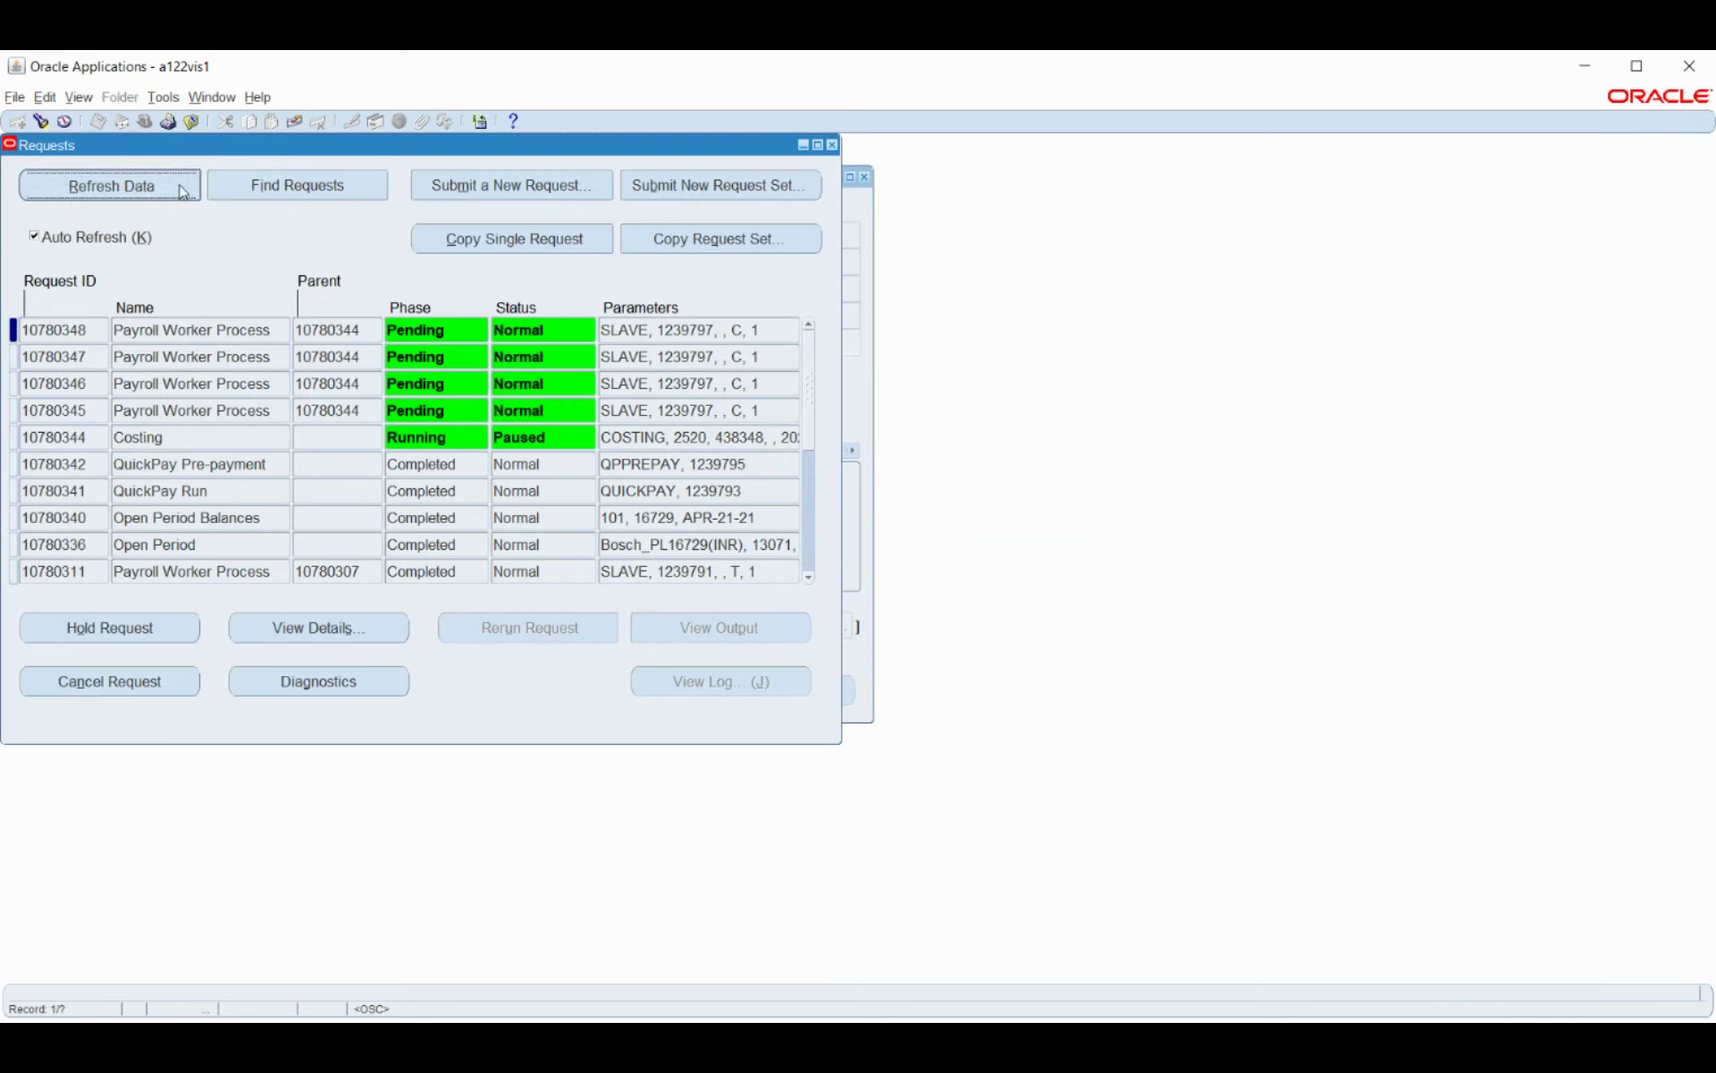
Once Costing and its four worker processes show Completed, start a new 'Costing of Payment' request.
click(182, 190)
click(181, 188)
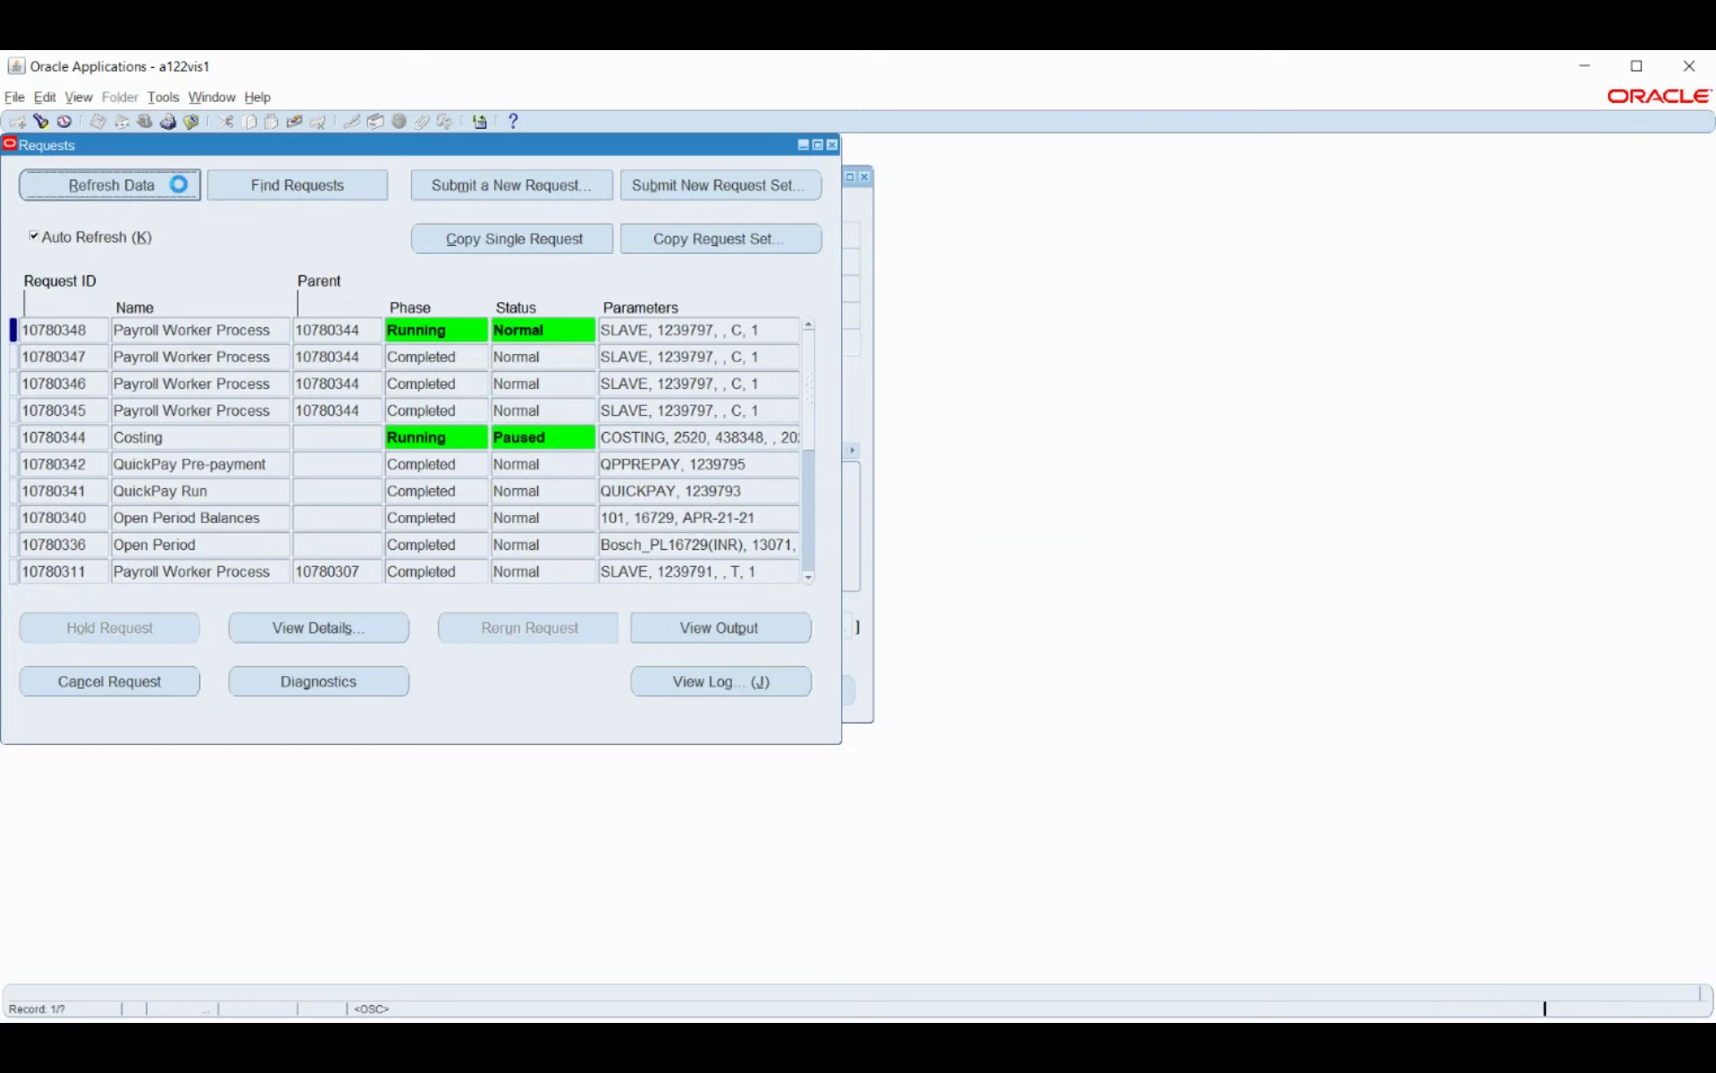
click(180, 188)
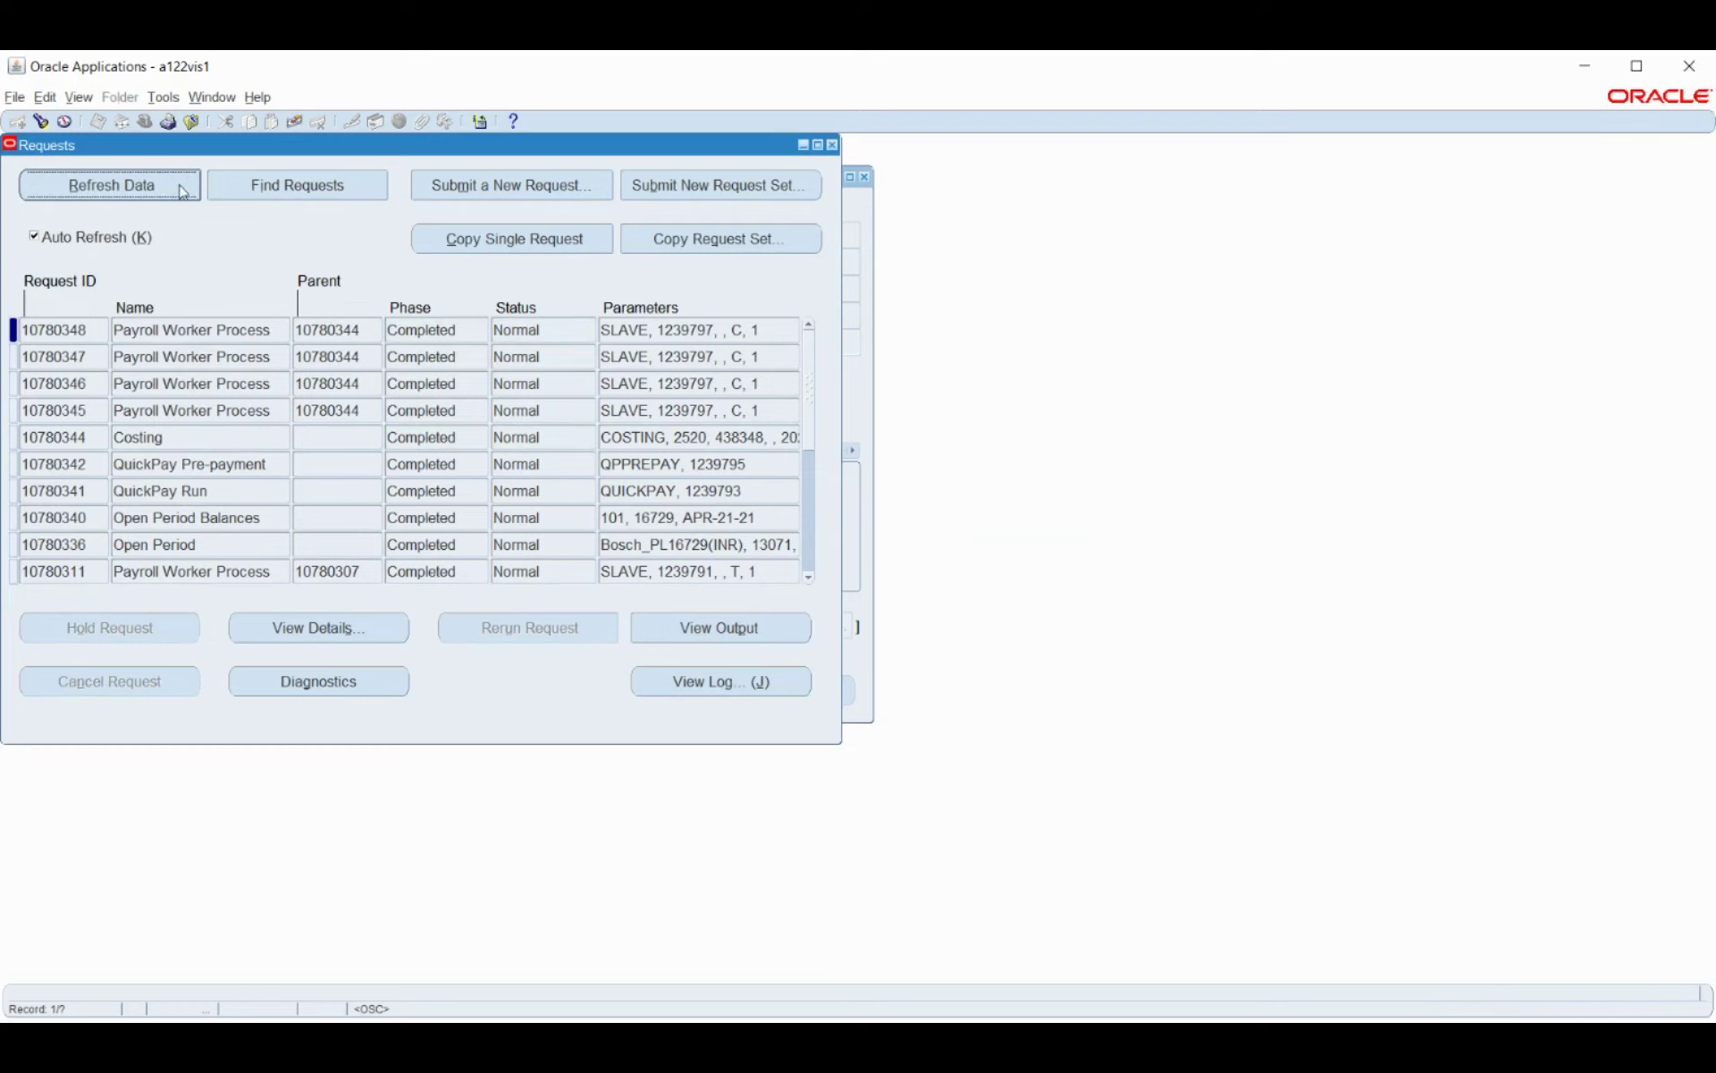
click(496, 188)
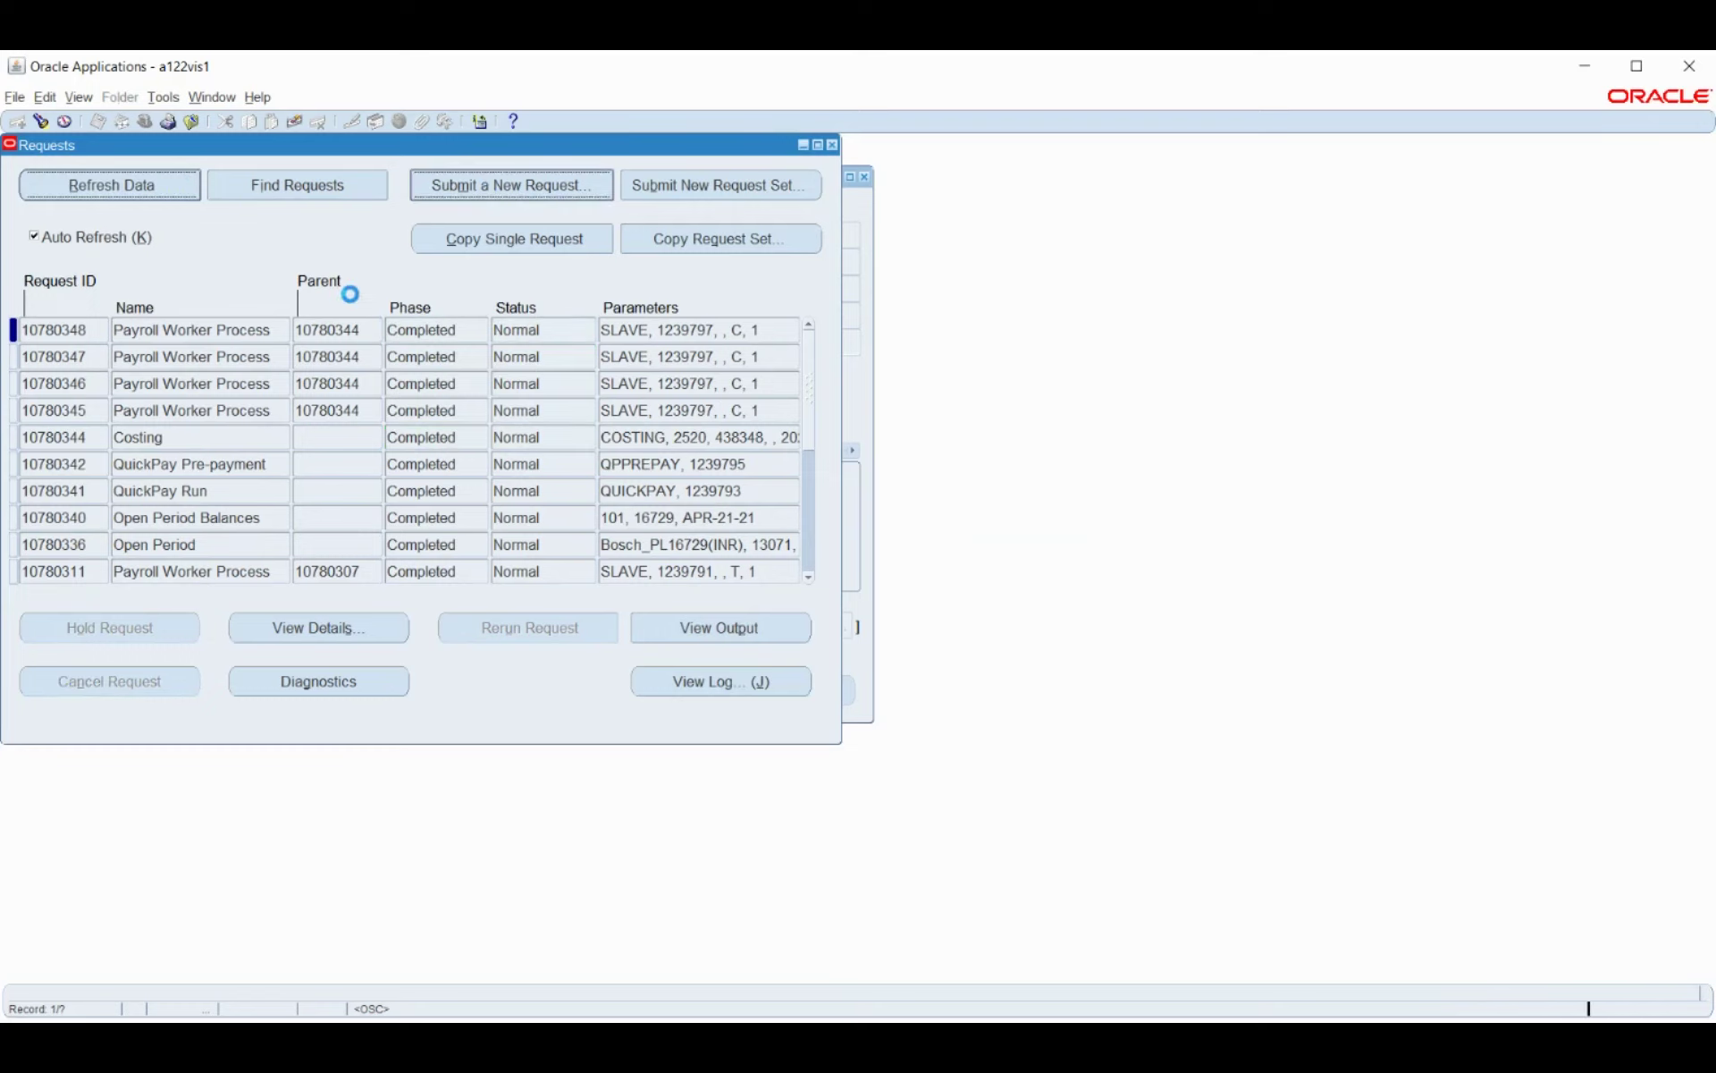
text(co)
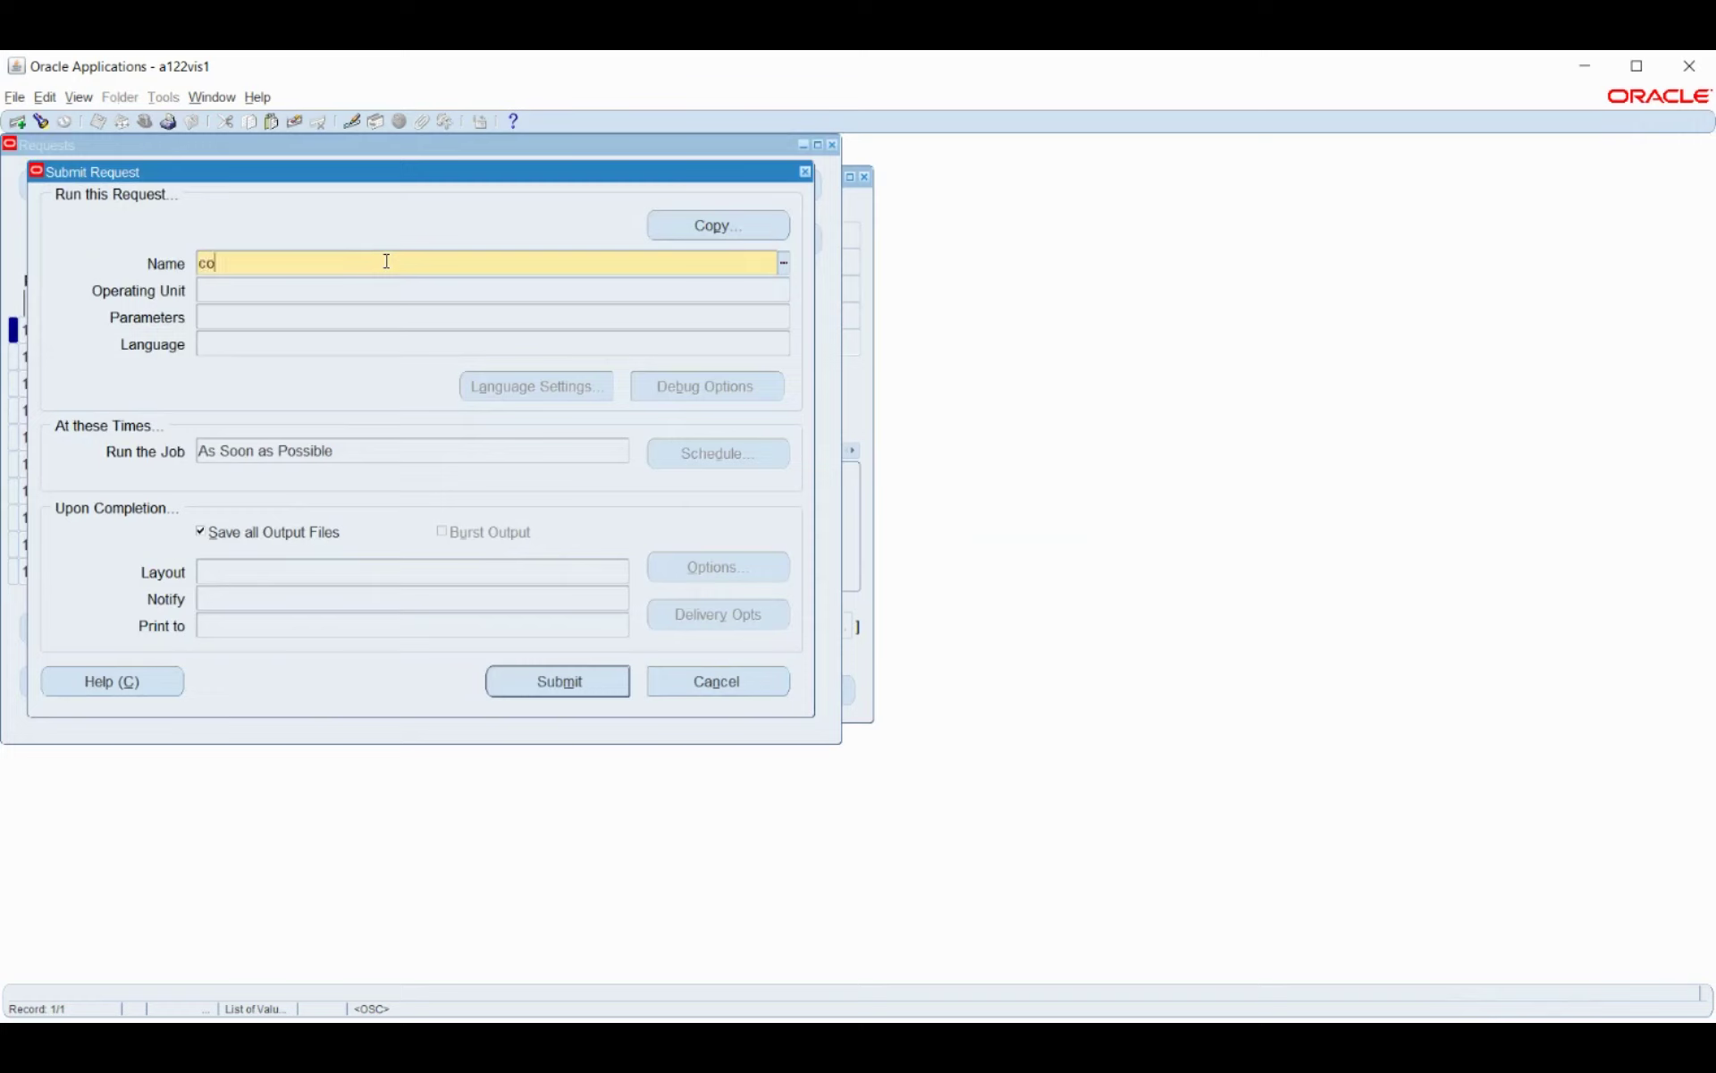
text(sting of Payment)
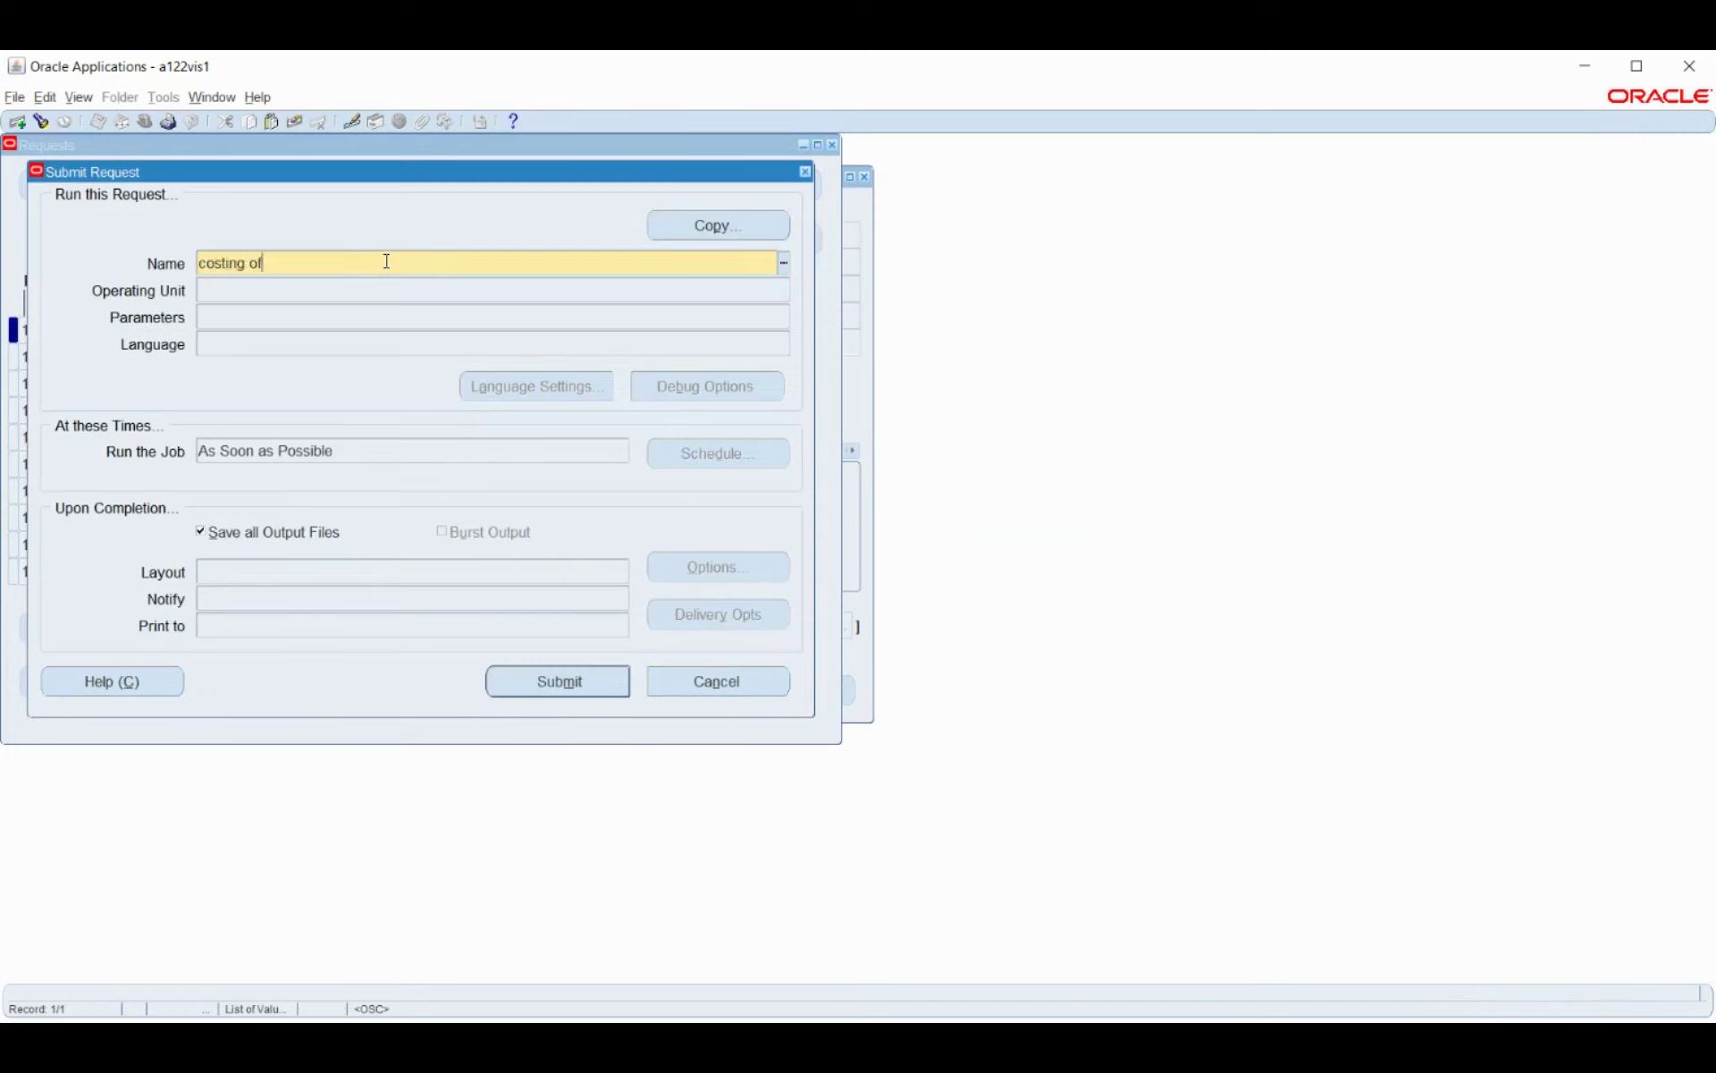
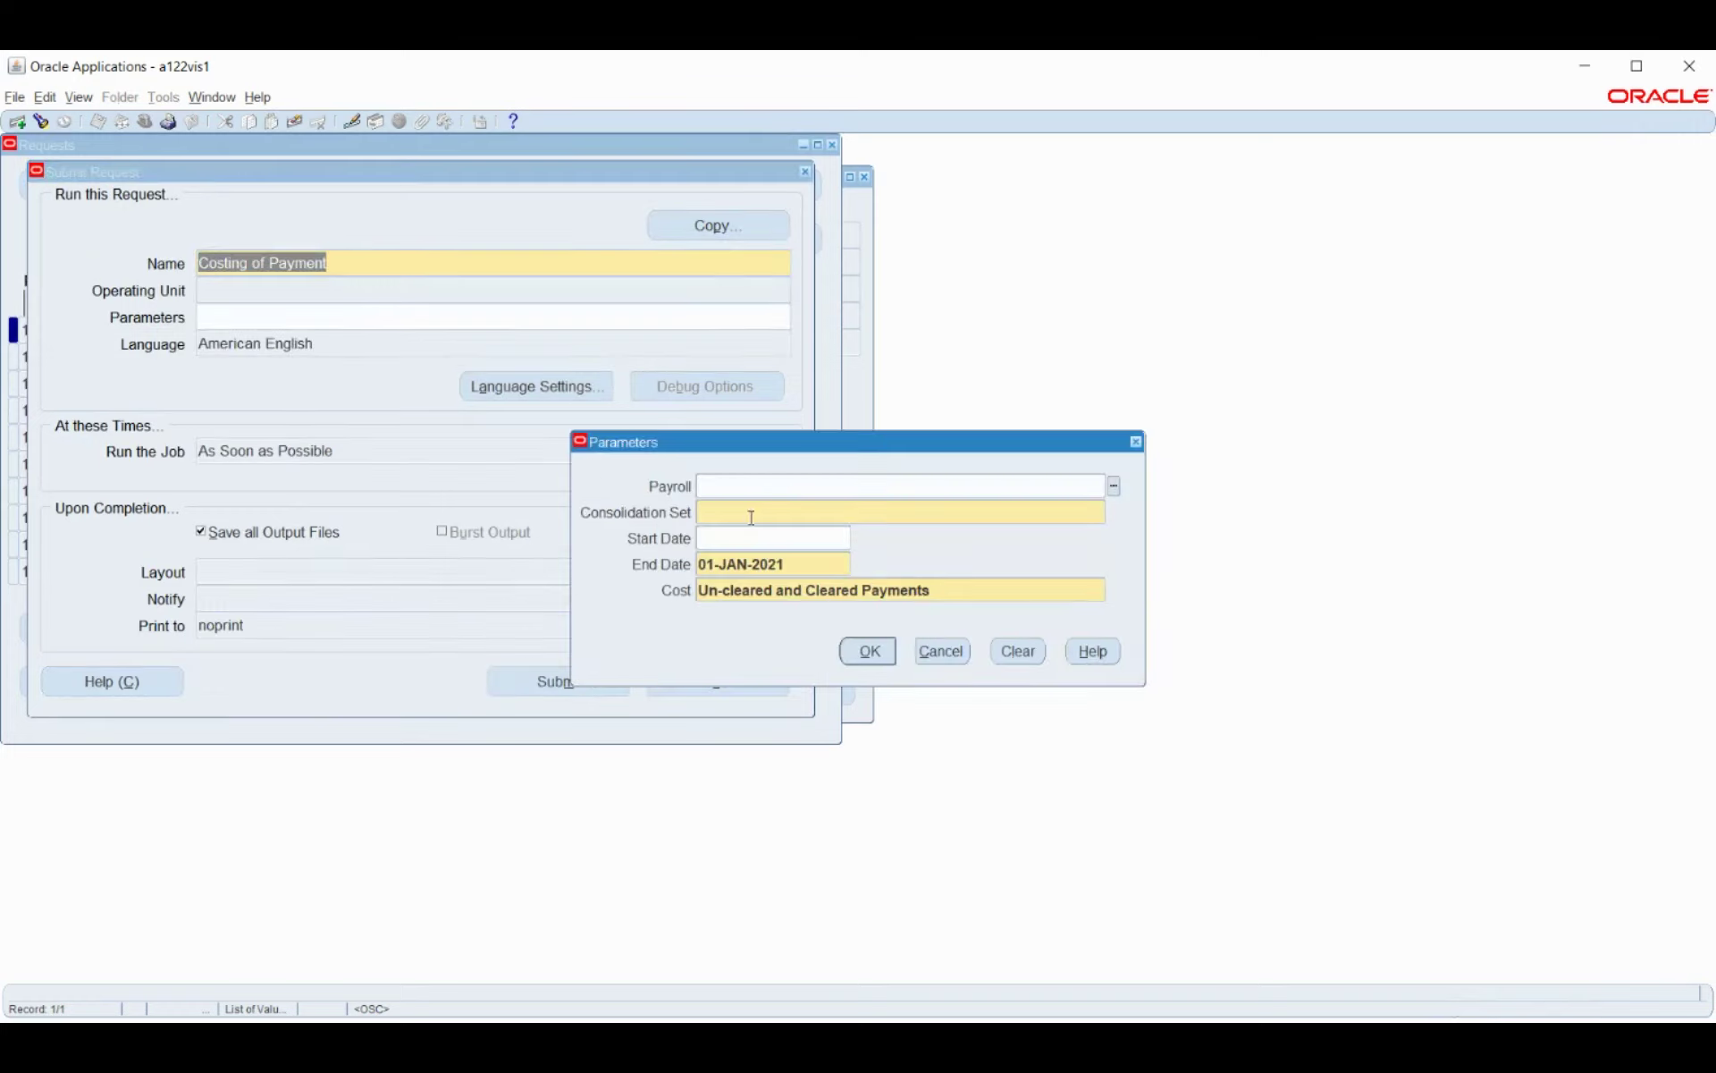
Submit Costing of Payment for Bosch_Payroll with End Date 01-APR-2021, declining another request.
click(1114, 487)
click(822, 565)
text(1)
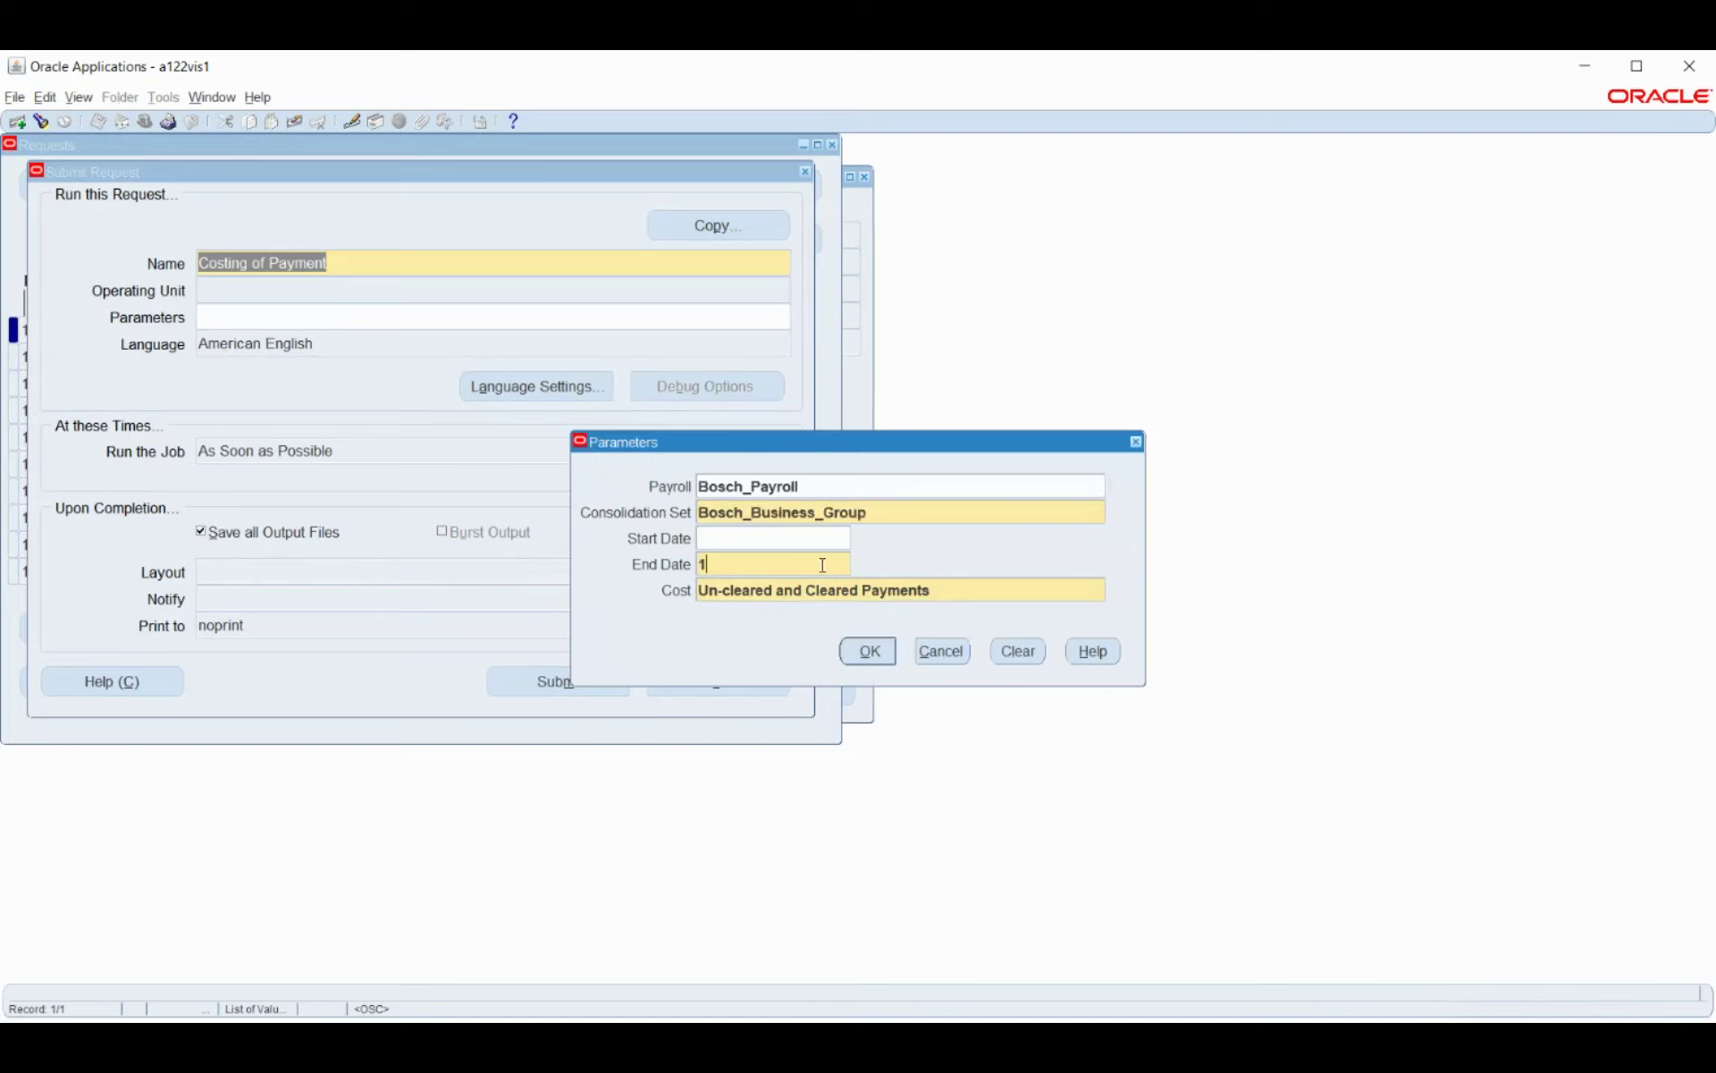
text(apr2021)
key(Tab)
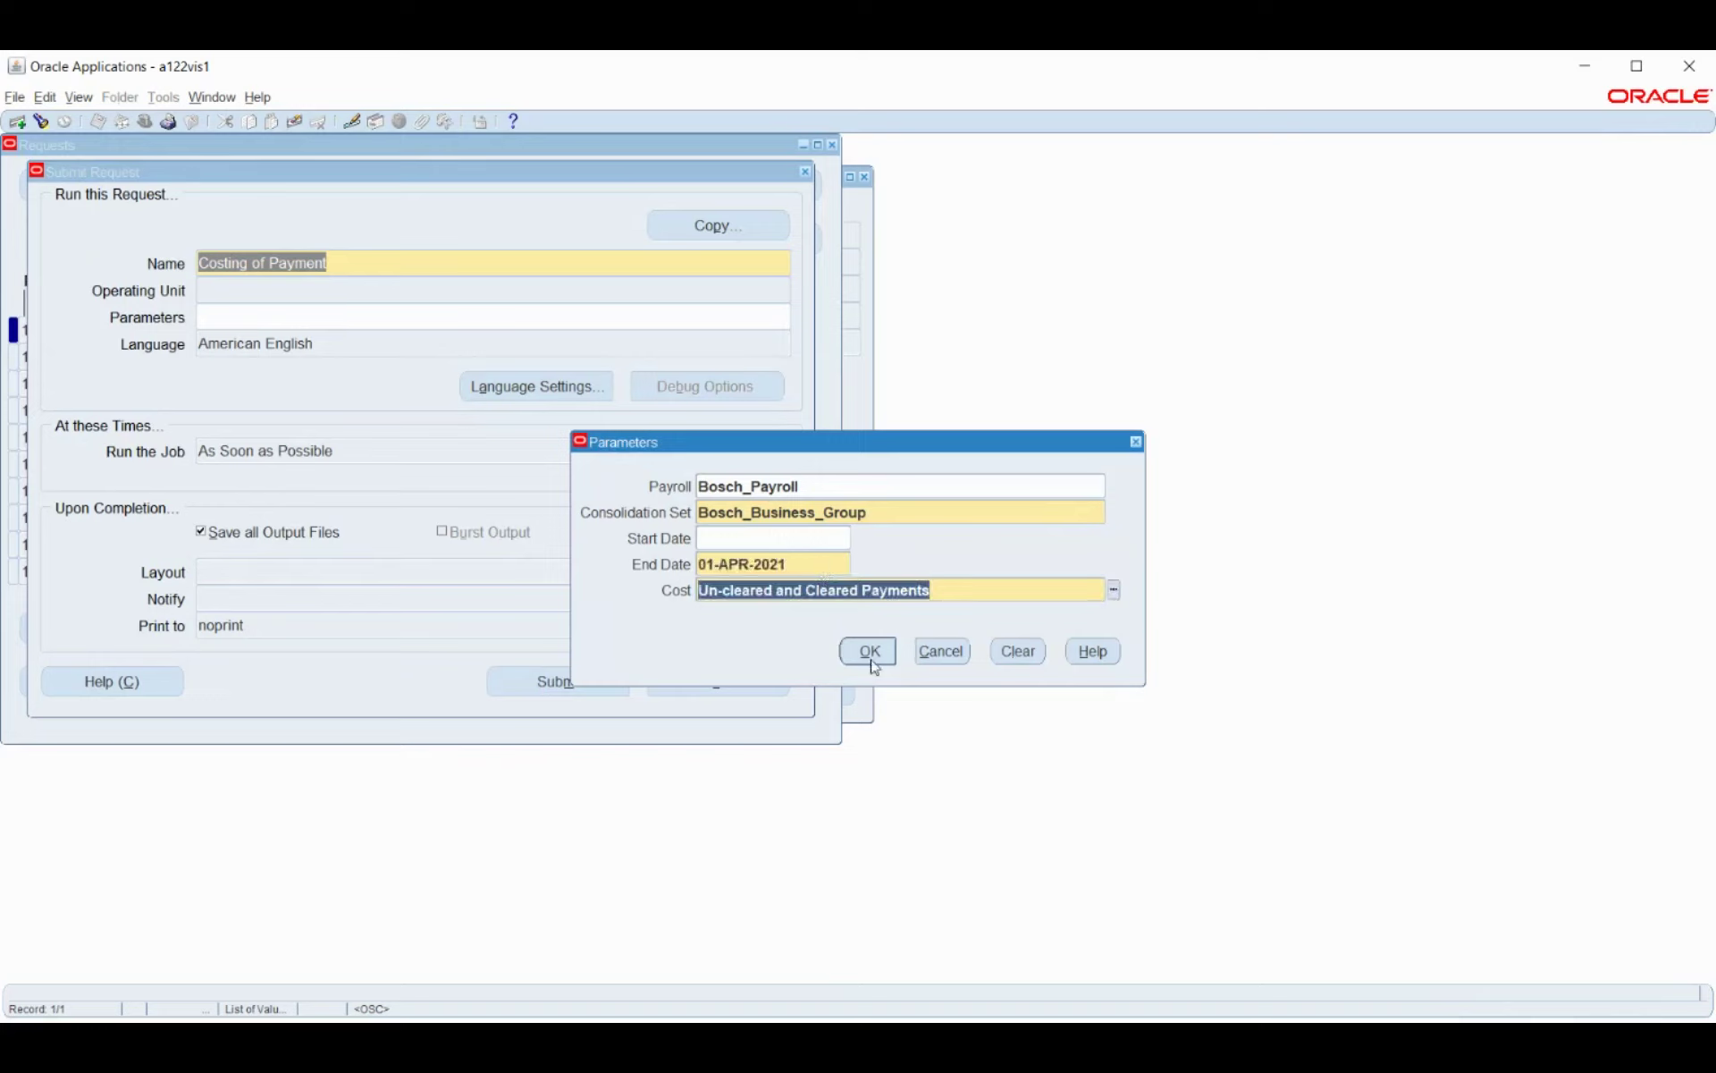
click(869, 654)
click(561, 682)
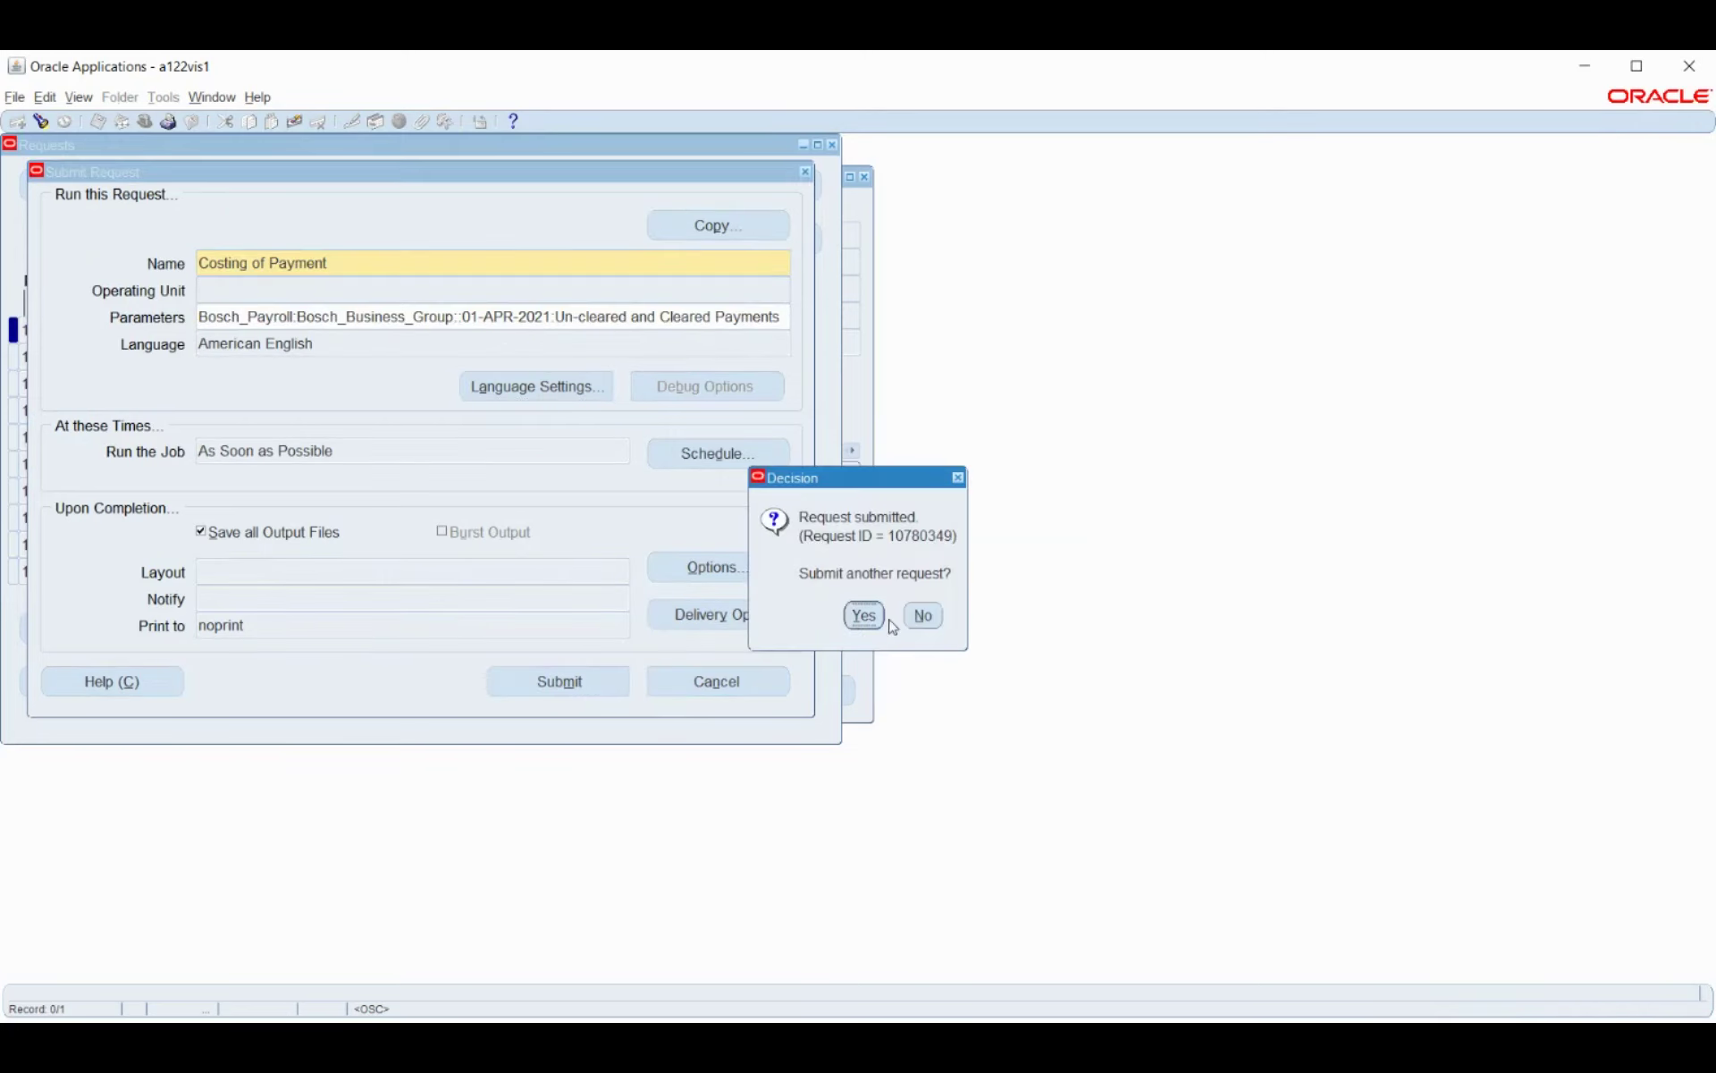
click(922, 615)
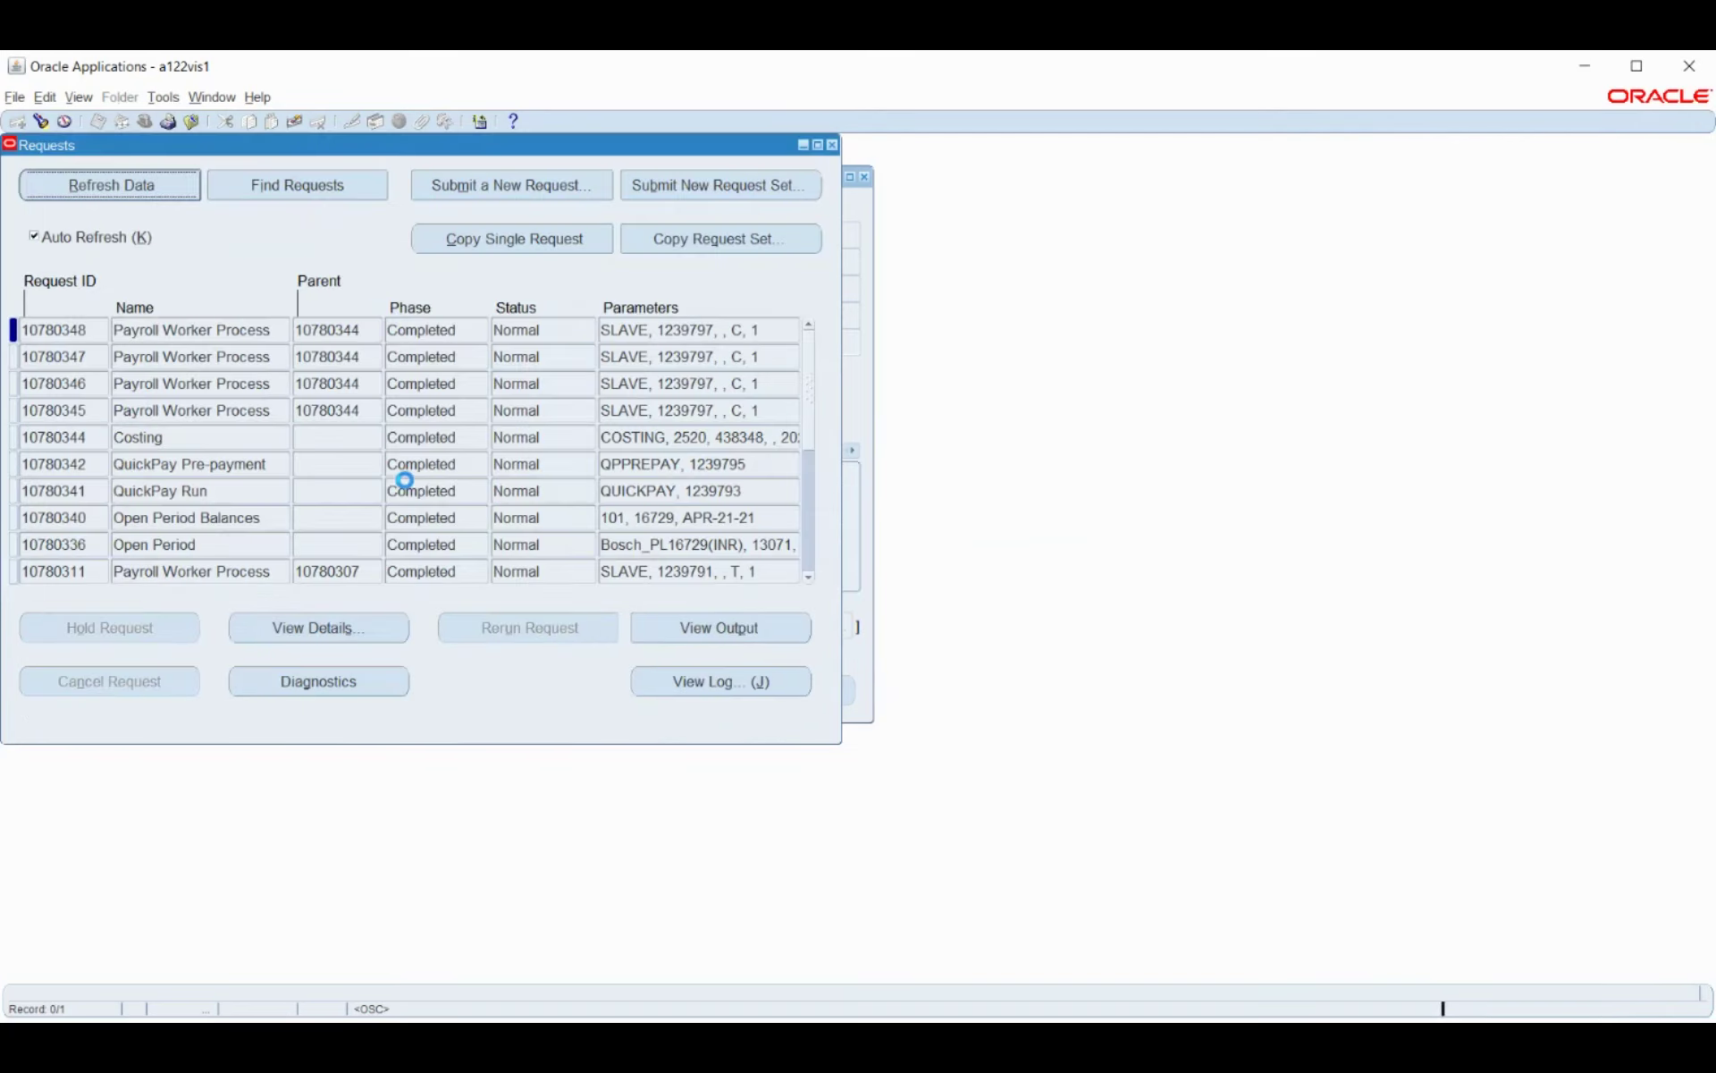
Keep refreshing until request 10780349 and its four worker processes show Completed/Normal.
click(161, 194)
click(161, 194)
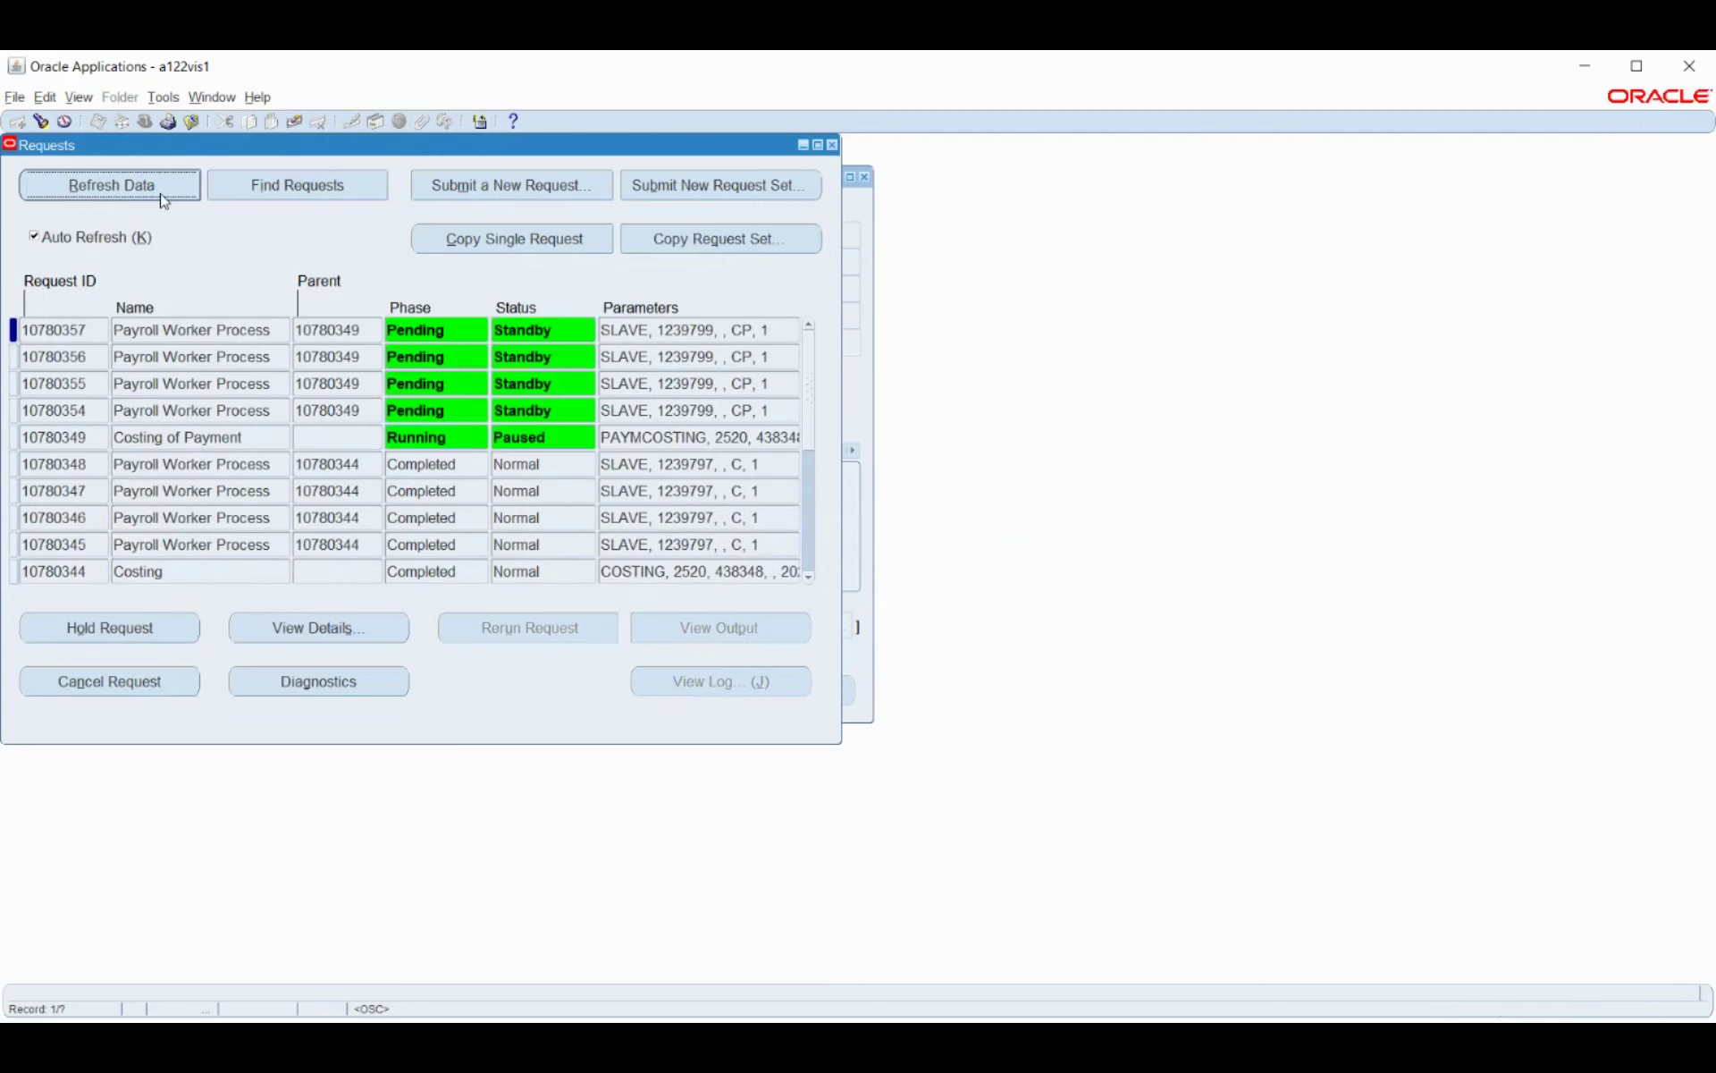
click(162, 196)
click(160, 193)
click(161, 196)
click(162, 197)
click(160, 193)
click(161, 194)
click(161, 194)
click(161, 193)
click(159, 192)
click(161, 194)
click(159, 192)
click(160, 193)
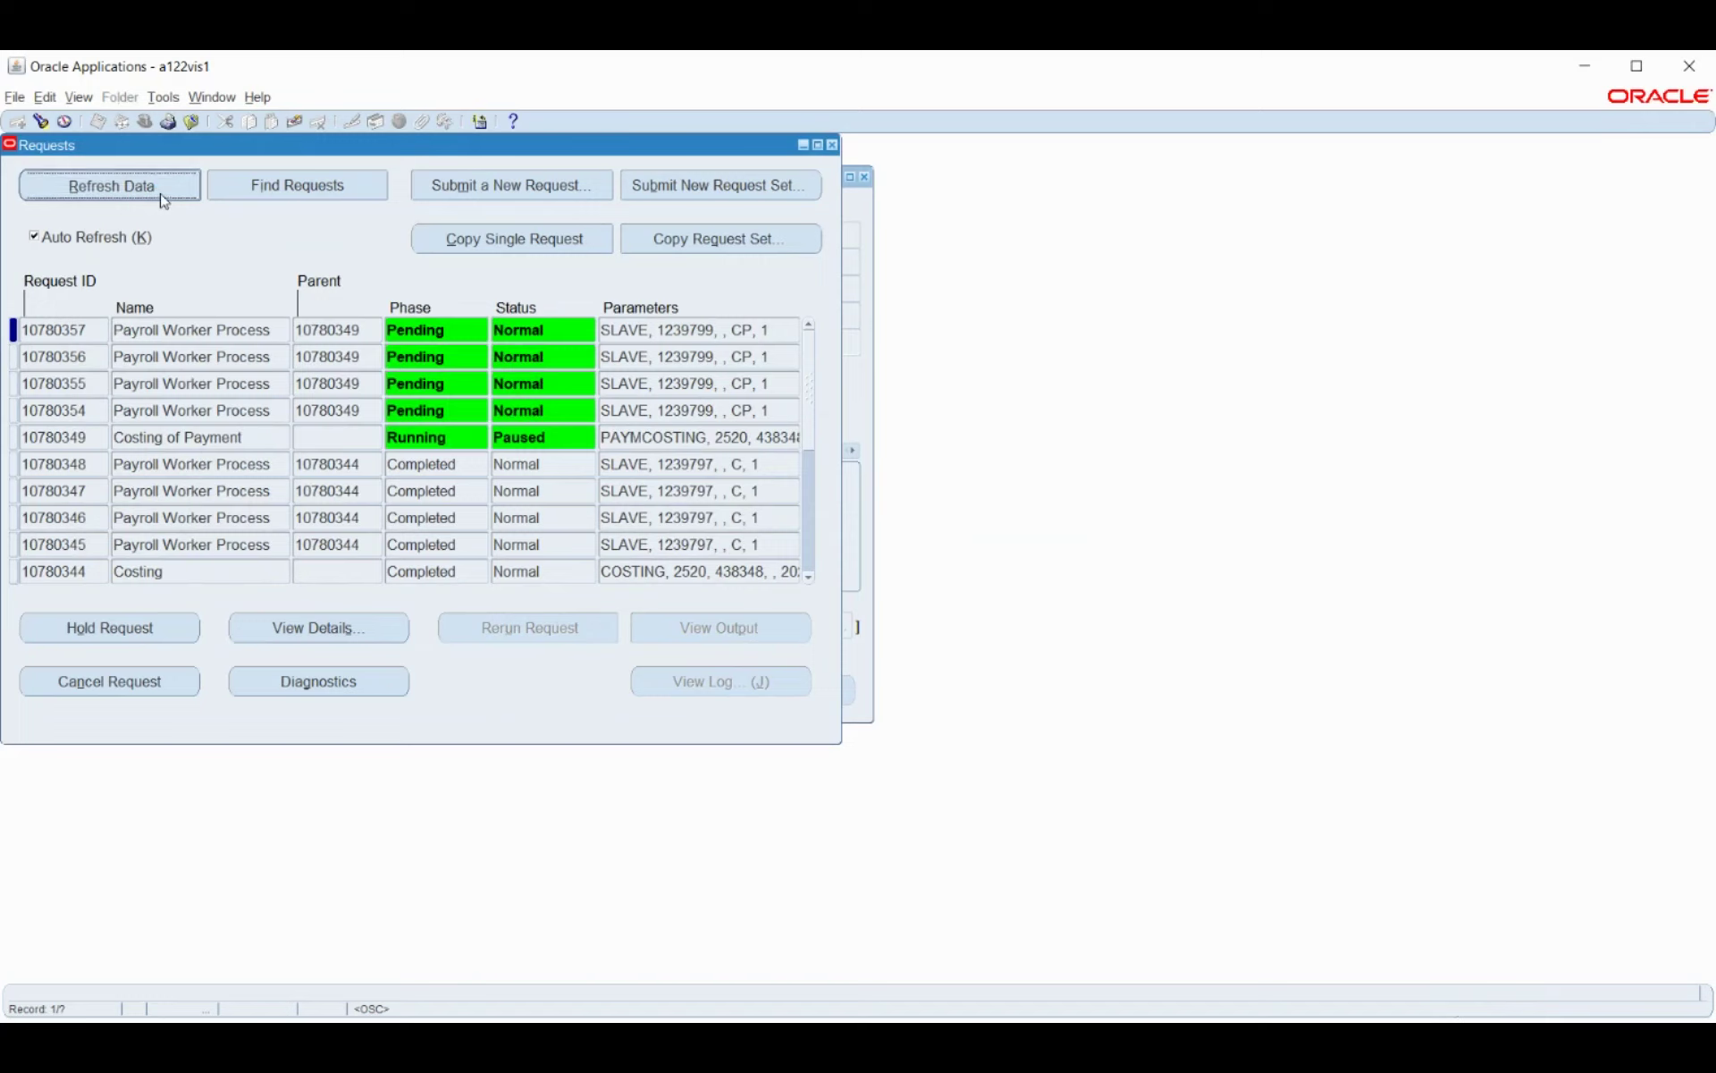
click(159, 192)
click(159, 192)
click(159, 192)
click(159, 192)
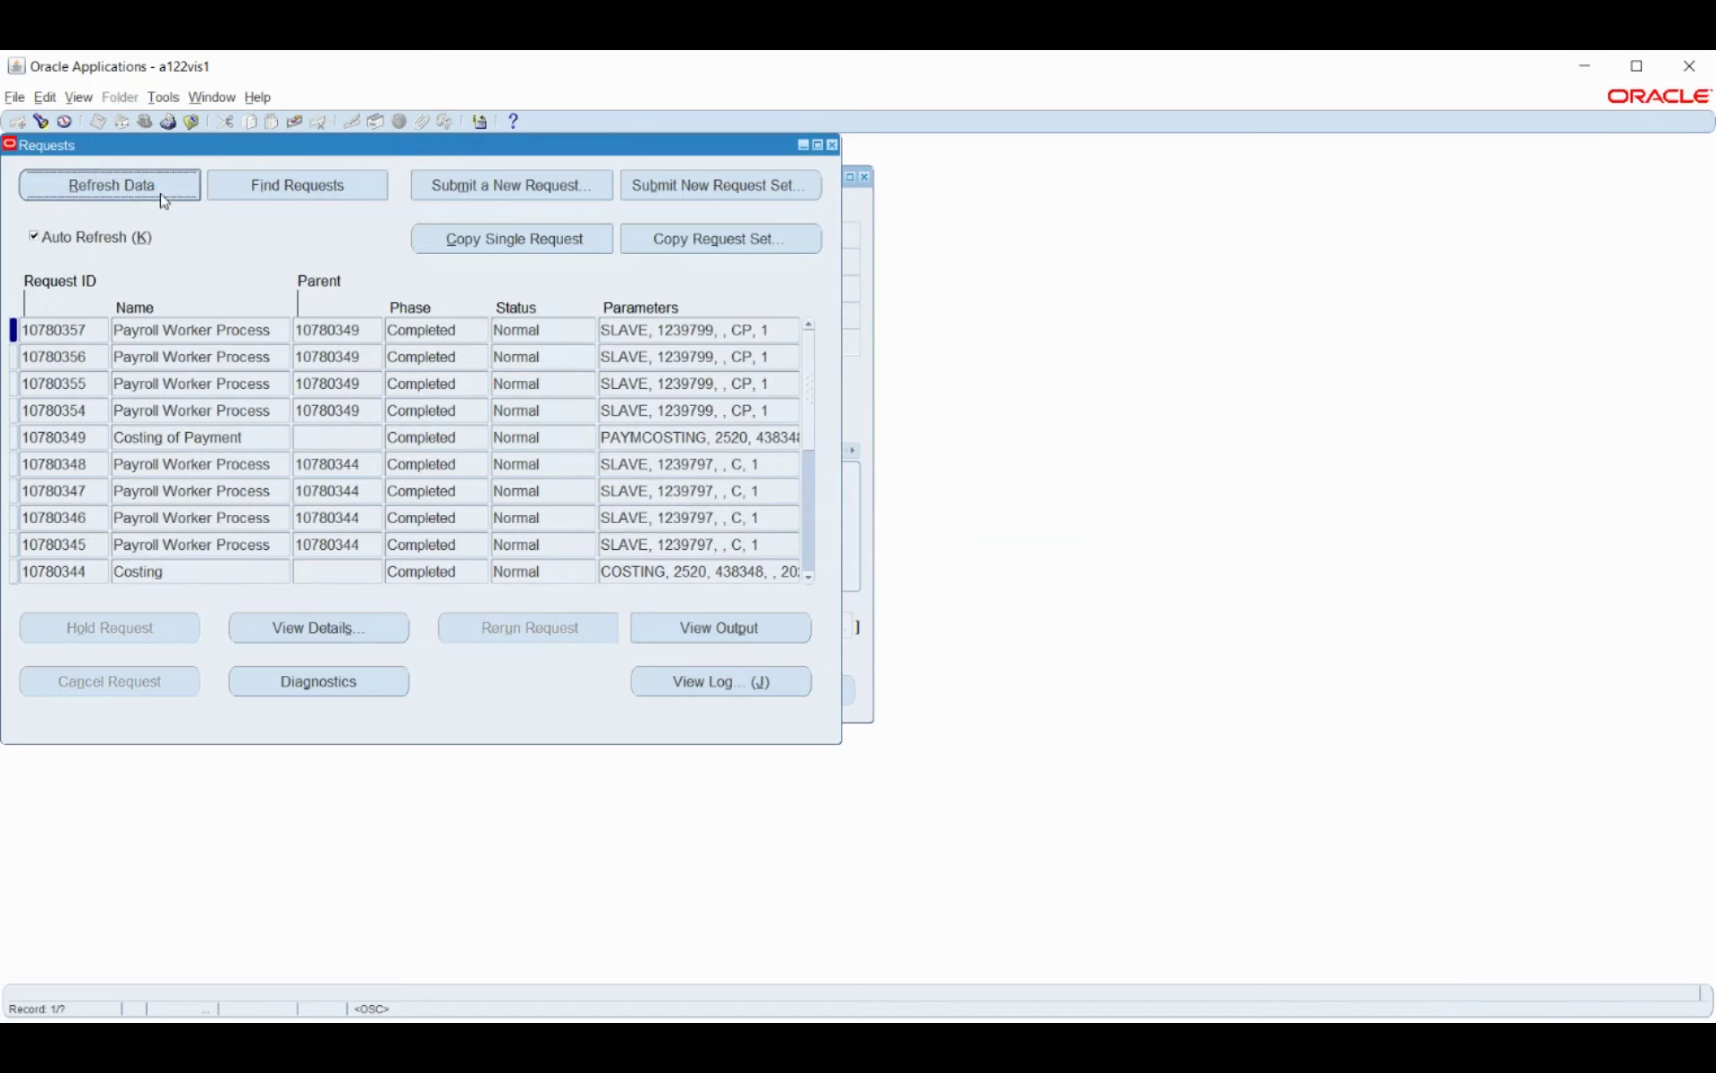
click(476, 190)
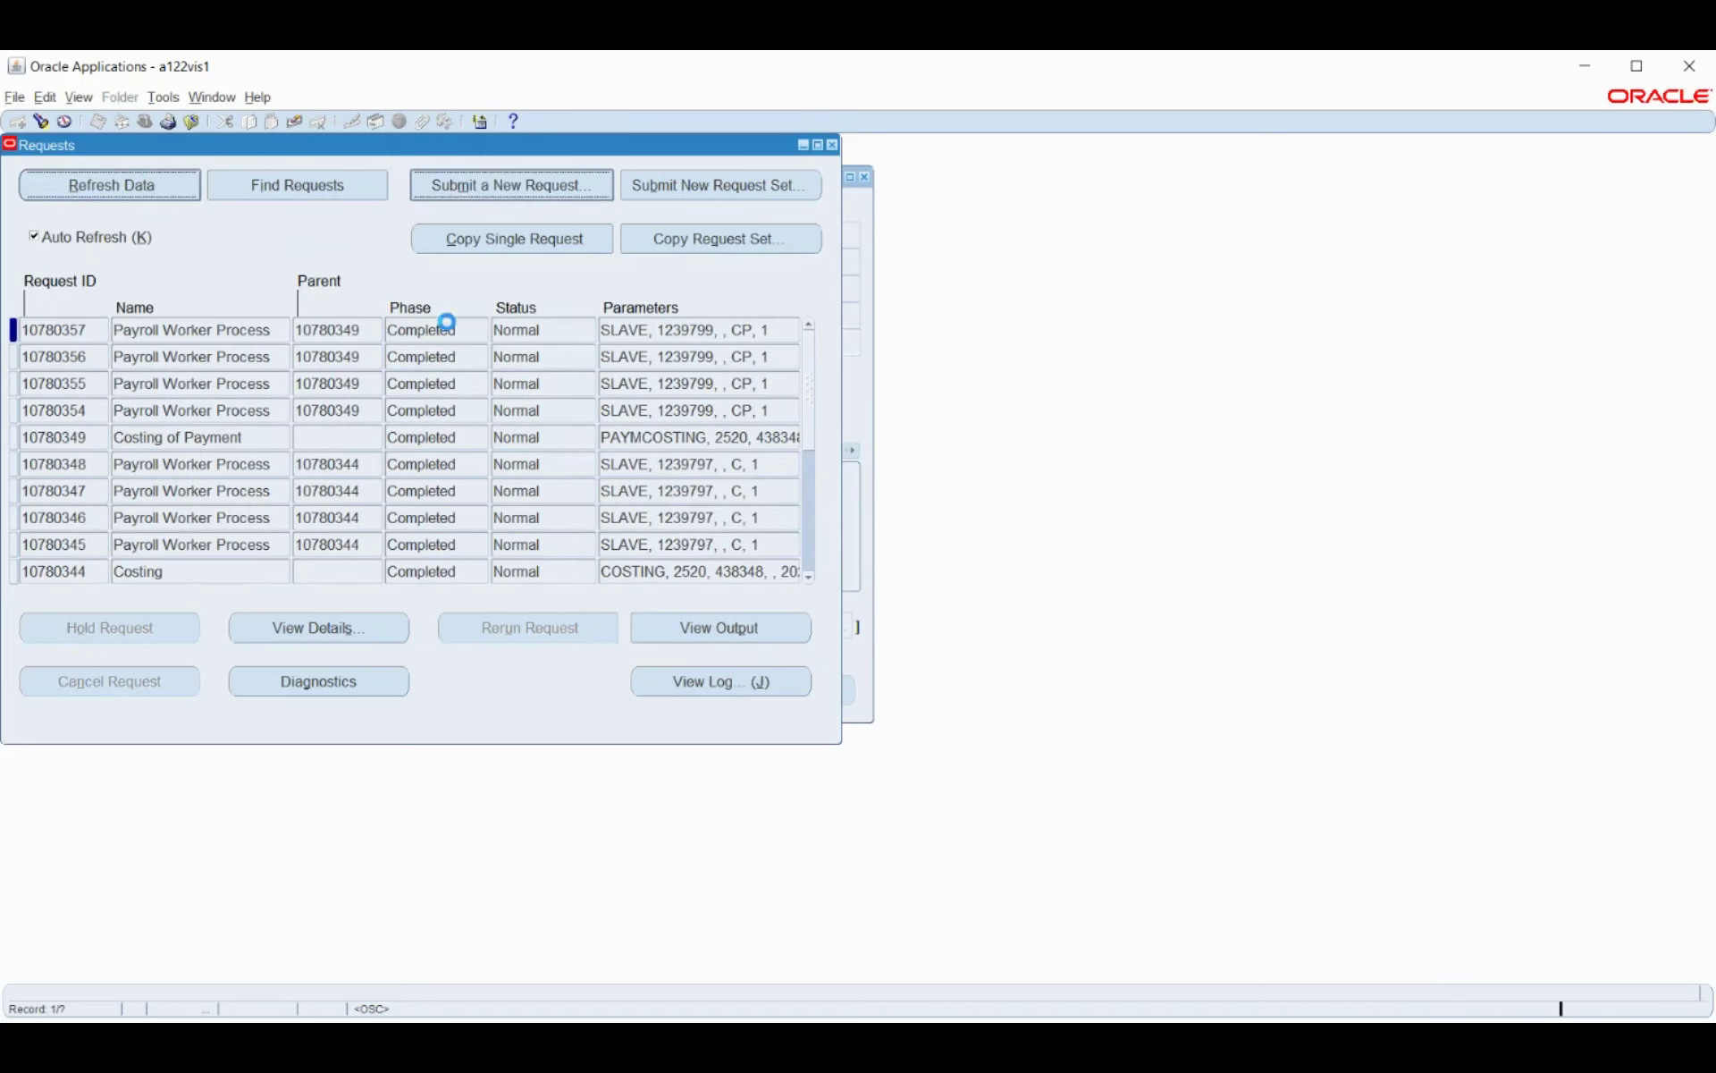
Choose the Transfer to GL report for the new request by searching 'transfer'.
text(transfer)
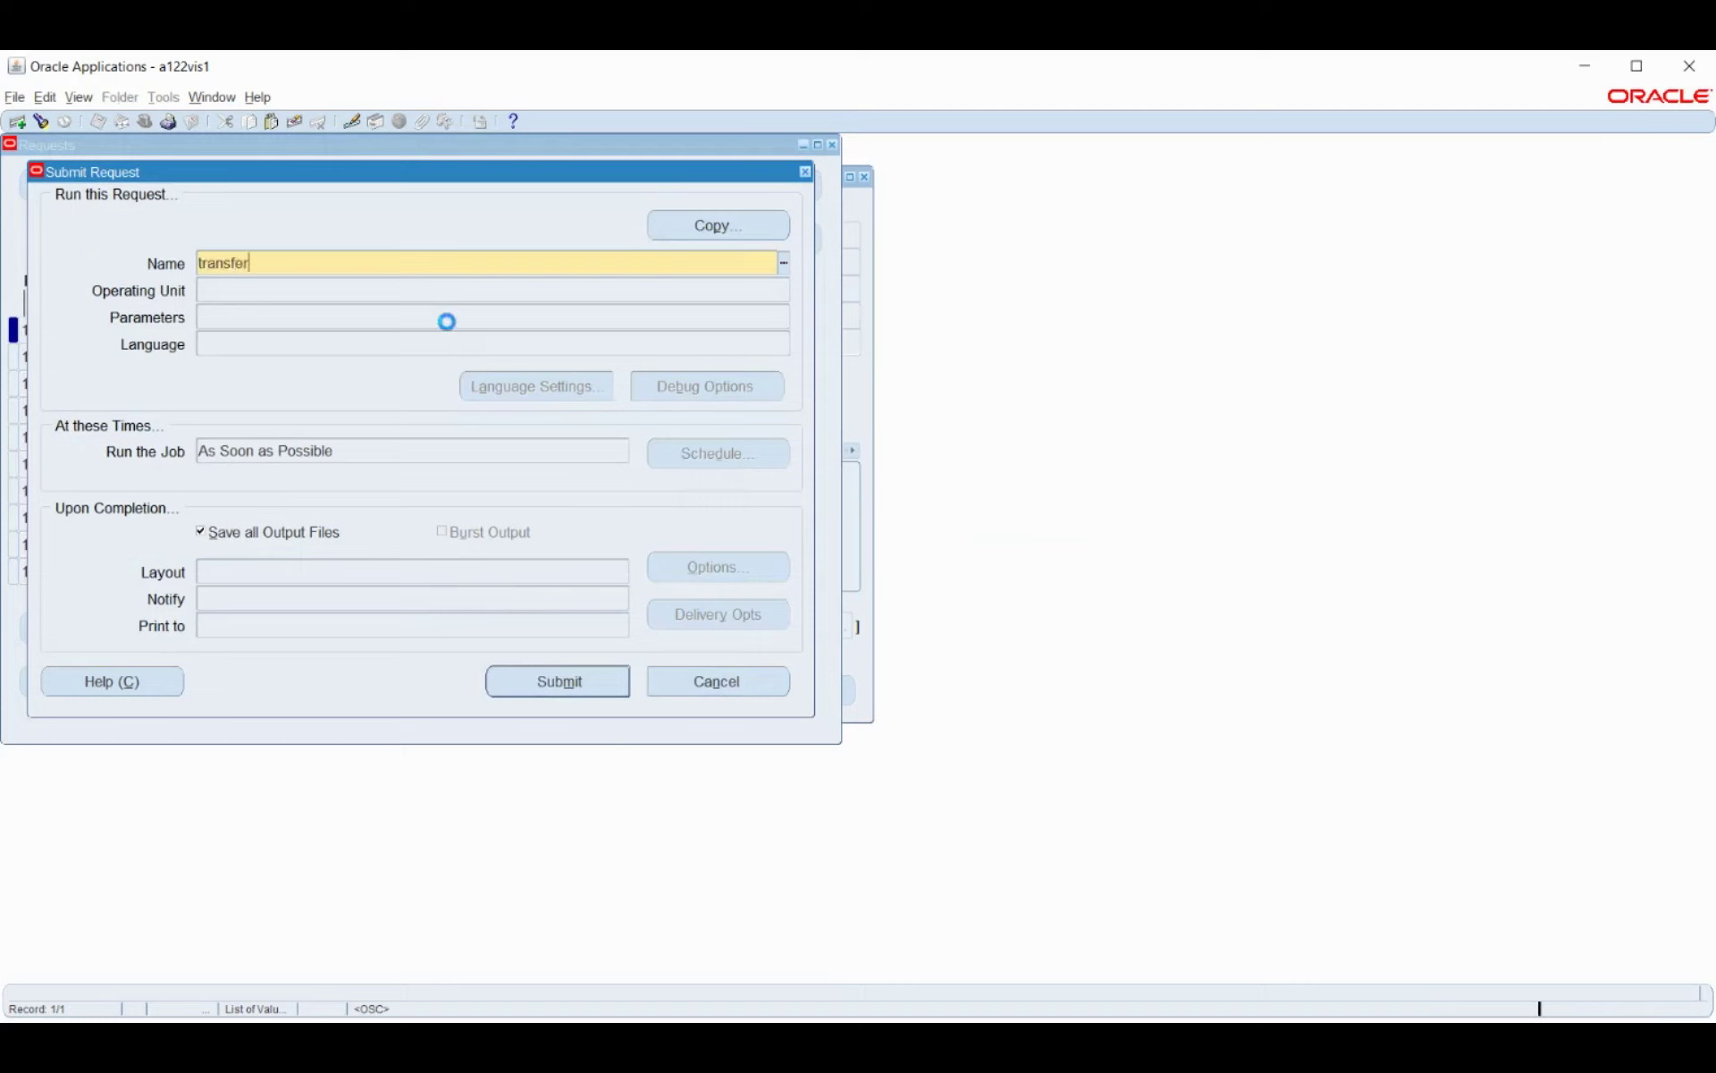
key(Tab)
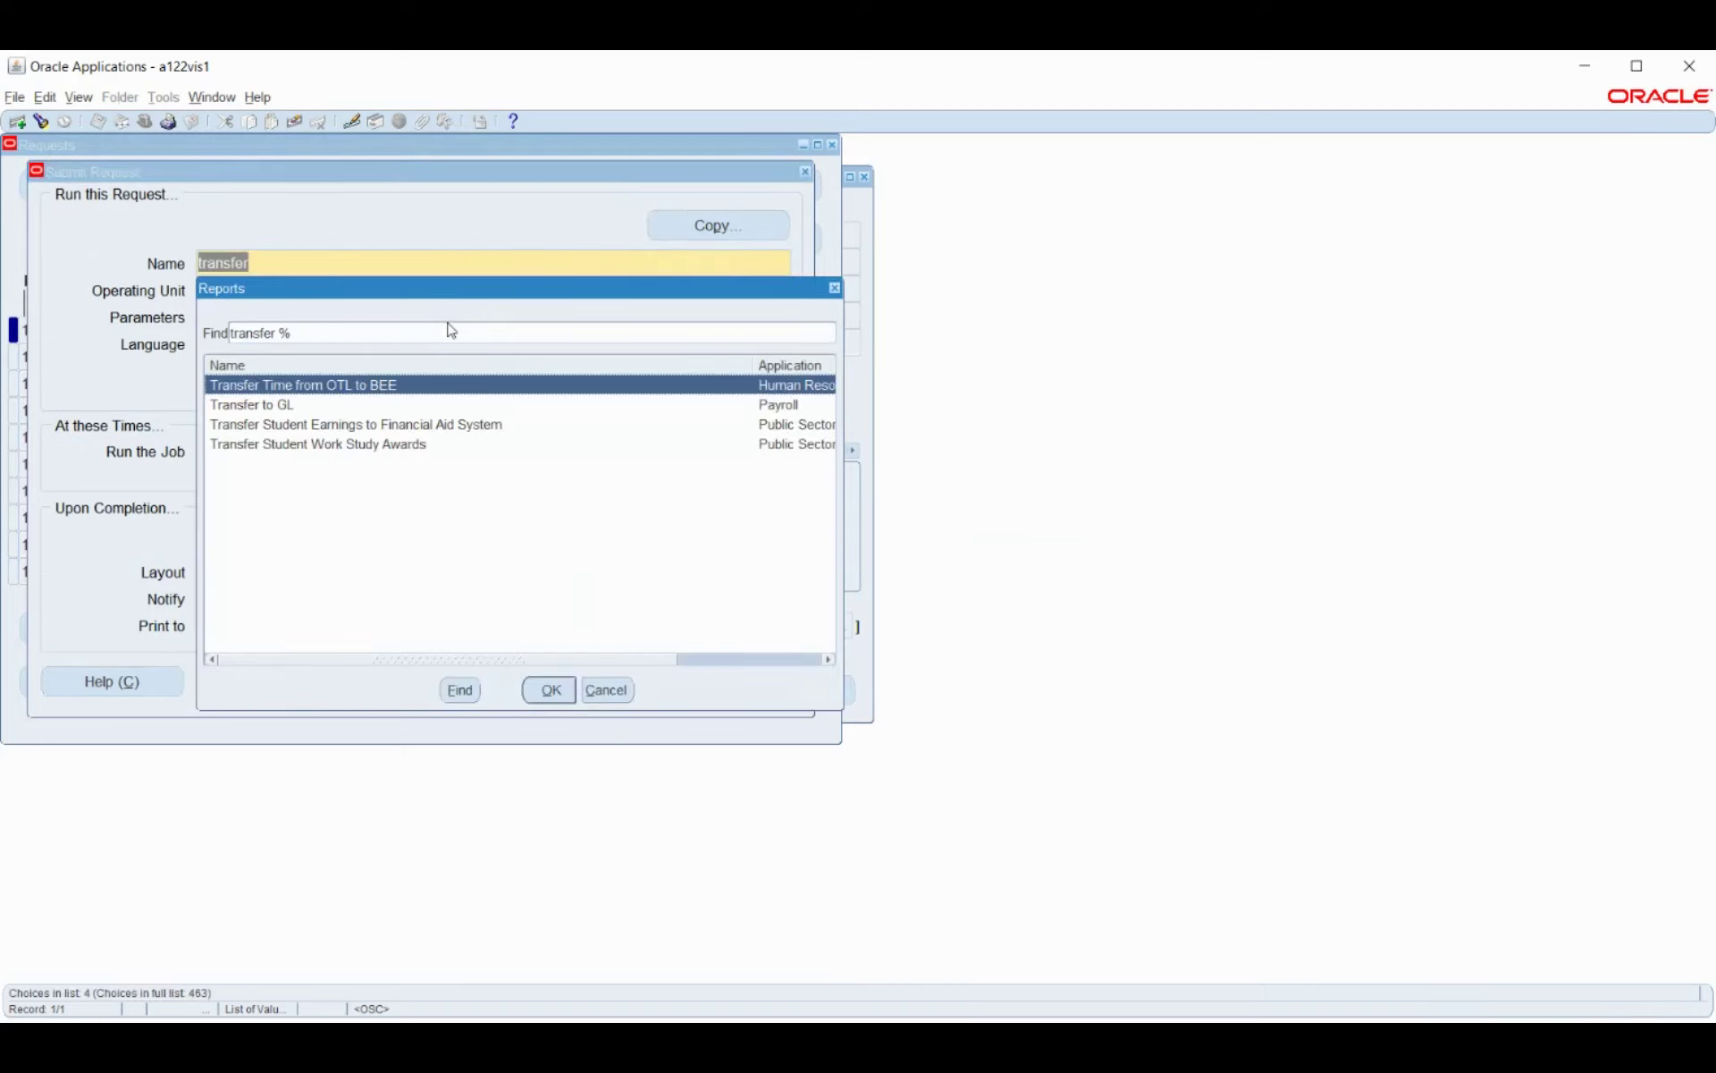
key(Down)
key(Return)
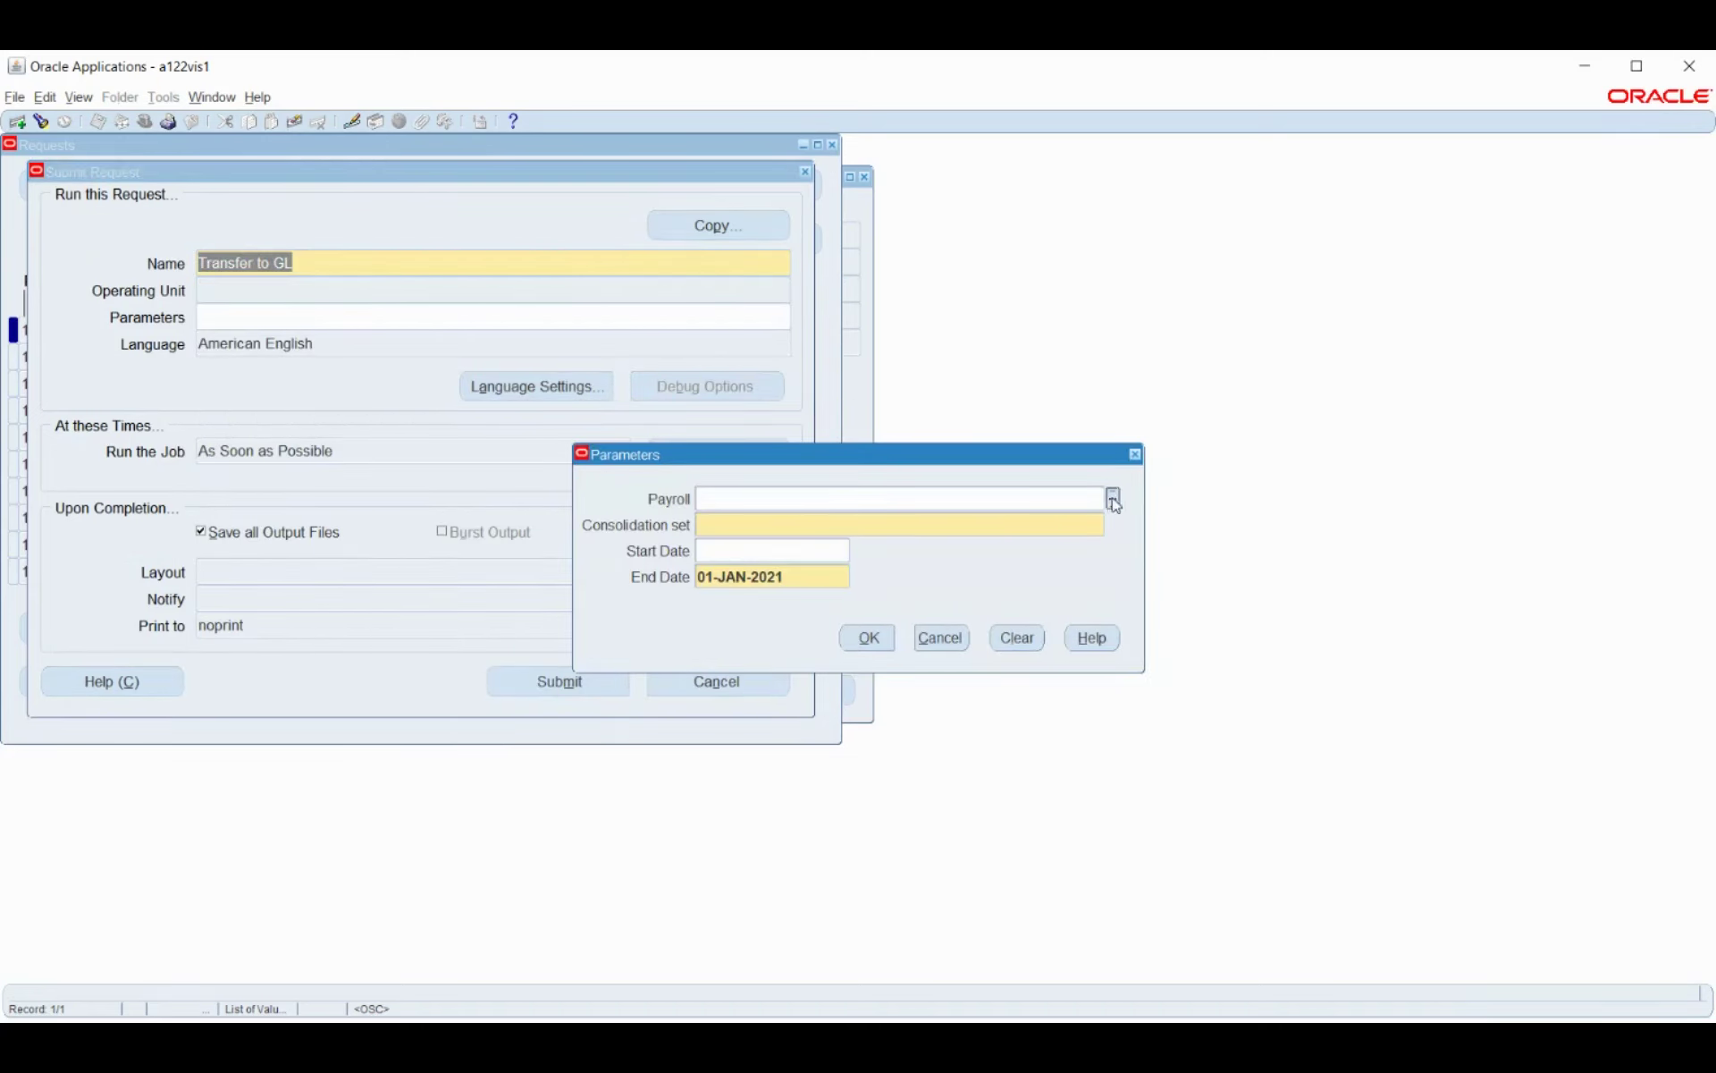
Submit Transfer to GL for Bosch_Payroll with End Date 01-APR-2021, declining another request.
click(1113, 499)
click(804, 575)
text(1apr2)
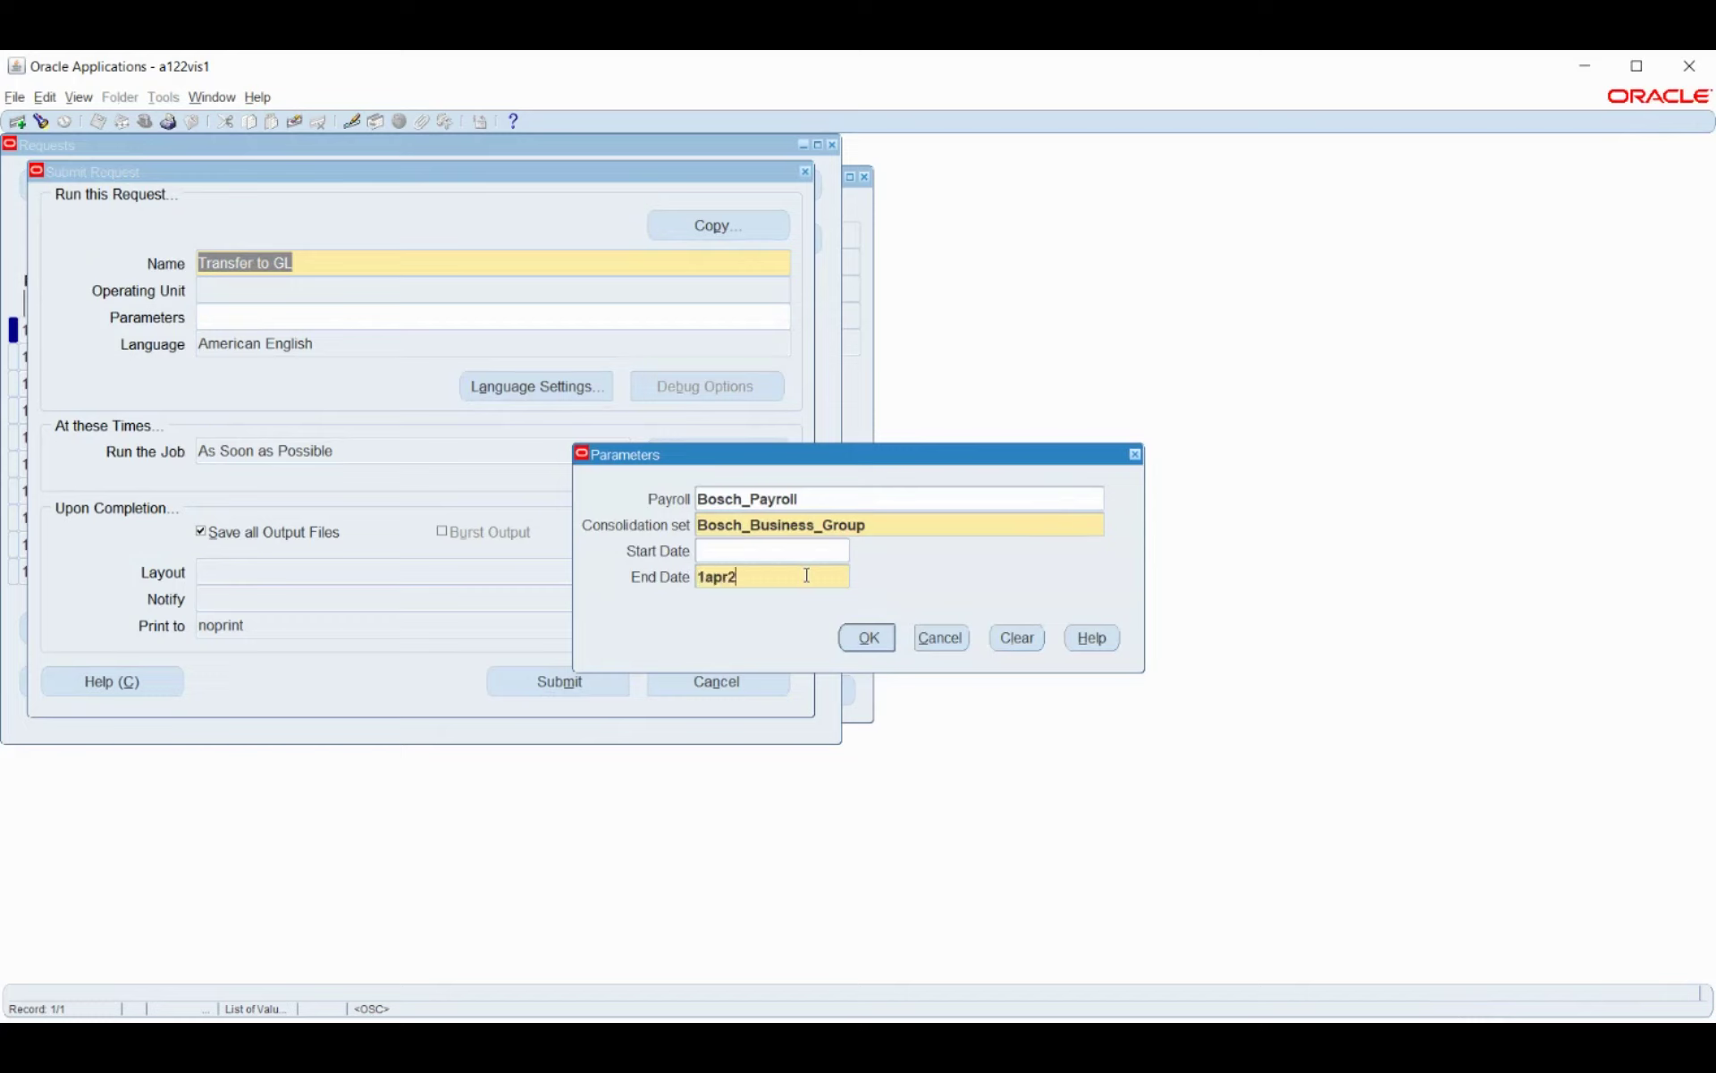
text(021)
key(Tab)
click(869, 638)
click(590, 688)
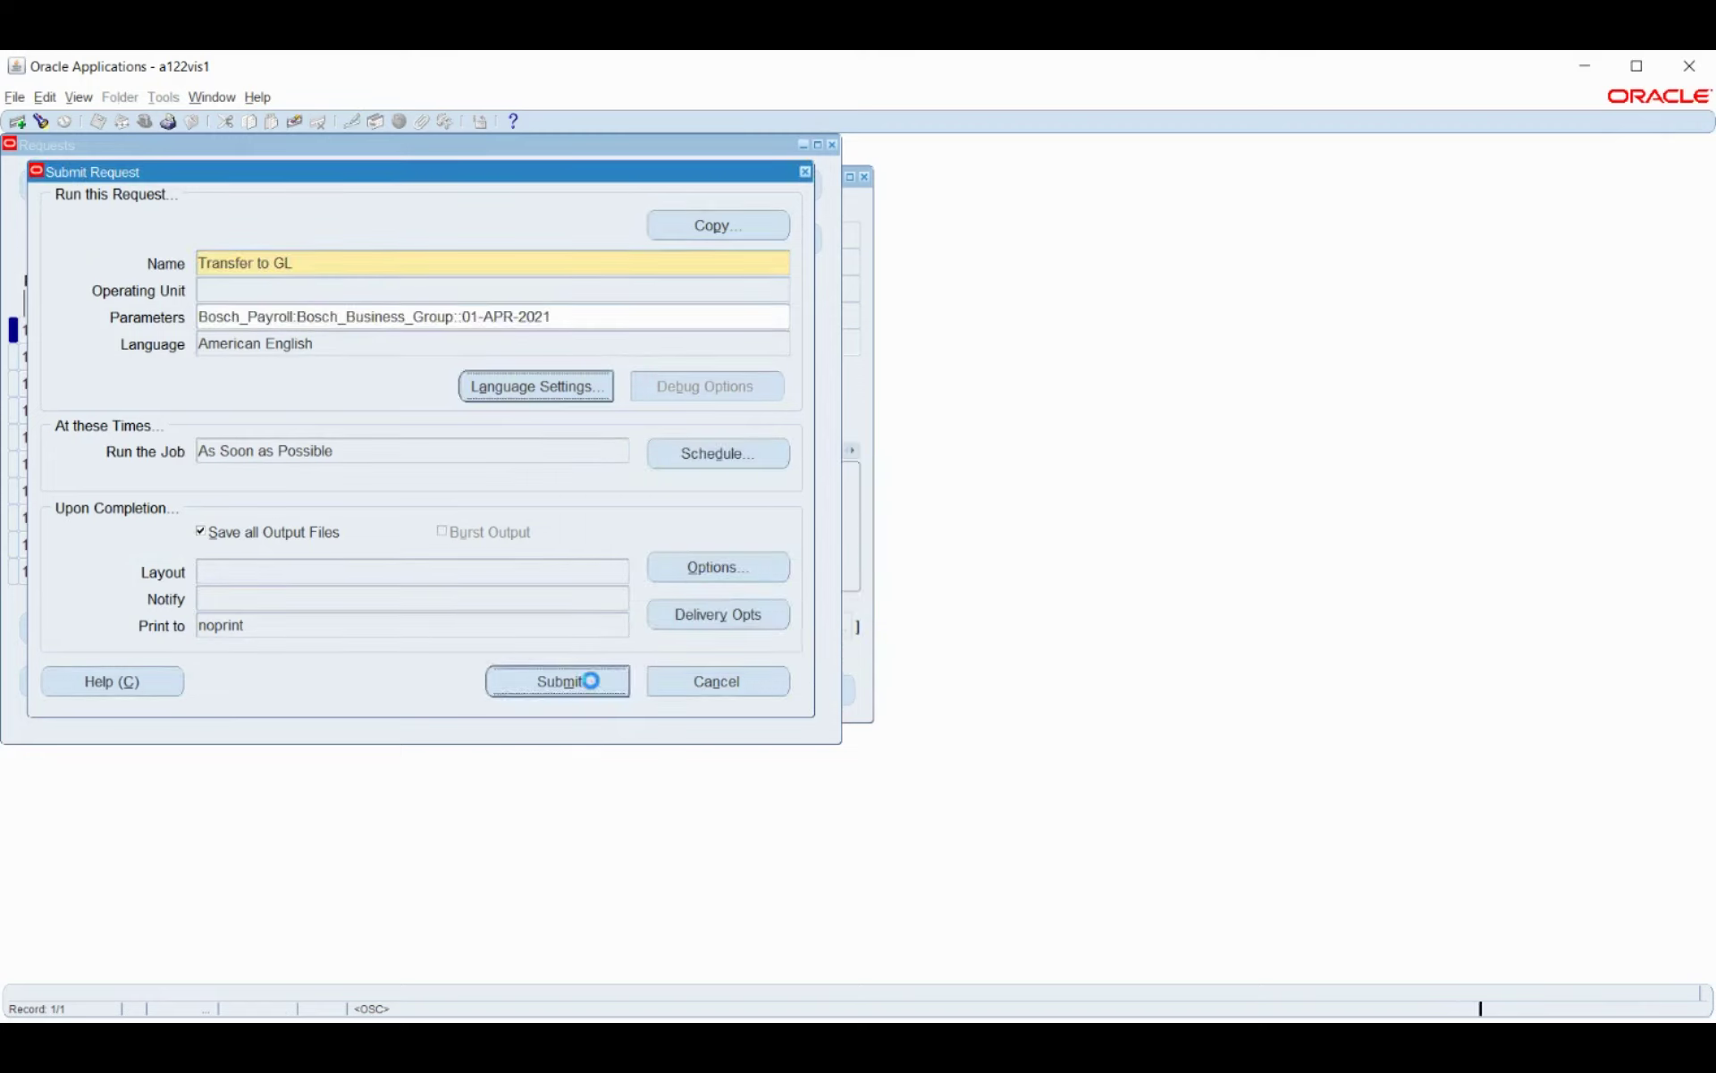
key(Tab)
key(Return)
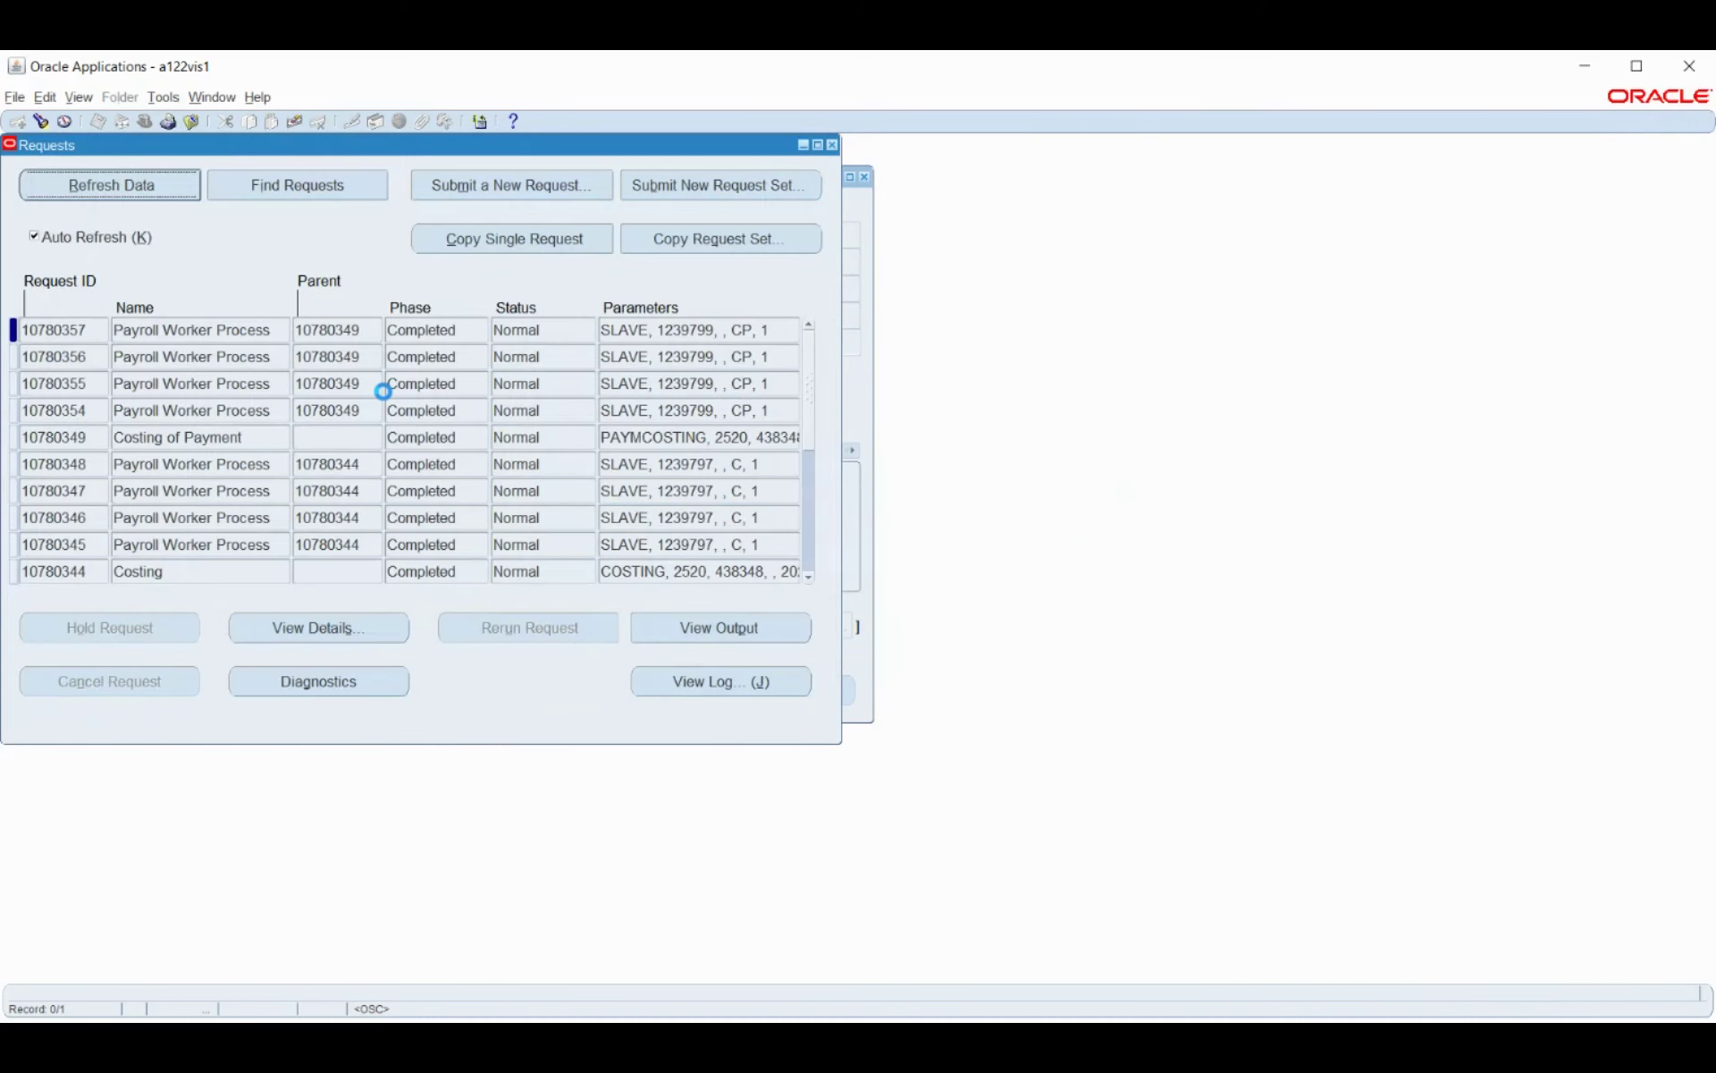
click(134, 191)
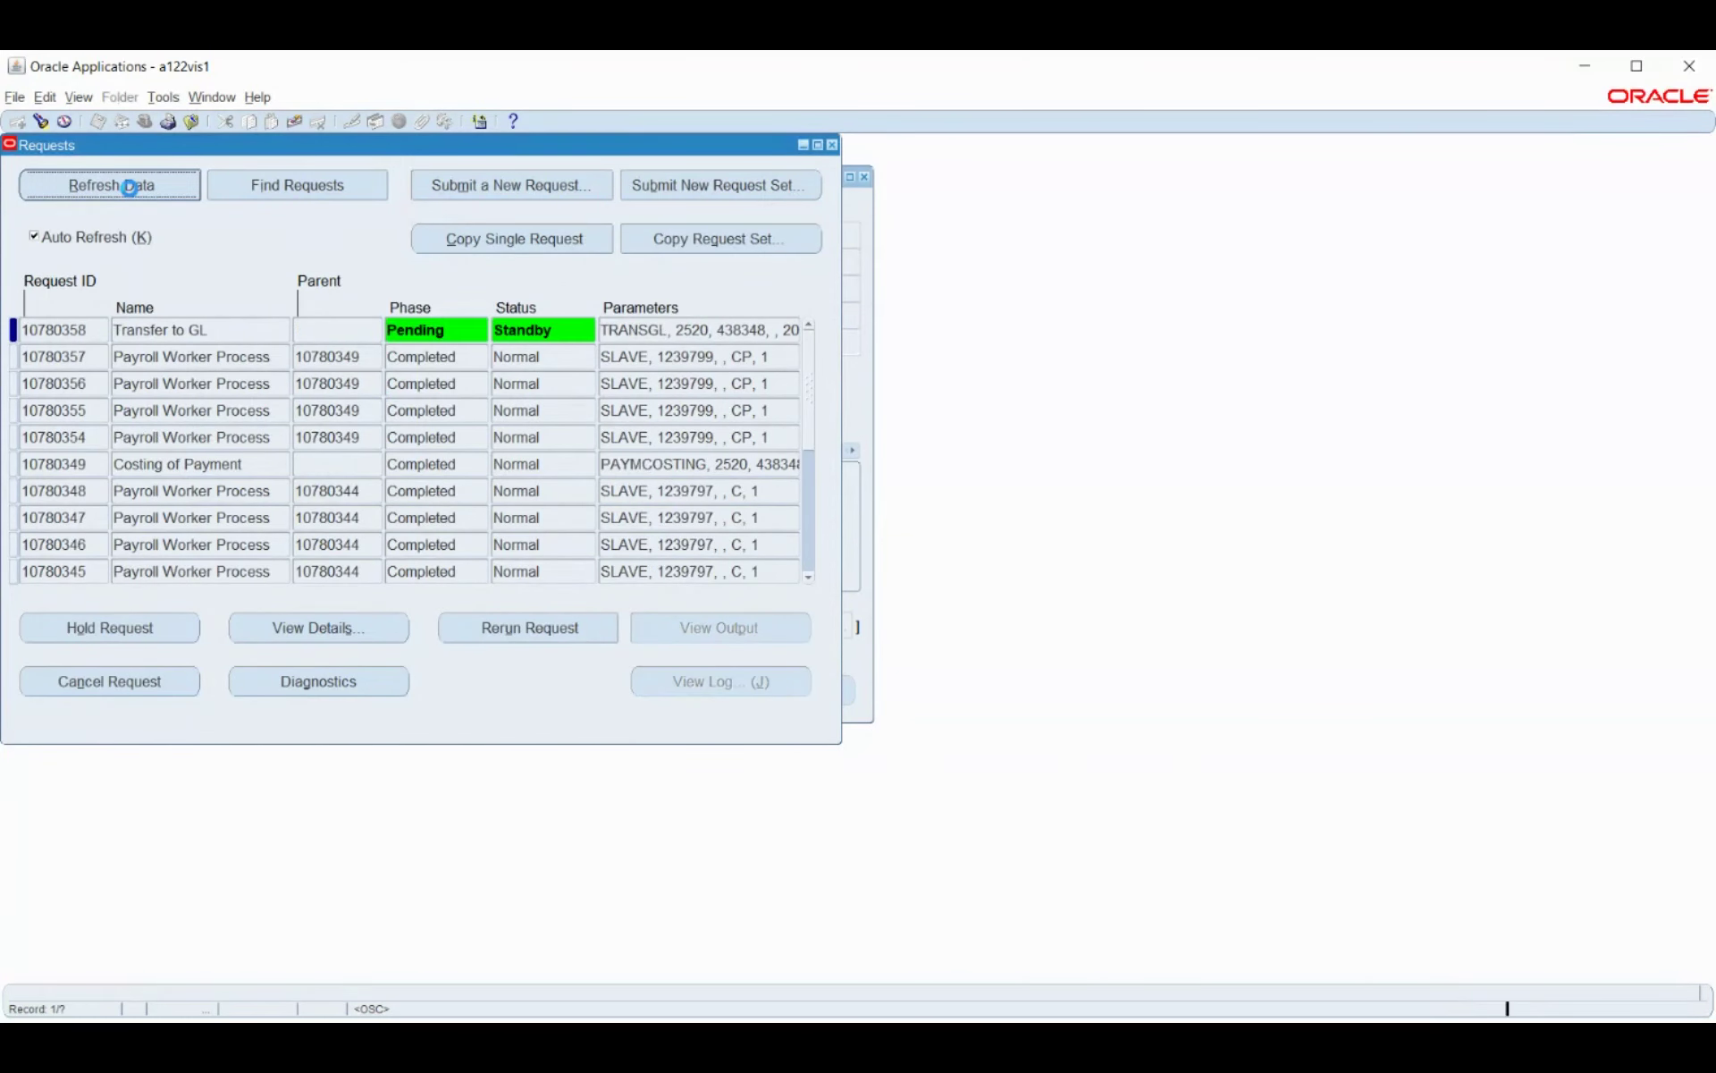
Refresh until Transfer to GL request 10780358 completes normally, then close the Requests and QuickPay windows.
click(130, 188)
click(130, 188)
click(131, 195)
click(133, 196)
click(132, 191)
click(131, 193)
click(129, 189)
click(131, 193)
click(132, 193)
click(131, 194)
click(130, 186)
click(129, 188)
click(128, 187)
click(129, 189)
click(128, 188)
click(130, 187)
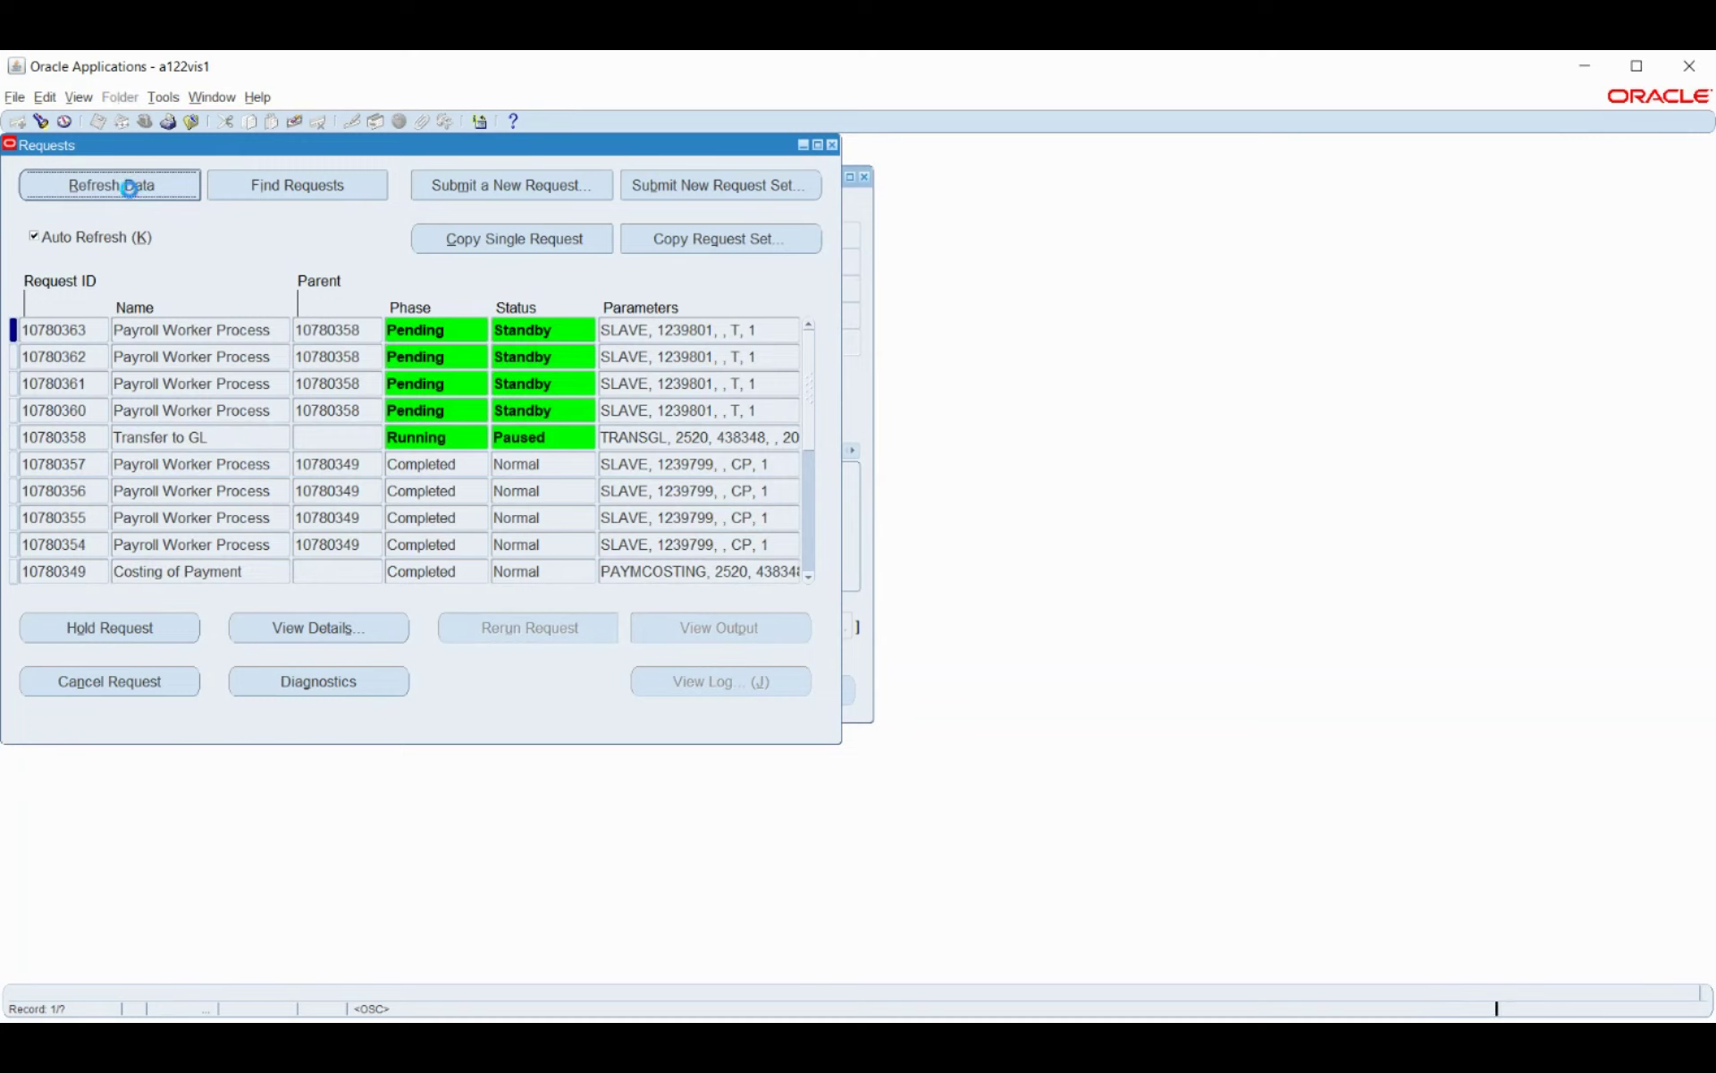
click(130, 191)
click(133, 191)
click(131, 188)
click(132, 186)
click(132, 185)
click(133, 185)
click(132, 185)
click(134, 185)
click(134, 185)
click(135, 186)
click(134, 185)
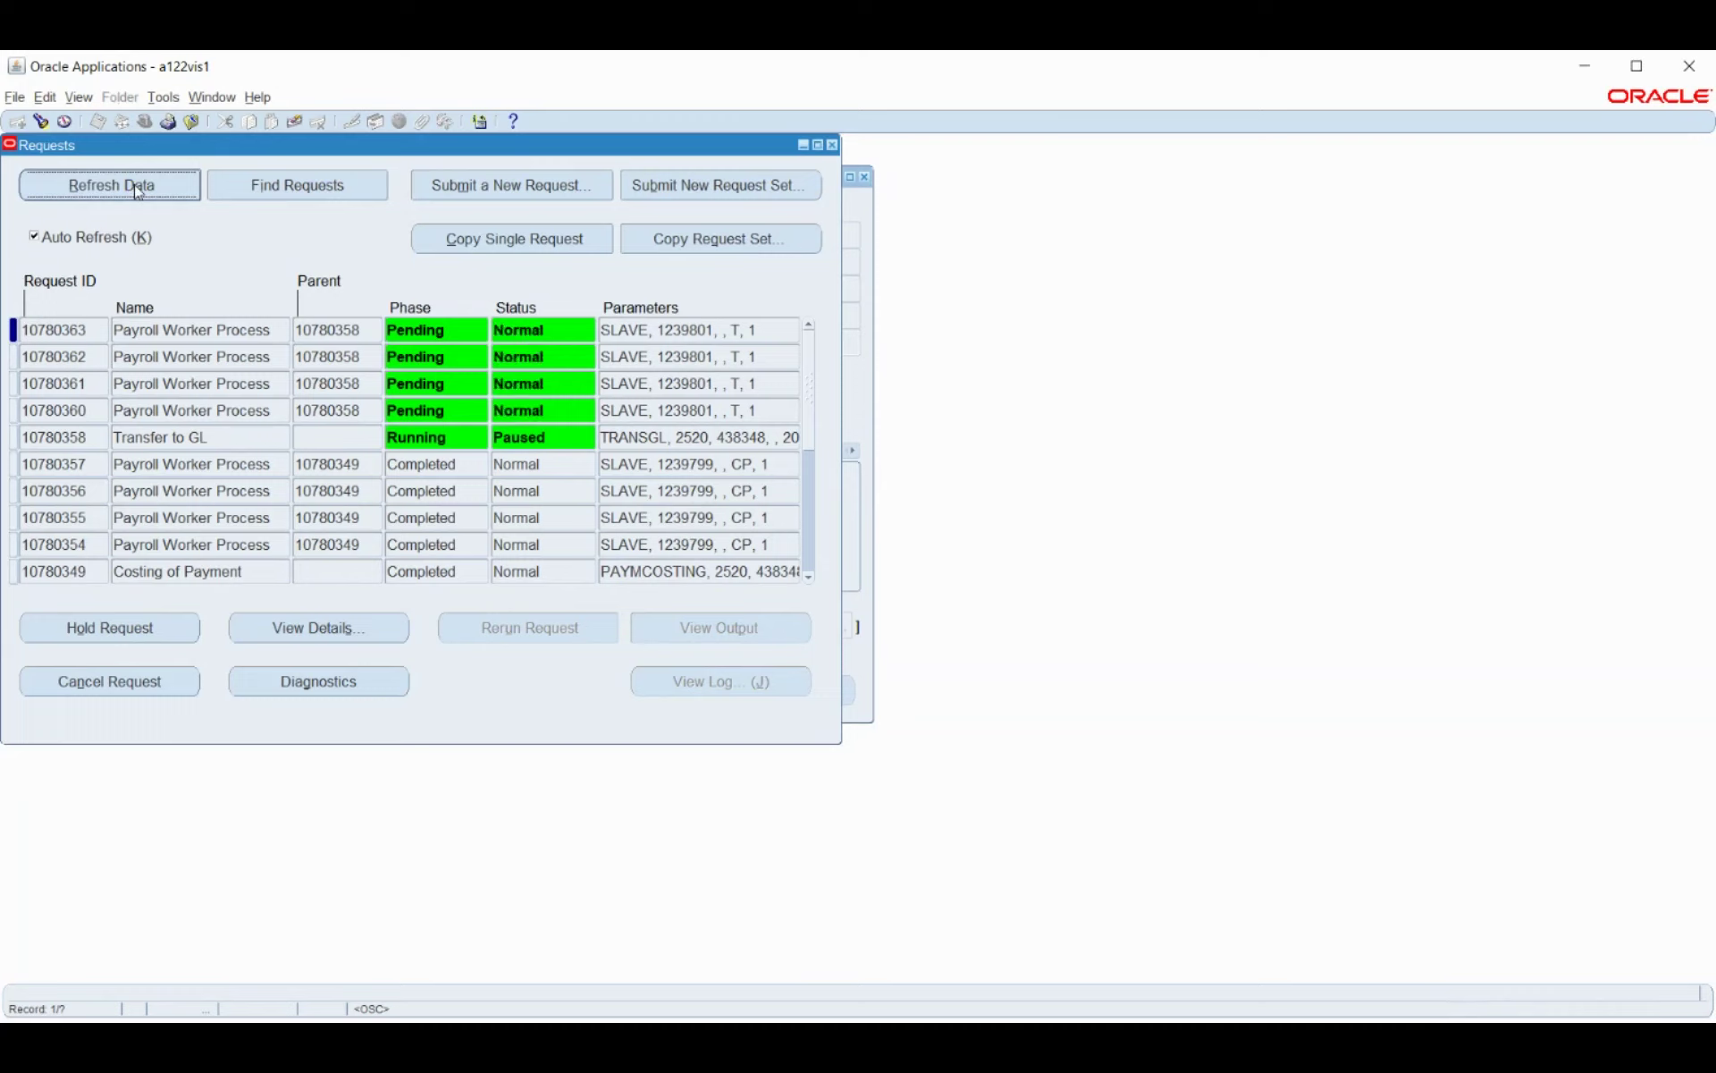
click(135, 186)
click(135, 185)
click(136, 187)
click(135, 186)
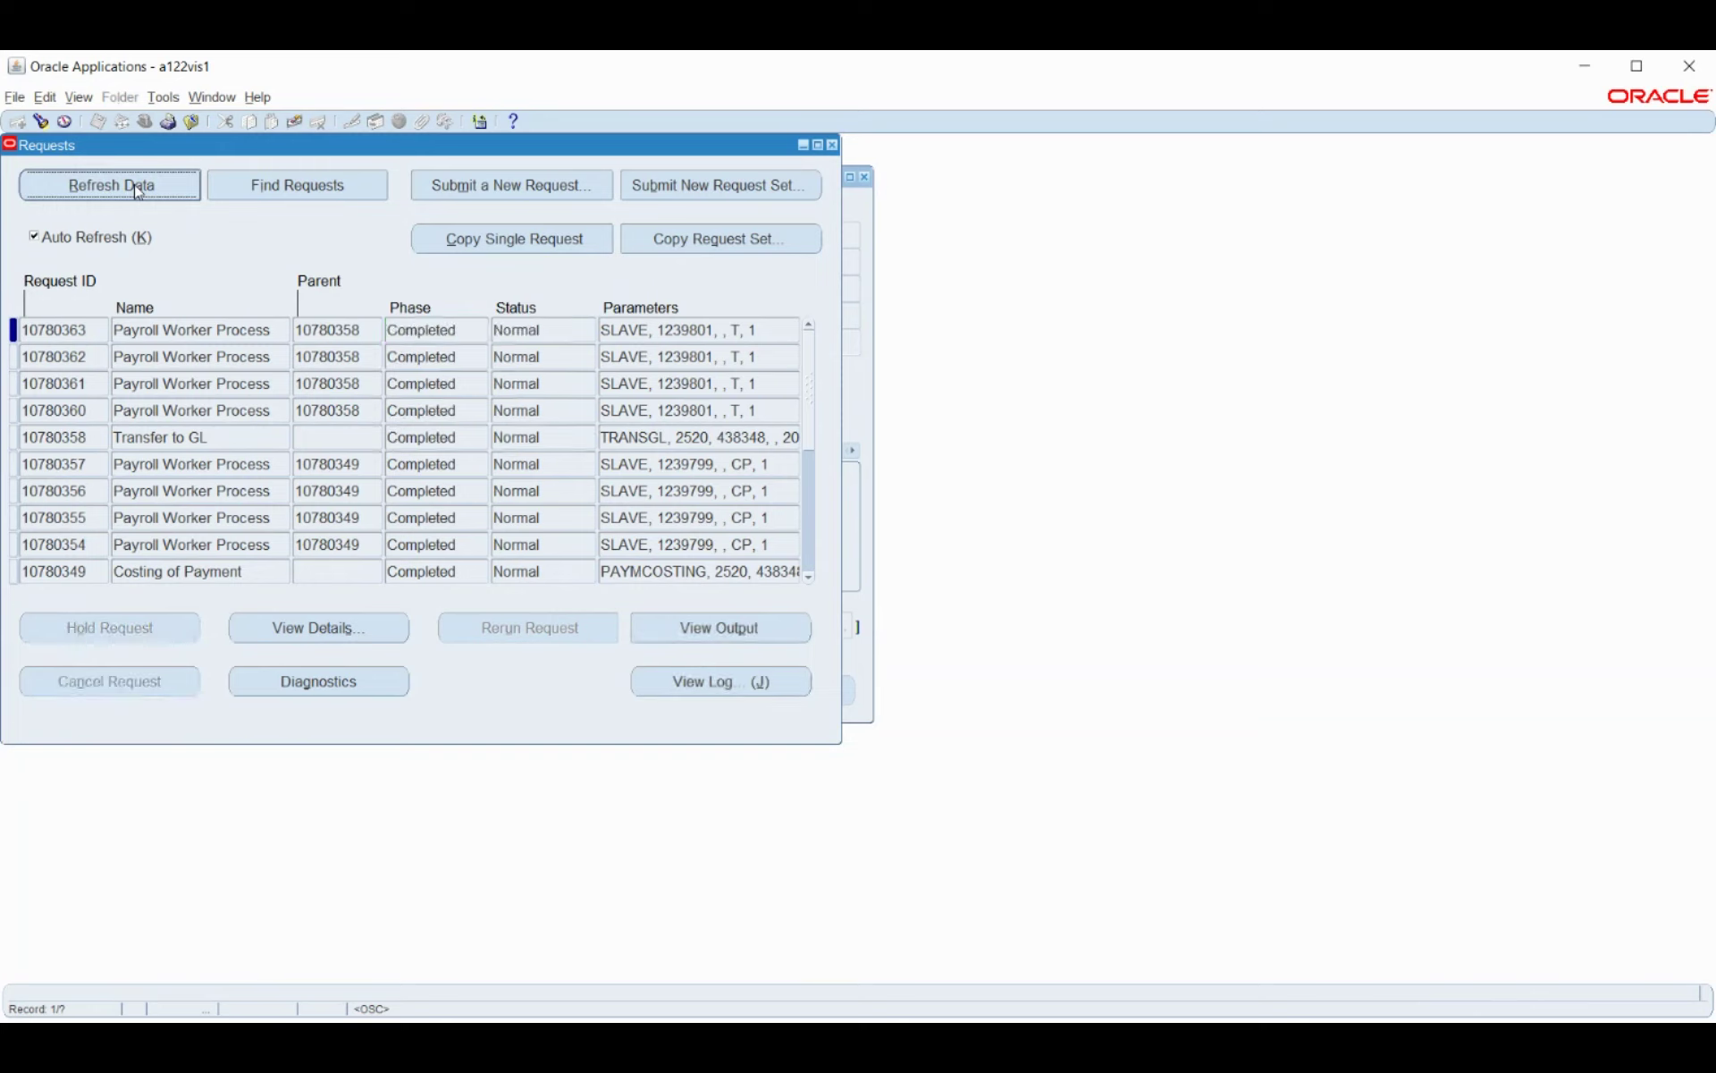
click(833, 145)
key(F4)
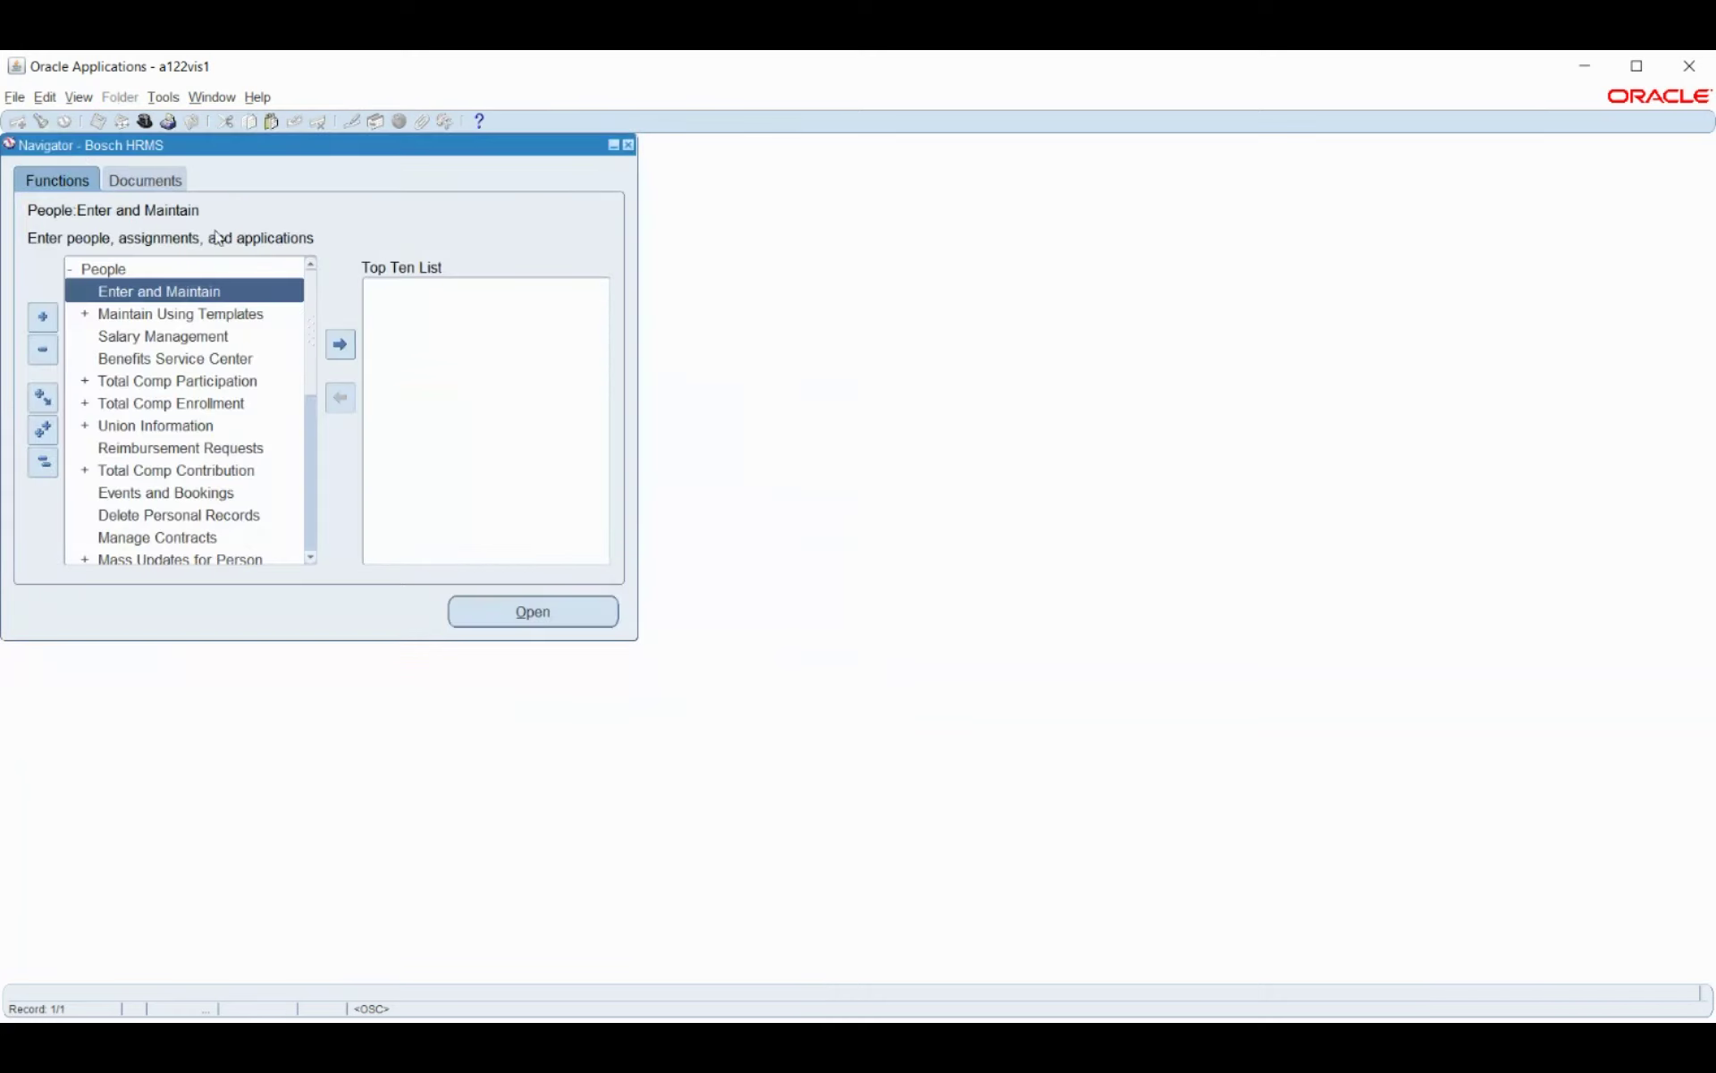
Open the Payroll and Assignment Processes form by searching functions for 'pay%pro%'.
key(Return)
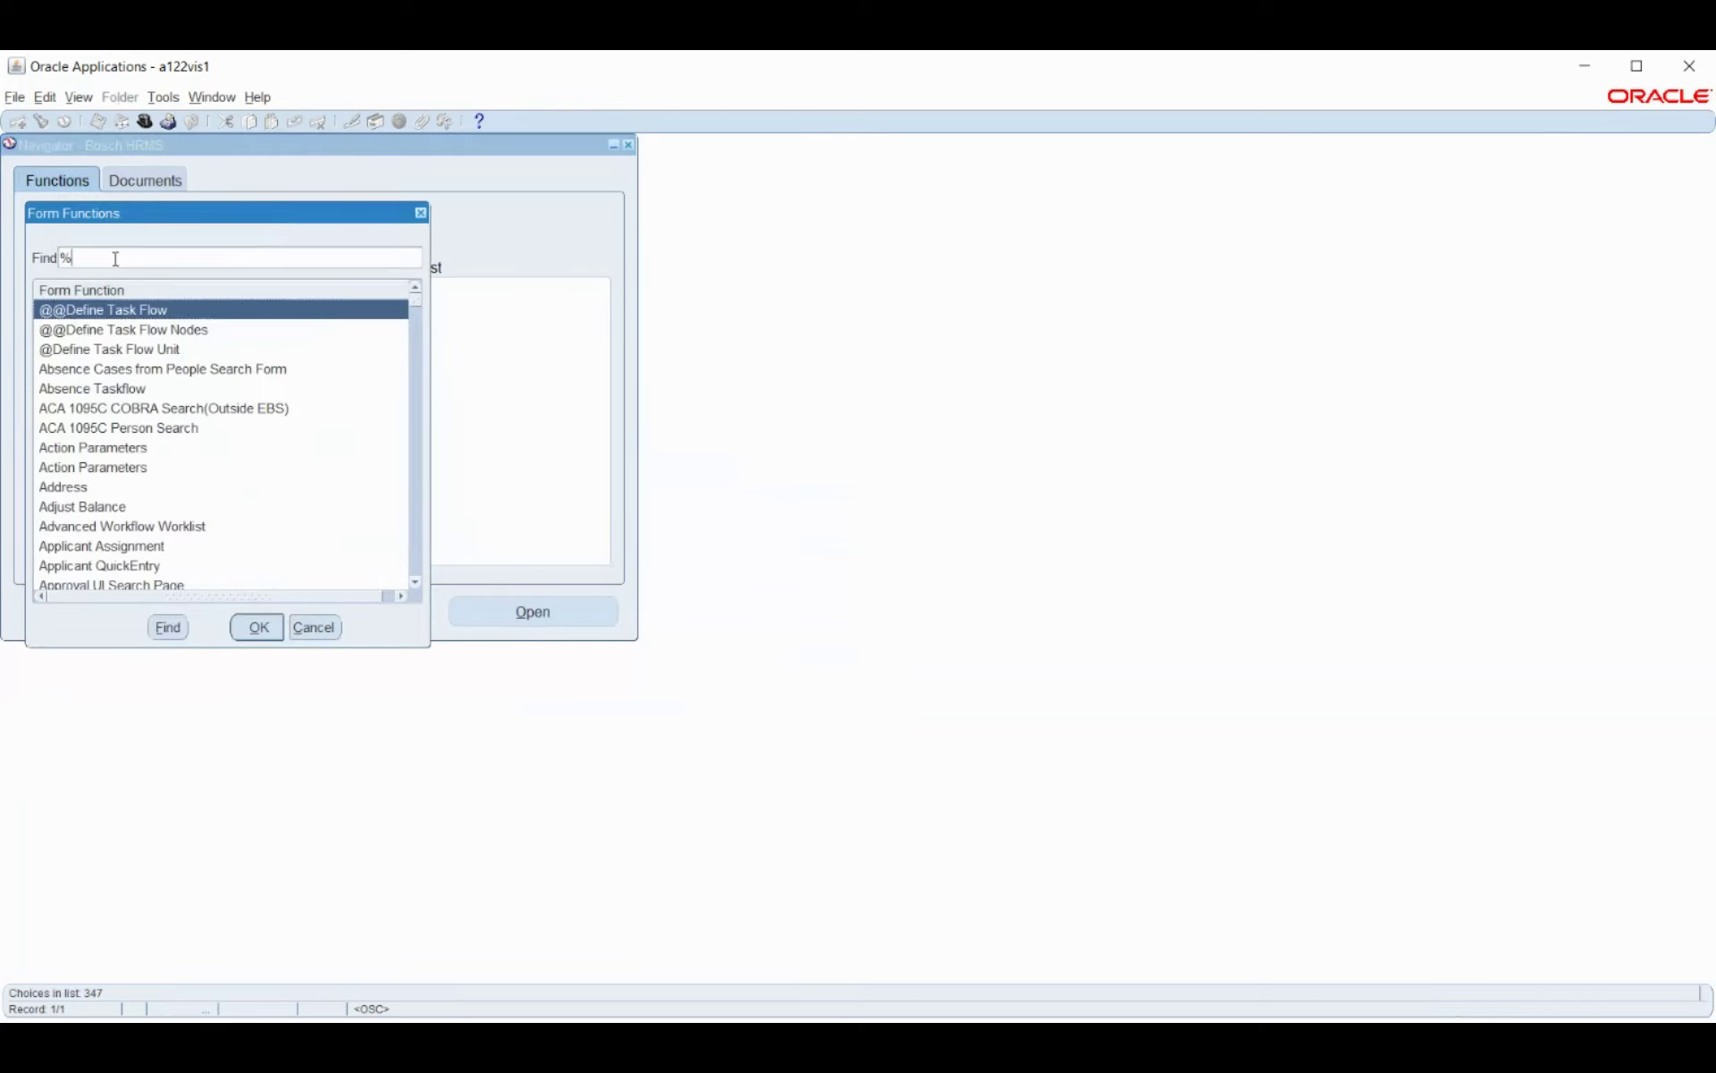
text(pay%pro%)
key(Return)
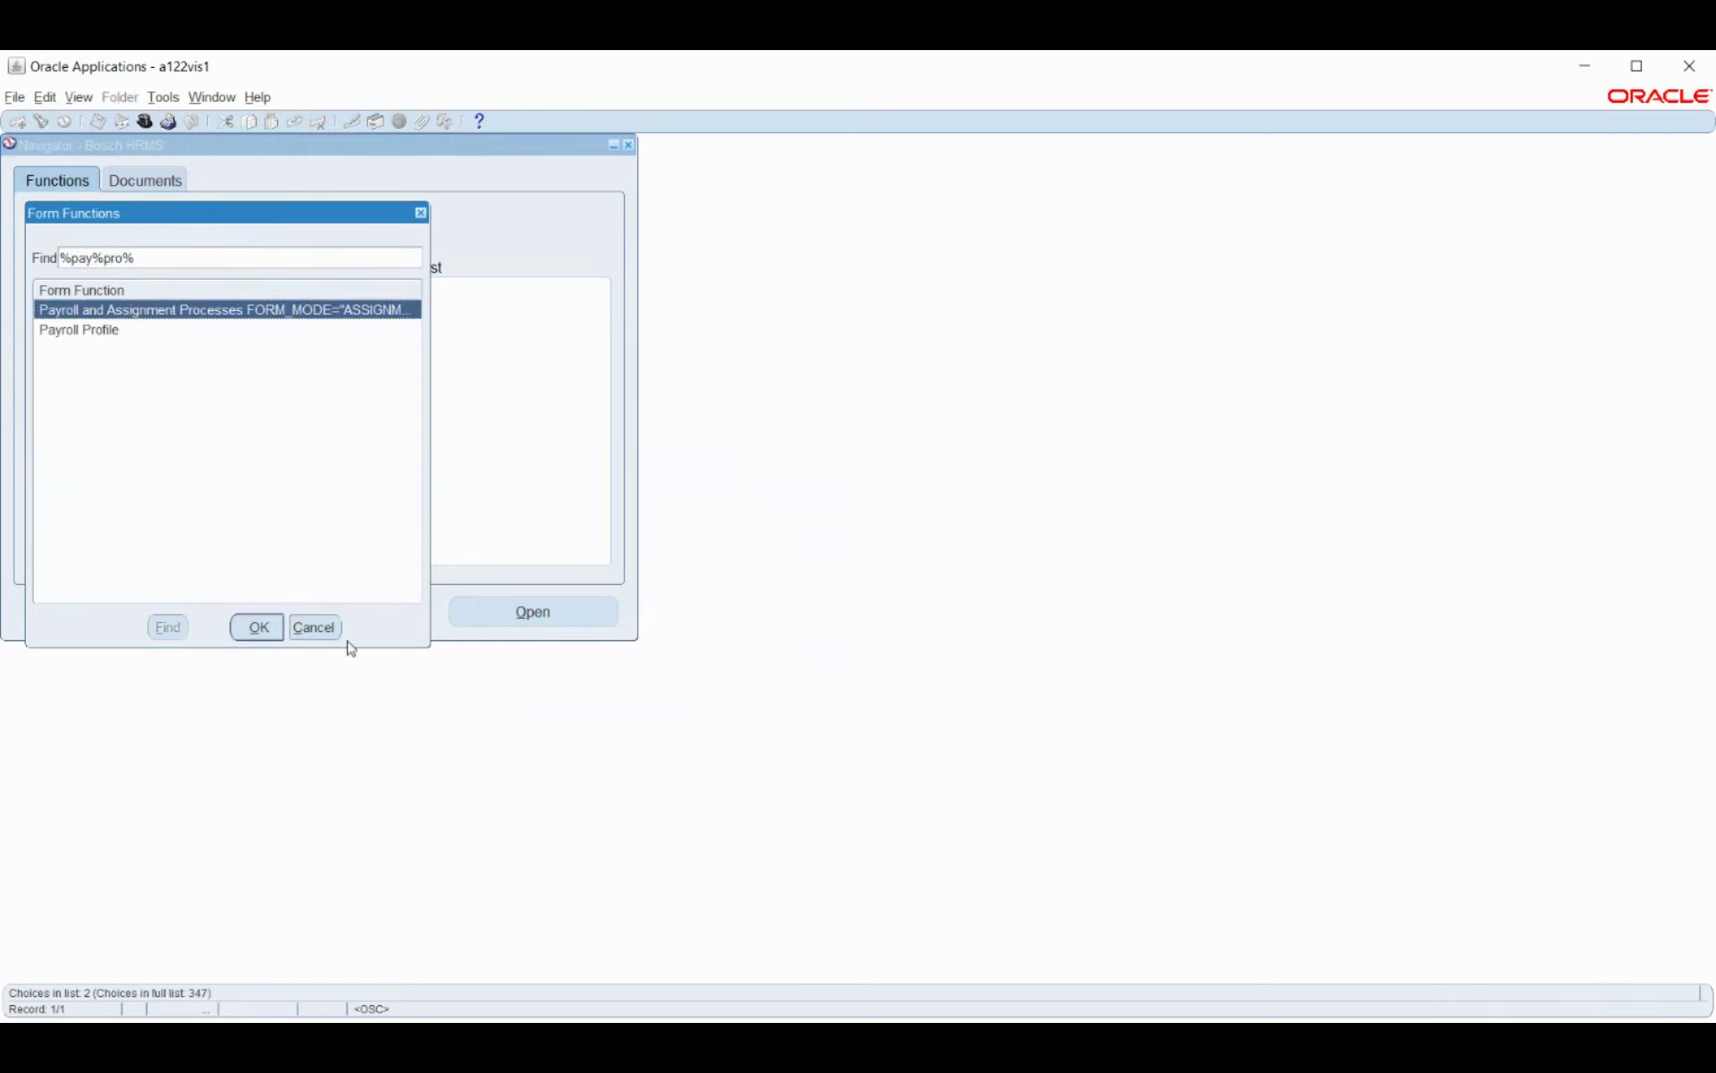
click(266, 628)
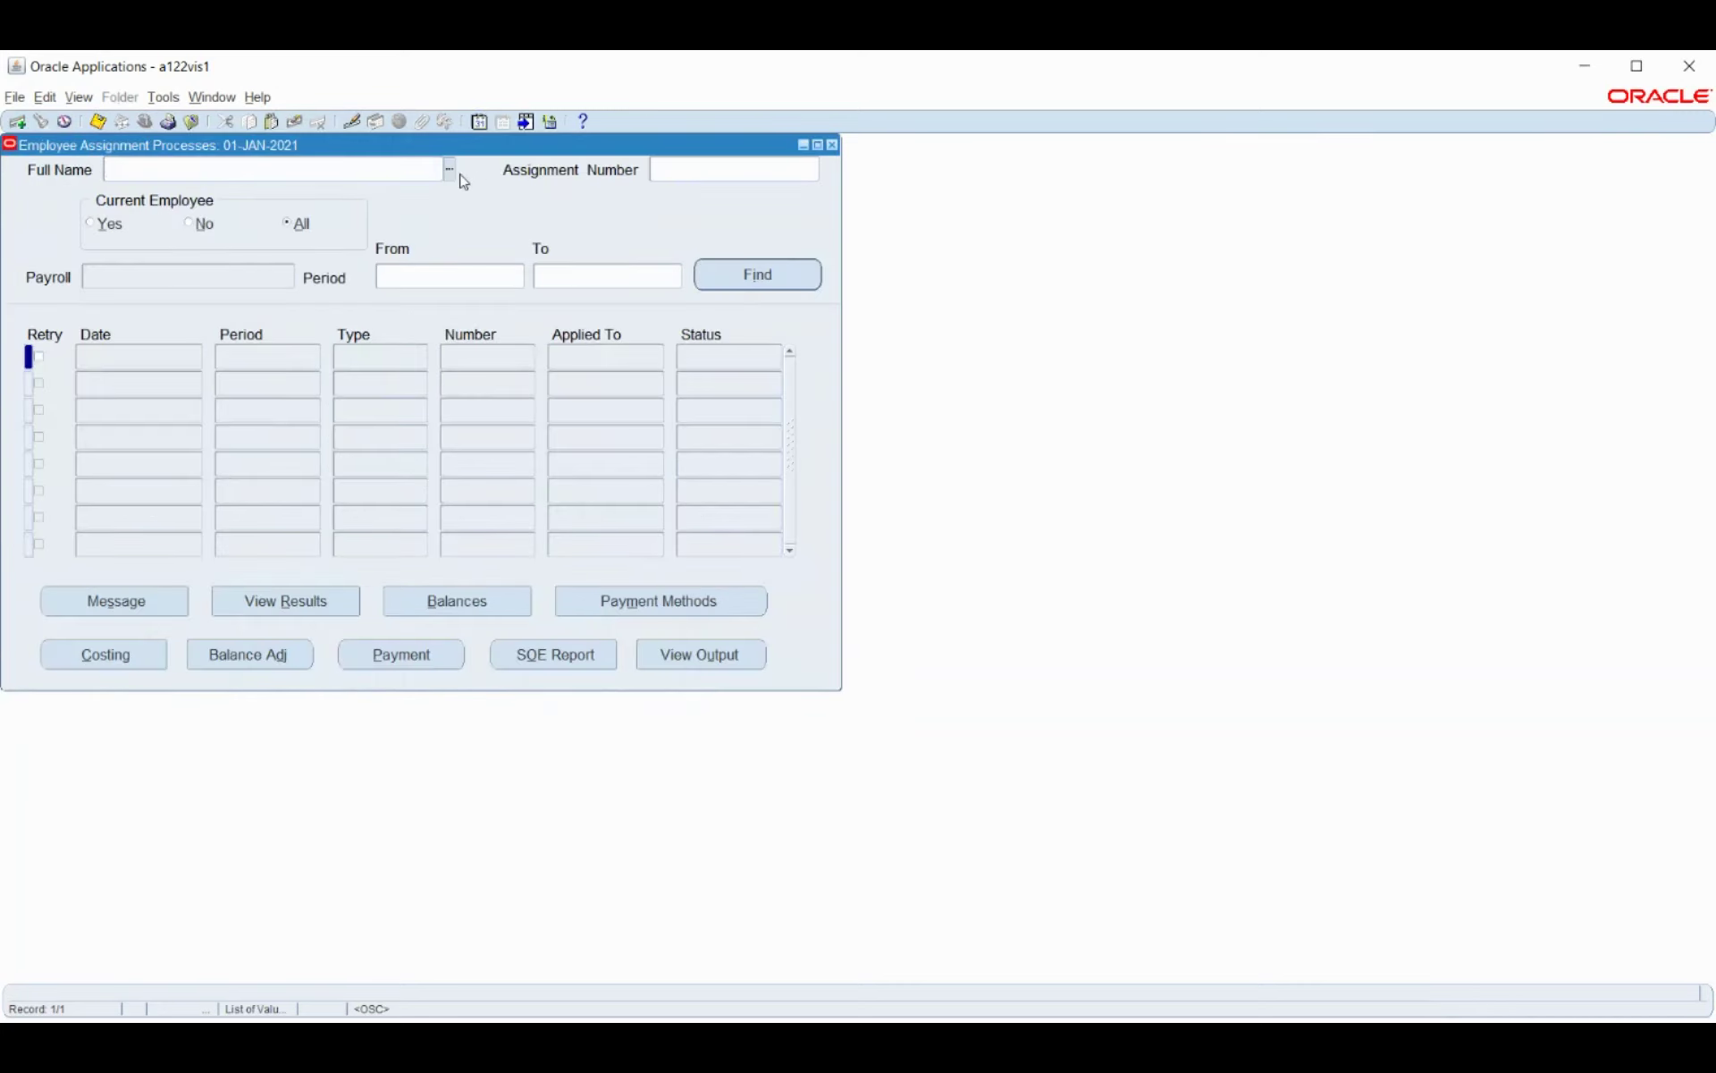
Find the employee's processes for period 2 2021 Calendar Month through 2 2021 Calendar Month.
text(mith)
click(450, 169)
click(473, 279)
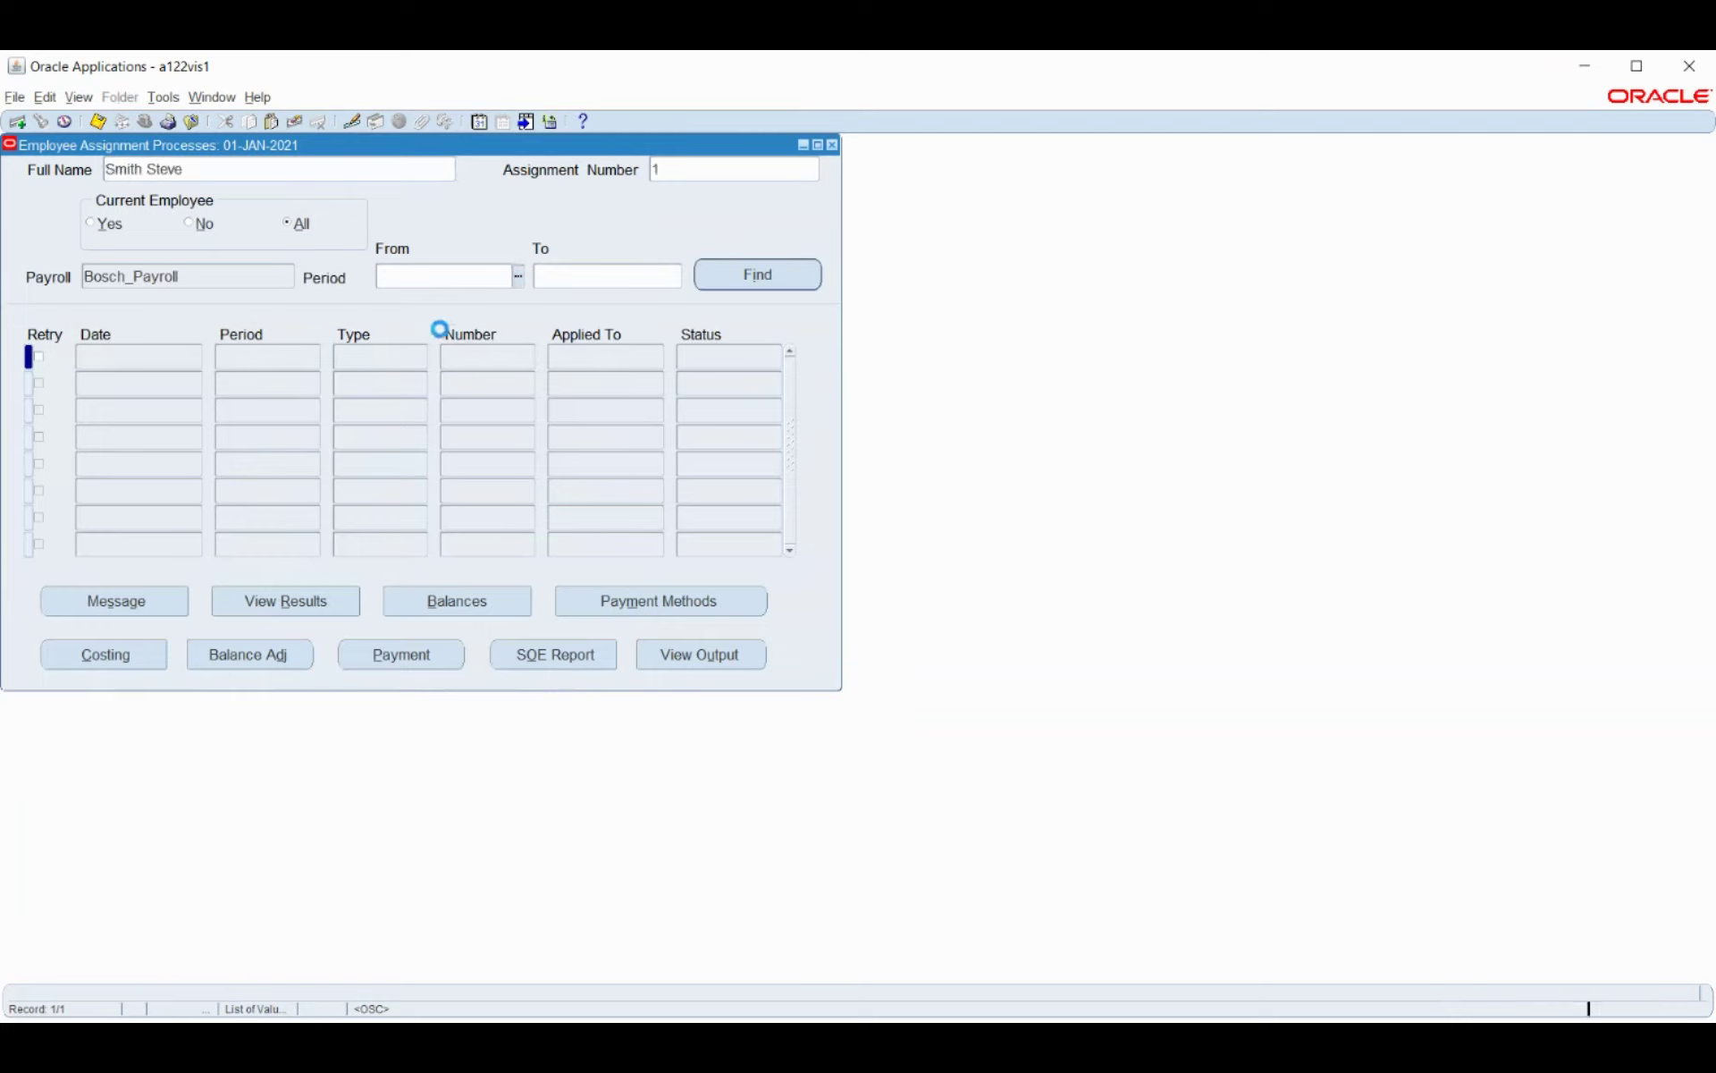
scroll(561, 476, down, 1)
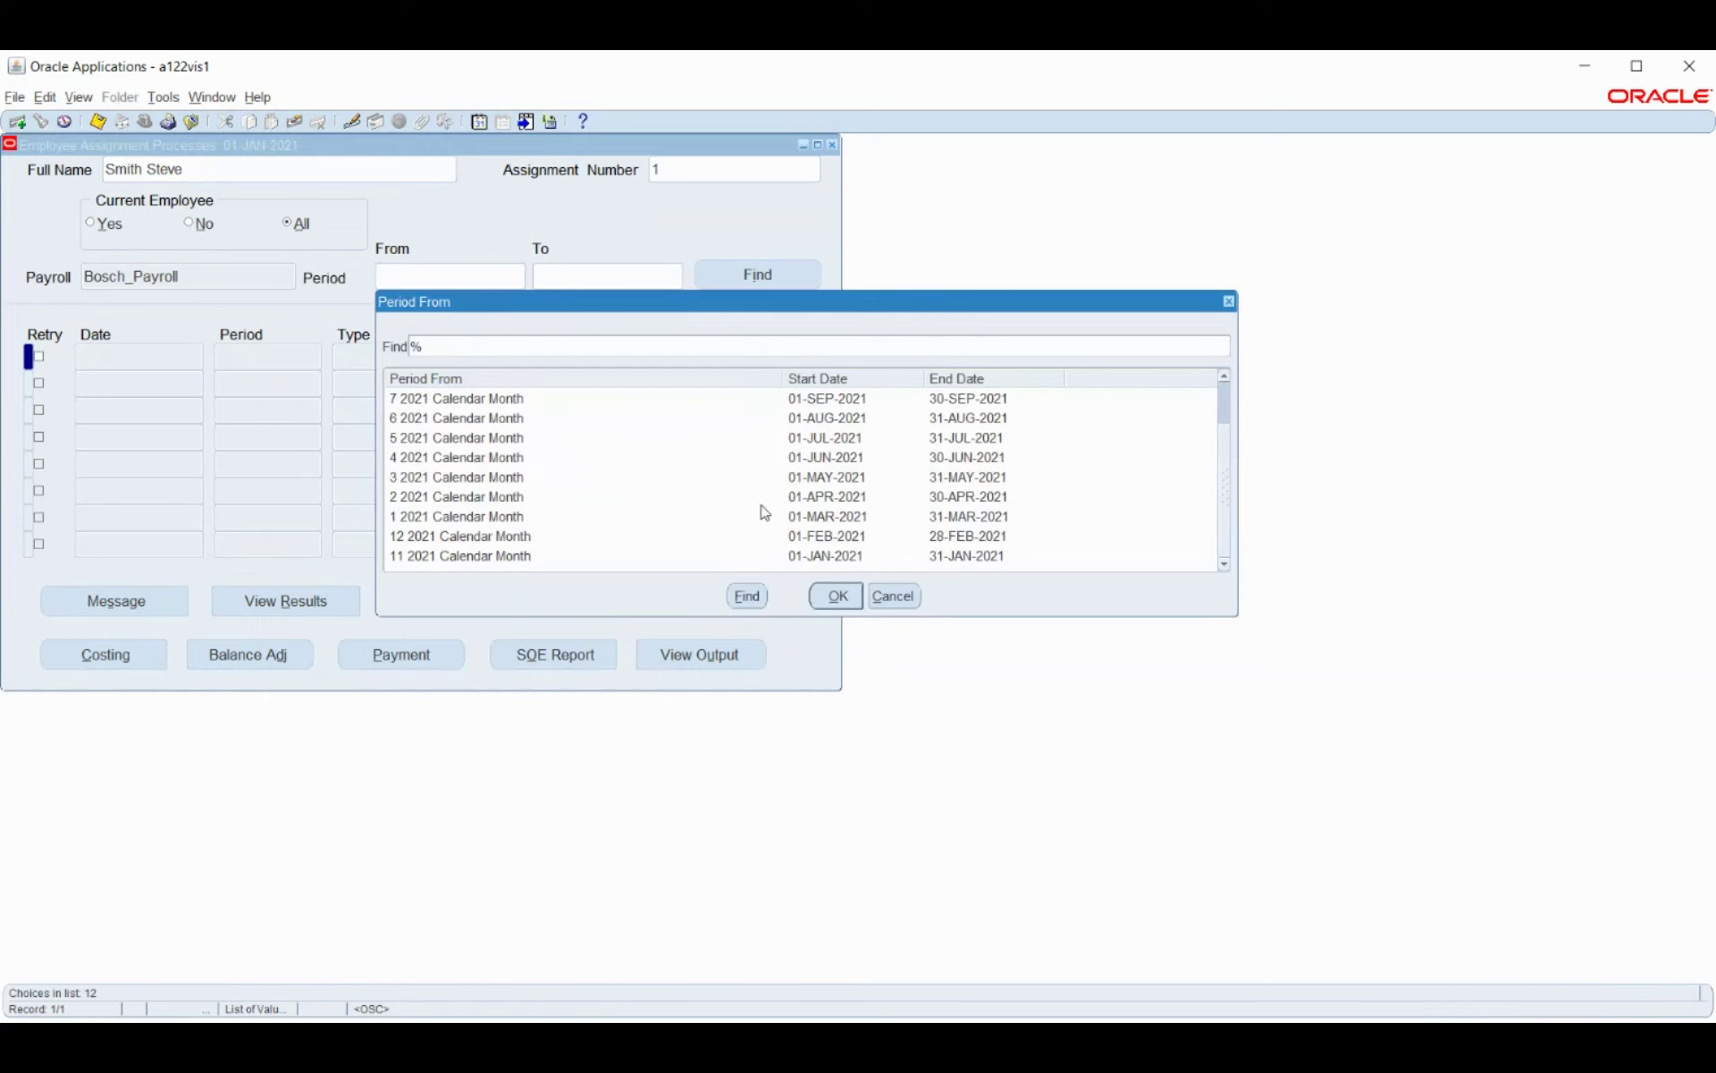
click(788, 498)
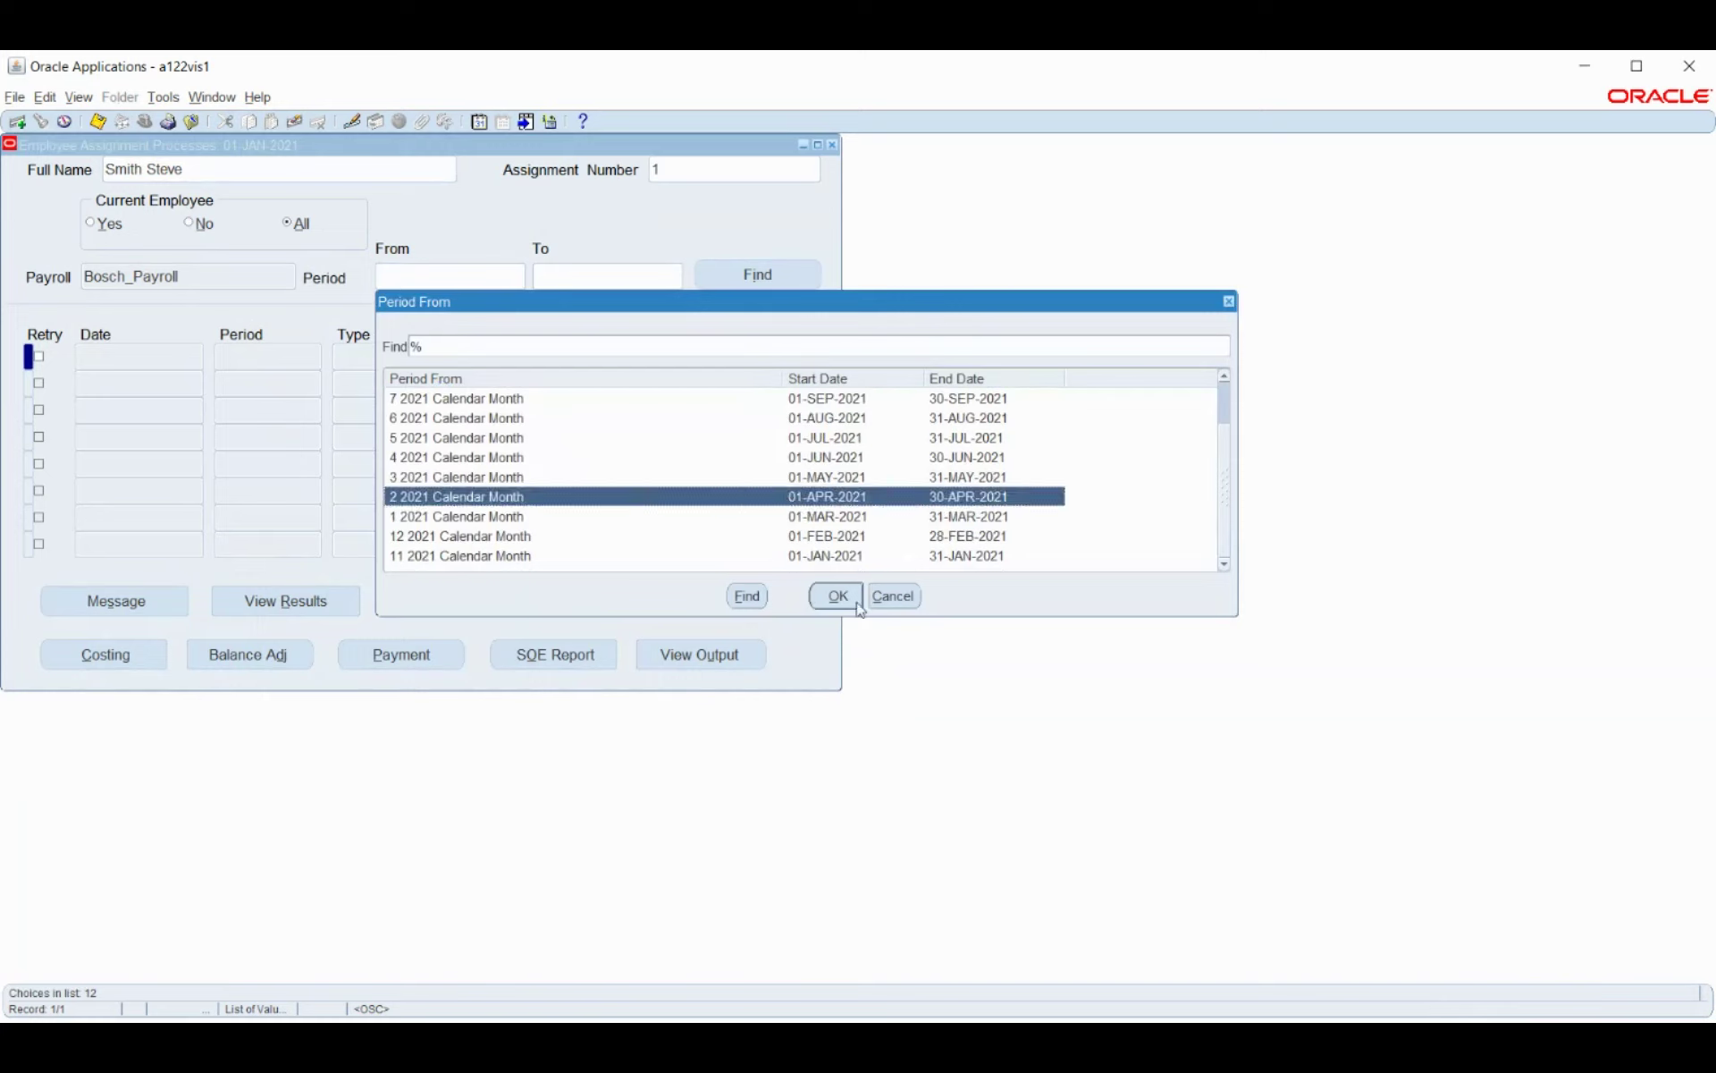
click(838, 595)
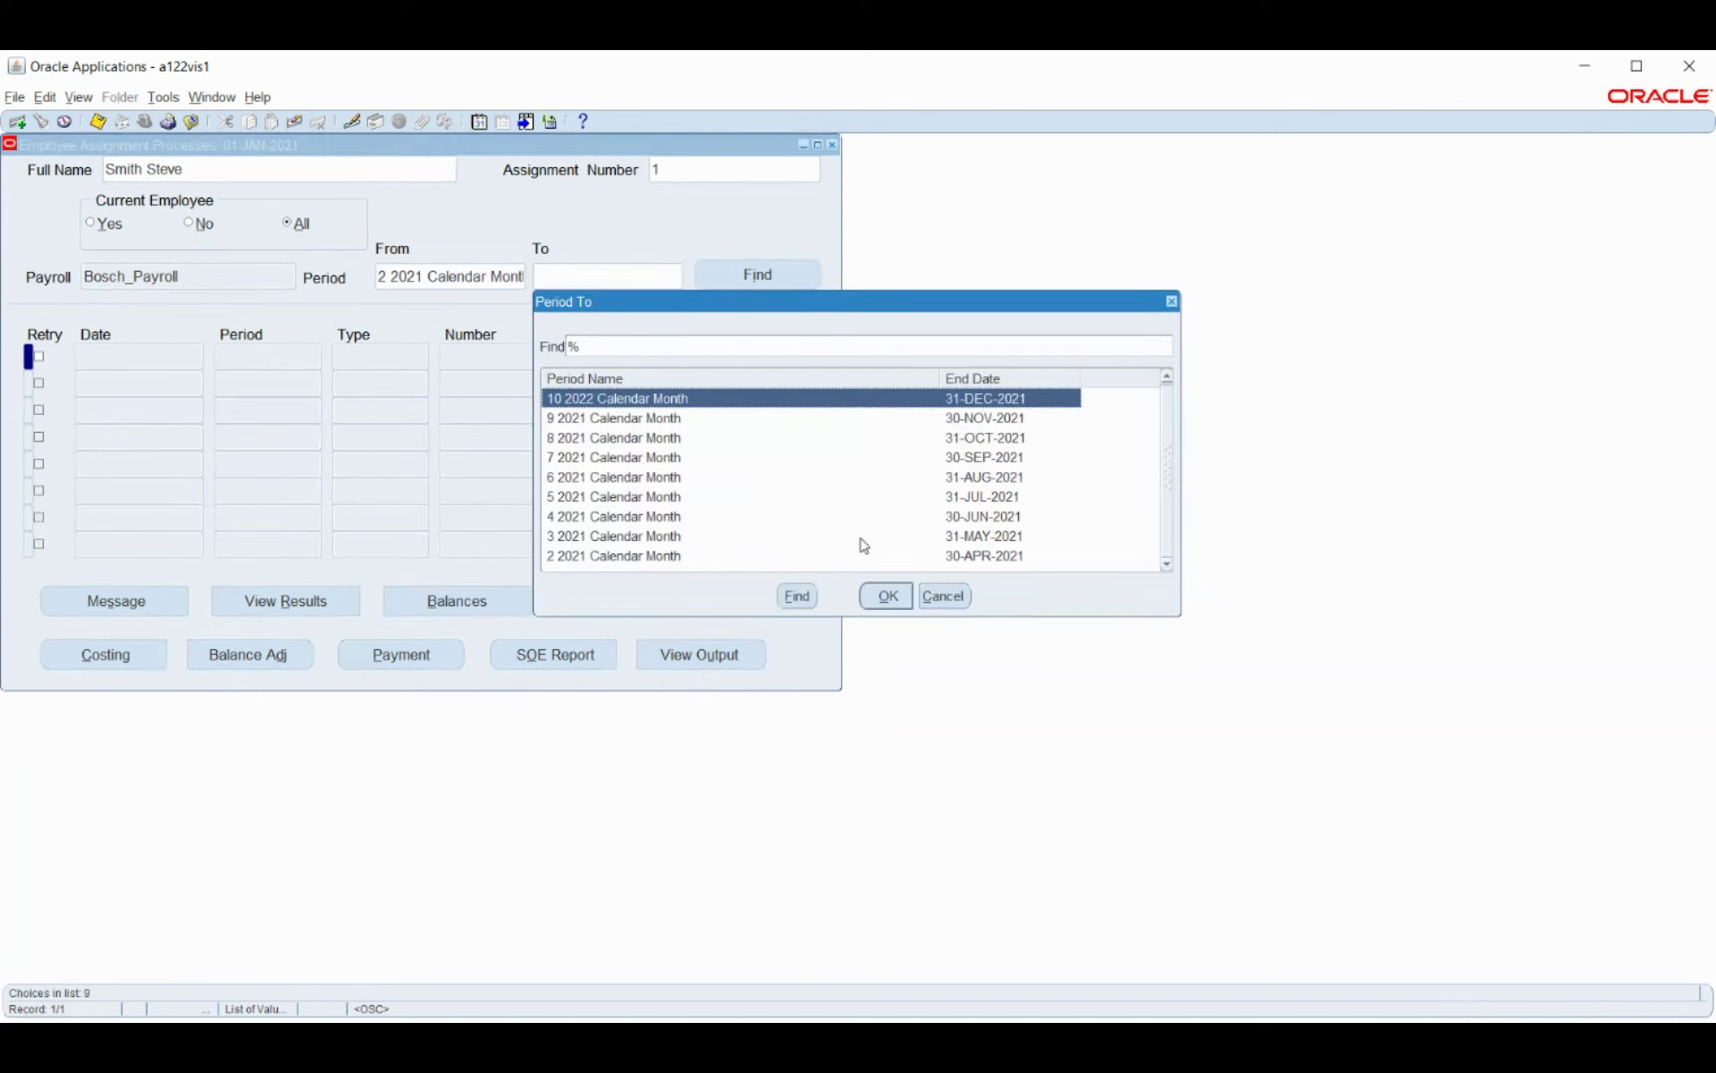
click(979, 557)
click(887, 595)
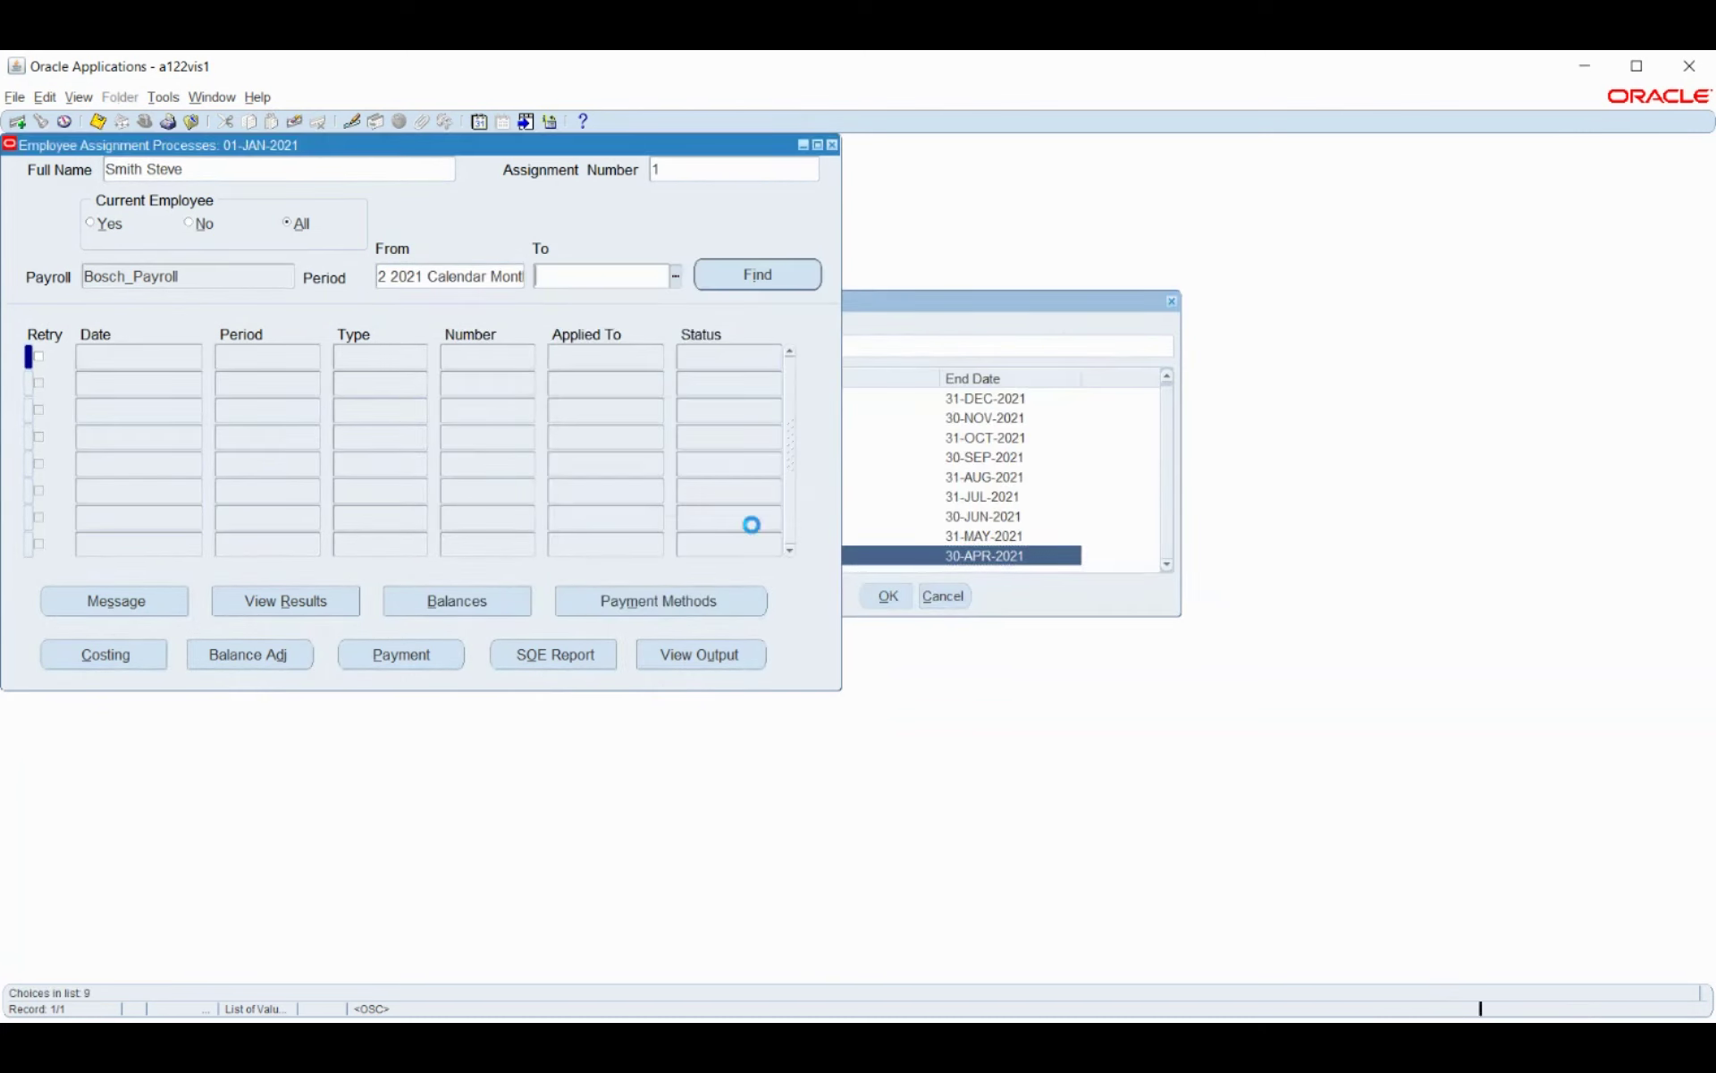
click(735, 279)
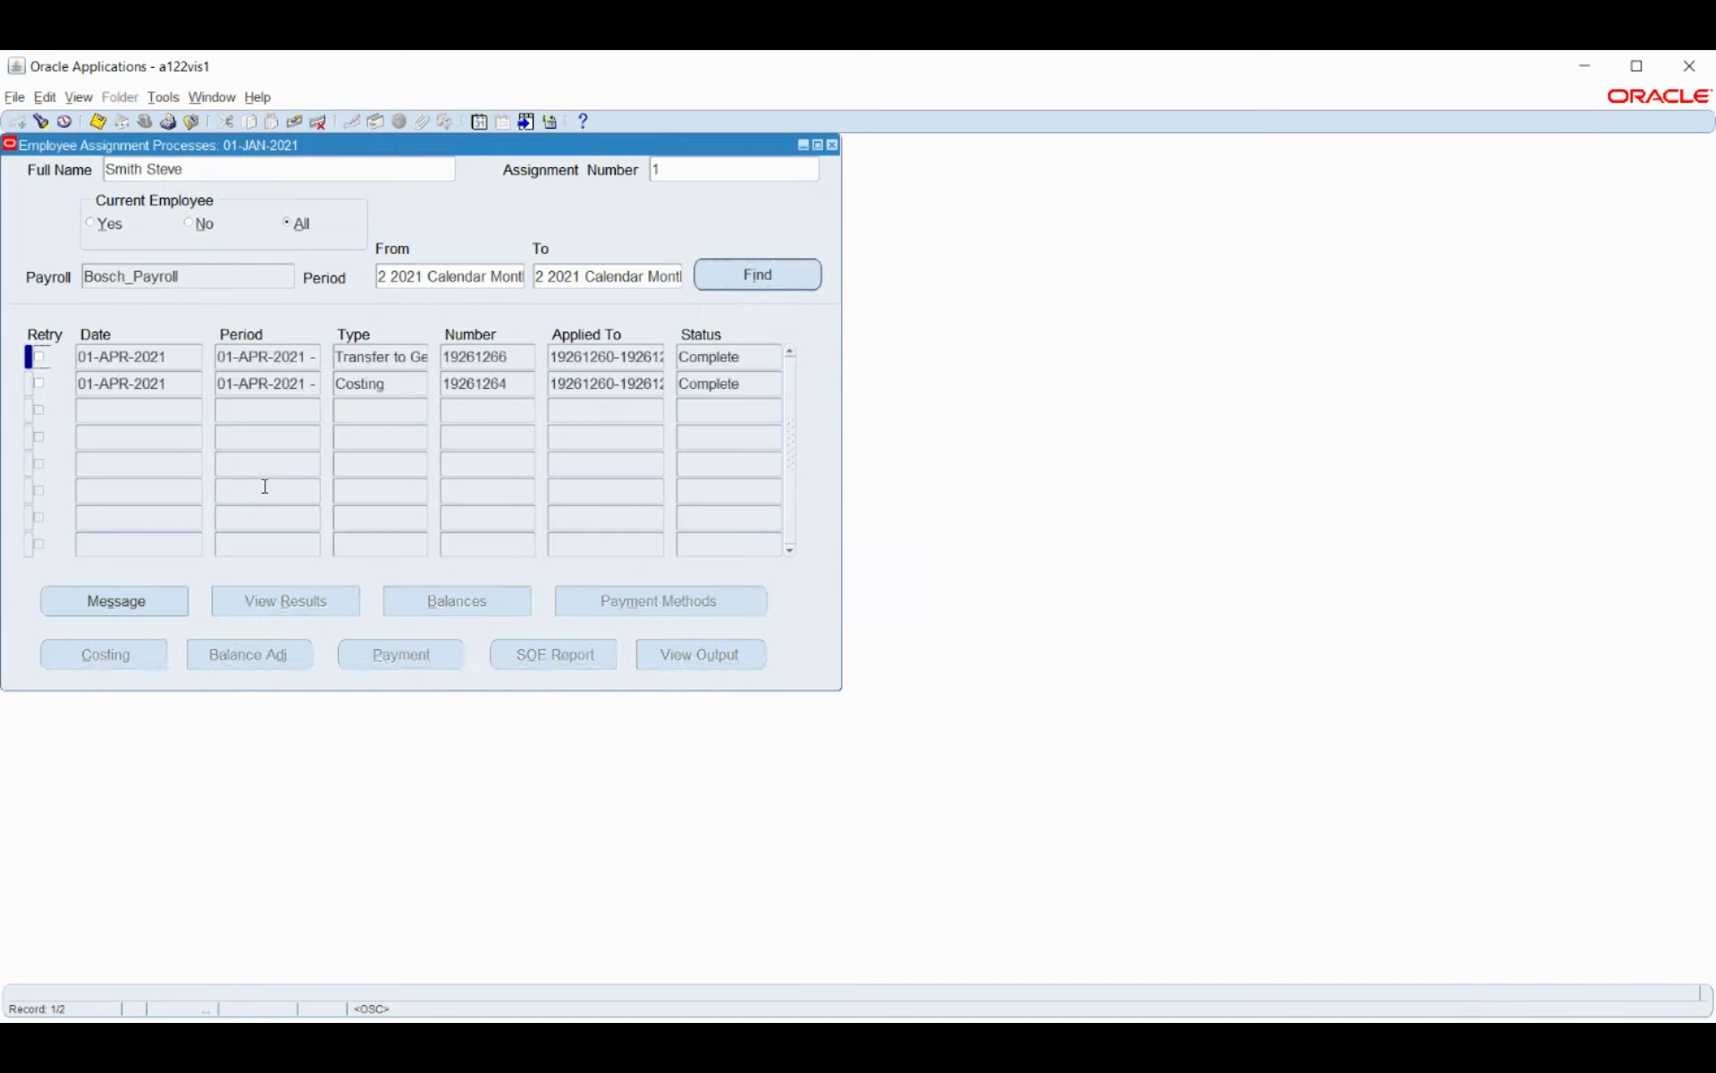
Check the Transfer to GL process has no run messages, then close the process windows.
click(384, 358)
click(162, 610)
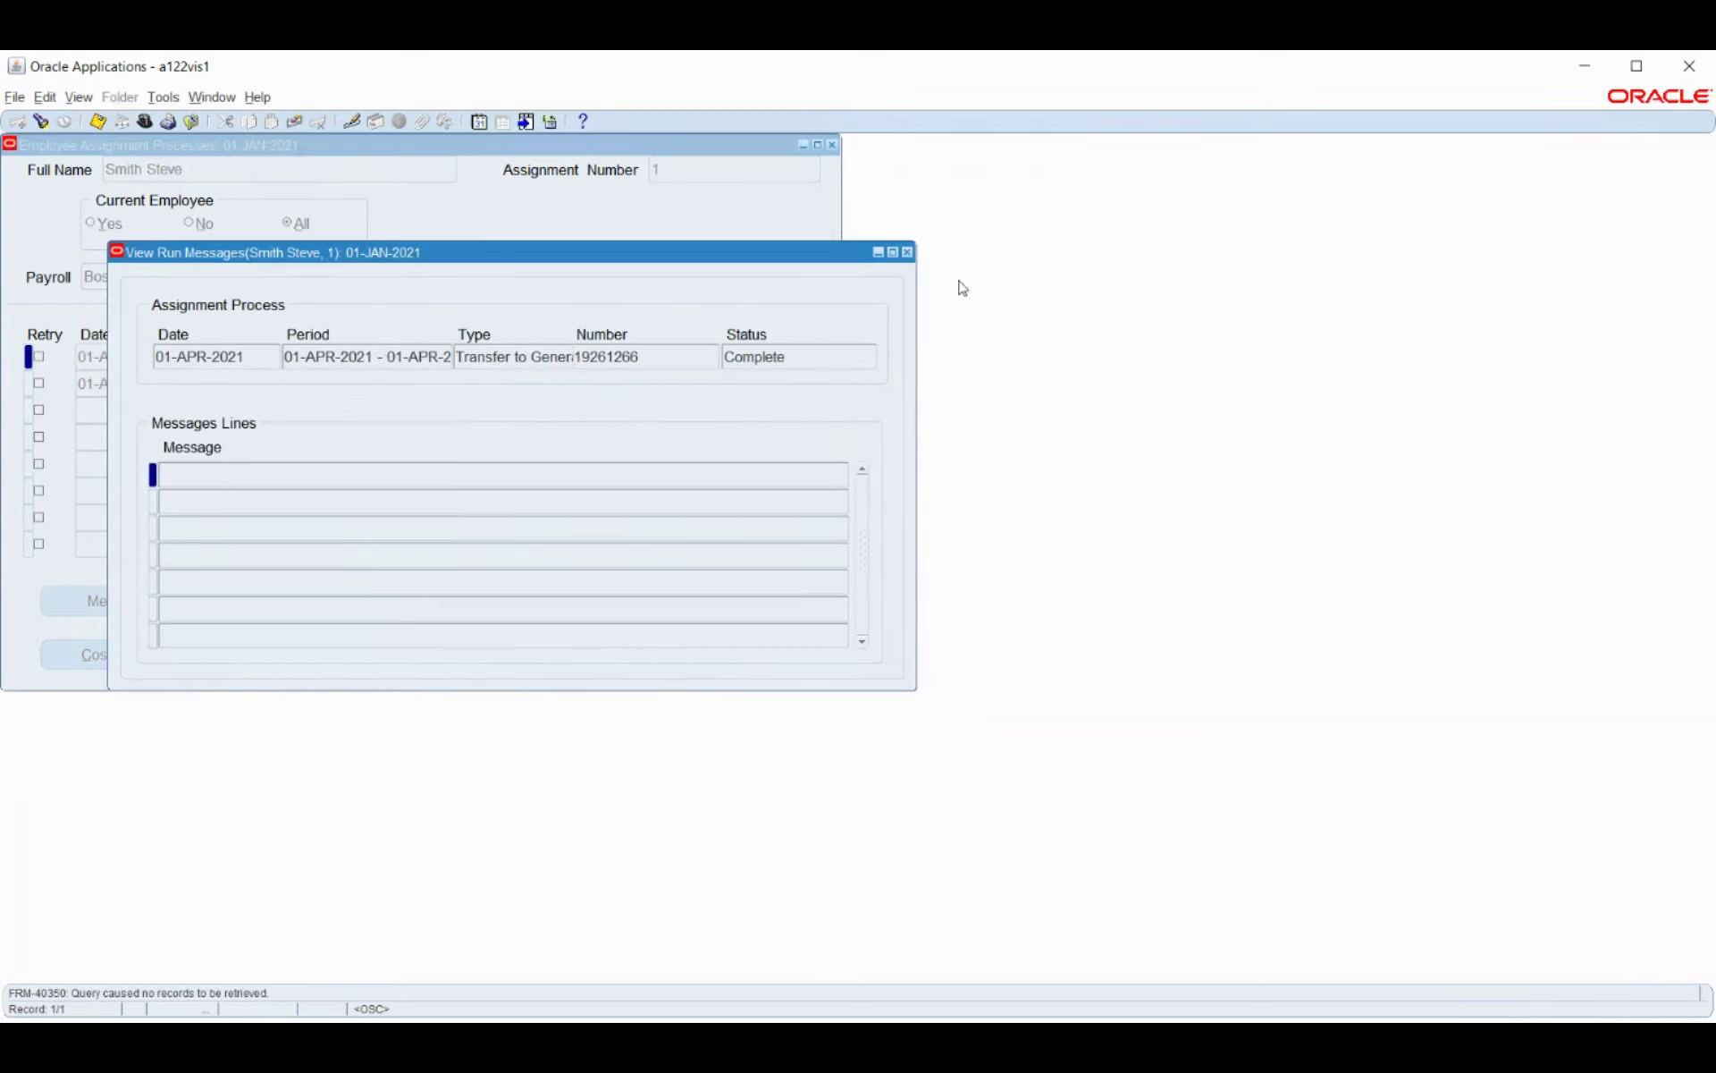
drag(915, 253, 913, 254)
key(F4)
key(F4)
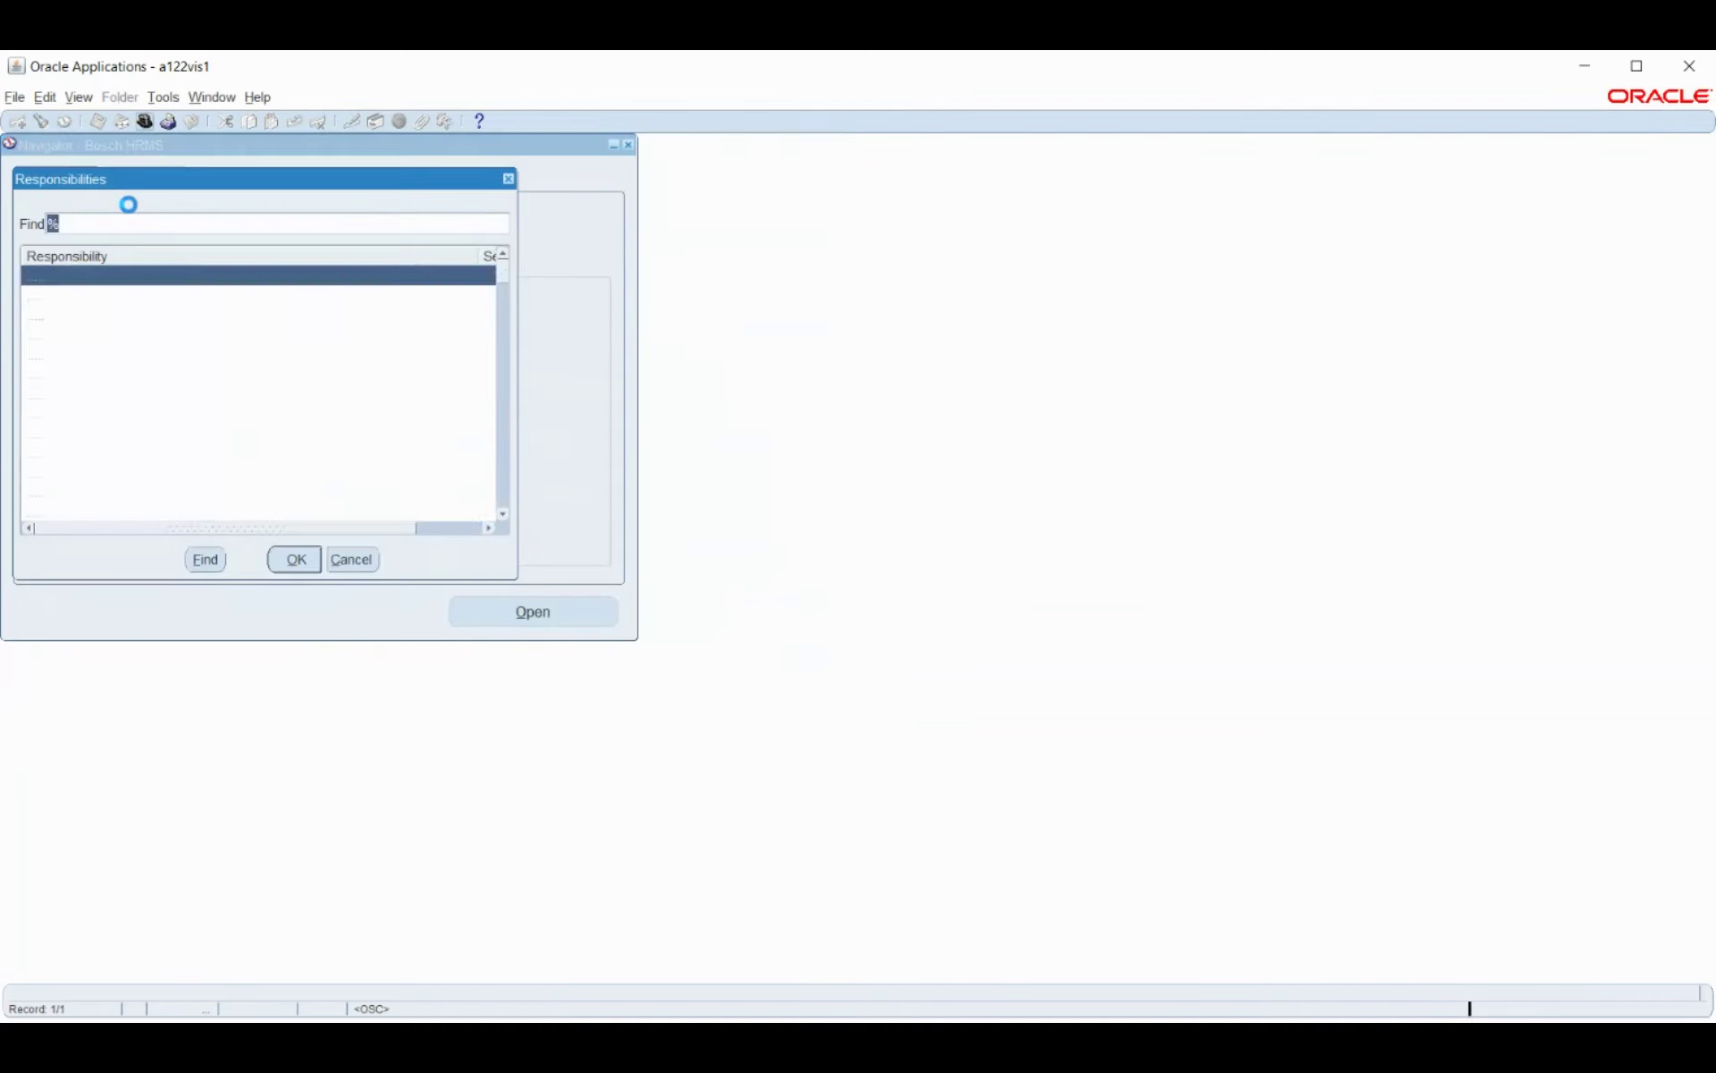
Switch to the Bosch_GL responsibility.
text(bosch)
key(Down)
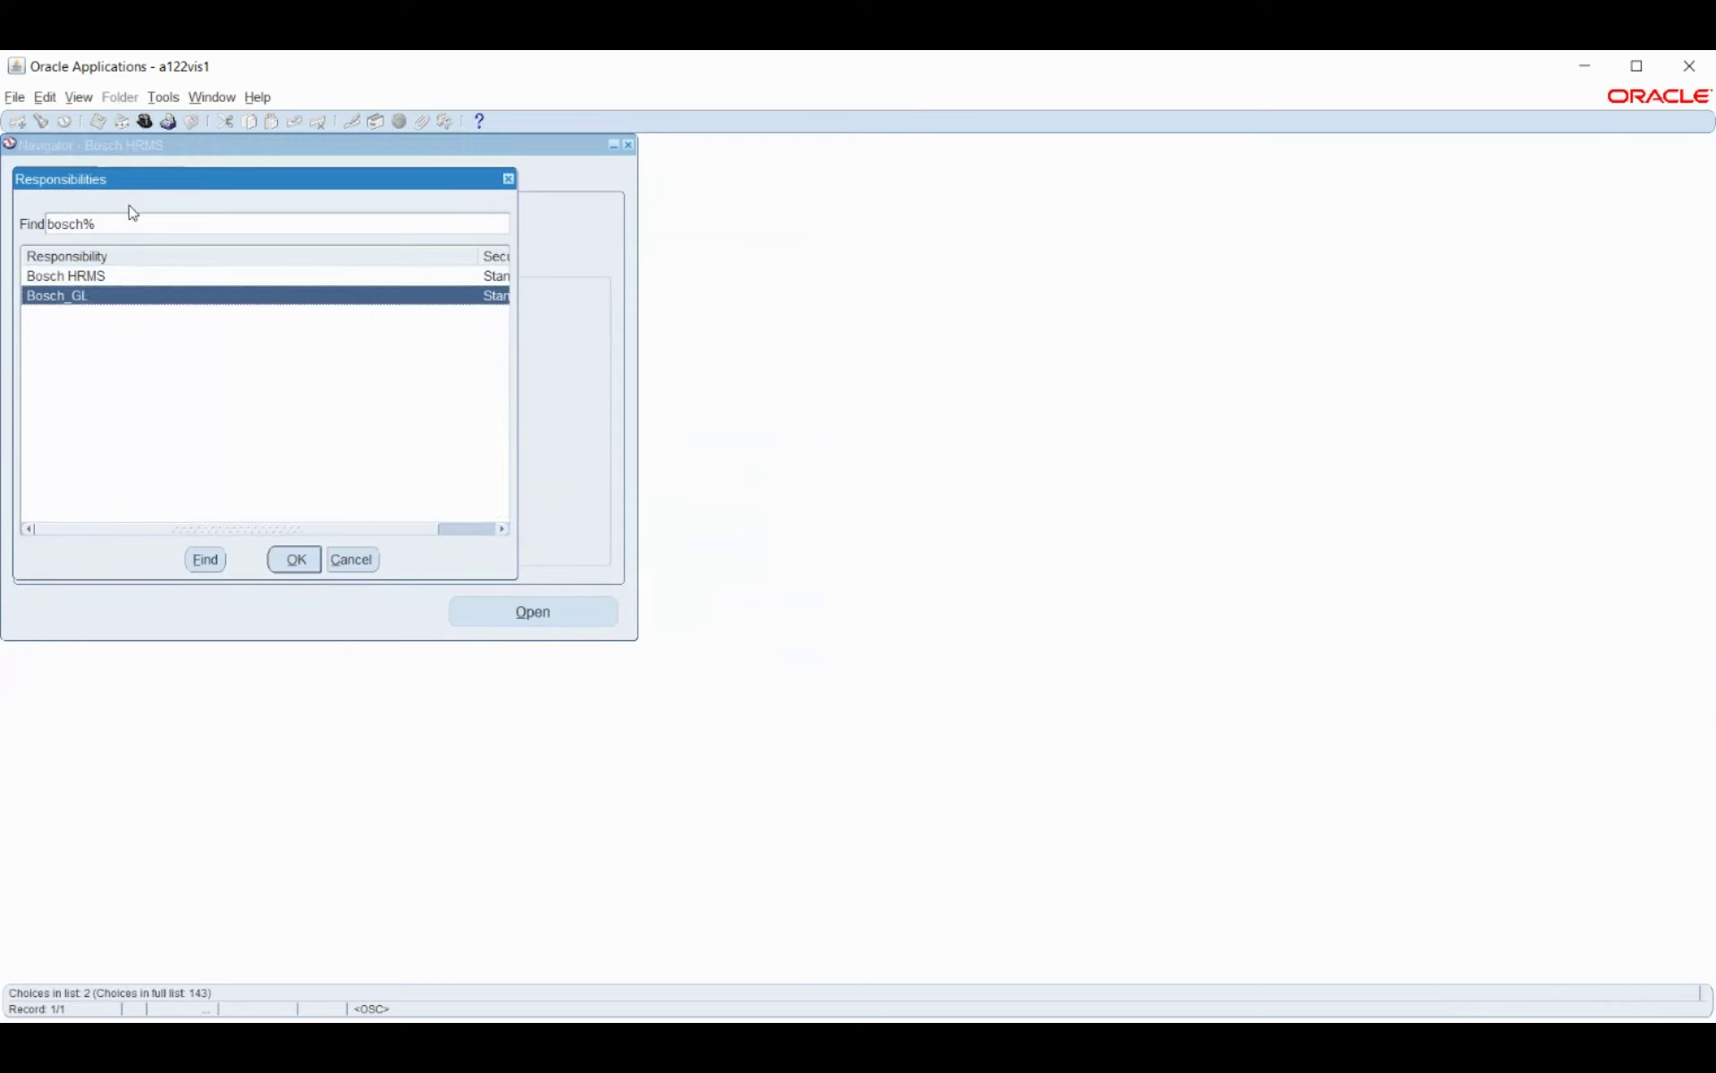
key(Return)
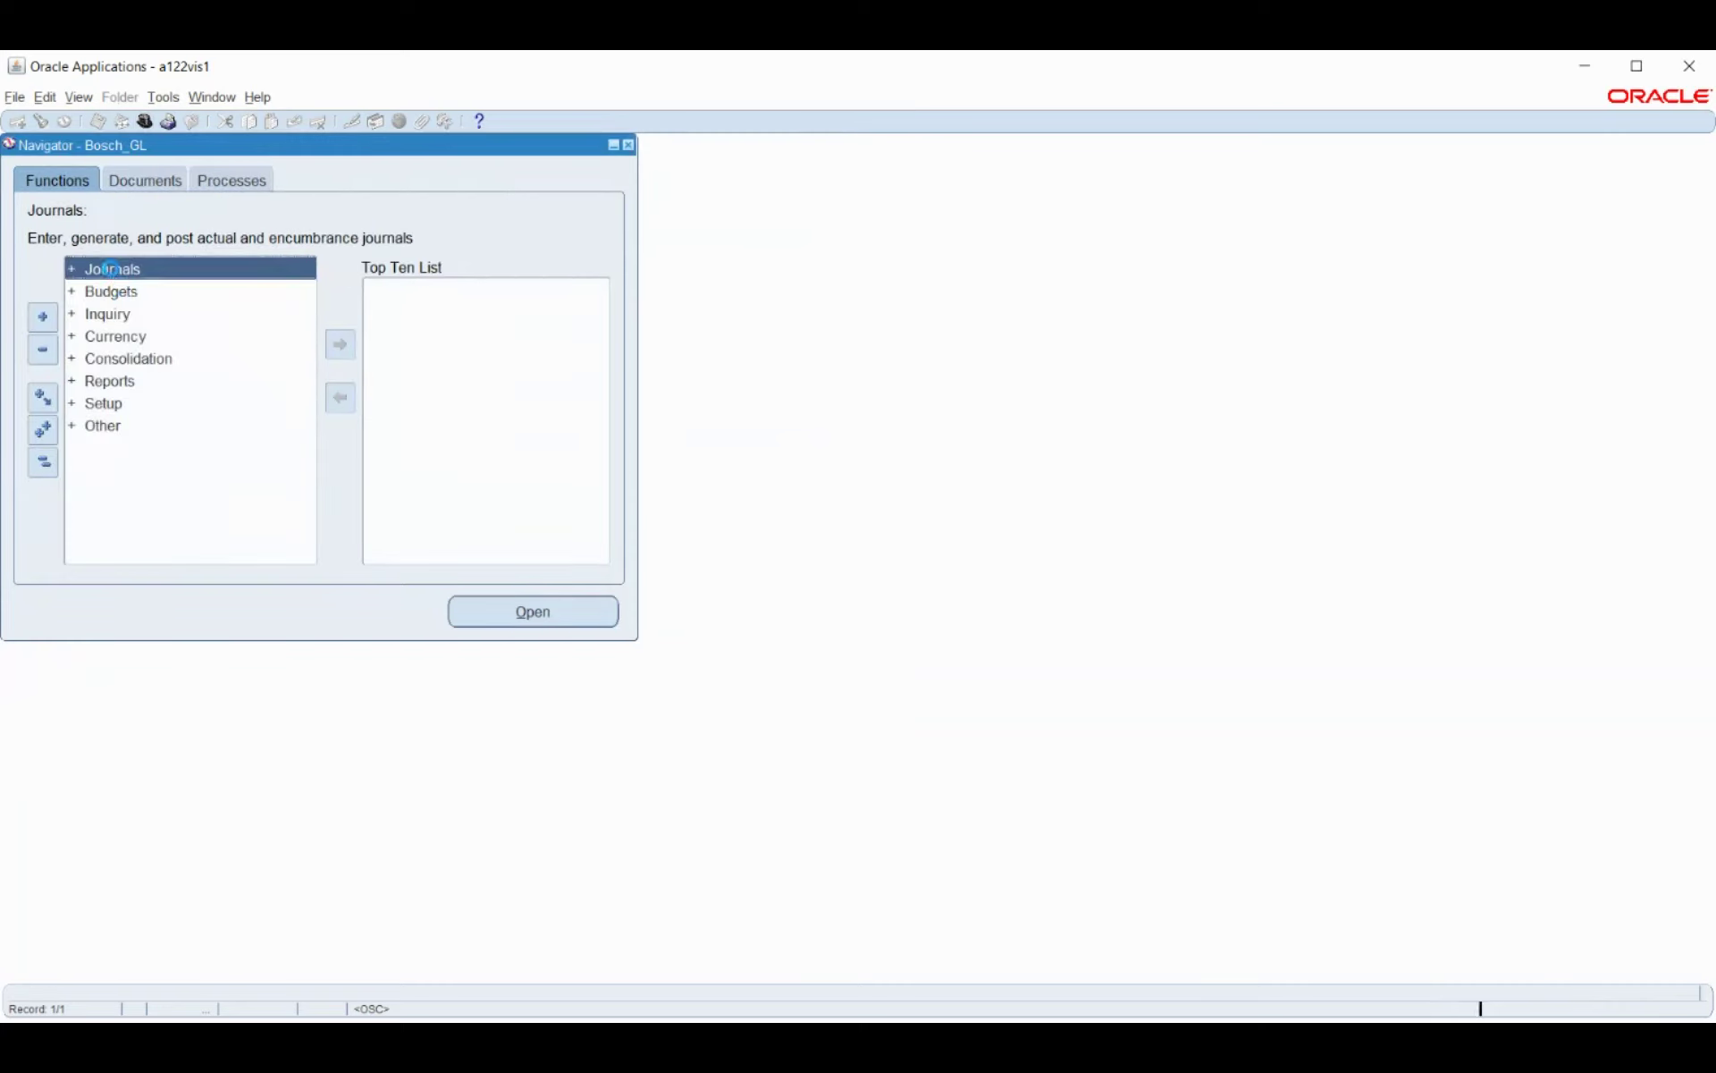
Launch Journals > Import > Run for the Bosch_PL ledger.
double_click(114, 276)
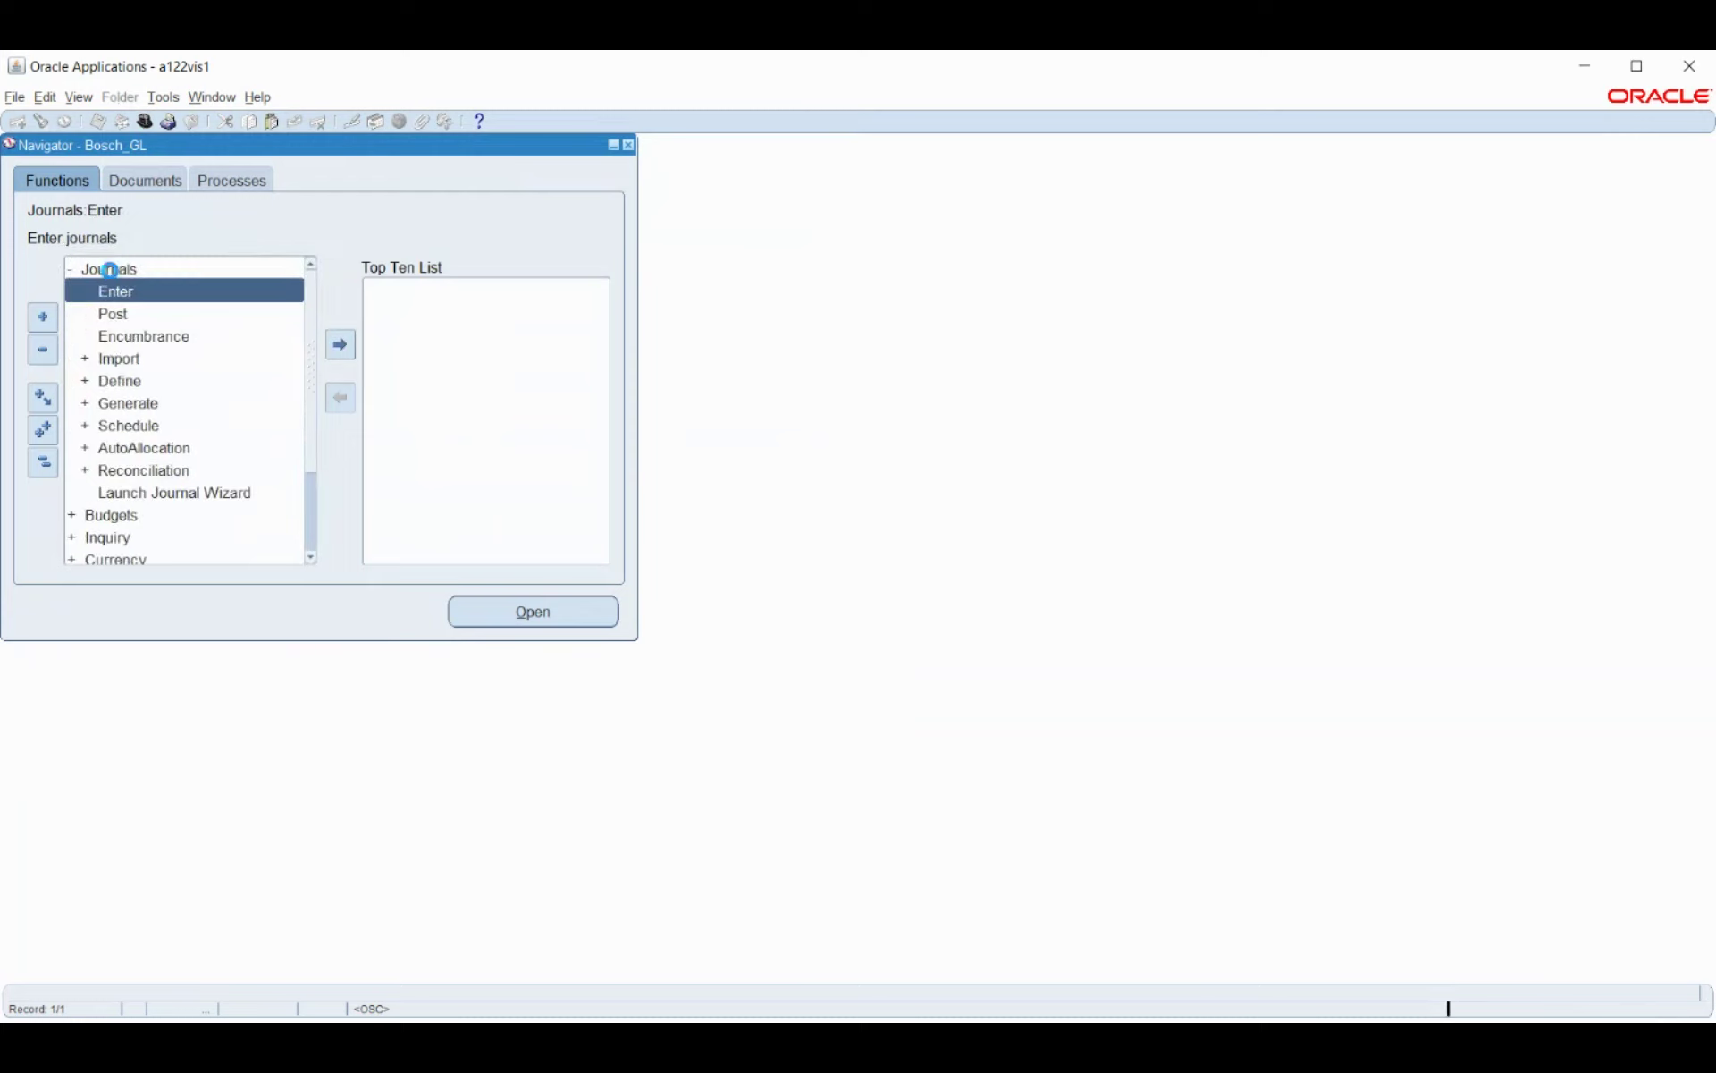
click(119, 358)
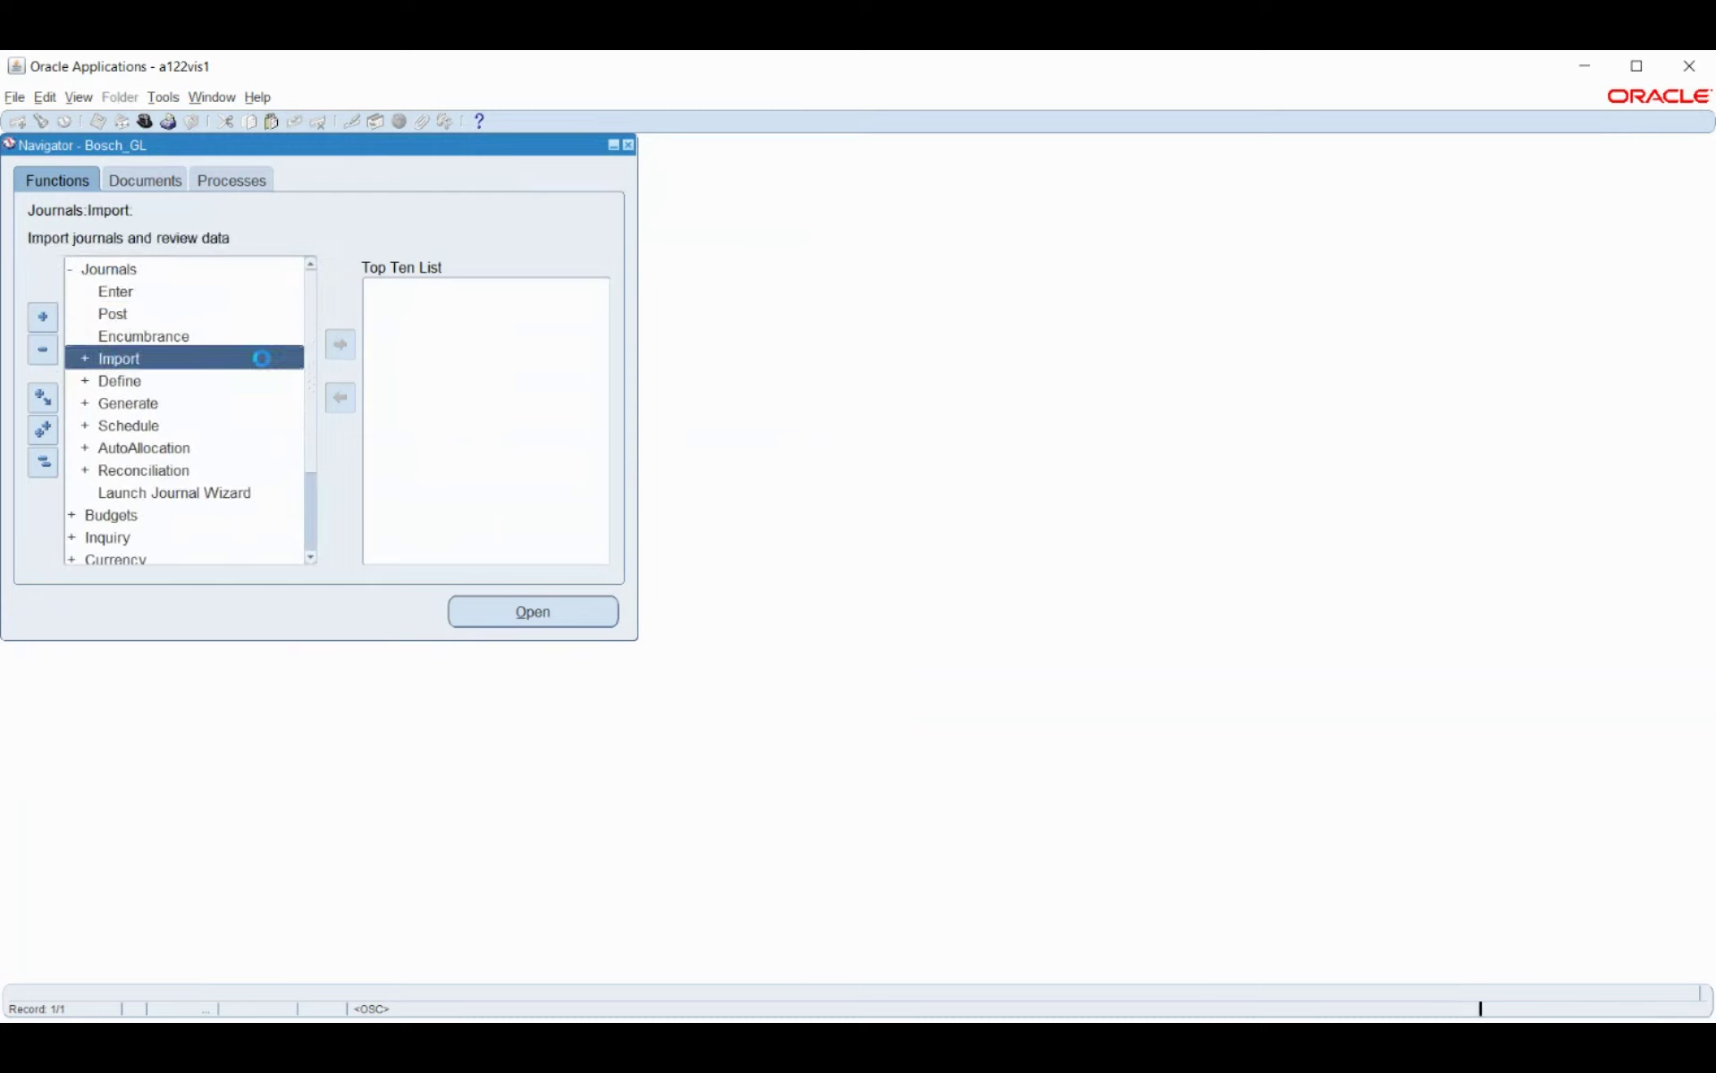
double_click(224, 358)
click(224, 377)
double_click(129, 380)
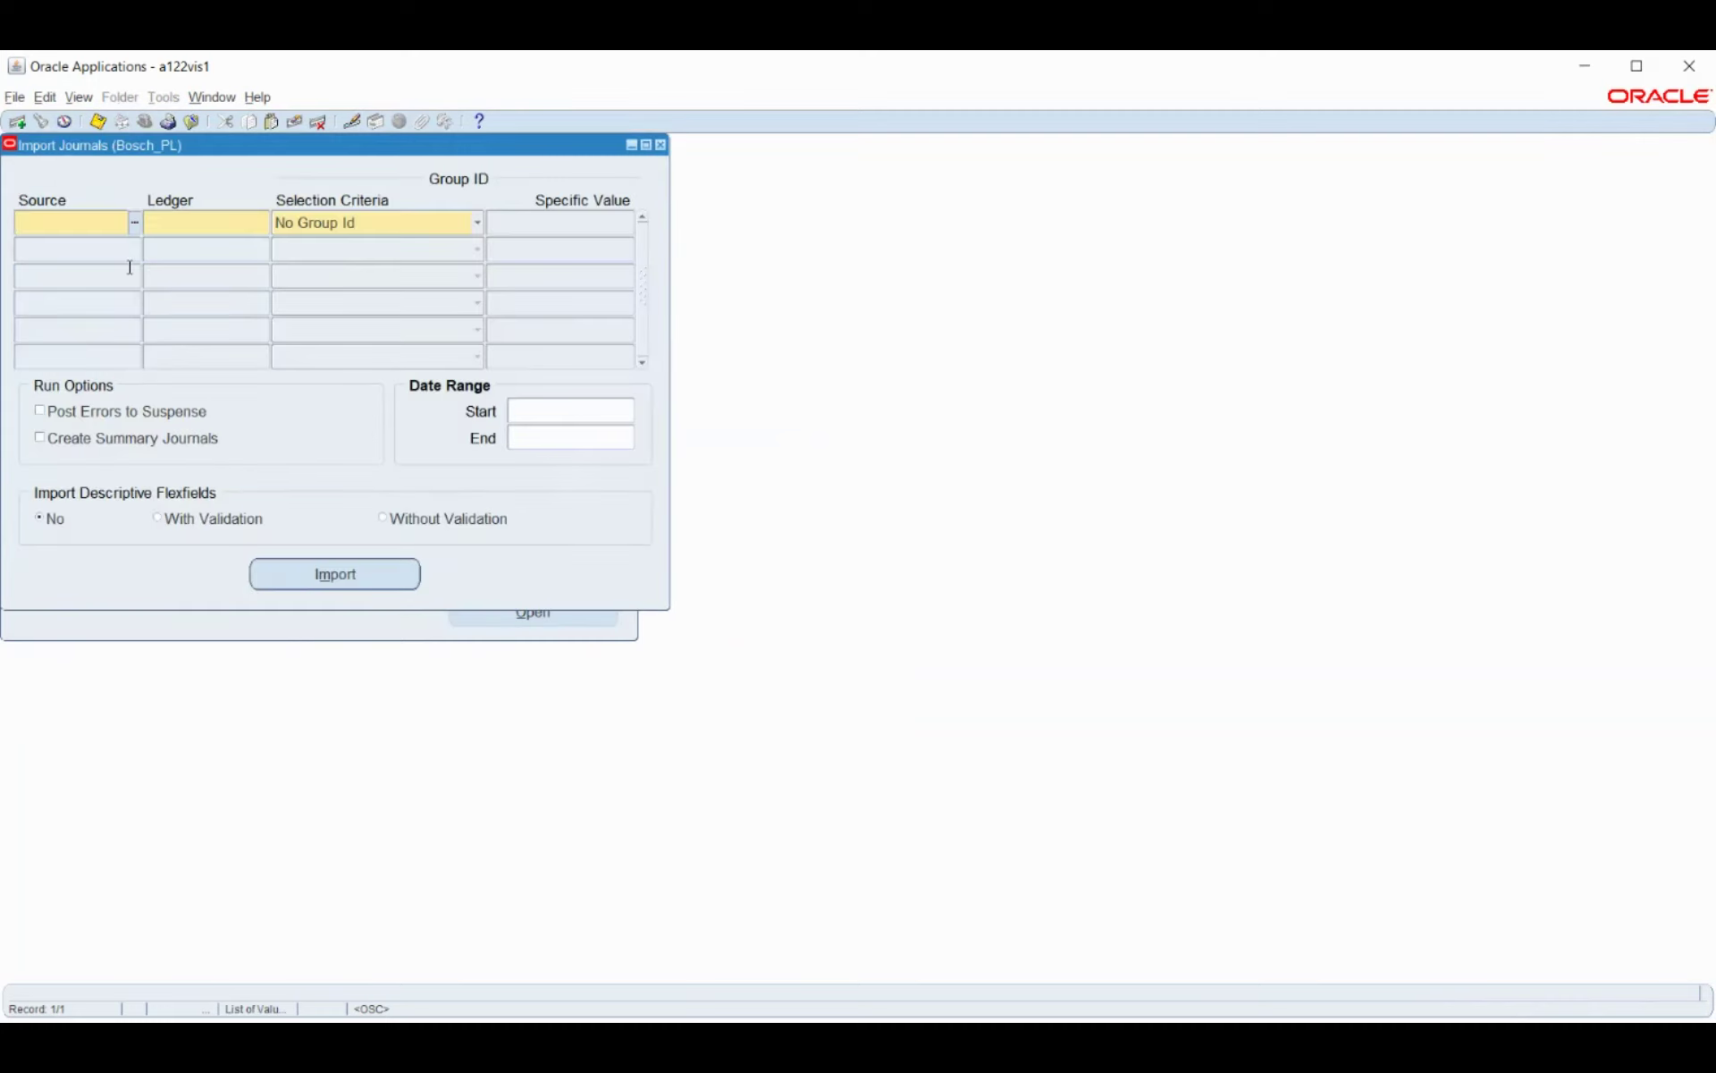
Run Journal Import with source Payroll and selection criteria All Group Ids.
text(pay)
key(Down)
key(Down)
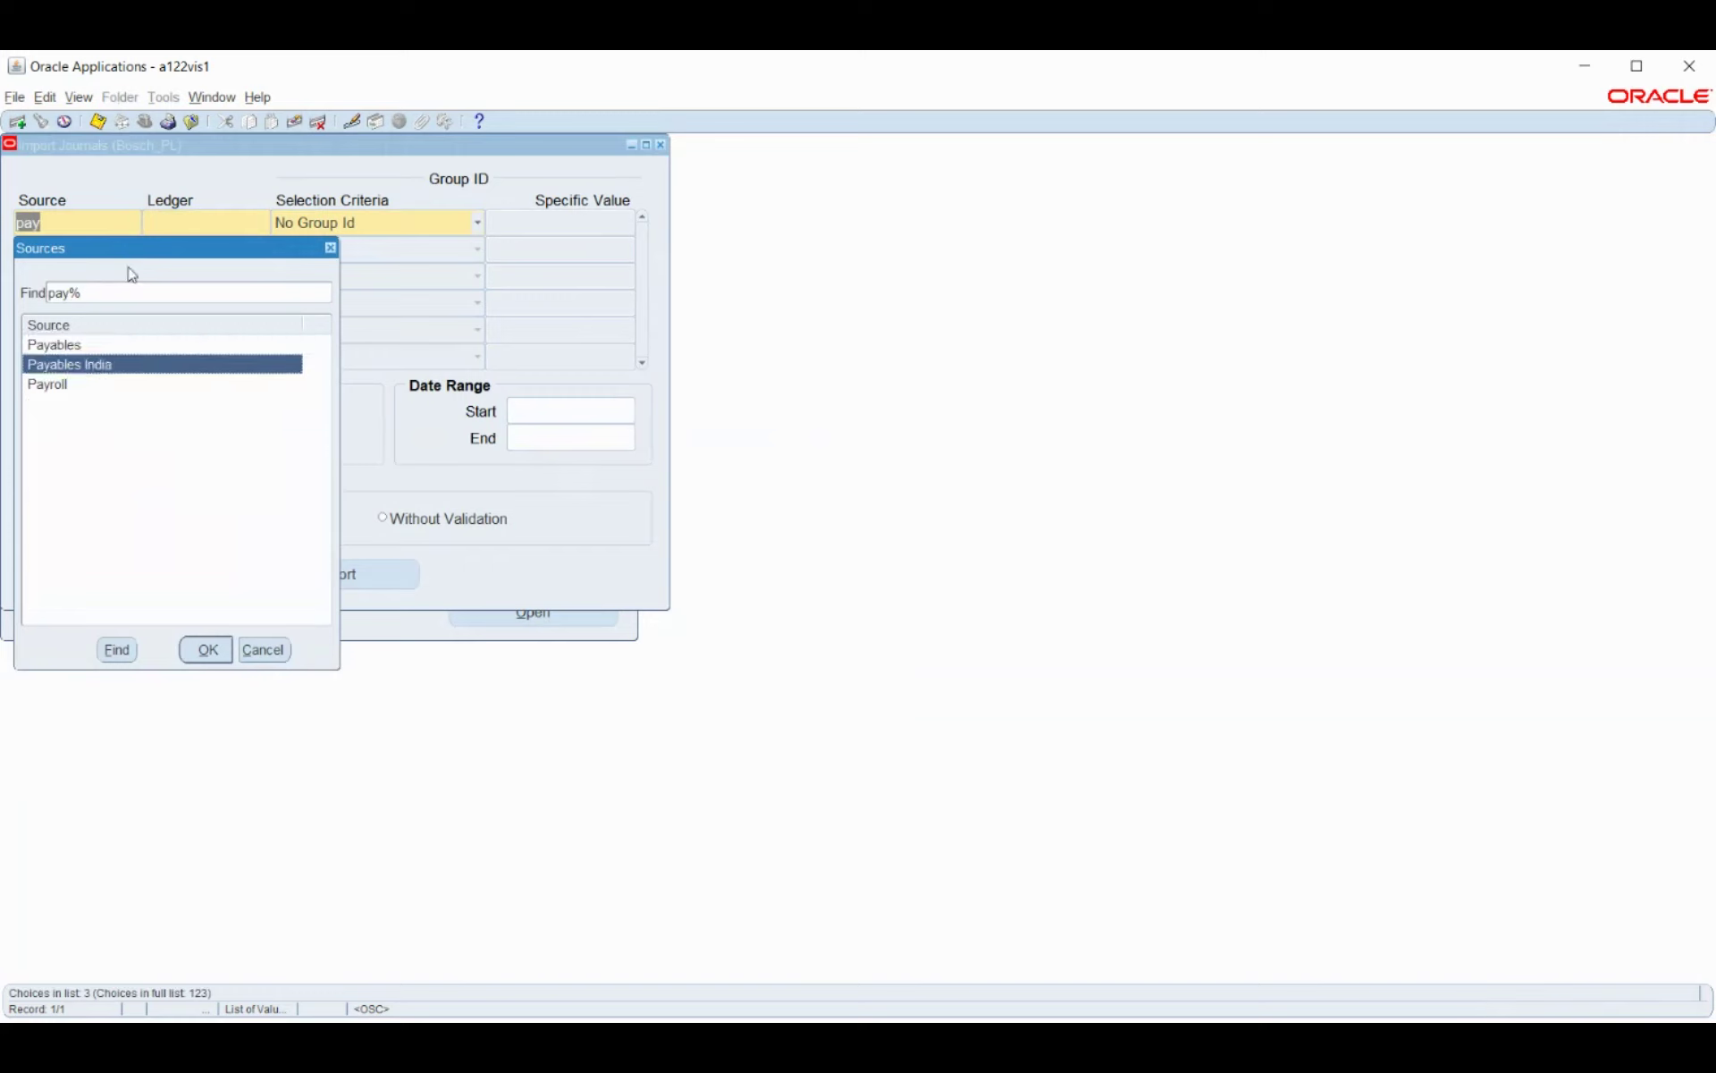
key(Return)
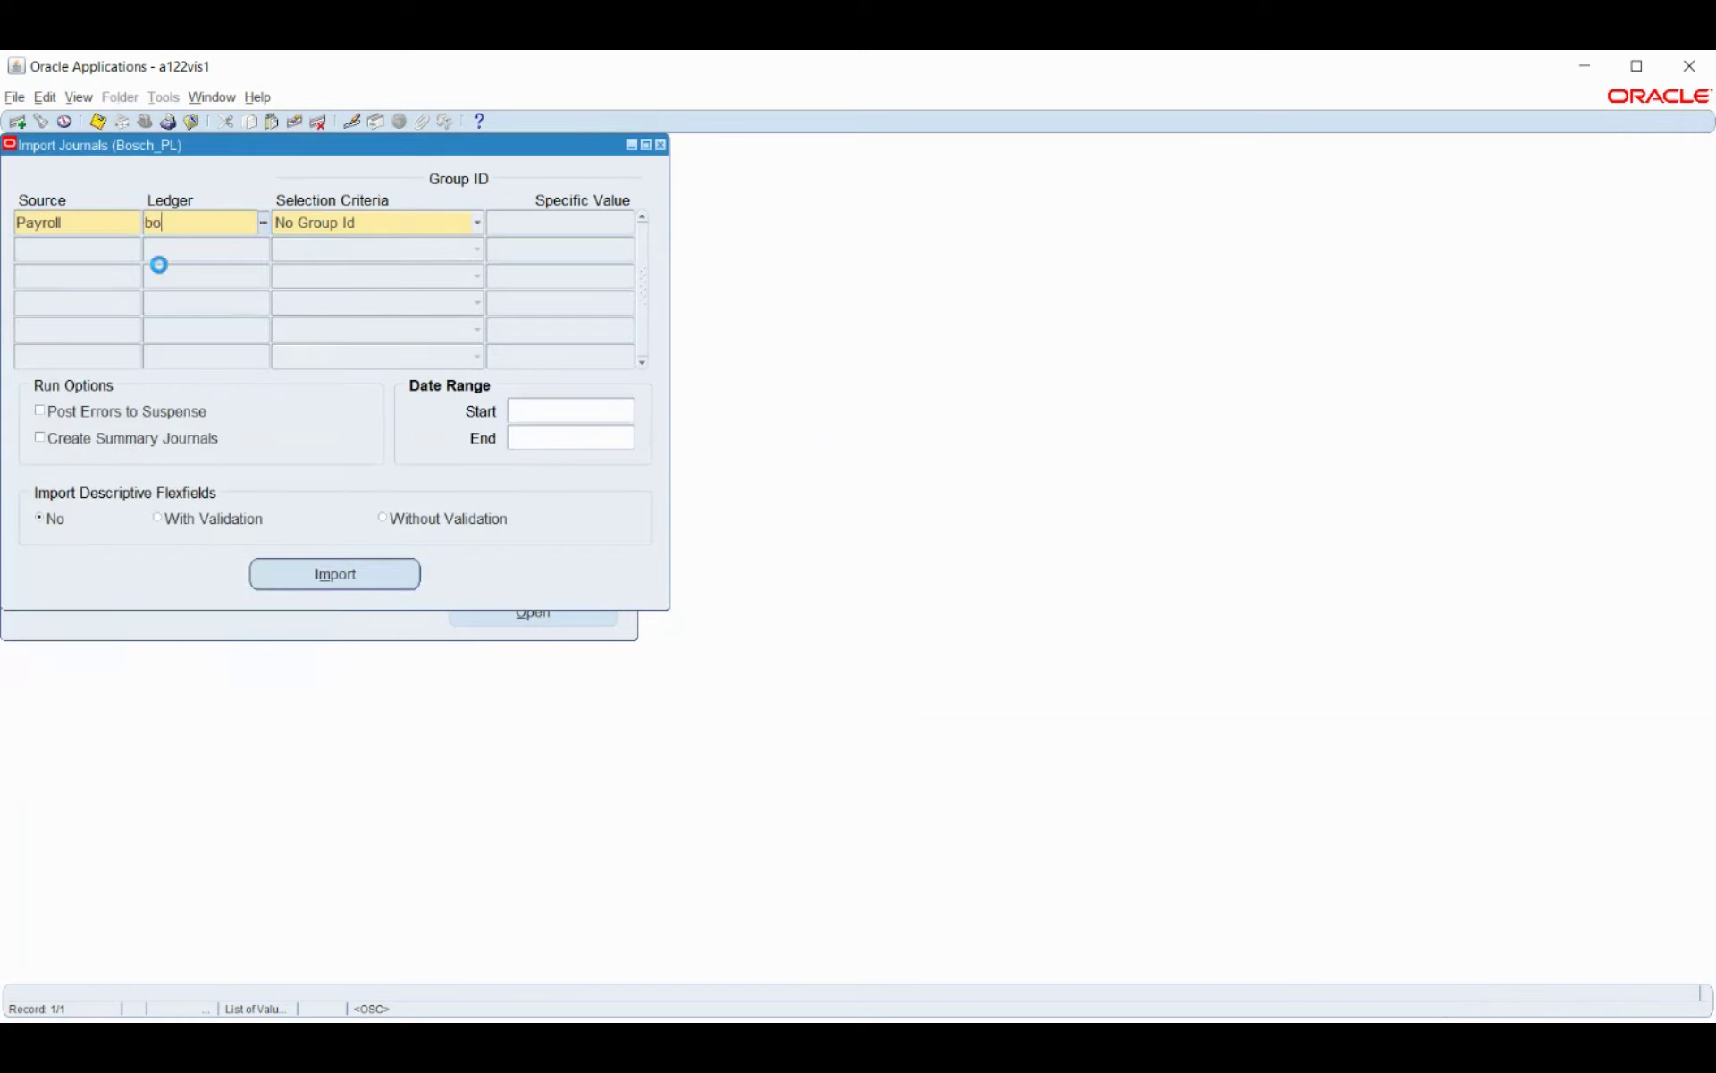
click(360, 226)
click(345, 247)
click(524, 409)
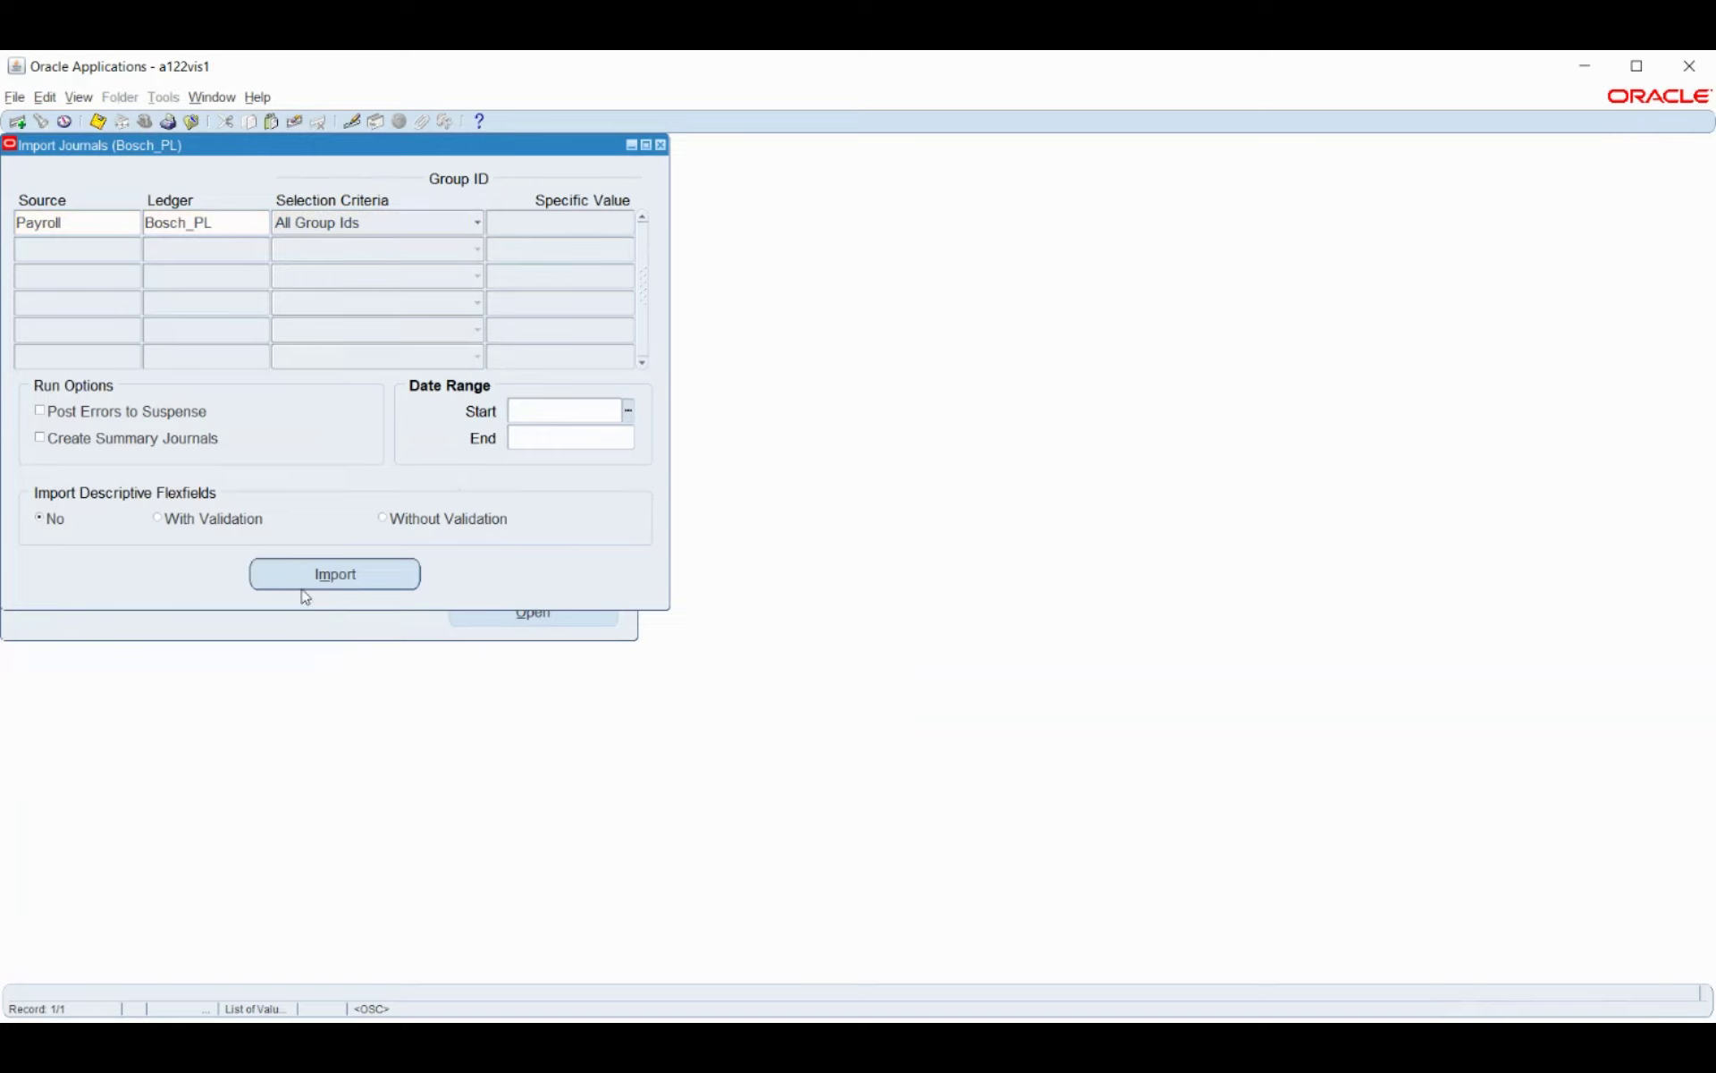
click(307, 577)
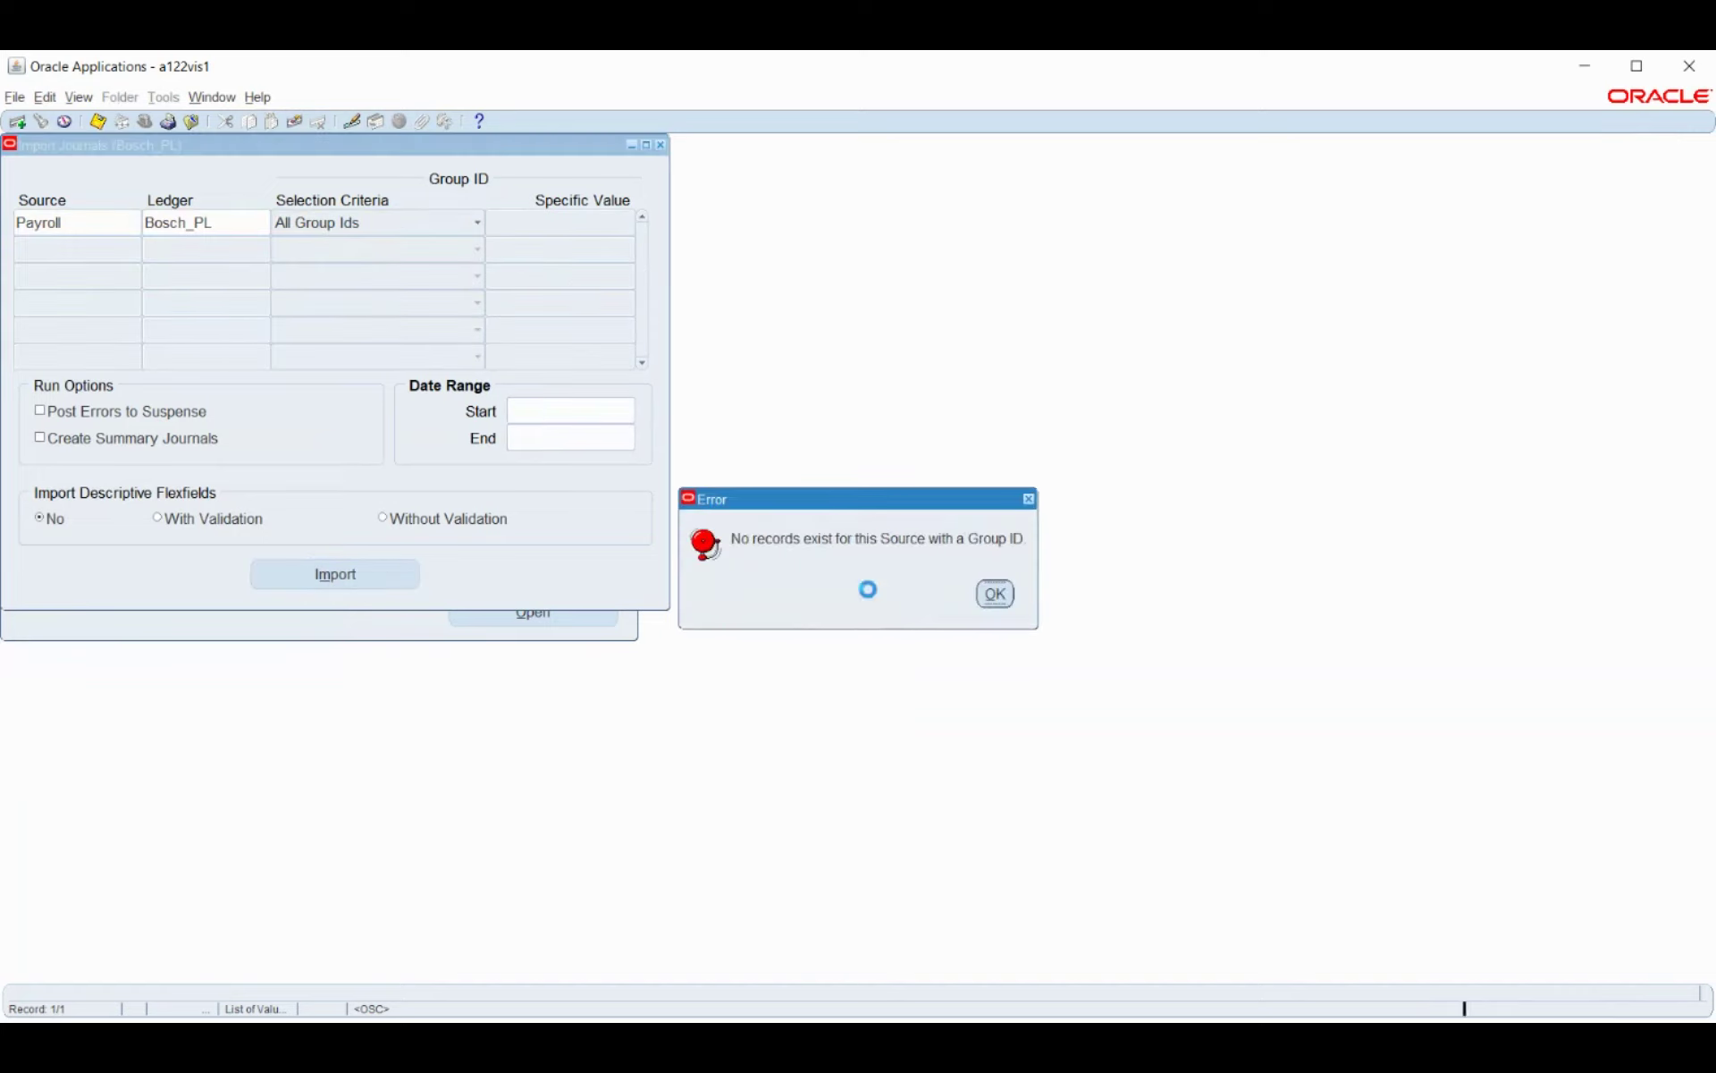
Dismiss the no-records error and close the Import Journals form without saving.
click(990, 597)
key(F4)
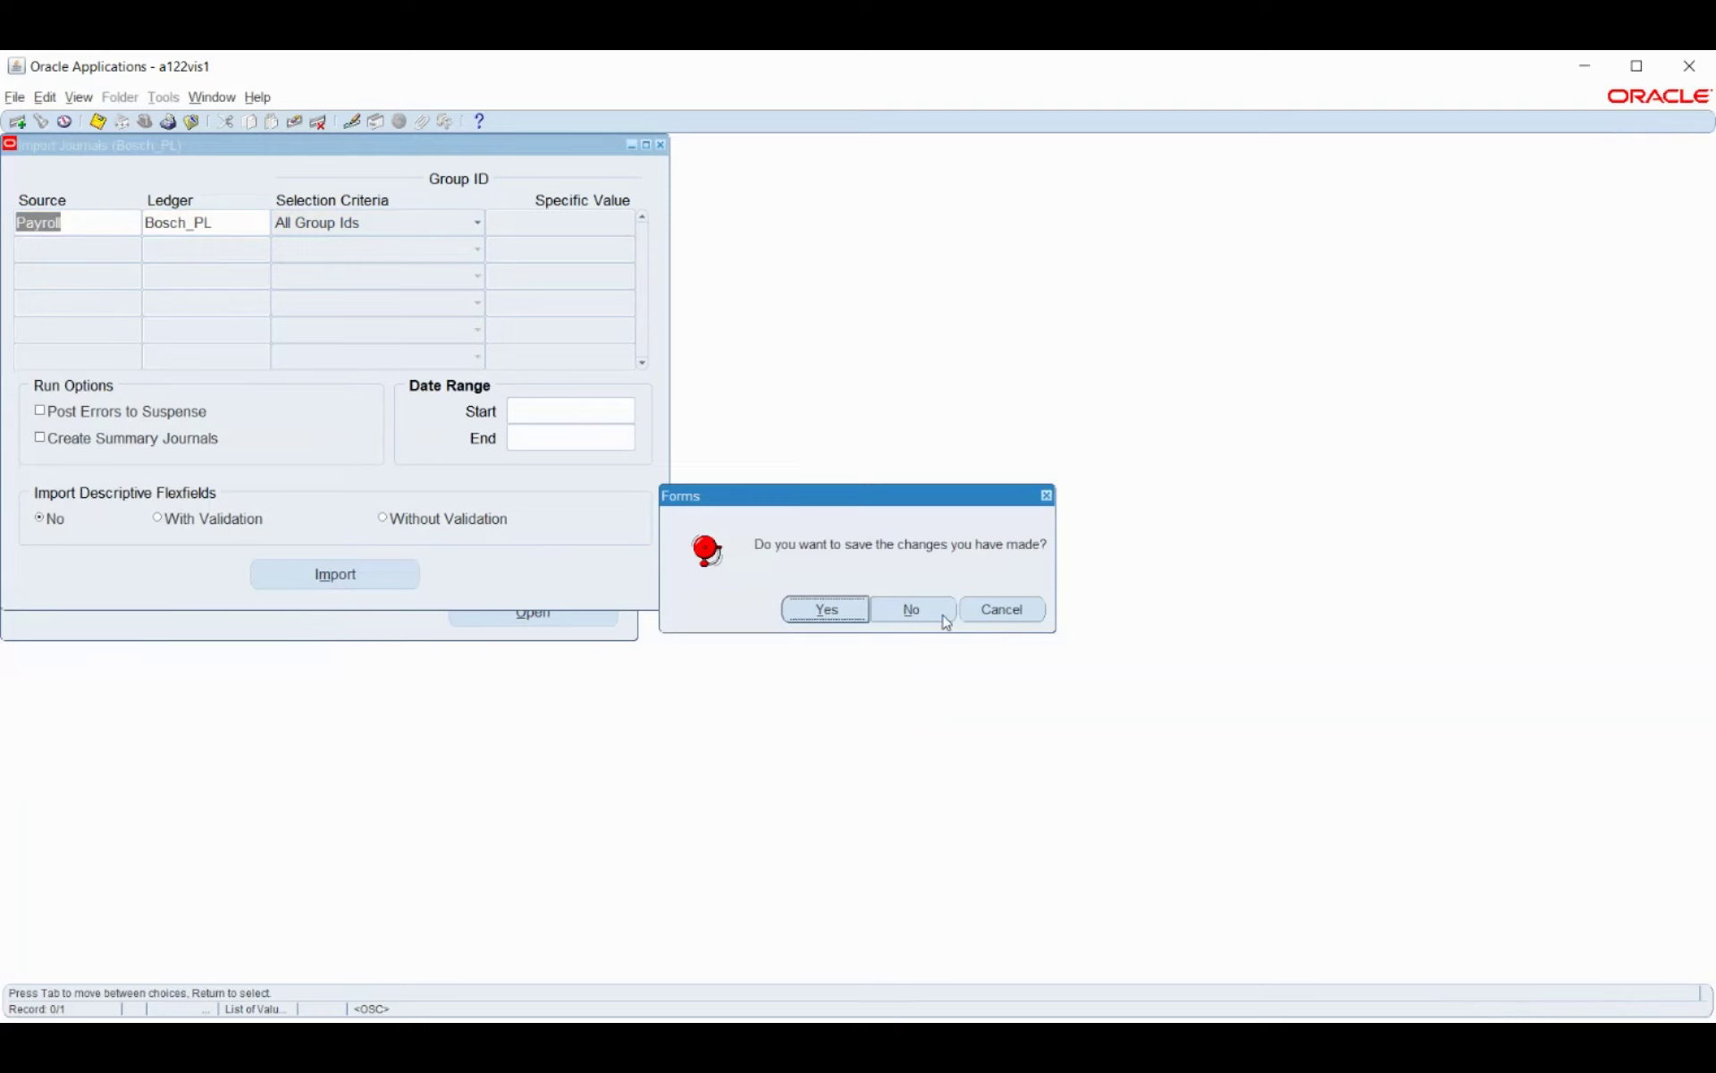
click(945, 616)
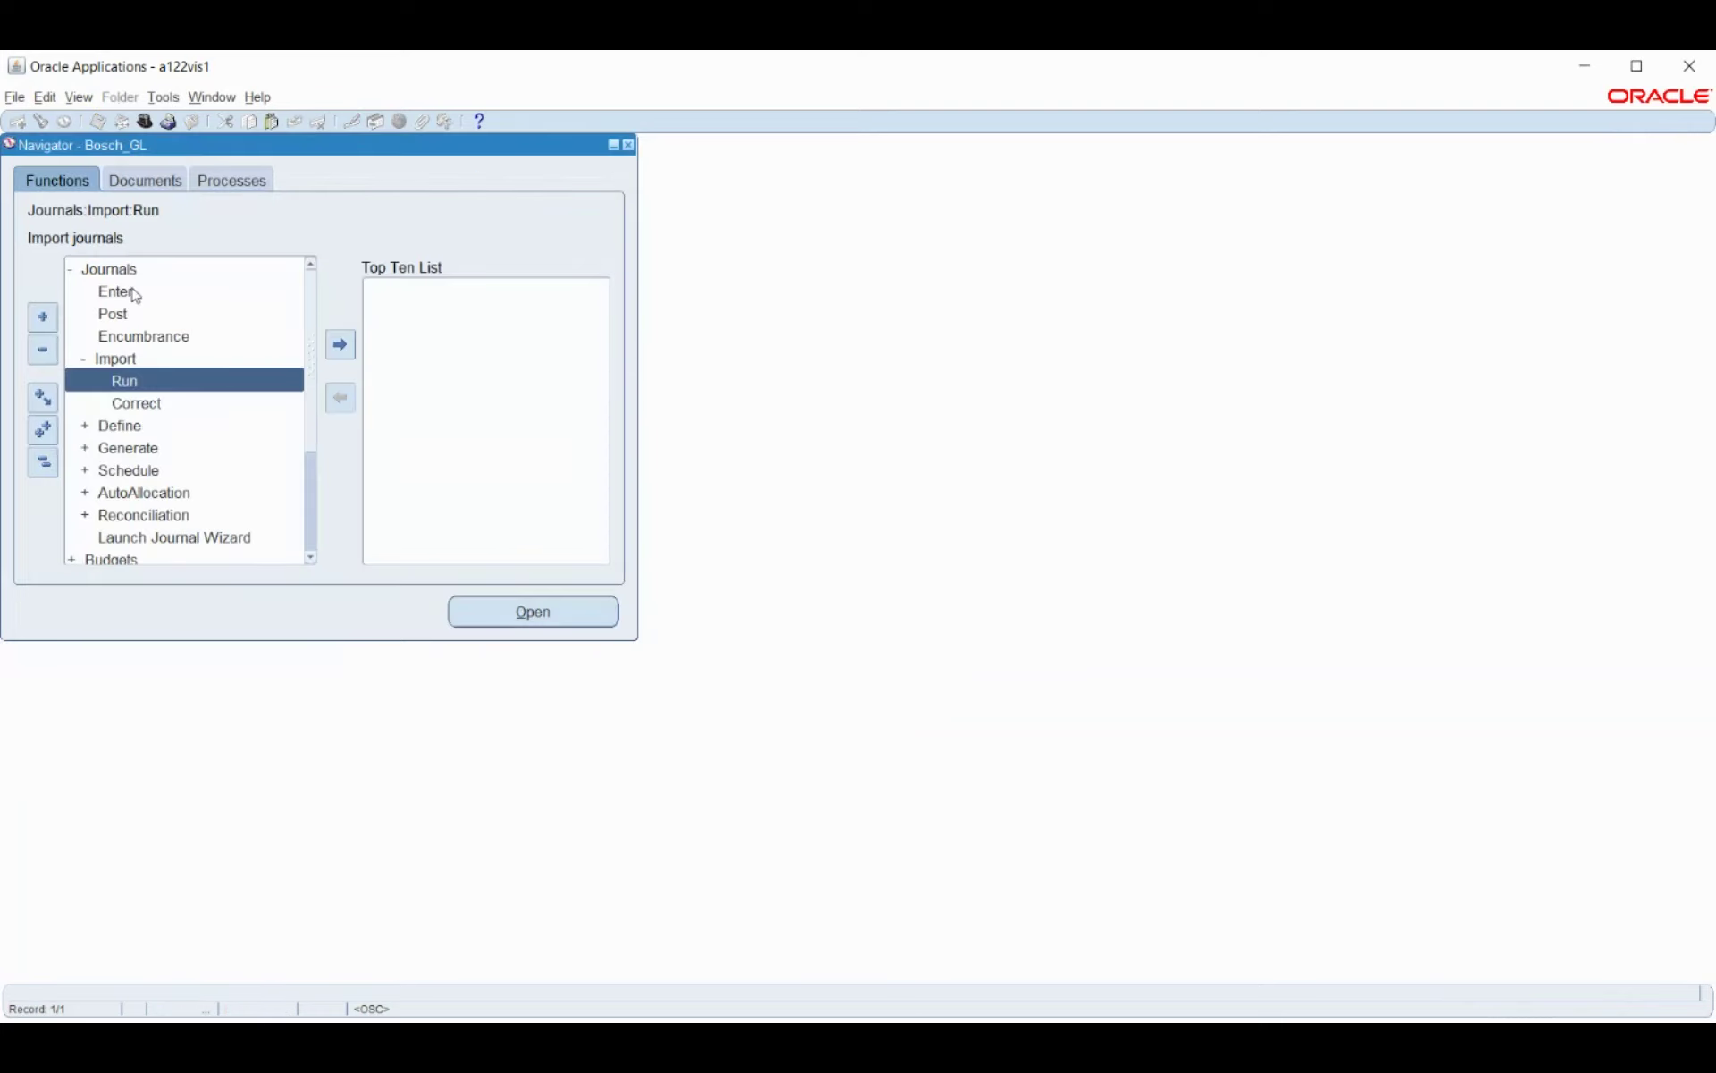
Search Bosch_PL journals via Journals > Enter, find none, and collapse the Navigator tree.
double_click(134, 295)
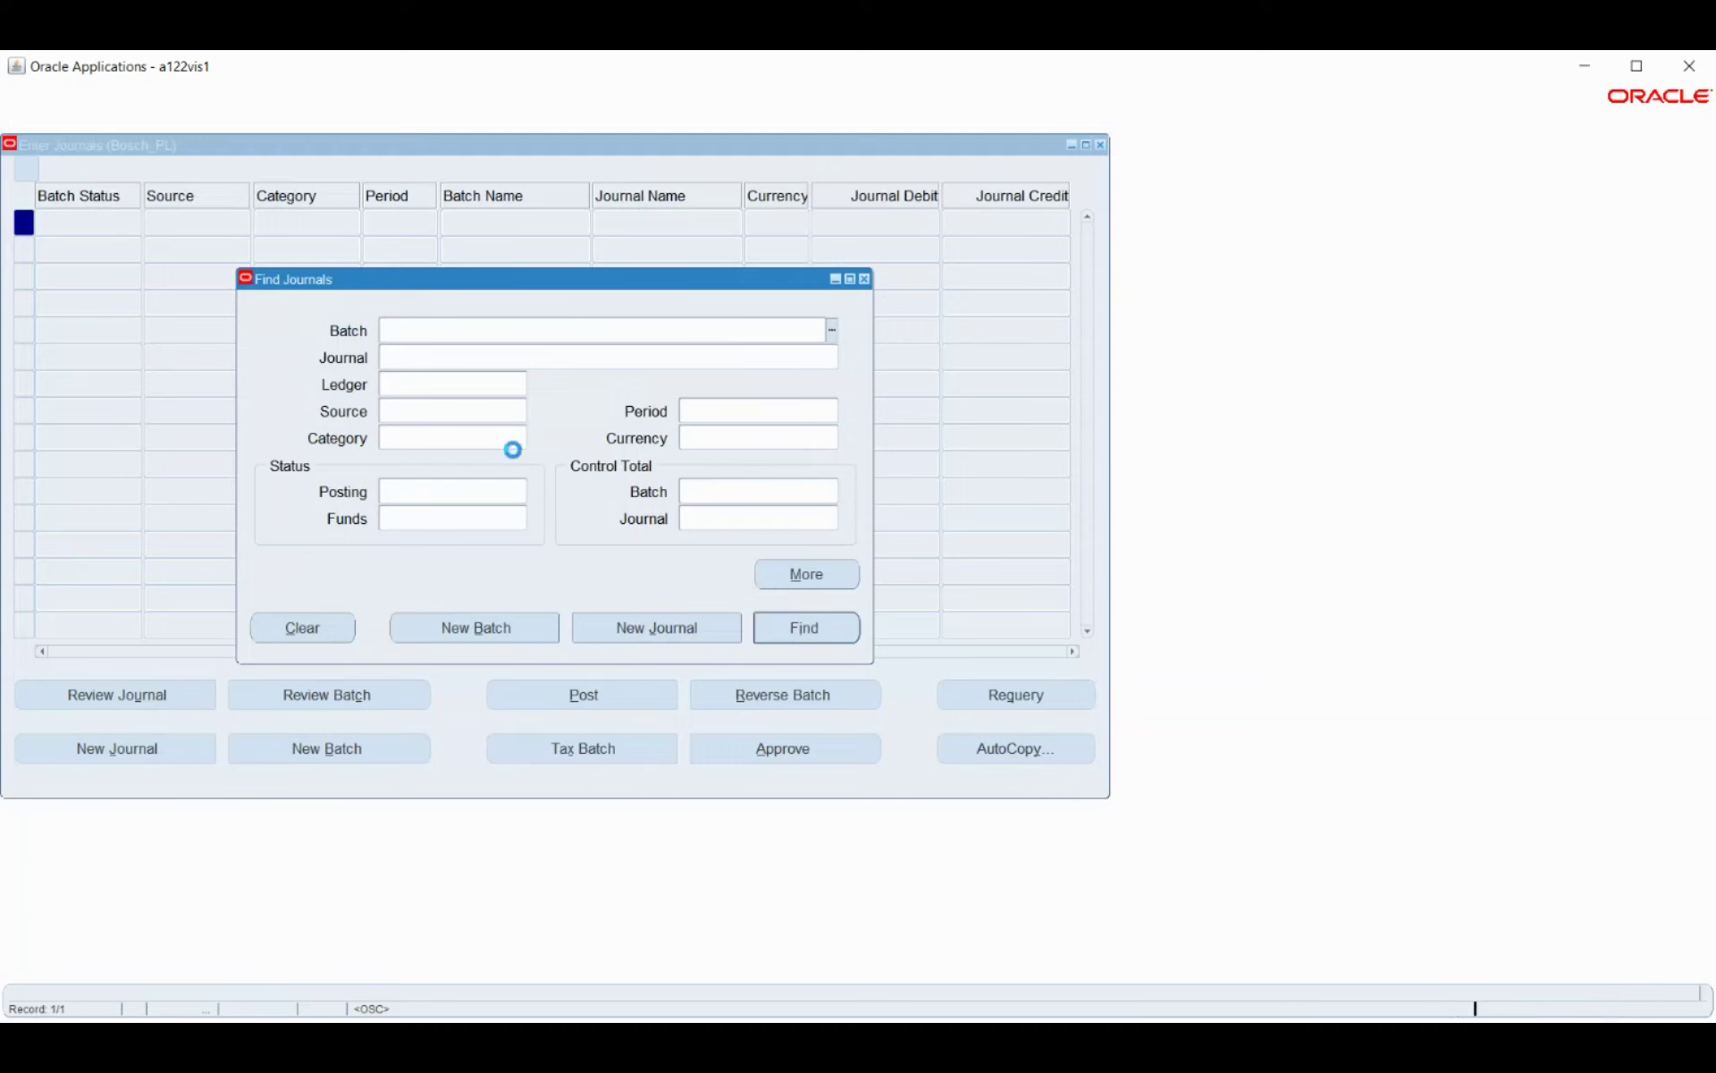
click(435, 404)
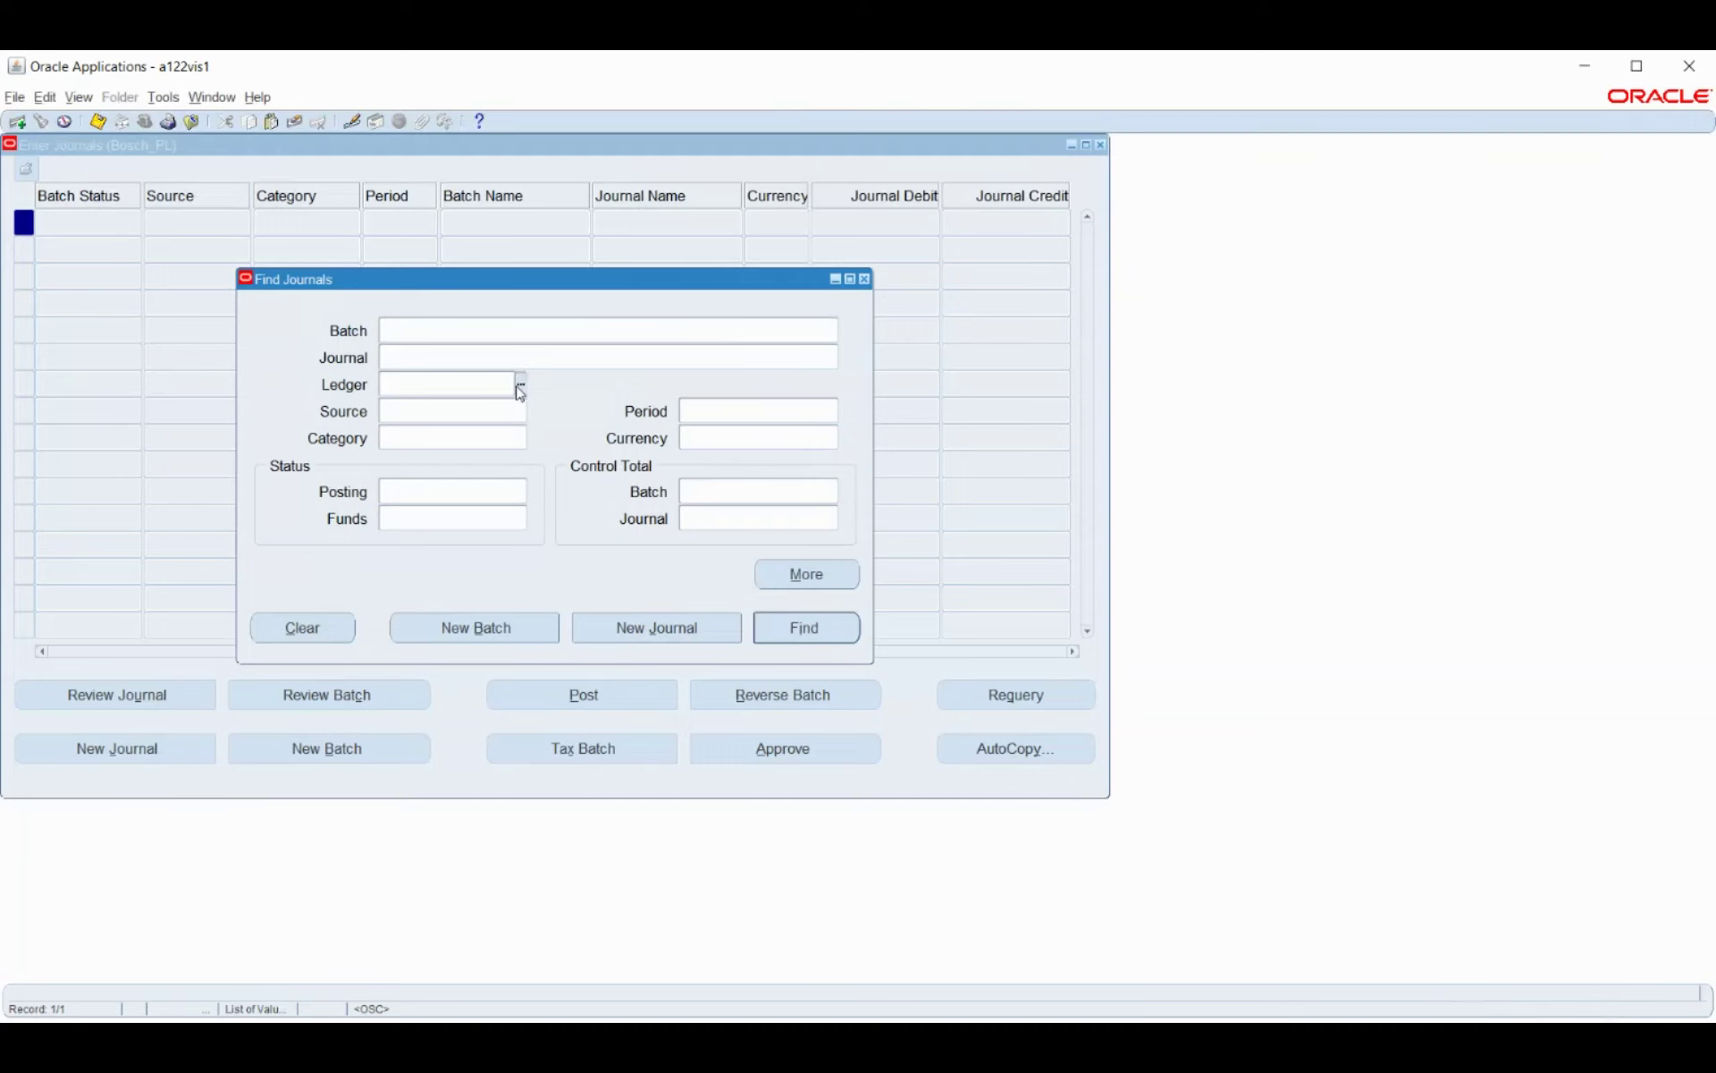
click(807, 628)
key(F4)
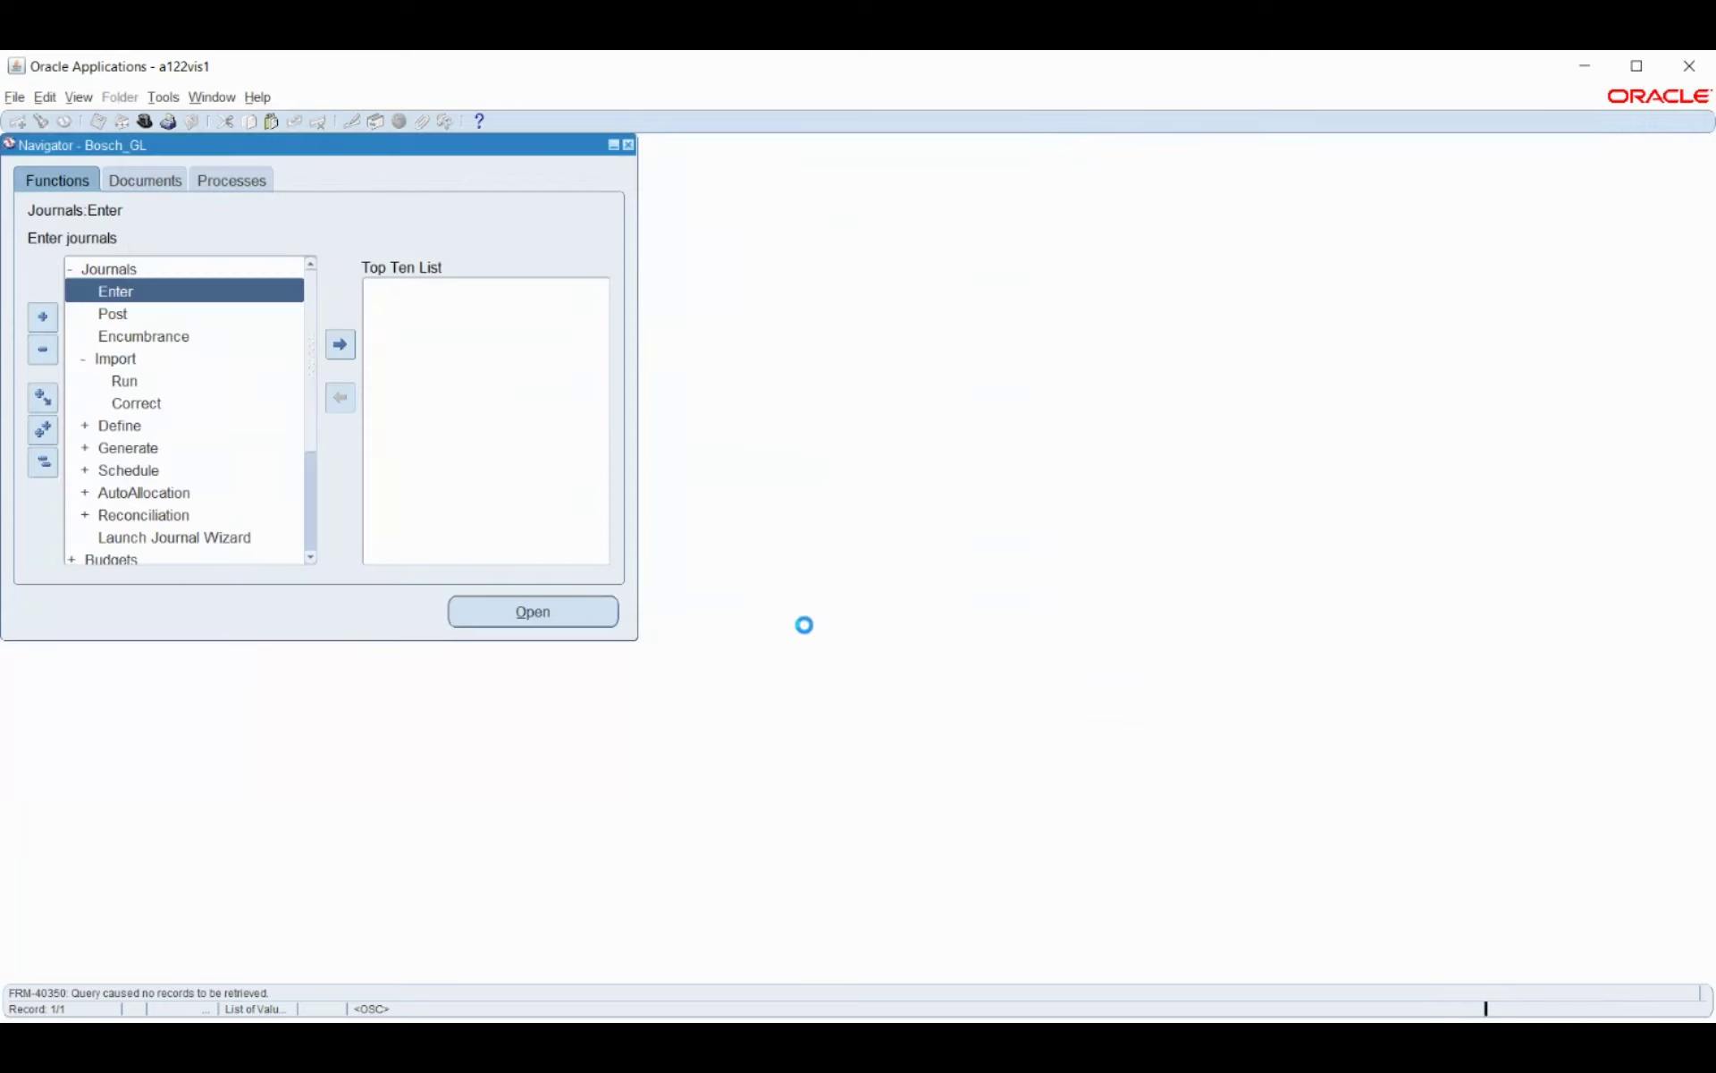
click(43, 462)
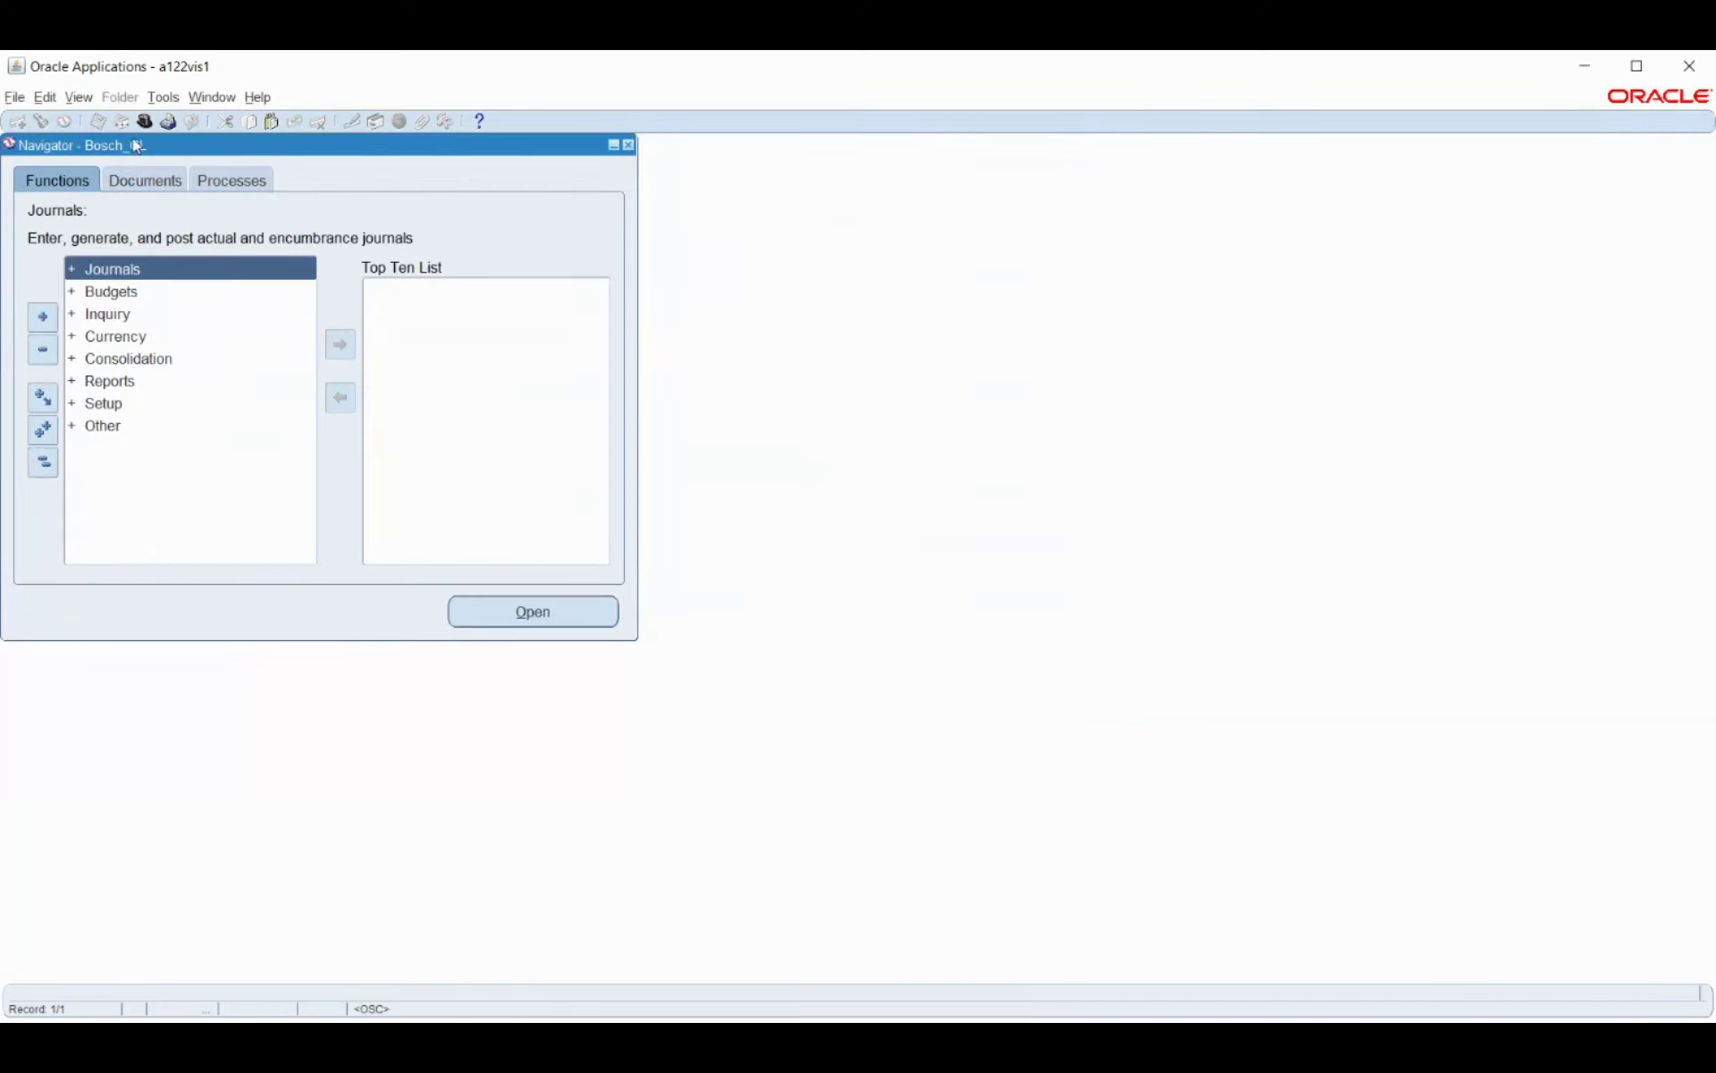
Review Bosch_PL periods in Open/Close: APR-21-21 Open, MAY-21-21 Future - Entry.
double_click(107, 407)
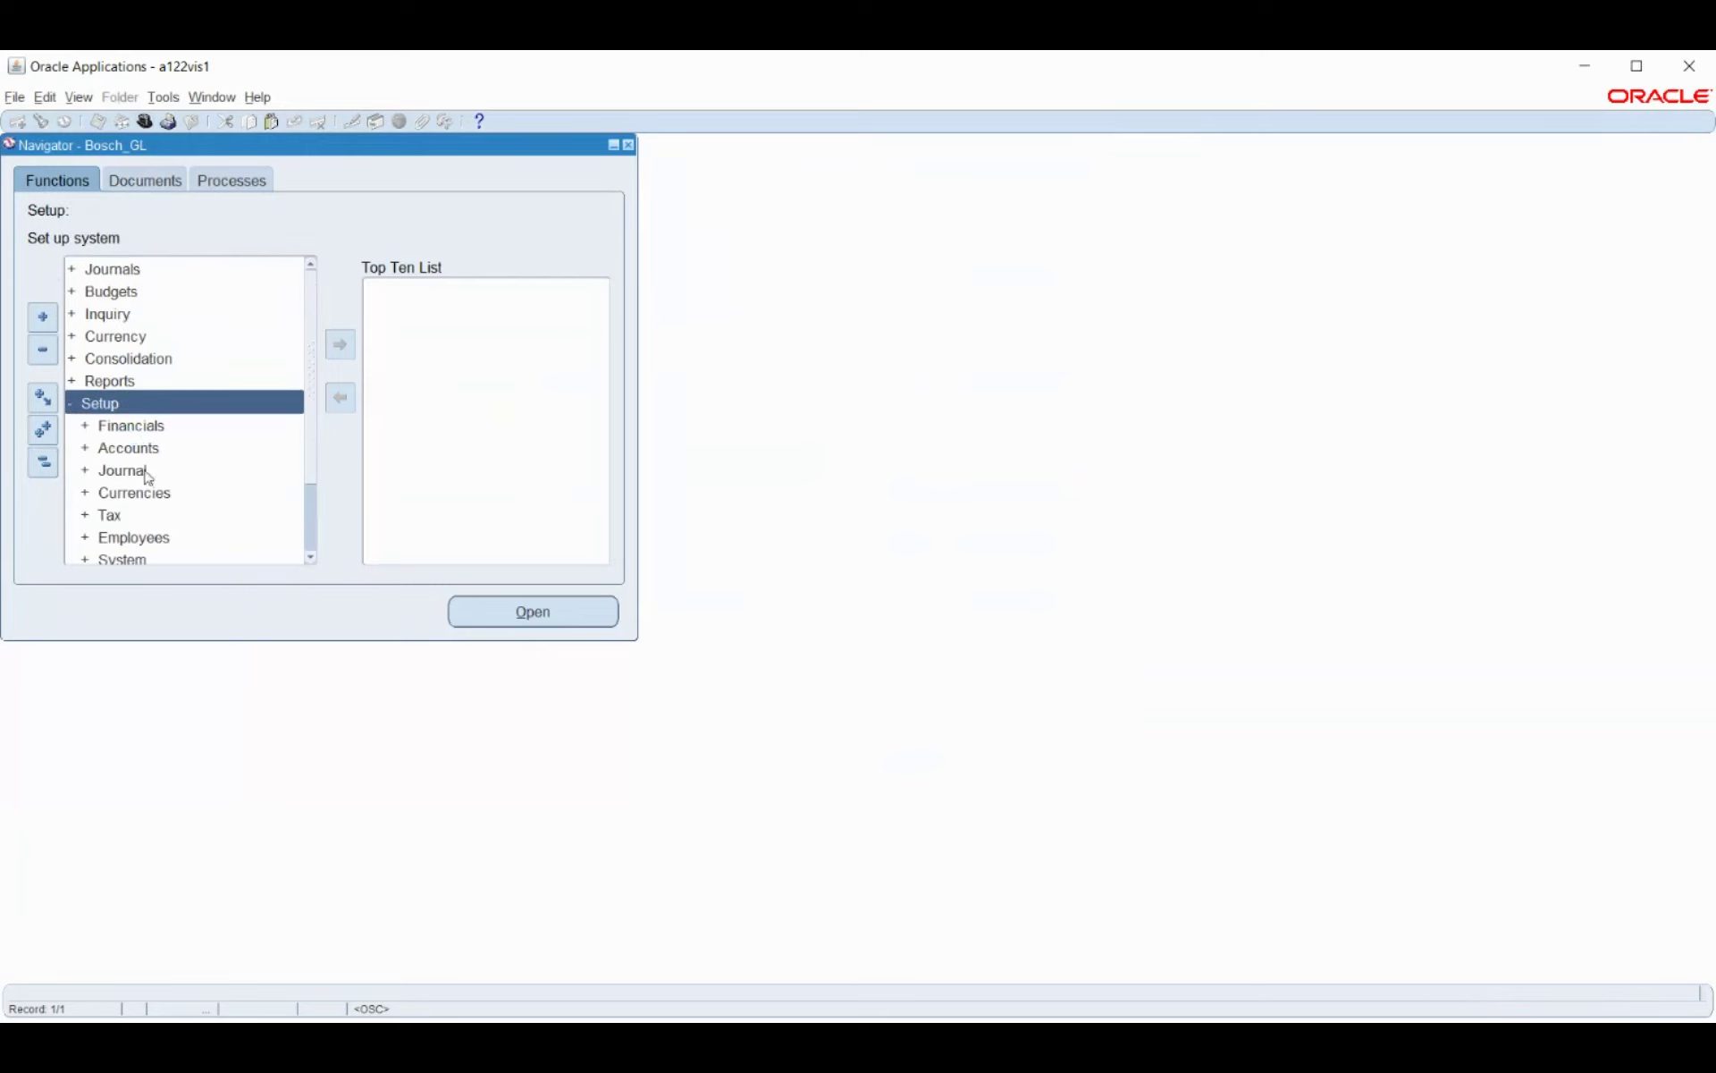
click(131, 519)
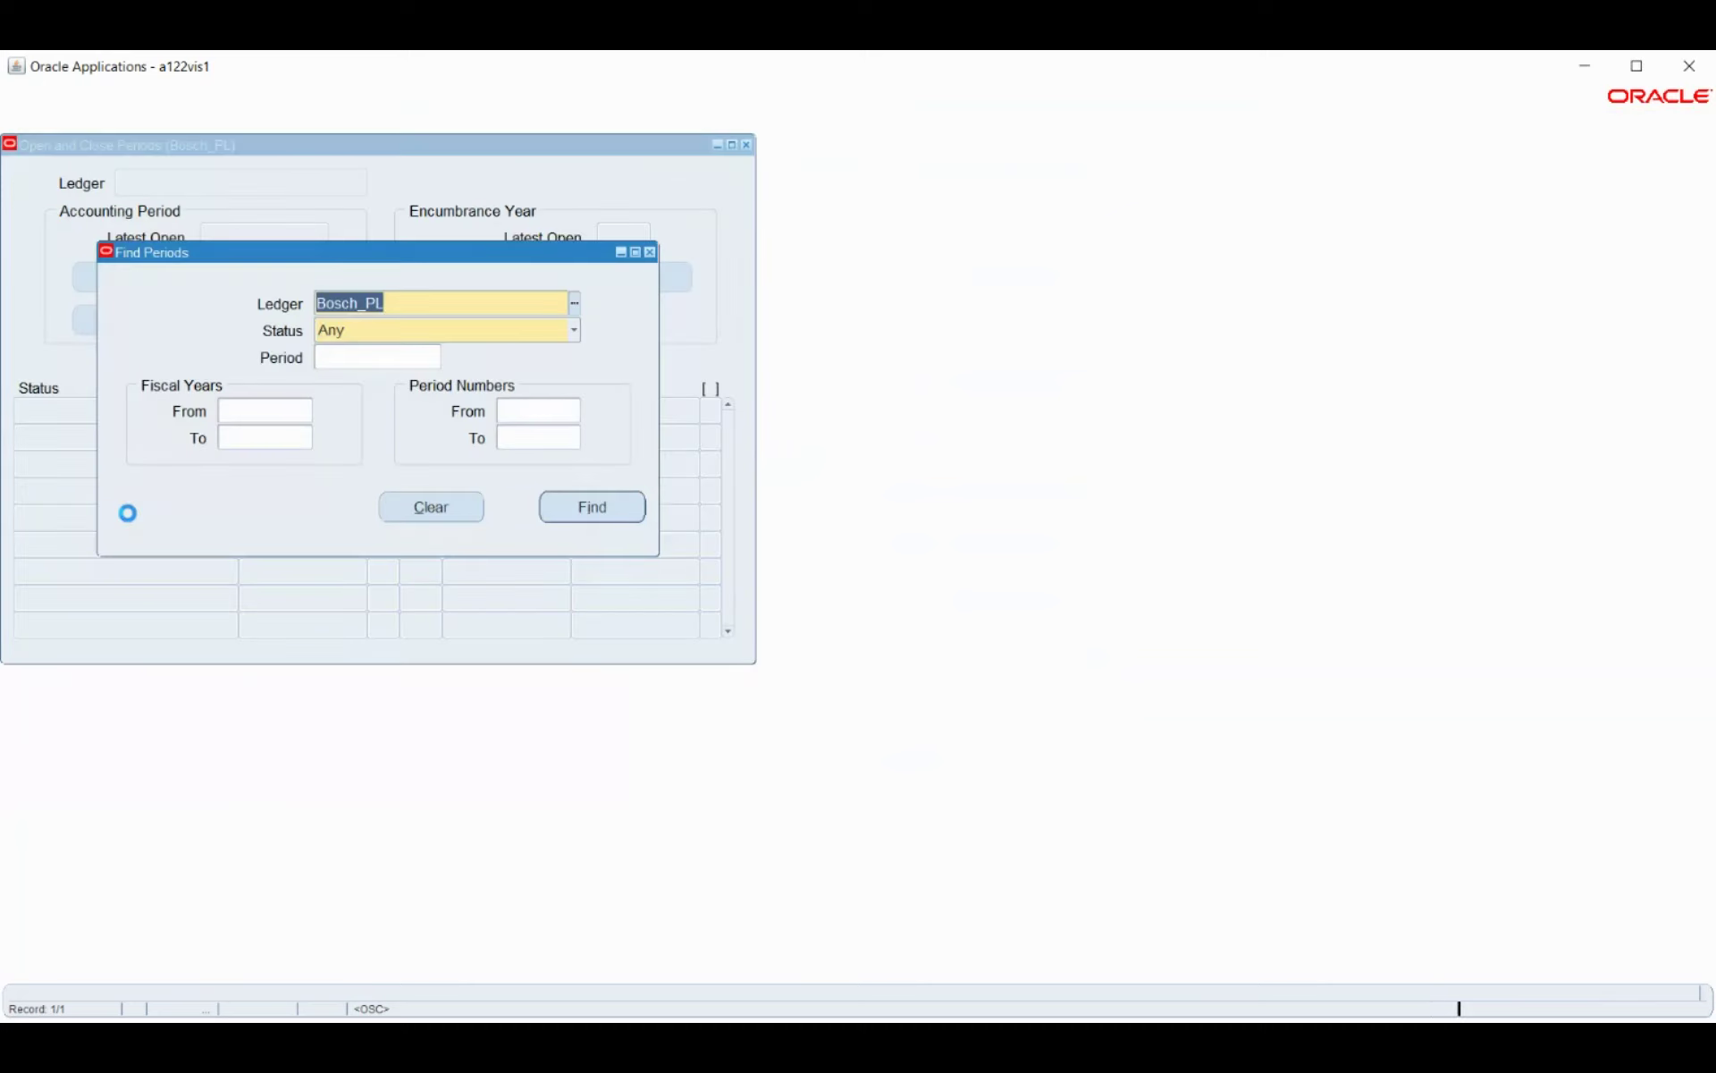
click(568, 518)
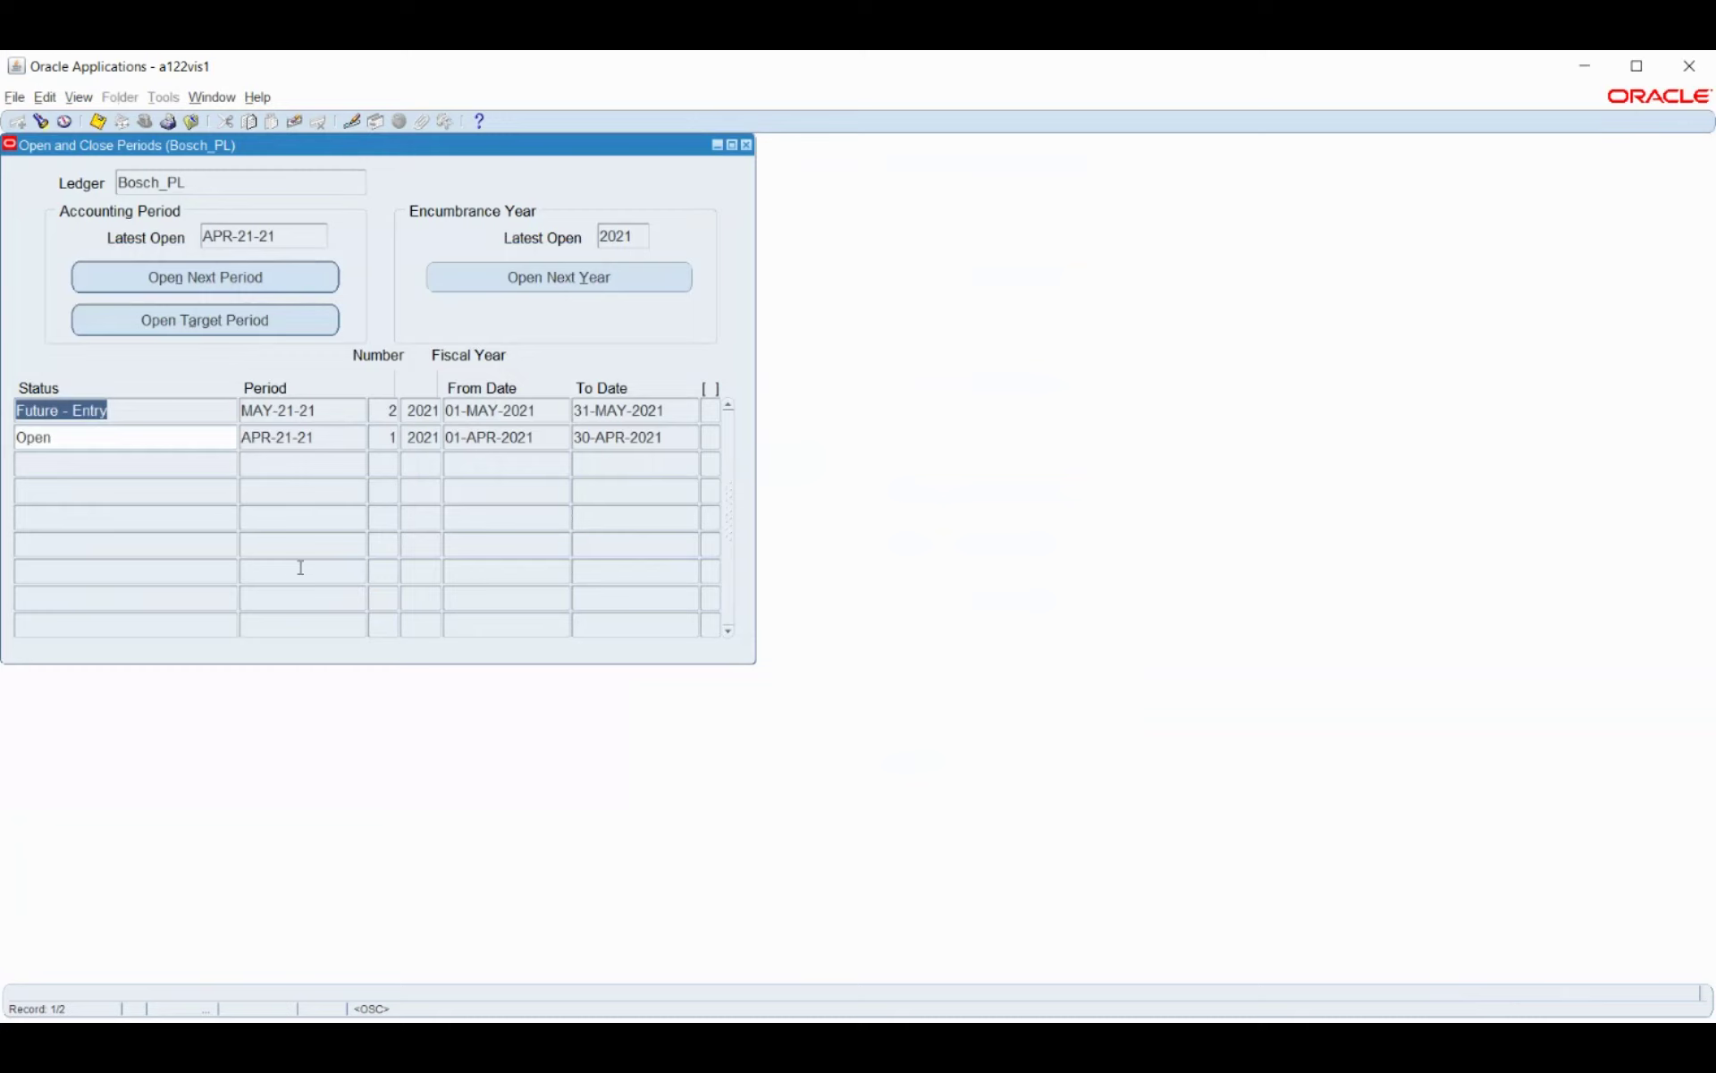
click(186, 439)
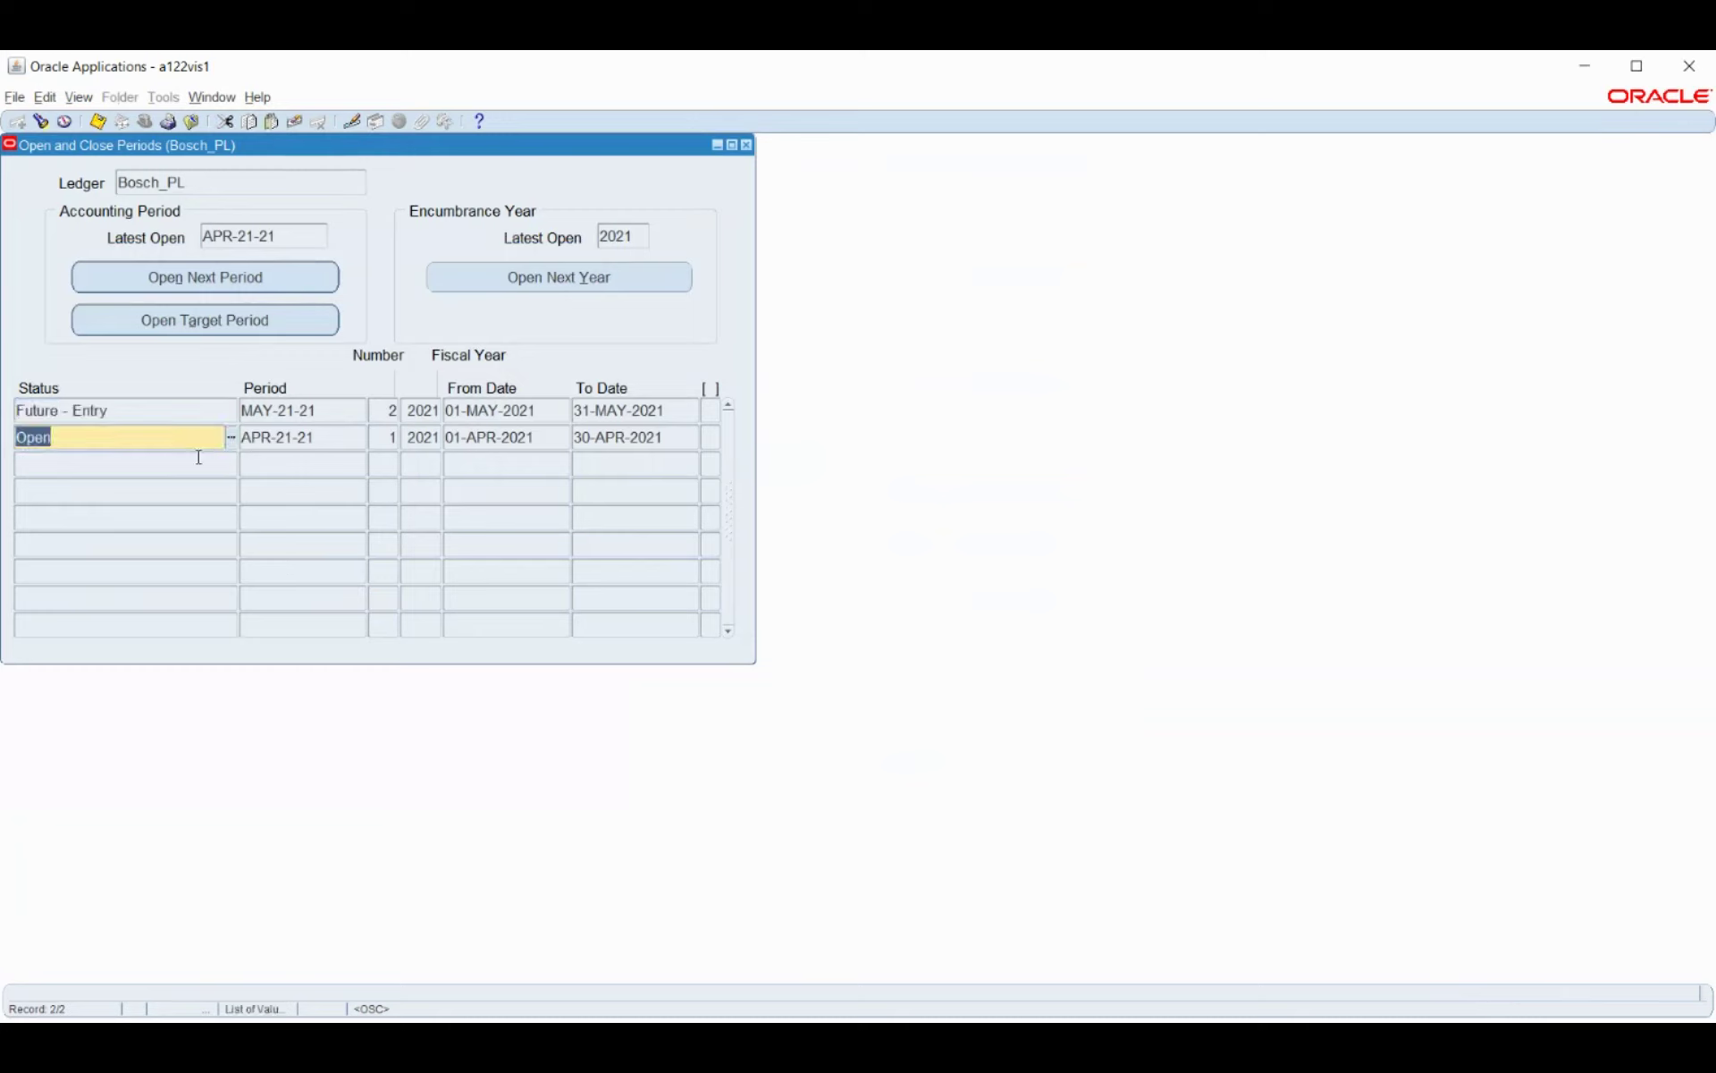
click(746, 145)
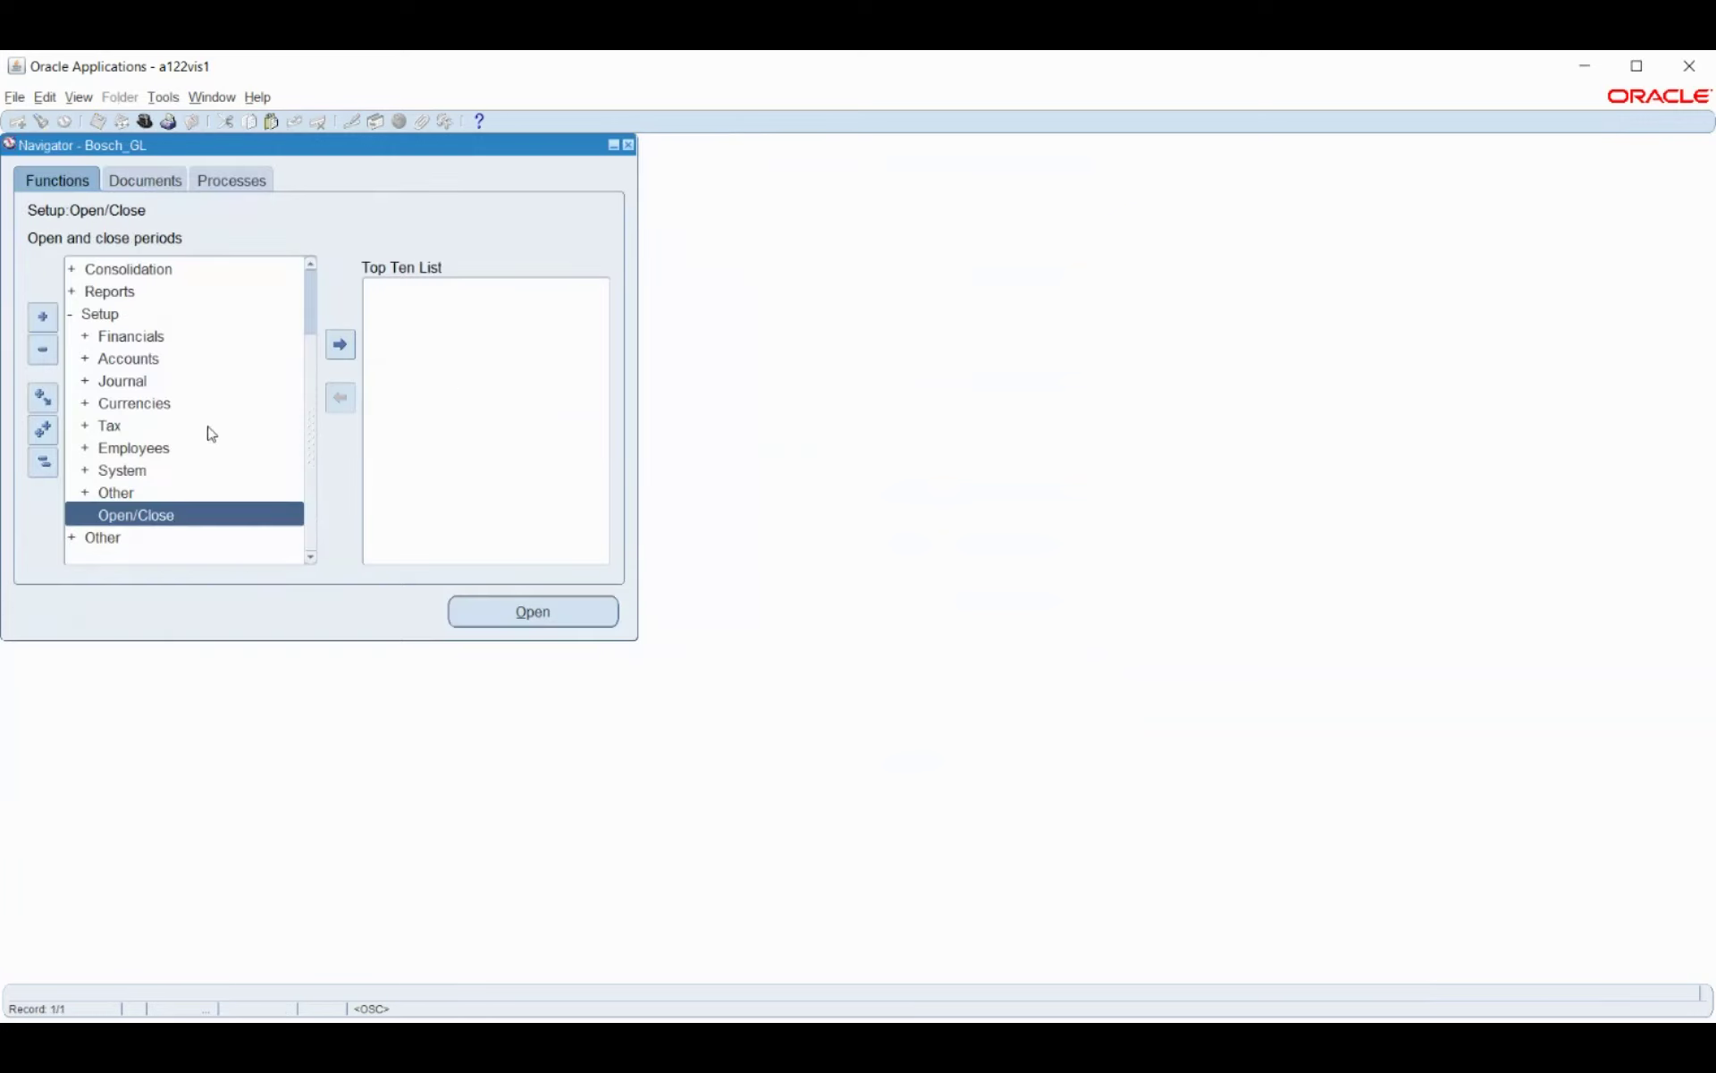
Switch from Bosch_GL to the Bosch HRMS responsibility.
click(44, 464)
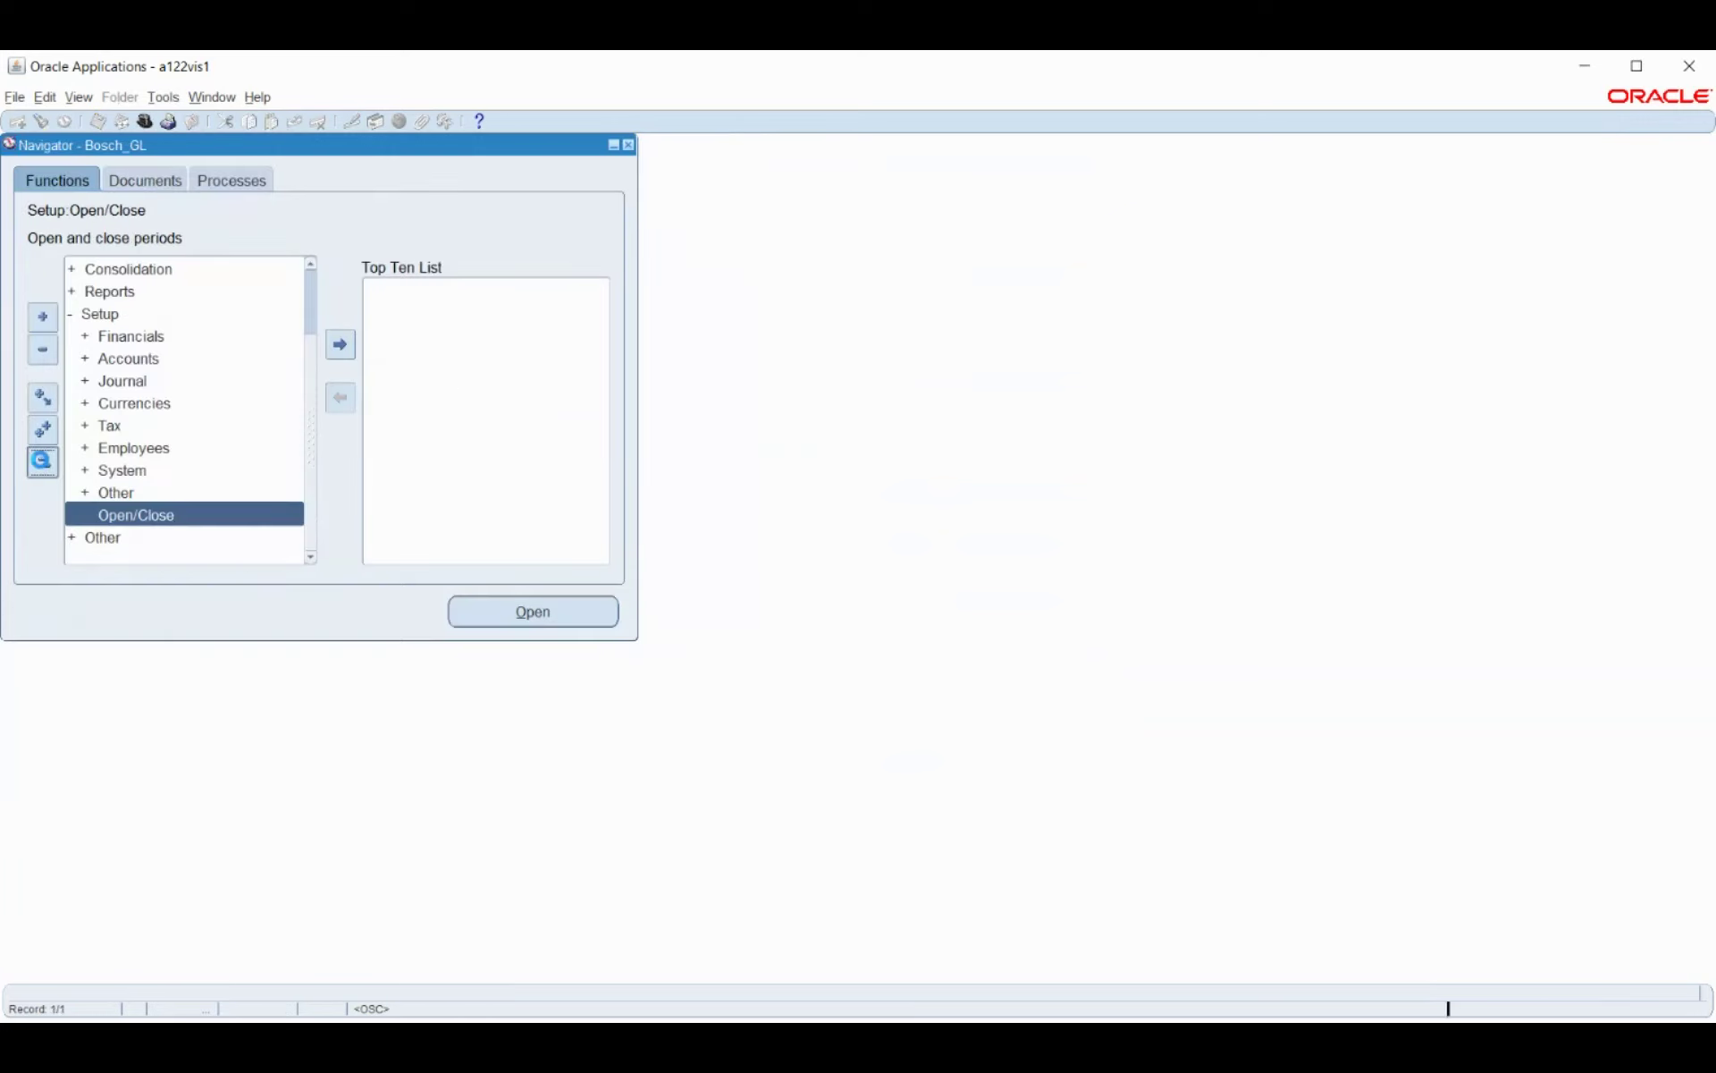
click(145, 121)
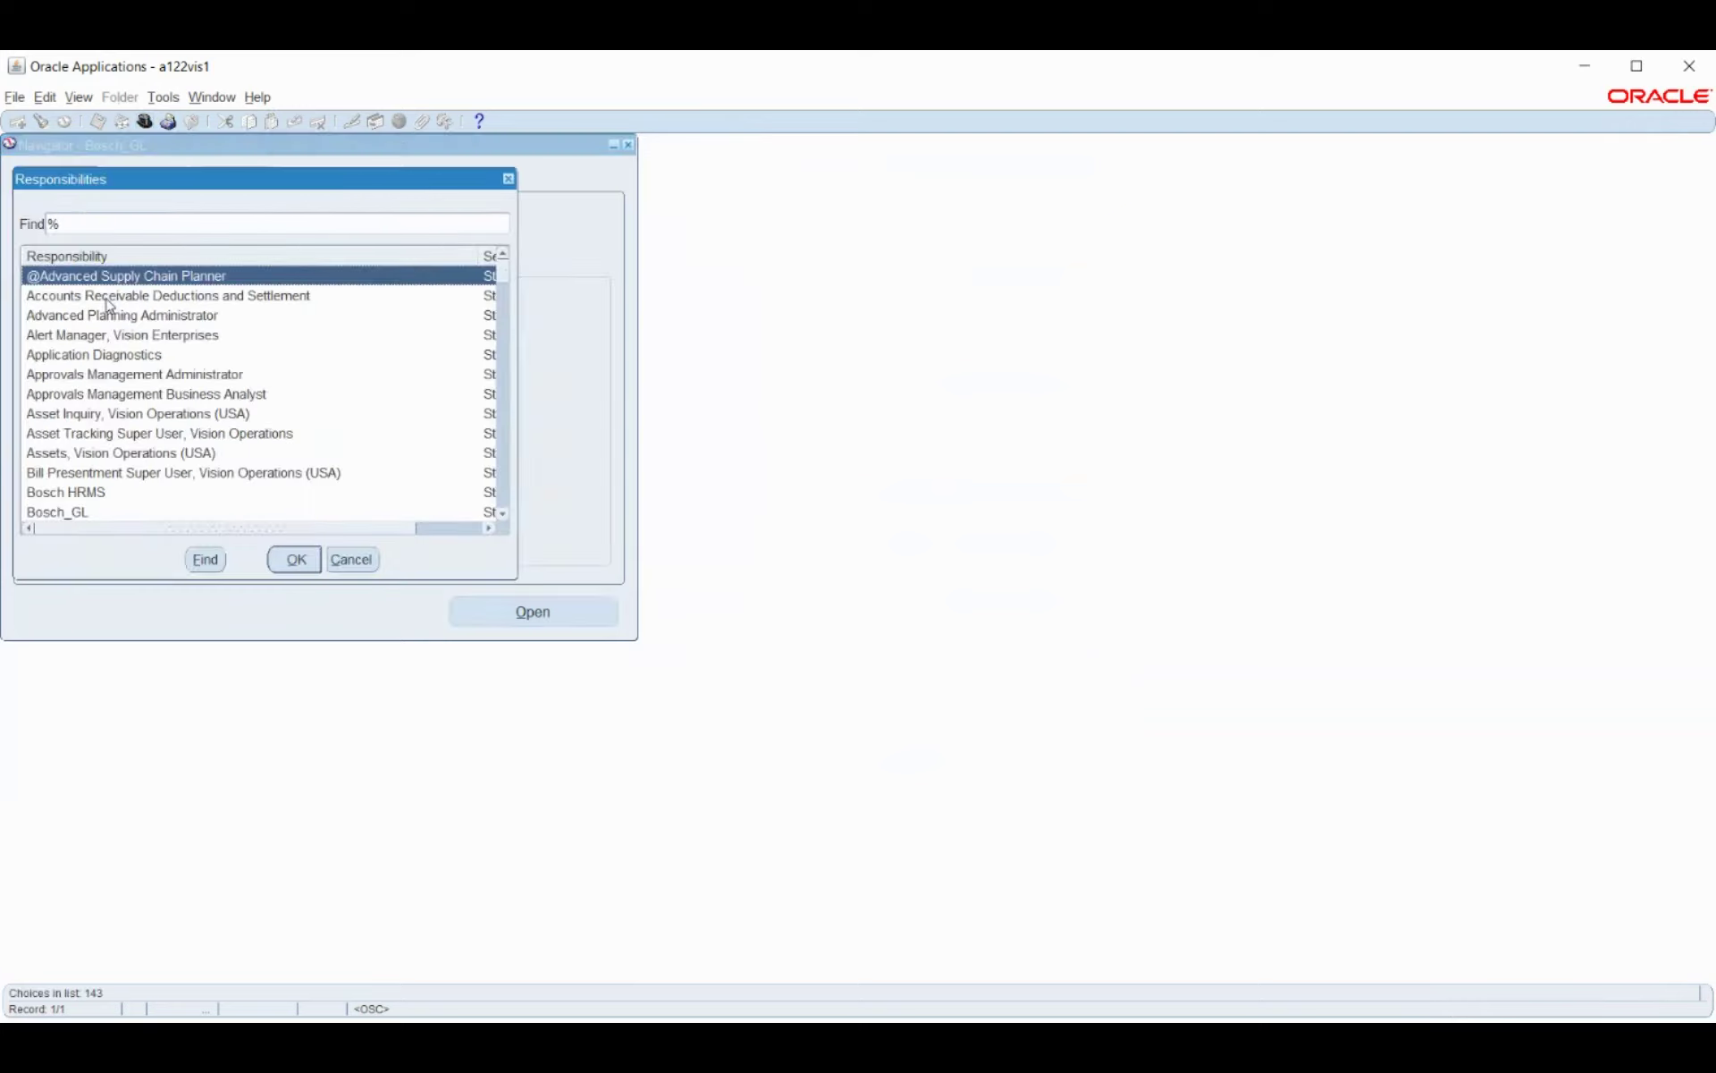
text(bosch)
double_click(106, 299)
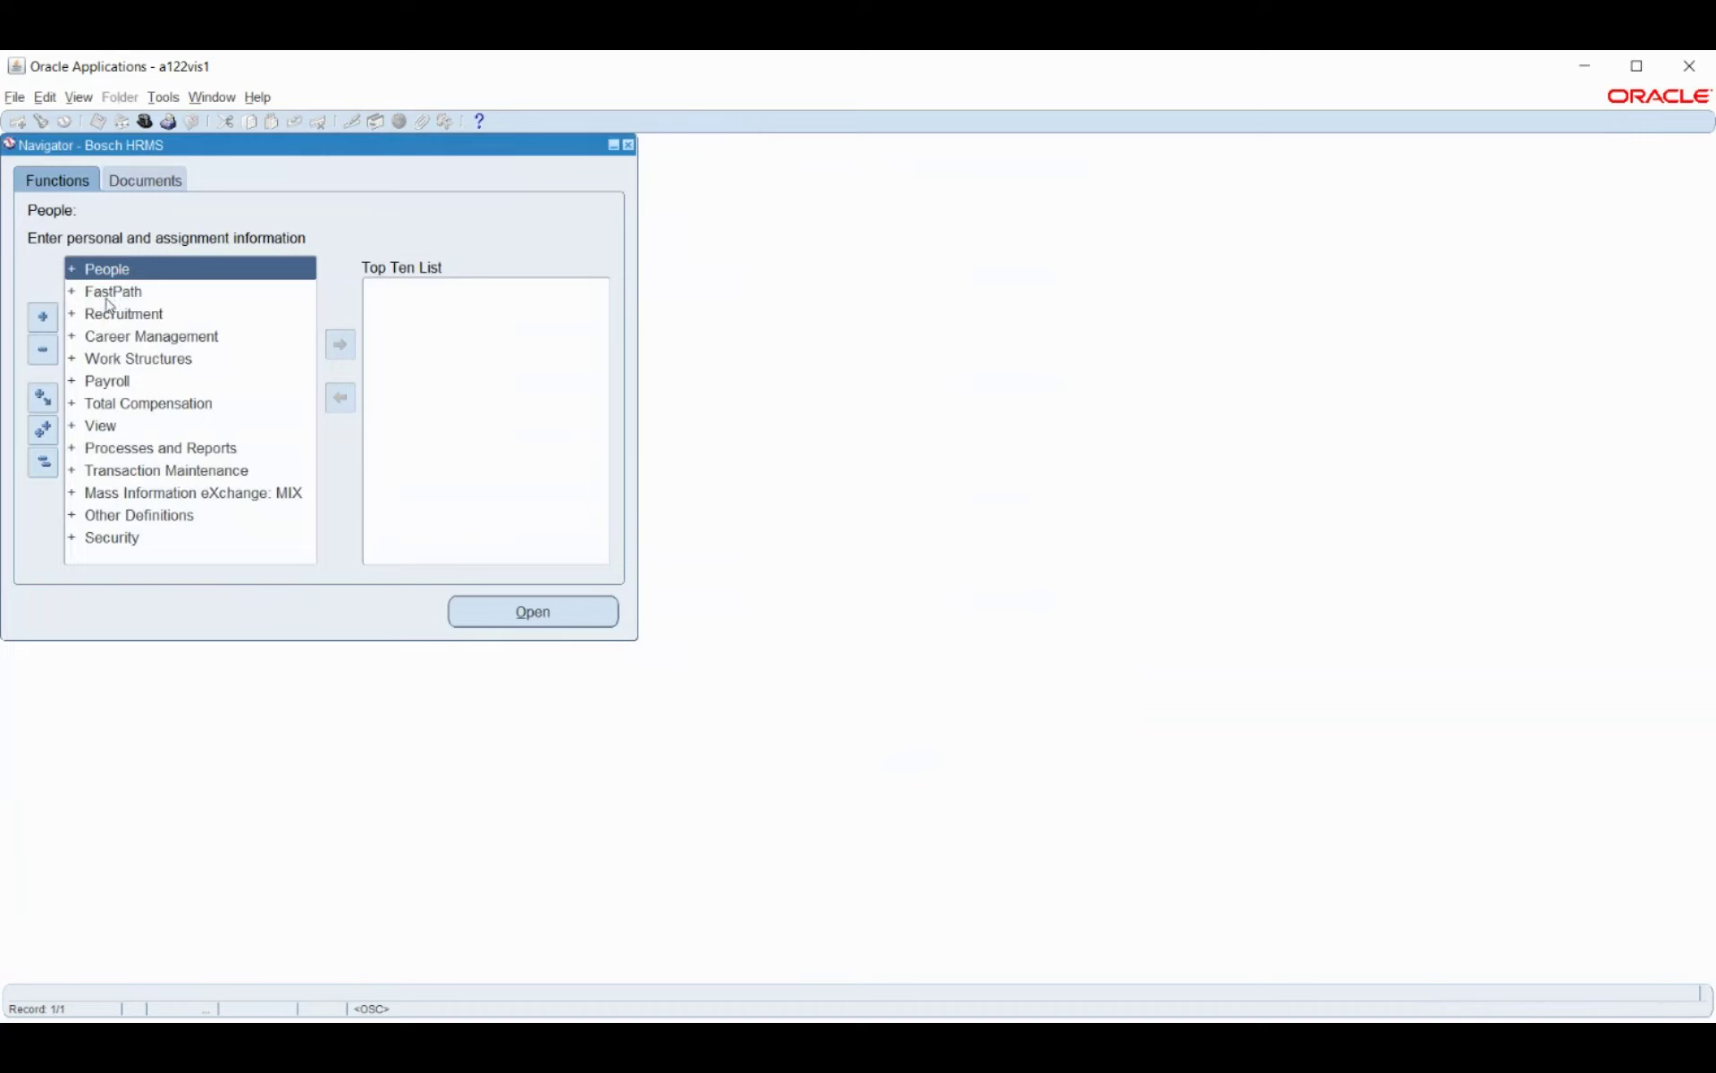
Expand the Processes and Reports functions in the Bosch HRMS Navigator.
double_click(179, 450)
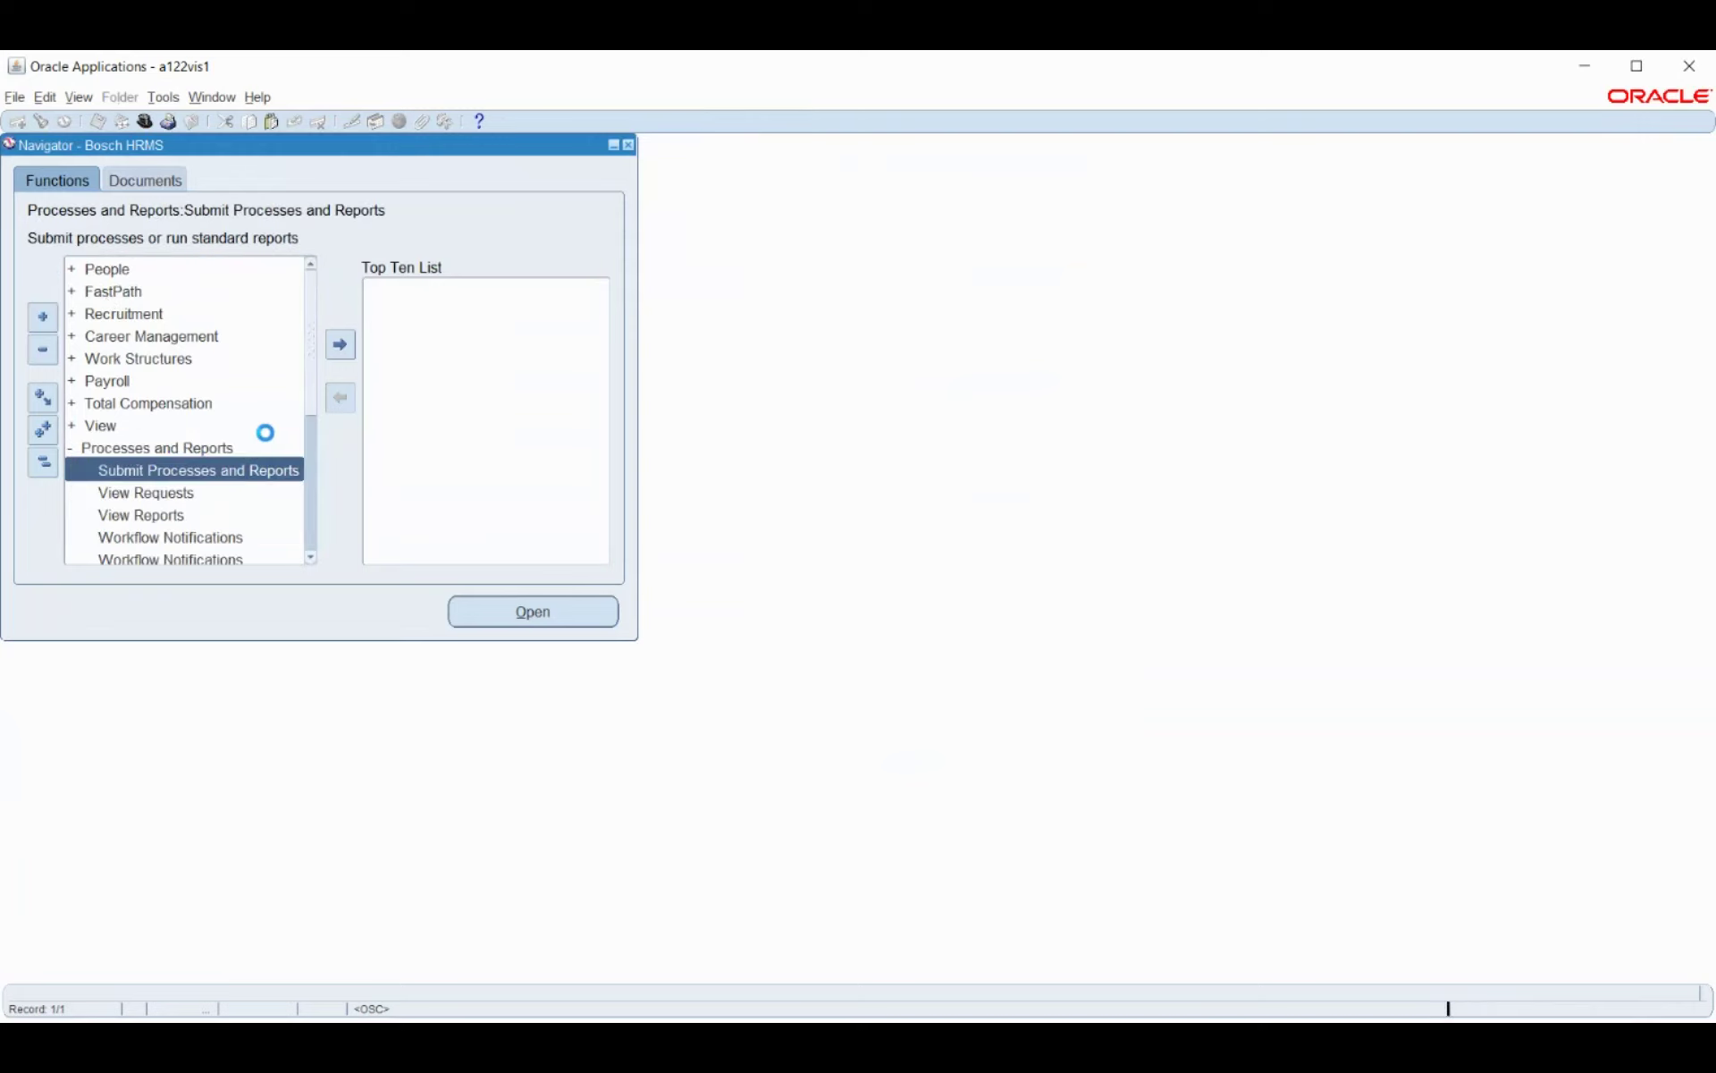
scroll(212, 400, down, 4)
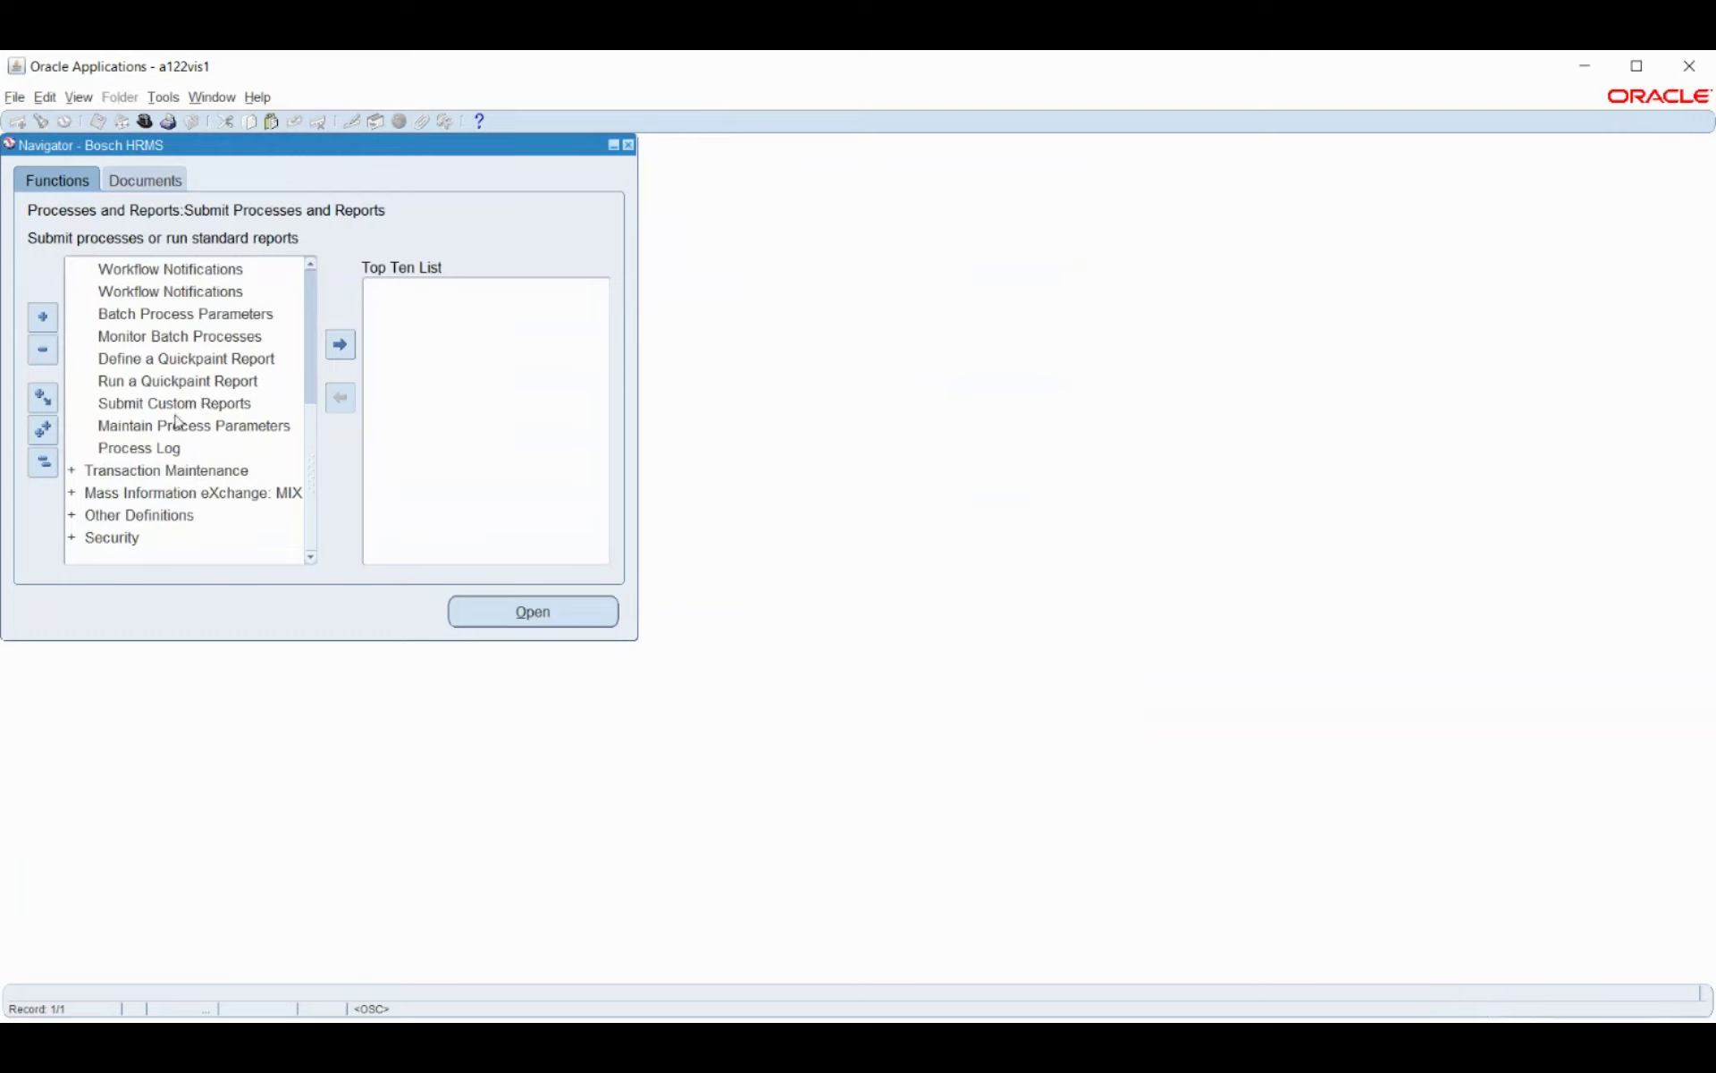
scroll(152, 442, up, 4)
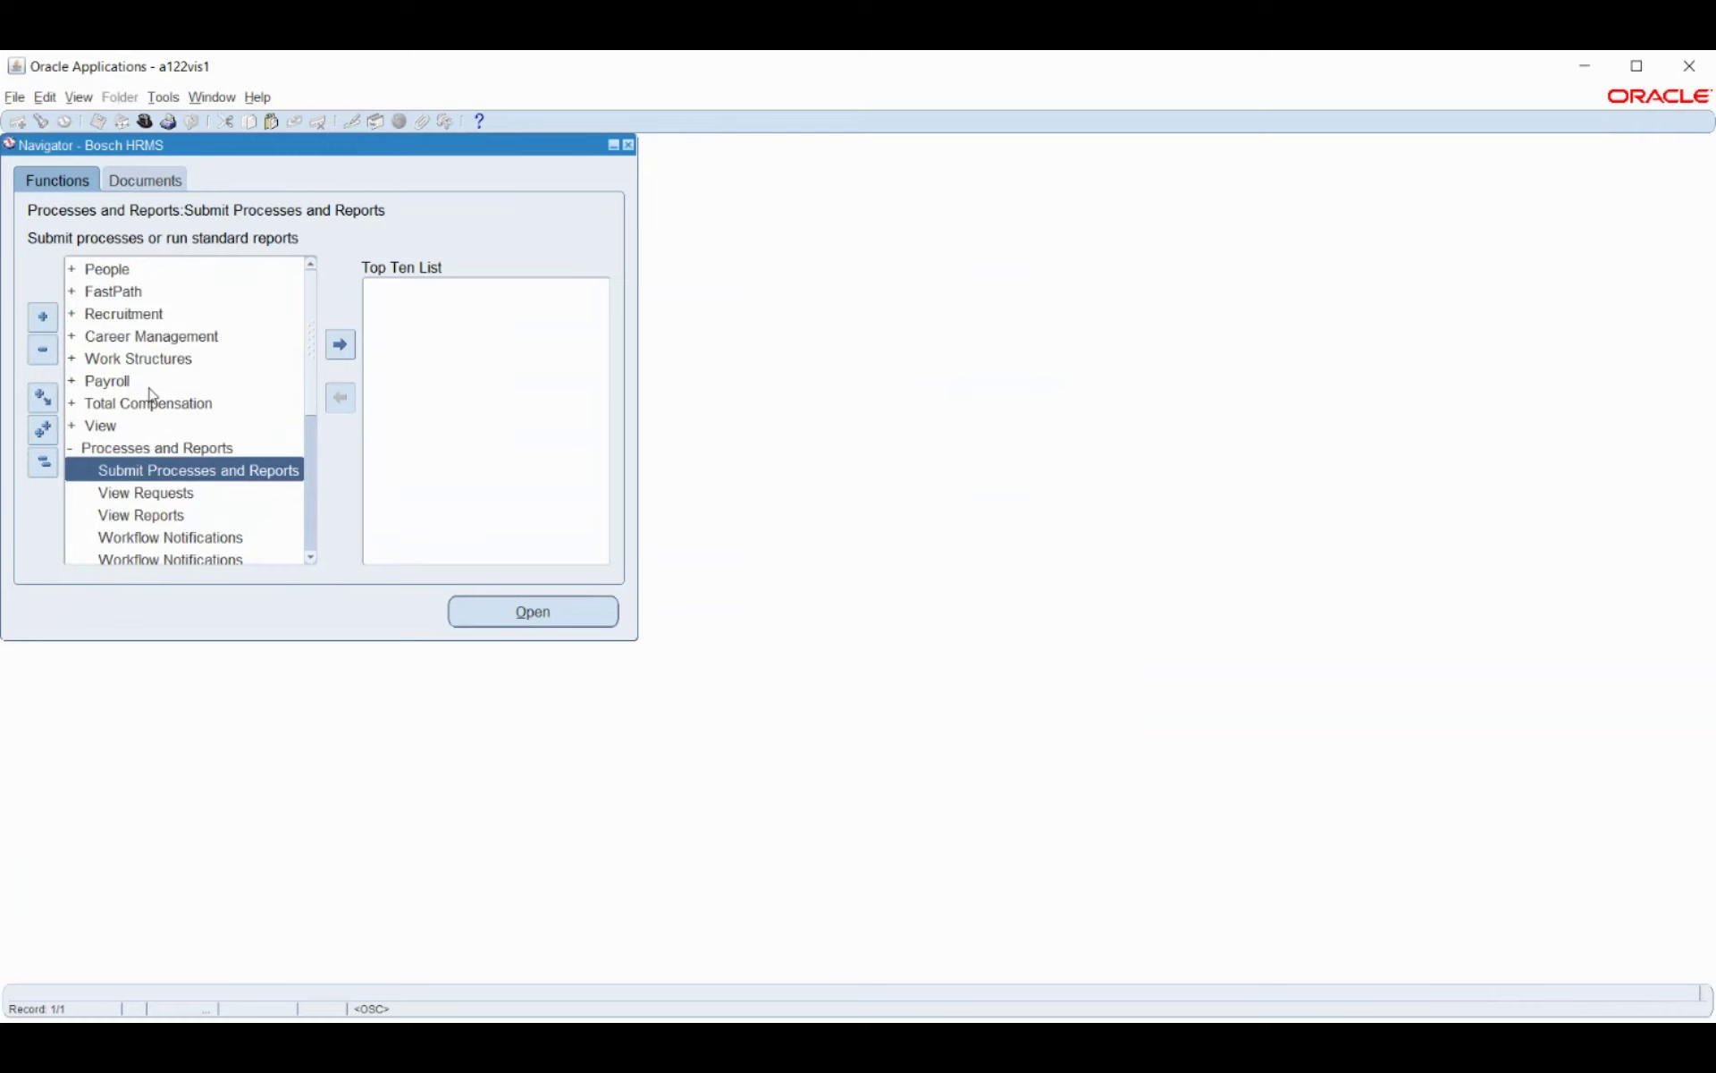
click(76, 98)
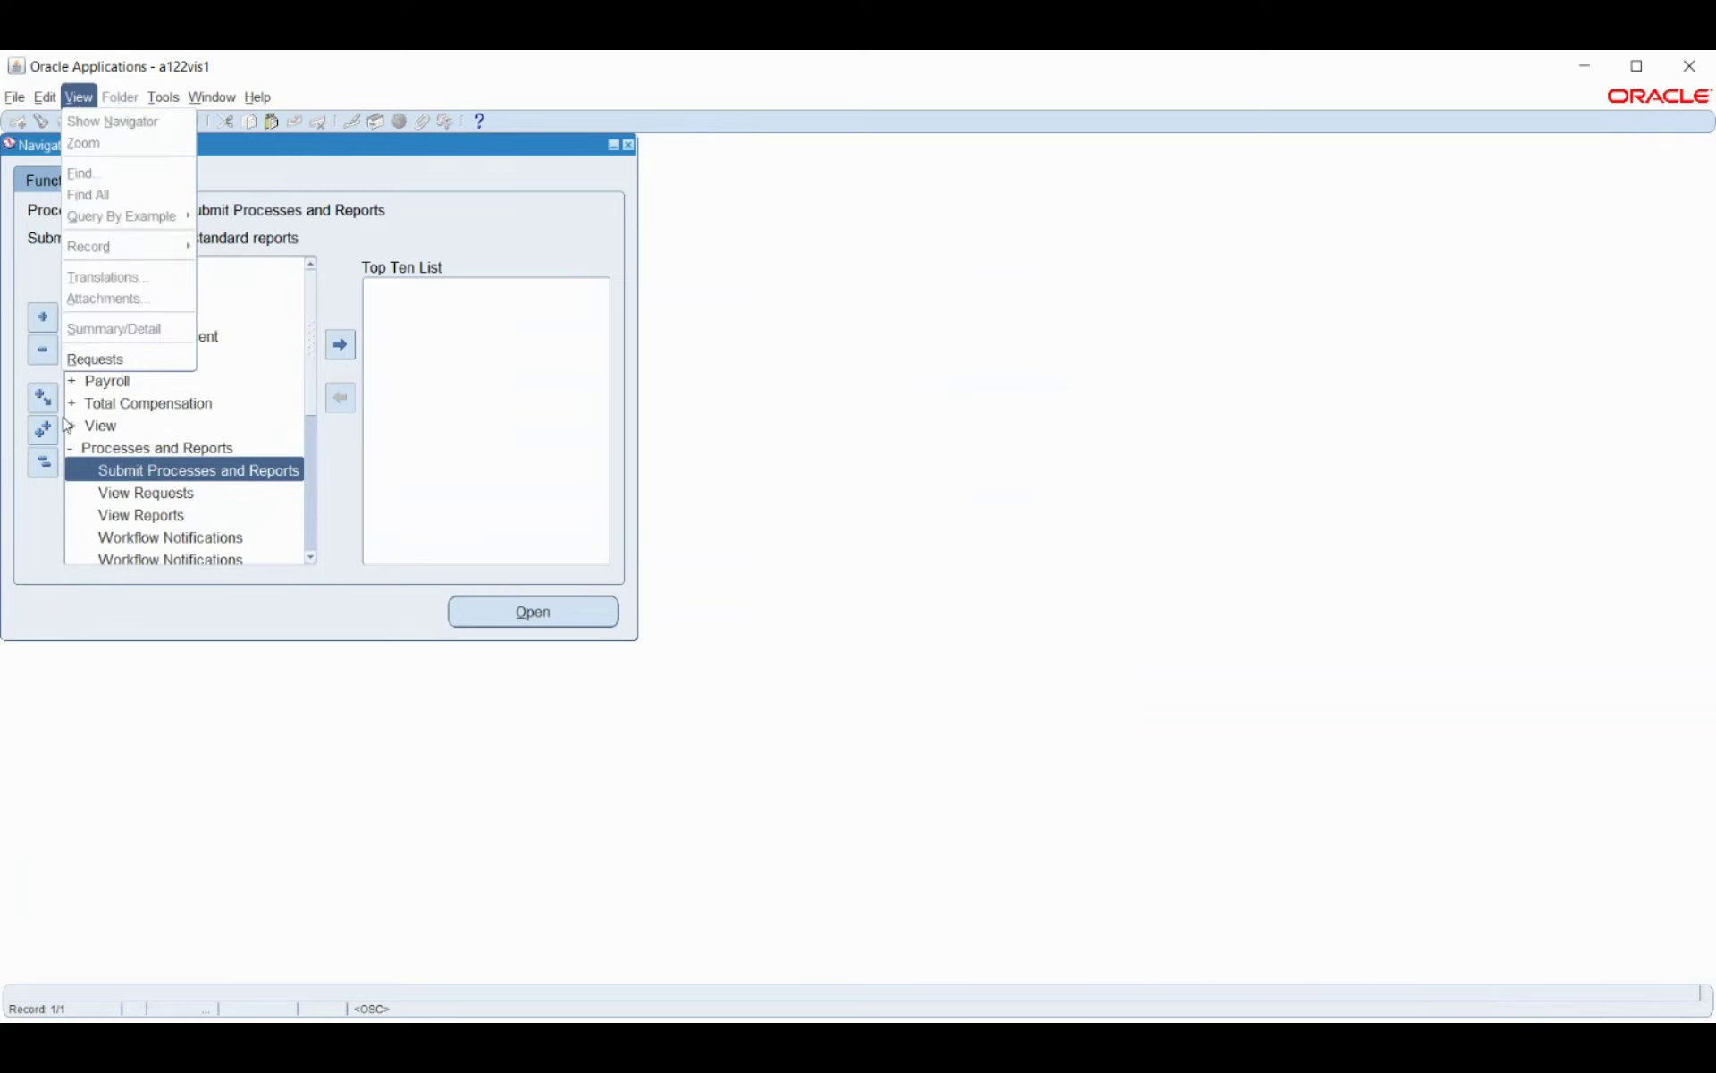
Start a new single request and search report names matching payroll%.
click(90, 363)
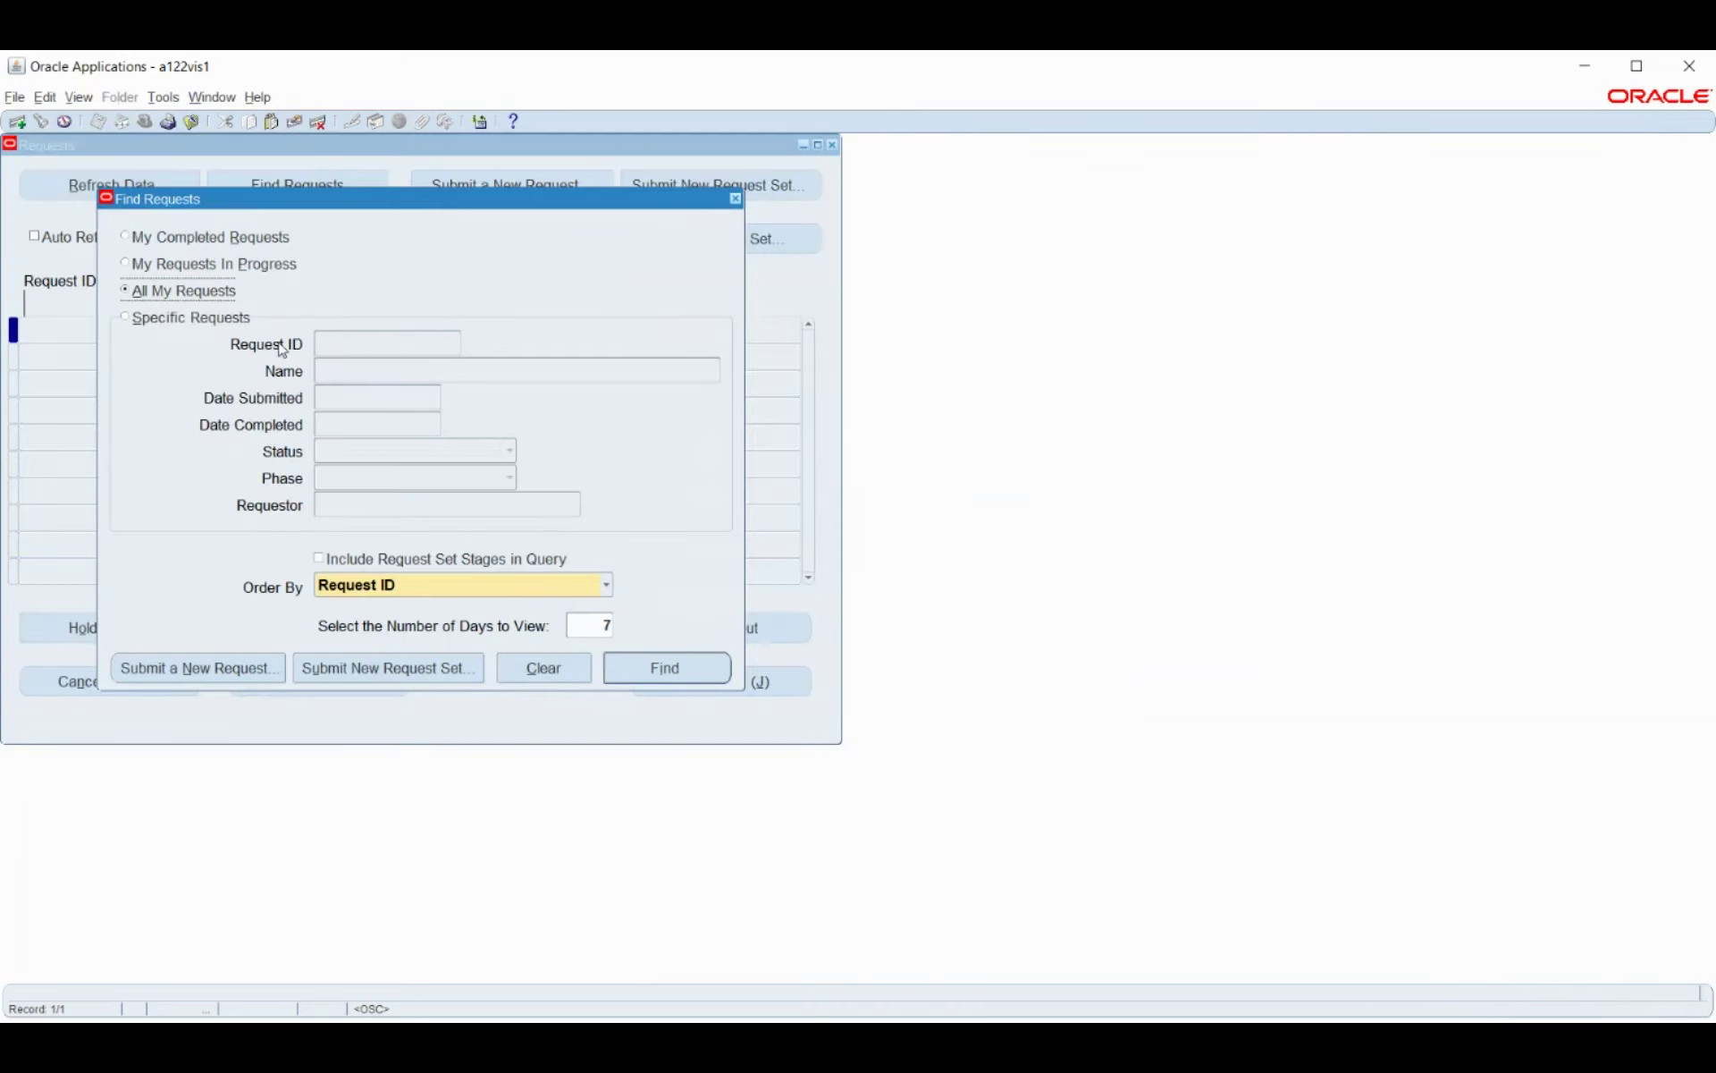
click(179, 662)
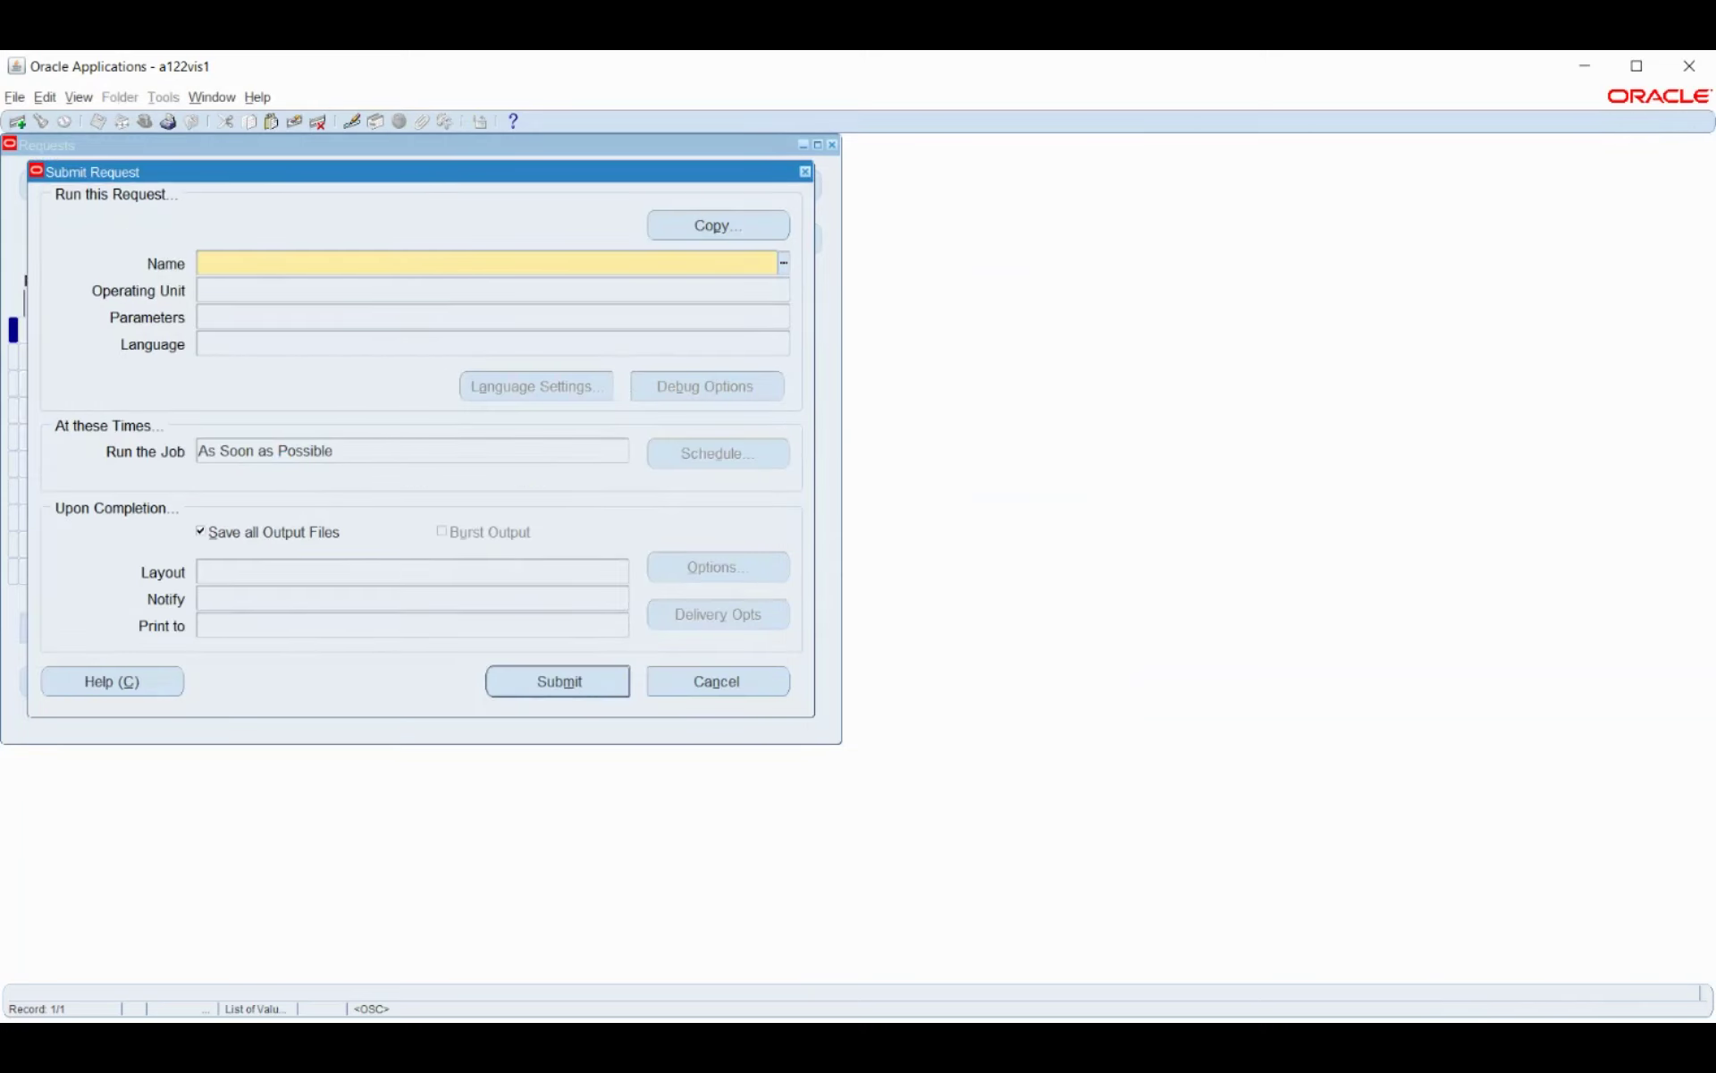
click(849, 1037)
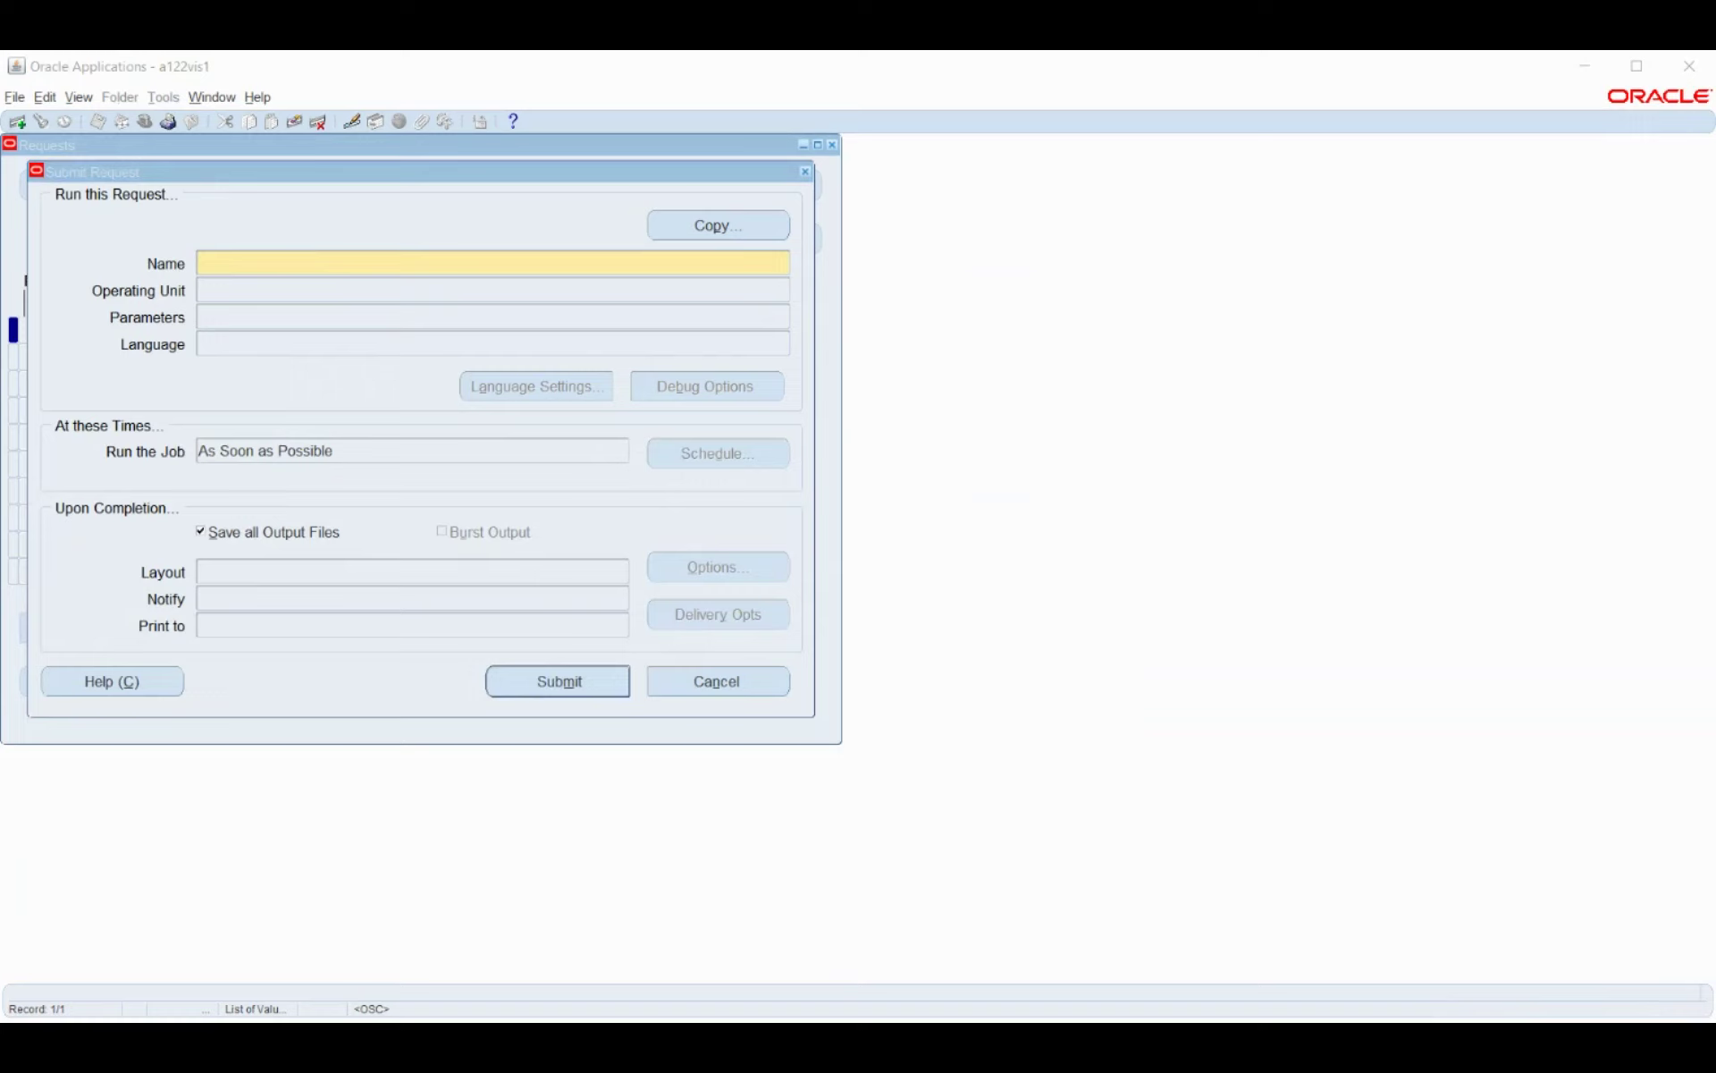
click(183, 348)
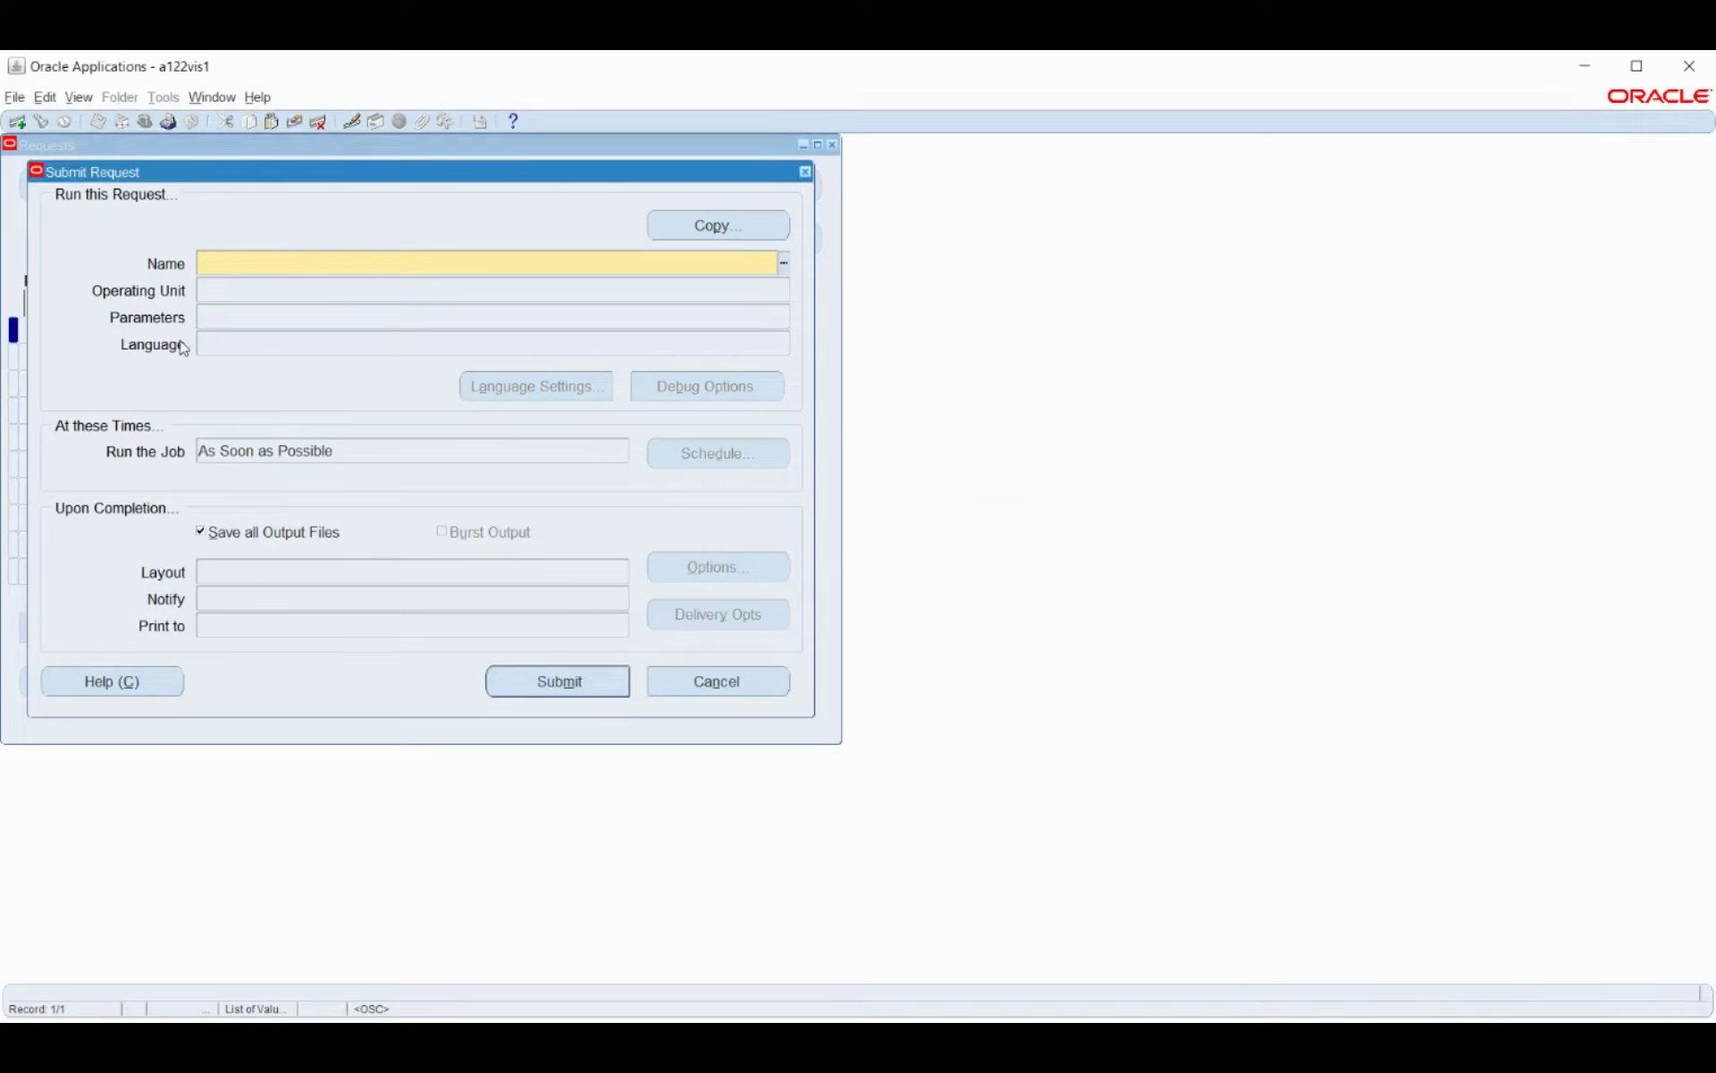
text(payroll%)
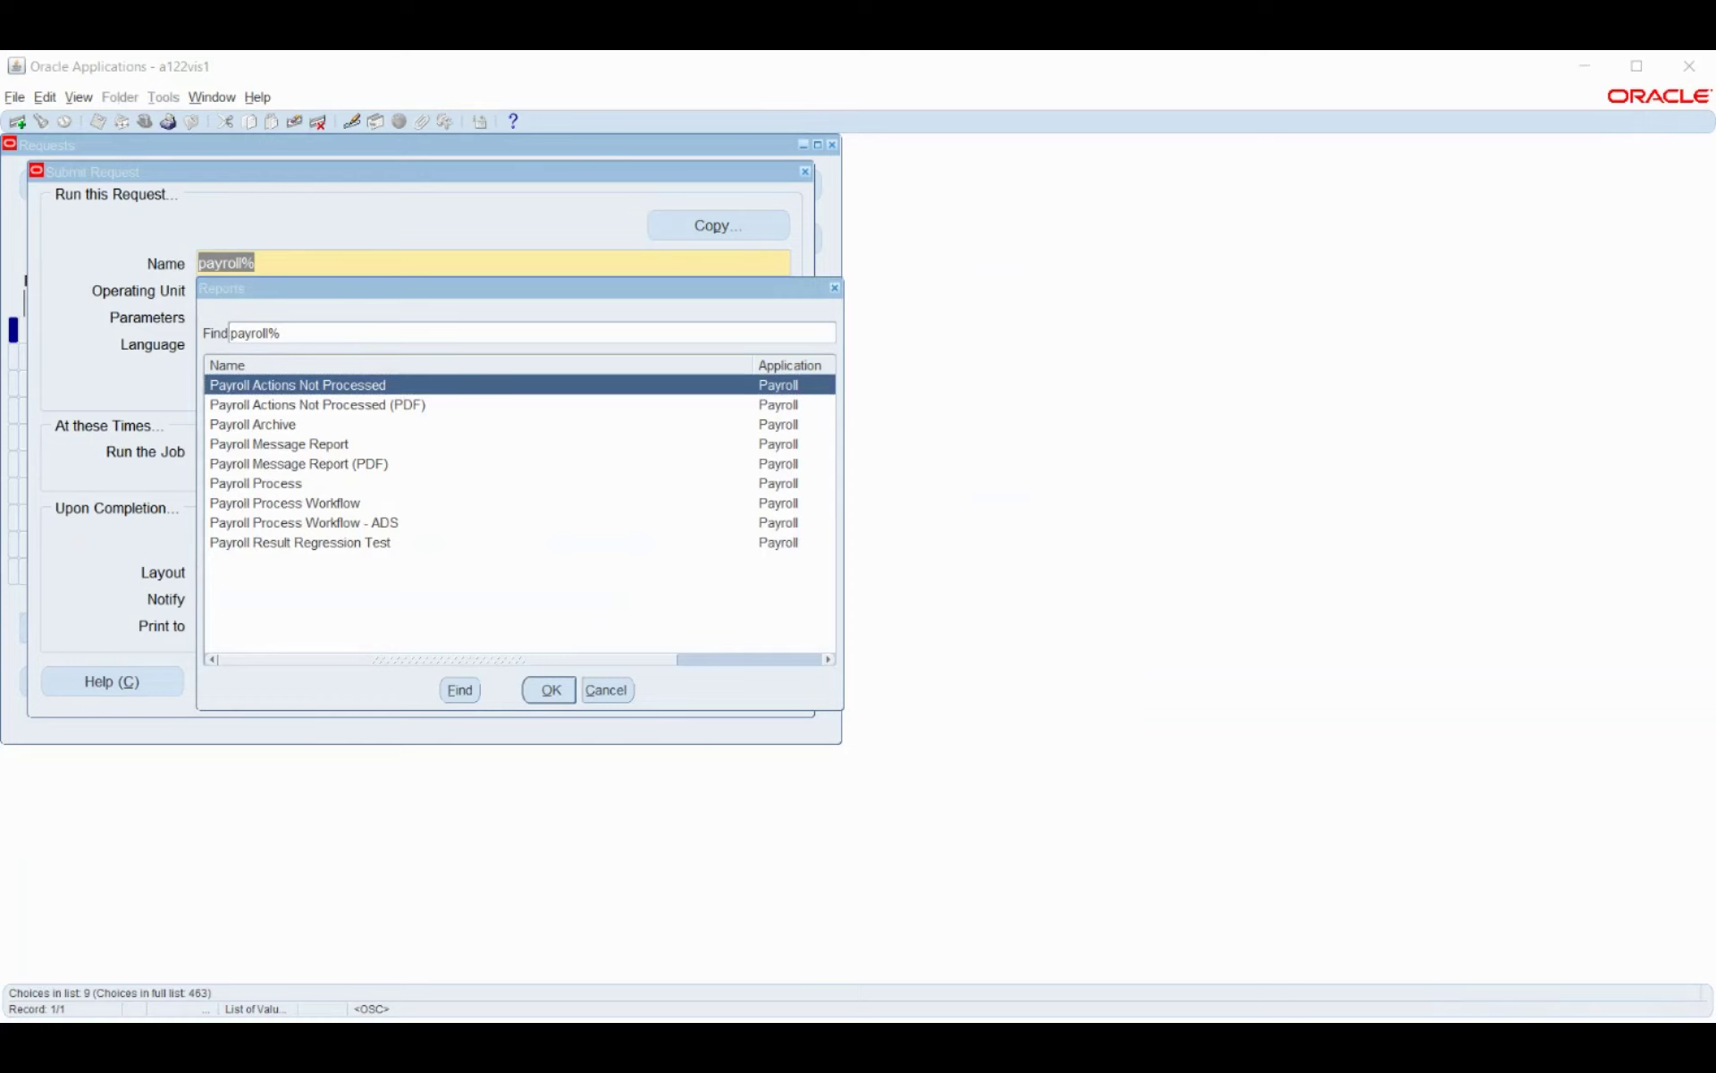
click(1587, 80)
Re-run the report search with a broader wildcard pattern containing pro%summ%.
click(608, 690)
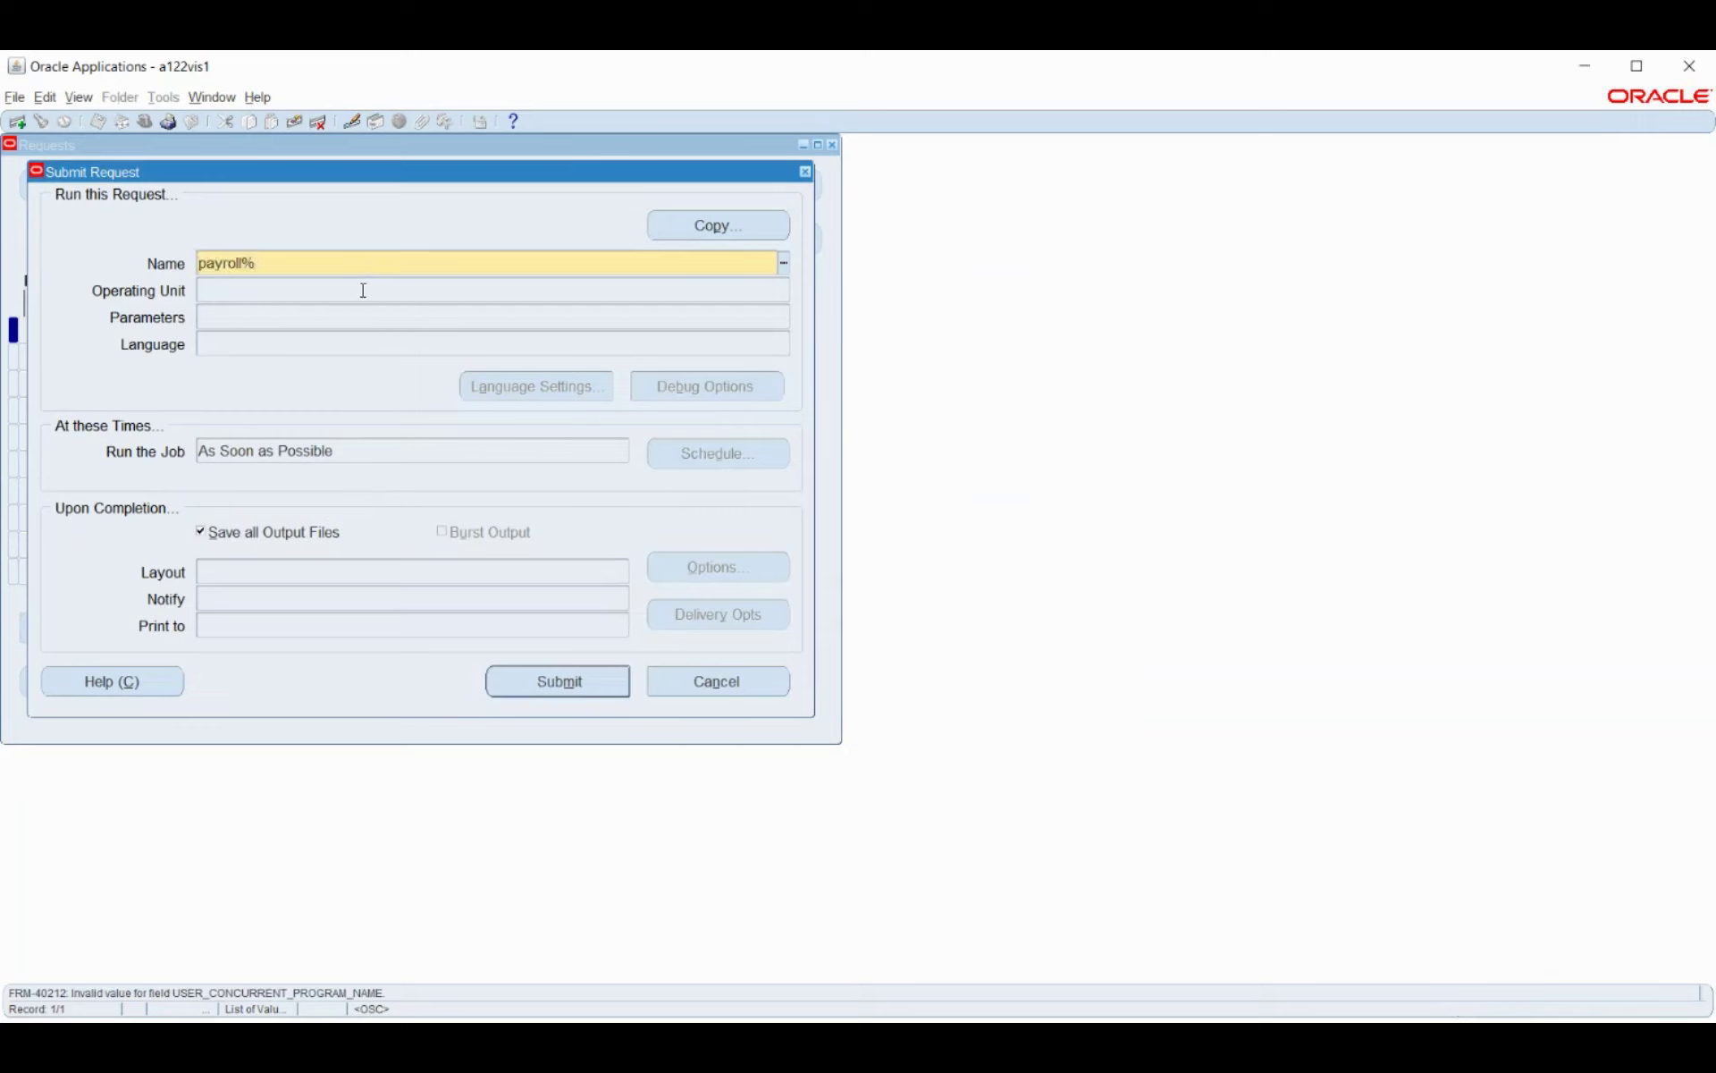
key(Home)
text(%)
key(Right)
key(Right)
key(Right)
key(Right)
text(pro%summ%)
key(Tab)
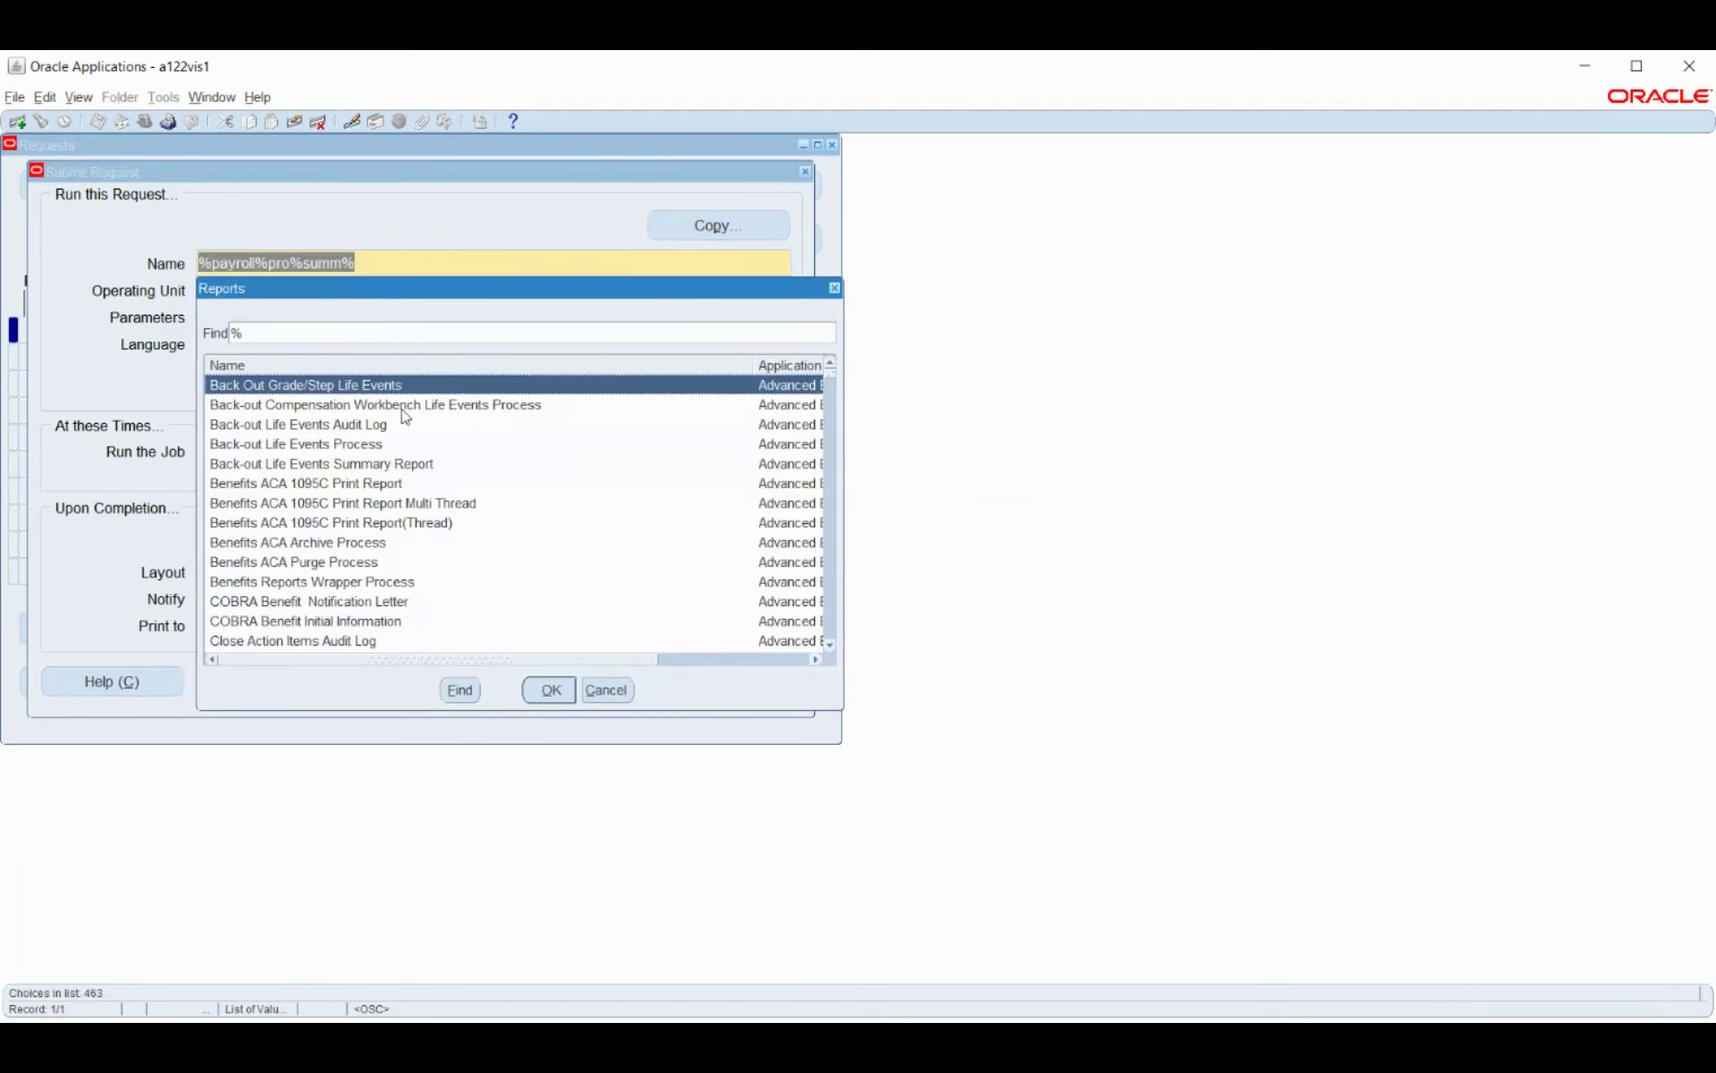
Scroll the Reports list to Payment Register Report and confirm it as the request.
click(358, 503)
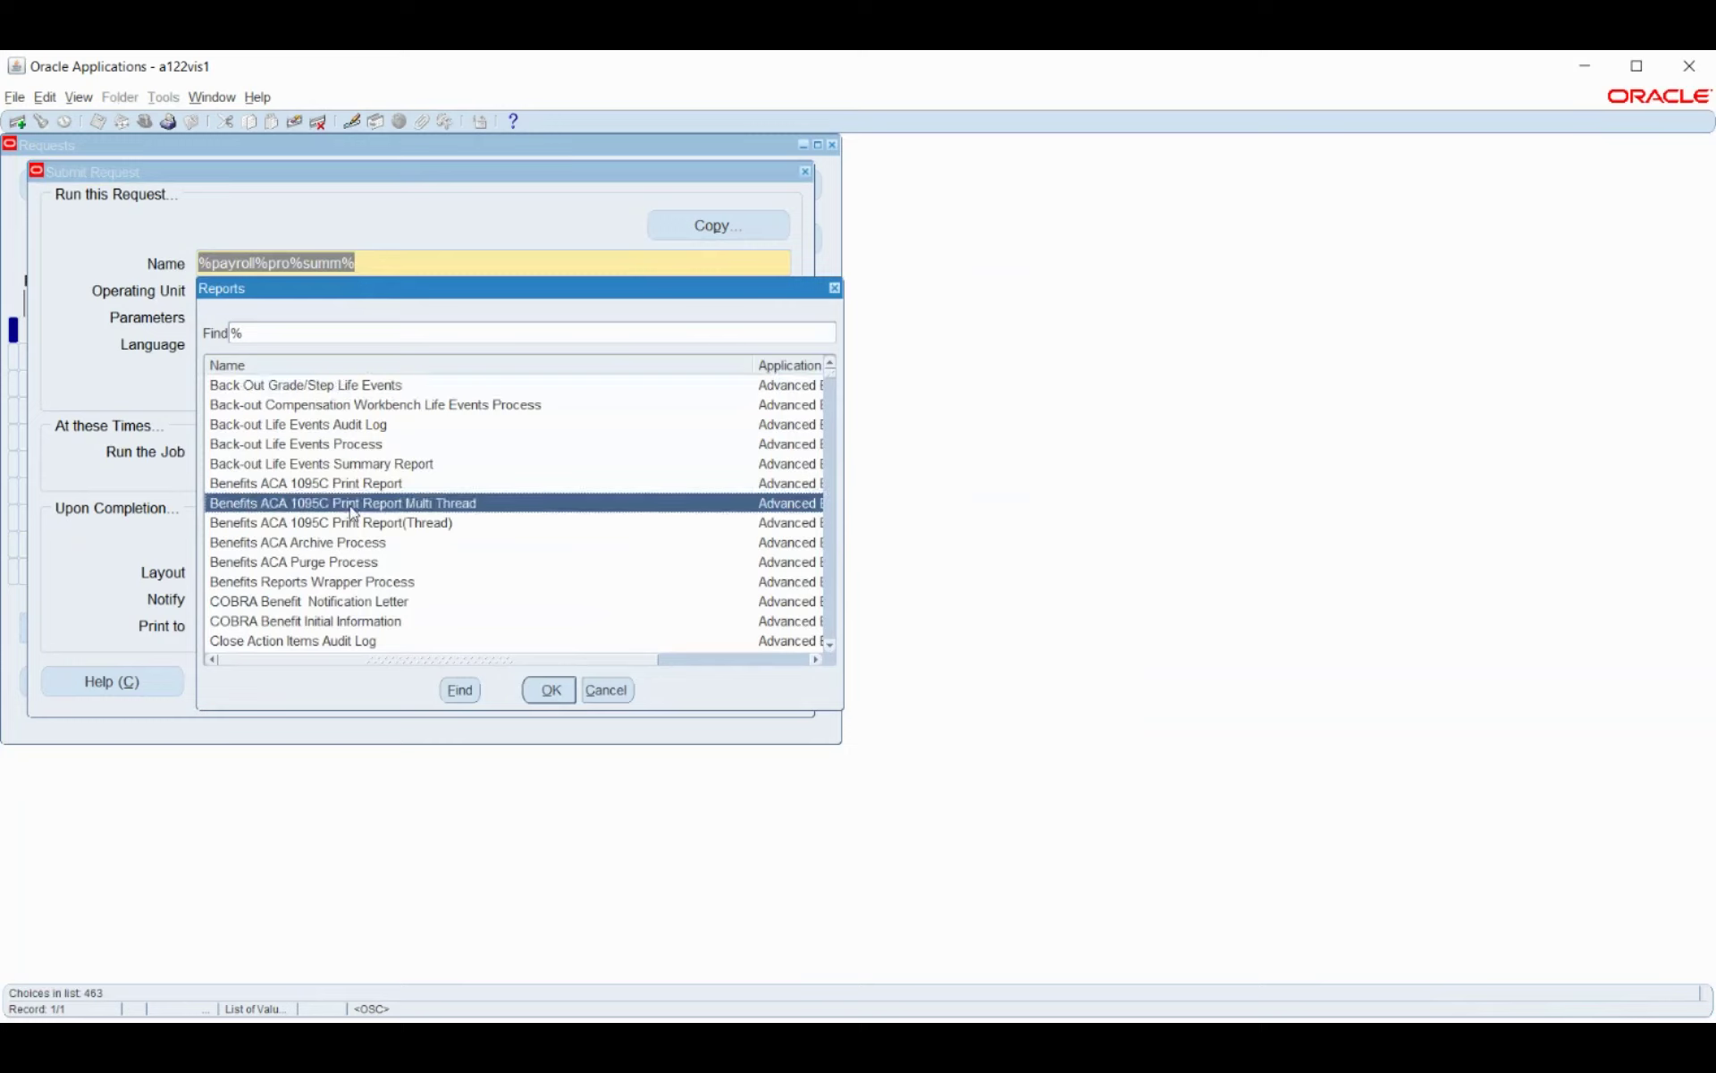
scroll(366, 452, down, 1)
scroll(366, 446, down, 3)
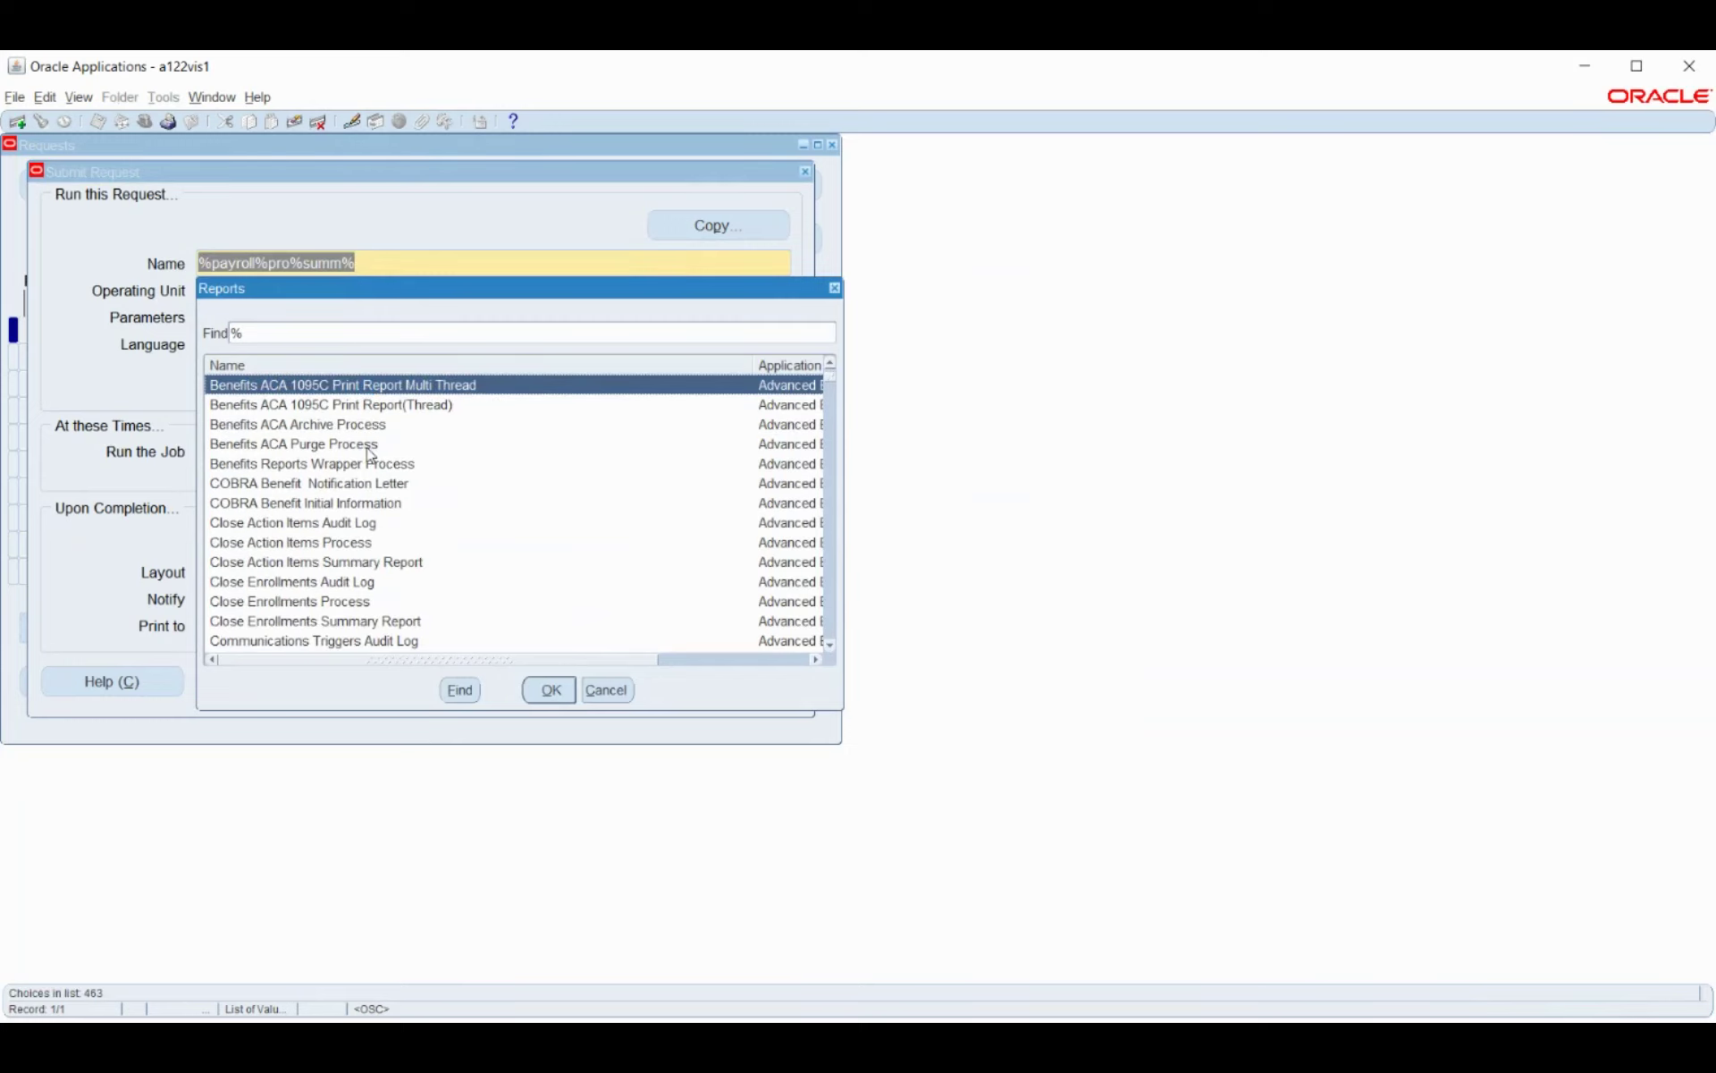
scroll(366, 448, down, 6)
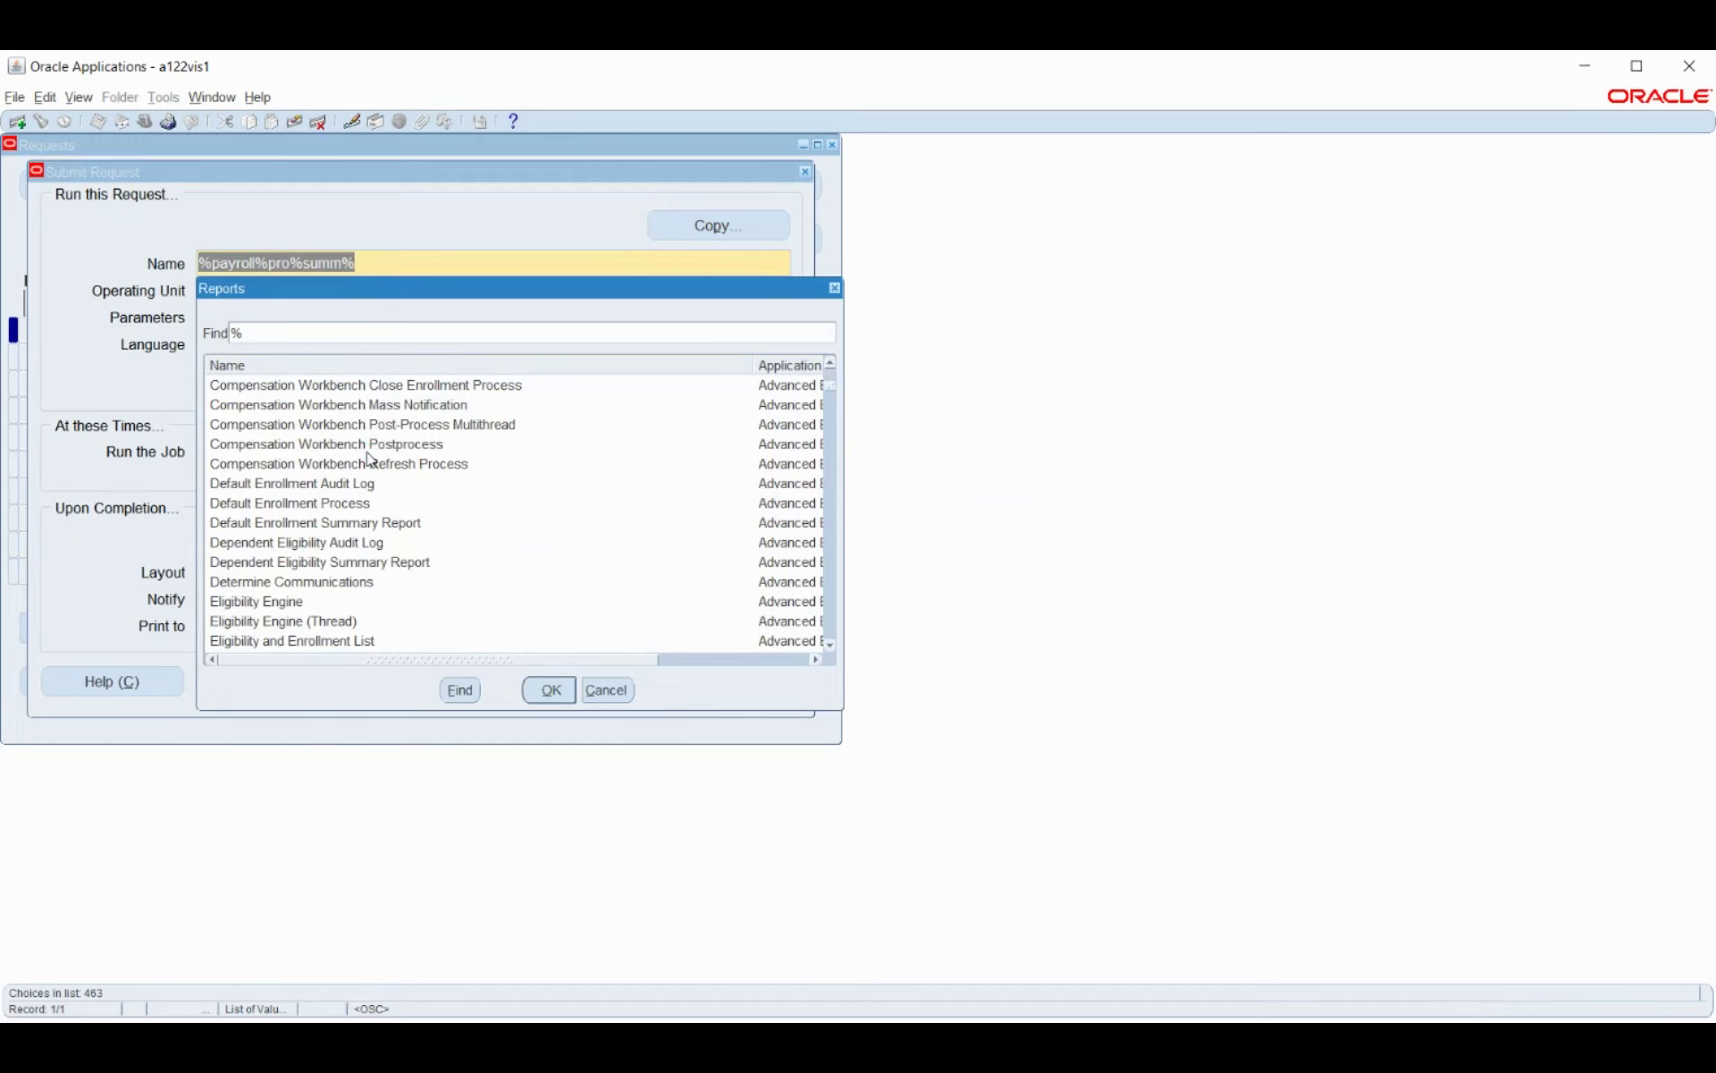
scroll(367, 456, down, 3)
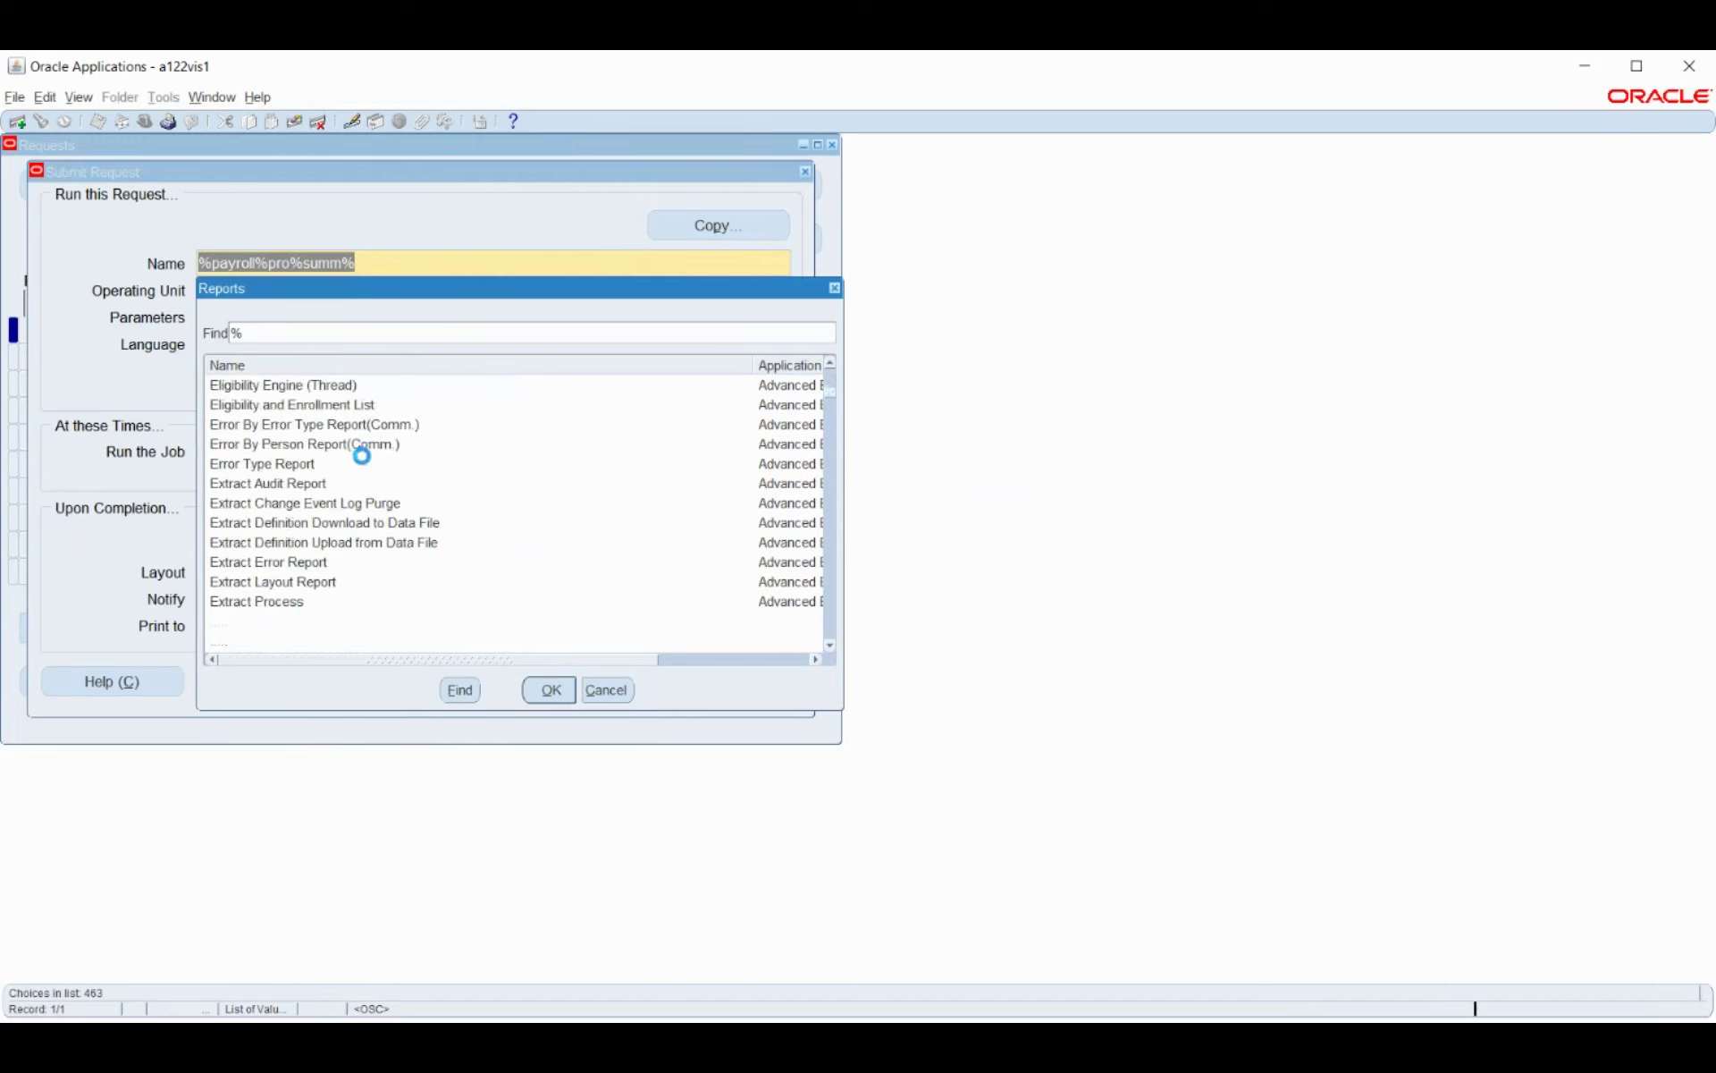
scroll(365, 461, down, 3)
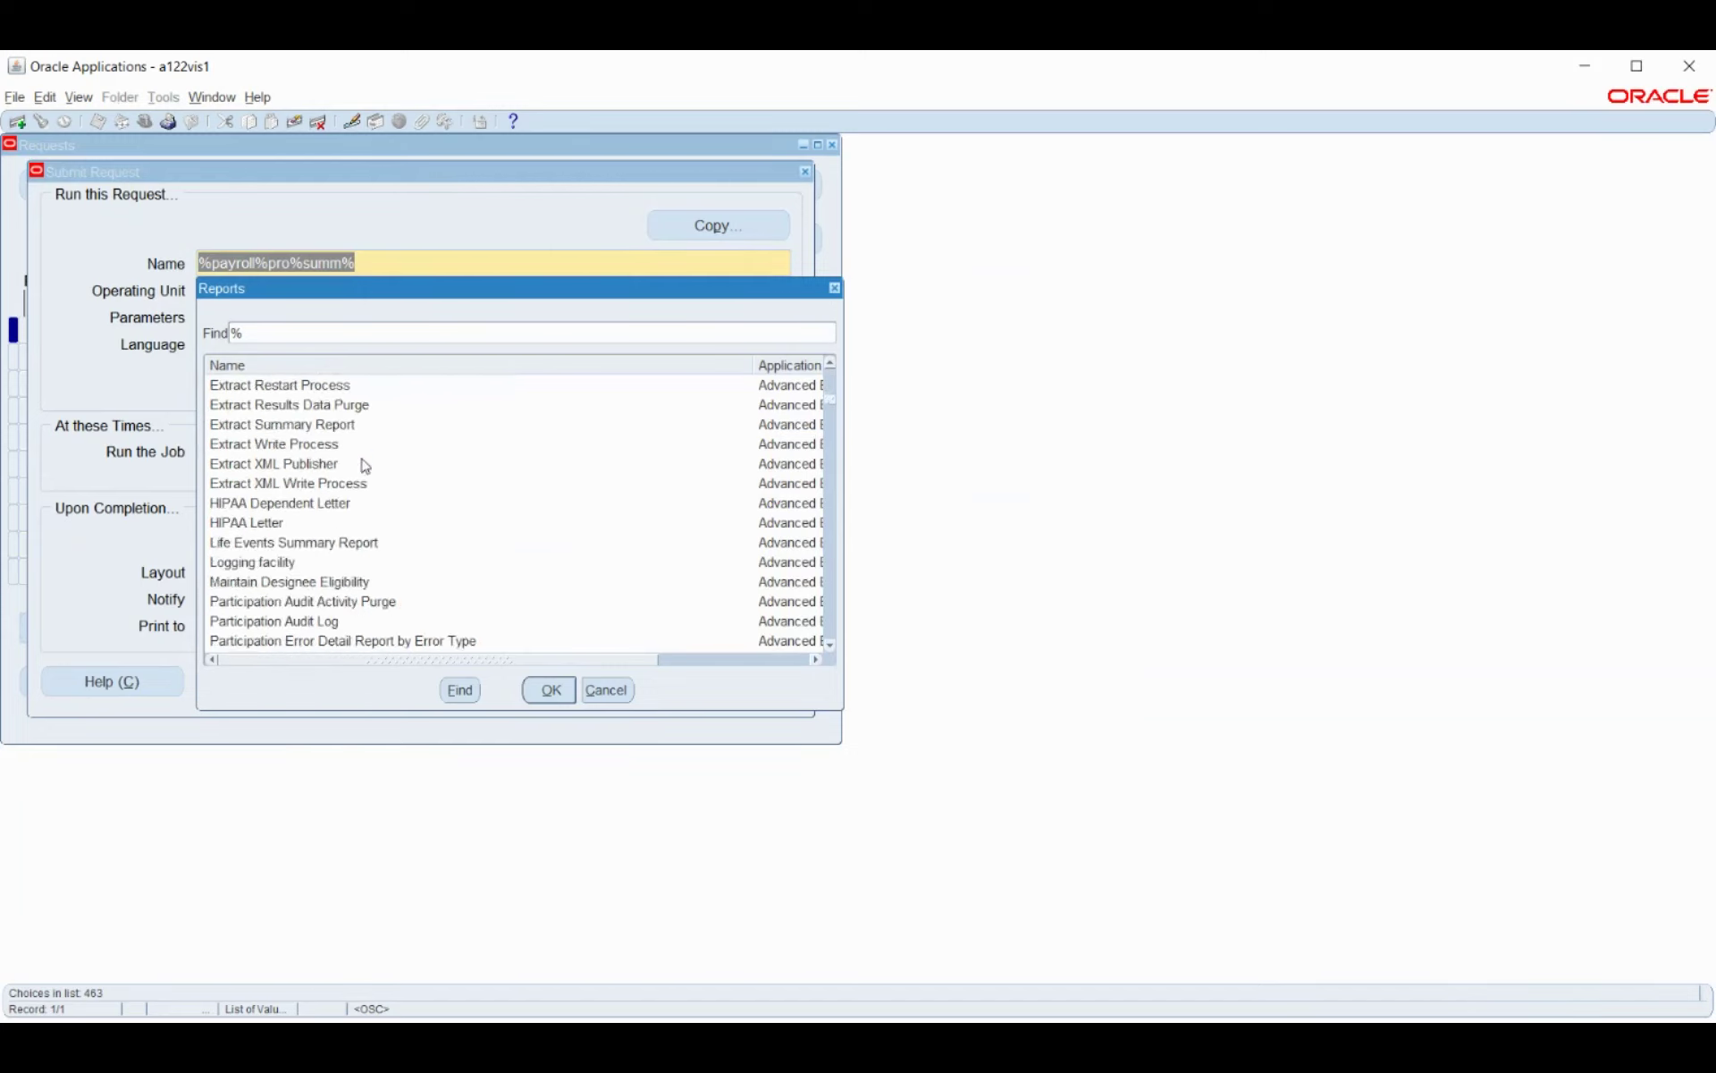
scroll(363, 461, down, 3)
scroll(364, 465, down, 5)
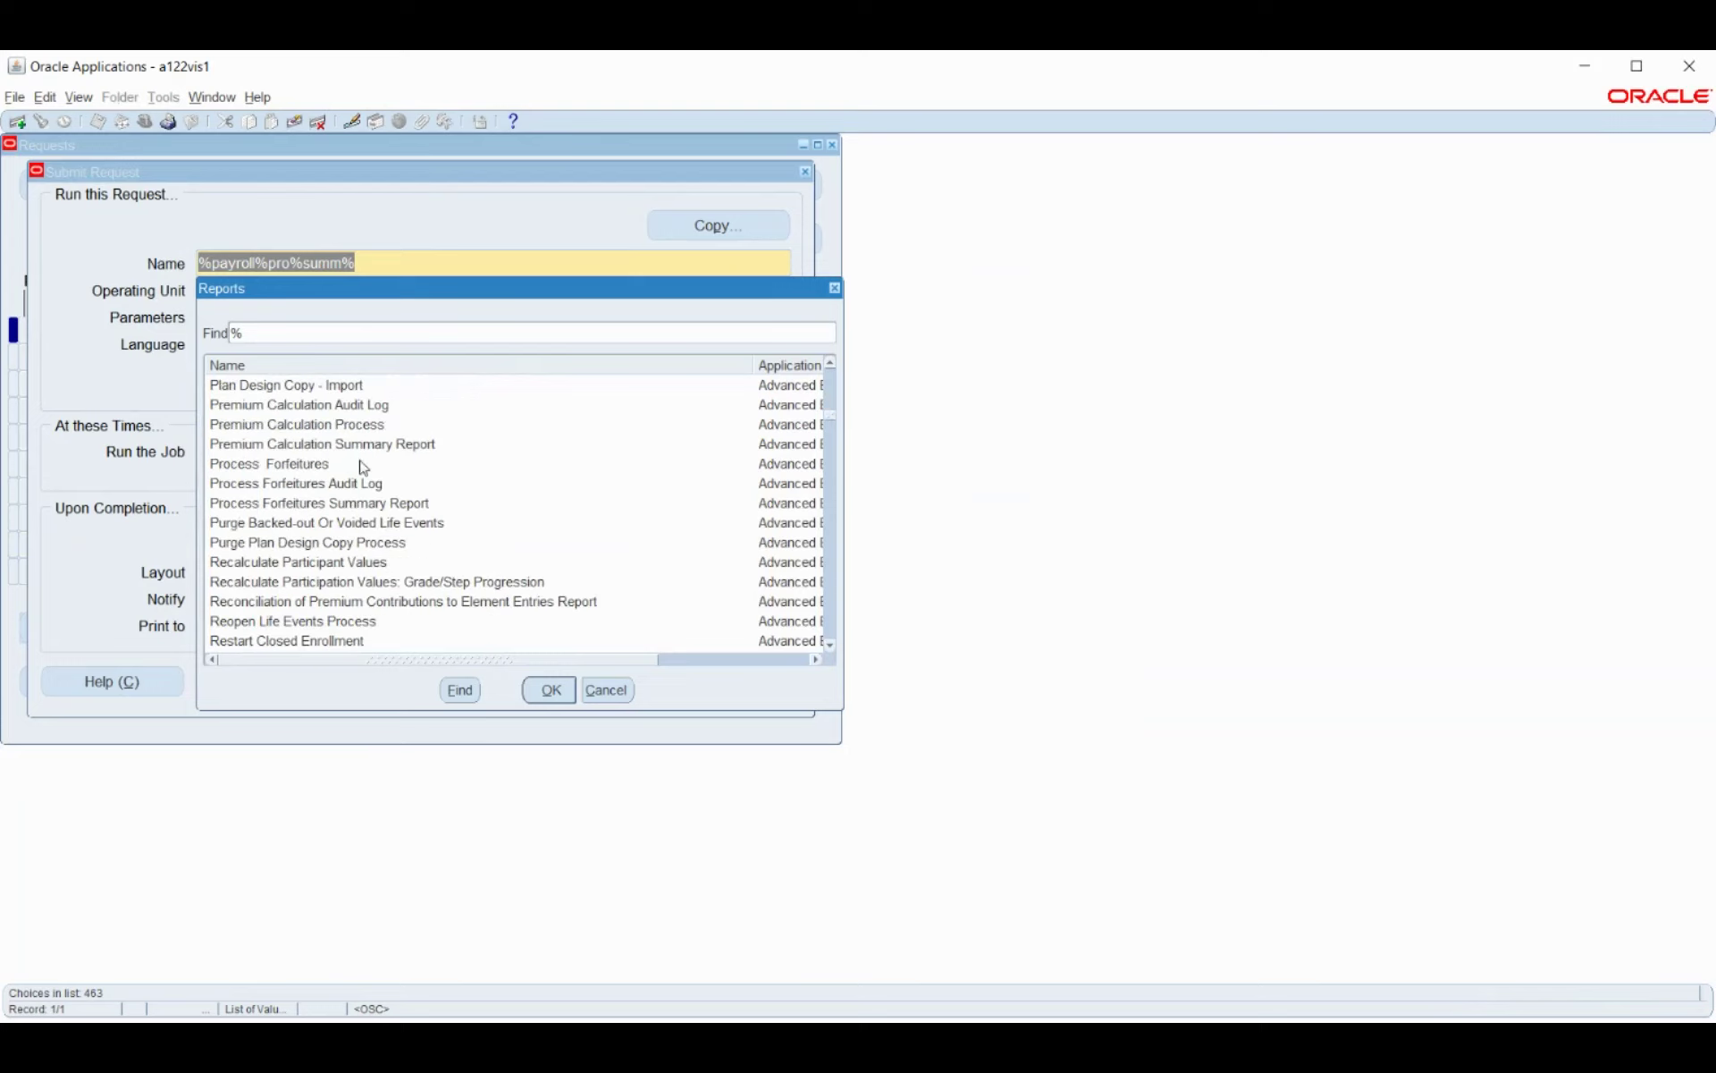
scroll(354, 468, down, 2)
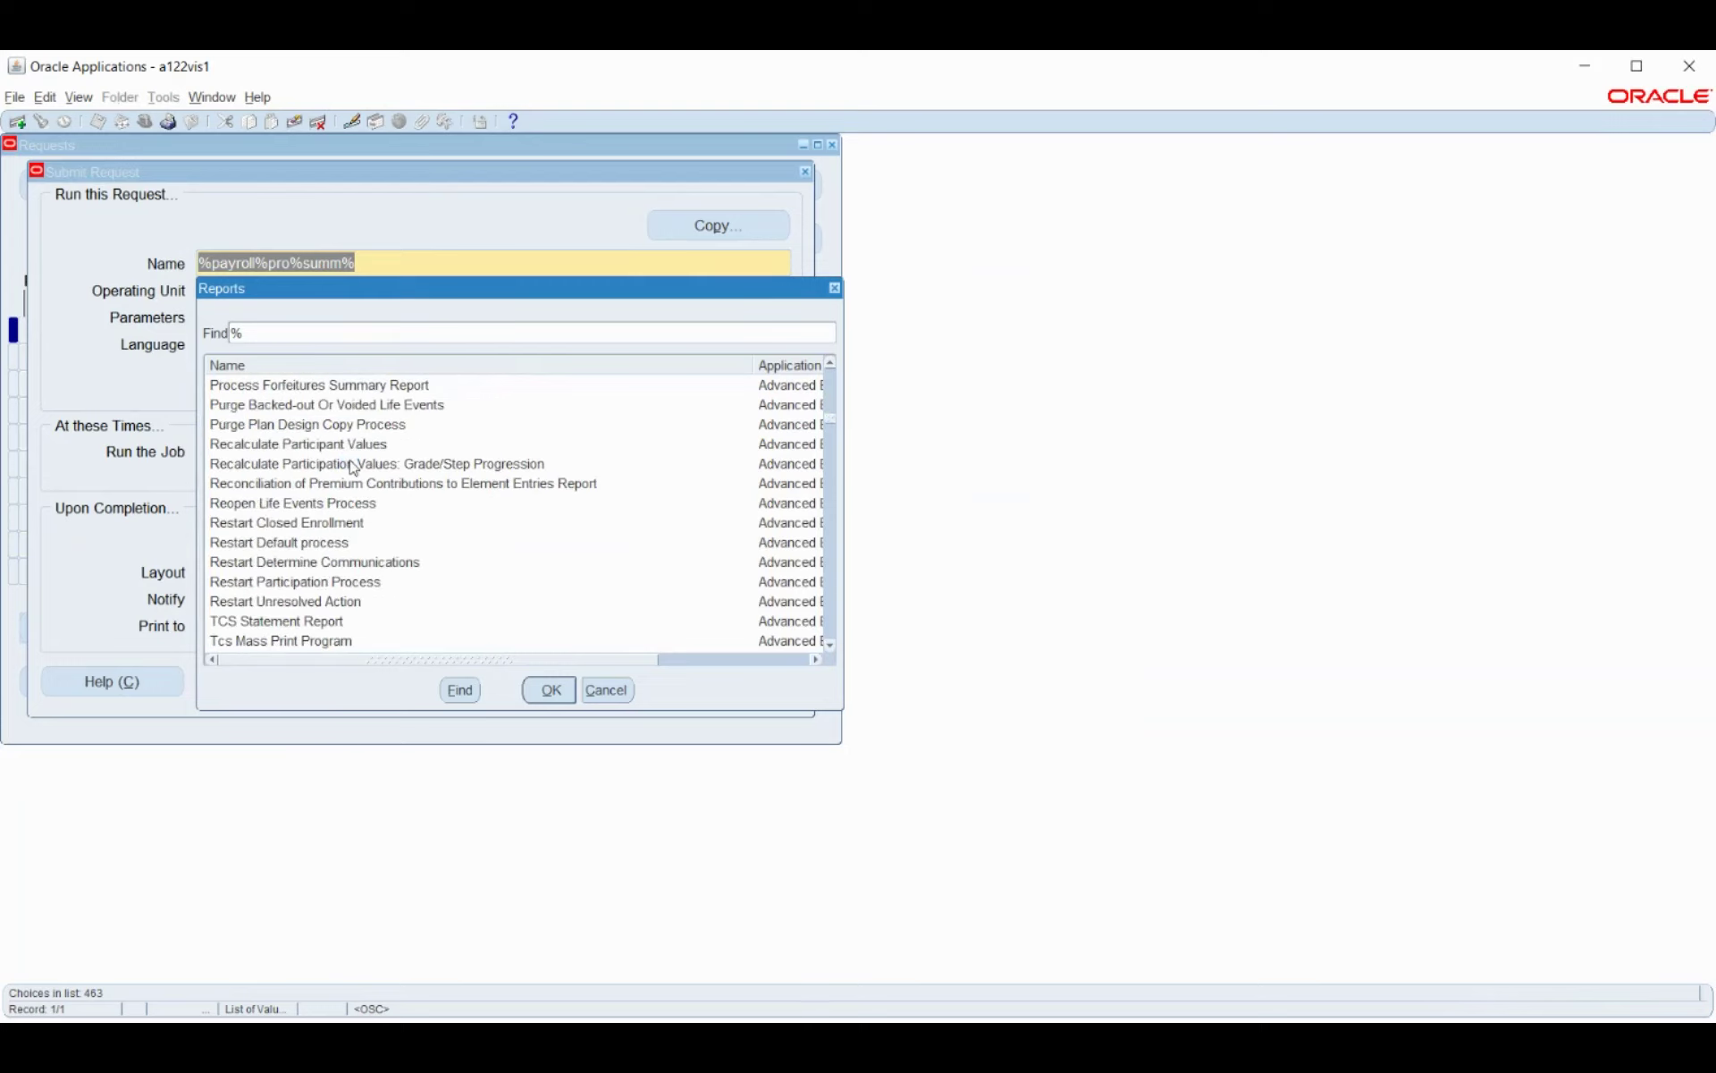
scroll(354, 467, down, 5)
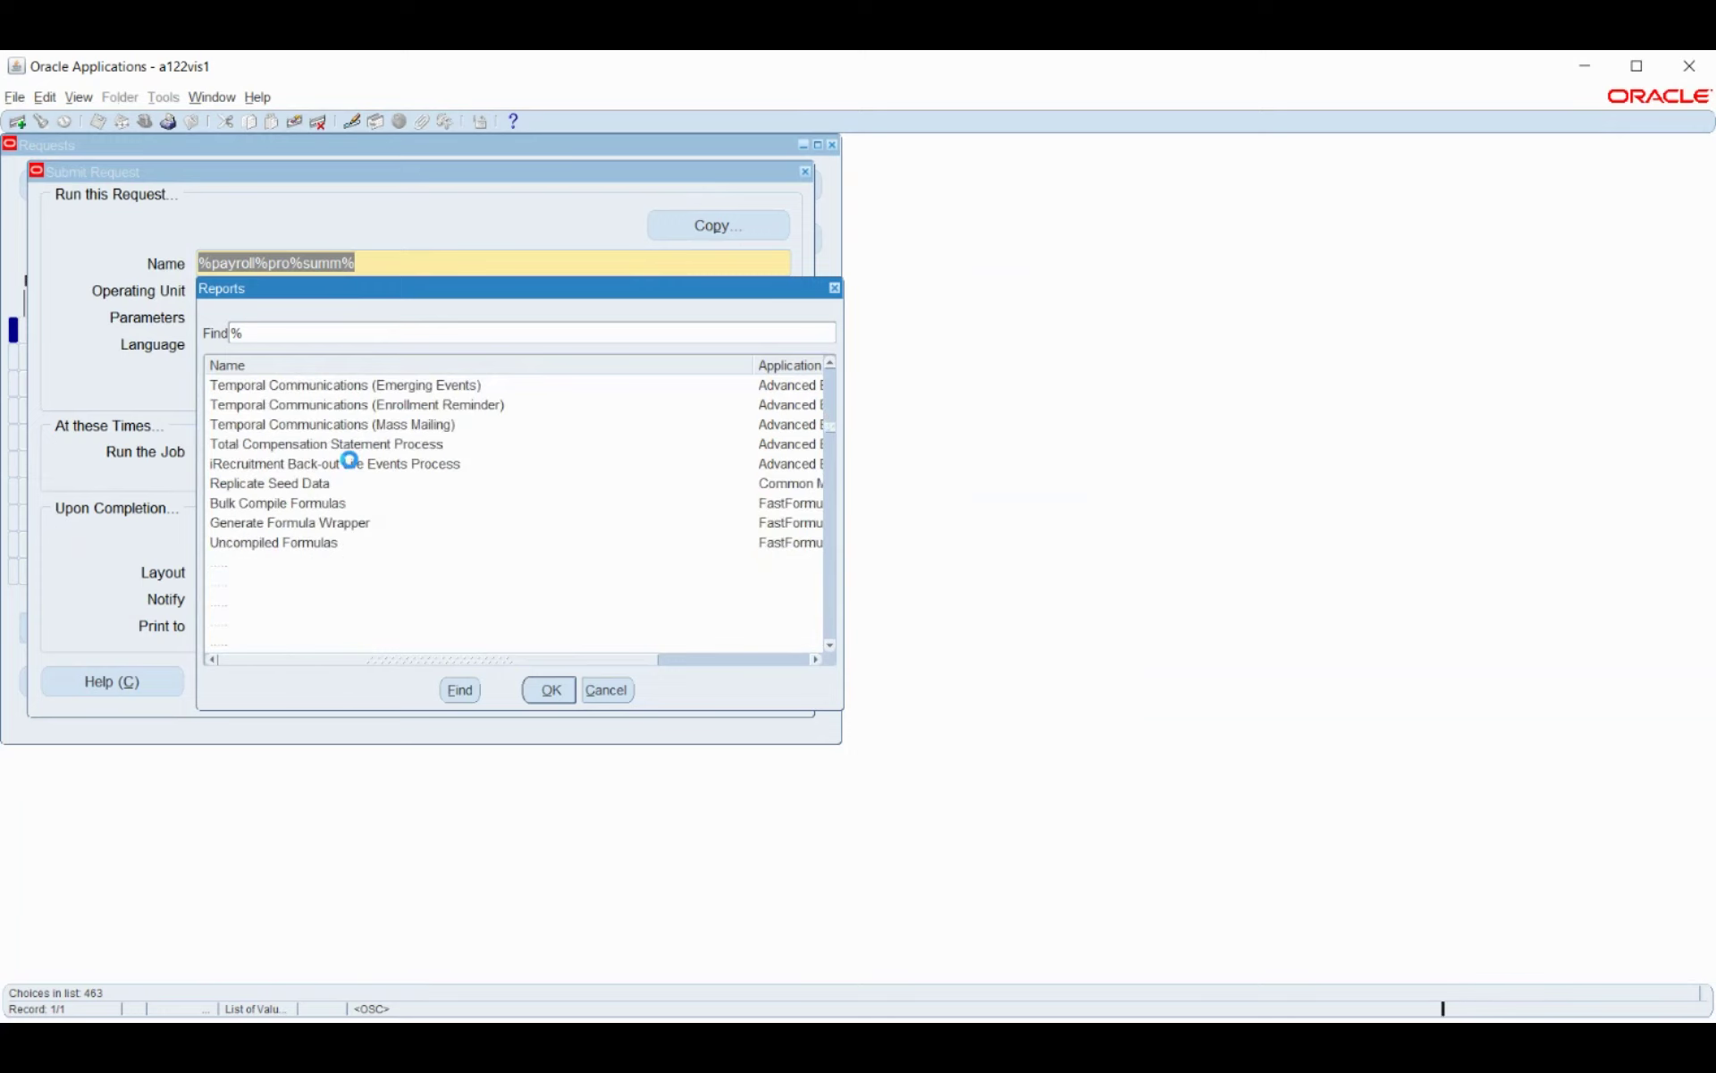
scroll(354, 468, down, 7)
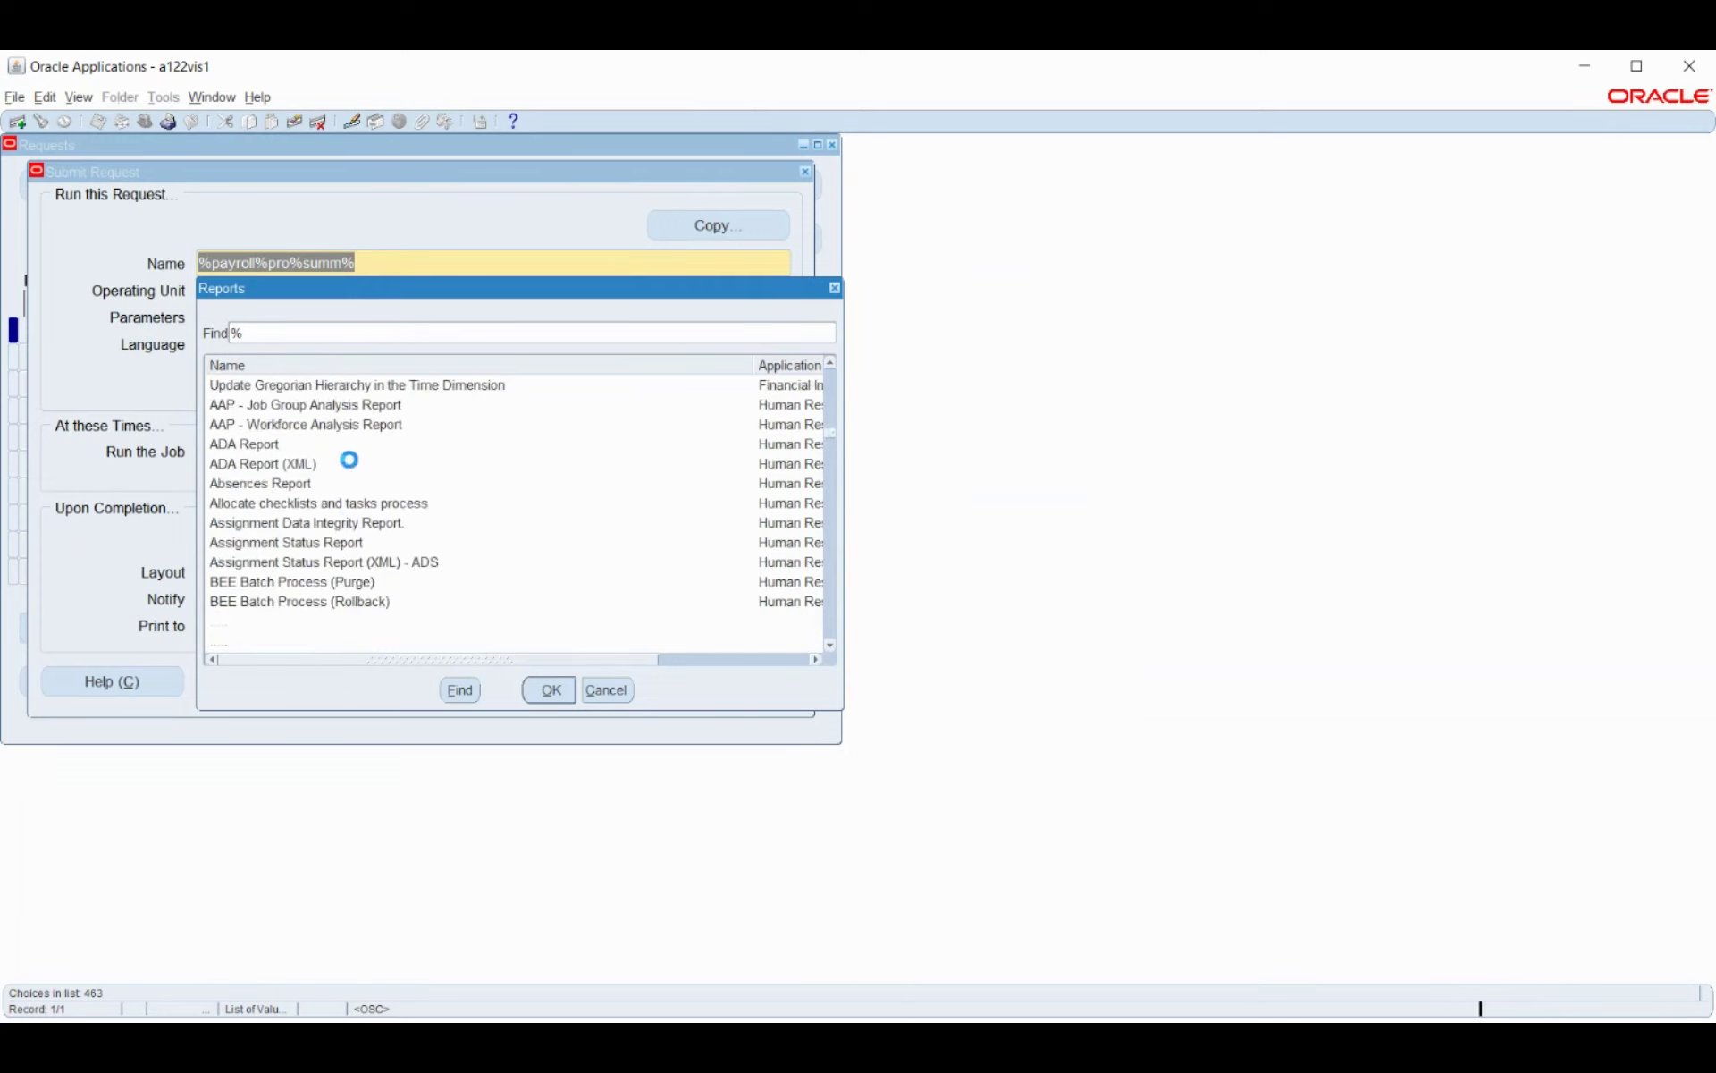
scroll(354, 468, down, 6)
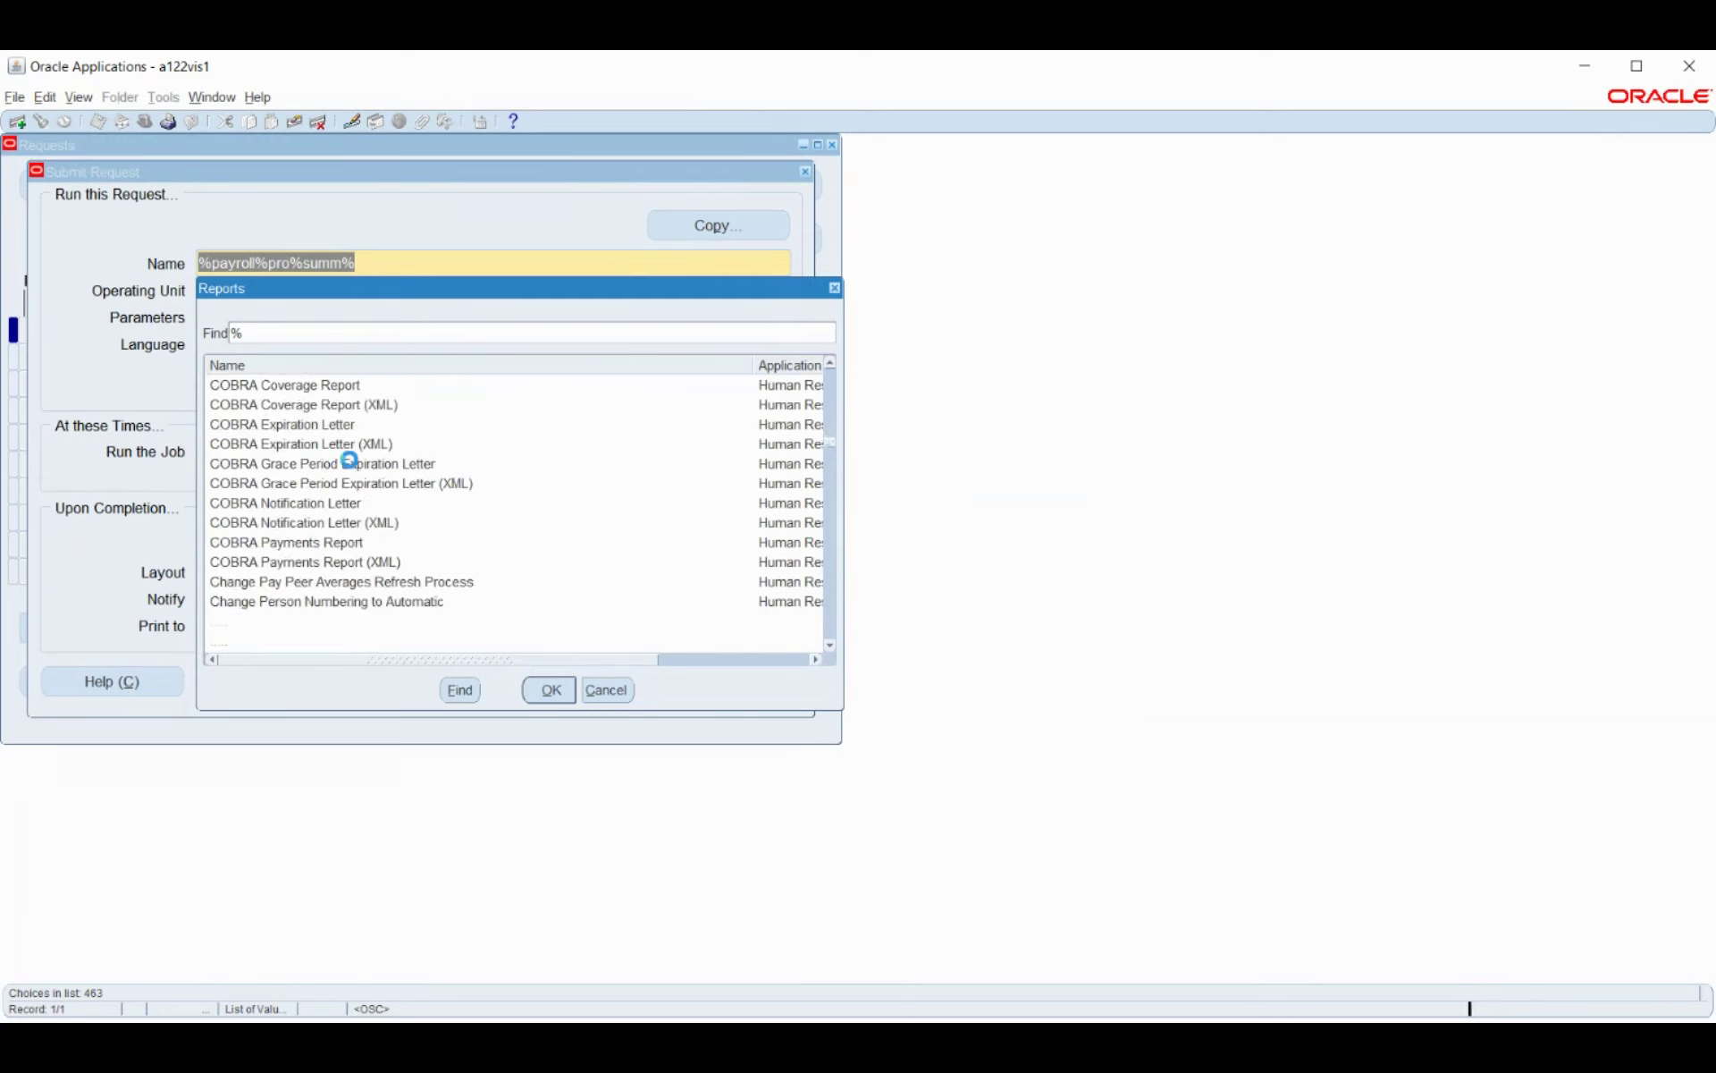
scroll(354, 467, down, 6)
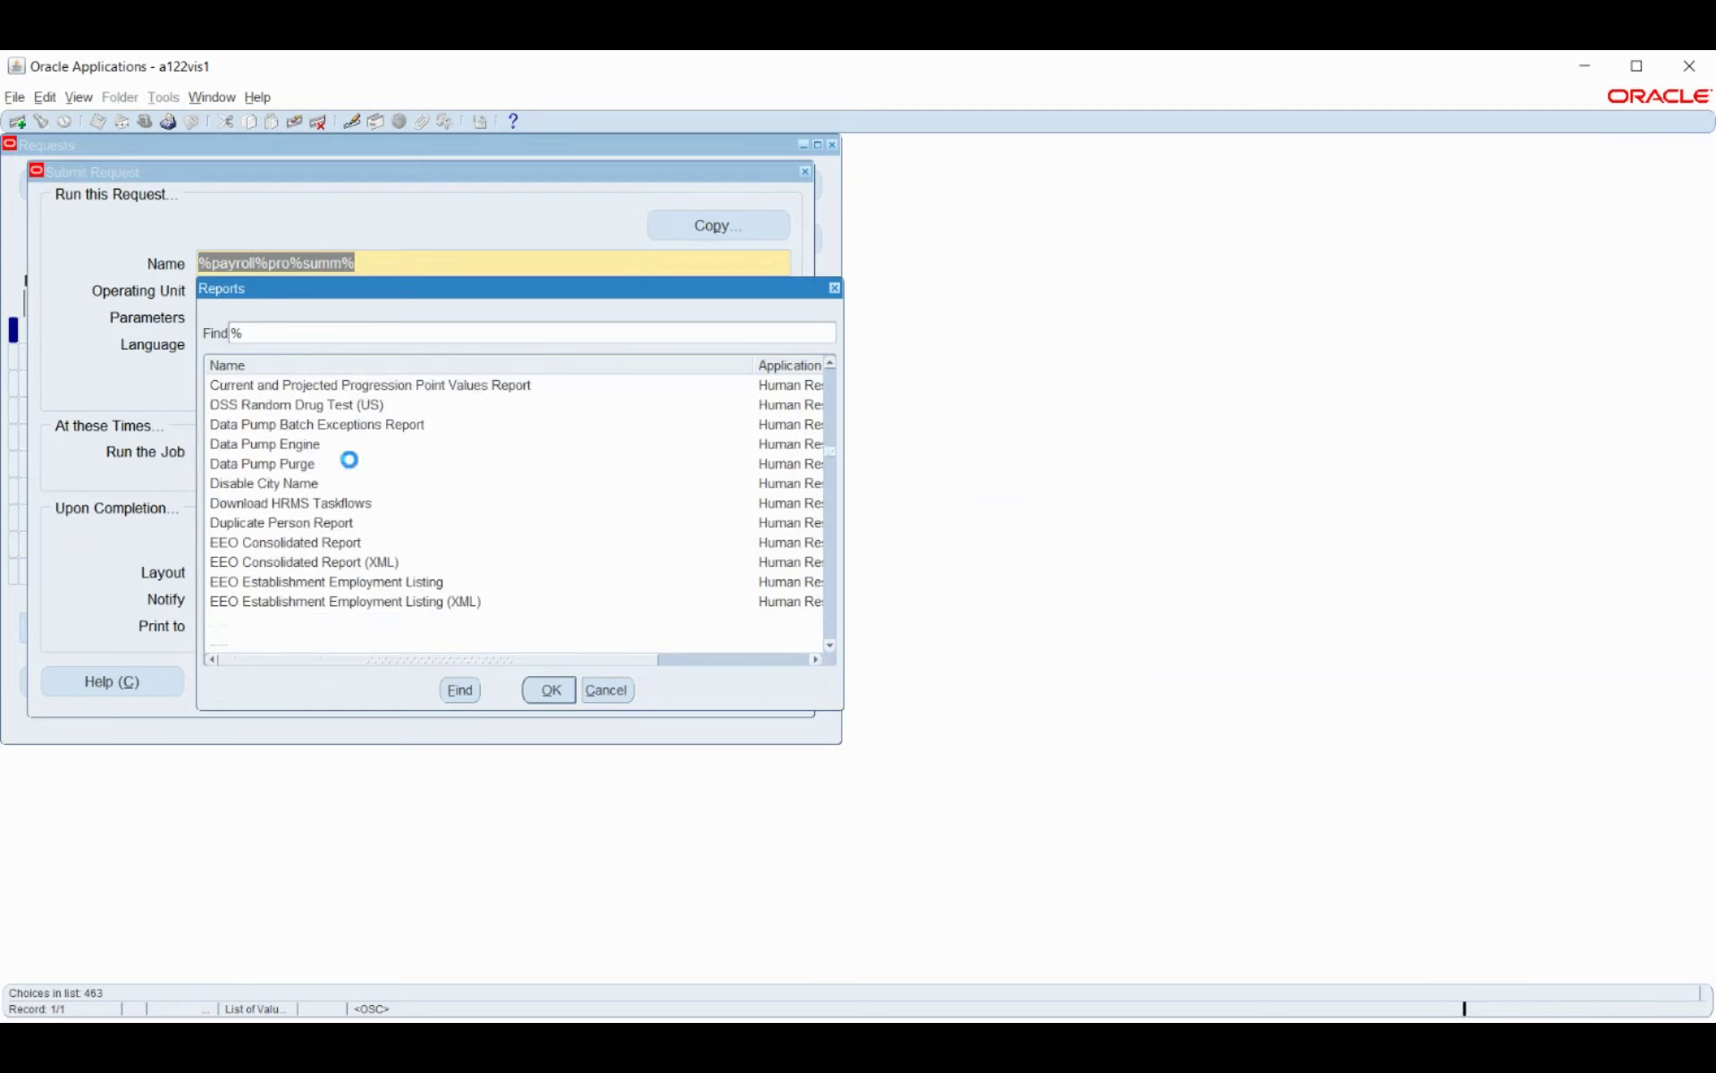
scroll(354, 465, down, 8)
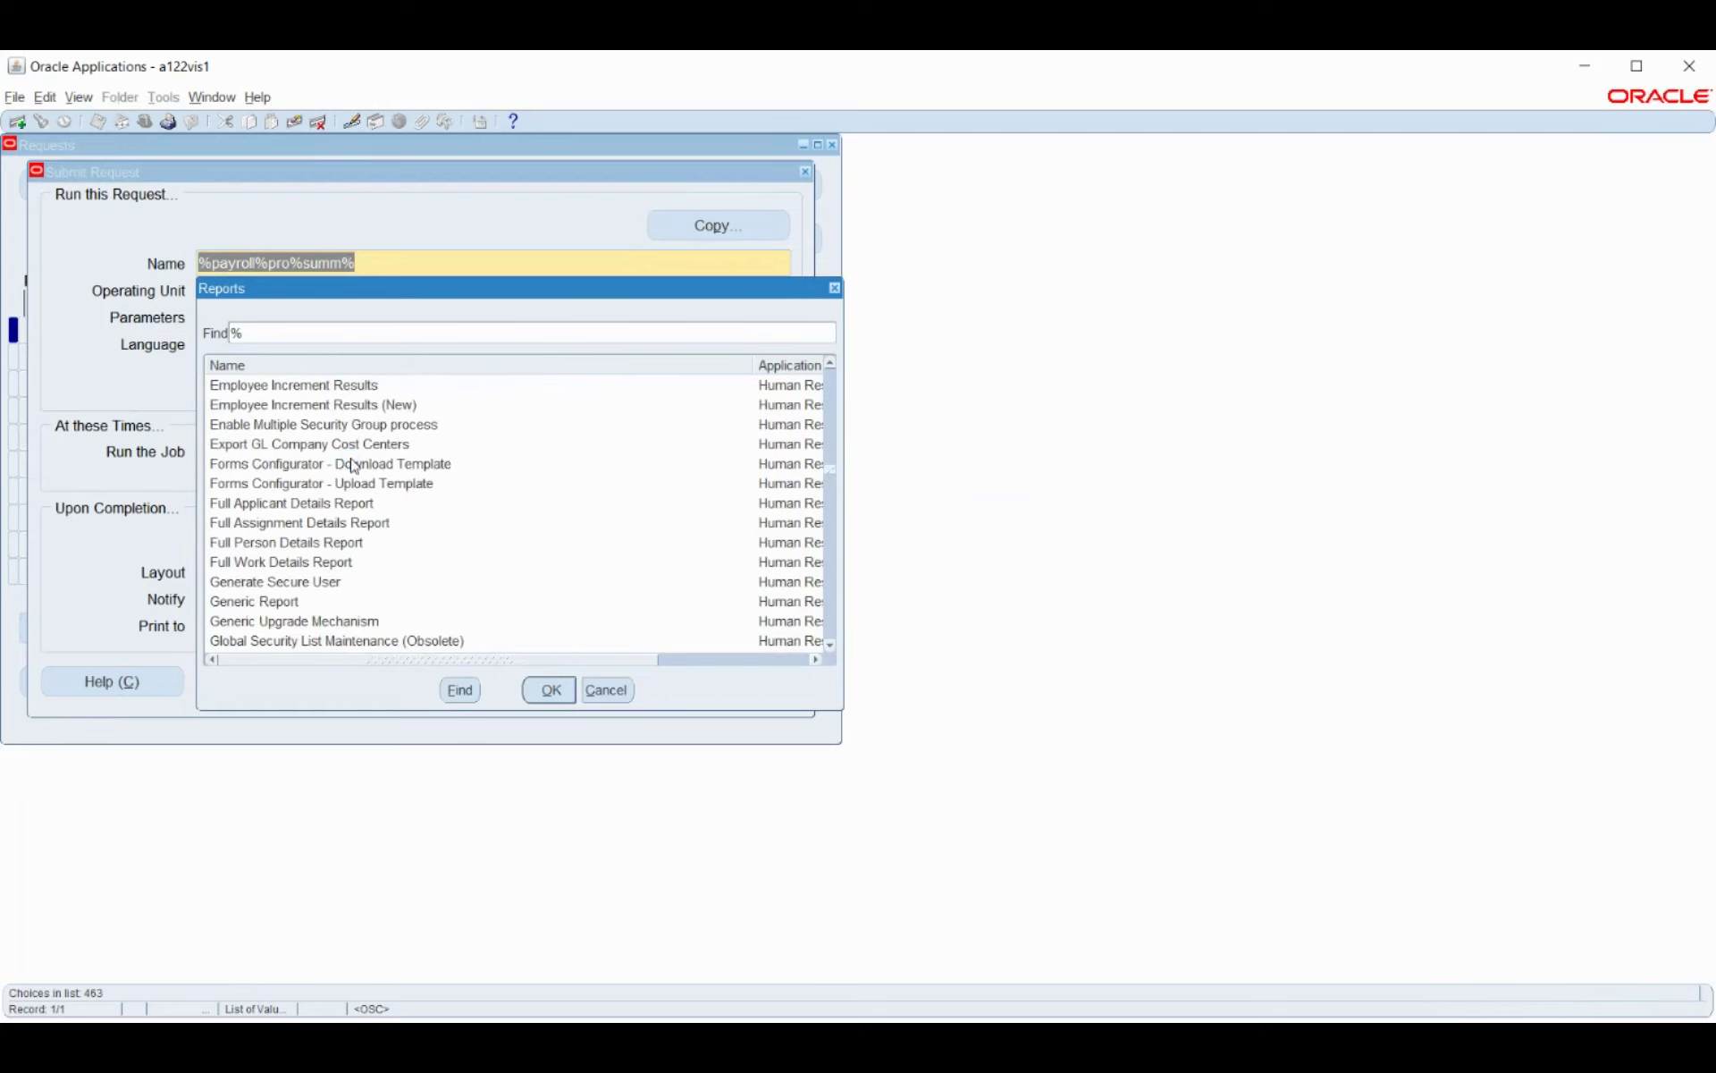
scroll(354, 465, up, 3)
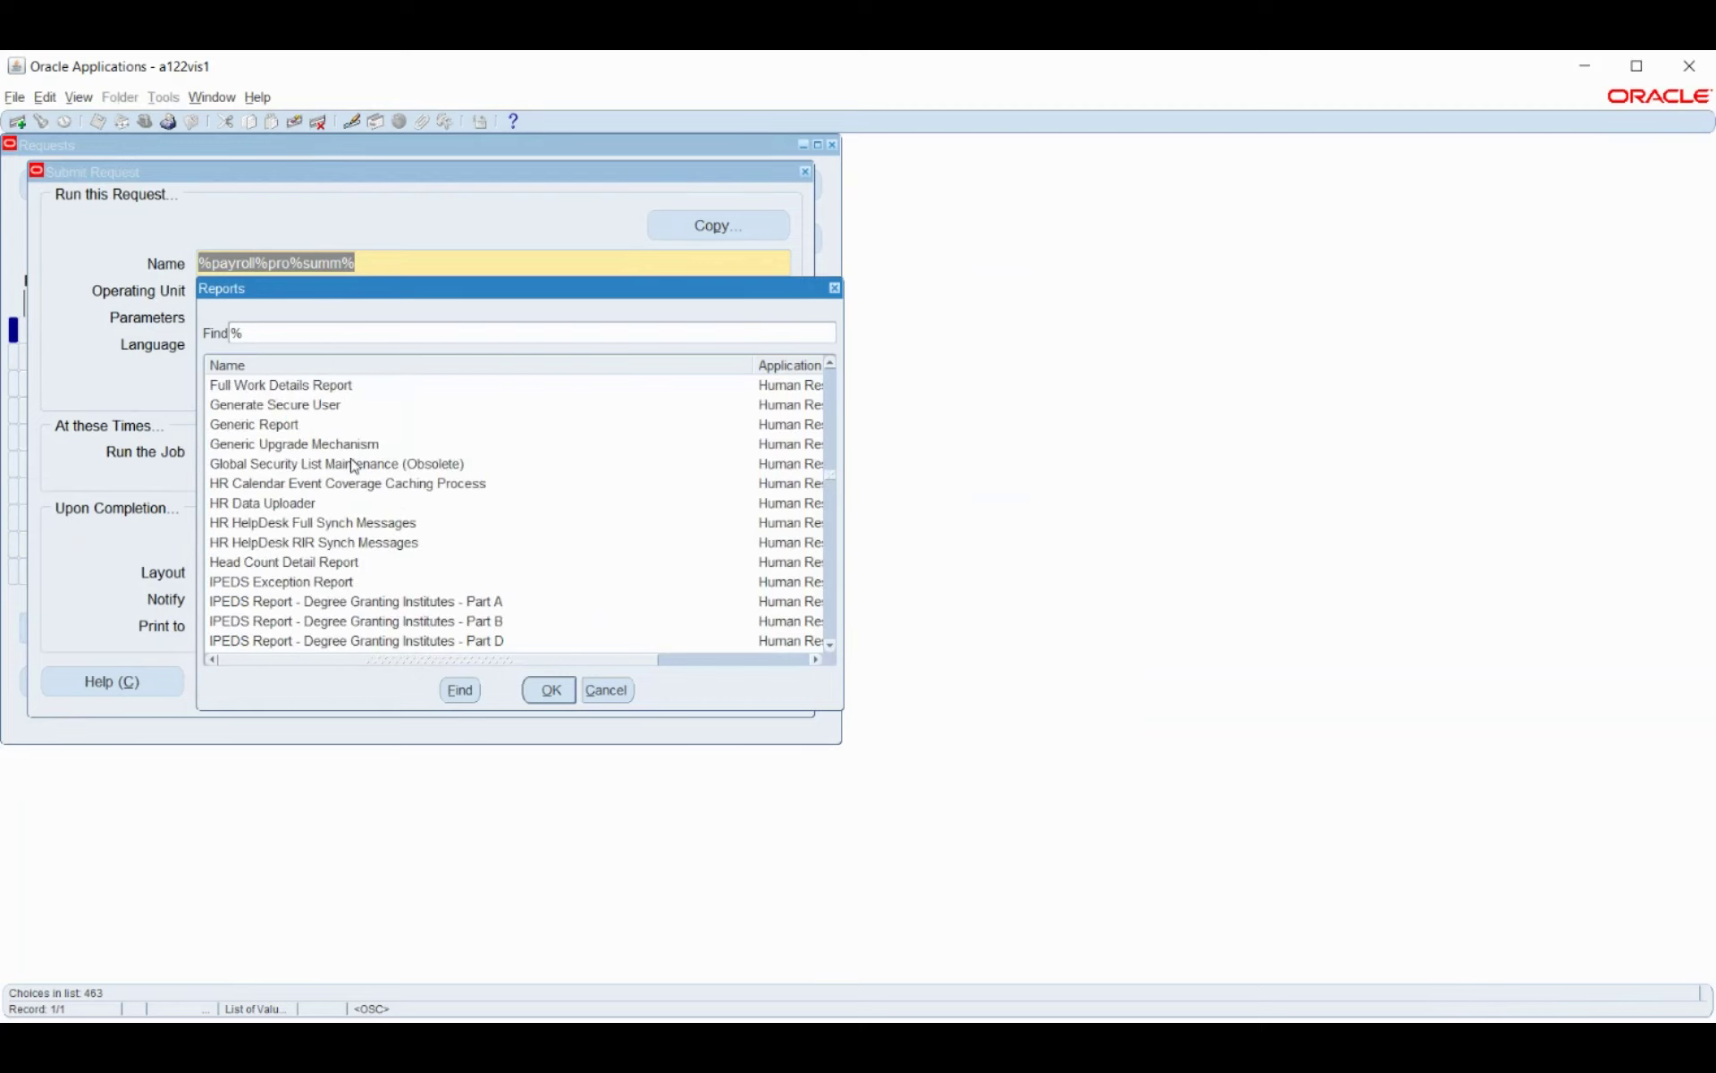
scroll(354, 466, down, 5)
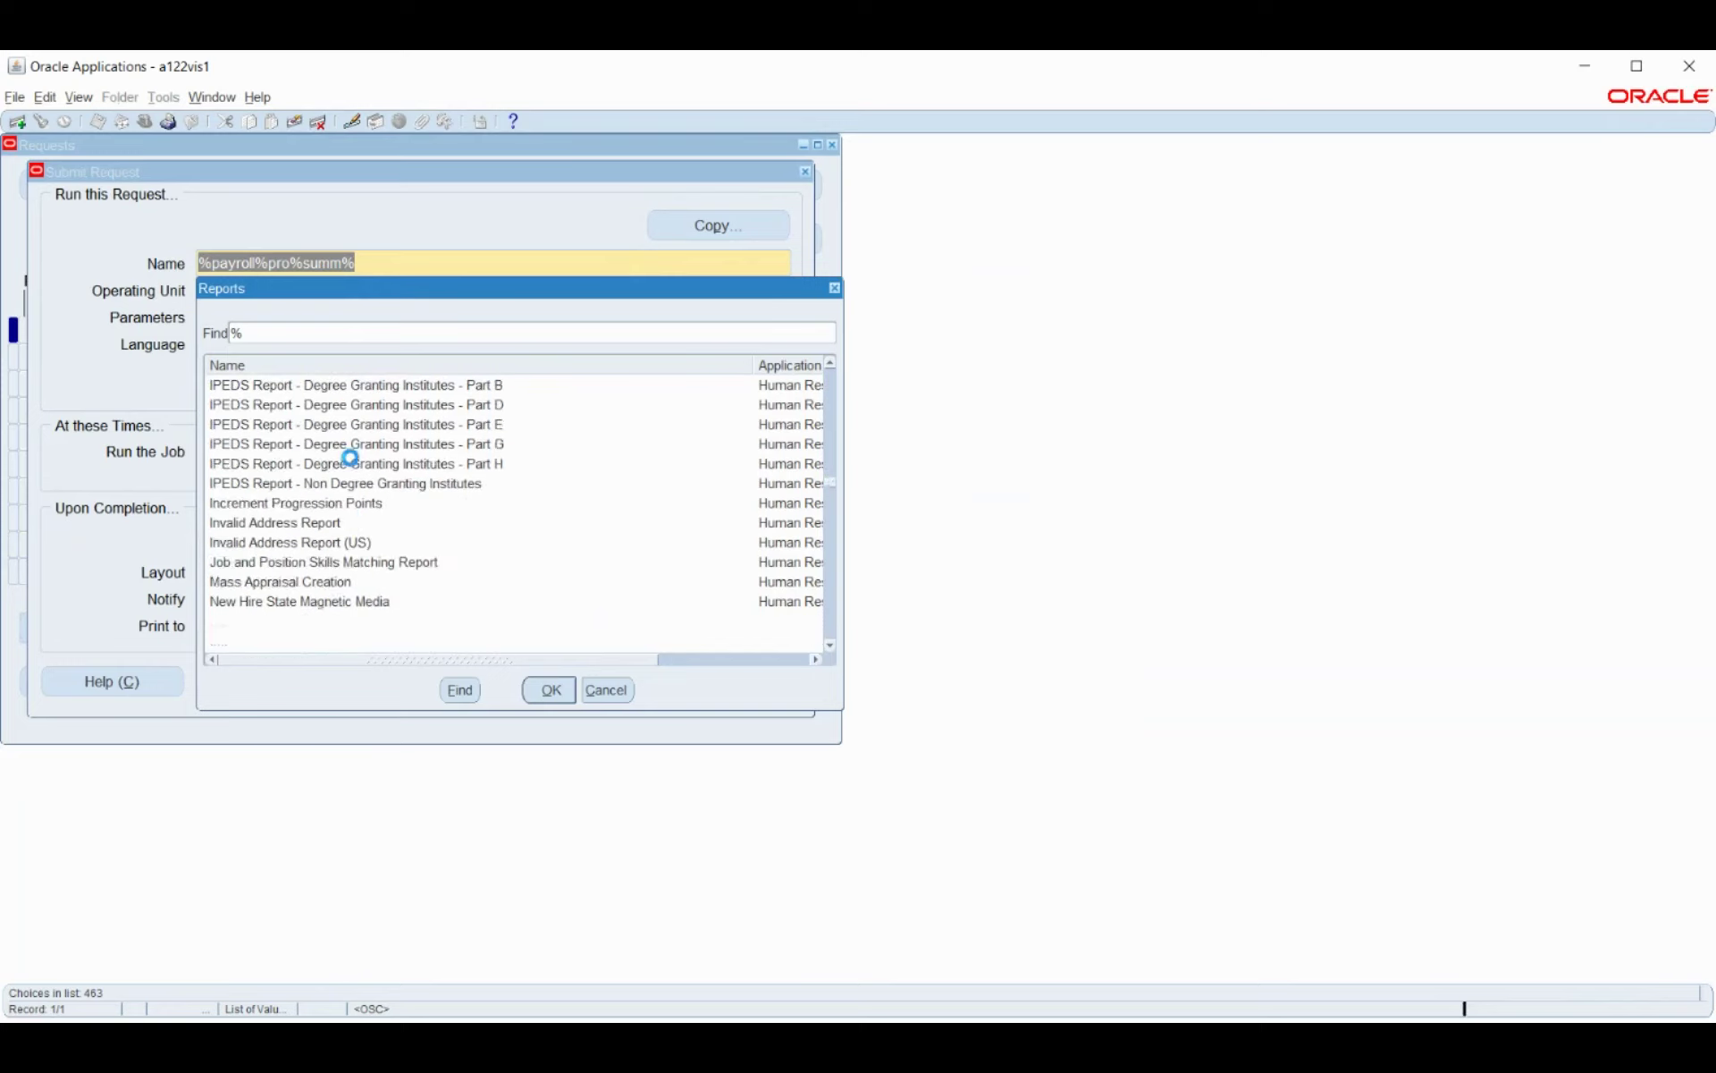
scroll(354, 466, down, 10)
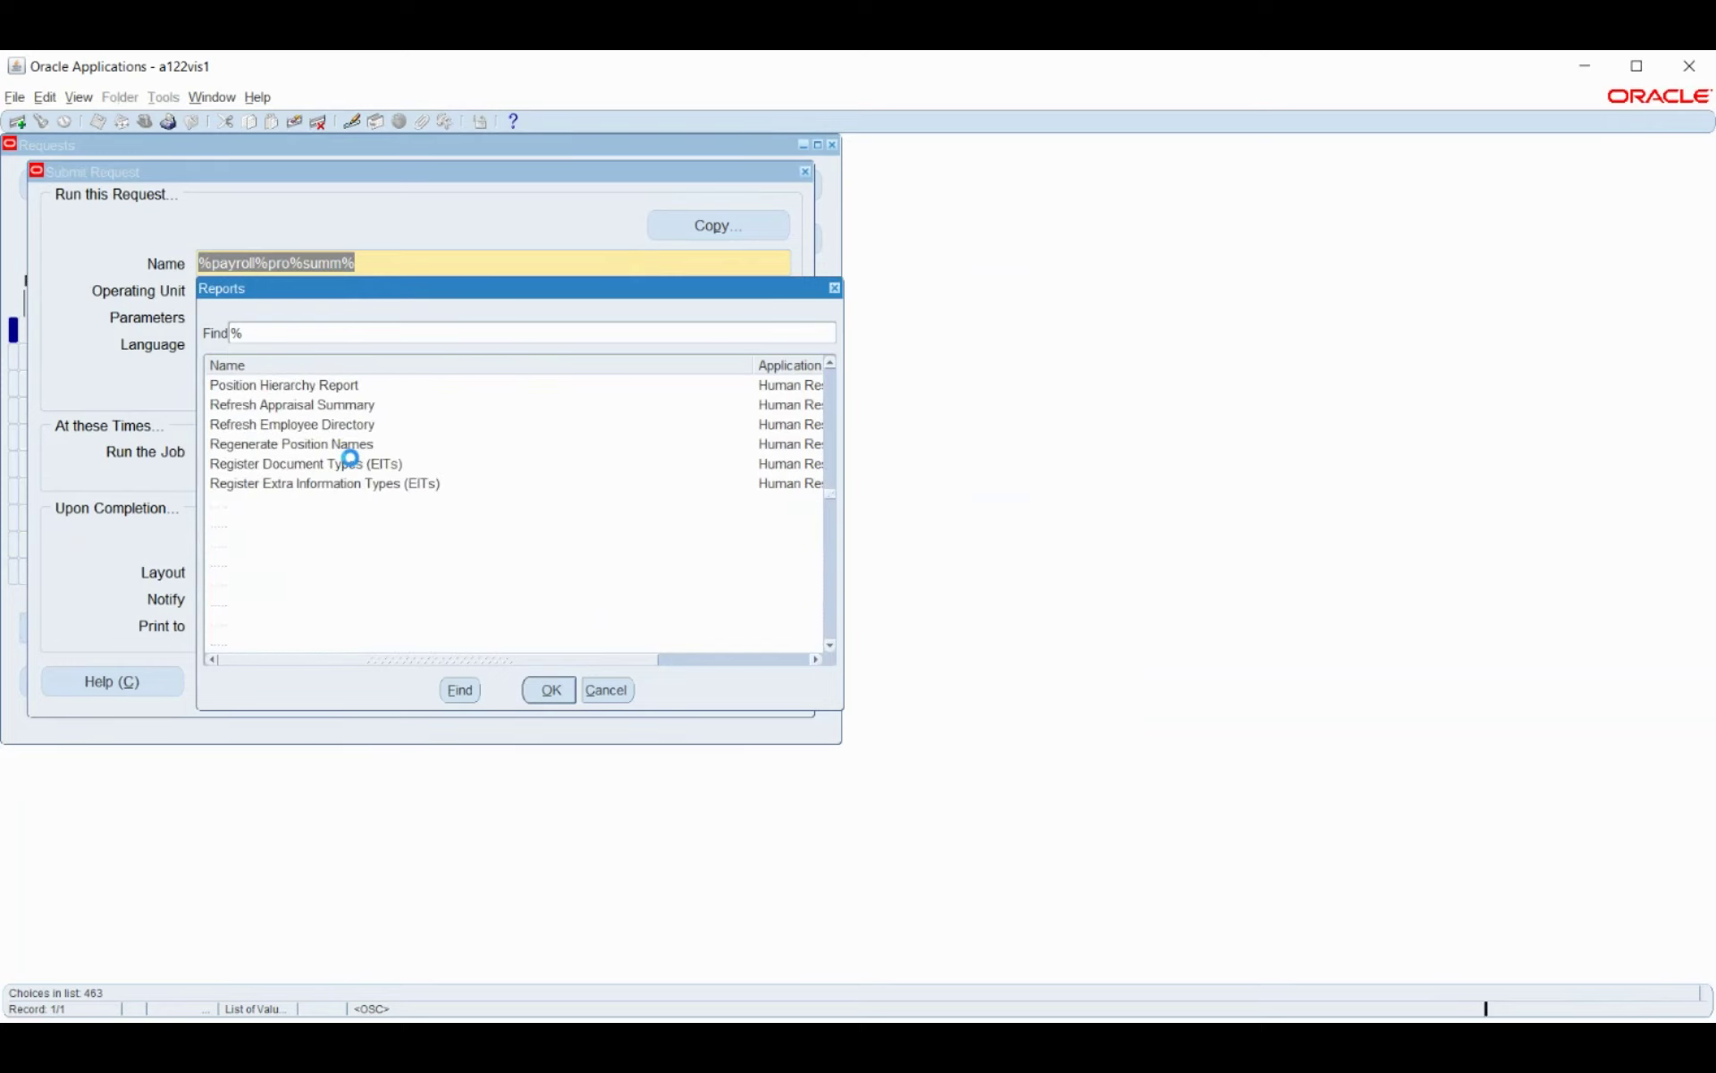
scroll(352, 461, down, 2)
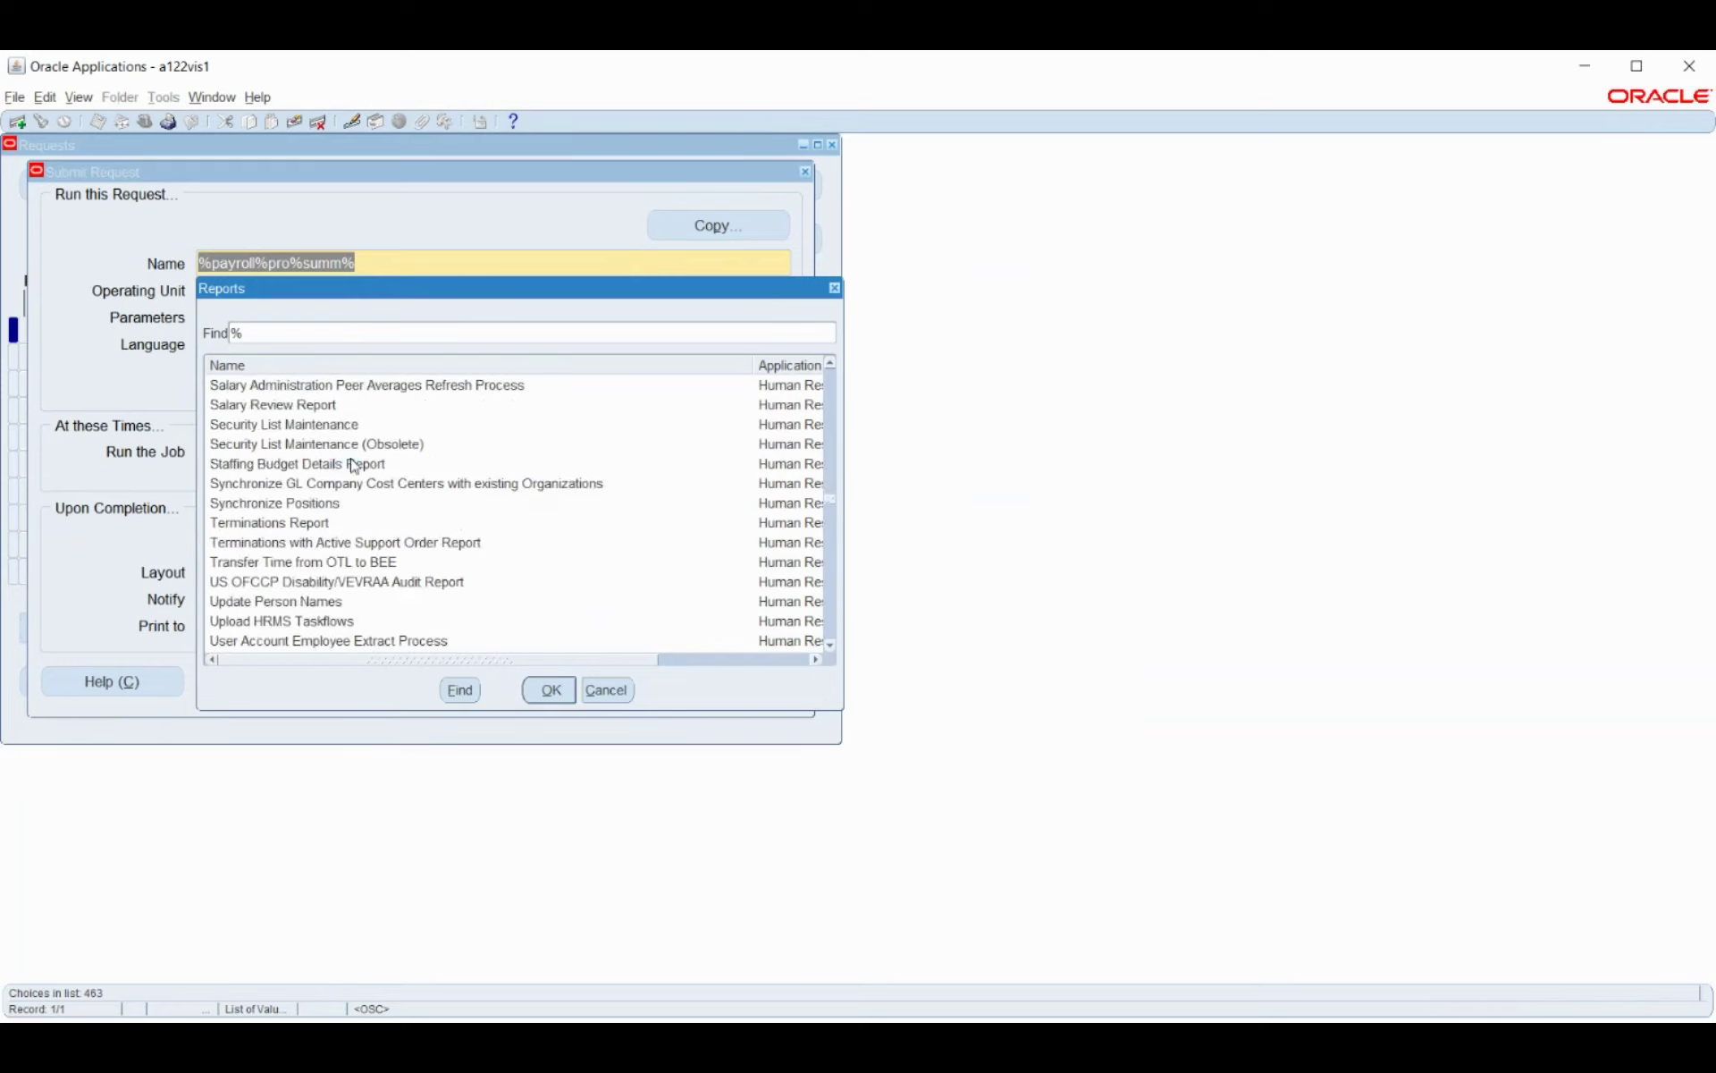
scroll(354, 465, up, 2)
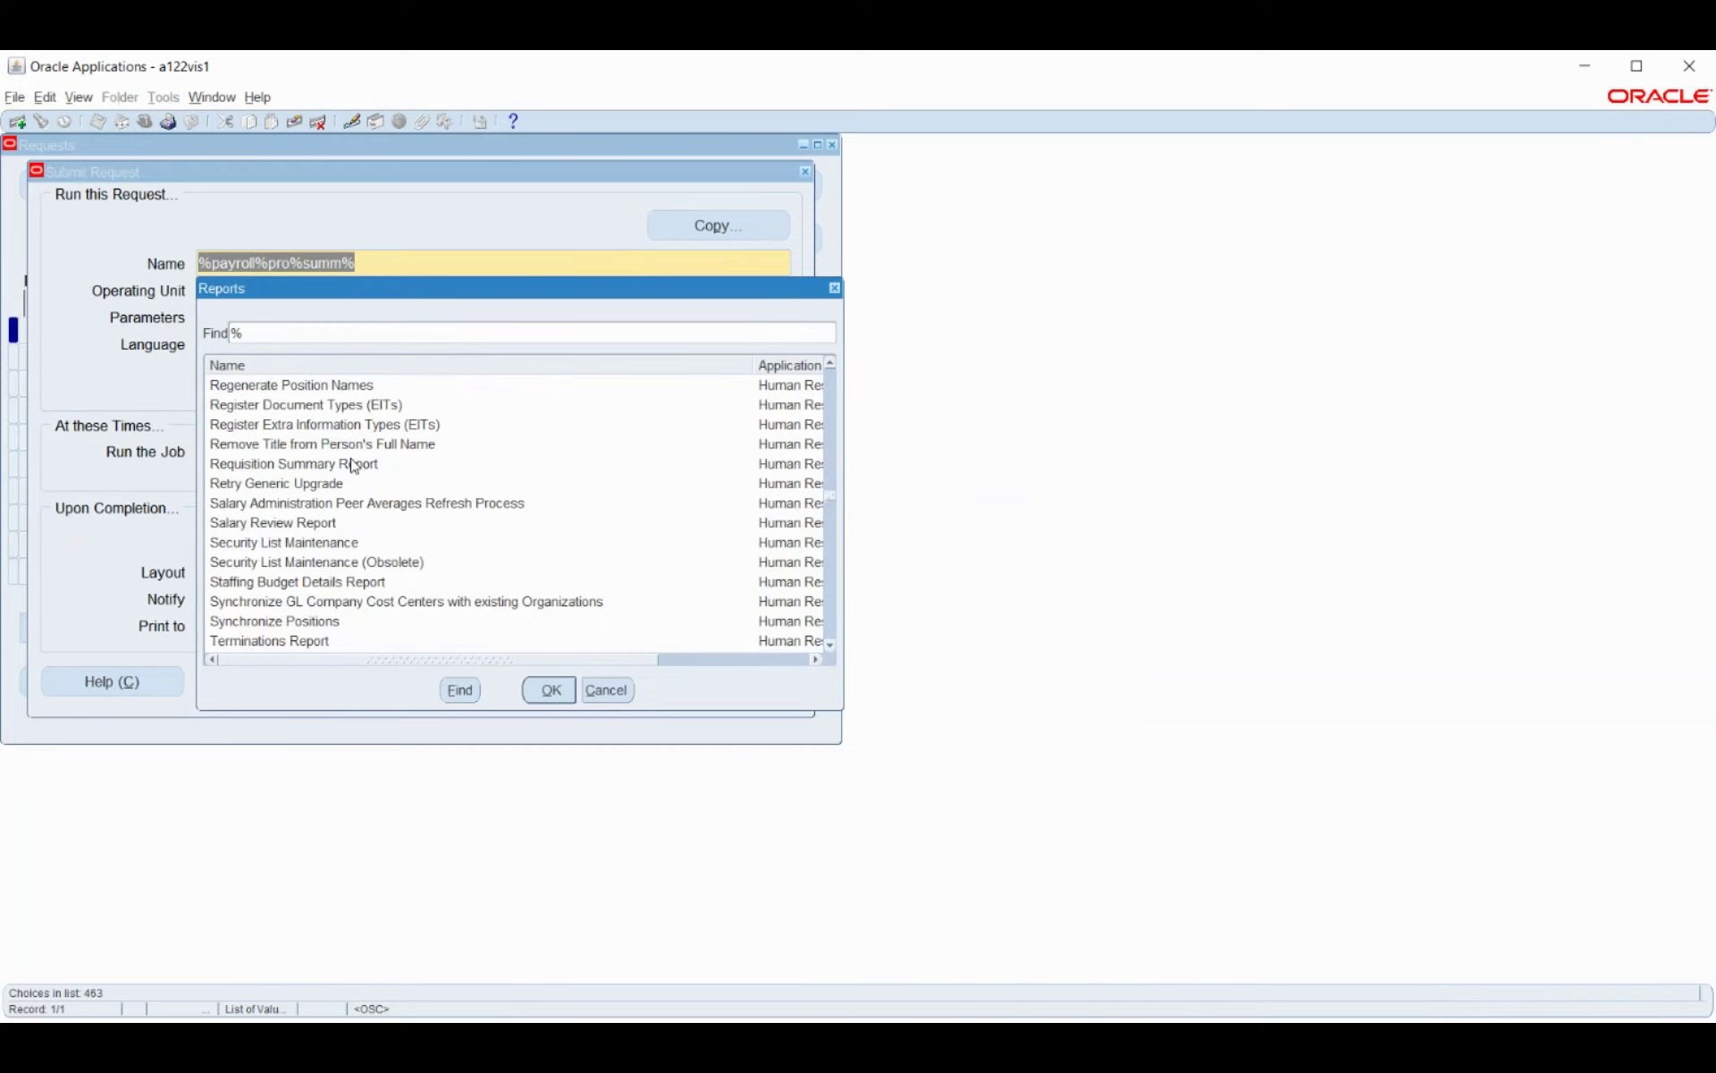
scroll(354, 466, down, 7)
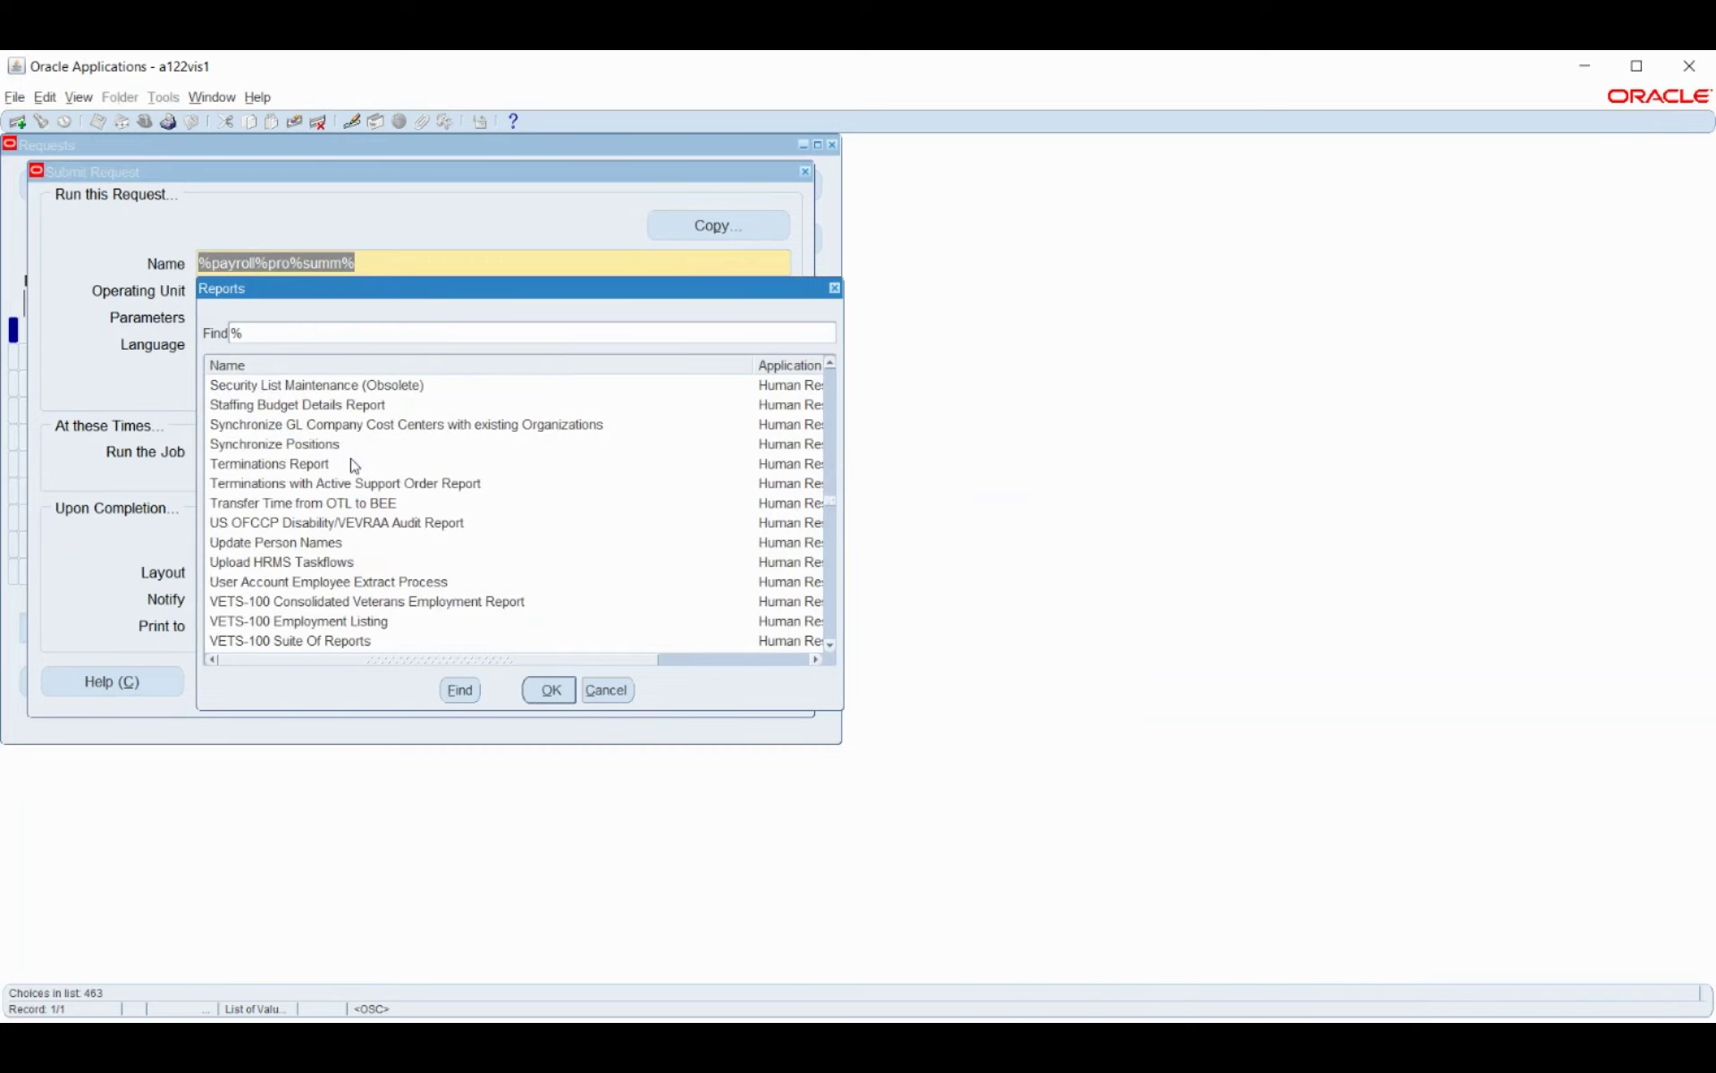
scroll(351, 458, down, 5)
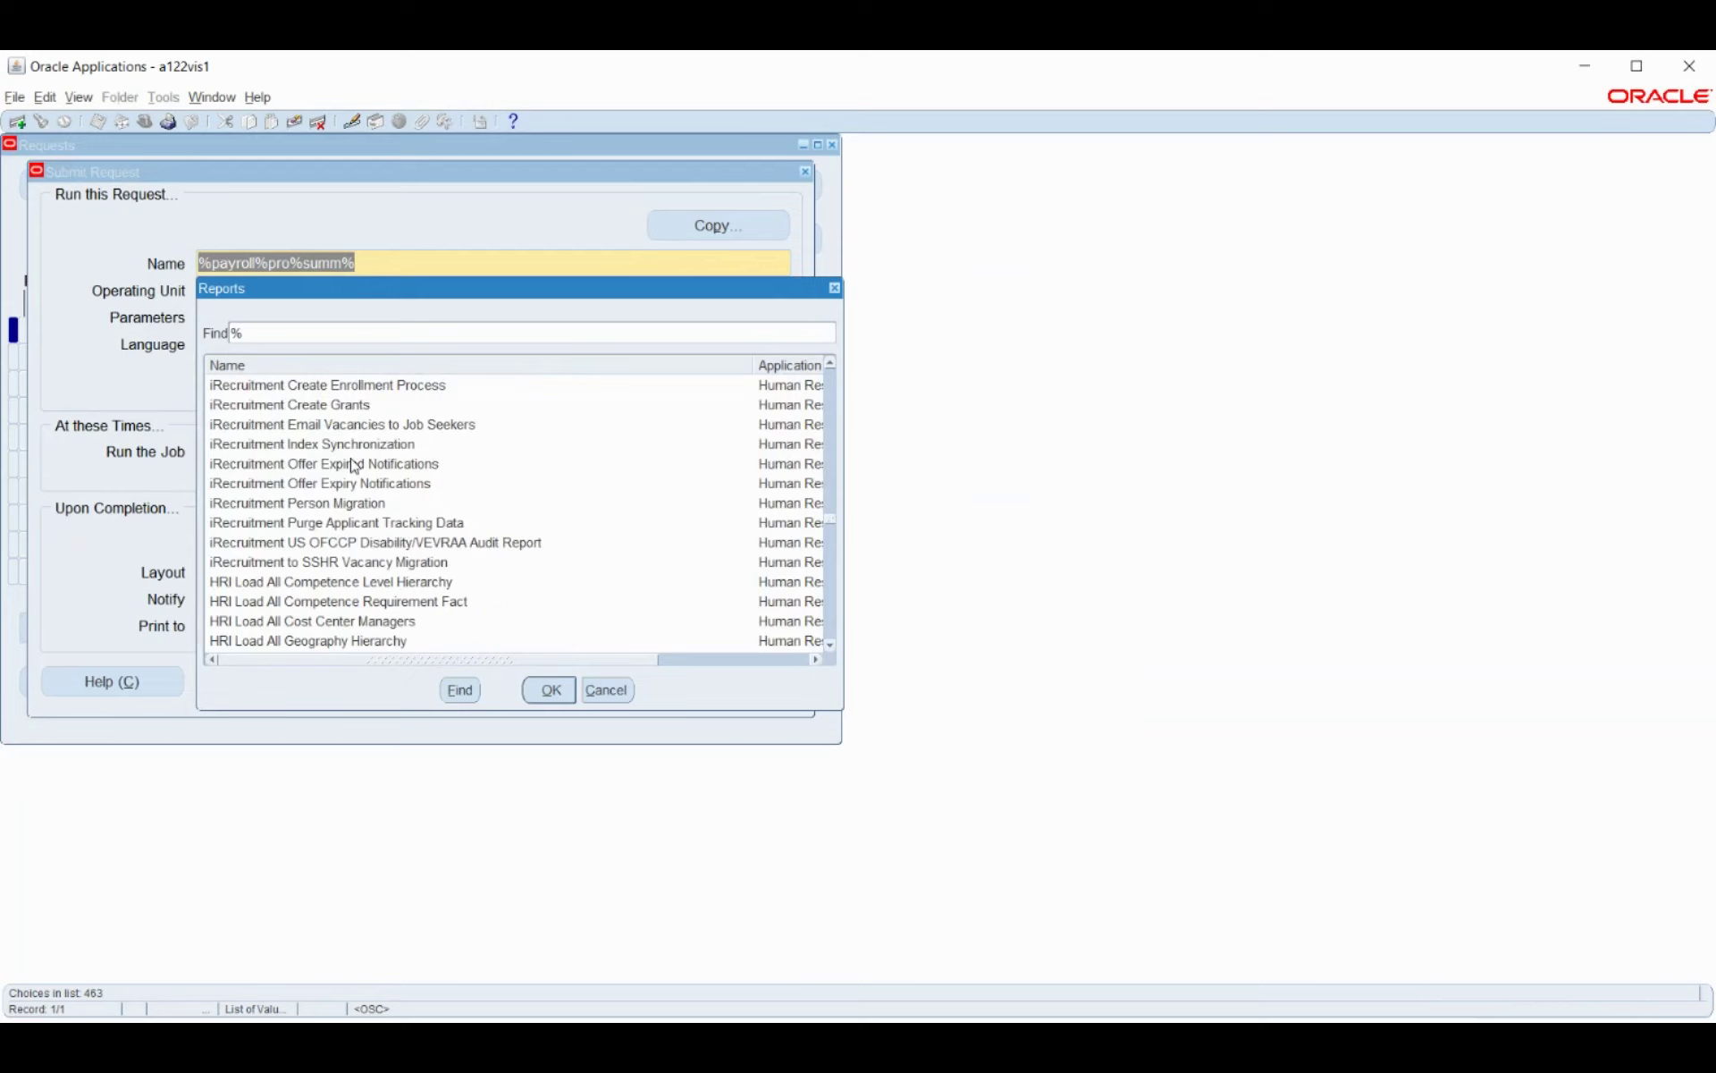
scroll(352, 462, down, 1)
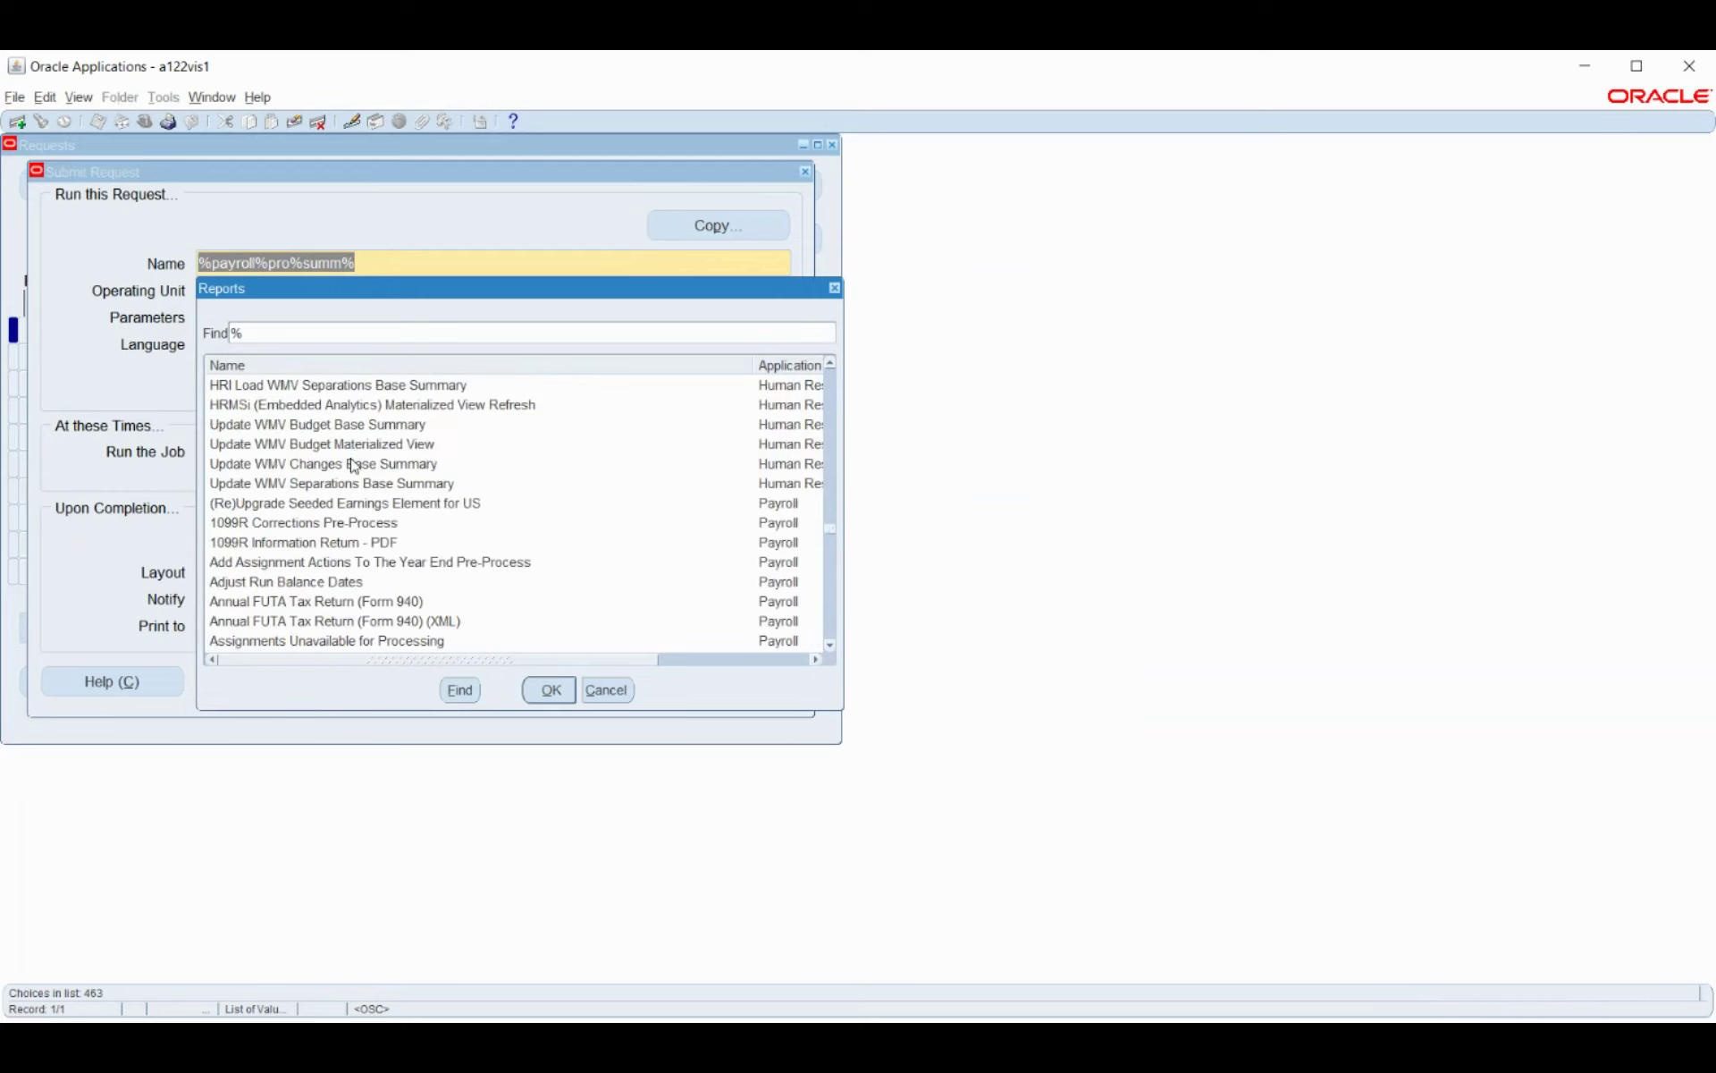
scroll(354, 466, down, 6)
scroll(359, 455, down, 2)
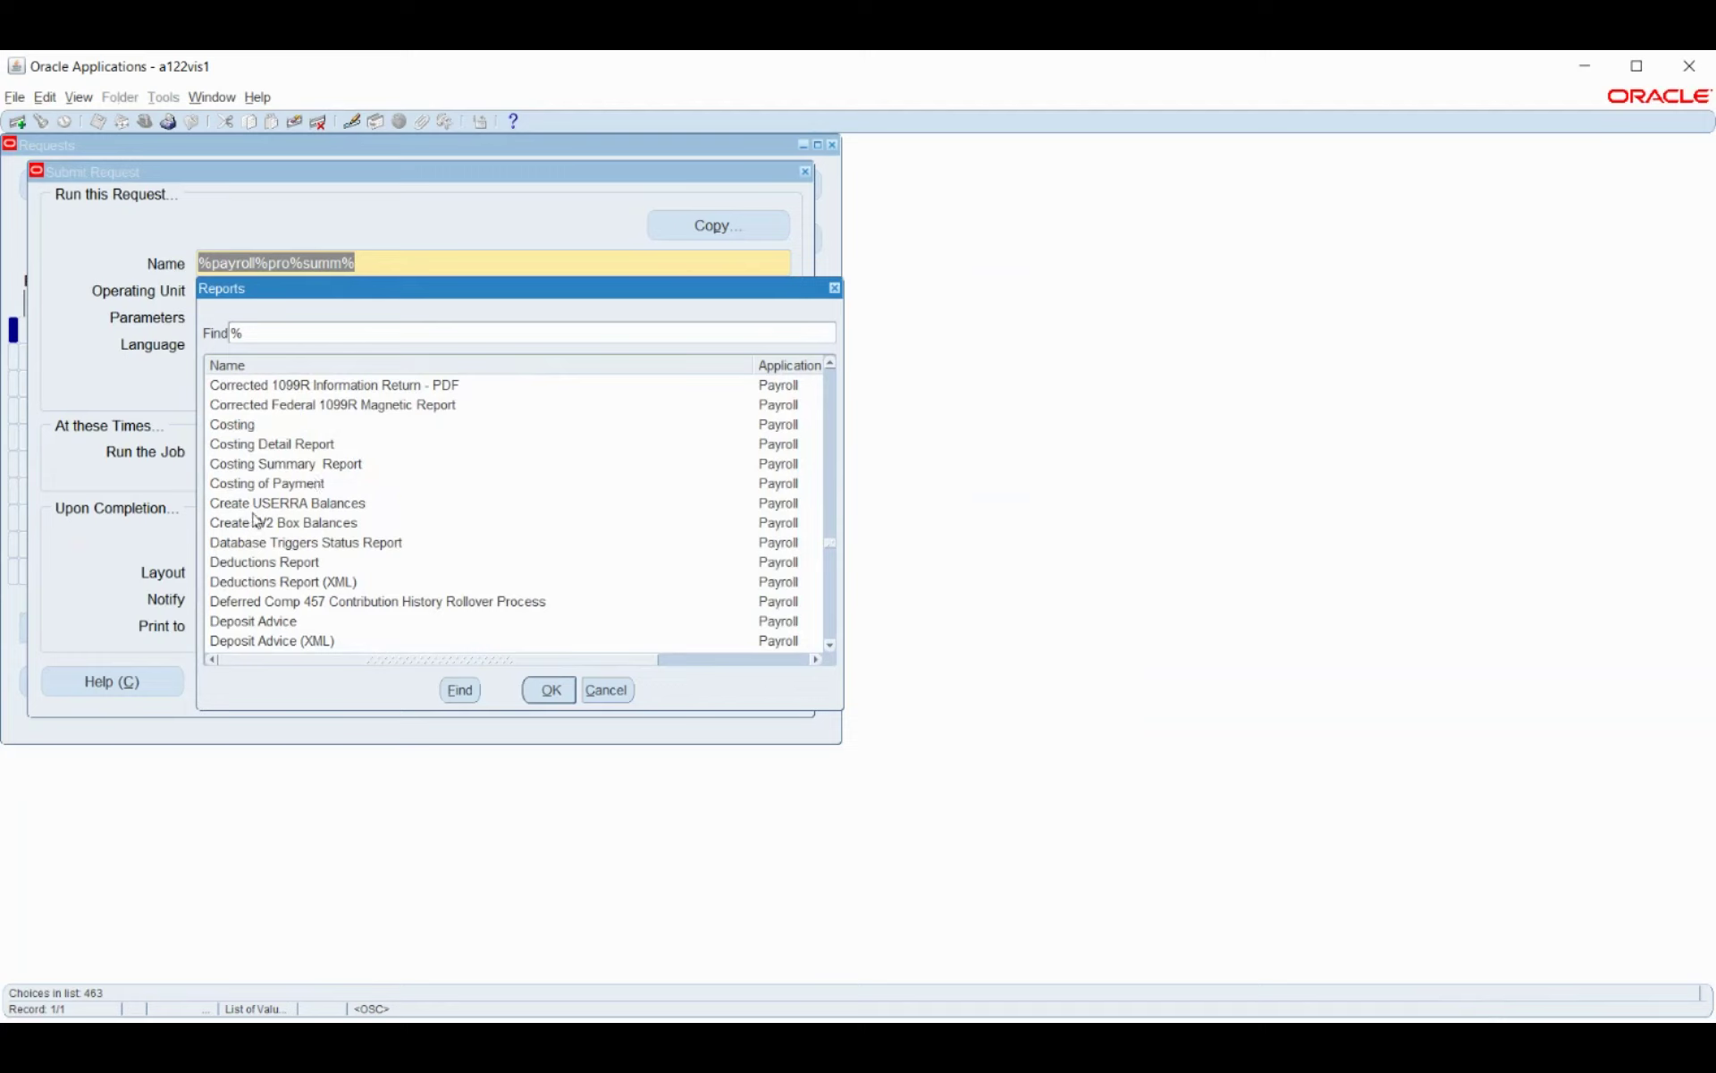
scroll(361, 515, down, 3)
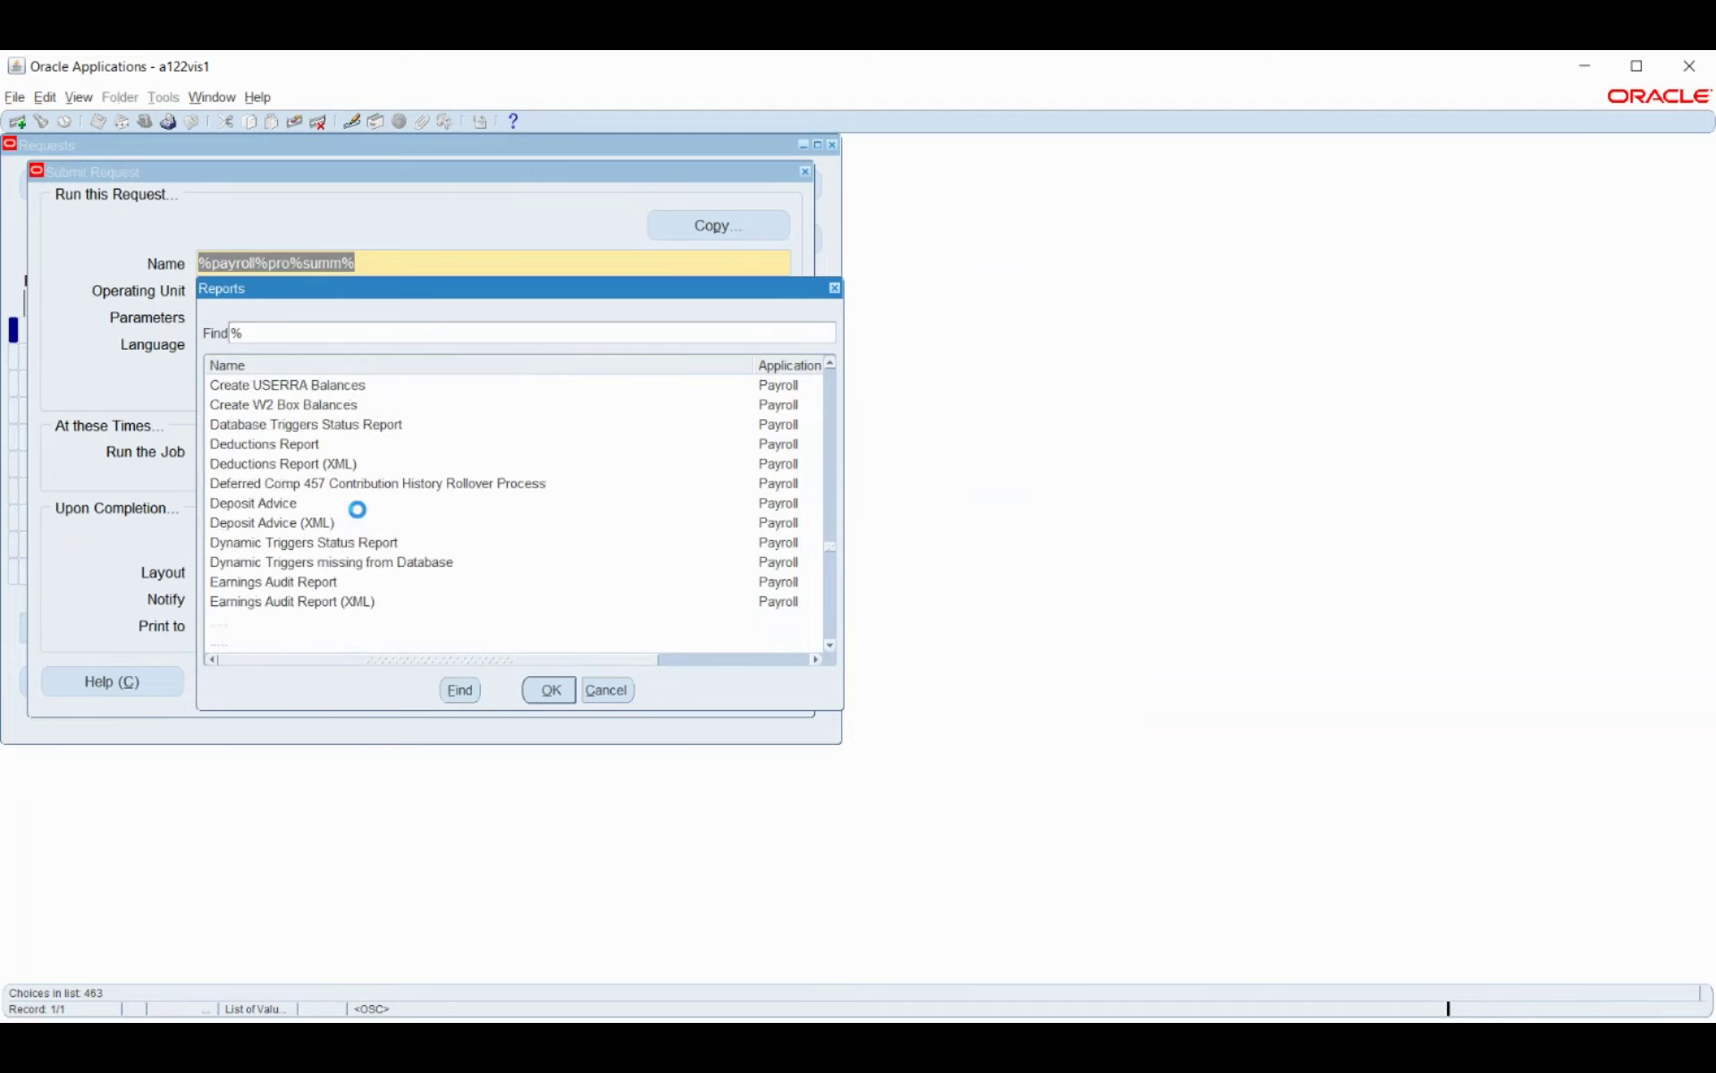
scroll(361, 517, down, 4)
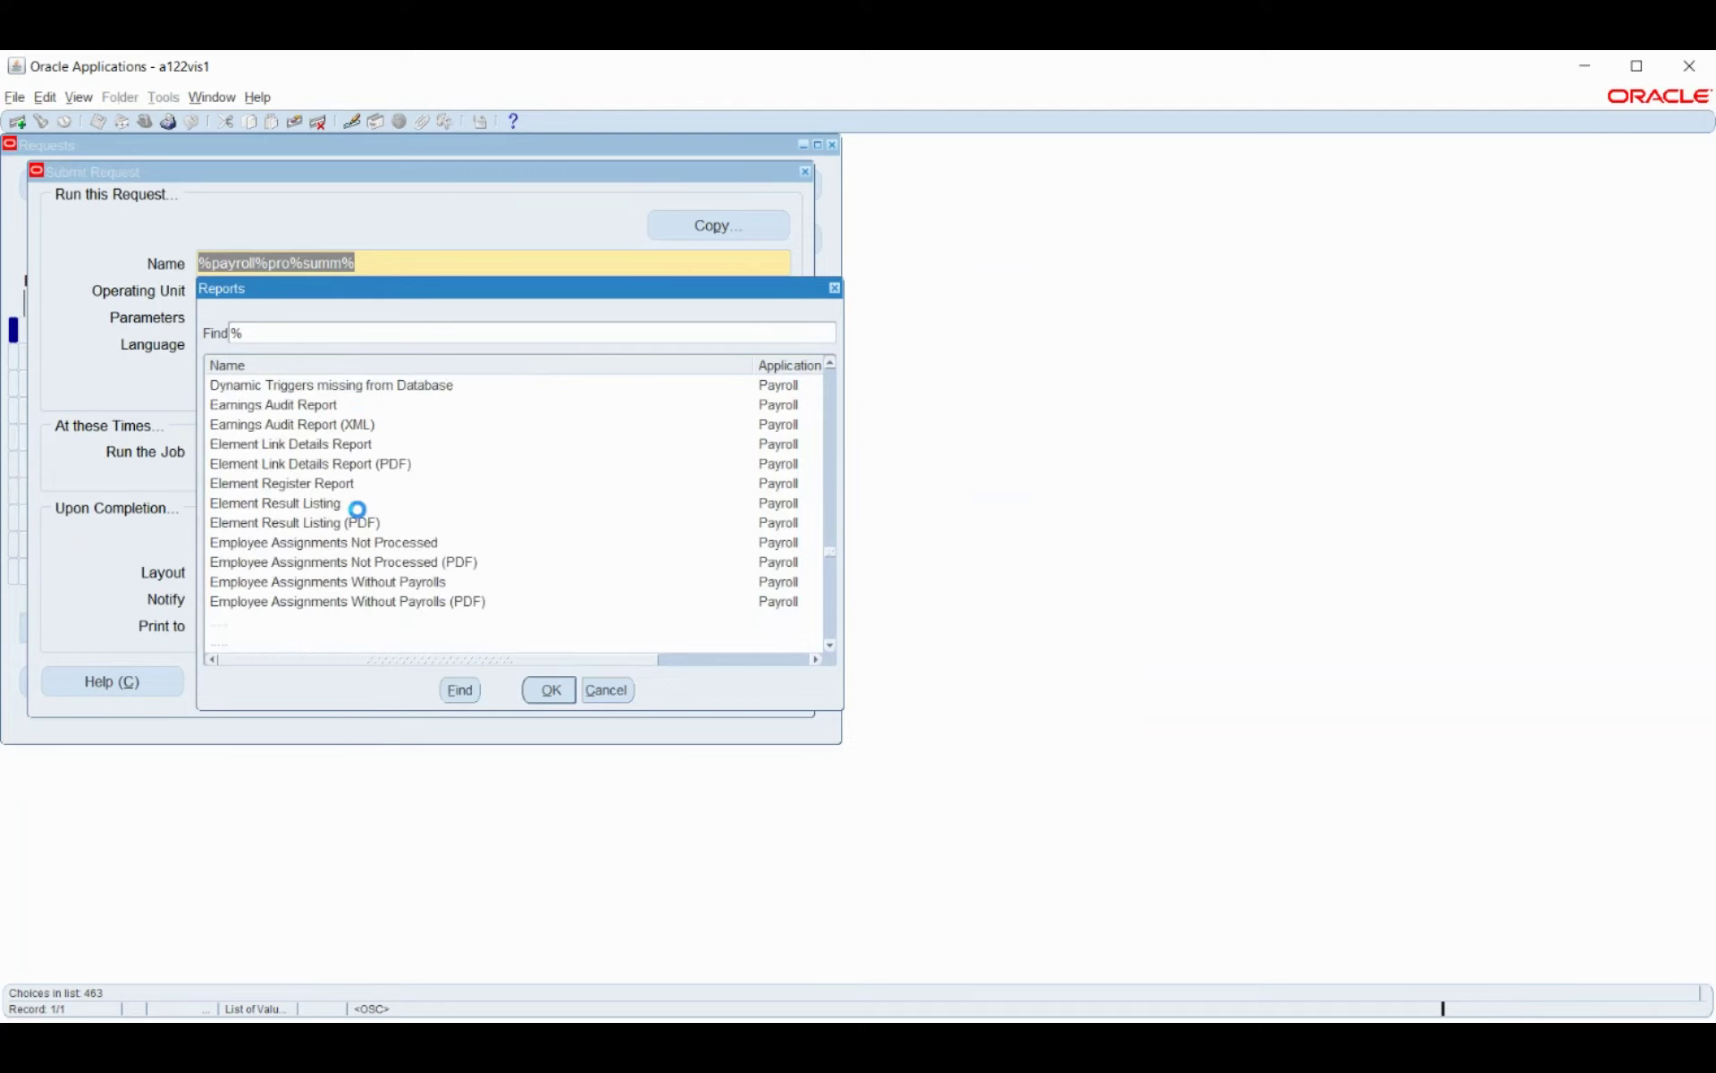
scroll(361, 517, down, 4)
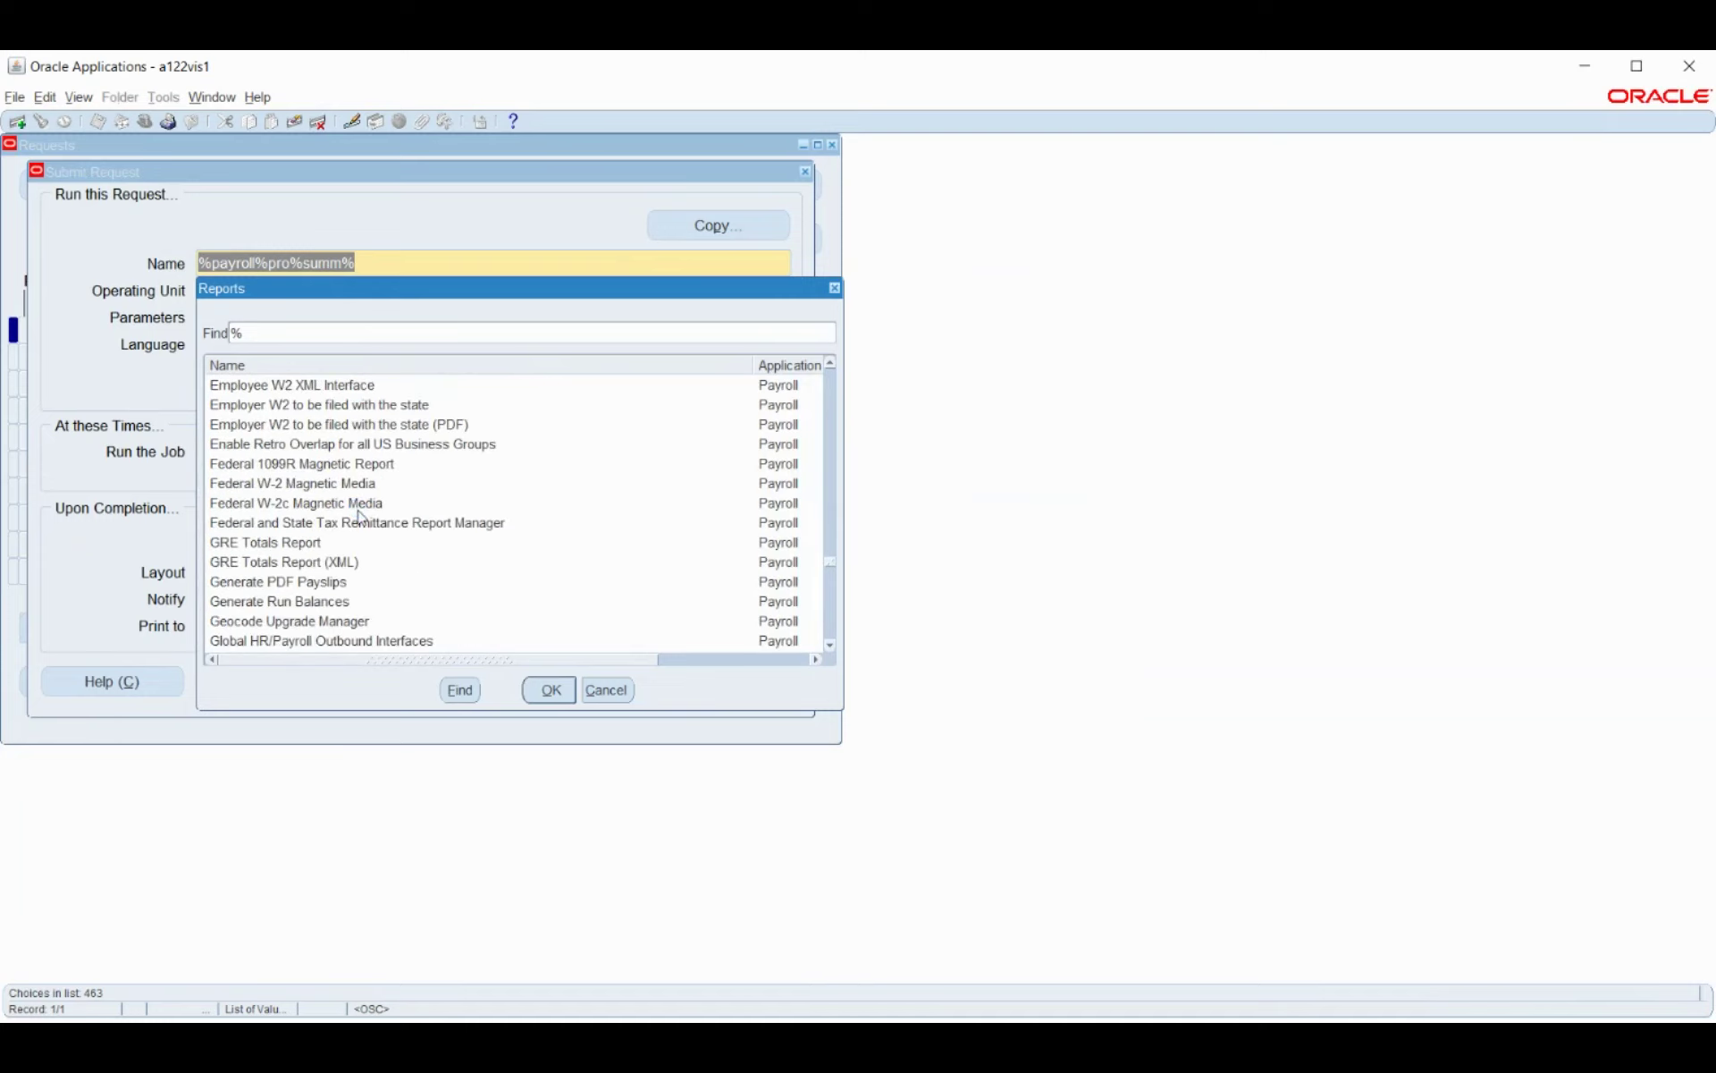
scroll(361, 516, down, 3)
scroll(361, 517, down, 2)
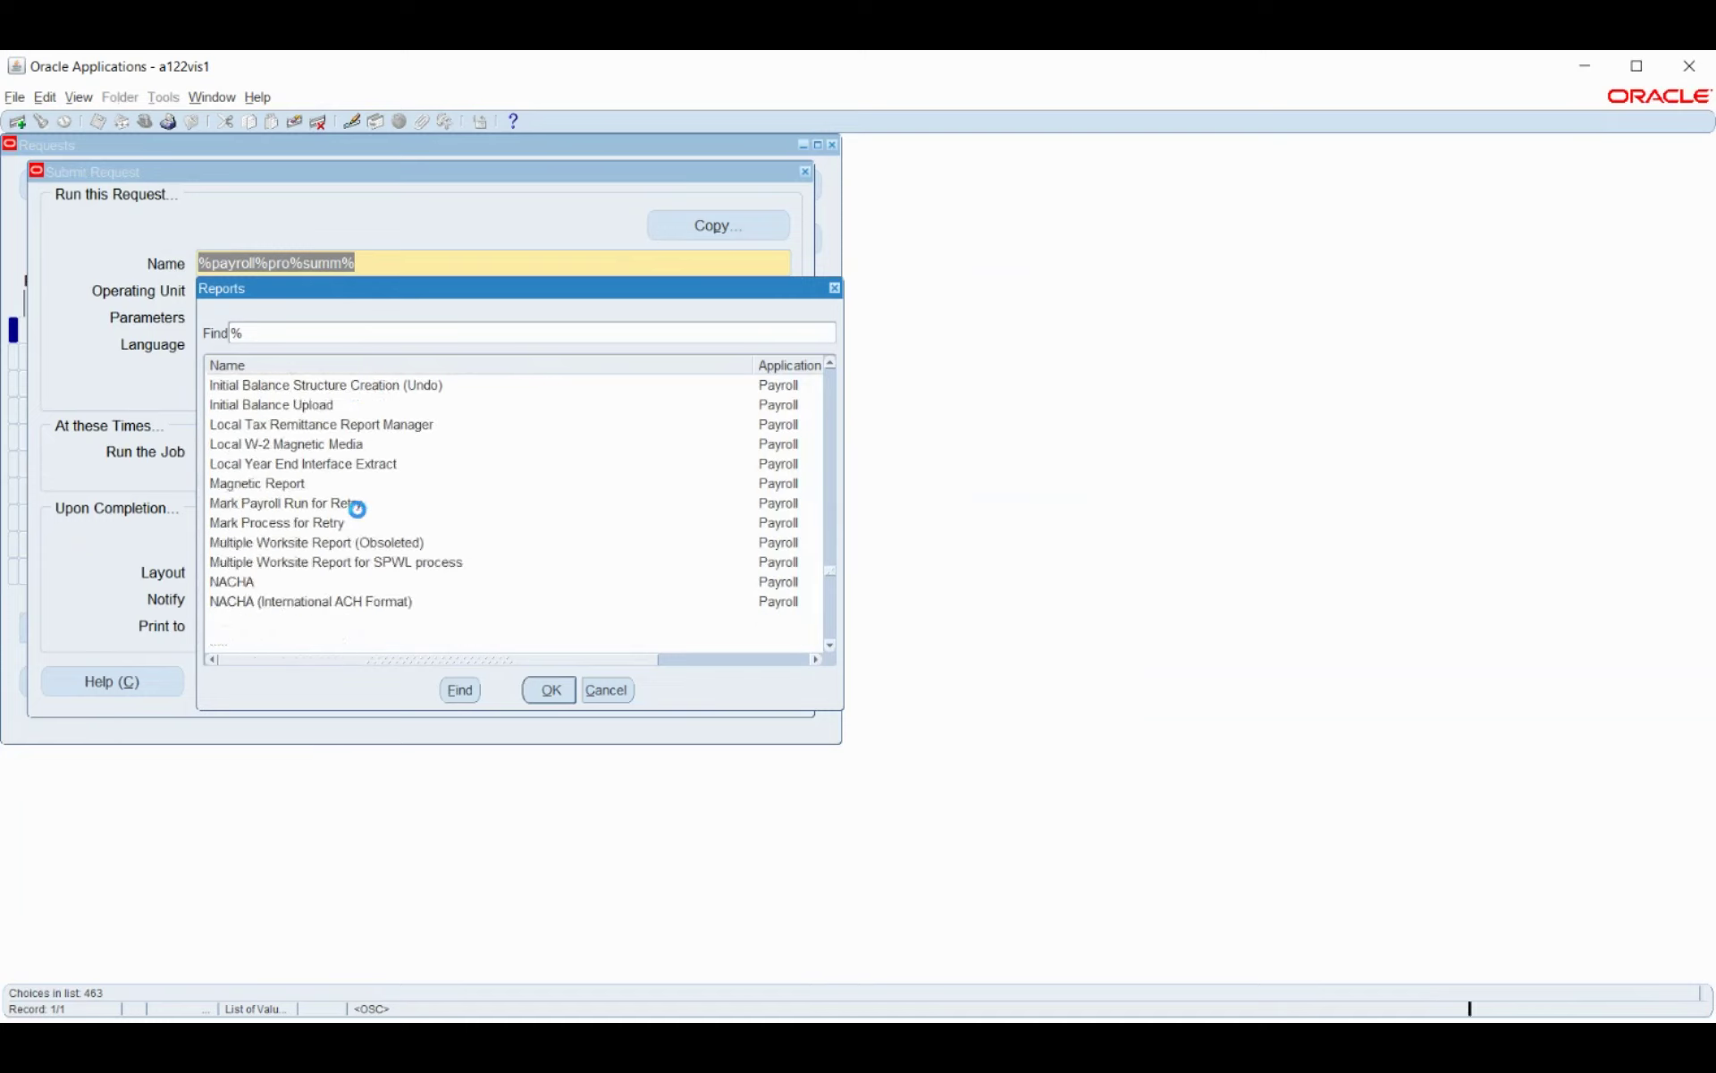
scroll(361, 517, down, 3)
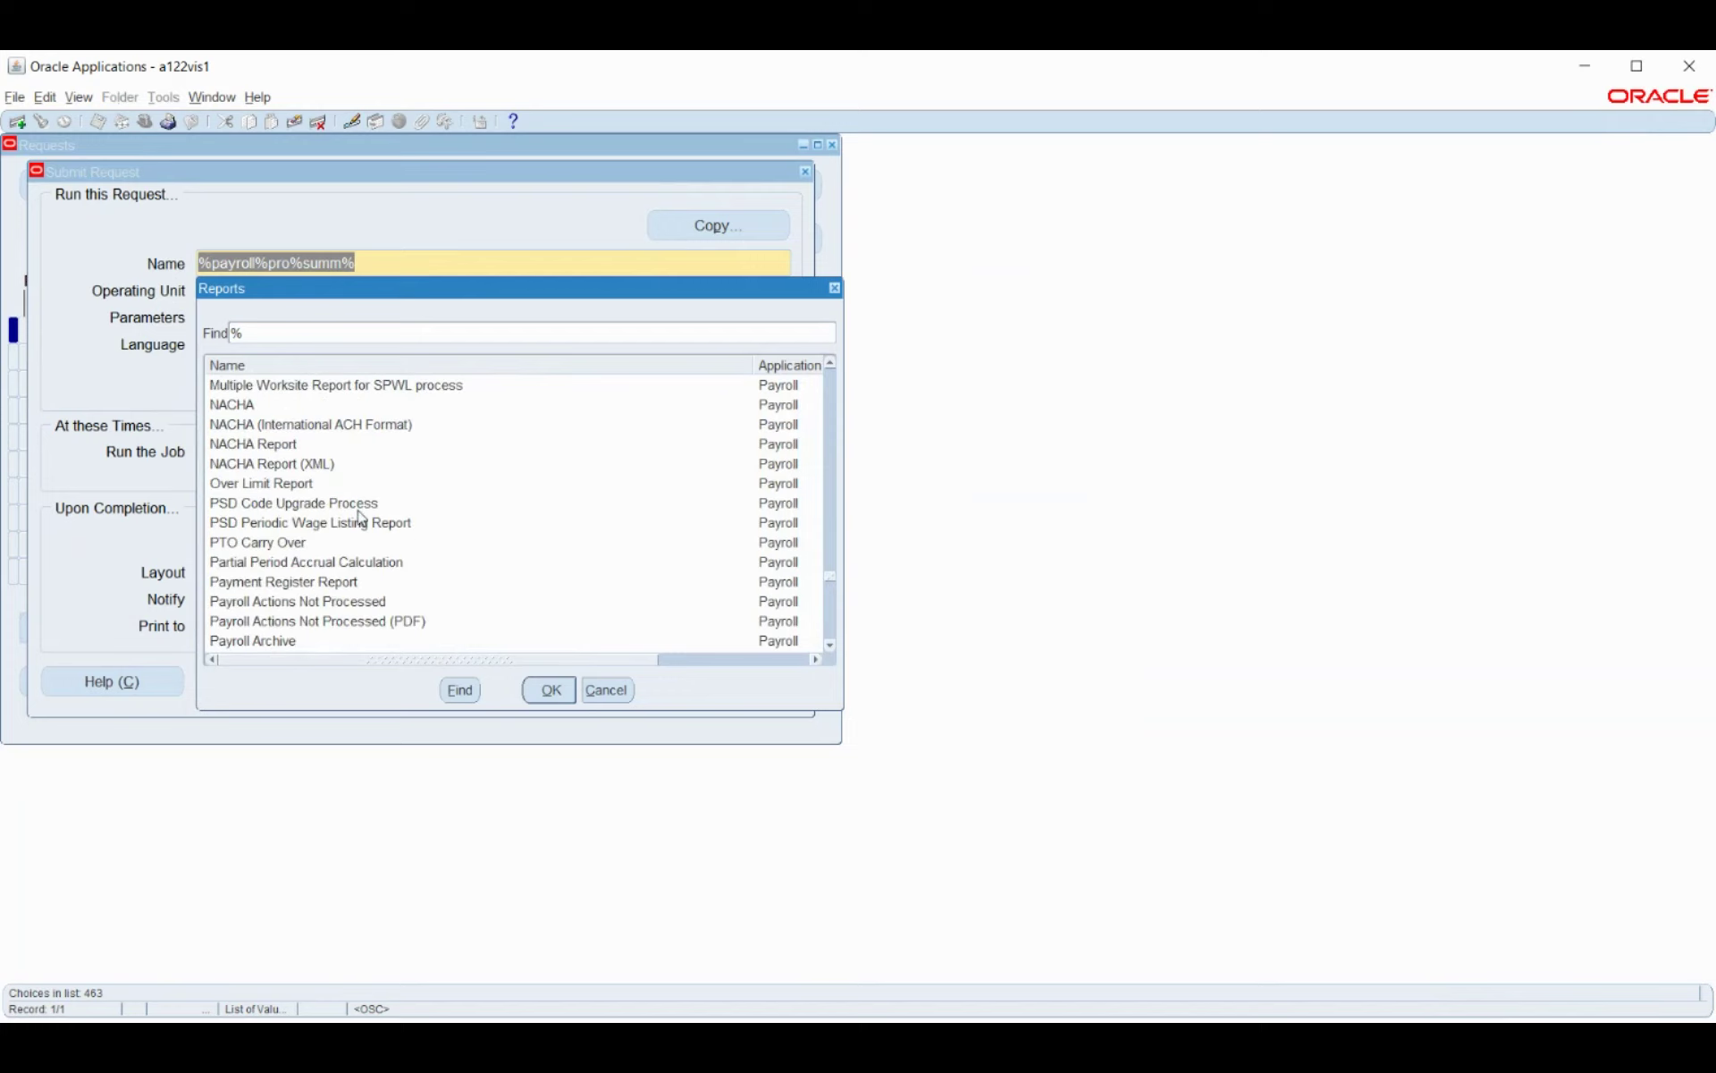
scroll(361, 517, down, 2)
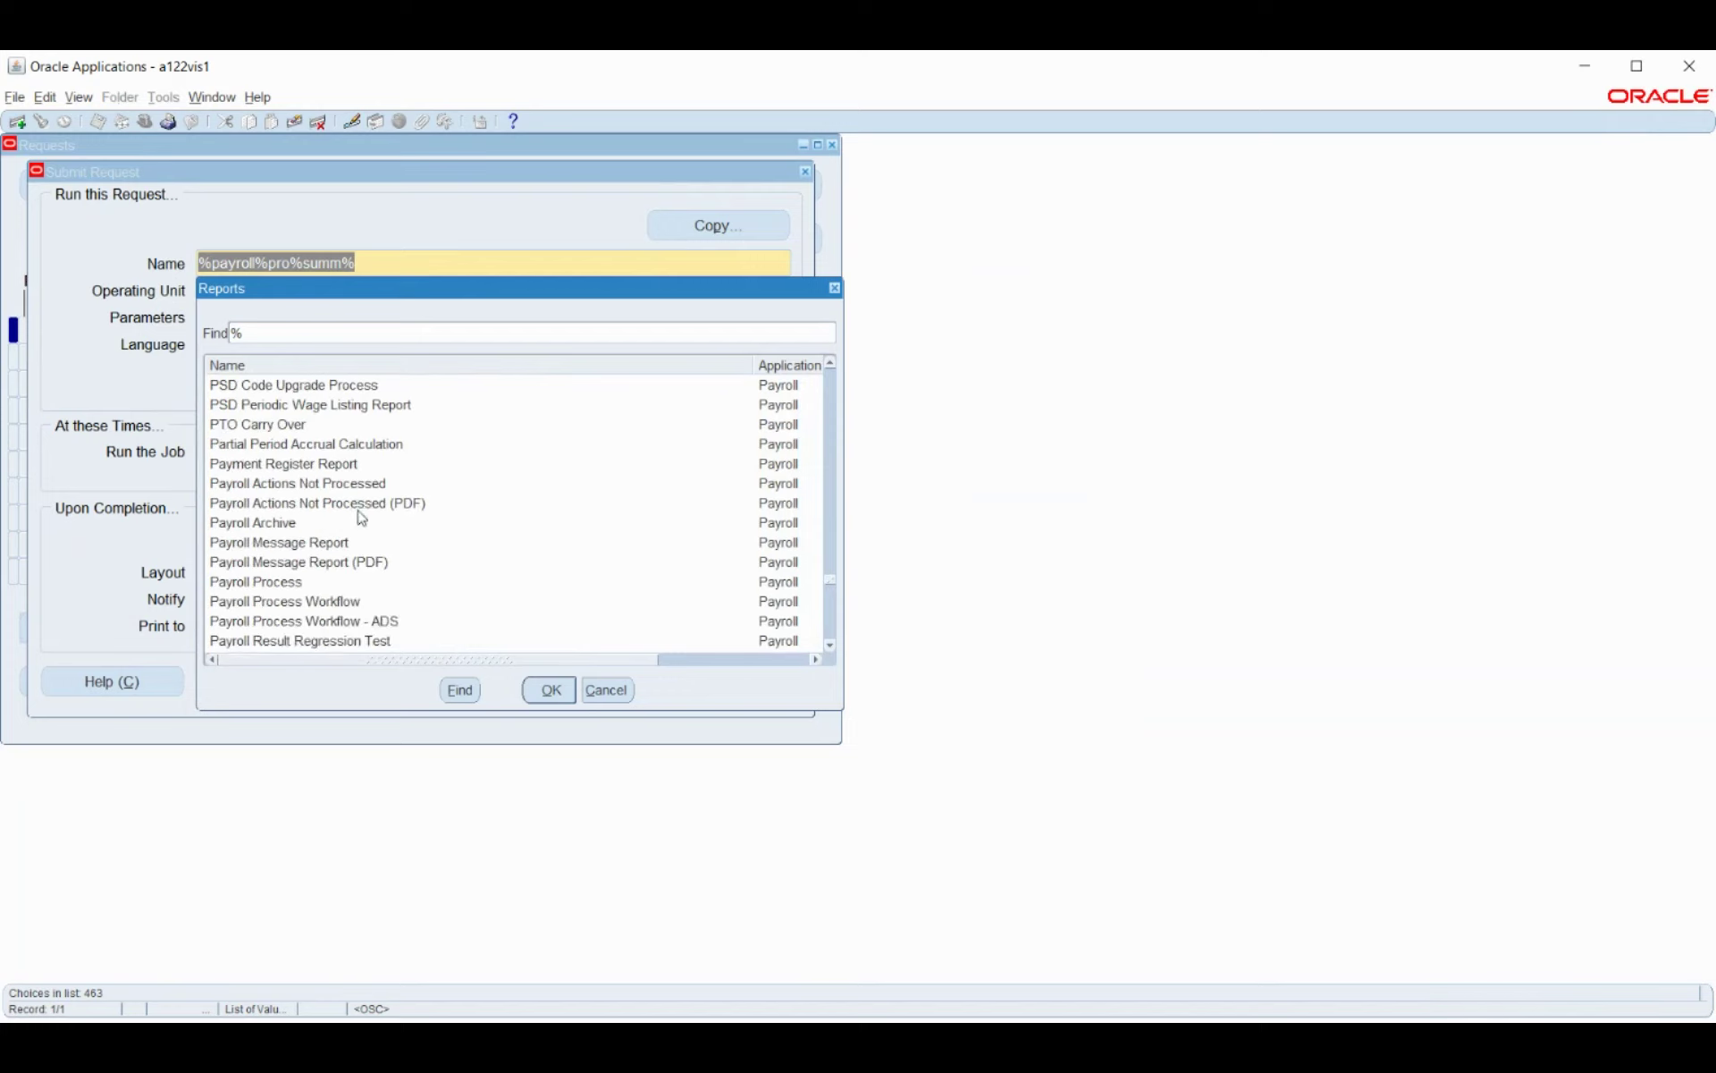
click(252, 464)
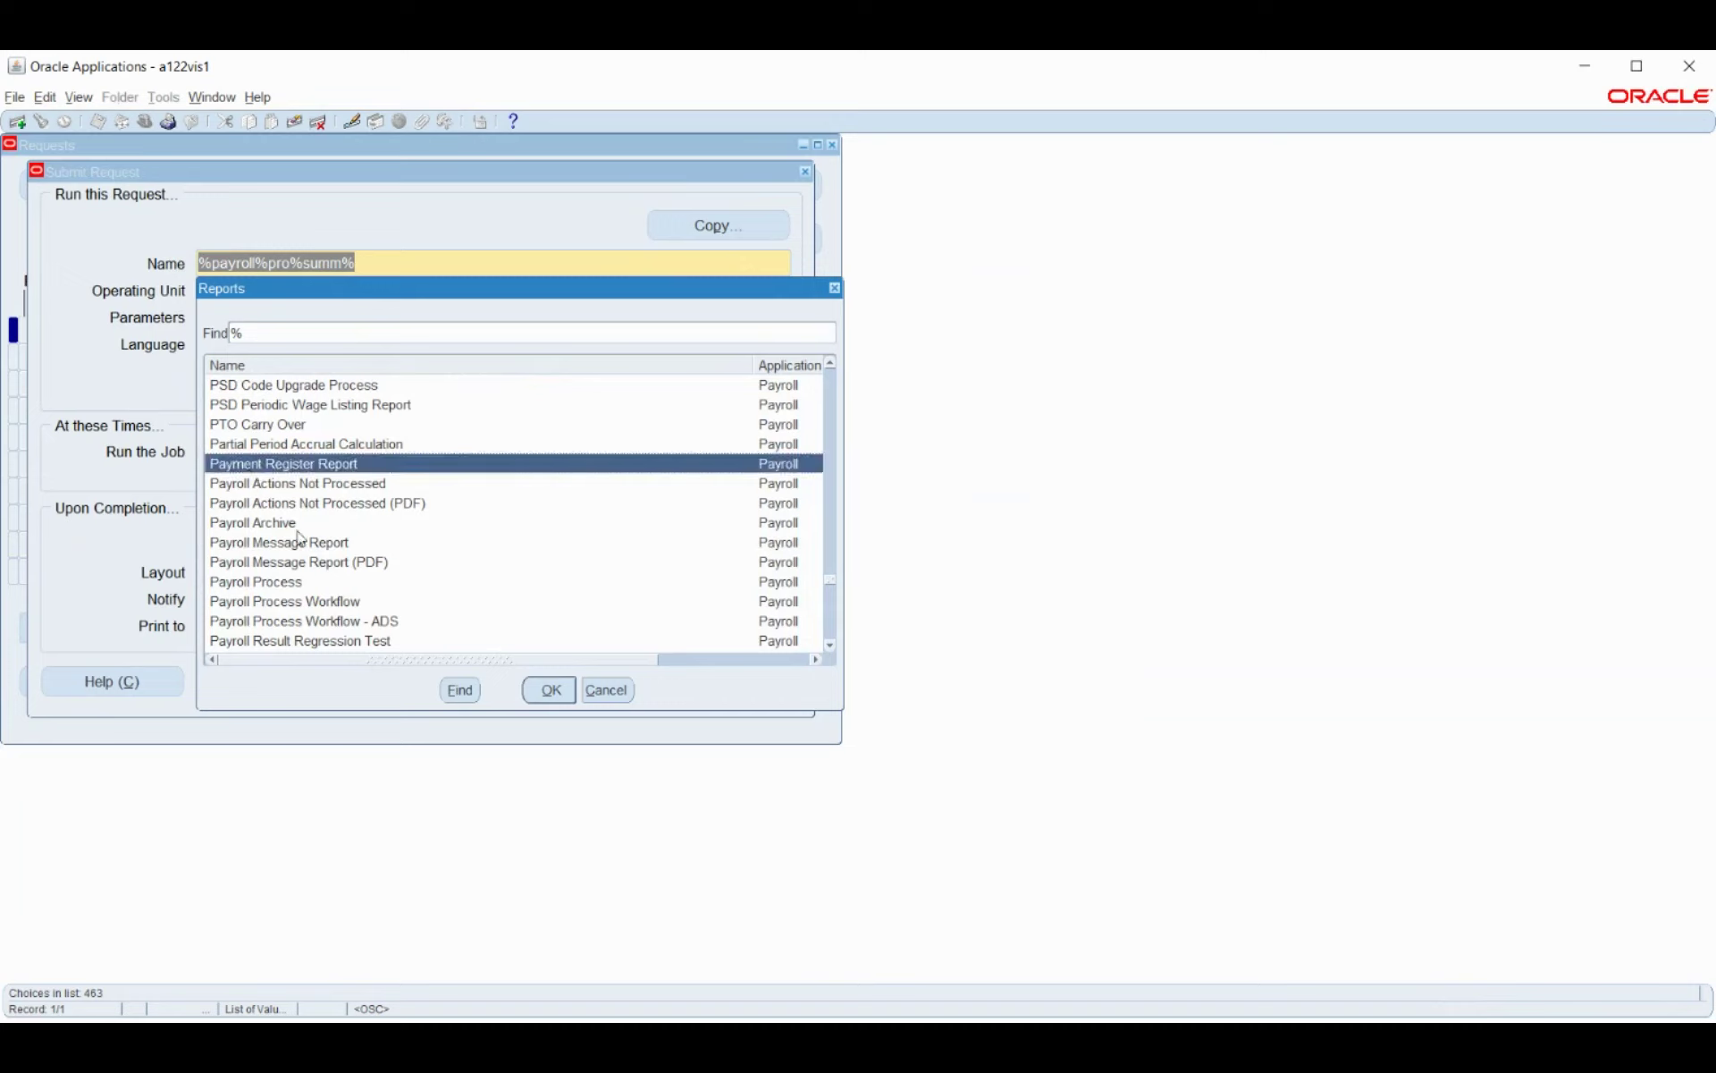
scroll(300, 531, down, 2)
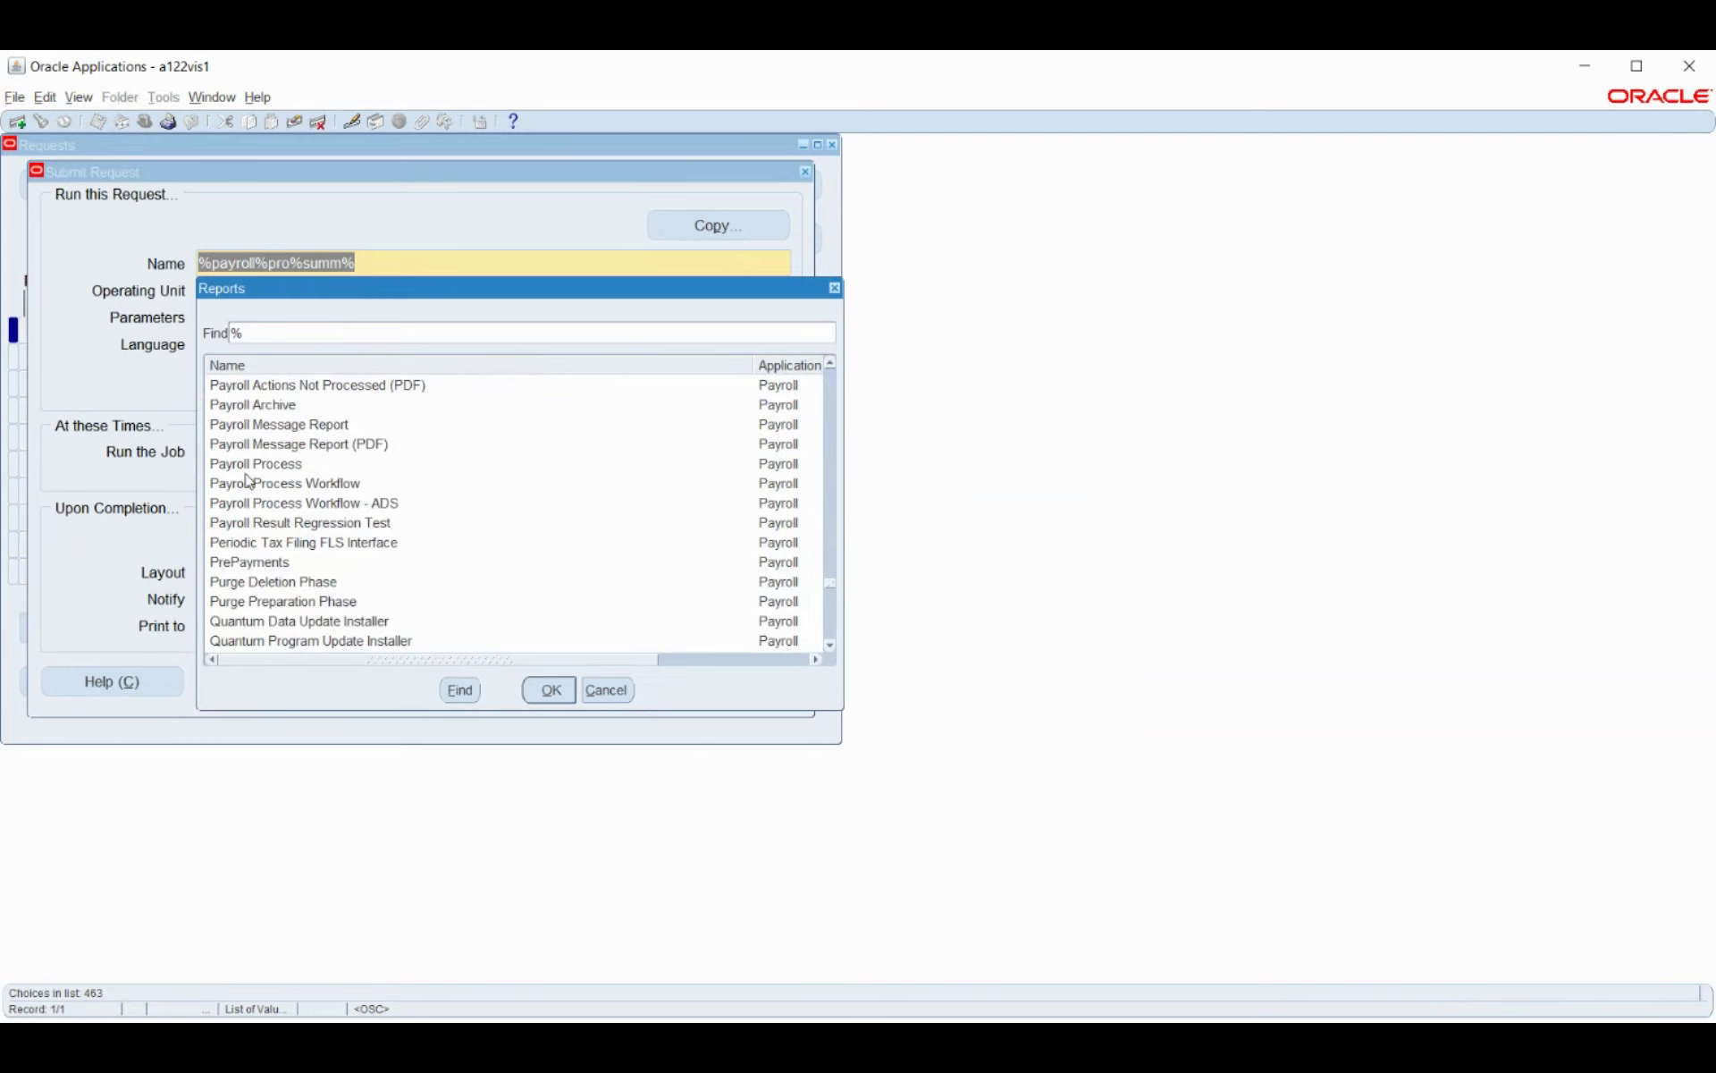
scroll(249, 481, up, 4)
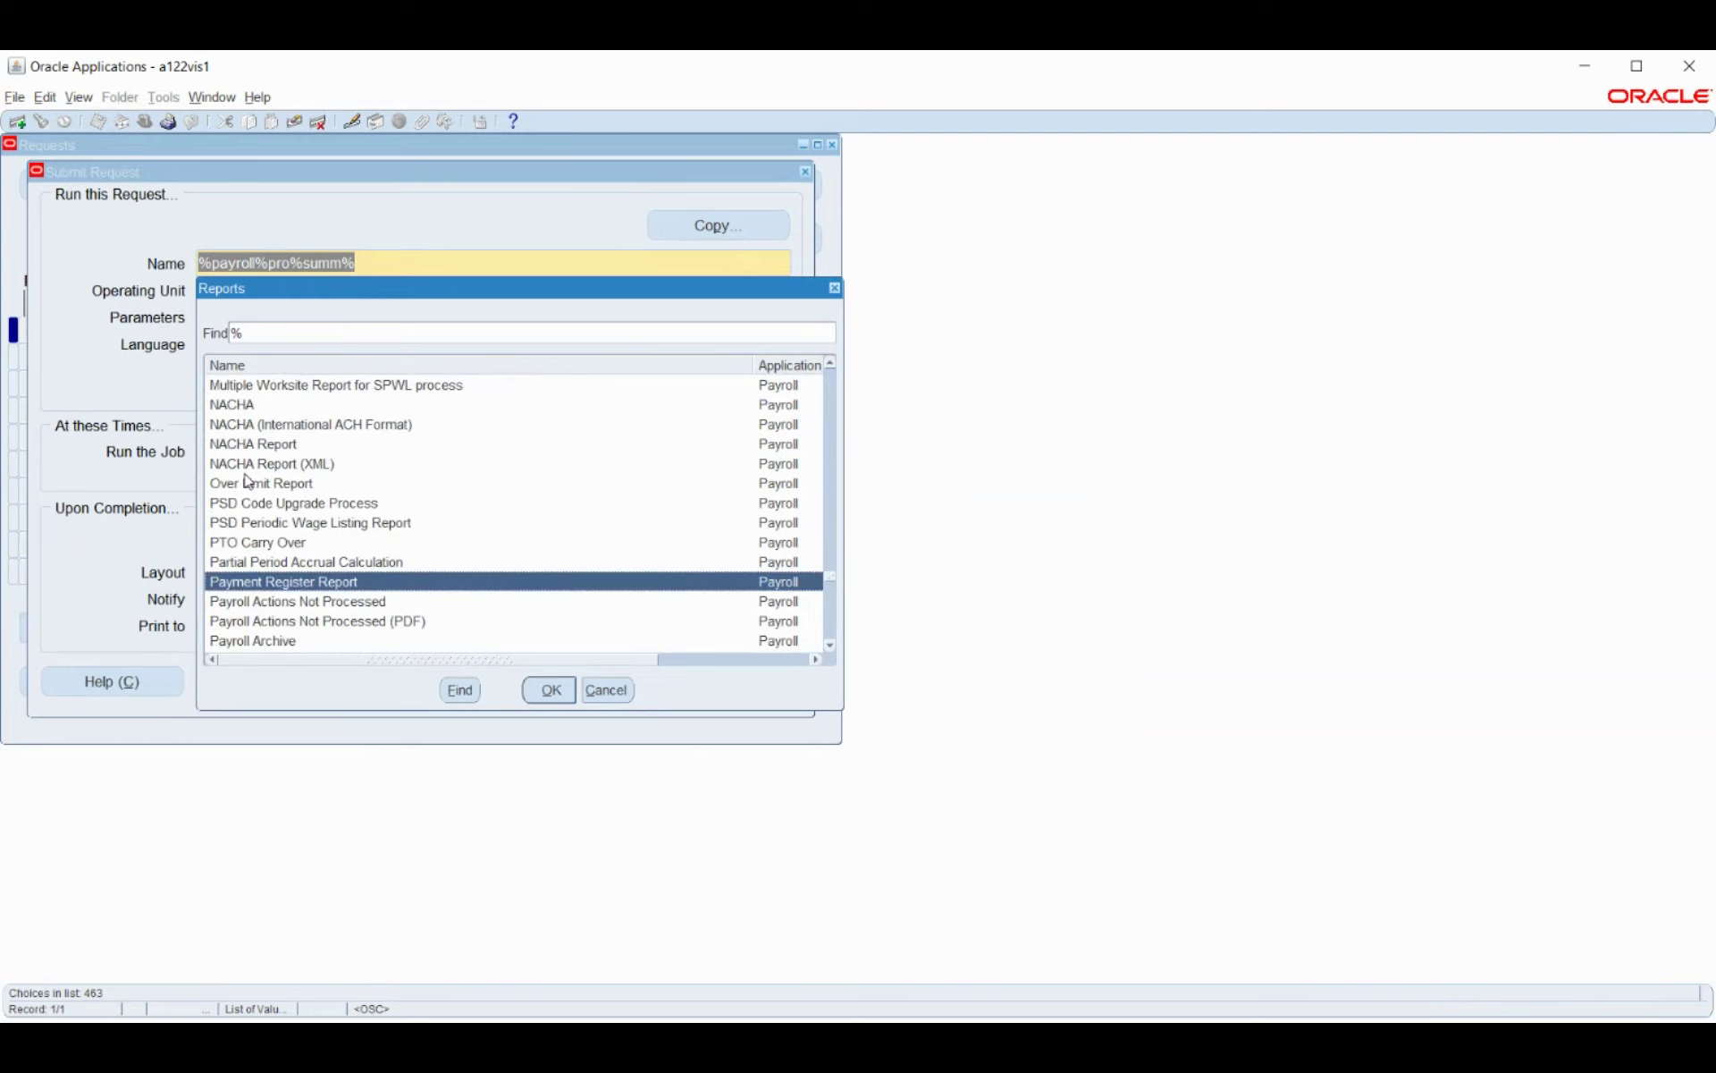
scroll(248, 481, down, 2)
click(563, 693)
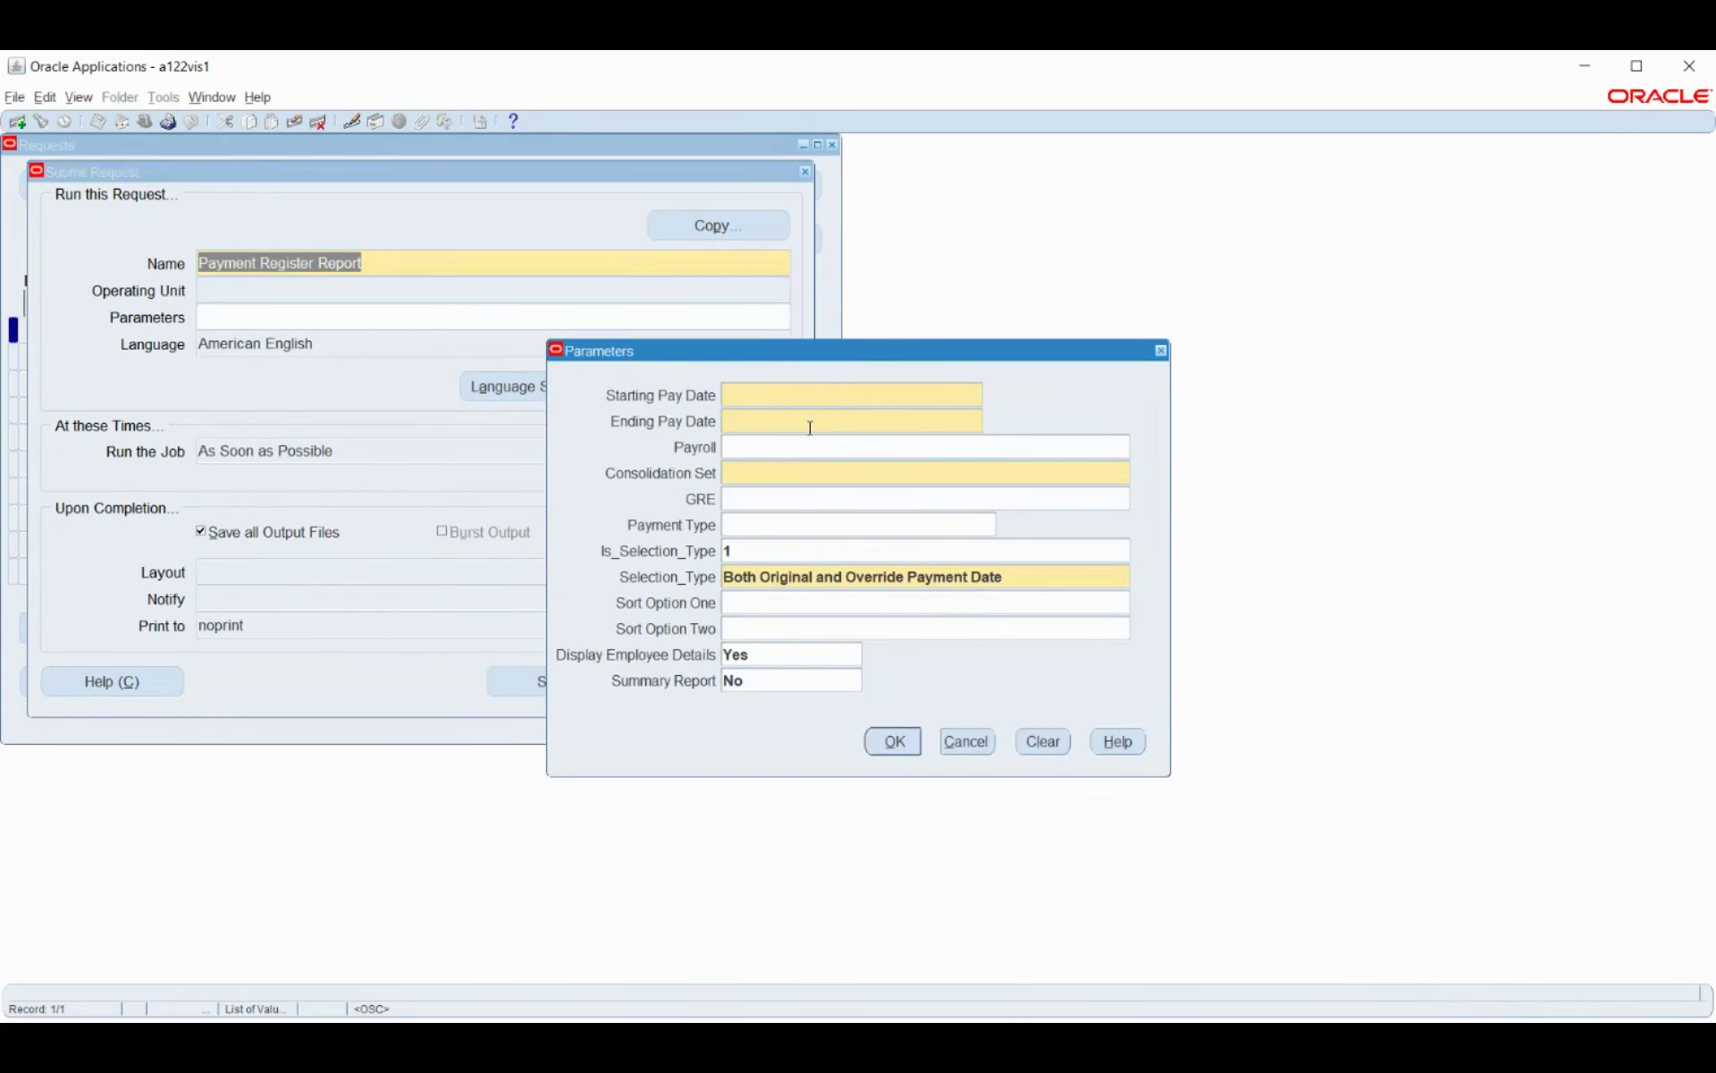
Set the pay dates from 01-JAN-2021 to 01-APR-2021, correcting the invalid ending date.
text(1jan2021)
key(Tab)
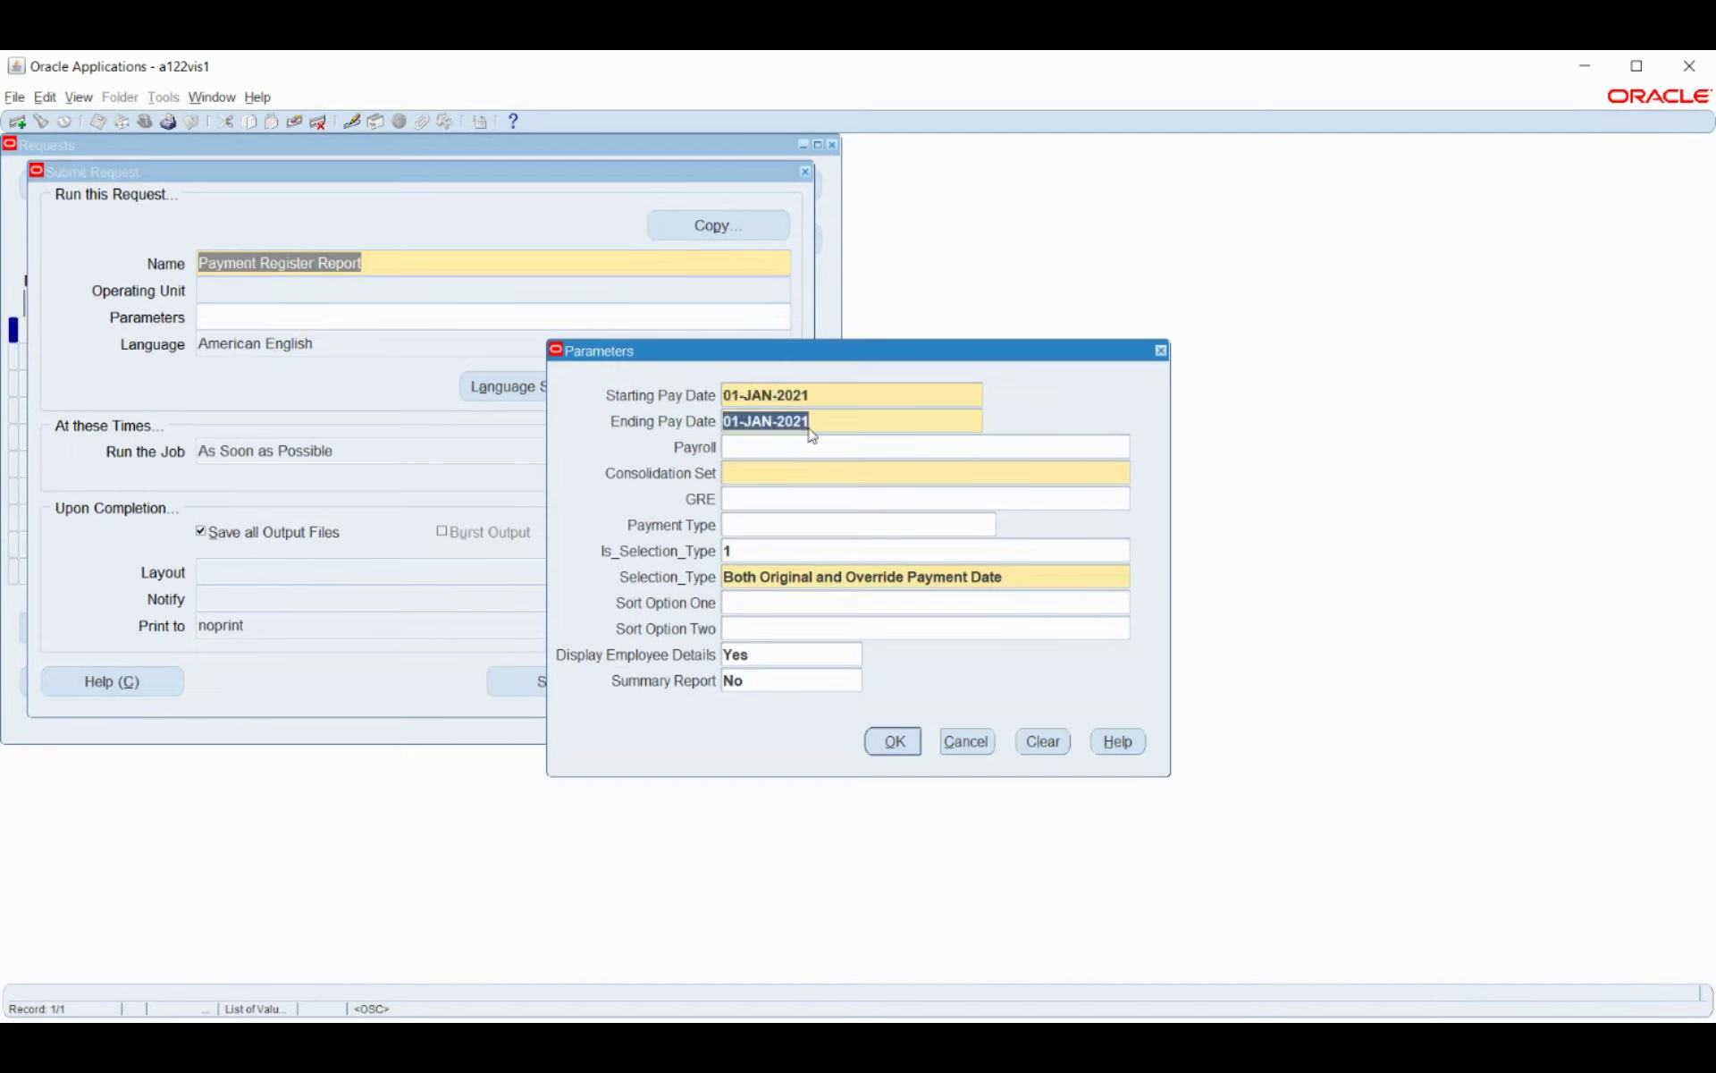
text(1apr2021apr2021)
key(Tab)
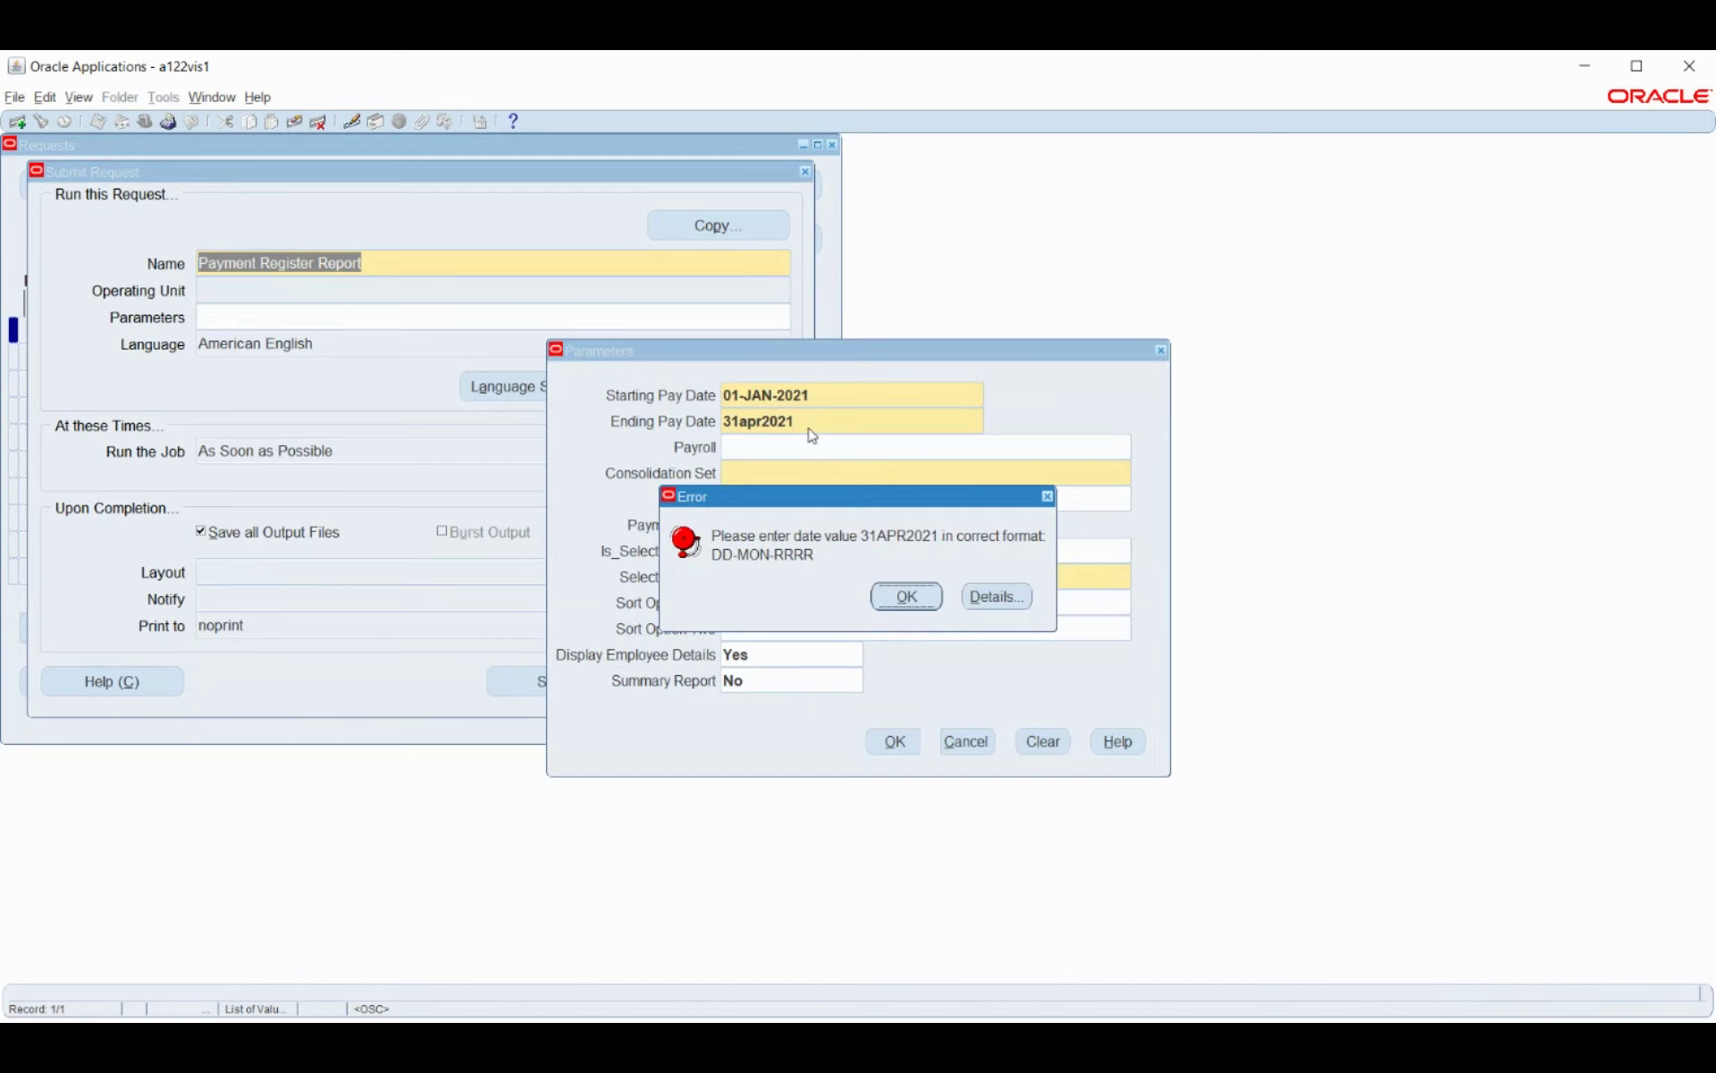
click(892, 598)
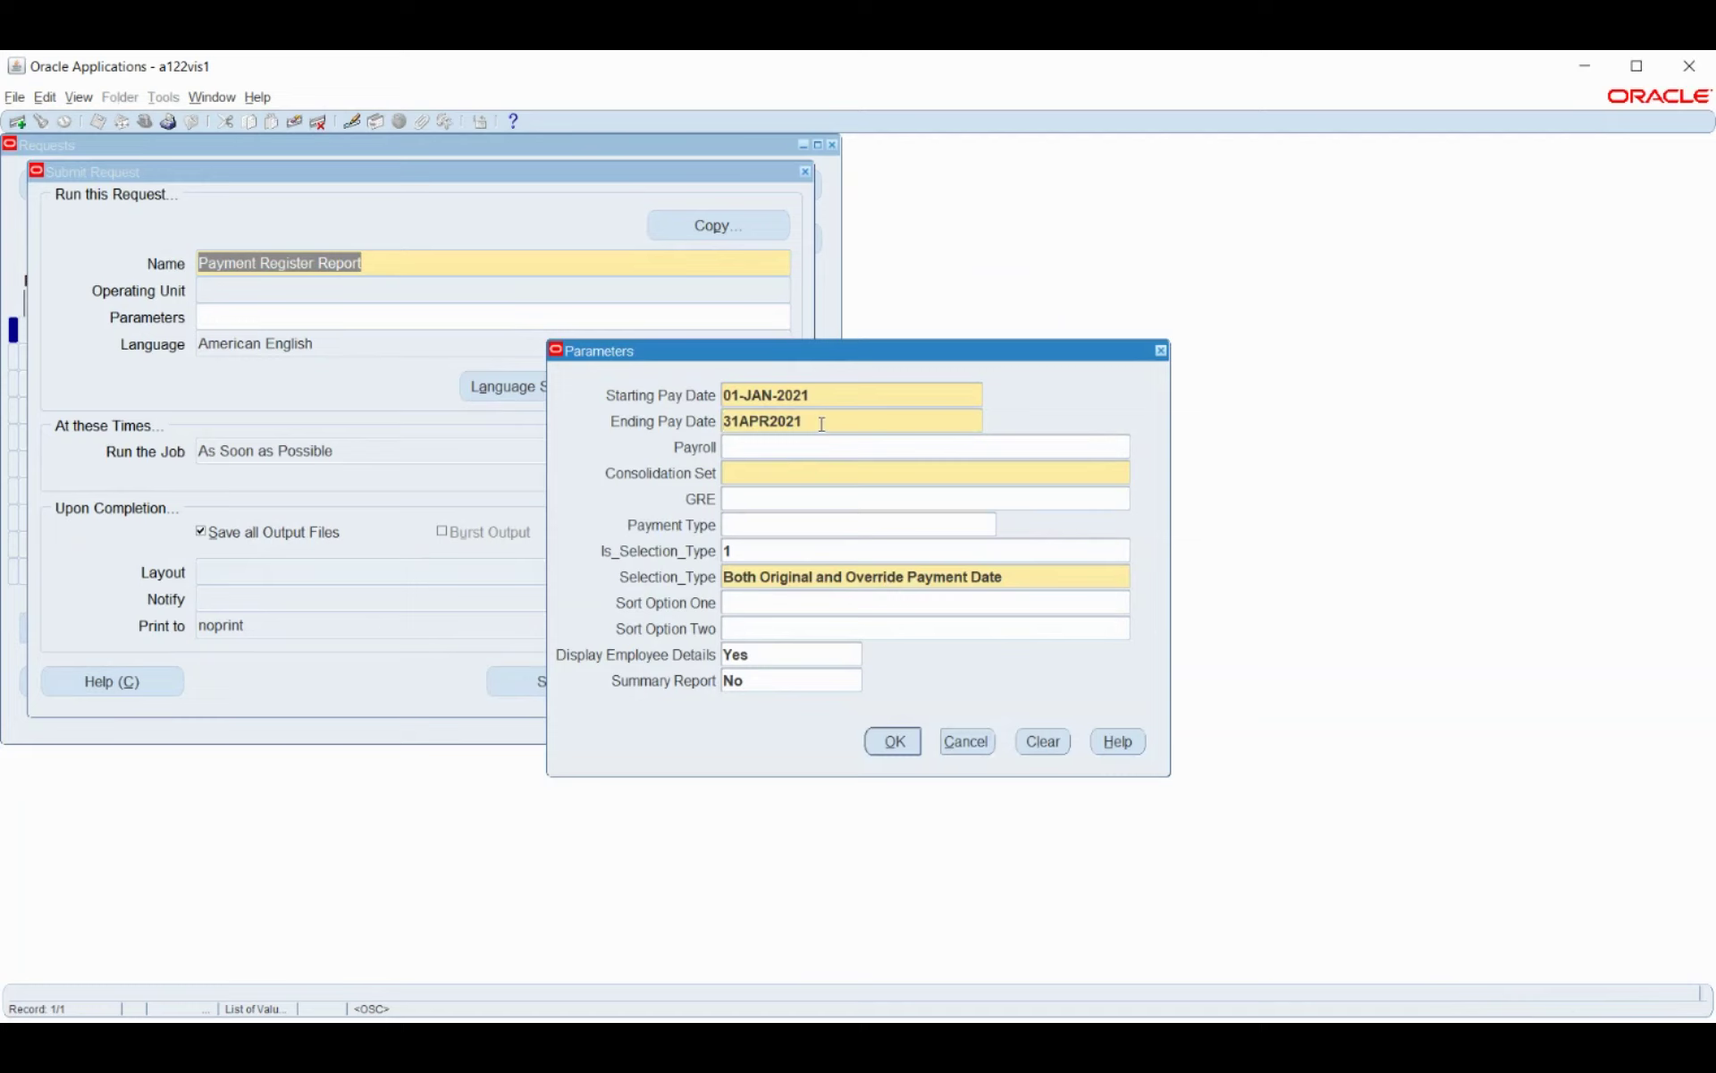
drag(817, 423, 720, 424)
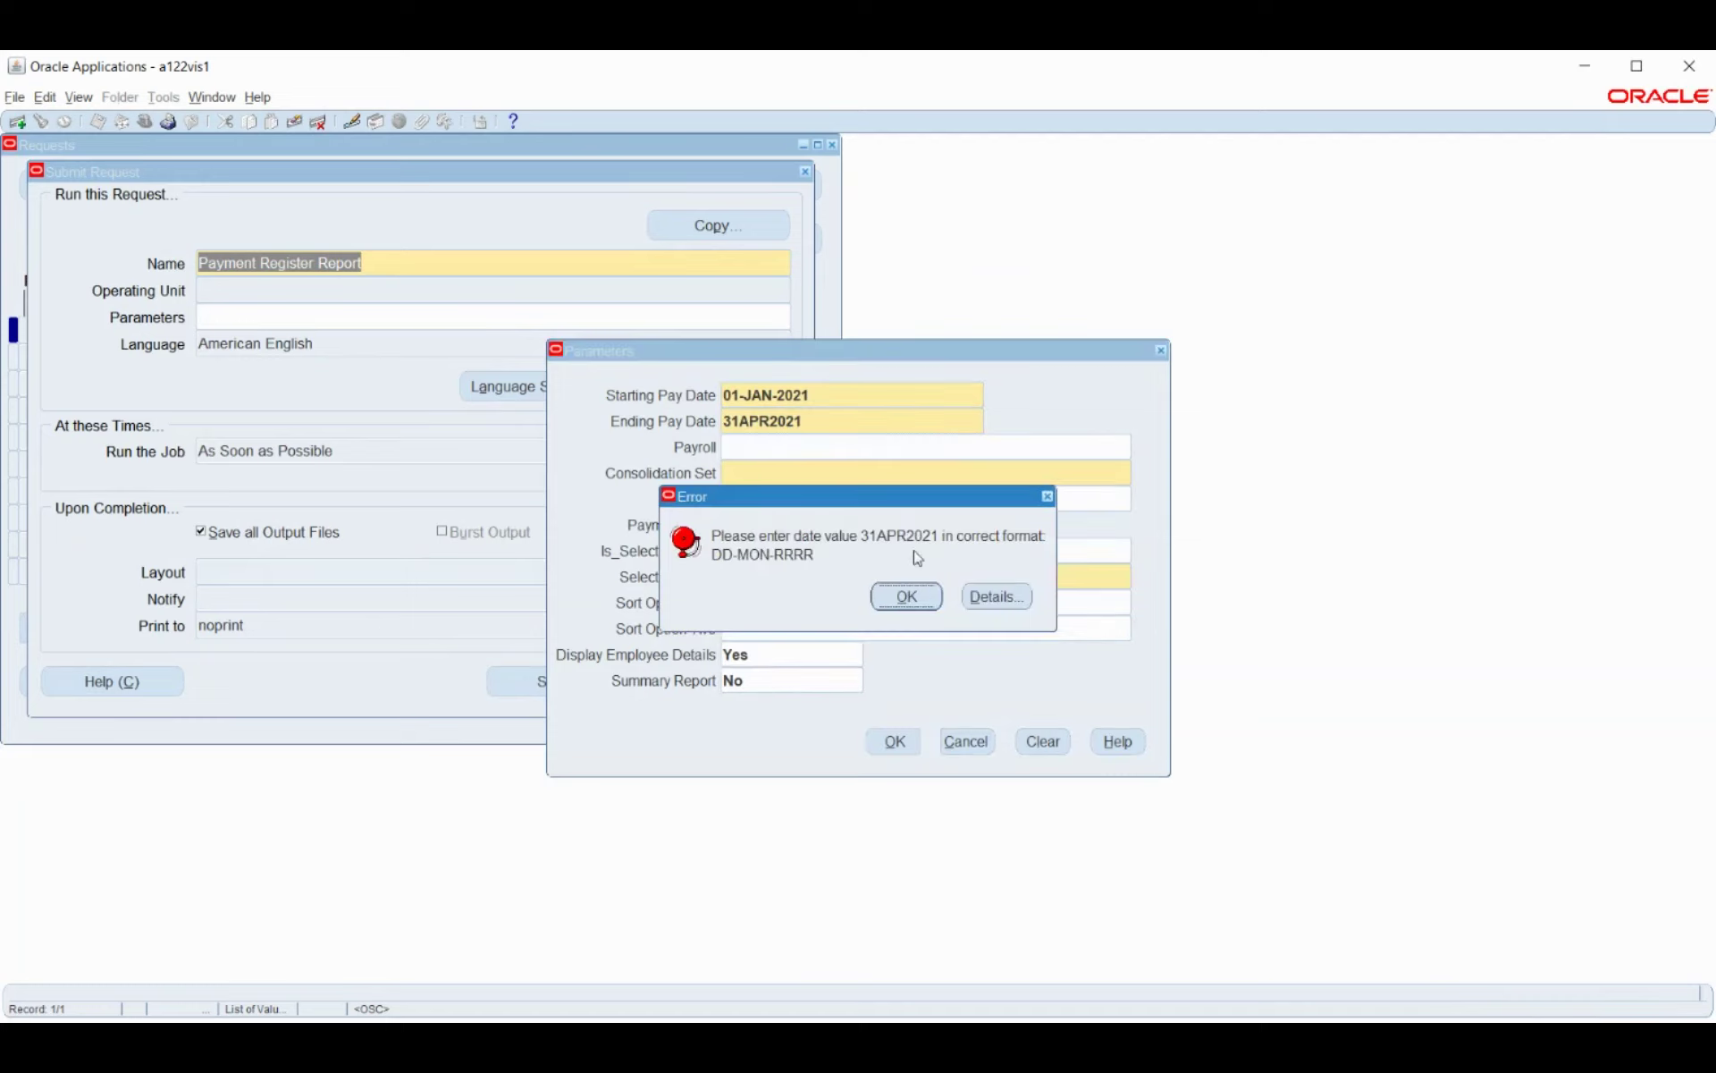
key(Return)
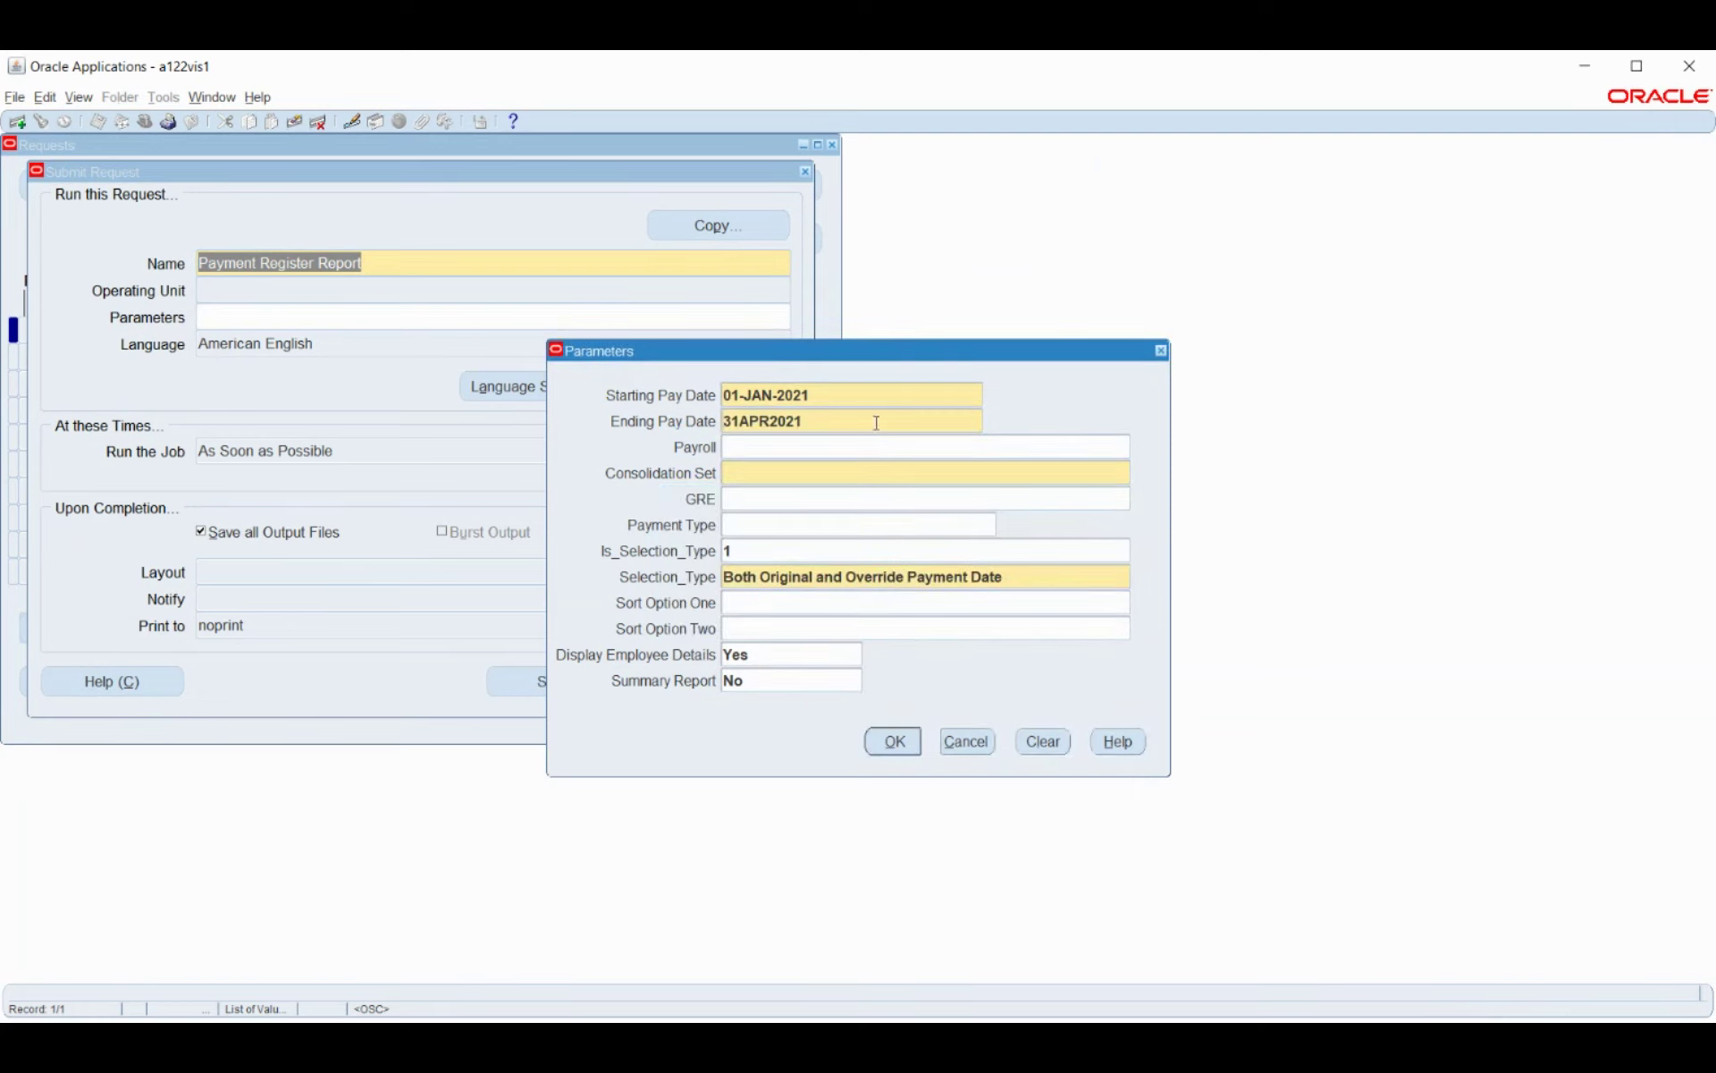
key(Delete)
key(Delete)
key(Delete)
key(Delete)
key(Delete)
key(Delete)
key(Delete)
key(Delete)
key(Delete)
text(1apr2021)
key(Tab)
Choose Bosch_Payroll, set Summary Report to Yes, and submit the Payment Register Report.
click(1139, 446)
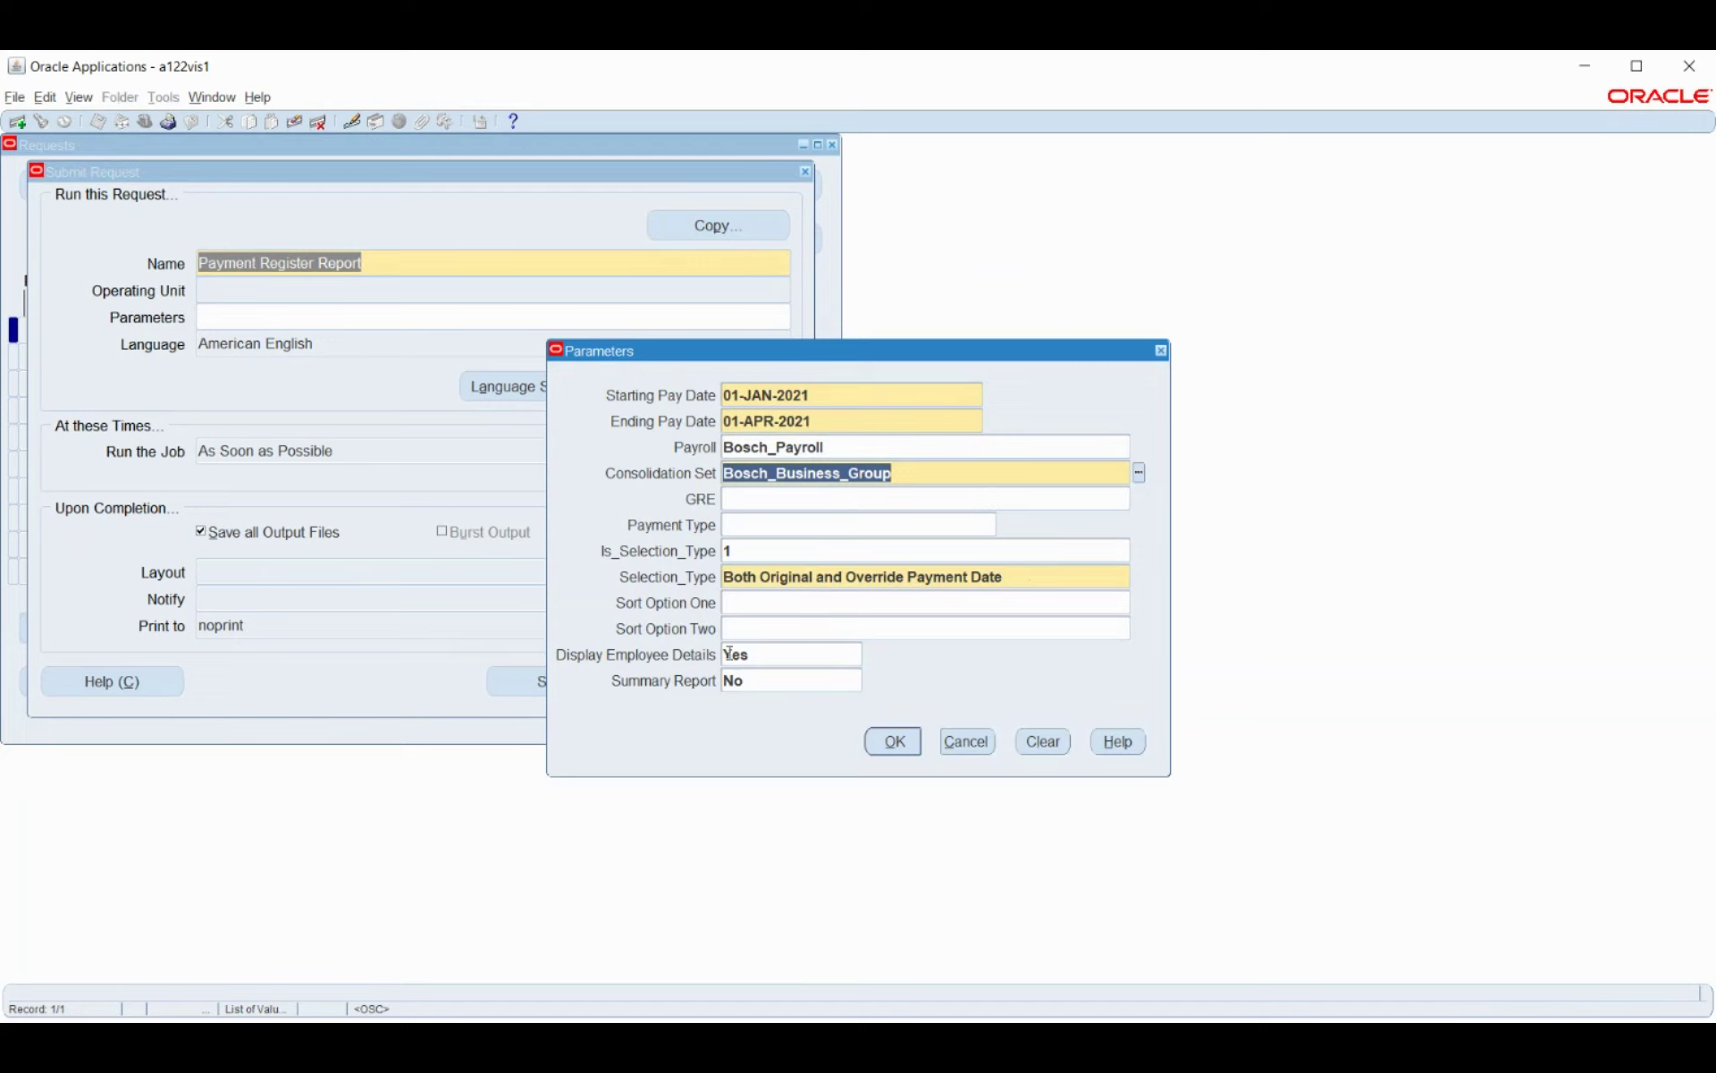
click(815, 682)
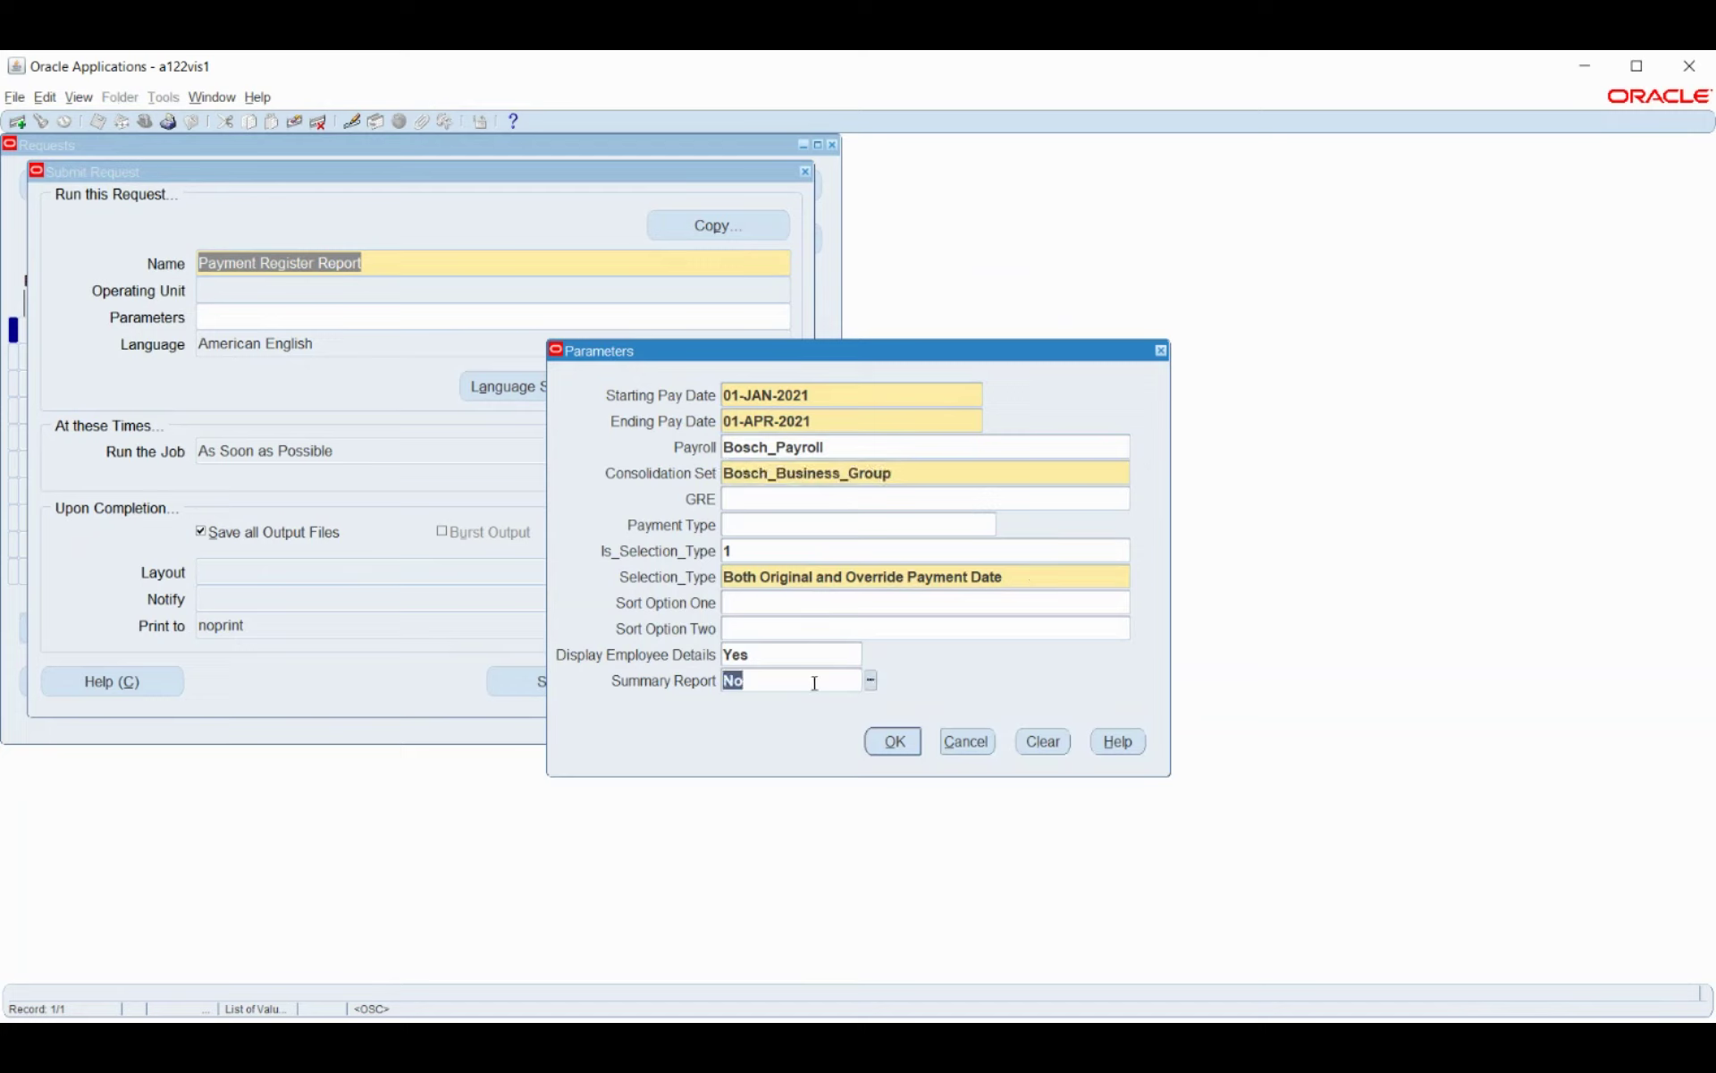
text(Yes)
key(Tab)
click(895, 742)
click(573, 685)
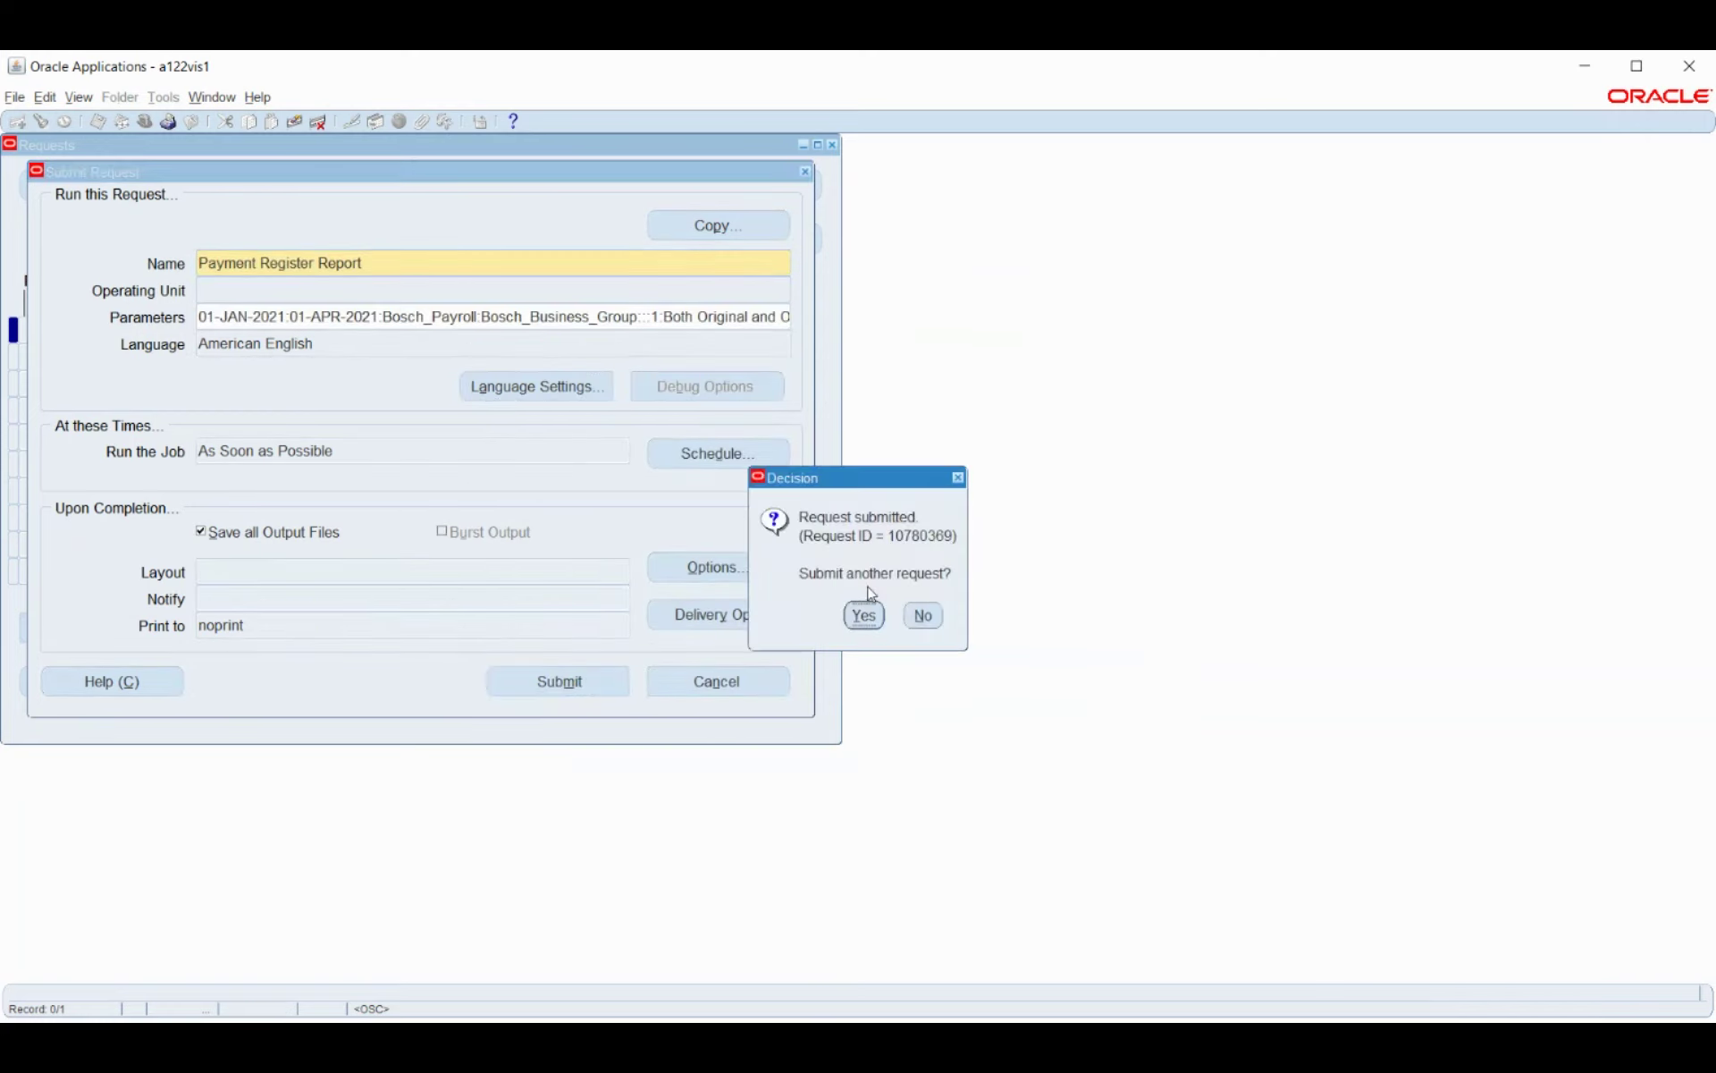
Decline another request and refresh until request 10780369 completes, then view its output.
click(923, 613)
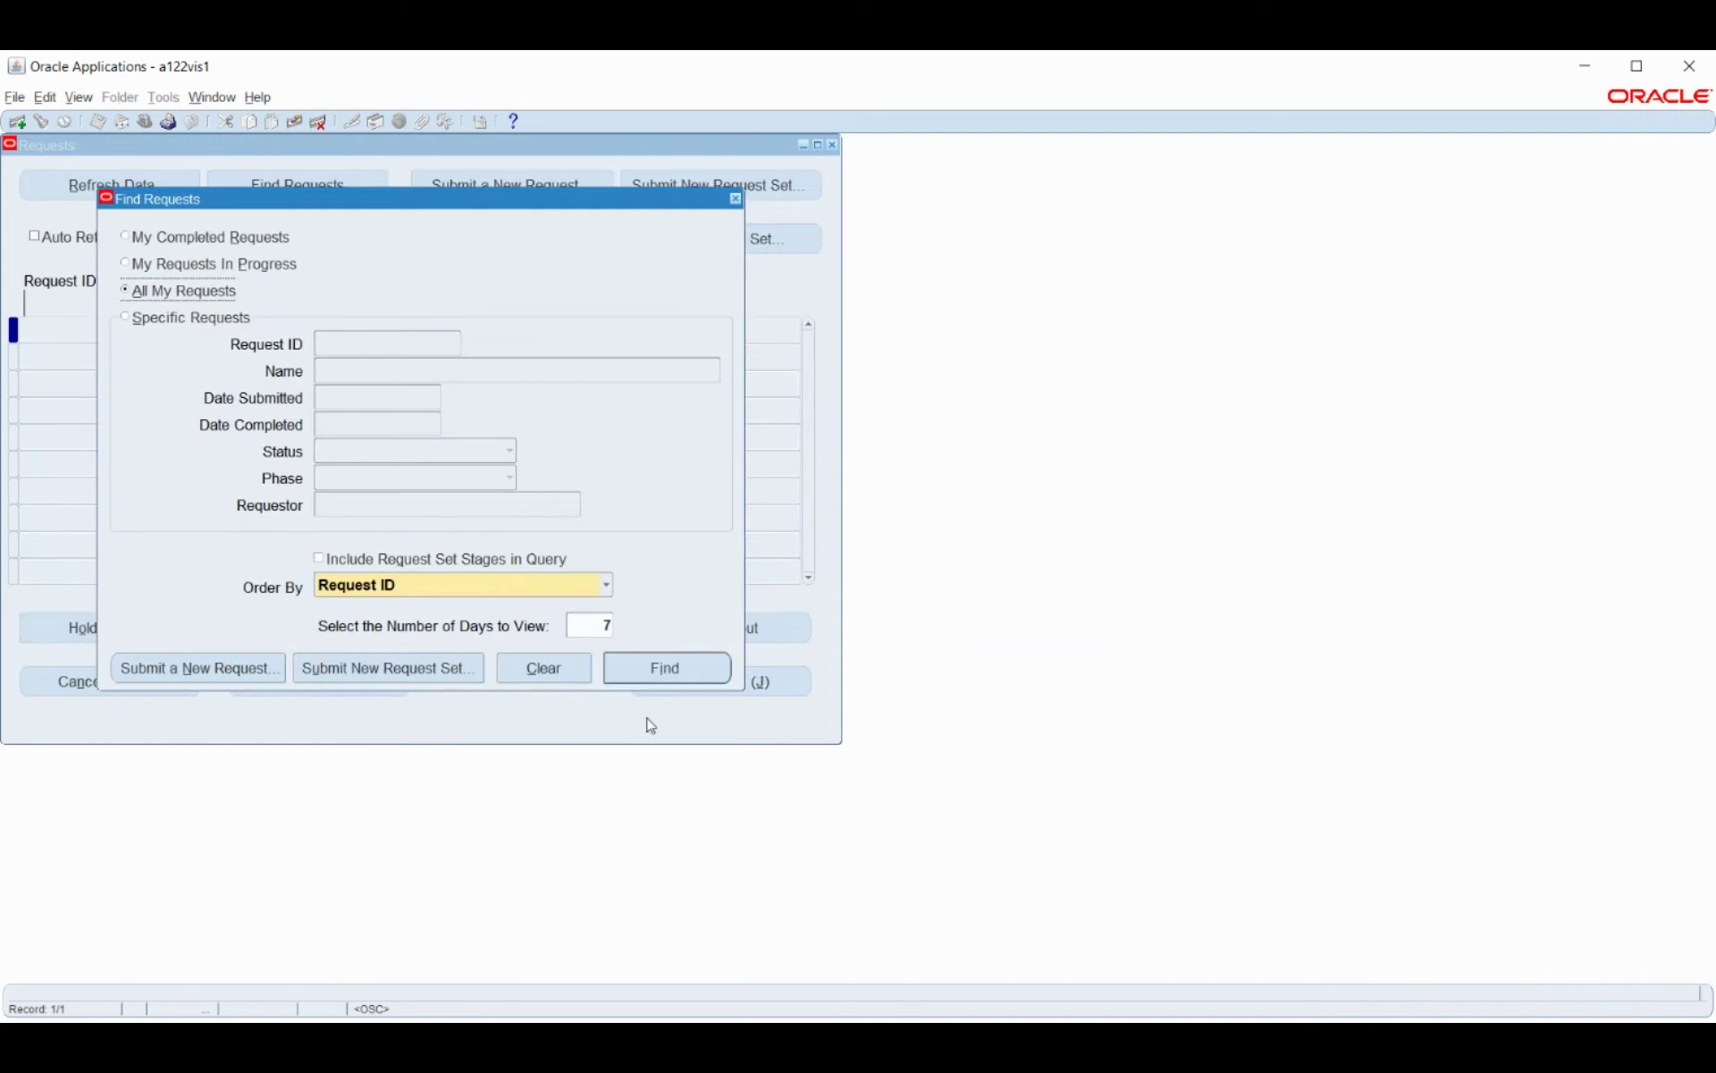
click(711, 672)
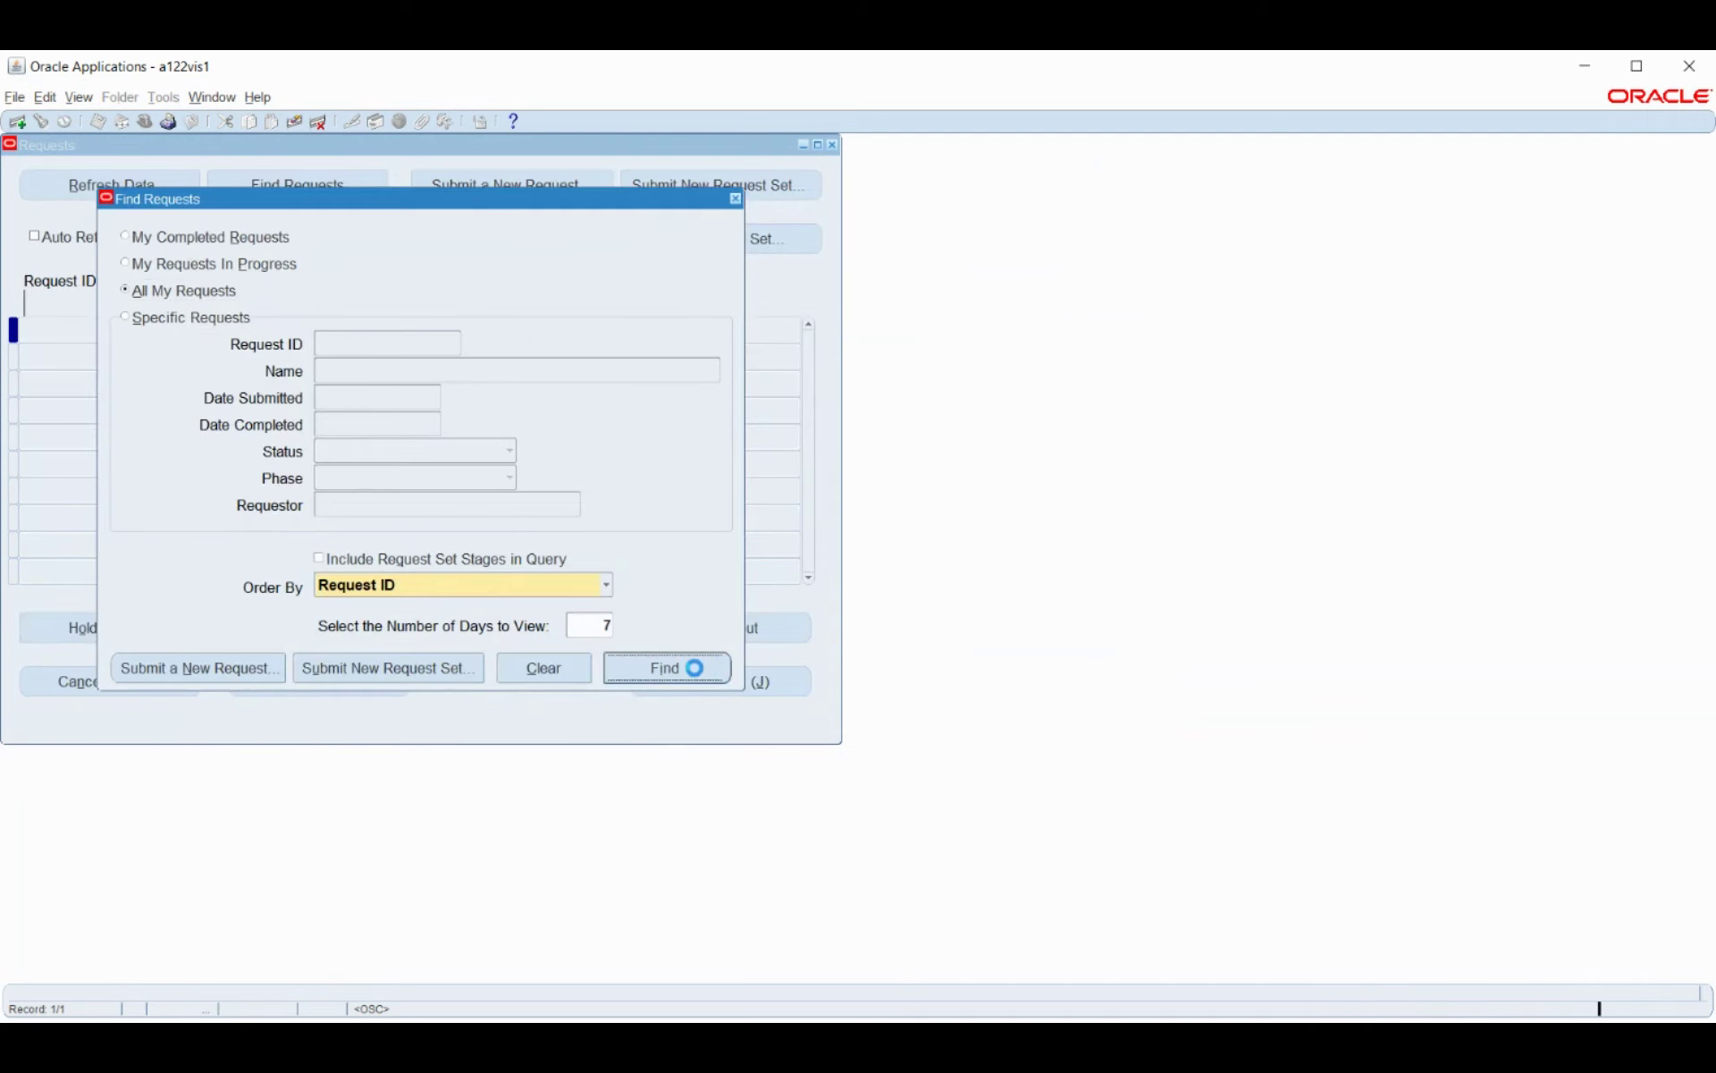
click(185, 196)
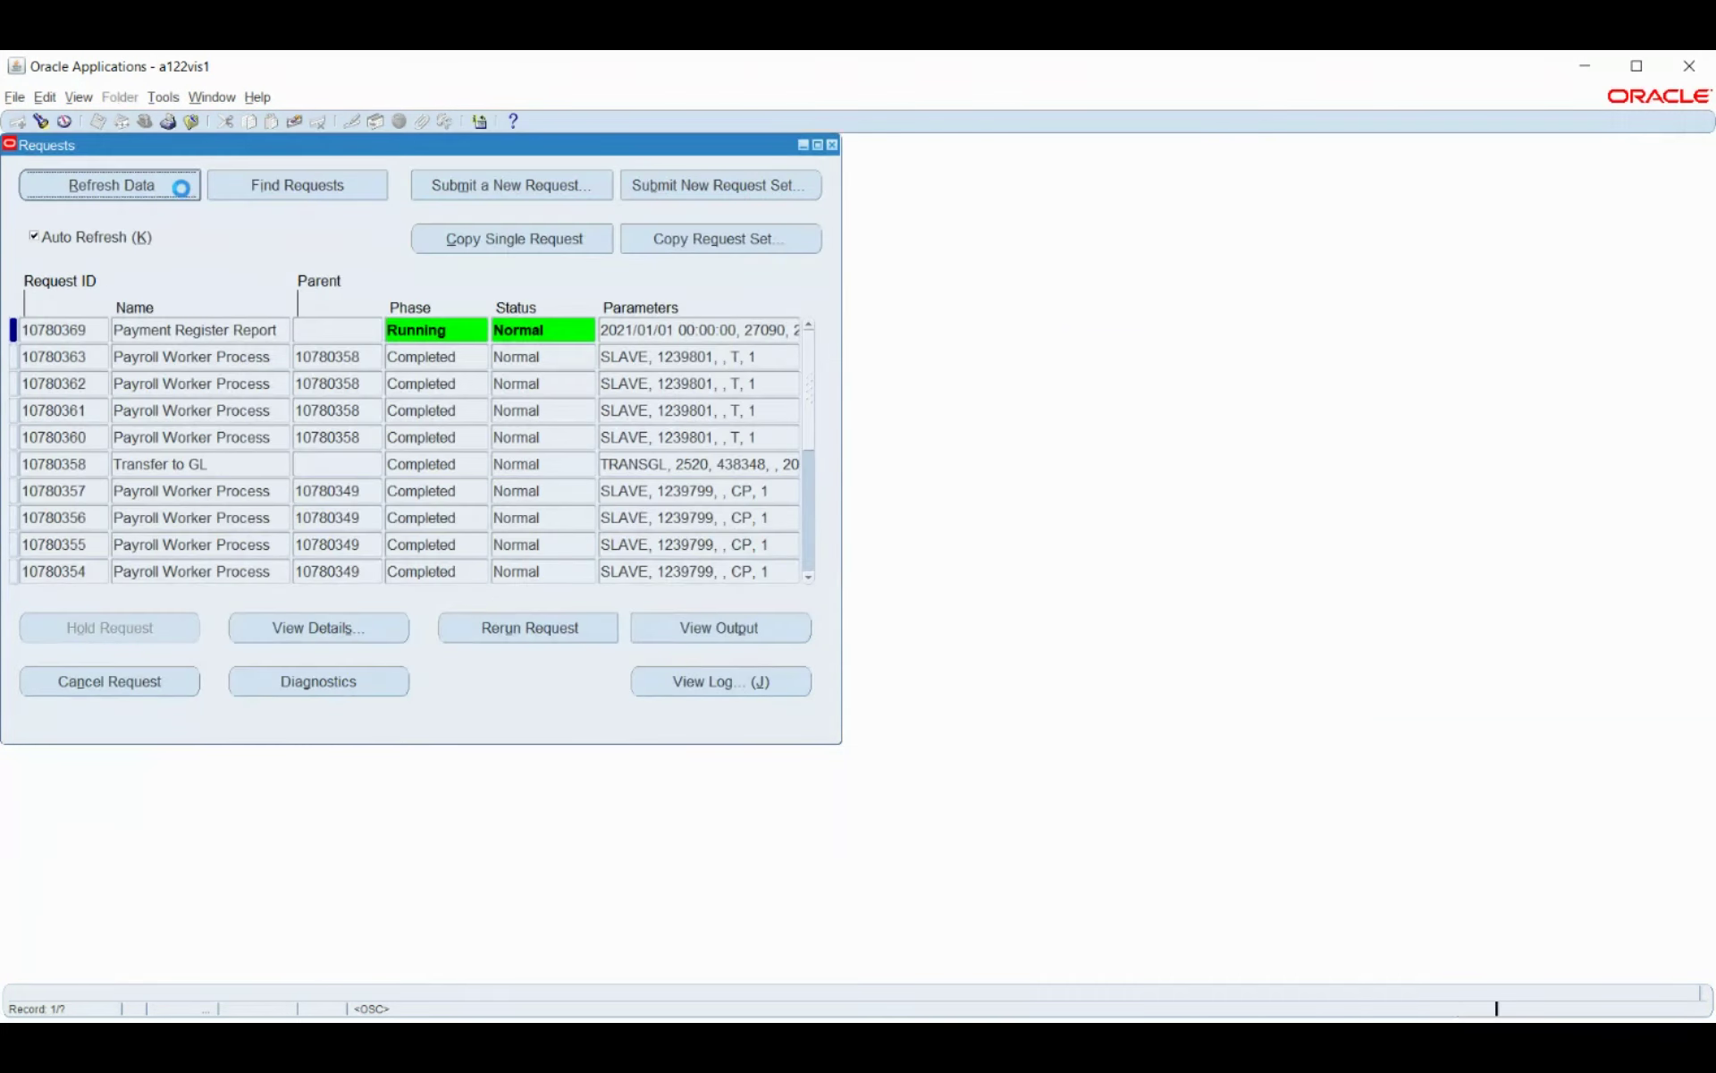
click(182, 188)
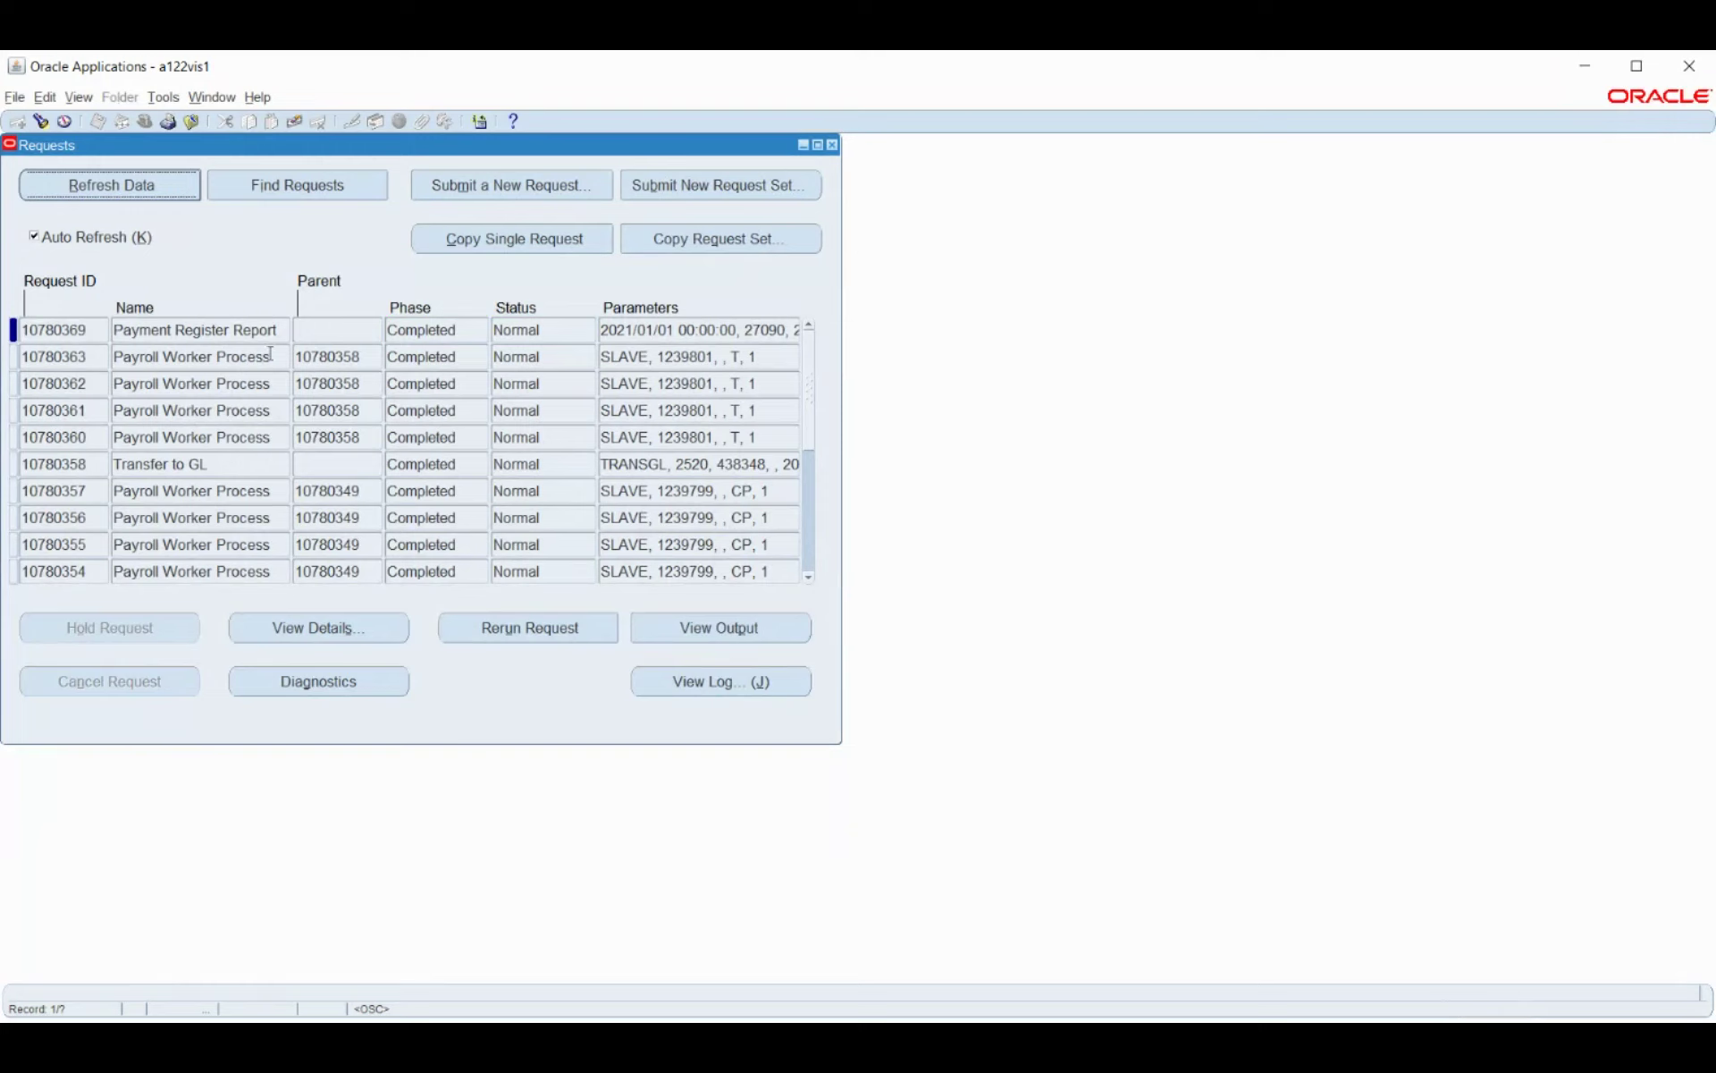
click(711, 632)
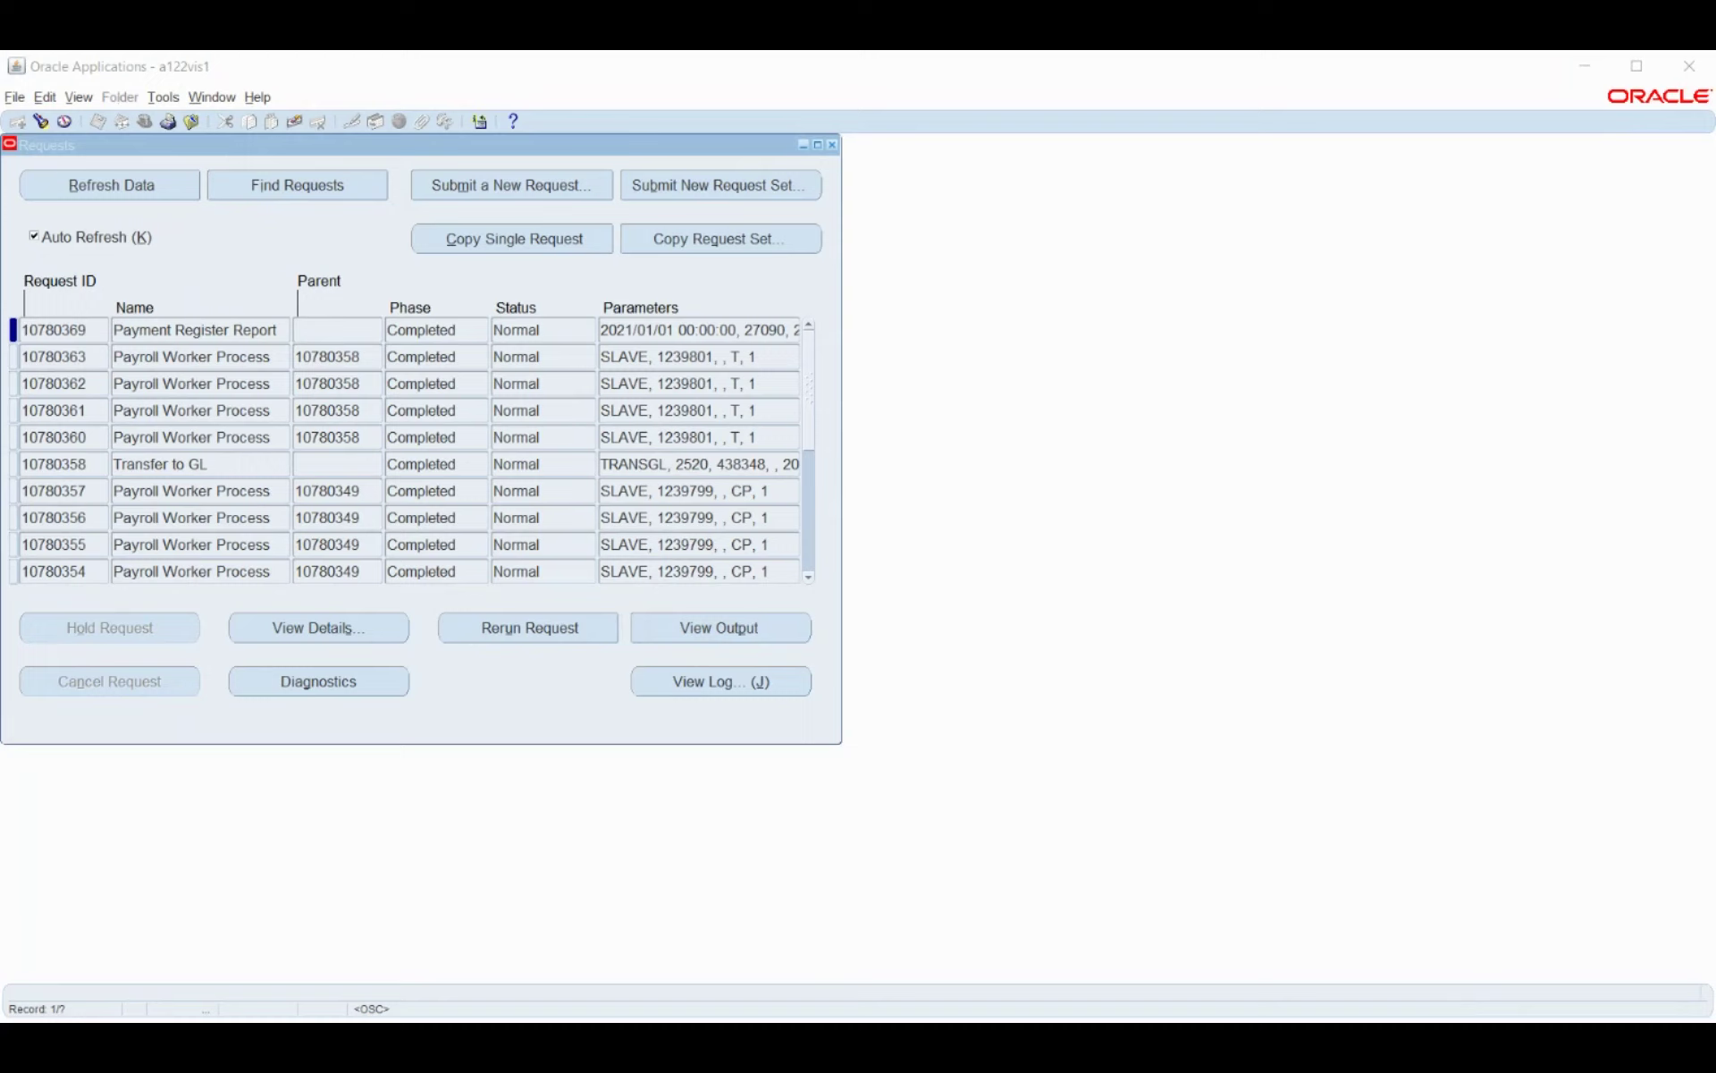
key(alt+Tab)
click(459, 190)
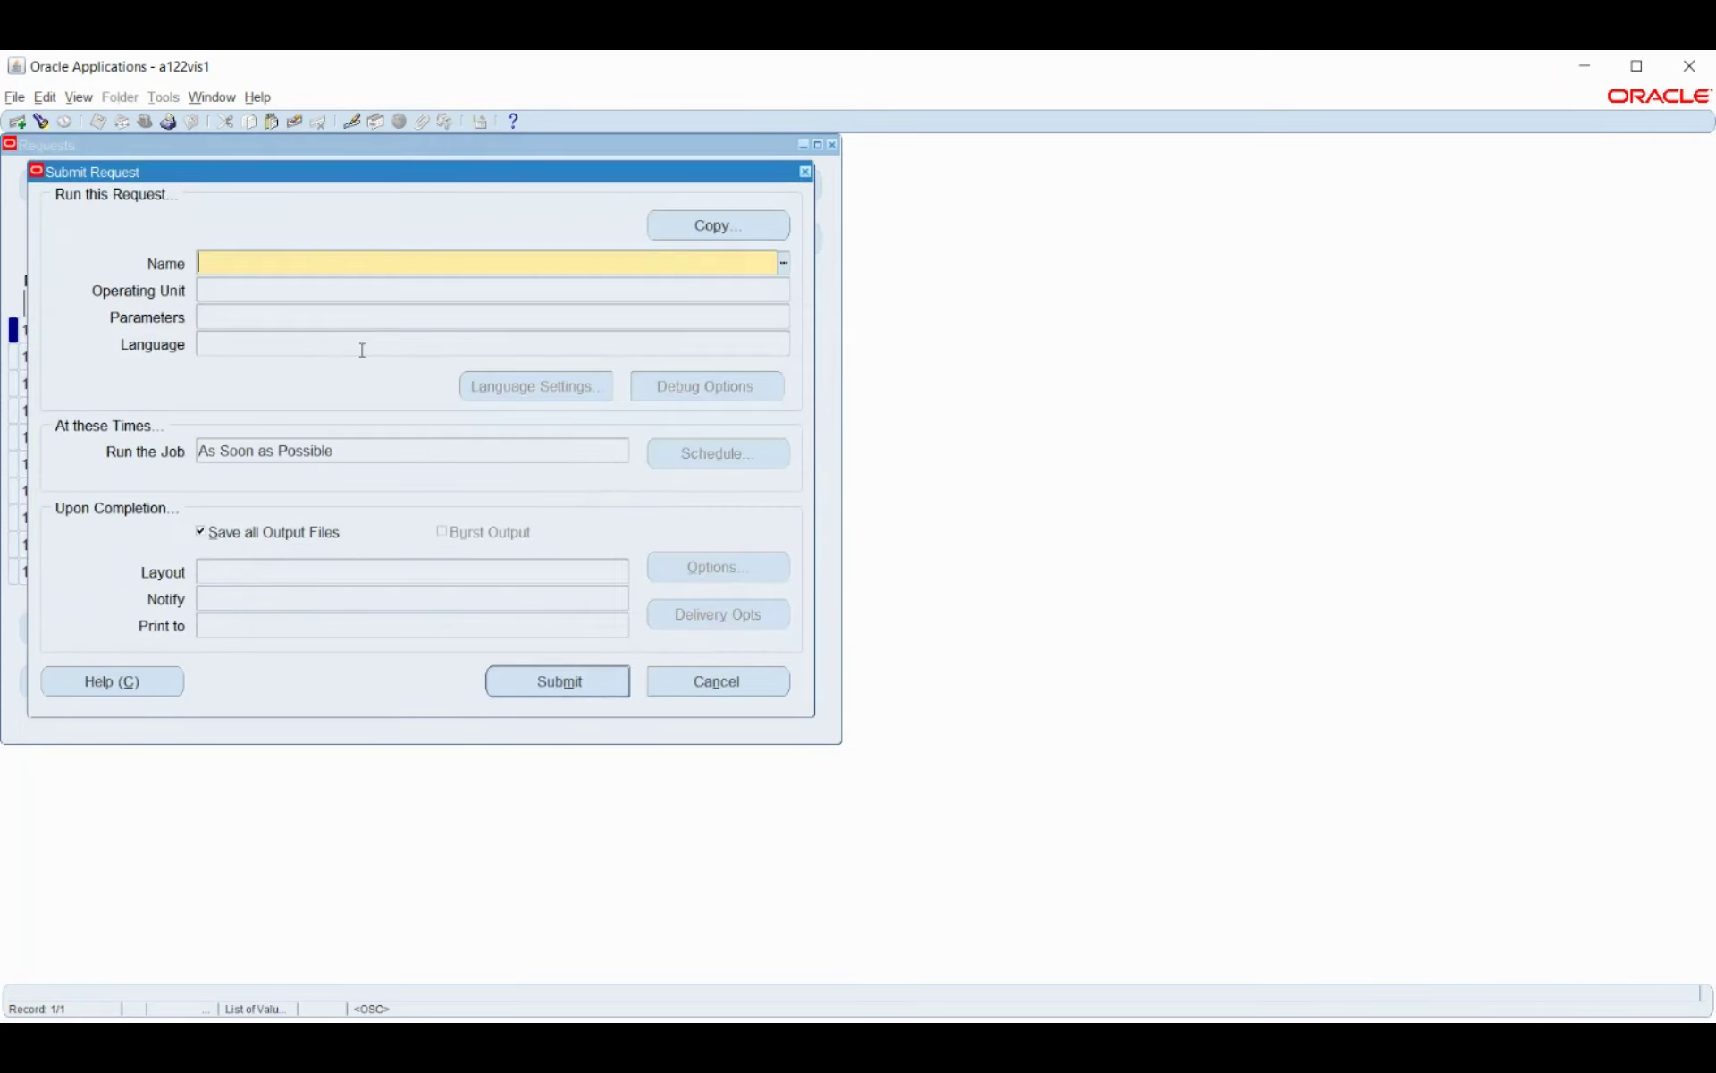
Submit the Costing Summary Report (%cos%sum%) for costing process Bosch_Business_Group(1239797).
text(%cos%sum%)
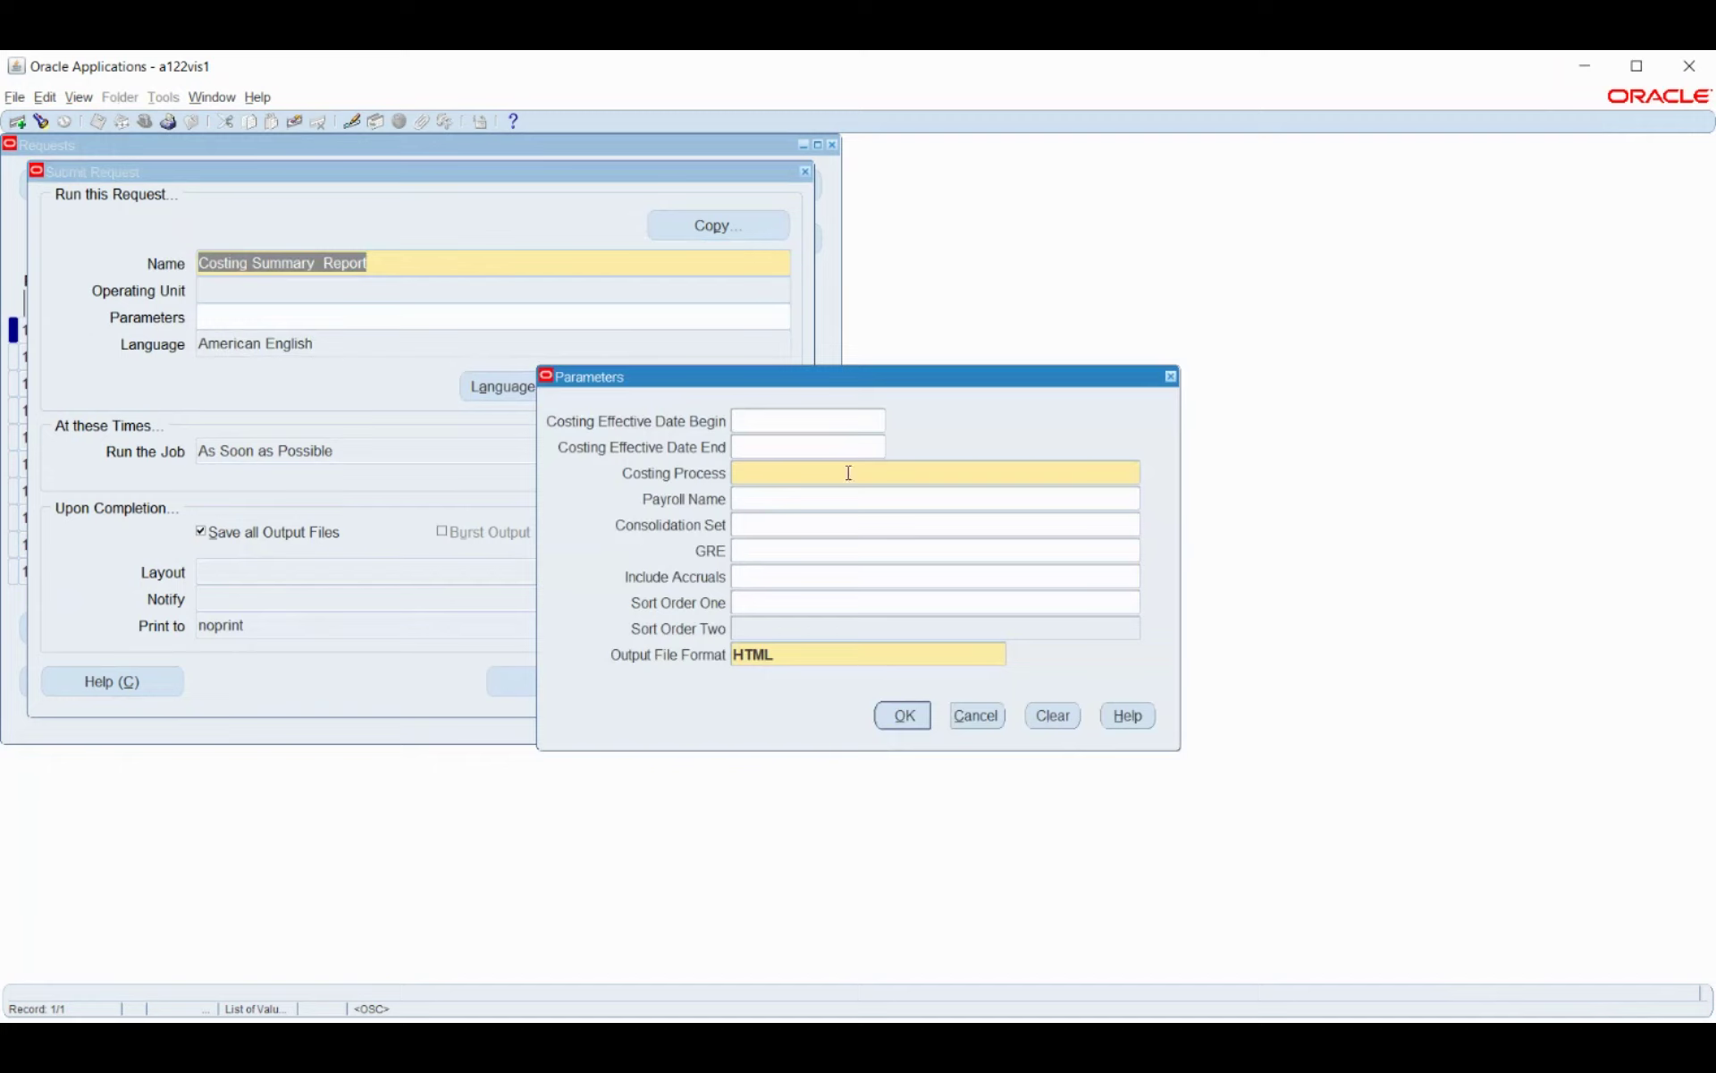
click(848, 473)
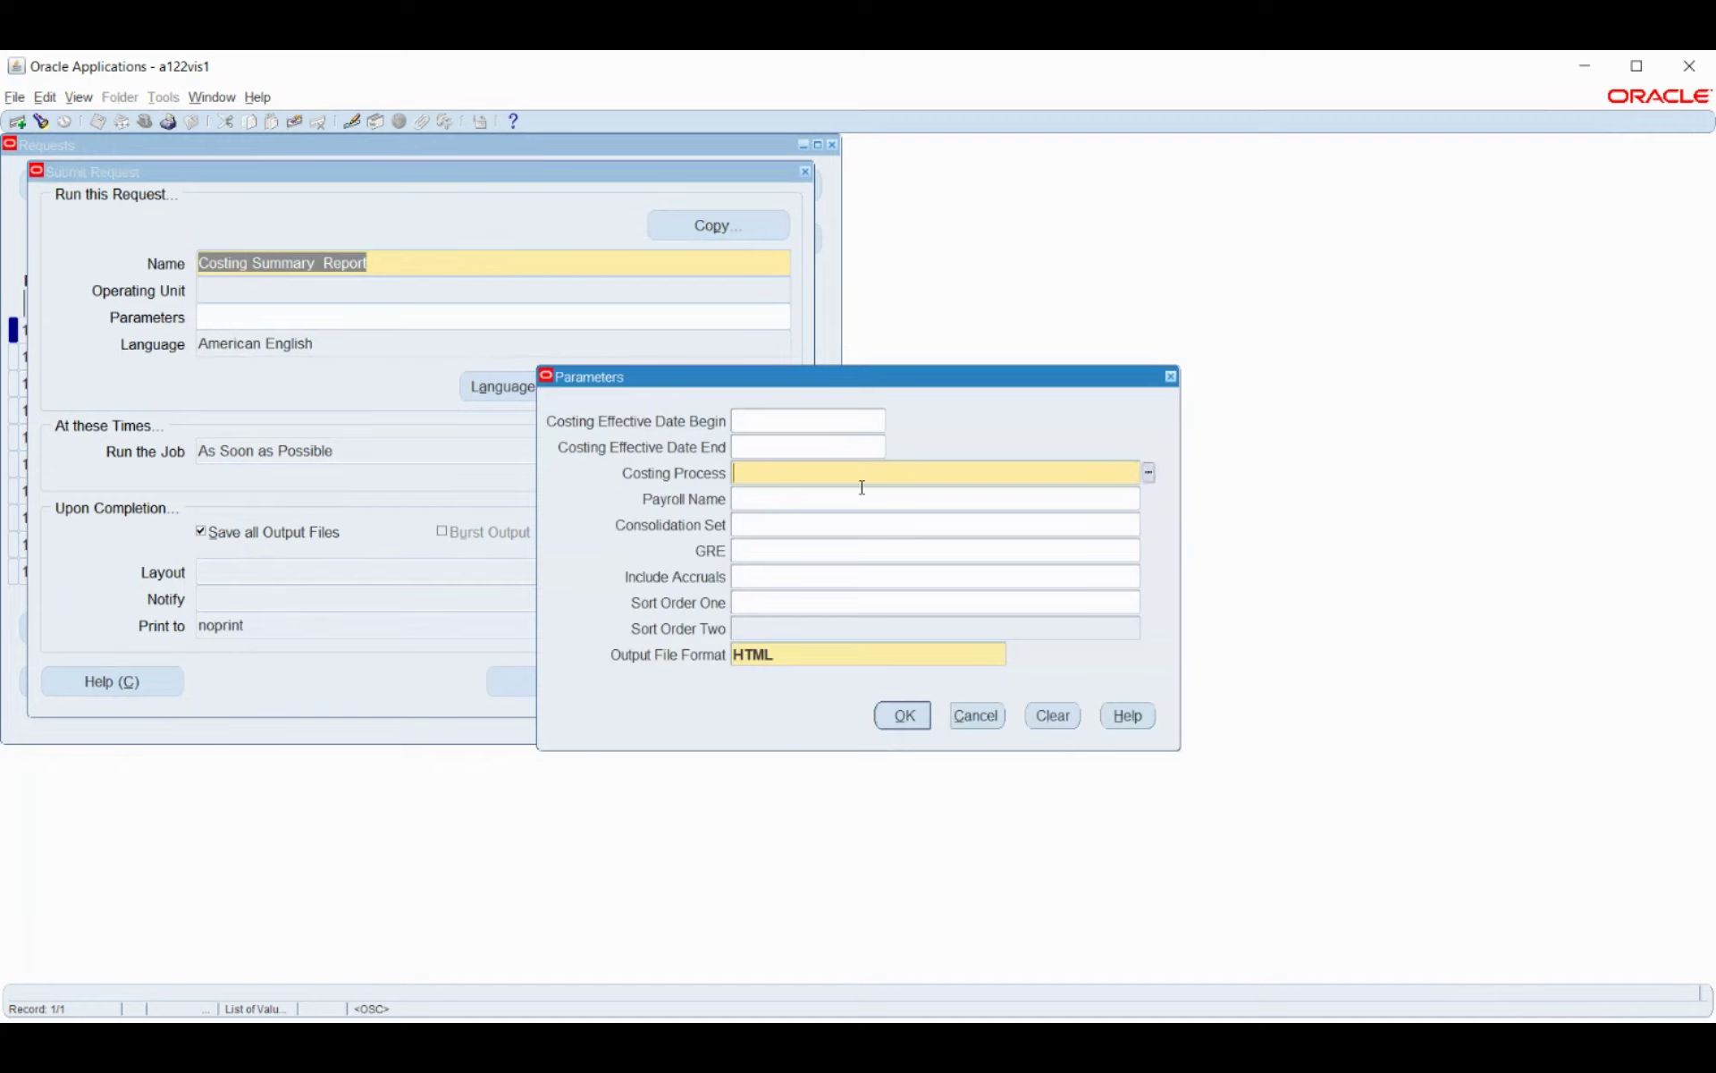
click(1149, 472)
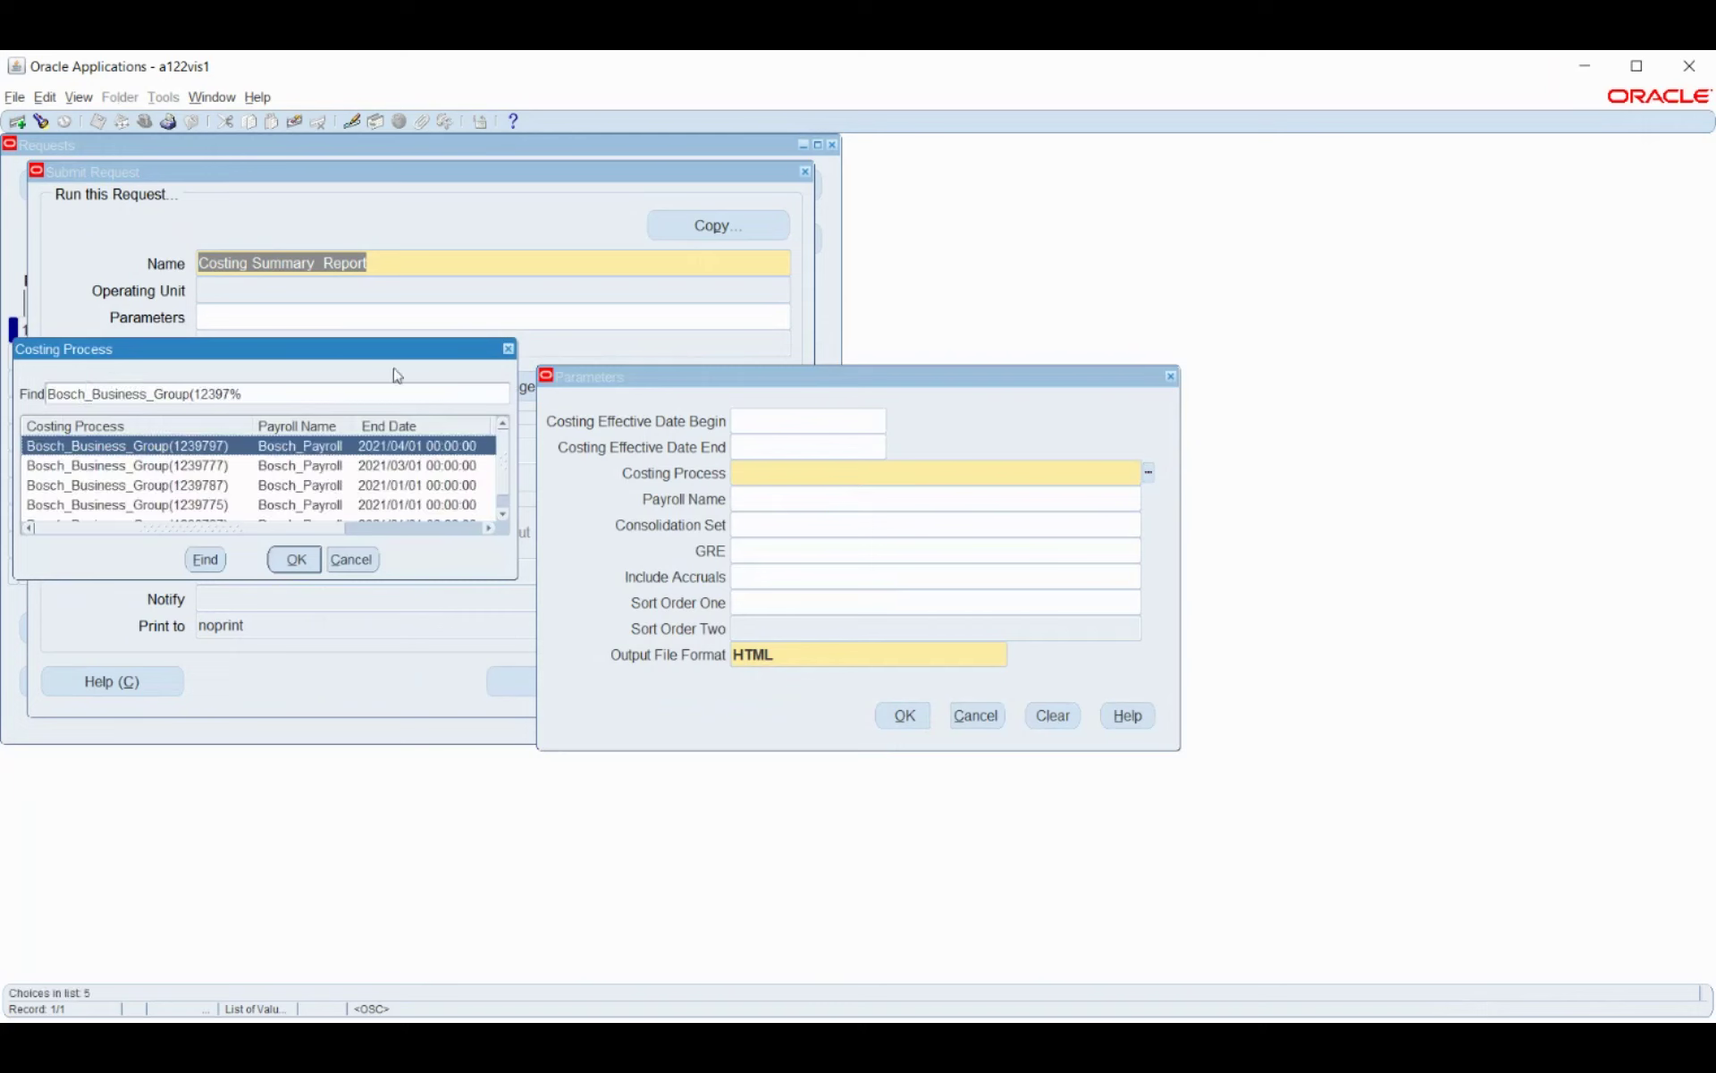
drag(396, 356, 963, 228)
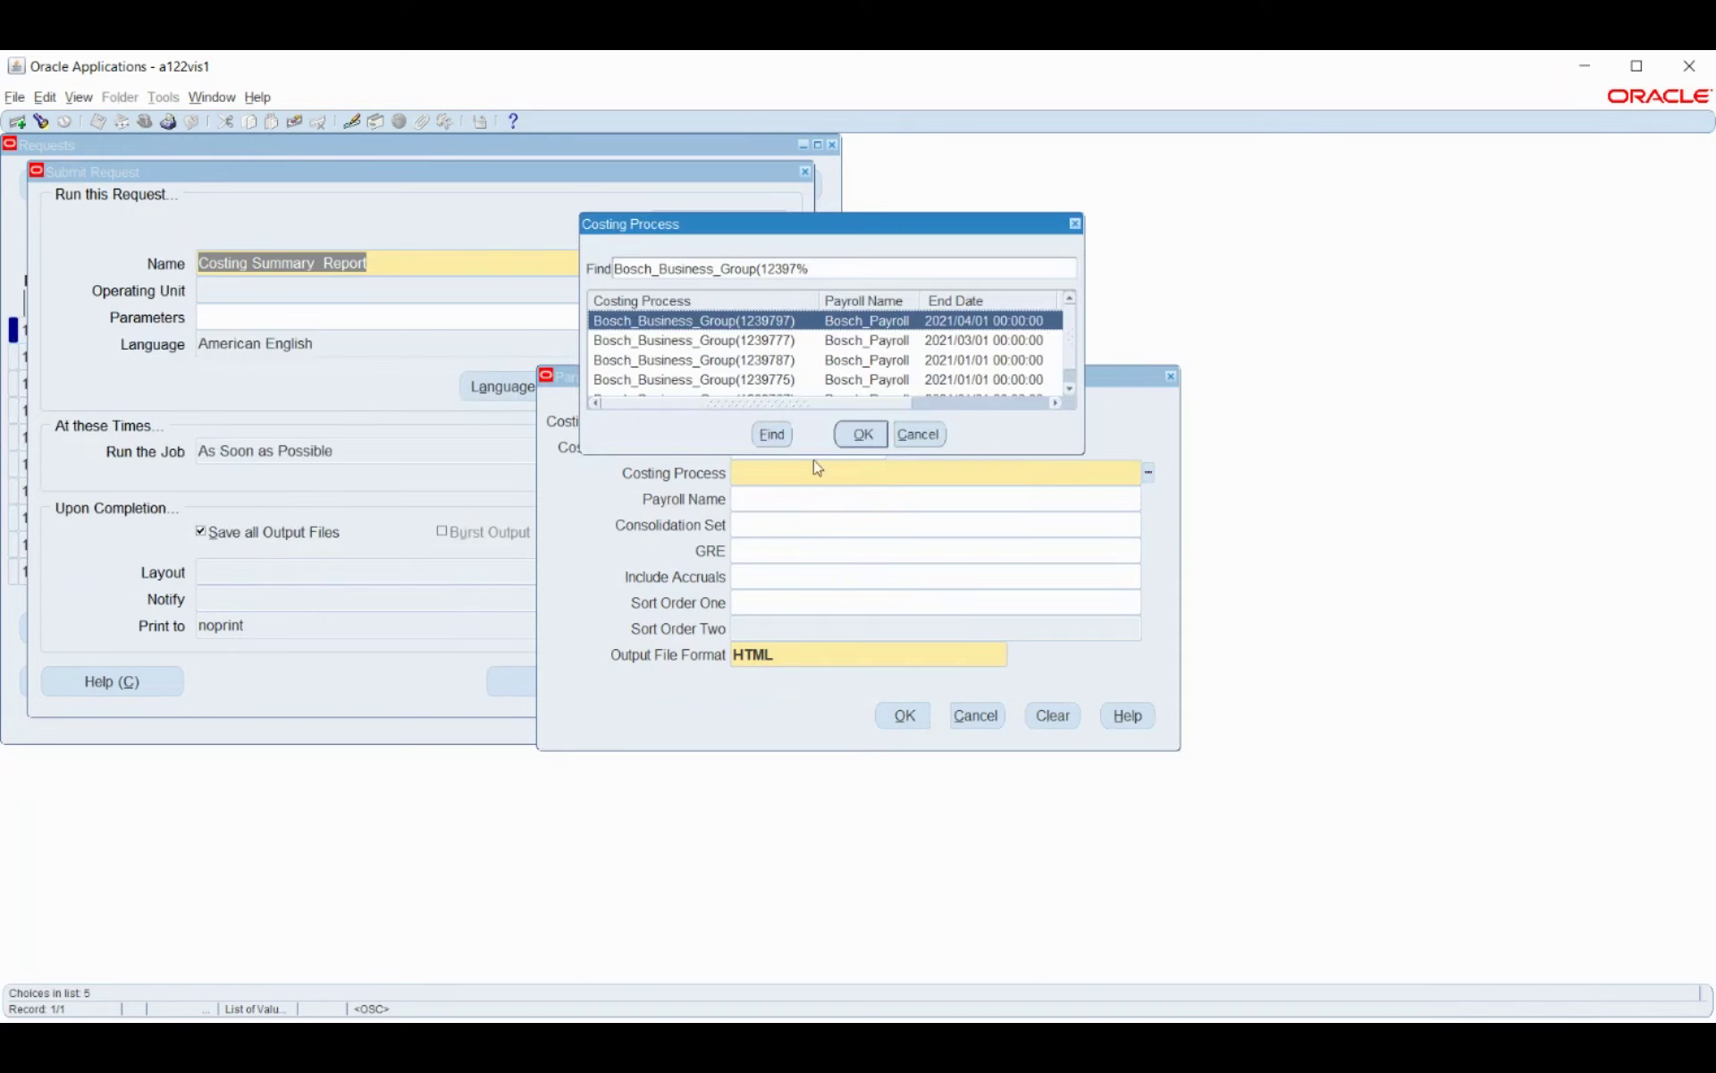
drag(812, 454, 793, 721)
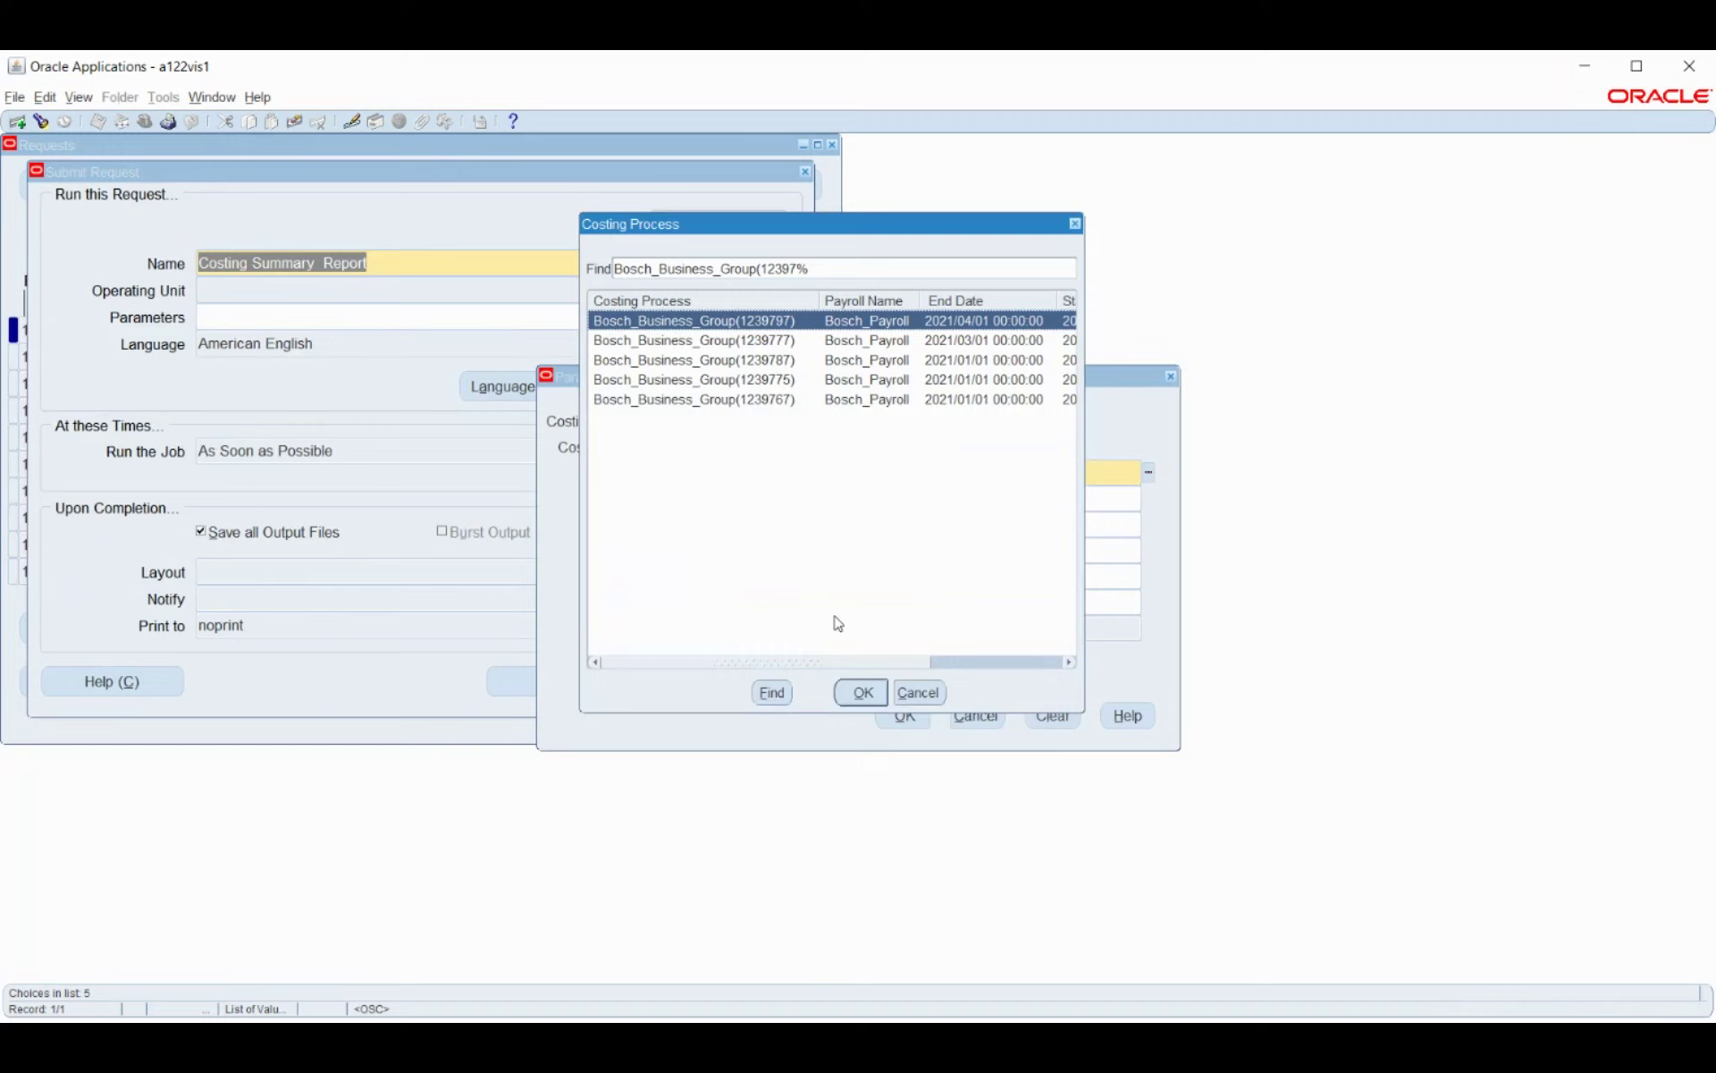
drag(1082, 483, 1295, 508)
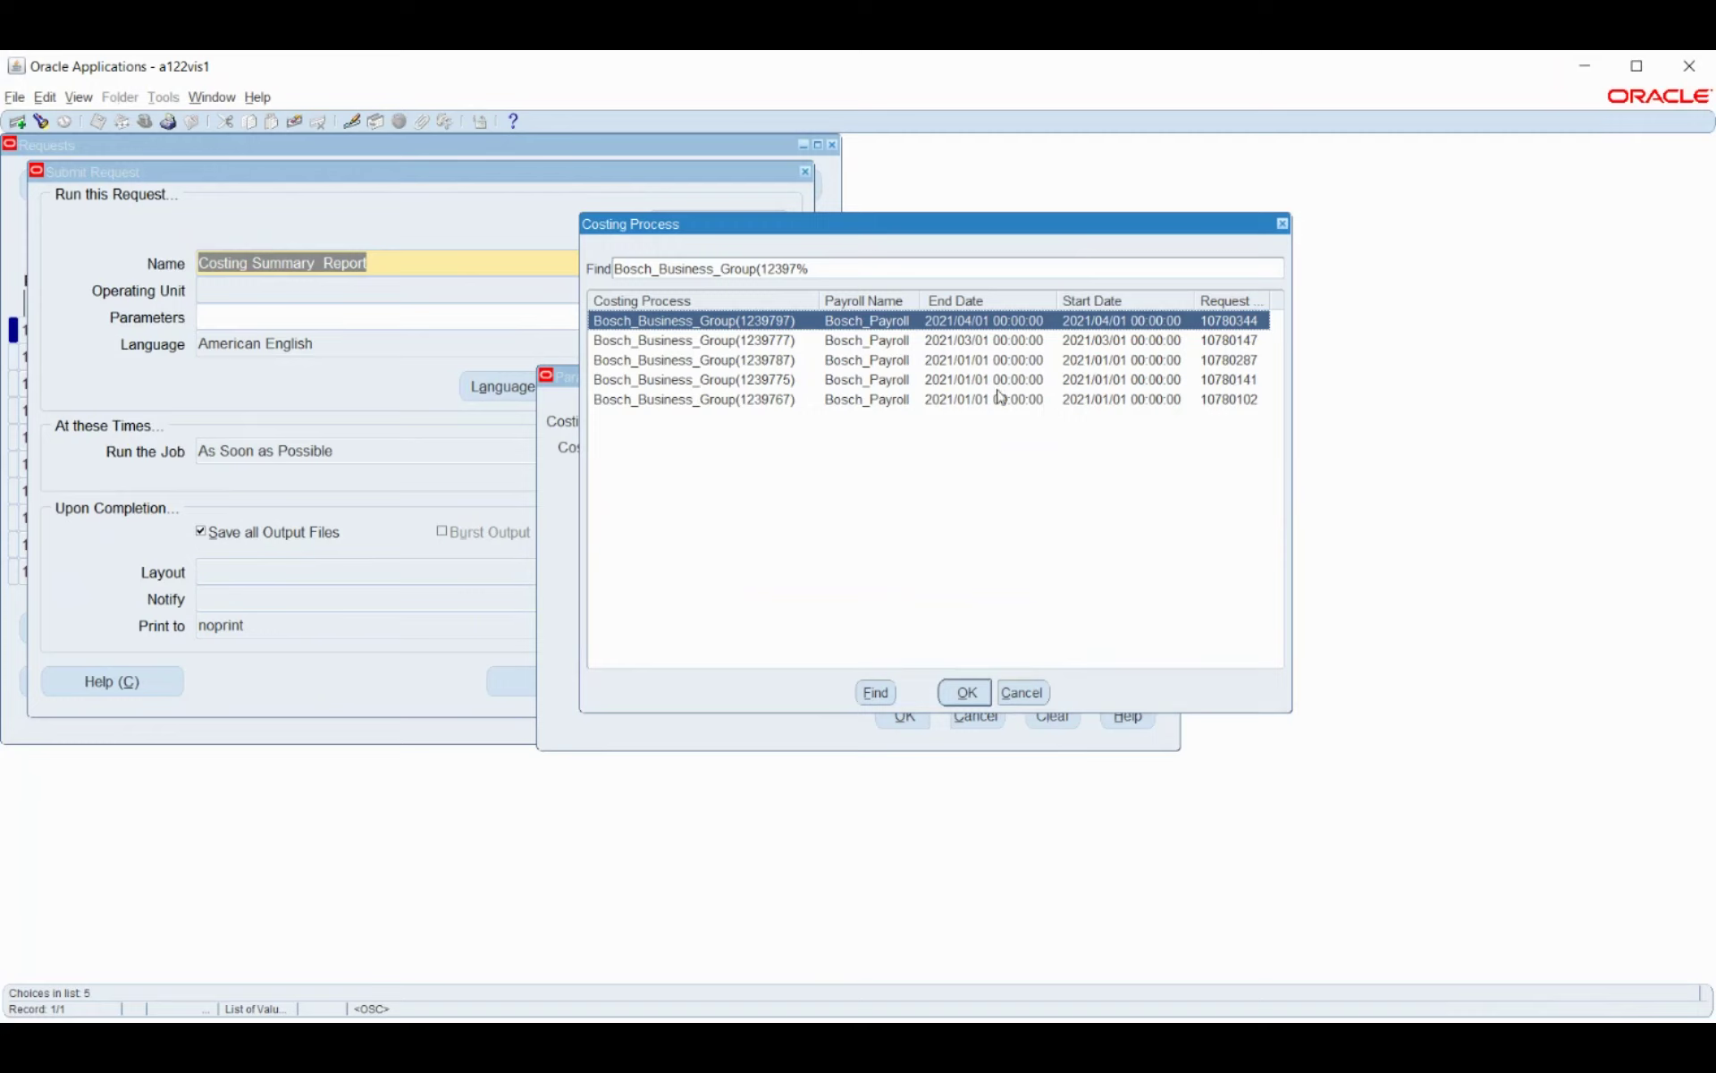
click(966, 694)
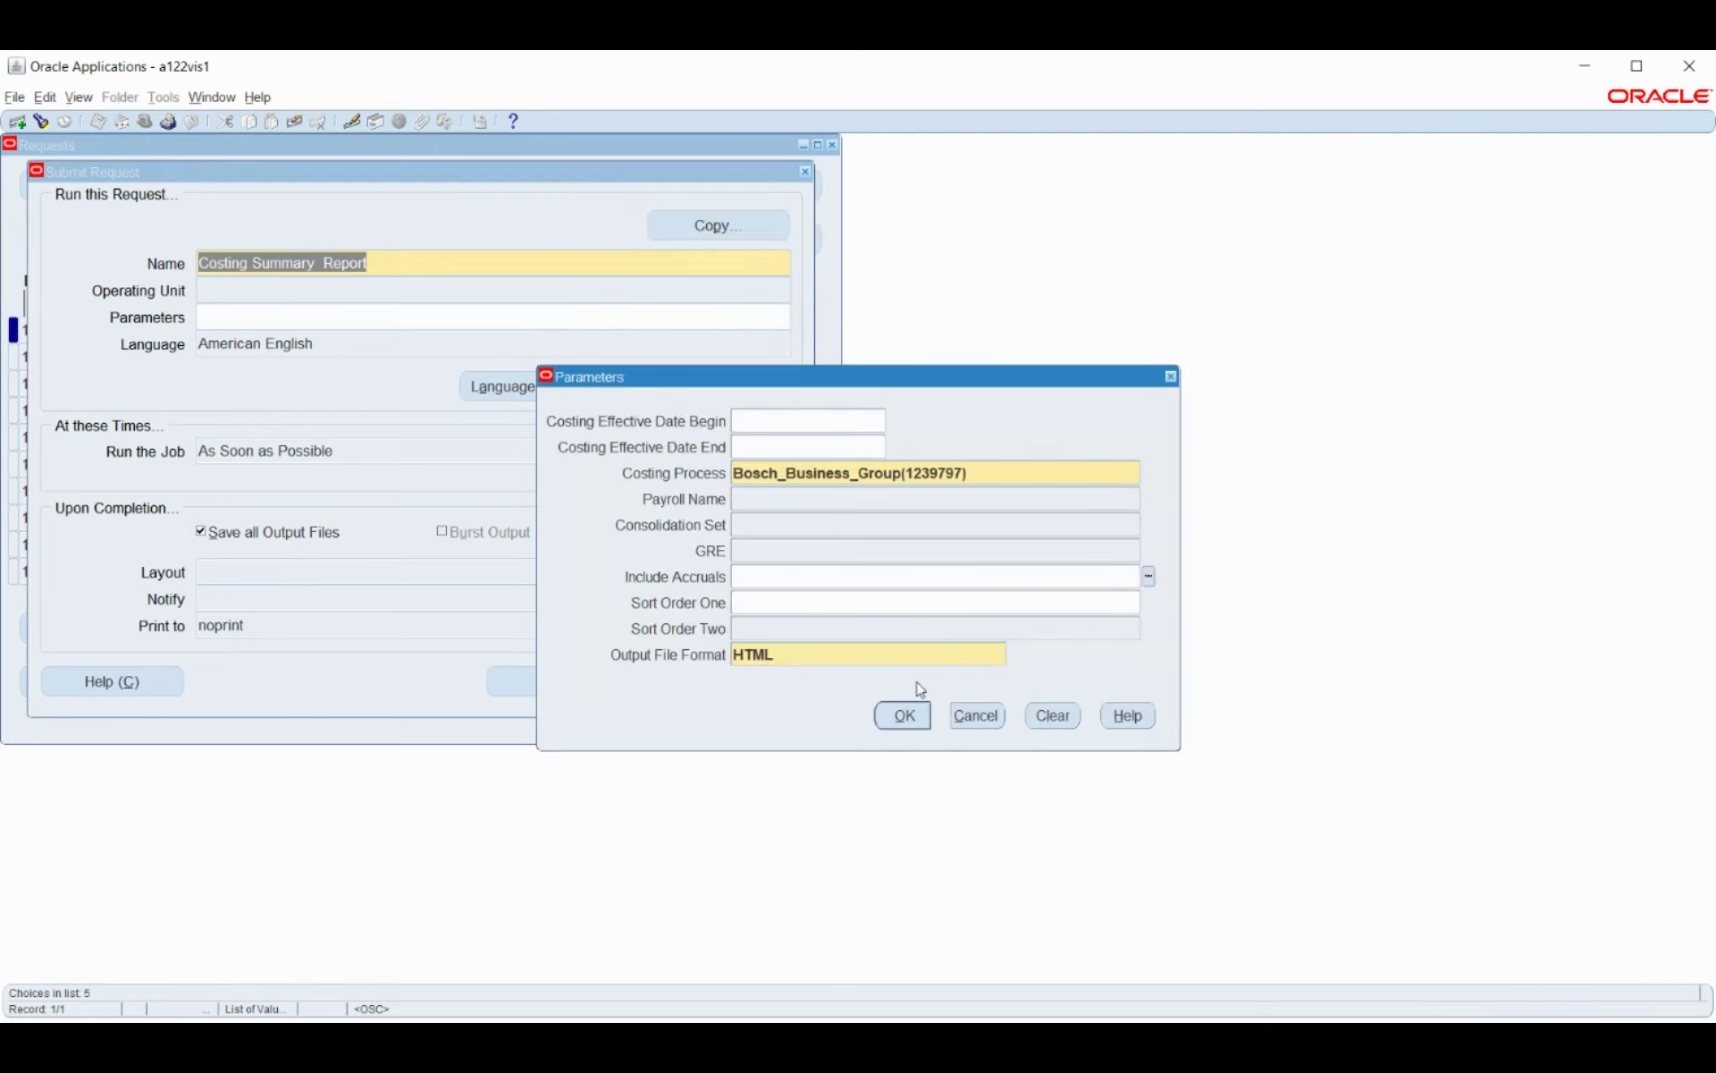
click(905, 711)
click(572, 681)
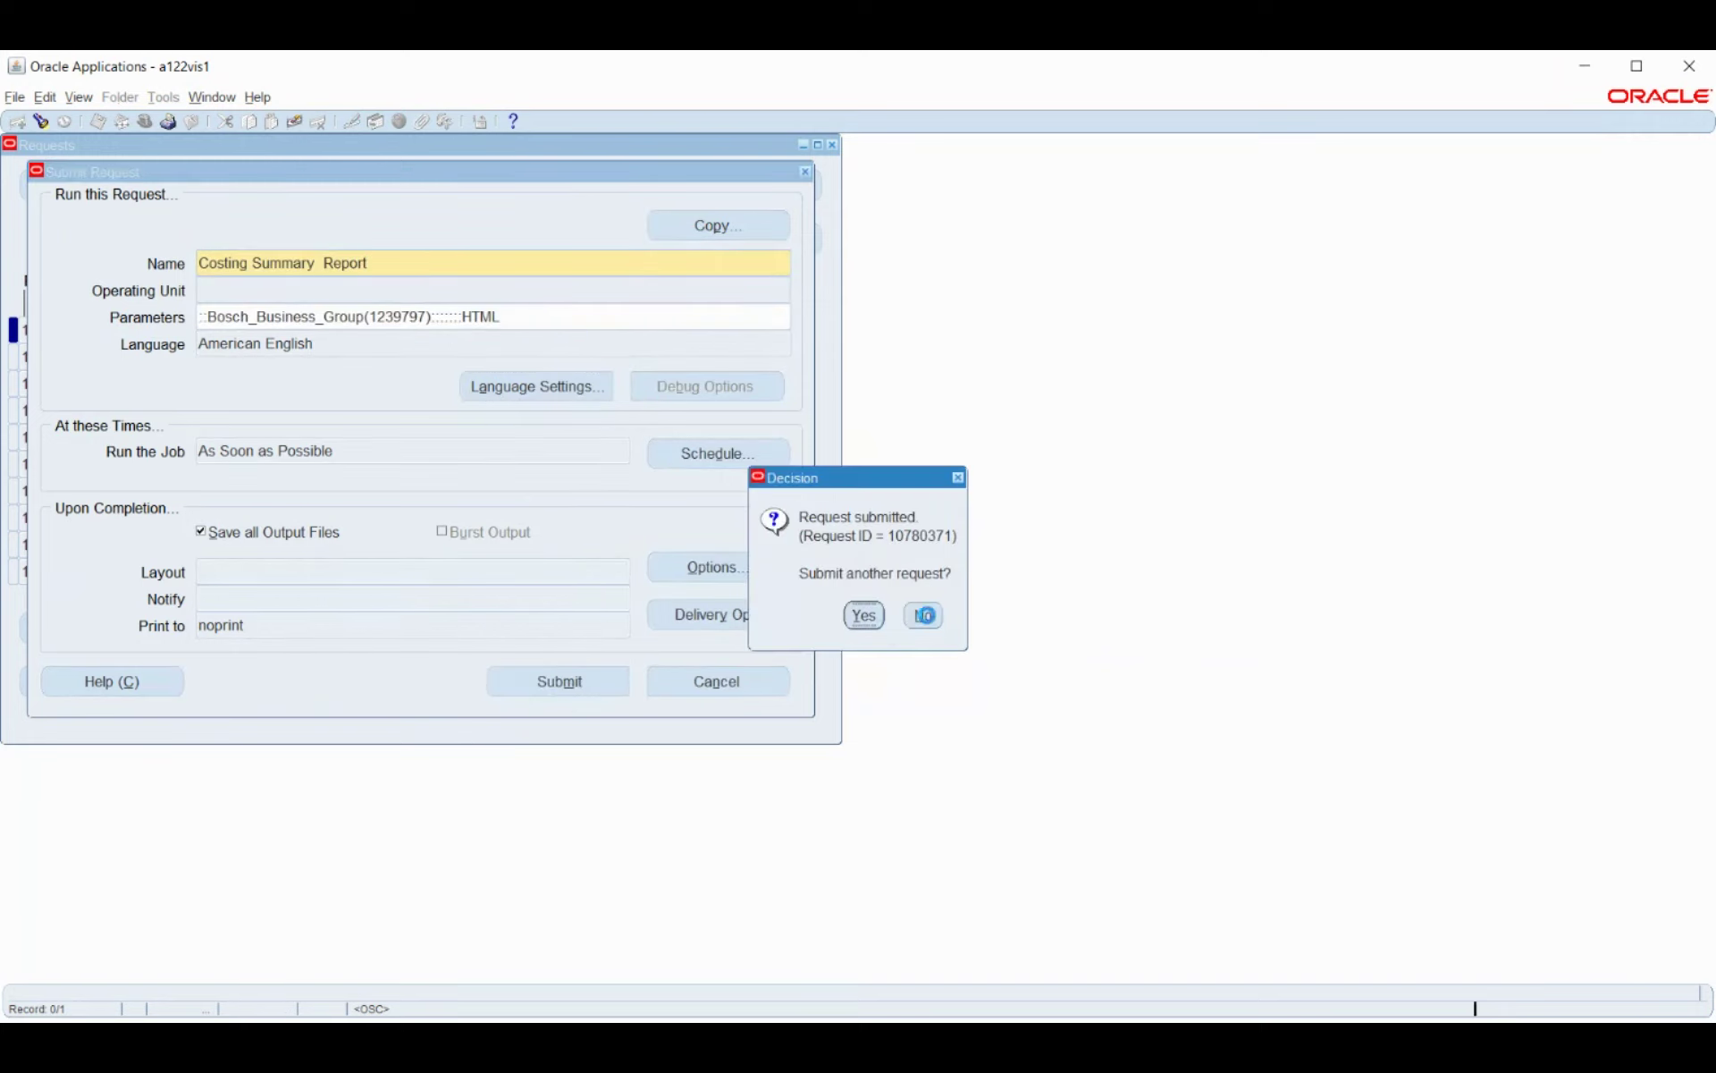
Decline another request, refresh until request 10780371 completes, and view the Costing Summary output.
key(Return)
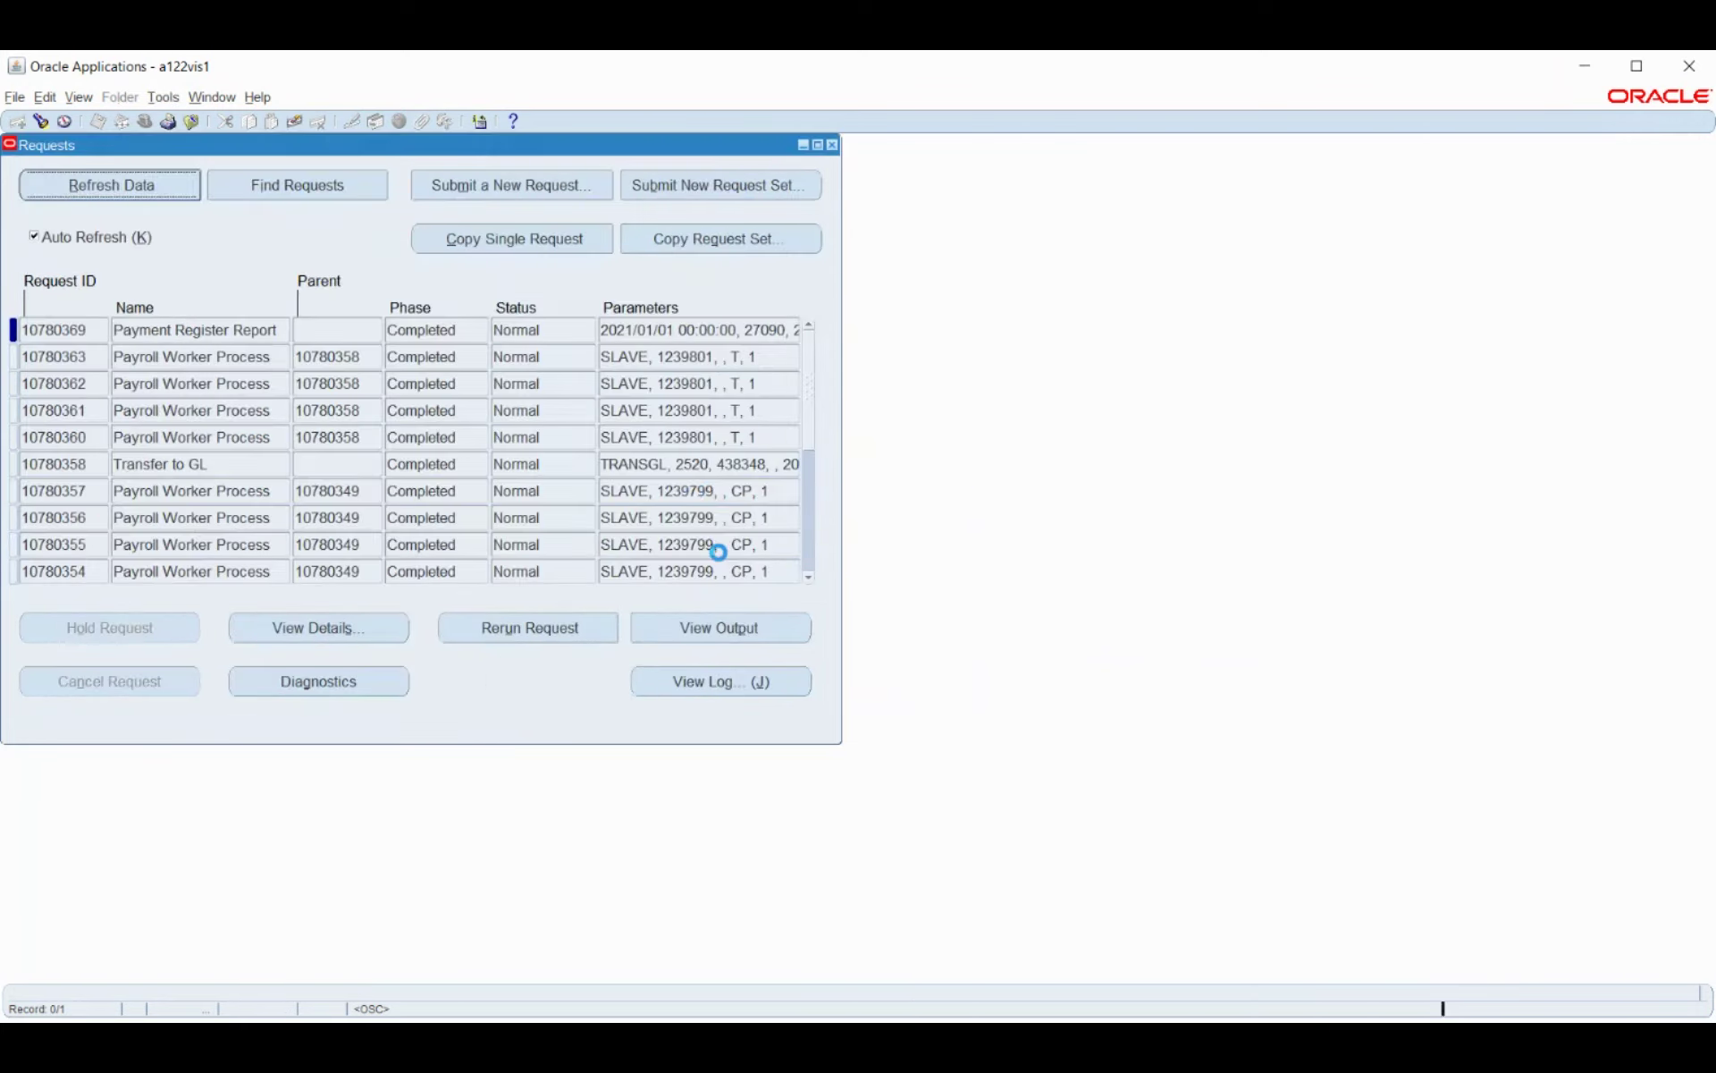
click(152, 190)
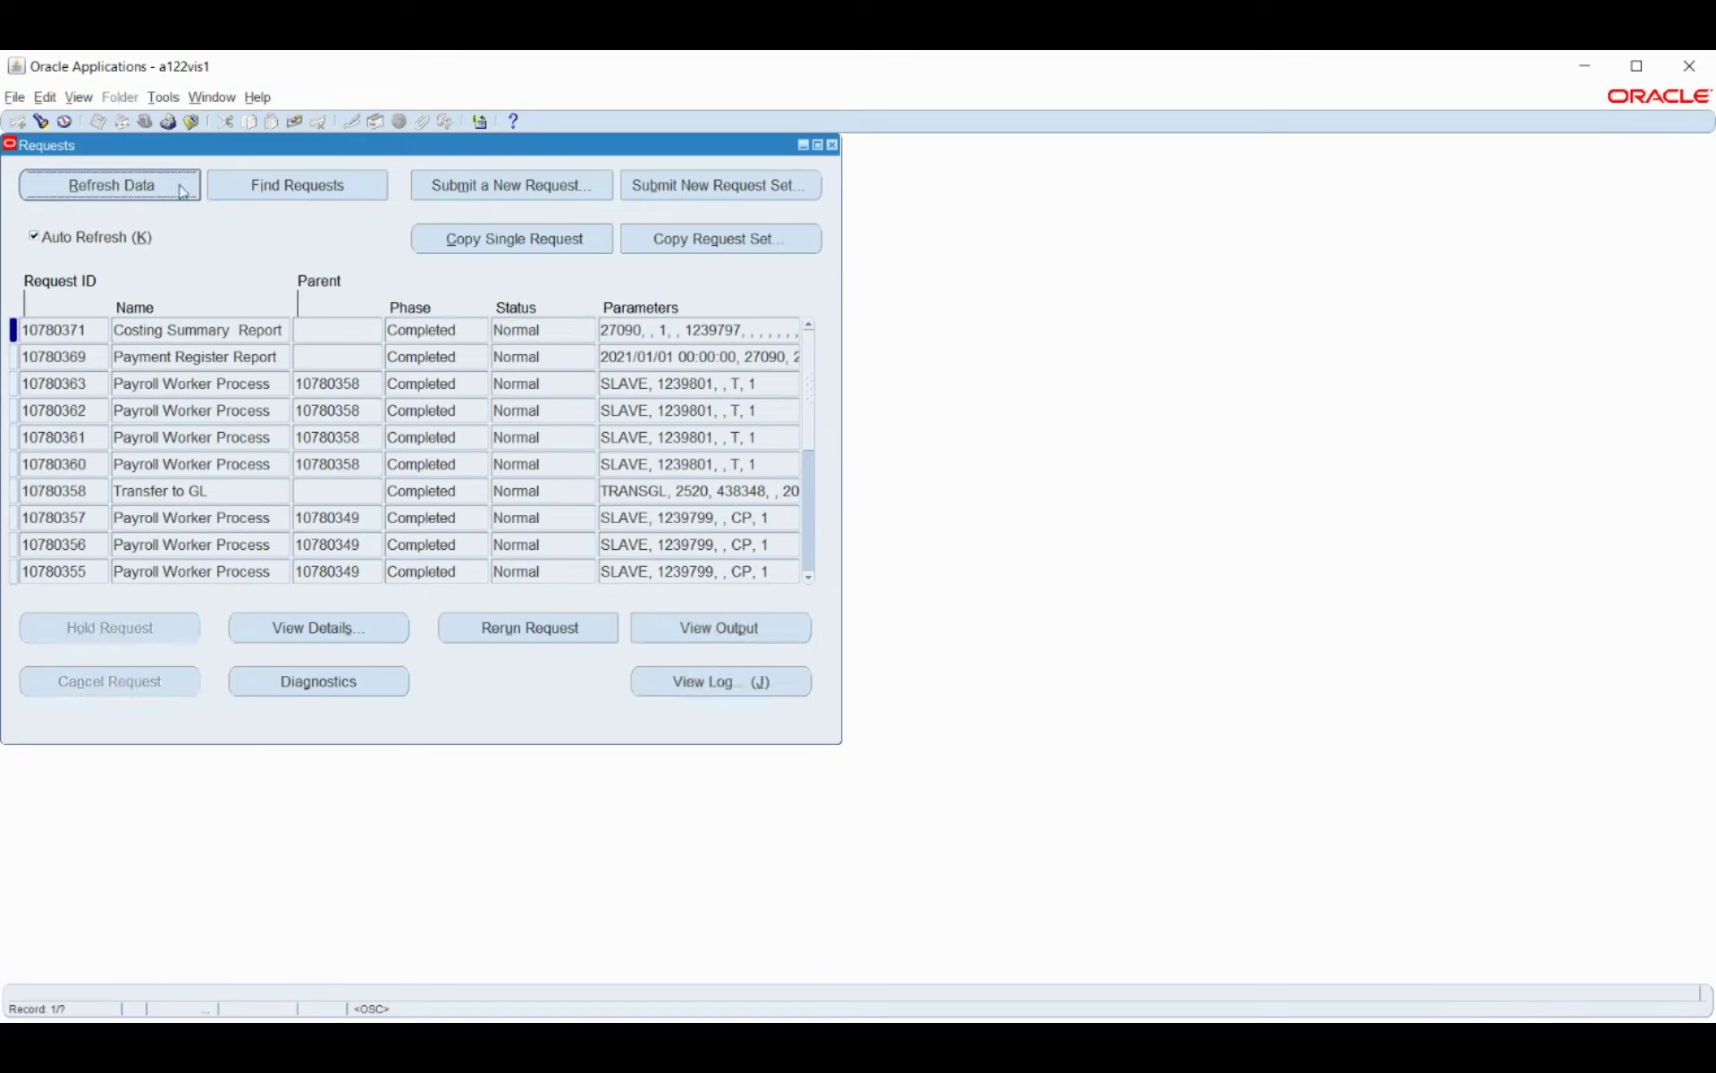
click(693, 628)
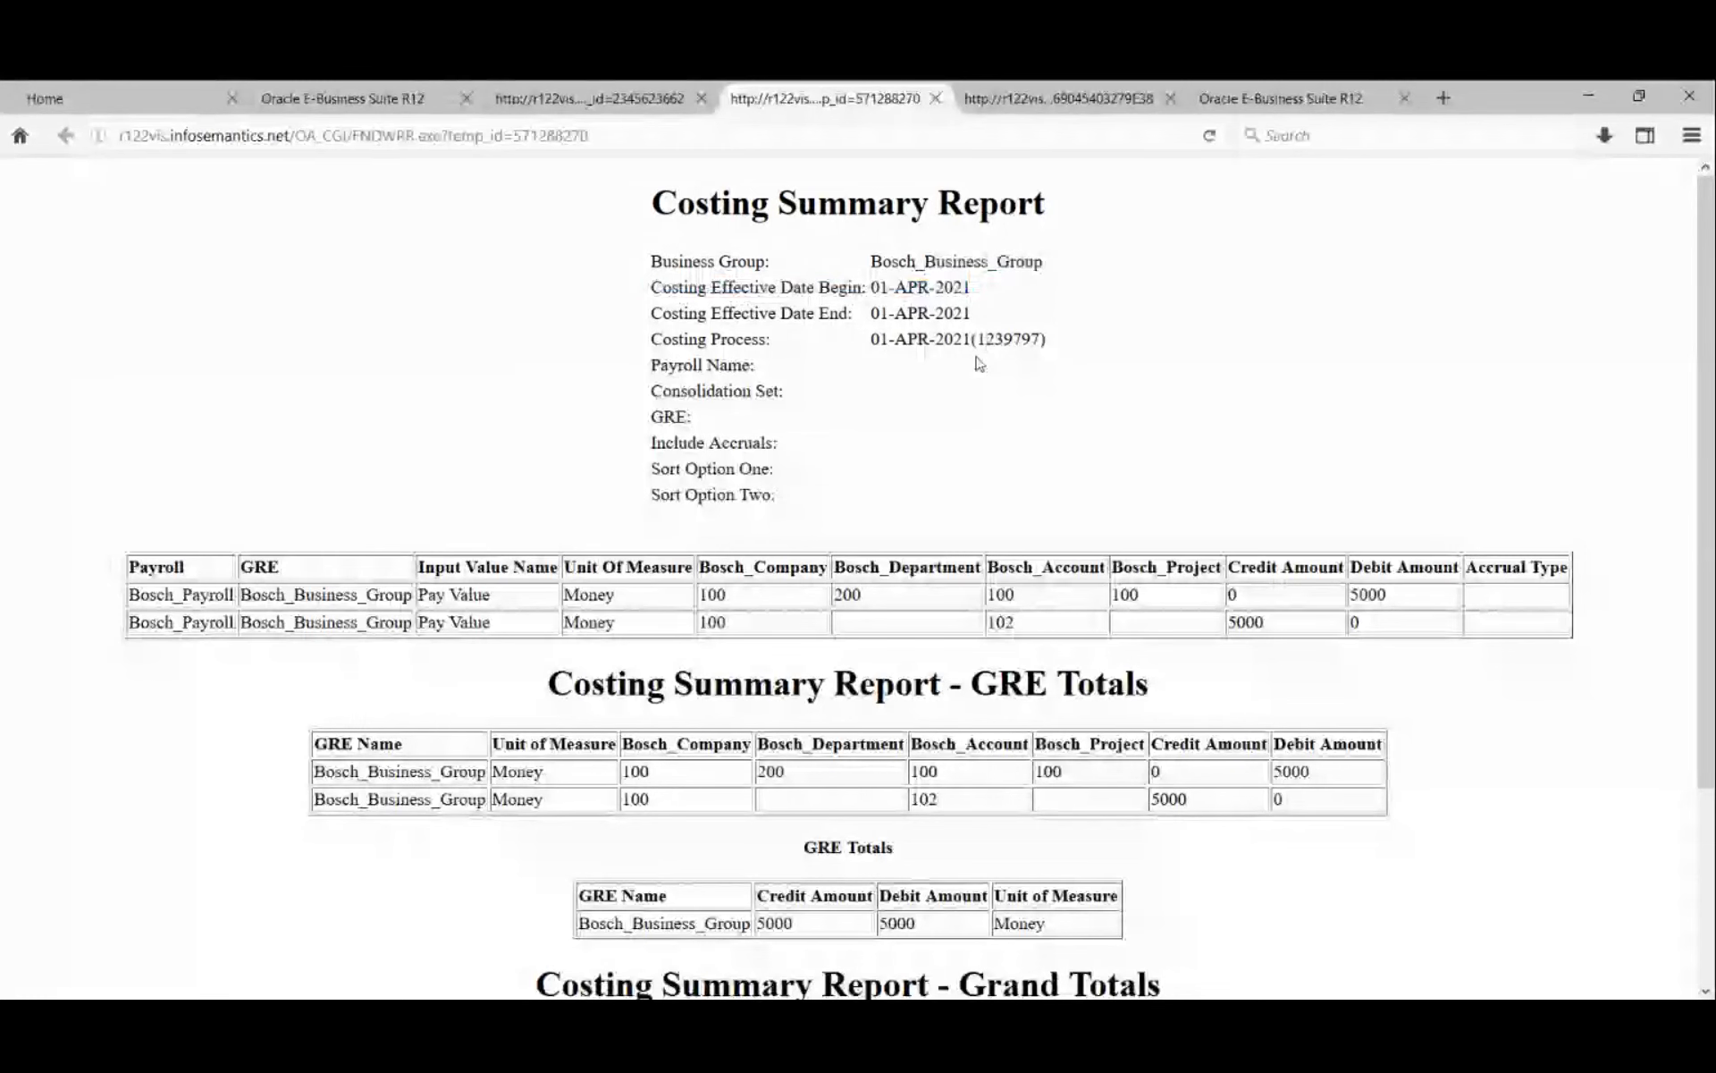
Scroll to the Grand and Report Totals (5000 credit, 5000 debit), then minimize Firefox.
scroll(536, 514, down, 3)
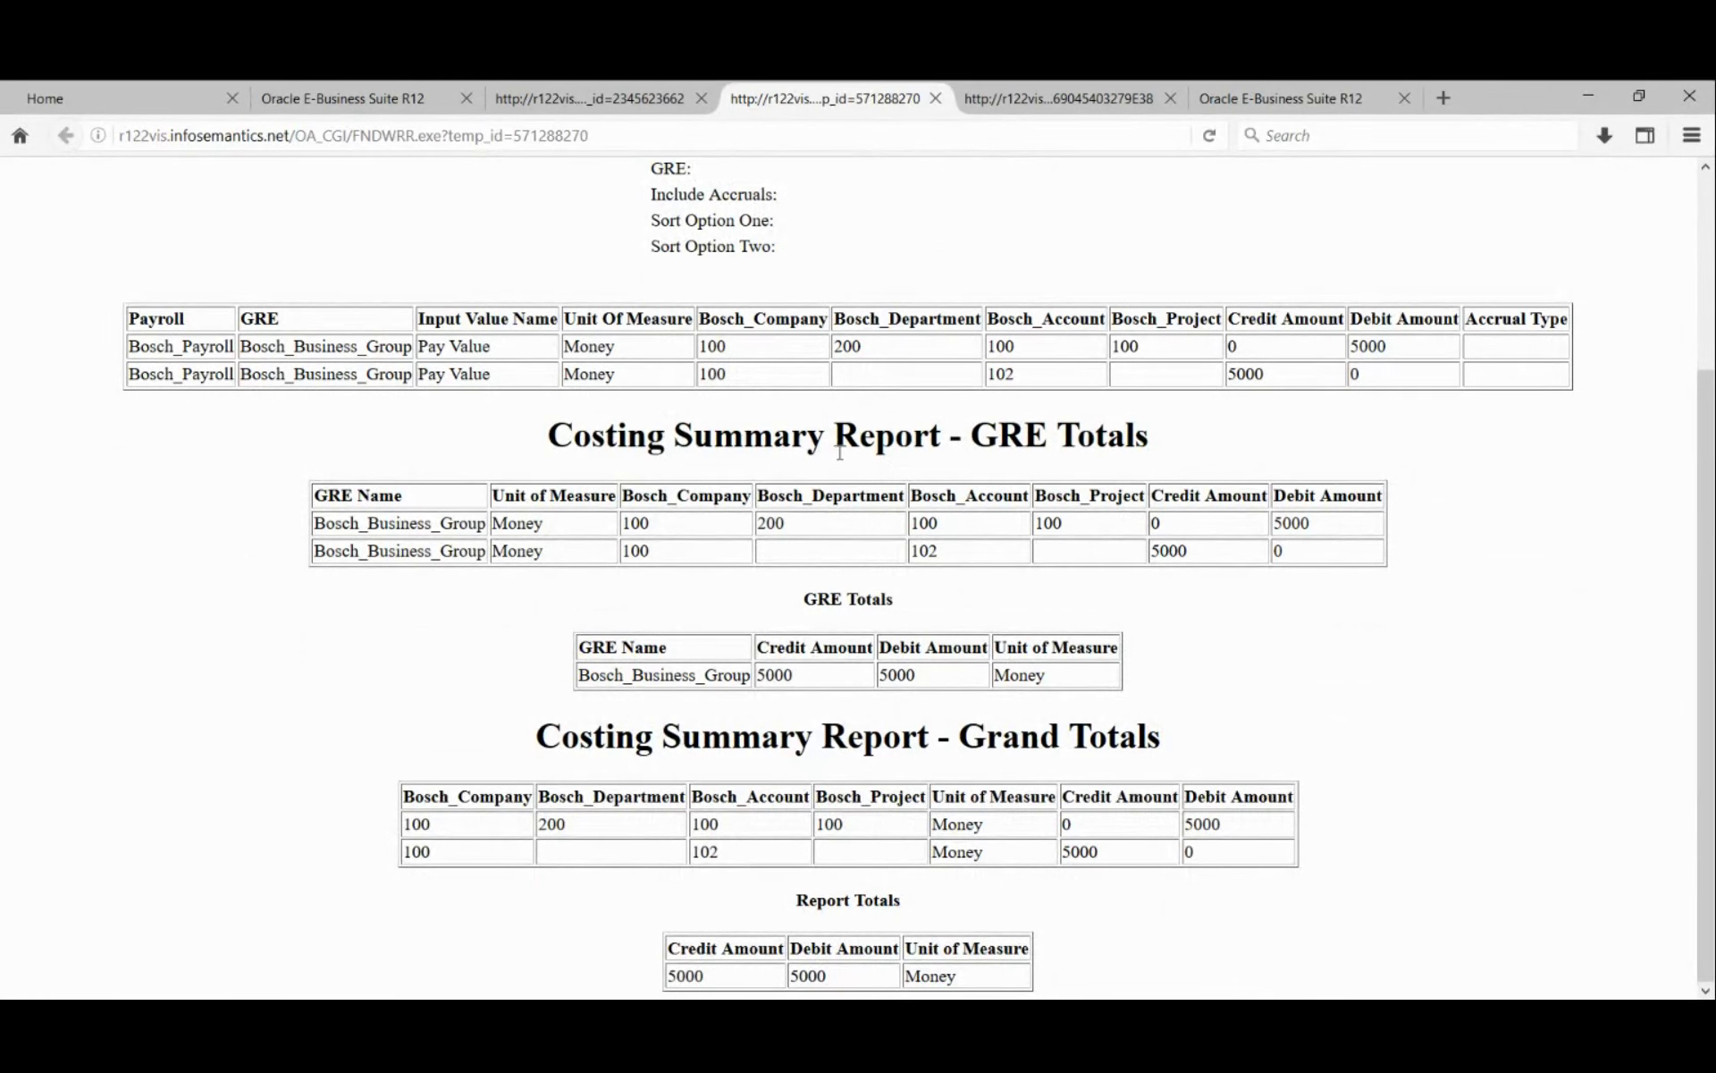
drag(845, 349, 858, 351)
click(860, 353)
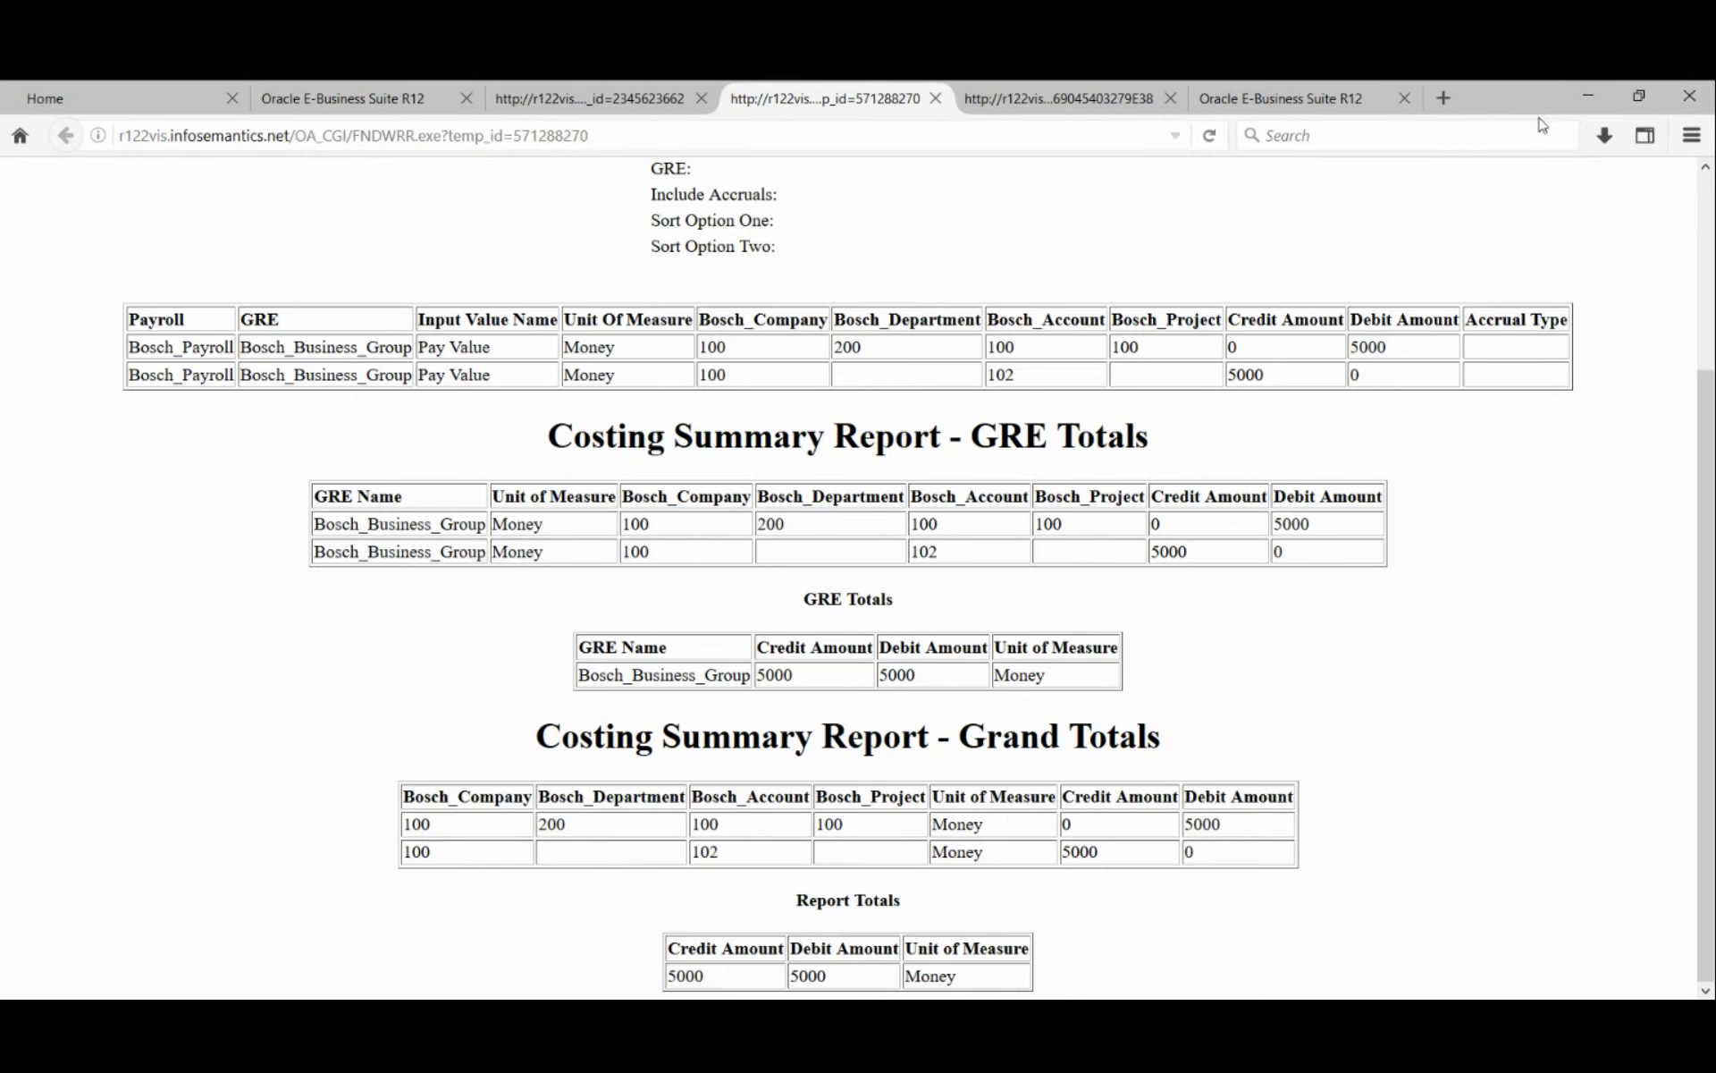
click(1592, 98)
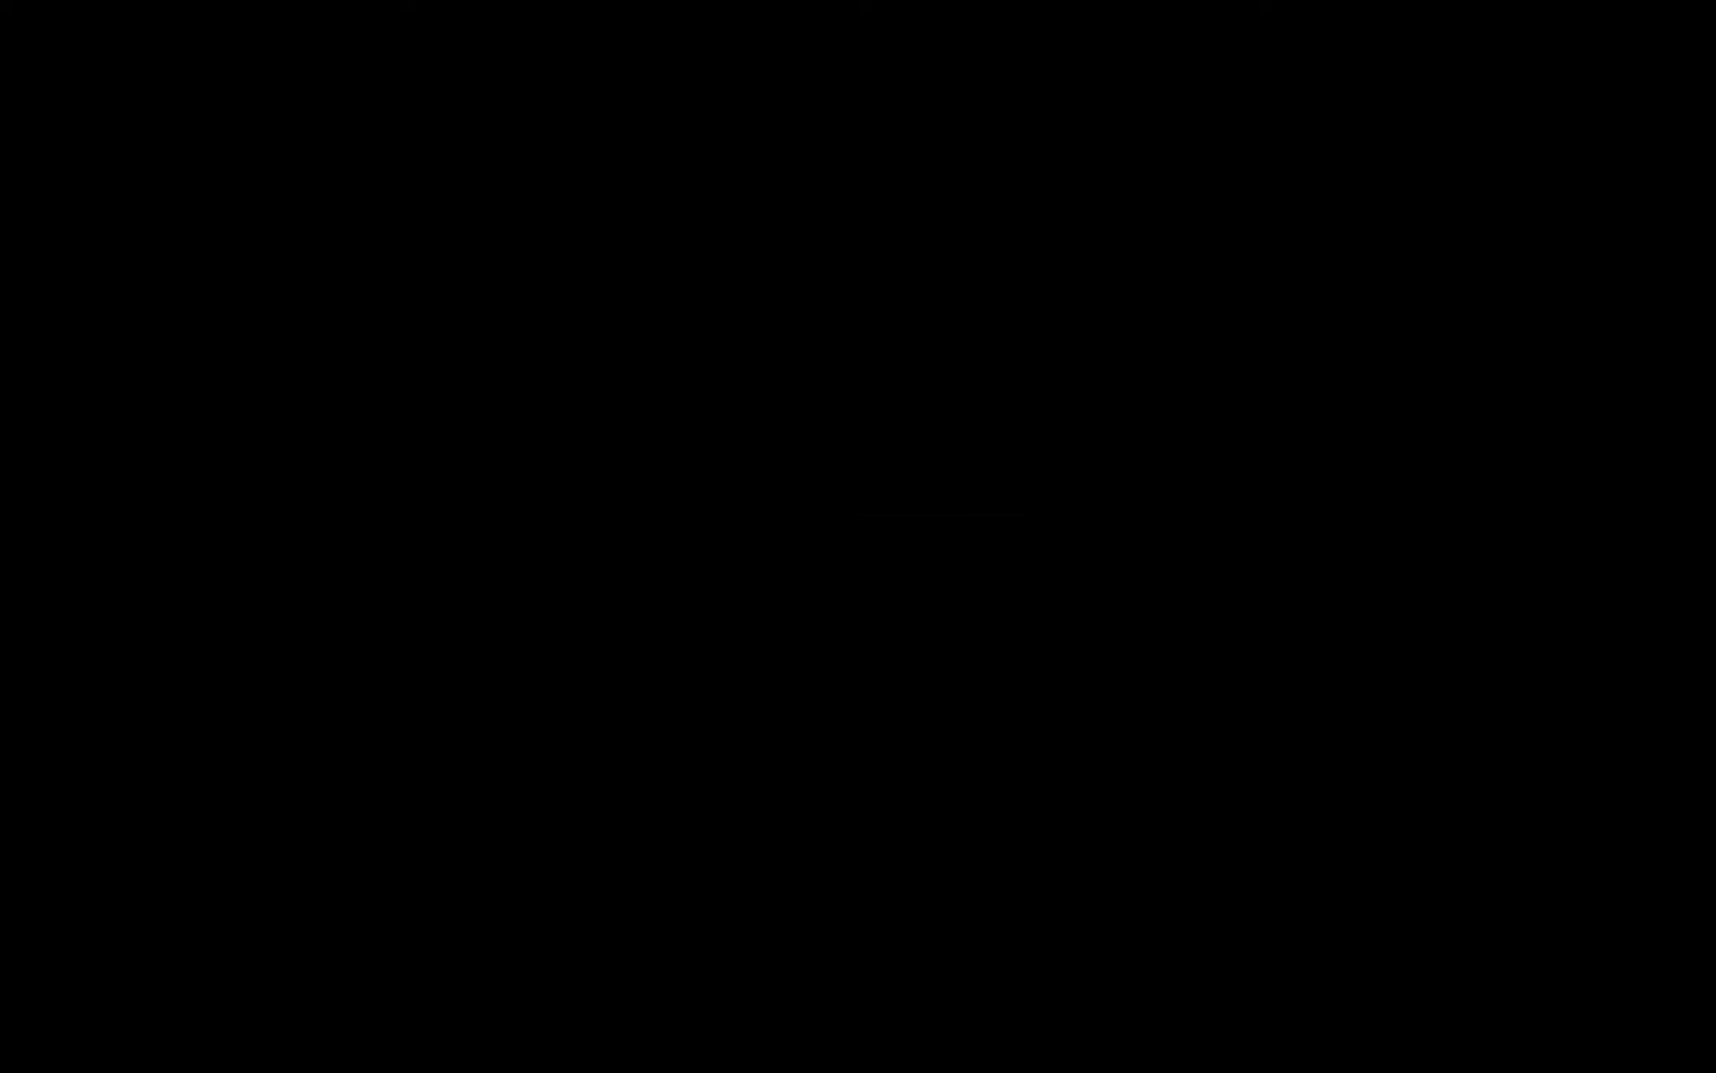
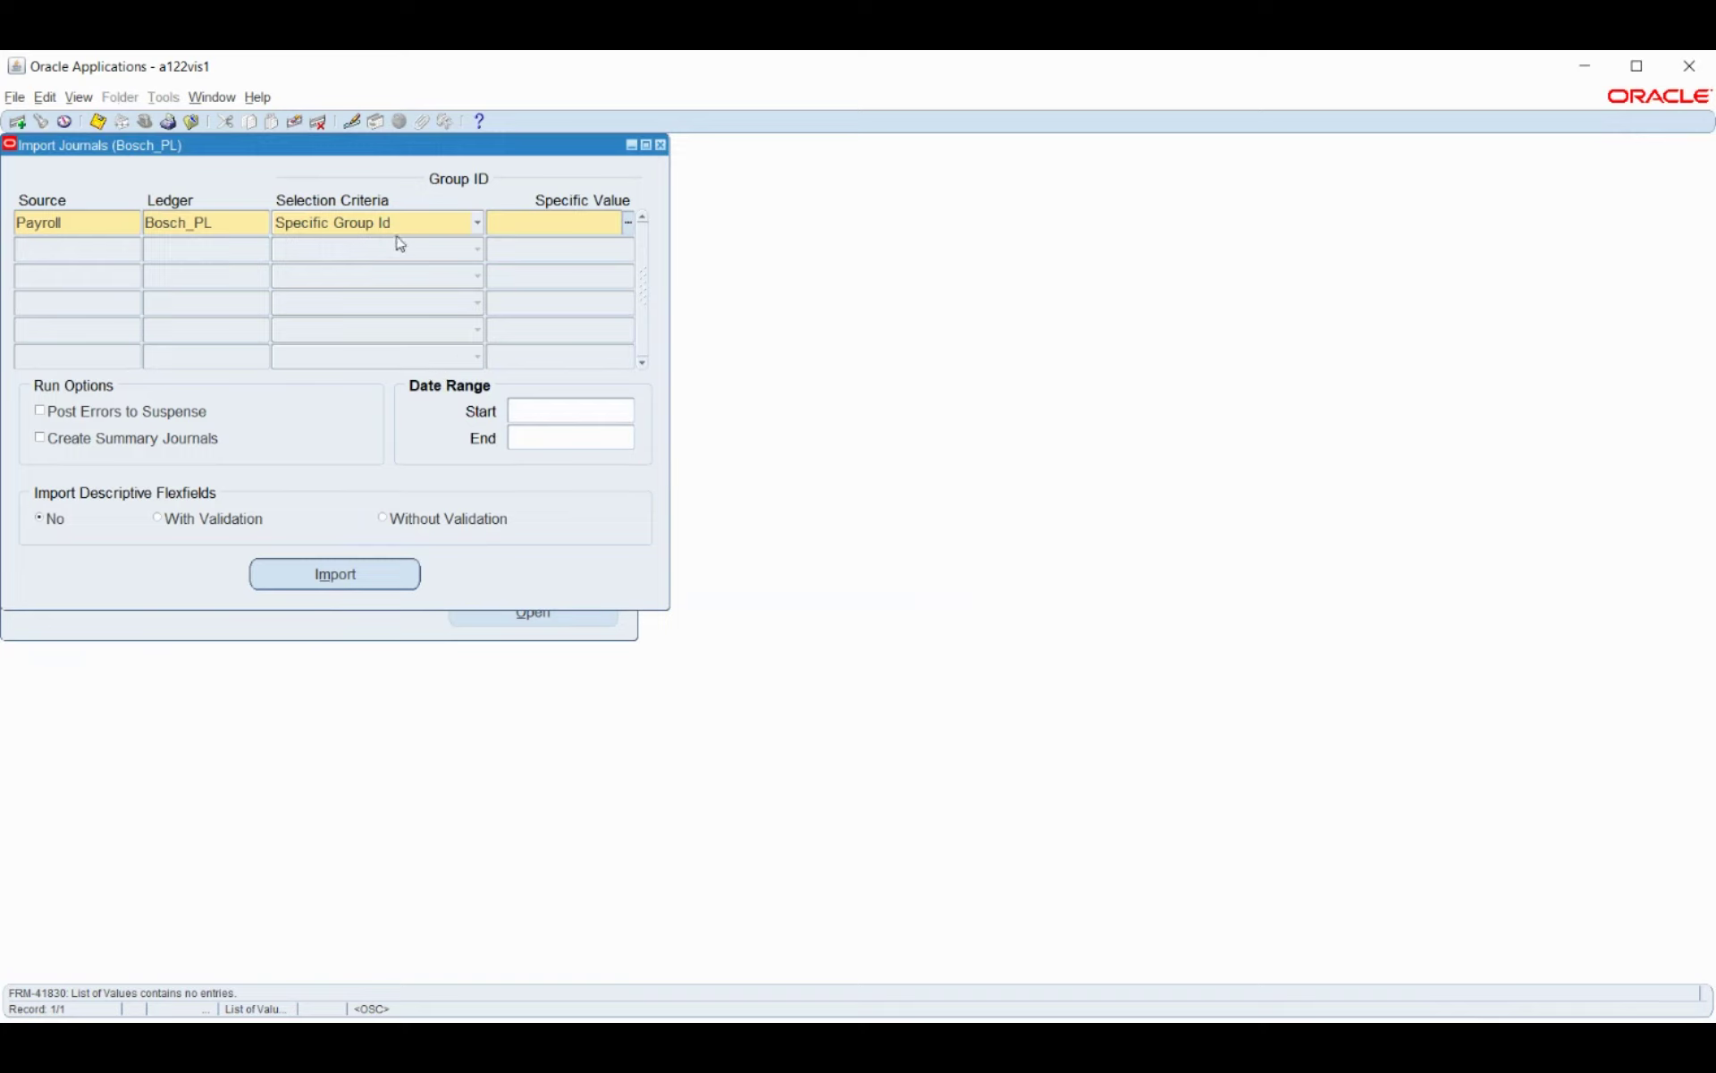
Set the Payroll journal import to All Group Ids with Post Errors to Suspense enabled.
click(428, 233)
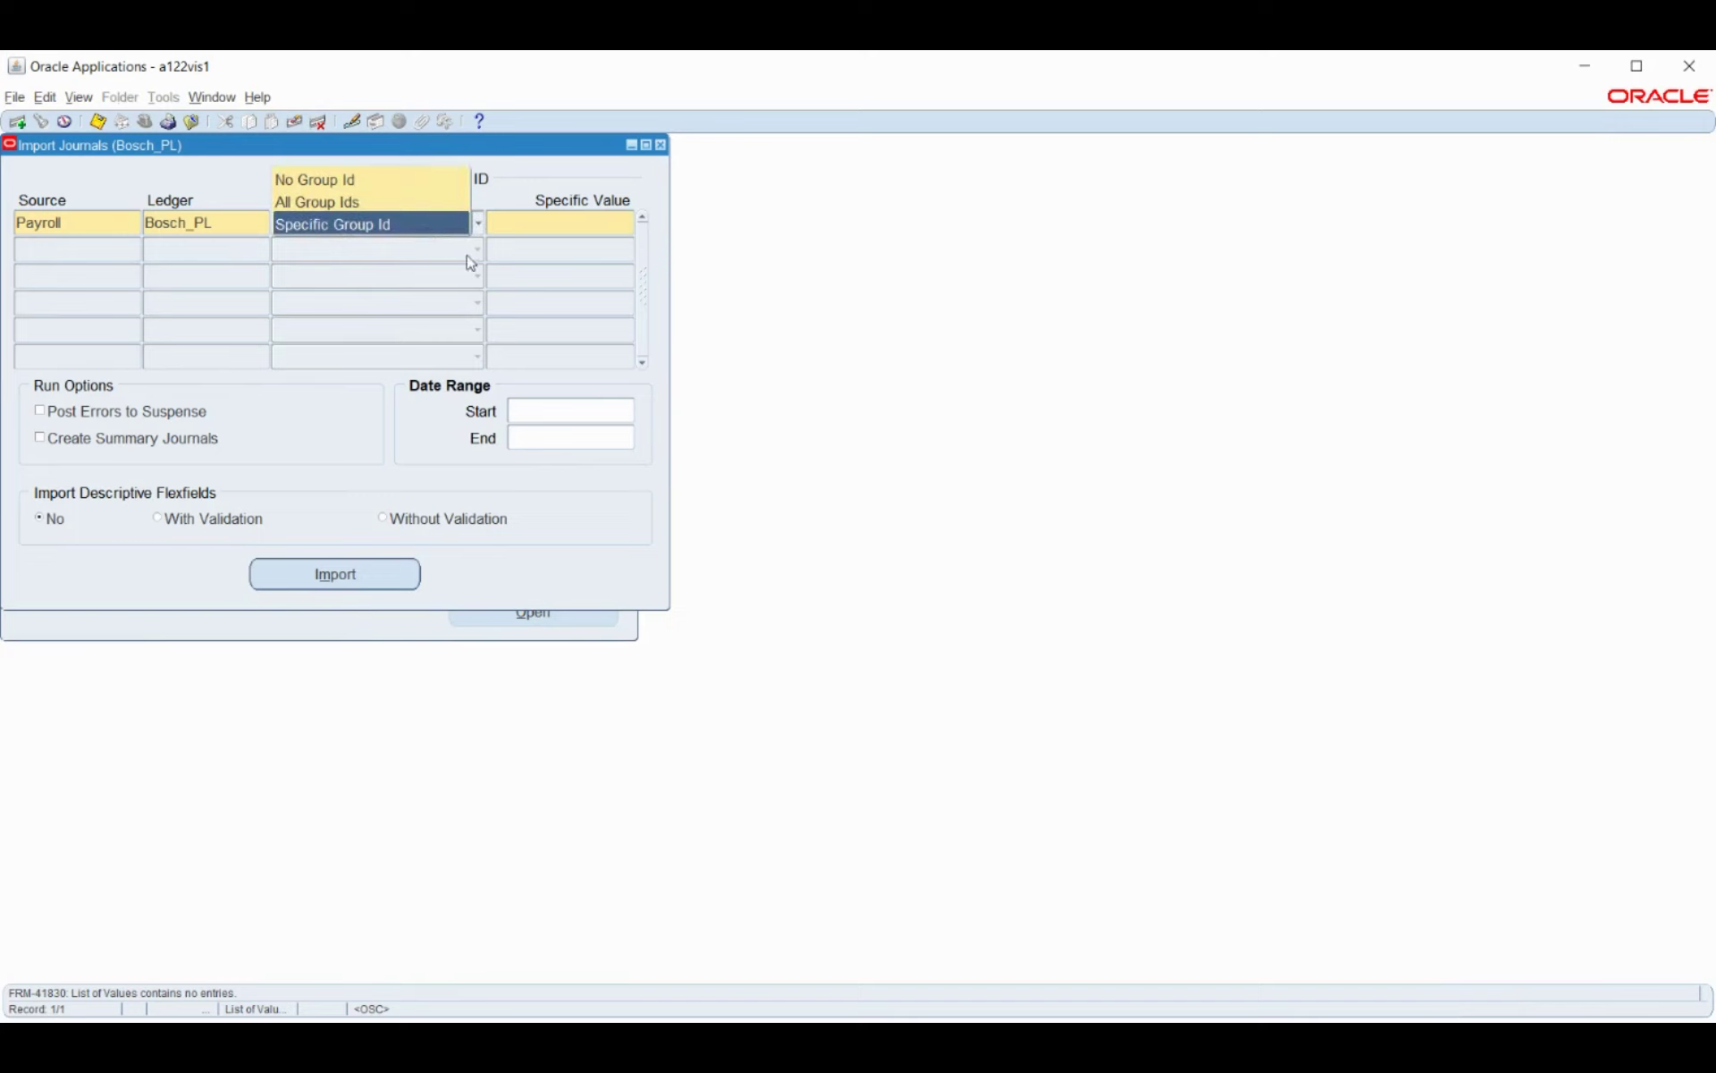
click(512, 224)
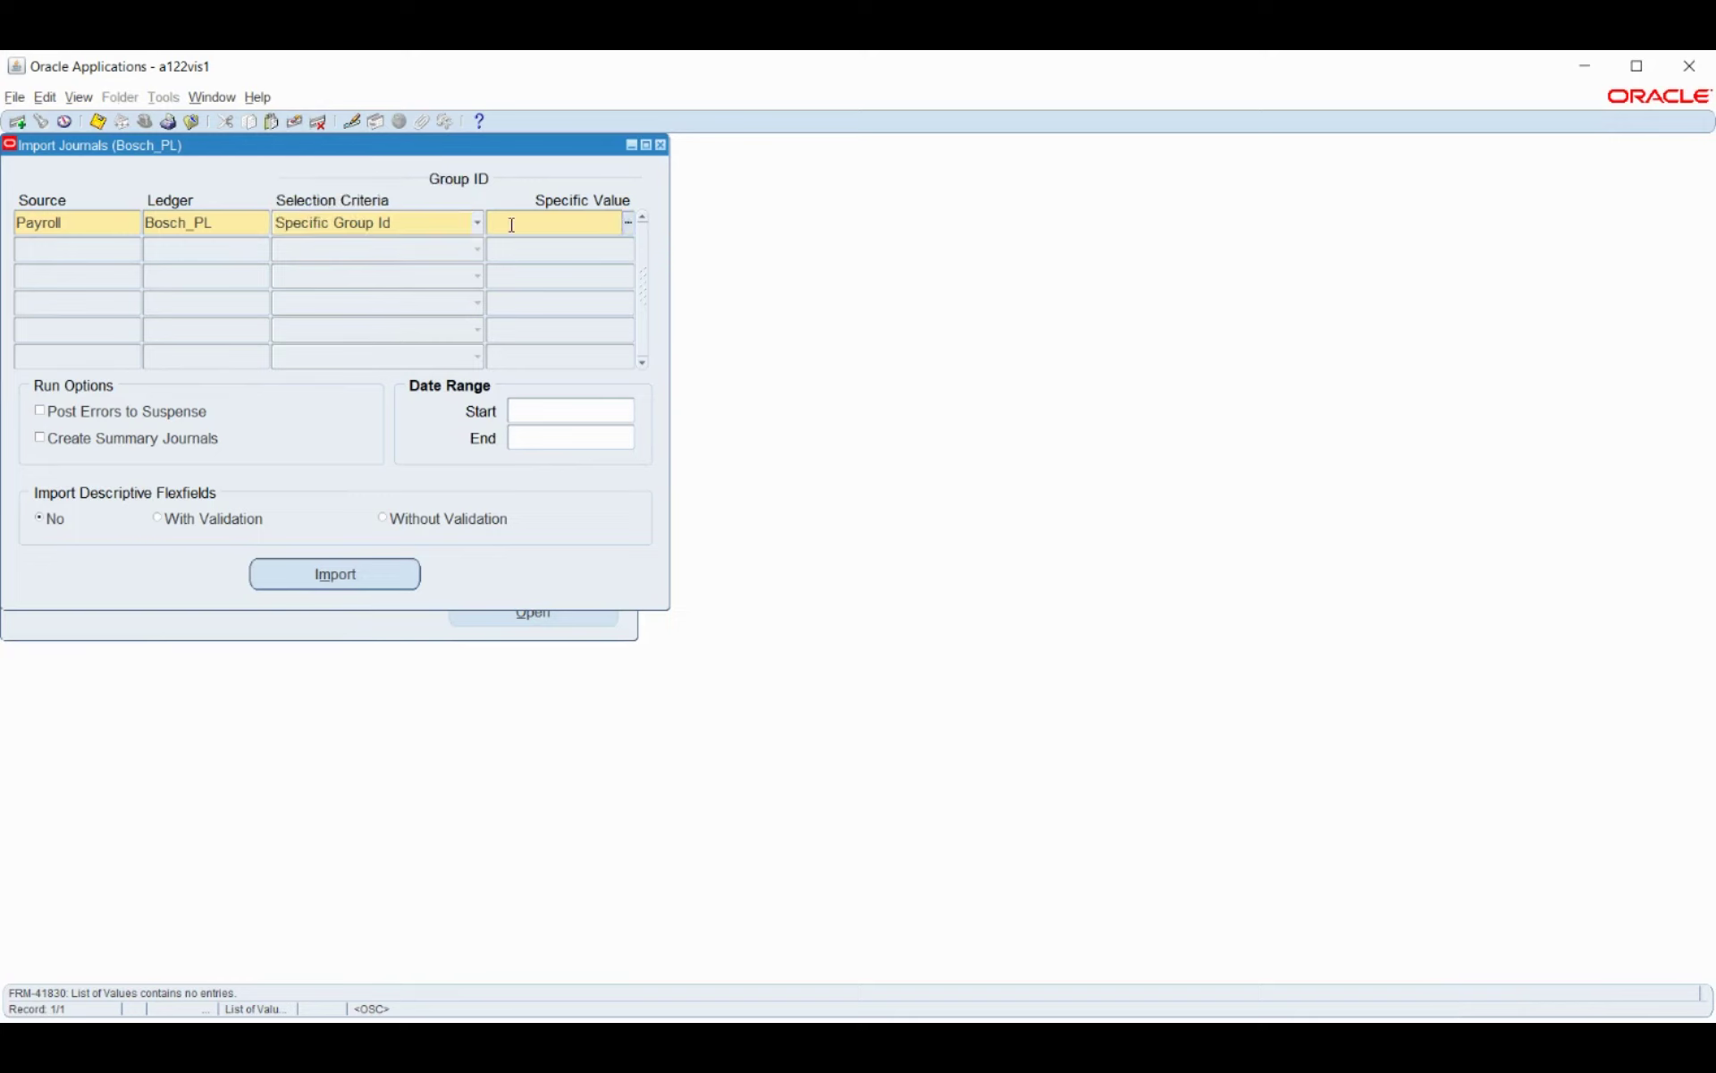
click(404, 224)
click(364, 204)
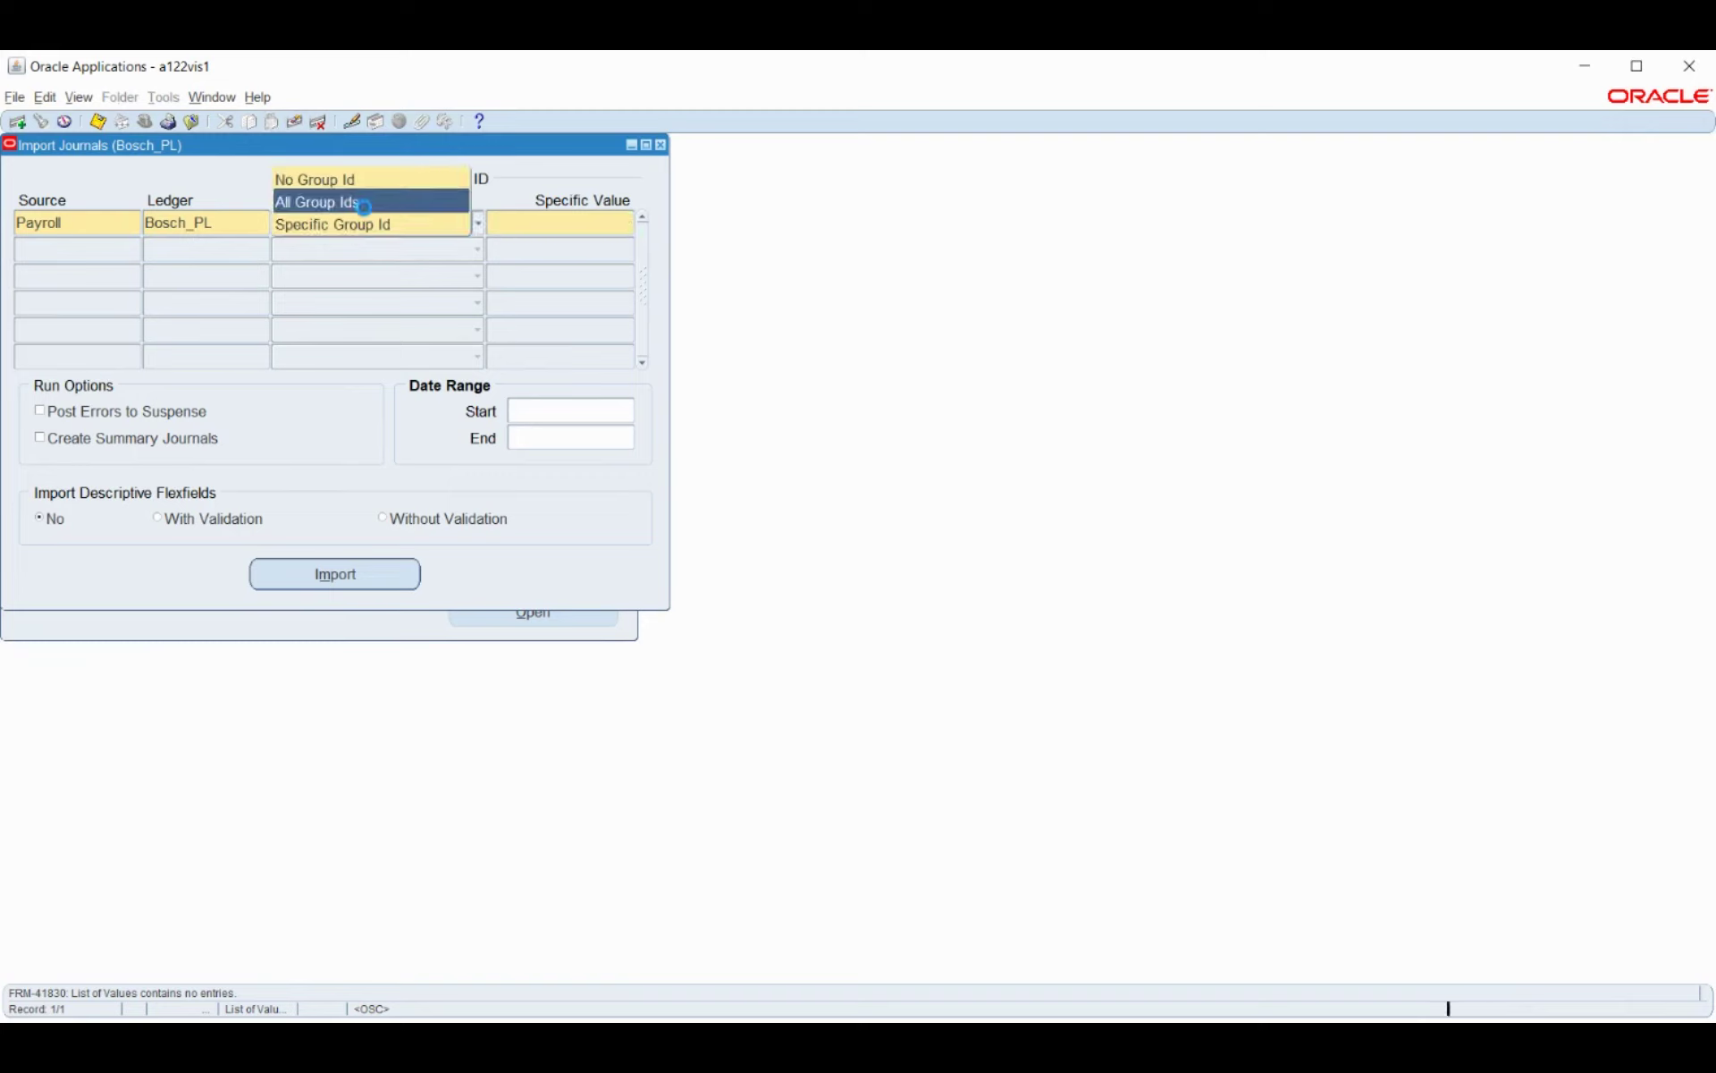
click(156, 441)
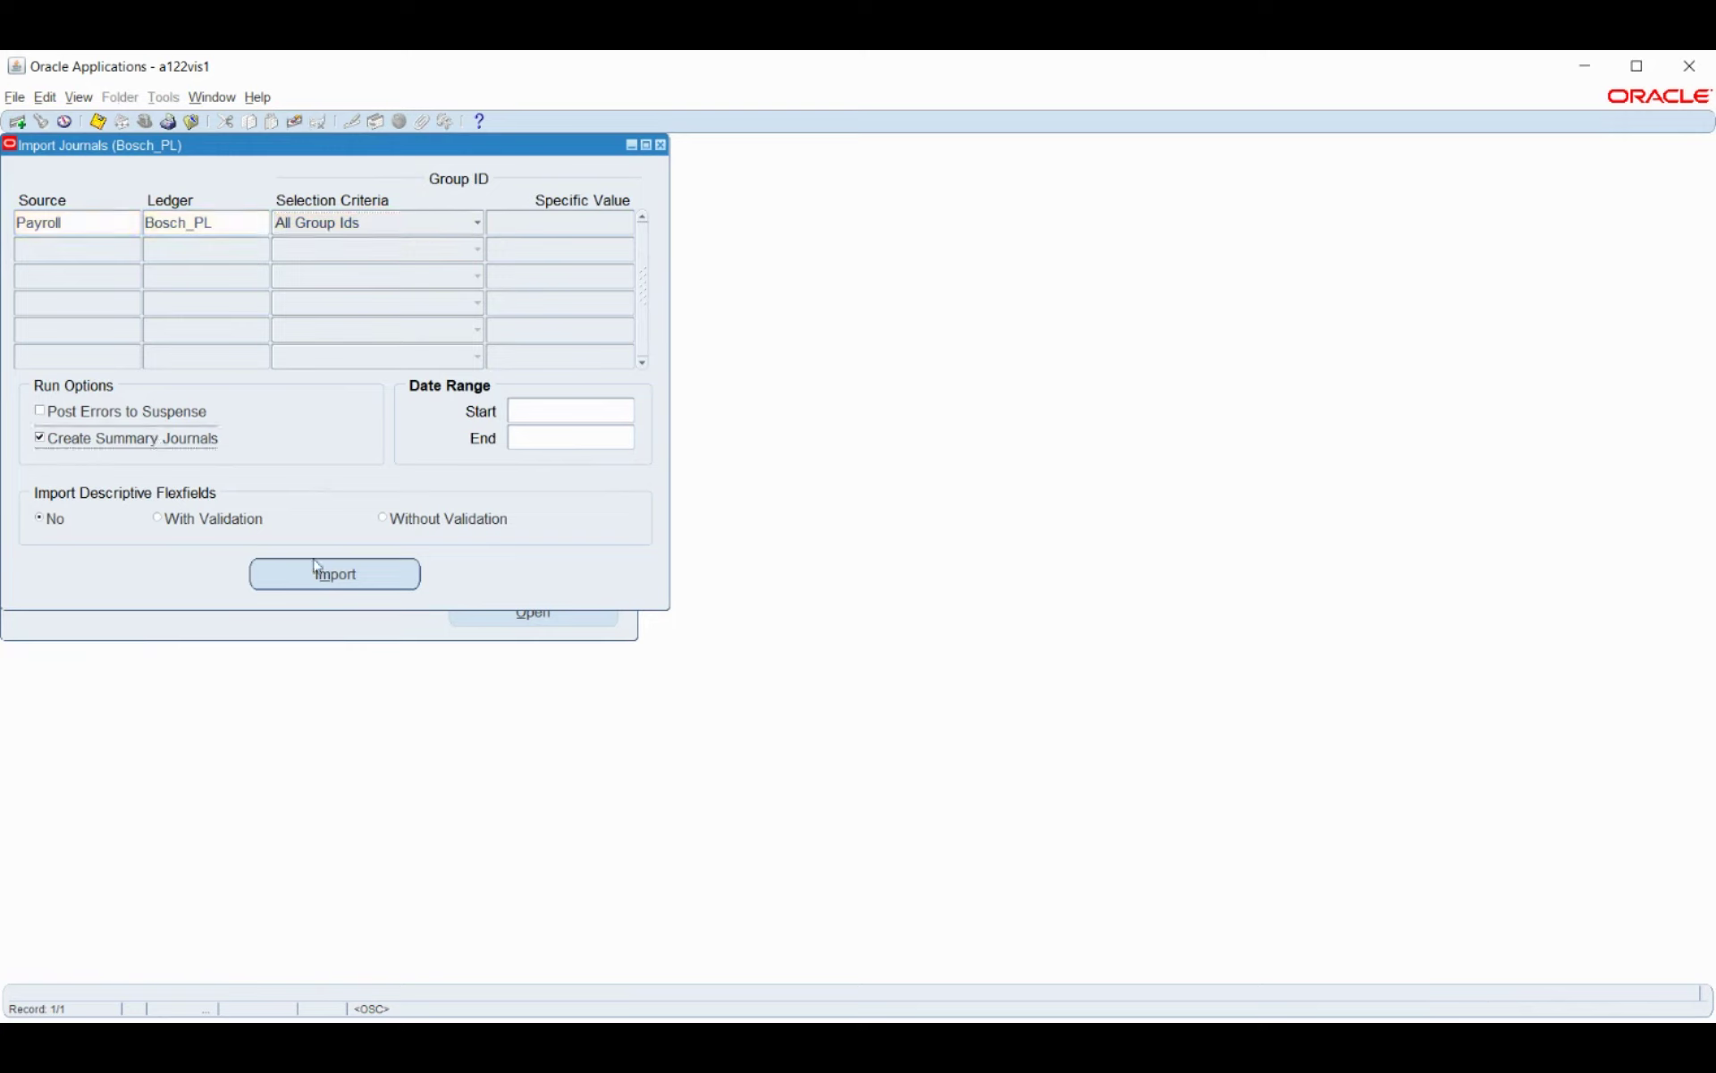
click(111, 451)
click(94, 411)
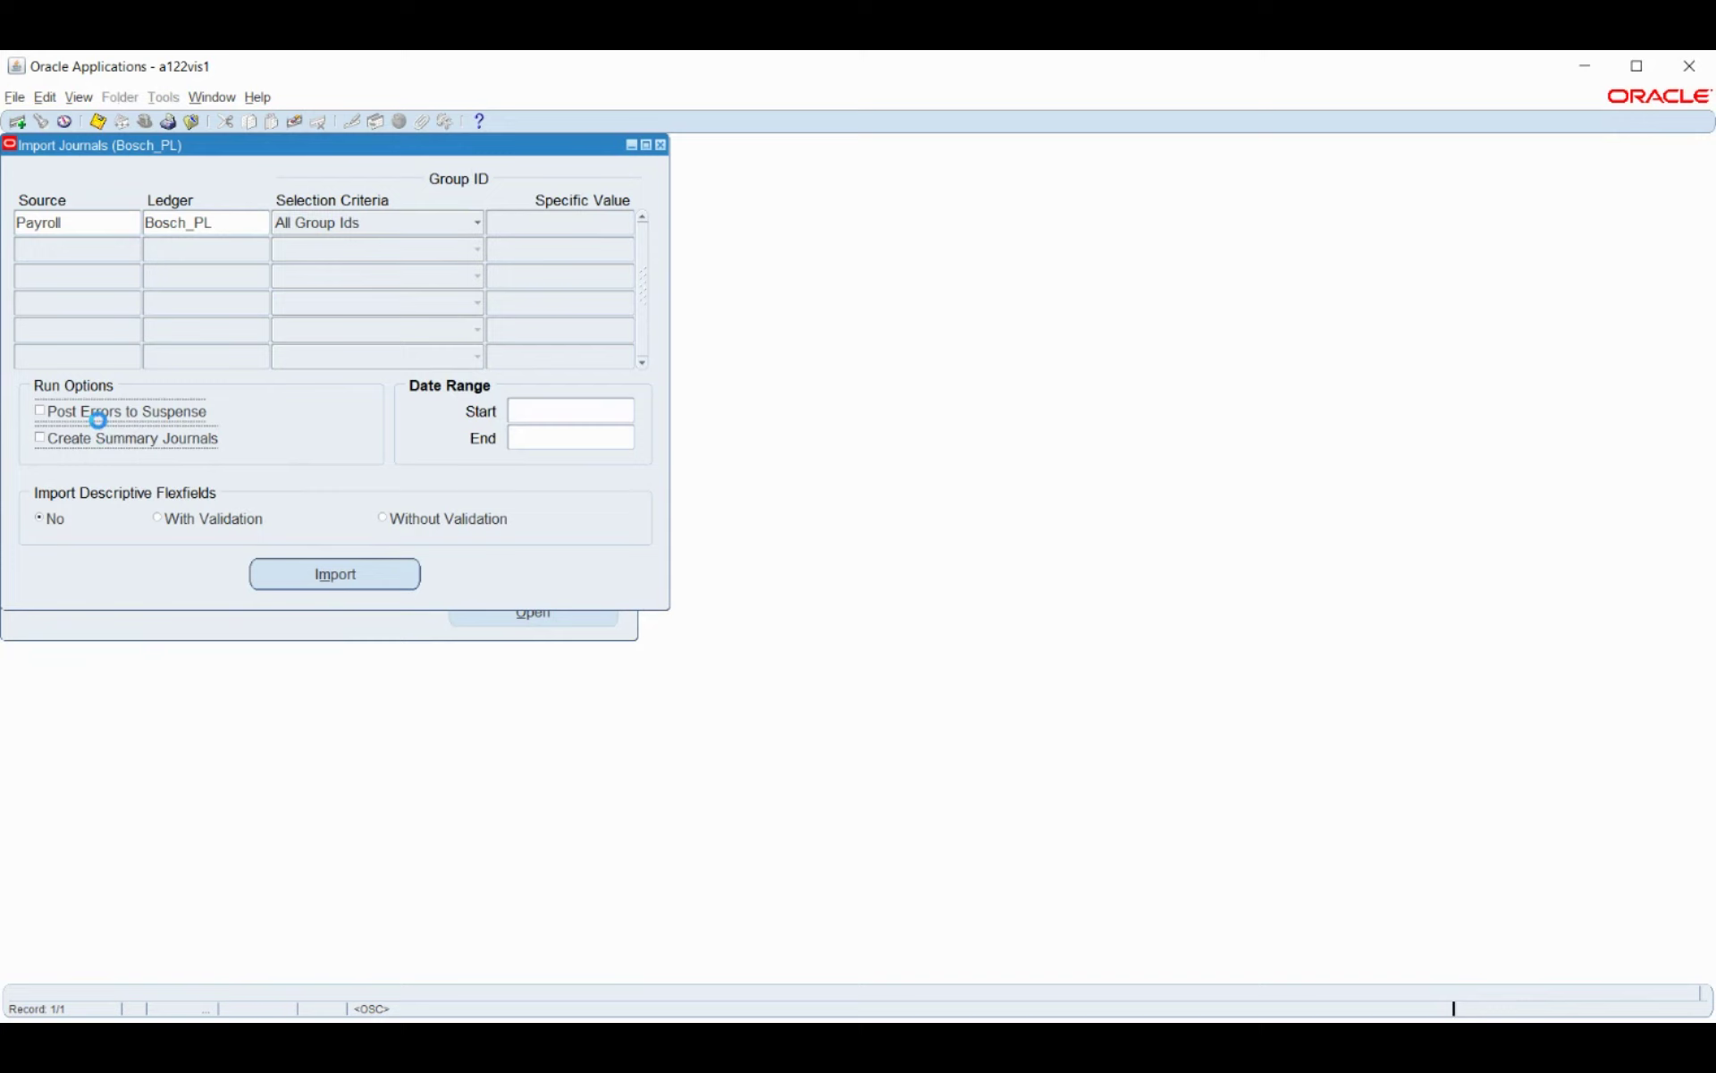
Run the journal import, dismiss the no-records error, and close the form without saving.
click(347, 577)
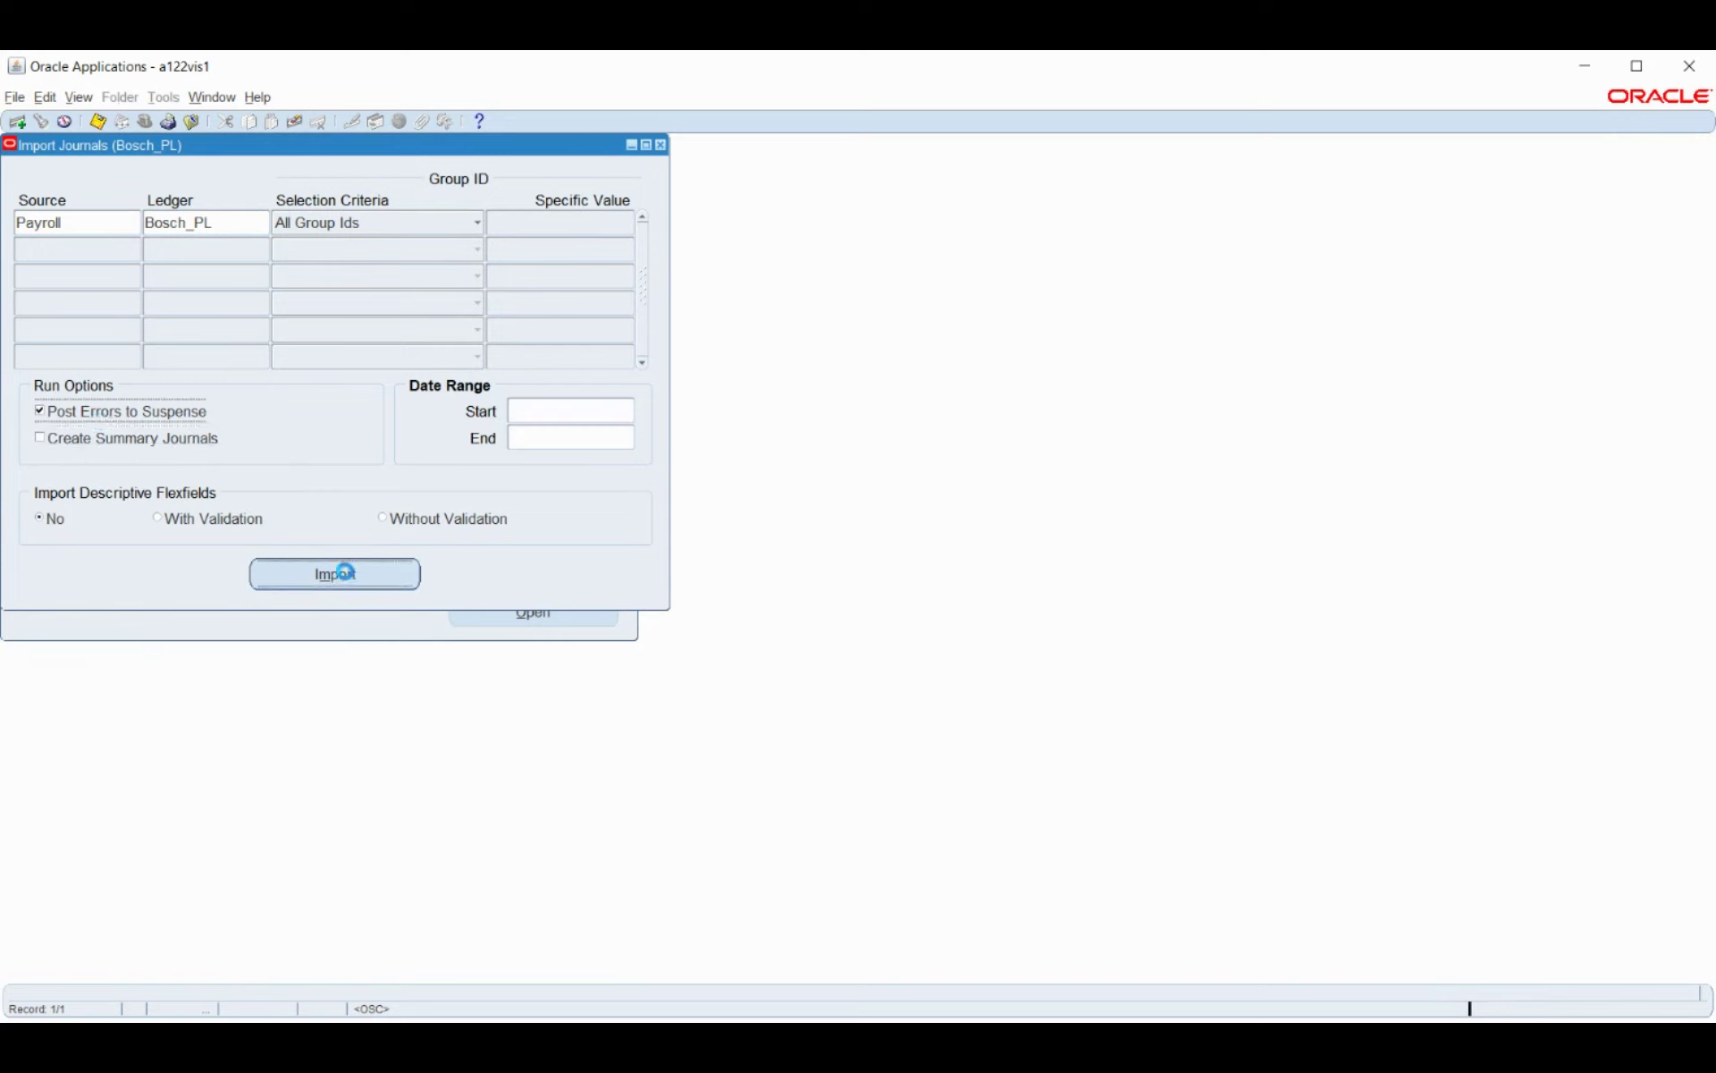
click(932, 593)
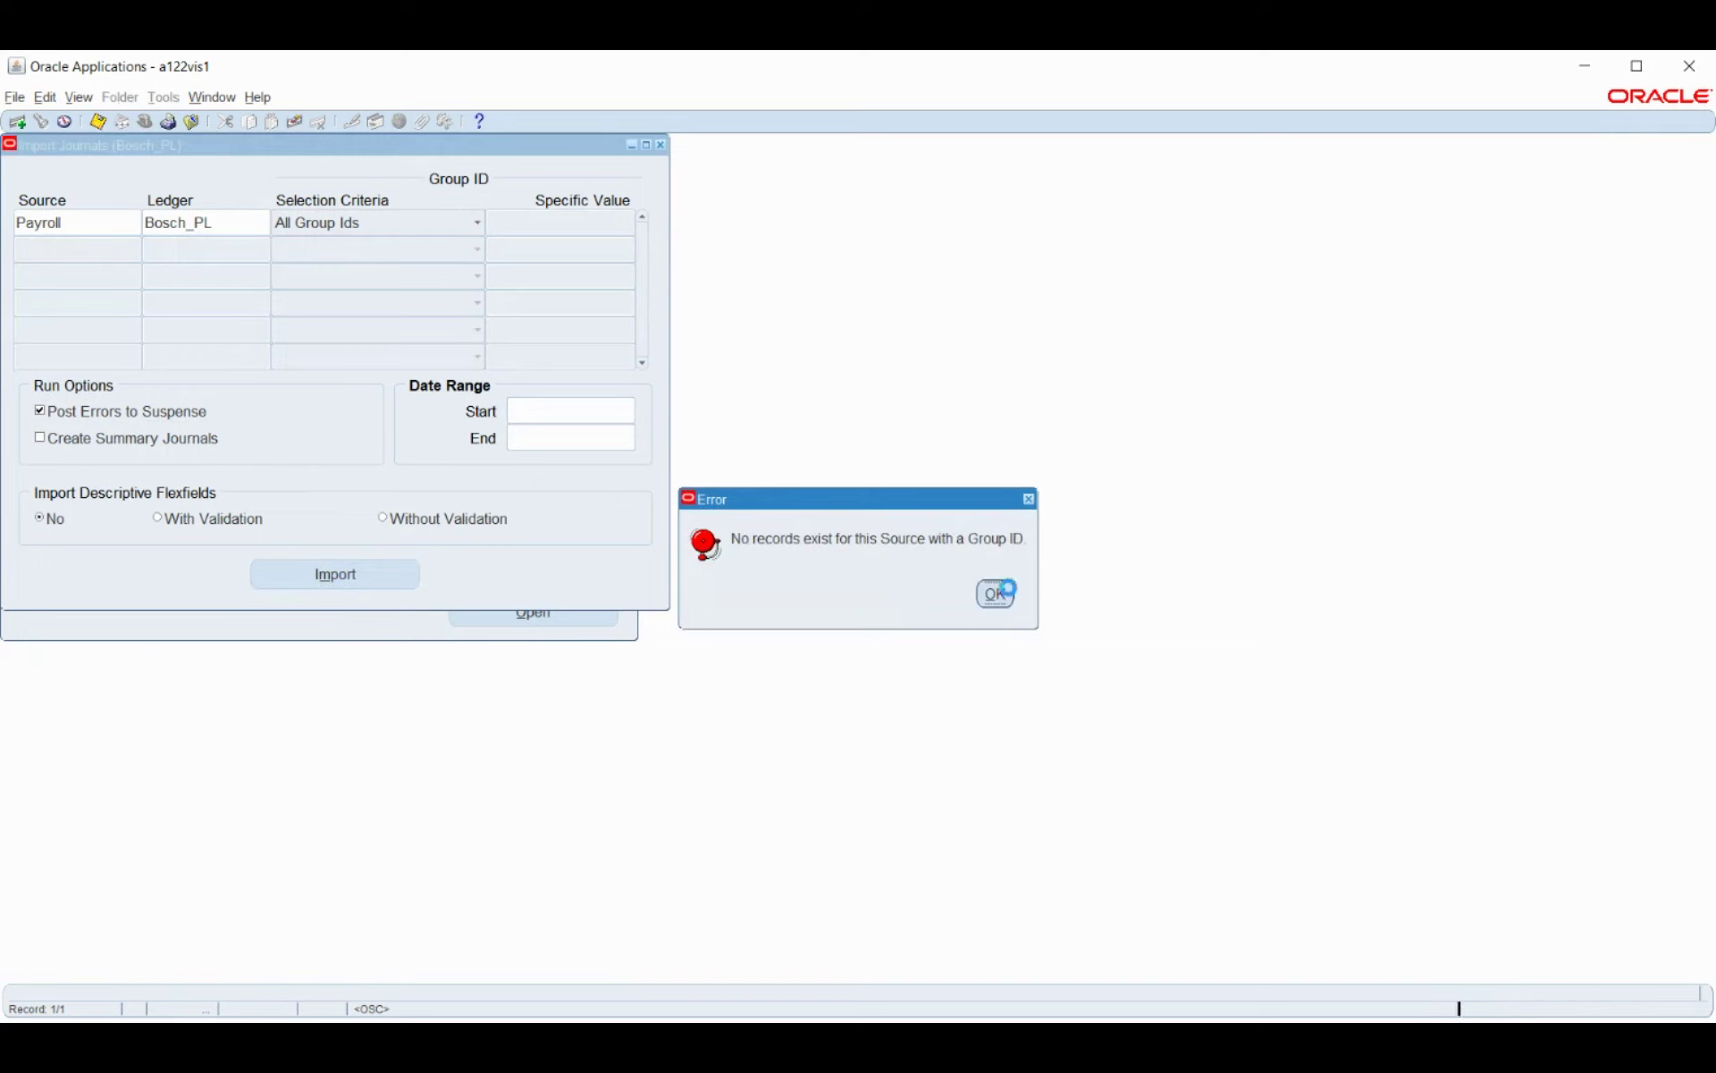
key(Return)
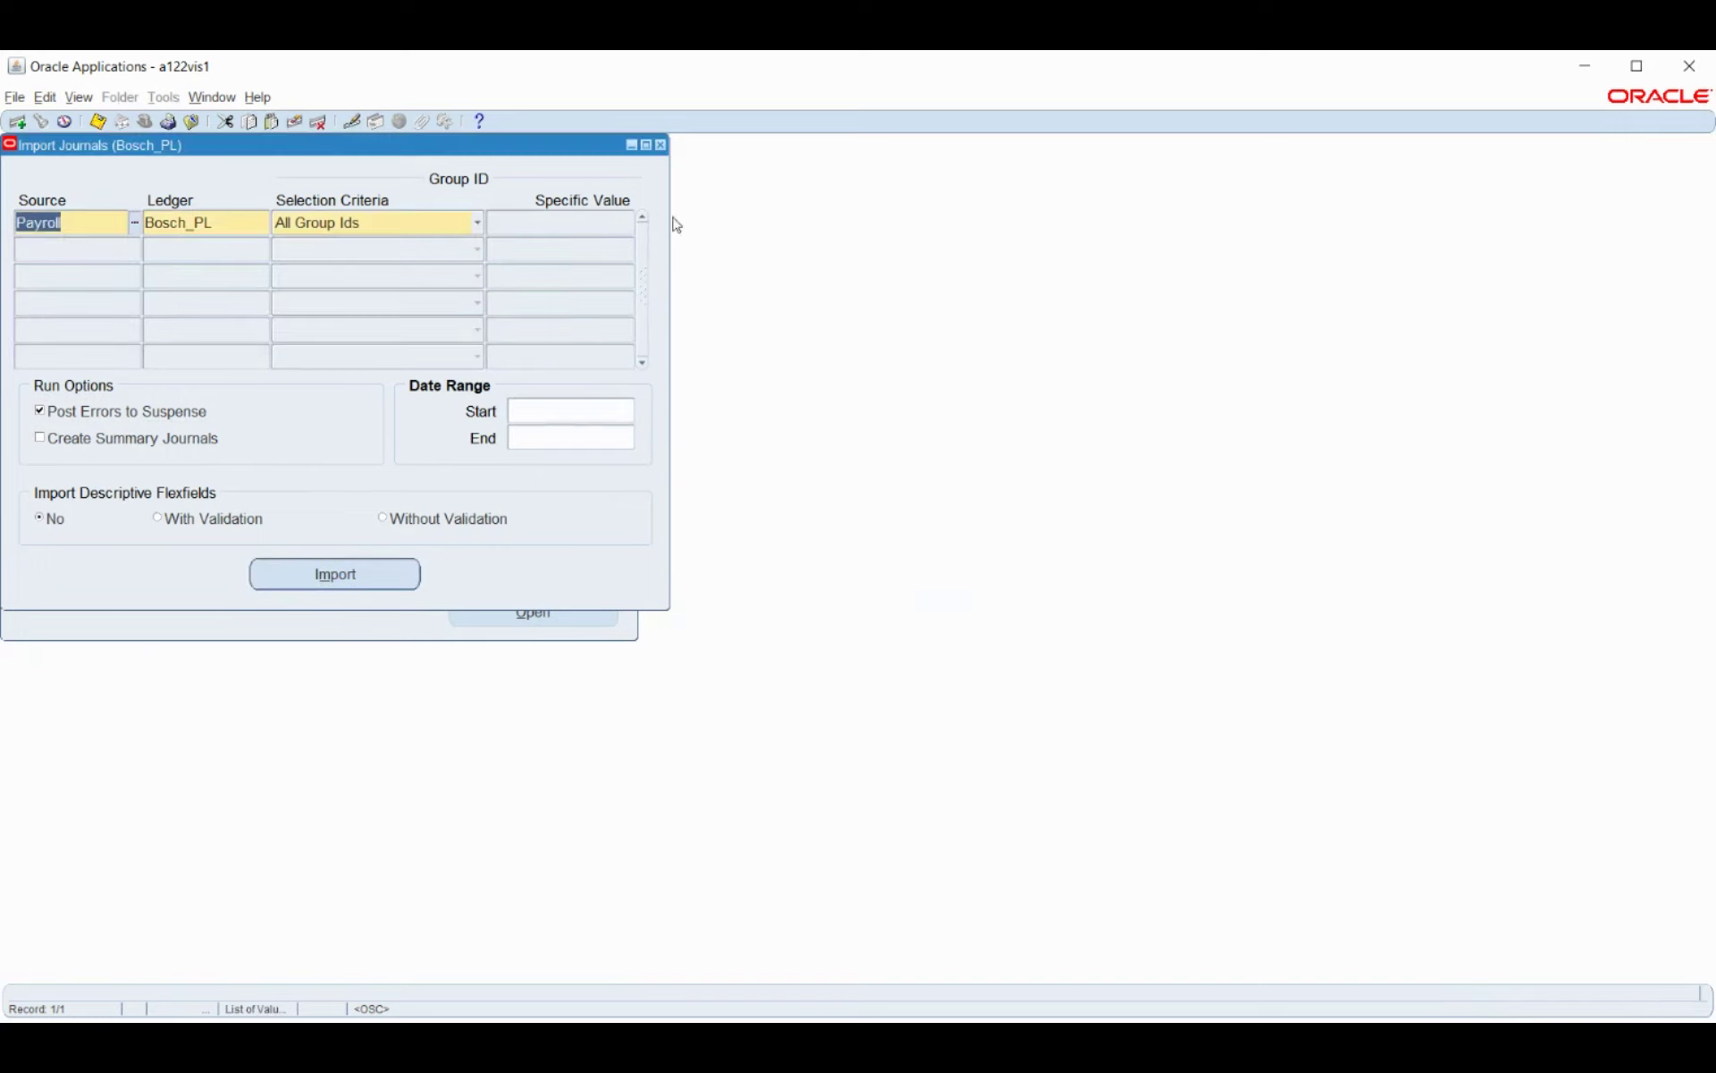
click(931, 617)
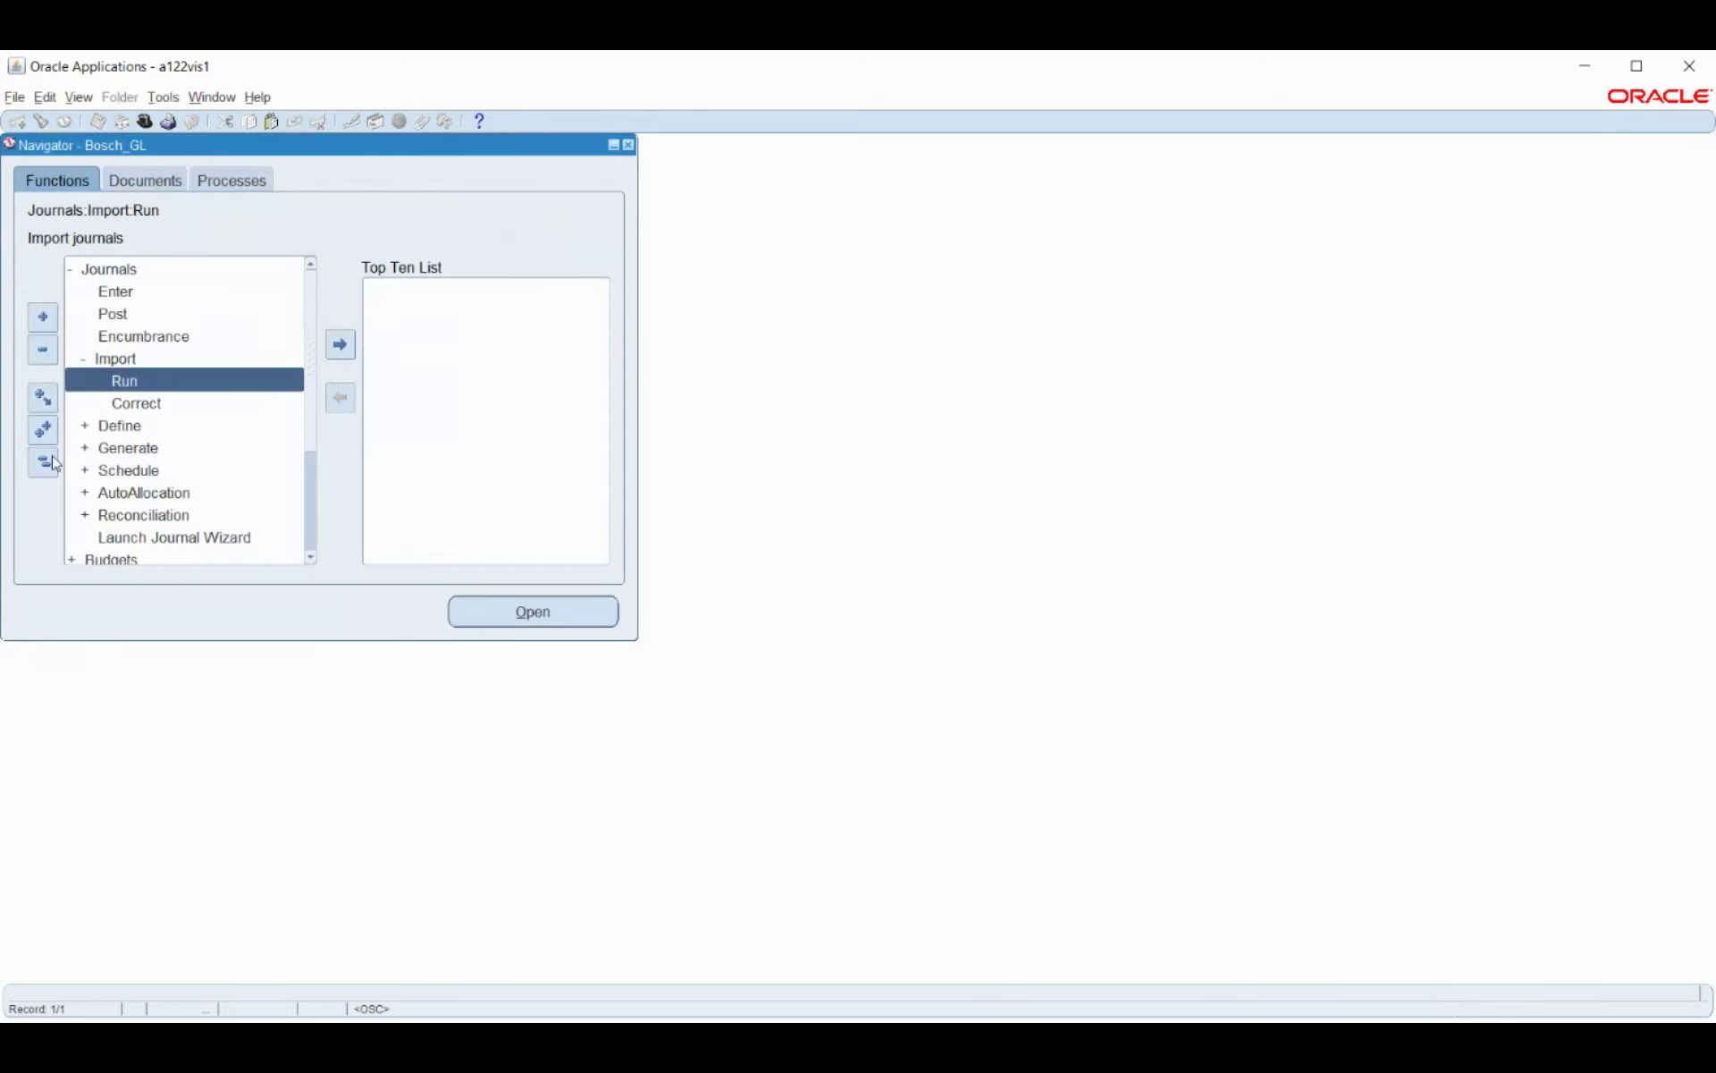
Switch to the Bosch HRMS responsibility, filtering the responsibility list by 'bosch'.
click(44, 462)
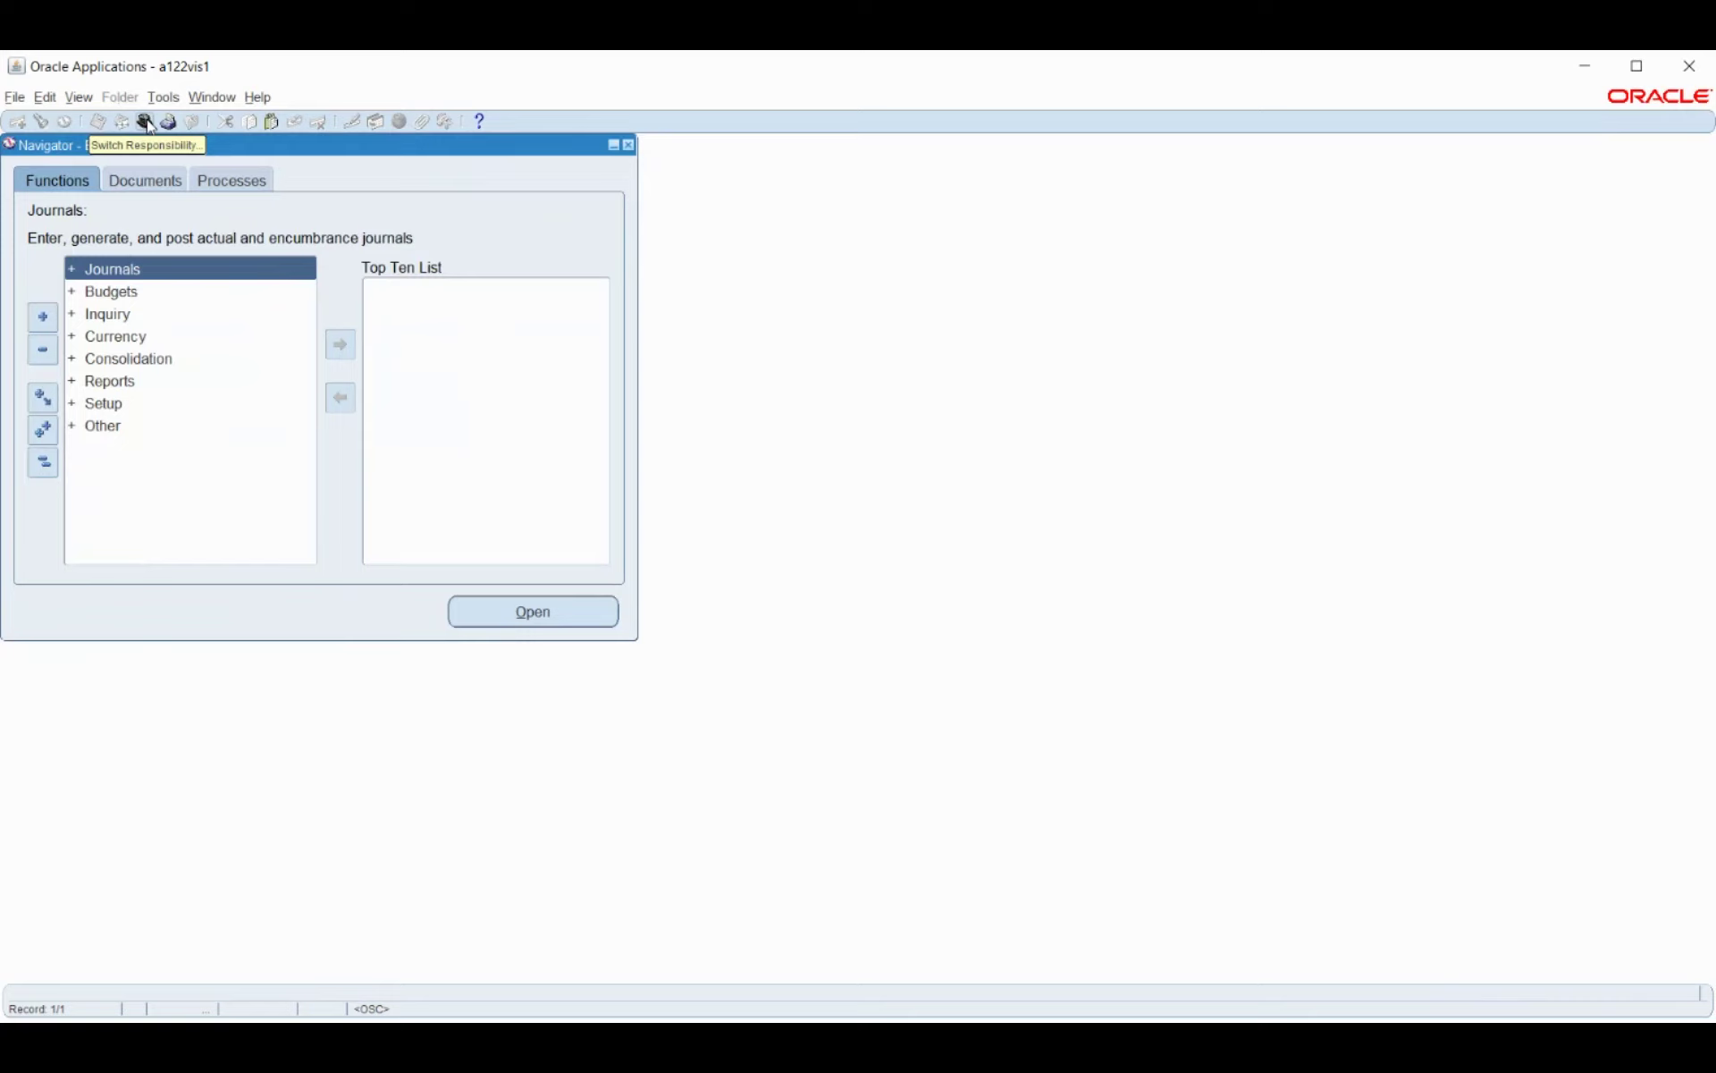
click(145, 123)
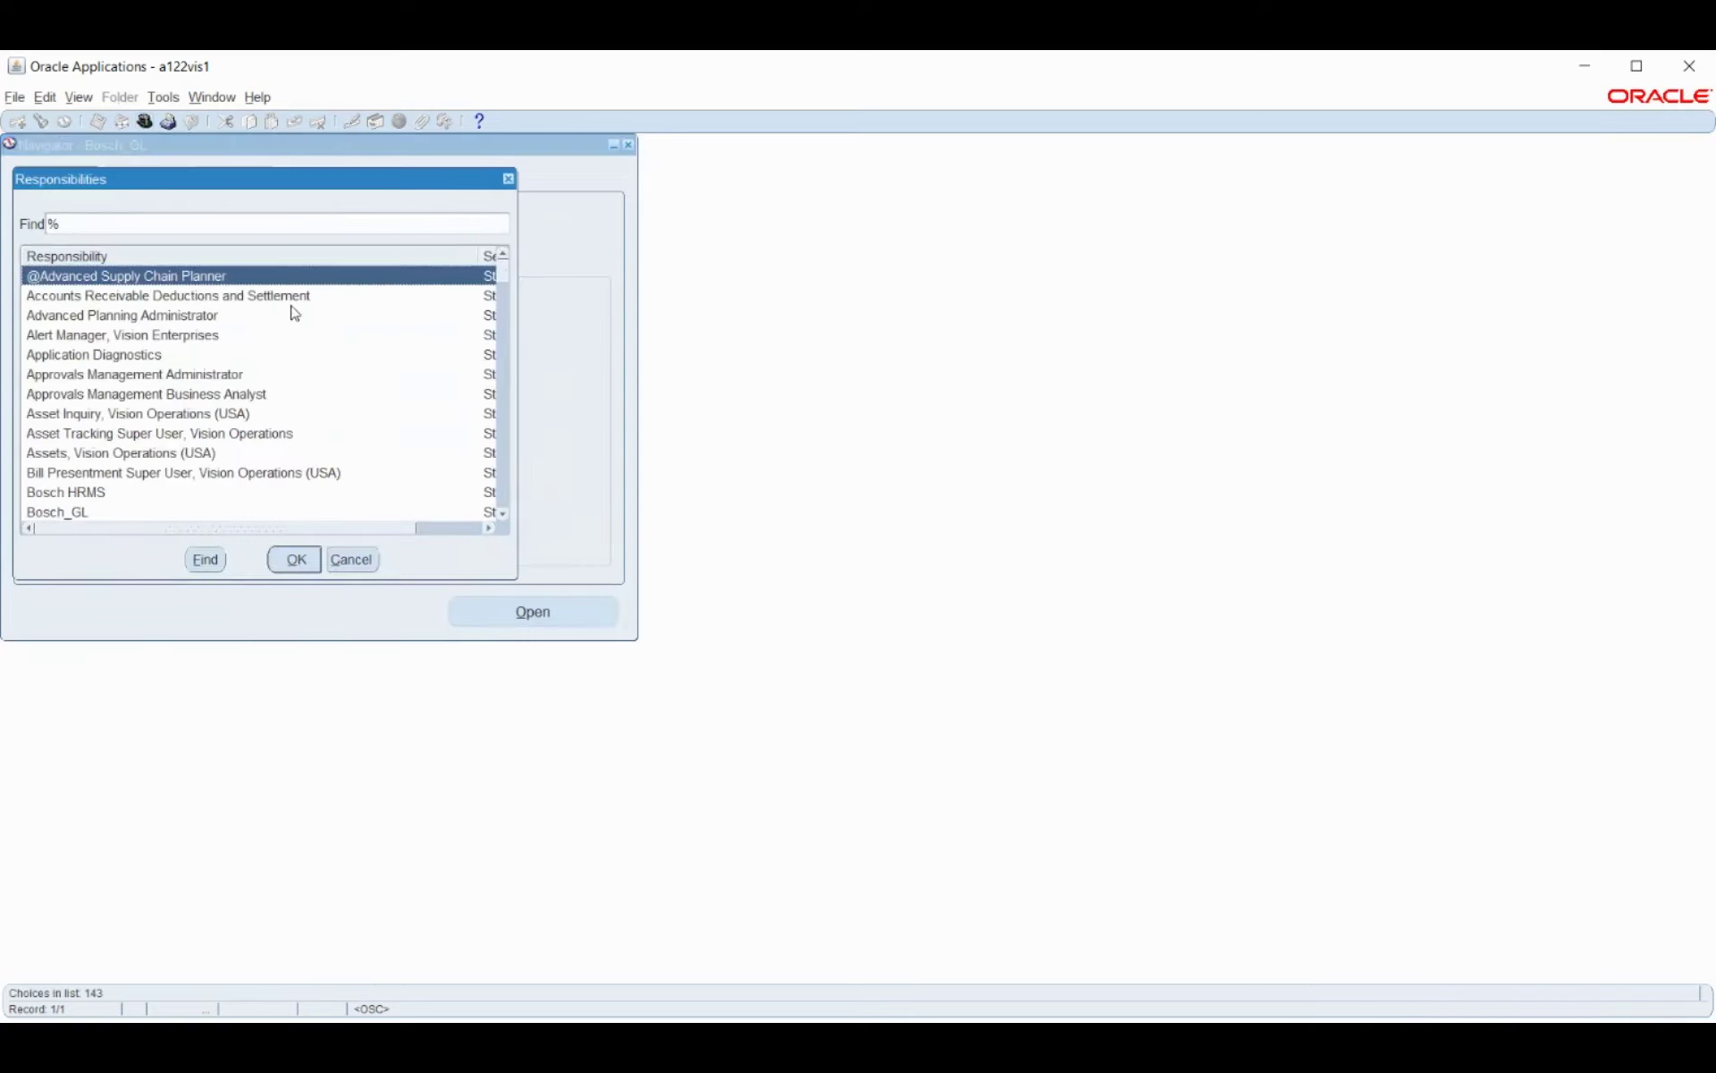
text(bosch)
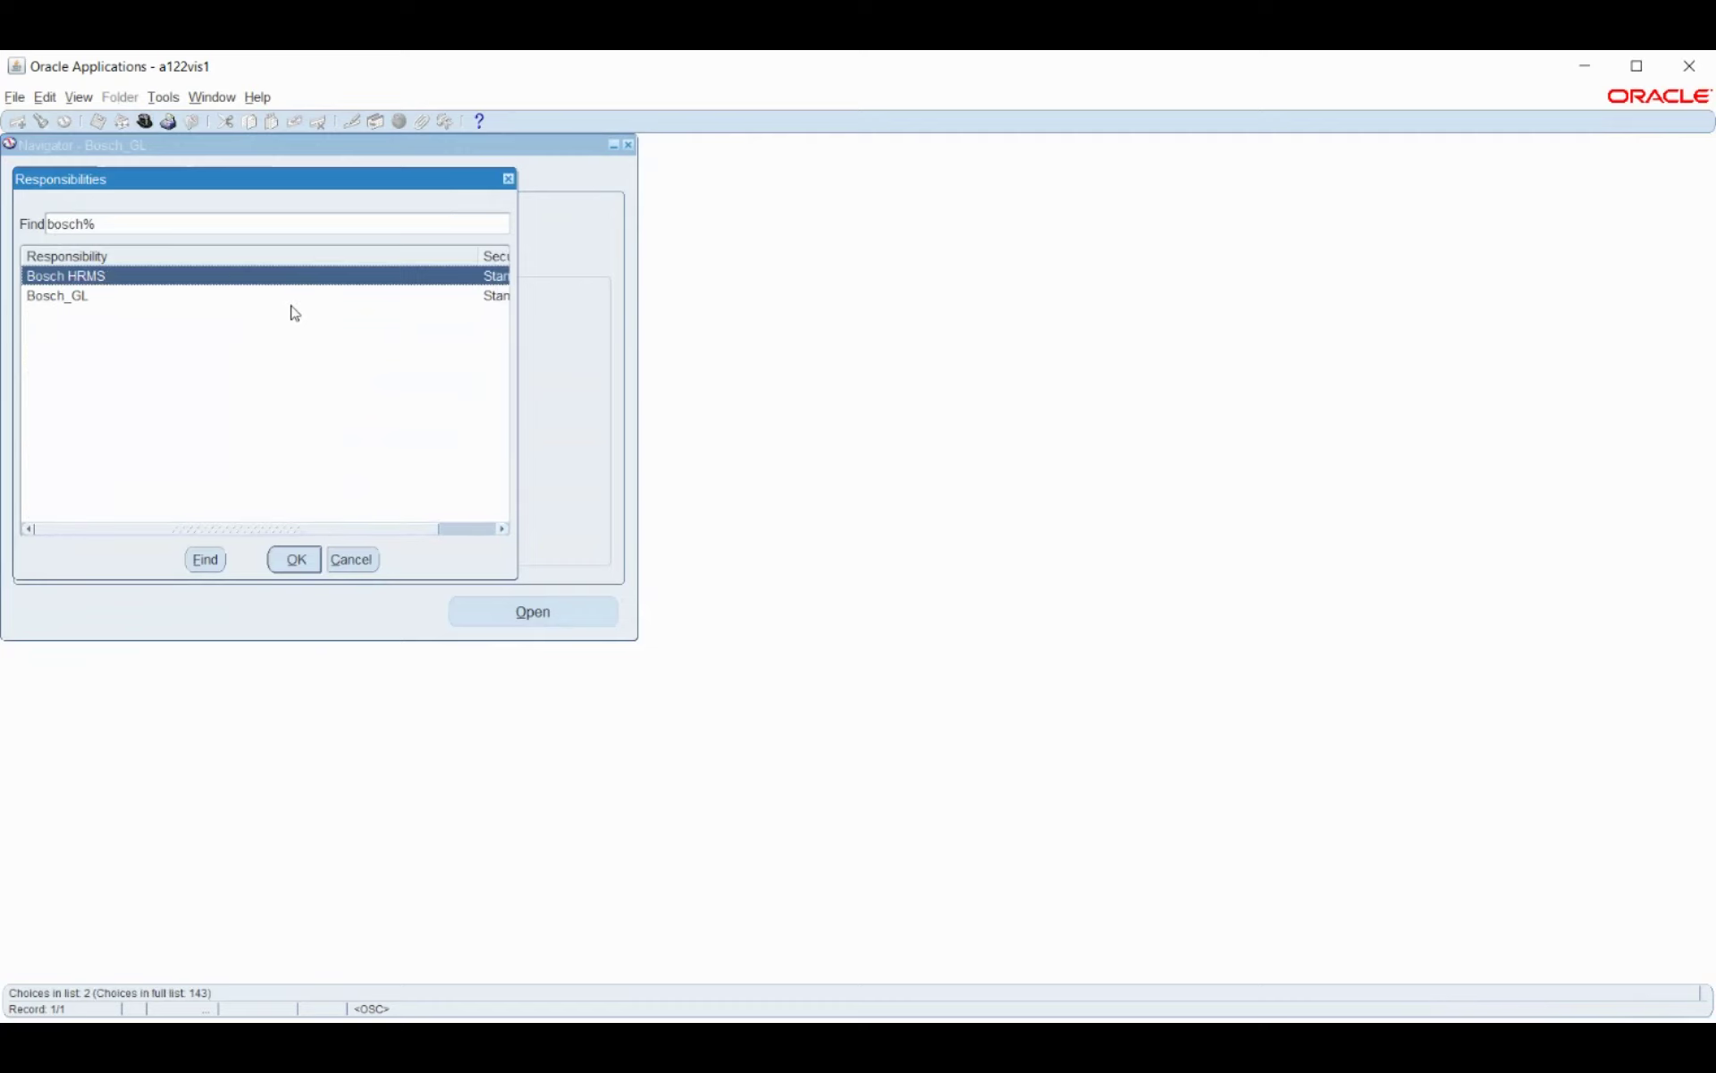
click(68, 297)
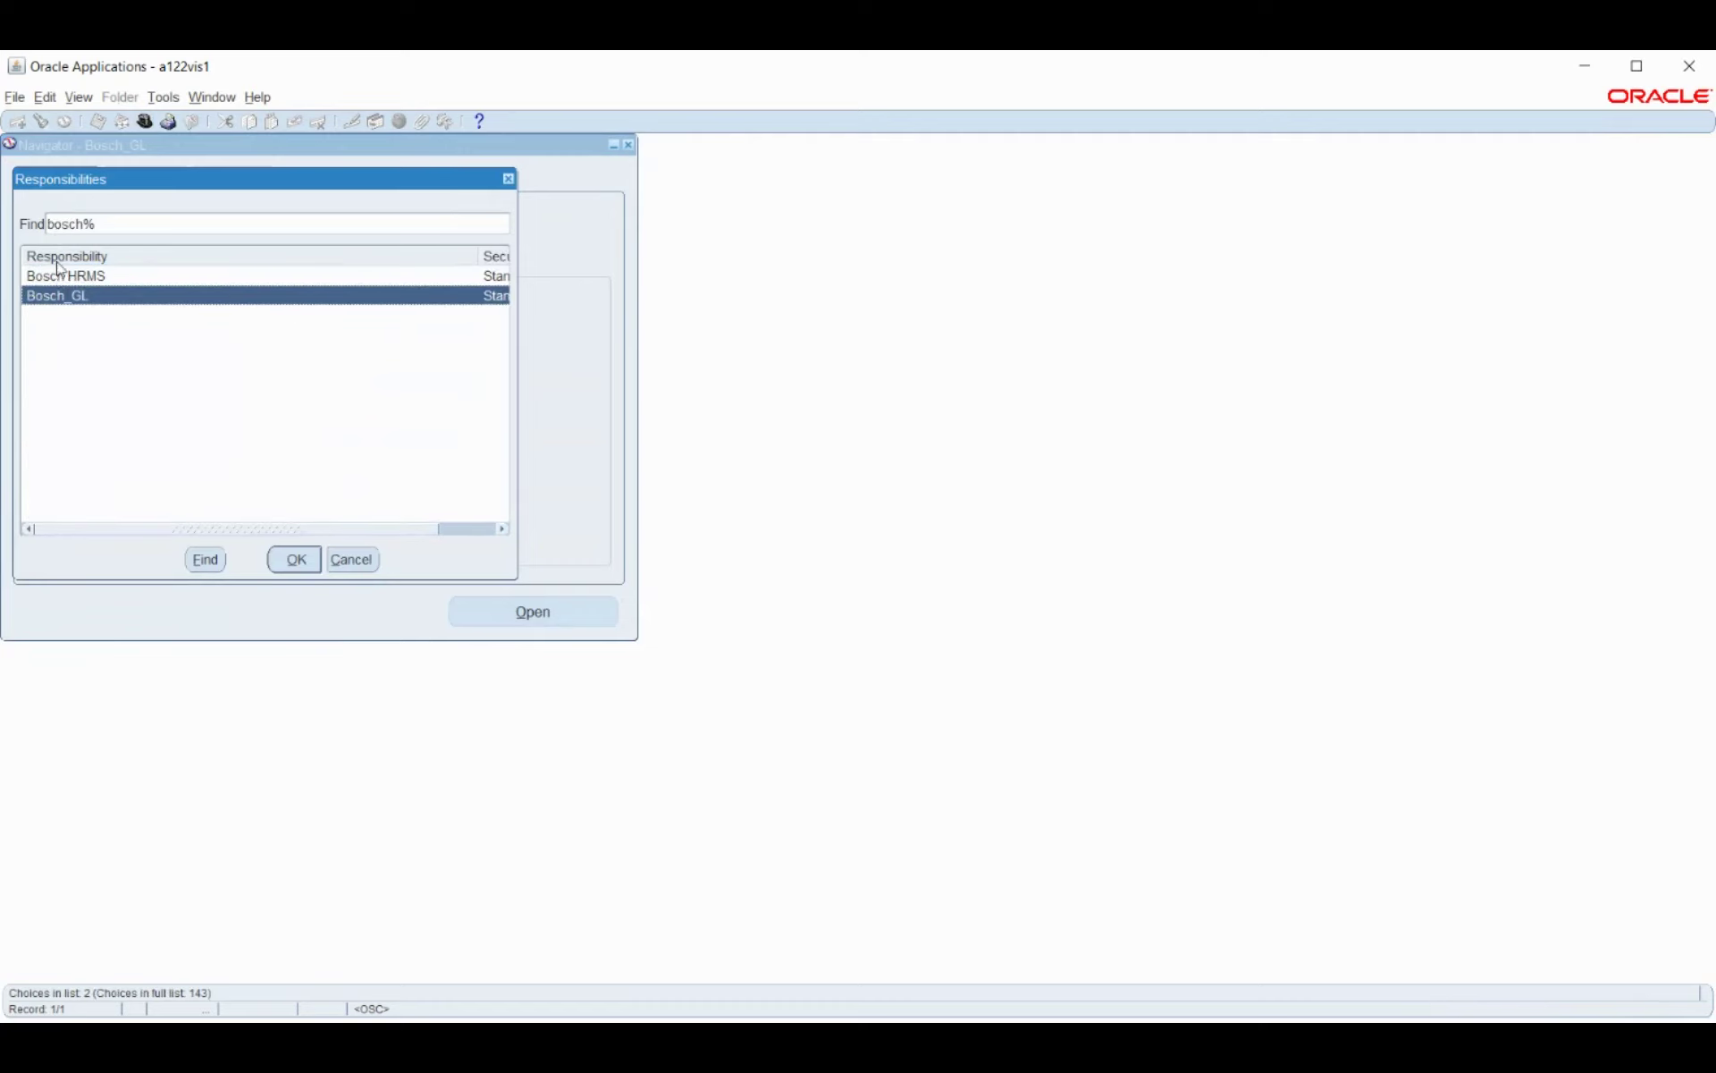
click(68, 280)
click(293, 559)
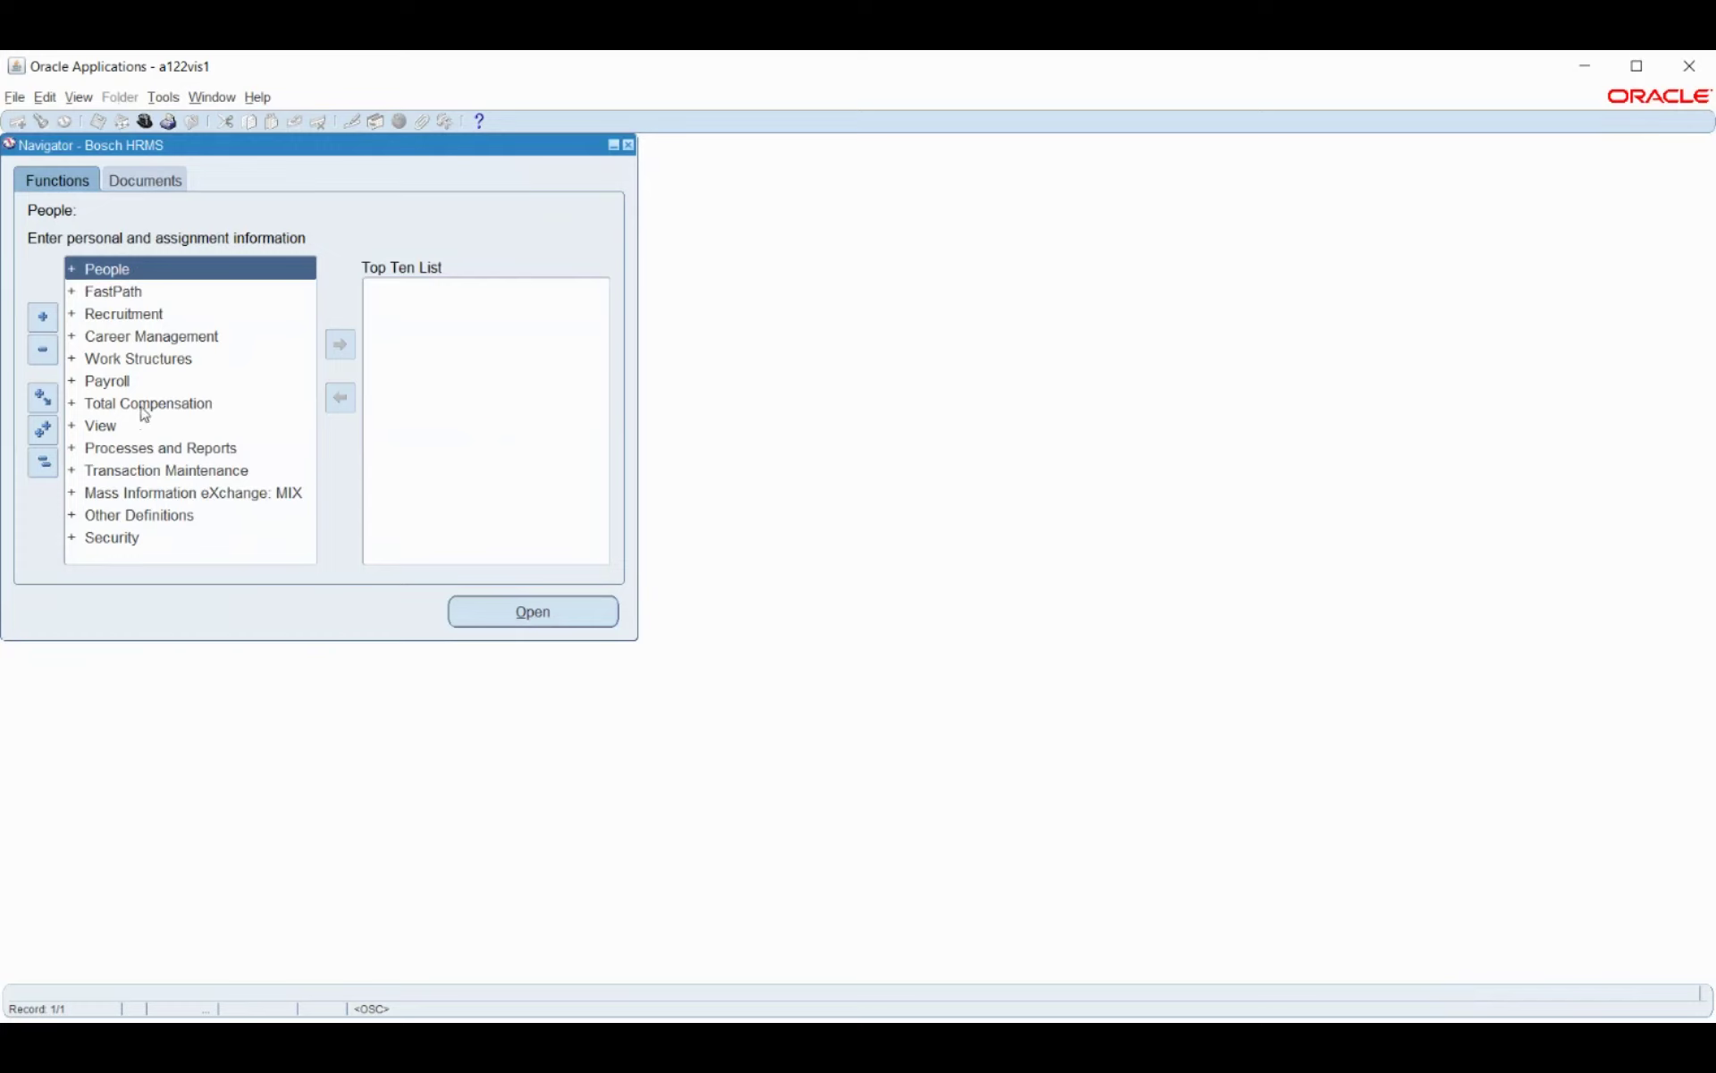
Open Payroll and Assignment Processes through a function search for pay%pro%.
key(ctrl+l)
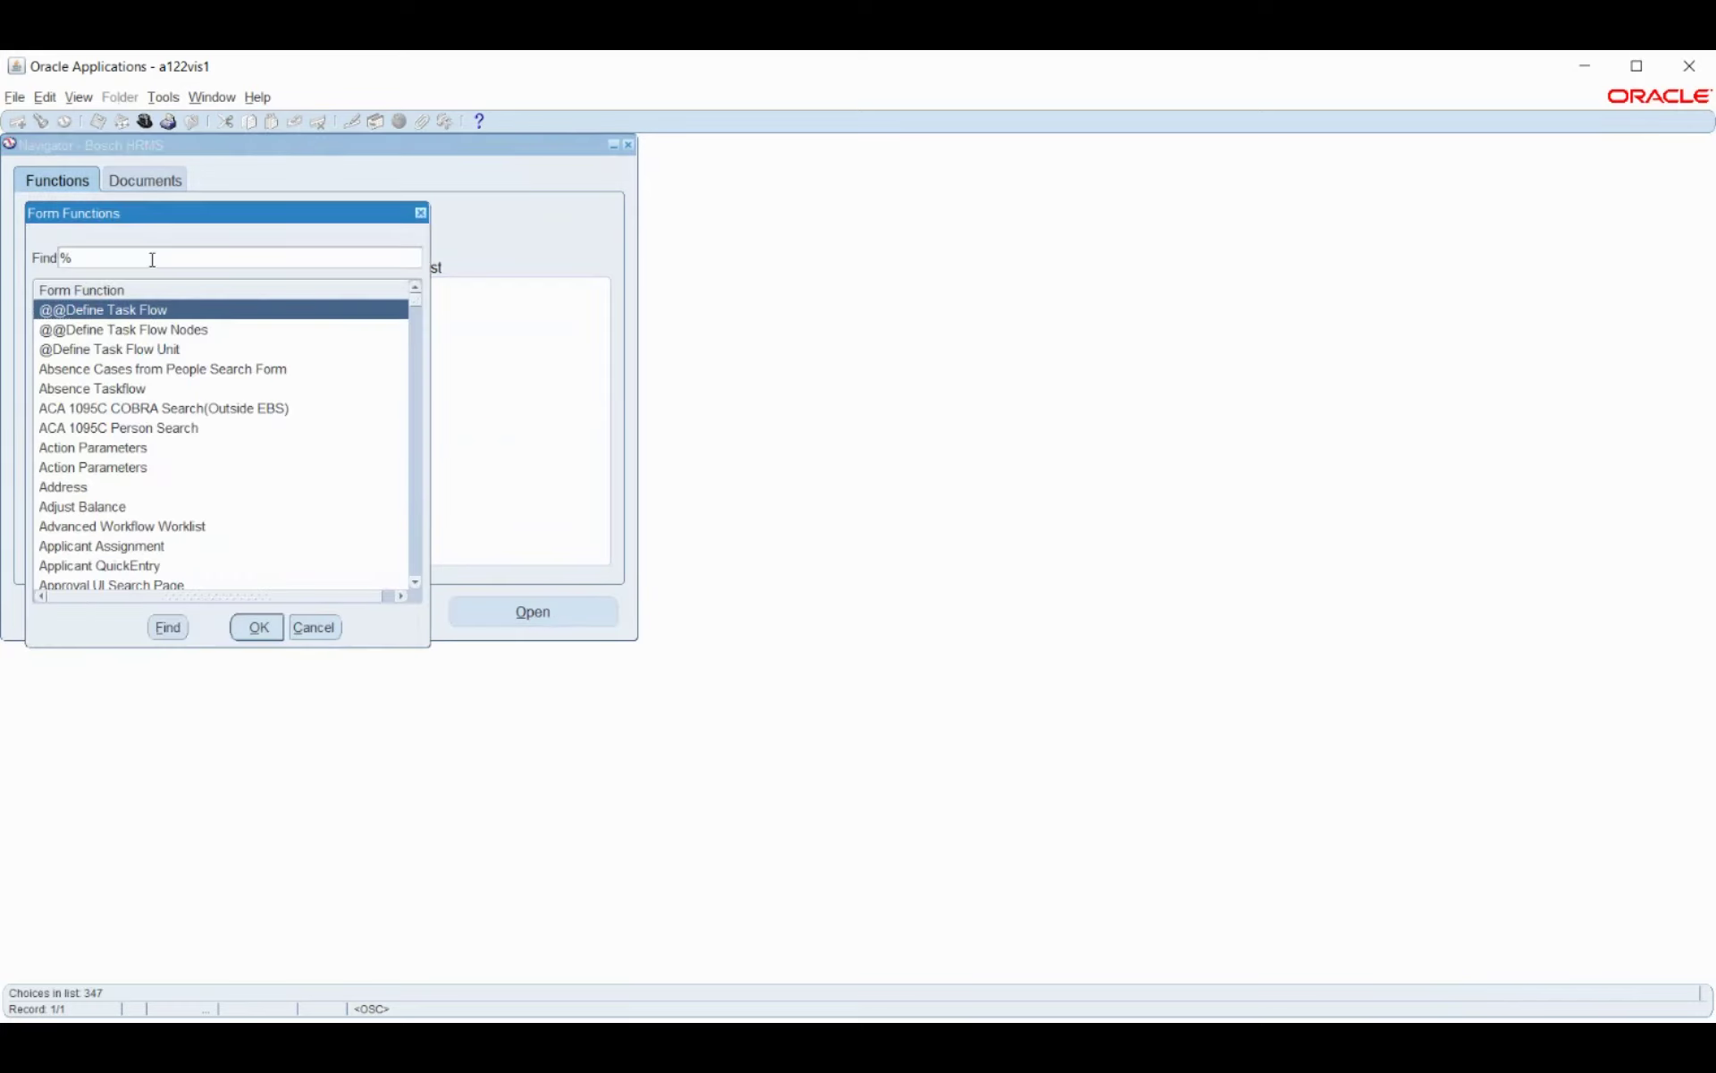
text(pay%pro%)
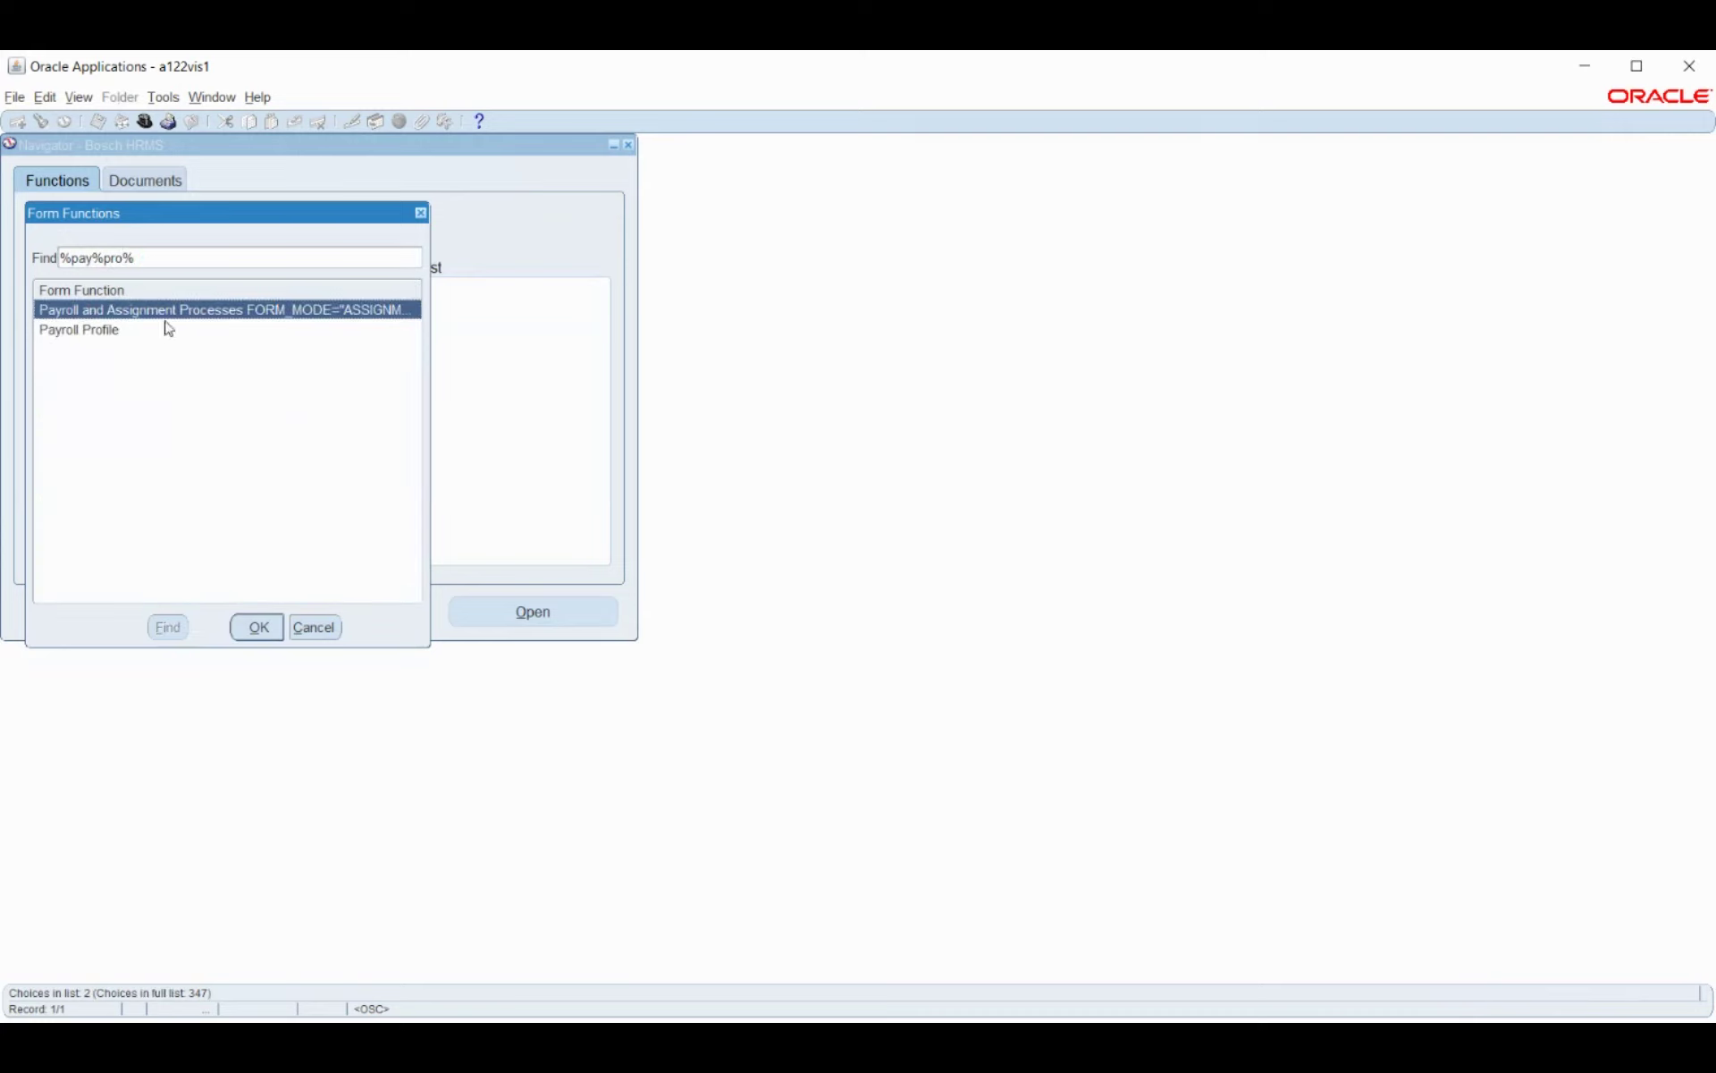
click(259, 629)
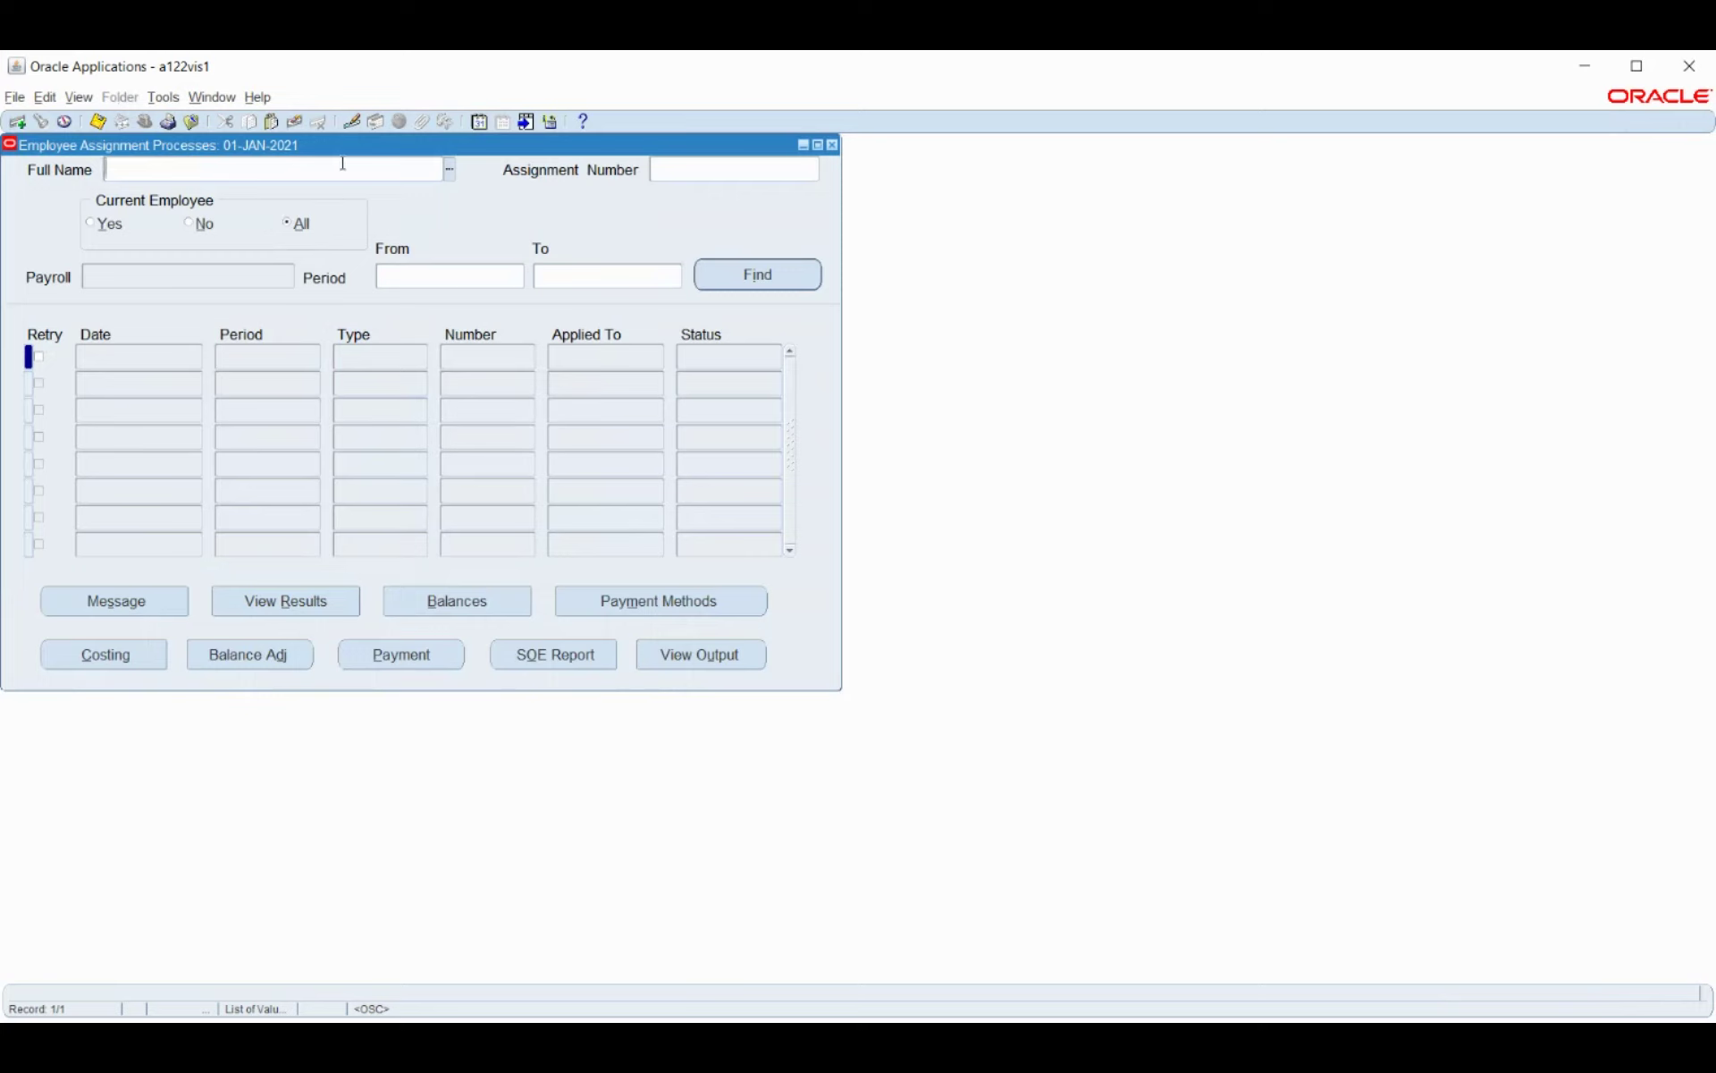
Enter the employee's name and set Period From and To to 2 2021 Calendar Month.
text(smith)
key(Tab)
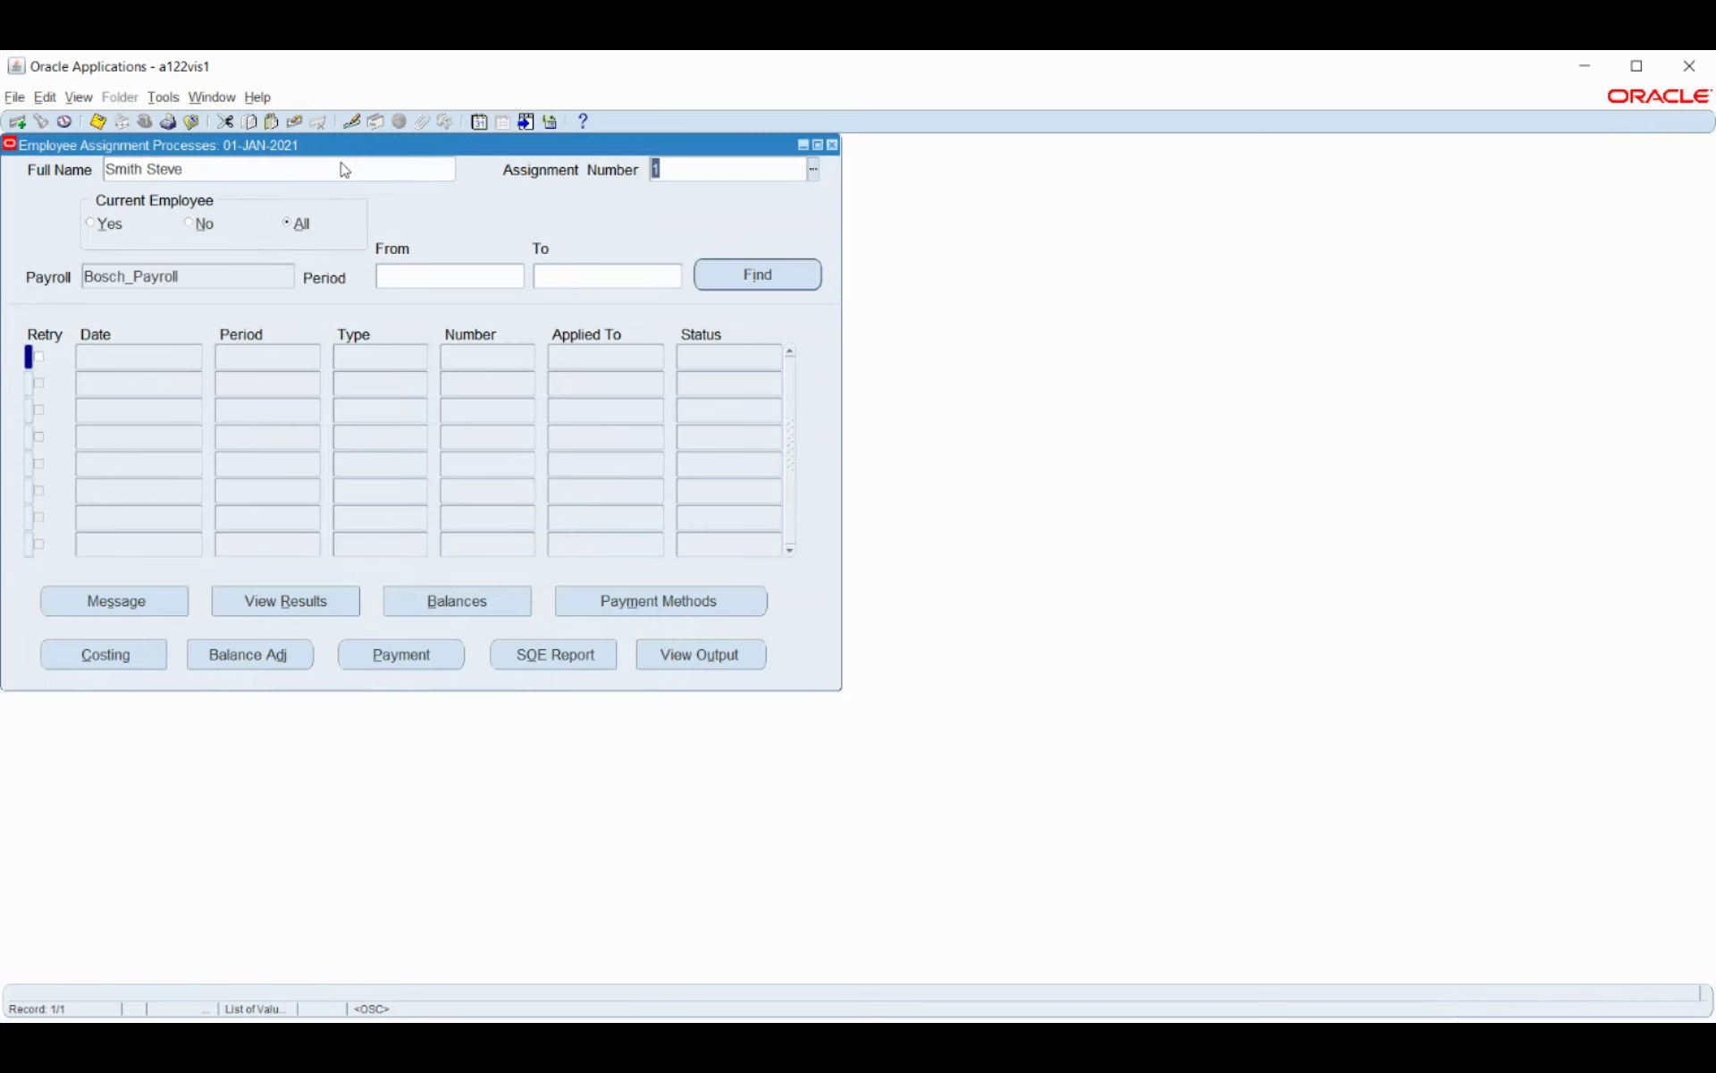
click(488, 277)
click(518, 278)
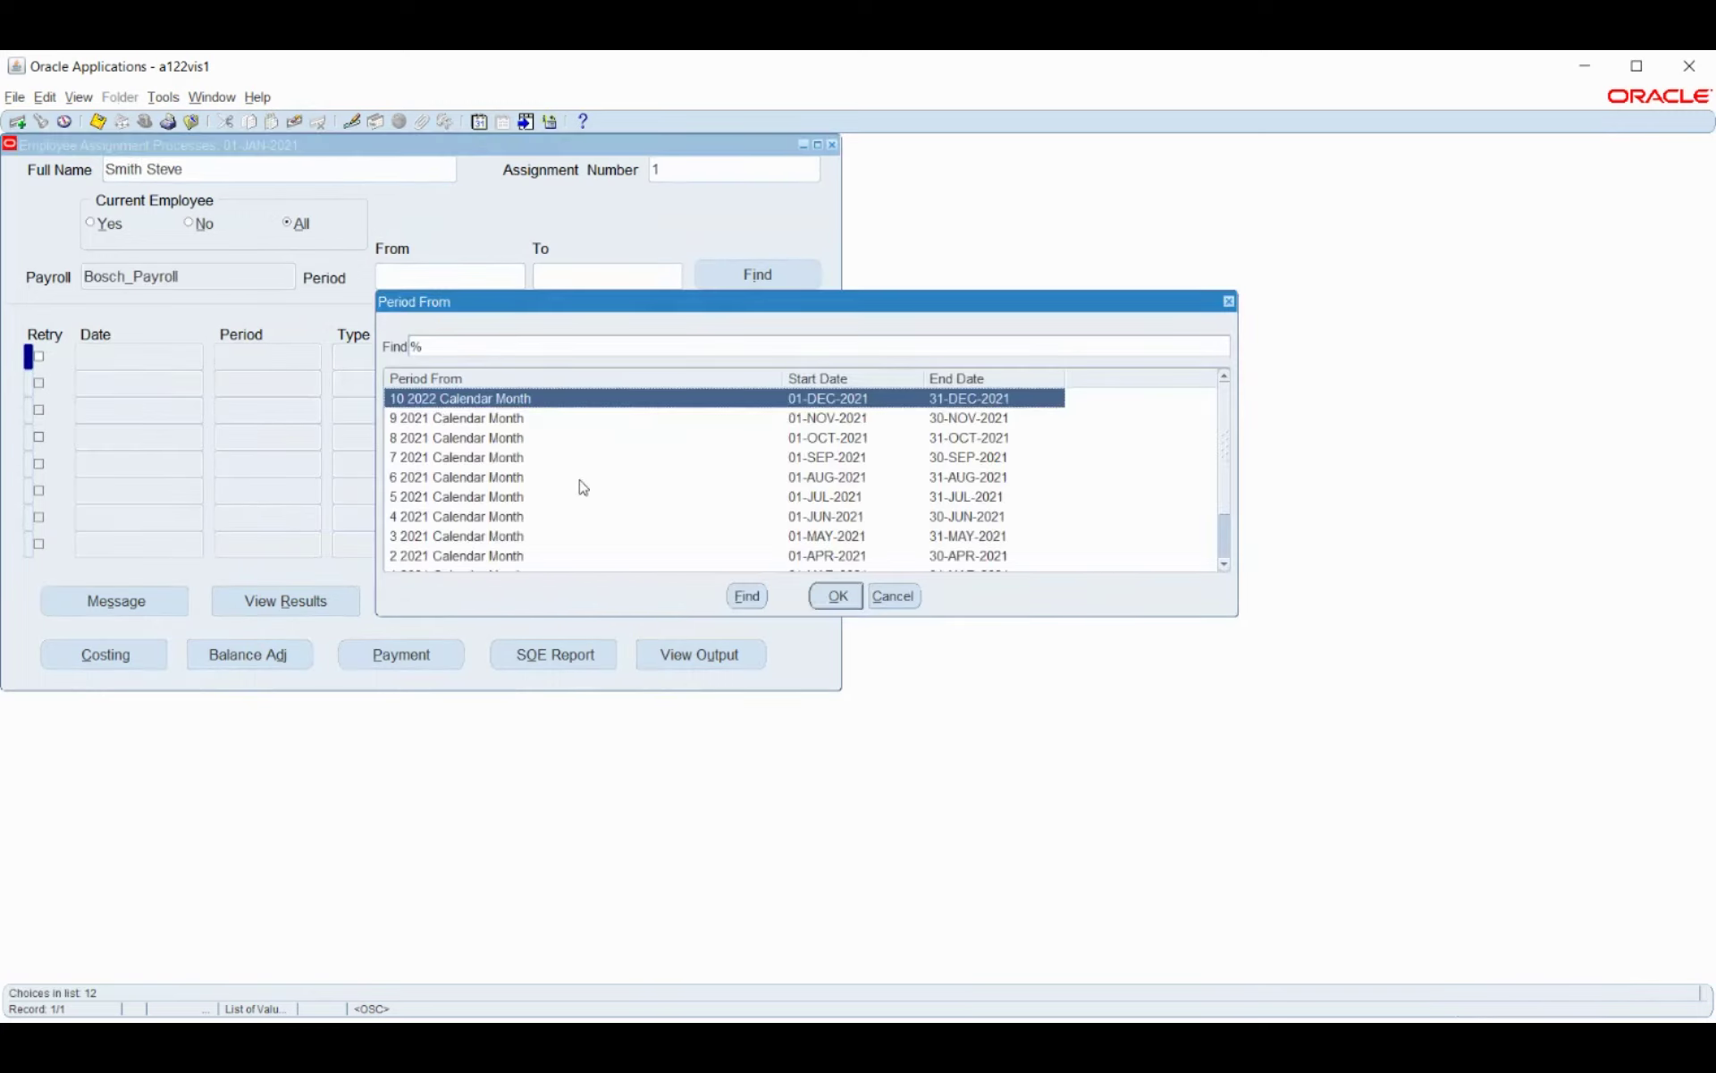
click(796, 497)
click(837, 595)
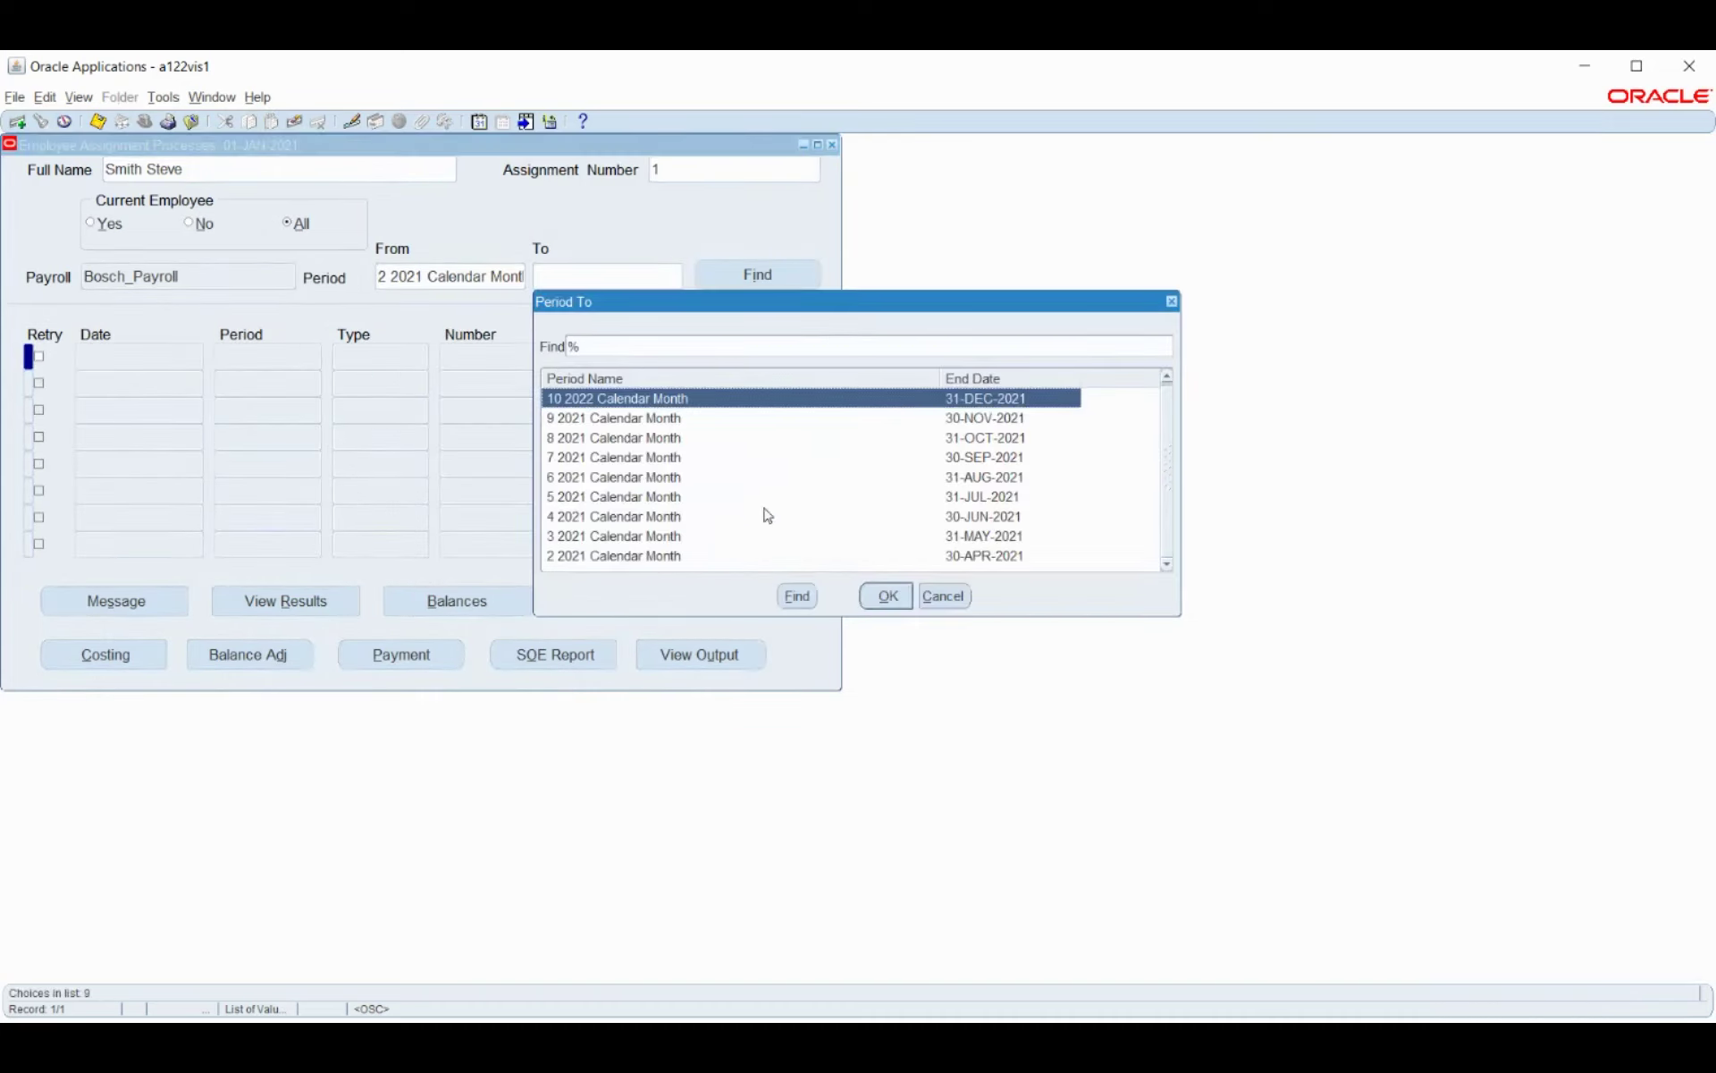
click(899, 556)
click(888, 596)
Find the employee's processes and open the Costing process details.
click(754, 275)
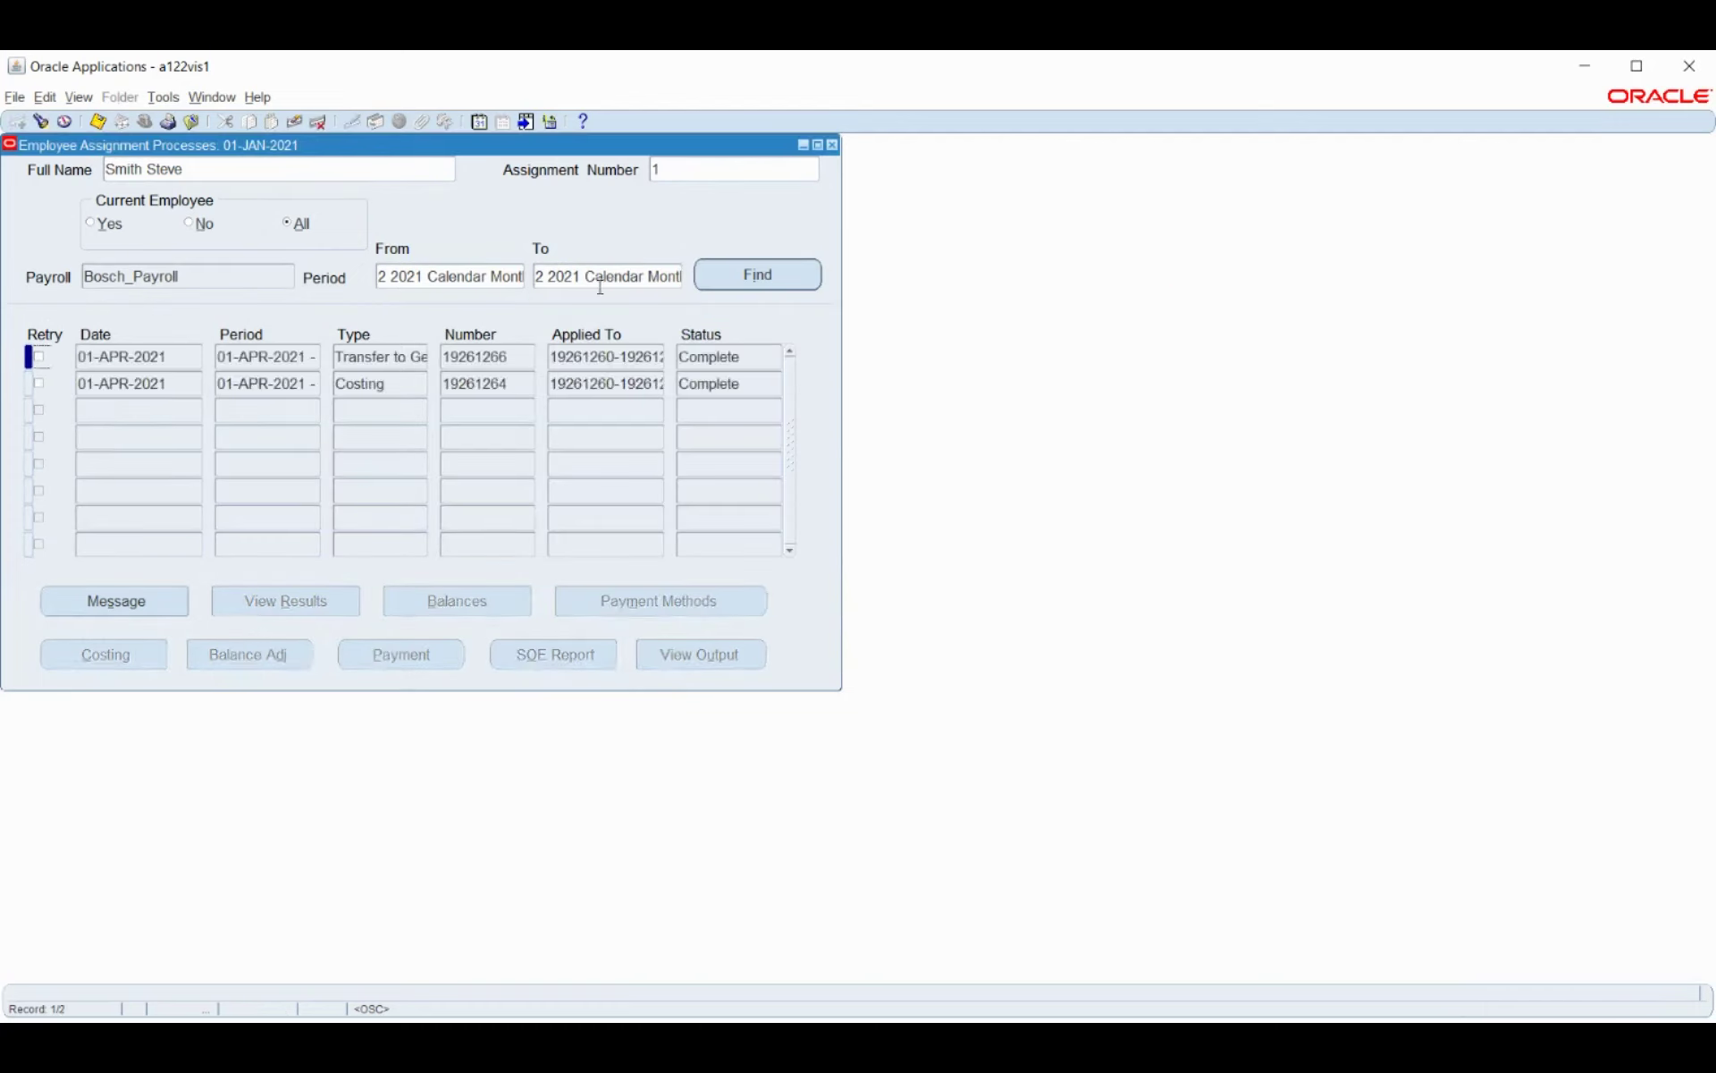
click(263, 385)
click(109, 655)
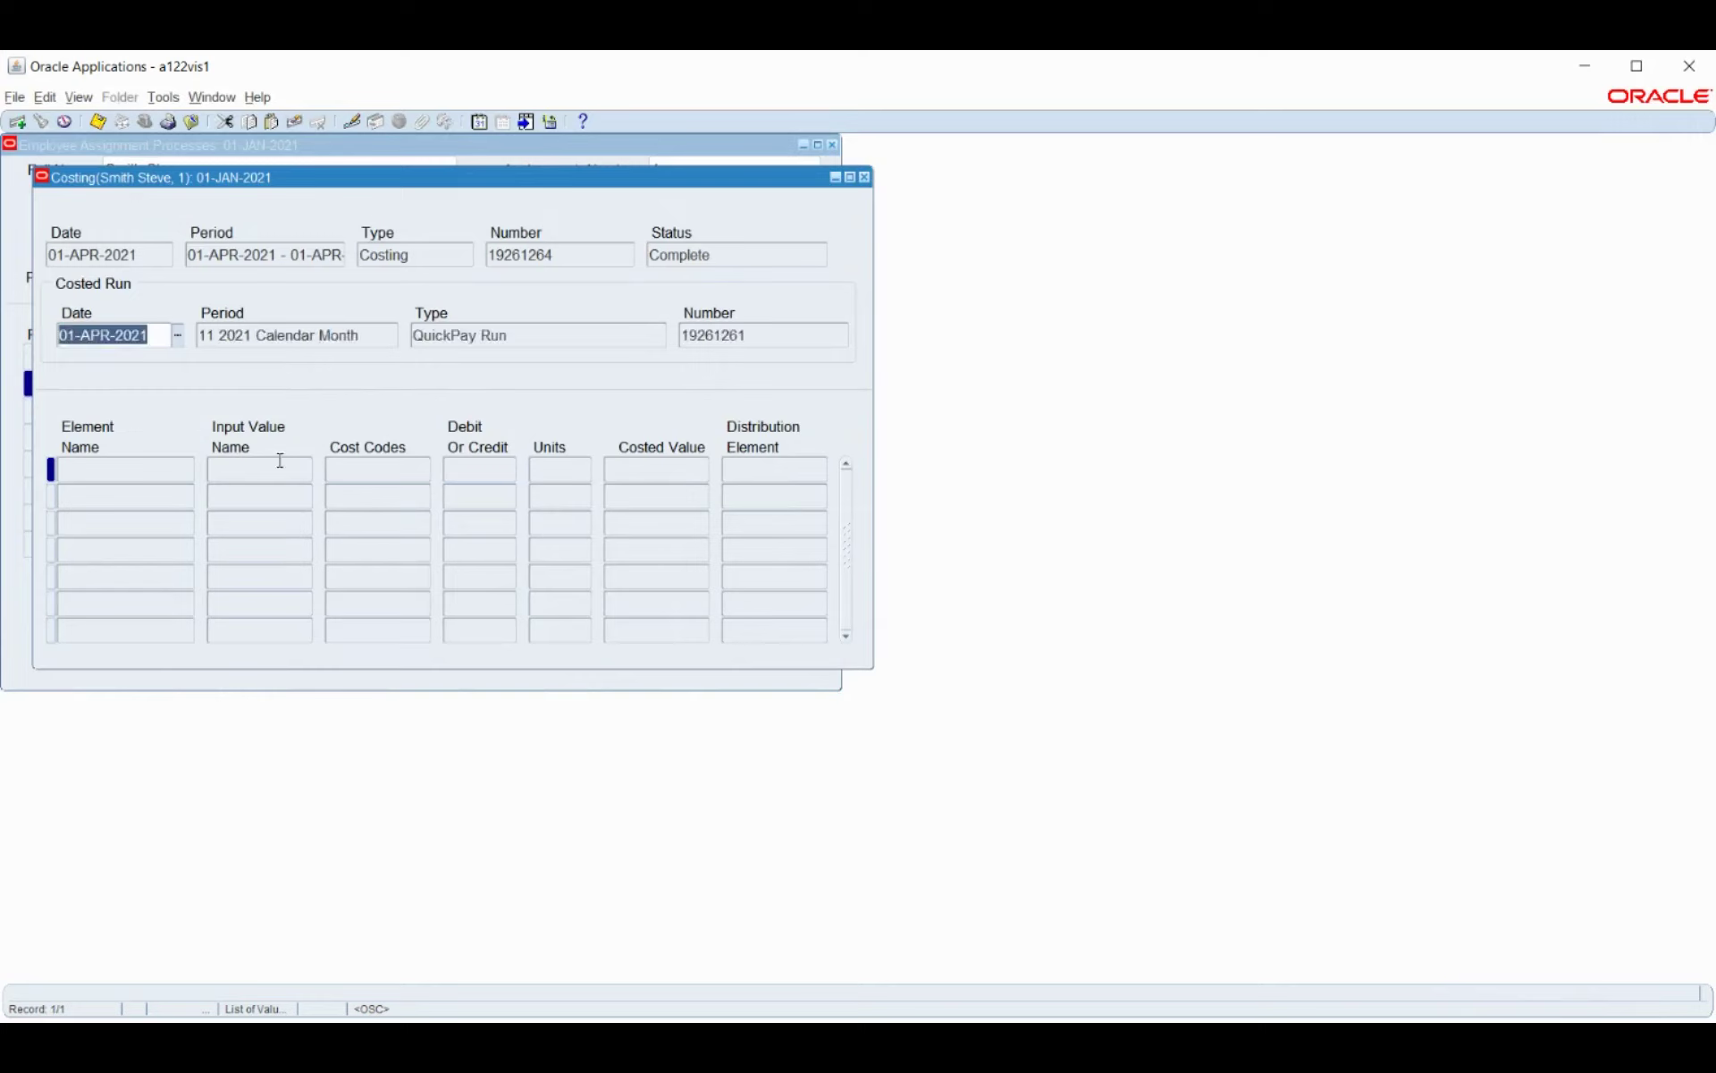
Review the Bosch_Basic_Pay costing of 5000.00 debit and credit, then close the costing details.
click(248, 474)
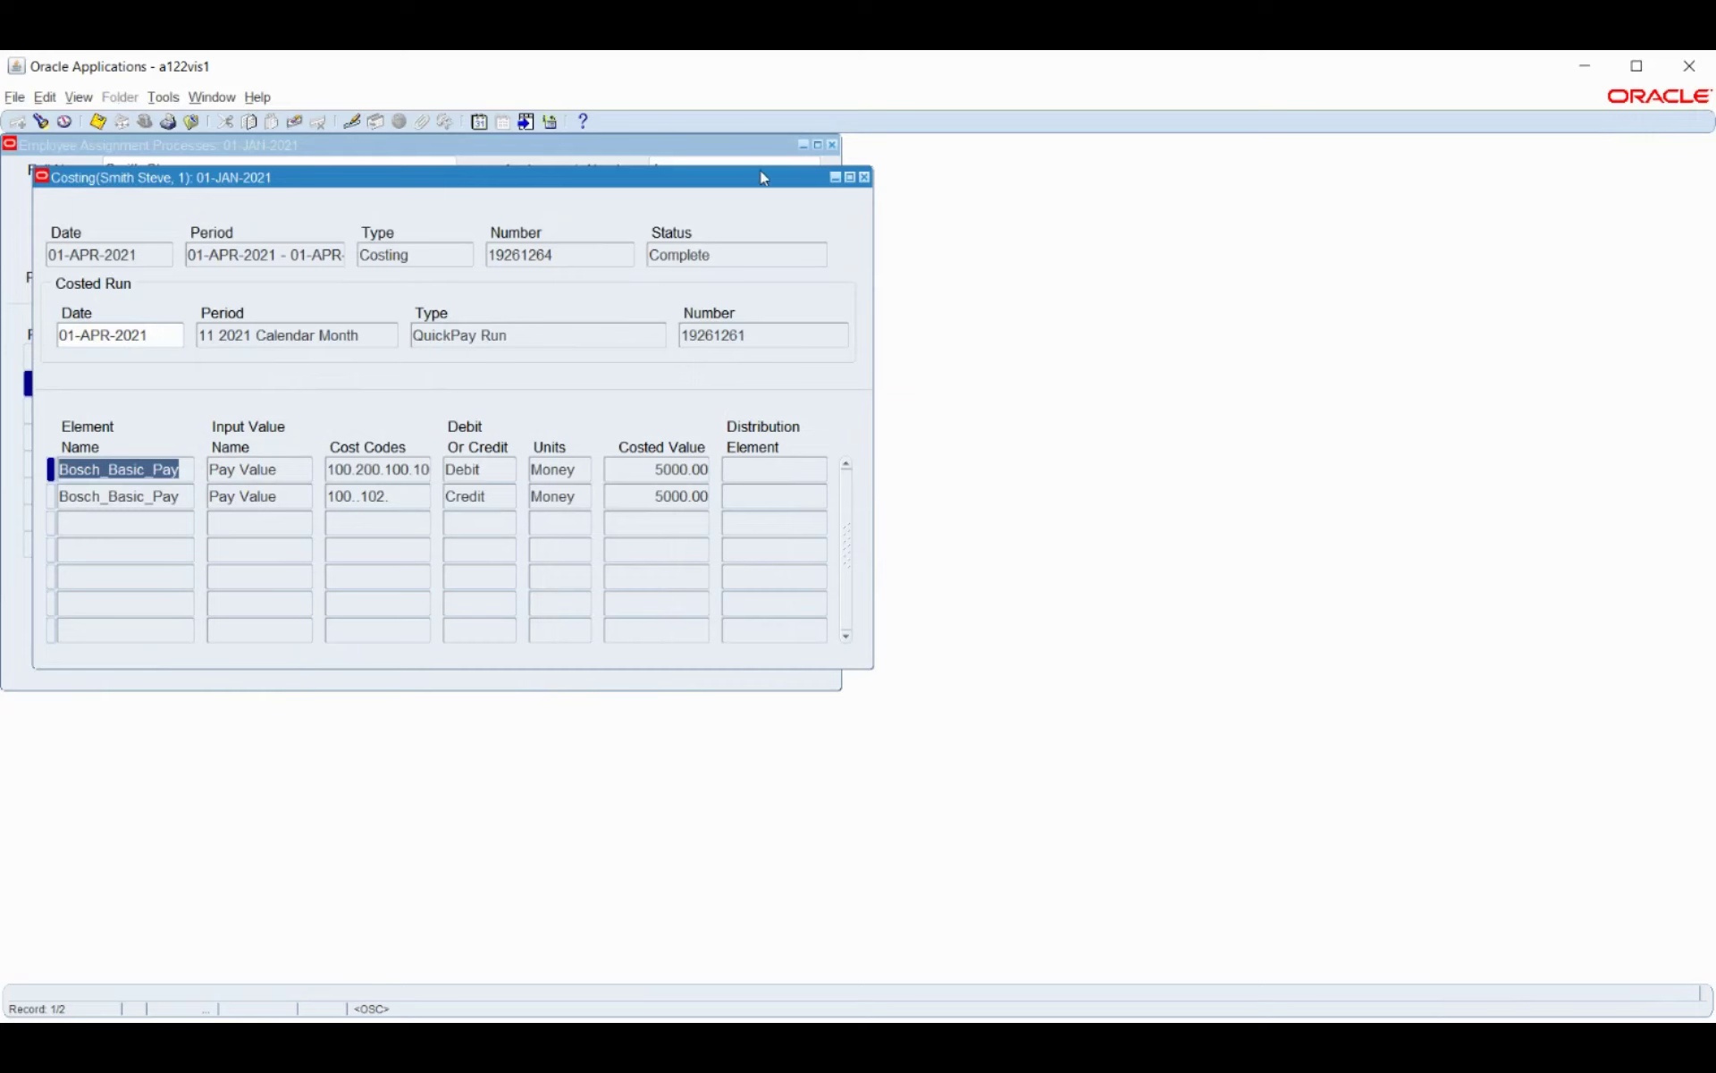
drag(706, 190, 972, 284)
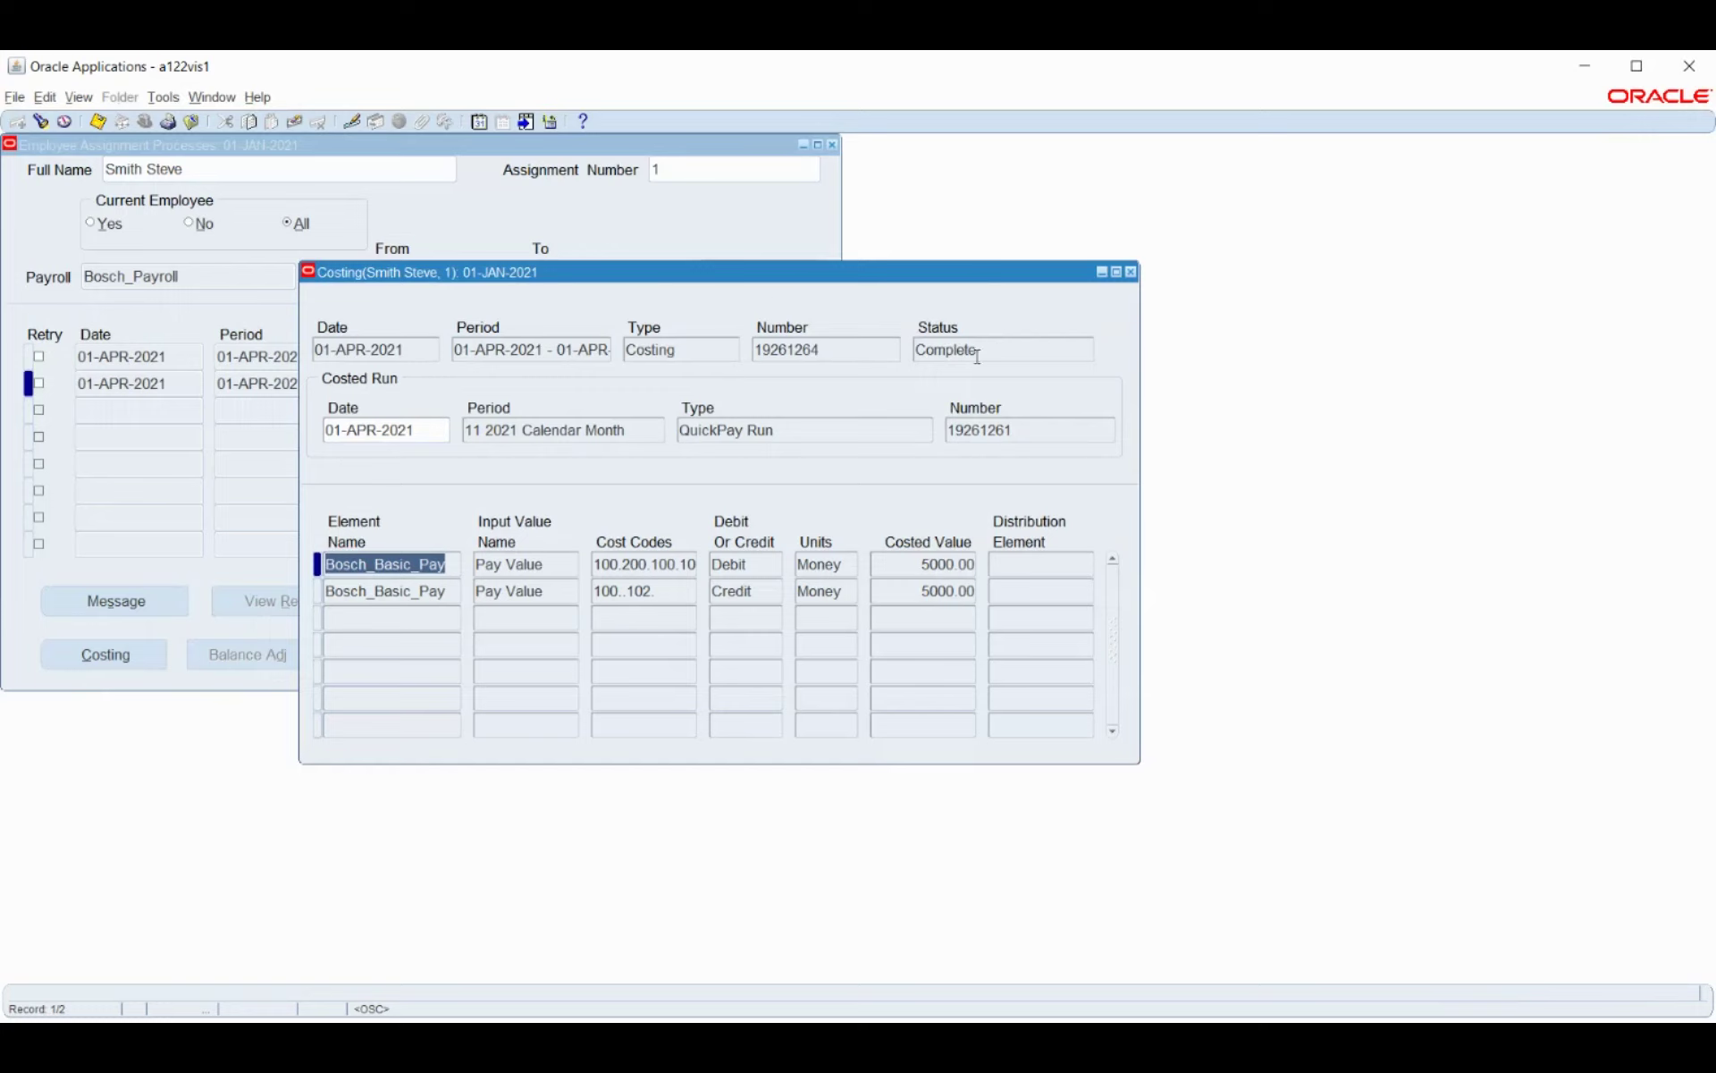
click(1132, 273)
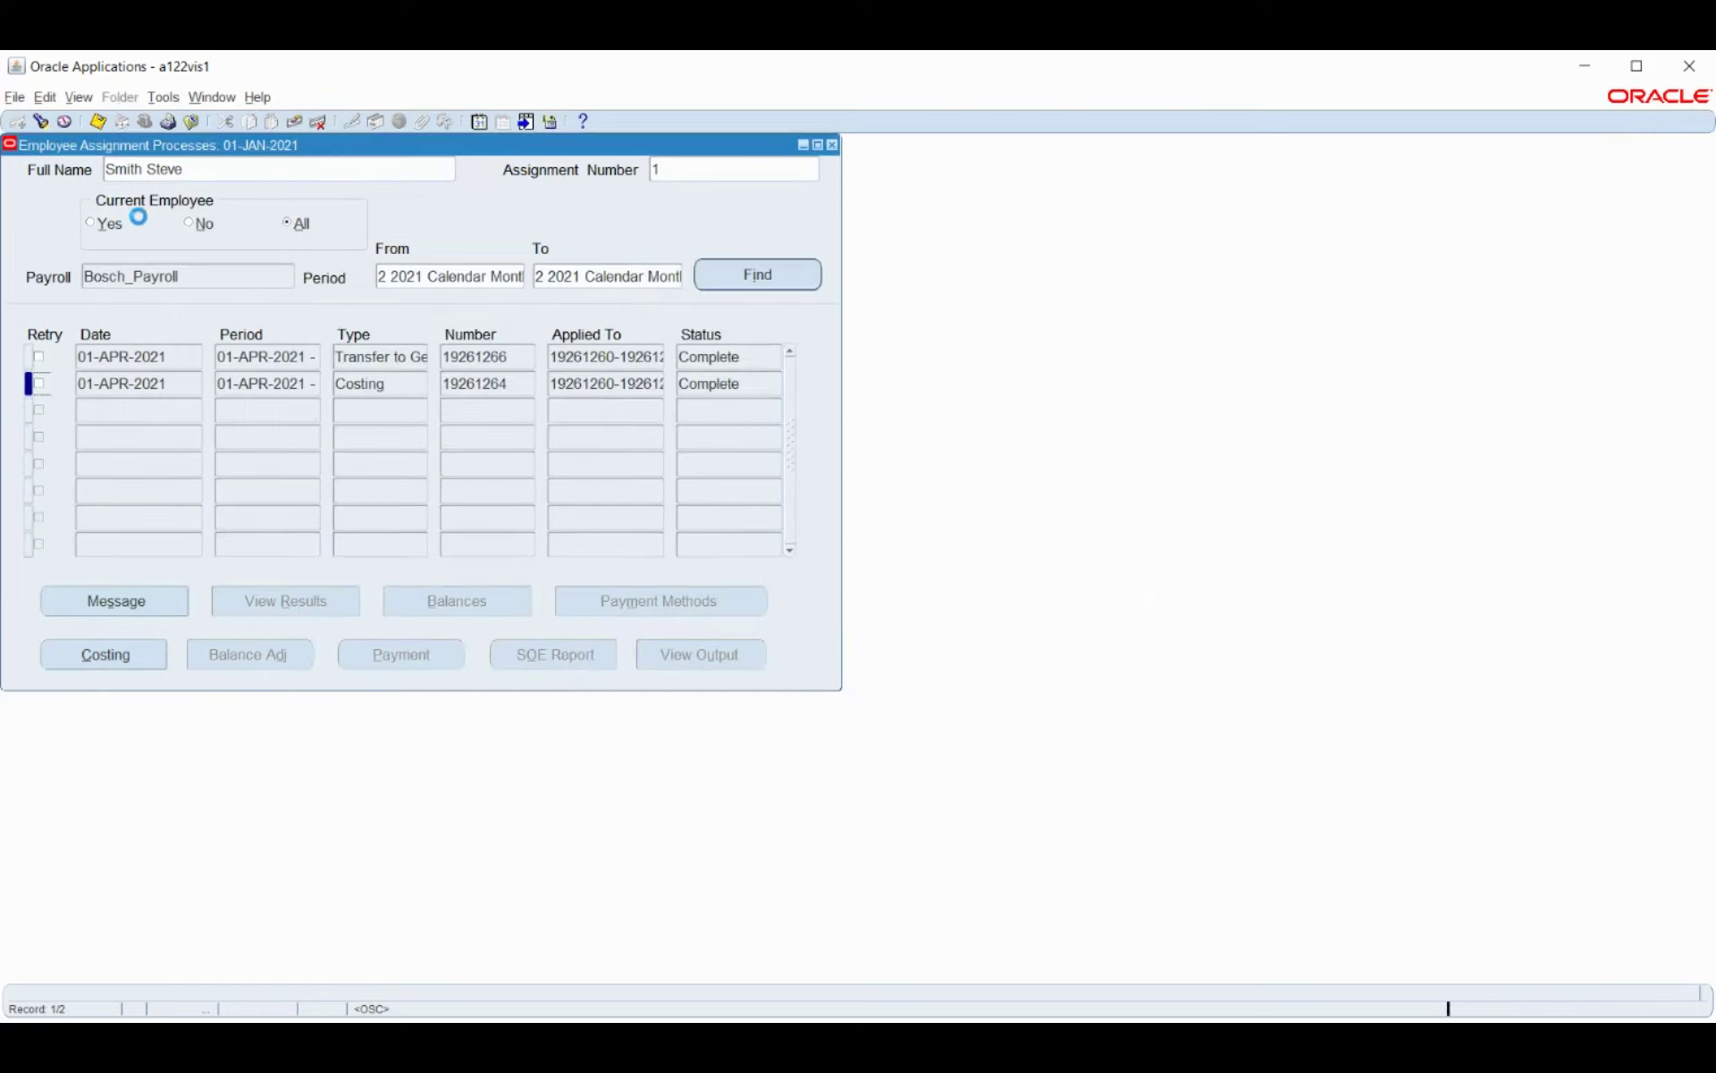
Change the employee name to the next employee and set Period From to 11 2021 Calendar Month.
click(410, 170)
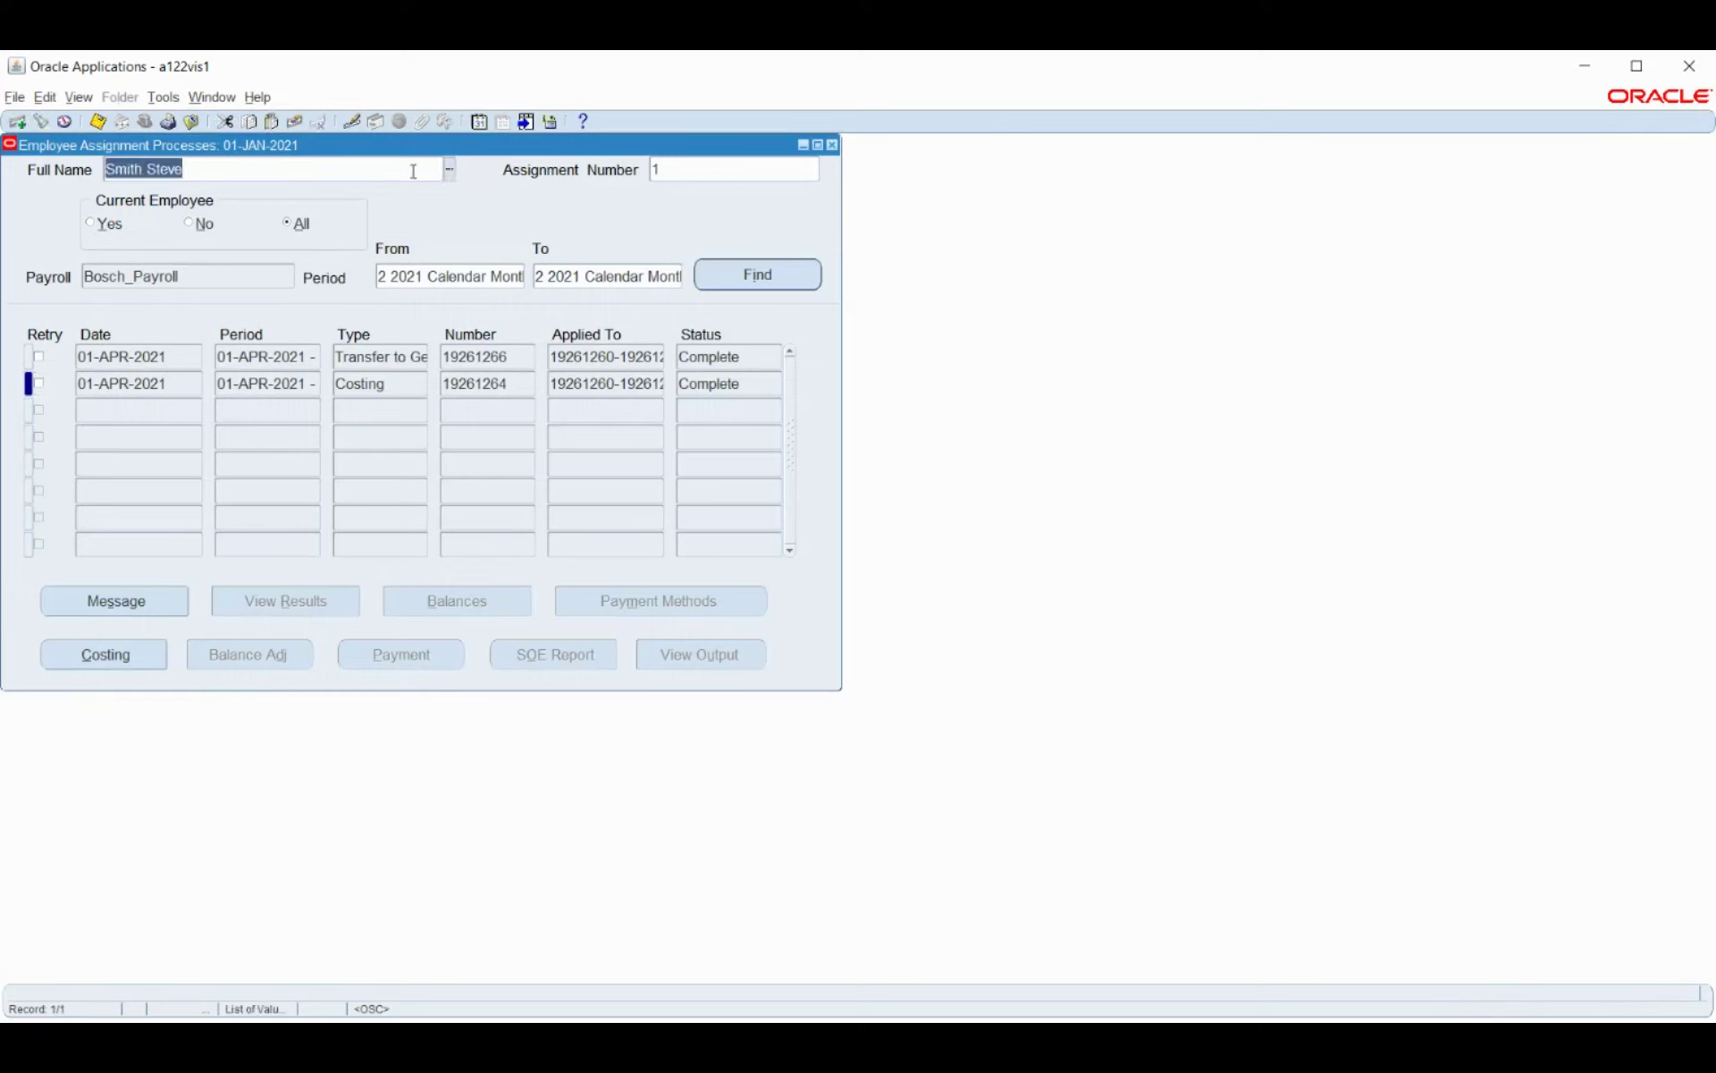
text(Mark)
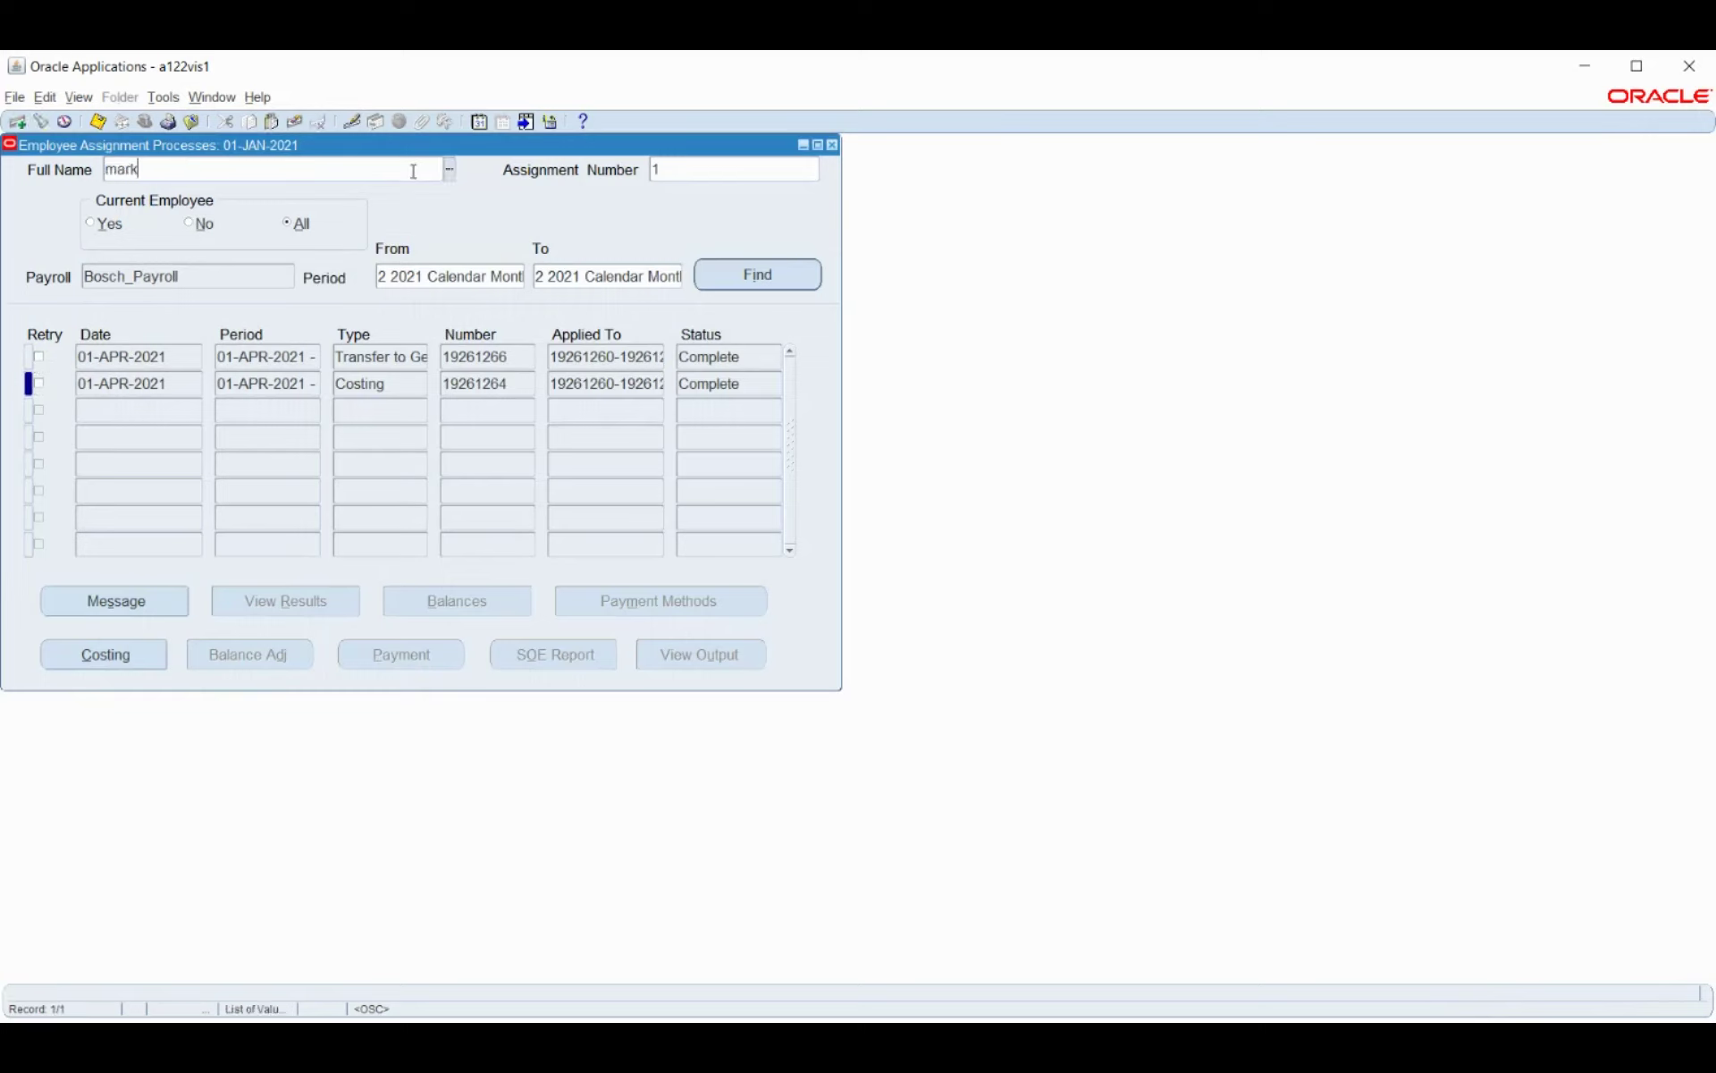
key(Tab)
click(431, 281)
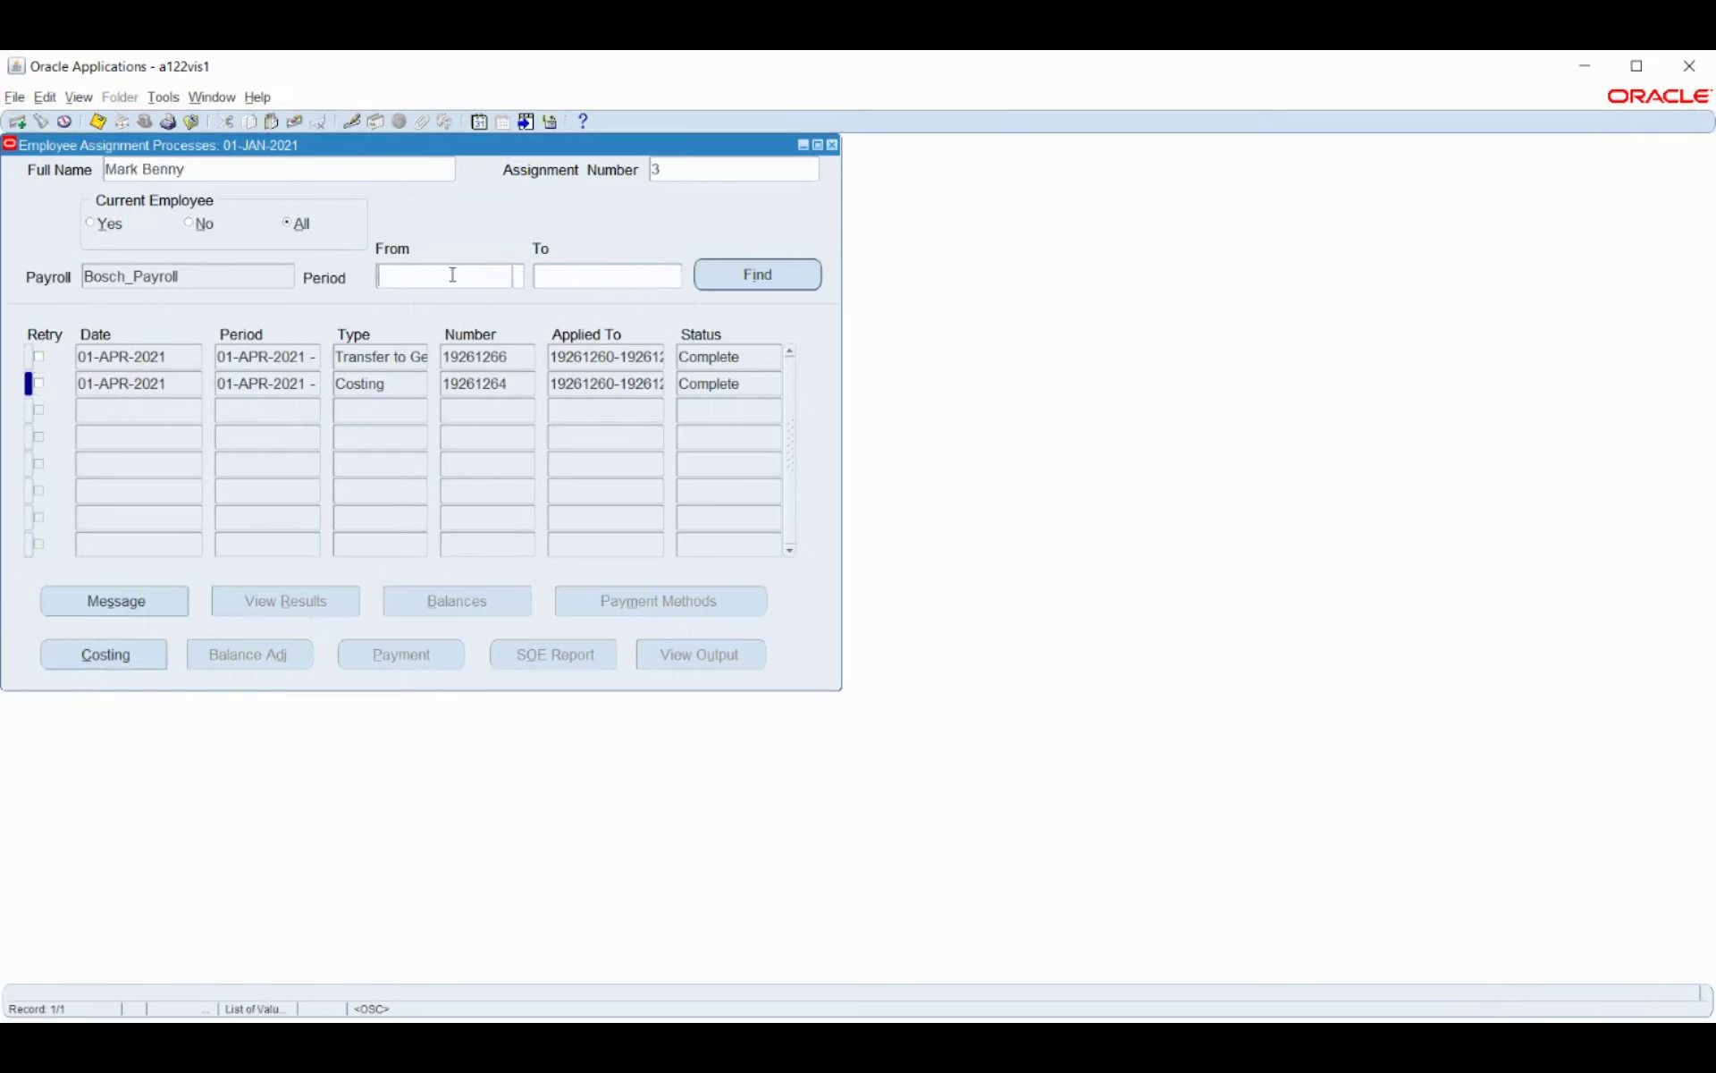
click(518, 277)
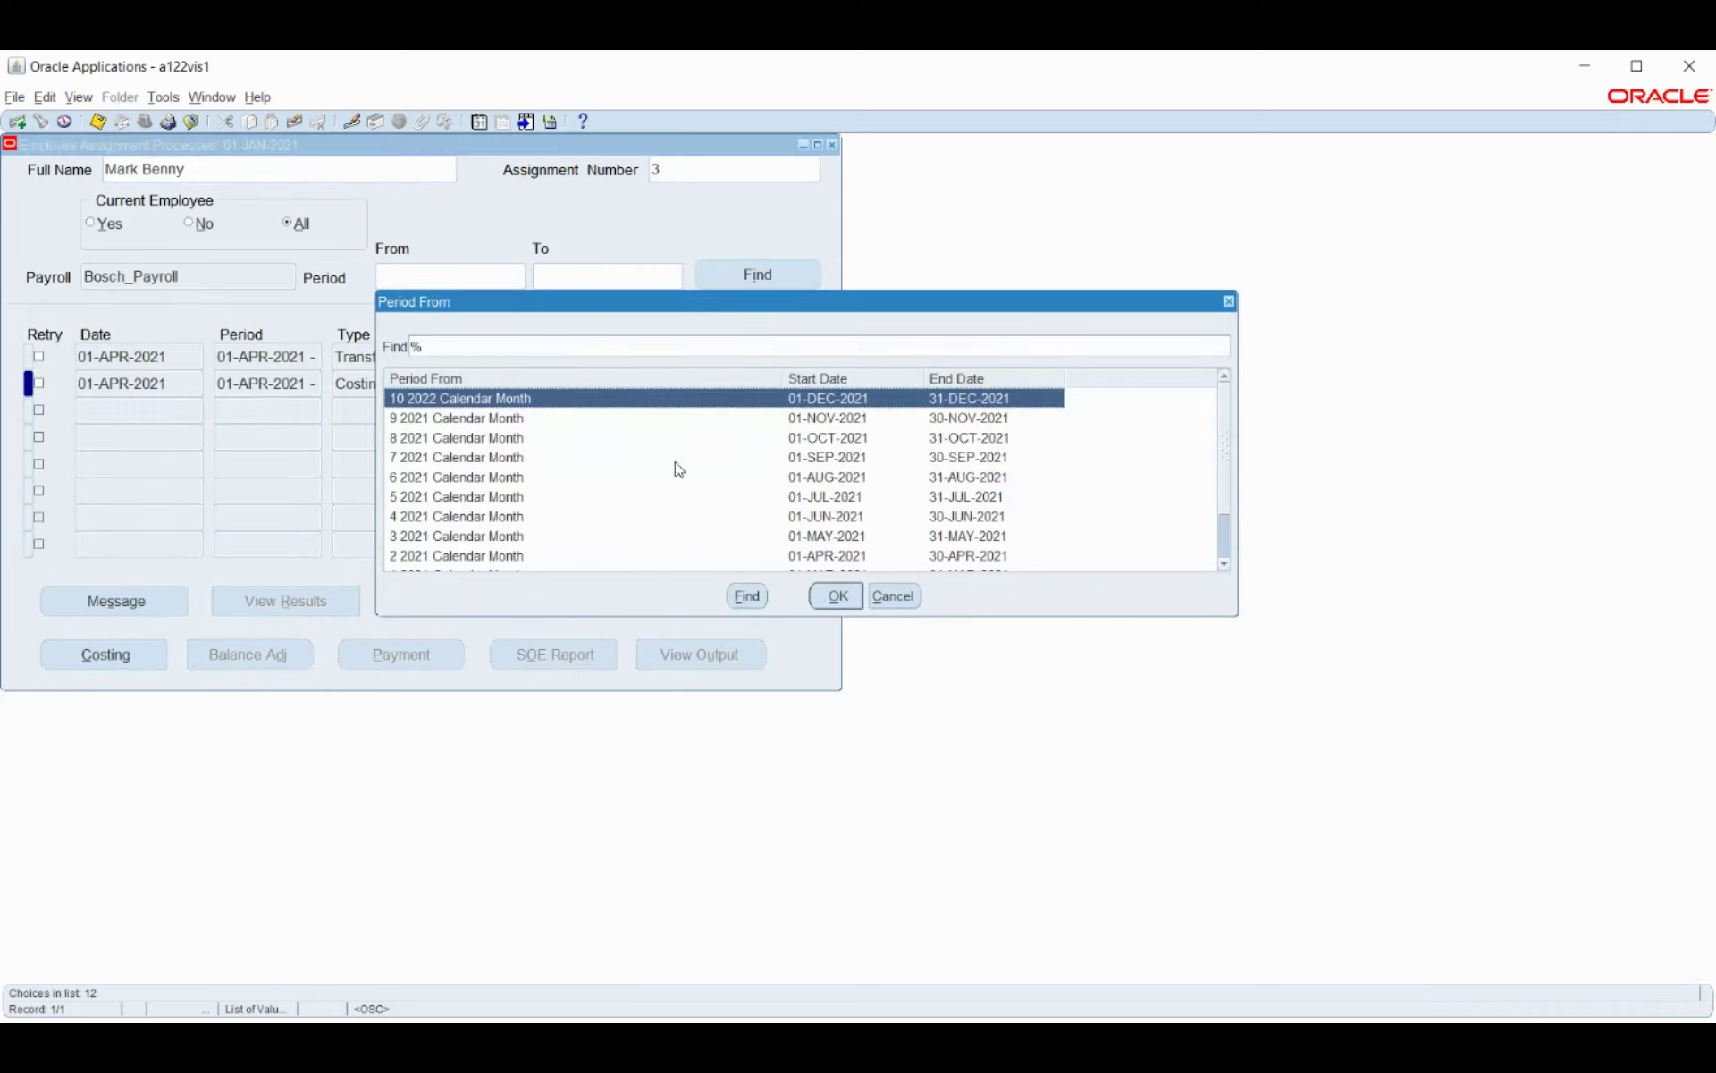
click(736, 556)
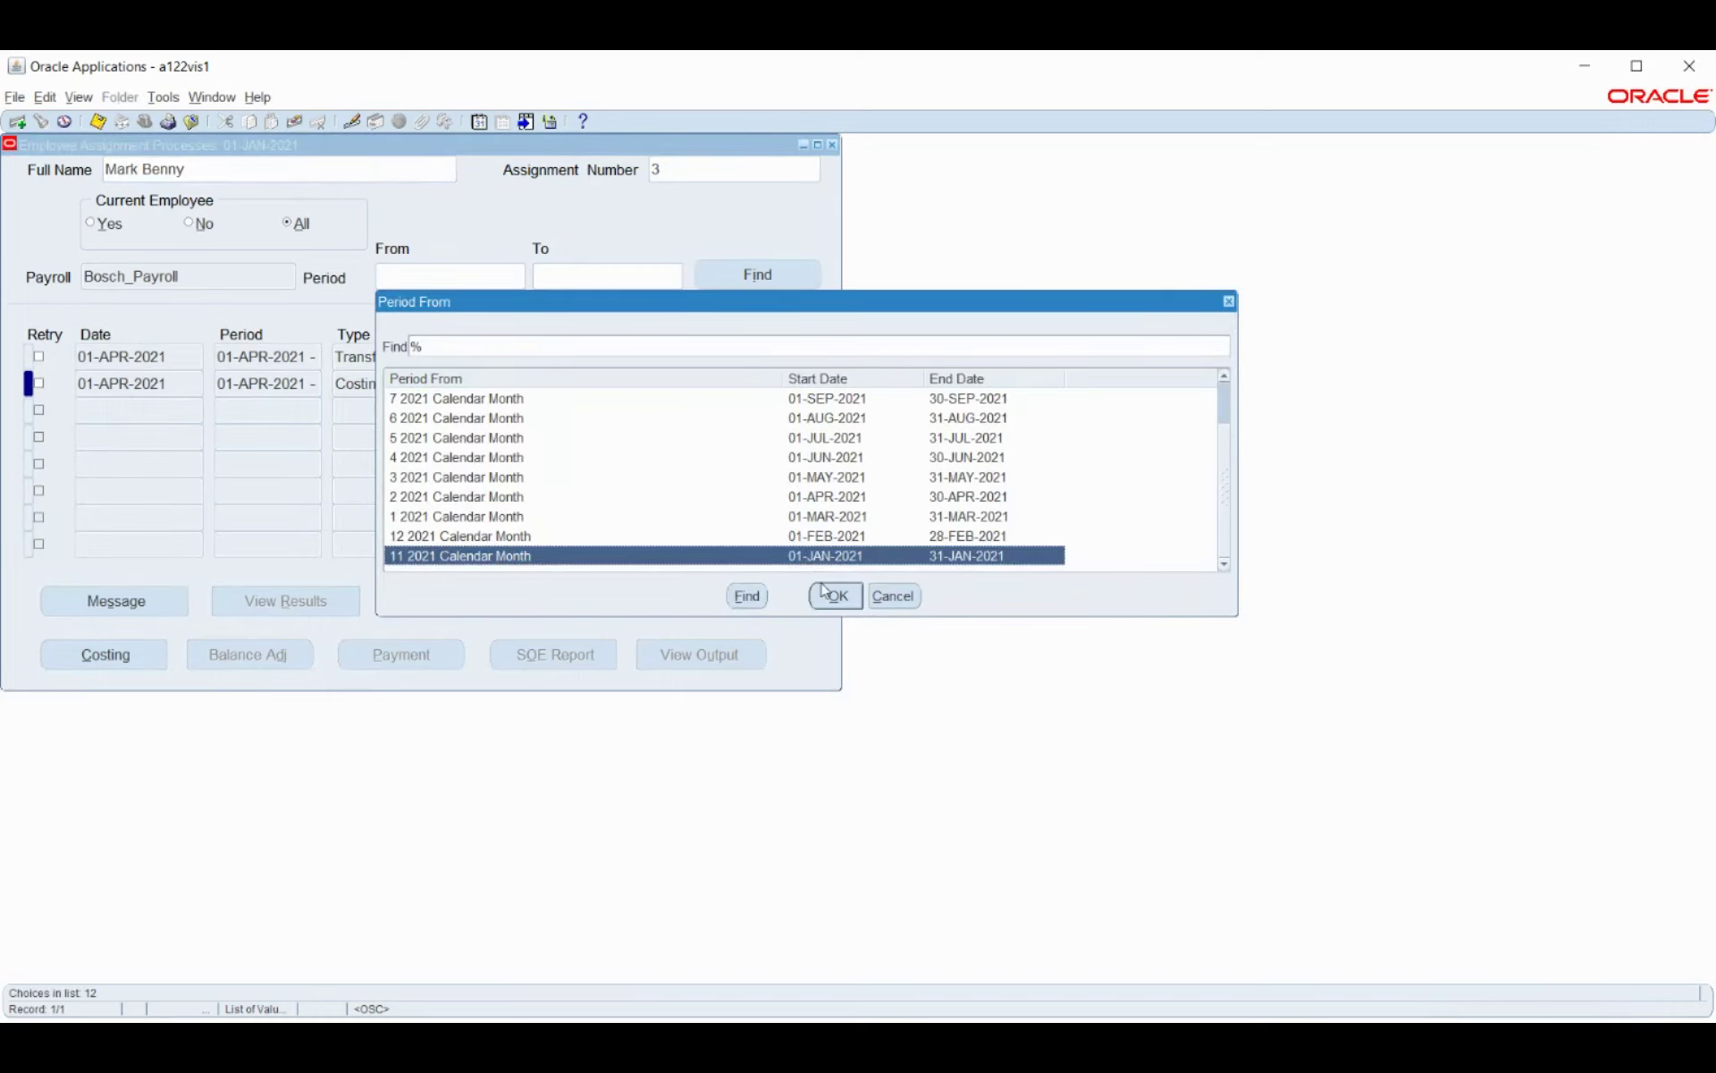
click(835, 596)
Find that employee's processes and open the Costing process details.
click(751, 275)
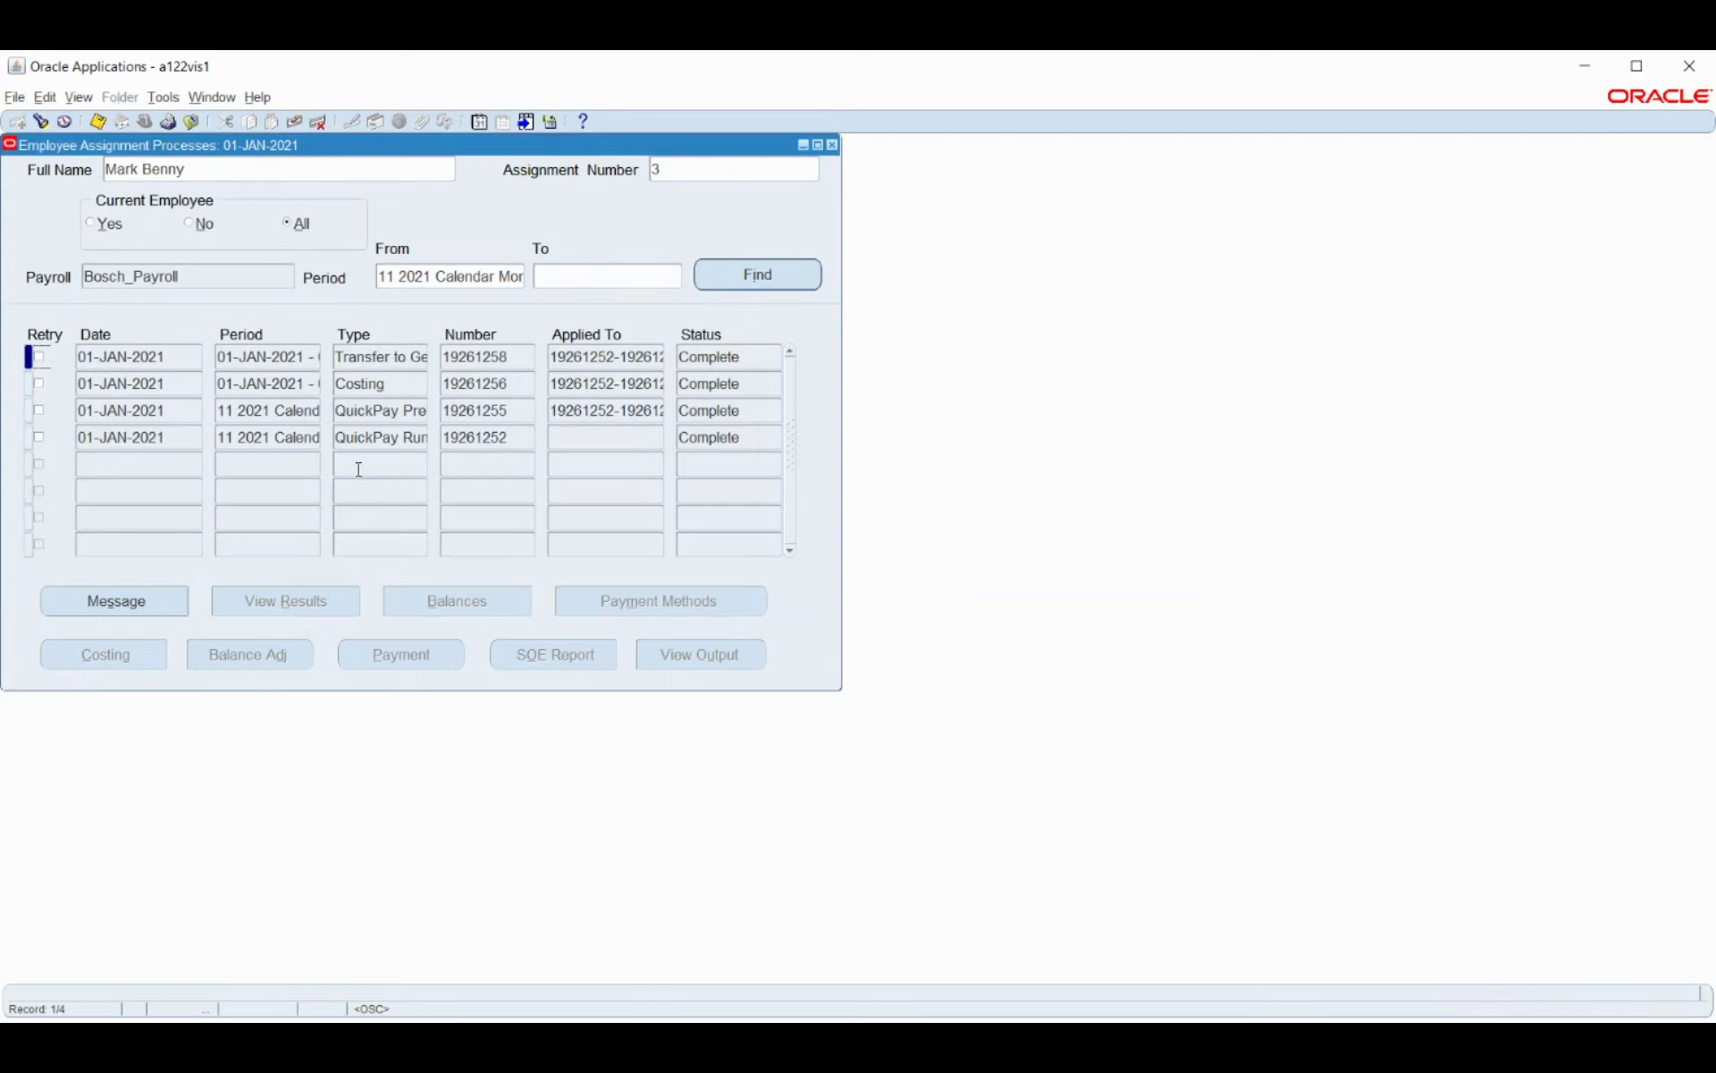
click(298, 441)
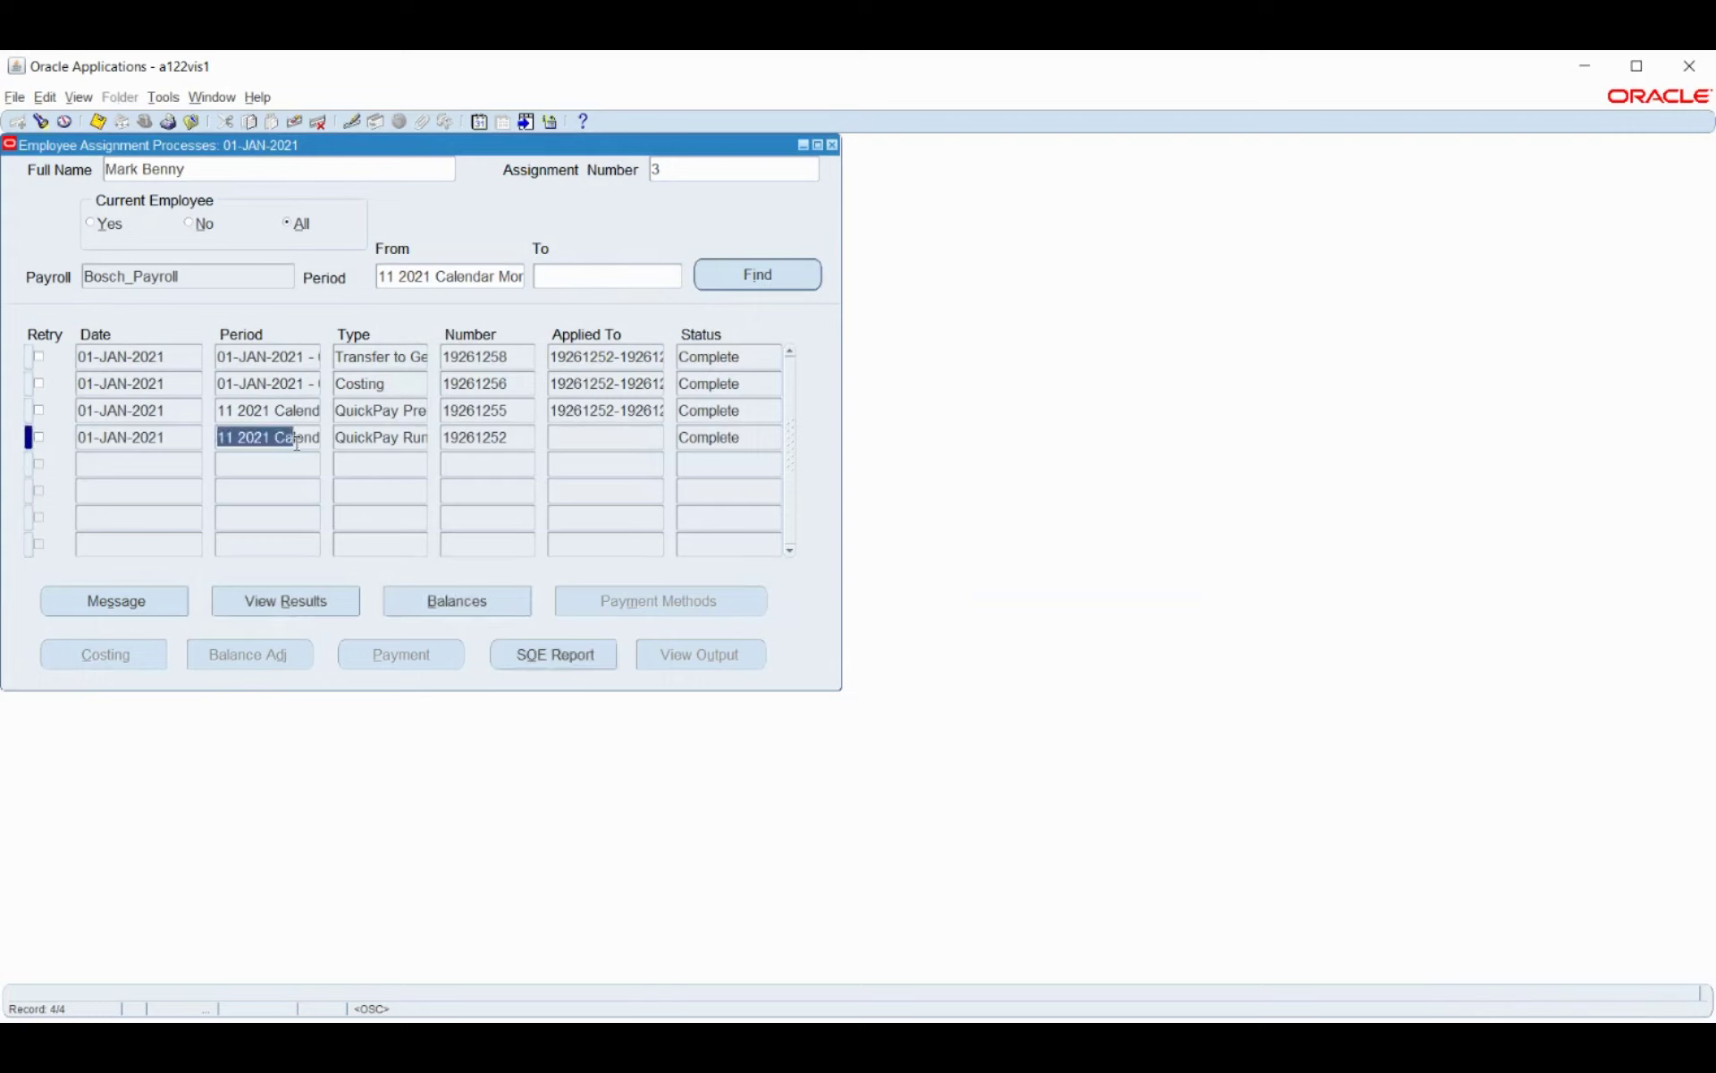
click(276, 377)
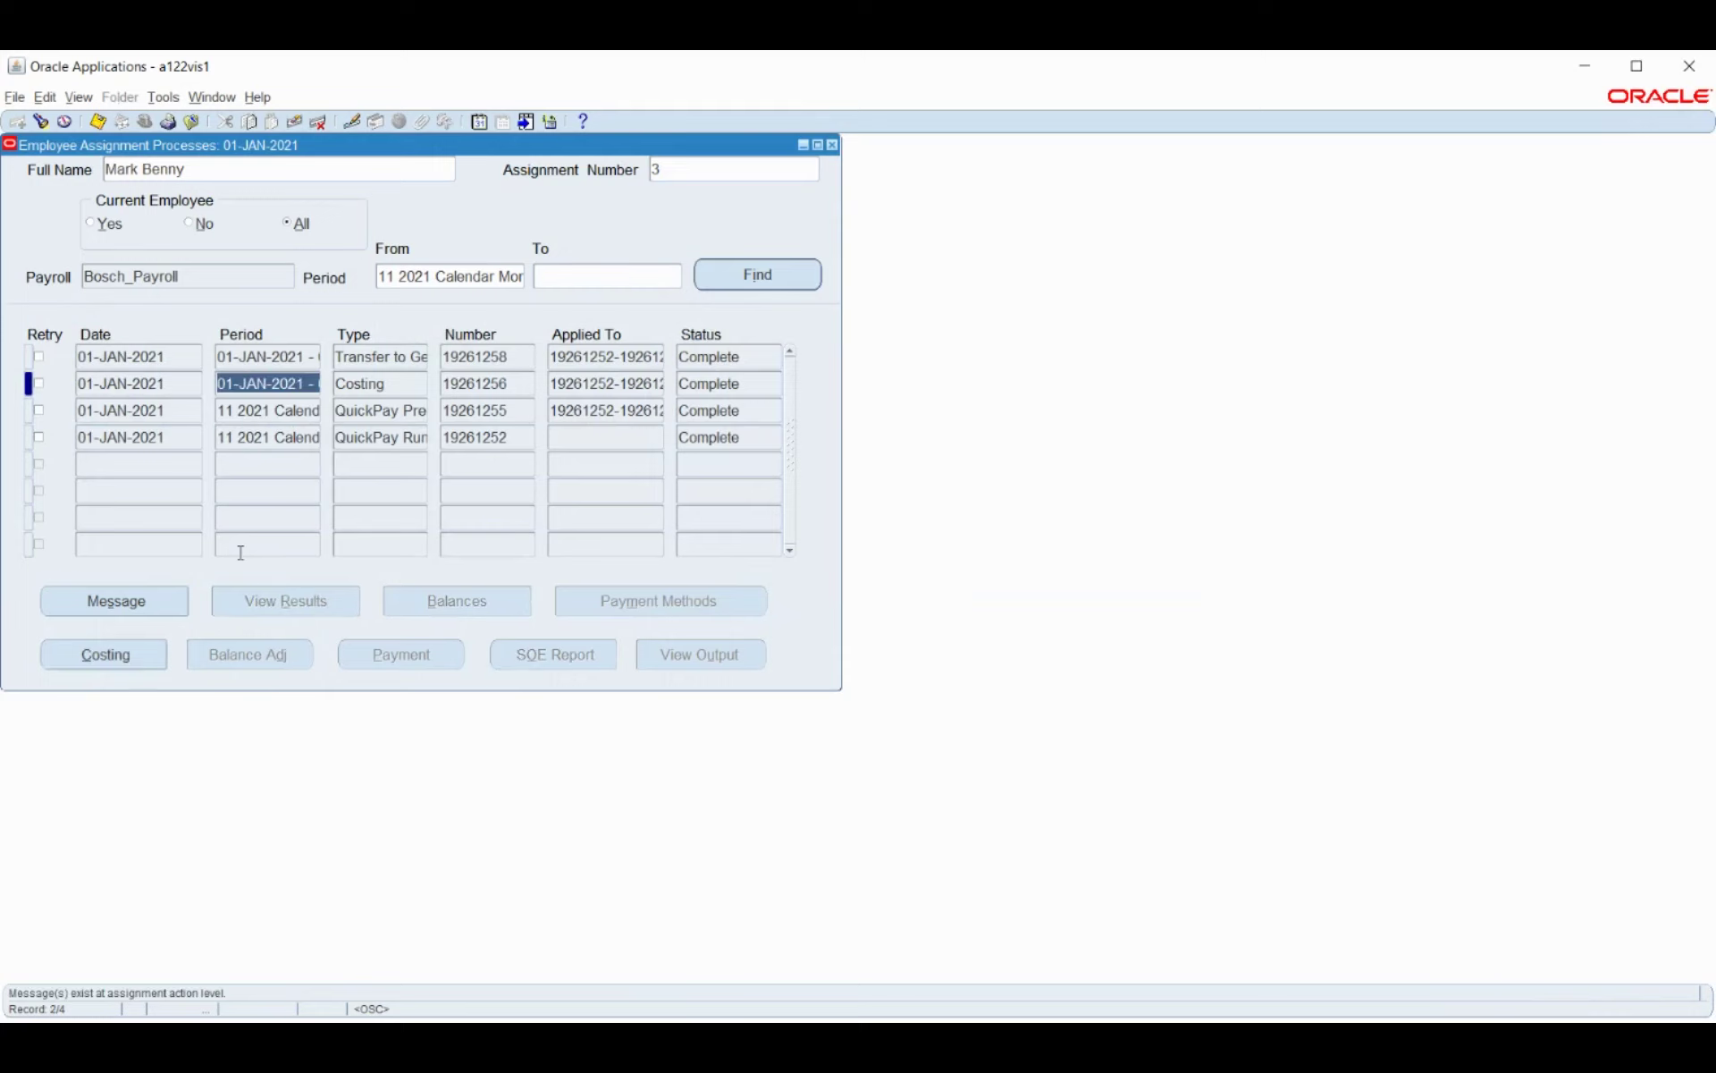
click(106, 653)
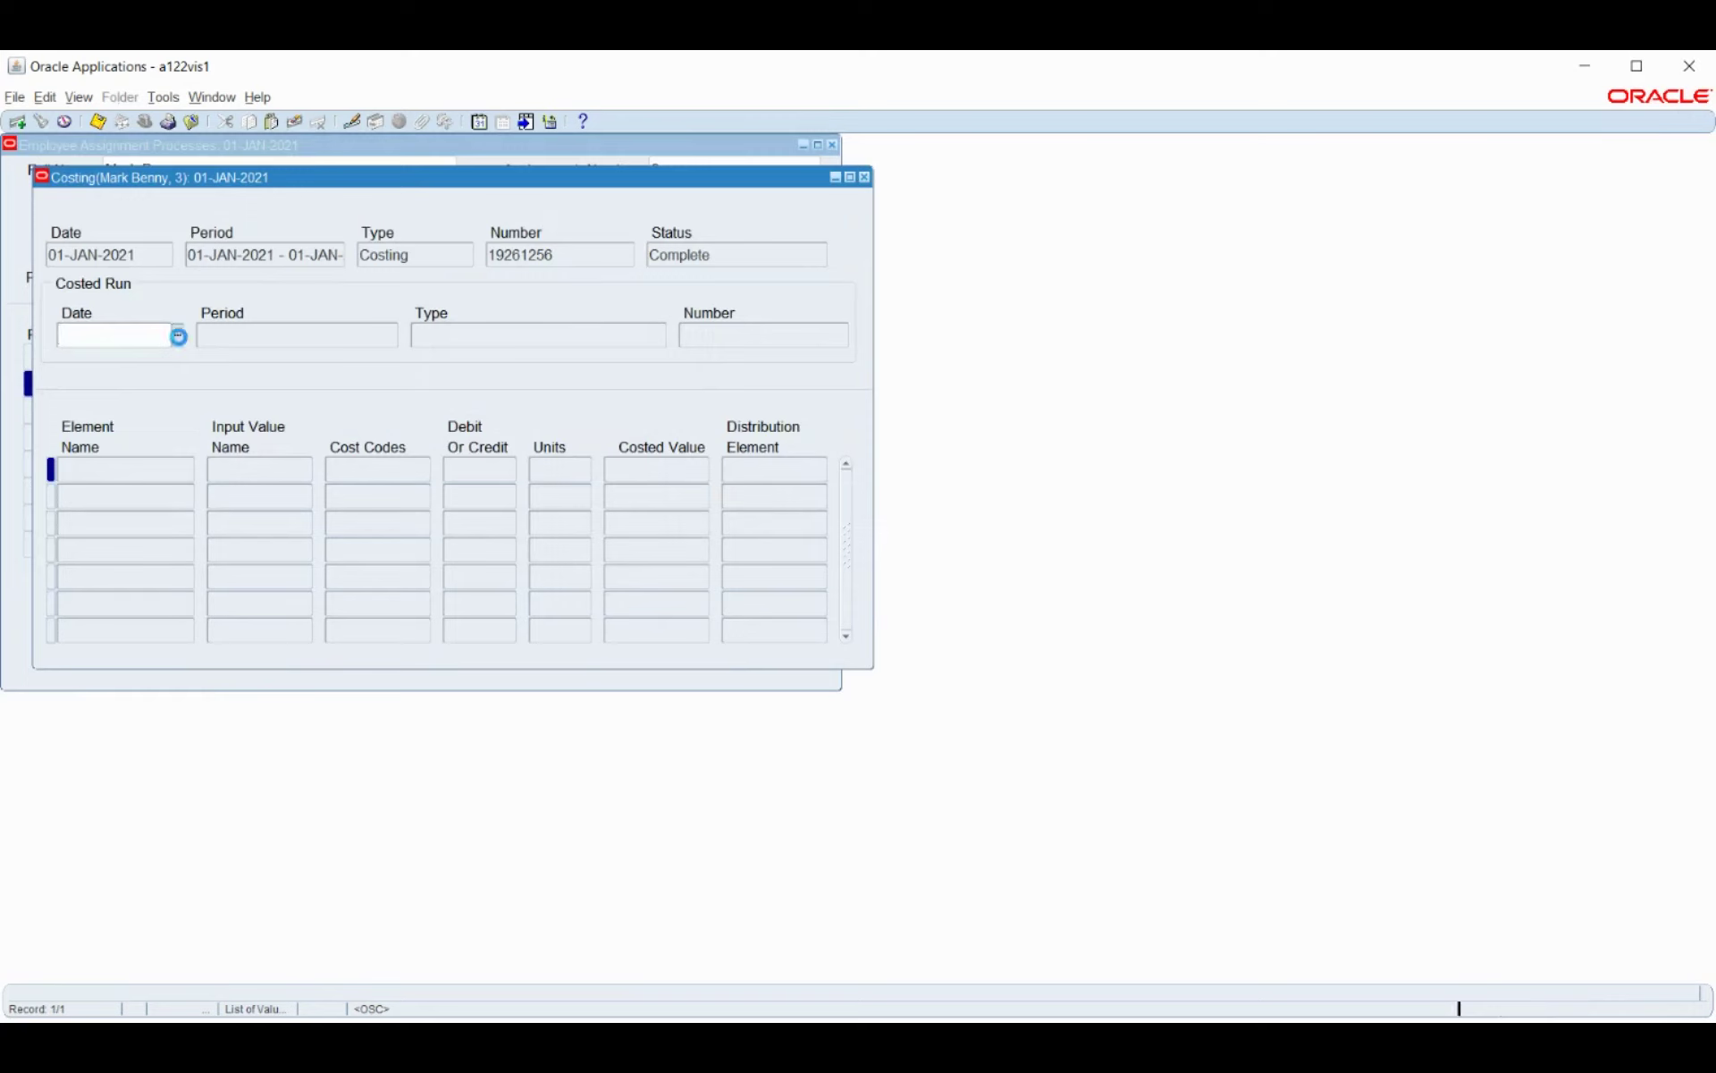
Review the basic pay, Bosche_HRA and professional tax costing lines (10000.00, 5000.00, 200.00), then close.
click(256, 464)
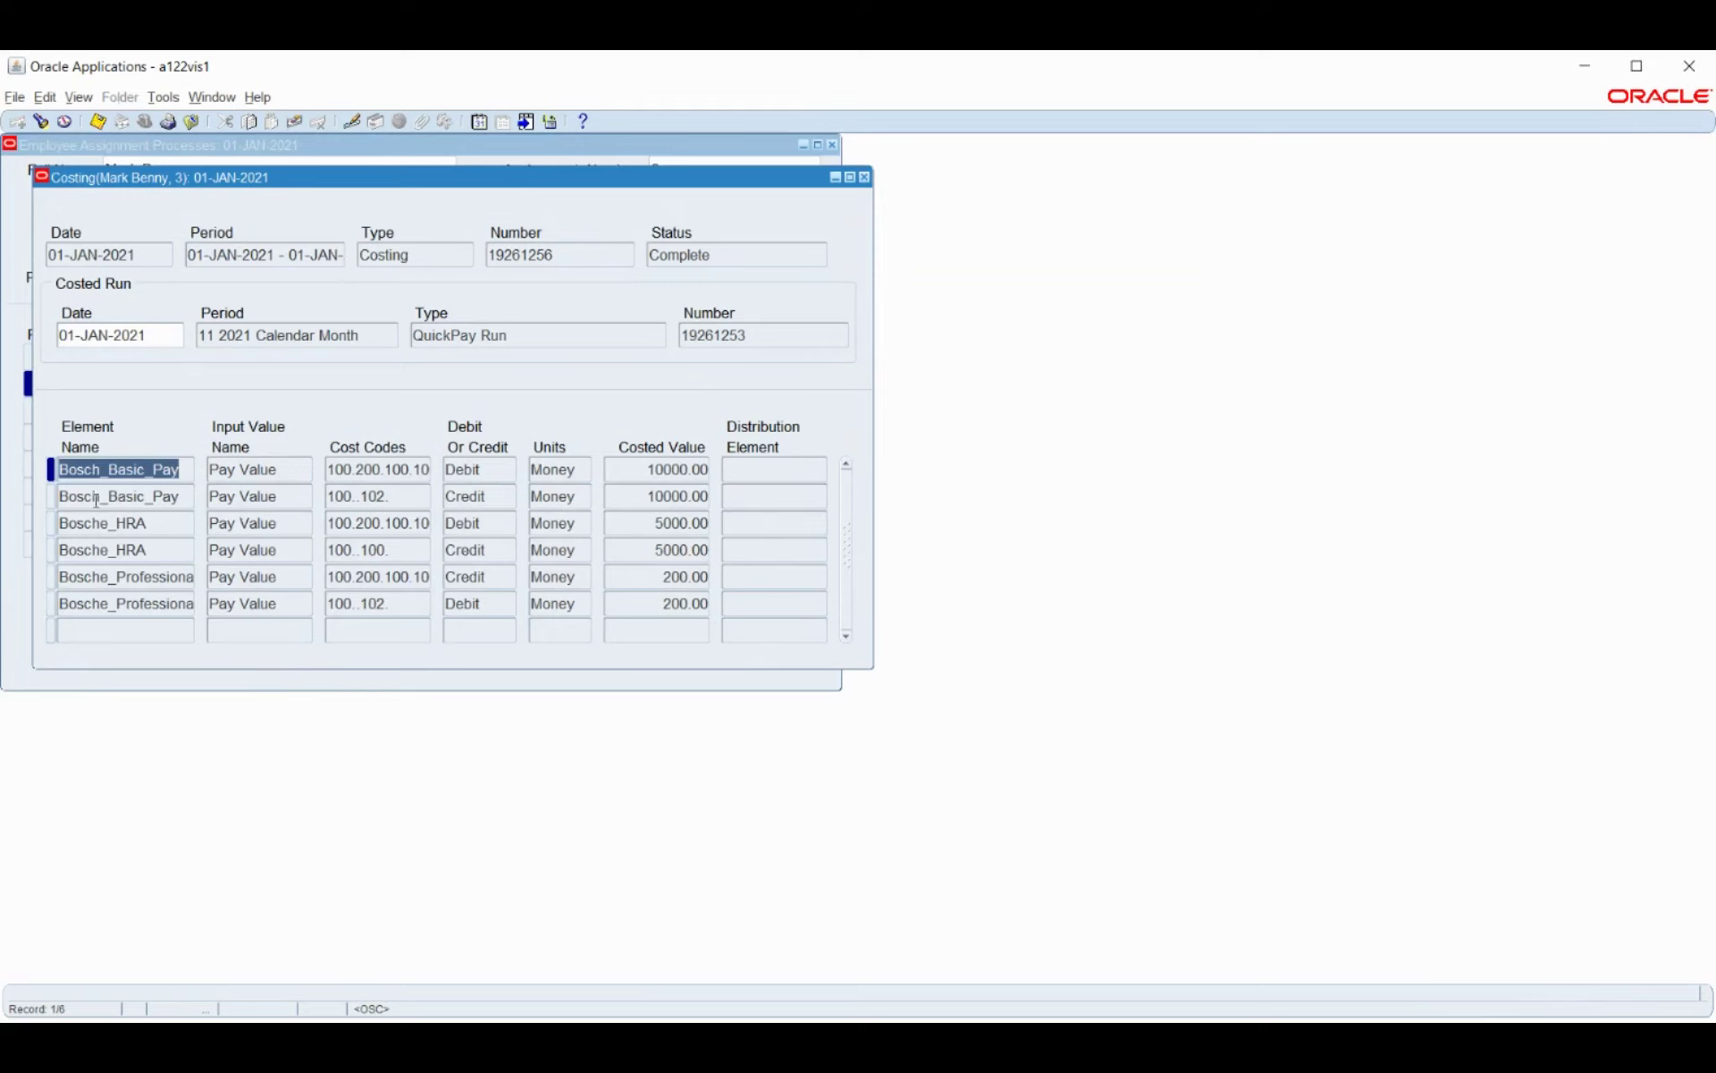
click(124, 523)
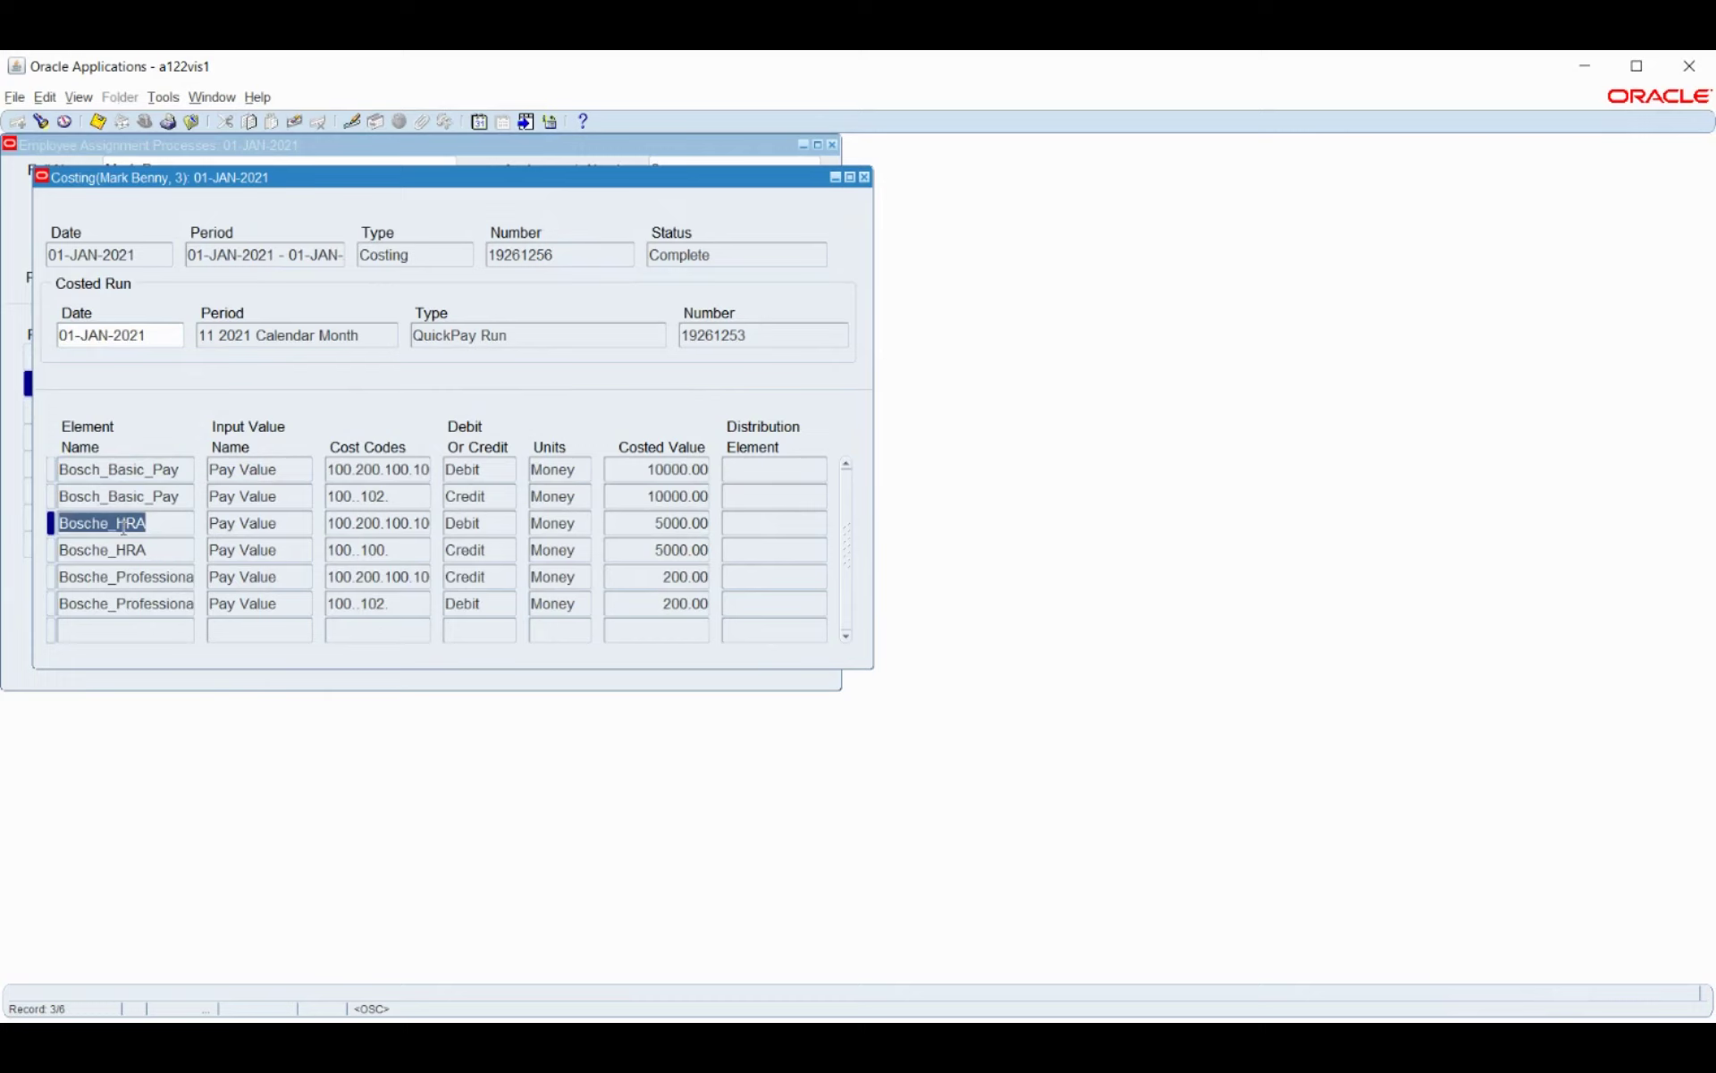
click(117, 577)
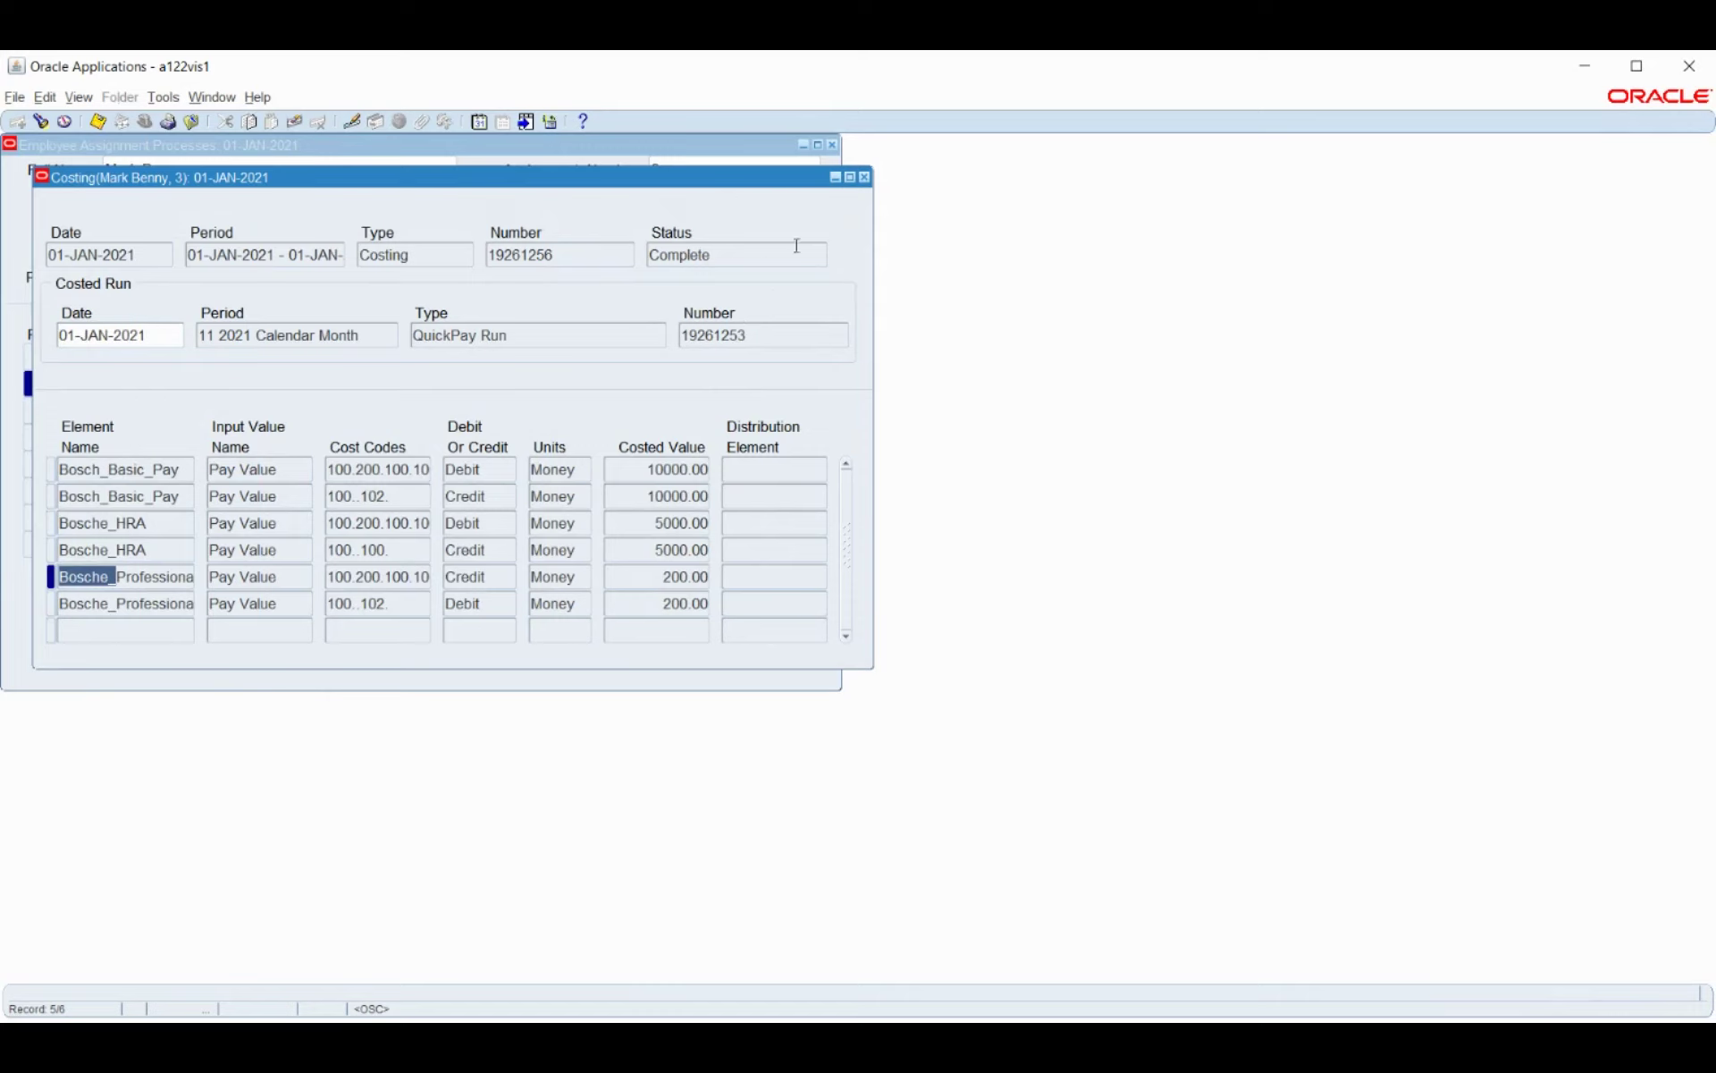
click(865, 178)
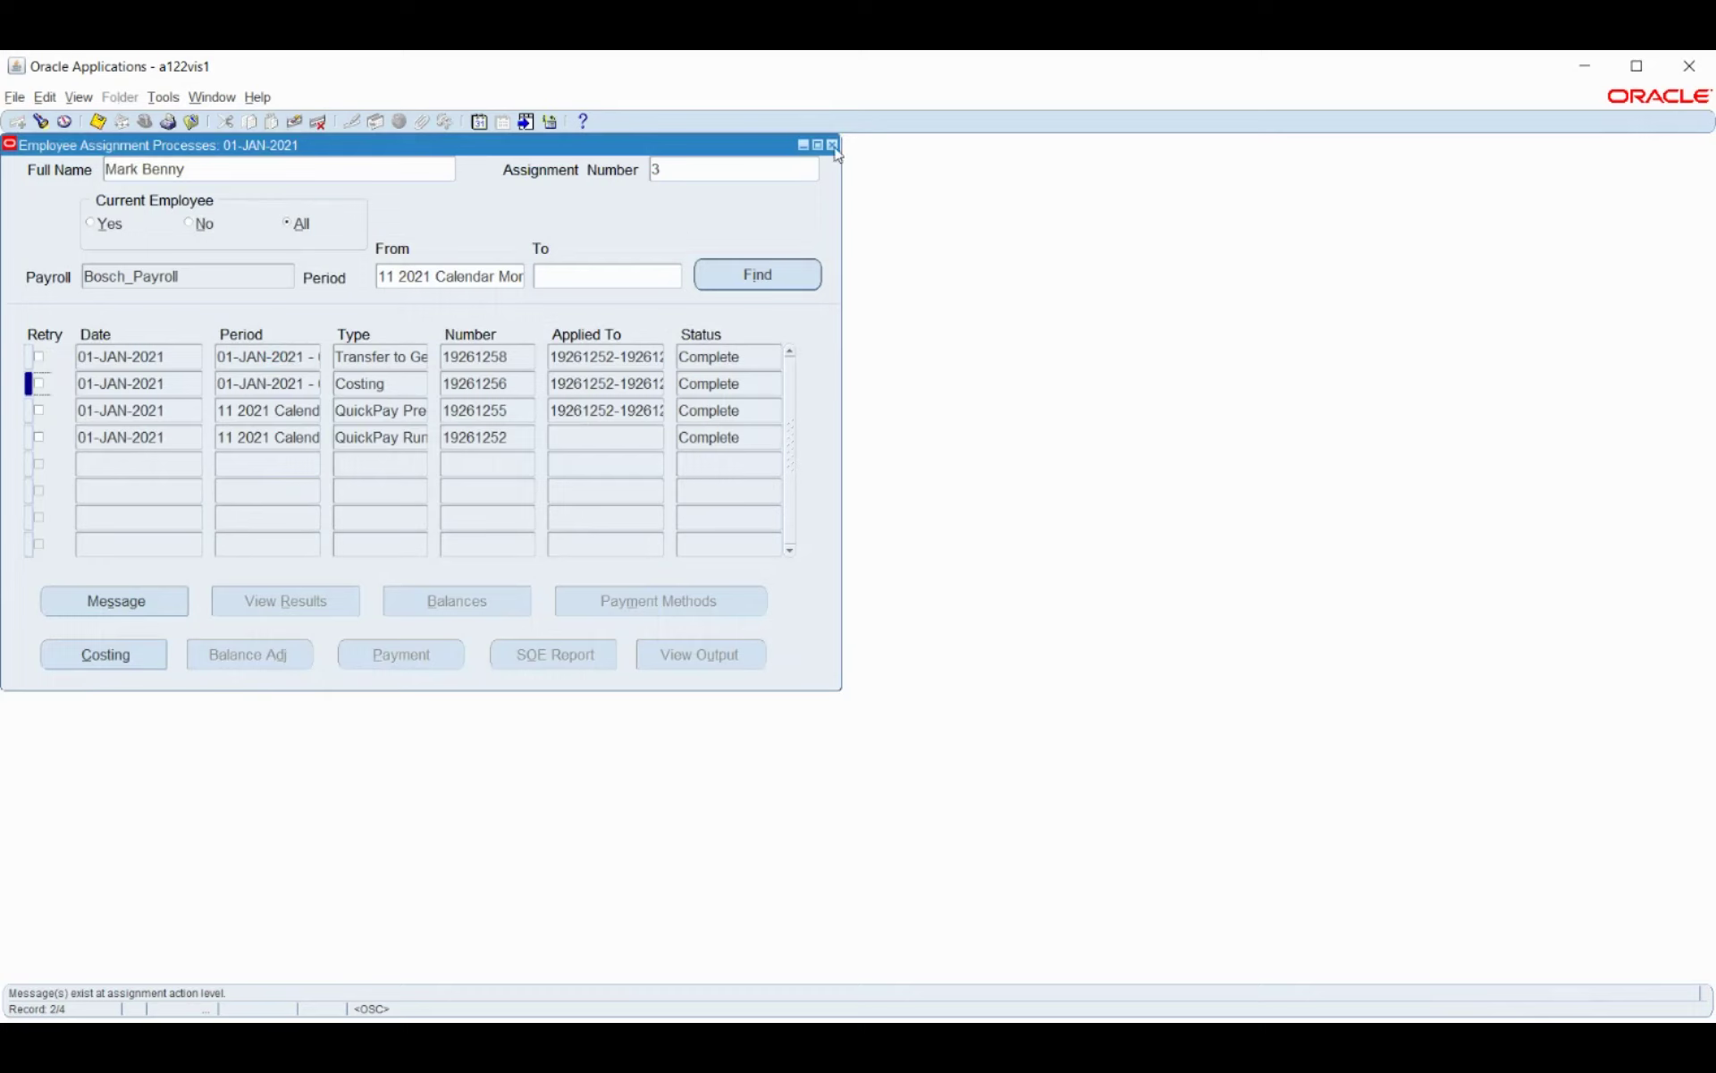
Attempt the SOE Report for the QuickPay Prepayments process, then close the assignment processes window.
click(152, 410)
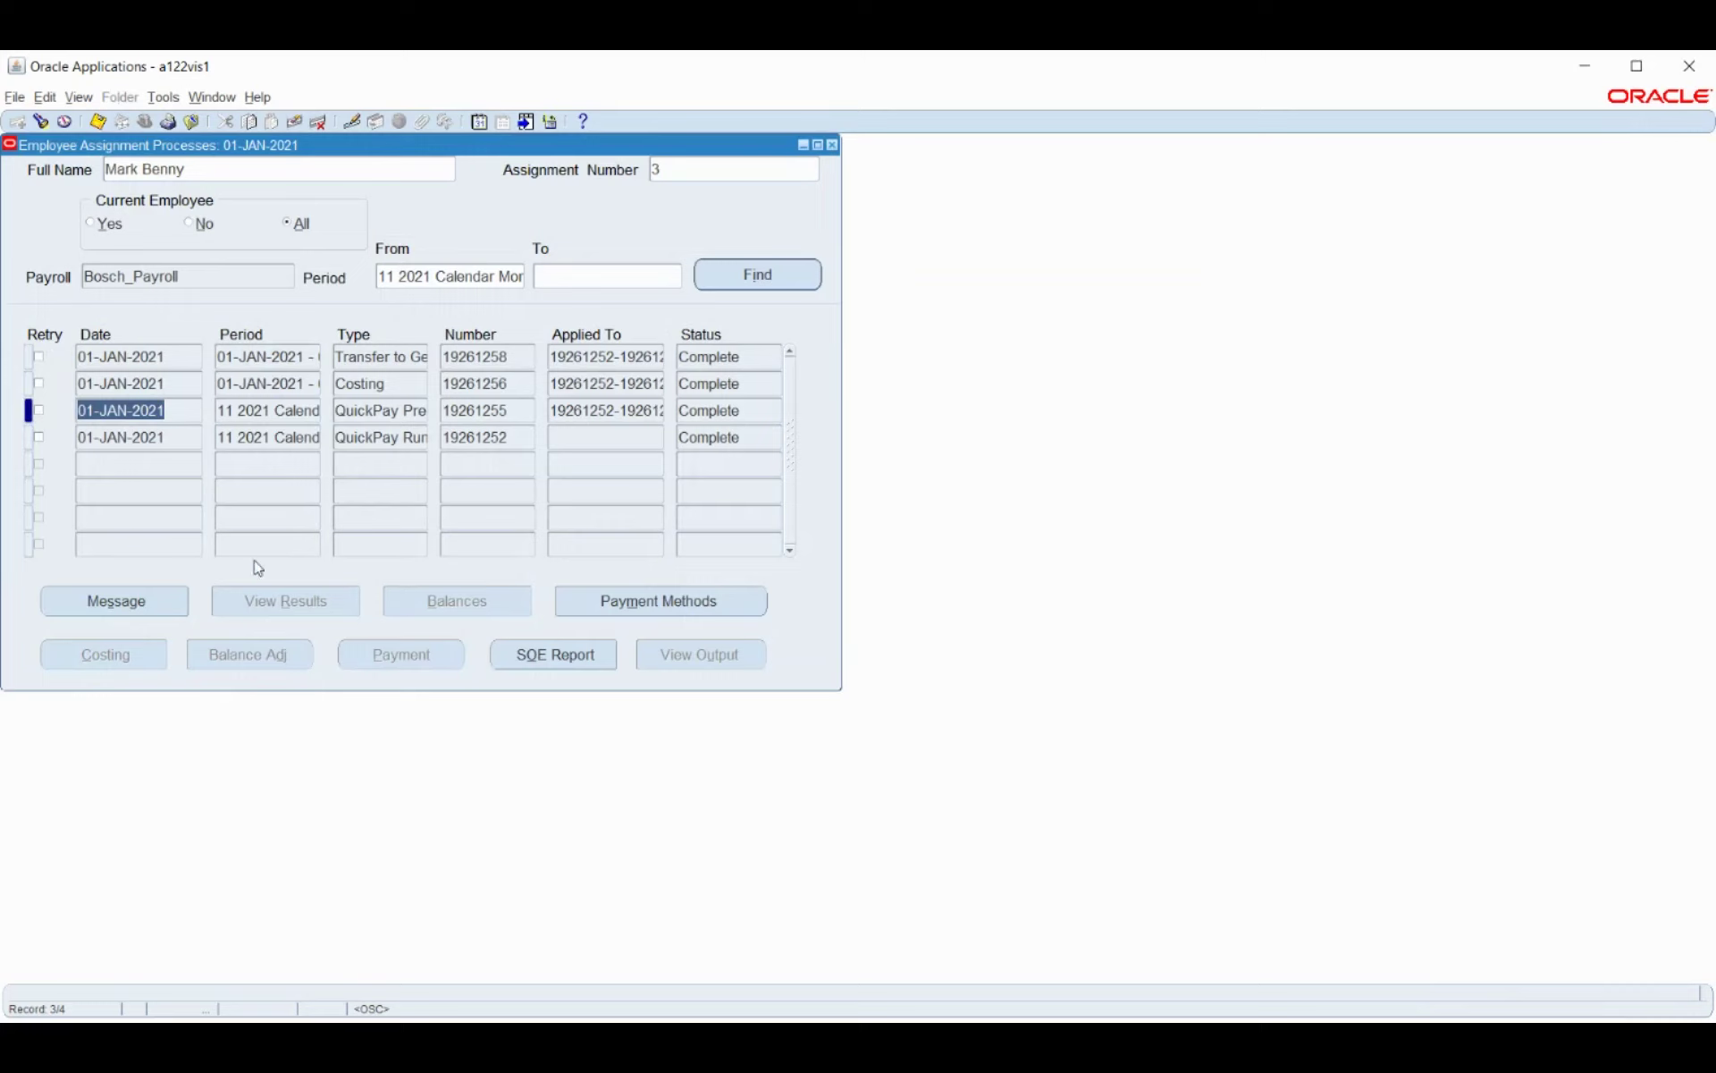
click(516, 658)
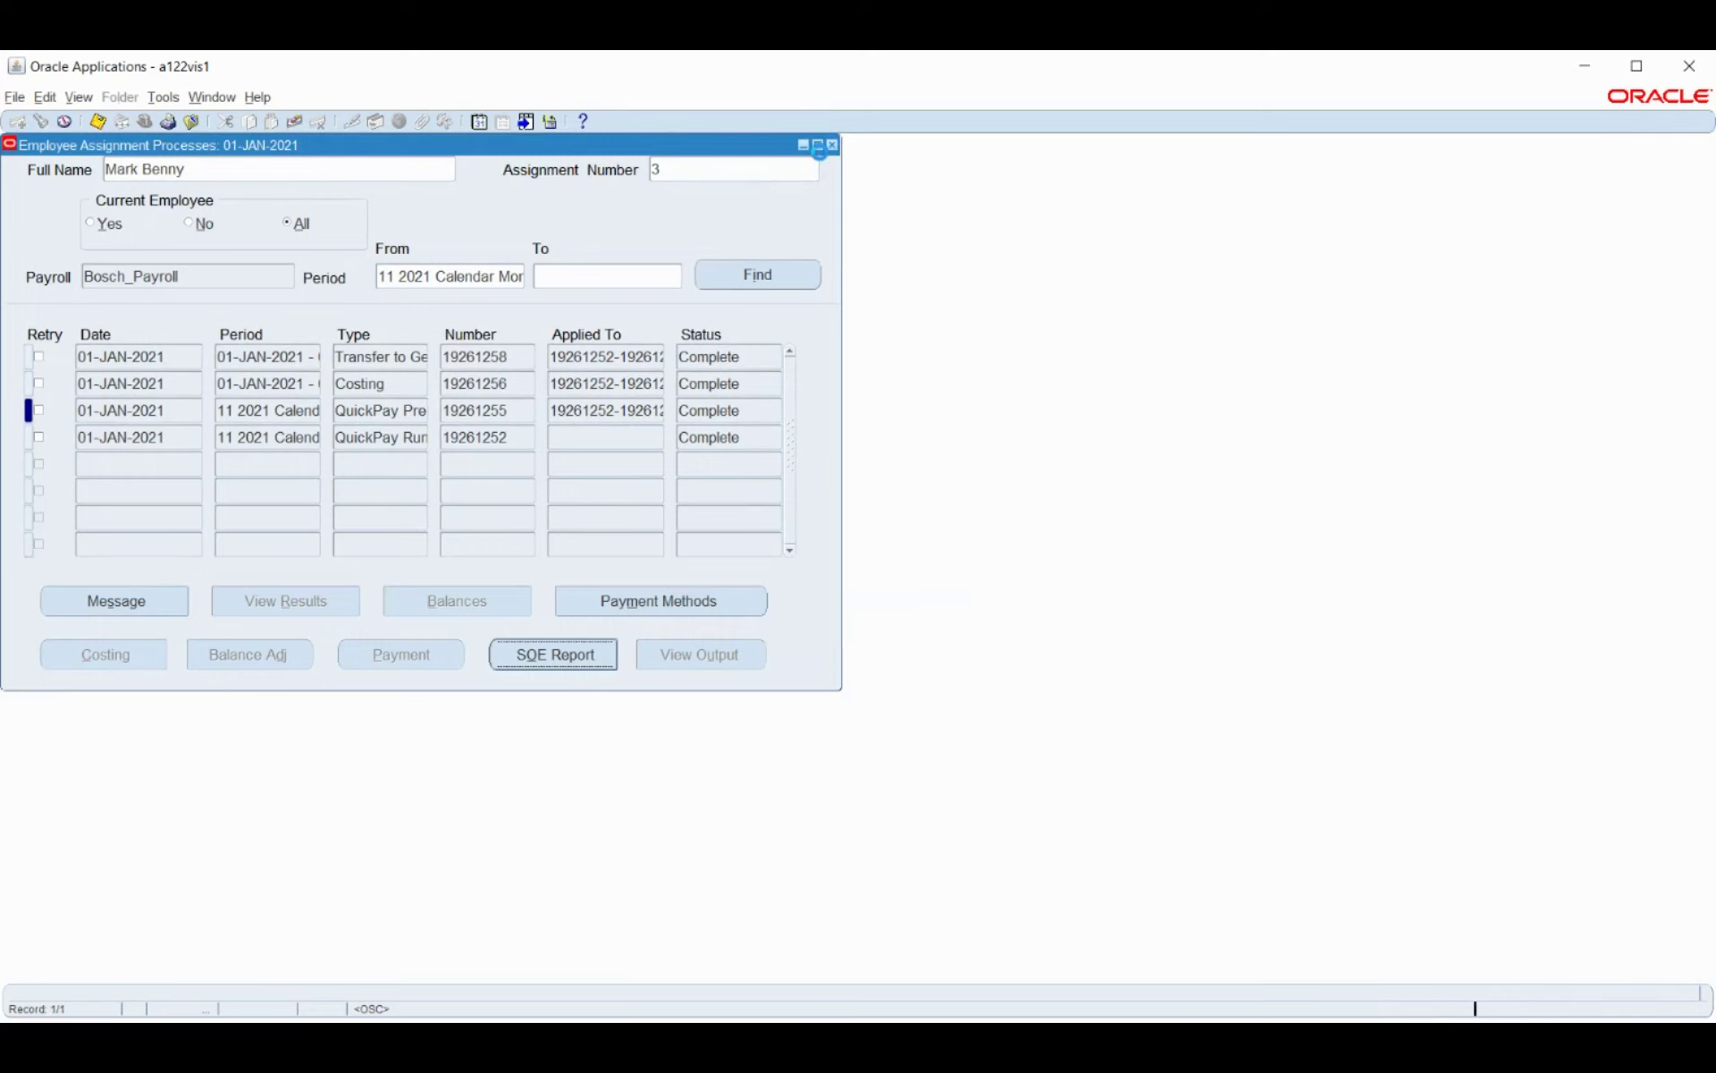
click(833, 146)
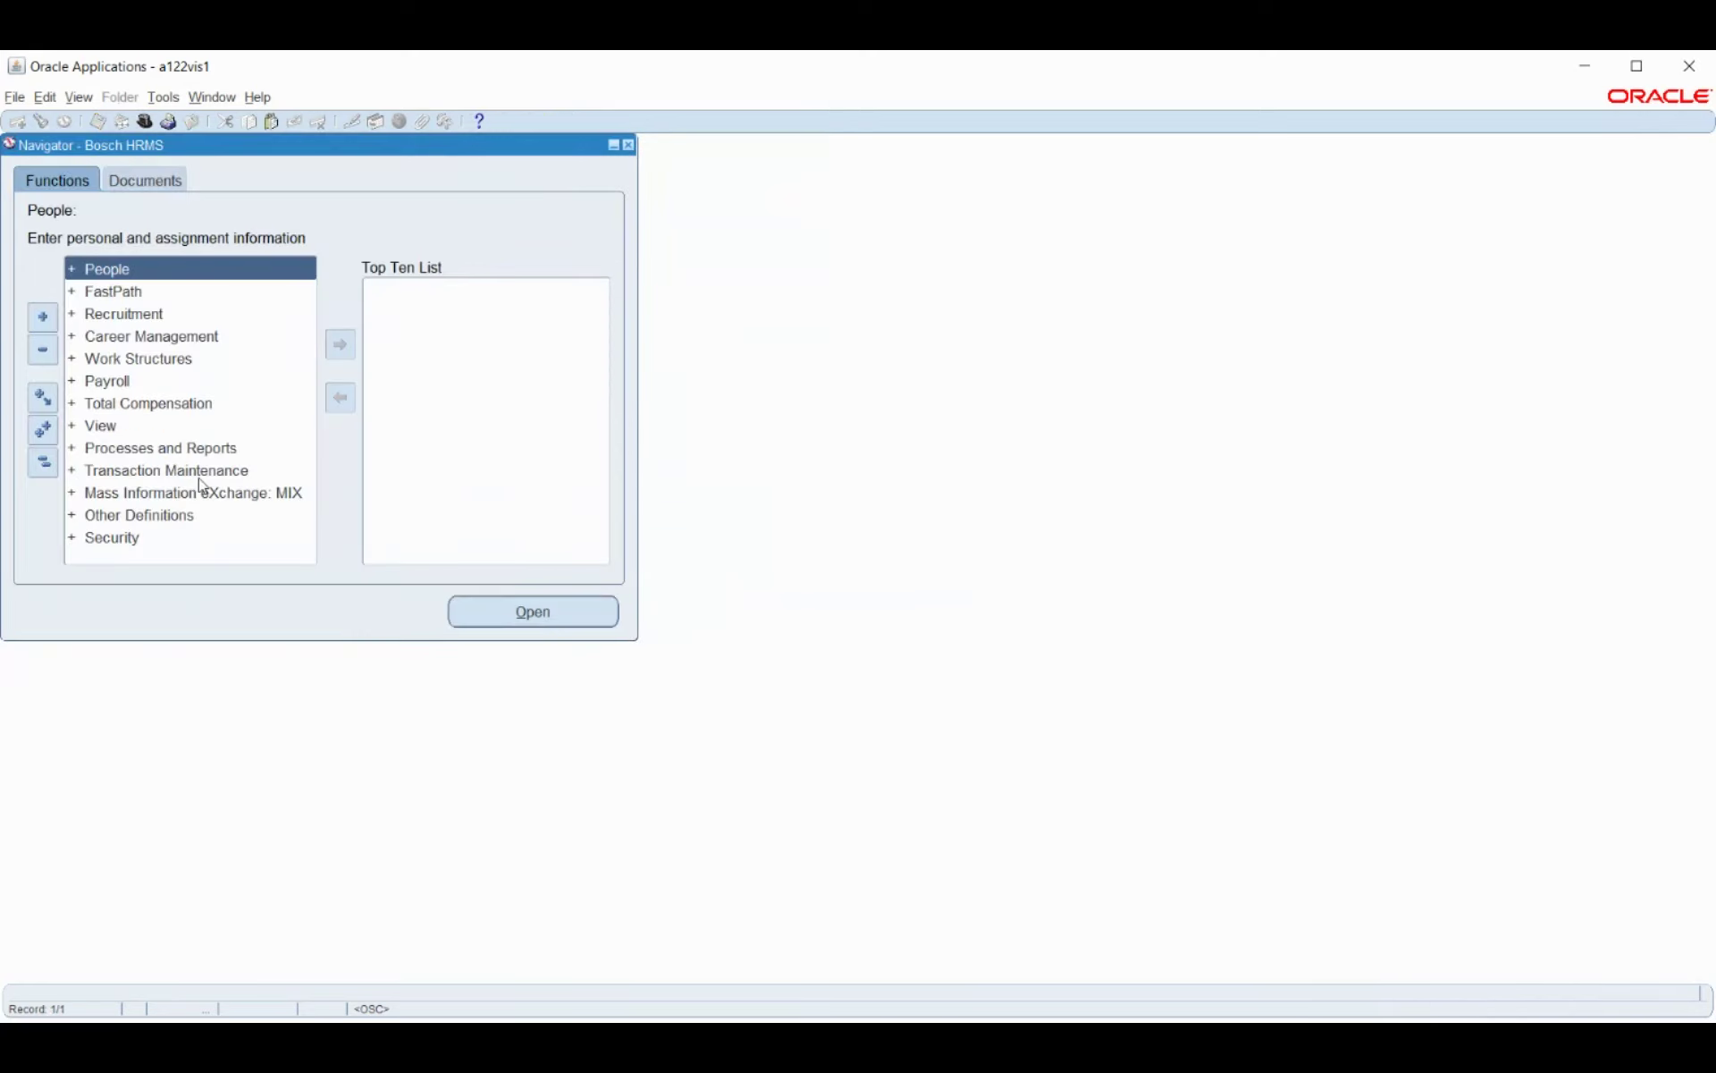
Search form functions for statement%, find no matches, and cancel the search.
key(ctrl+l)
text(statement)
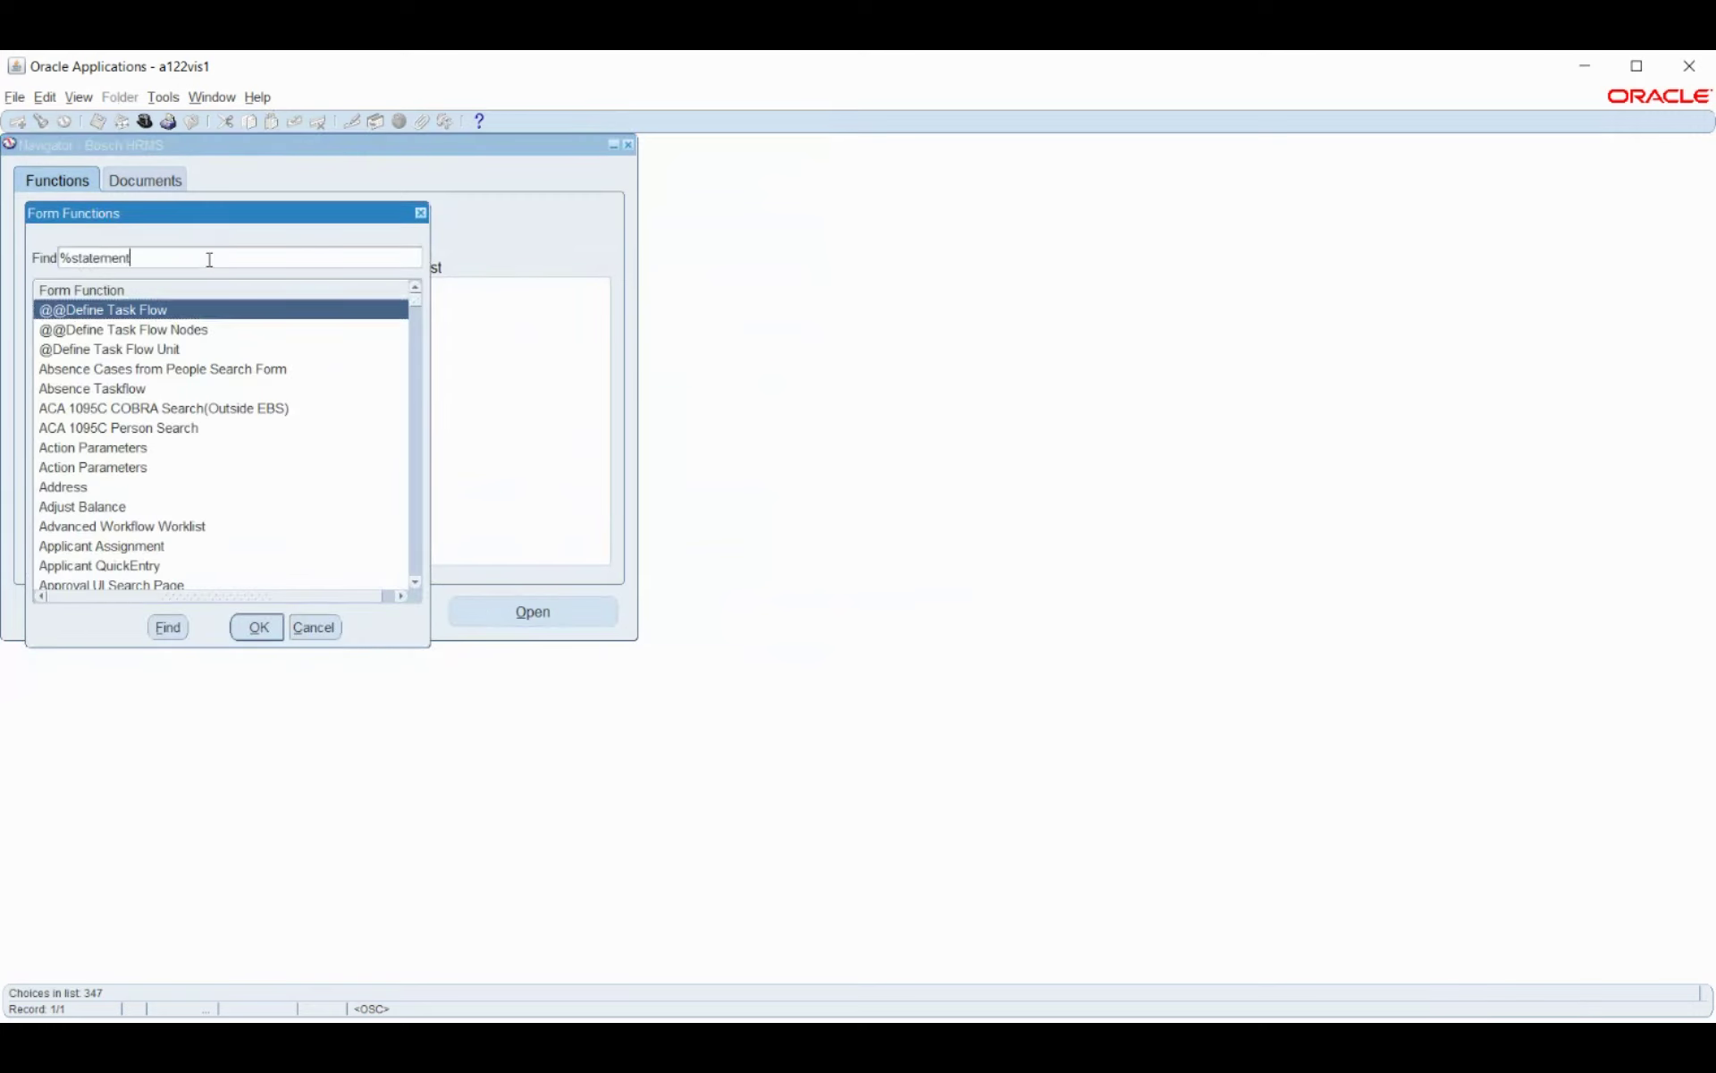
text(%)
key(Return)
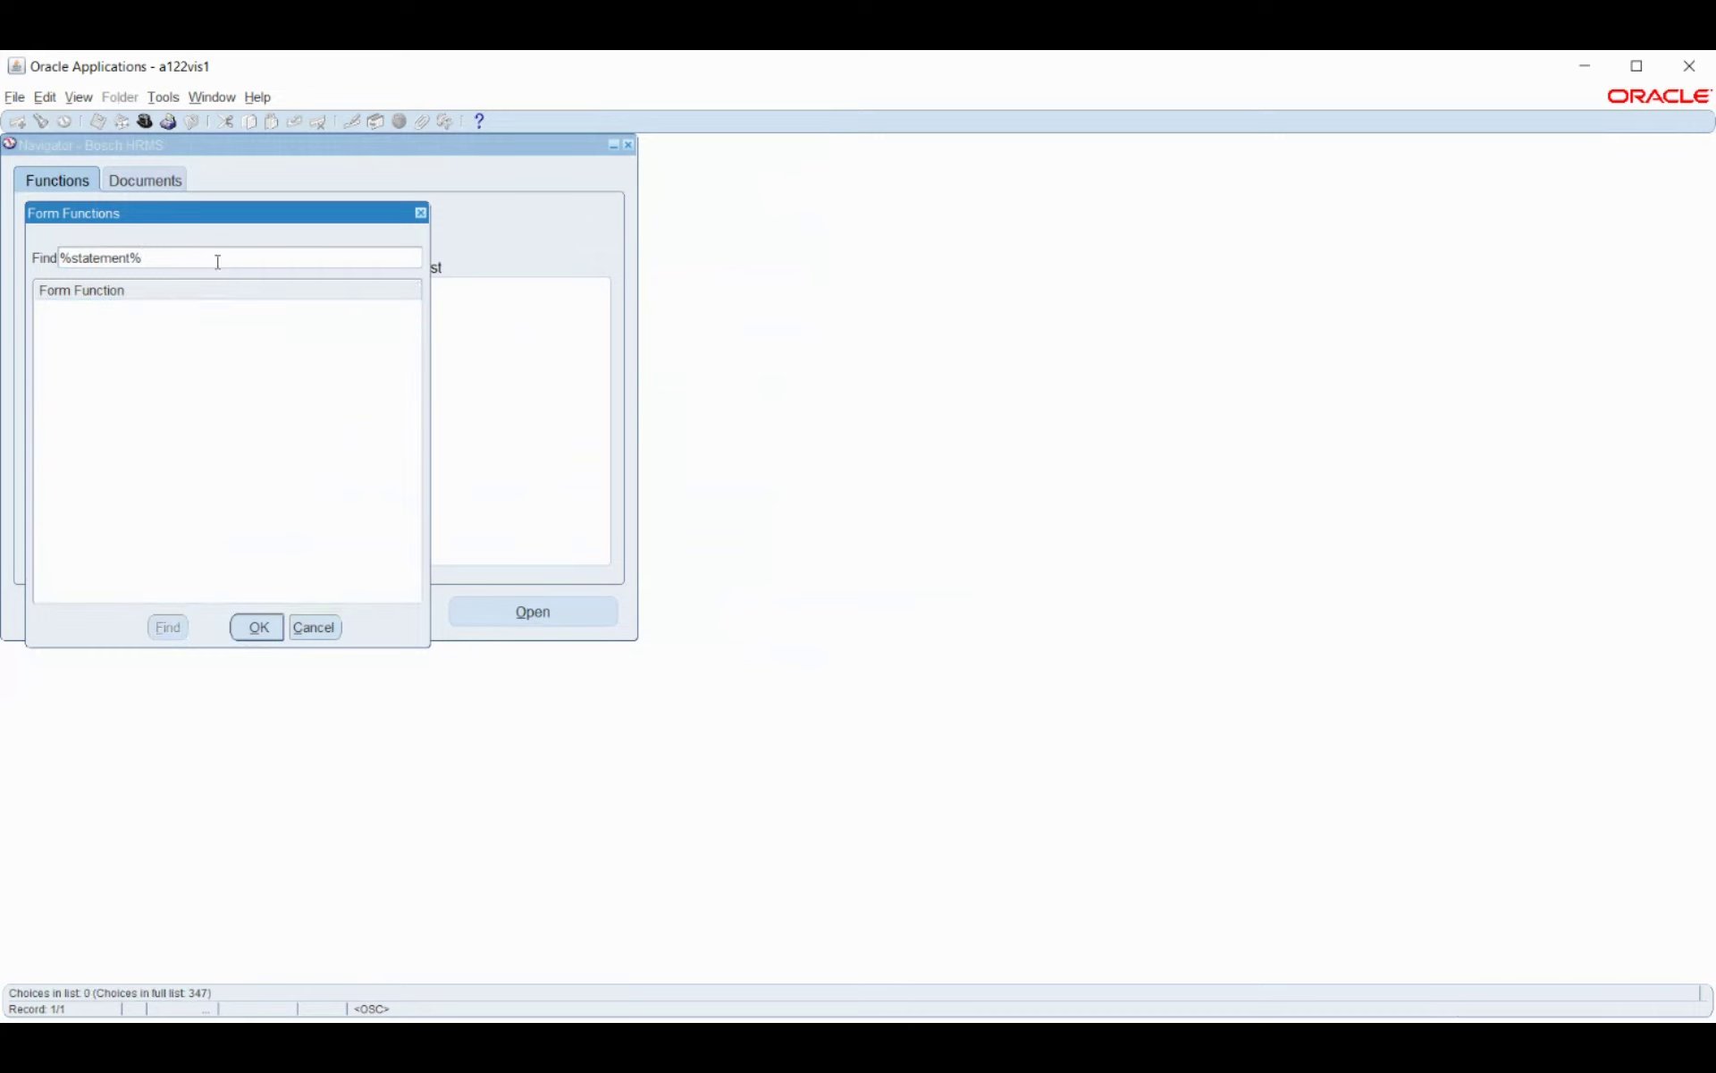
click(314, 628)
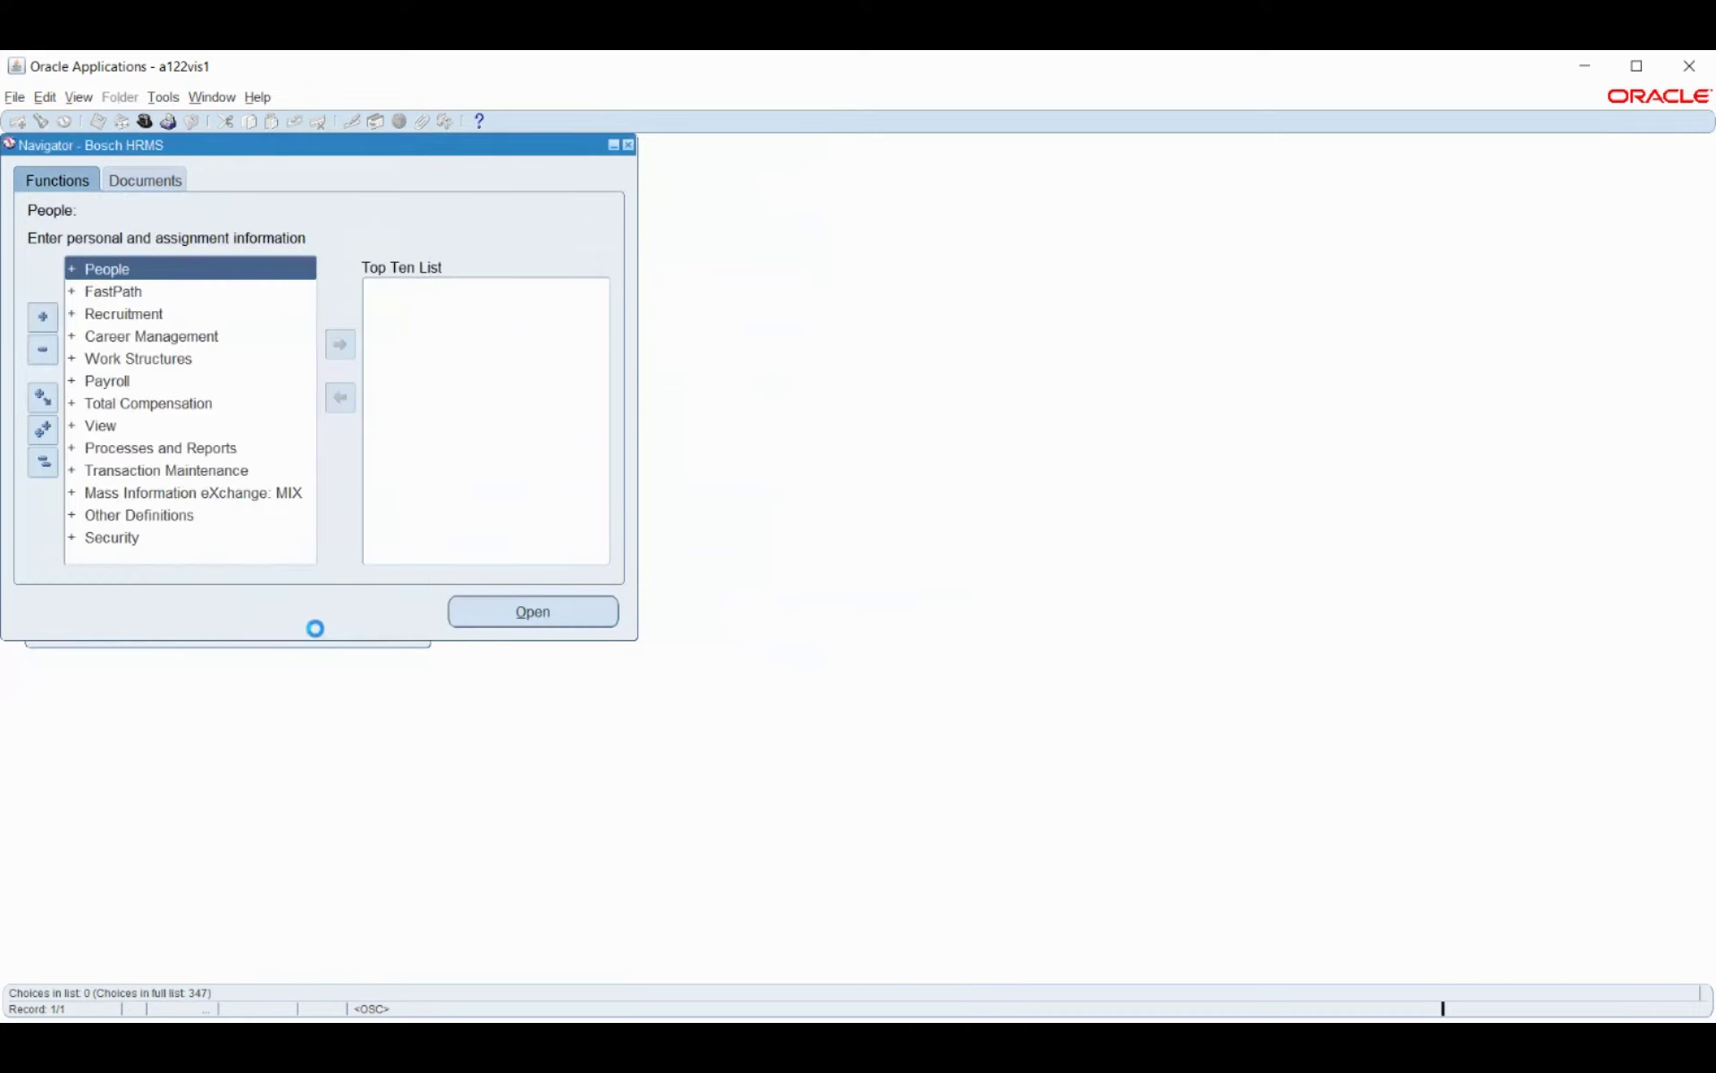
Find the employee in People > Enter and Maintain and open their assignment.
double_click(111, 278)
double_click(139, 300)
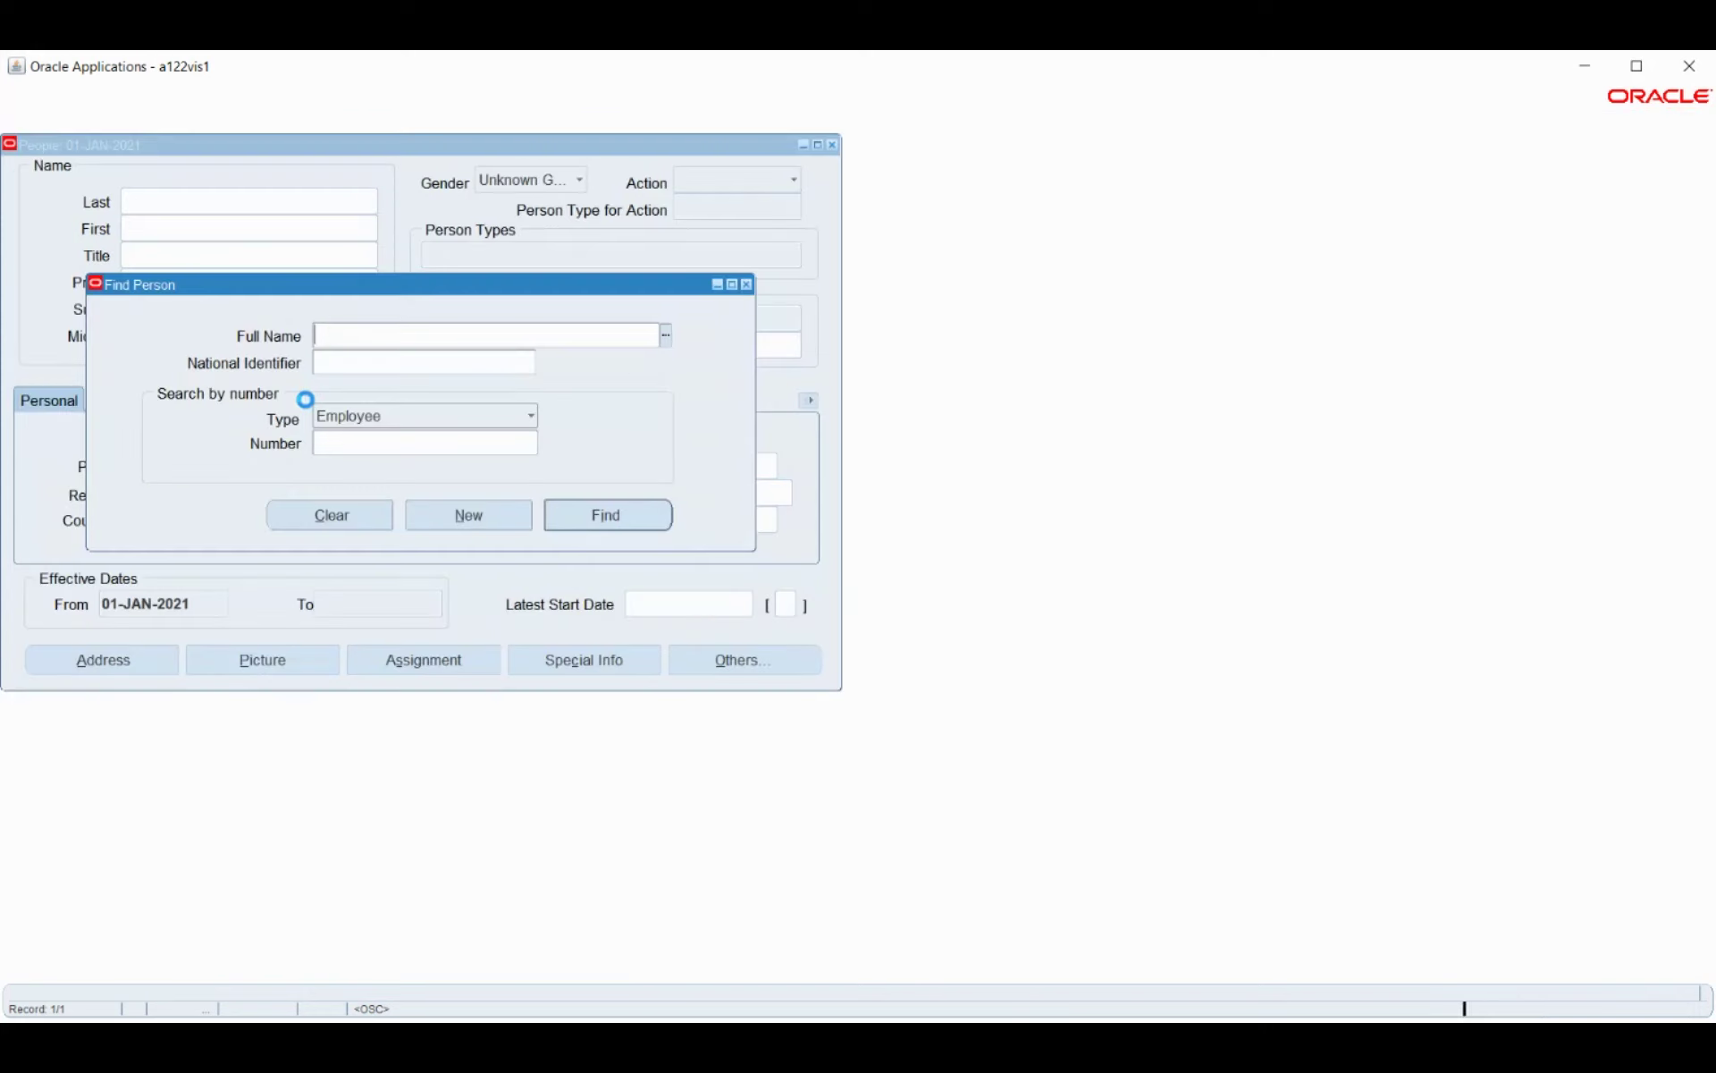
text(mark)
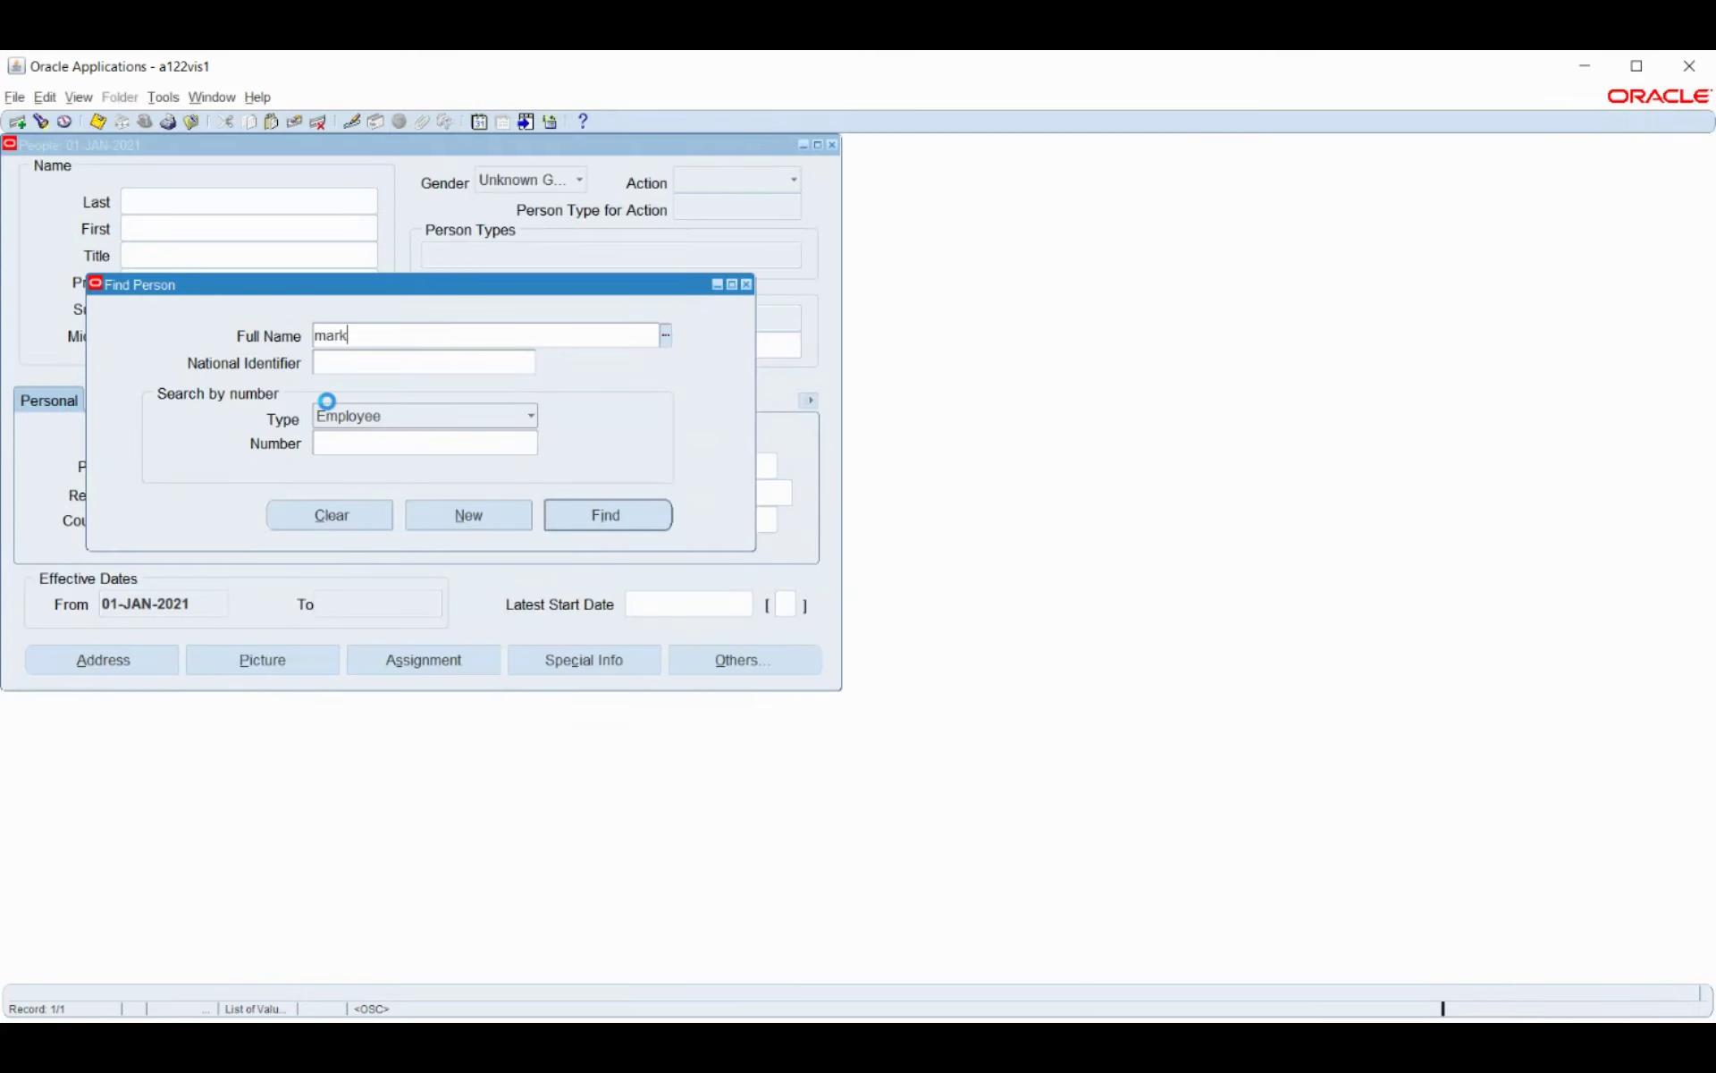
key(Tab)
click(608, 525)
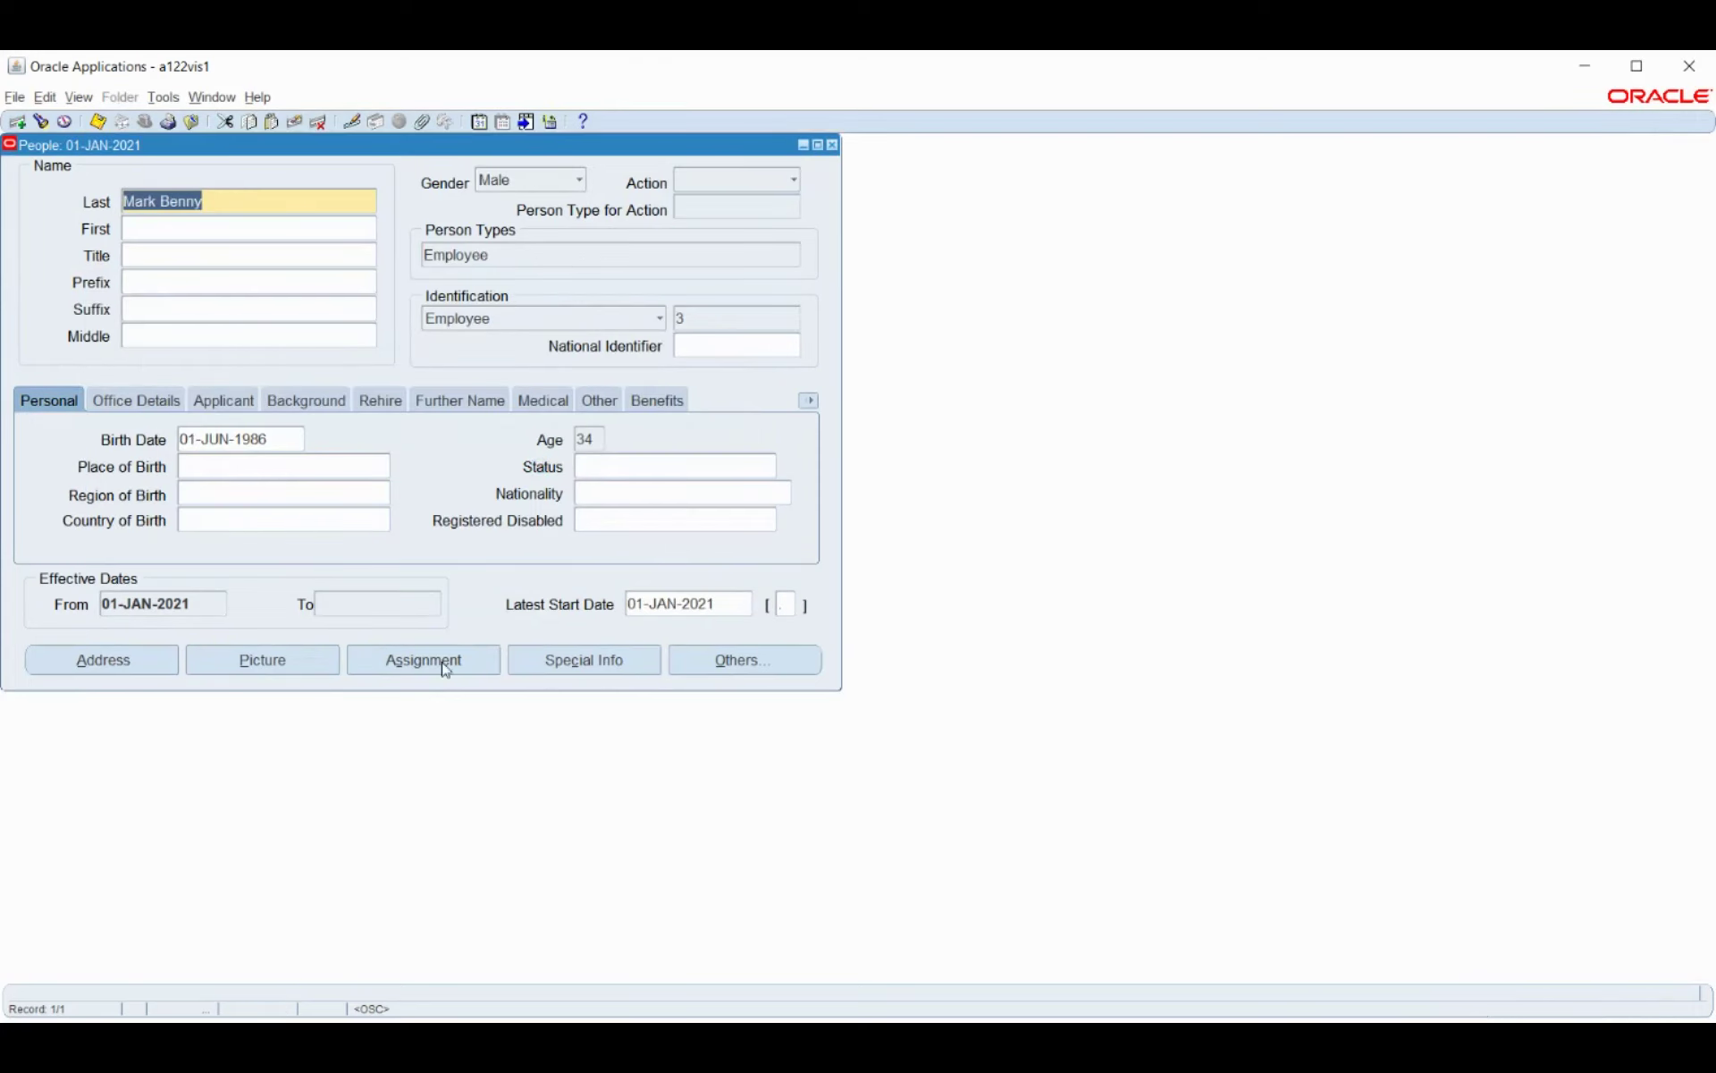
click(444, 666)
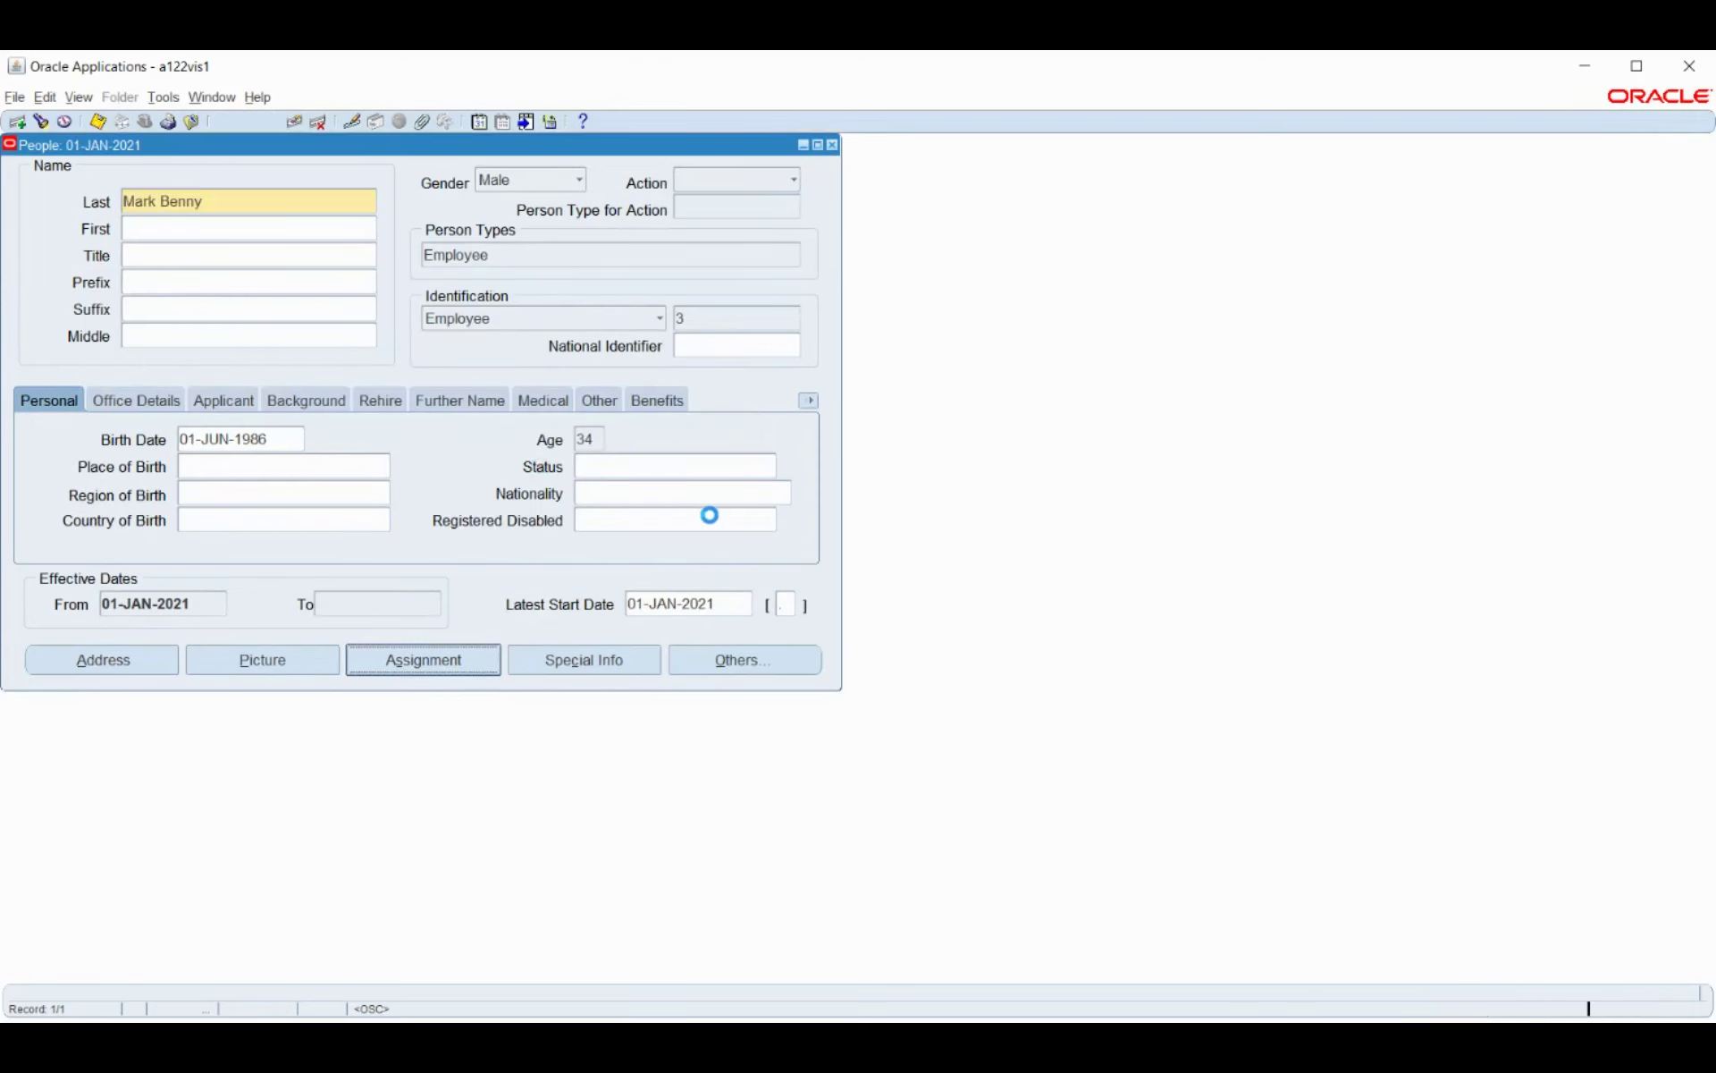
Try Others > Statement of Earnings and dismiss the APP-PAY-07738 missing balance dimensions error.
click(774, 697)
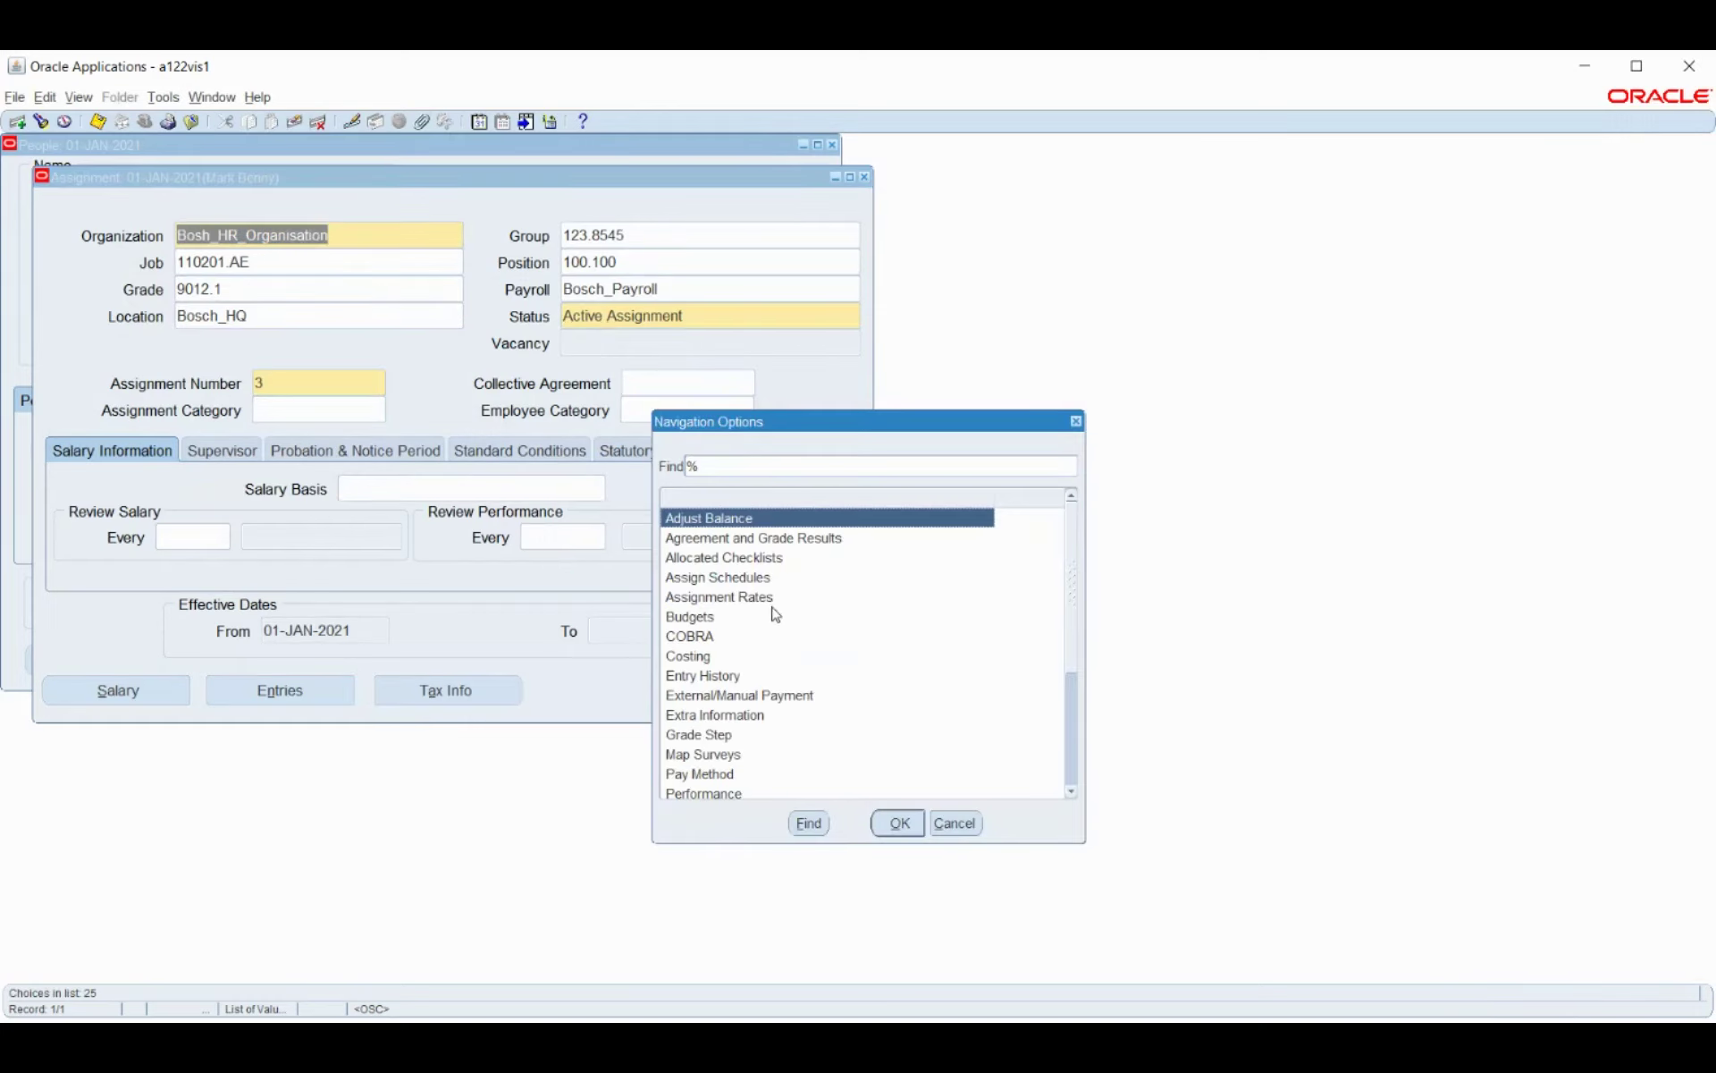
scroll(775, 614, down, 1)
scroll(775, 615, down, 2)
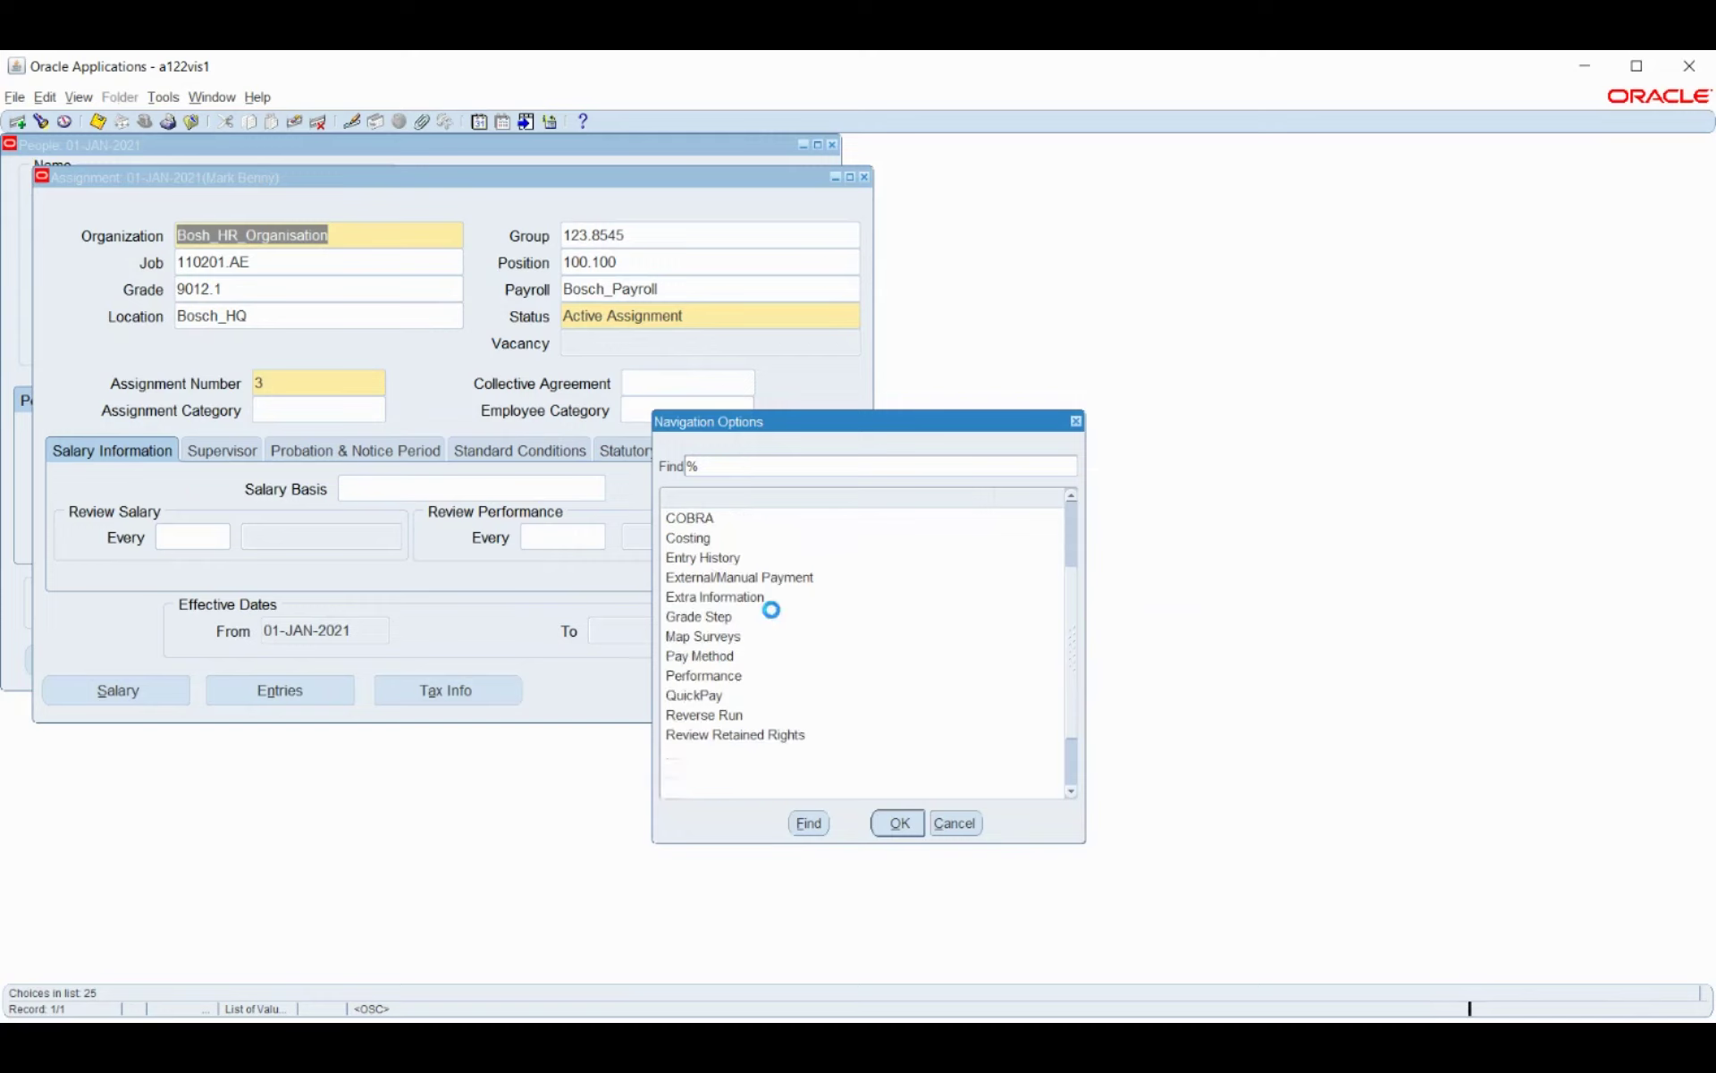
scroll(775, 619, down, 1)
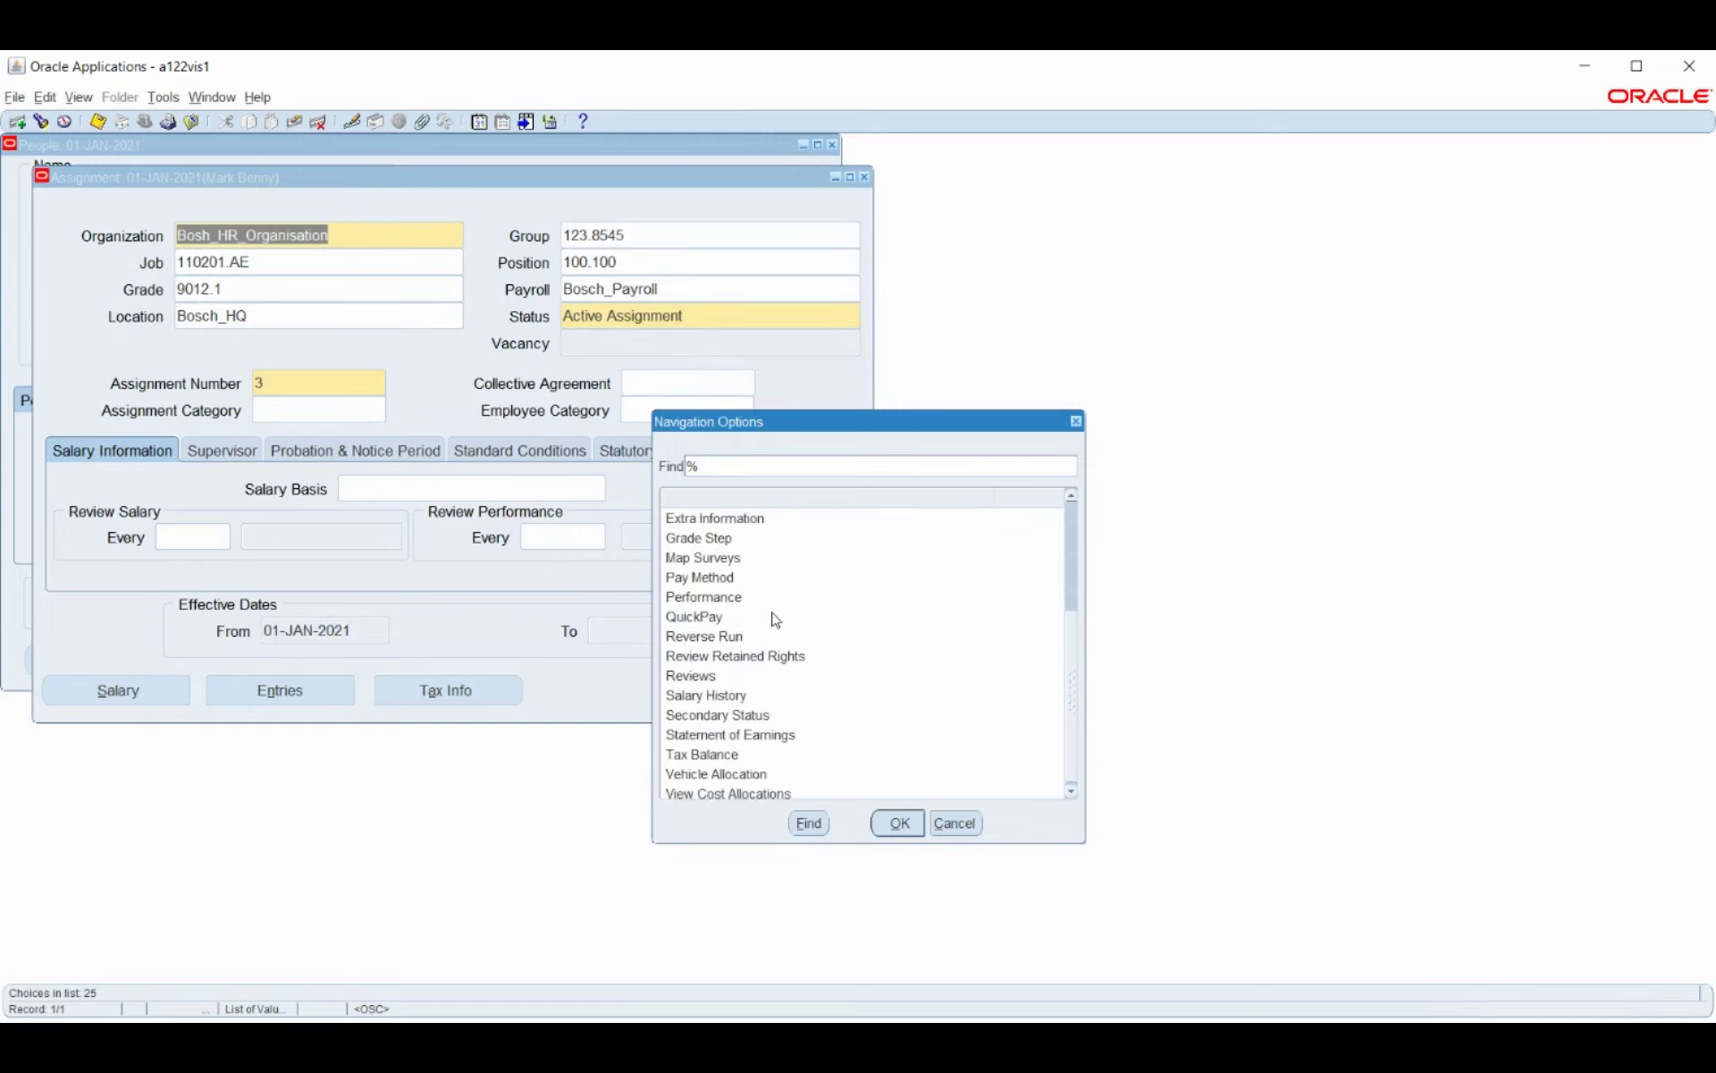
click(792, 742)
click(898, 827)
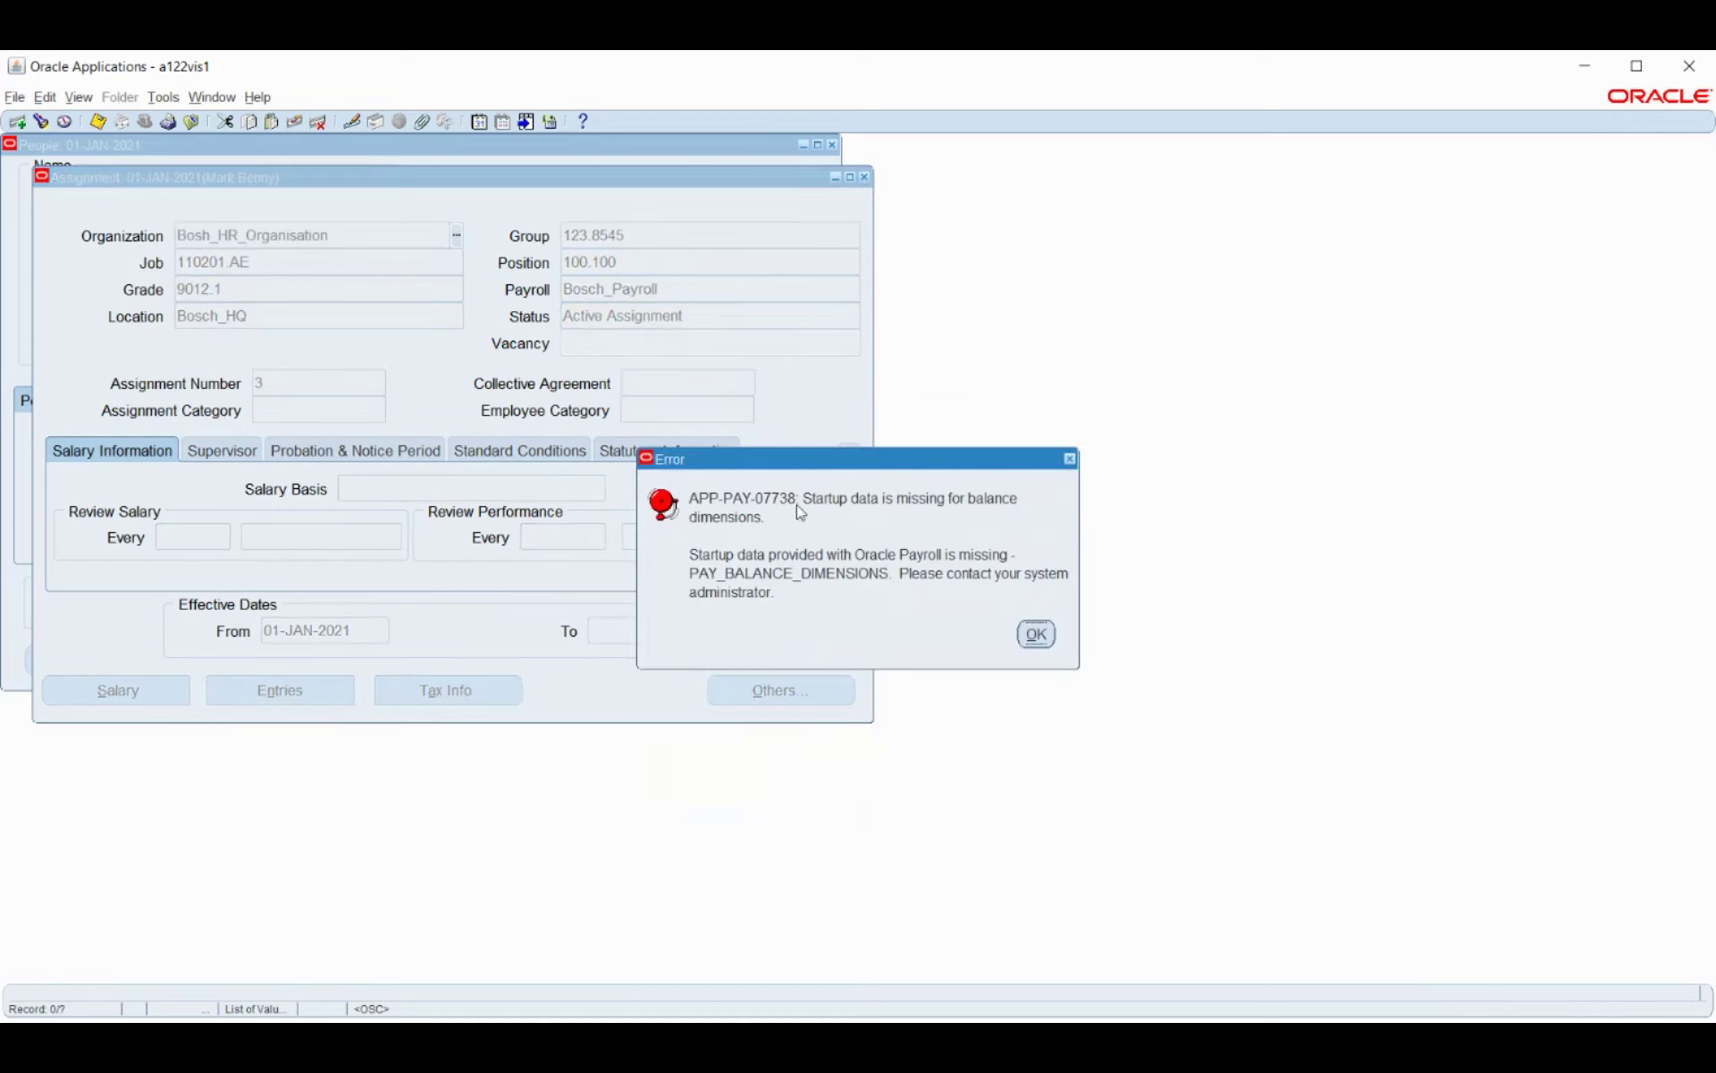
click(1037, 635)
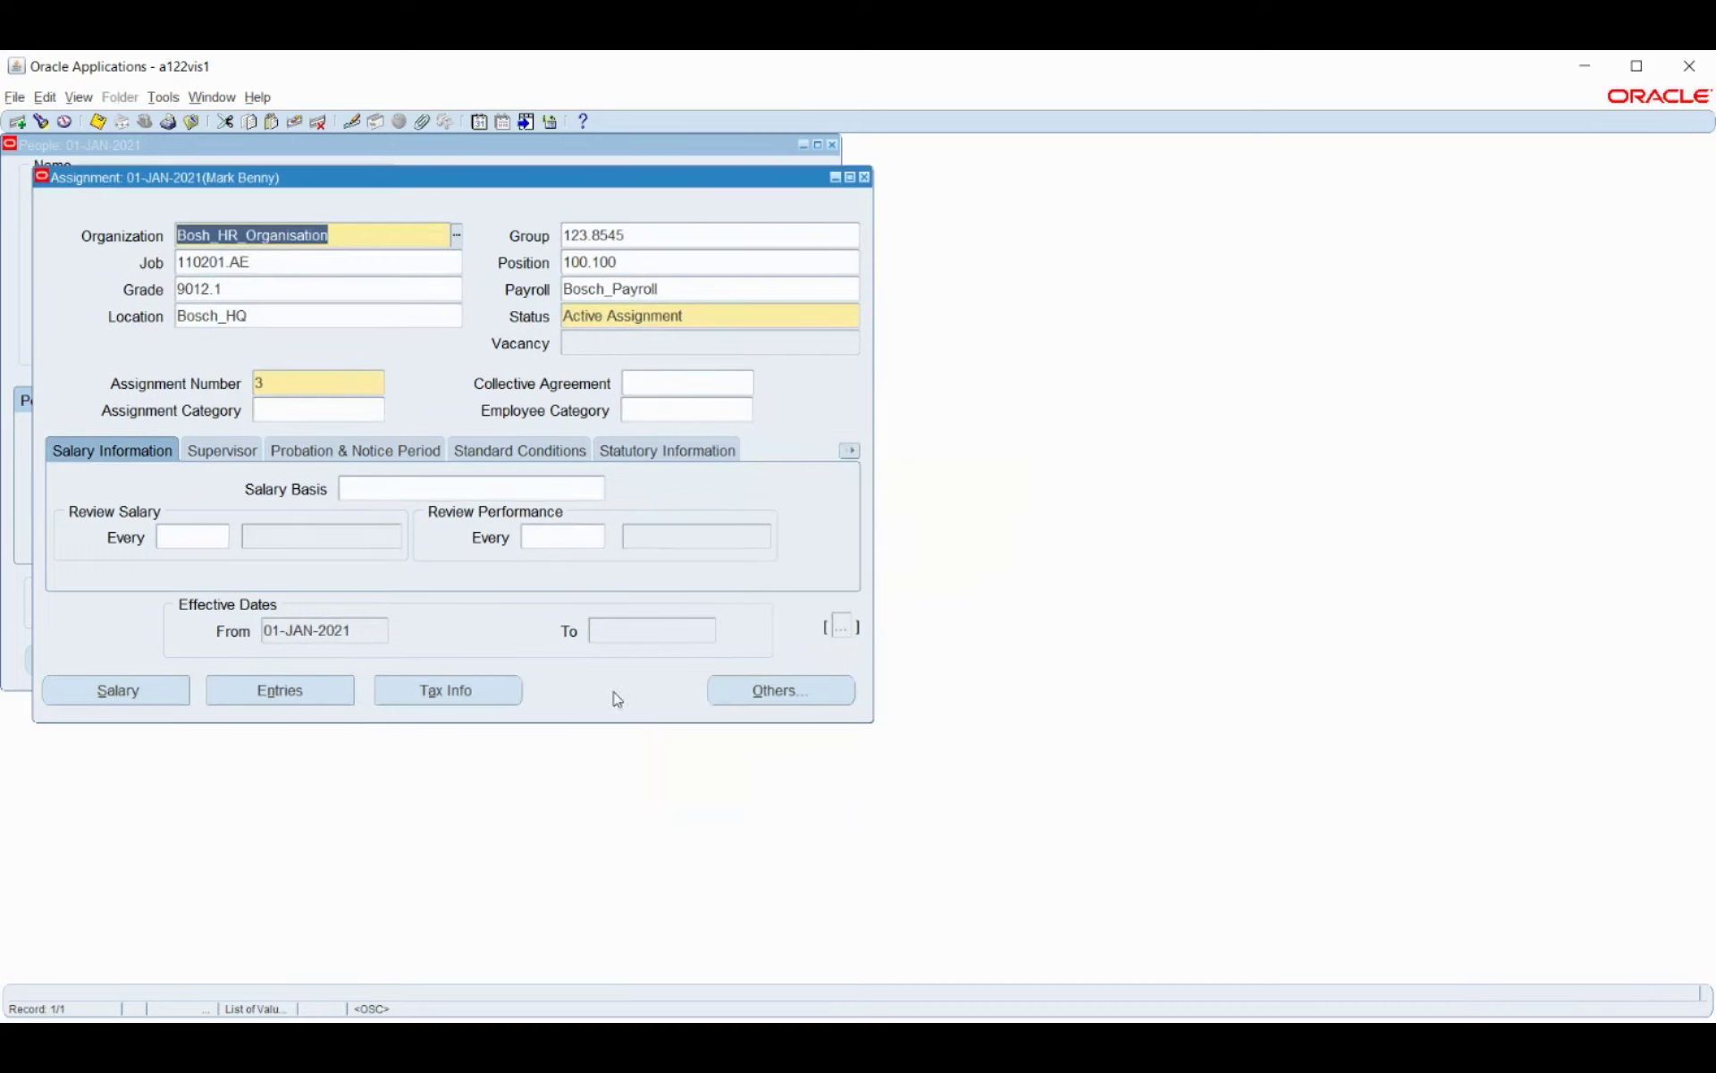
Review the employee's three recurring element entries costed to 102, then close Element Entries.
click(313, 696)
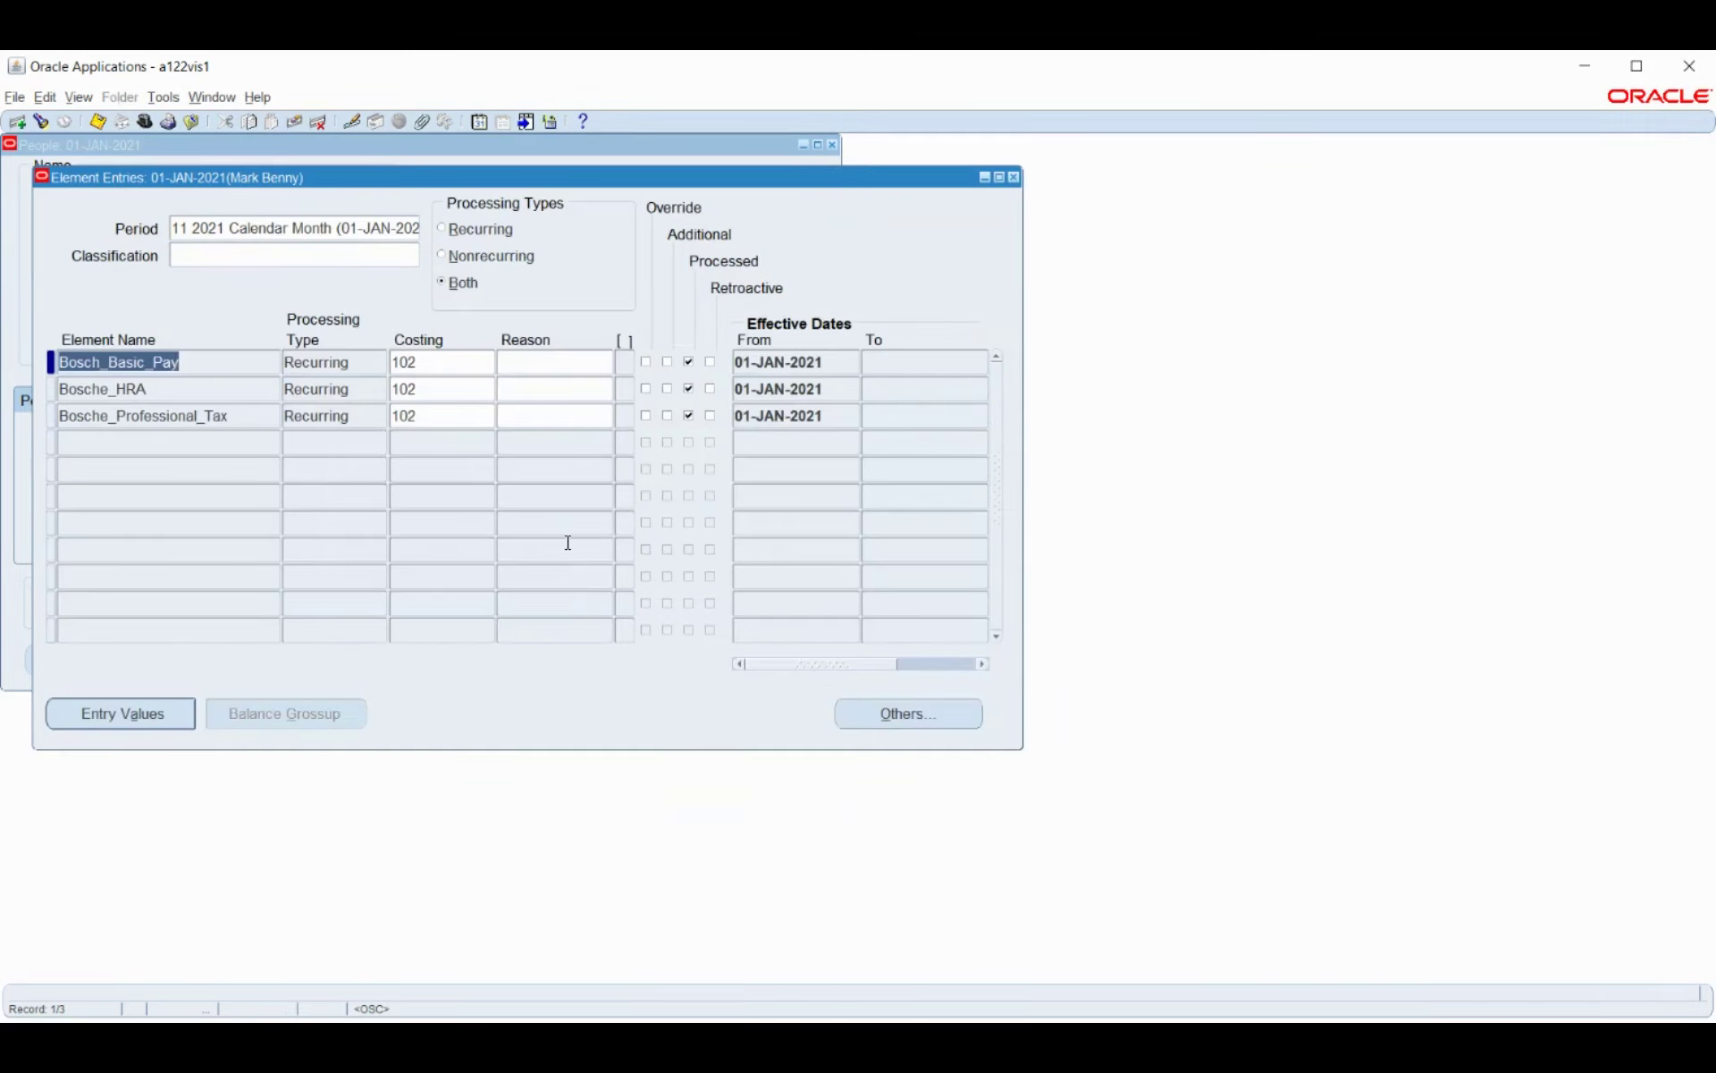
click(1014, 177)
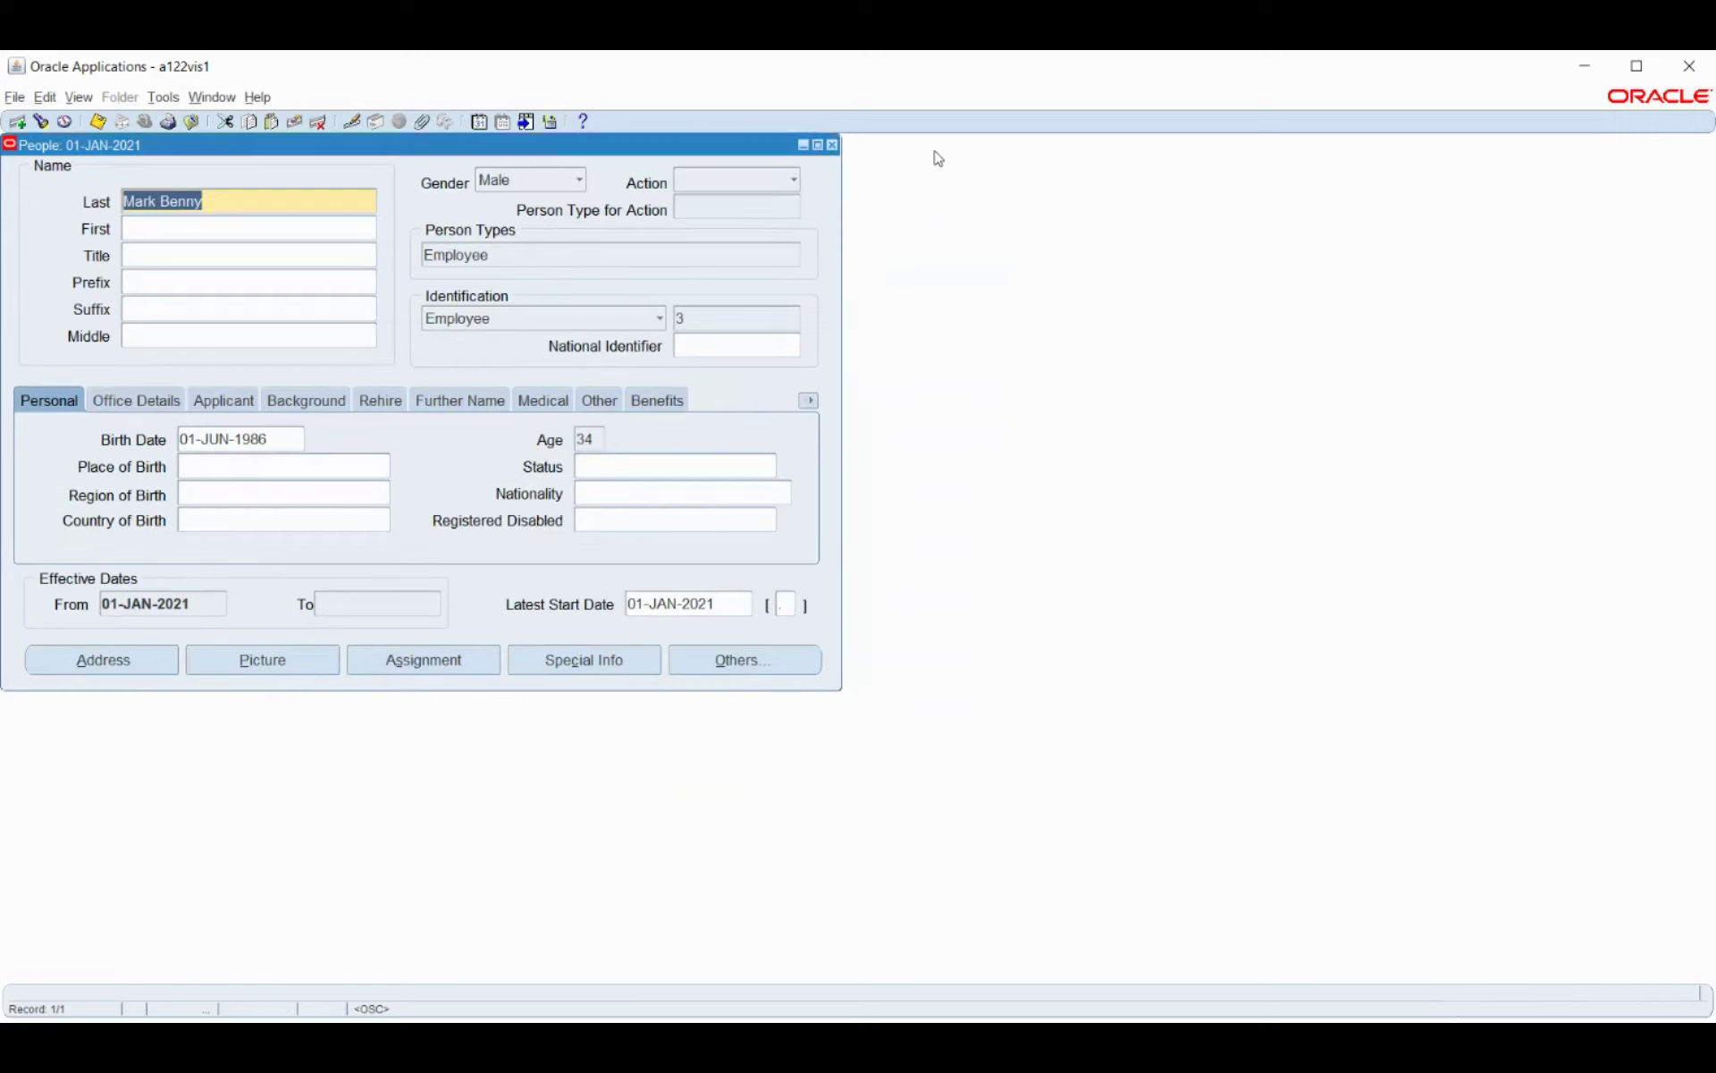
Close the People form and collapse the Bosch HRMS Navigator to its top-level categories.
click(832, 145)
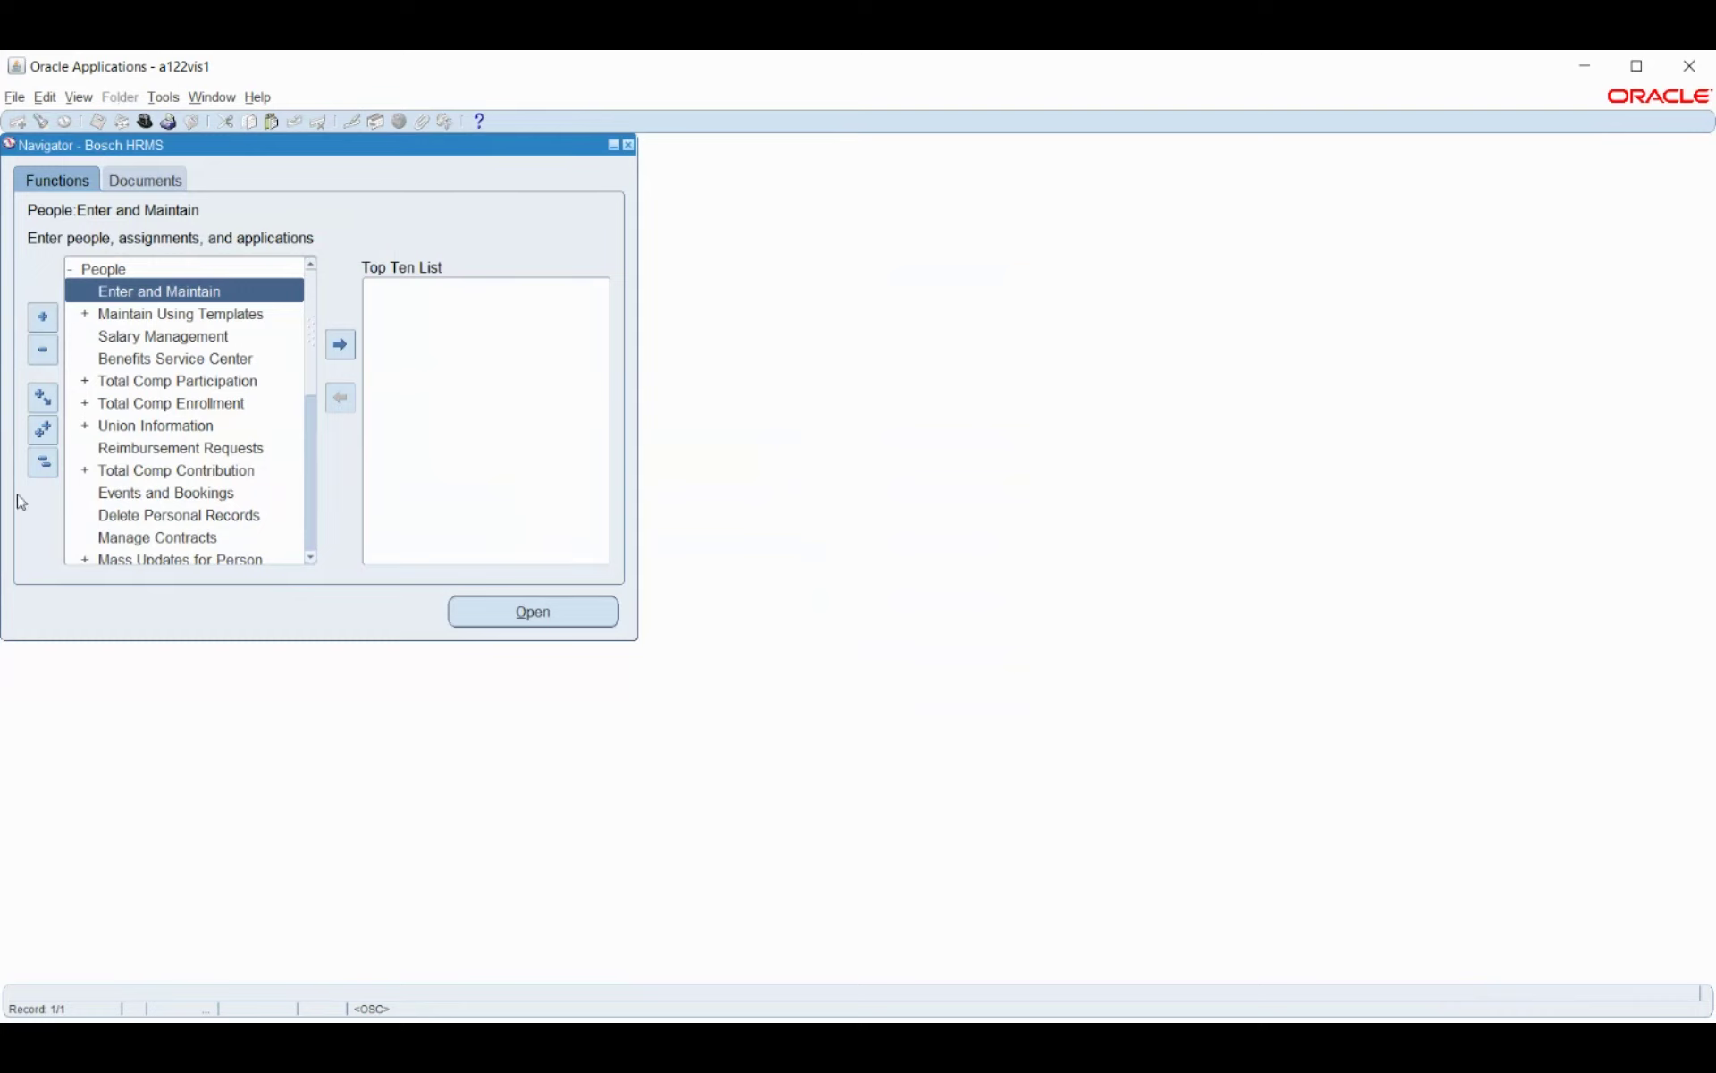
click(42, 463)
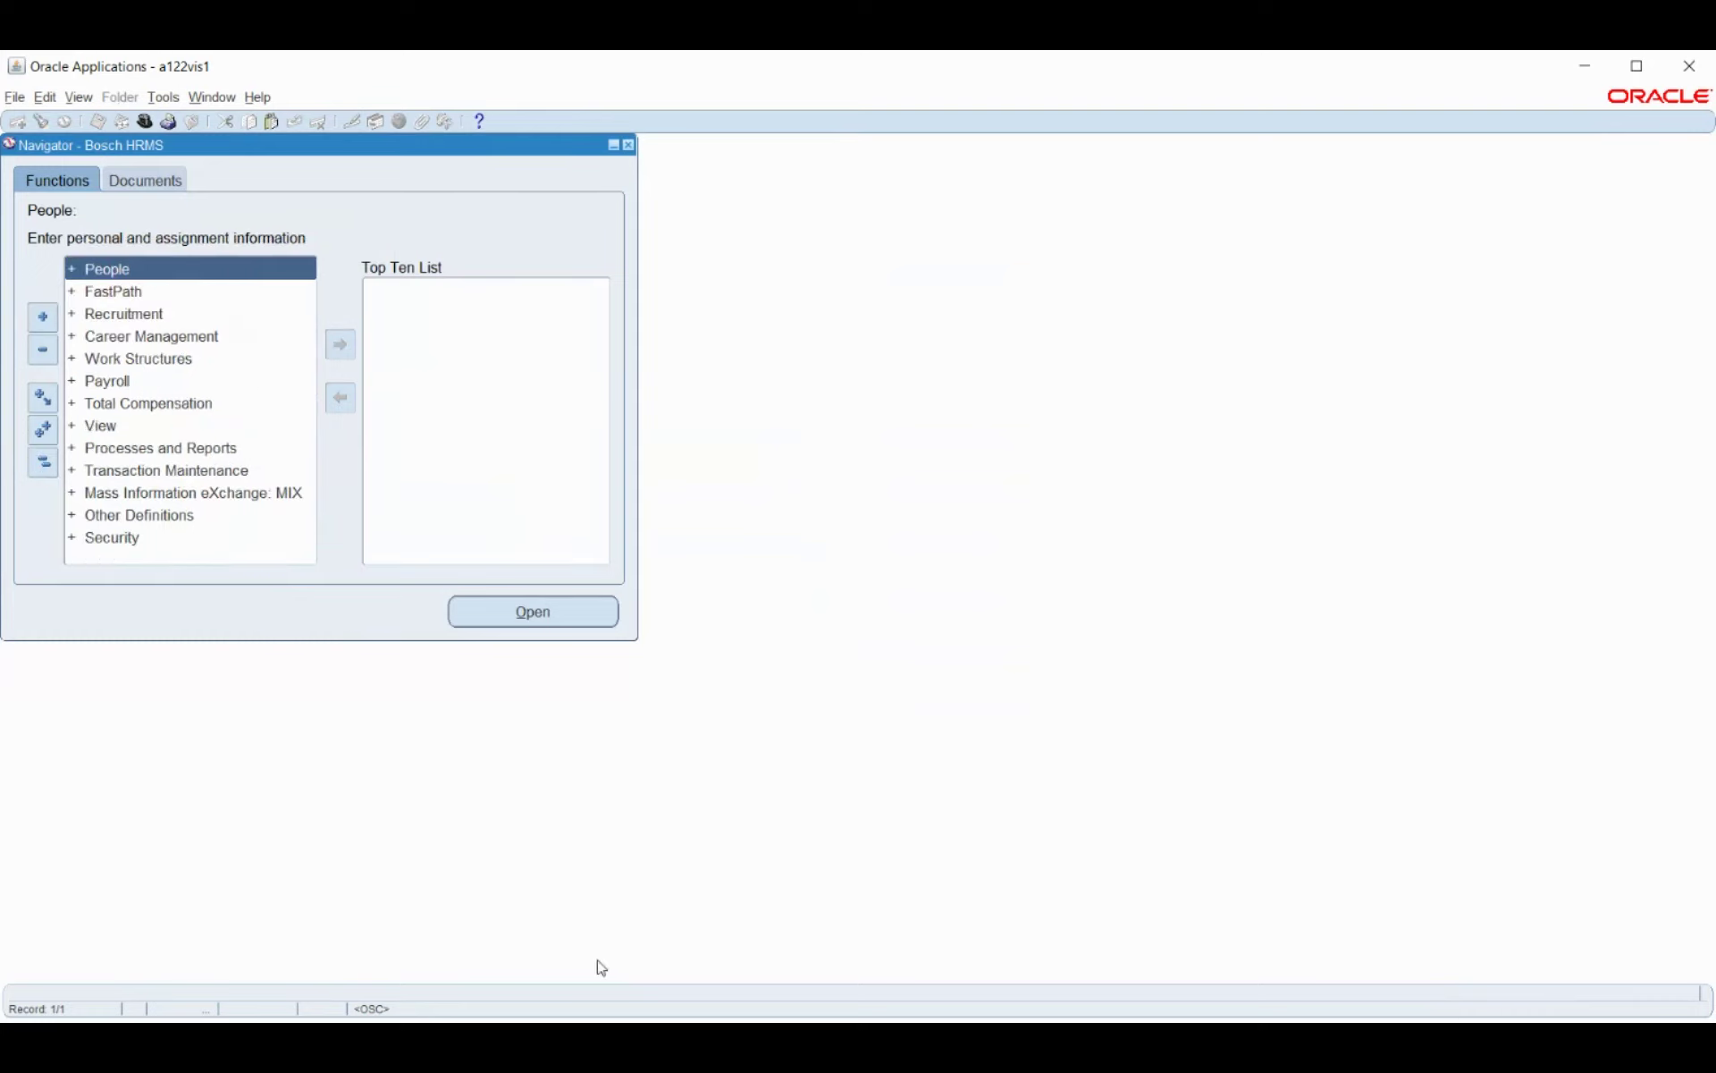